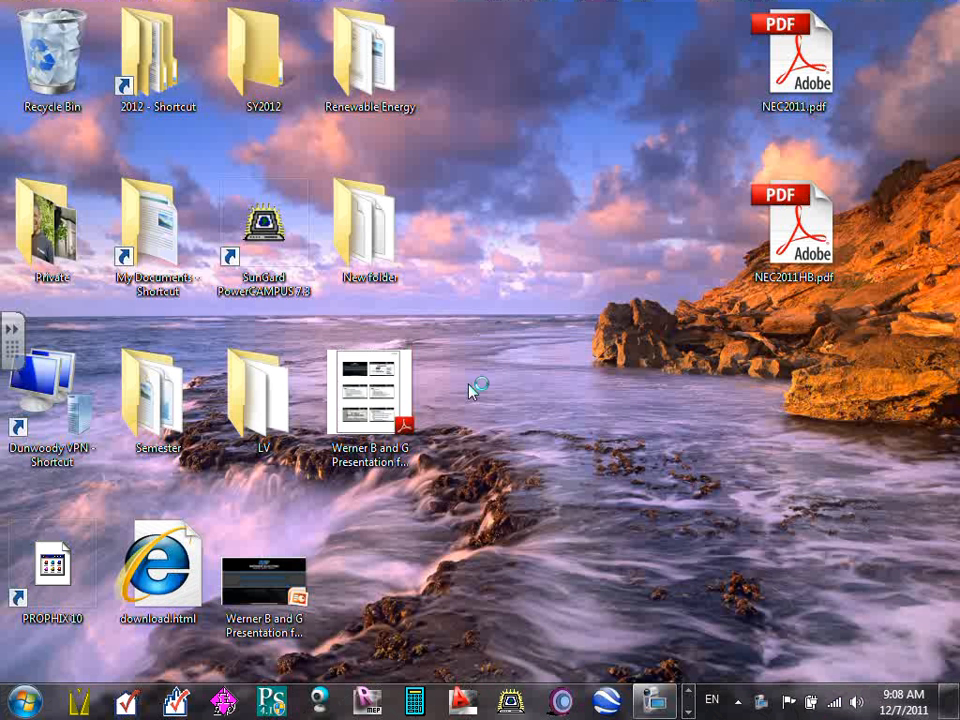
{"action": "left_click", "coordinate": [654, 698]}
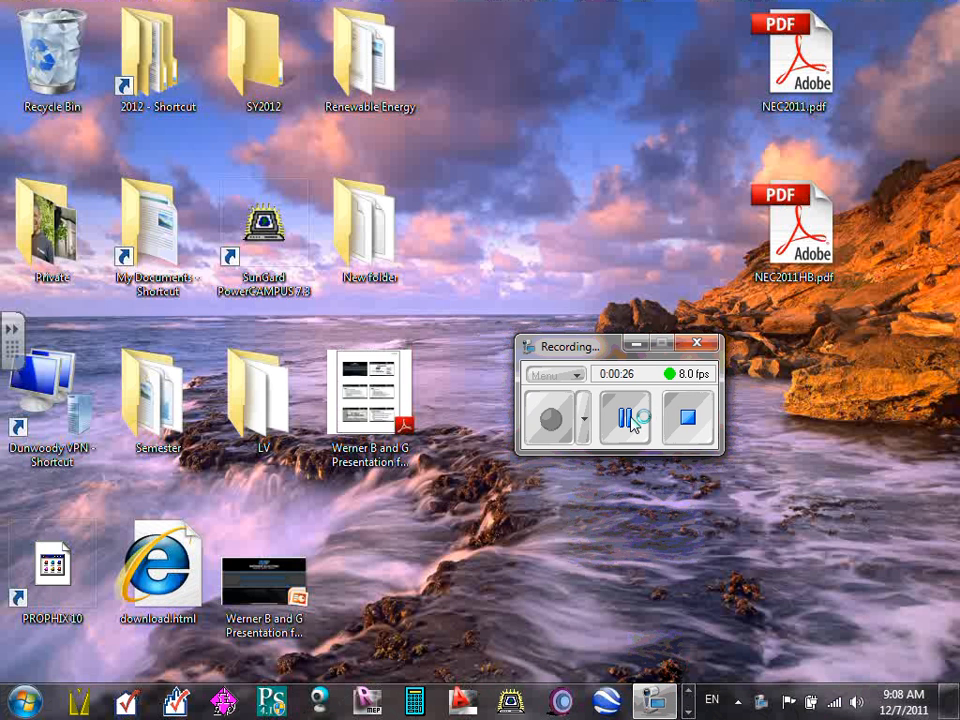
{"action": "left_click", "coordinate": [625, 418]}
{"action": "left_click", "coordinate": [551, 418]}
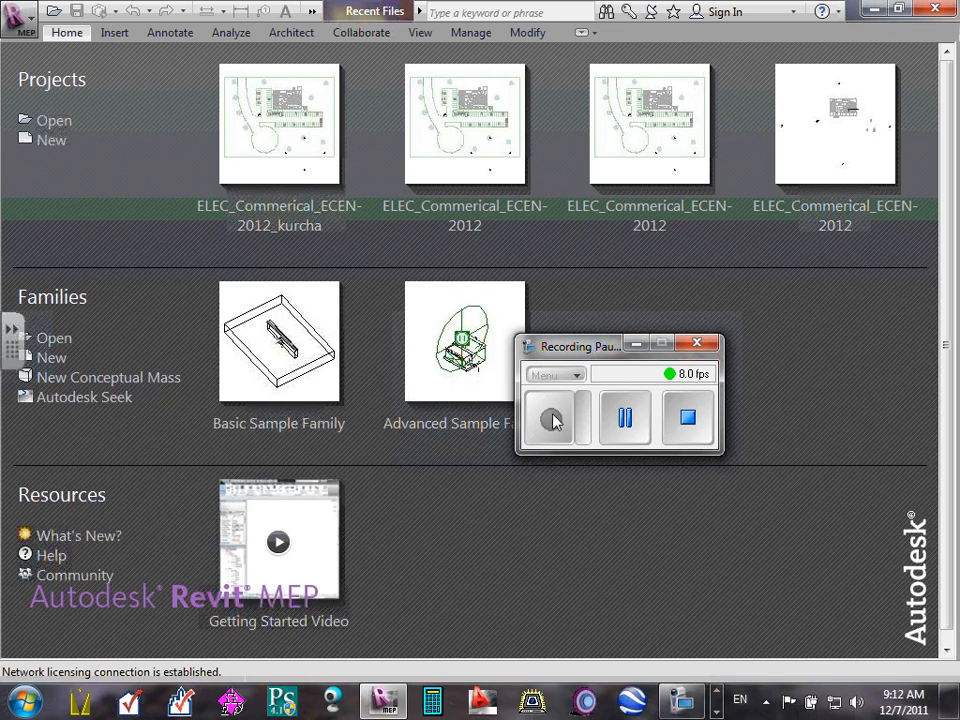
{"action": "left_click", "coordinate": [637, 345]}
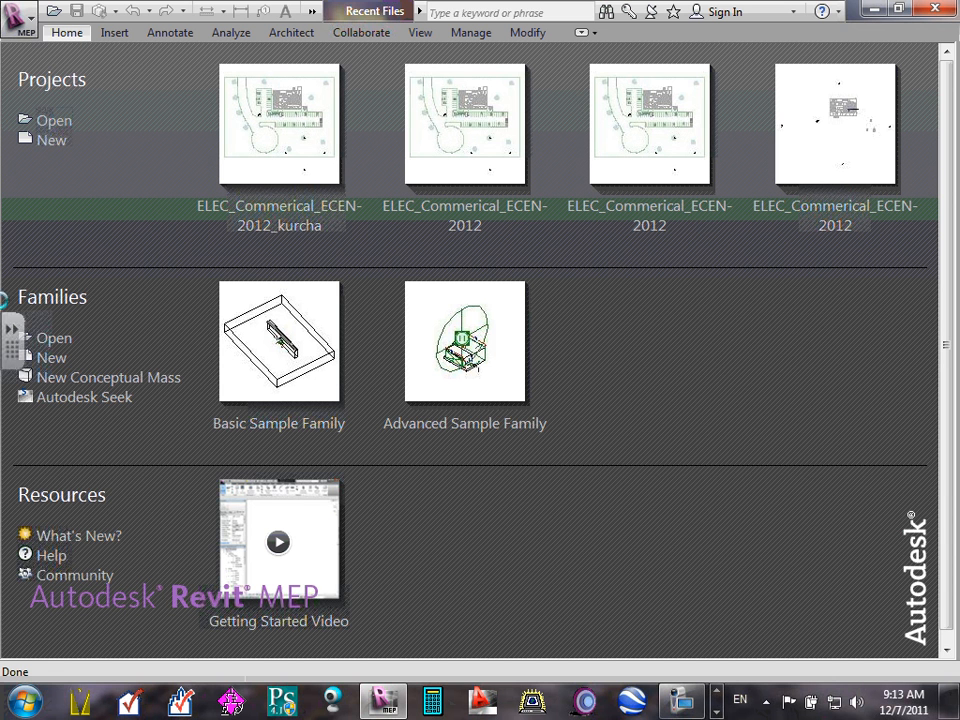
Start opening an existing project and browse from the Desktop to the 2012 shortcut folder
{"action": "left_click", "coordinate": [56, 122]}
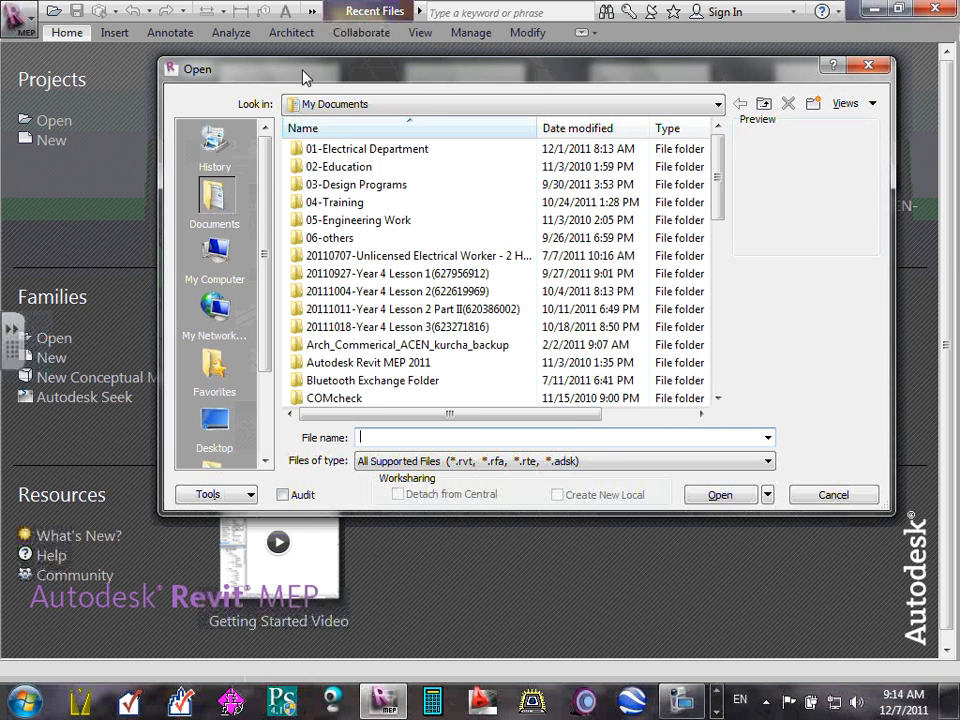
{"action": "left_click", "coordinate": [221, 425]}
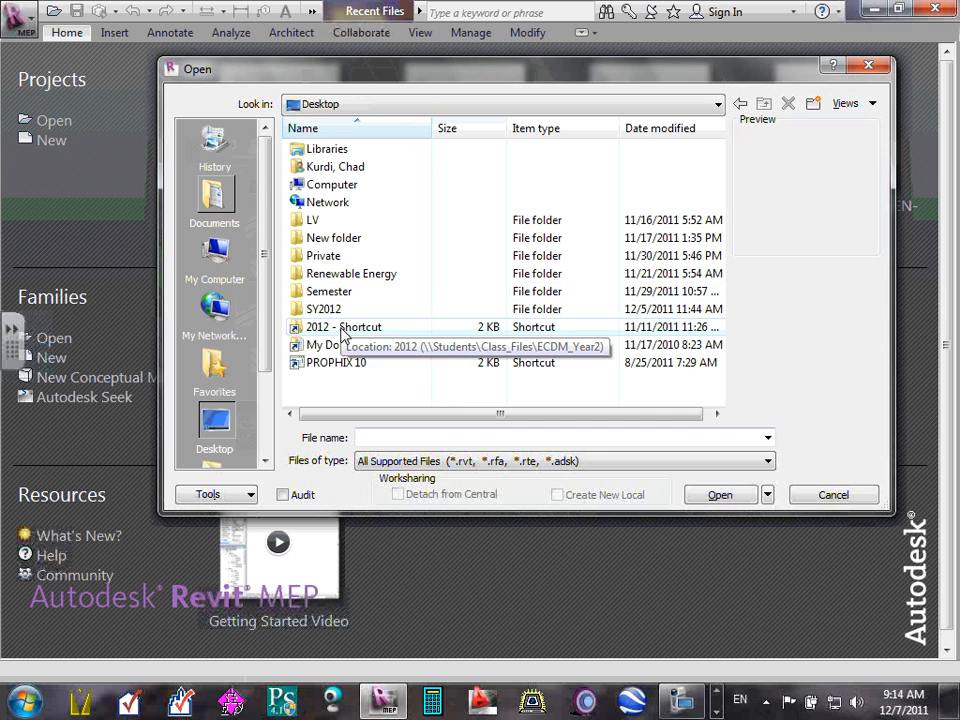
{"action": "double_click", "coordinate": [343, 330]}
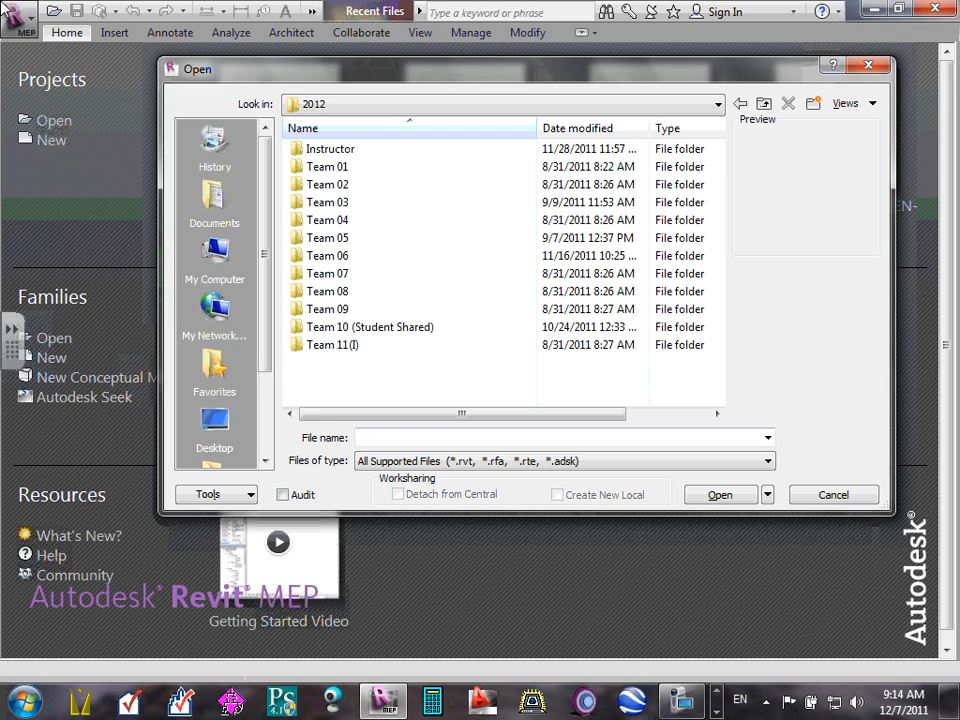
Browse through Team 01, Q#5-Winter, Design Drawings and Revit, and select ELEC_Commerical_ECEN-2012.rvt
{"action": "mouse_move", "coordinate": [955, 700]}
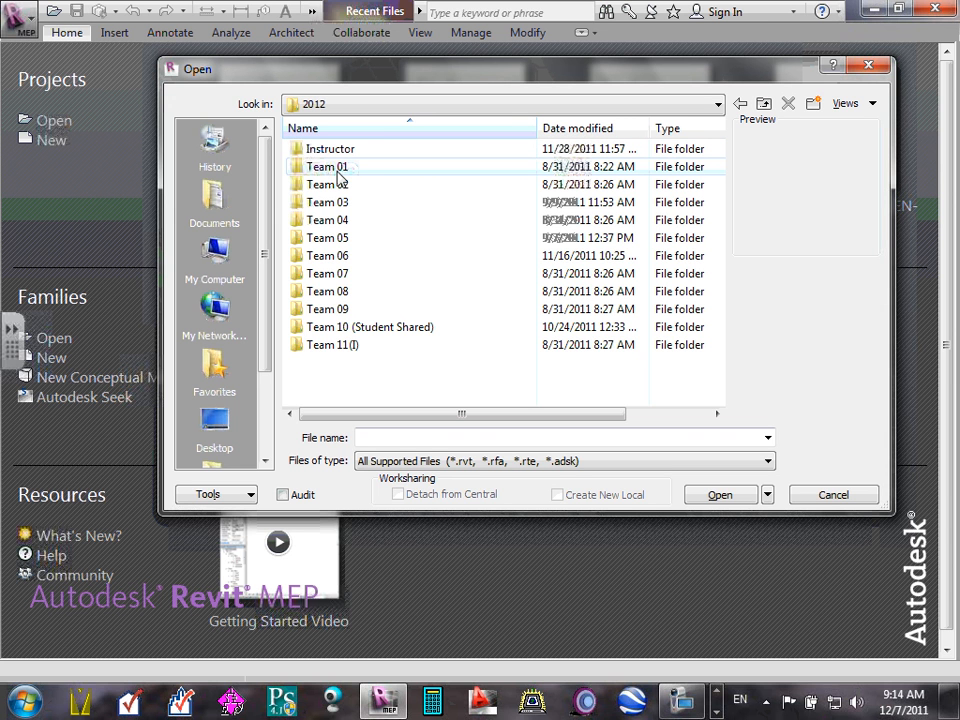
{"action": "left_click", "coordinate": [337, 171]}
{"action": "double_click", "coordinate": [337, 169]}
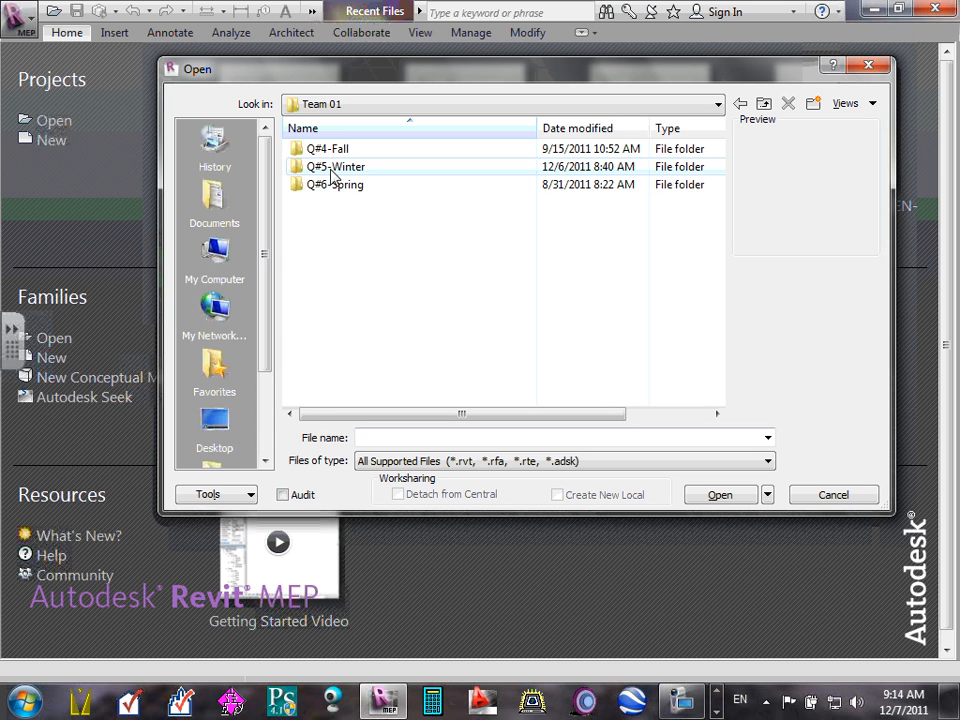
{"action": "double_click", "coordinate": [318, 167]}
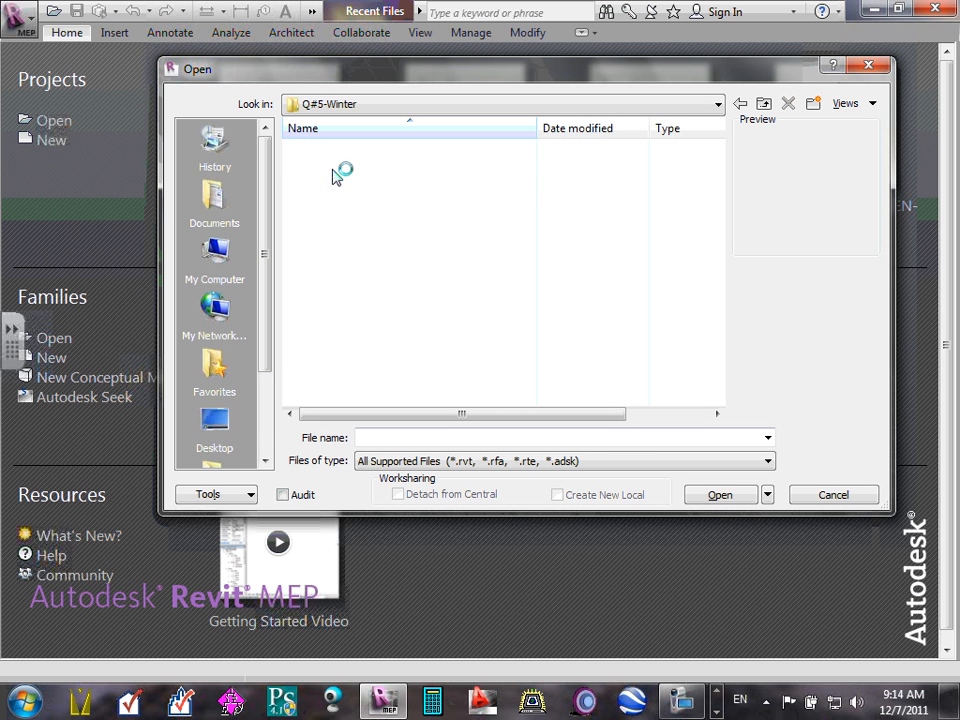
{"action": "double_click", "coordinate": [330, 139]}
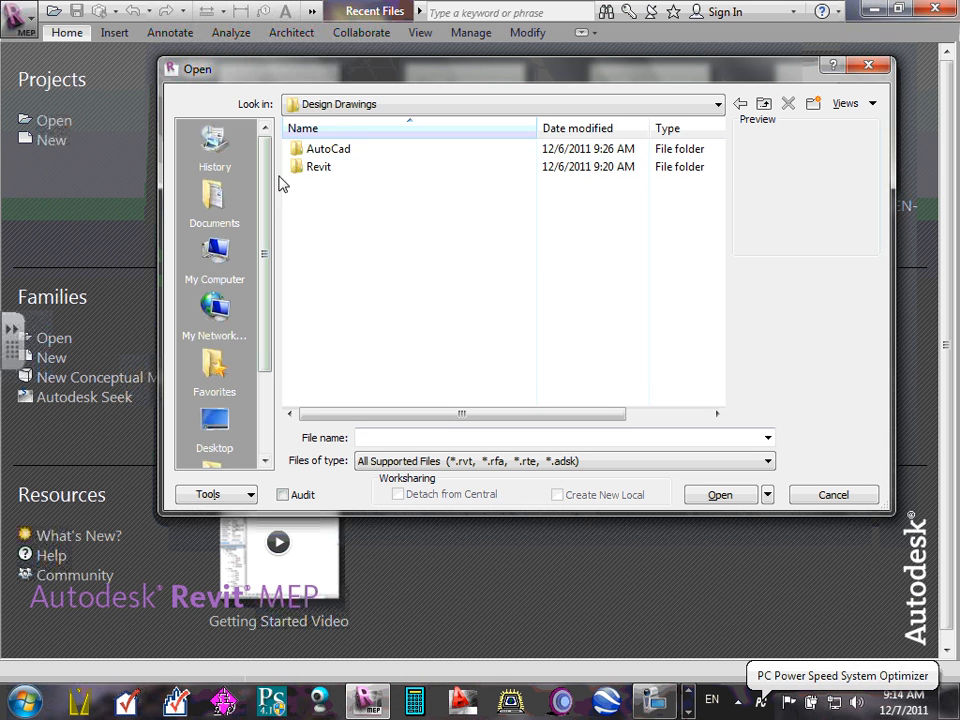
{"action": "double_click", "coordinate": [323, 170]}
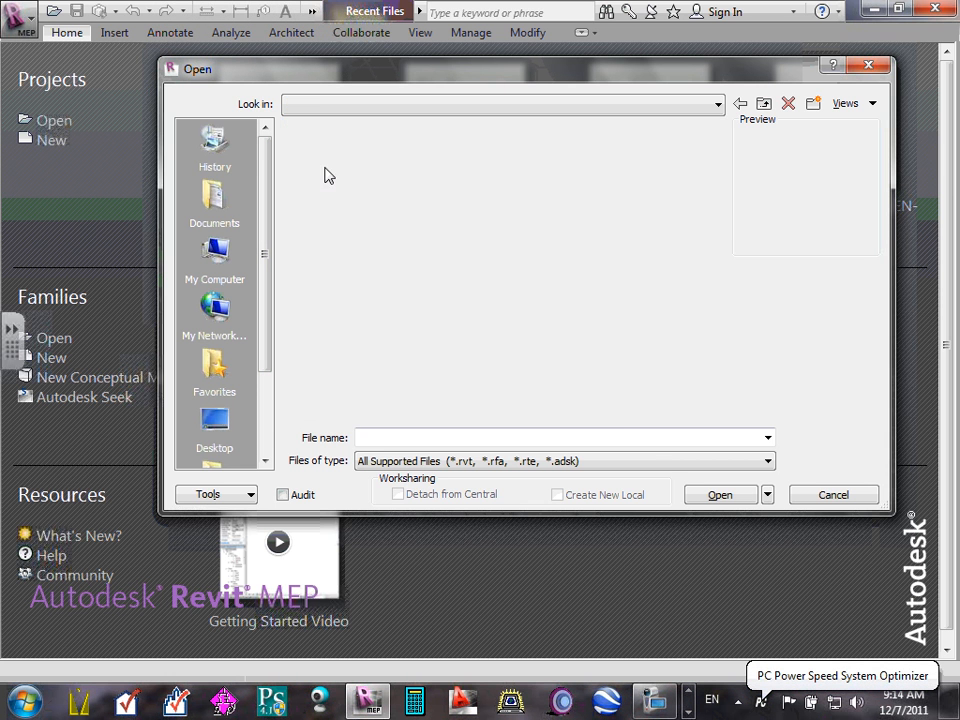
{"action": "left_click", "coordinate": [440, 222]}
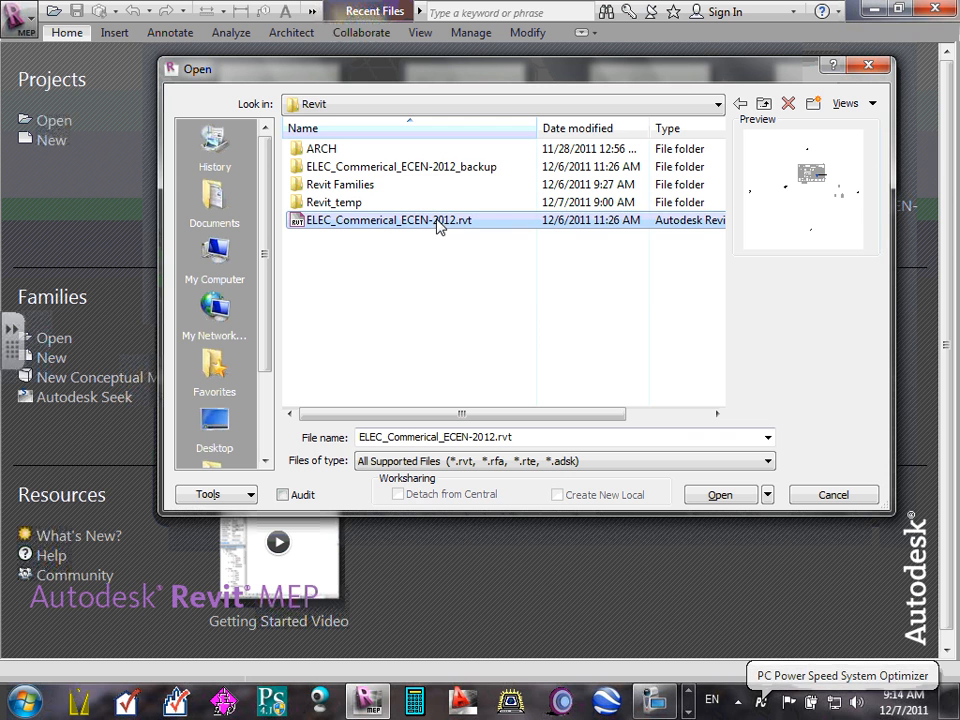
Go back to the 2012 folder and look in Instructor, Q#5-Winter, ECDM221, ARCH for the project file
{"action": "left_click", "coordinate": [717, 104]}
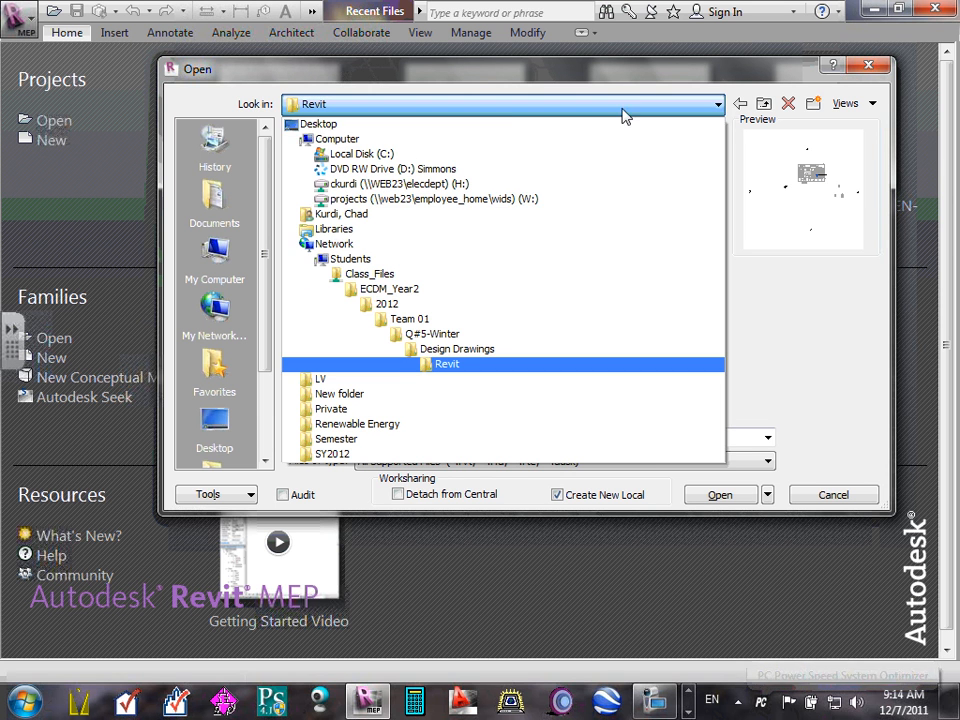
{"action": "left_click", "coordinate": [425, 303]}
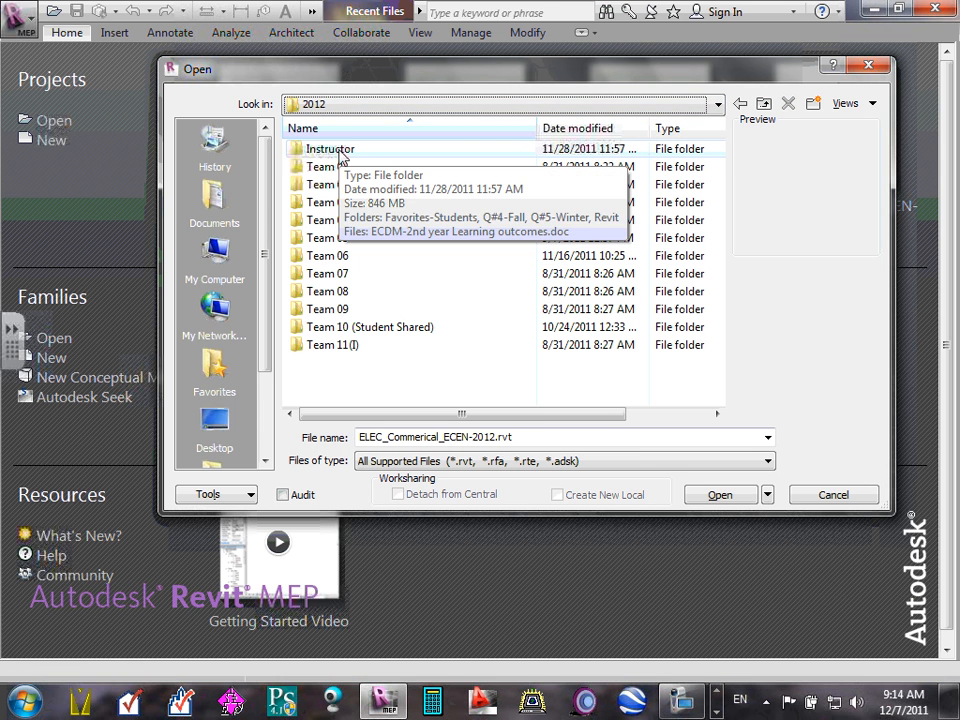
{"action": "double_click", "coordinate": [339, 150]}
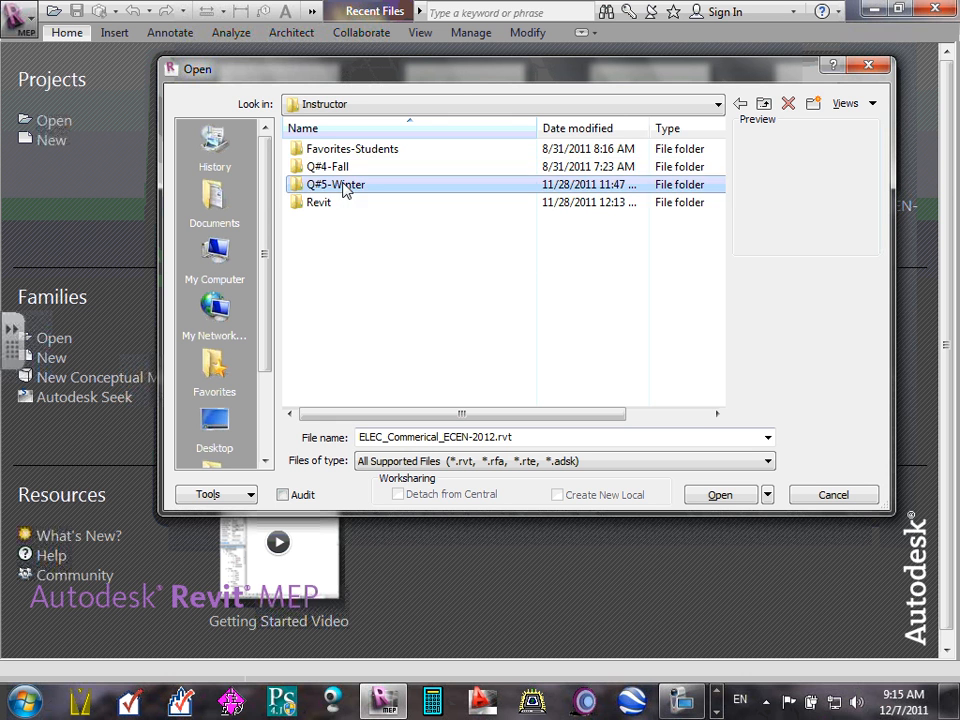
{"action": "double_click", "coordinate": [343, 188]}
{"action": "double_click", "coordinate": [345, 150]}
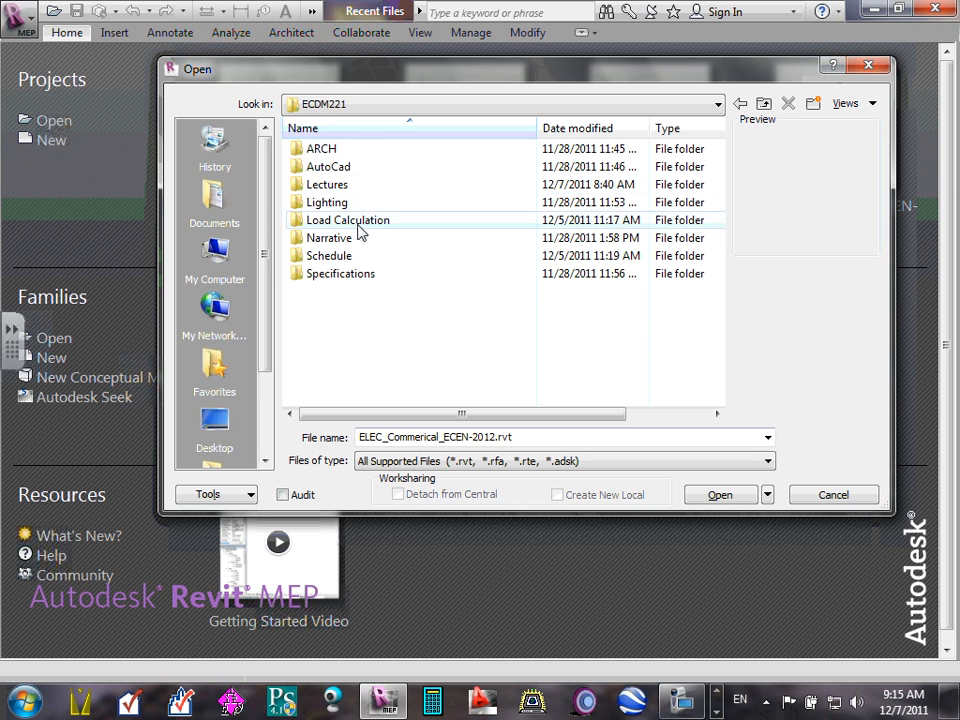
{"action": "double_click", "coordinate": [335, 158]}
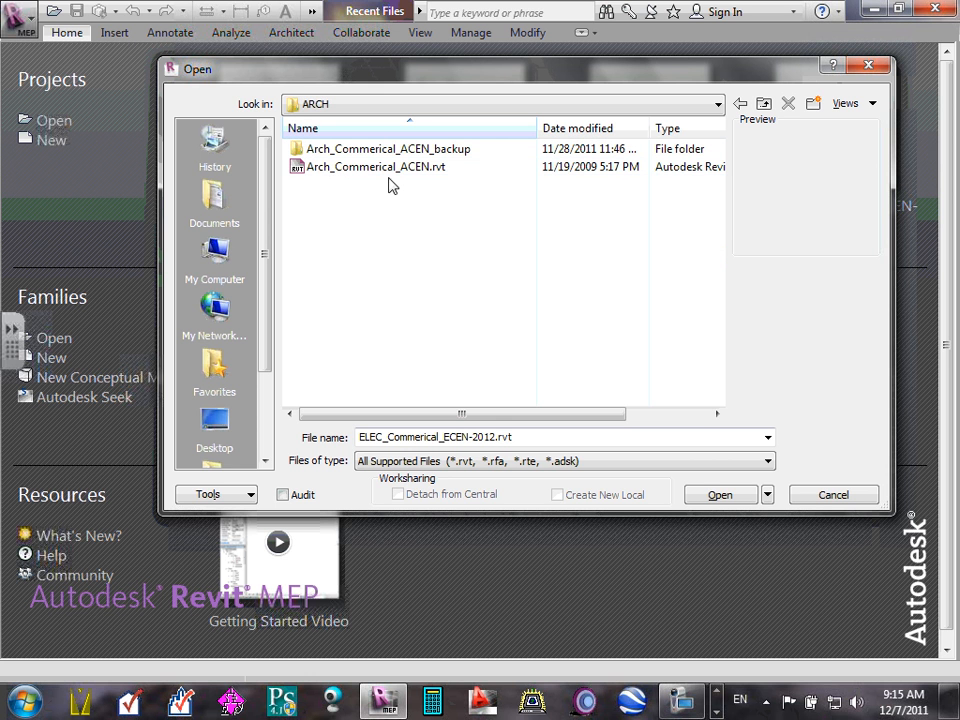
Leave the ARCH folder, recheck the ECDM221 subfolders and return to the 2012 Instructor folder
{"action": "left_click", "coordinate": [764, 104]}
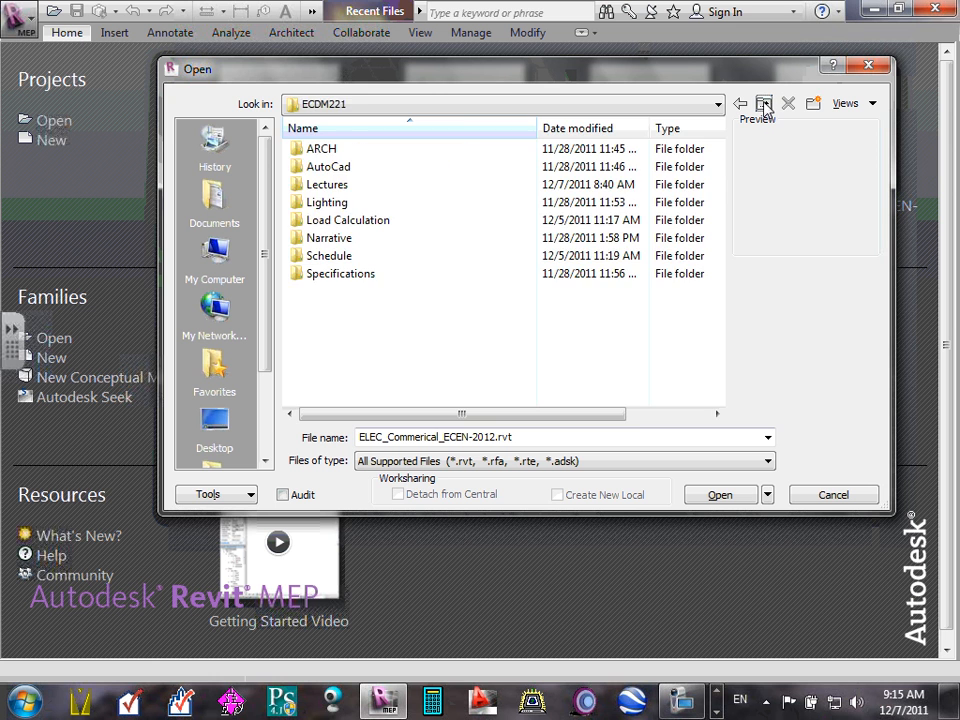
{"action": "left_click", "coordinate": [764, 104]}
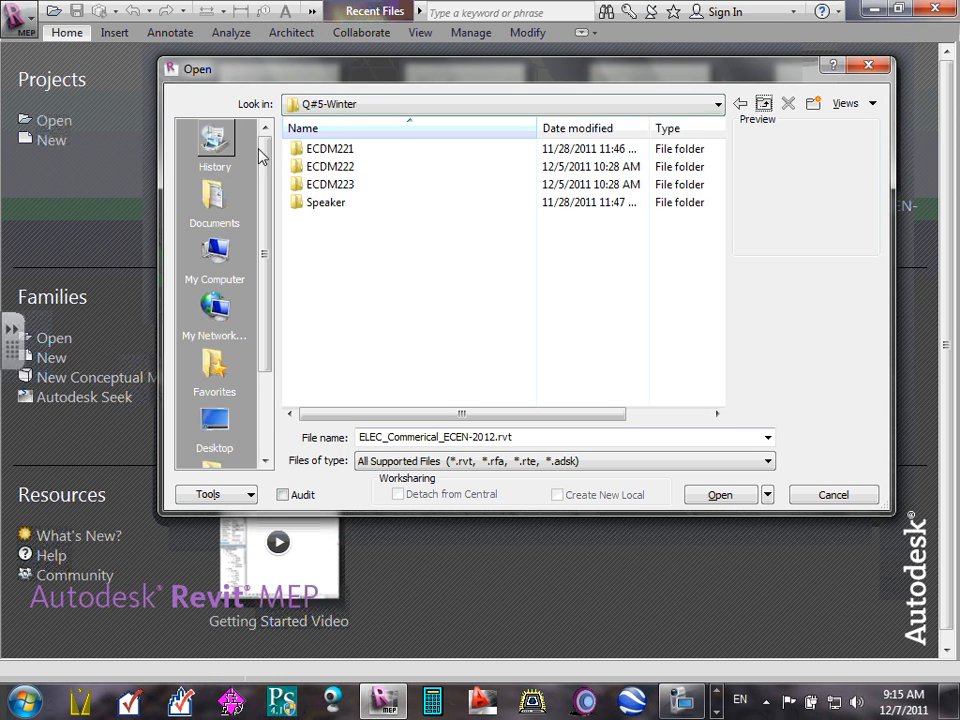
{"action": "left_click", "coordinate": [336, 150]}
{"action": "double_click", "coordinate": [336, 150]}
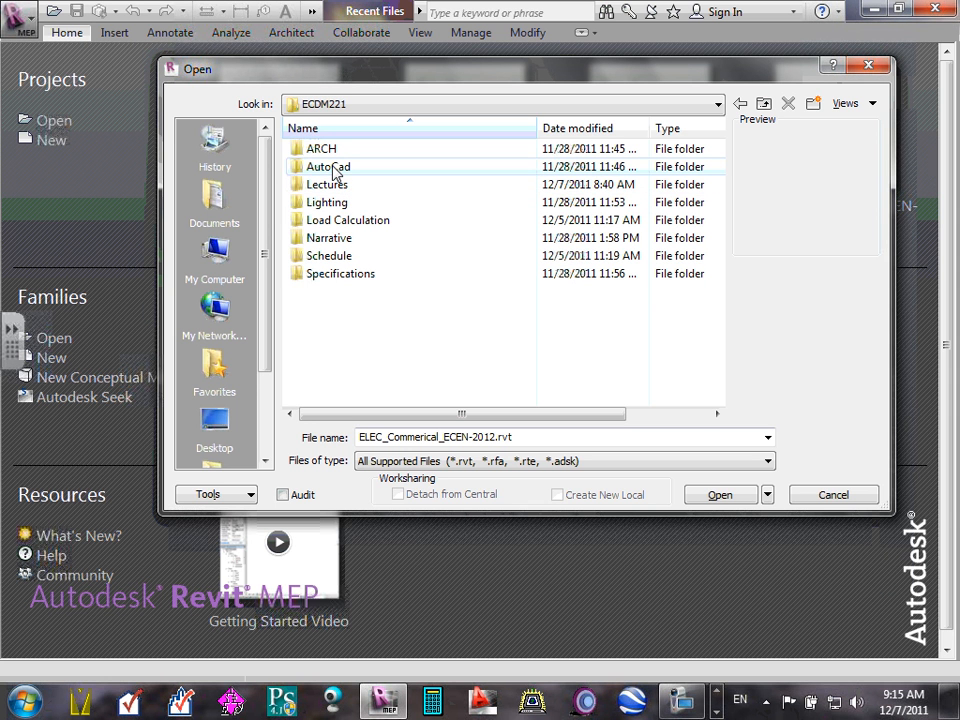
{"action": "left_click", "coordinate": [763, 105]}
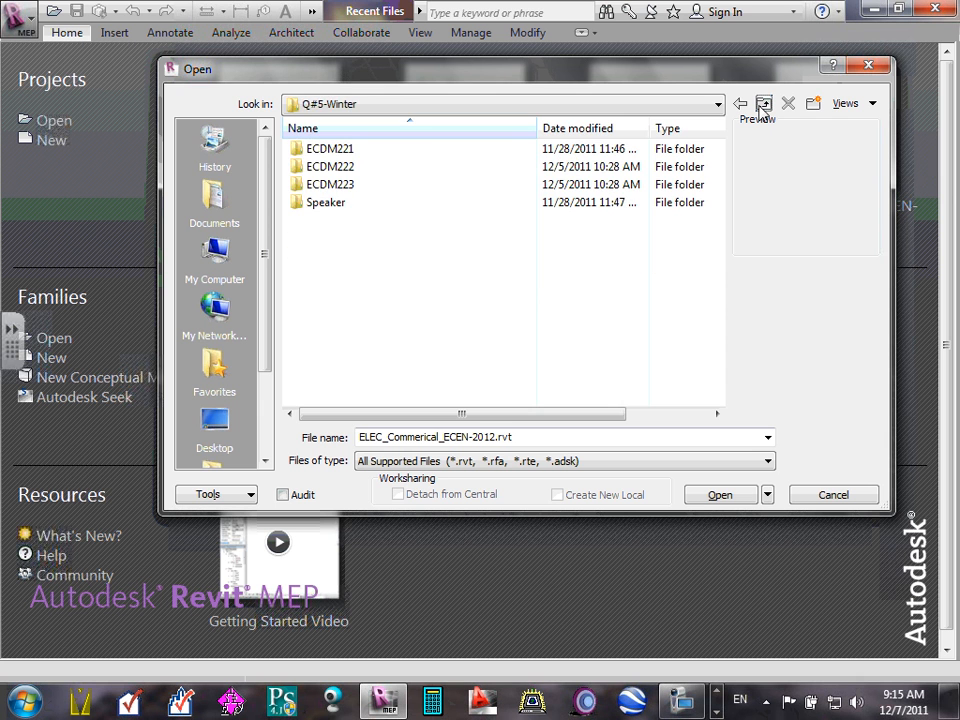
{"action": "left_click", "coordinate": [763, 106]}
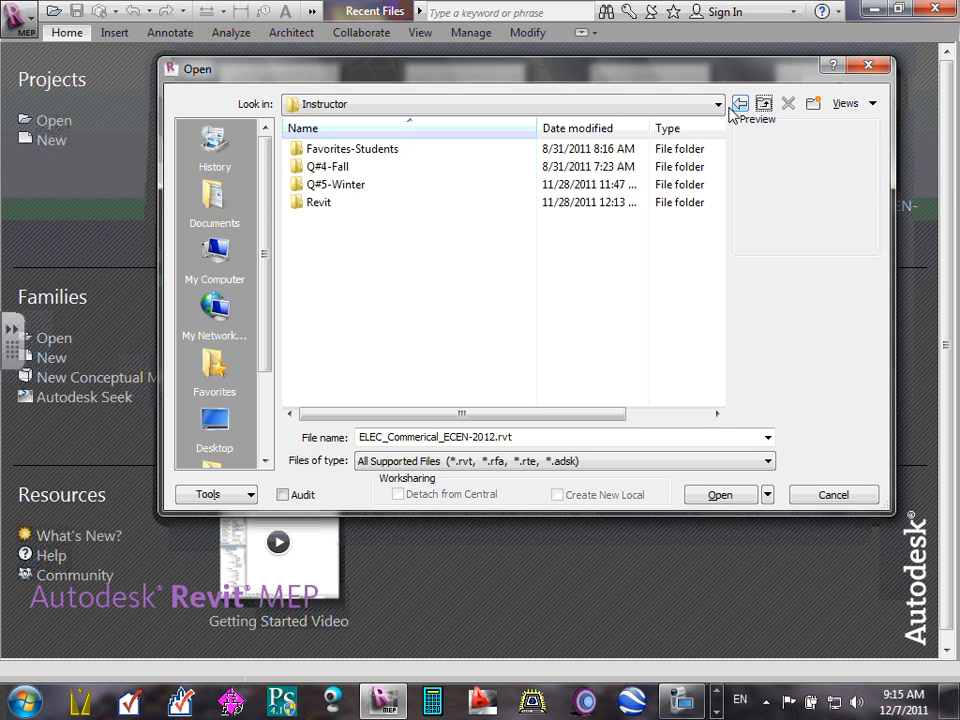
Switch to ECDM_Year2 and look through 2011, Instructor, Q#5-Winter, ECDM221 for the project file
{"action": "left_click", "coordinate": [717, 104]}
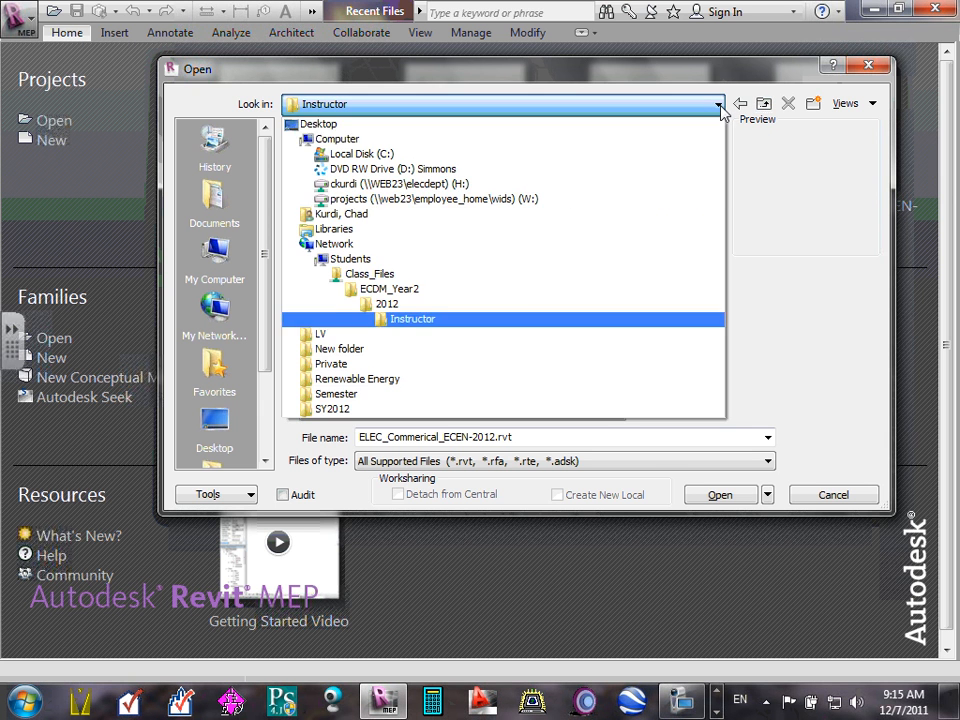
{"action": "left_click", "coordinate": [392, 284]}
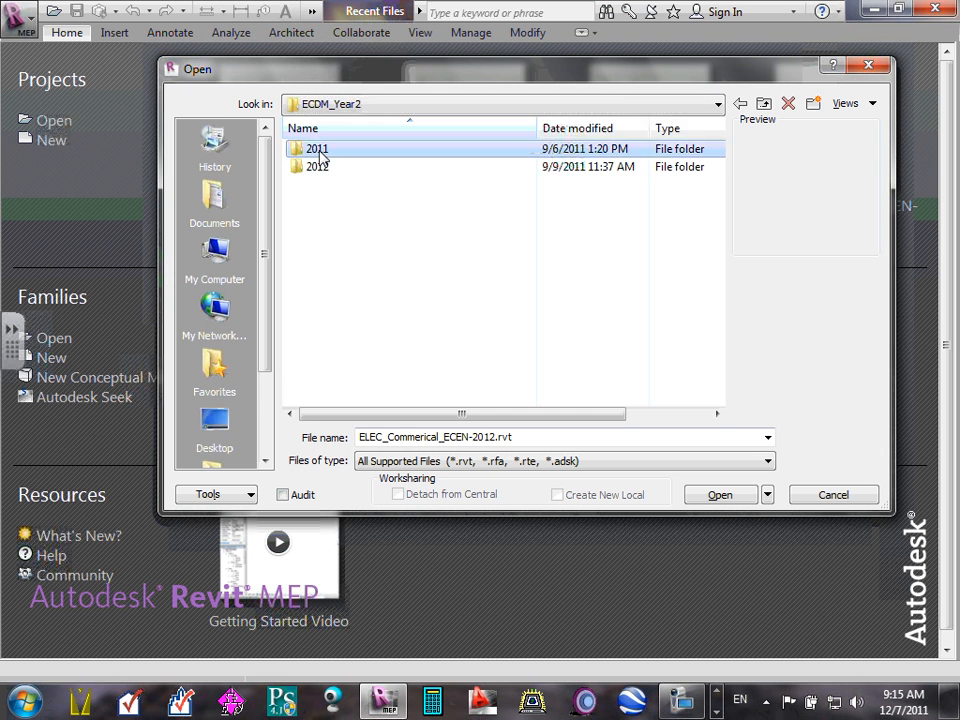
{"action": "double_click", "coordinate": [321, 152]}
{"action": "double_click", "coordinate": [321, 152]}
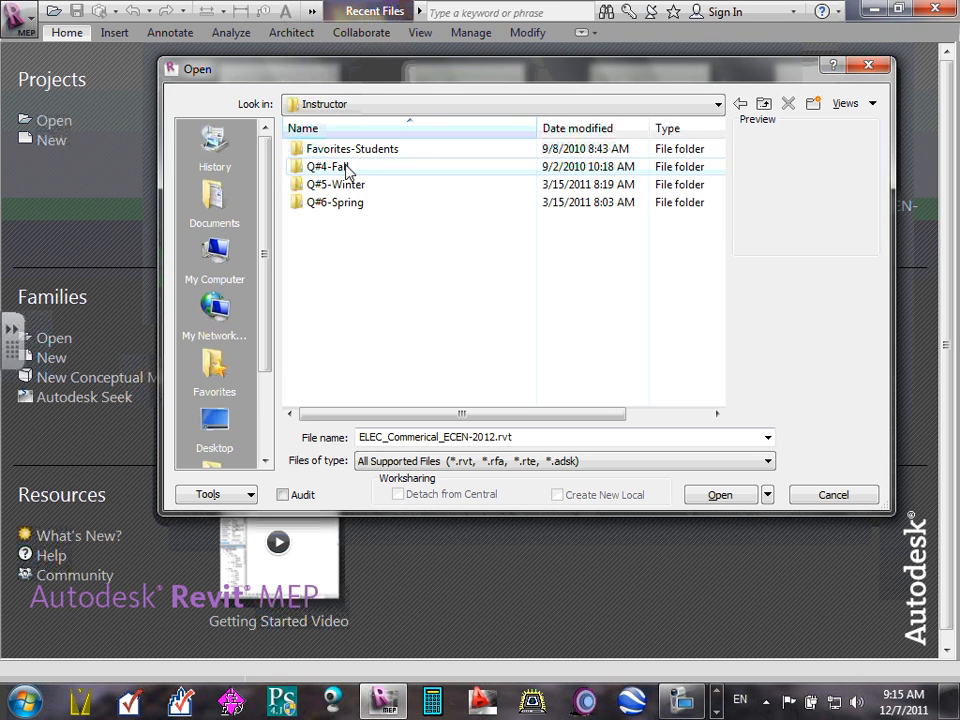
{"action": "double_click", "coordinate": [343, 186]}
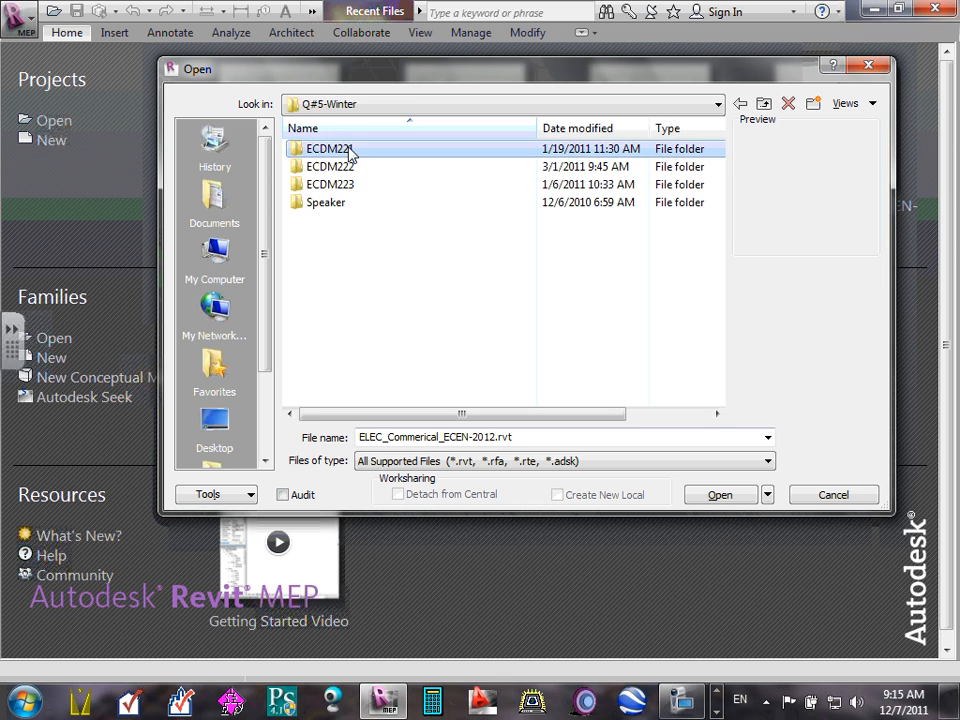
{"action": "double_click", "coordinate": [340, 150]}
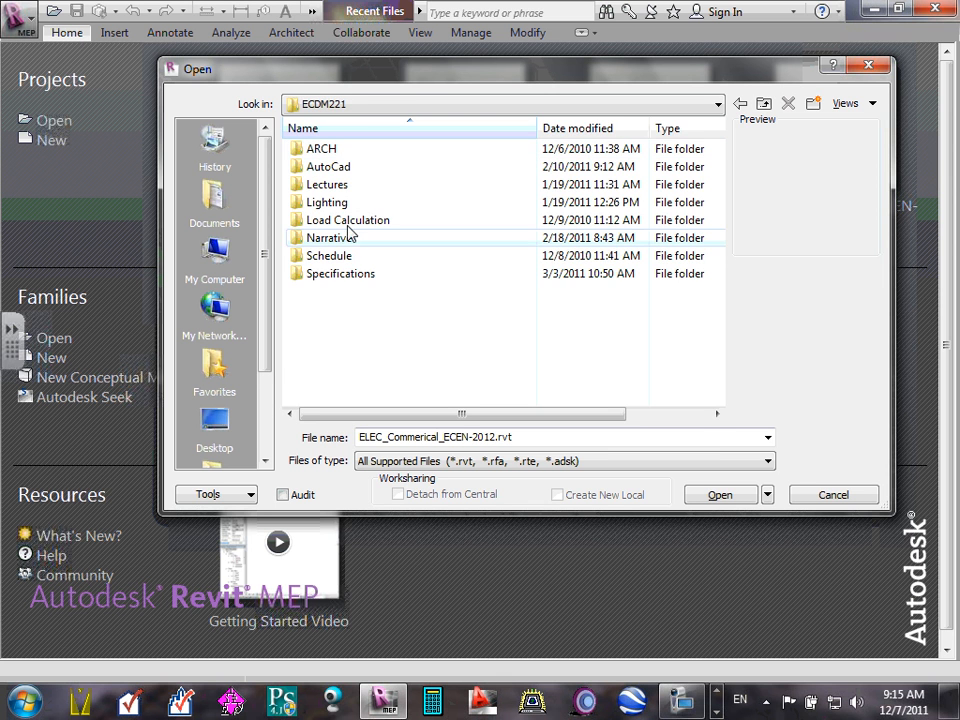
Return to the 2011 folder and check Design Programs inside the instructor's Favorites-Students folder
{"action": "left_click", "coordinate": [763, 104]}
{"action": "left_click", "coordinate": [763, 104]}
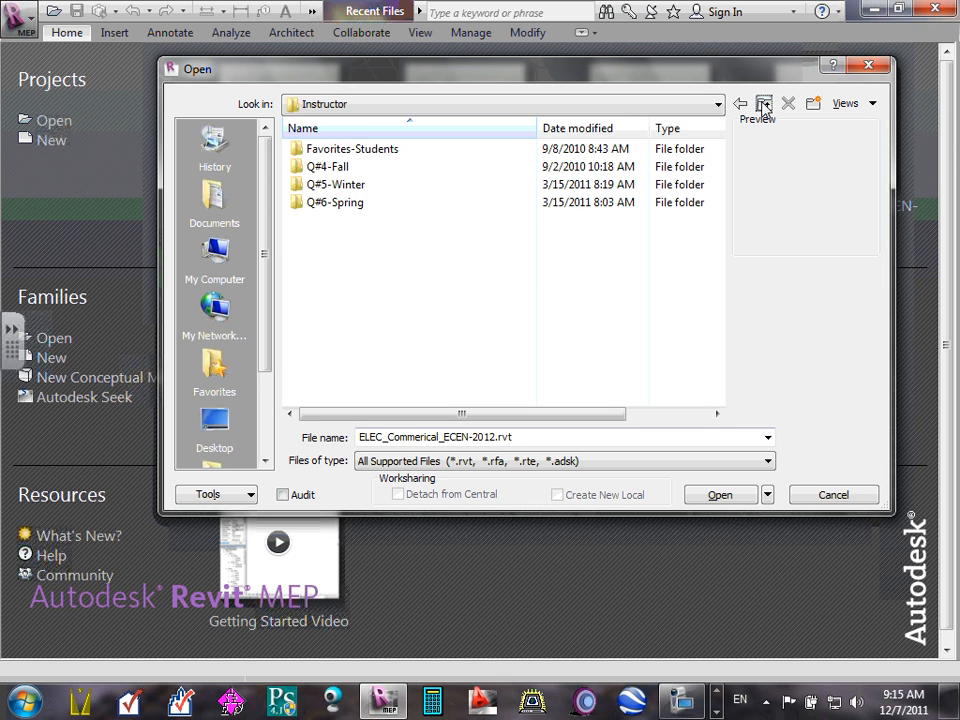
{"action": "left_click", "coordinate": [763, 104]}
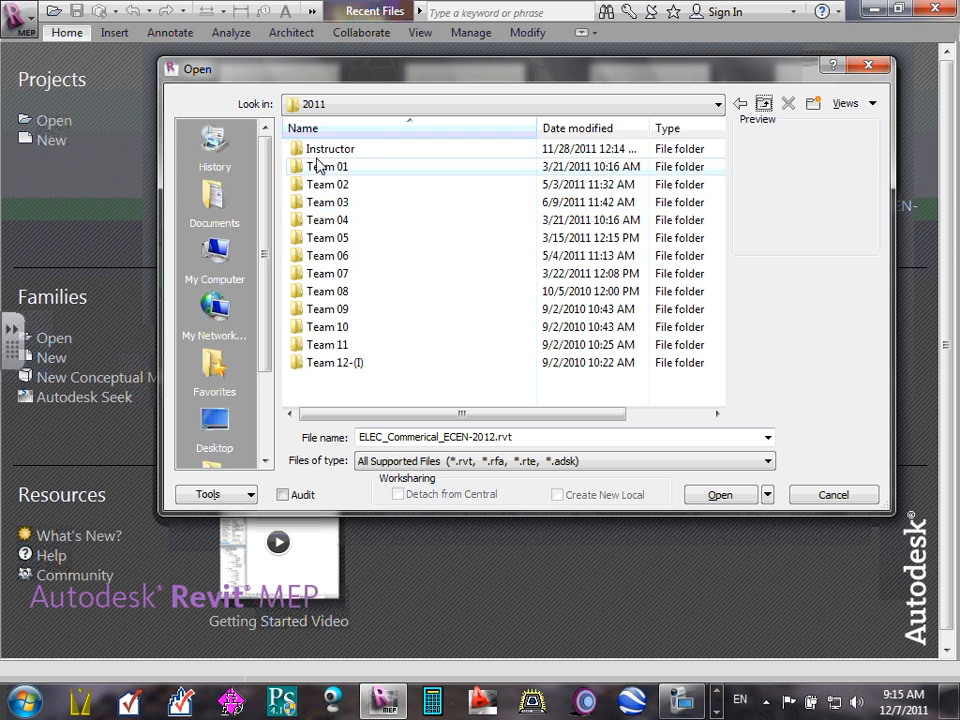
{"action": "double_click", "coordinate": [319, 152]}
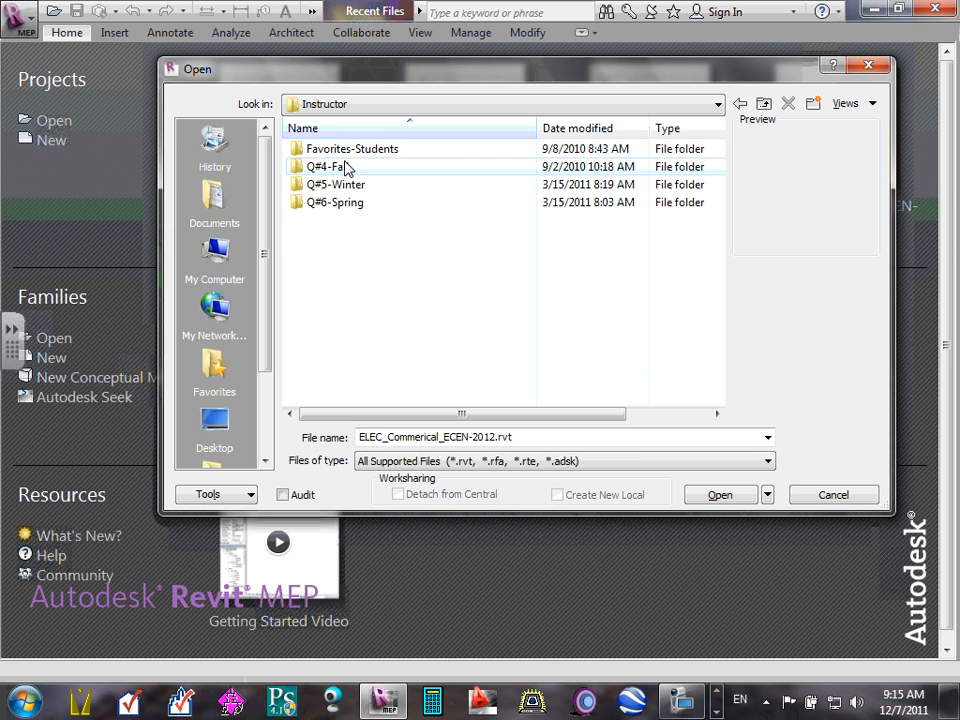
{"action": "double_click", "coordinate": [352, 149]}
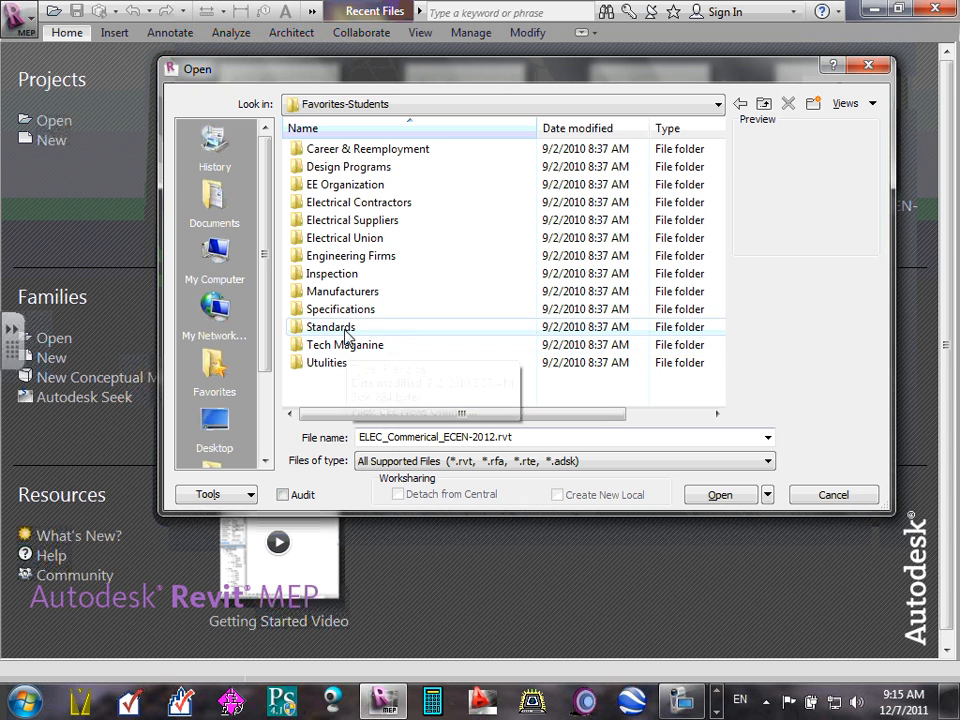
{"action": "double_click", "coordinate": [375, 168]}
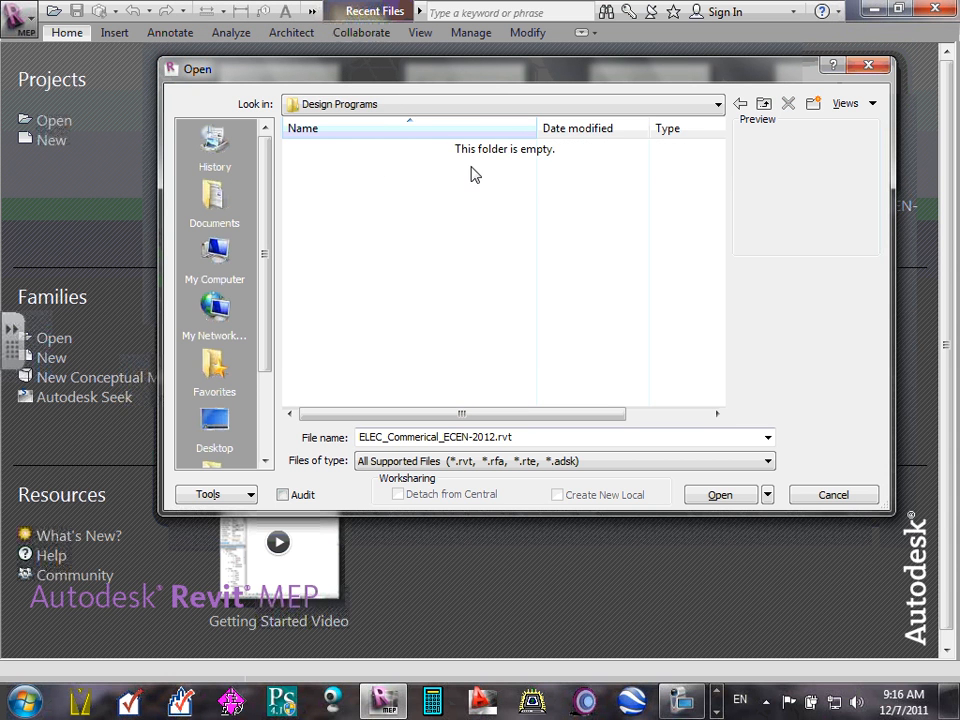
Return to the 2011 folder and browse into Team 12-(I), Q#5-Winter, Design Drawings
{"action": "left_click", "coordinate": [764, 104]}
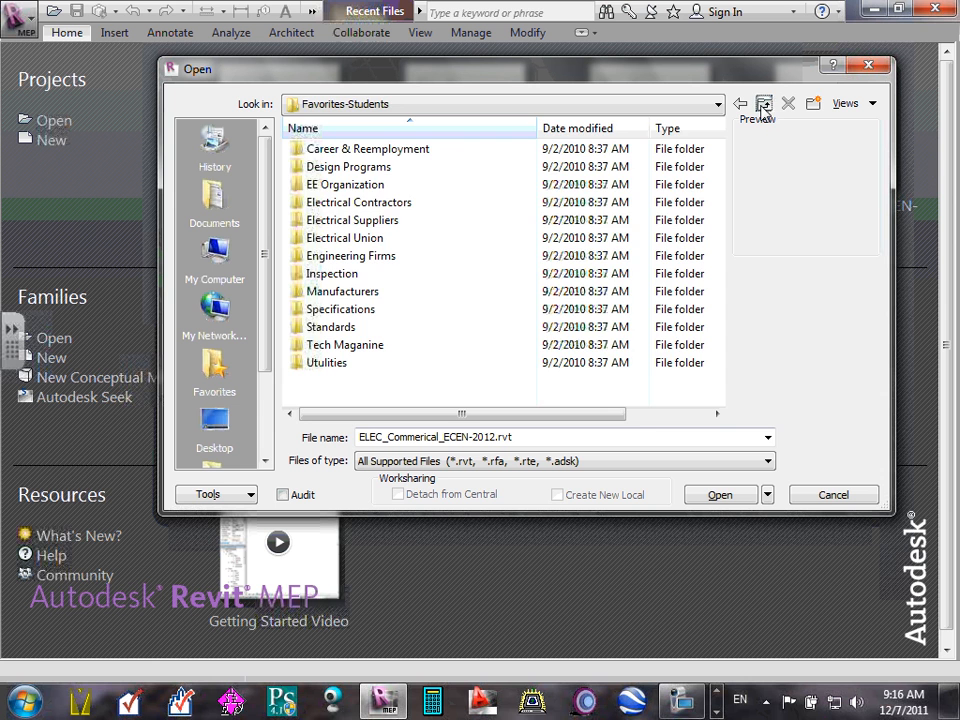
{"action": "left_click", "coordinate": [763, 108]}
{"action": "left_click", "coordinate": [763, 108]}
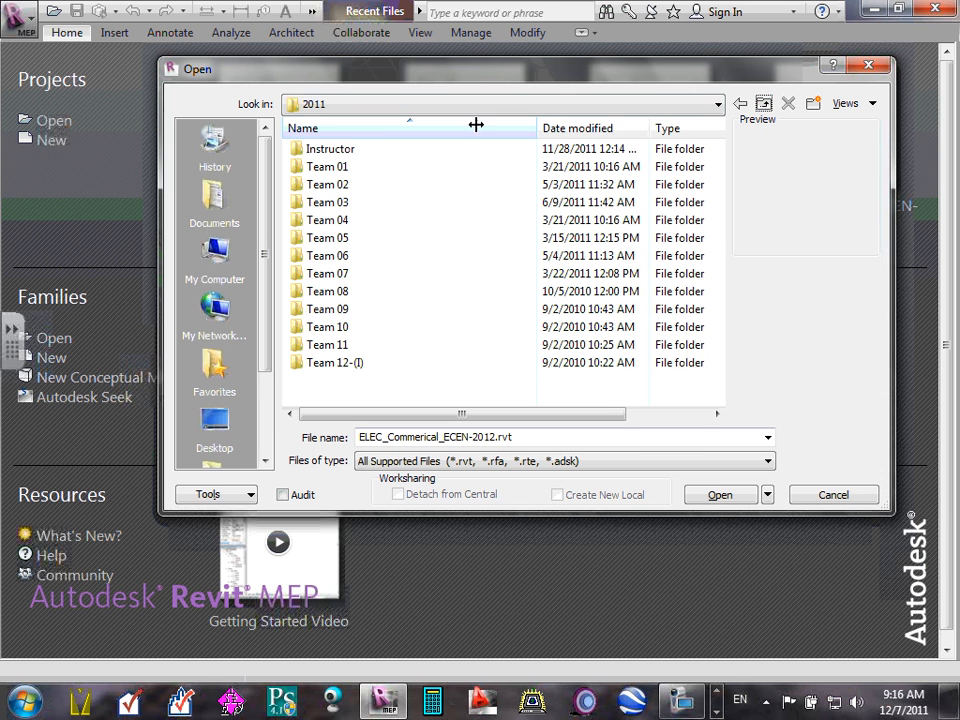
{"action": "left_click", "coordinate": [336, 366]}
{"action": "double_click", "coordinate": [336, 366]}
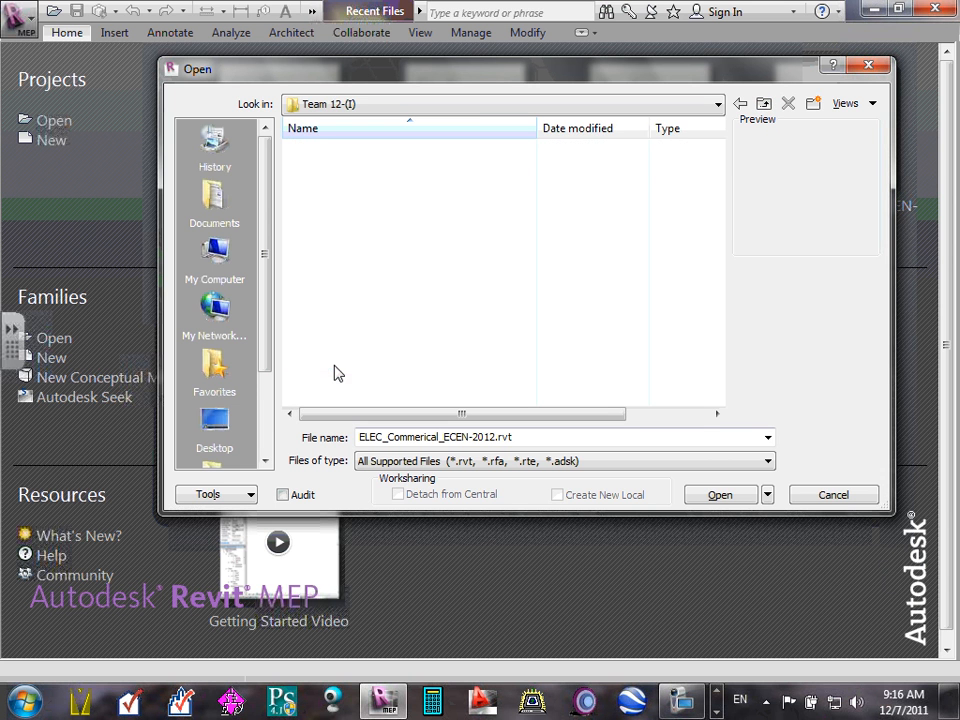
{"action": "double_click", "coordinate": [340, 167]}
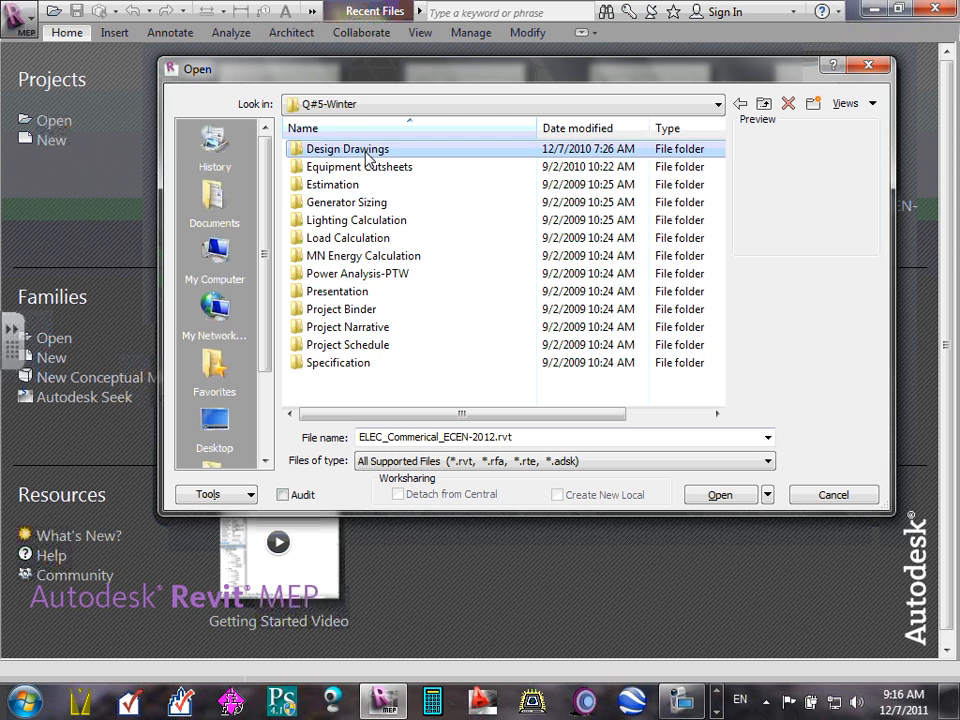
{"action": "double_click", "coordinate": [368, 152]}
Try to open ELEC_Commerical_ECEN.rvt from the Team 12-(I) Design Drawings folder
{"action": "left_click", "coordinate": [368, 203]}
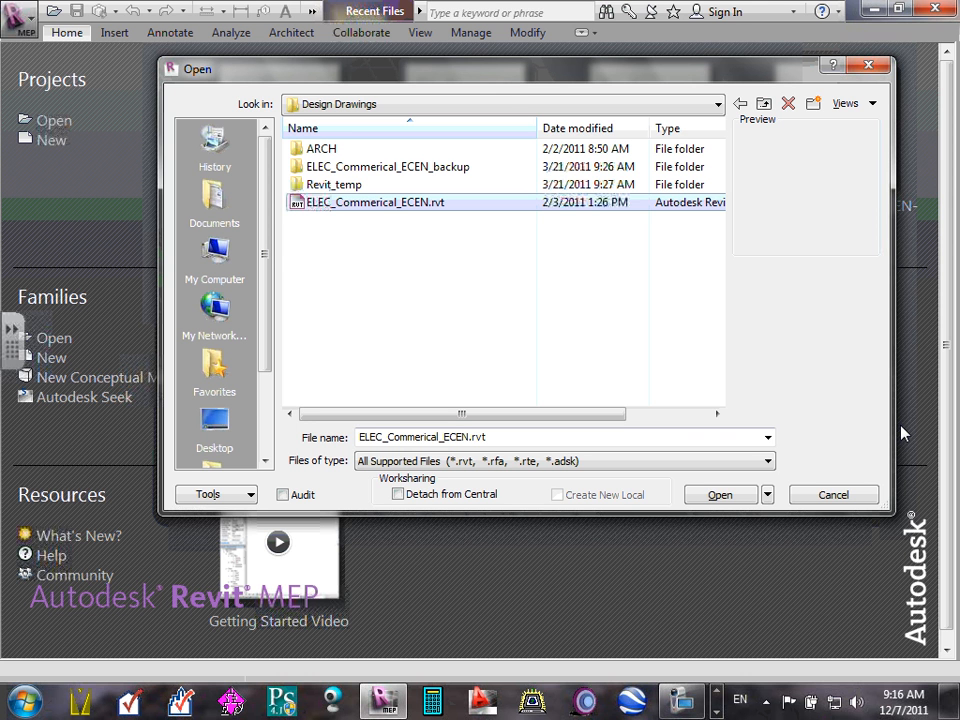
{"action": "left_click", "coordinate": [722, 496]}
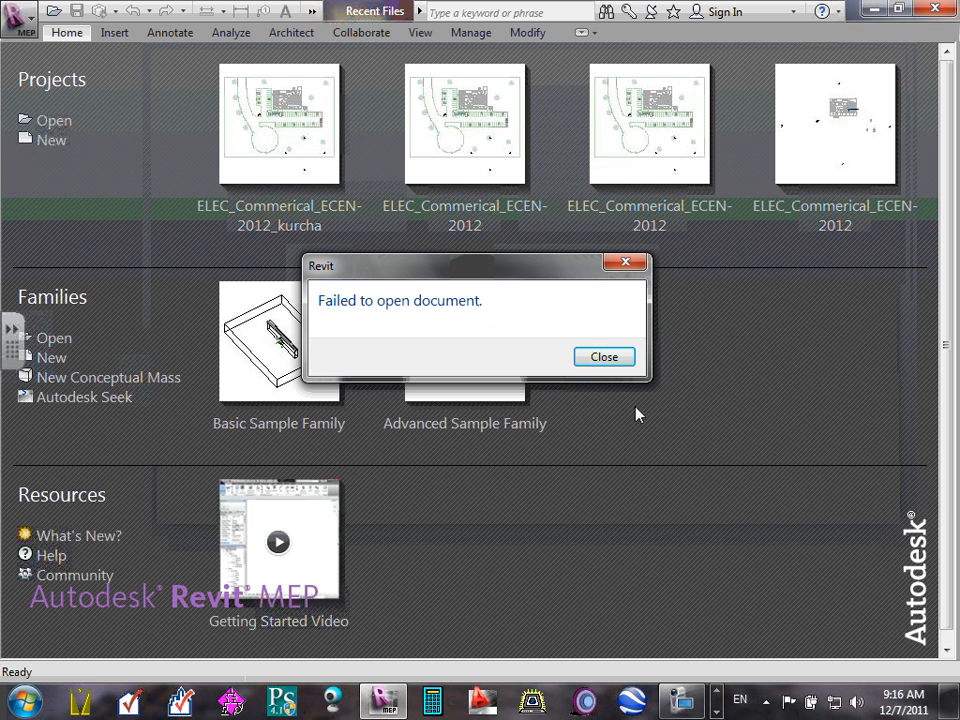
{"action": "left_click", "coordinate": [603, 364]}
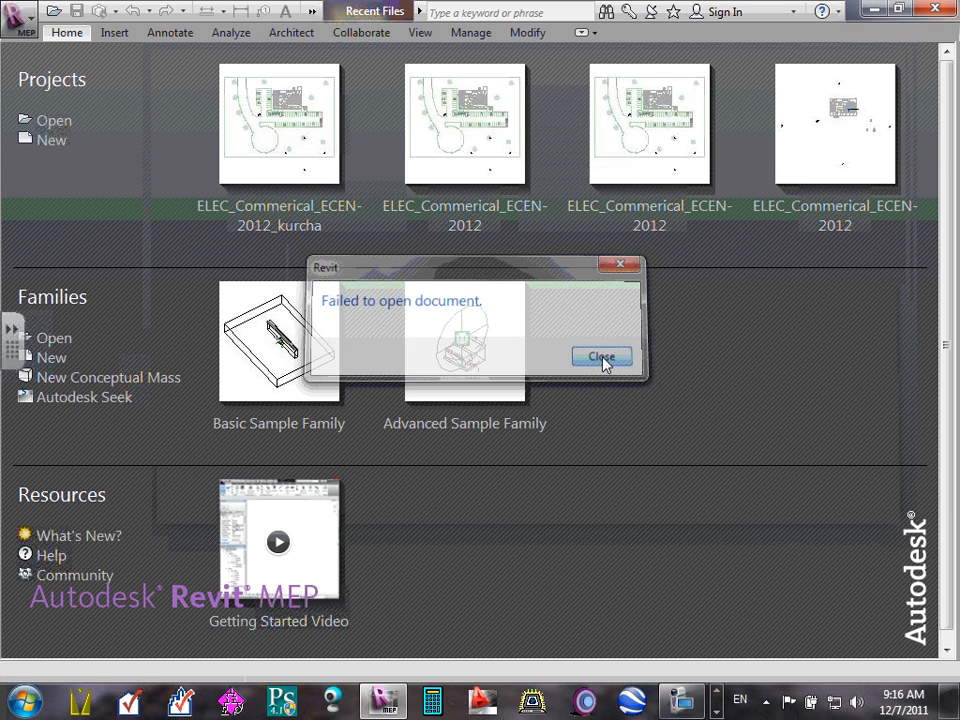
Try once more to open ELEC_Commerical_ECEN.rvt from the same Design Drawings folder
{"action": "left_click", "coordinate": [35, 35]}
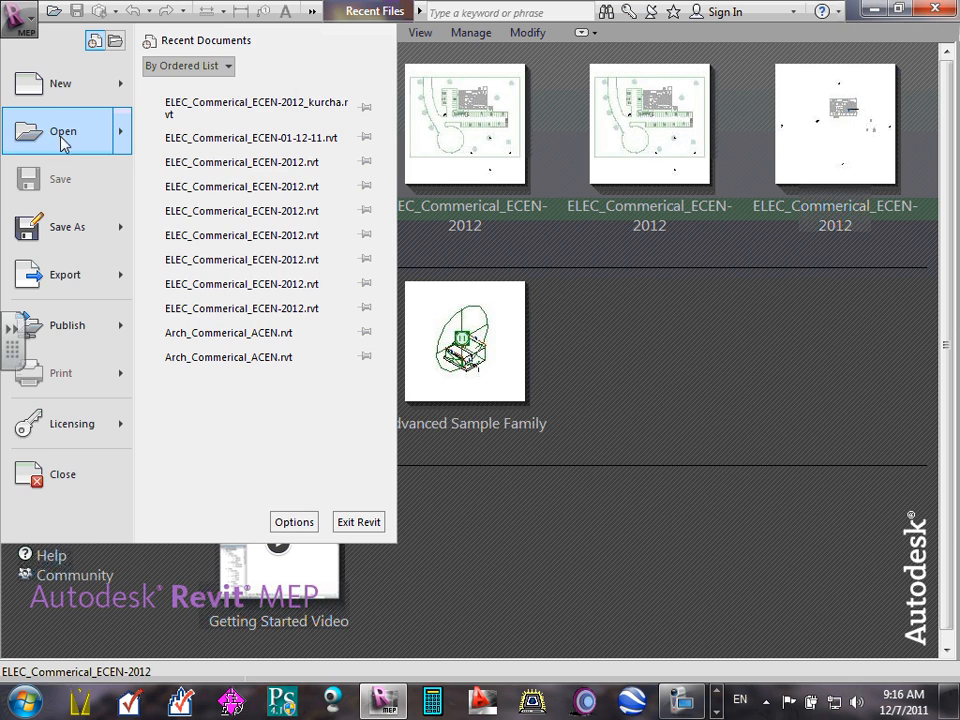
{"action": "key", "text": "Escape"}
{"action": "key", "text": "ctrl+o"}
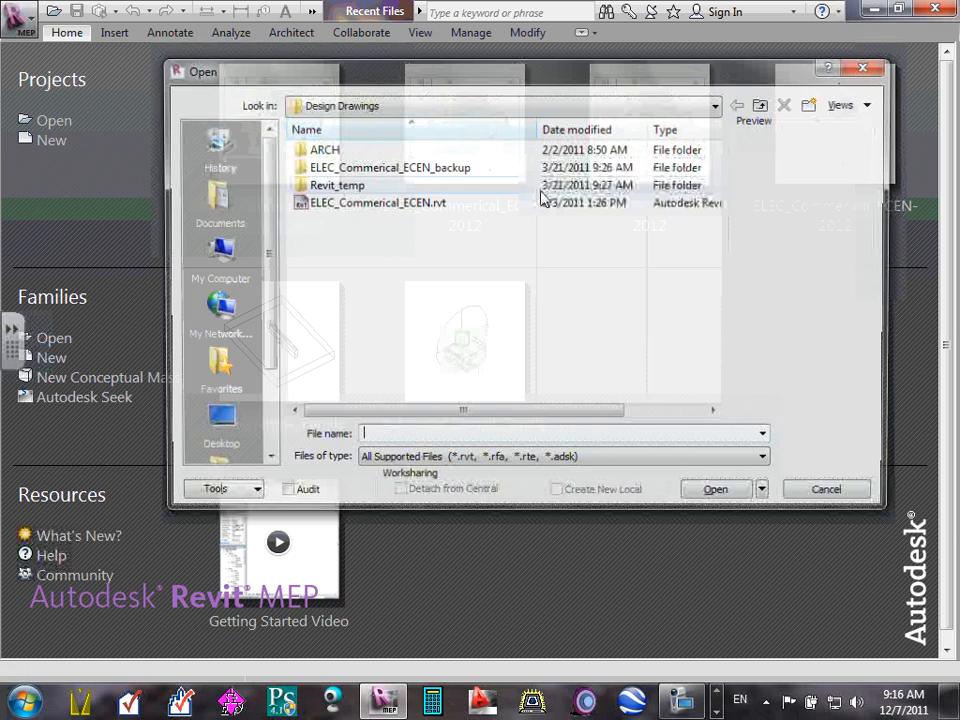
{"action": "left_click", "coordinate": [412, 205]}
{"action": "left_click", "coordinate": [714, 500]}
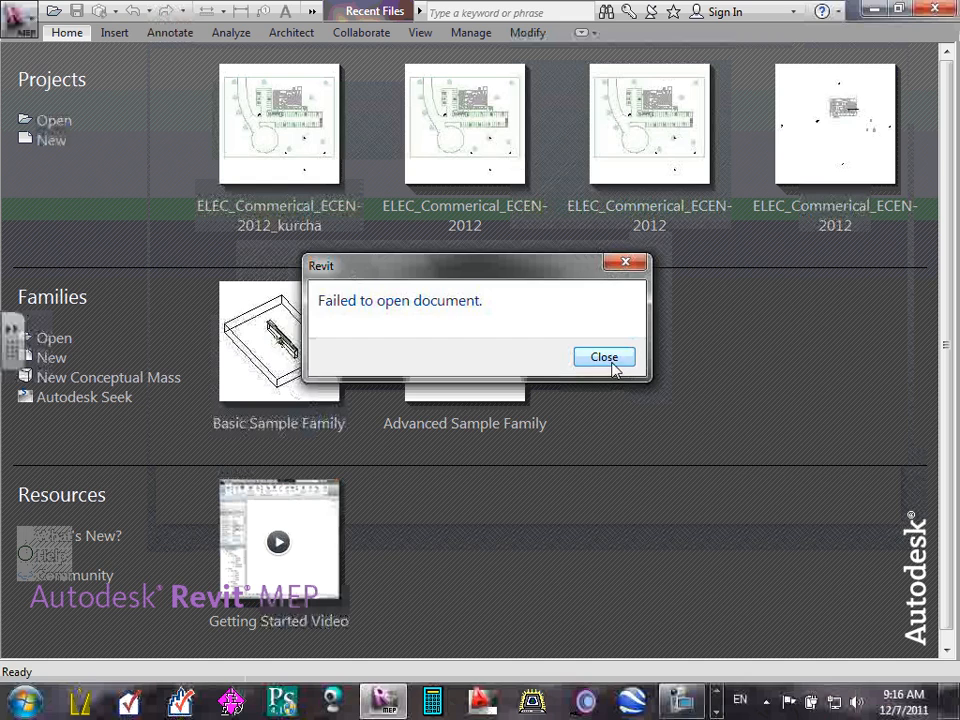
{"action": "left_click", "coordinate": [605, 359]}
Close and restart Revit MEP, then dismiss the borrowed license notice
{"action": "left_click", "coordinate": [940, 10]}
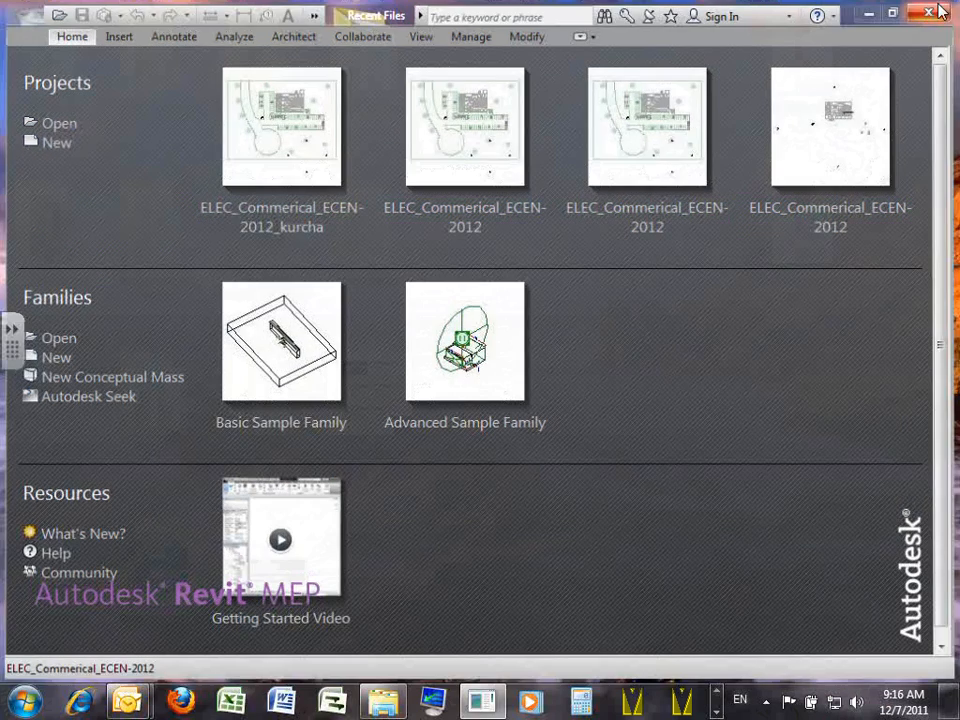
{"action": "left_click", "coordinate": [718, 706]}
{"action": "left_click", "coordinate": [718, 695]}
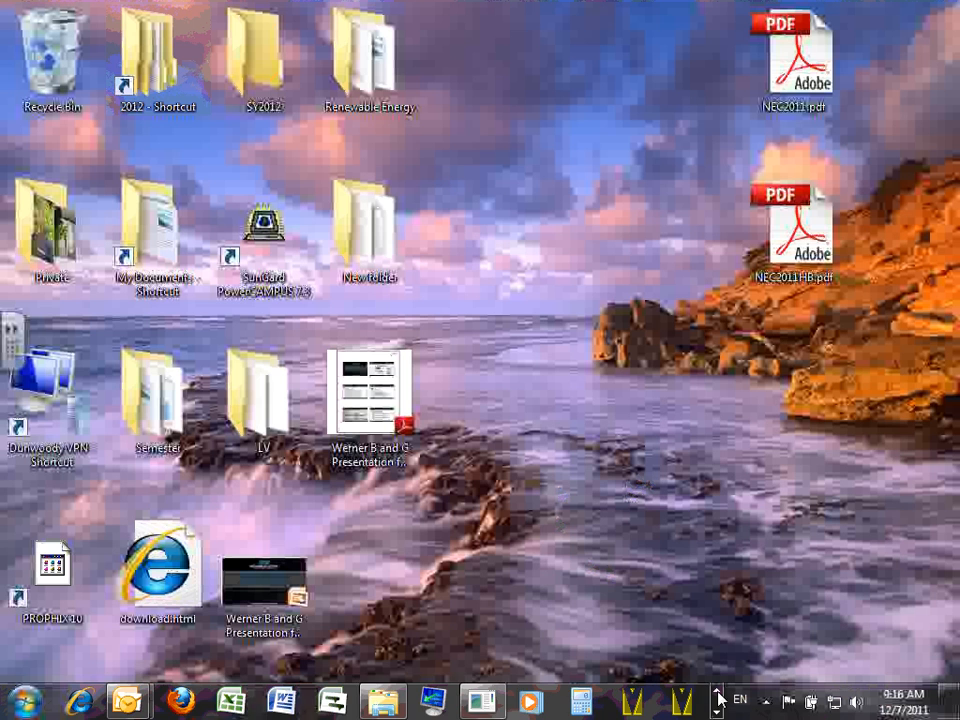
{"action": "left_click", "coordinate": [717, 710]}
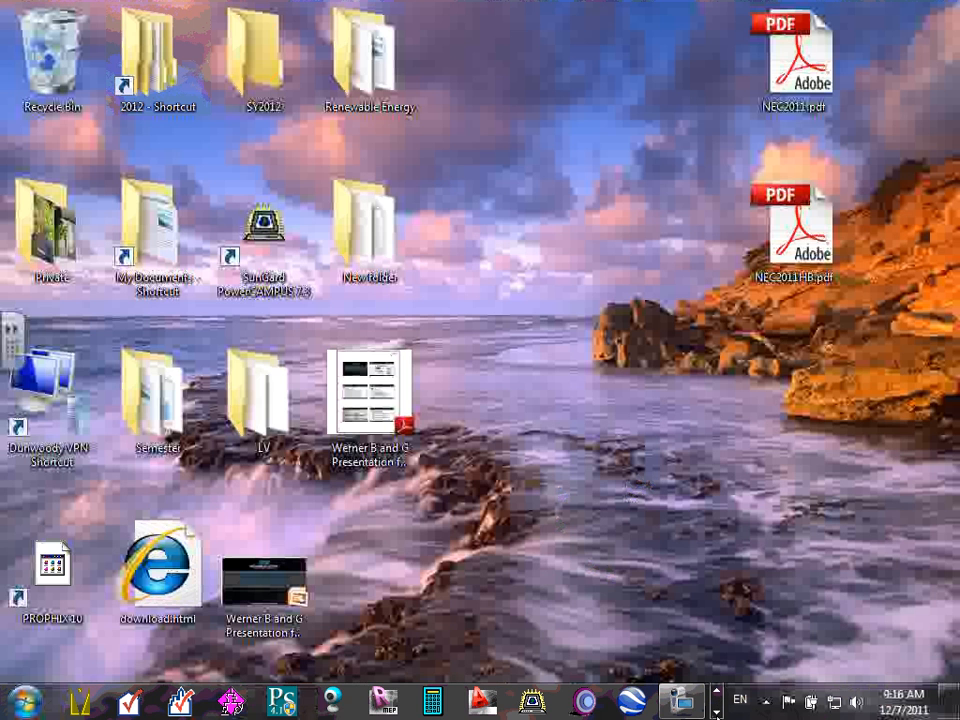
{"action": "left_click", "coordinate": [383, 700]}
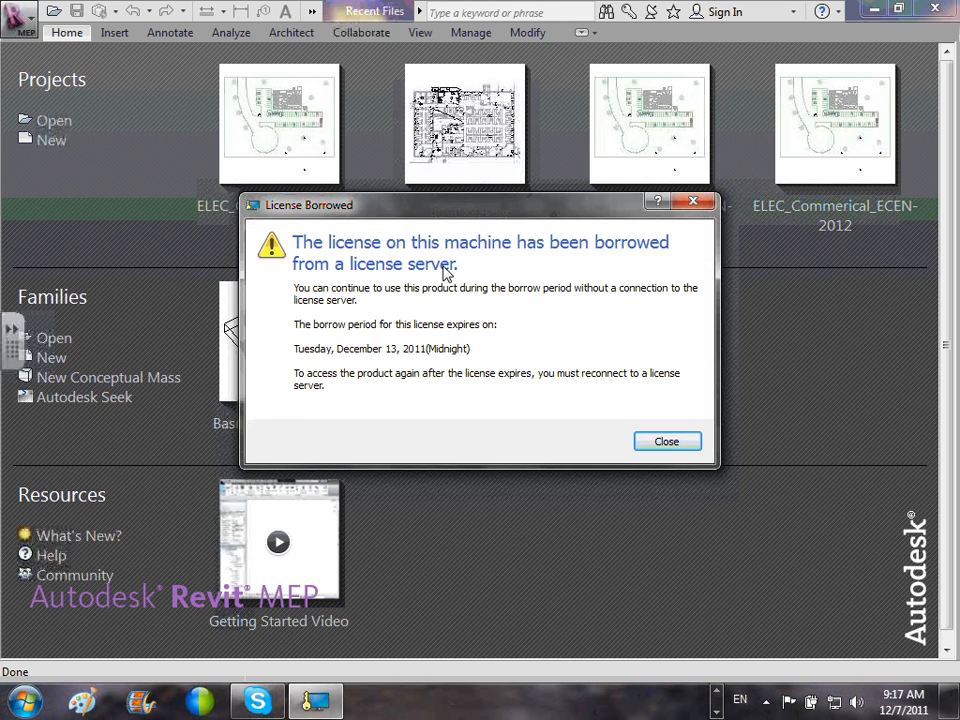
{"action": "left_click", "coordinate": [661, 440]}
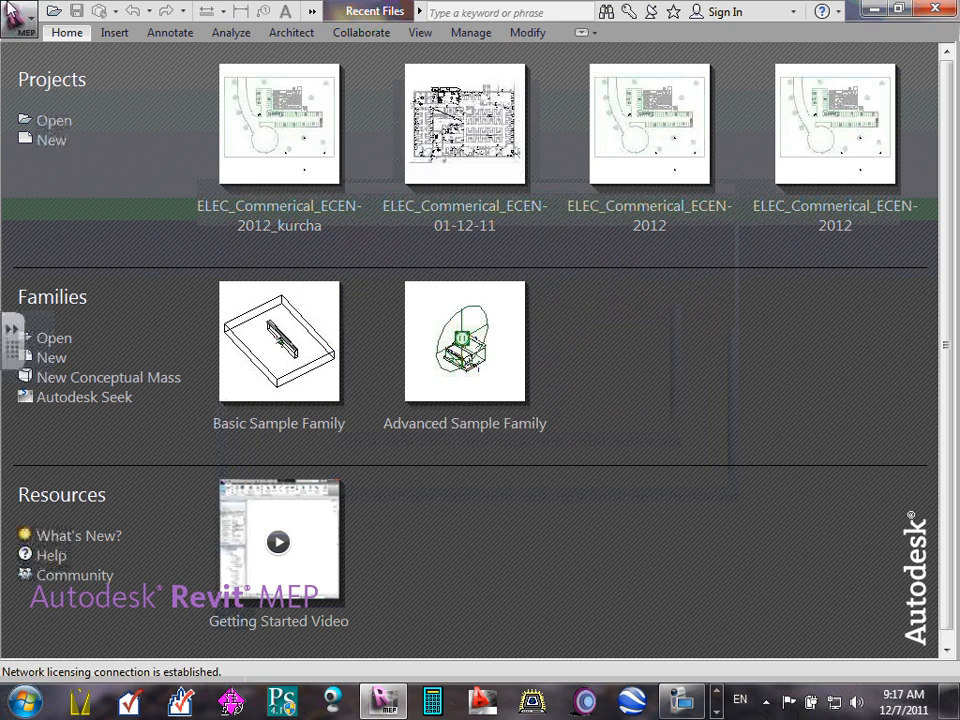
Browse for a project from the desktop's 2012 shortcut through Team 11(I), Q#5-Winter and Design Drawings to the Revit folder
{"action": "left_click", "coordinate": [53, 121]}
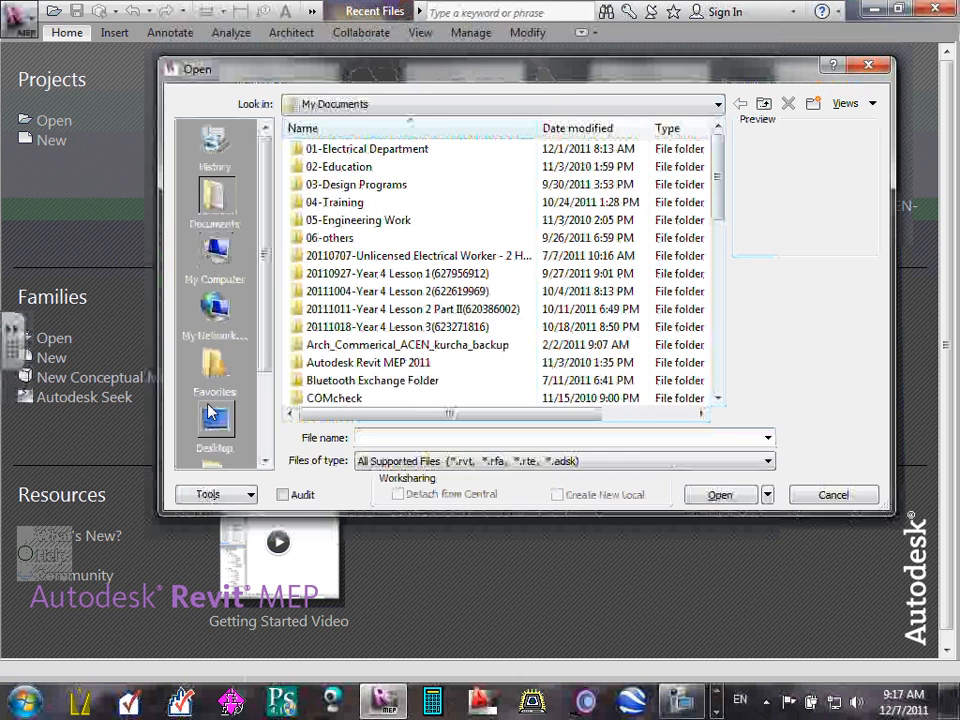
{"action": "left_click", "coordinate": [214, 428]}
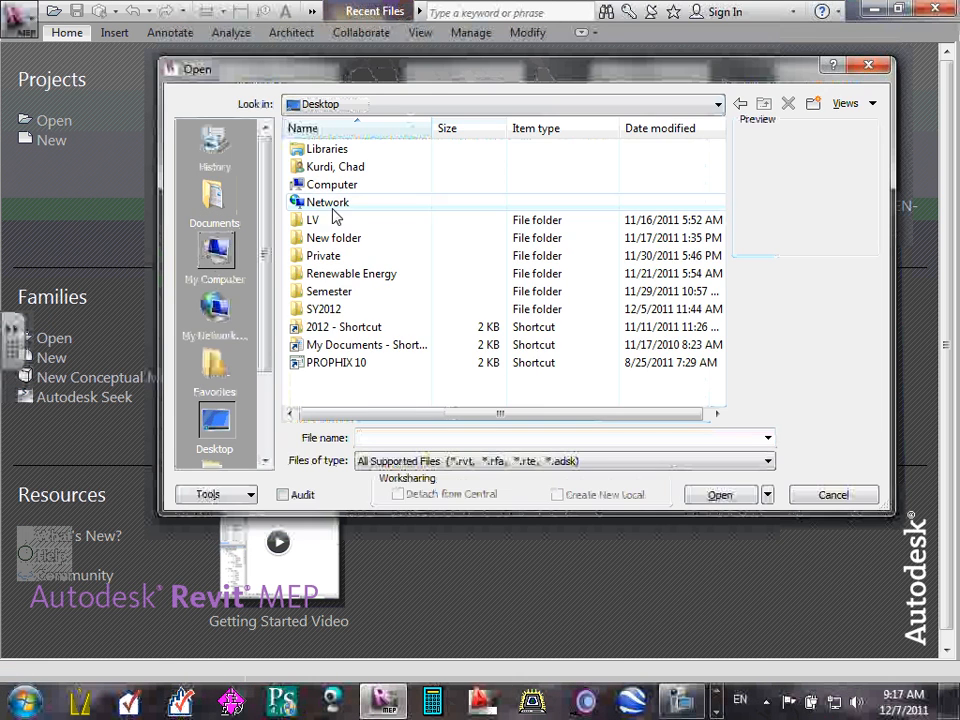
{"action": "double_click", "coordinate": [343, 330]}
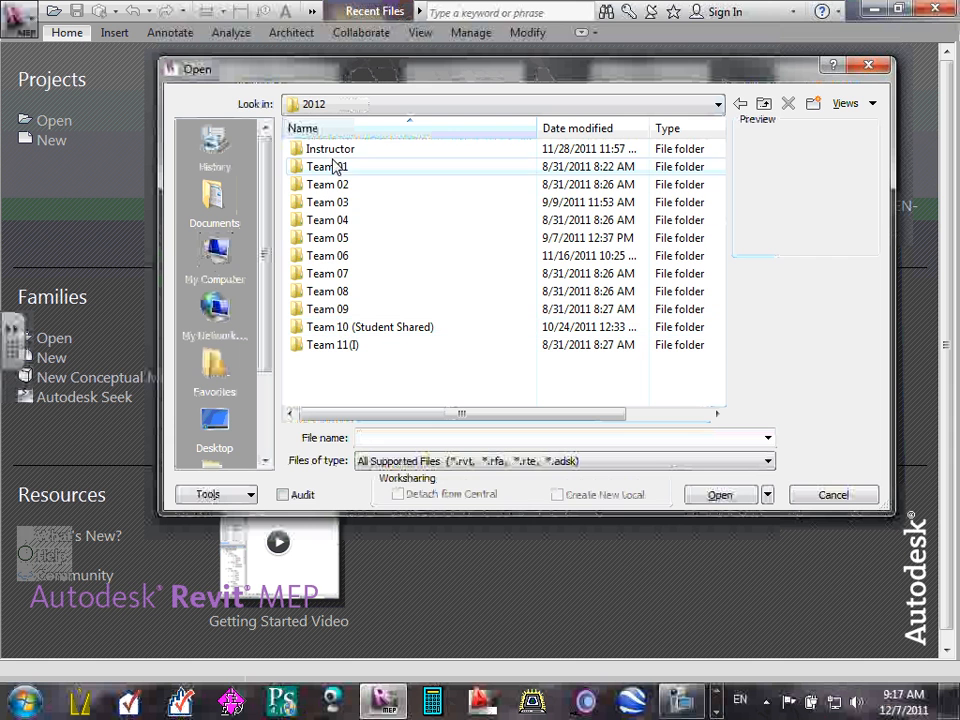
{"action": "double_click", "coordinate": [337, 345]}
{"action": "double_click", "coordinate": [349, 166]}
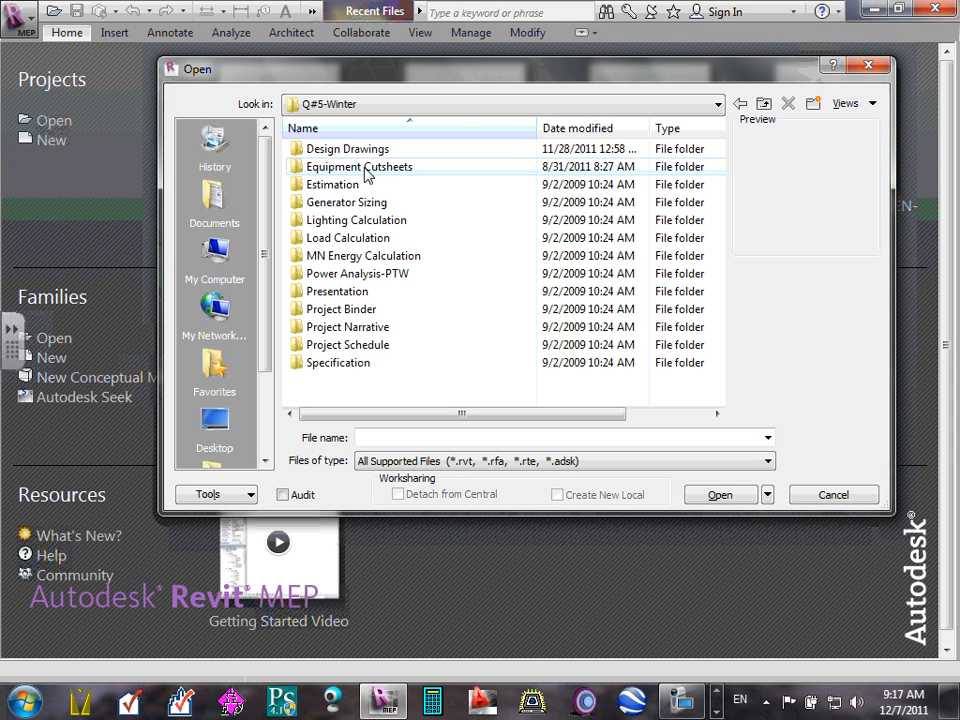
{"action": "double_click", "coordinate": [352, 152]}
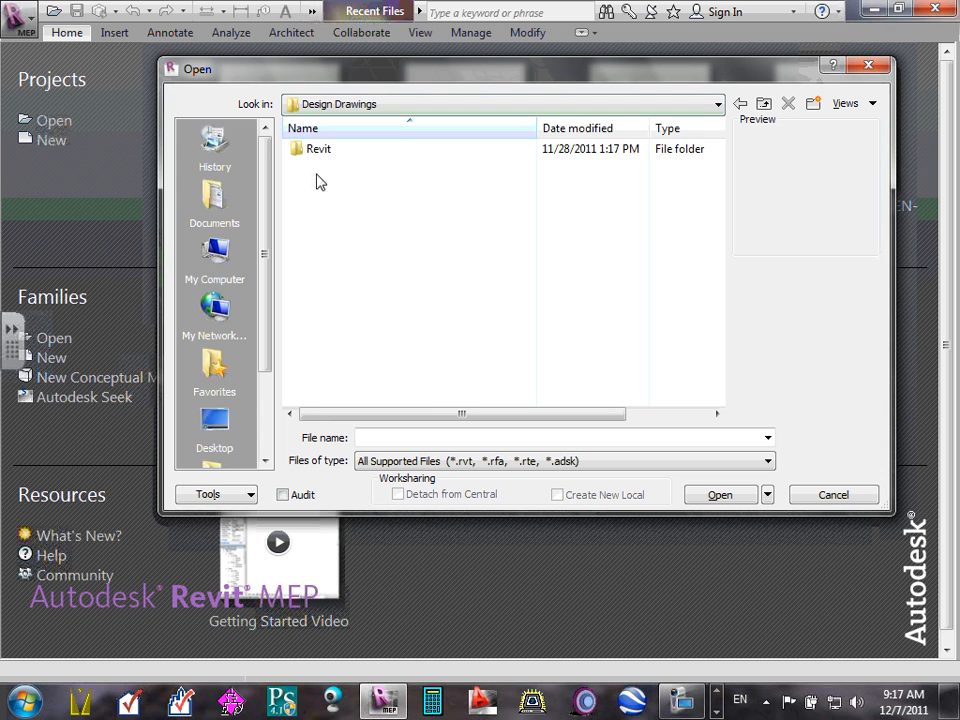
{"action": "double_click", "coordinate": [318, 152]}
Open ELEC_Commerical_ECEN-2012.rvt as a new local file, overwriting the existing local copy
{"action": "left_click", "coordinate": [362, 204]}
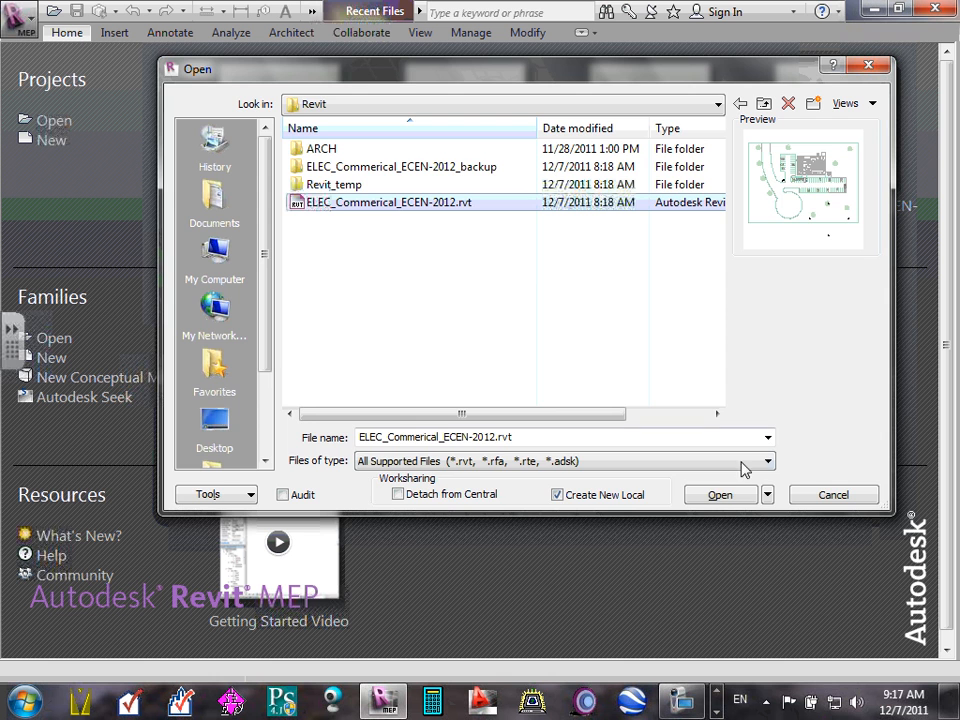
{"action": "left_click", "coordinate": [722, 495]}
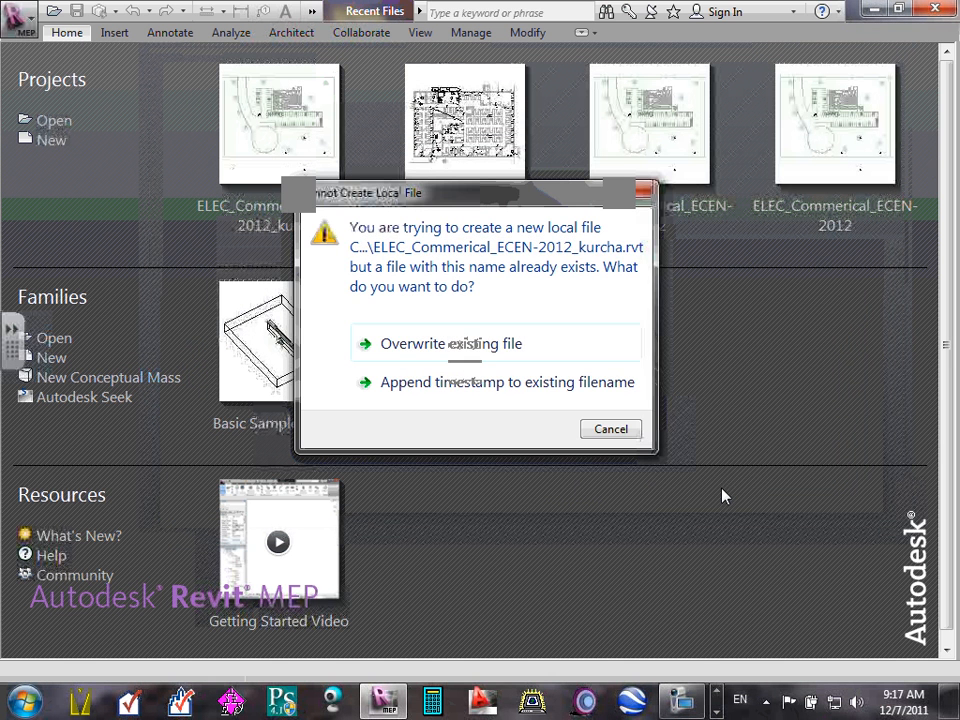
{"action": "left_click", "coordinate": [467, 345]}
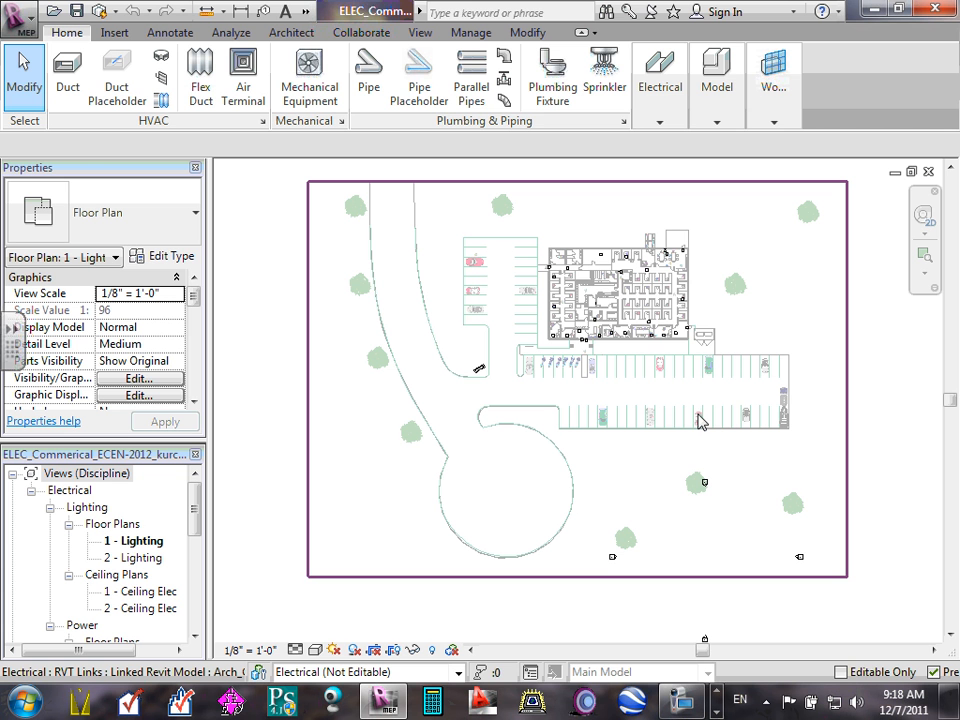
Minimize Revit and browse in Windows Explorer from the desktop's 2012 shortcut through Instructor, Q#5-Winter and ECDM221 to the Narrative folder
{"action": "left_click", "coordinate": [873, 12]}
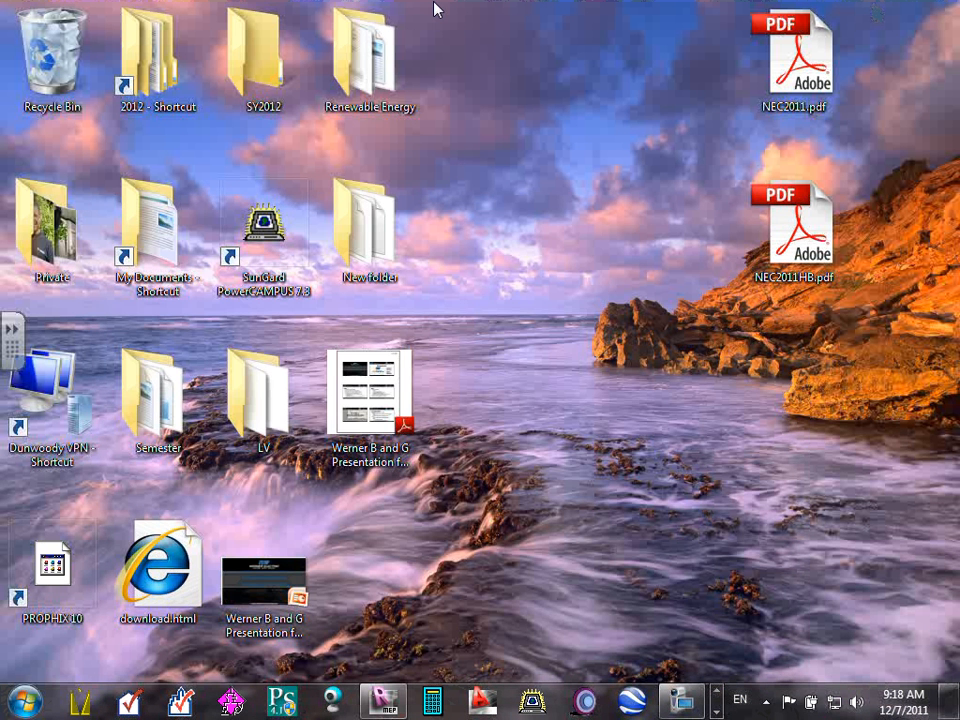
{"action": "double_click", "coordinate": [130, 66]}
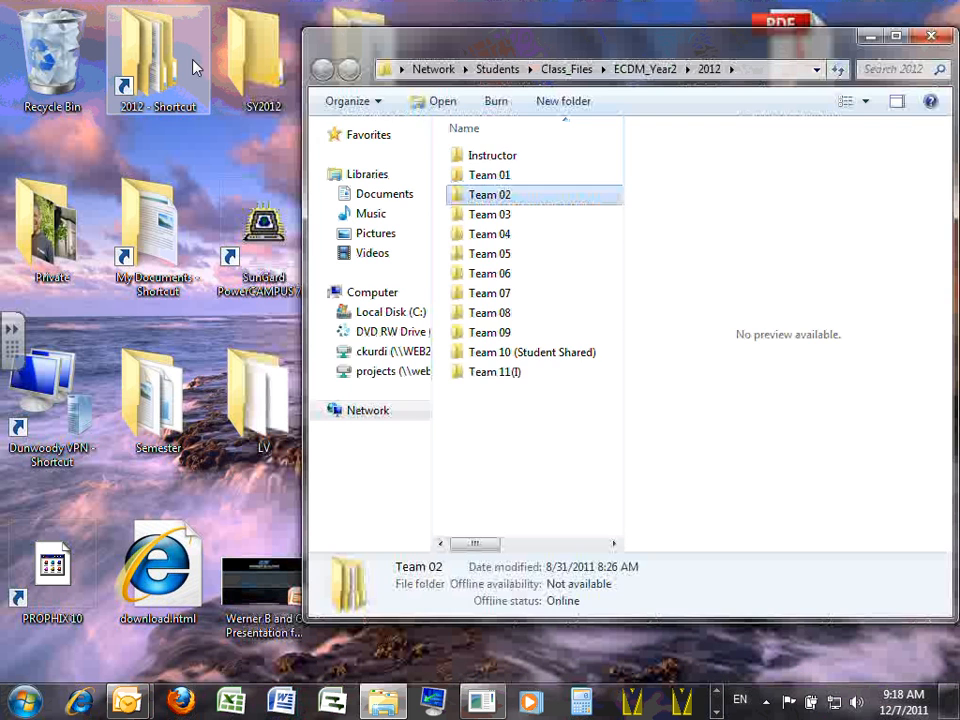
{"action": "double_click", "coordinate": [492, 160]}
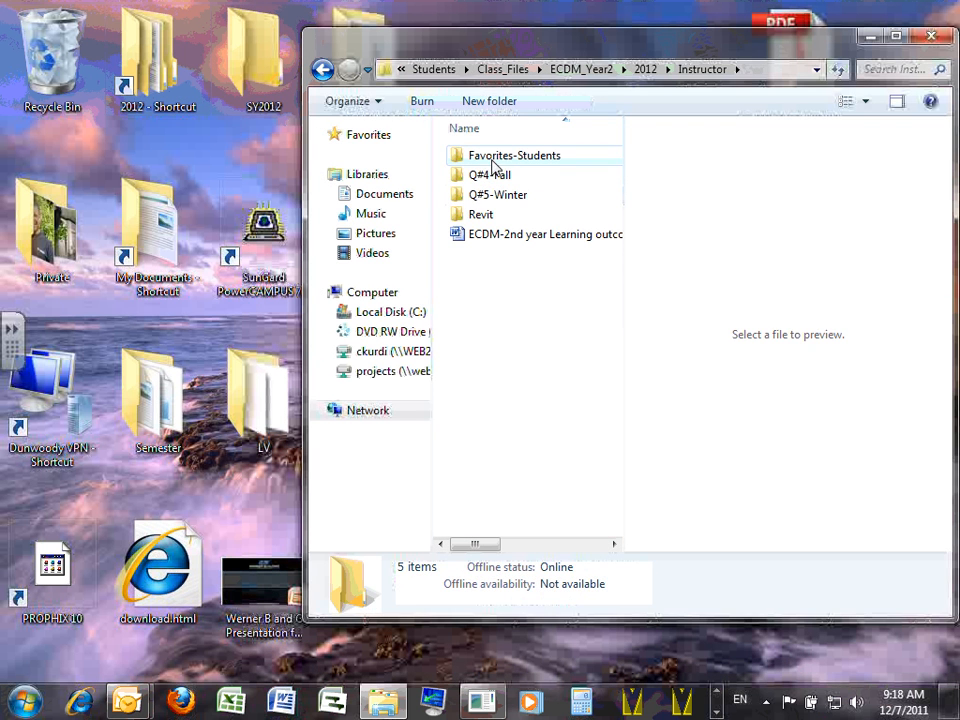
{"action": "left_click", "coordinate": [489, 176]}
{"action": "double_click", "coordinate": [491, 198]}
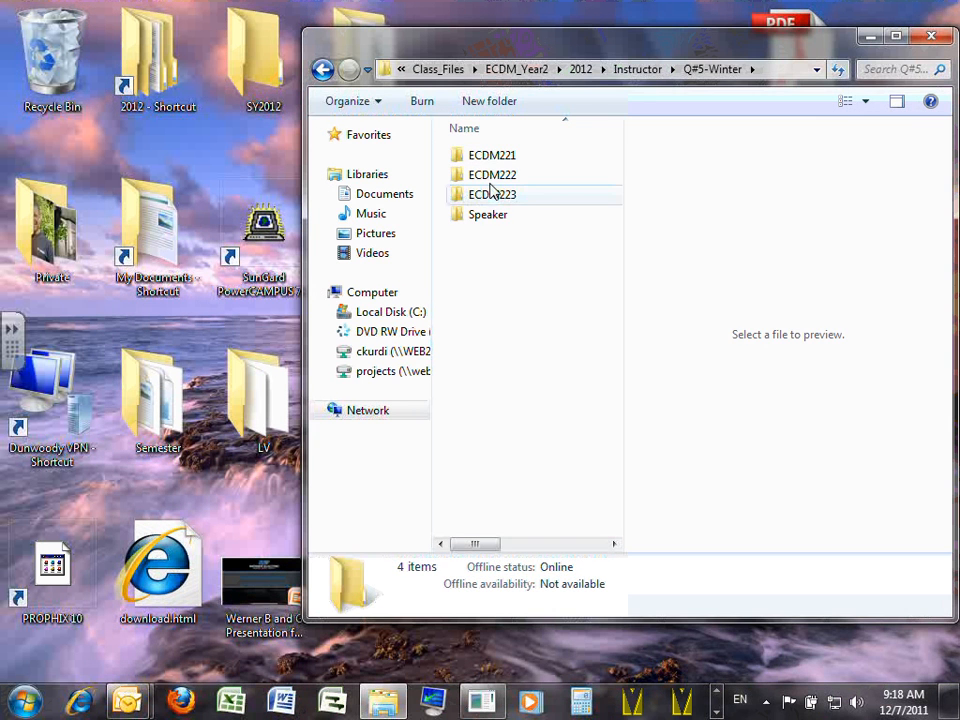
{"action": "left_click", "coordinate": [492, 155]}
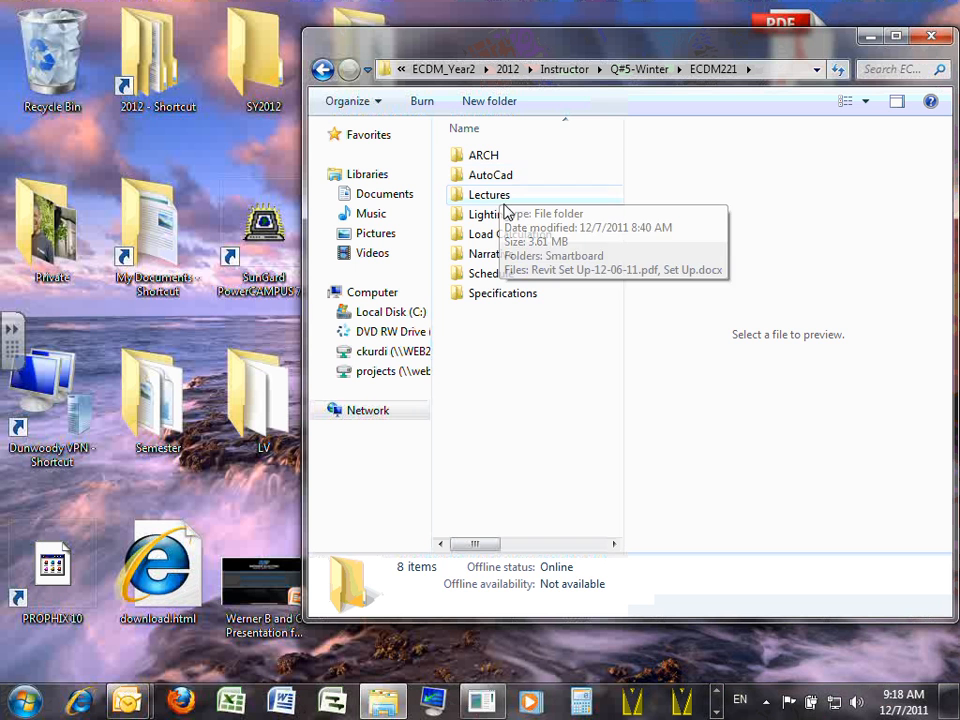
{"action": "double_click", "coordinate": [500, 257]}
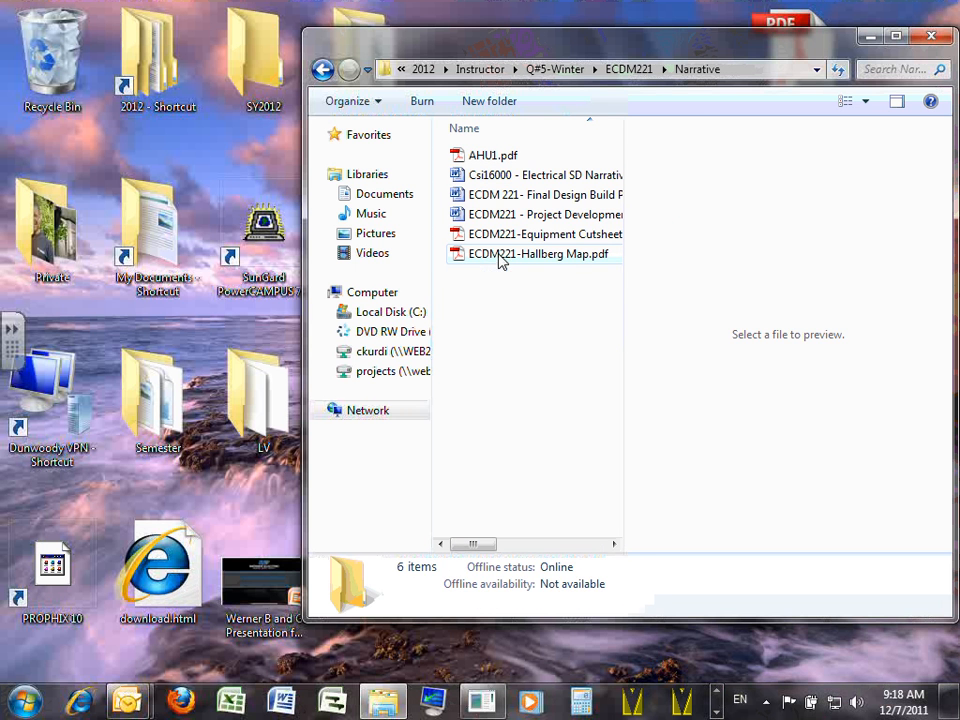
Open ECDM 221- Final Design Build Project-2012.doc in Word and review the Drawings Sheets and Revit MEP Drawing Setup sections
{"action": "left_click", "coordinate": [586, 197]}
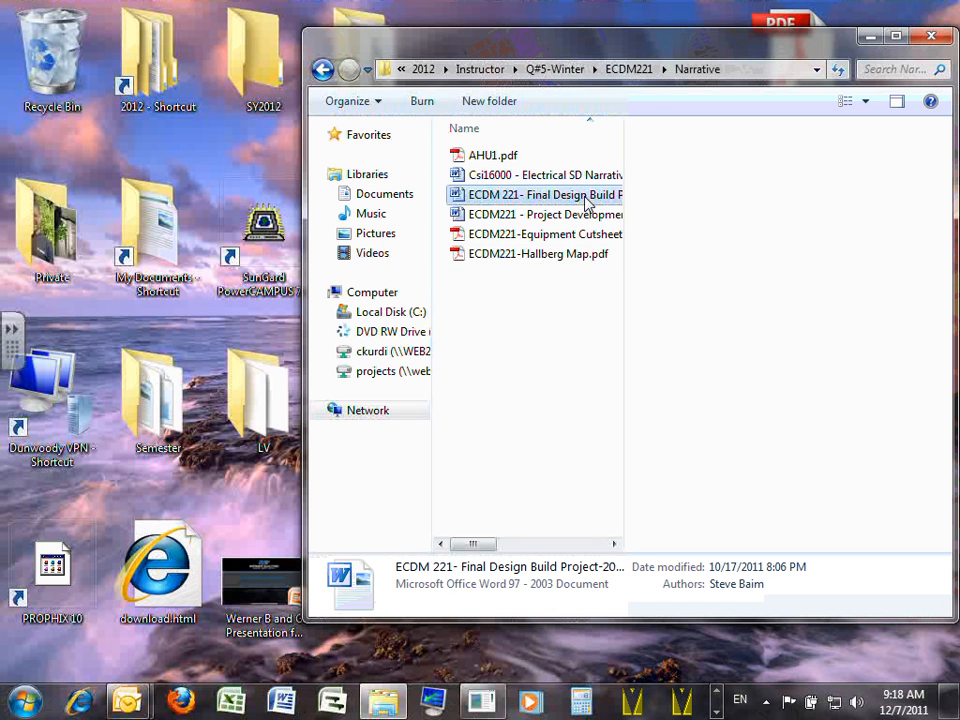
{"action": "double_click", "coordinate": [586, 197]}
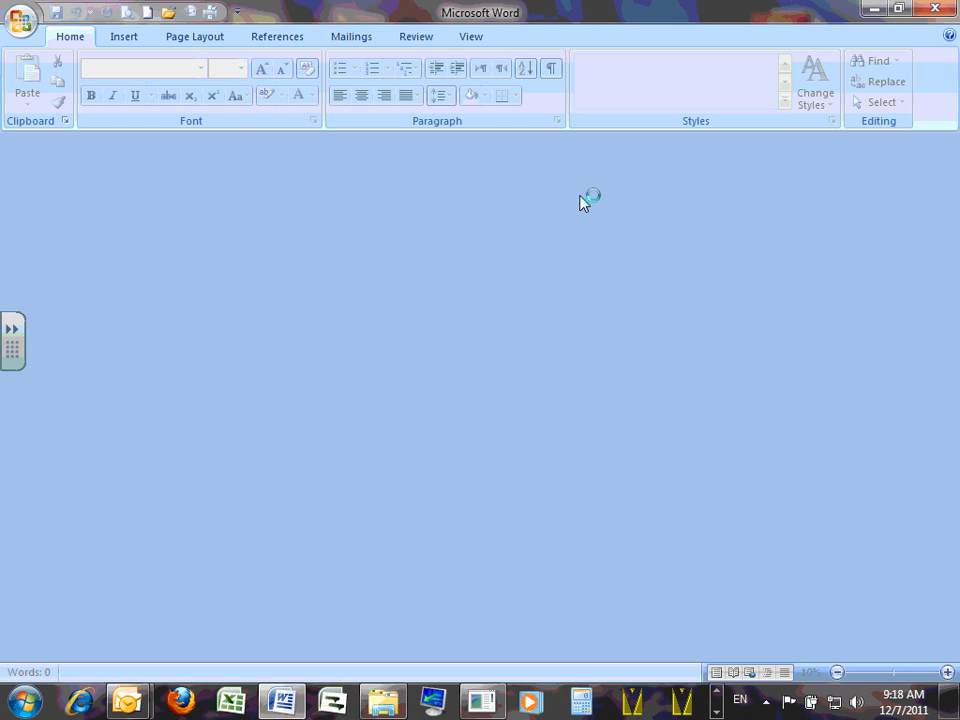
{"action": "scroll", "coordinate": [592, 227], "scroll_direction": "down", "scroll_amount": 10}
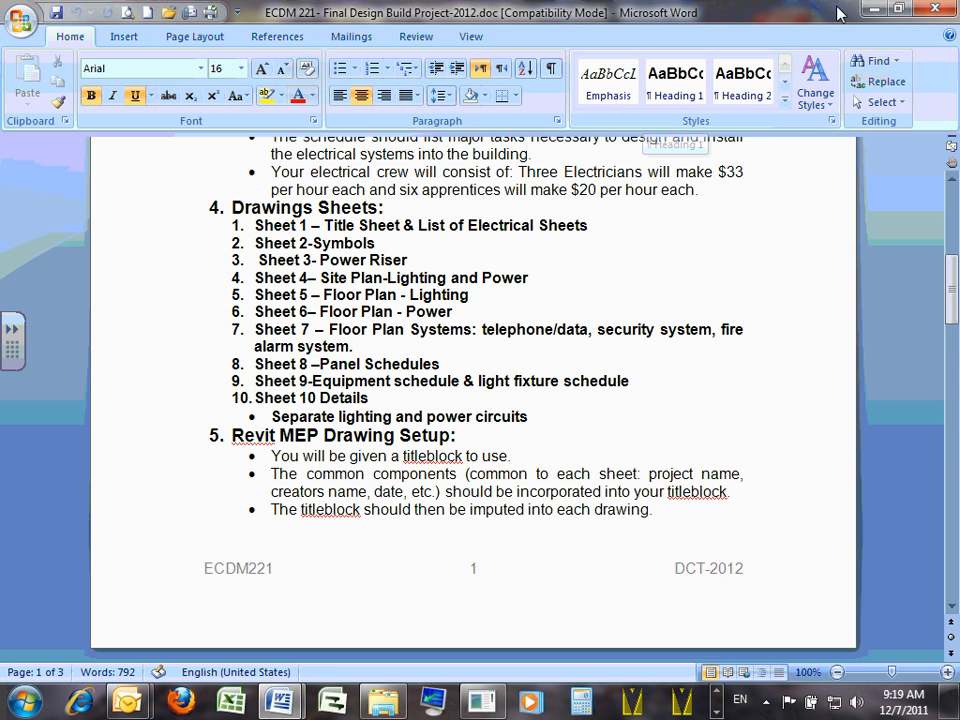
Minimize the Word windows and go back from the Narrative folder to ECDM221 in Windows Explorer
{"action": "left_click", "coordinate": [872, 9]}
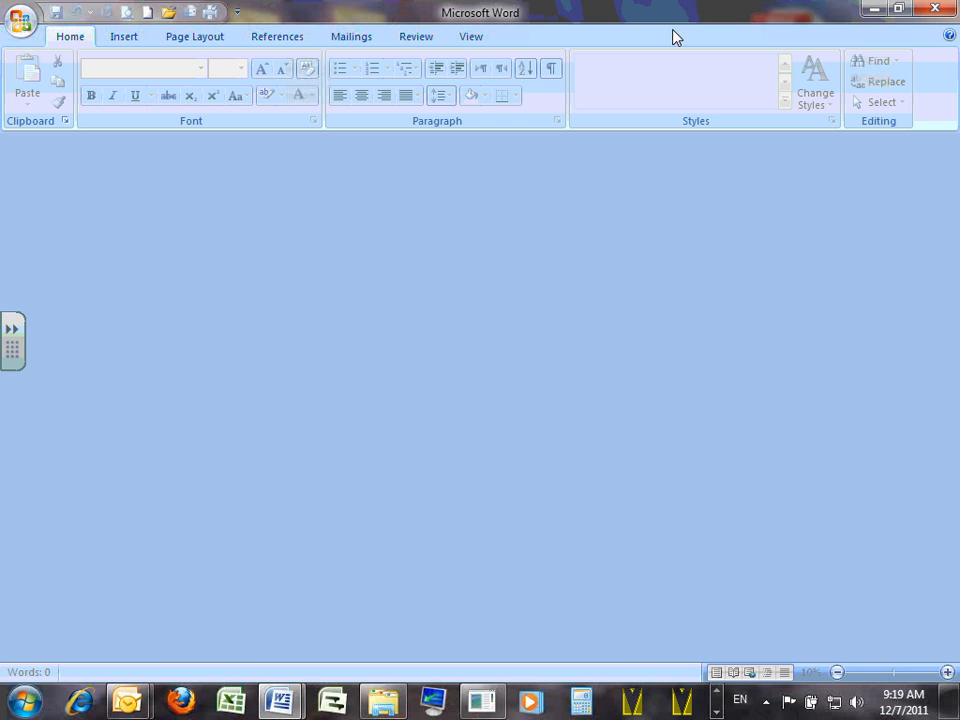
{"action": "left_click", "coordinate": [871, 10]}
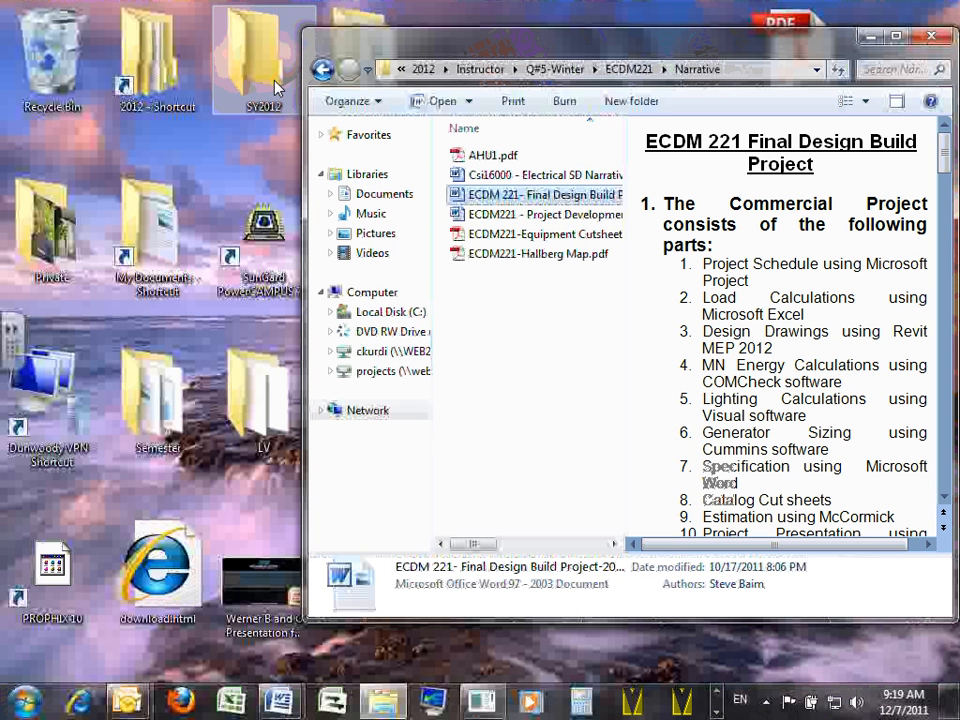
{"action": "left_click", "coordinate": [321, 69]}
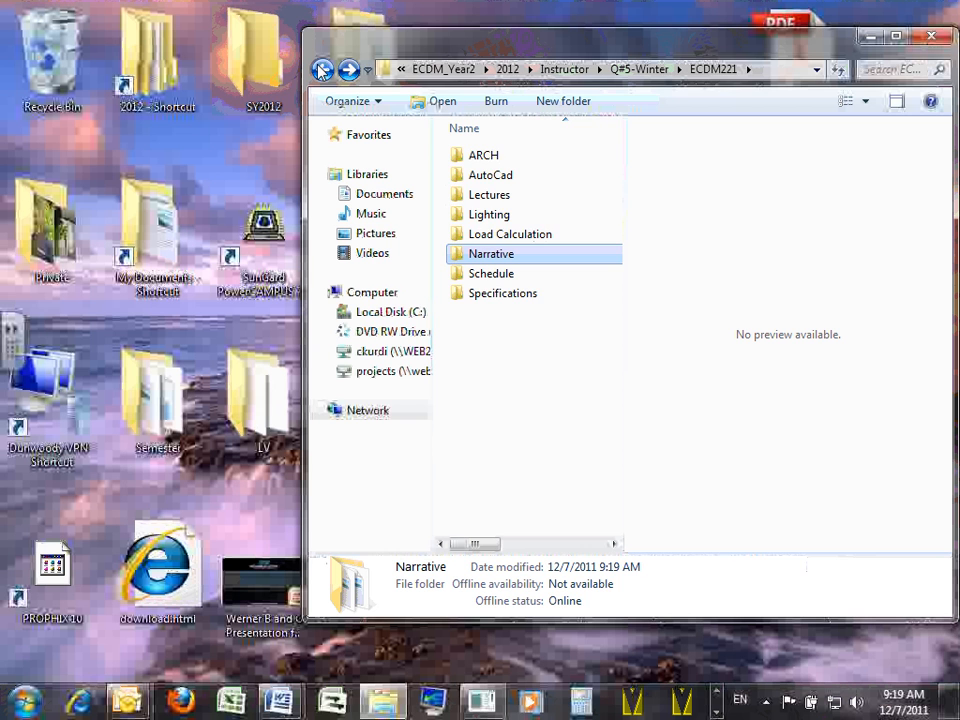
Return from ECDM221 to the 2012 class folder and open Team 05's Q#4-Fall folder
{"action": "left_click", "coordinate": [321, 69]}
{"action": "left_click", "coordinate": [321, 69]}
{"action": "left_click", "coordinate": [321, 69]}
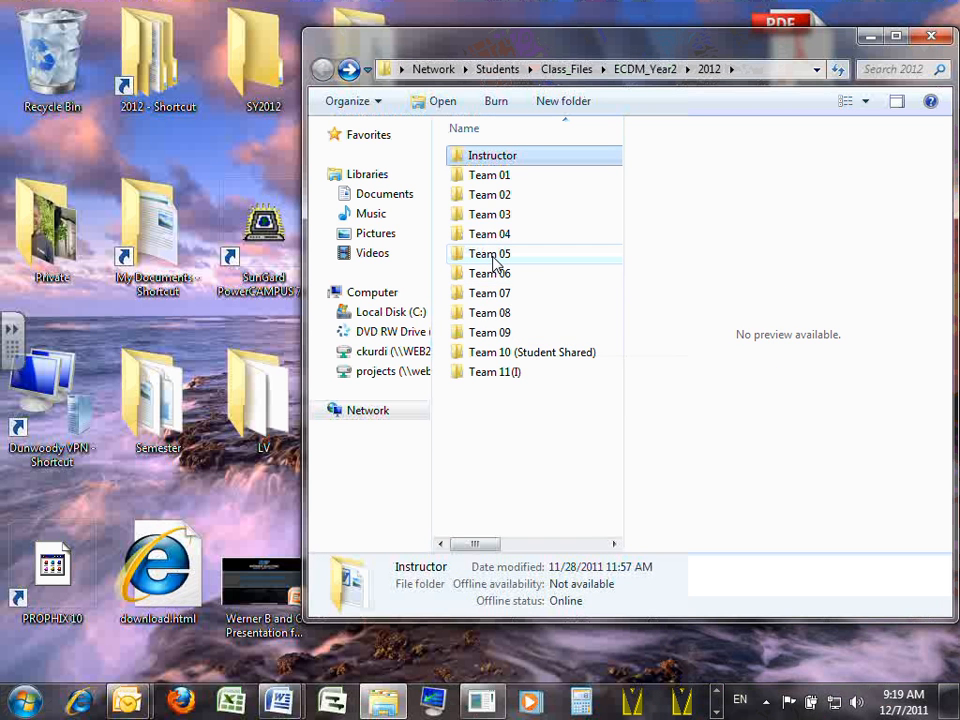
{"action": "double_click", "coordinate": [496, 256]}
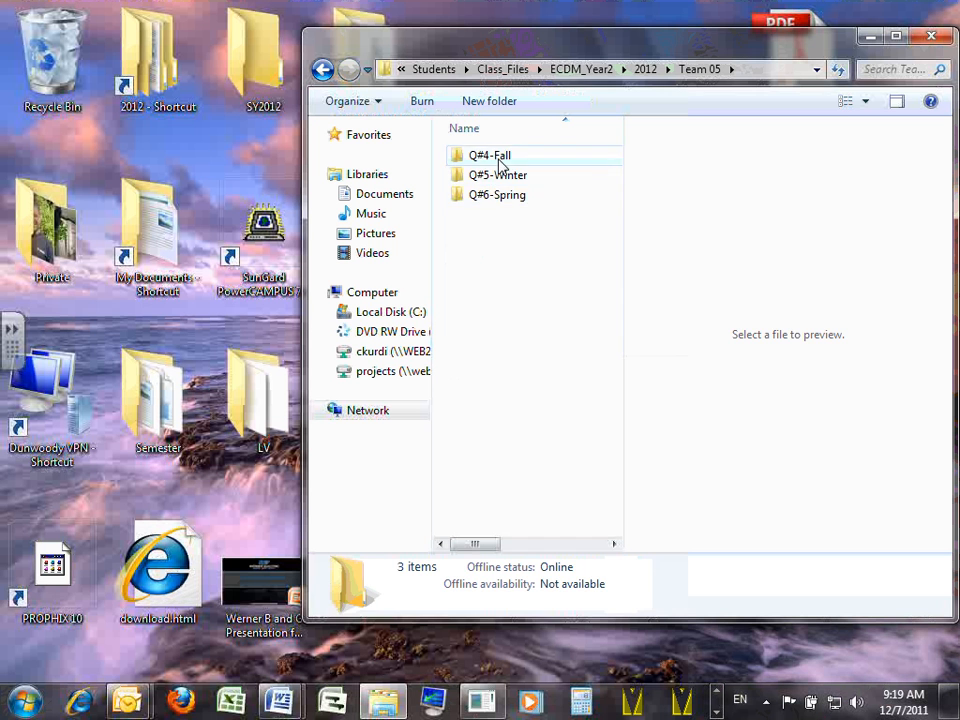
{"action": "double_click", "coordinate": [500, 156]}
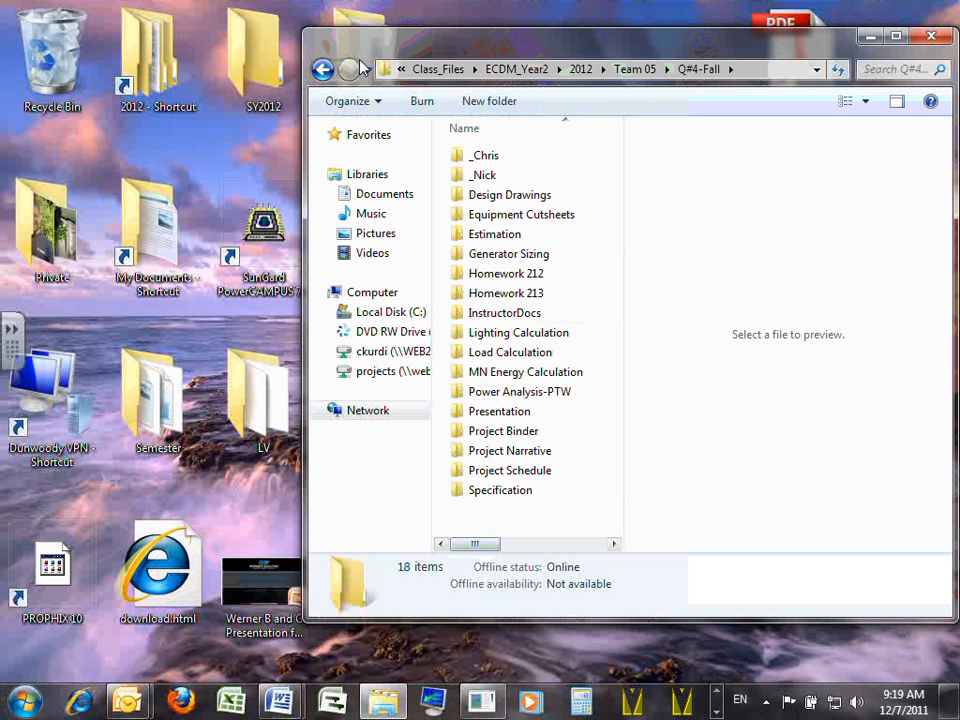
{"action": "left_click", "coordinate": [322, 72]}
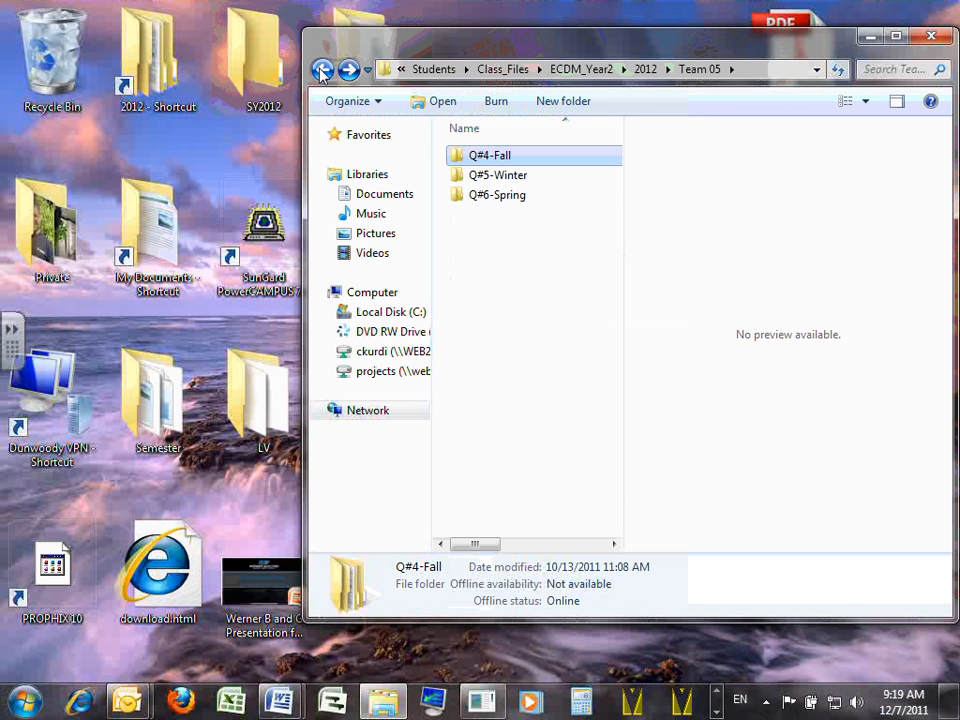
{"action": "double_click", "coordinate": [502, 158]}
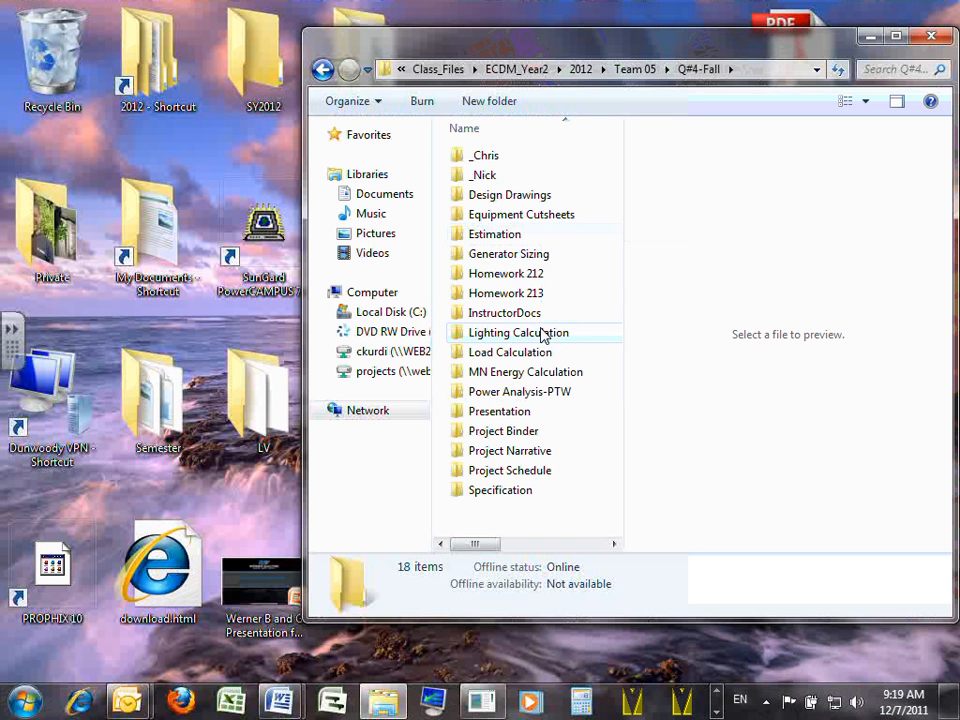
Open the Design Drawings folder, widen its file list, and go through XRefs to the CAD folder
{"action": "double_click", "coordinate": [518, 197]}
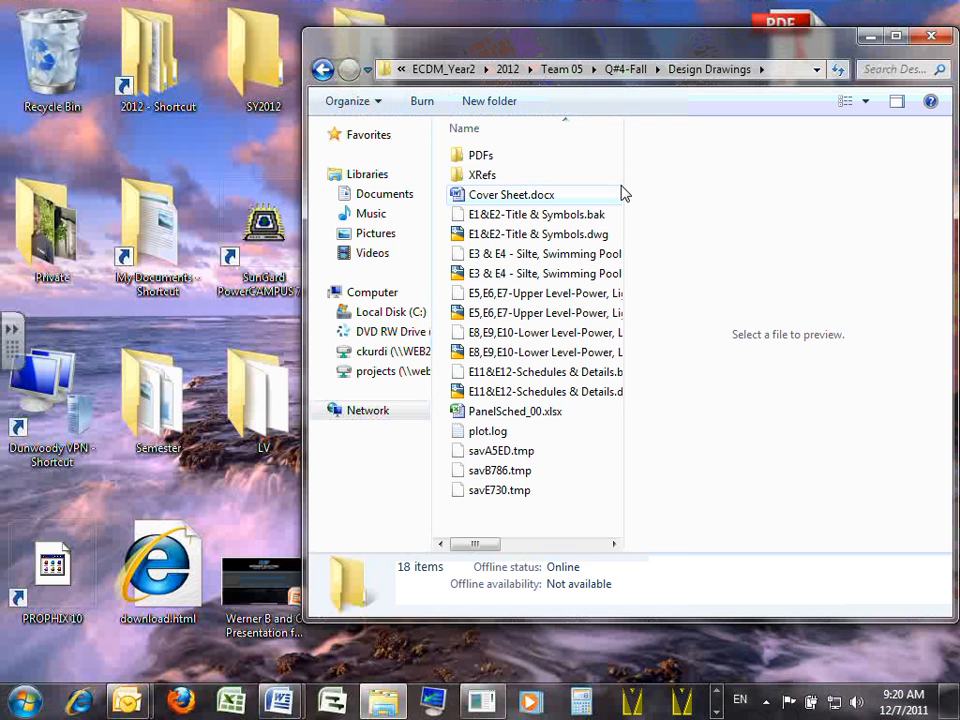
{"action": "left_click_drag", "start_coordinate": [626, 185], "coordinate": [888, 188]}
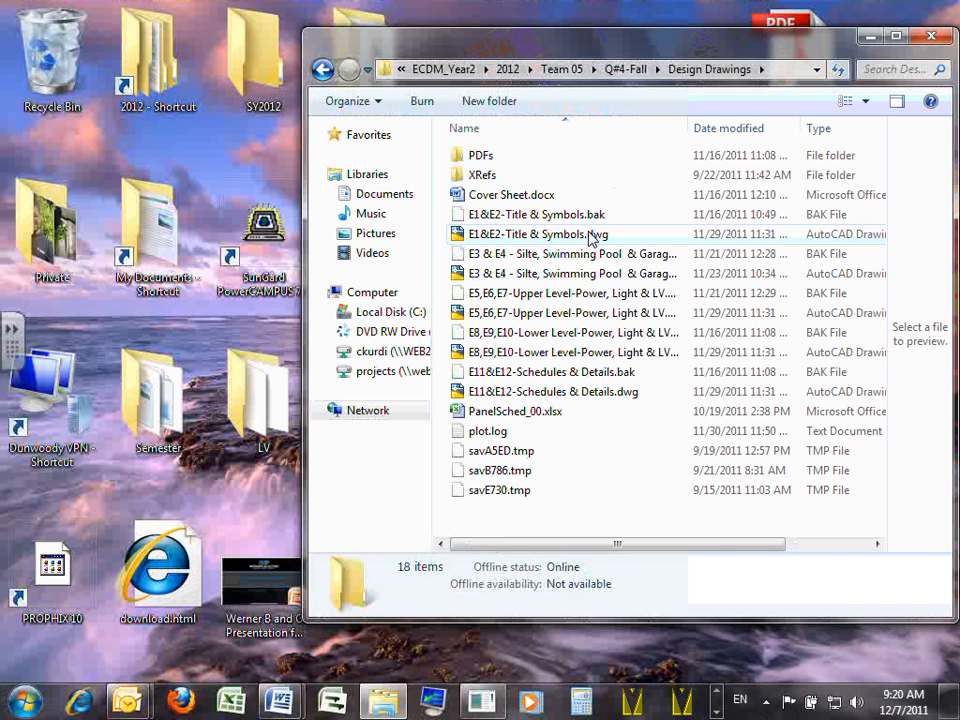
{"action": "double_click", "coordinate": [472, 175]}
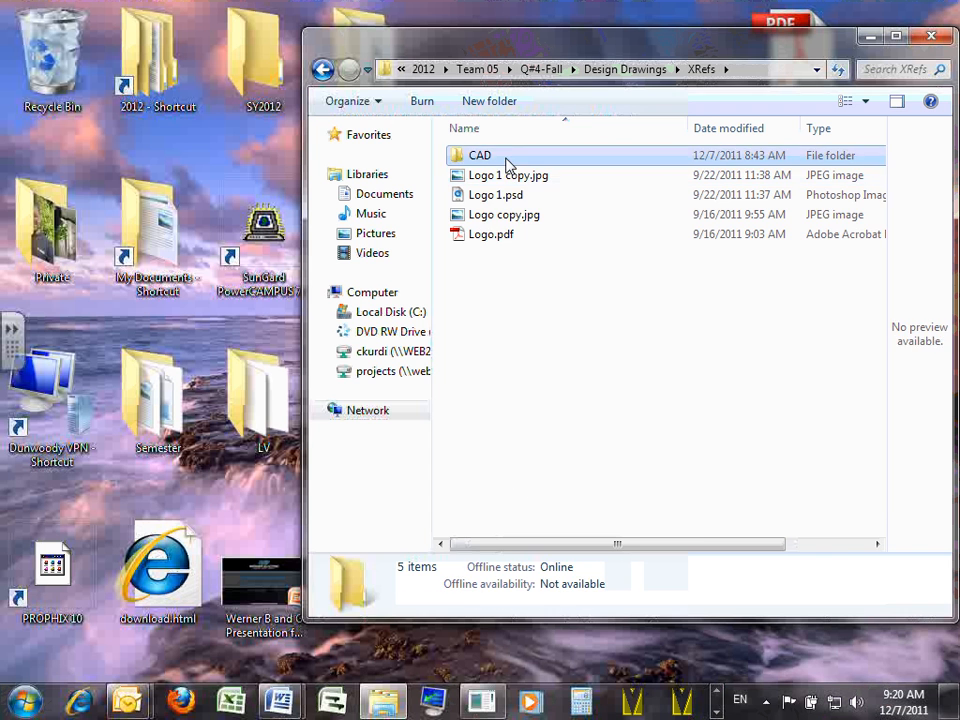
{"action": "double_click", "coordinate": [508, 156]}
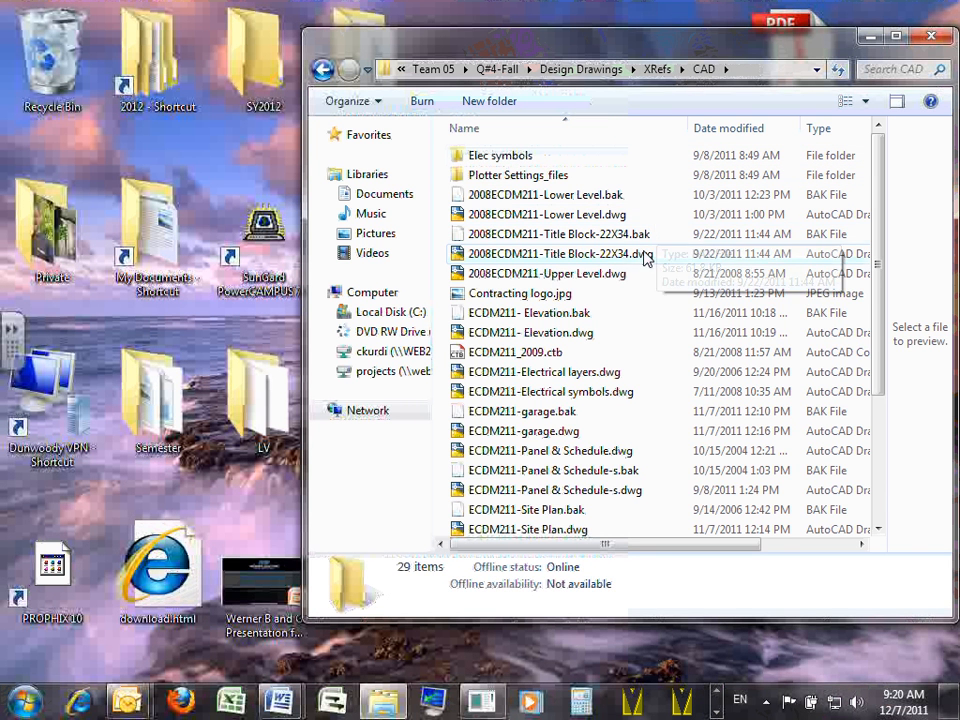
Open 2008ECDM211-Title Block-22X34.dwg from the CAD folder in AutoCAD
{"action": "left_click", "coordinate": [631, 259]}
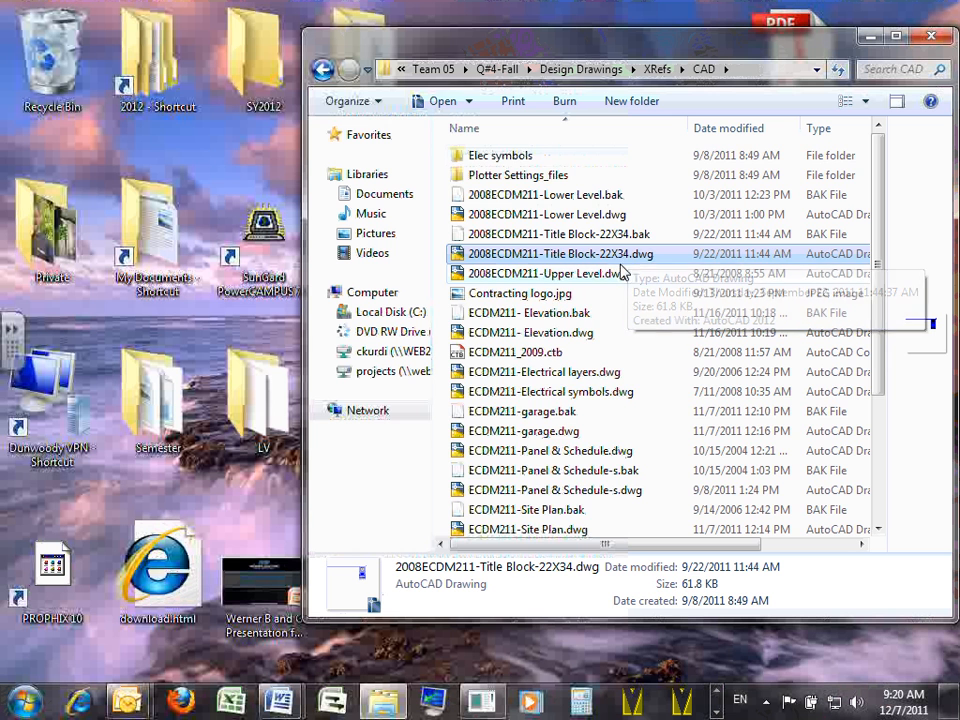
{"action": "scroll", "coordinate": [625, 262], "scroll_direction": "down", "scroll_amount": 3}
{"action": "scroll", "coordinate": [625, 265], "scroll_direction": "up", "scroll_amount": 3}
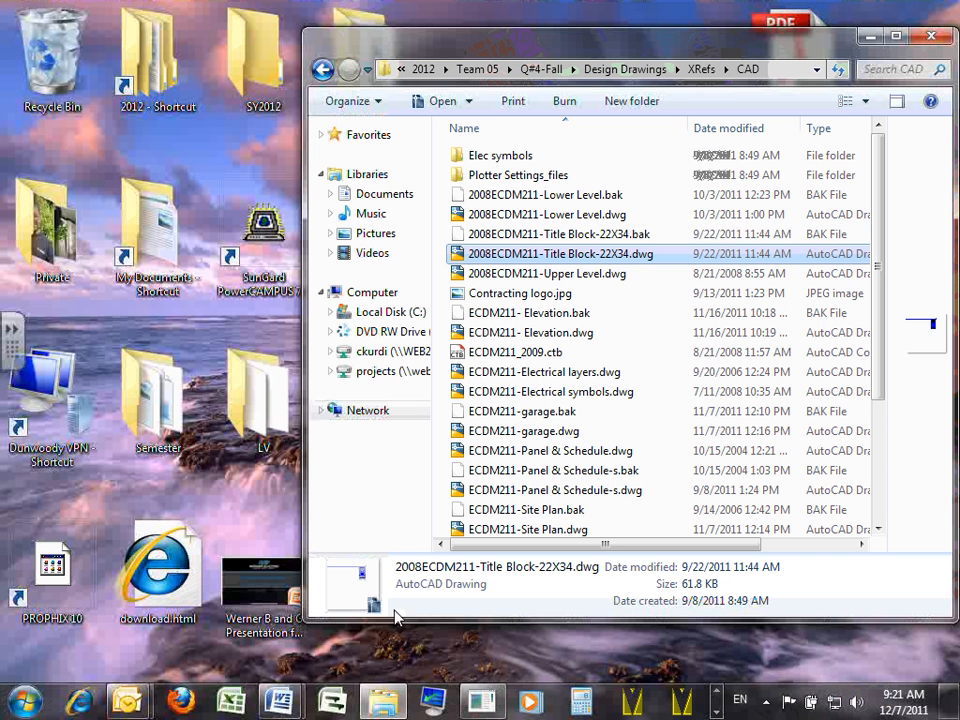
Find AutoCAD's startup window, close the License Borrowed notice and agree to open the title block drawing read-only
{"action": "left_click", "coordinate": [716, 711]}
{"action": "left_click", "coordinate": [716, 711]}
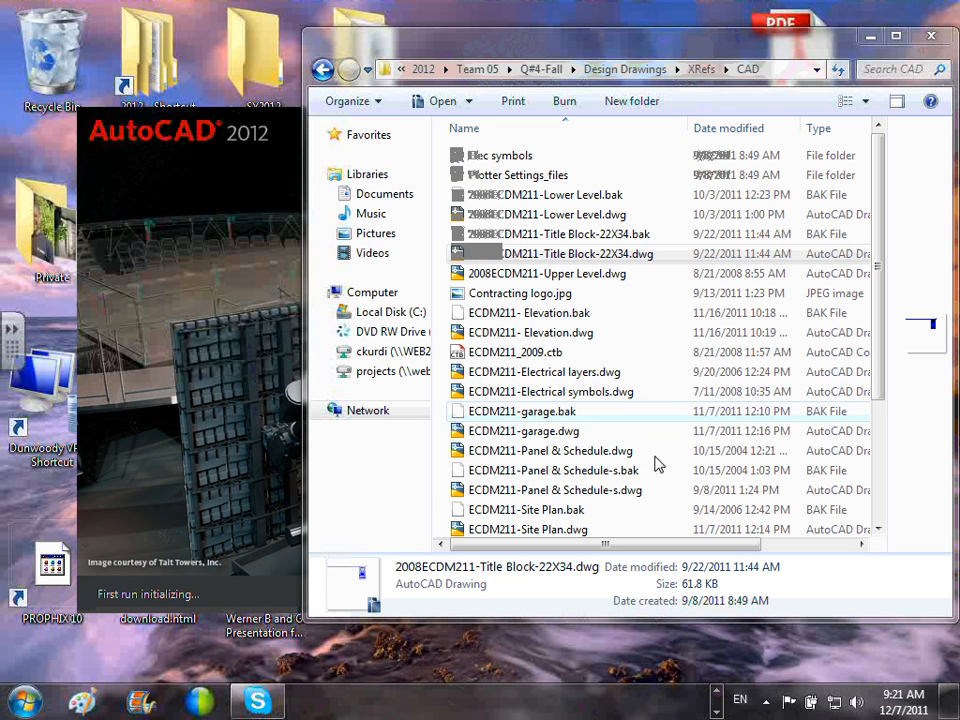
{"action": "left_click", "coordinate": [716, 711]}
{"action": "left_click", "coordinate": [716, 711]}
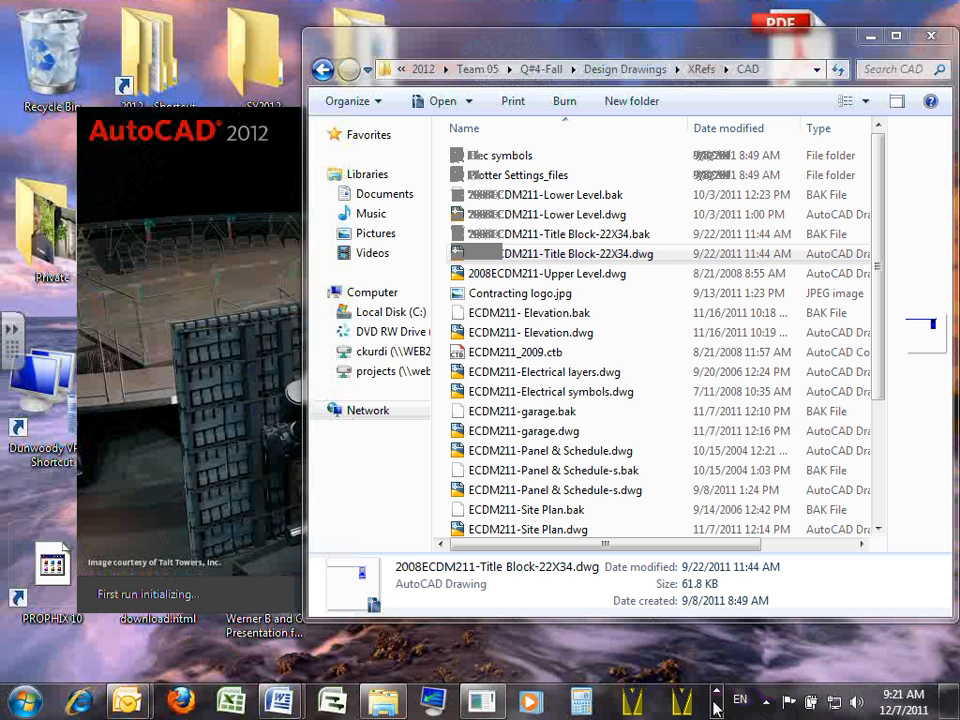
{"action": "left_click", "coordinate": [716, 711]}
{"action": "left_click", "coordinate": [482, 705]}
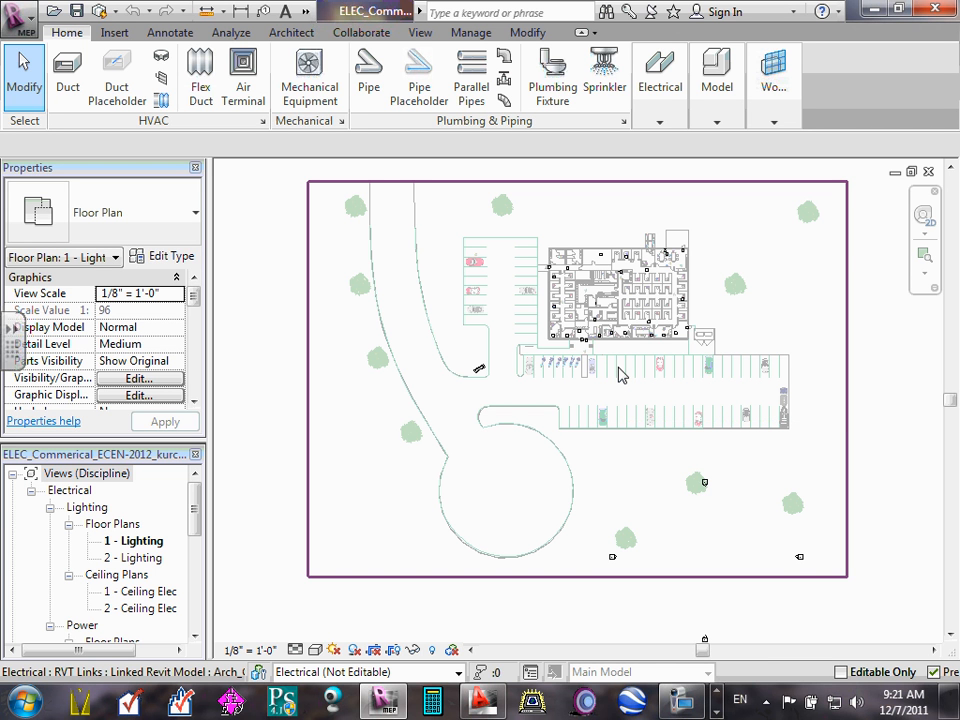
{"action": "left_click", "coordinate": [717, 712]}
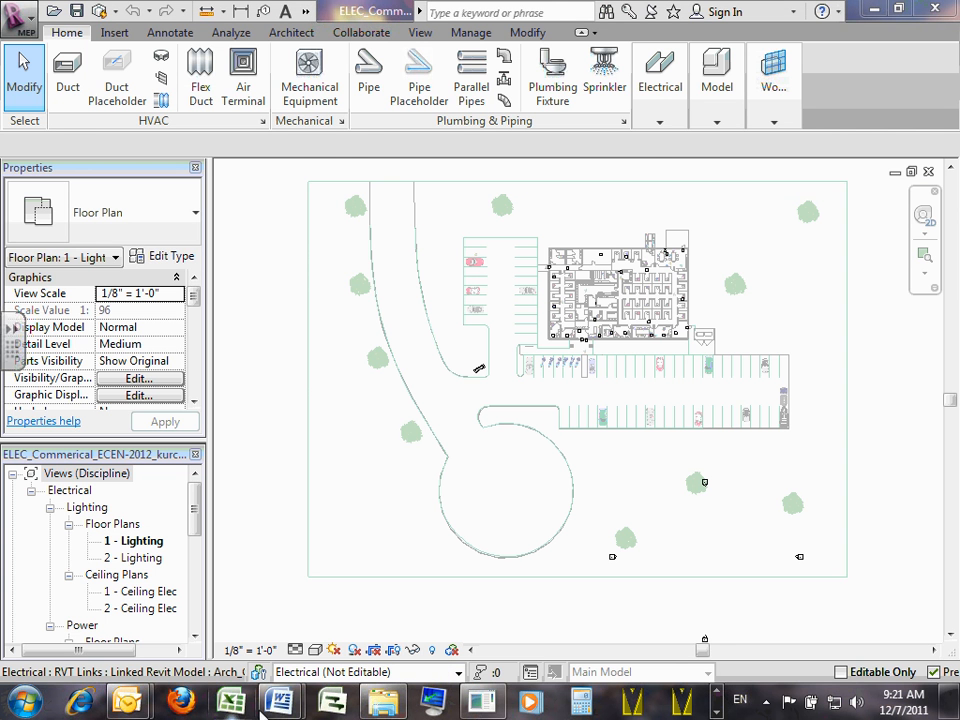
{"action": "mouse_move", "coordinate": [283, 706]}
{"action": "left_click", "coordinate": [390, 595]}
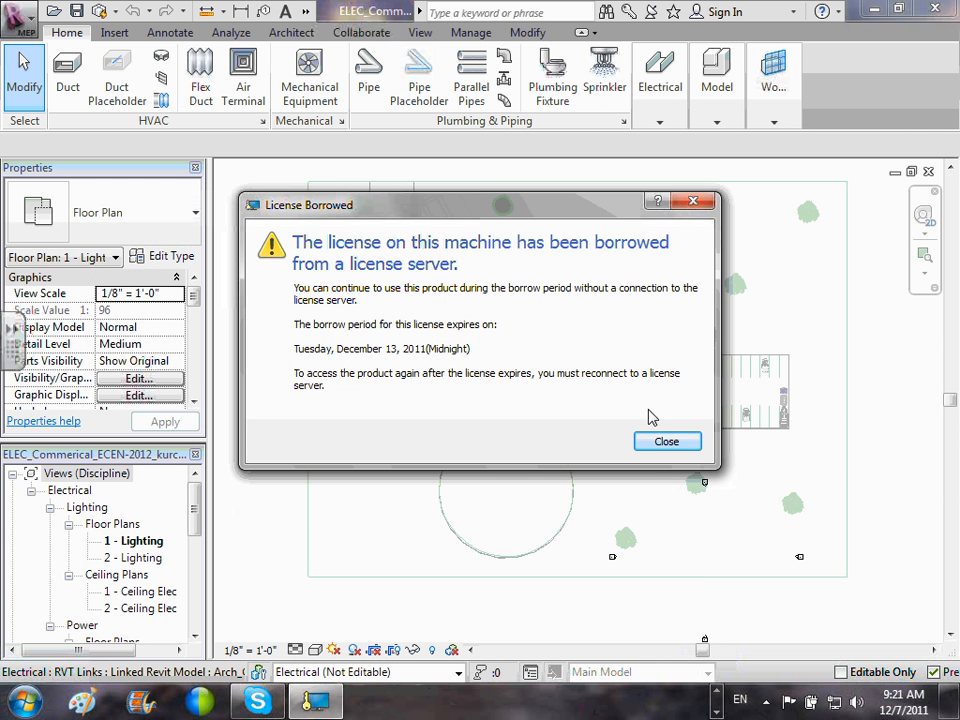
{"action": "left_click", "coordinate": [665, 441]}
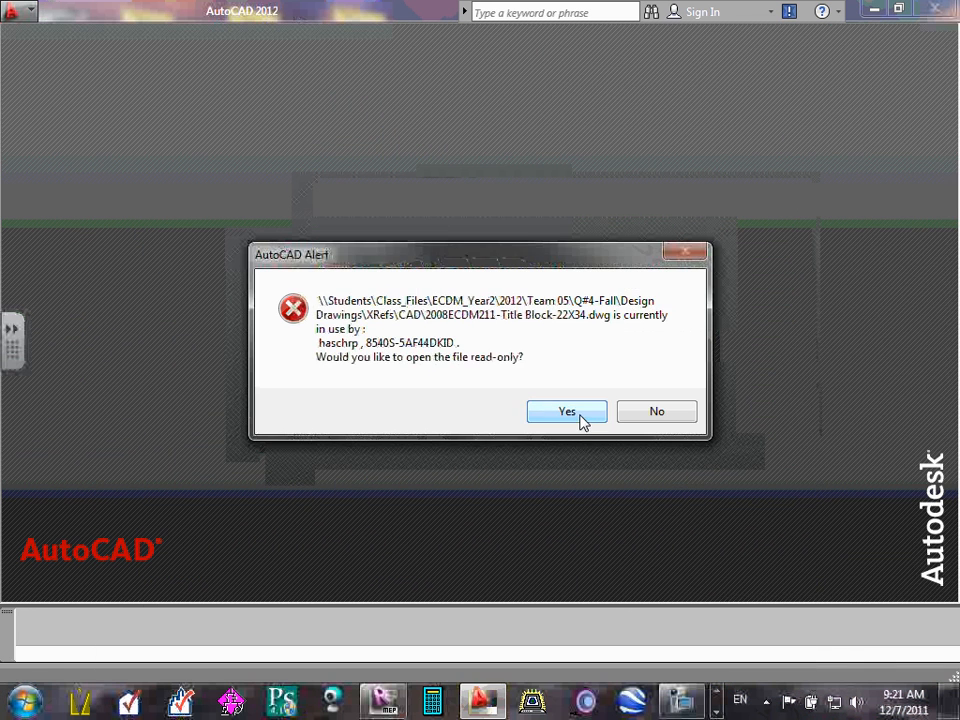
{"action": "left_click", "coordinate": [584, 419]}
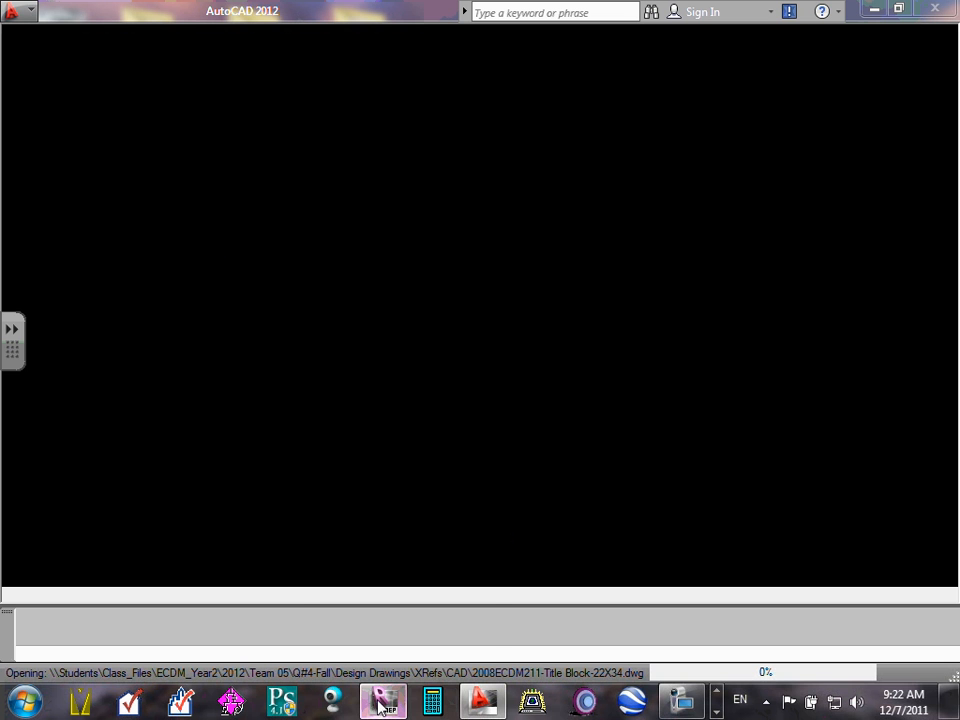
Switch to Revit MEP, collapse the Electrical views in the project browser and start a new sheet under Sheets (all)
{"action": "mouse_move", "coordinate": [381, 706]}
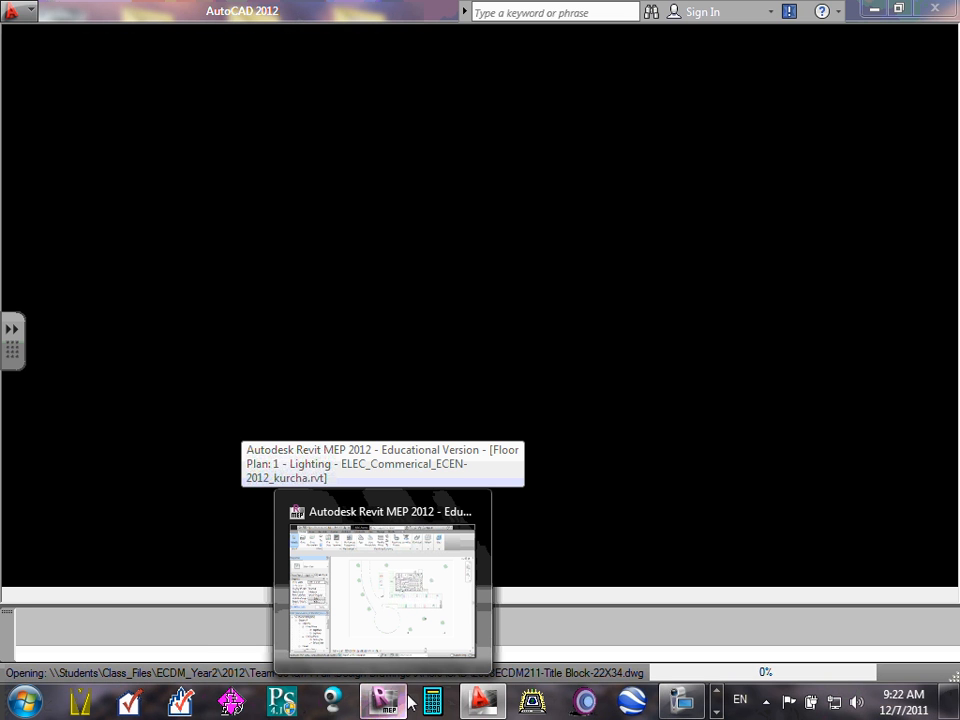
{"action": "left_click", "coordinate": [392, 624]}
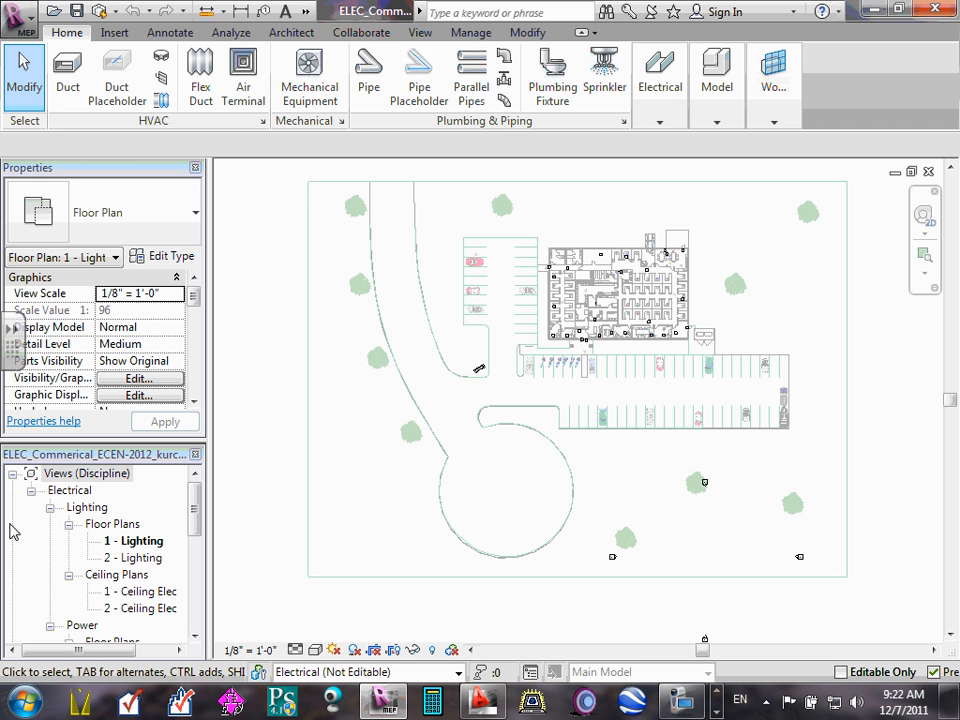
{"action": "left_click", "coordinate": [31, 491]}
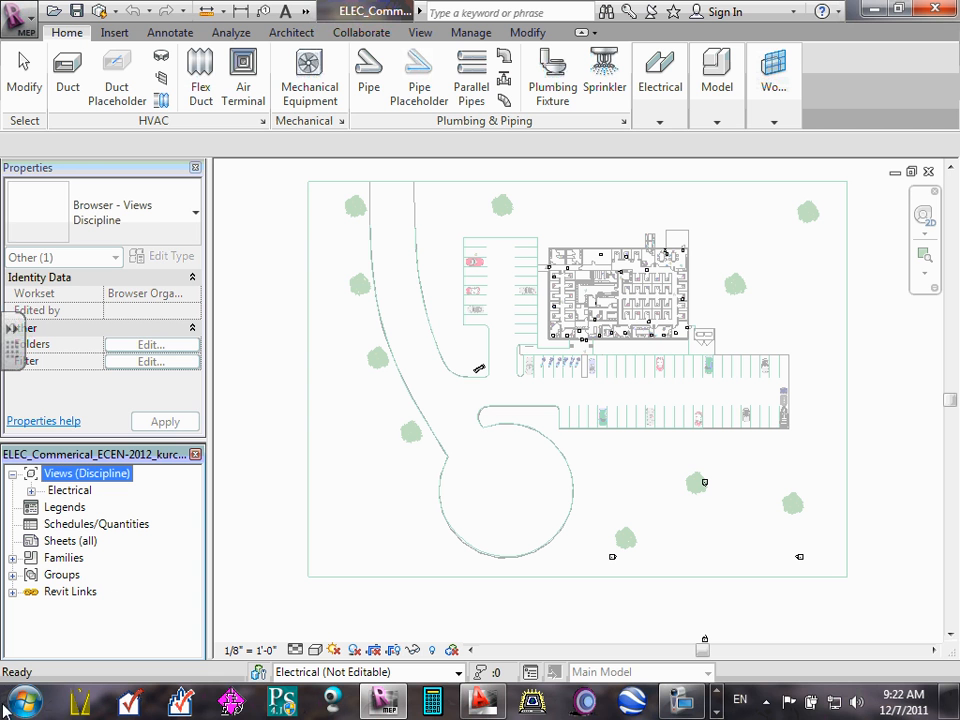
{"action": "left_click", "coordinate": [80, 545]}
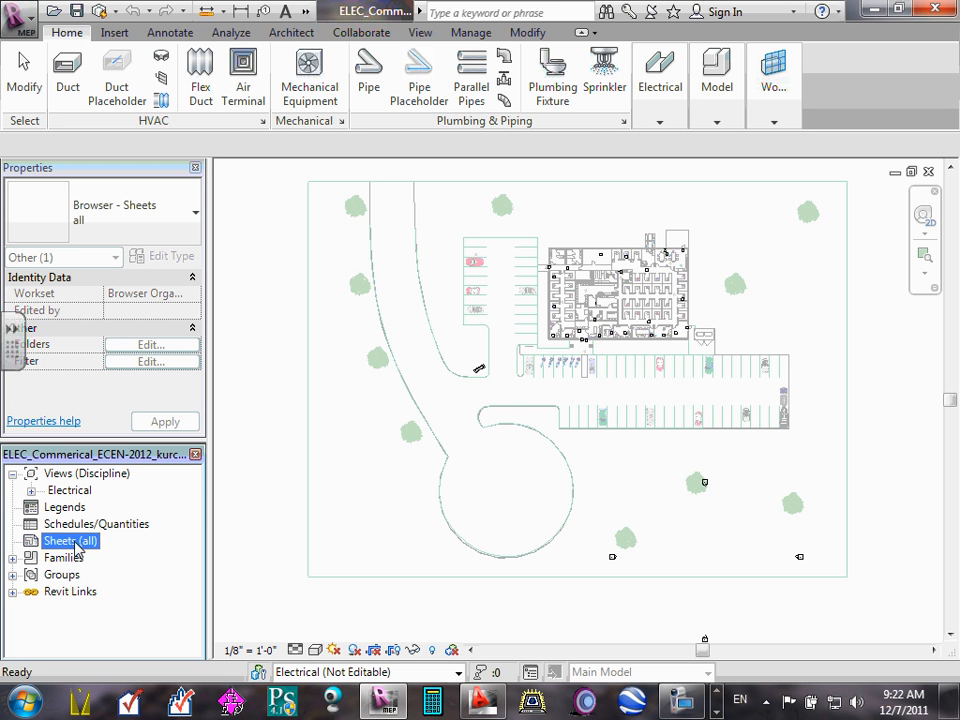
{"action": "right_click", "coordinate": [76, 545]}
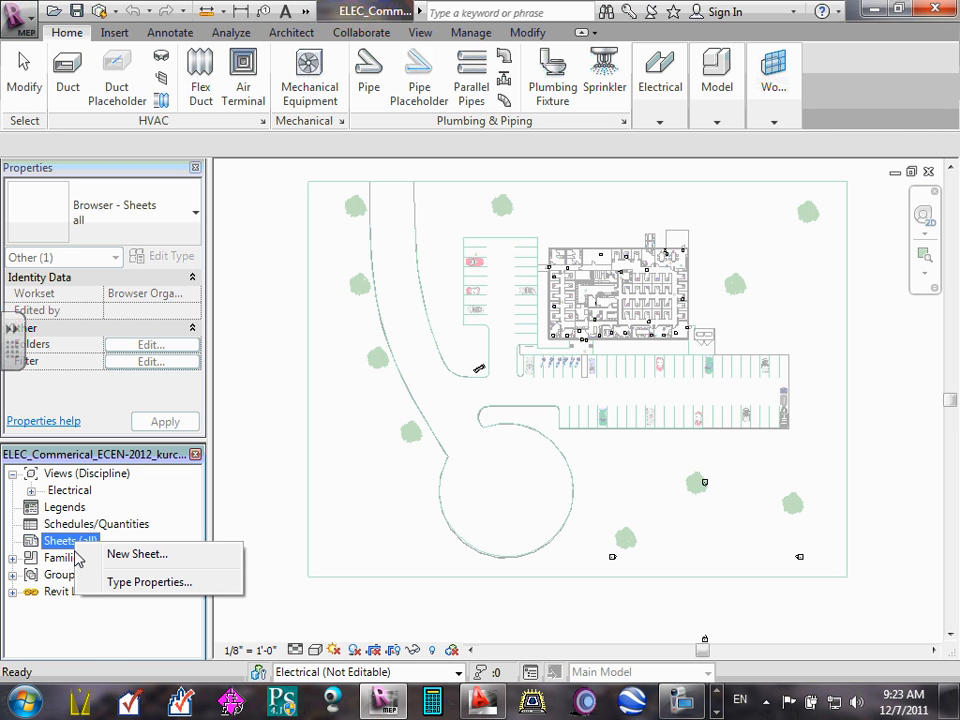
{"action": "left_click", "coordinate": [125, 557]}
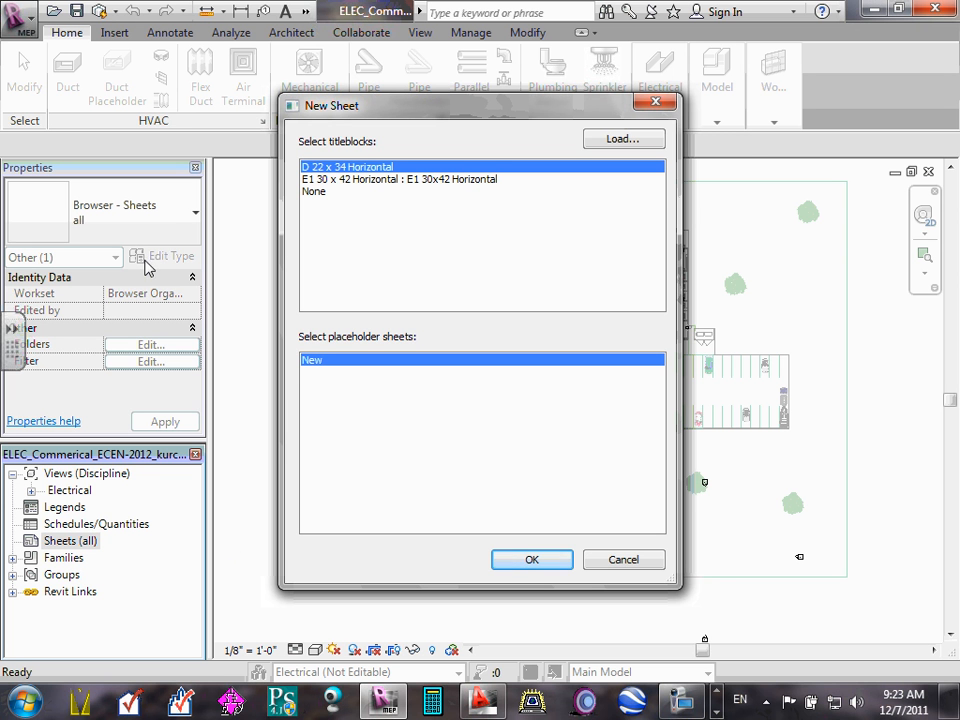
Start loading a title block for the new sheet and open the Titleblocks folder of the US Imperial library
{"action": "left_click", "coordinate": [622, 140]}
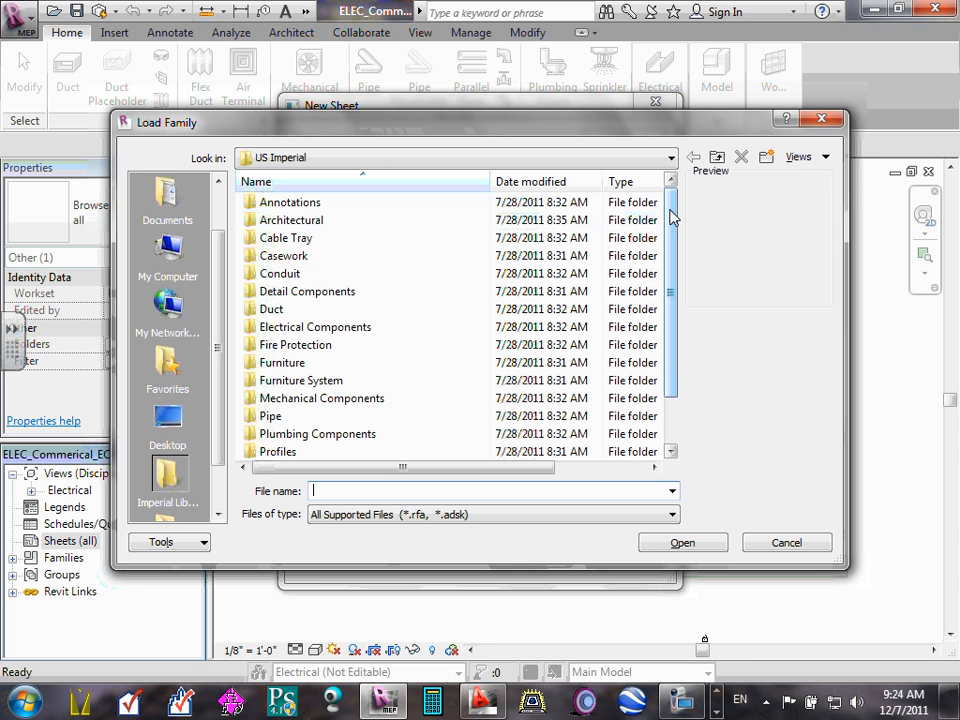
{"action": "left_click_drag", "start_coordinate": [671, 214], "coordinate": [690, 321]}
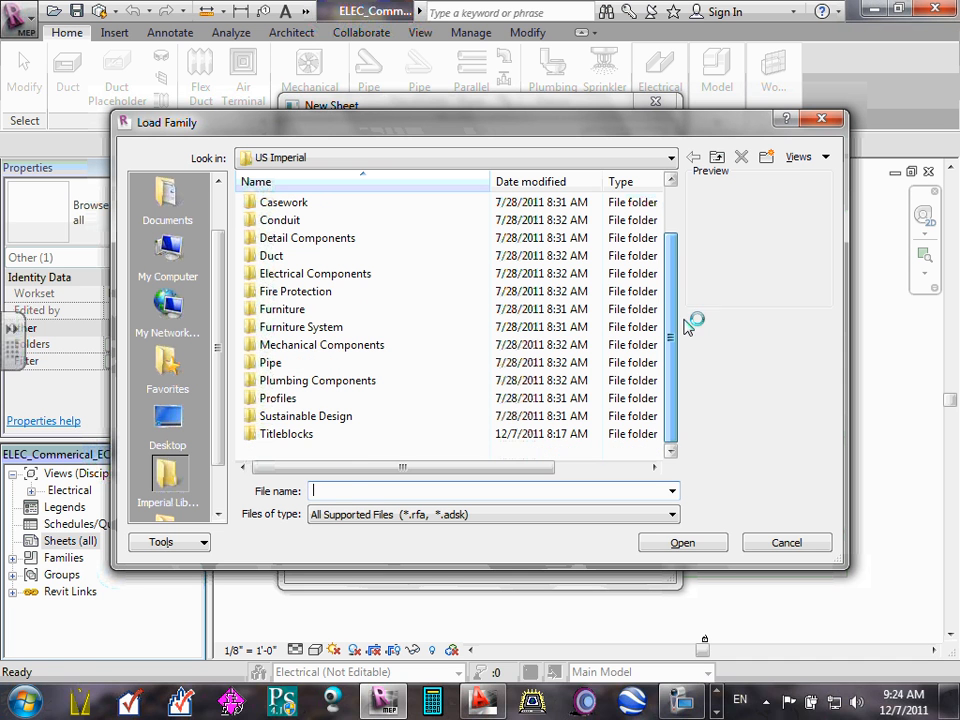
{"action": "left_click", "coordinate": [311, 439]}
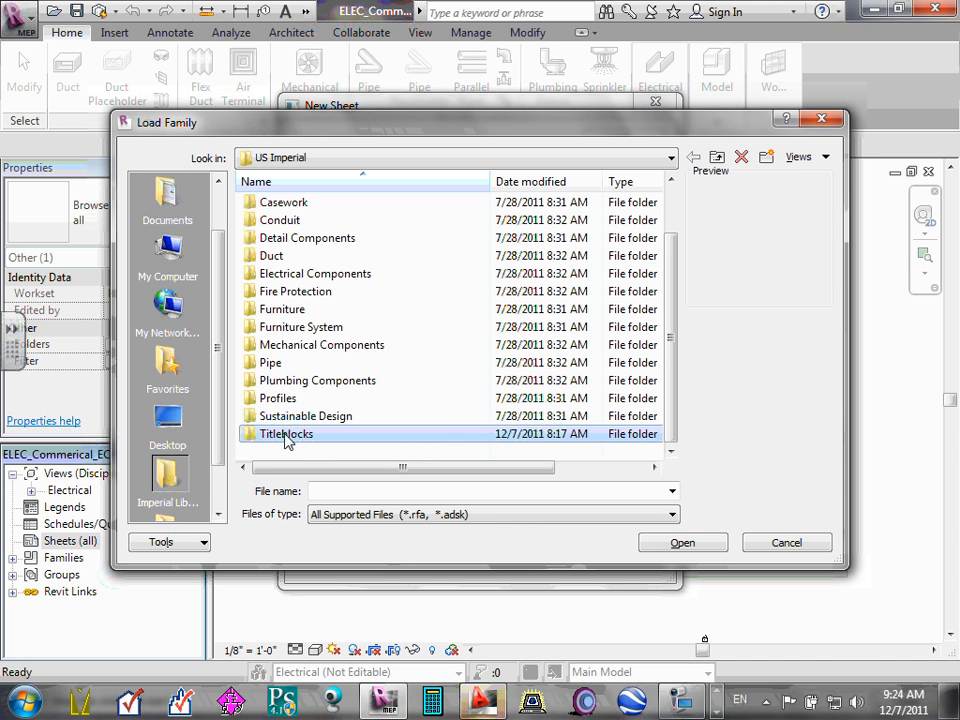
{"action": "double_click", "coordinate": [286, 437]}
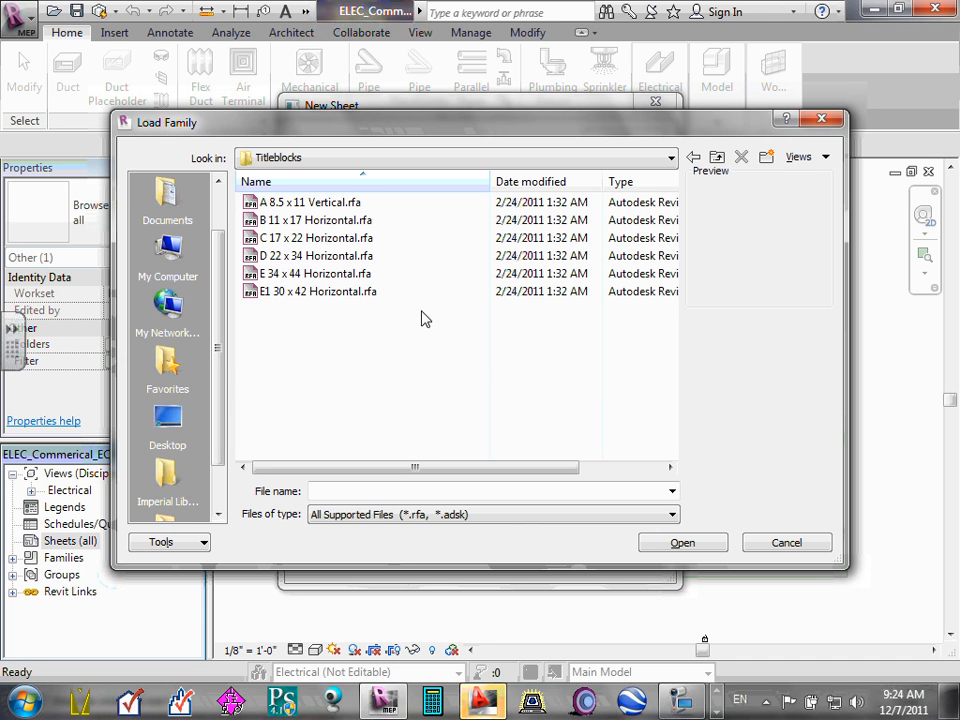
Duplicate D 22 x 34 Horizontal.rfa within the Titleblocks folder by copying and pasting it
{"action": "left_click", "coordinate": [313, 257]}
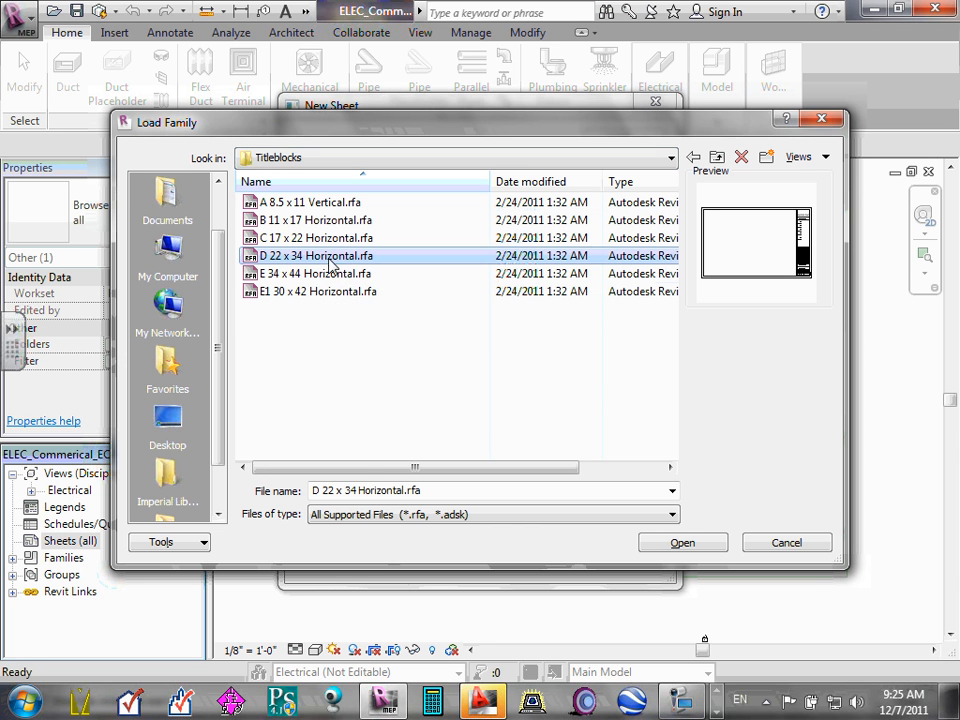
{"action": "double_click", "coordinate": [328, 257]}
{"action": "right_click", "coordinate": [328, 257]}
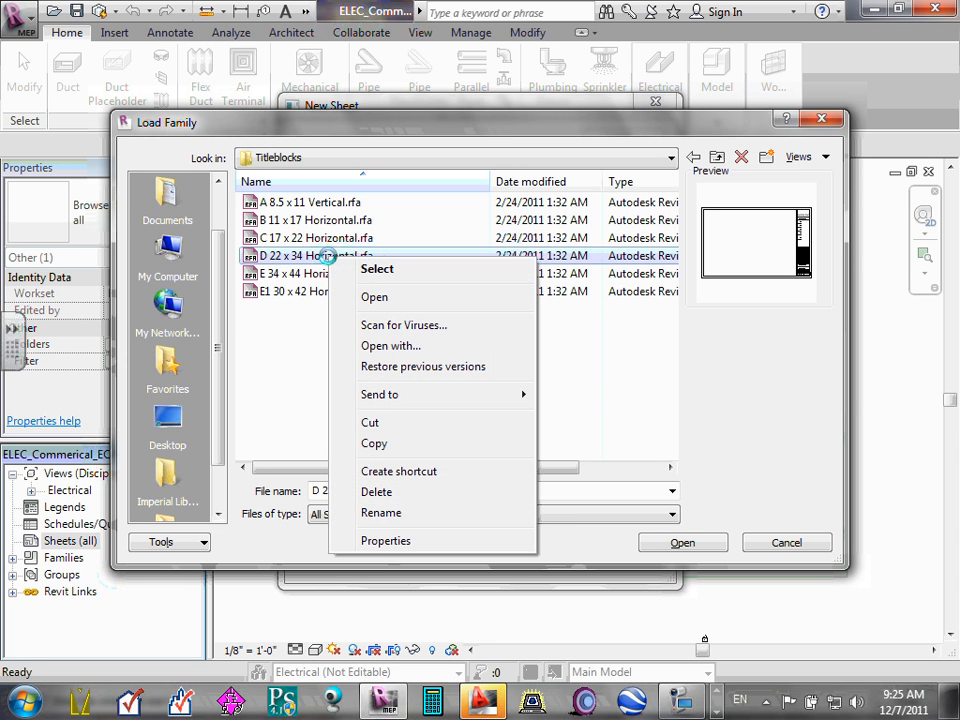
{"action": "left_click", "coordinate": [385, 443]}
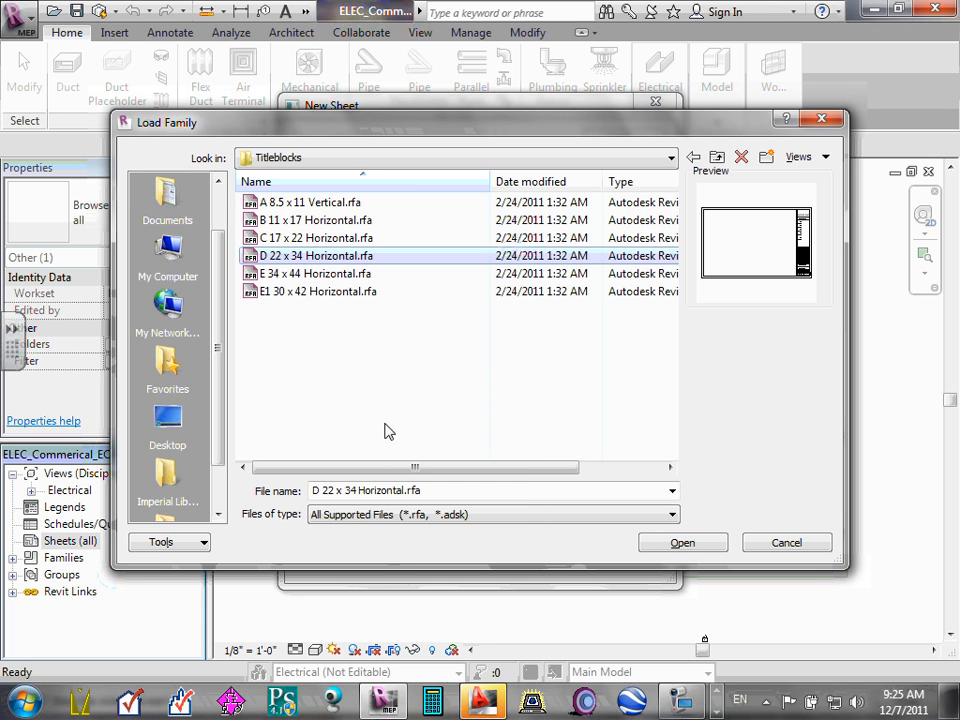
{"action": "right_click", "coordinate": [370, 357]}
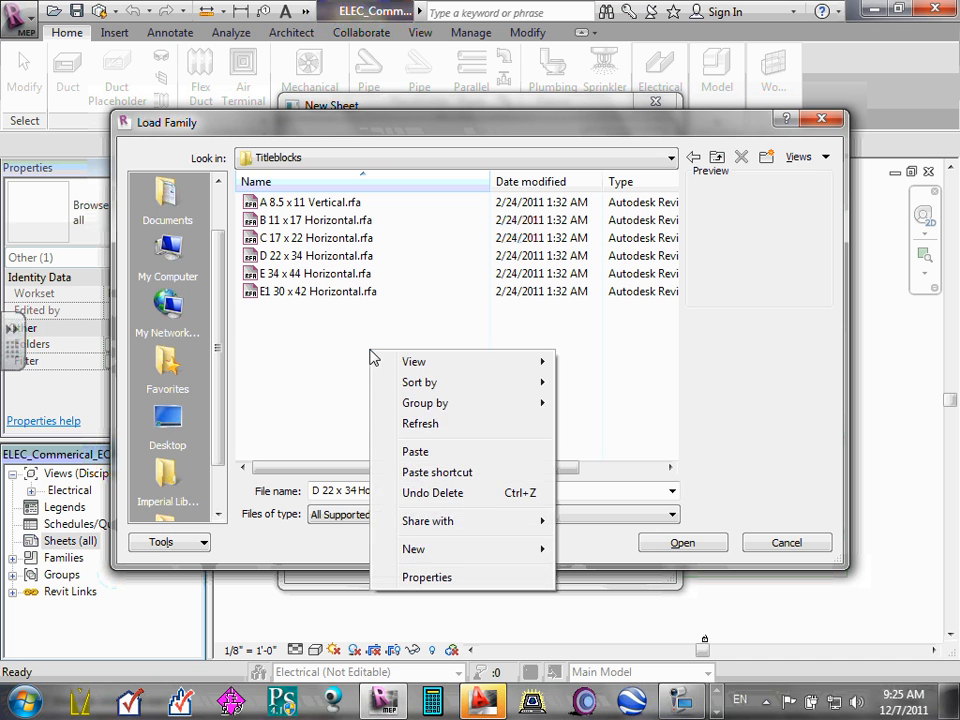
{"action": "left_click", "coordinate": [408, 448]}
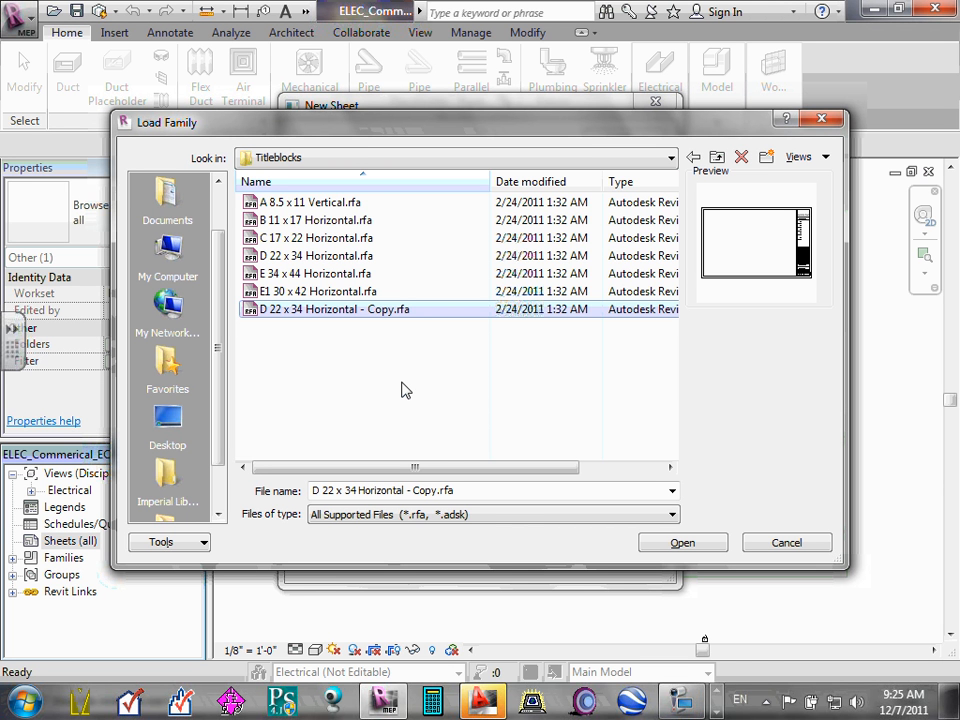
Rename the copied title block file as ECDM2012-D 22 x 34 Horizontal.rfa
{"action": "right_click", "coordinate": [322, 310]}
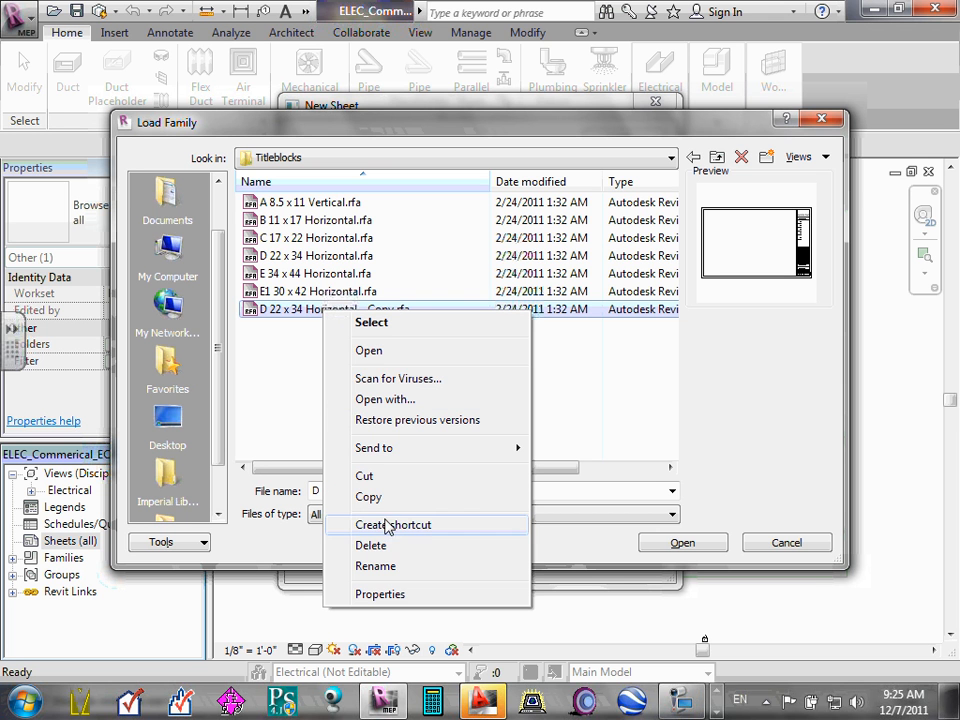
{"action": "left_click", "coordinate": [376, 566]}
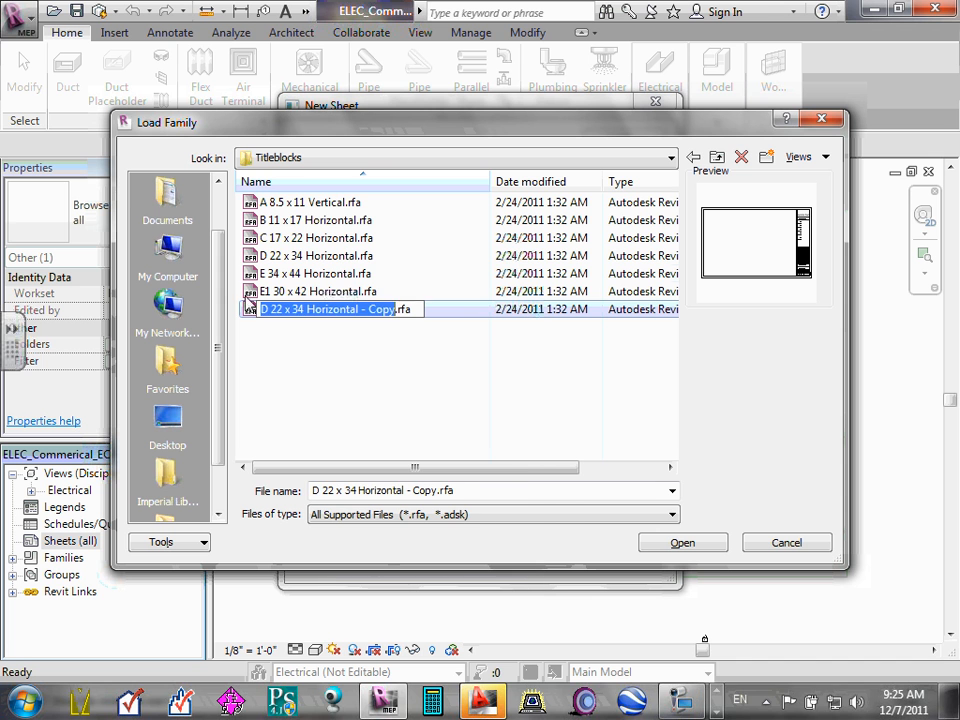
{"action": "left_click", "coordinate": [262, 311]}
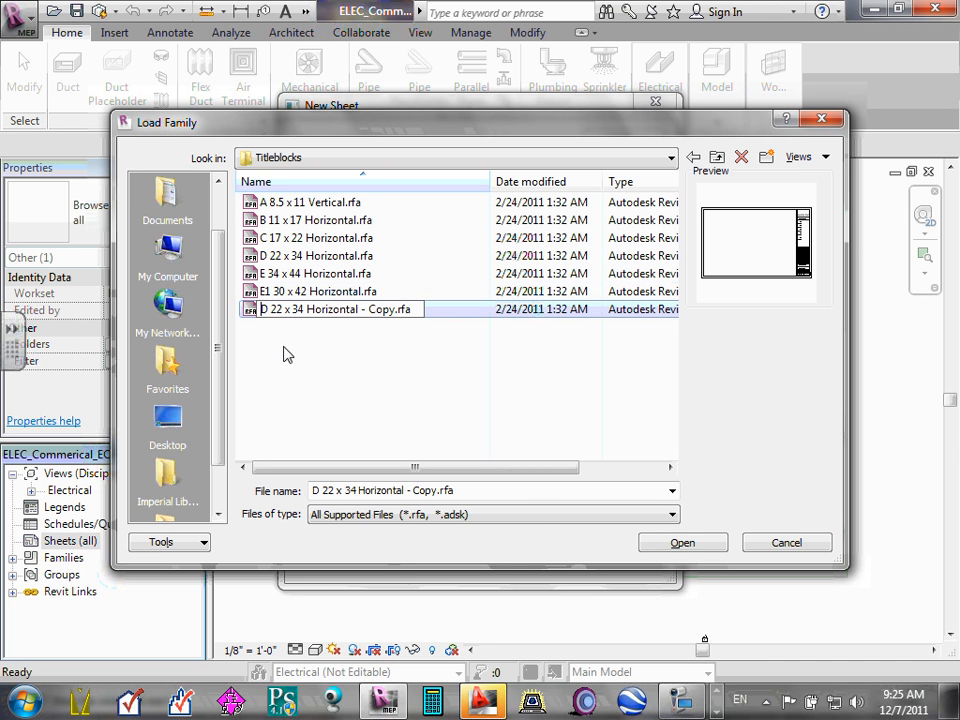
{"action": "type", "text": "ECDM2"}
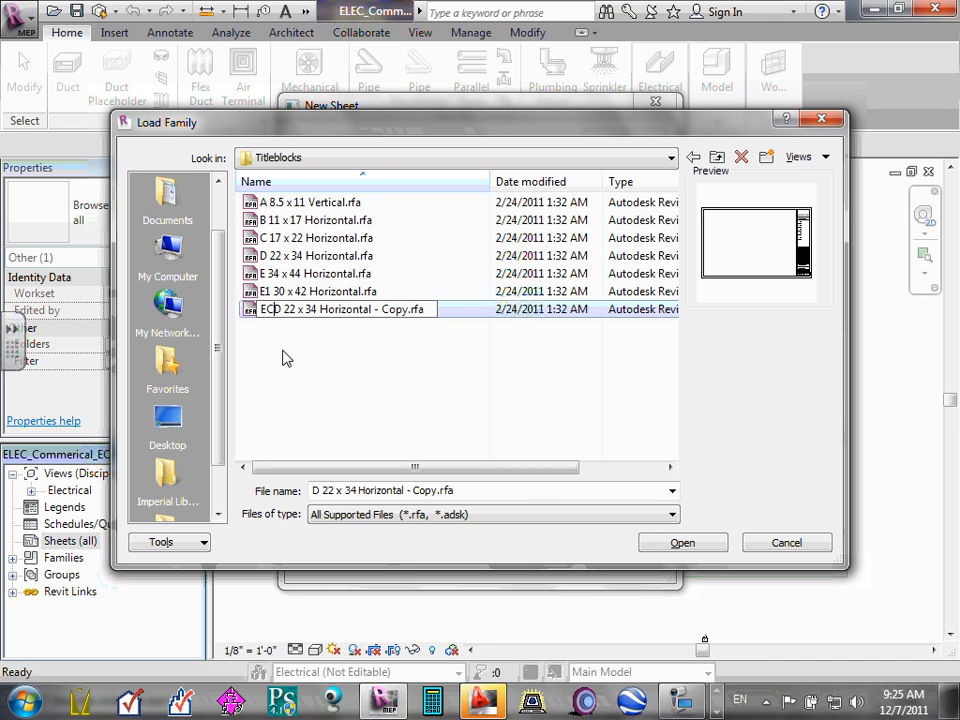
{"action": "type", "text": "012"}
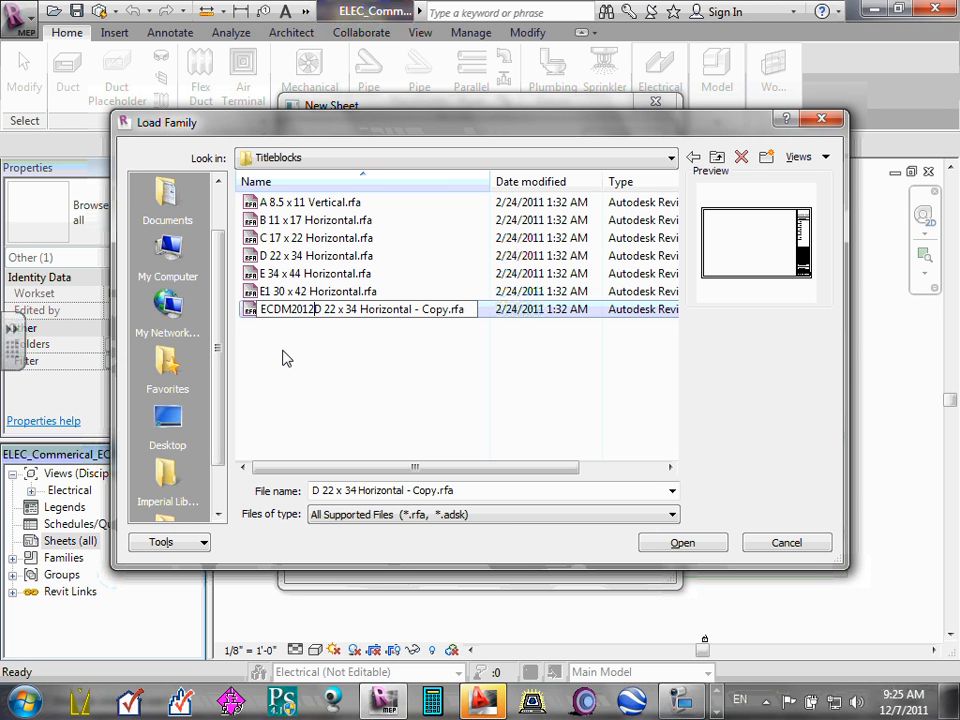
{"action": "type", "text": "-"}
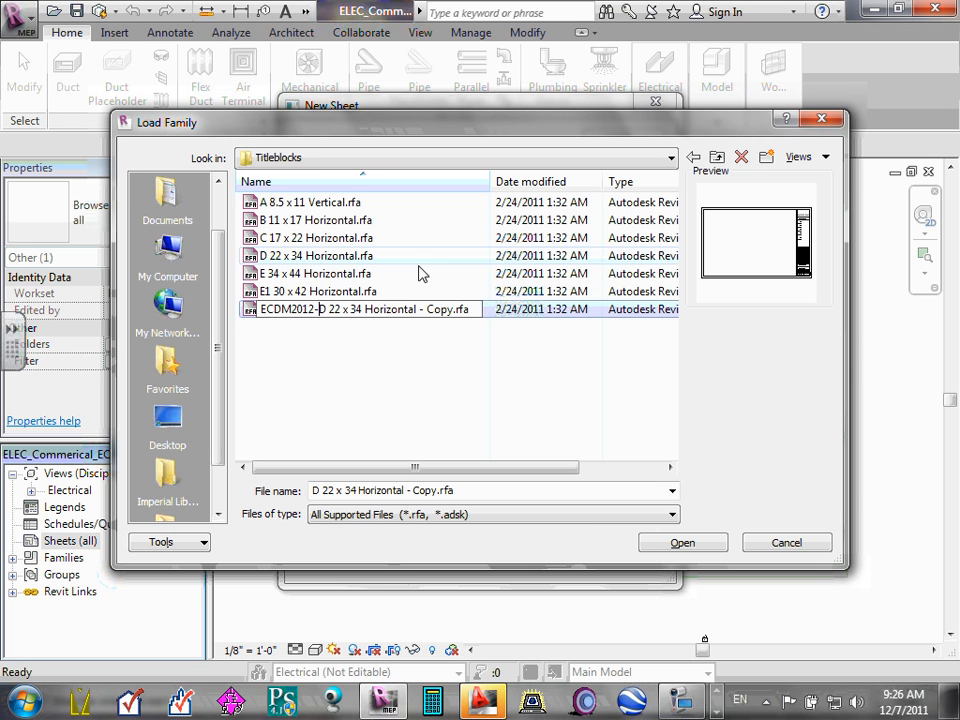
{"action": "left_click_drag", "start_coordinate": [417, 309], "coordinate": [455, 325]}
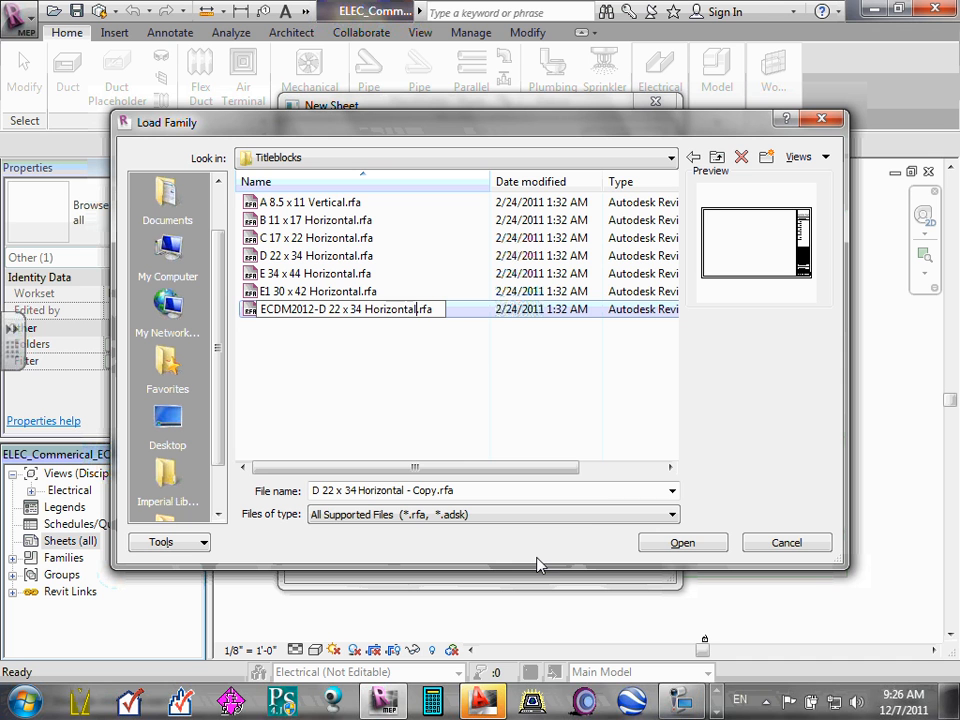
{"action": "left_click", "coordinate": [436, 378]}
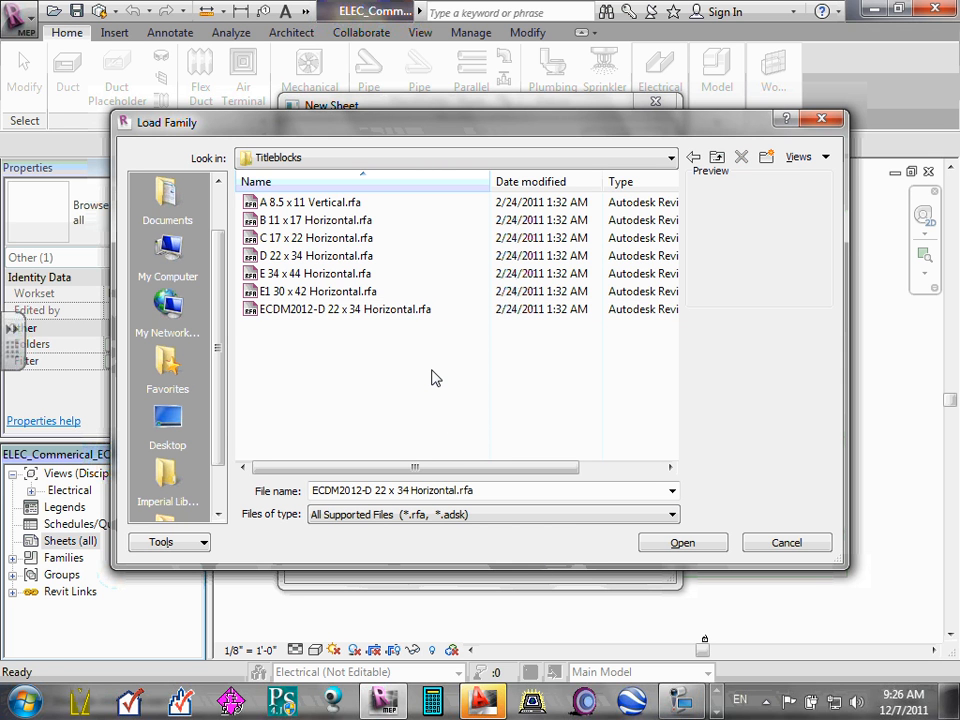
Load the ECDM2012-D 22 x 34 Horizontal.rfa title block family for the new sheet
{"action": "left_click", "coordinate": [395, 311]}
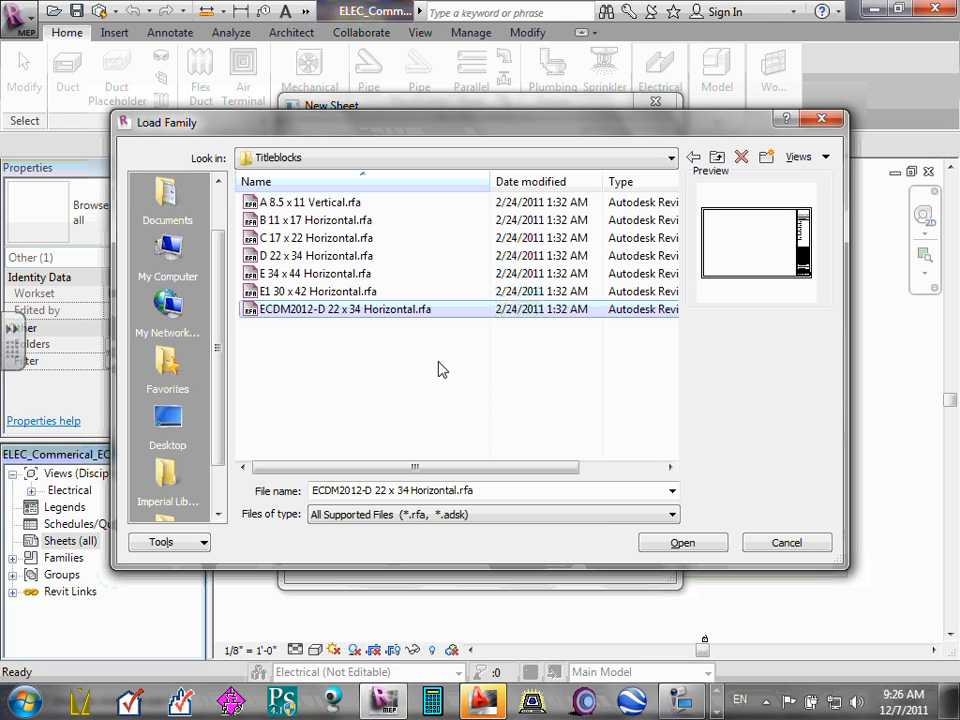
{"action": "left_click", "coordinate": [415, 366]}
{"action": "left_click", "coordinate": [396, 317]}
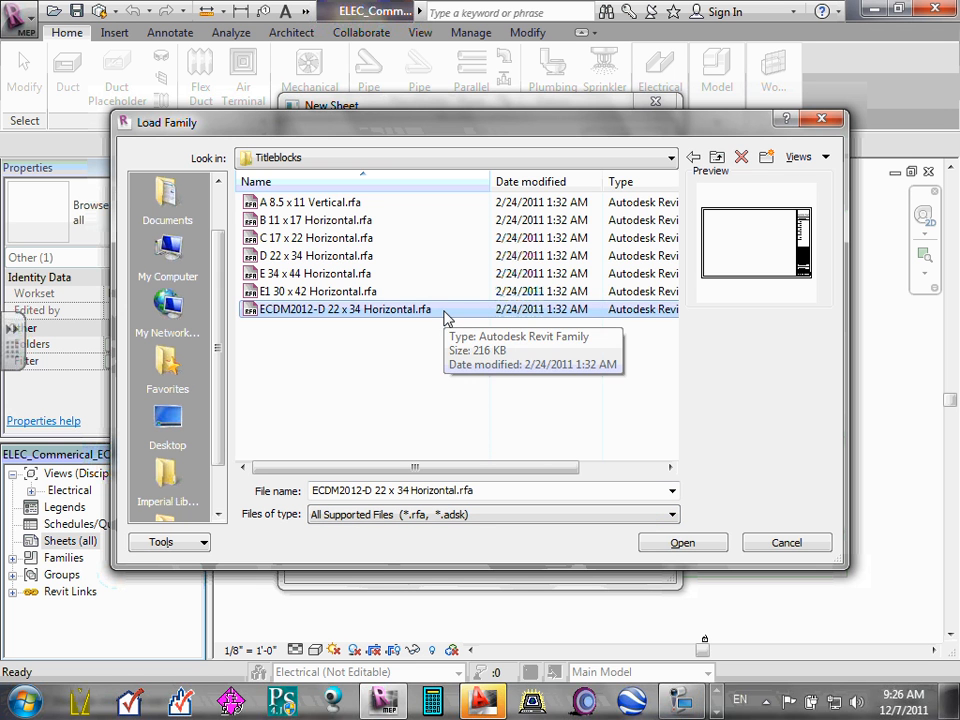
{"action": "left_click", "coordinate": [648, 543]}
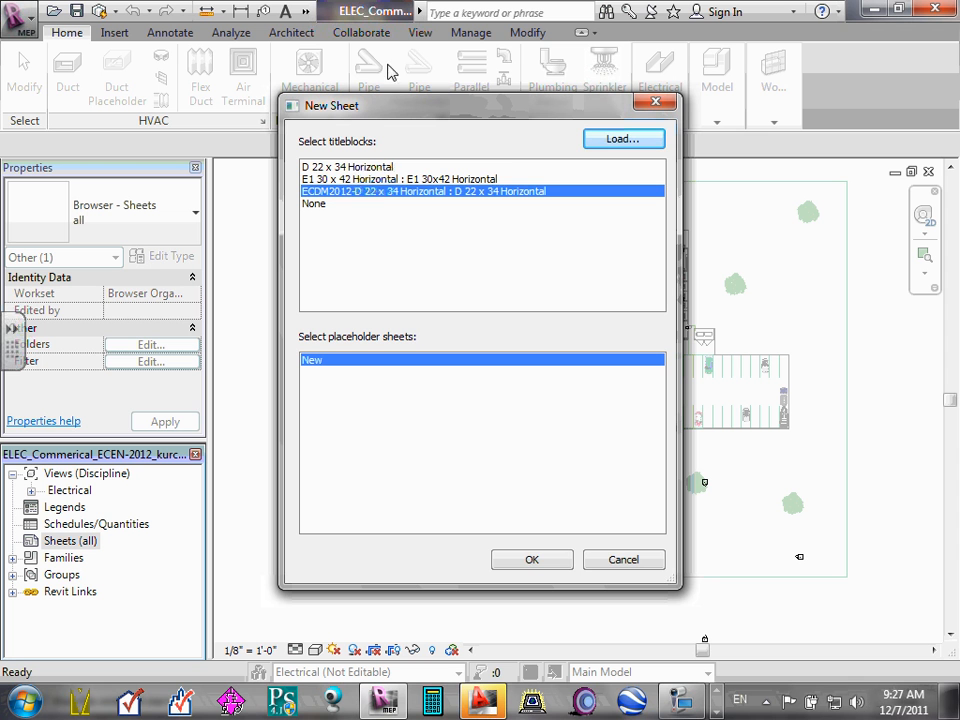
Create the new sheet with the ECDM2012-D 22 x 34 Horizontal : D 22 x 34 Horizontal title block
{"action": "left_click", "coordinate": [375, 180]}
{"action": "left_click", "coordinate": [377, 169]}
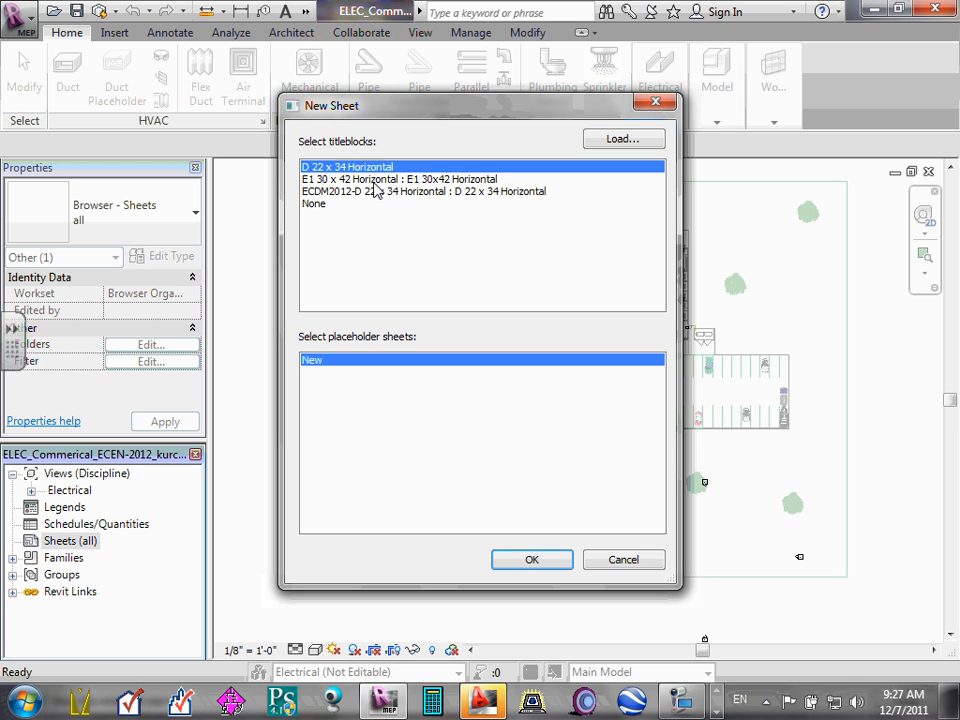
{"action": "left_click", "coordinate": [375, 182]}
{"action": "left_click", "coordinate": [375, 191]}
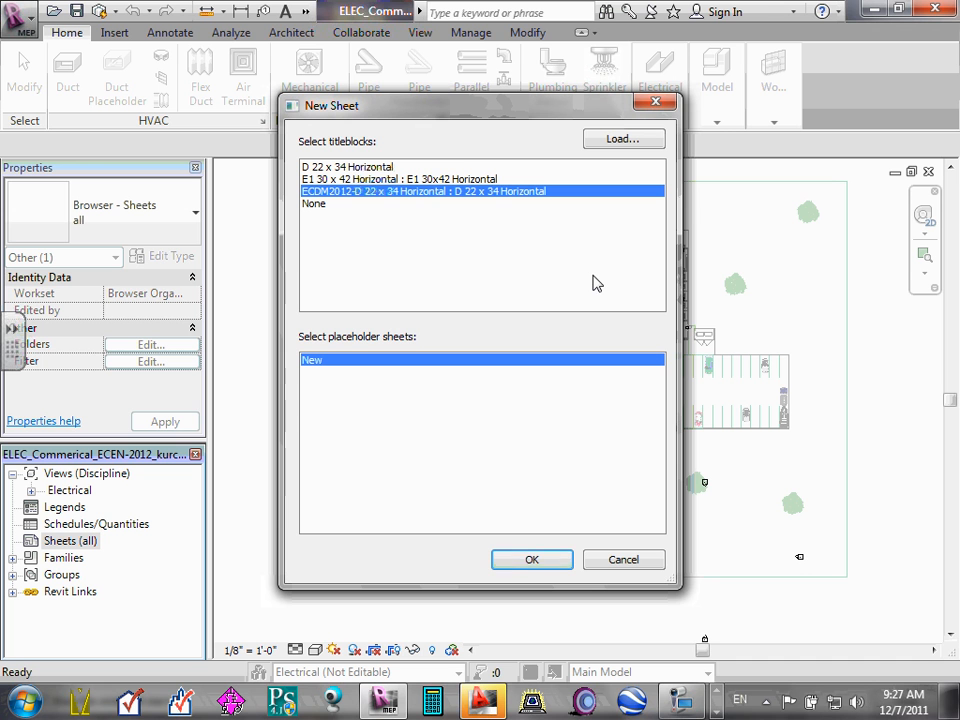
{"action": "left_click", "coordinate": [539, 562]}
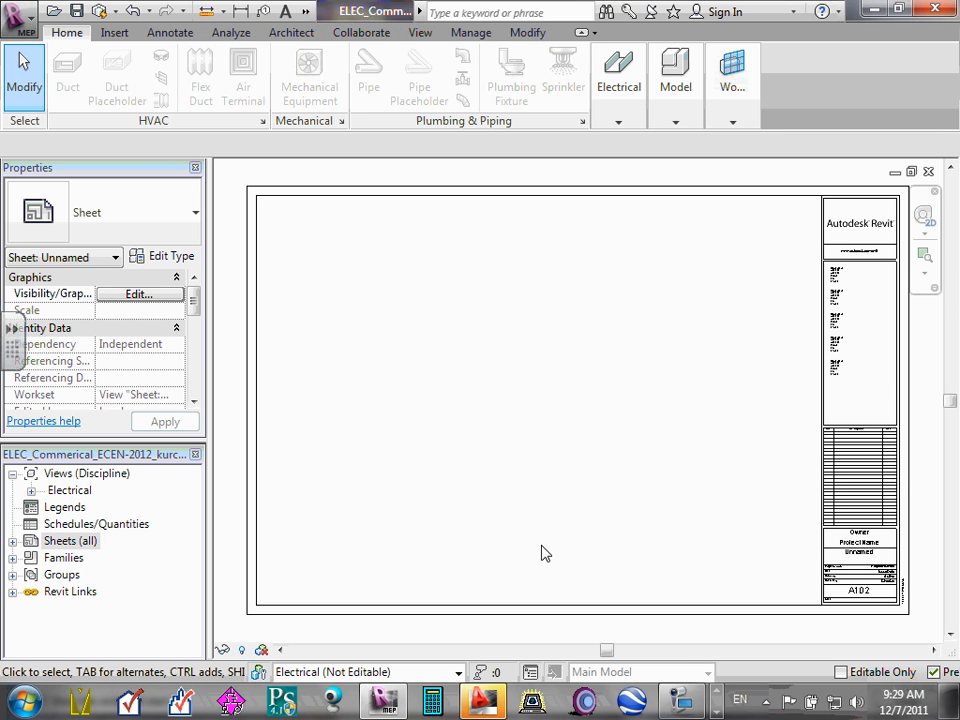
Select the title block on the new sheet and open its family for editing
{"action": "left_click", "coordinate": [784, 195]}
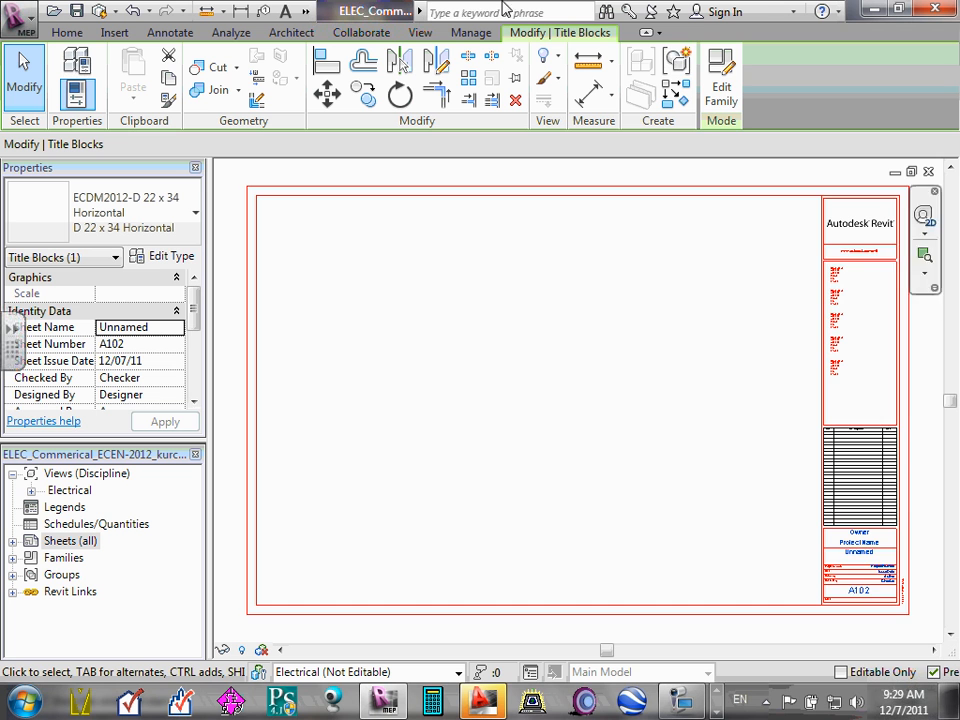
{"action": "left_click", "coordinate": [718, 98]}
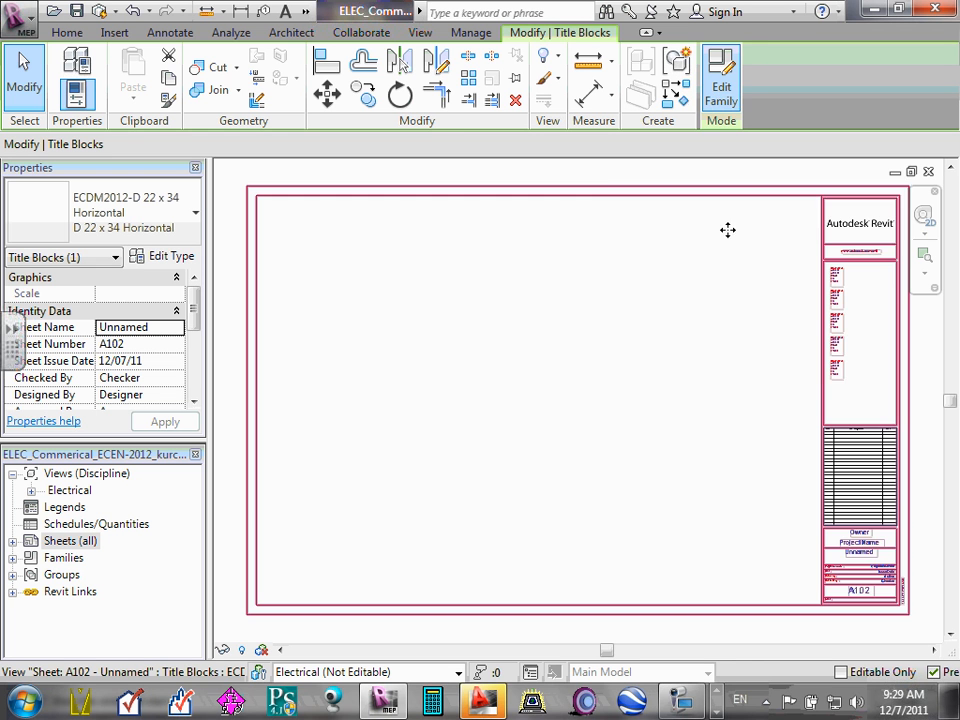
{"action": "left_click", "coordinate": [724, 95]}
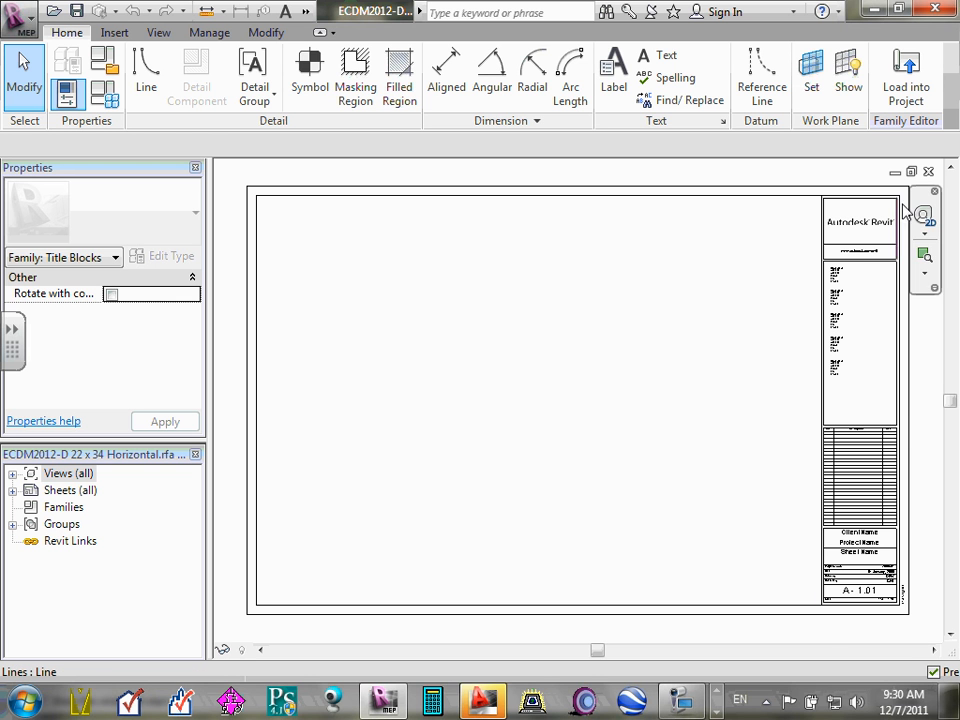
Examine the title block's logo, consultant entries, revision table and project and sheet information fields up close
{"action": "scroll", "coordinate": [823, 262], "scroll_direction": "up", "scroll_amount": 4}
{"action": "scroll", "coordinate": [842, 279], "scroll_direction": "down", "scroll_amount": 5}
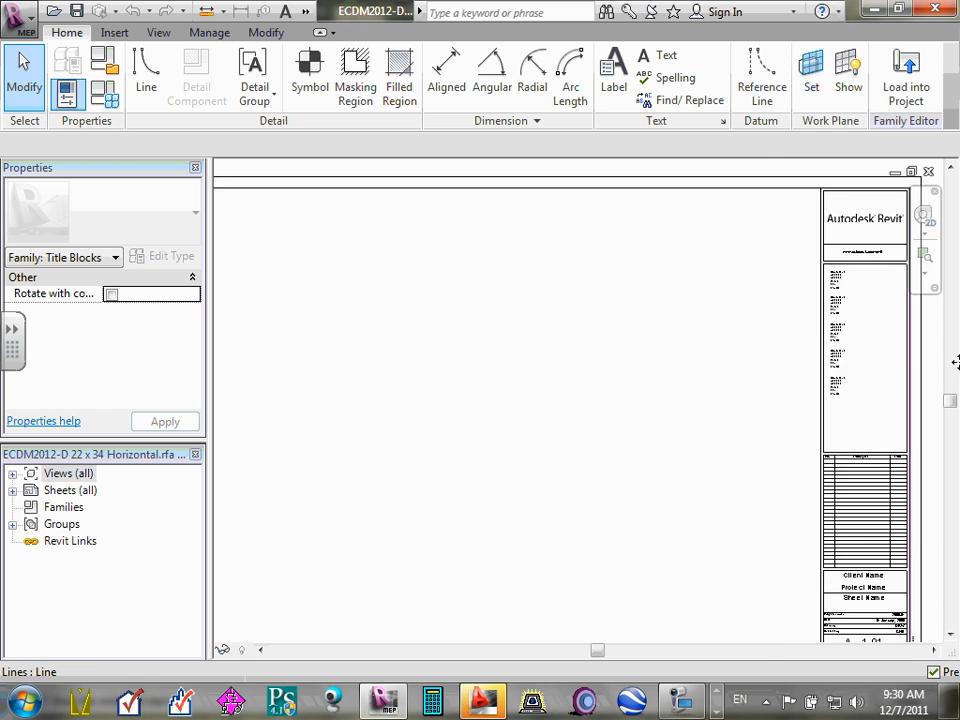
{"action": "mouse_move", "coordinate": [900, 360]}
{"action": "middle_mouse_down"}
{"action": "mouse_move", "coordinate": [793, 356]}
{"action": "mouse_move", "coordinate": [754, 336]}
{"action": "middle_mouse_up"}
{"action": "scroll", "coordinate": [735, 326], "scroll_direction": "up", "scroll_amount": 5}
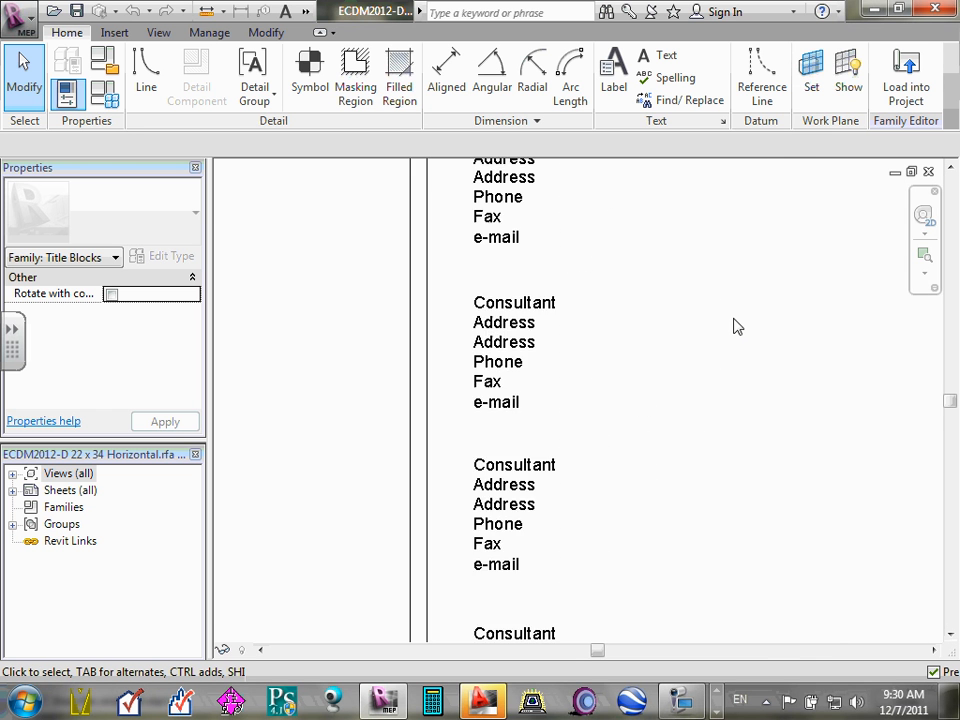
{"action": "scroll", "coordinate": [738, 319], "scroll_direction": "down", "scroll_amount": 4}
{"action": "scroll", "coordinate": [711, 484], "scroll_direction": "down", "scroll_amount": 4}
{"action": "scroll", "coordinate": [745, 440], "scroll_direction": "up", "scroll_amount": 6}
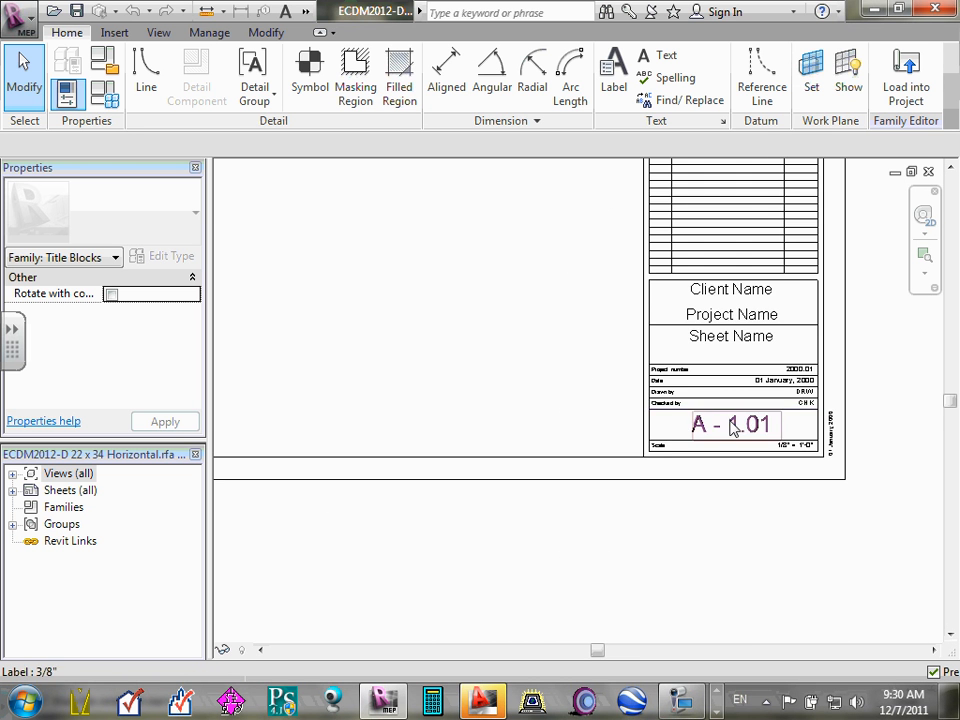
{"action": "middle_click_drag", "start_coordinate": [741, 404], "coordinate": [729, 639]}
{"action": "scroll", "coordinate": [729, 639], "scroll_direction": "up", "scroll_amount": 1}
{"action": "scroll", "coordinate": [739, 600], "scroll_direction": "down", "scroll_amount": 4}
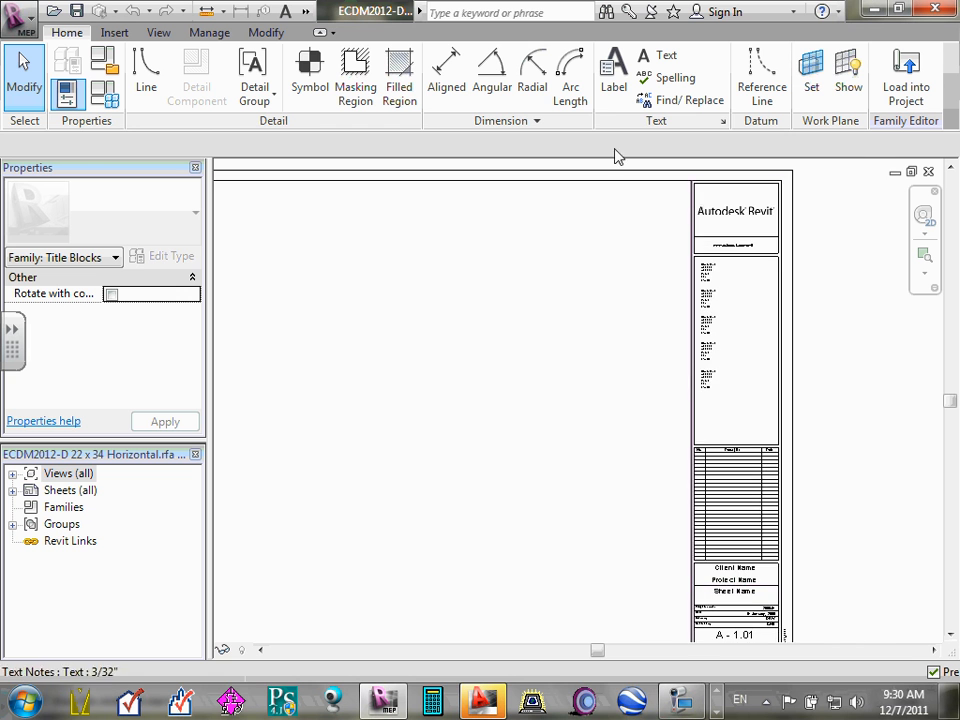
{"action": "scroll", "coordinate": [724, 253], "scroll_direction": "up", "scroll_amount": 2}
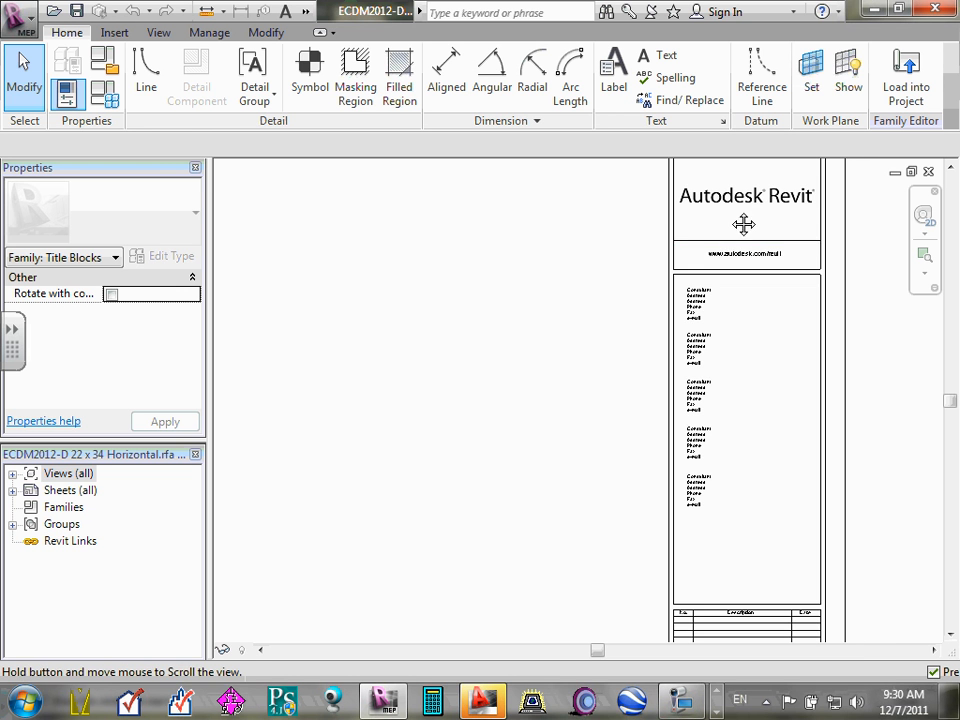
{"action": "middle_click_drag", "start_coordinate": [744, 223], "coordinate": [737, 398]}
{"action": "scroll", "coordinate": [737, 398], "scroll_direction": "up", "scroll_amount": 3}
{"action": "scroll", "coordinate": [741, 336], "scroll_direction": "down", "scroll_amount": 2}
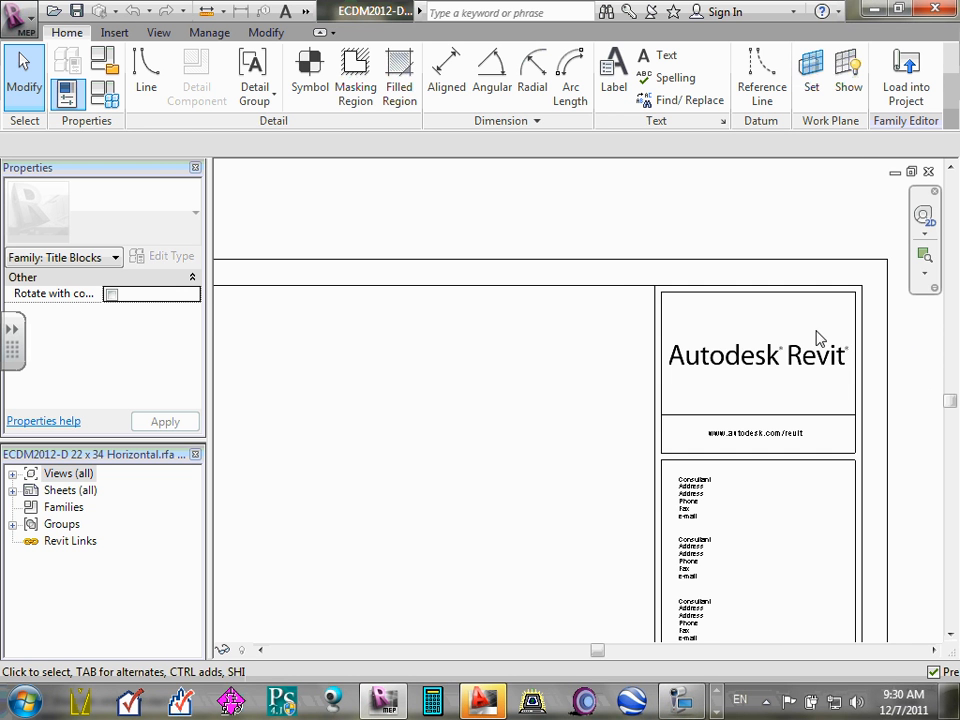
{"action": "middle_click_drag", "start_coordinate": [816, 336], "coordinate": [724, 327]}
{"action": "scroll", "coordinate": [708, 315], "scroll_direction": "up", "scroll_amount": 1}
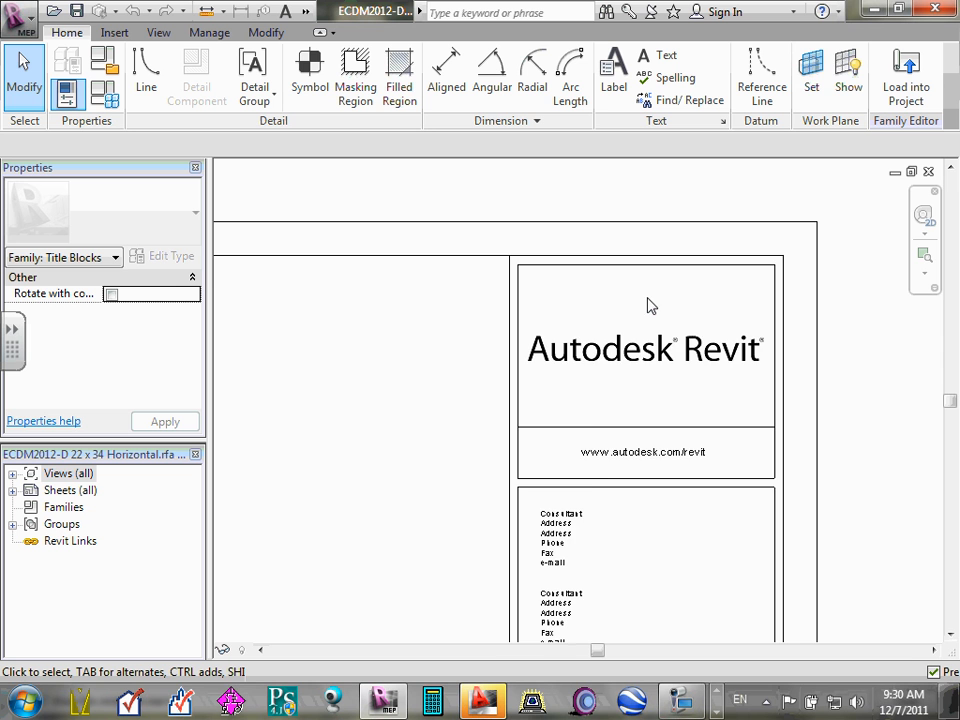
{"action": "scroll", "coordinate": [647, 305], "scroll_direction": "down", "scroll_amount": 5}
{"action": "scroll", "coordinate": [647, 305], "scroll_direction": "up", "scroll_amount": 2}
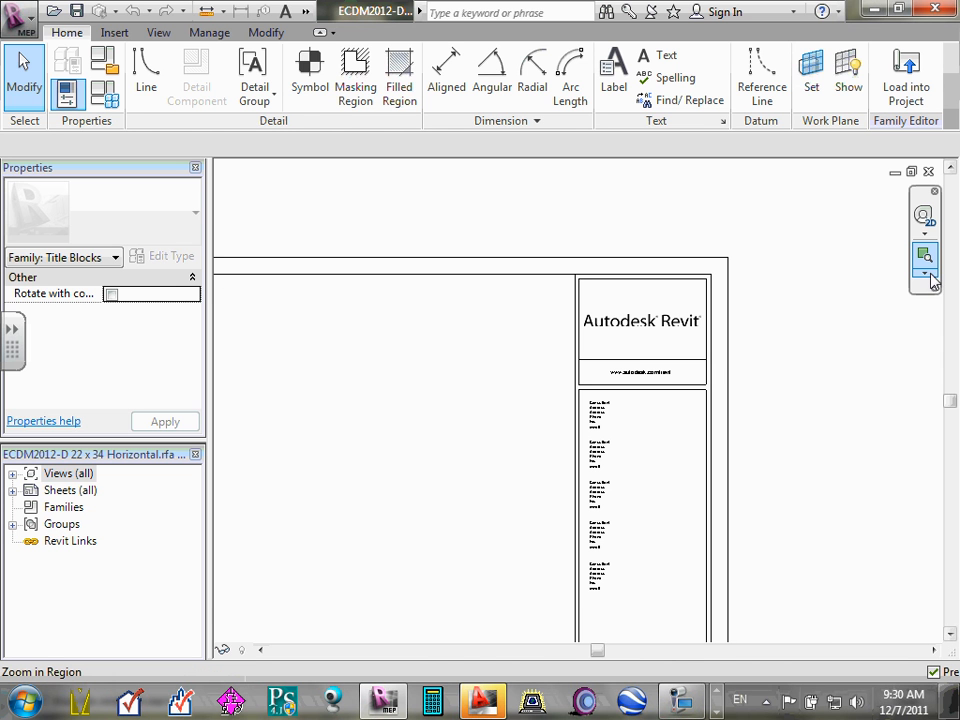
Examine the logo box and consultant entries in the upper part of the title block up close
{"action": "left_click", "coordinate": [926, 274]}
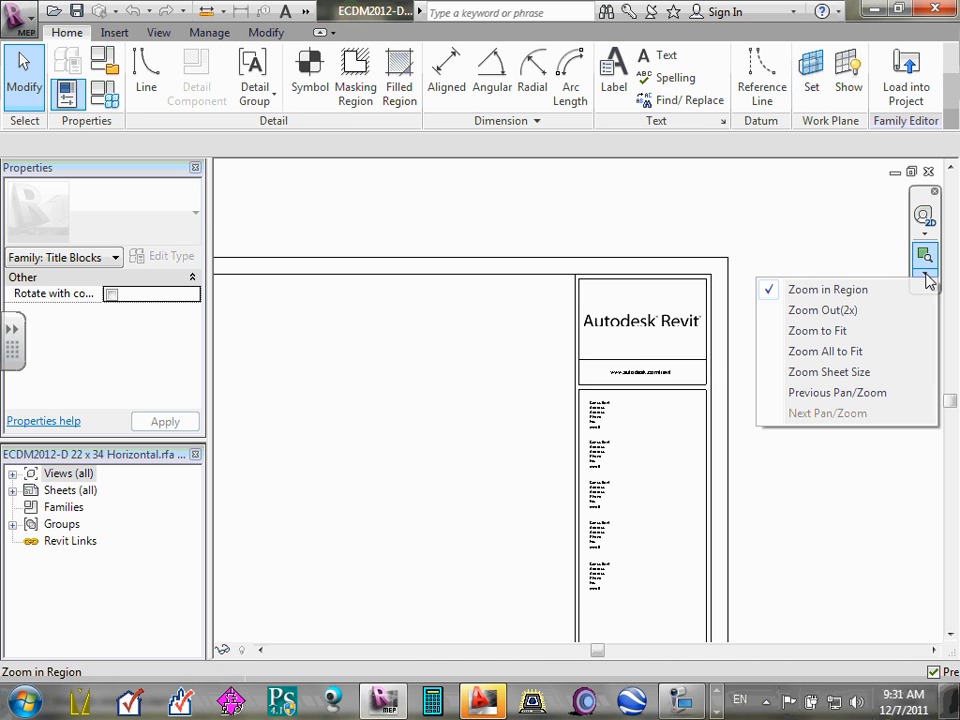
{"action": "left_click", "coordinate": [799, 286]}
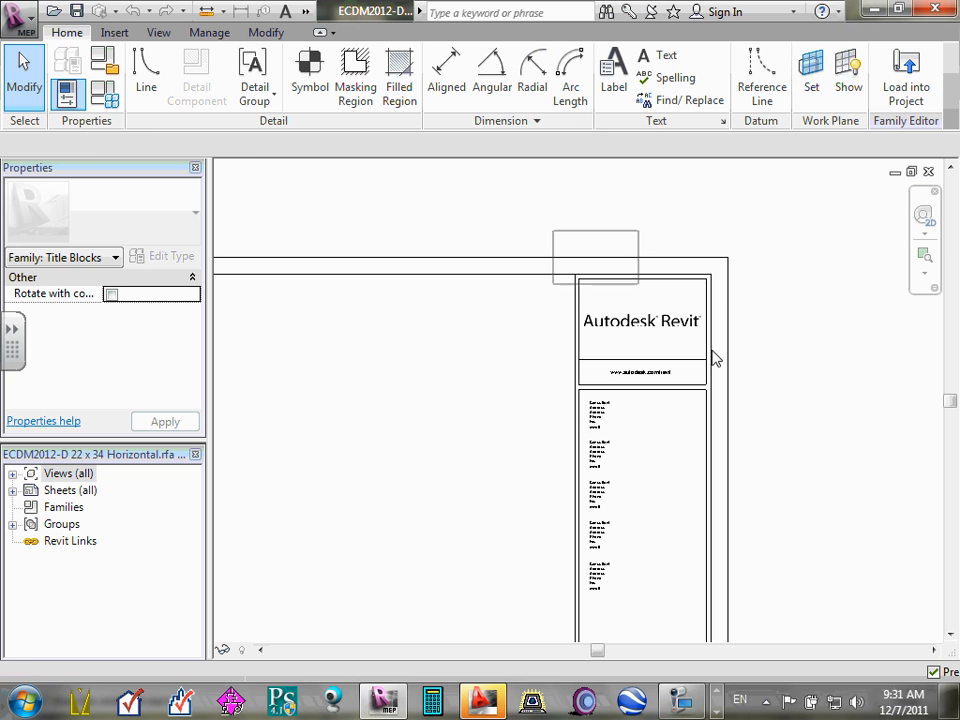
{"action": "left_click_drag", "start_coordinate": [716, 360], "coordinate": [754, 426]}
{"action": "left_click", "coordinate": [765, 381]}
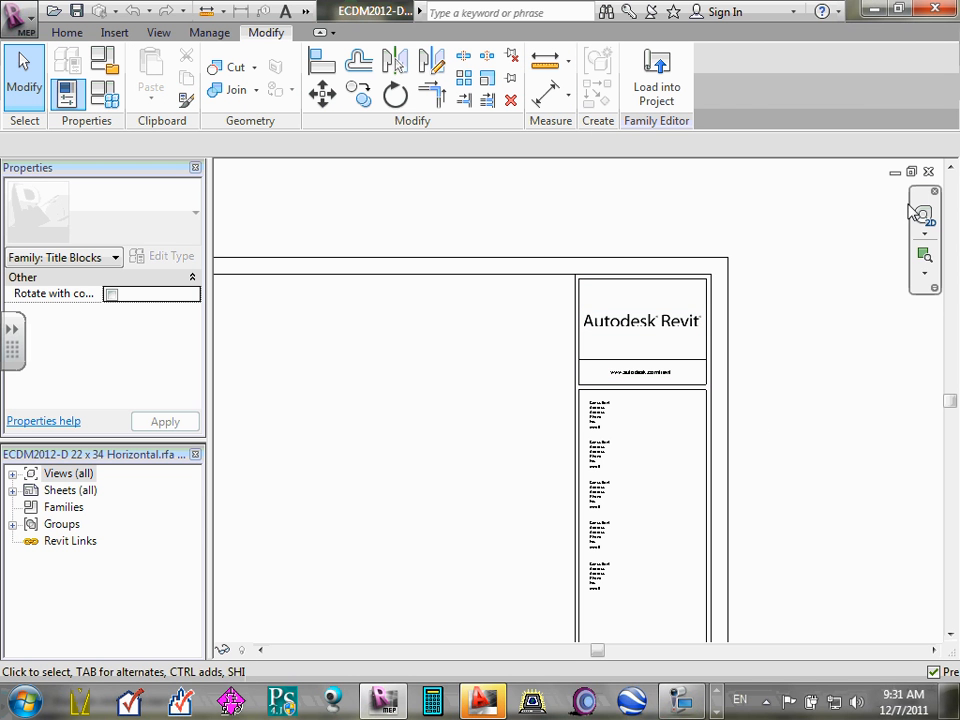
{"action": "left_click", "coordinate": [925, 273]}
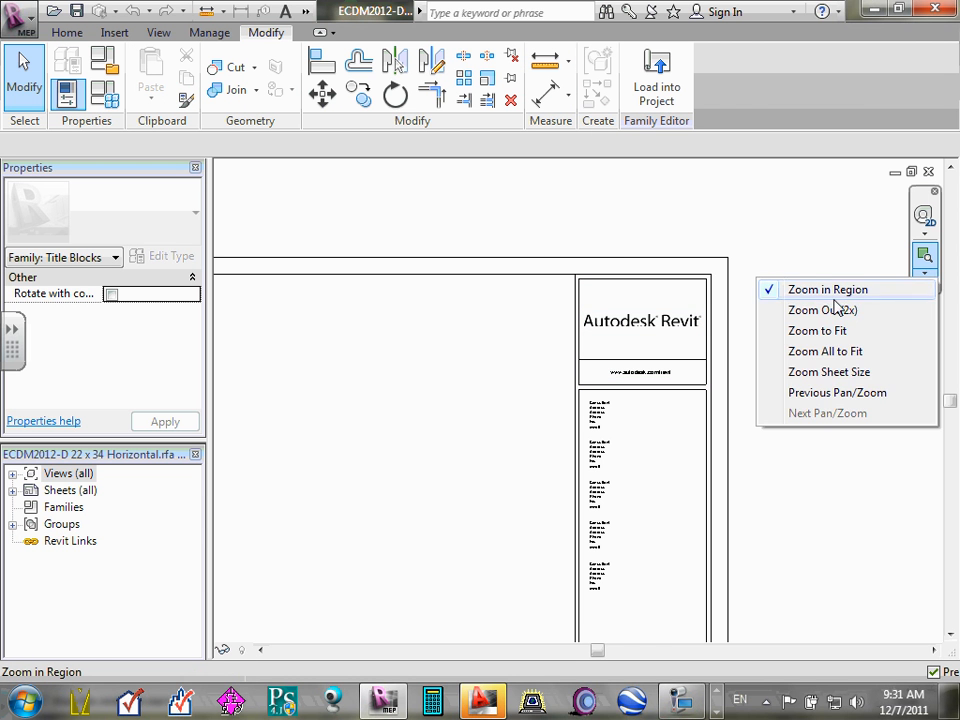
{"action": "left_click", "coordinate": [836, 309]}
{"action": "left_click", "coordinate": [925, 273]}
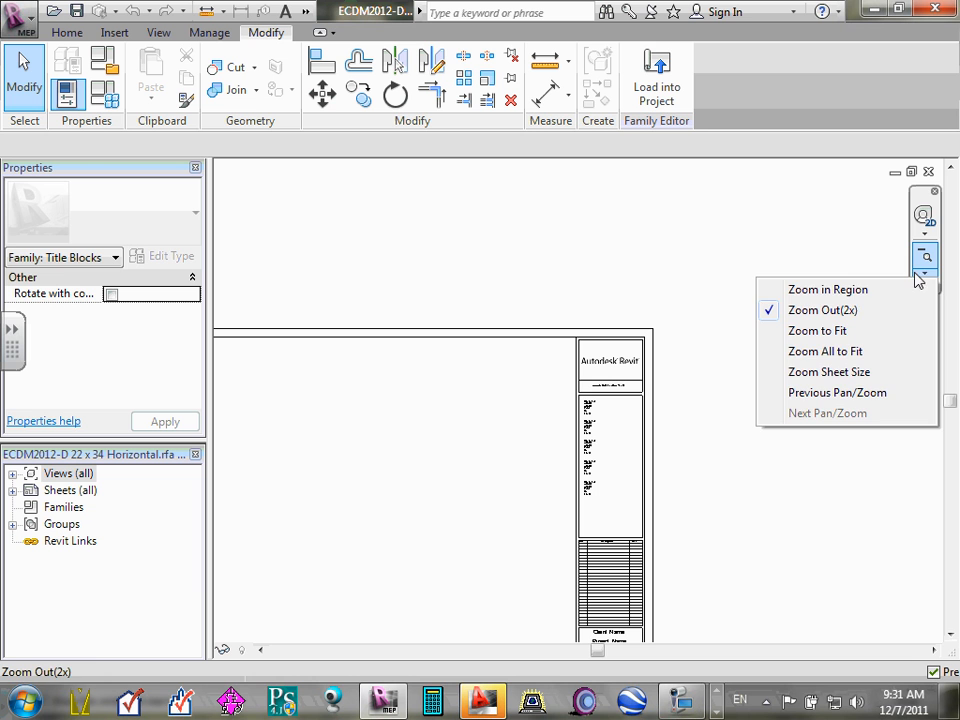
{"action": "left_click", "coordinate": [826, 291]}
{"action": "left_click", "coordinate": [523, 299]}
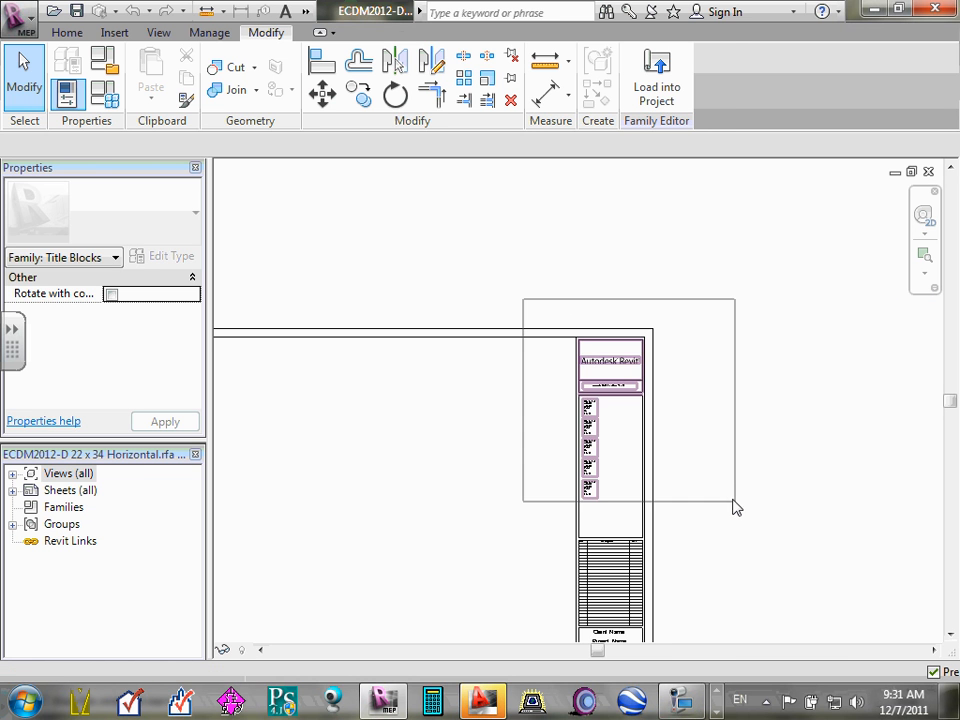
{"action": "left_click", "coordinate": [732, 507]}
{"action": "left_click", "coordinate": [729, 317]}
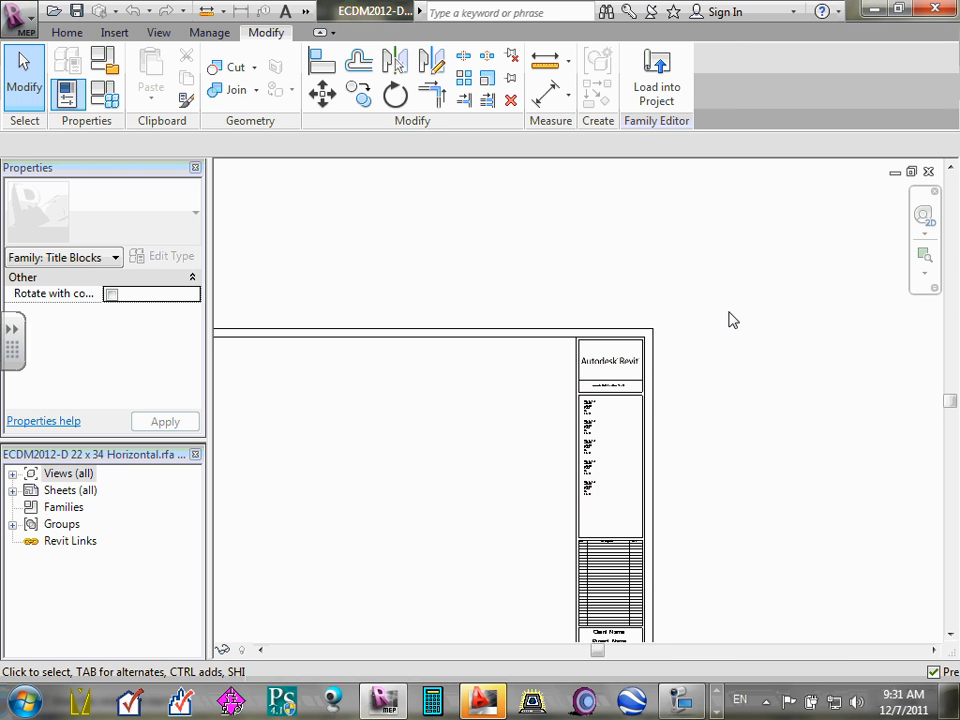
{"action": "left_click", "coordinate": [925, 273]}
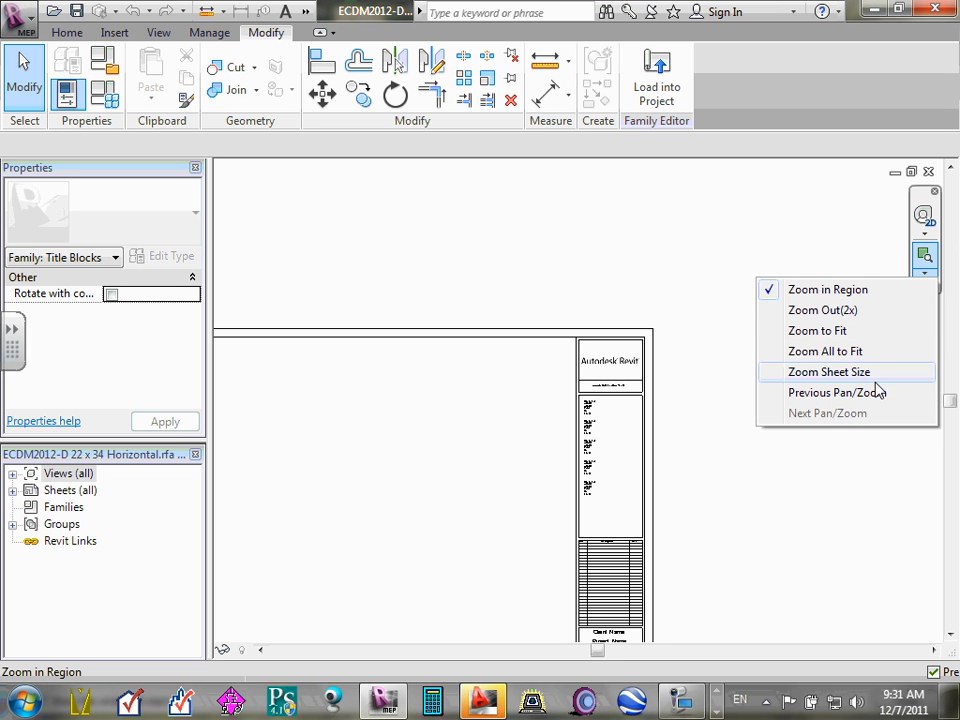
{"action": "left_click", "coordinate": [846, 313]}
{"action": "left_click", "coordinate": [925, 273]}
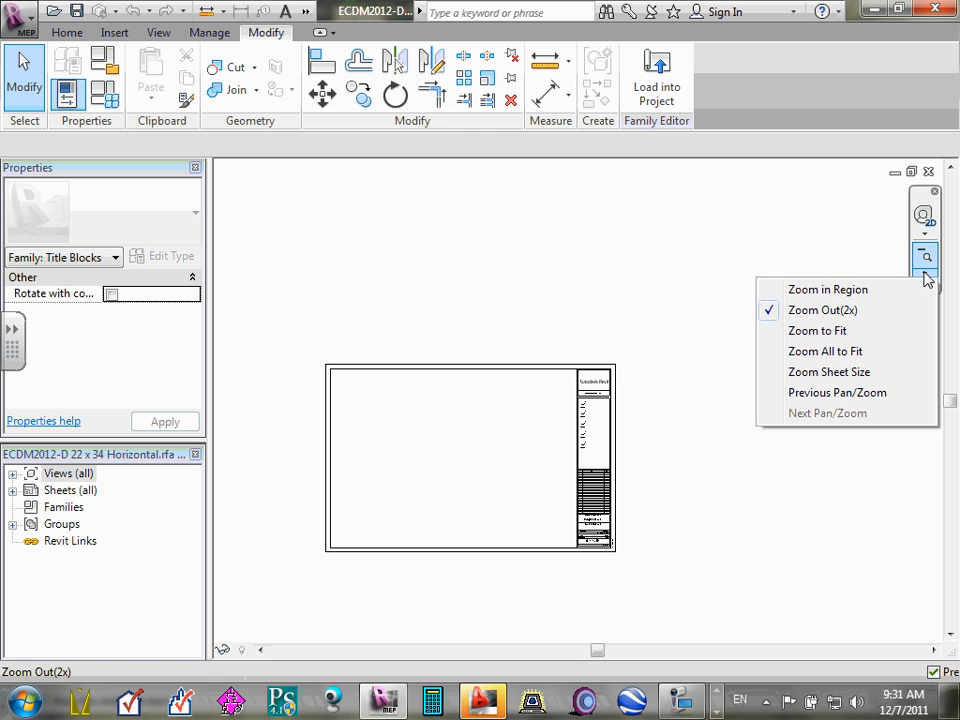
{"action": "left_click", "coordinate": [848, 290]}
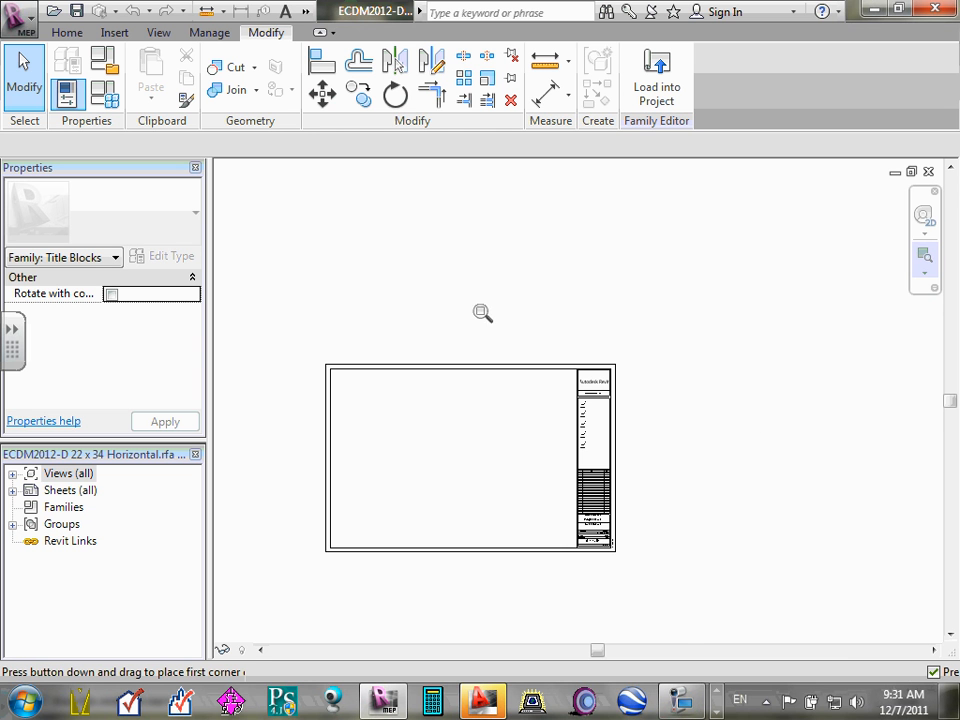
{"action": "left_click_drag", "start_coordinate": [500, 341], "coordinate": [658, 473]}
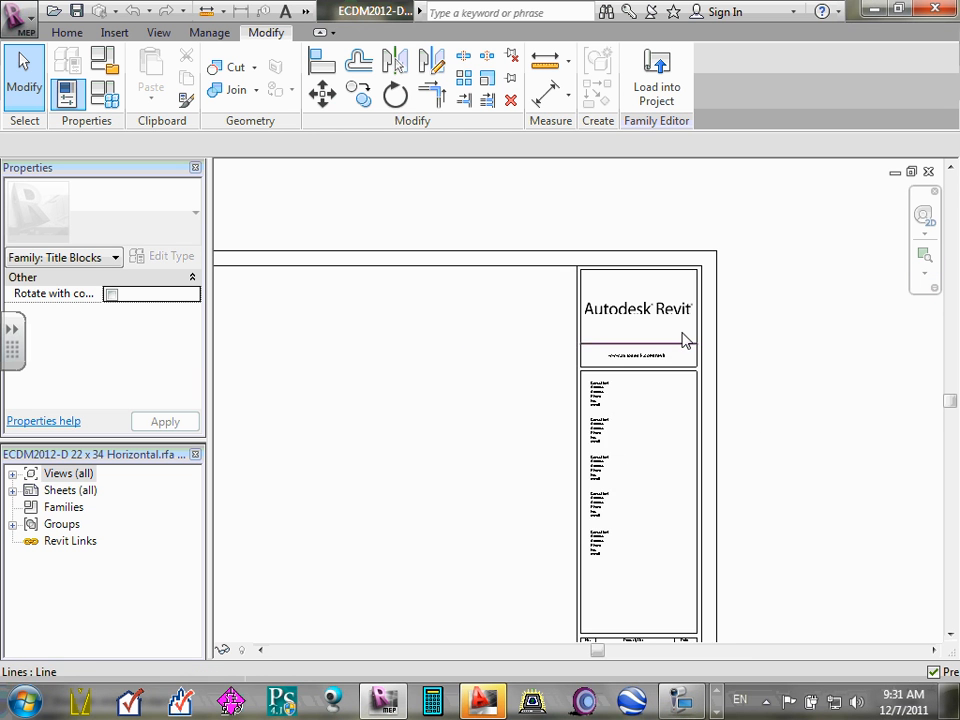
{"action": "scroll", "coordinate": [672, 337], "scroll_direction": "down", "scroll_amount": 3}
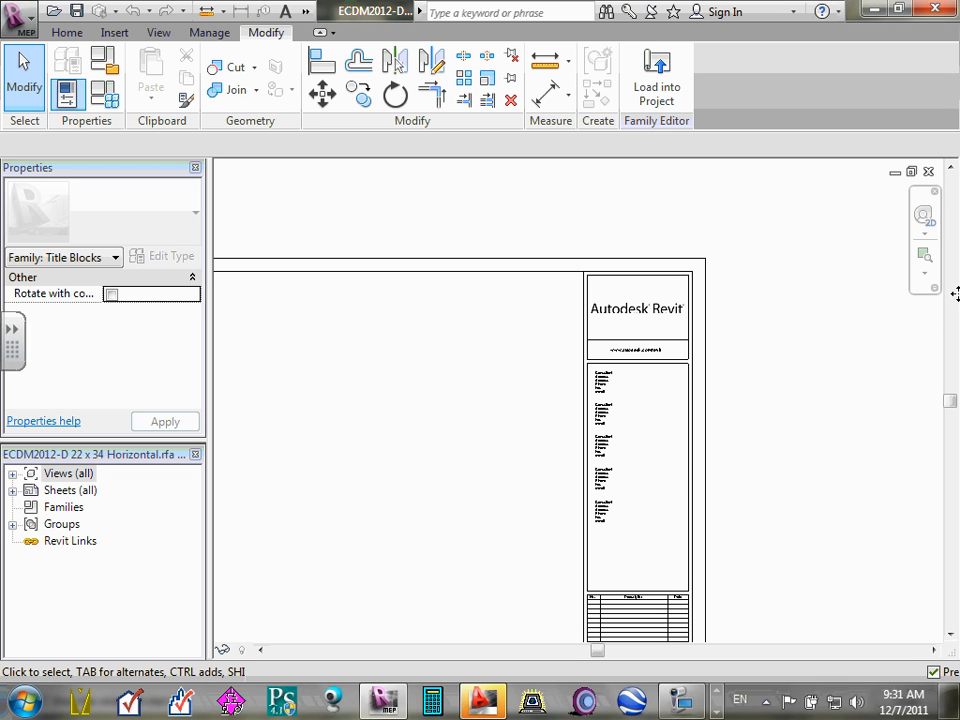
Examine the layout of the complete title block sheet fitted to the view
{"action": "left_click", "coordinate": [927, 281]}
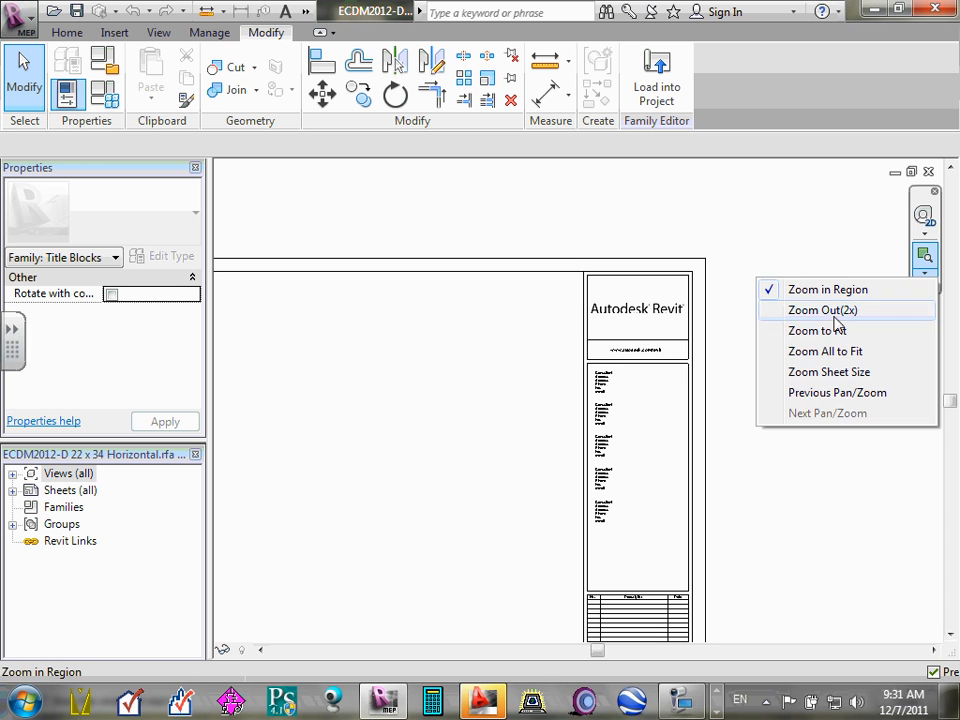
{"action": "left_click", "coordinate": [831, 335]}
{"action": "left_click", "coordinate": [927, 277]}
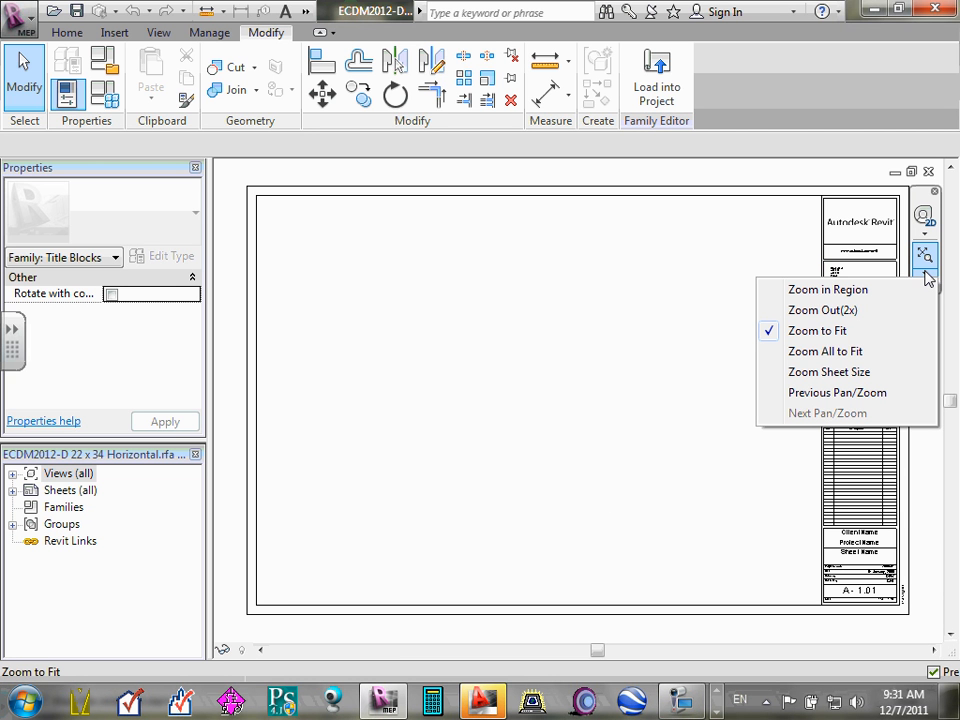
{"action": "left_click", "coordinate": [838, 289]}
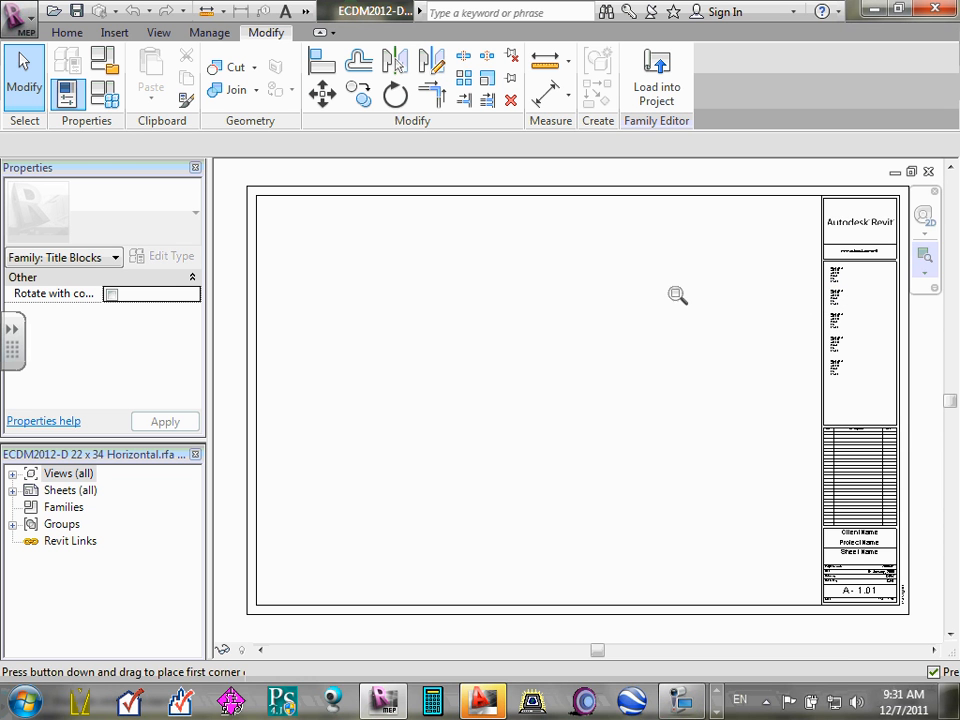
{"action": "left_click_drag", "start_coordinate": [708, 296], "coordinate": [688, 294]}
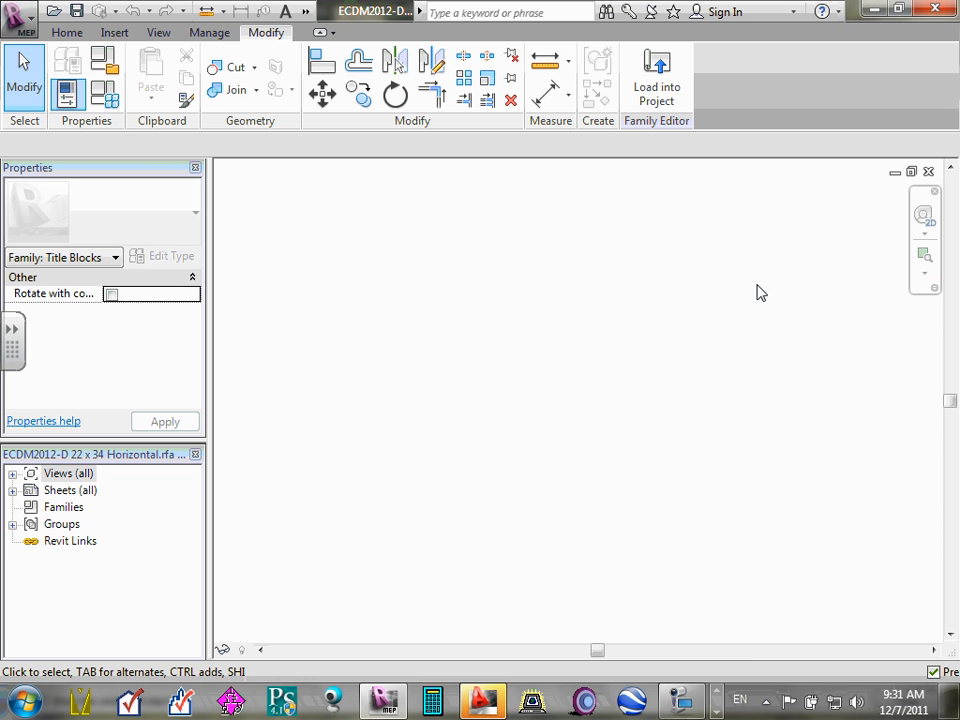
{"action": "left_click", "coordinate": [924, 272]}
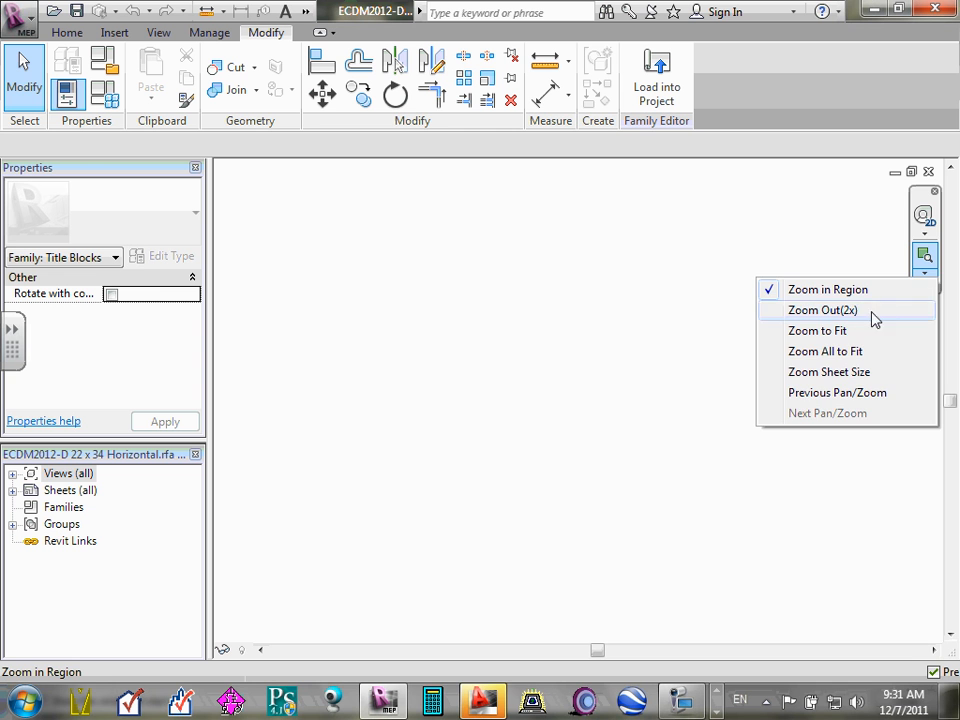
{"action": "left_click", "coordinate": [848, 331]}
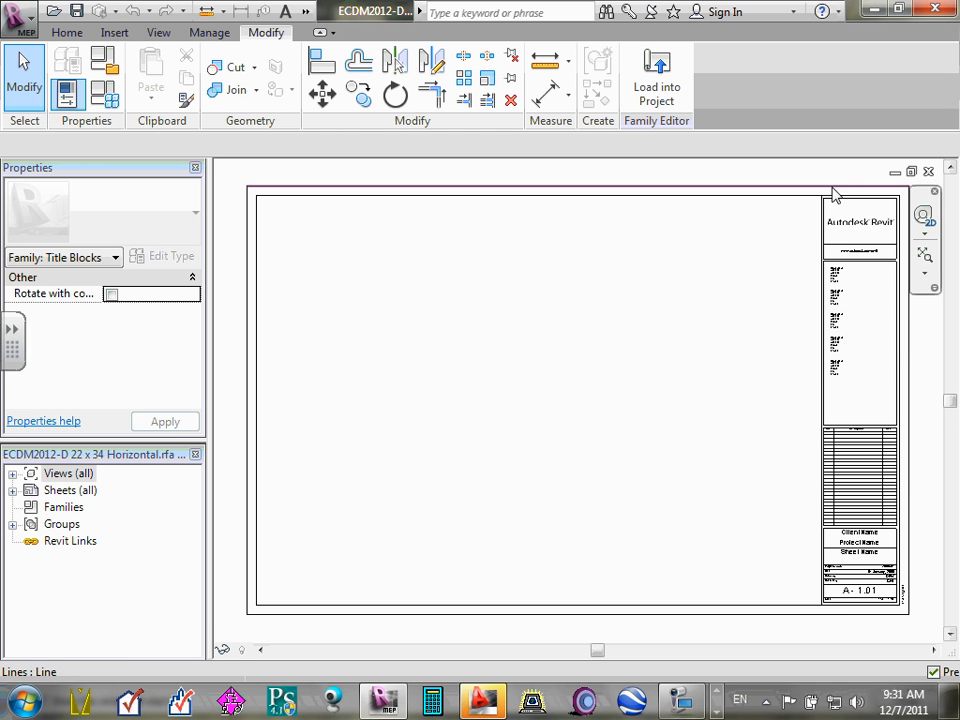
Delete the Autodesk Revit logo image from the uppermost box of the title block
{"action": "middle_click_drag", "start_coordinate": [822, 254], "coordinate": [606, 268]}
{"action": "scroll", "coordinate": [606, 268], "scroll_direction": "up", "scroll_amount": 3}
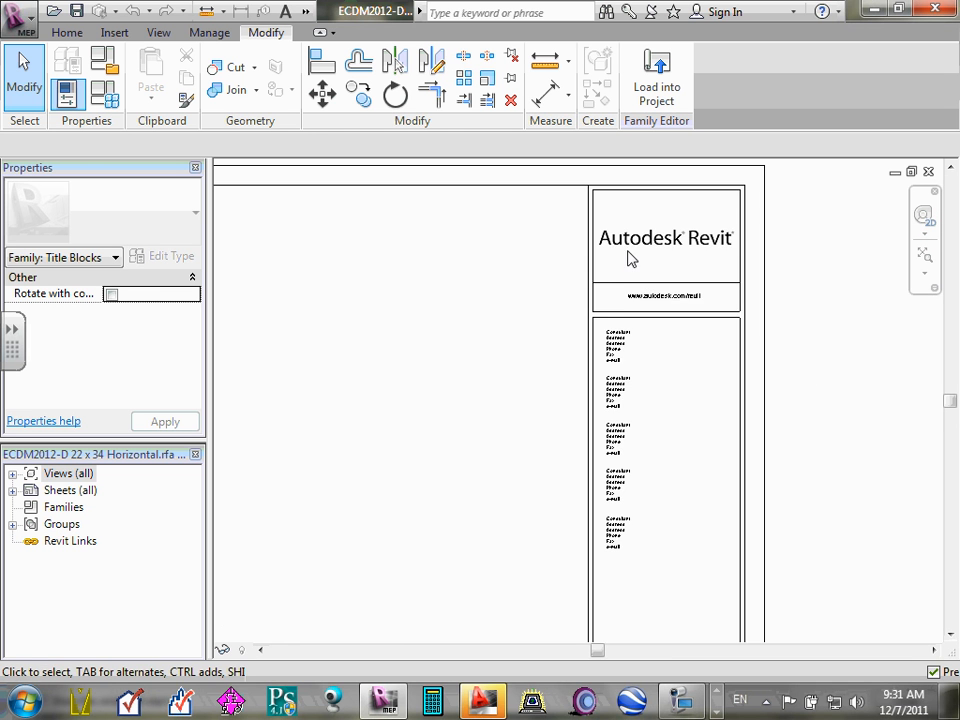
{"action": "scroll", "coordinate": [643, 315], "scroll_direction": "up", "scroll_amount": 2}
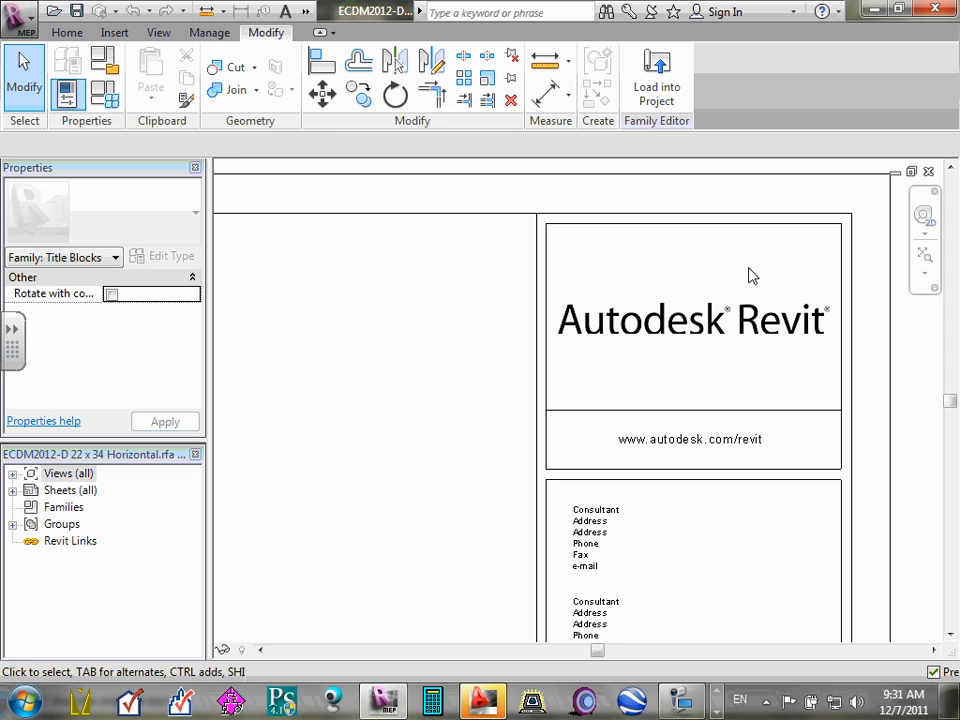
{"action": "left_click", "coordinate": [750, 328]}
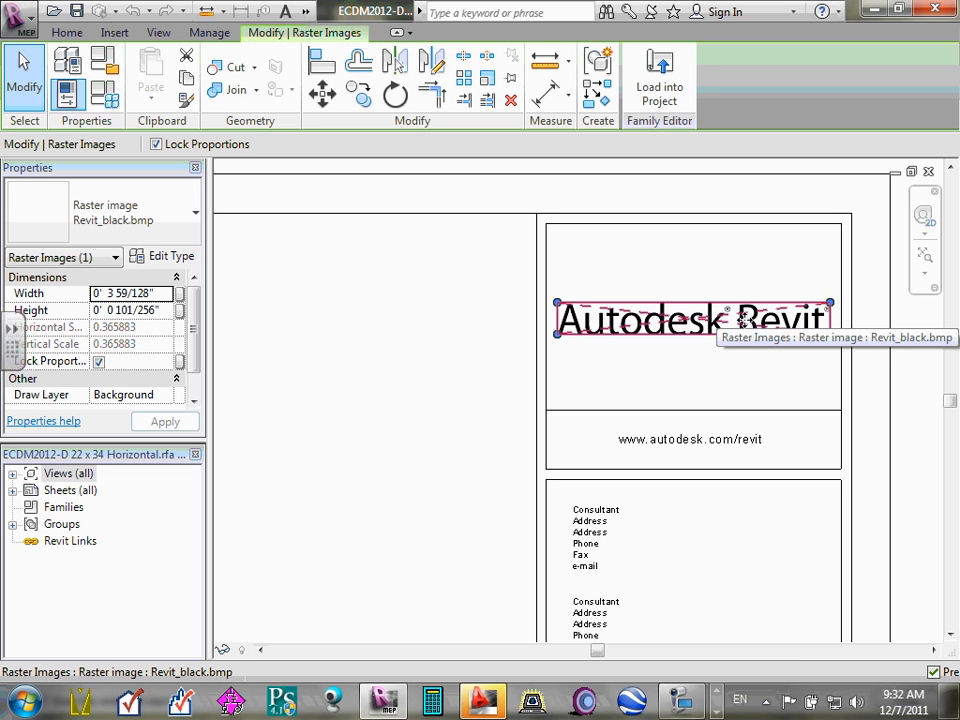
{"action": "key", "text": "Delete"}
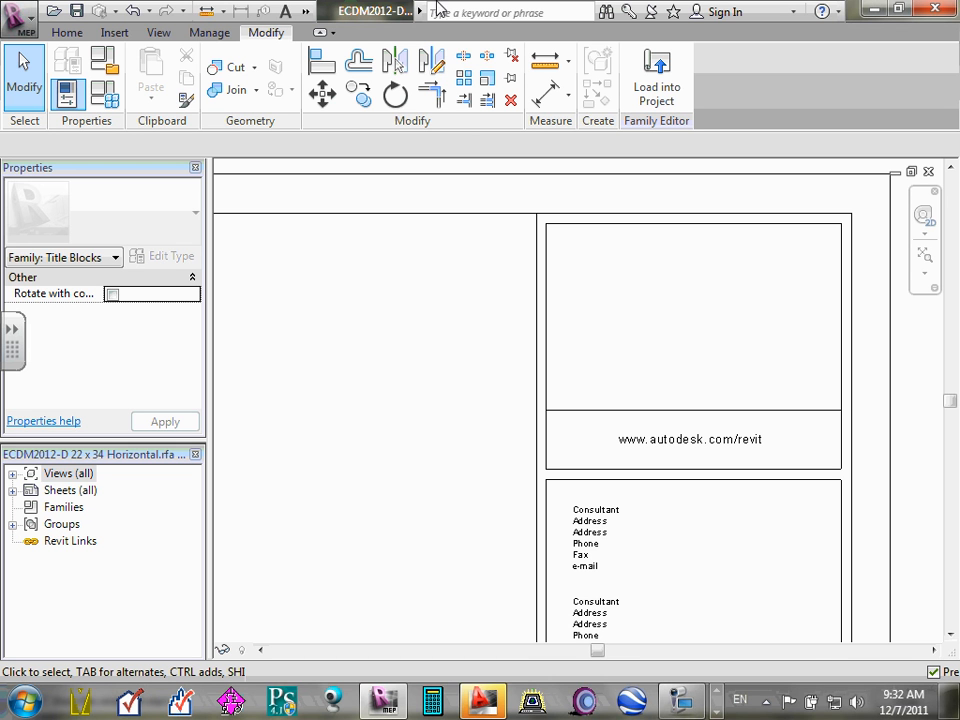
{"action": "left_click", "coordinate": [115, 36]}
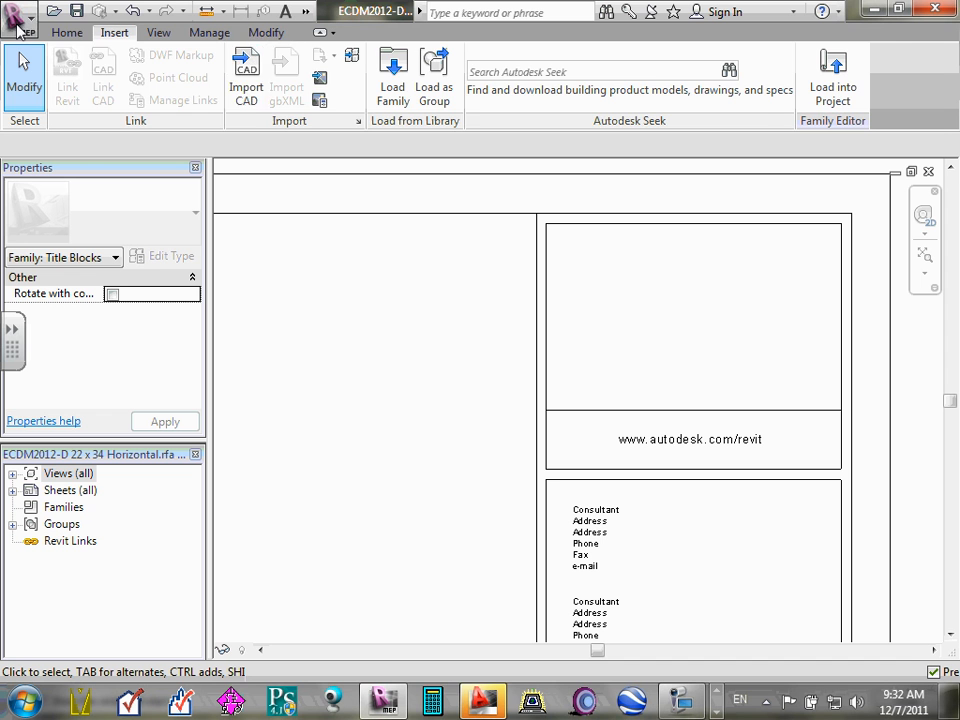
{"action": "left_click", "coordinate": [62, 33]}
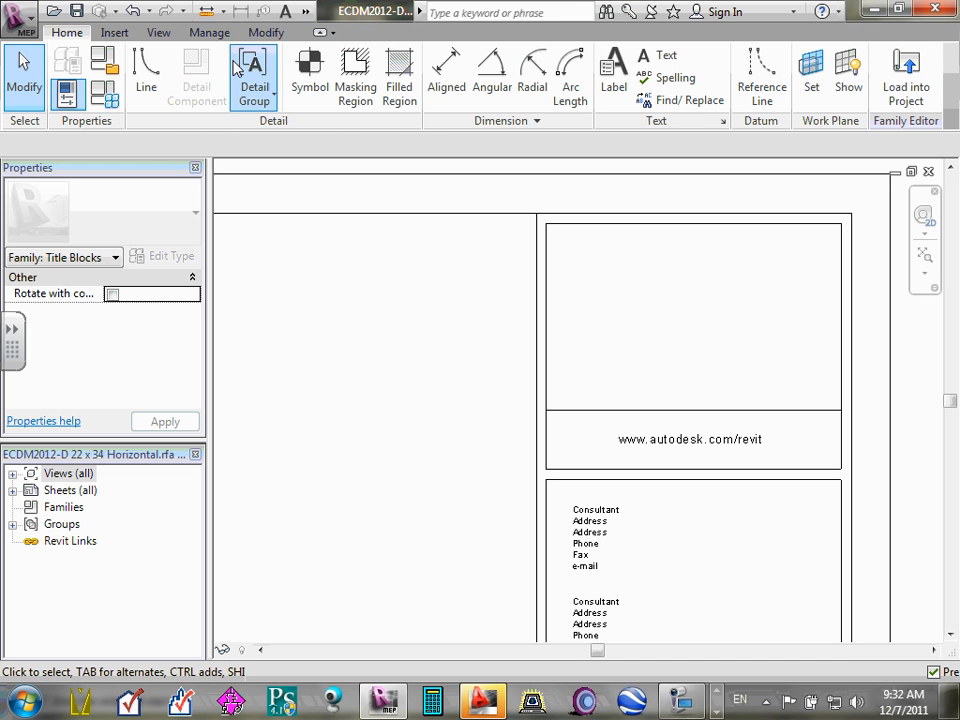
{"action": "left_click", "coordinate": [114, 33]}
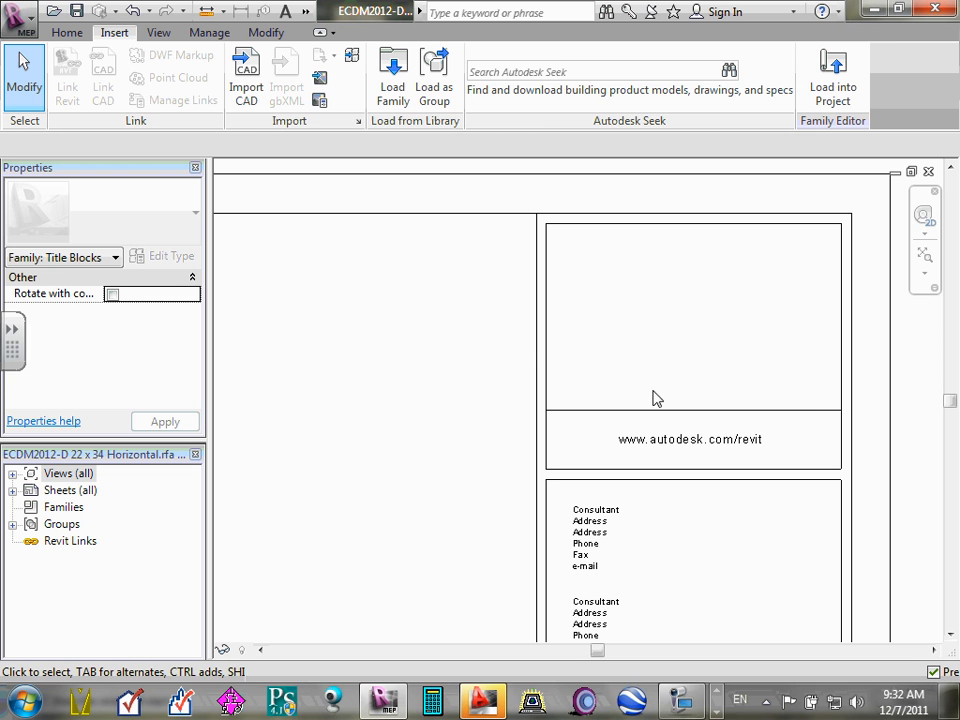
{"action": "left_click", "coordinate": [538, 352]}
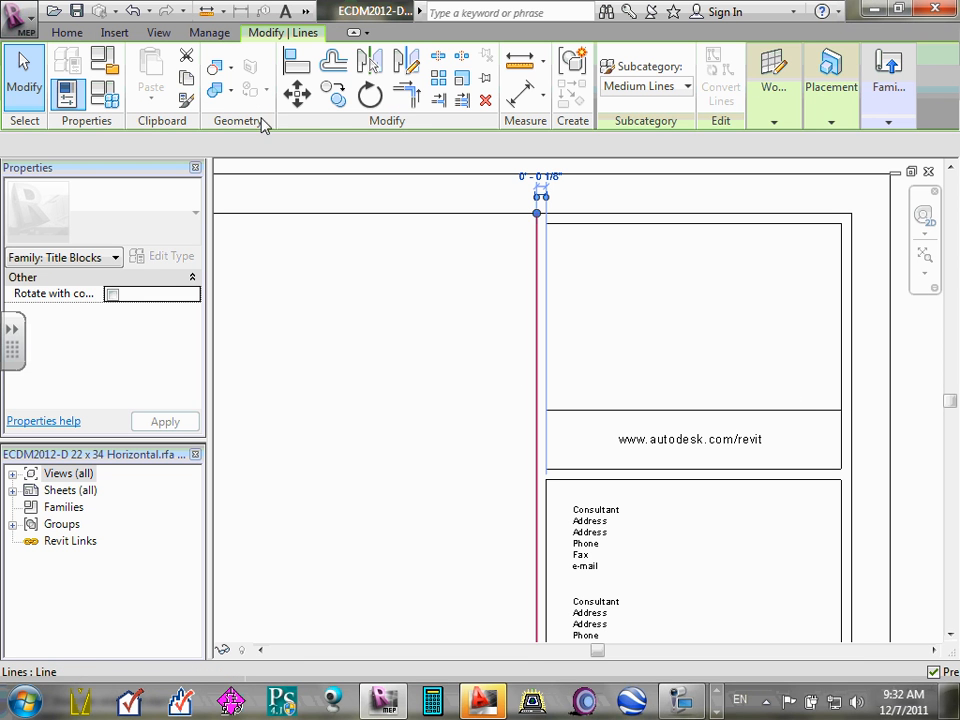
{"action": "left_click", "coordinate": [647, 281]}
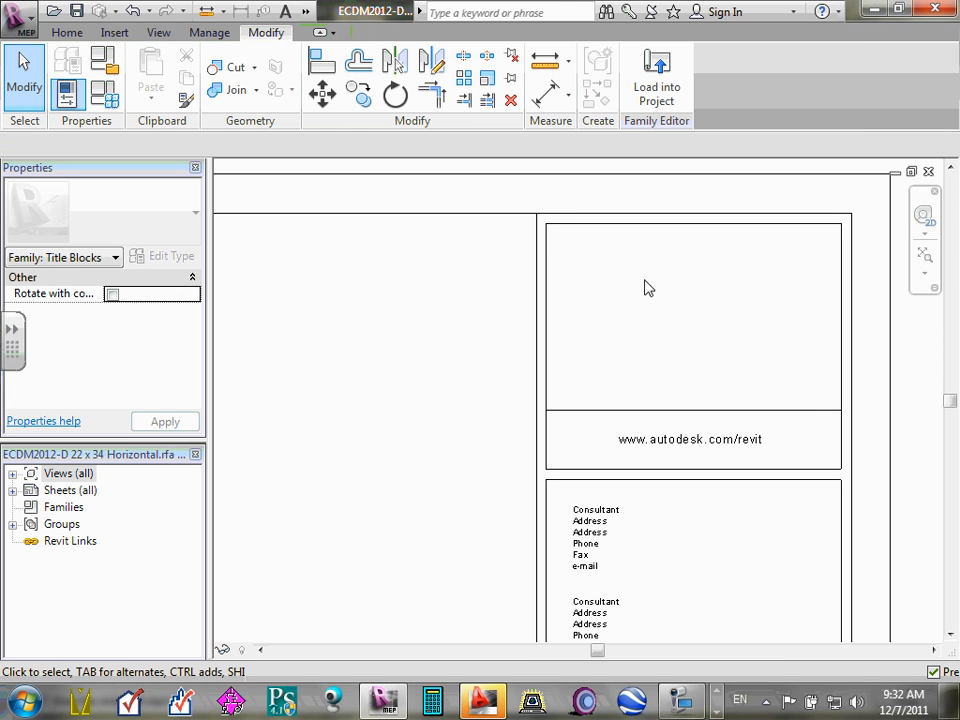
Start importing an image and browse to the Team 05 folder inside the 2012 class folder
{"action": "left_click", "coordinate": [108, 32]}
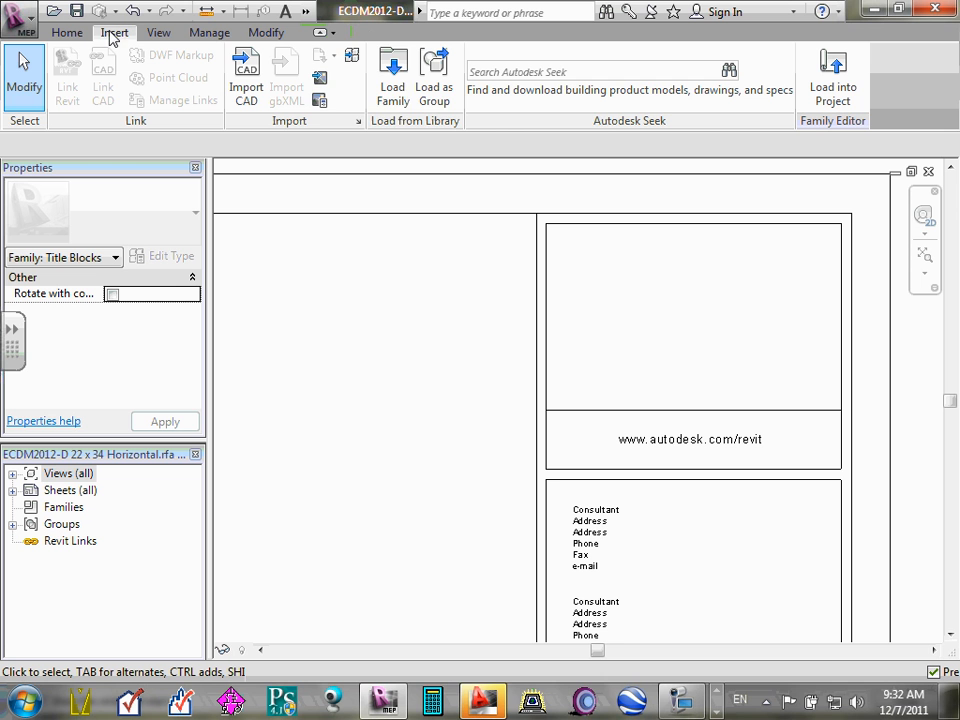
{"action": "left_click", "coordinate": [320, 82]}
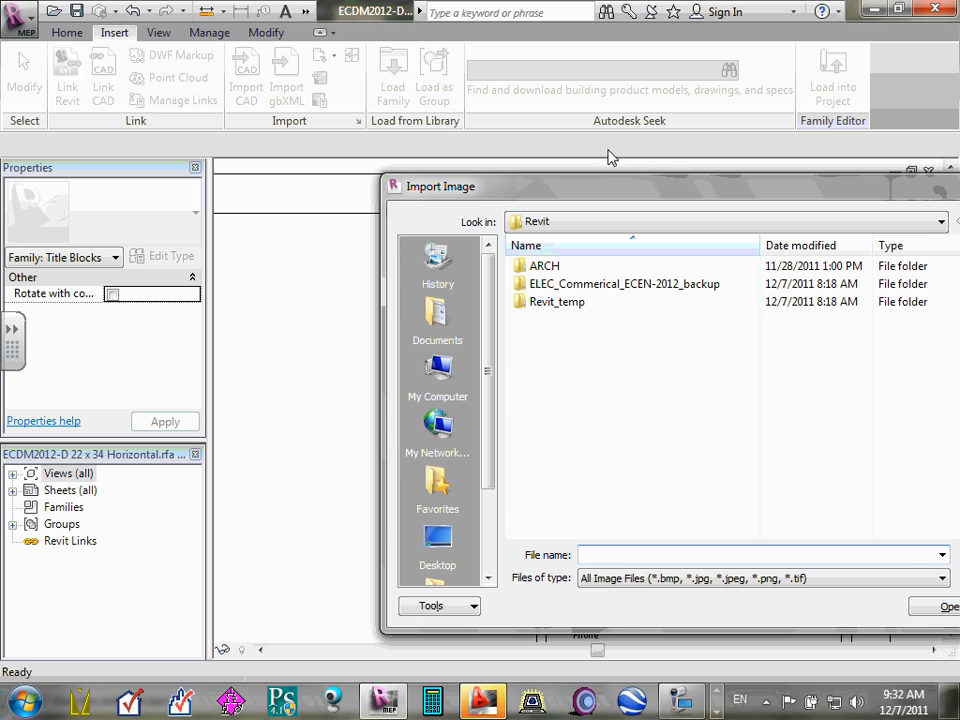
{"action": "left_click_drag", "start_coordinate": [620, 200], "coordinate": [447, 108]}
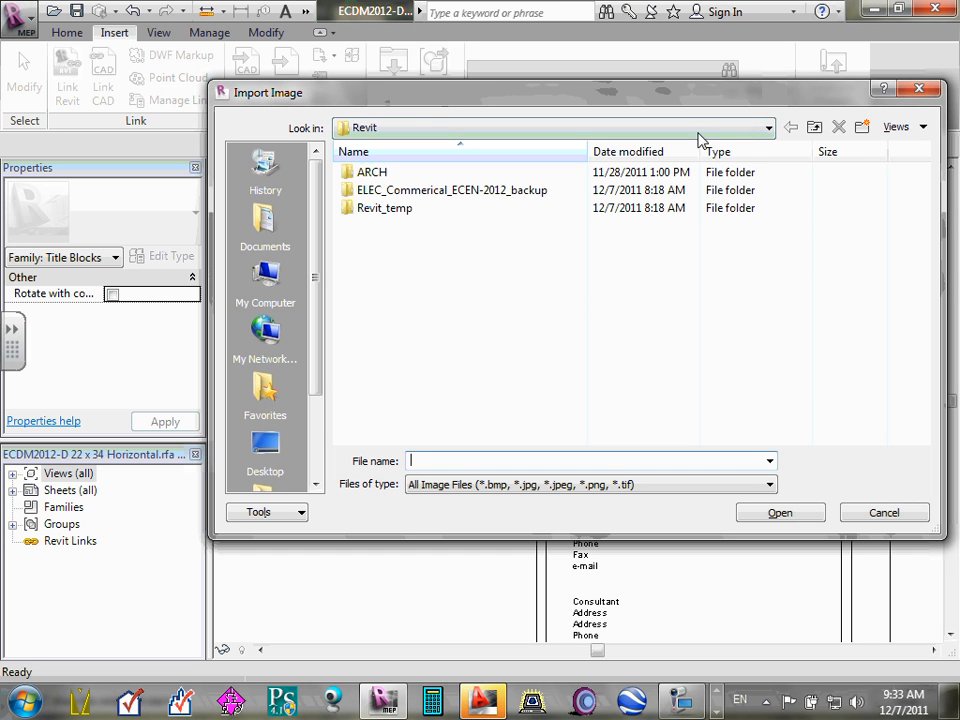
{"action": "left_click", "coordinate": [767, 130]}
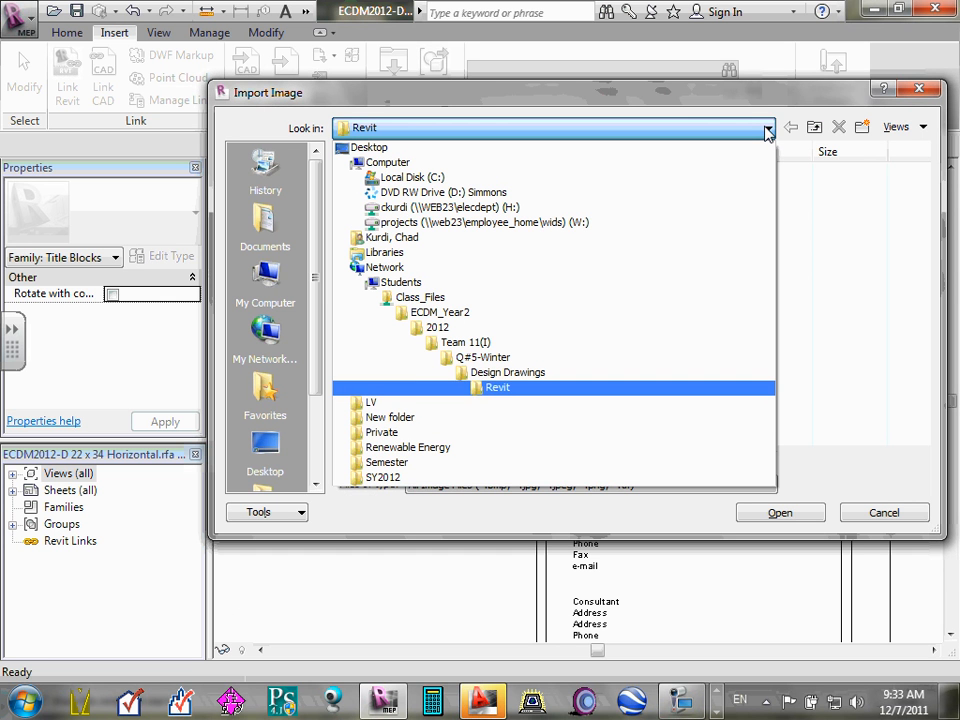
{"action": "left_click", "coordinate": [474, 328]}
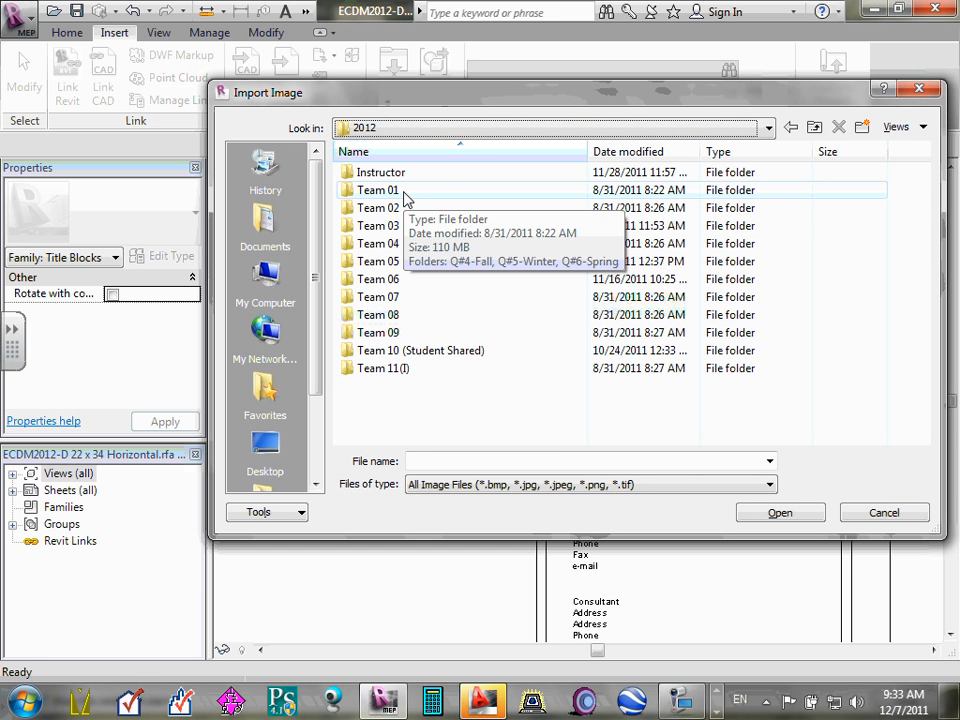
{"action": "left_click", "coordinate": [405, 195]}
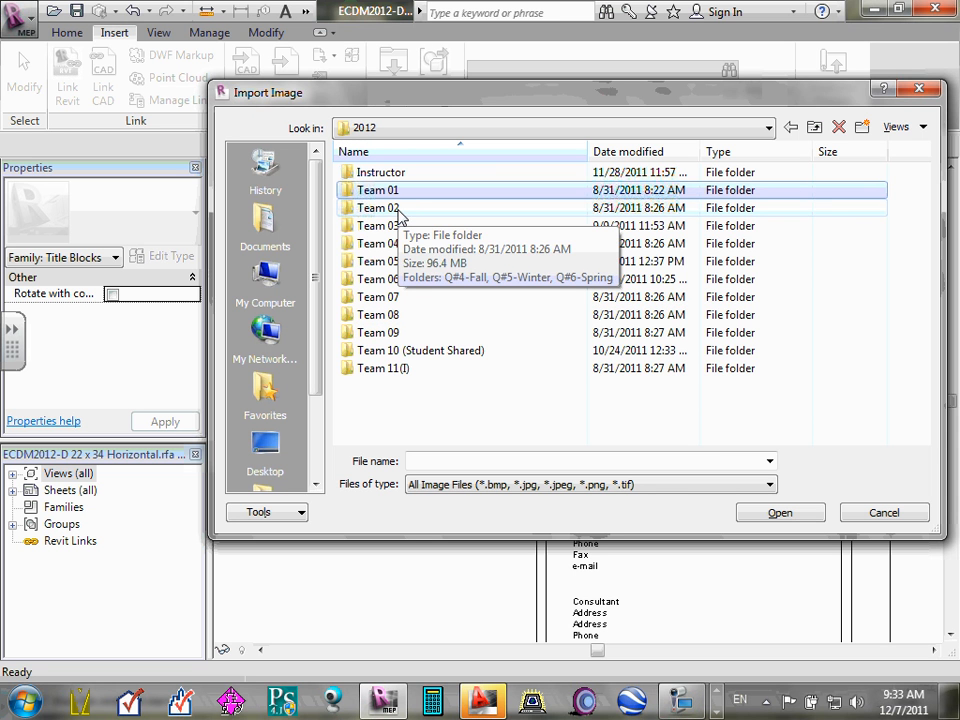
{"action": "double_click", "coordinate": [396, 263]}
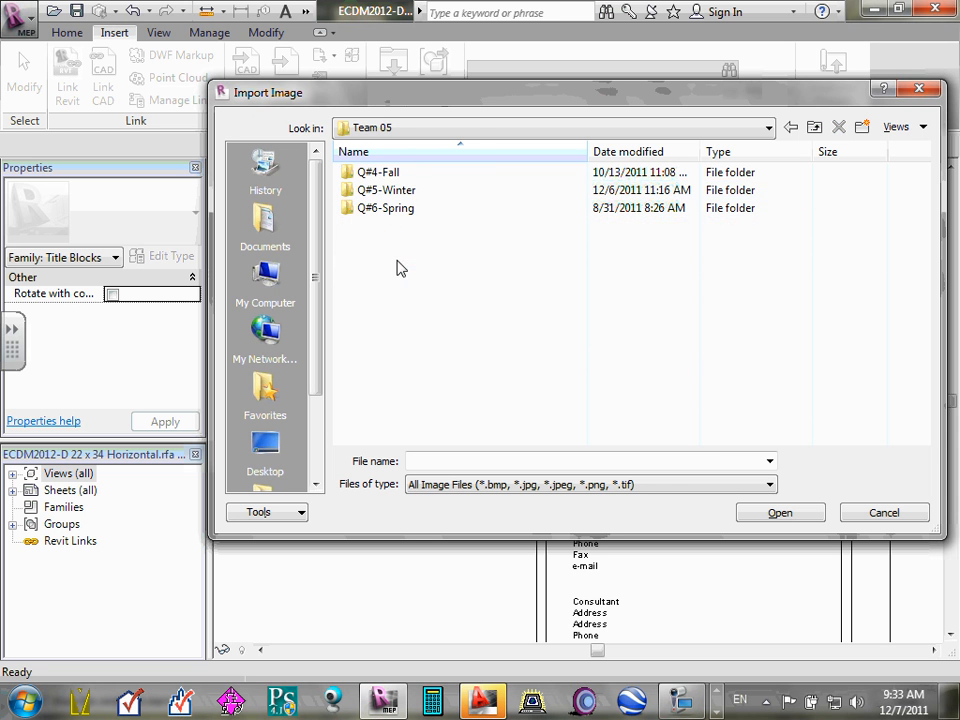
Import Logo 1 copy.jpg from the XRefs folder under Q#4-Fall Design Drawings and place it over the title block's uppermost box
{"action": "double_click", "coordinate": [390, 172]}
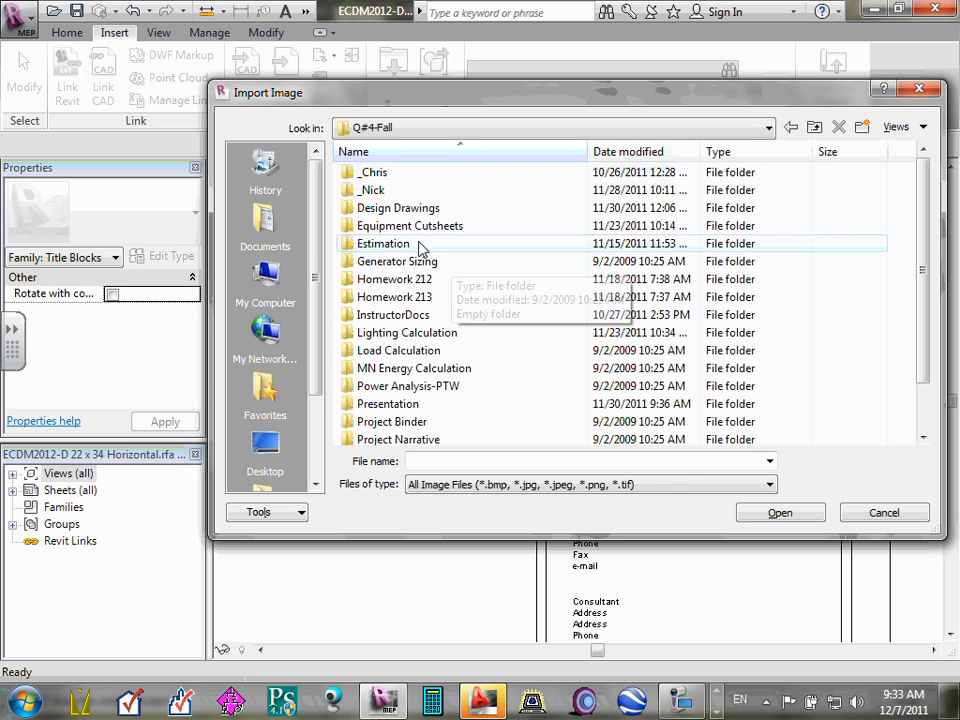
{"action": "left_click", "coordinate": [433, 210]}
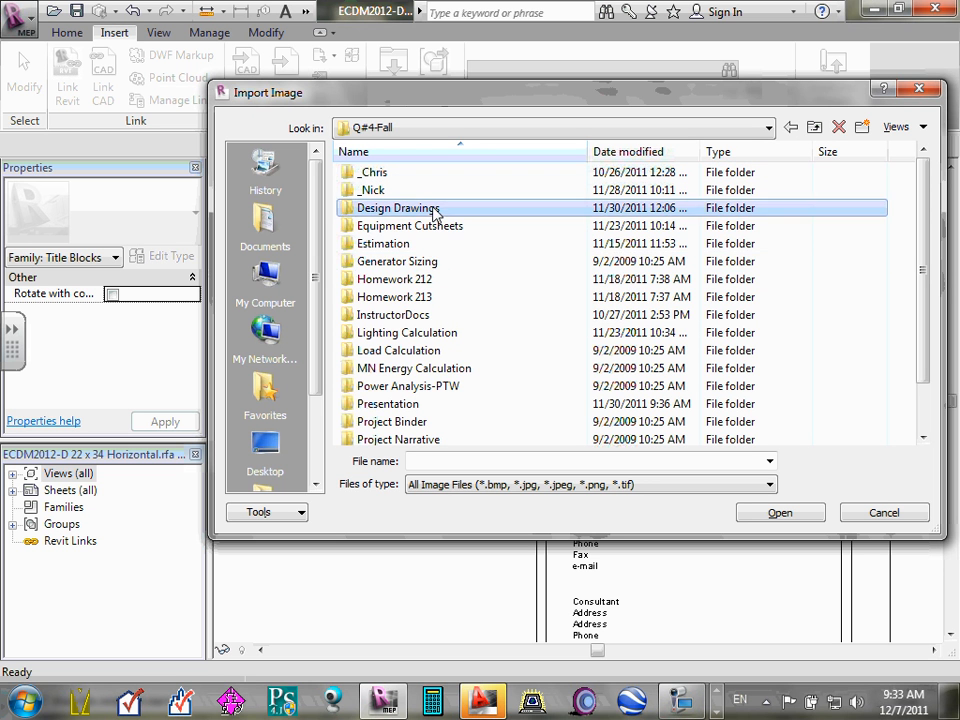
{"action": "double_click", "coordinate": [433, 210]}
{"action": "double_click", "coordinate": [376, 192]}
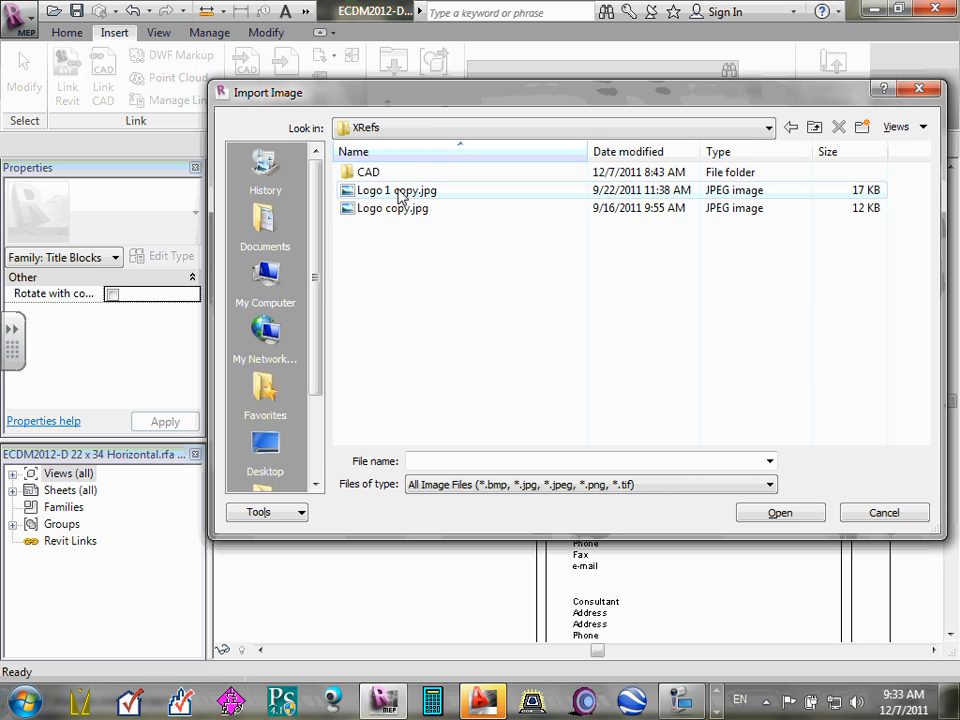
{"action": "left_click", "coordinate": [399, 192]}
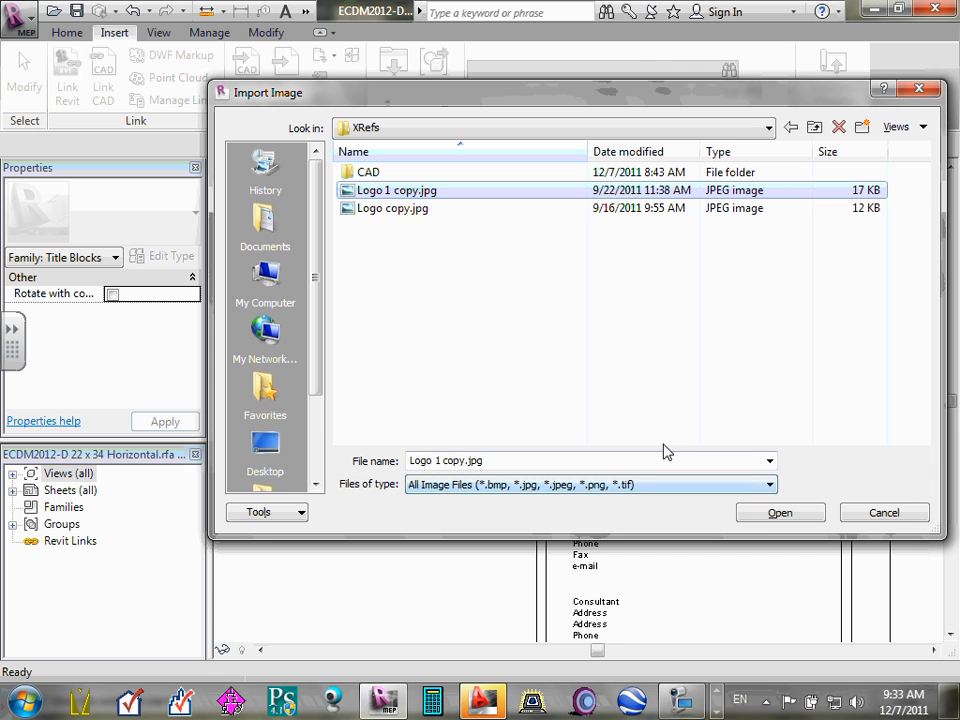
{"action": "left_click", "coordinate": [772, 515]}
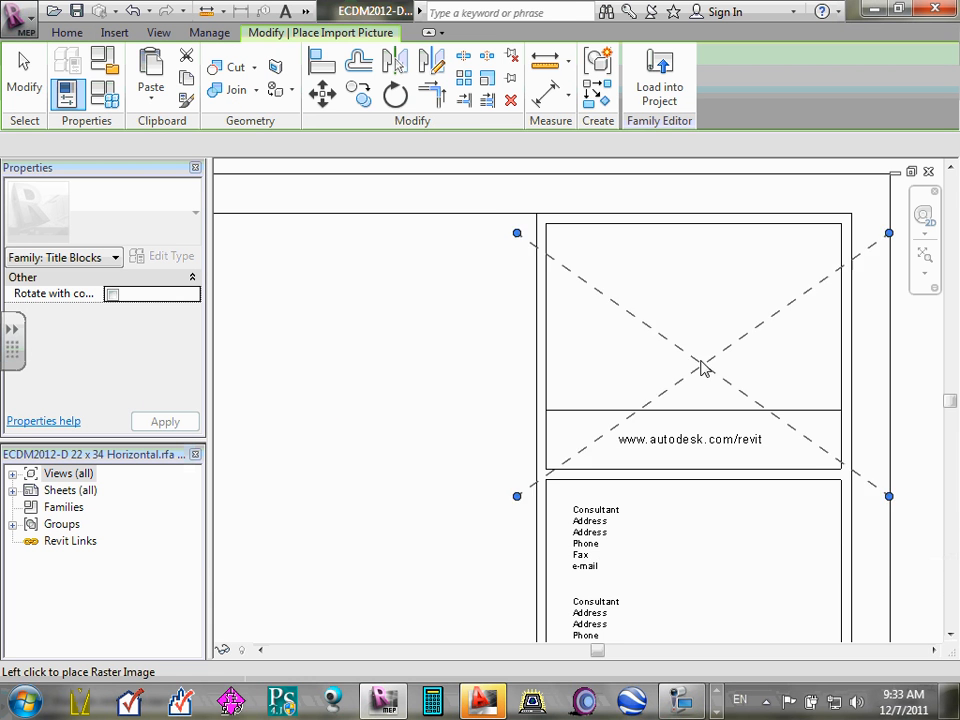
{"action": "left_click", "coordinate": [684, 320]}
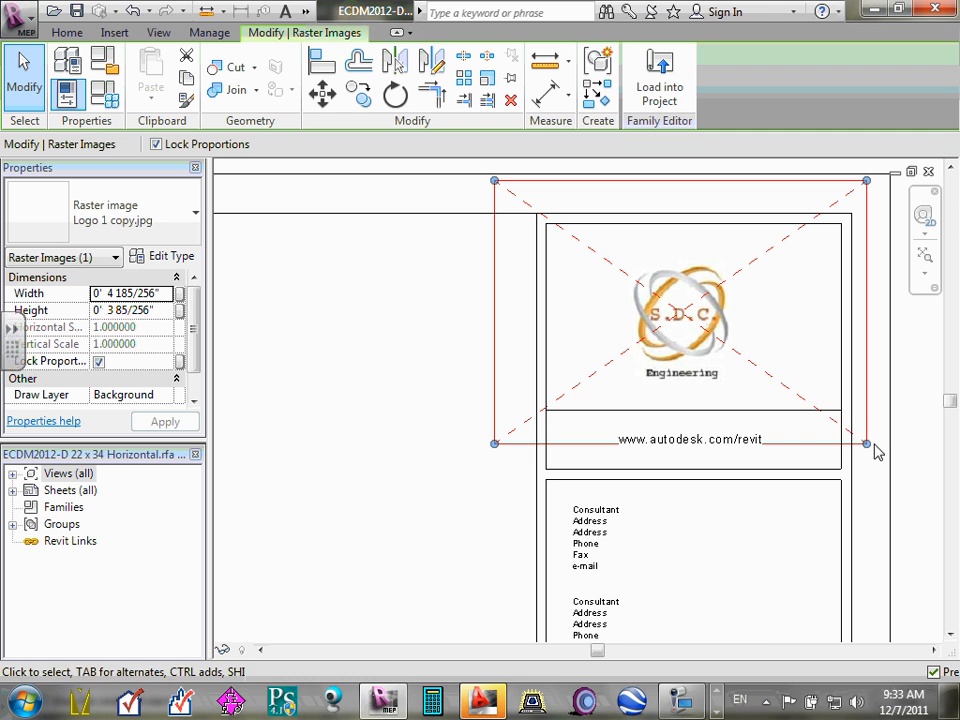
Shrink the logo image proportionally to about 3 29/64" wide by 2 7/16" high and position it within the uppermost box
{"action": "scroll", "coordinate": [670, 378], "scroll_direction": "down", "scroll_amount": 2}
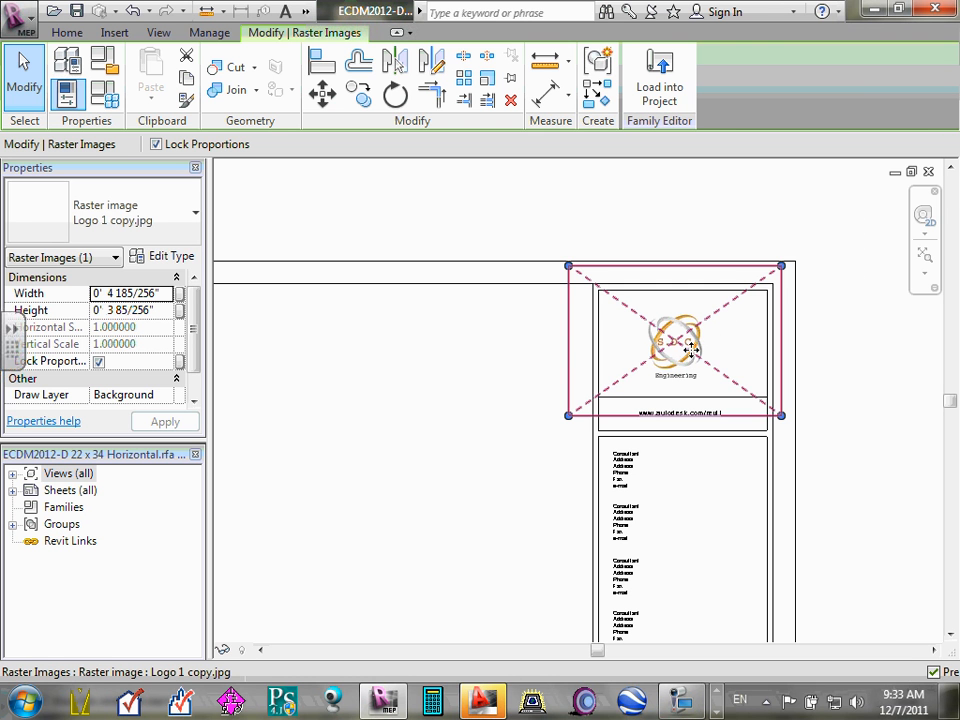
{"action": "left_click_drag", "start_coordinate": [783, 267], "coordinate": [768, 300]}
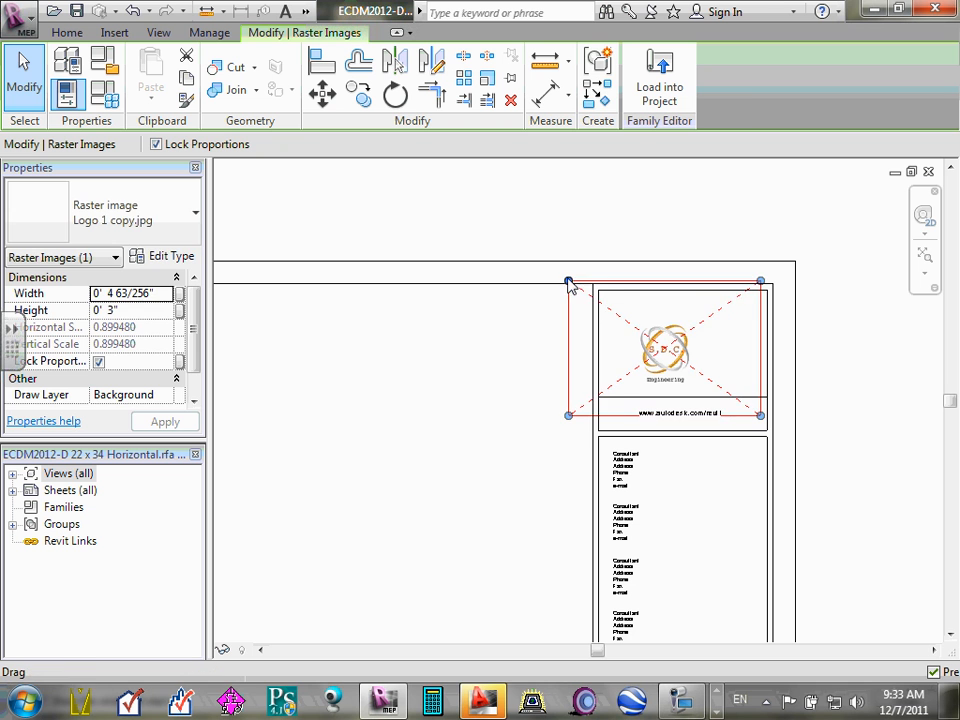
{"action": "left_click_drag", "start_coordinate": [569, 281], "coordinate": [639, 315]}
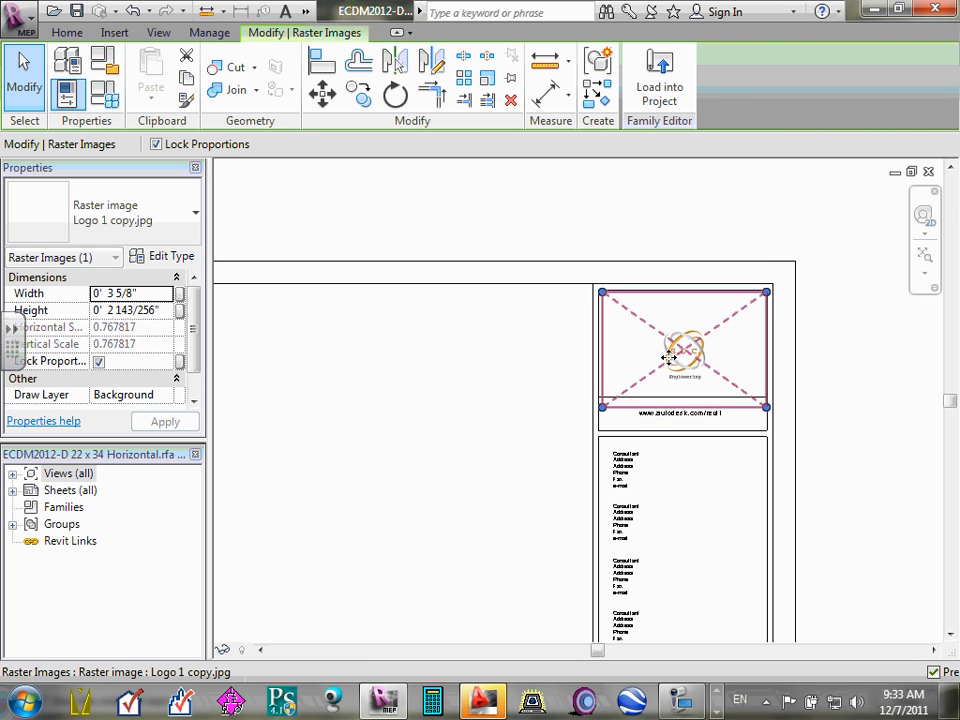
{"action": "left_click_drag", "start_coordinate": [766, 408], "coordinate": [758, 401]}
{"action": "left_click_drag", "start_coordinate": [712, 332], "coordinate": [707, 335]}
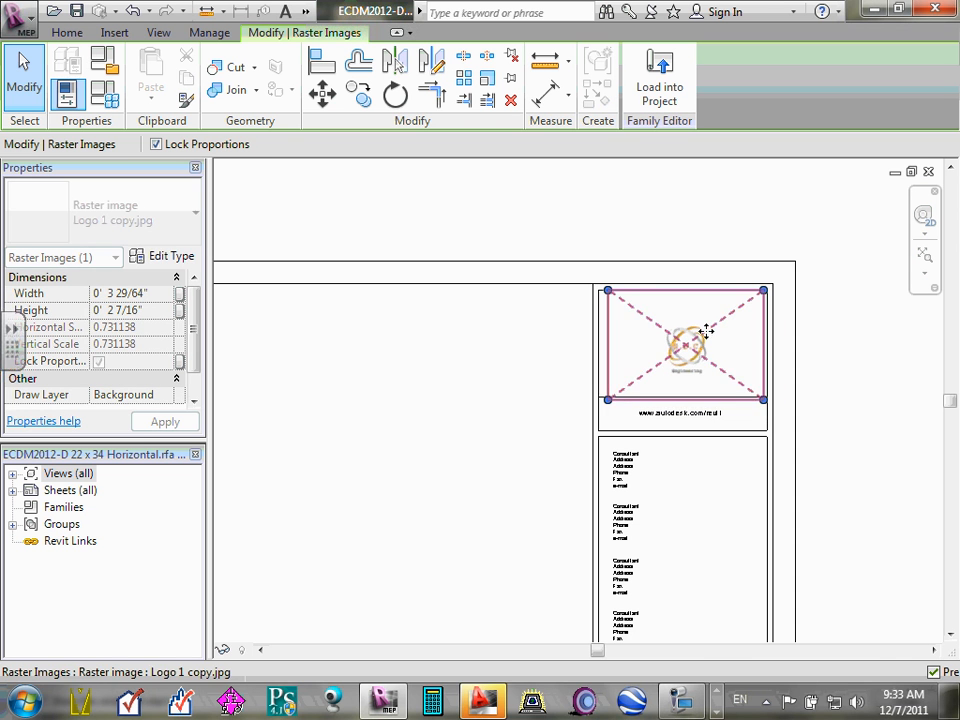
{"action": "left_click", "coordinate": [814, 353]}
Examine the placed logo and its fit in the uppermost box of the title block
{"action": "scroll", "coordinate": [825, 360], "scroll_direction": "up", "scroll_amount": 2}
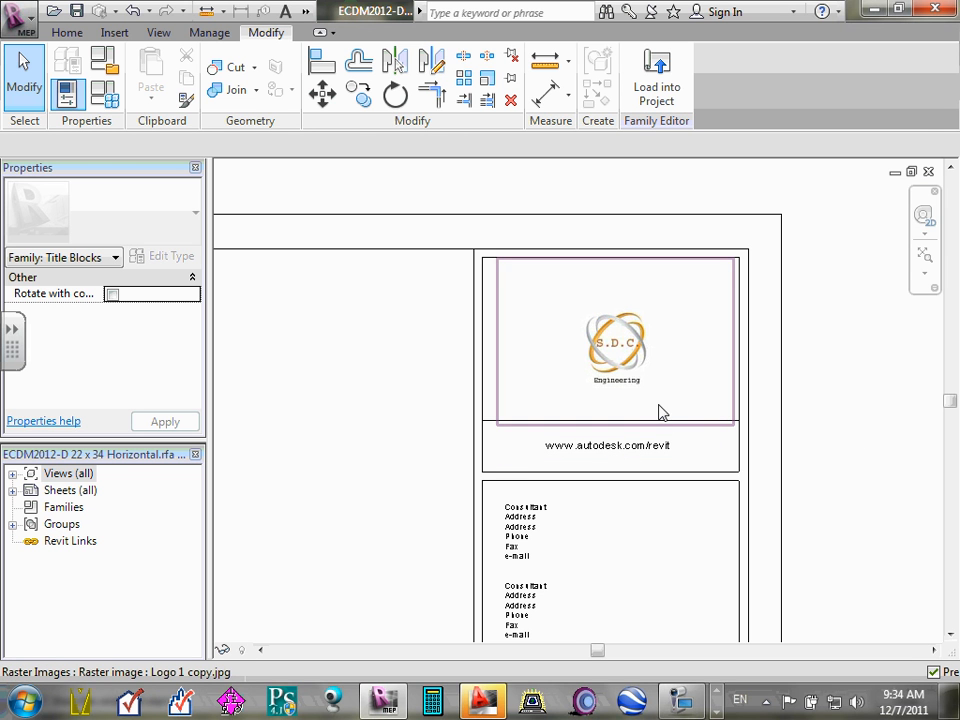
{"action": "scroll", "coordinate": [650, 410], "scroll_direction": "down", "scroll_amount": 2}
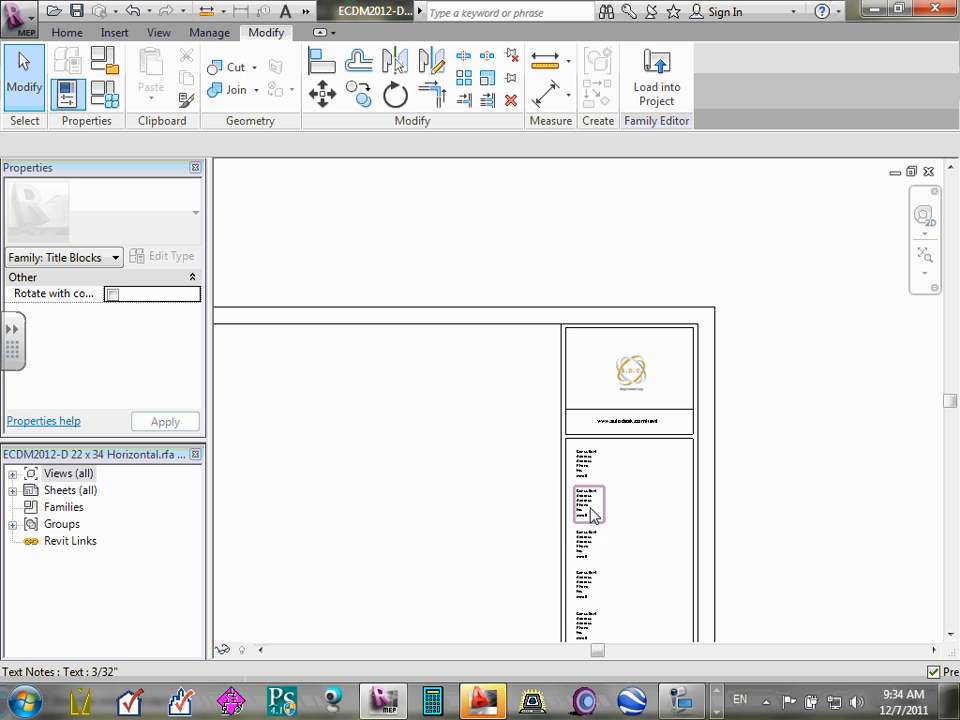
{"action": "scroll", "coordinate": [600, 512], "scroll_direction": "up", "scroll_amount": 3}
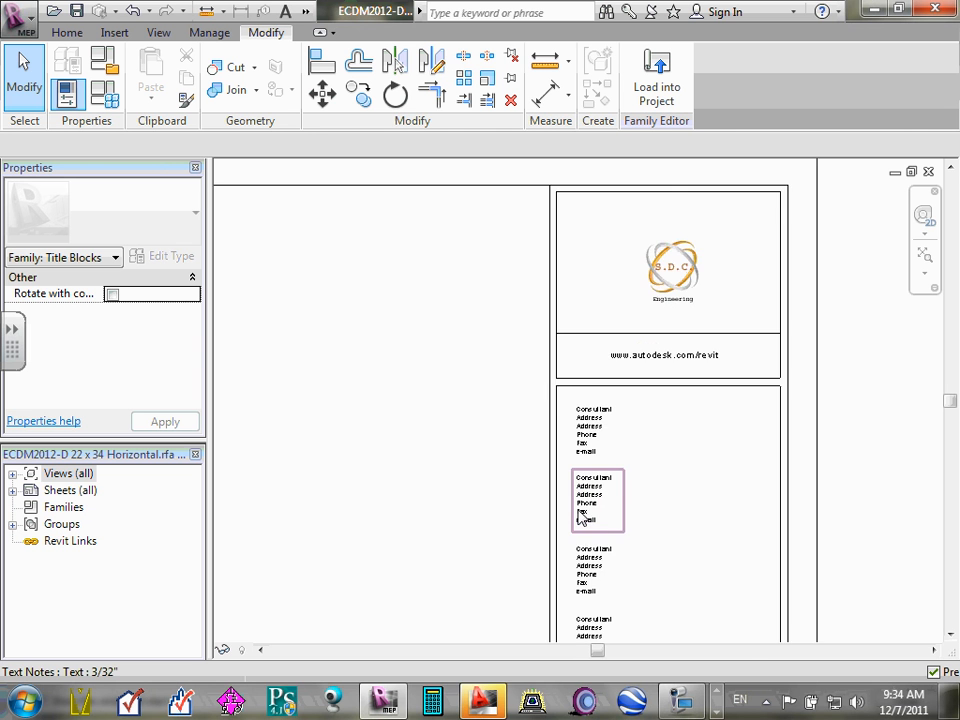
{"action": "scroll", "coordinate": [620, 475], "scroll_direction": "up", "scroll_amount": 2}
{"action": "scroll", "coordinate": [671, 482], "scroll_direction": "down", "scroll_amount": 5}
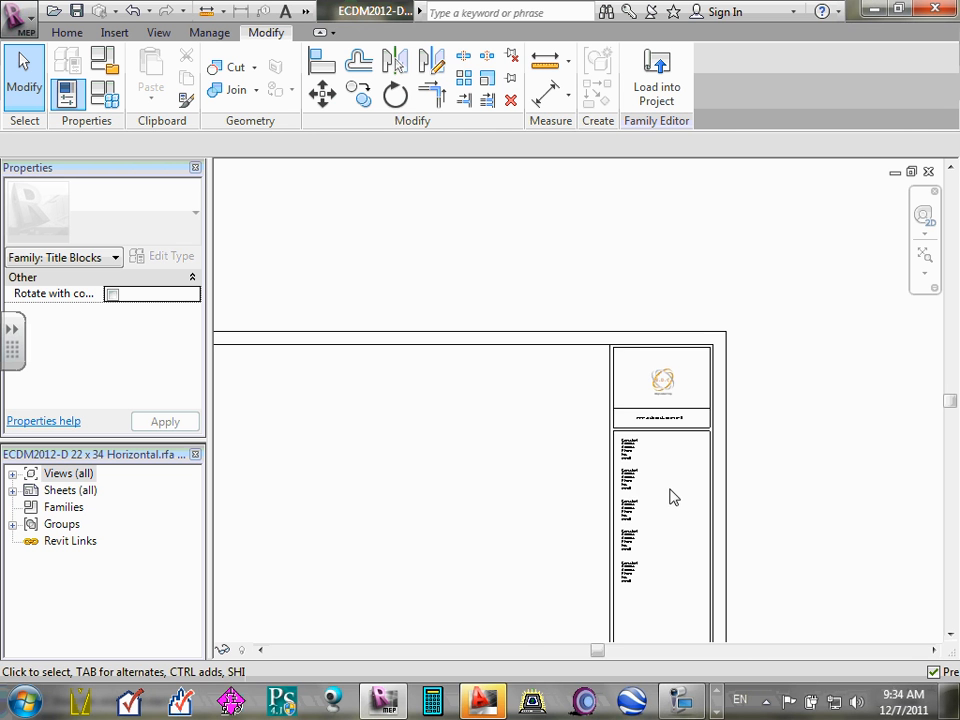
{"action": "mouse_move", "coordinate": [671, 497]}
{"action": "middle_mouse_down"}
{"action": "mouse_move", "coordinate": [693, 363]}
{"action": "mouse_move", "coordinate": [682, 480]}
{"action": "middle_mouse_up"}
{"action": "scroll", "coordinate": [675, 349], "scroll_direction": "up", "scroll_amount": 2}
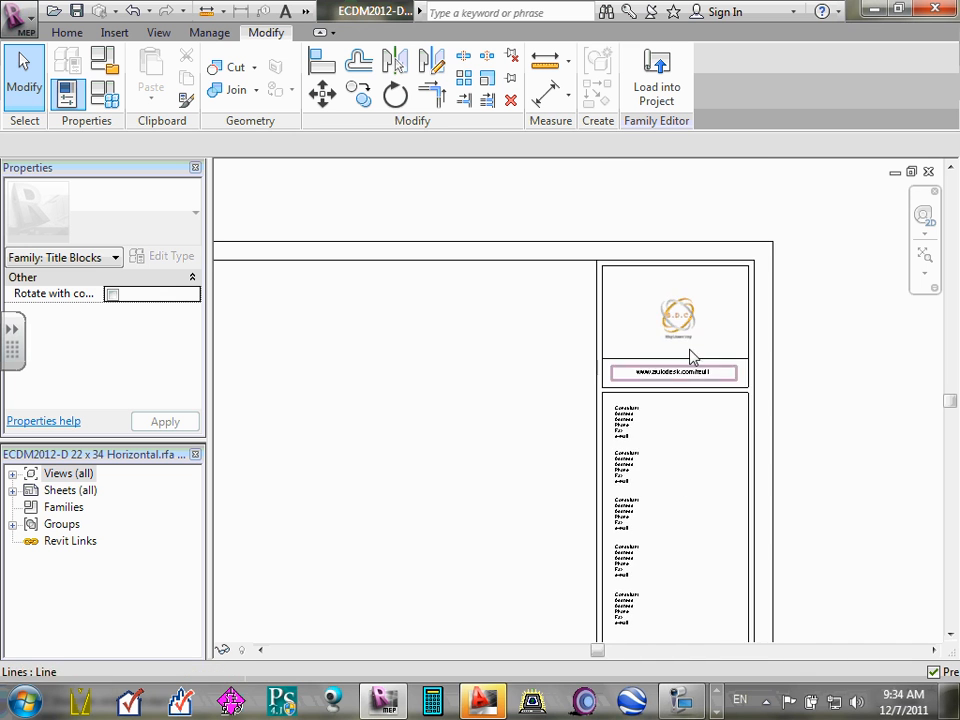
{"action": "scroll", "coordinate": [697, 282], "scroll_direction": "up", "scroll_amount": 2}
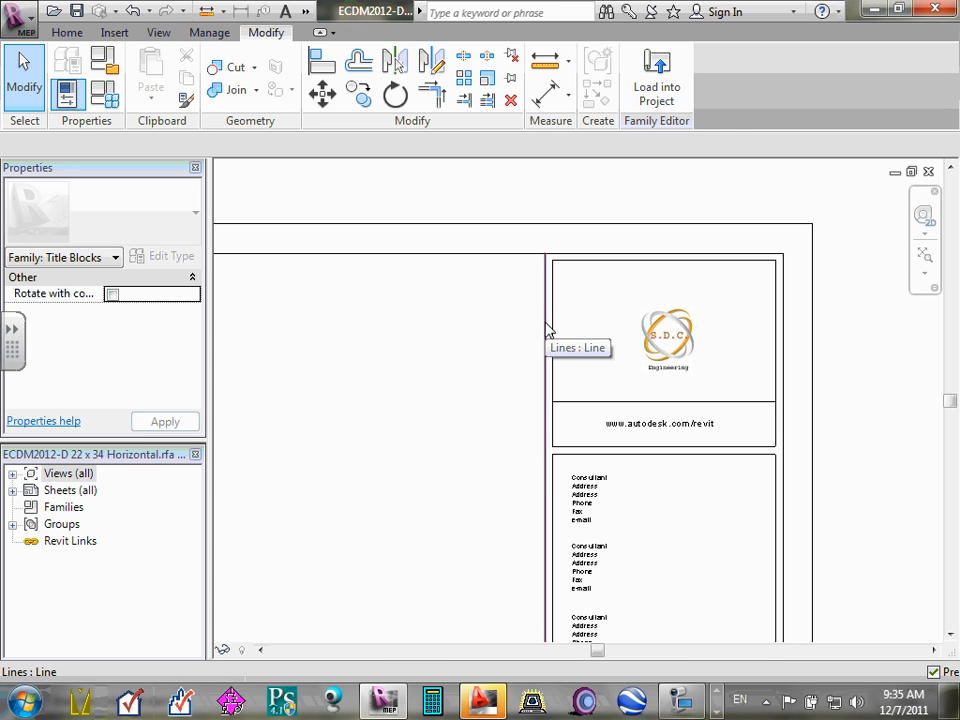
Examine the consultant entries with their address, phone, fax and e-mail lines below the logo box up close
{"action": "scroll", "coordinate": [605, 560], "scroll_direction": "up", "scroll_amount": 2}
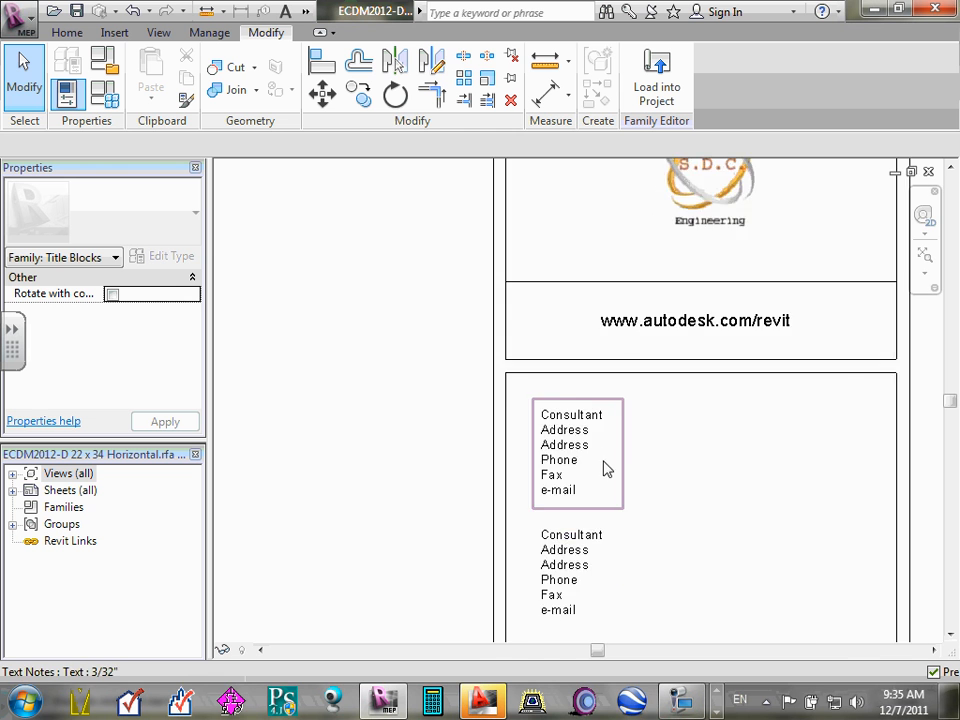
{"action": "scroll", "coordinate": [605, 468], "scroll_direction": "up", "scroll_amount": 2}
{"action": "scroll", "coordinate": [546, 437], "scroll_direction": "down", "scroll_amount": 2}
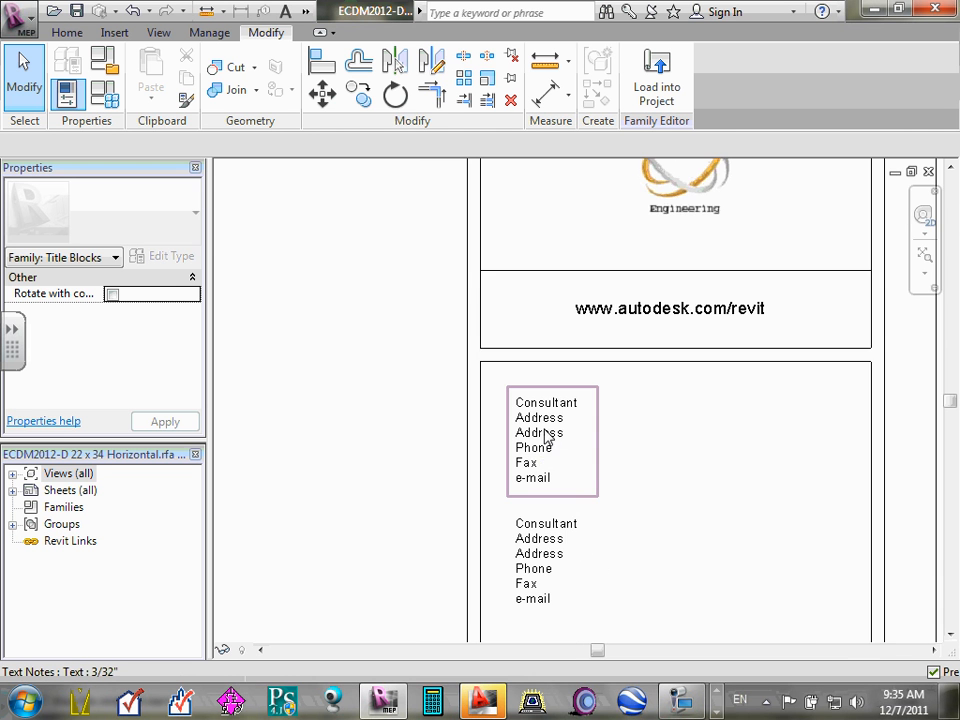
{"action": "scroll", "coordinate": [547, 436], "scroll_direction": "up", "scroll_amount": 3}
{"action": "scroll", "coordinate": [552, 436], "scroll_direction": "down", "scroll_amount": 6}
{"action": "middle_click_drag", "start_coordinate": [594, 498], "coordinate": [606, 363]}
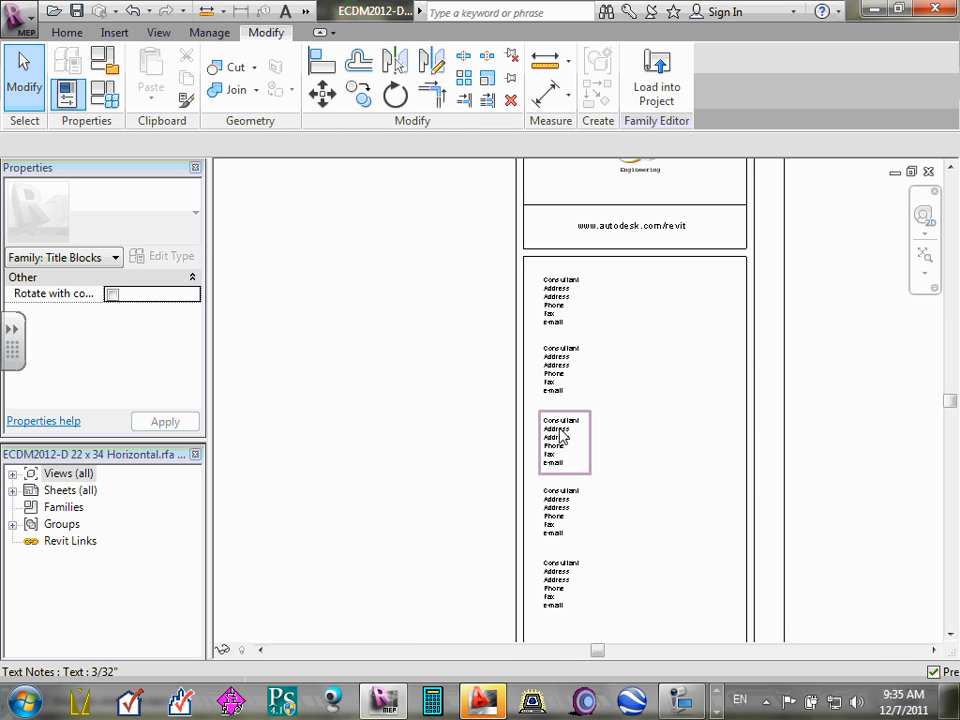
{"action": "scroll", "coordinate": [560, 435], "scroll_direction": "up", "scroll_amount": 3}
{"action": "scroll", "coordinate": [531, 420], "scroll_direction": "down", "scroll_amount": 4}
{"action": "scroll", "coordinate": [553, 424], "scroll_direction": "up", "scroll_amount": 1}
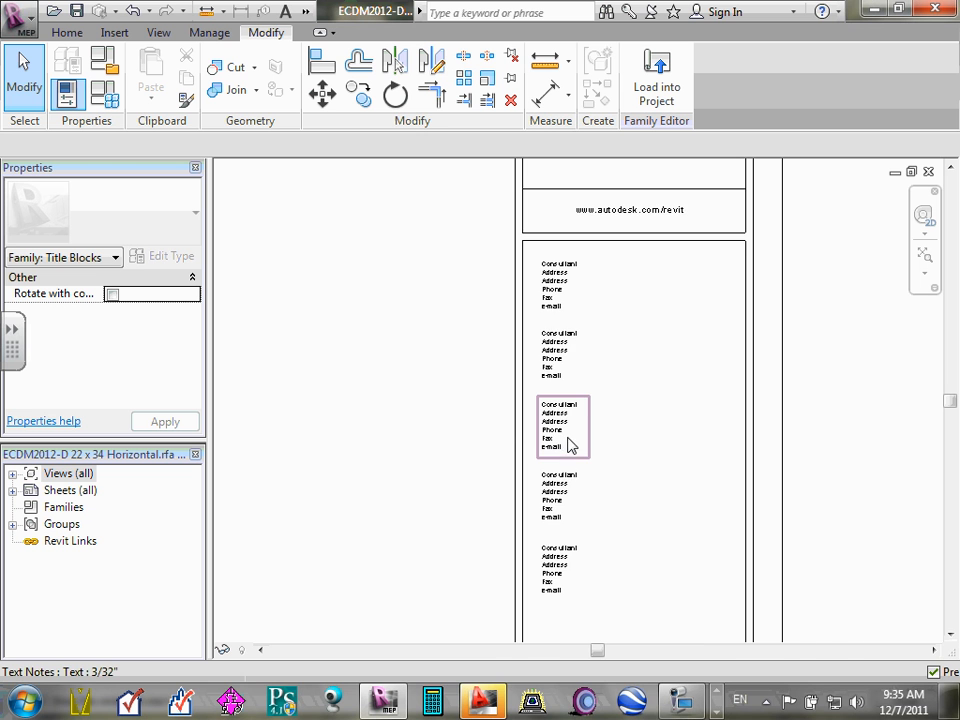
{"action": "scroll", "coordinate": [571, 443], "scroll_direction": "down", "scroll_amount": 1}
{"action": "scroll", "coordinate": [558, 325], "scroll_direction": "up", "scroll_amount": 4}
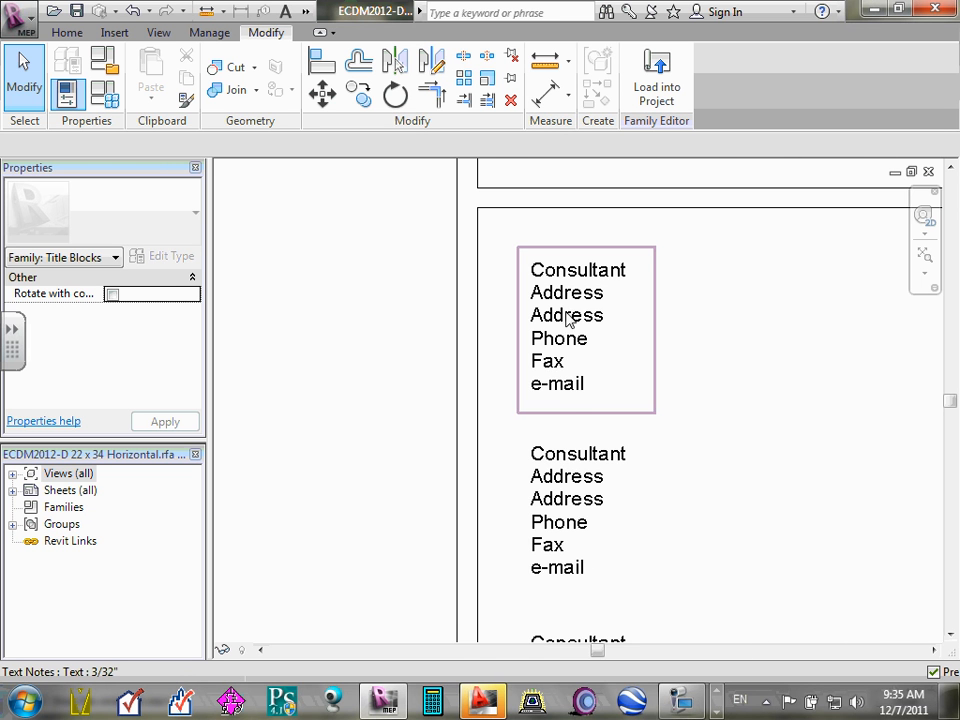
{"action": "scroll", "coordinate": [567, 317], "scroll_direction": "down", "scroll_amount": 5}
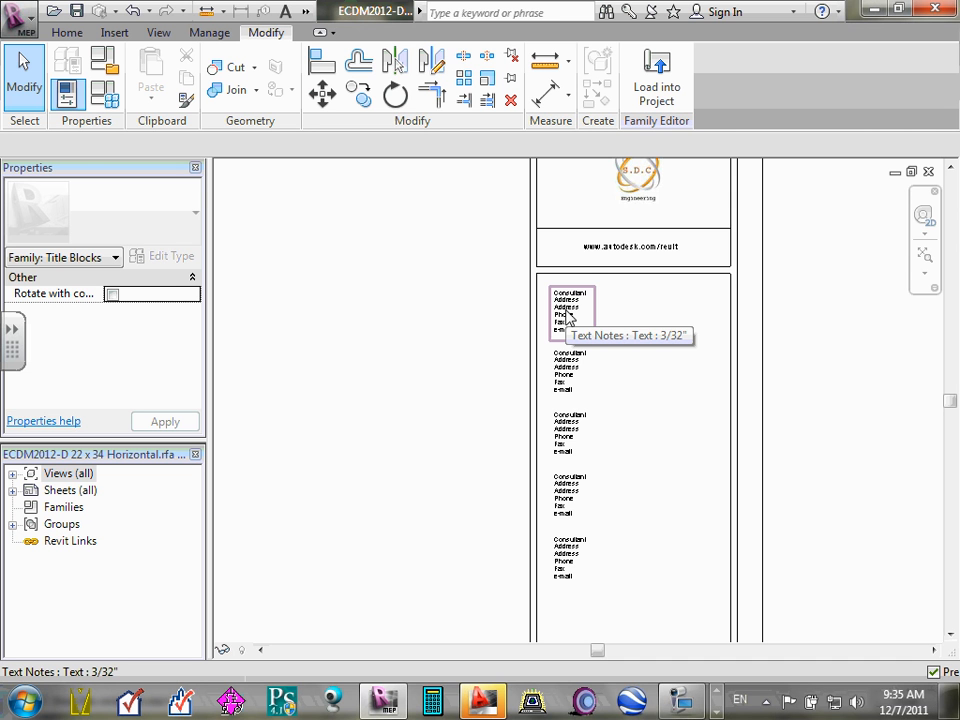
{"action": "scroll", "coordinate": [587, 328], "scroll_direction": "up", "scroll_amount": 2}
{"action": "scroll", "coordinate": [587, 326], "scroll_direction": "down", "scroll_amount": 3}
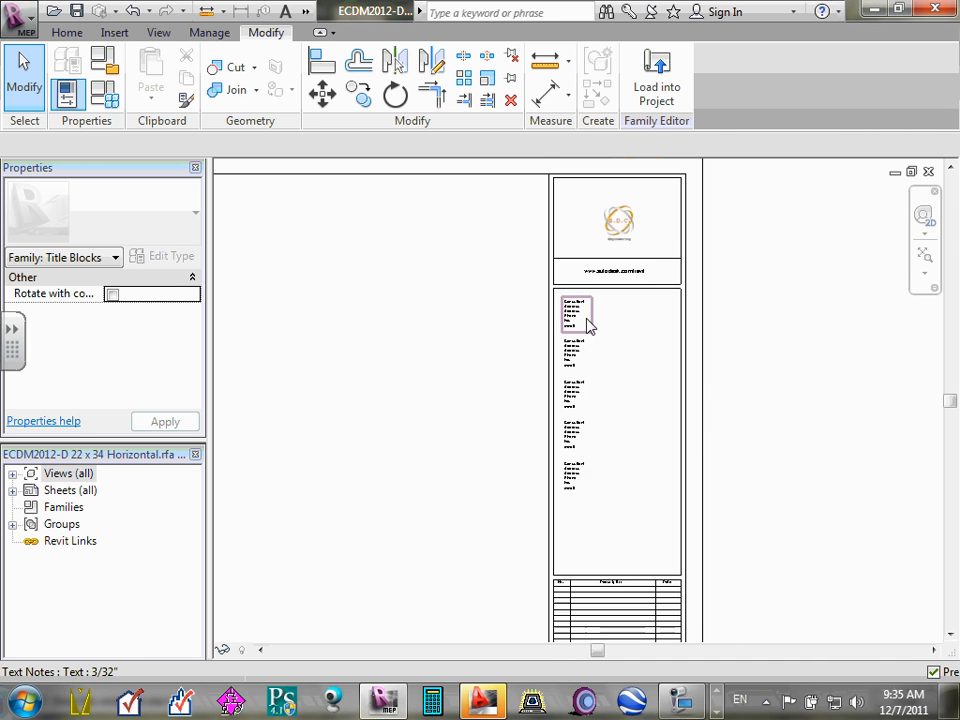
{"action": "scroll", "coordinate": [587, 326], "scroll_direction": "up", "scroll_amount": 3}
{"action": "scroll", "coordinate": [587, 319], "scroll_direction": "down", "scroll_amount": 3}
{"action": "scroll", "coordinate": [628, 306], "scroll_direction": "up", "scroll_amount": 4}
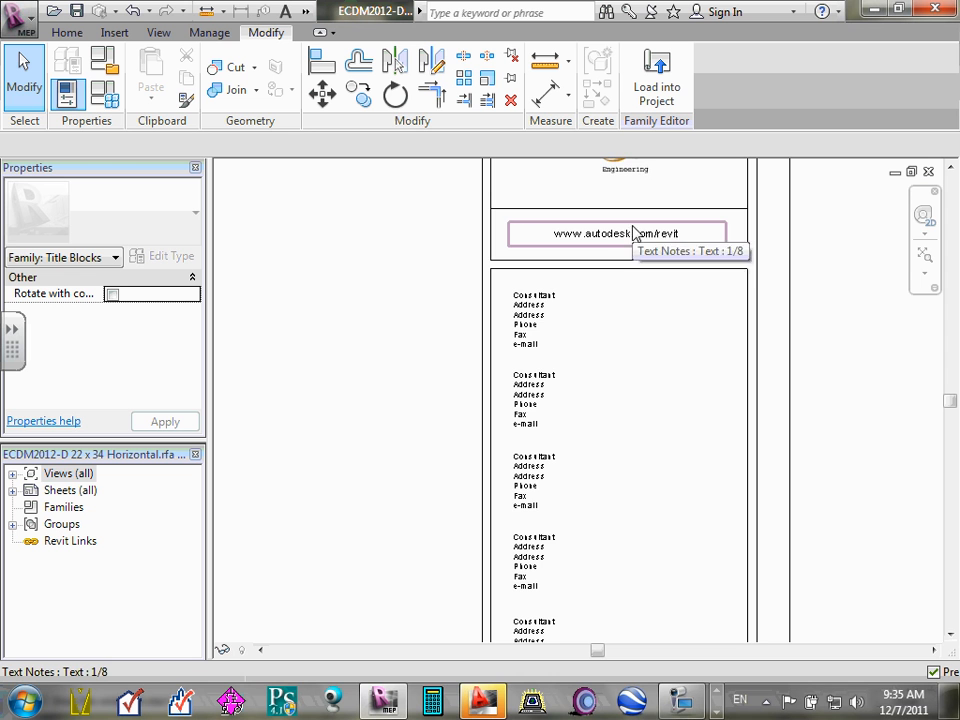
{"action": "middle_click_drag", "start_coordinate": [632, 233], "coordinate": [649, 311]}
{"action": "scroll", "coordinate": [647, 313], "scroll_direction": "up", "scroll_amount": 1}
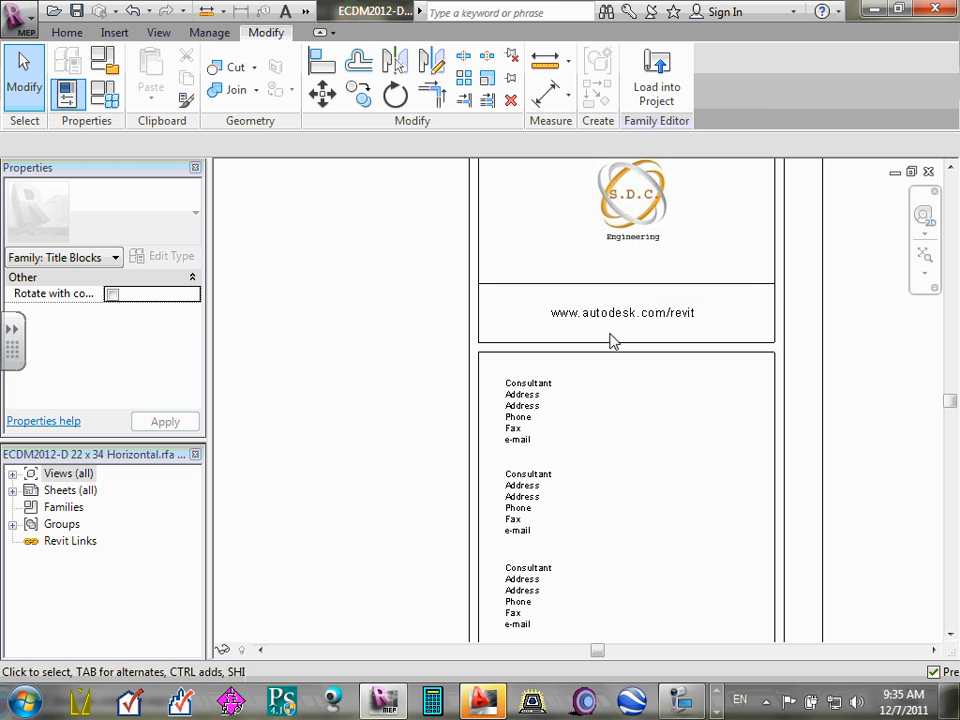
{"action": "double_click", "coordinate": [626, 314]}
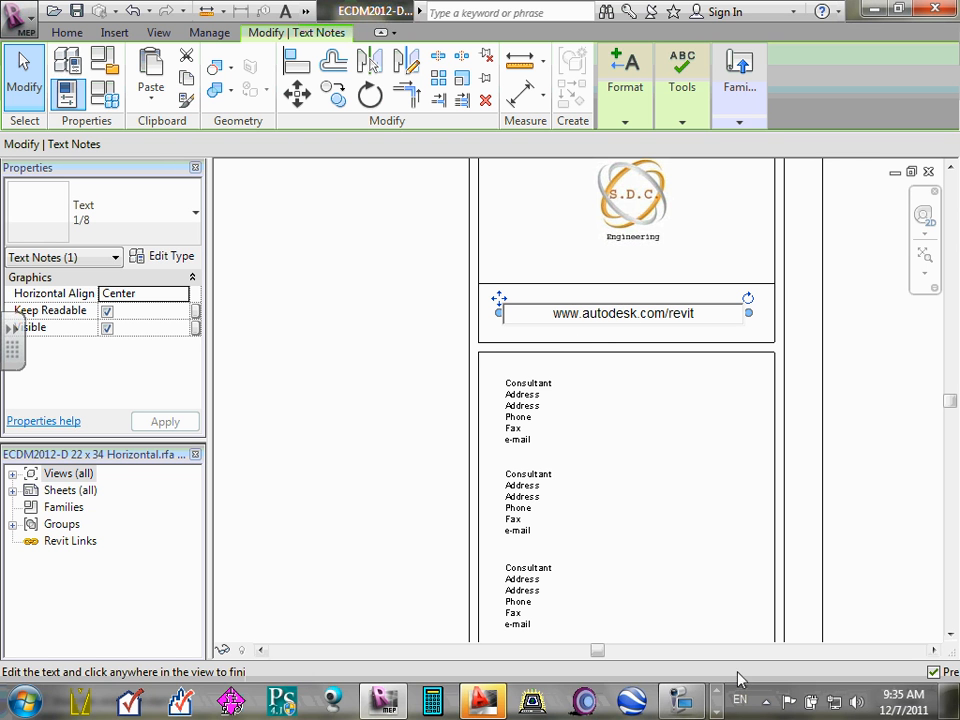
Switch to Internet Explorer and open the YouTube channel page saved as the CSK favorite
{"action": "left_click", "coordinate": [715, 713]}
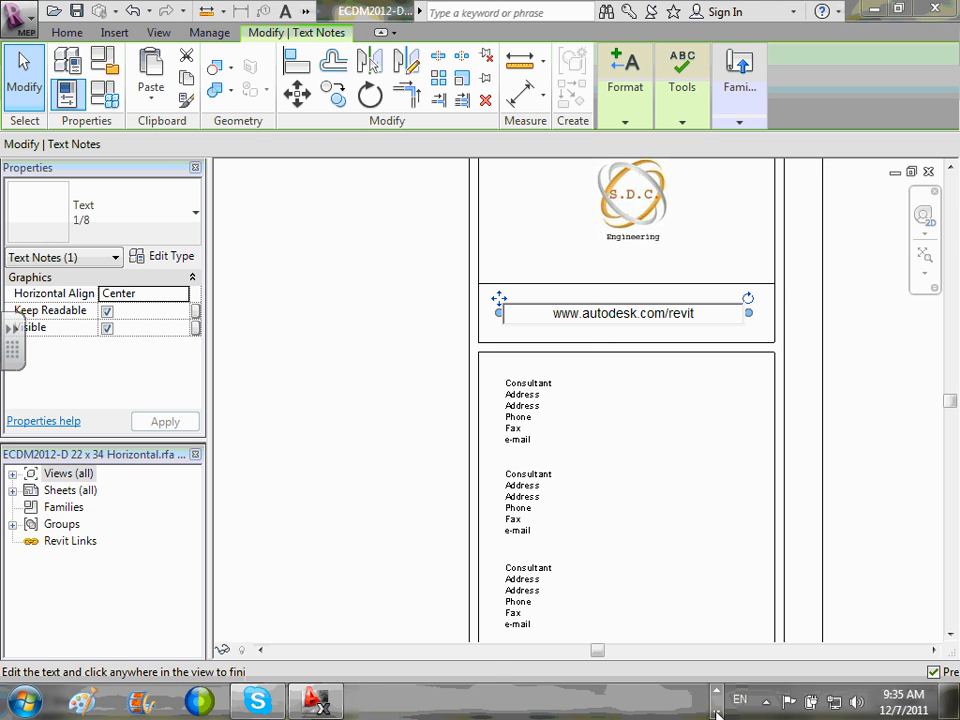
{"action": "left_click", "coordinate": [717, 693]}
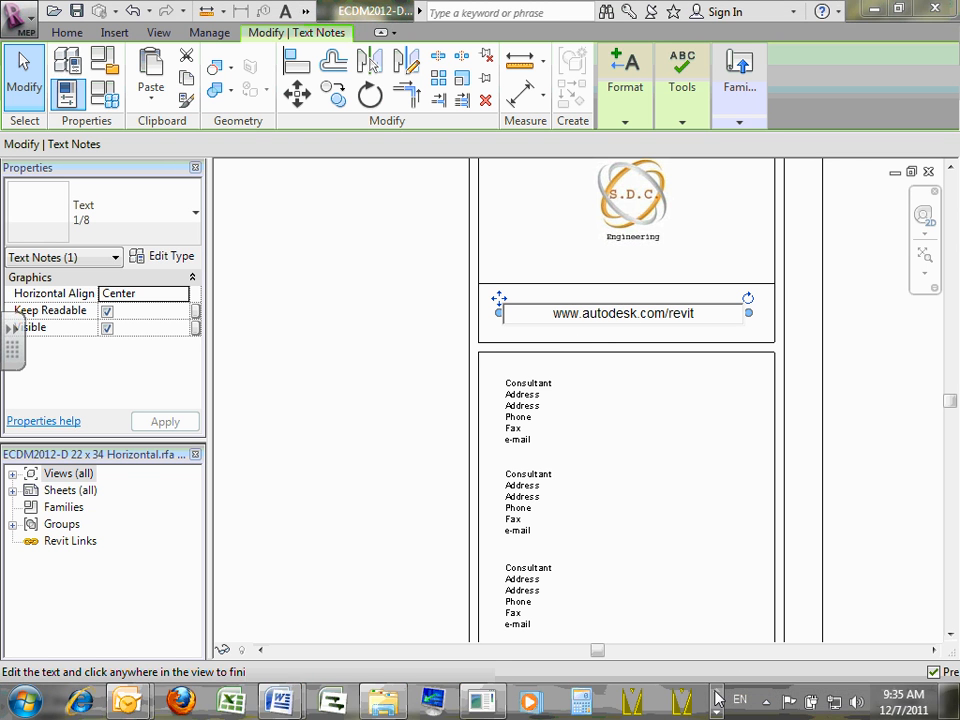
{"action": "left_click", "coordinate": [80, 699]}
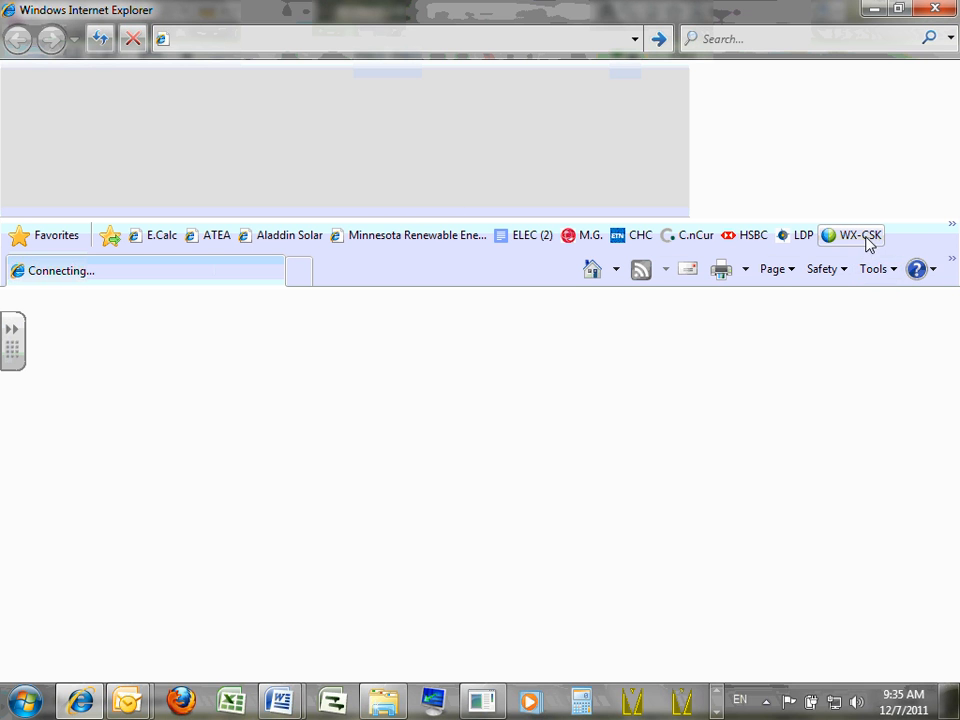
{"action": "left_click", "coordinate": [952, 226]}
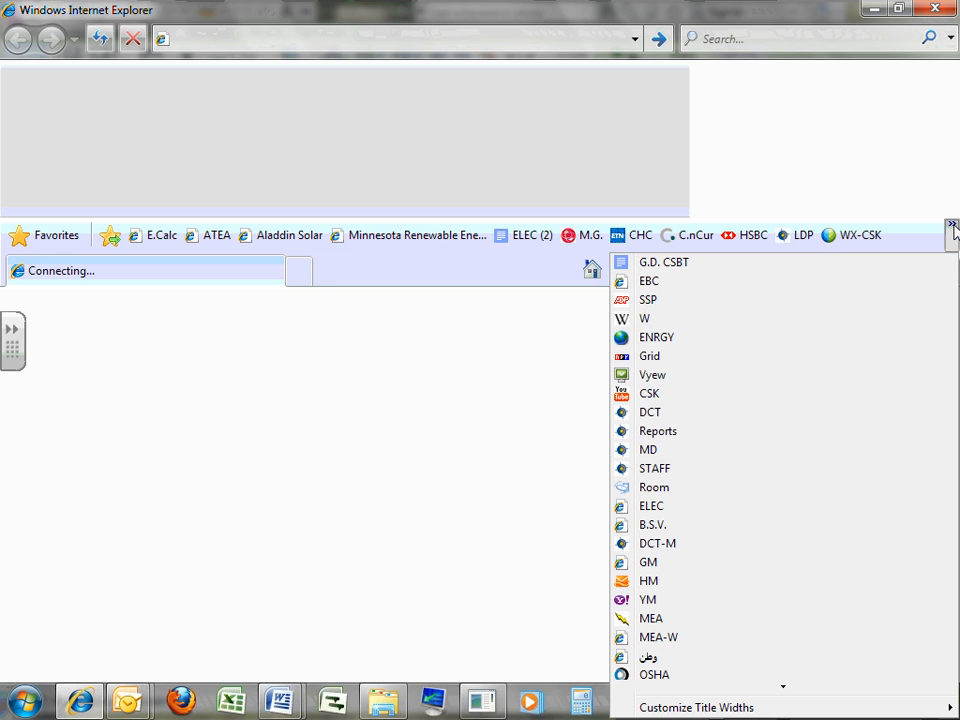
{"action": "left_click", "coordinate": [648, 396]}
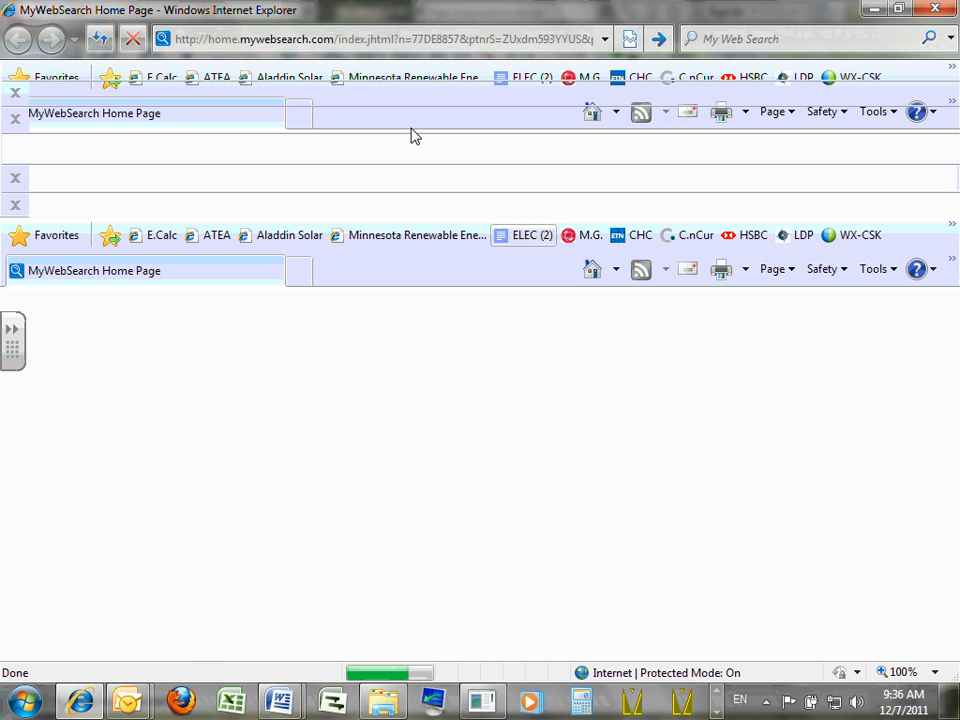
{"action": "left_click", "coordinate": [418, 163]}
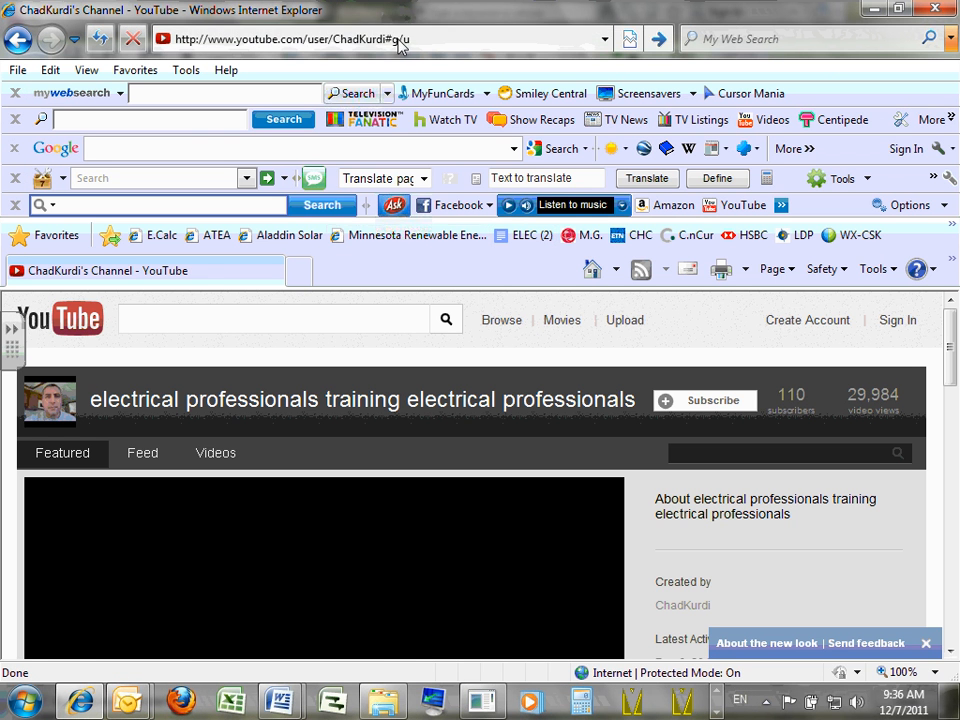
Copy the YouTube channel page's web address and return to the title block family in Revit
{"action": "left_click", "coordinate": [405, 38]}
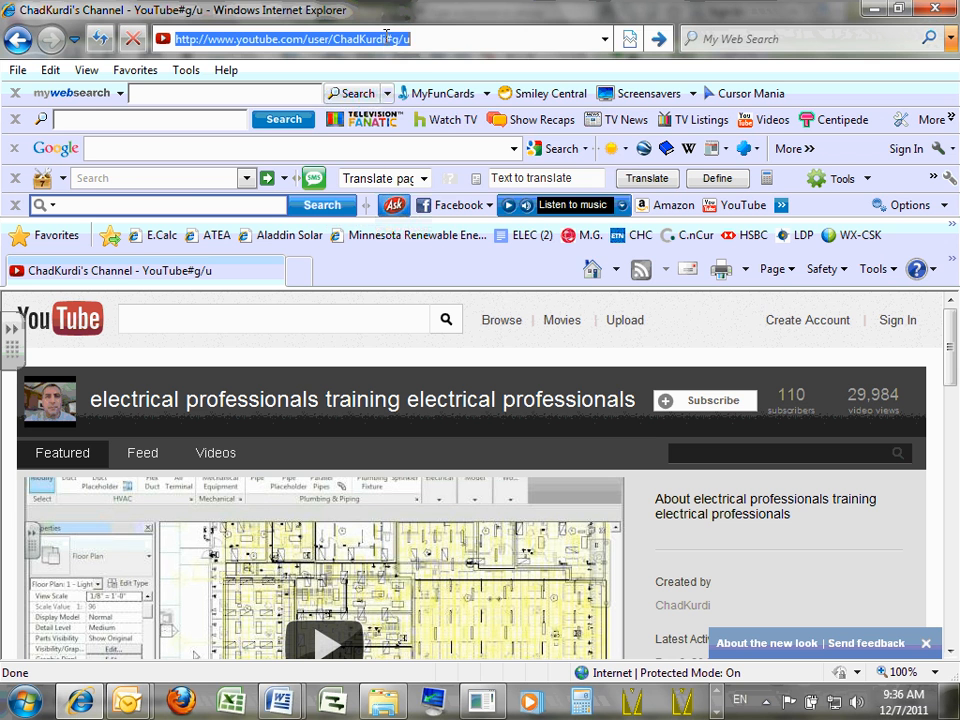
{"action": "right_click", "coordinate": [386, 35]}
{"action": "left_click", "coordinate": [405, 95]}
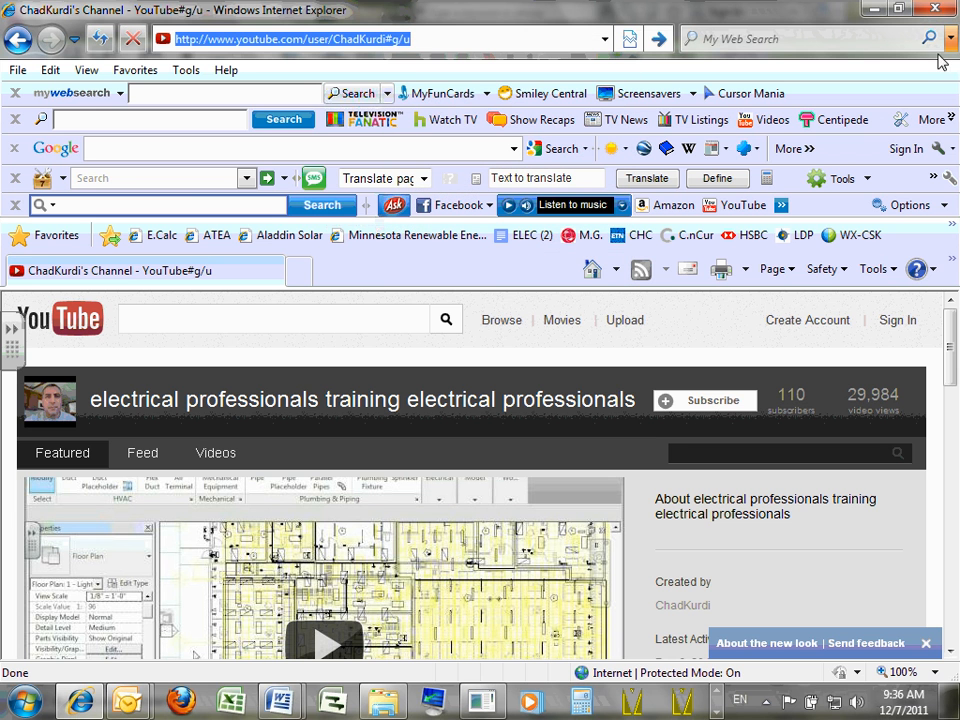
{"action": "left_click", "coordinate": [873, 9]}
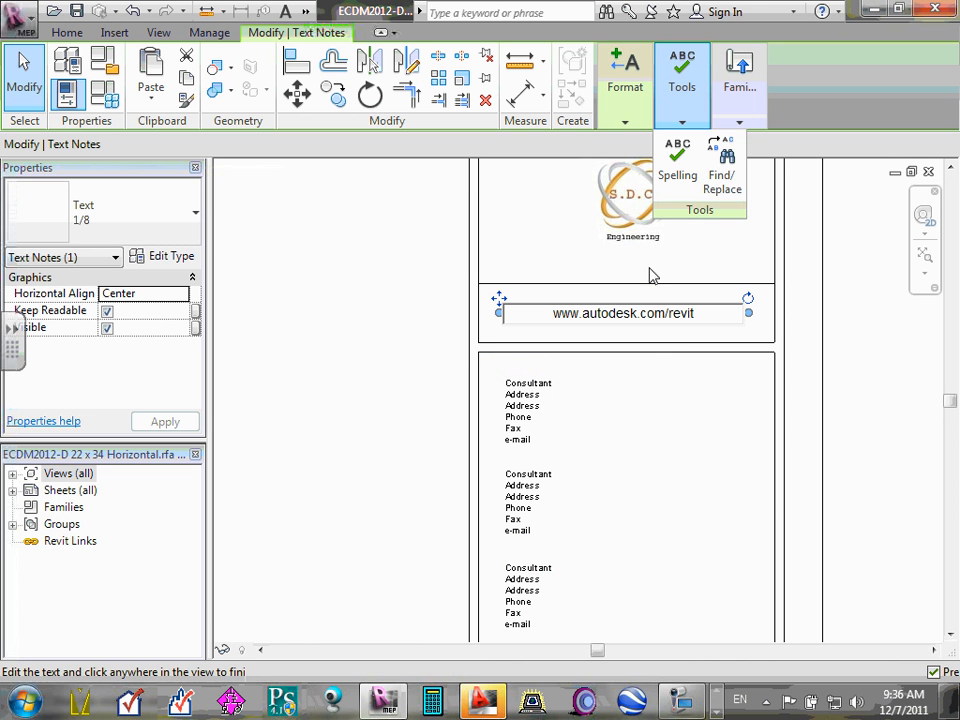
Replace the web address text below the logo with the copied channel address and widen its text box to fit one line
{"action": "left_click_drag", "start_coordinate": [698, 315], "coordinate": [479, 298]}
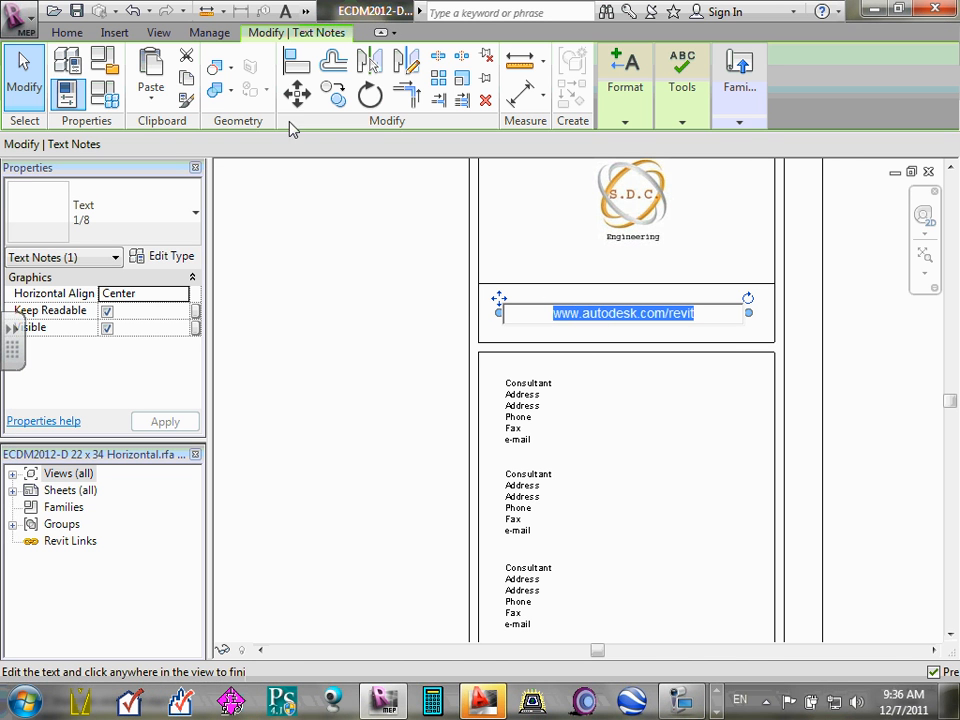
{"action": "left_click", "coordinate": [150, 75]}
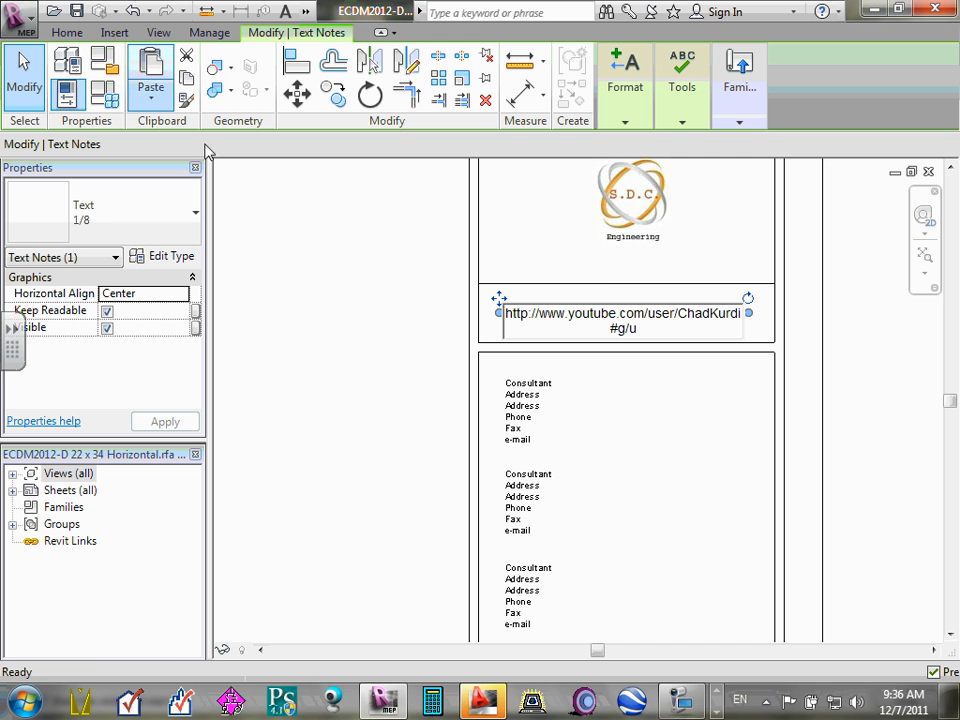
{"action": "left_click", "coordinate": [558, 315]}
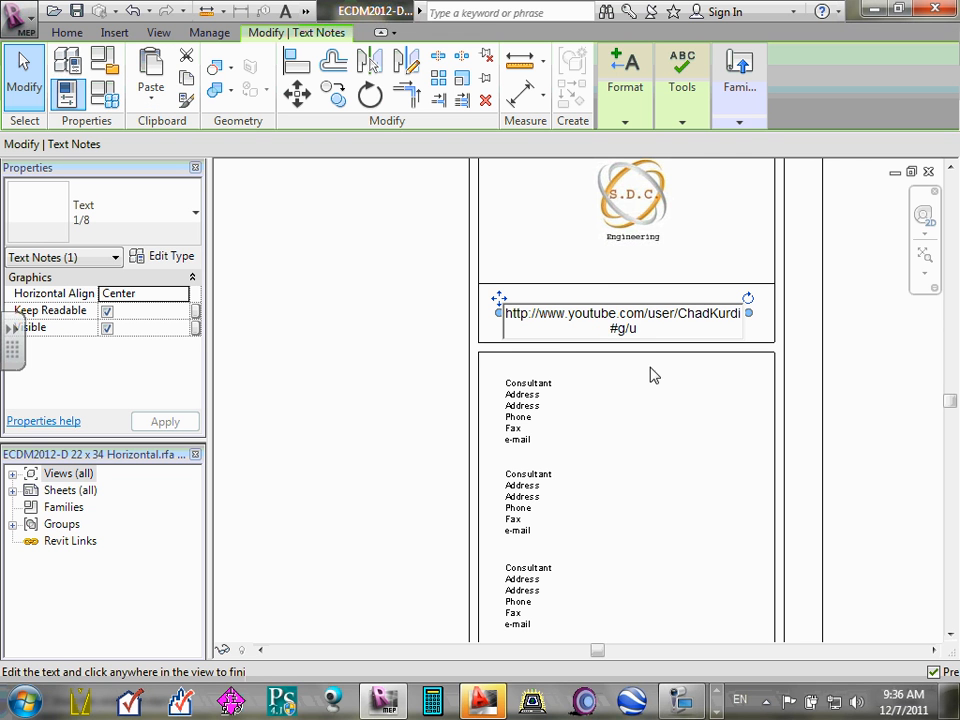
{"action": "left_click", "coordinate": [703, 388]}
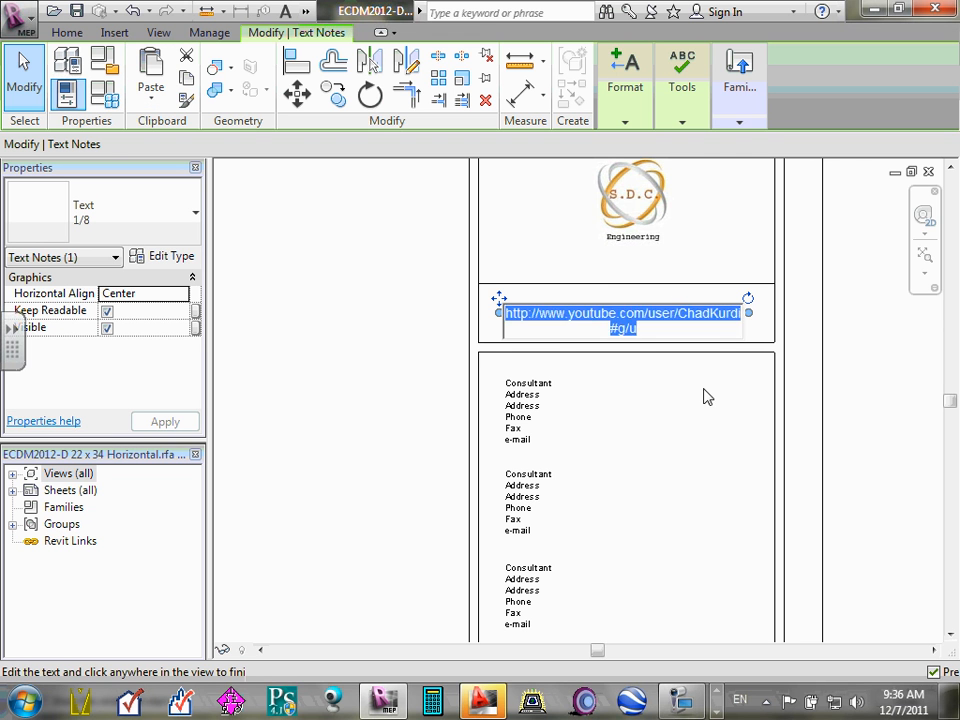
{"action": "left_click_drag", "start_coordinate": [749, 319], "coordinate": [771, 322]}
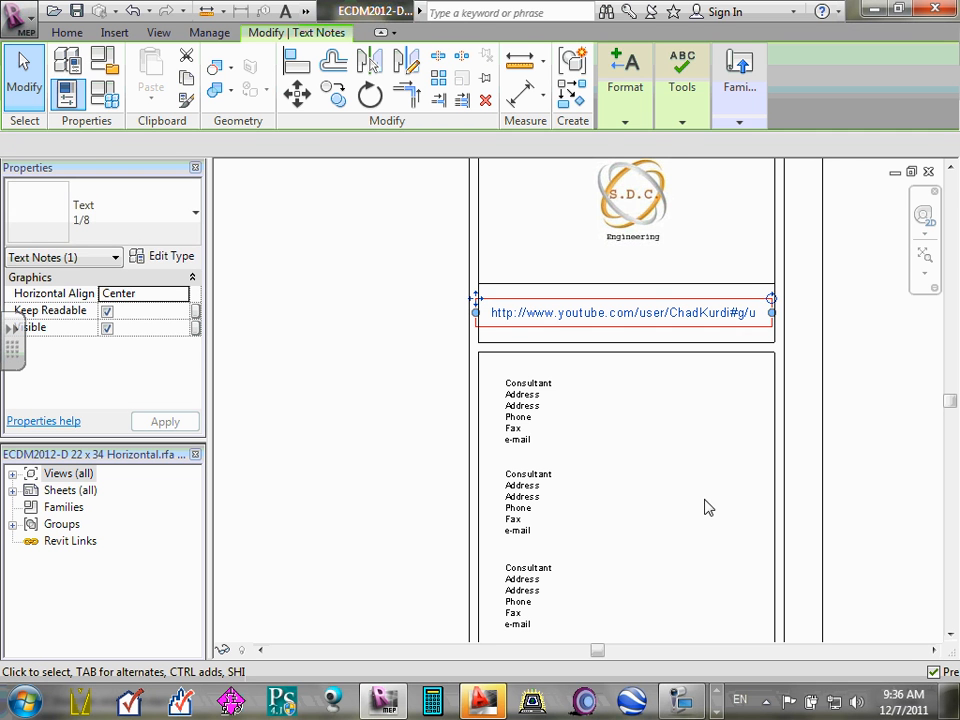
{"action": "left_click", "coordinate": [307, 296]}
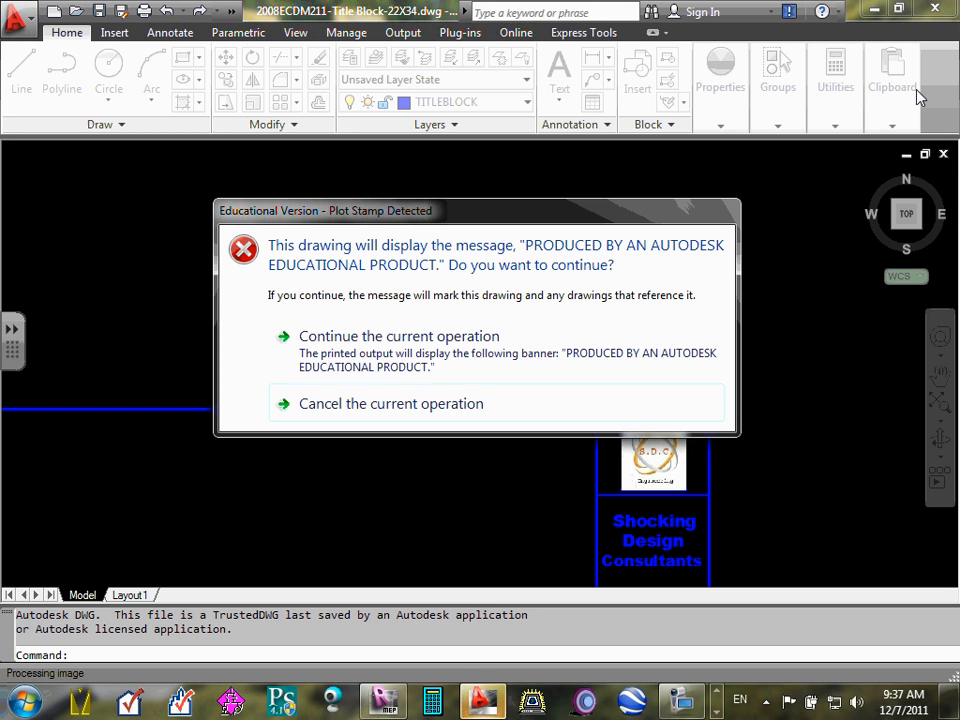
In AutoCAD, continue opening 2008ECDM211-Title Block-22X34.dwg despite the educational plot stamp, and dismiss the Customer Involvement Program and borrowed license notices
{"action": "left_click", "coordinate": [400, 345]}
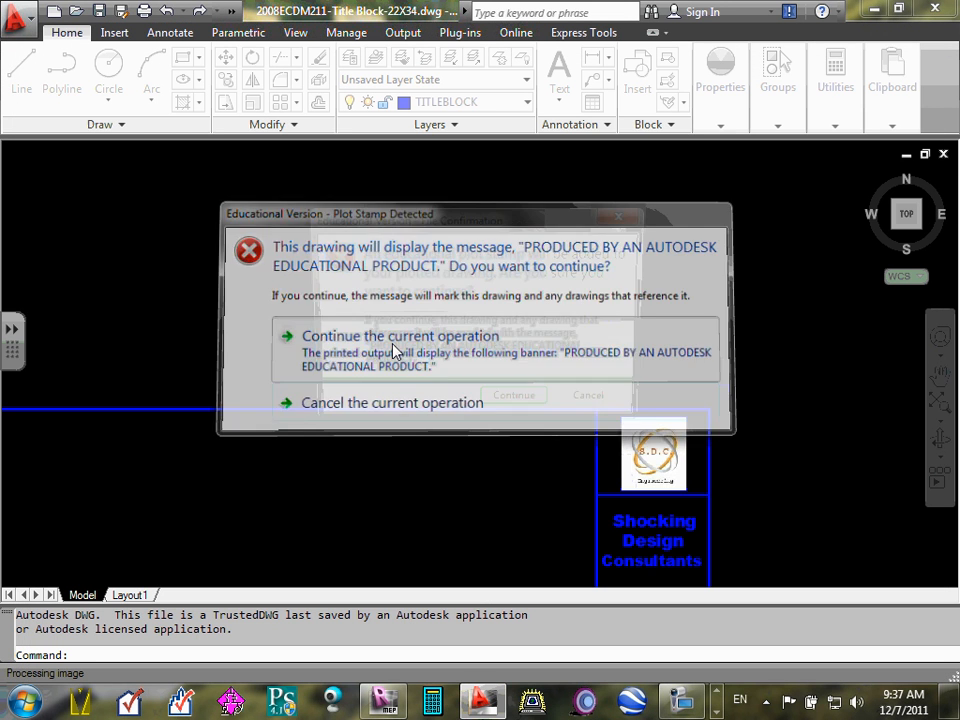
{"action": "left_click", "coordinate": [512, 405]}
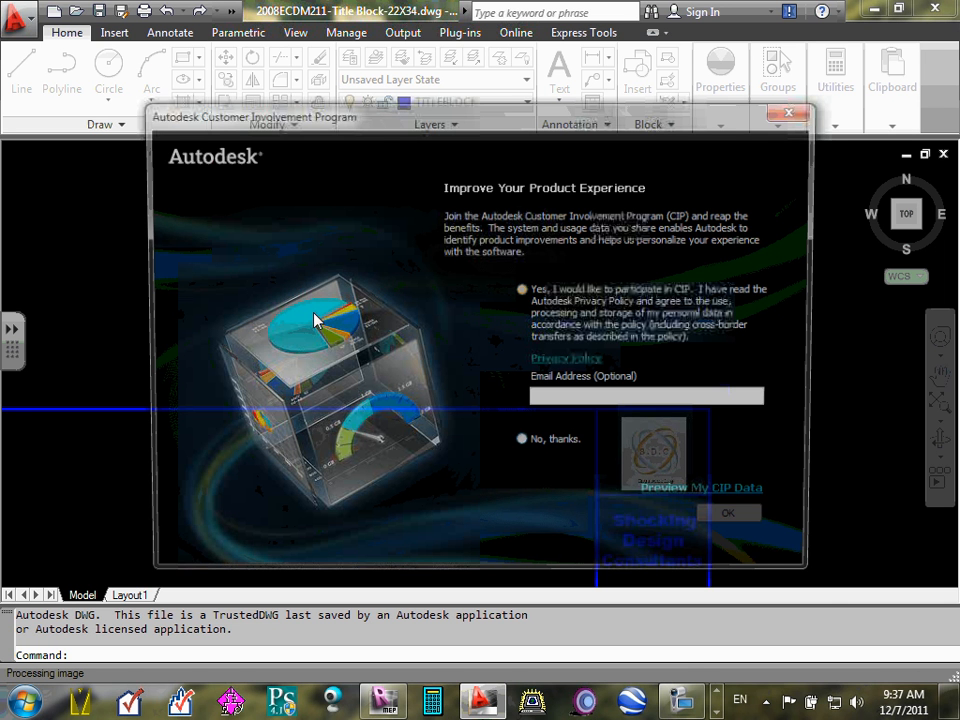
{"action": "left_click", "coordinate": [788, 113]}
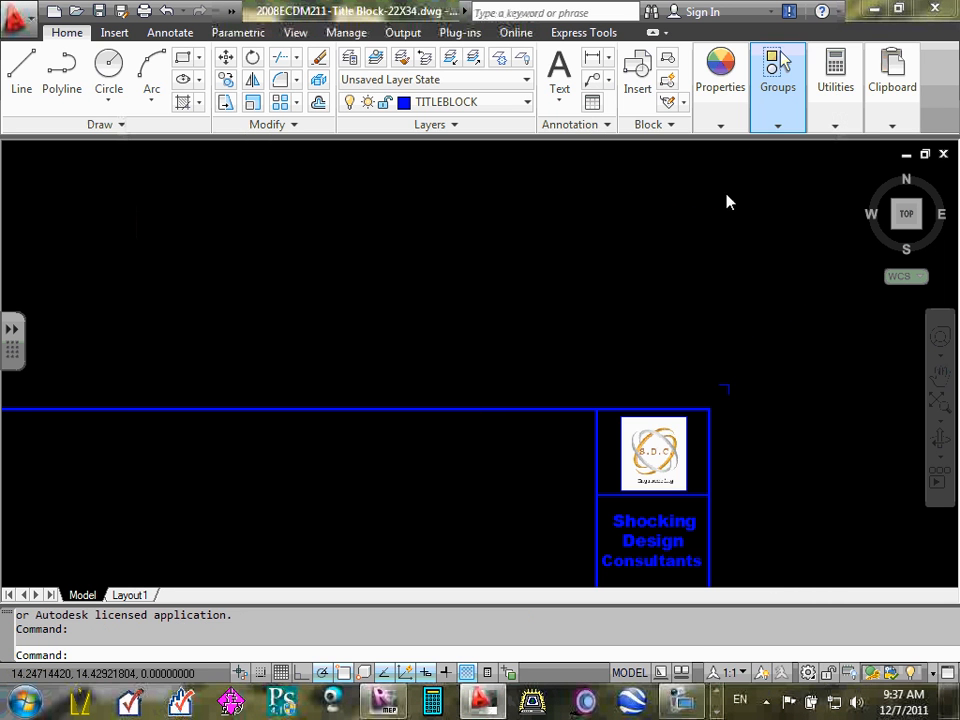
{"action": "scroll", "coordinate": [763, 437], "scroll_direction": "down", "scroll_amount": 2}
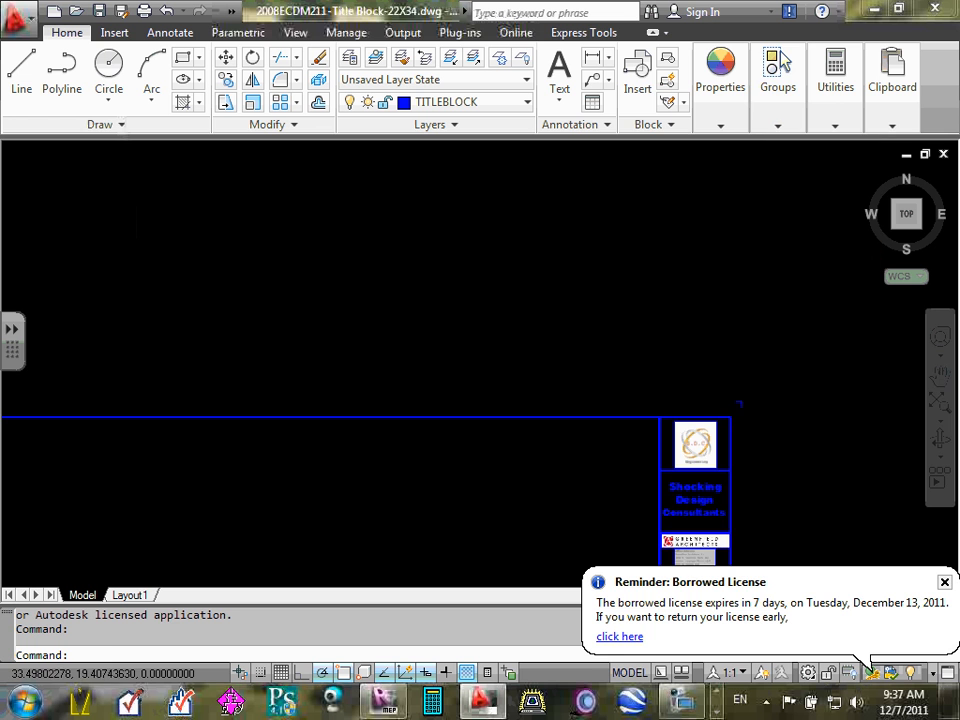
{"action": "left_click", "coordinate": [762, 441]}
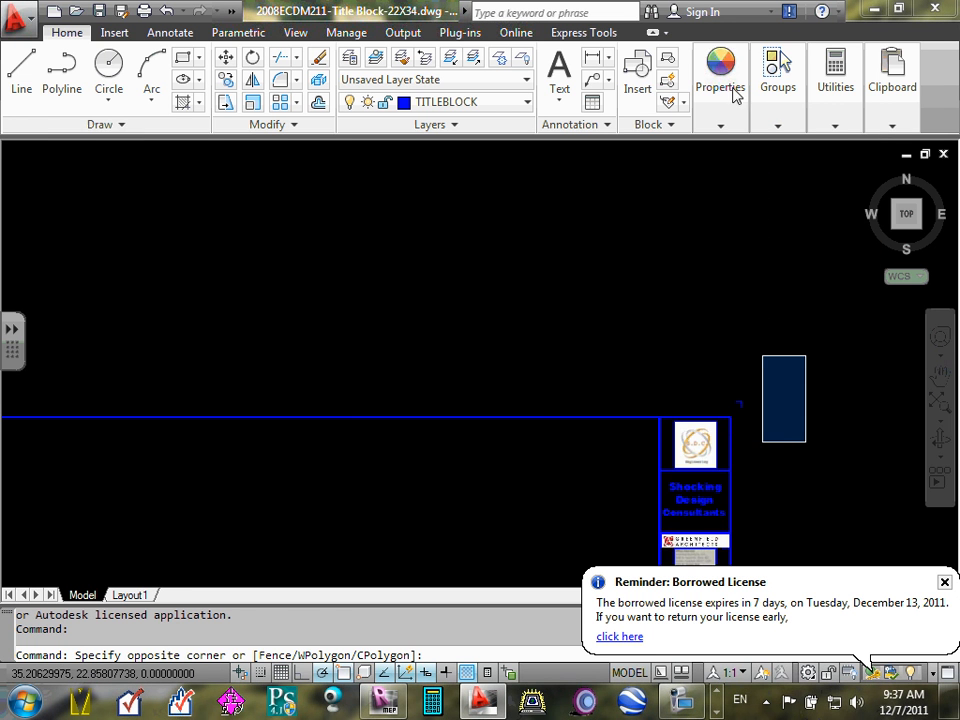
{"action": "left_click", "coordinate": [861, 393]}
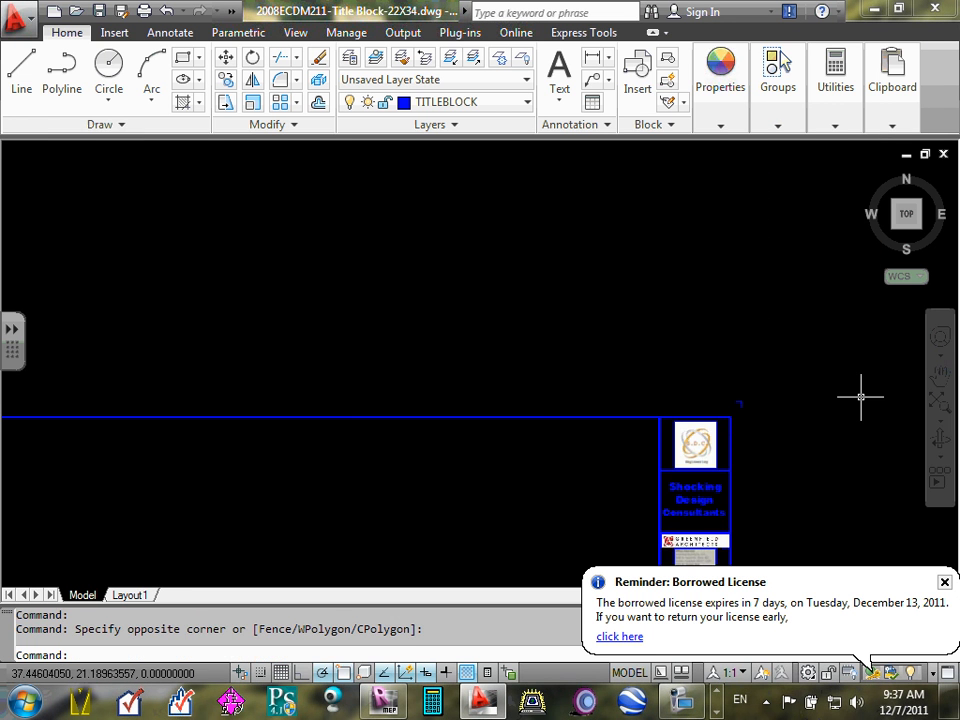
{"action": "left_click", "coordinate": [943, 583]}
Examine the AutoCAD title block's logo, architect and builder boxes, certification text and revision area, and the overall sheet border
{"action": "scroll", "coordinate": [812, 530], "scroll_direction": "down", "scroll_amount": 2}
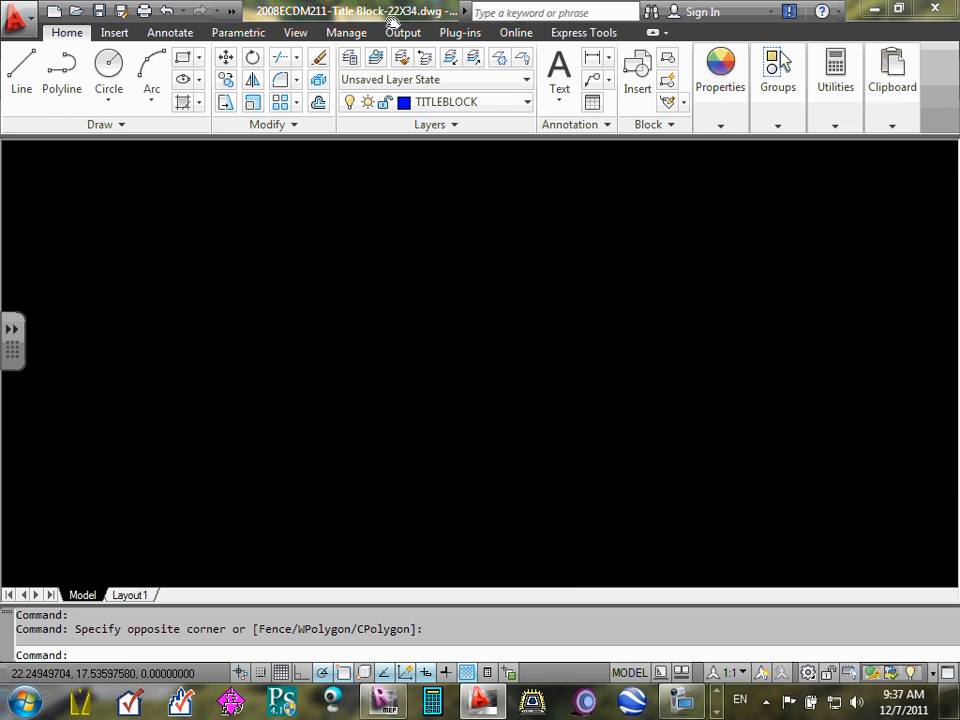
{"action": "scroll", "coordinate": [425, 412], "scroll_direction": "up", "scroll_amount": 5}
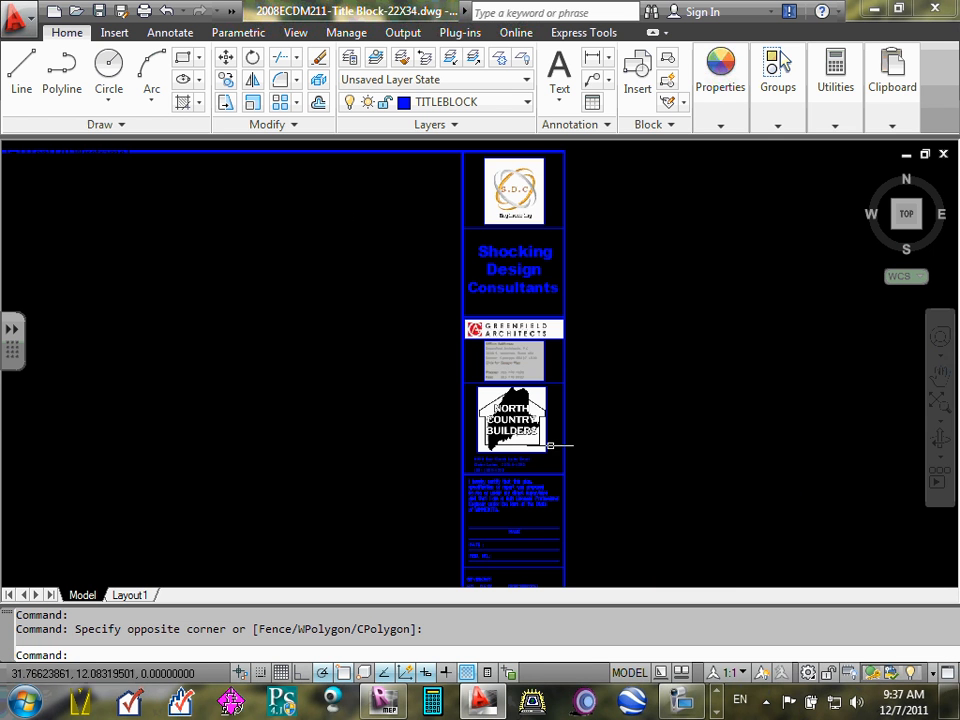
{"action": "middle_click_drag", "start_coordinate": [583, 454], "coordinate": [611, 339]}
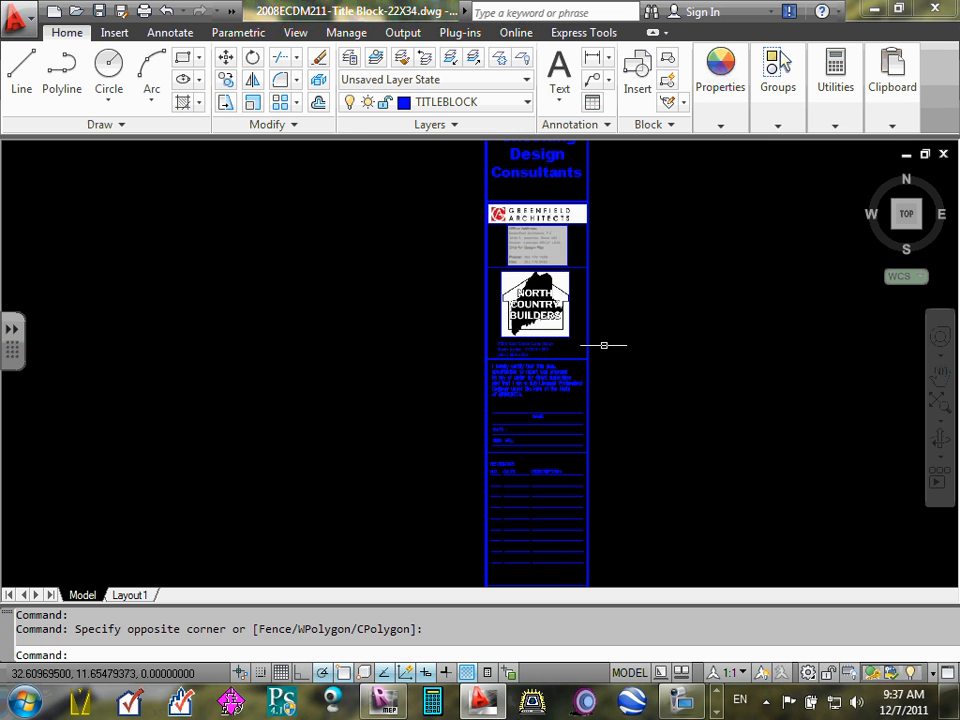
{"action": "scroll", "coordinate": [617, 360], "scroll_direction": "up", "scroll_amount": 3}
{"action": "scroll", "coordinate": [617, 360], "scroll_direction": "down", "scroll_amount": 4}
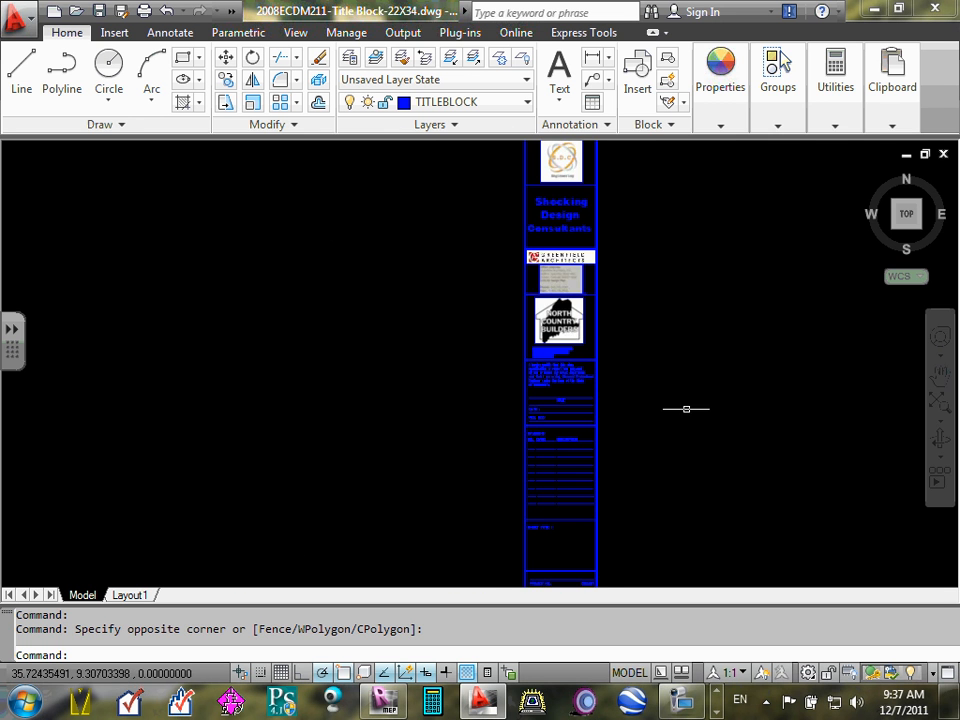
{"action": "middle_click_drag", "start_coordinate": [686, 409], "coordinate": [698, 529]}
{"action": "scroll", "coordinate": [578, 468], "scroll_direction": "up", "scroll_amount": 5}
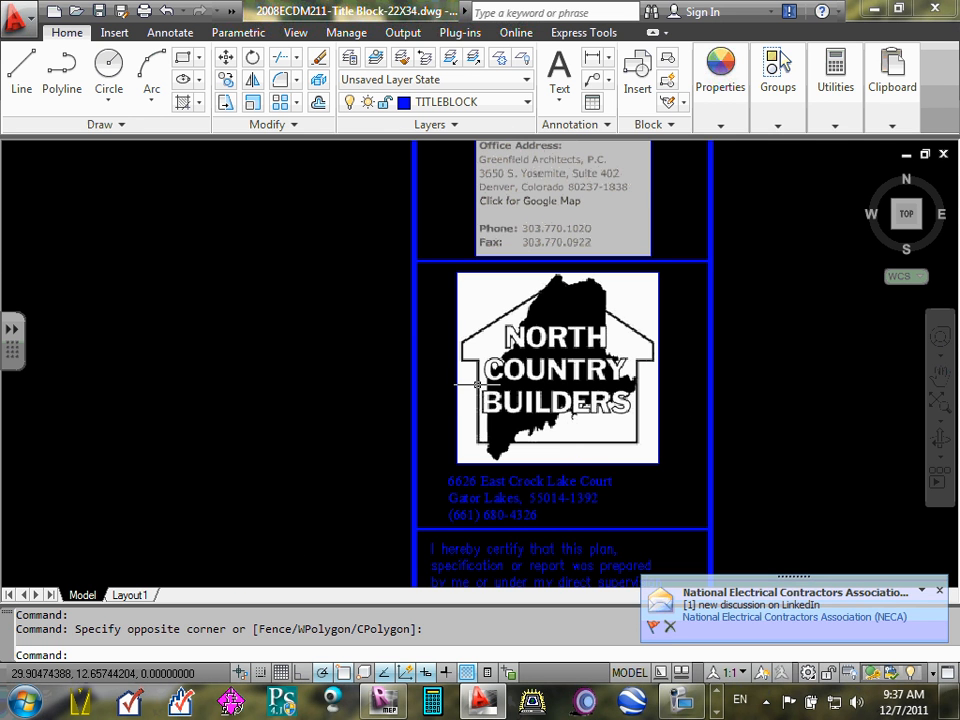
{"action": "scroll", "coordinate": [478, 384], "scroll_direction": "down", "scroll_amount": 6}
{"action": "scroll", "coordinate": [493, 454], "scroll_direction": "up", "scroll_amount": 6}
{"action": "scroll", "coordinate": [494, 455], "scroll_direction": "down", "scroll_amount": 7}
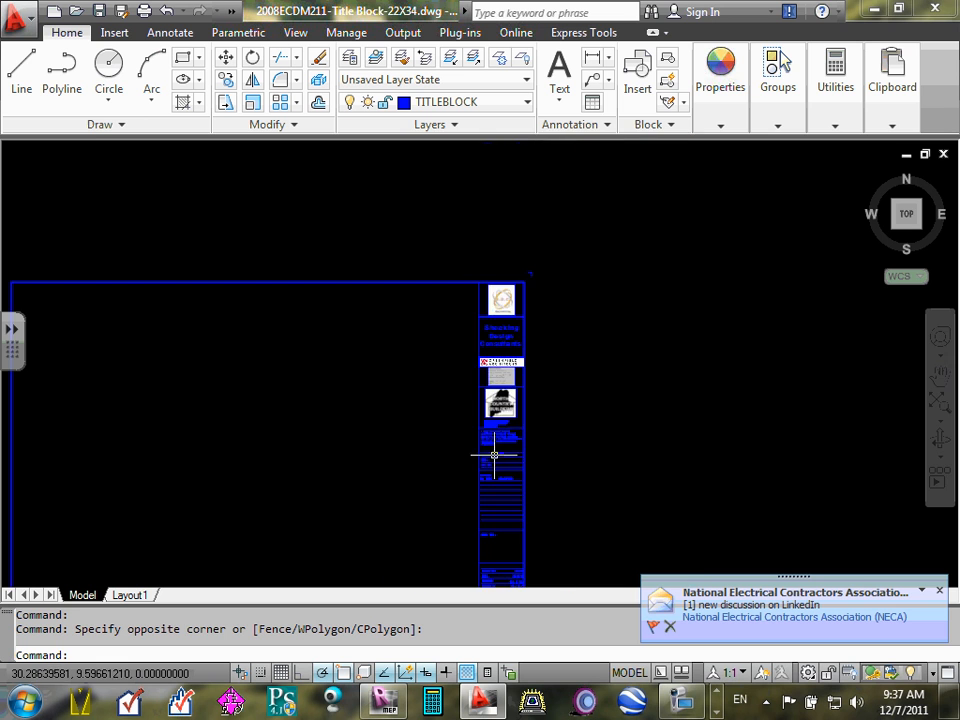
{"action": "middle_click_drag", "start_coordinate": [561, 463], "coordinate": [617, 375]}
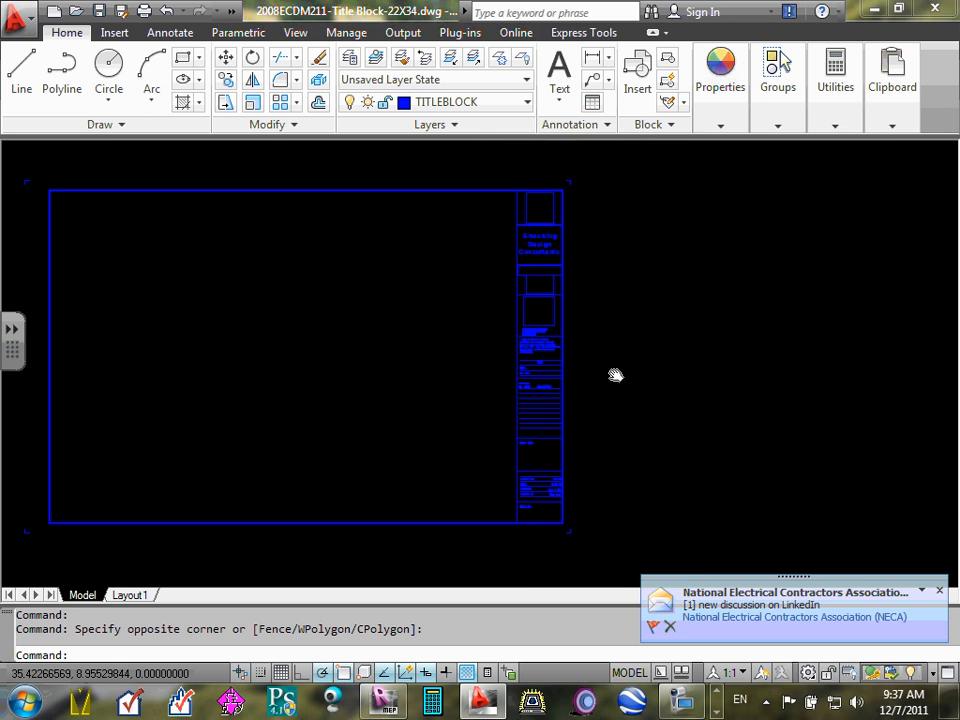
Minimize AutoCAD and switch back to the Revit title block family at the consultant entries below the web address
{"action": "left_click", "coordinate": [876, 9]}
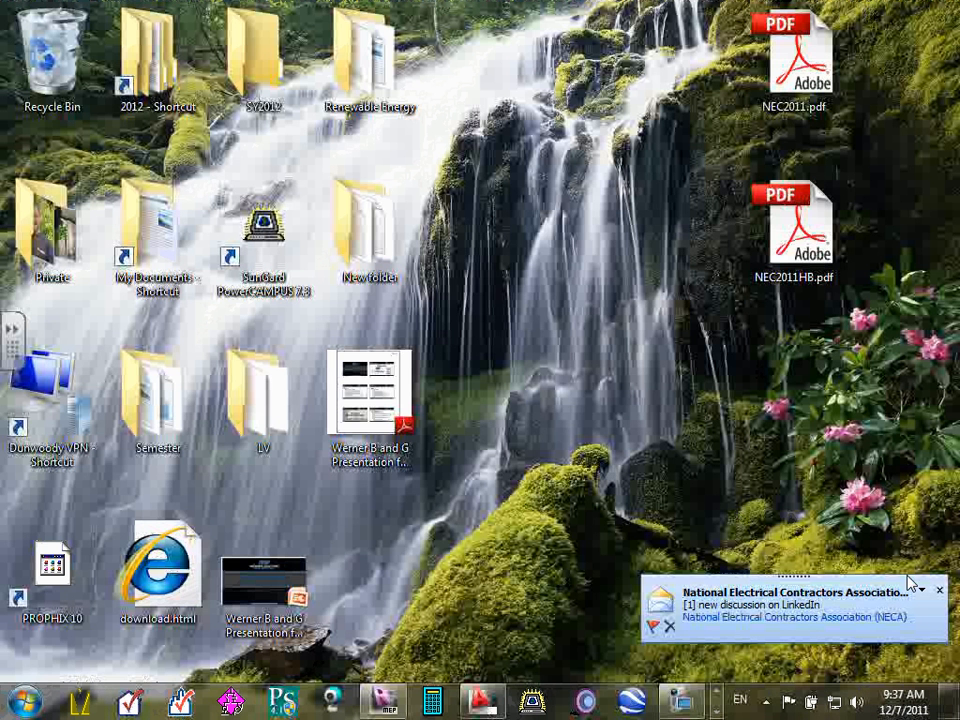
{"action": "left_click", "coordinate": [716, 704]}
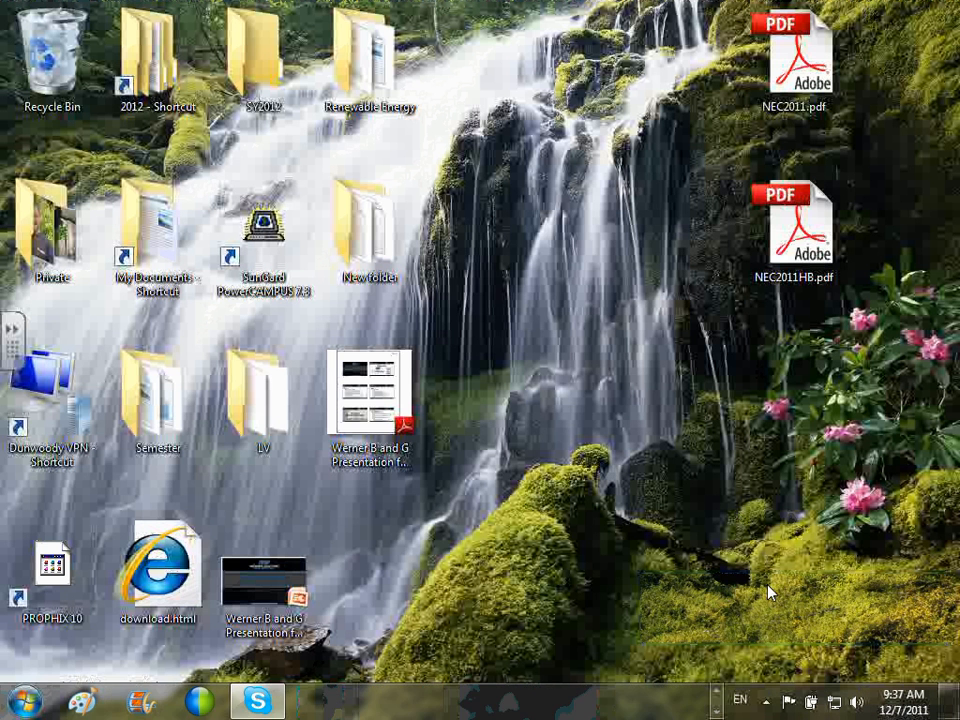
{"action": "left_click", "coordinate": [716, 704]}
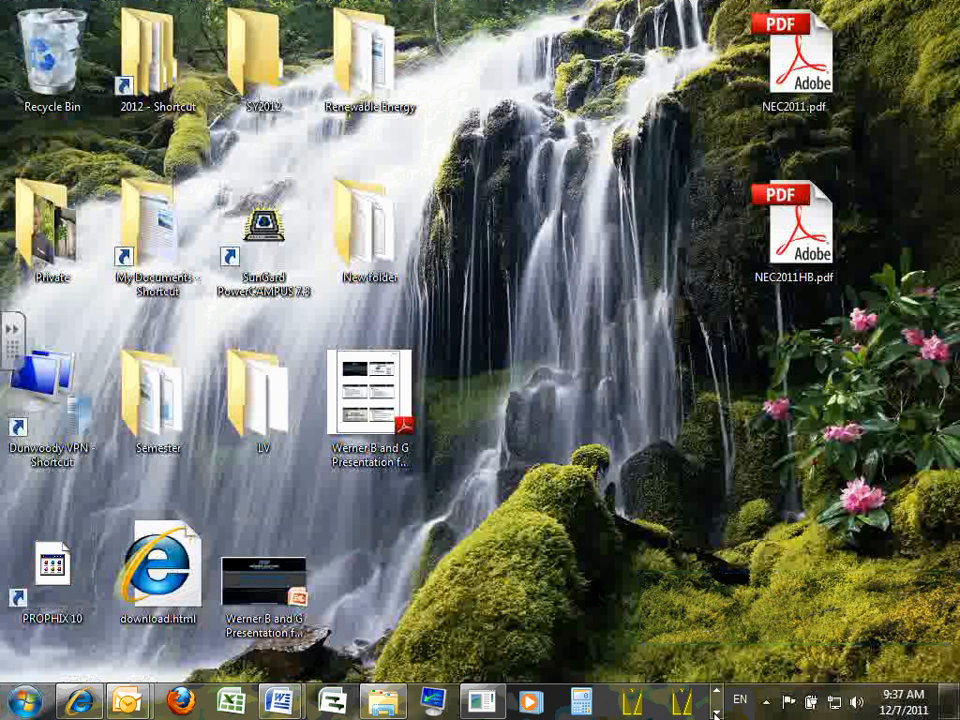
{"action": "left_click", "coordinate": [716, 712]}
{"action": "left_click", "coordinate": [382, 700]}
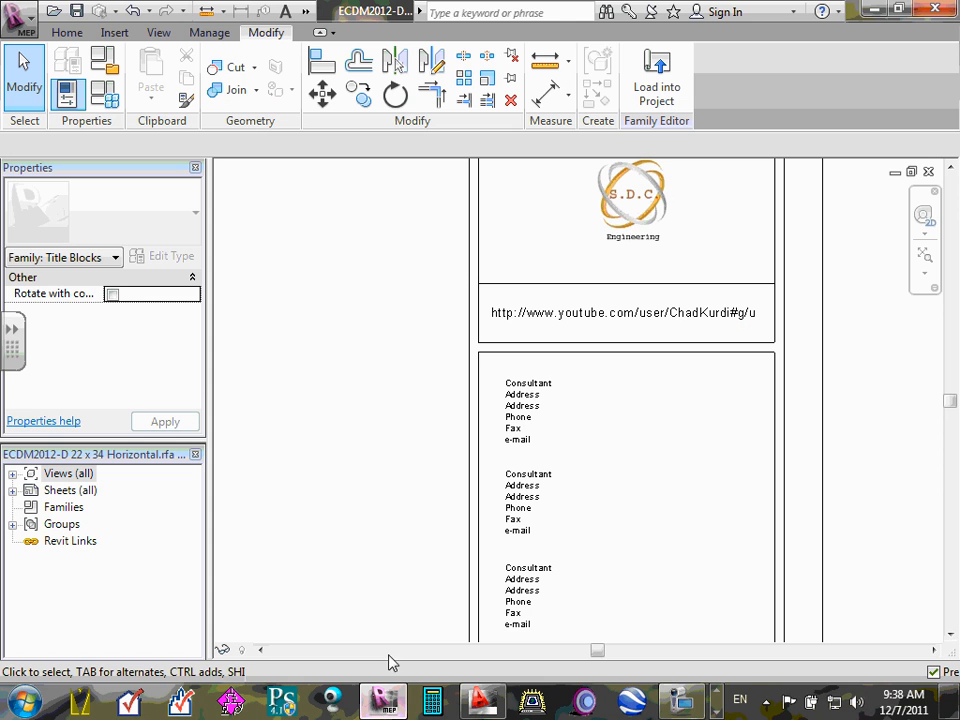
{"action": "middle_click_drag", "start_coordinate": [559, 416], "coordinate": [673, 342]}
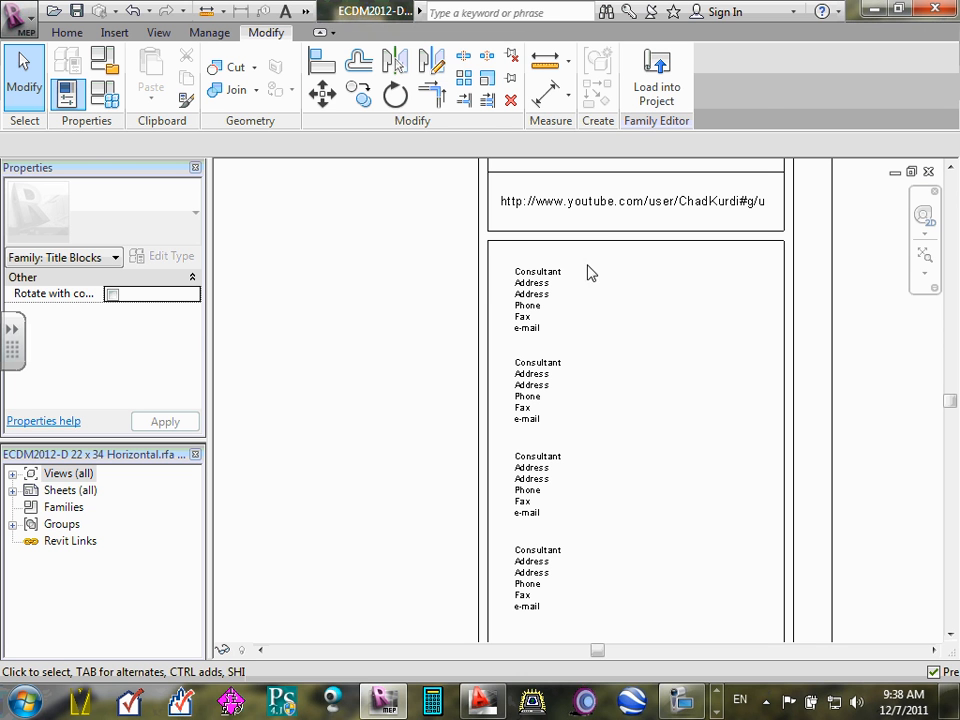
Replace the Consultant heading of the first entry below the web address with Engineering Firm
{"action": "left_click", "coordinate": [524, 284]}
{"action": "left_click", "coordinate": [529, 283]}
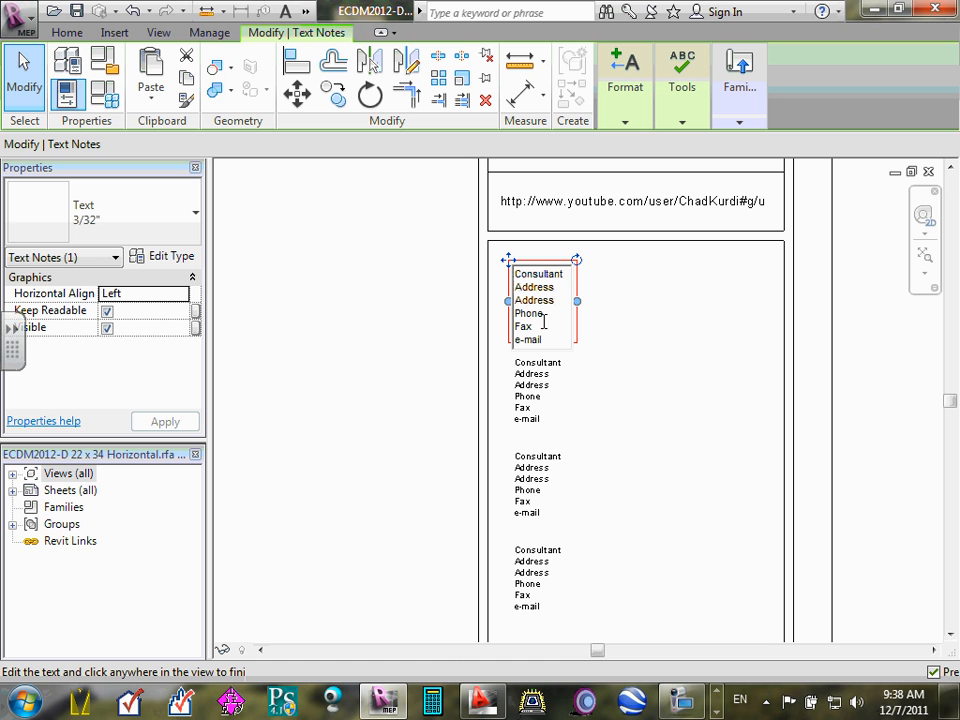
{"action": "double_click", "coordinate": [563, 273]}
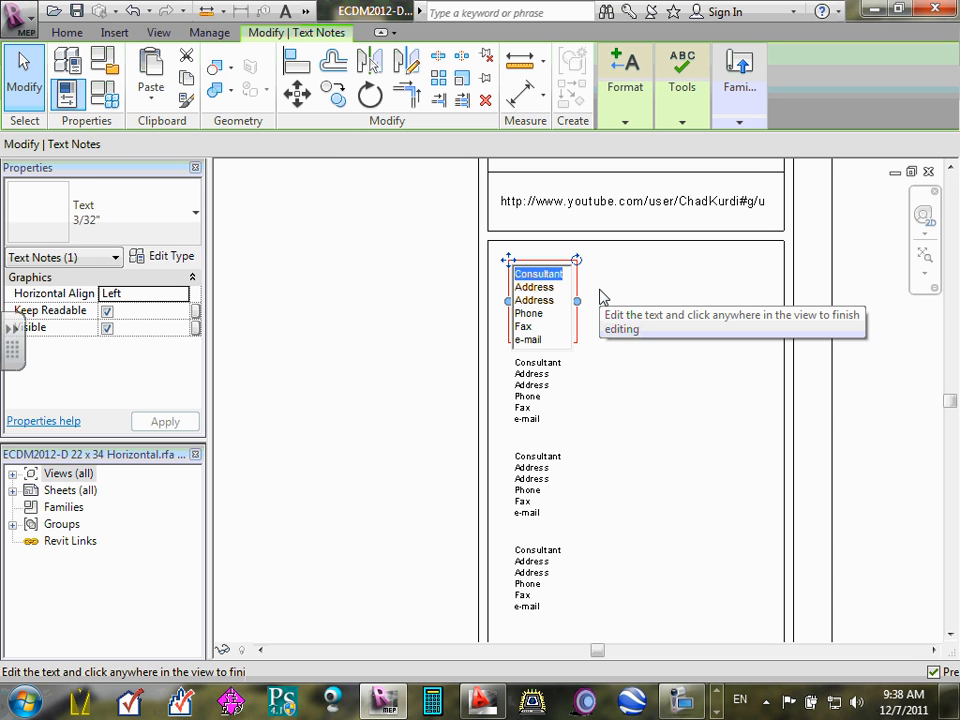
{"action": "type", "text": "Eng"}
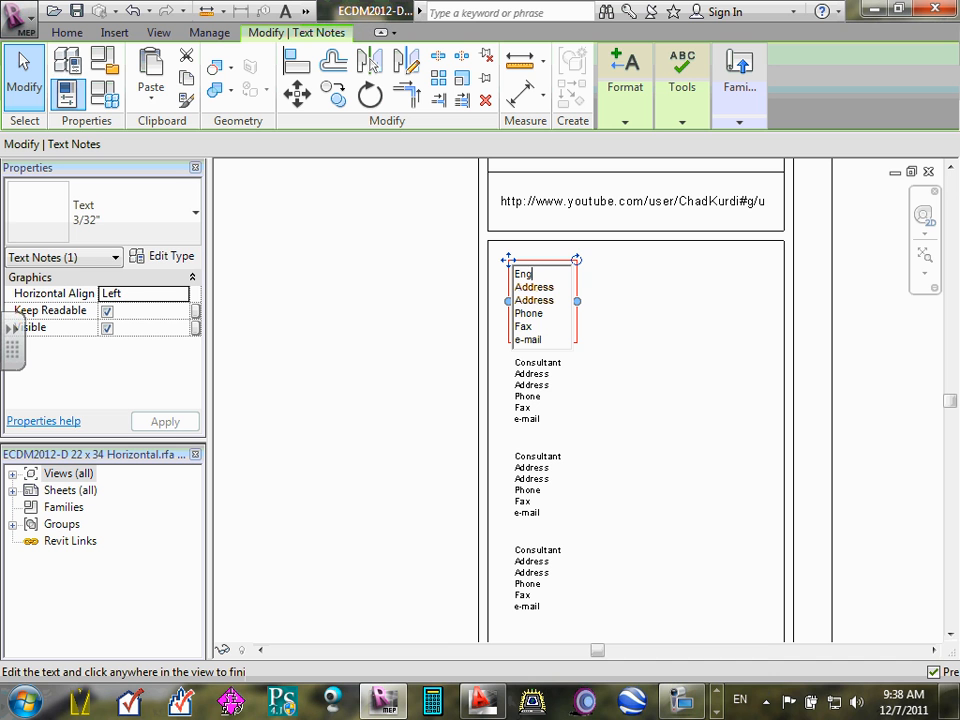
{"action": "type", "text": "ineering"}
{"action": "key", "text": "Return"}
{"action": "type", "text": "Firm"}
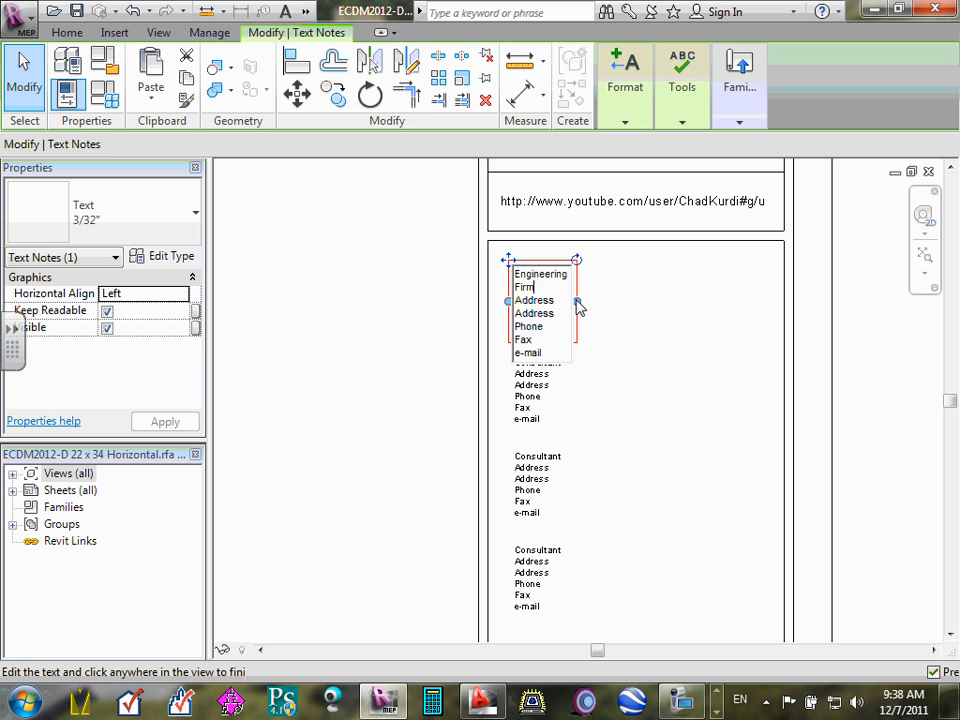
{"action": "left_click", "coordinate": [619, 298]}
Widen the Engineering Firm text box across the title block column so its heading fits on one line
{"action": "left_click", "coordinate": [628, 315]}
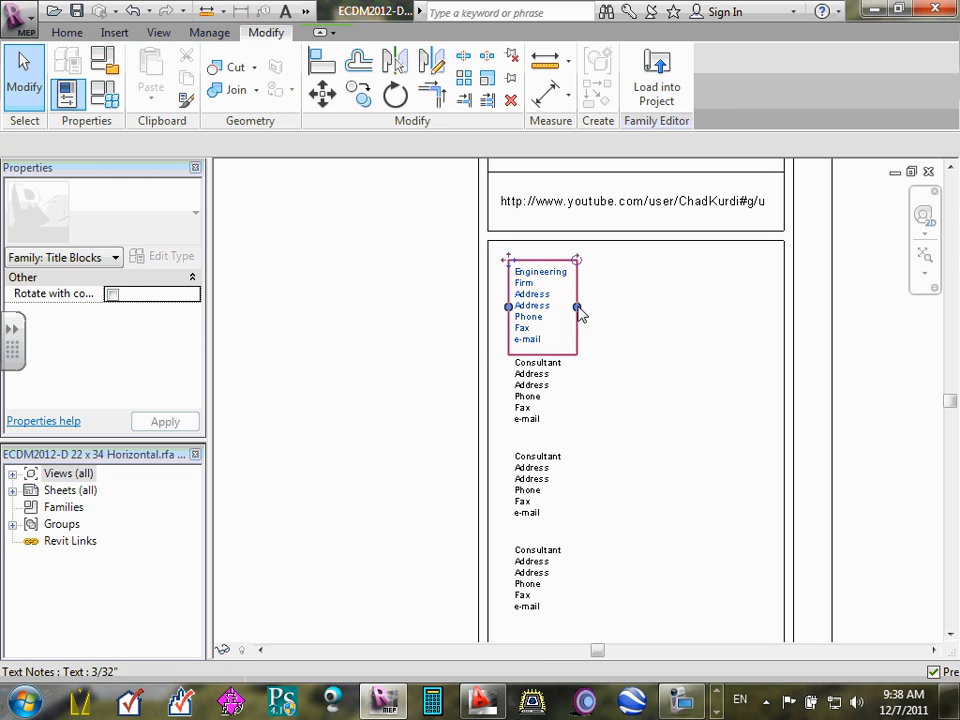
{"action": "left_click_drag", "start_coordinate": [580, 314], "coordinate": [752, 306]}
{"action": "left_click", "coordinate": [681, 379]}
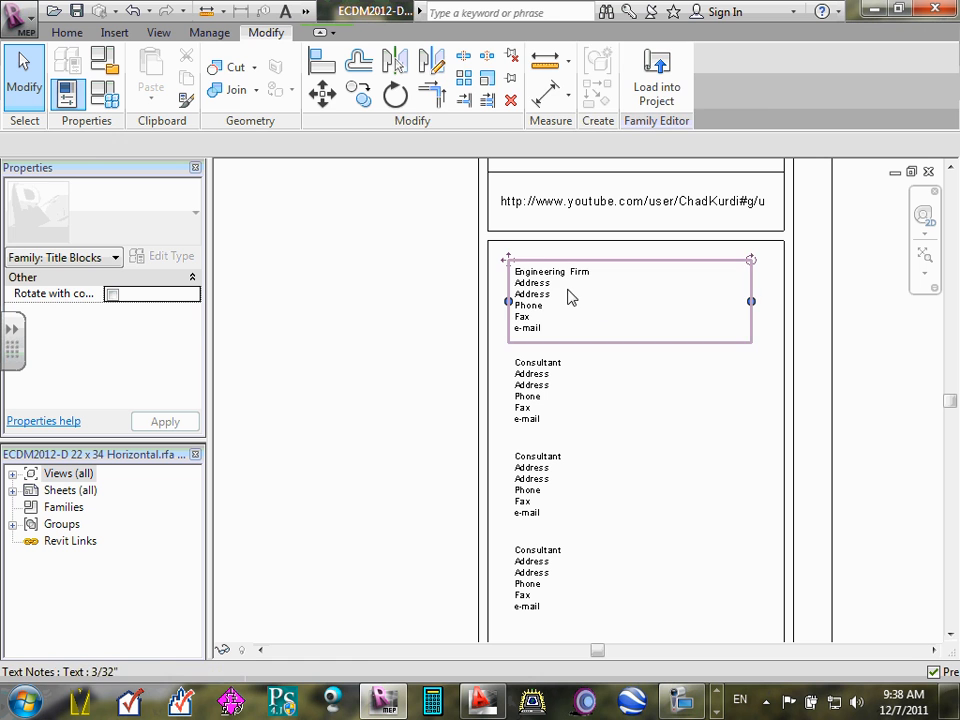
{"action": "double_click", "coordinate": [569, 296]}
{"action": "left_click", "coordinate": [686, 478]}
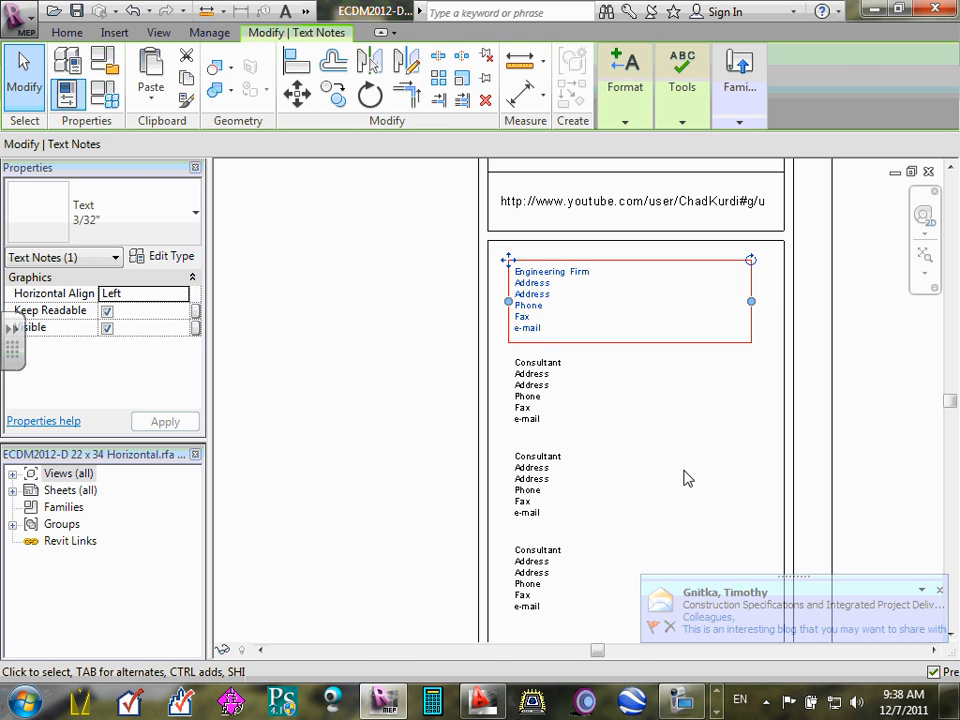
{"action": "left_click", "coordinate": [678, 428]}
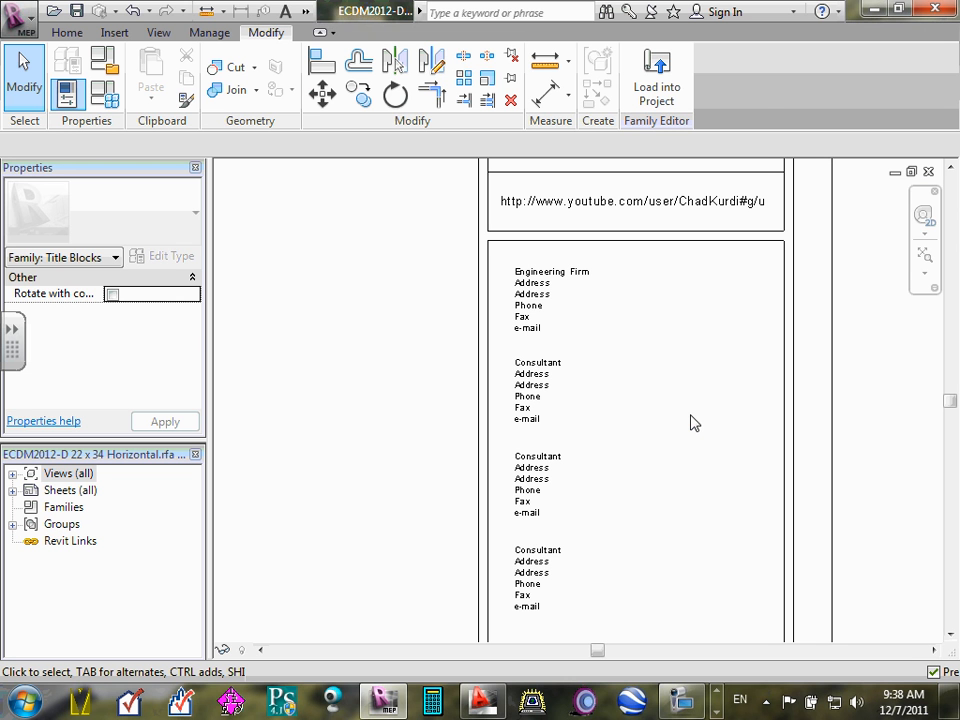
Change the second entry's Consultant heading to Architectural Firm and widen its text box to keep the heading on one line
{"action": "left_click", "coordinate": [531, 373]}
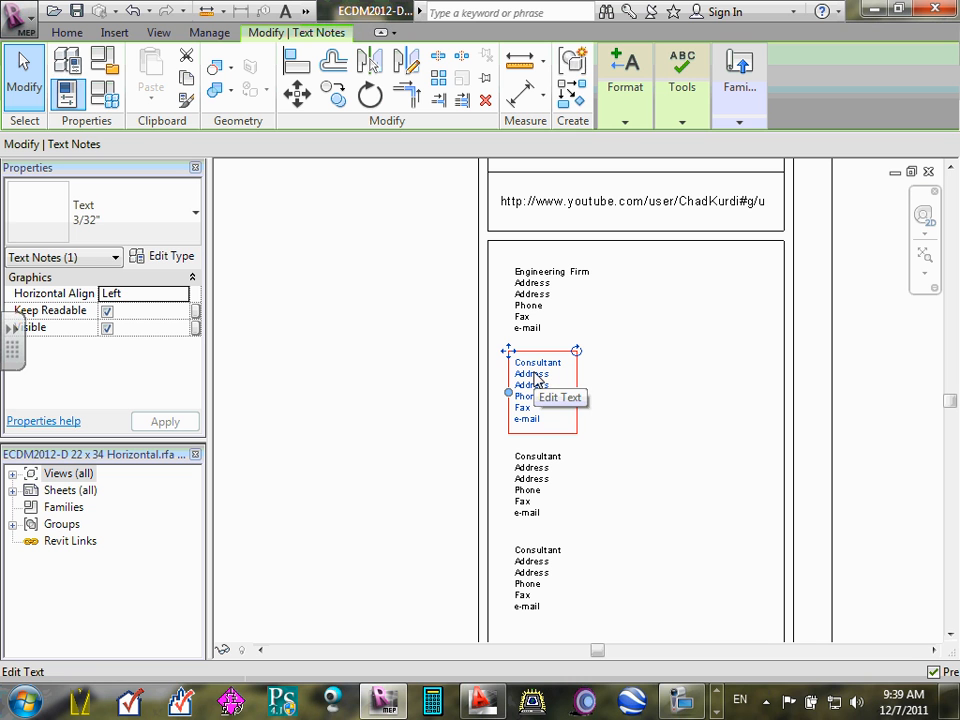
{"action": "left_click", "coordinate": [566, 365]}
{"action": "left_click_drag", "start_coordinate": [566, 365], "coordinate": [503, 372]}
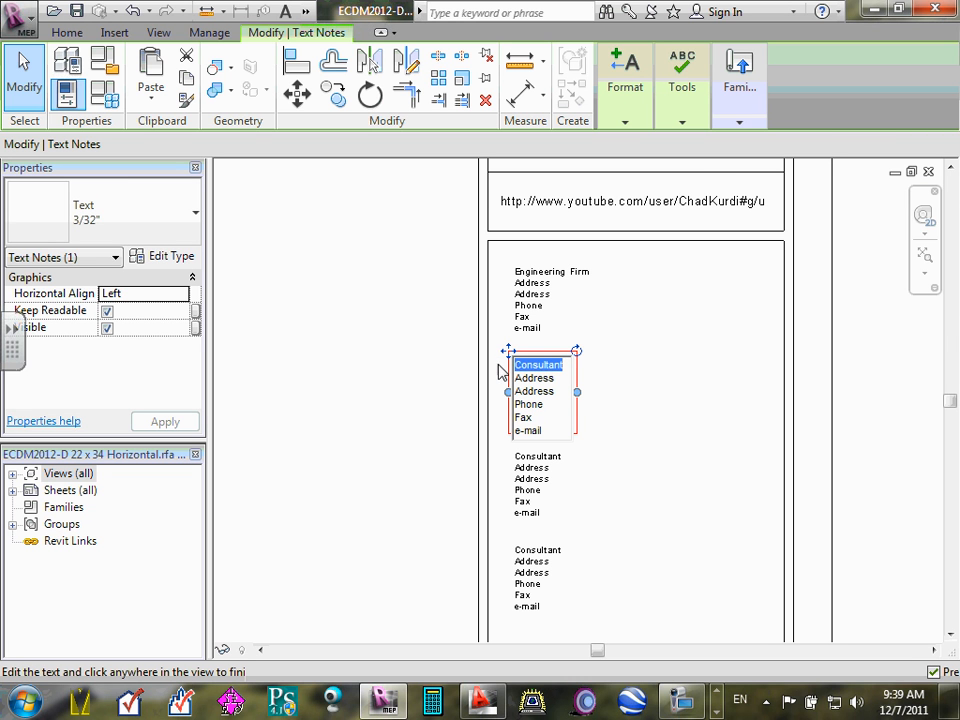
{"action": "type", "text": "Arc"}
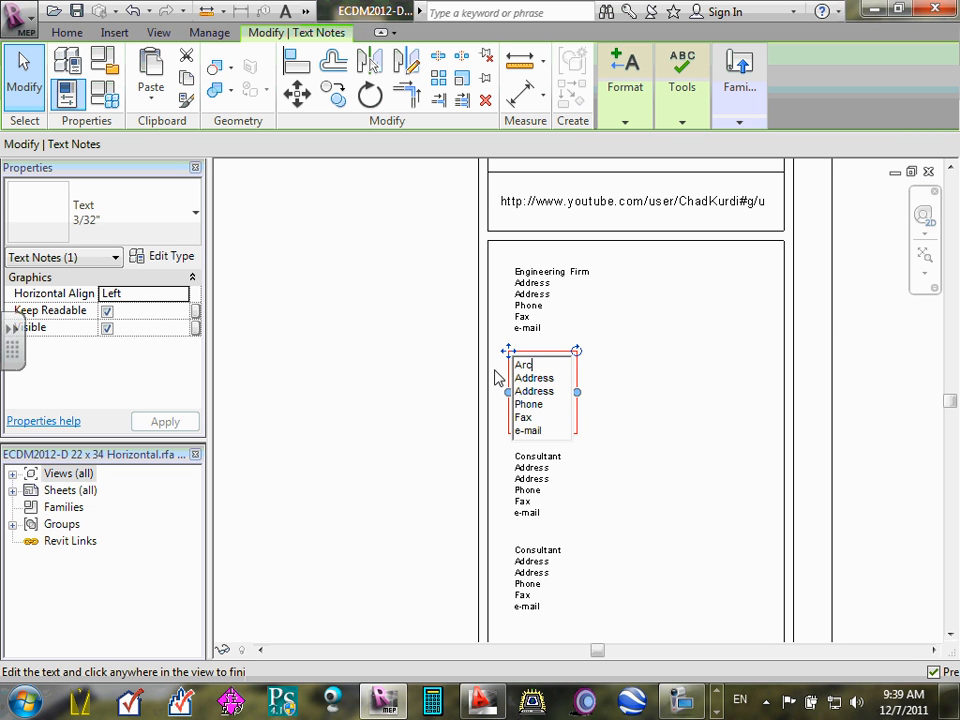
{"action": "type", "text": "hitectural"}
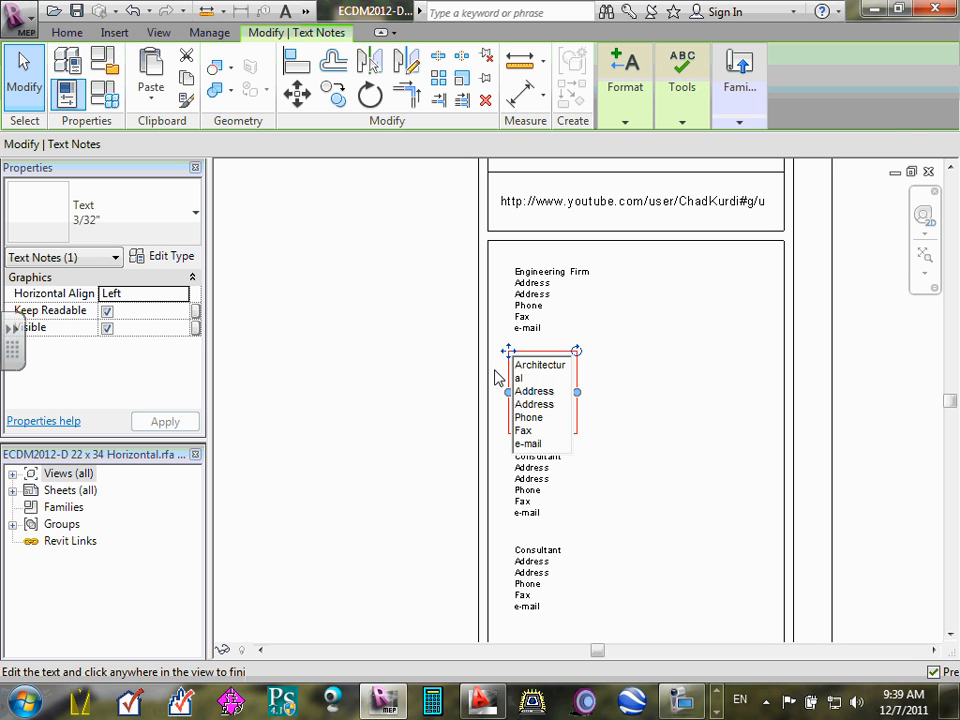
{"action": "type", "text": " Firm"}
{"action": "left_click", "coordinate": [628, 396]}
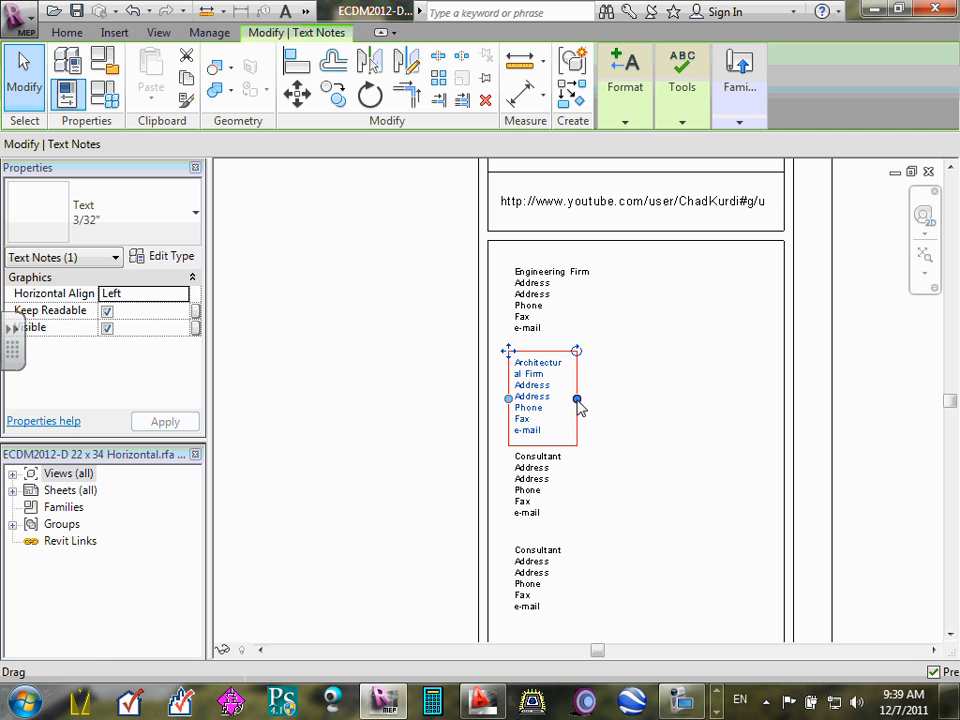
{"action": "left_click_drag", "start_coordinate": [579, 405], "coordinate": [724, 394]}
{"action": "left_click", "coordinate": [711, 486]}
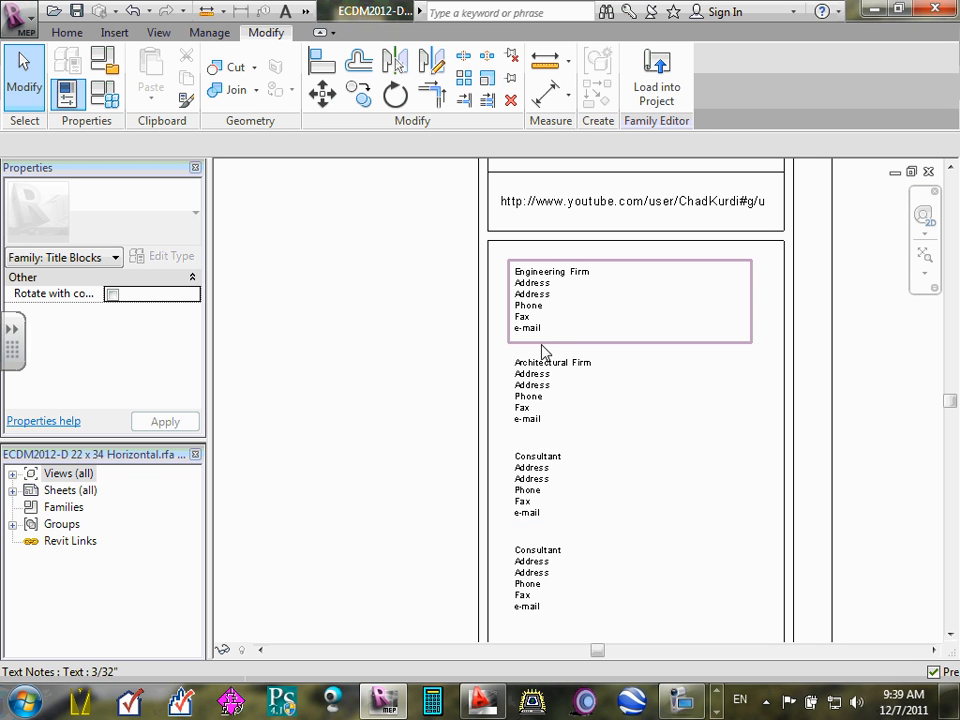
Change the third entry's Consultant heading to Electrical Contractor and widen its text box to keep the heading on one line
{"action": "left_click", "coordinate": [545, 477]}
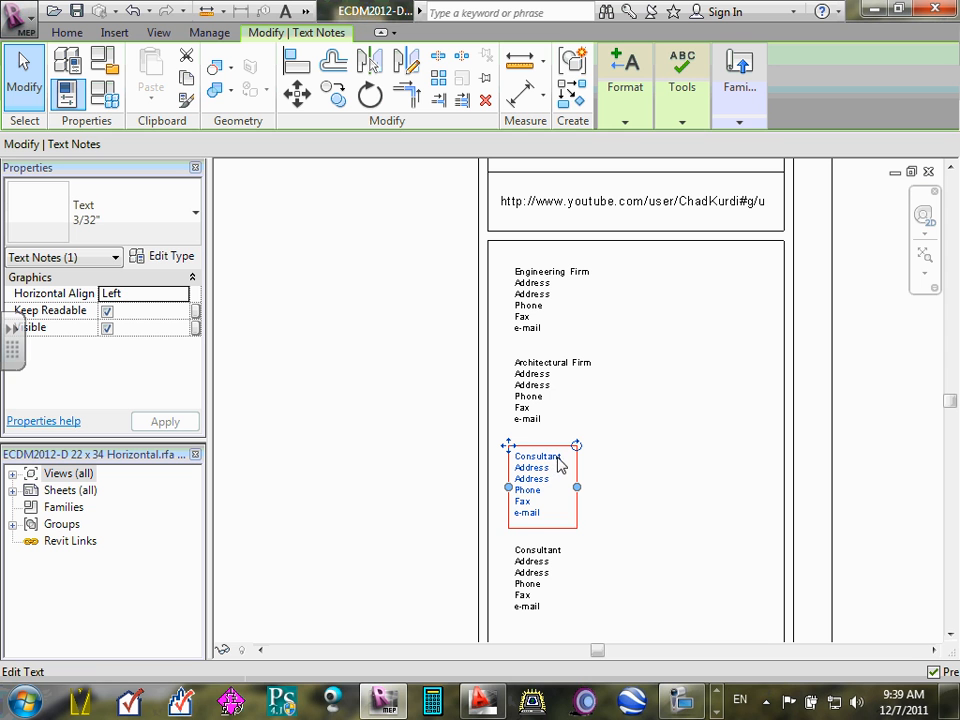
{"action": "double_click", "coordinate": [545, 477]}
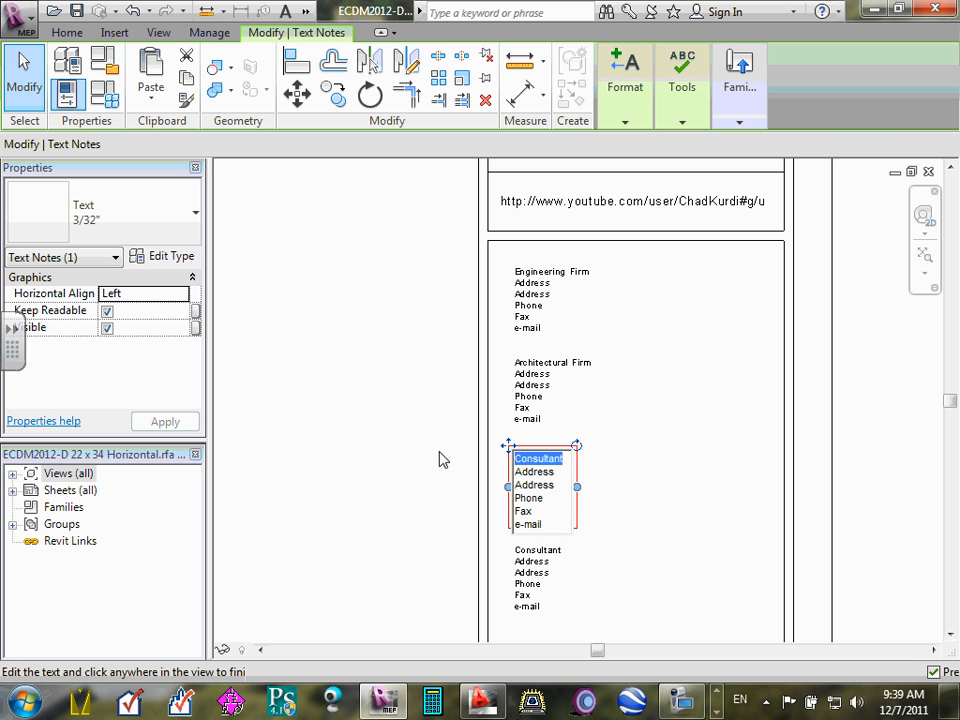
{"action": "type", "text": "Elect"}
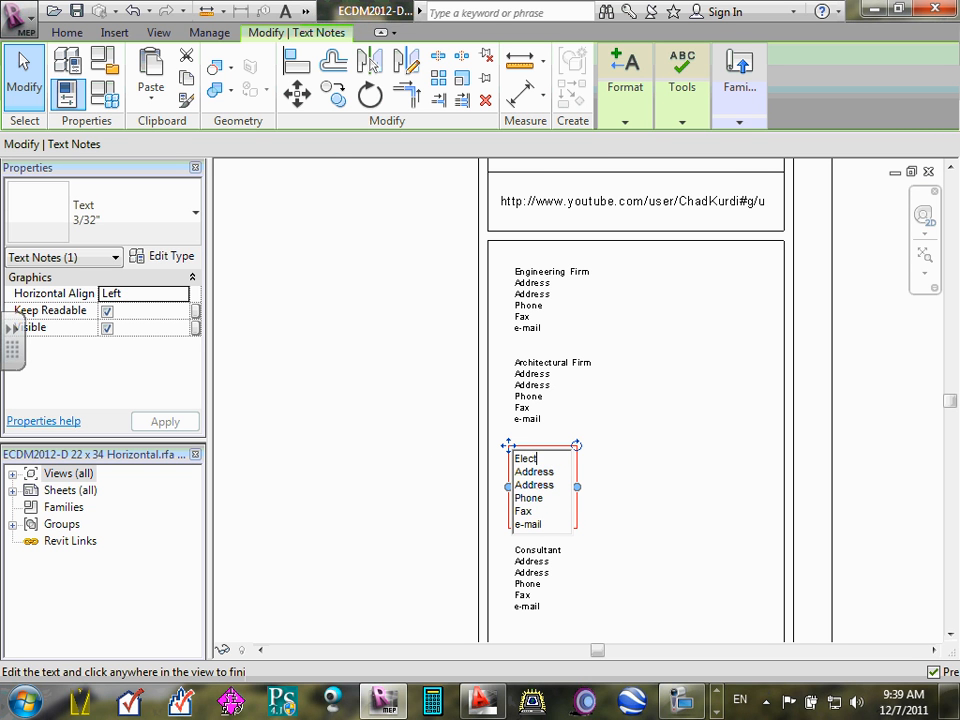
{"action": "type", "text": "rical Contractor"}
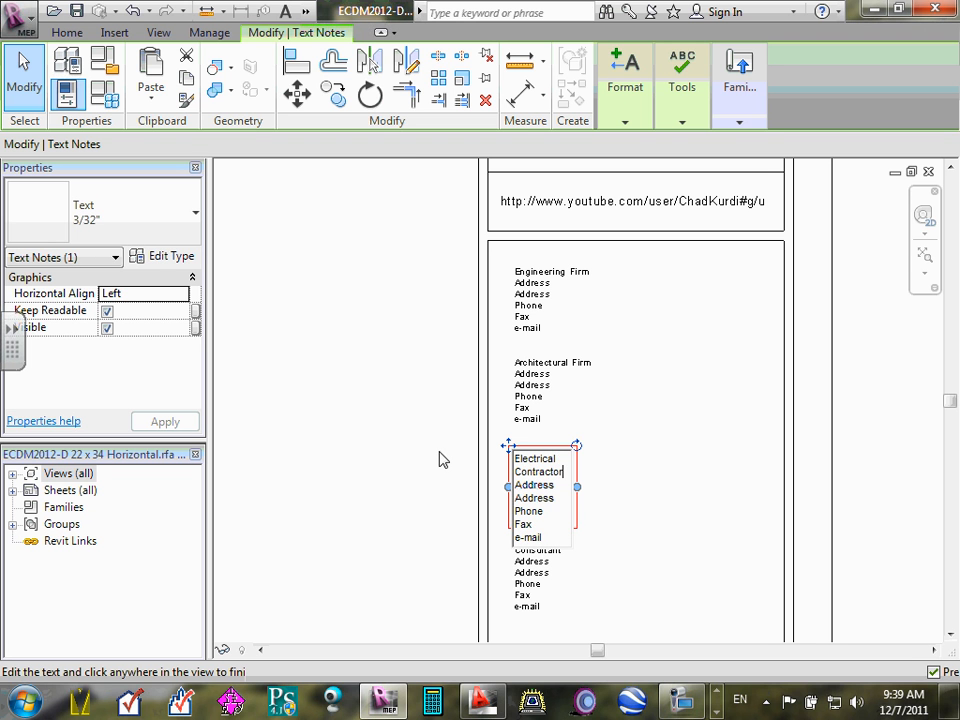
{"action": "left_click", "coordinate": [615, 482]}
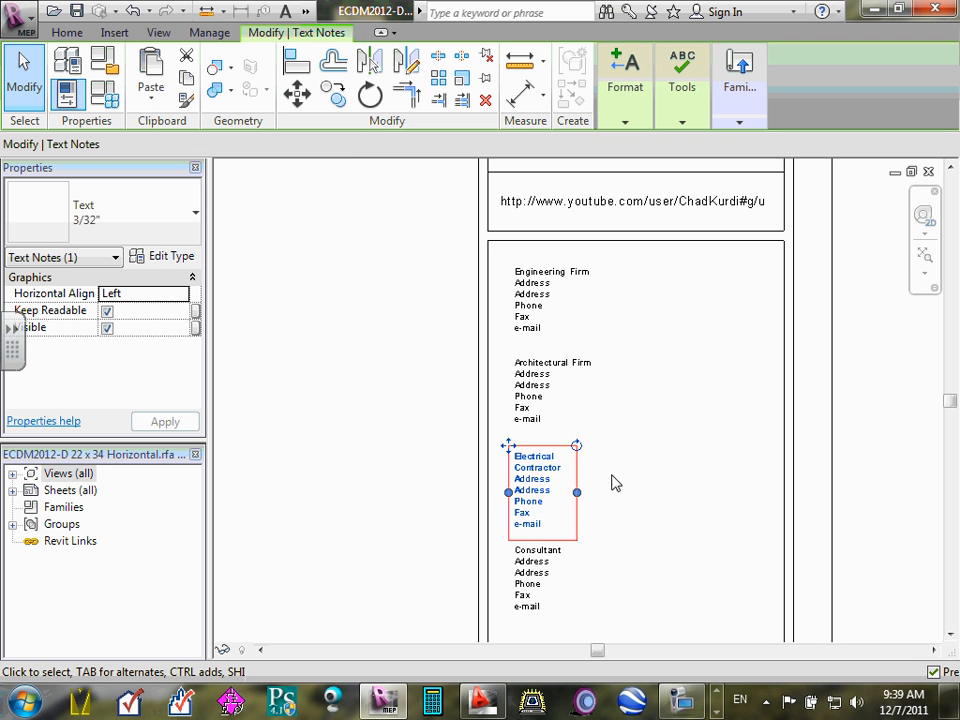
{"action": "left_click_drag", "start_coordinate": [577, 493], "coordinate": [759, 500]}
{"action": "left_click", "coordinate": [690, 578]}
Change the fourth entry's Consultant heading to Owner and widen its text box across the column
{"action": "scroll", "coordinate": [697, 561], "scroll_direction": "down", "scroll_amount": 2}
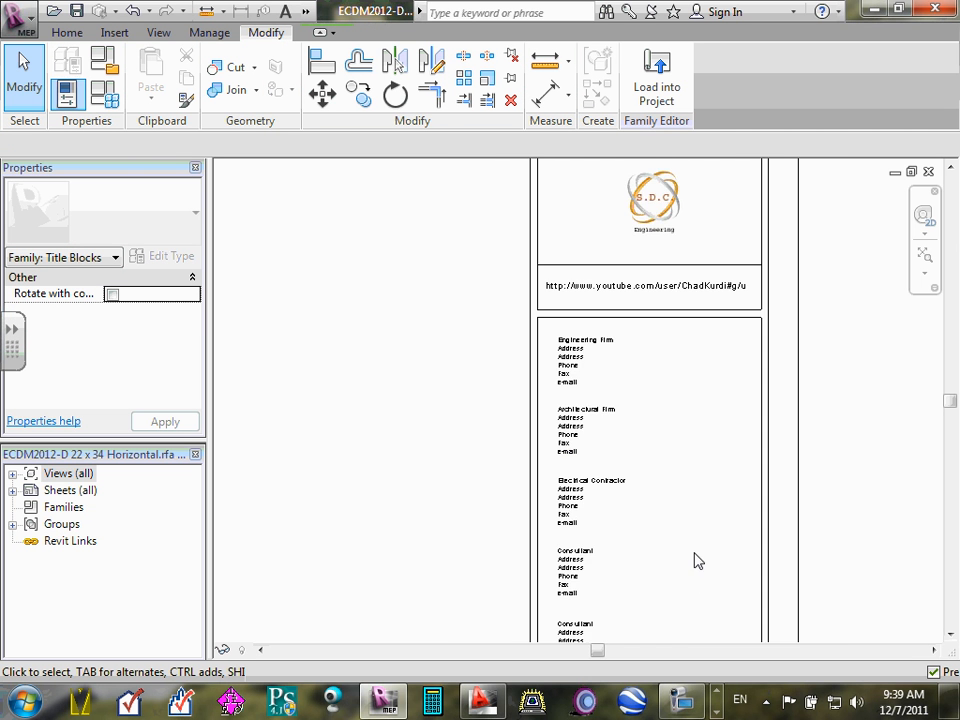
{"action": "scroll", "coordinate": [696, 551], "scroll_direction": "up", "scroll_amount": 2}
{"action": "middle_click_drag", "start_coordinate": [606, 529], "coordinate": [632, 339]}
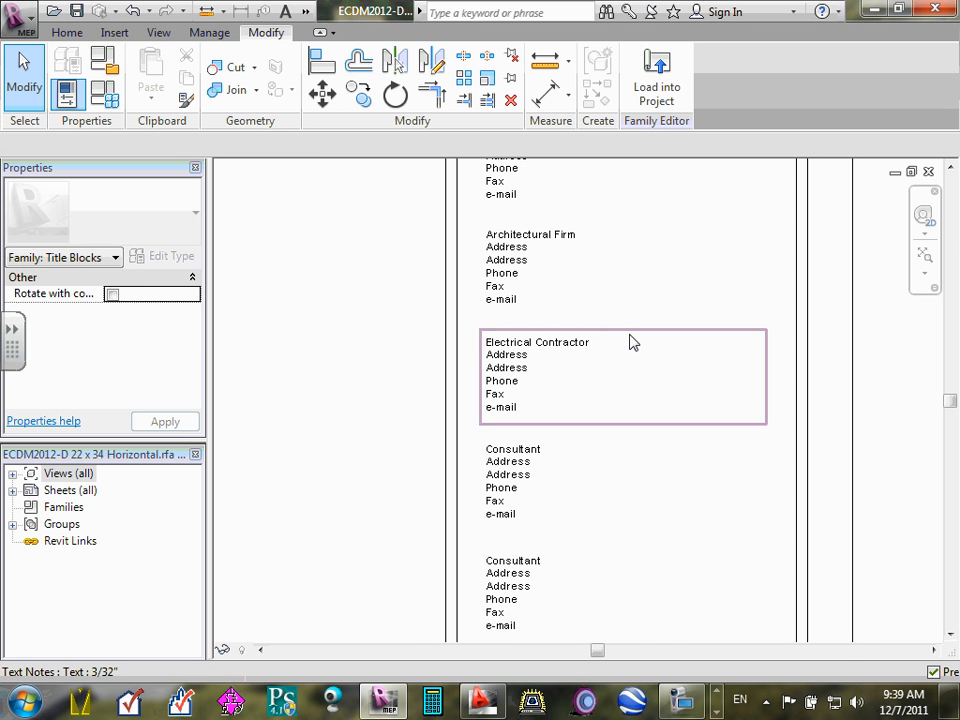
{"action": "scroll", "coordinate": [632, 339], "scroll_direction": "up", "scroll_amount": 1}
{"action": "scroll", "coordinate": [638, 494], "scroll_direction": "down", "scroll_amount": 2}
{"action": "middle_click_drag", "start_coordinate": [640, 520], "coordinate": [638, 440]}
{"action": "double_click", "coordinate": [547, 399]}
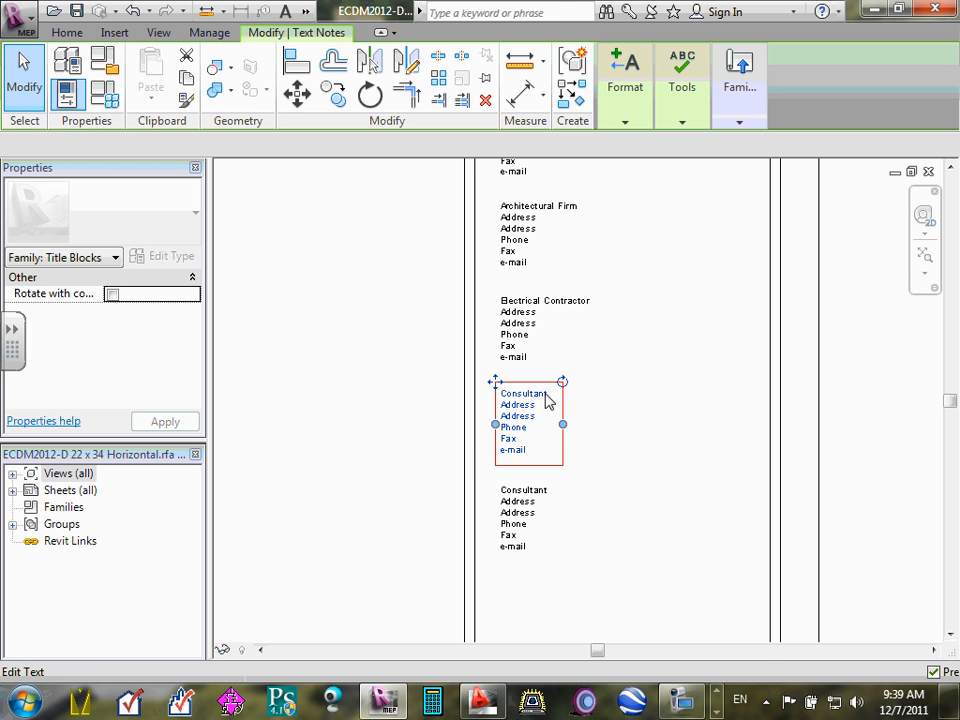
{"action": "left_click_drag", "start_coordinate": [547, 397], "coordinate": [456, 394]}
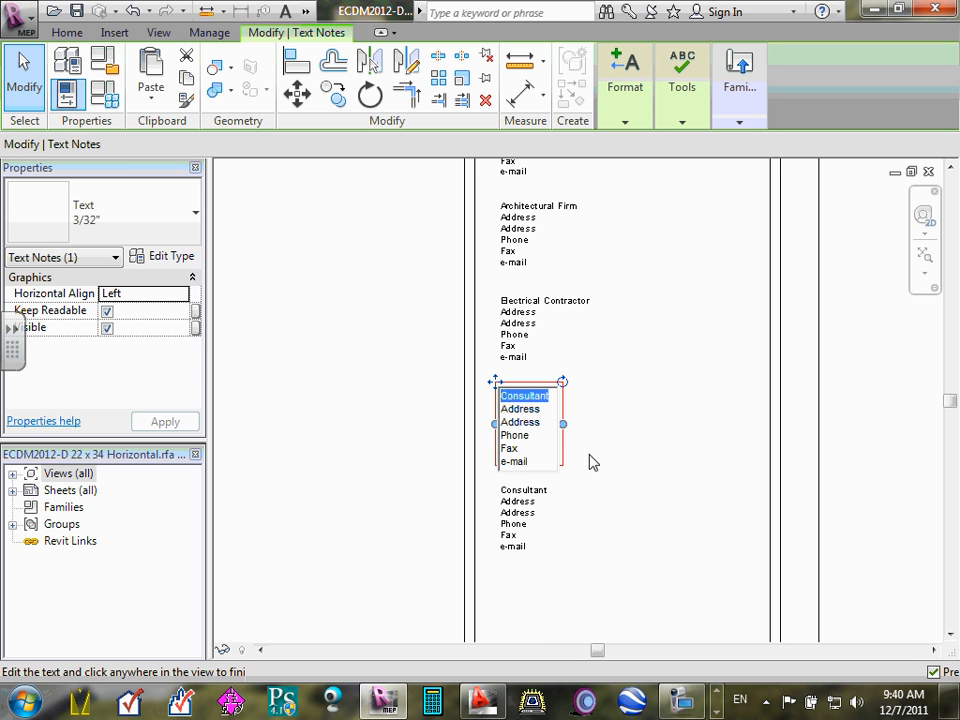
{"action": "type", "text": "Owner"}
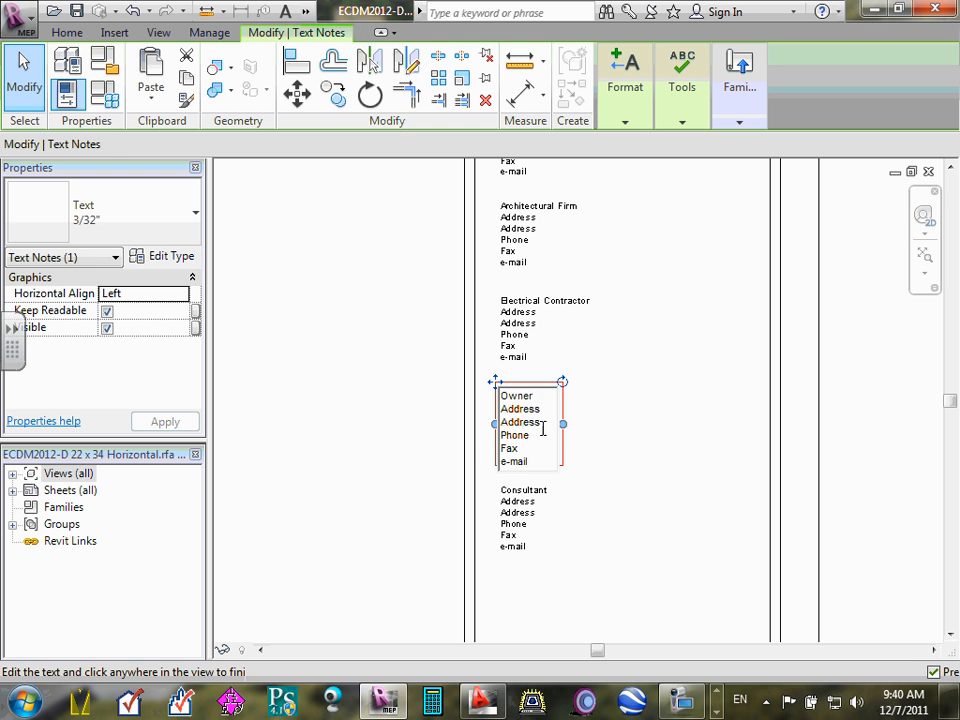
{"action": "left_click", "coordinate": [563, 427]}
{"action": "left_click_drag", "start_coordinate": [563, 426], "coordinate": [730, 426]}
{"action": "left_click", "coordinate": [707, 561]}
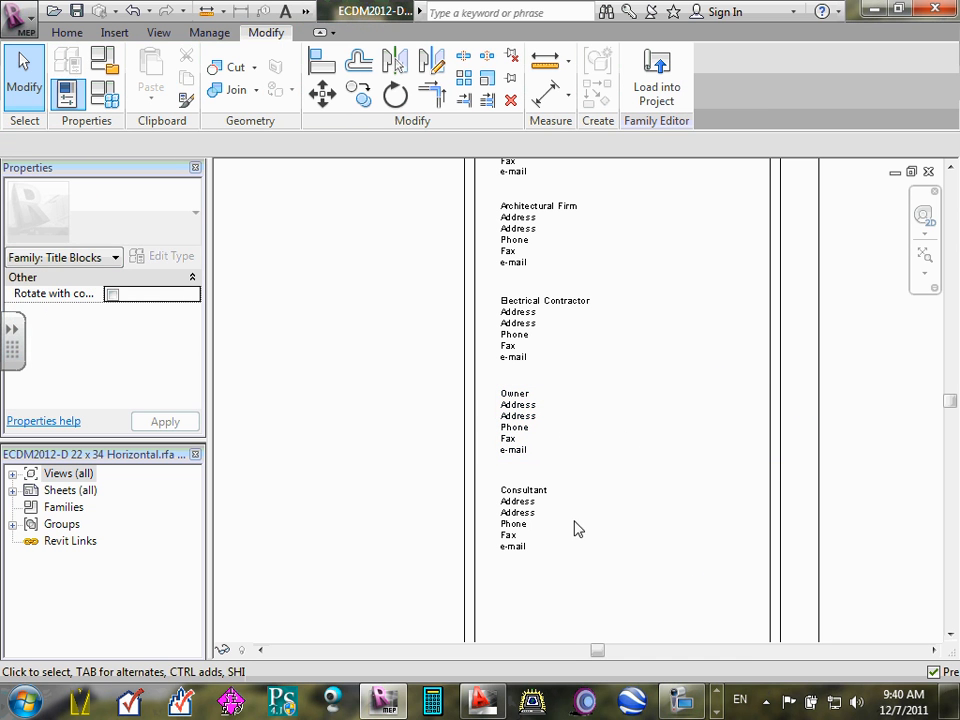
Change the last entry's Consultant heading to Project location and widen its text box to keep the heading on one line
{"action": "left_click", "coordinate": [535, 503]}
{"action": "left_click", "coordinate": [536, 506]}
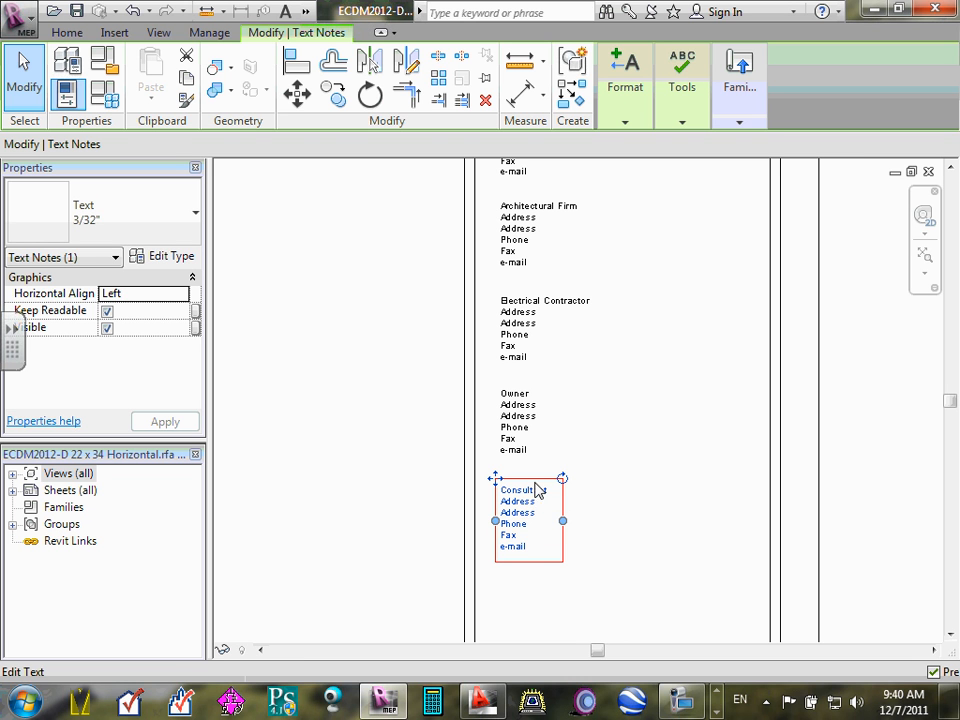
{"action": "left_click", "coordinate": [548, 493]}
{"action": "double_click", "coordinate": [548, 493]}
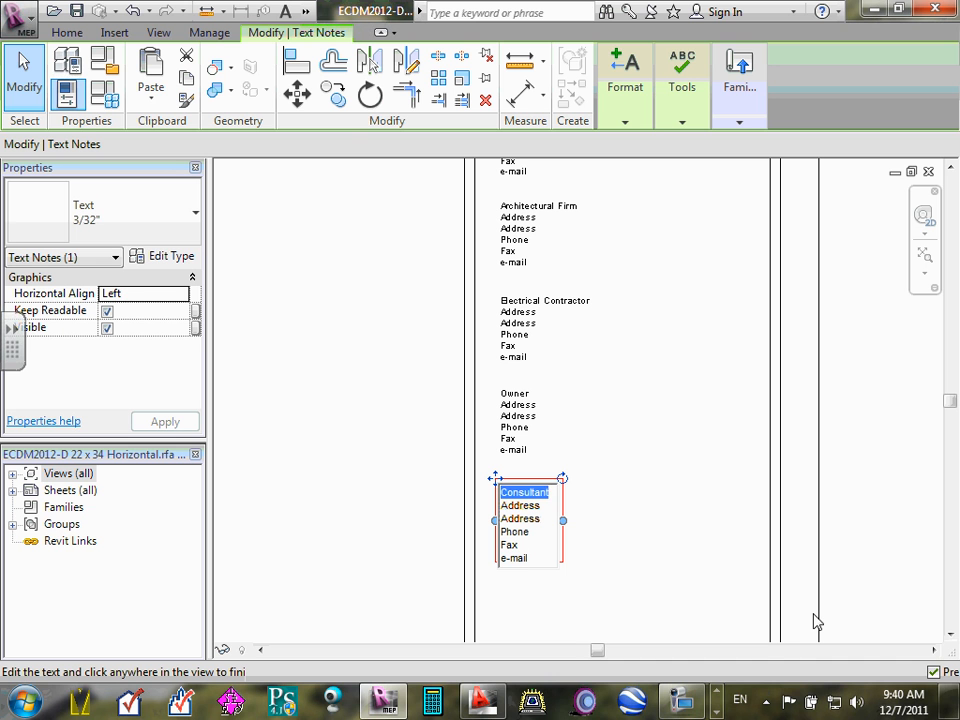
{"action": "type", "text": "Proje"}
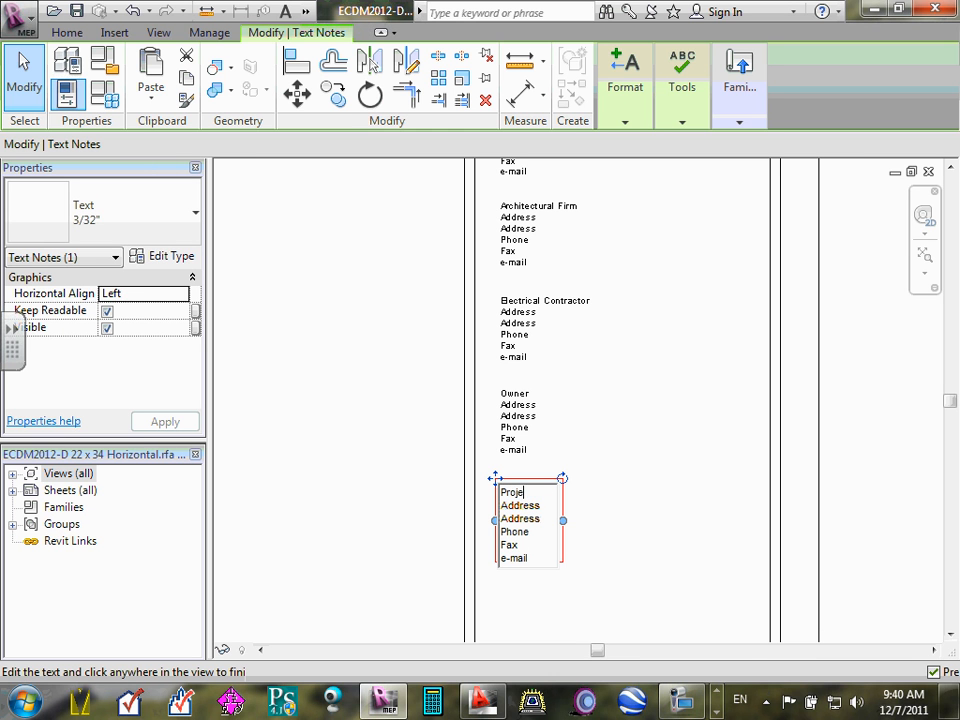
{"action": "type", "text": "ct location"}
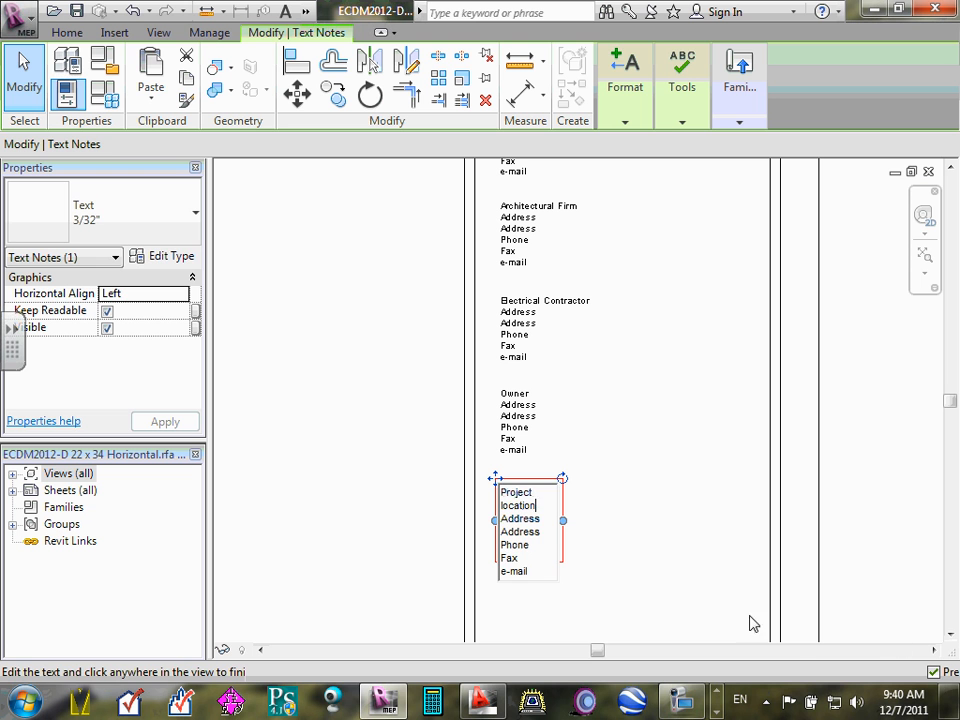
{"action": "left_click", "coordinate": [665, 543]}
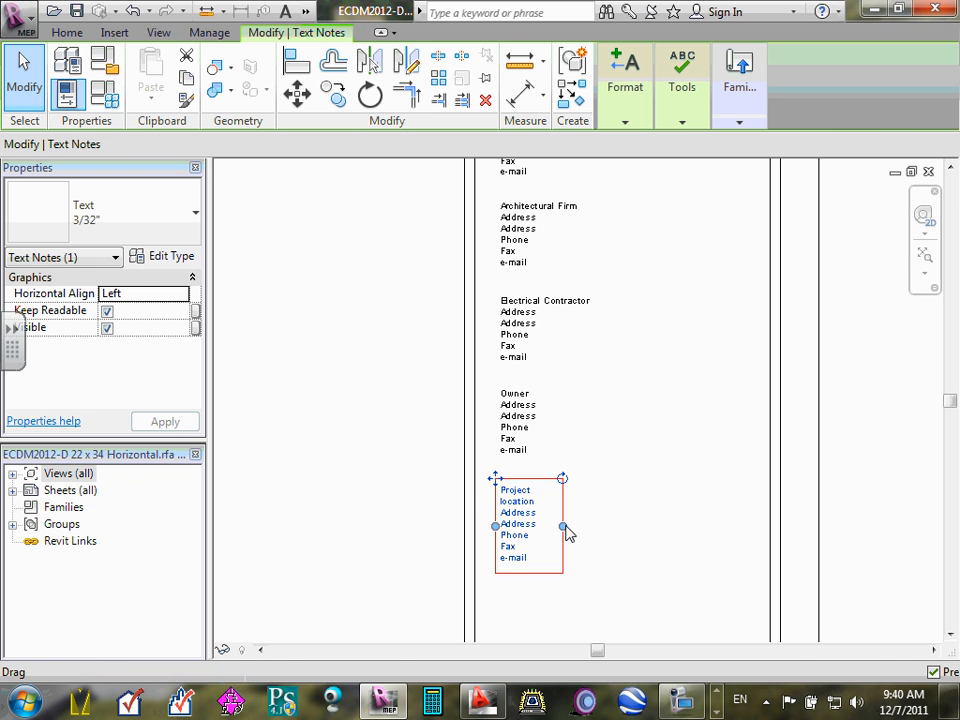
{"action": "left_click_drag", "start_coordinate": [563, 527], "coordinate": [690, 530]}
{"action": "left_click", "coordinate": [692, 369]}
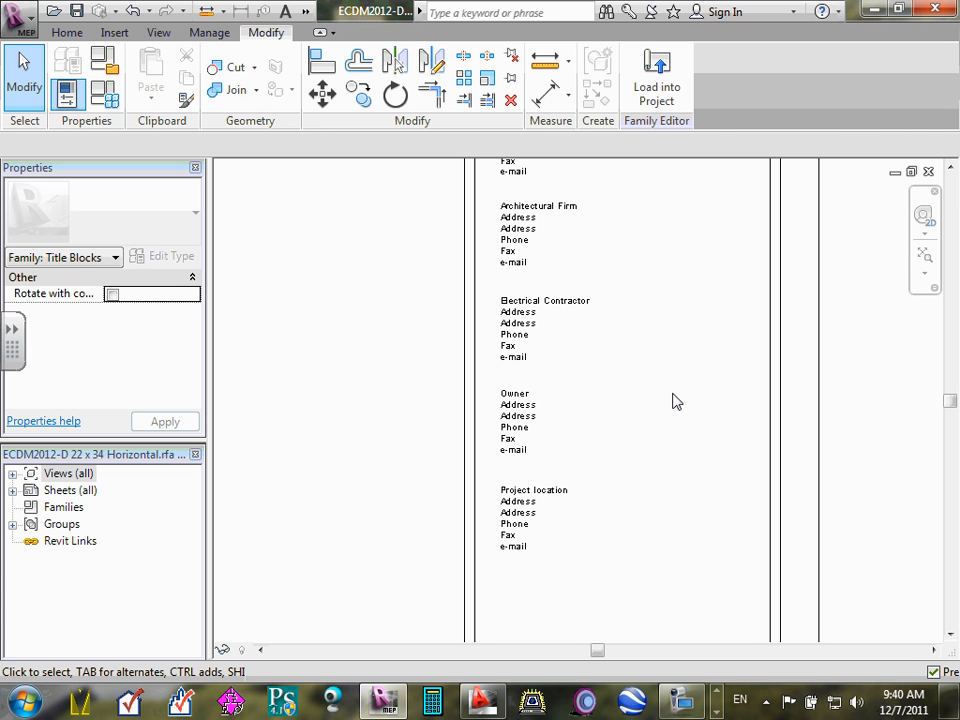
Review the renamed entries in the title block column, the empty space beneath them and the revision table
{"action": "middle_click_drag", "start_coordinate": [671, 399], "coordinate": [686, 496]}
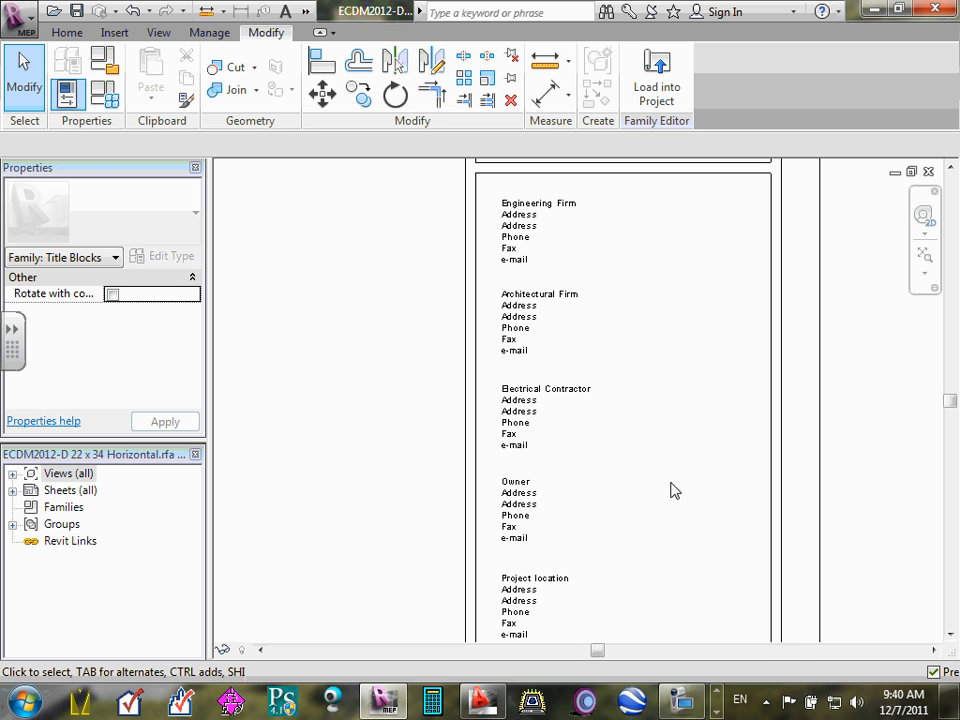
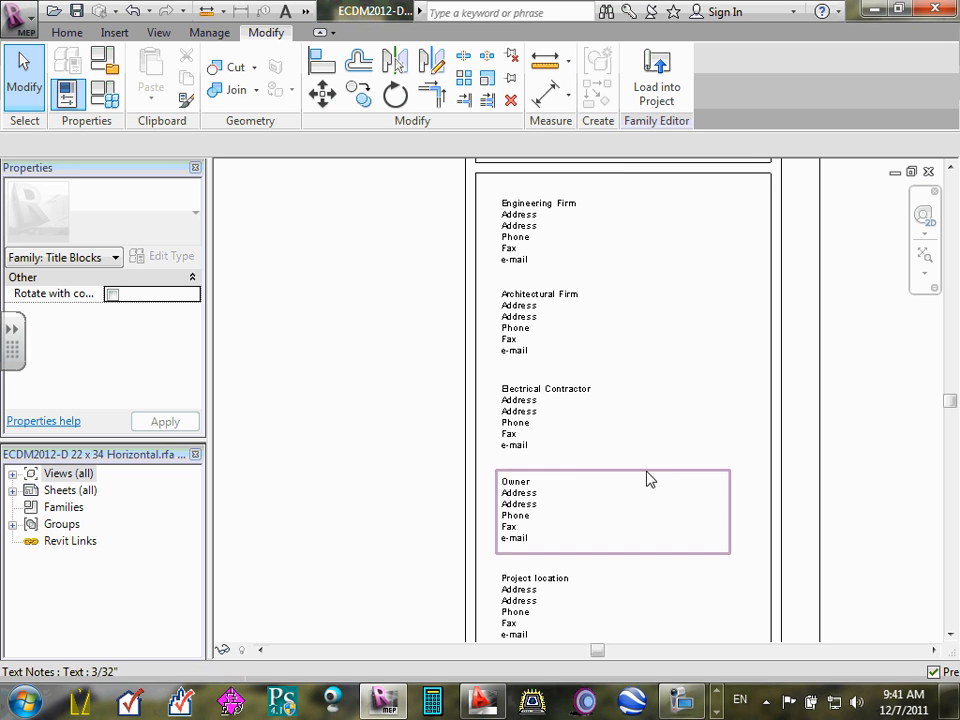
{"action": "scroll", "coordinate": [658, 403], "scroll_direction": "down", "scroll_amount": 2}
{"action": "scroll", "coordinate": [660, 475], "scroll_direction": "down", "scroll_amount": 1}
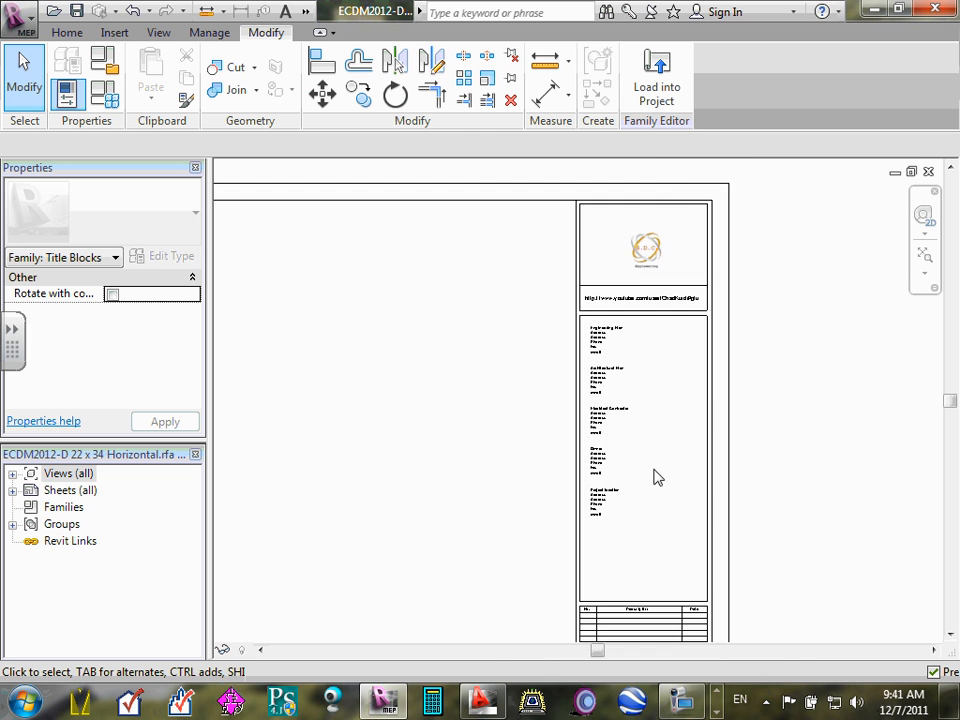
{"action": "scroll", "coordinate": [650, 488], "scroll_direction": "up", "scroll_amount": 3}
{"action": "scroll", "coordinate": [690, 520], "scroll_direction": "down", "scroll_amount": 2}
{"action": "middle_click_drag", "start_coordinate": [695, 555], "coordinate": [690, 360]}
{"action": "scroll", "coordinate": [679, 401], "scroll_direction": "up", "scroll_amount": 3}
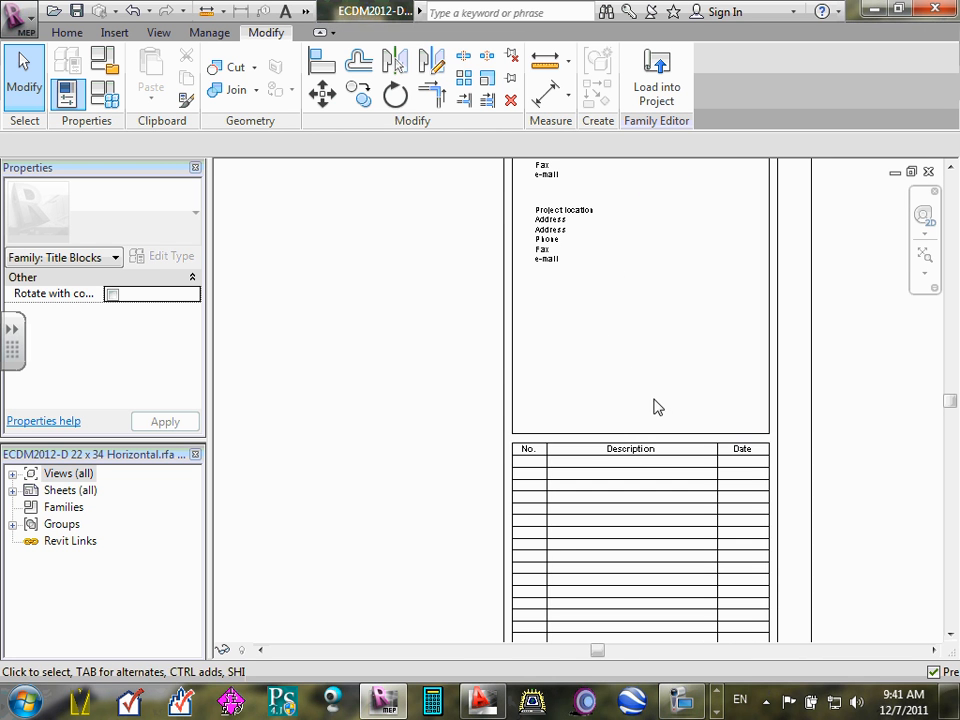
Inspect the Client Name, Project Name and Sheet Name labels beneath the revision table one after another
{"action": "middle_click_drag", "start_coordinate": [662, 518], "coordinate": [651, 196]}
{"action": "scroll", "coordinate": [651, 196], "scroll_direction": "up", "scroll_amount": 1}
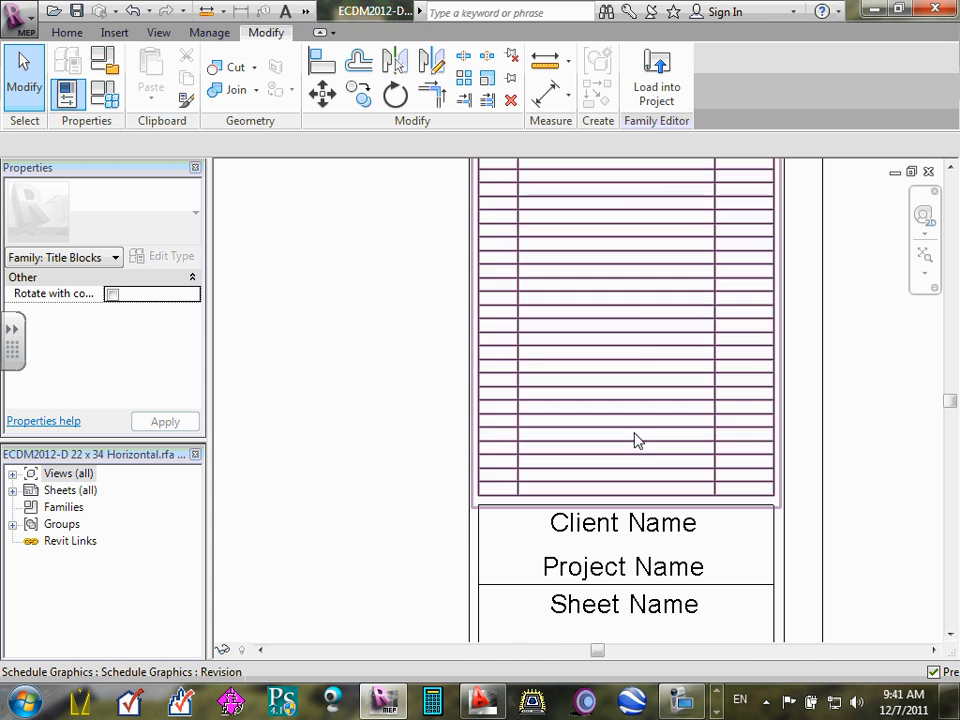
{"action": "middle_click_drag", "start_coordinate": [822, 546], "coordinate": [810, 446]}
{"action": "left_click", "coordinate": [621, 419]}
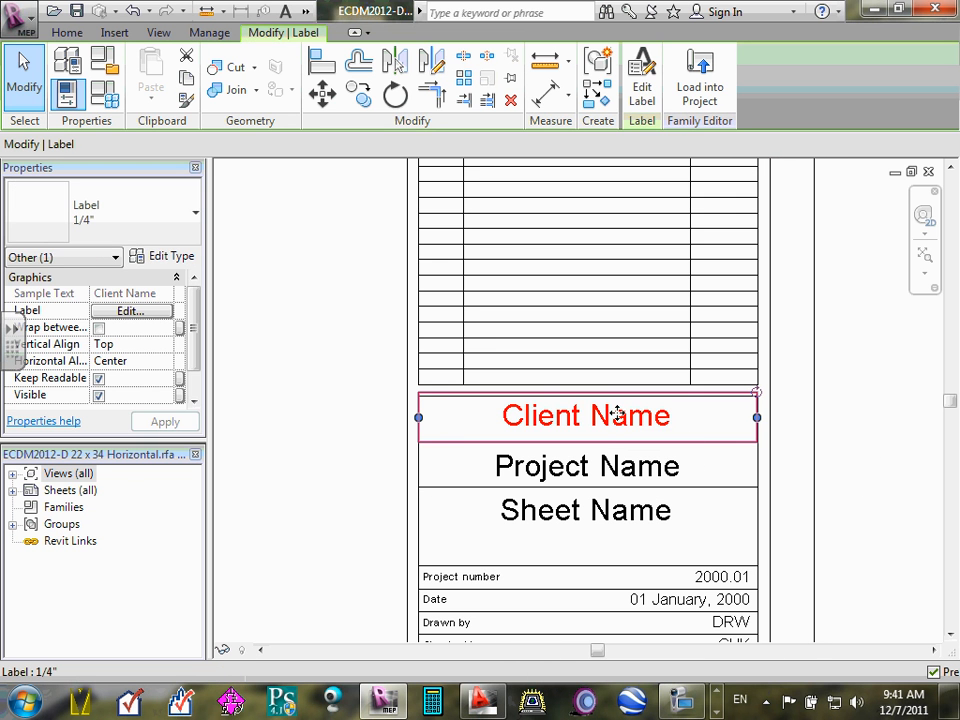
{"action": "left_click", "coordinate": [615, 467]}
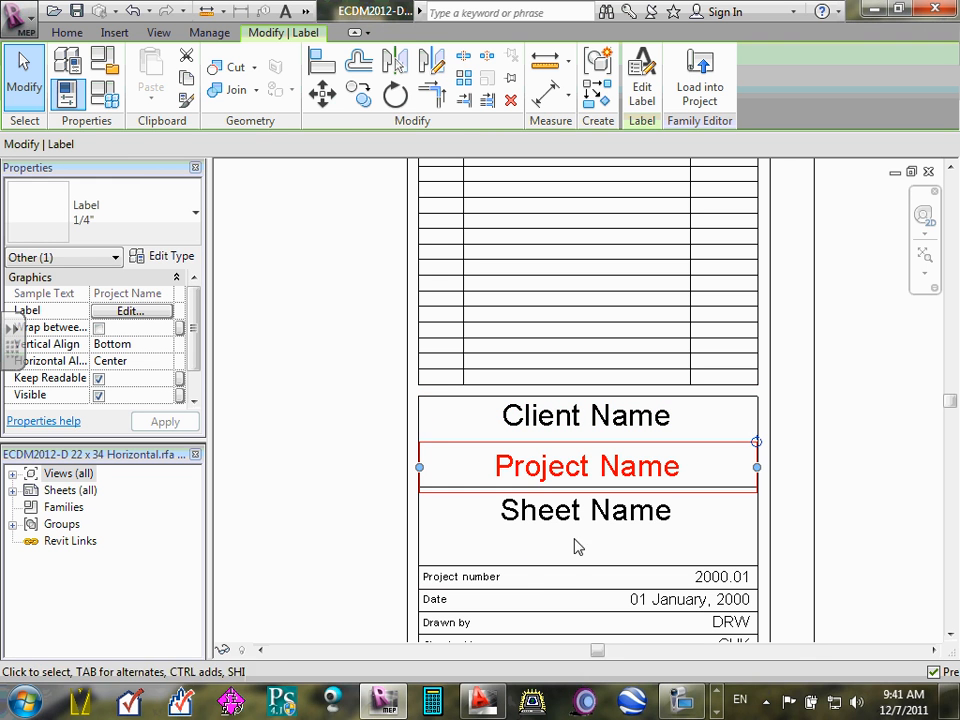
{"action": "left_click", "coordinate": [596, 517]}
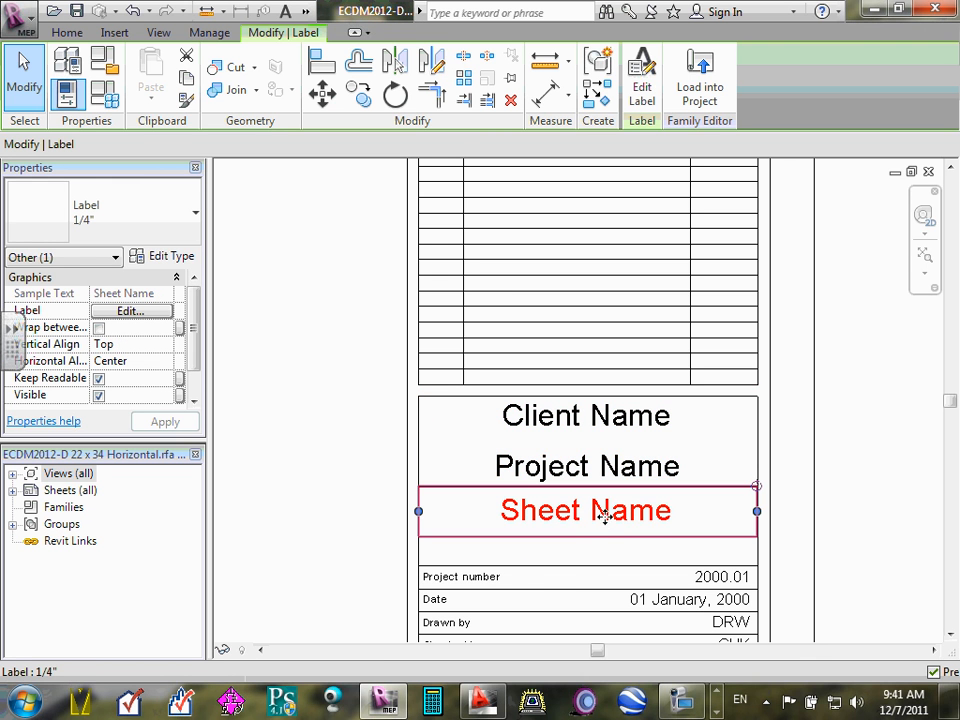
{"action": "left_click", "coordinate": [826, 480]}
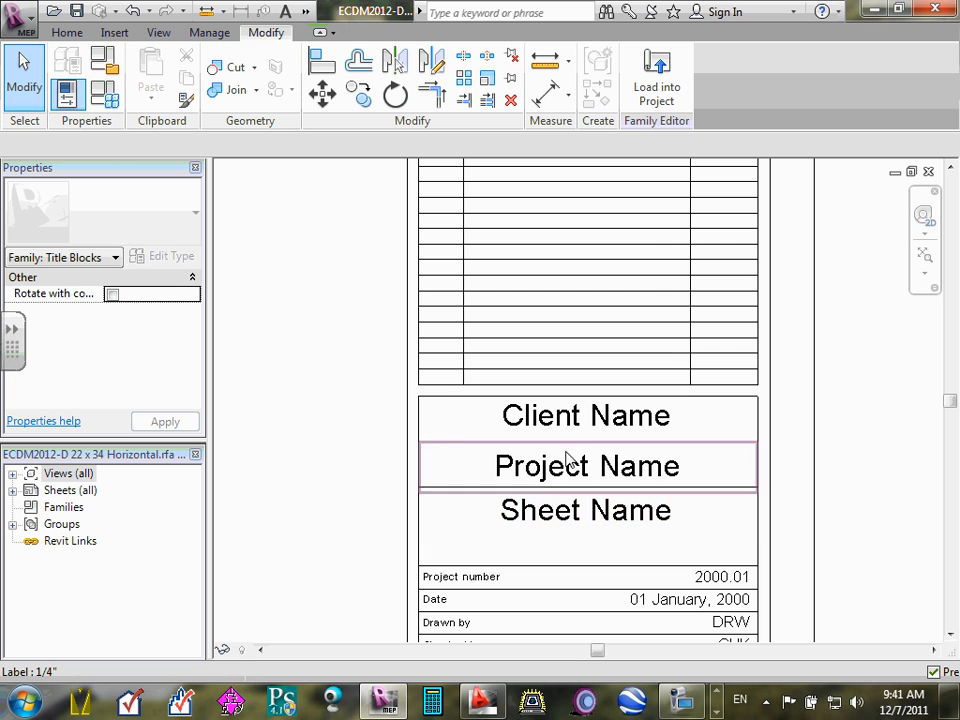
Review the party entries above the revision table, opening the Engineering Firm entry's text to check its address, phone, fax and e-mail lines
{"action": "scroll", "coordinate": [591, 440], "scroll_direction": "down", "scroll_amount": 2}
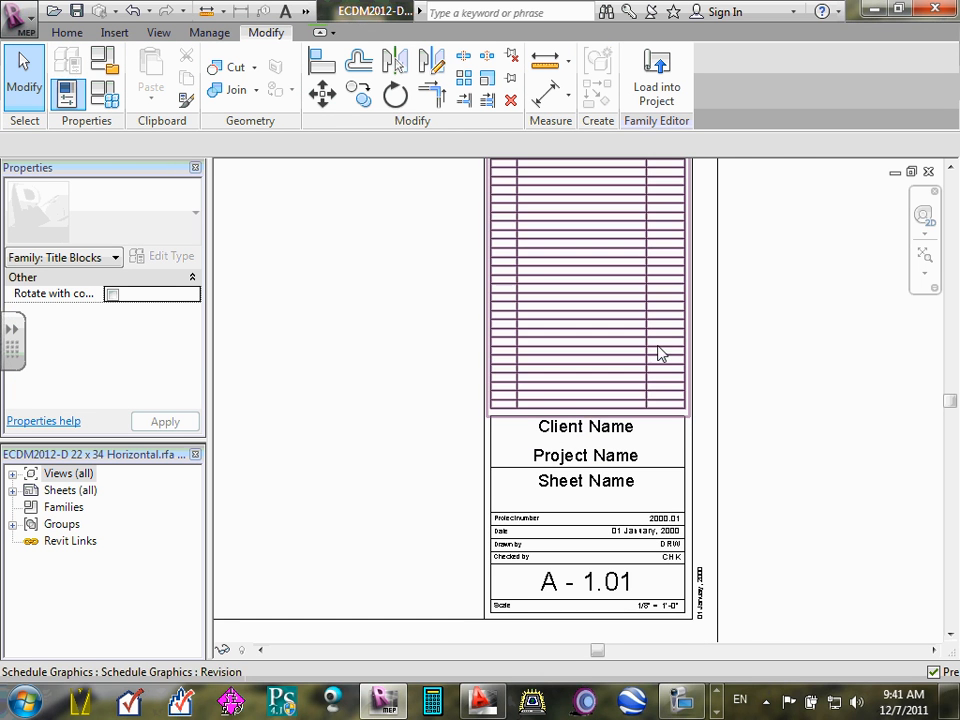
{"action": "middle_click_drag", "start_coordinate": [780, 334], "coordinate": [797, 546]}
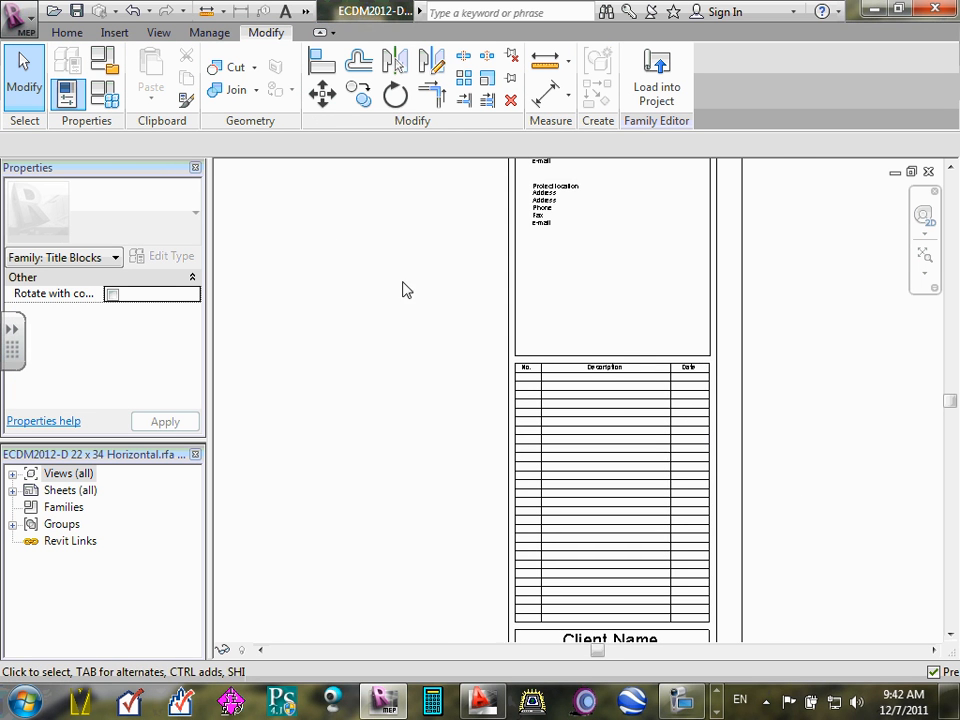
{"action": "middle_click_drag", "start_coordinate": [410, 300], "coordinate": [429, 570]}
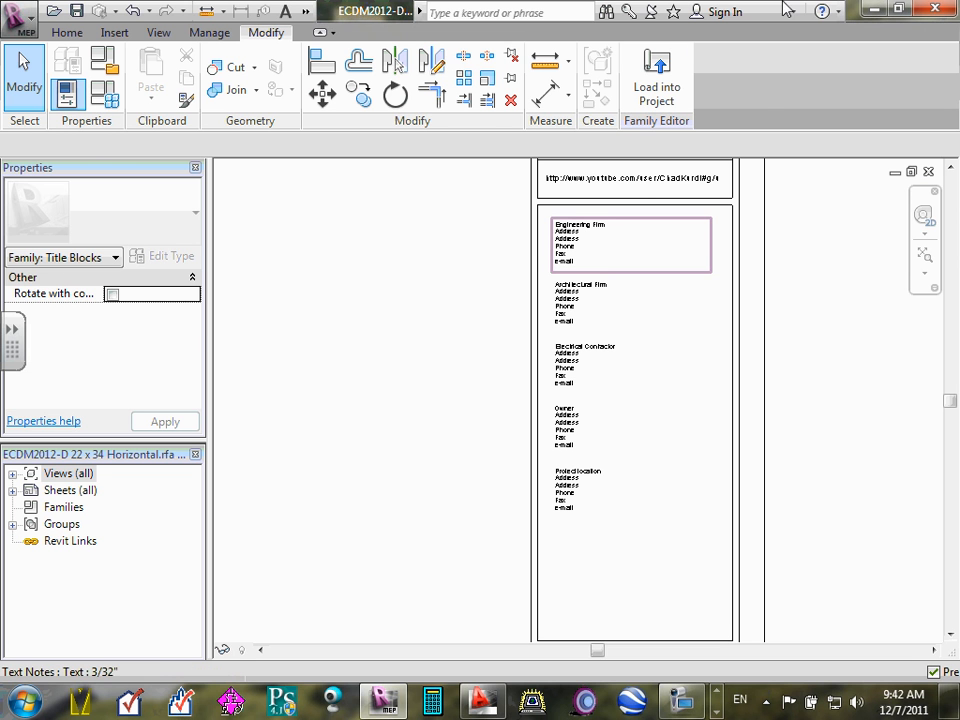
{"action": "double_click", "coordinate": [560, 234]}
{"action": "left_click_drag", "start_coordinate": [557, 230], "coordinate": [565, 250]}
{"action": "left_click", "coordinate": [575, 243]}
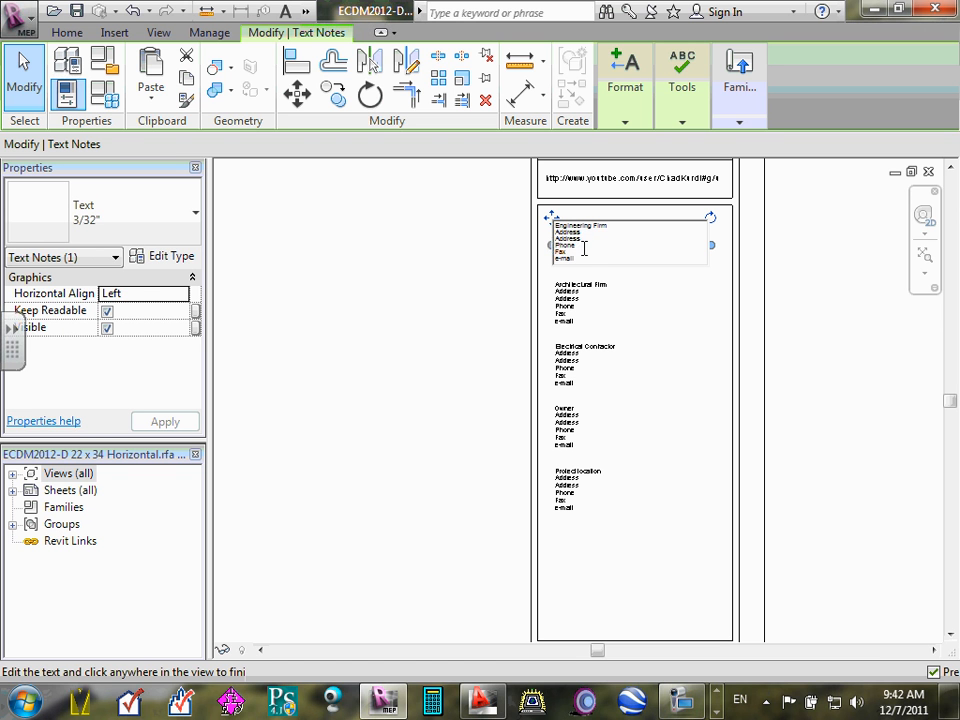
{"action": "key", "text": "Escape"}
{"action": "left_click", "coordinate": [584, 247]}
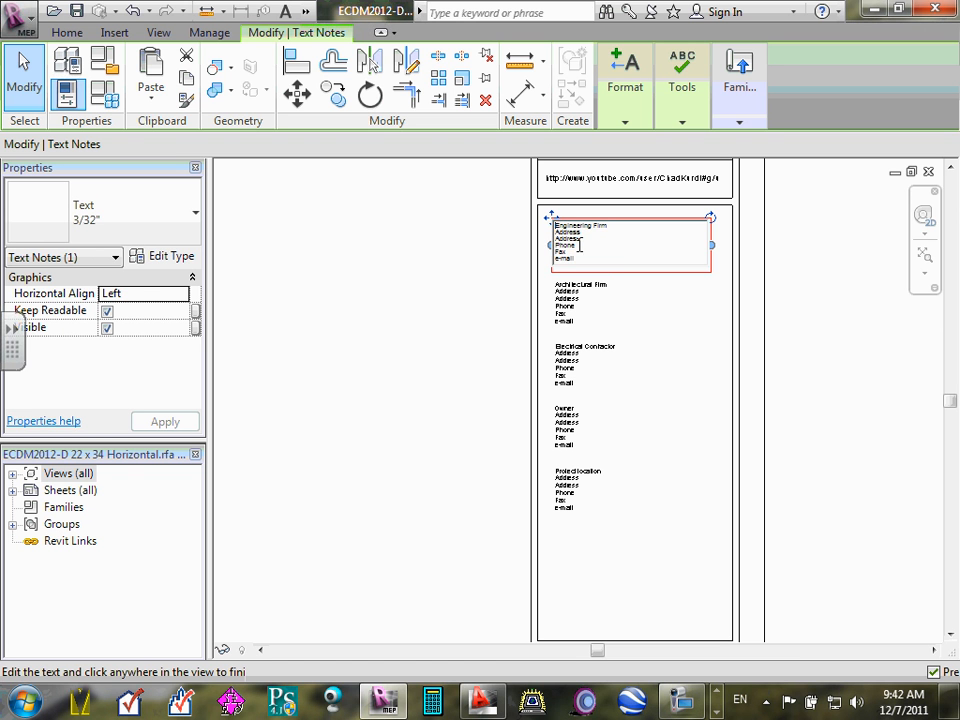
{"action": "left_click", "coordinate": [672, 314]}
{"action": "left_click", "coordinate": [539, 292]}
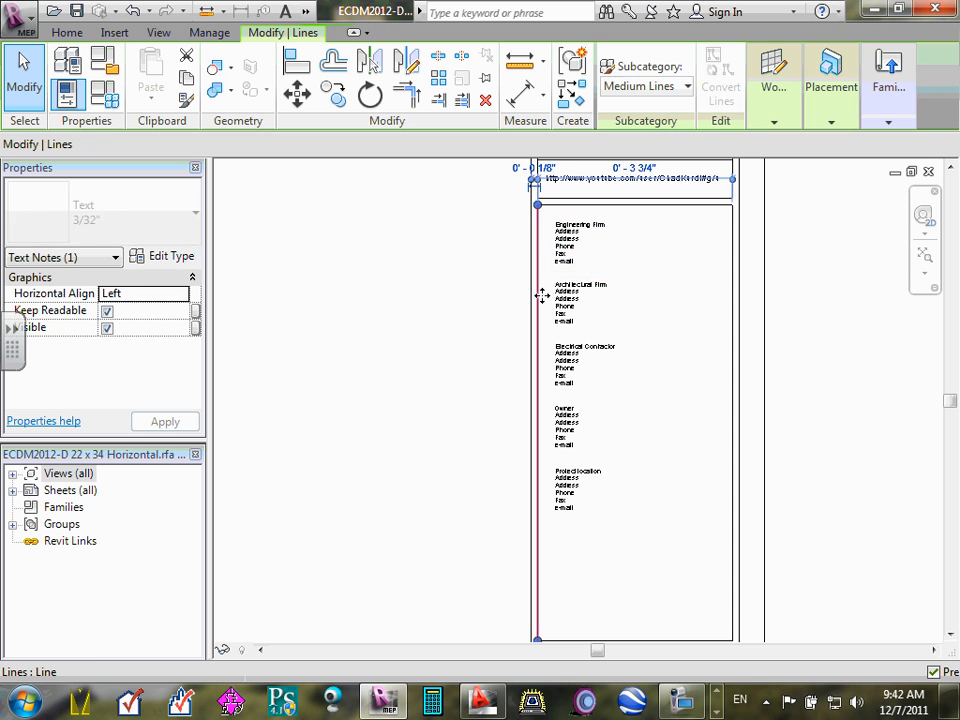
{"action": "scroll", "coordinate": [690, 345], "scroll_direction": "down", "scroll_amount": 2}
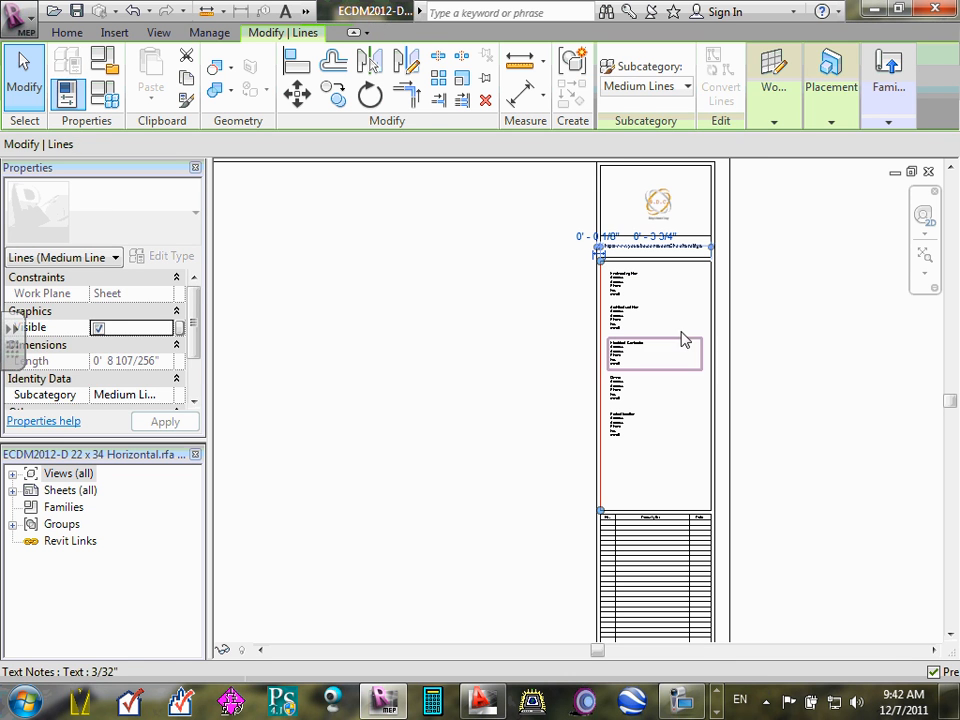
{"action": "left_click", "coordinate": [757, 296]}
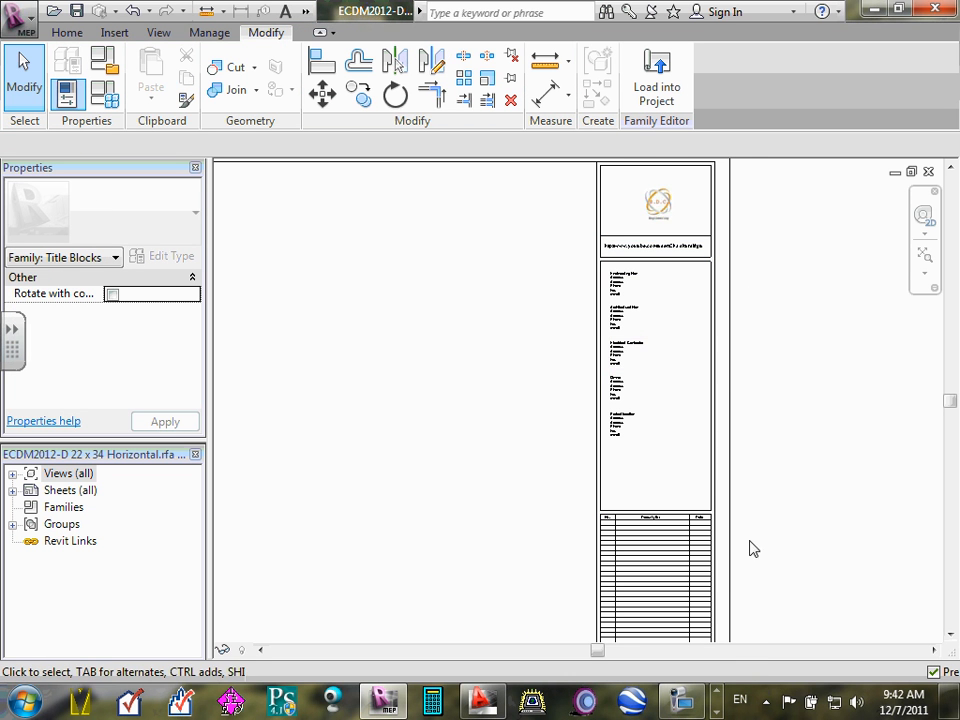
Examine the revision table's columns and recheck the client, project and sheet name labels below it
{"action": "middle_click_drag", "start_coordinate": [753, 535], "coordinate": [737, 325]}
{"action": "scroll", "coordinate": [610, 355], "scroll_direction": "up", "scroll_amount": 3}
{"action": "scroll", "coordinate": [612, 355], "scroll_direction": "up", "scroll_amount": 1}
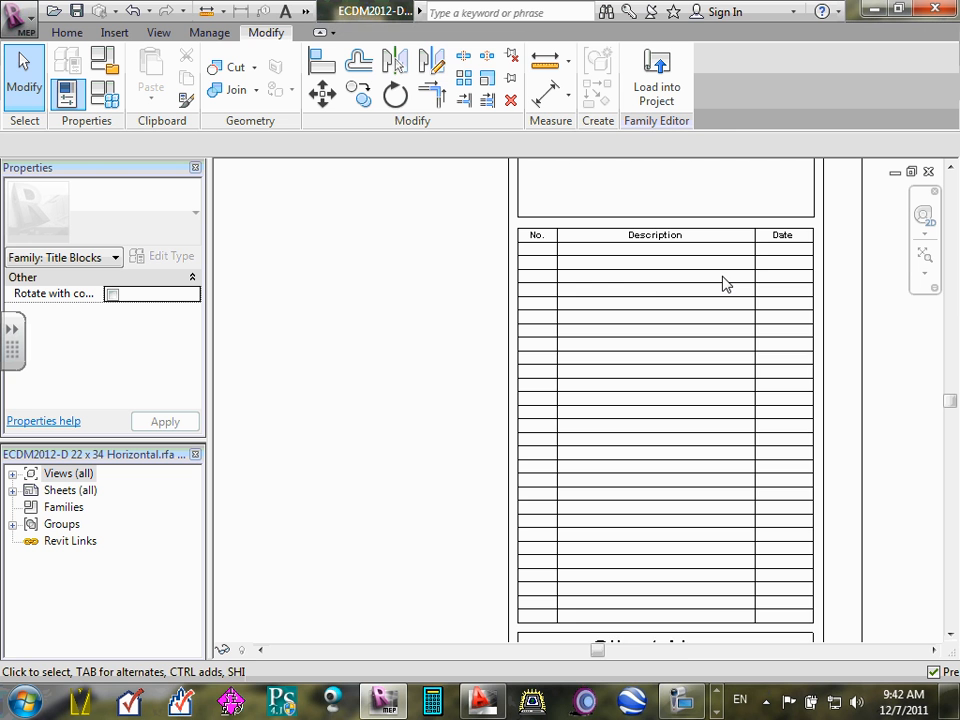
{"action": "scroll", "coordinate": [636, 283], "scroll_direction": "down", "scroll_amount": 3}
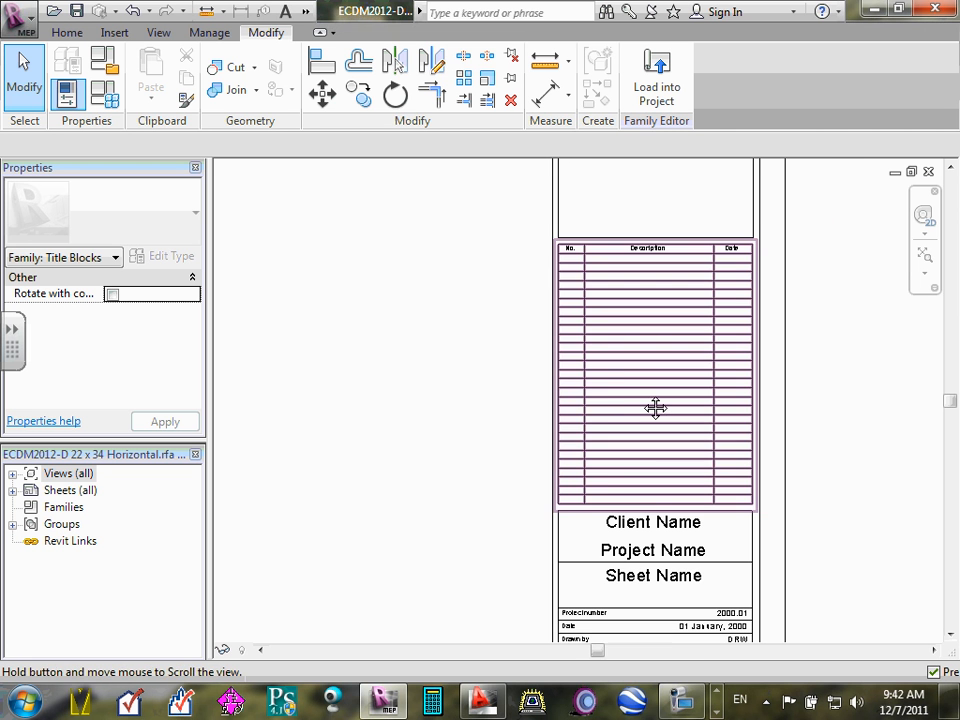
{"action": "middle_click_drag", "start_coordinate": [655, 407], "coordinate": [628, 330]}
{"action": "scroll", "coordinate": [630, 491], "scroll_direction": "up", "scroll_amount": 5}
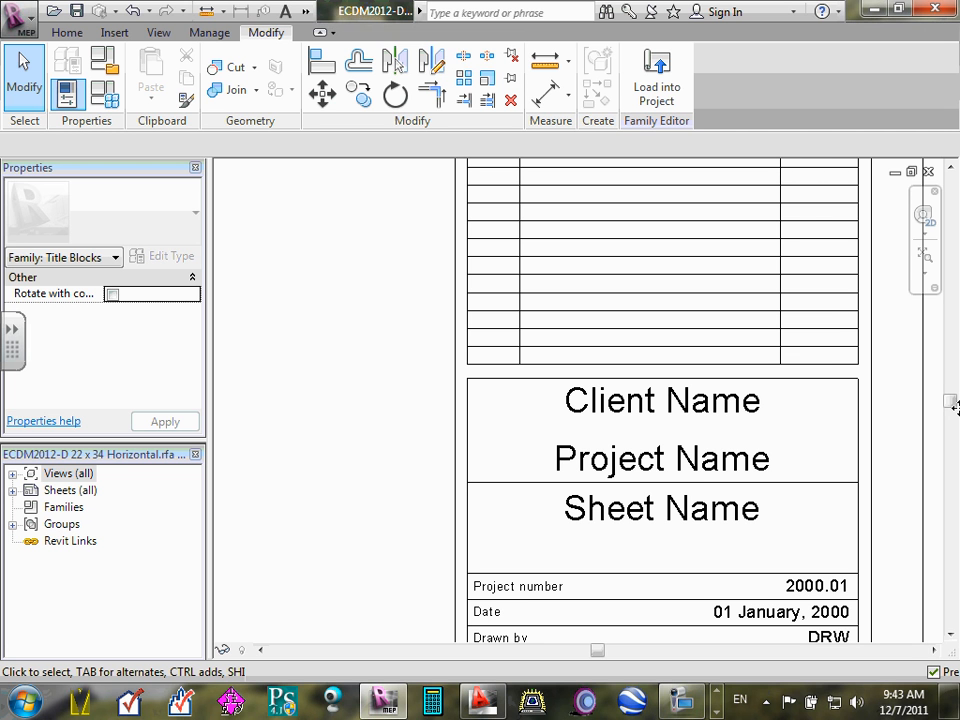
{"action": "left_click", "coordinate": [657, 414]}
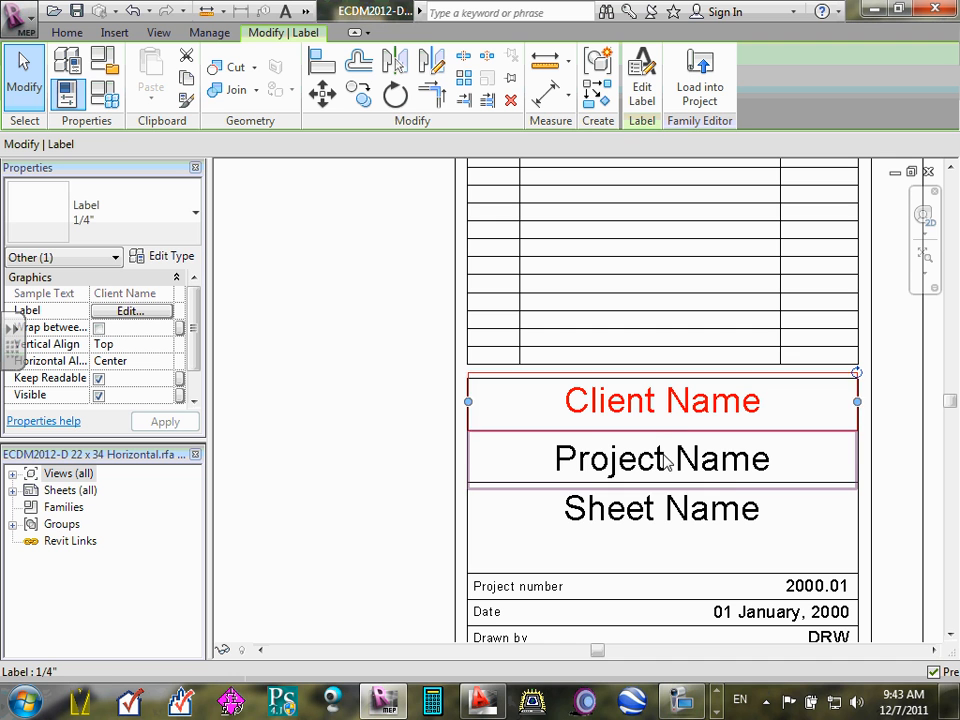
{"action": "left_click", "coordinate": [666, 459]}
{"action": "left_click", "coordinate": [668, 505]}
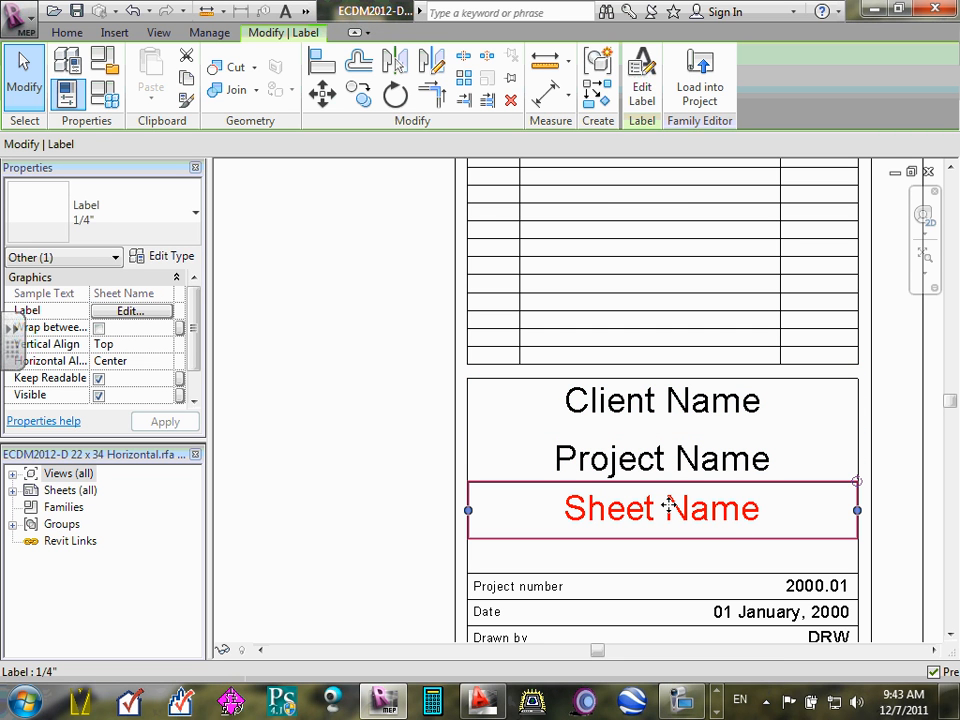
{"action": "left_click", "coordinate": [818, 510]}
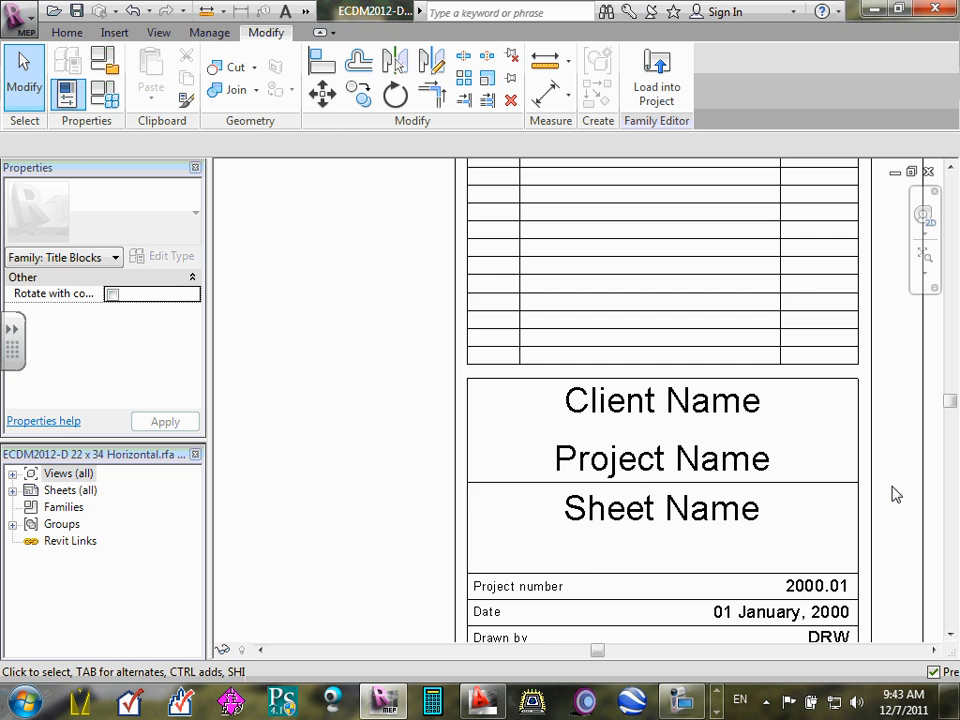
Inspect the project number, date, Drawn by and Checked by labels in the lower rows of the title block
{"action": "scroll", "coordinate": [895, 494], "scroll_direction": "up", "scroll_amount": 4}
{"action": "left_click", "coordinate": [790, 548]}
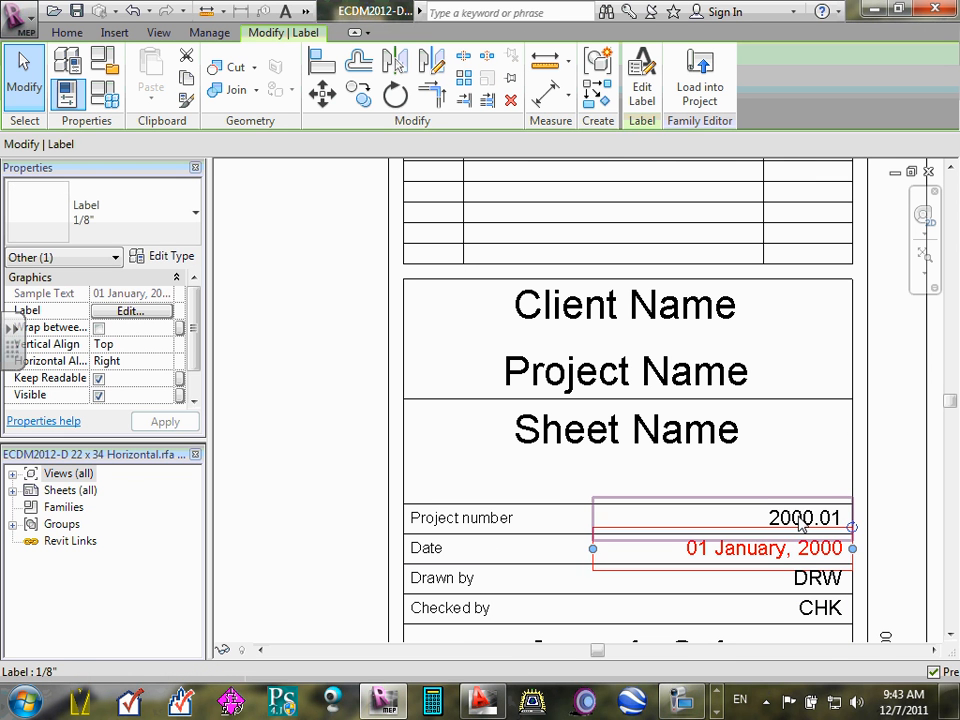
{"action": "left_click", "coordinate": [801, 520]}
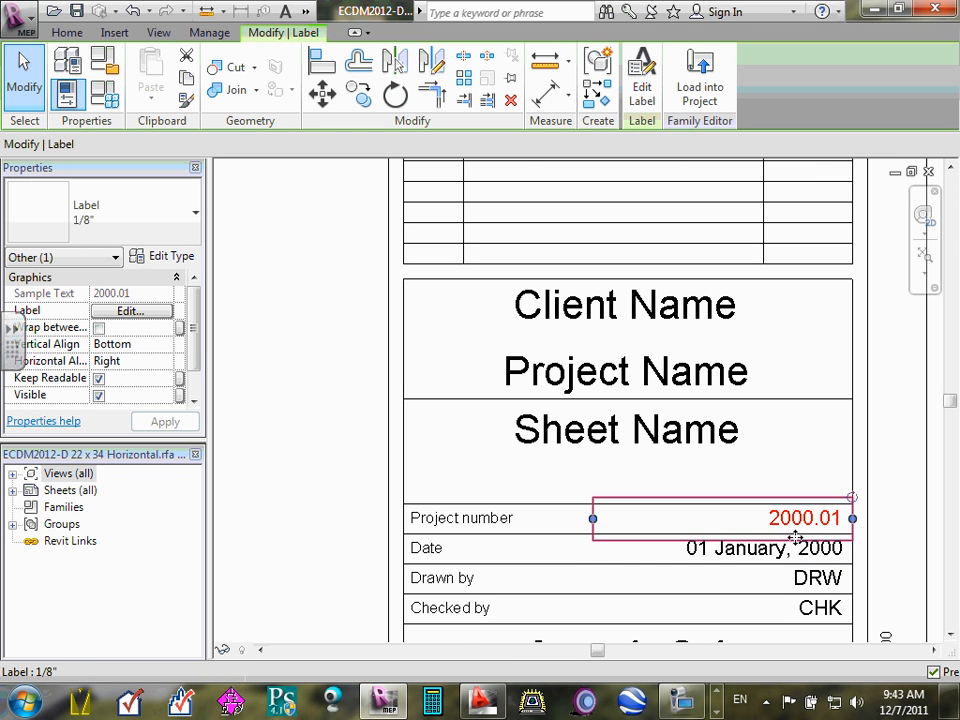
{"action": "left_click", "coordinate": [795, 546]}
{"action": "scroll", "coordinate": [789, 548], "scroll_direction": "down", "scroll_amount": 1}
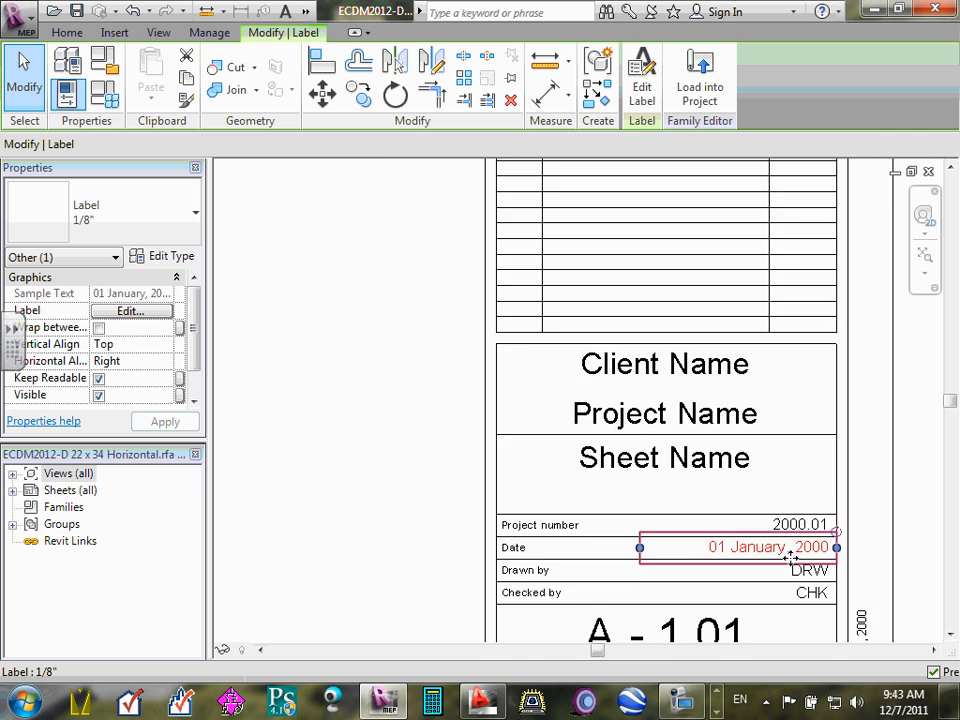
{"action": "scroll", "coordinate": [795, 558], "scroll_direction": "up", "scroll_amount": 1}
{"action": "left_click", "coordinate": [805, 570]}
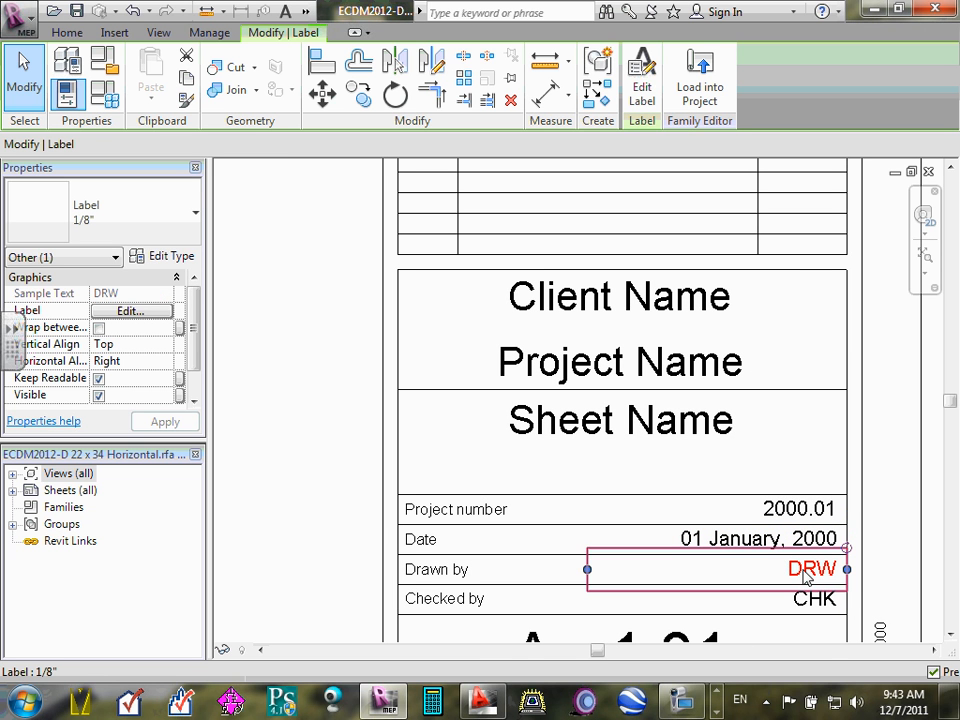
{"action": "left_click", "coordinate": [812, 604]}
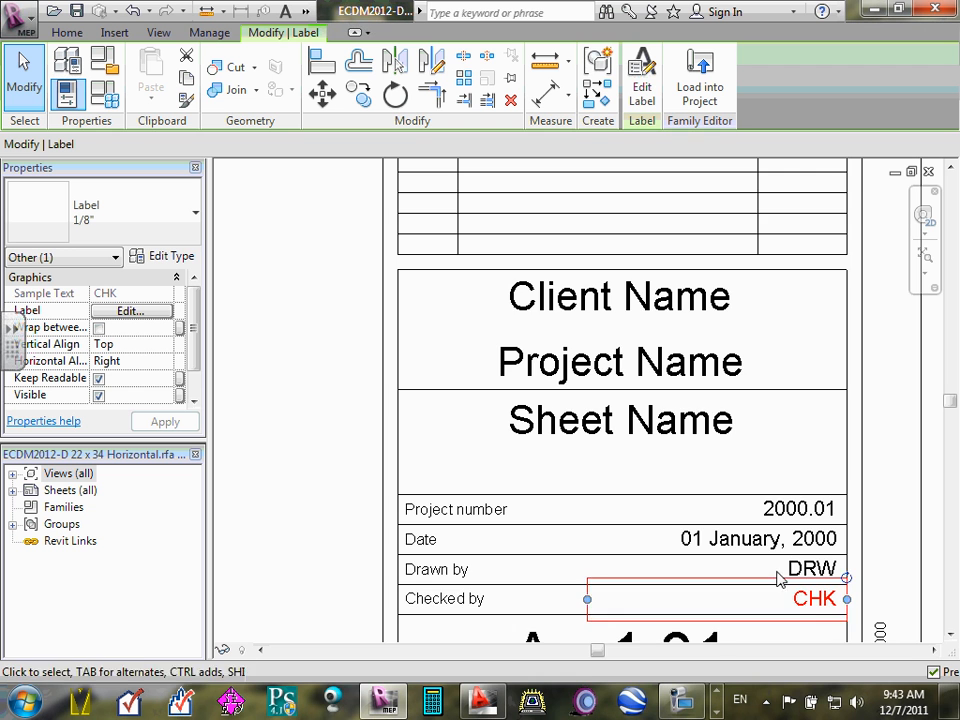
{"action": "scroll", "coordinate": [780, 580], "scroll_direction": "down", "scroll_amount": 2}
{"action": "scroll", "coordinate": [868, 583], "scroll_direction": "up", "scroll_amount": 4}
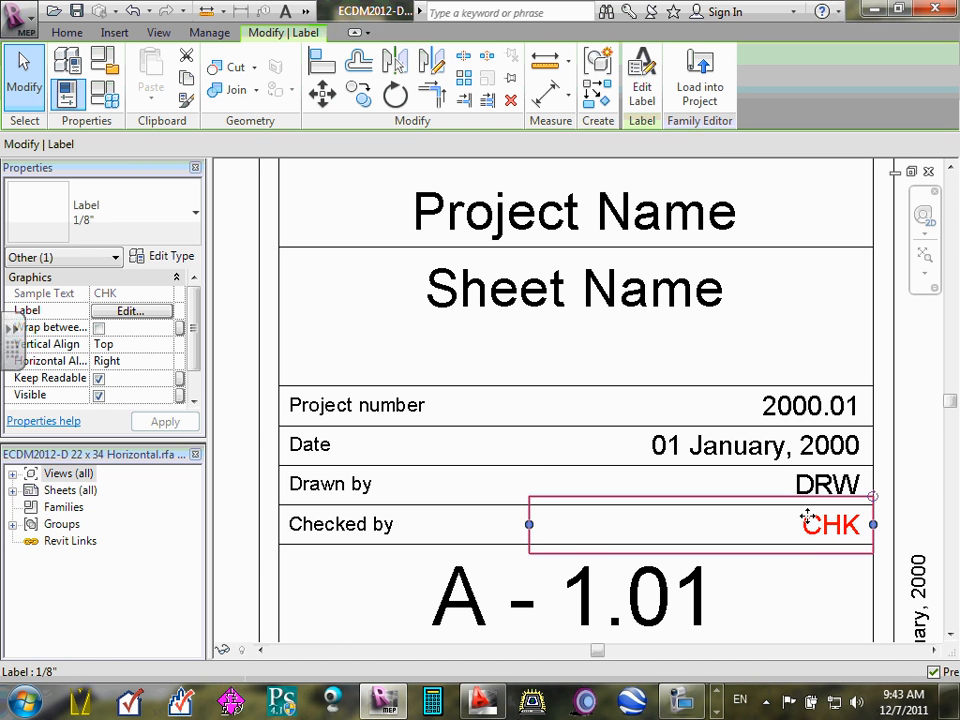
{"action": "left_click", "coordinate": [811, 486]}
{"action": "scroll", "coordinate": [810, 495], "scroll_direction": "down", "scroll_amount": 2}
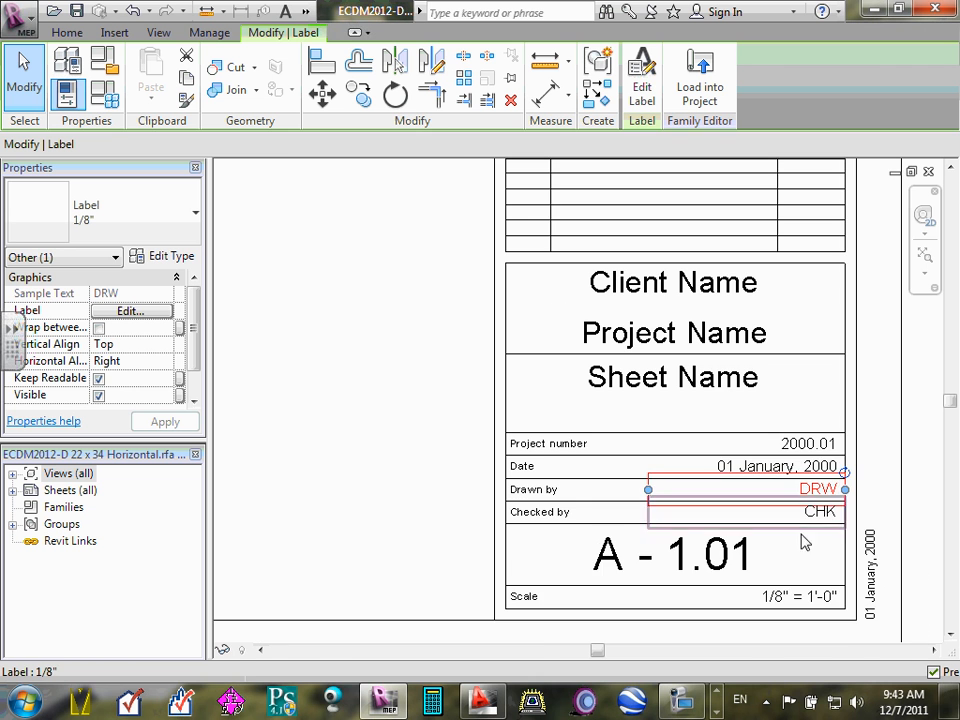
Check the large sheet number label above the scale row and the Drawn by label once more
{"action": "middle_click_drag", "start_coordinate": [782, 559], "coordinate": [793, 544]}
{"action": "left_click", "coordinate": [706, 538]}
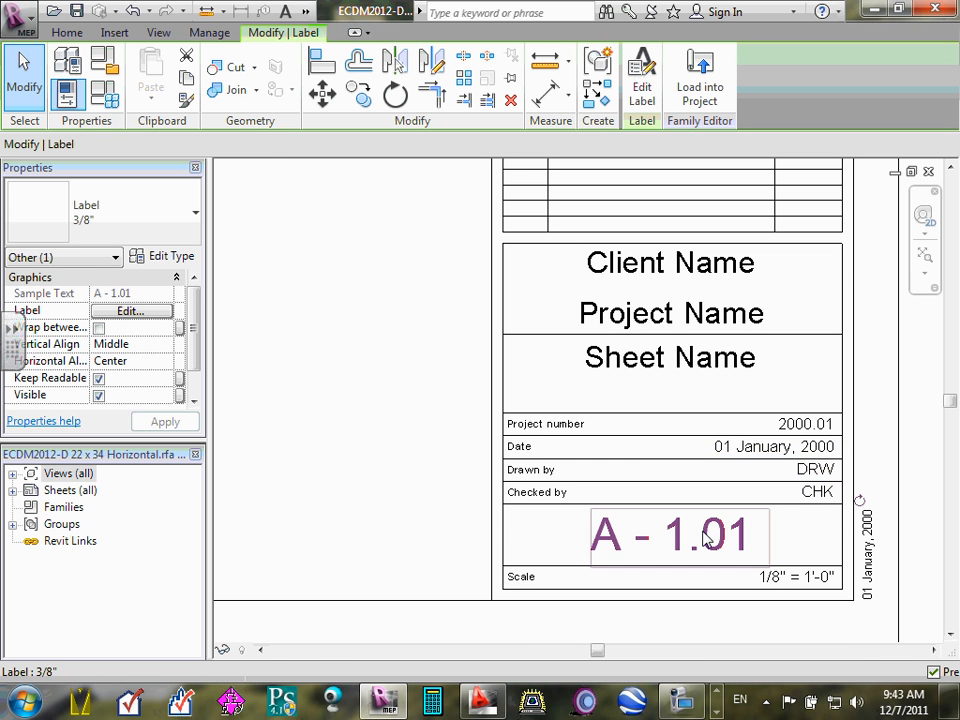
{"action": "left_click", "coordinate": [393, 458]}
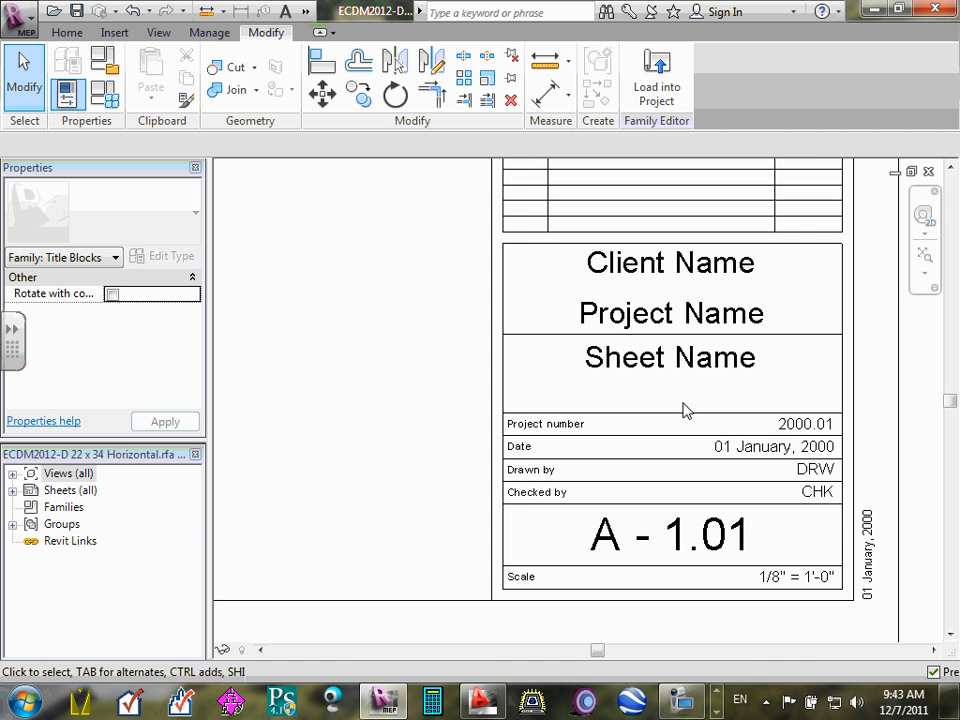
{"action": "scroll", "coordinate": [685, 408], "scroll_direction": "down", "scroll_amount": 1}
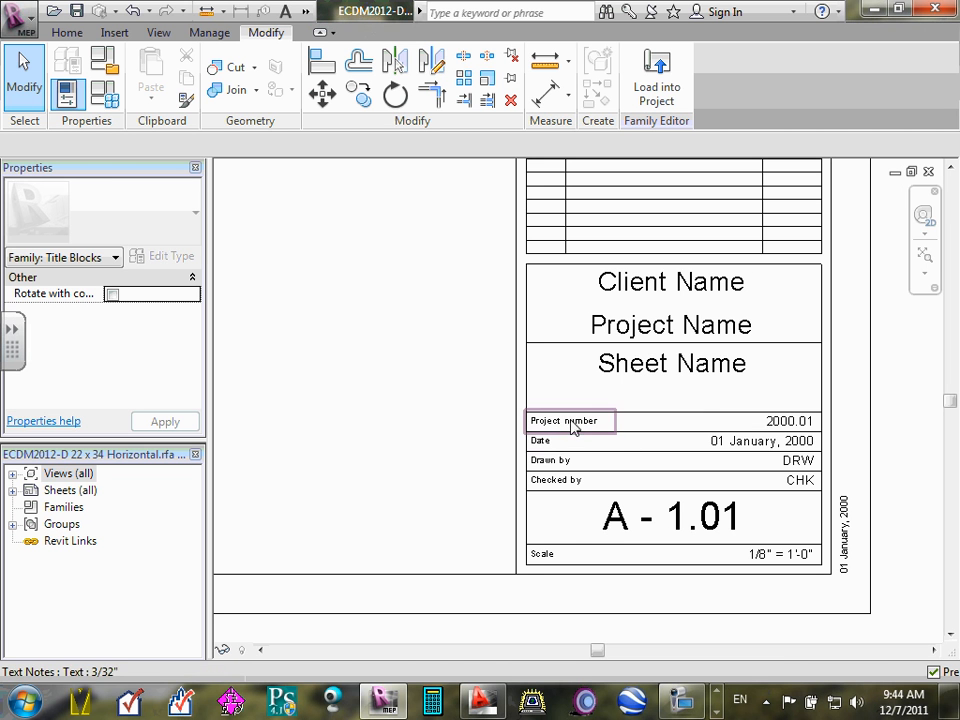
{"action": "left_click", "coordinate": [795, 463]}
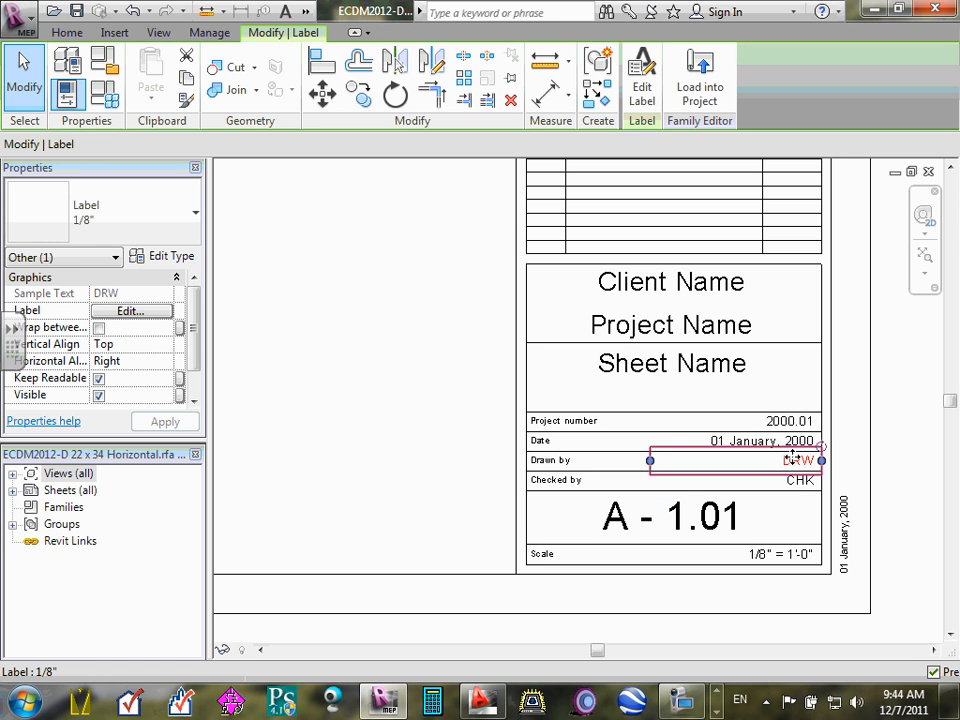
{"action": "left_click", "coordinate": [452, 448]}
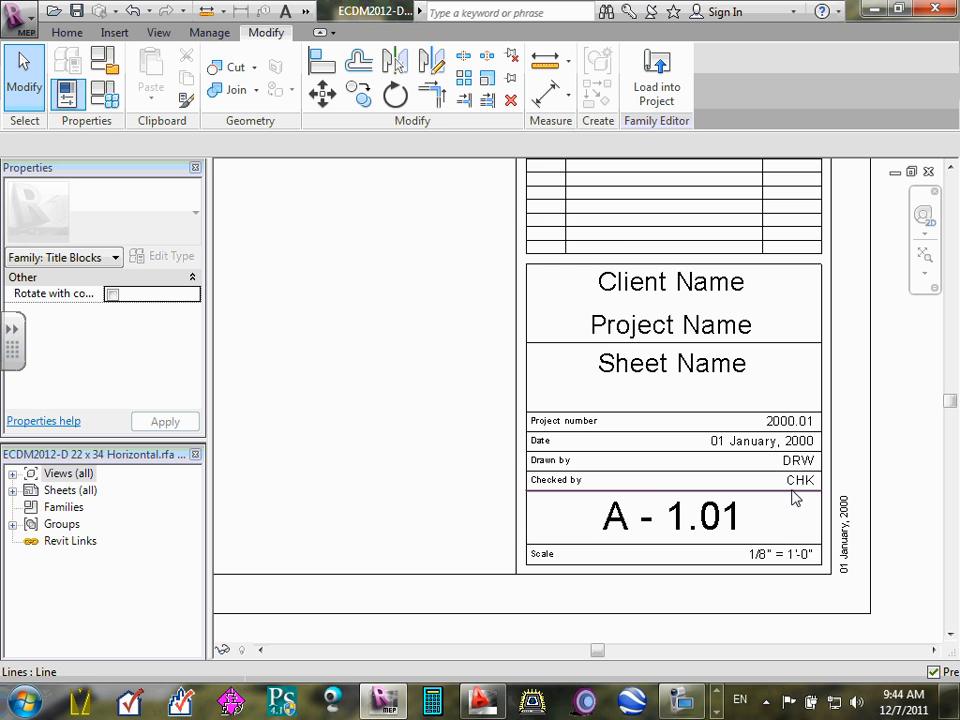
Load the finished title block family into the electrical project, overwriting the existing version of ECDM2012-D 22 x 34 Horizontal
{"action": "scroll", "coordinate": [793, 497], "scroll_direction": "down", "scroll_amount": 4}
{"action": "middle_click_drag", "start_coordinate": [806, 232], "coordinate": [792, 413]}
{"action": "scroll", "coordinate": [781, 385], "scroll_direction": "down", "scroll_amount": 2}
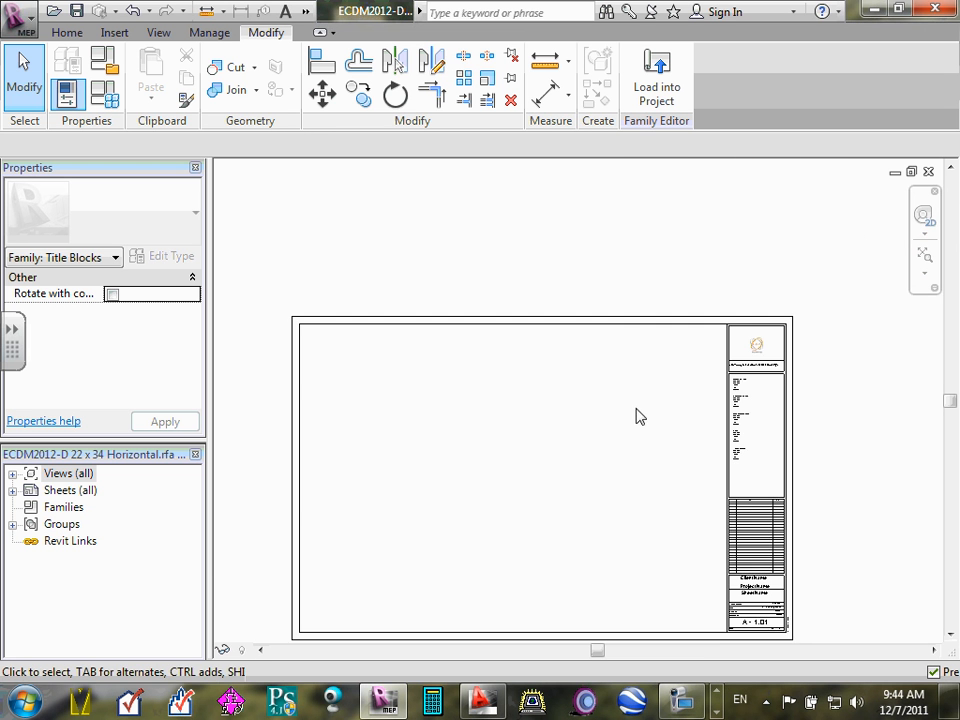
{"action": "middle_click_drag", "start_coordinate": [636, 416], "coordinate": [647, 319]}
{"action": "middle_click_drag", "start_coordinate": [810, 311], "coordinate": [815, 338]}
{"action": "scroll", "coordinate": [754, 276], "scroll_direction": "up", "scroll_amount": 5}
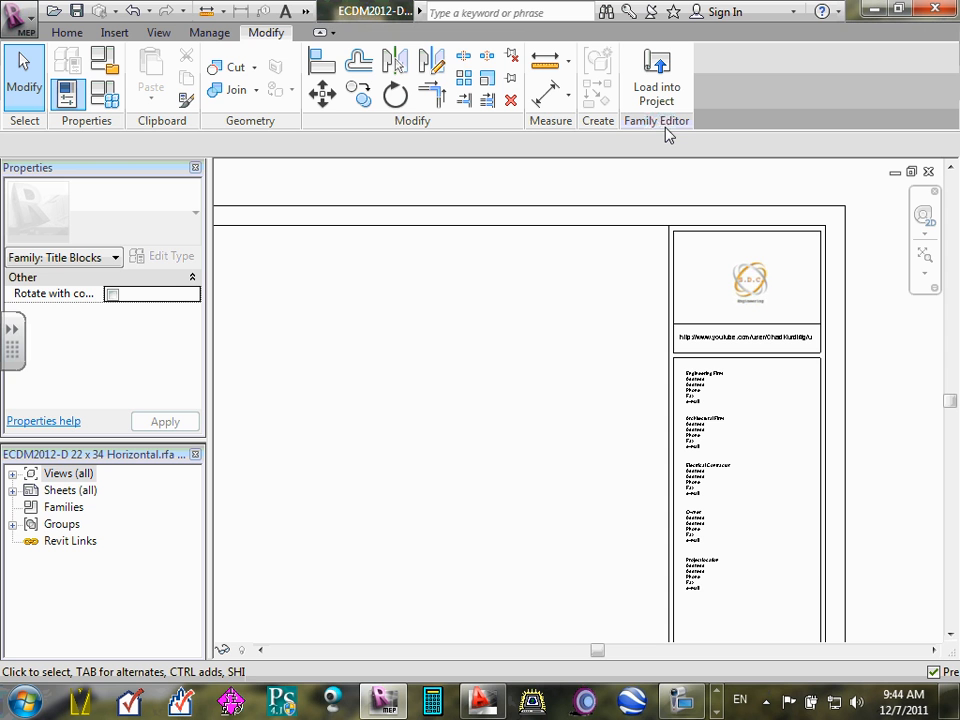
{"action": "left_click", "coordinate": [664, 96]}
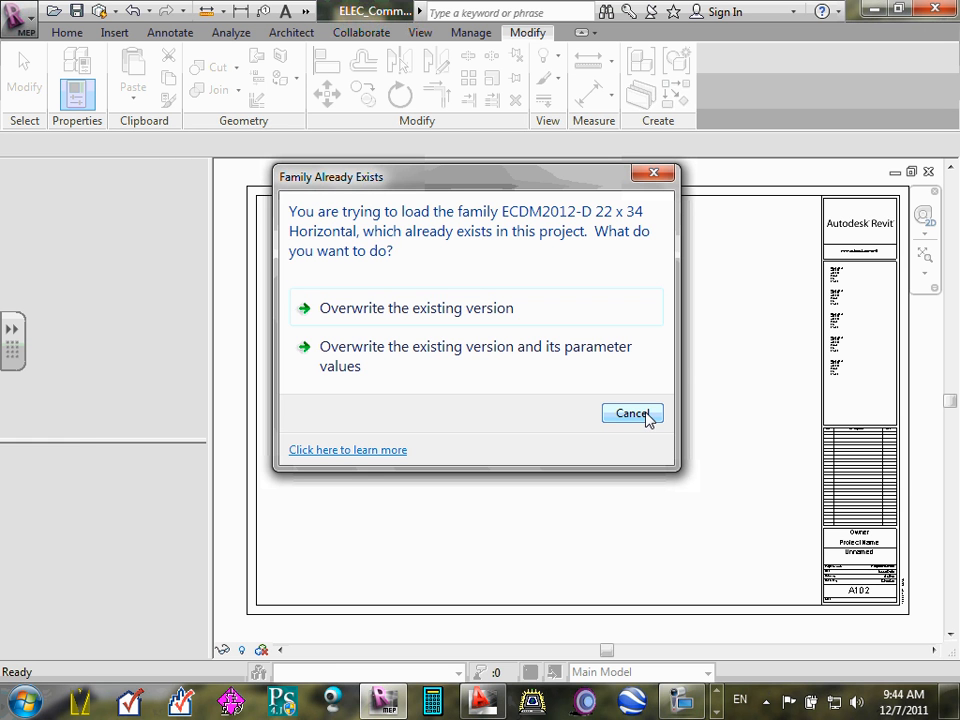
{"action": "left_click", "coordinate": [481, 311]}
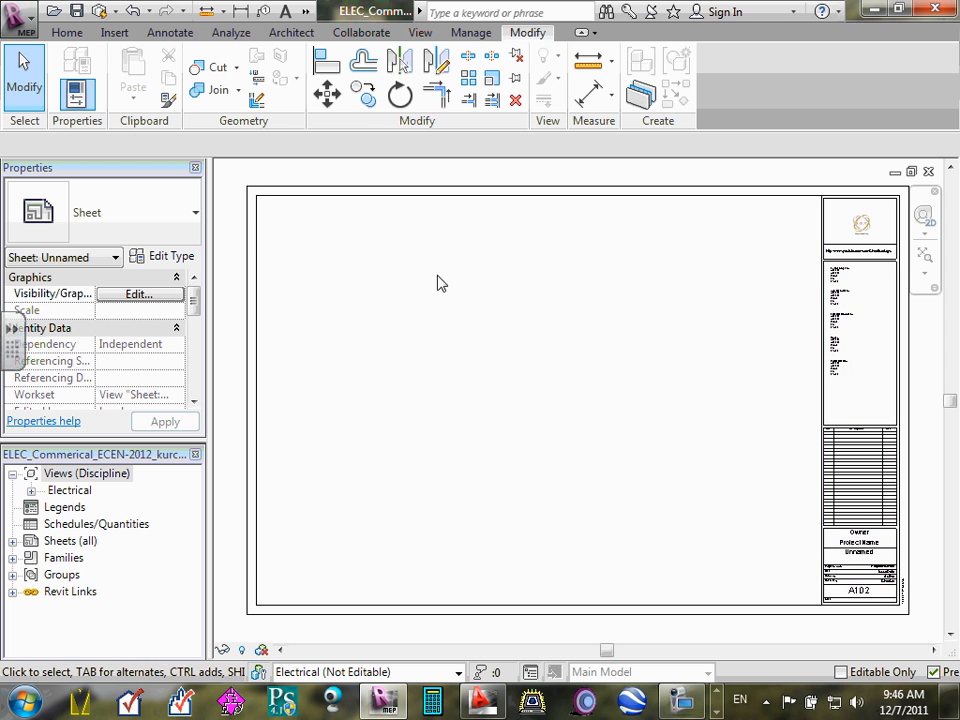
Begin renaming sheet A102 - Unnamed under the project's sheets and set its sheet number to E1
{"action": "left_click", "coordinate": [11, 541]}
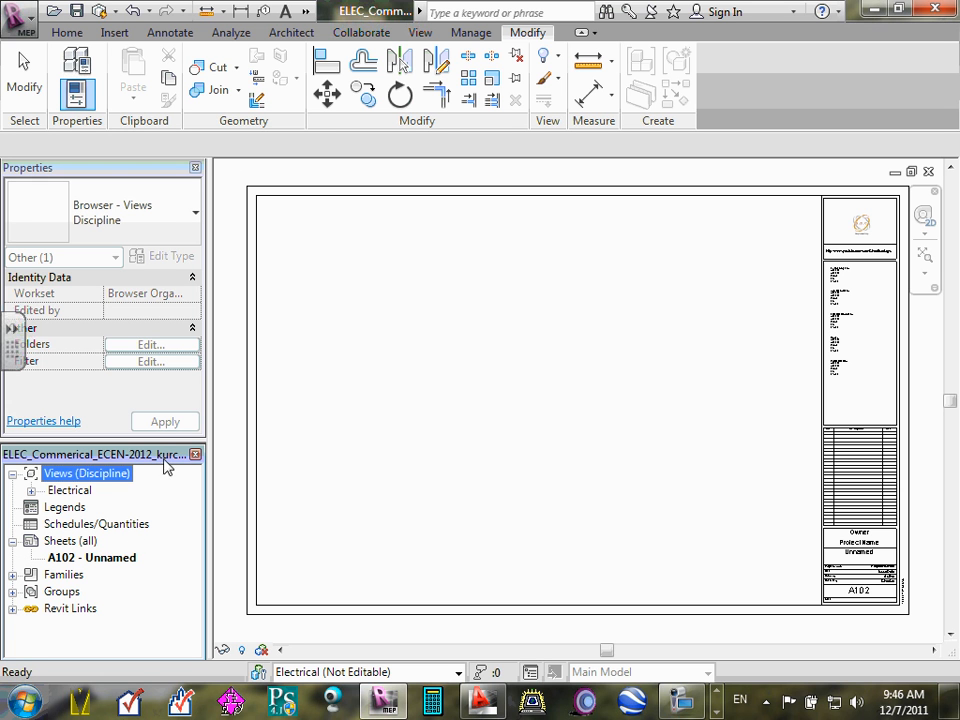
{"action": "left_click", "coordinate": [112, 558]}
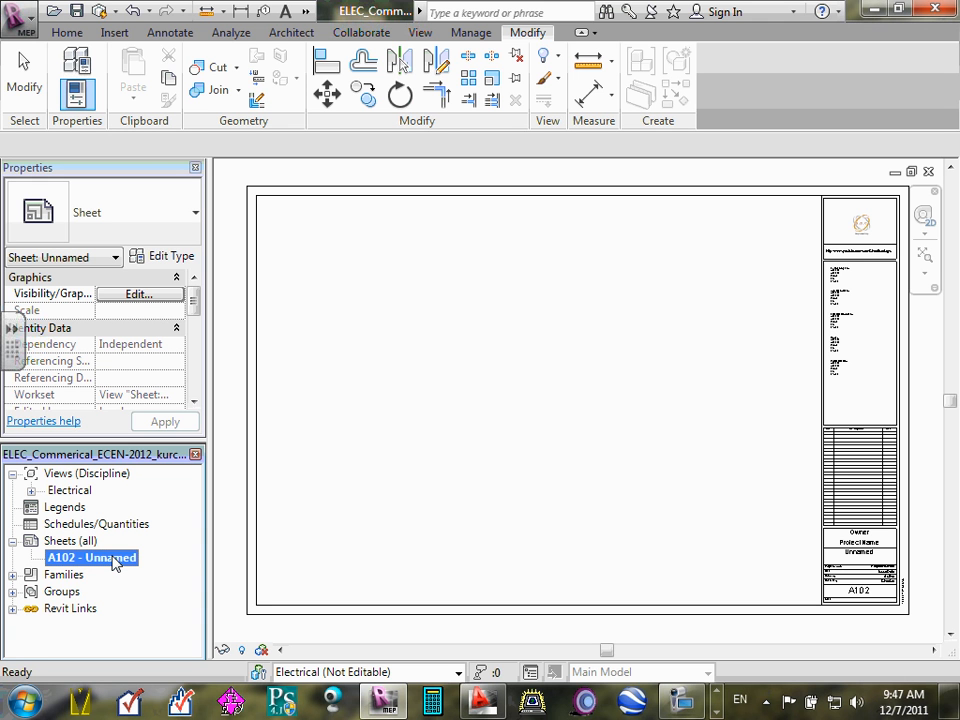
{"action": "right_click", "coordinate": [113, 562]}
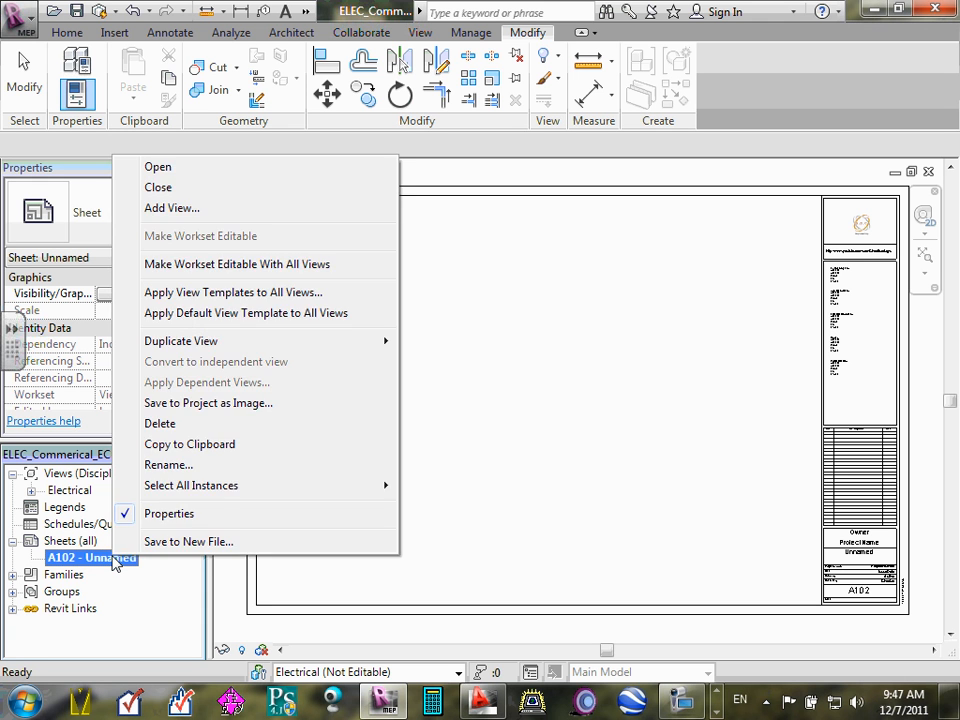
{"action": "left_click", "coordinate": [165, 465]}
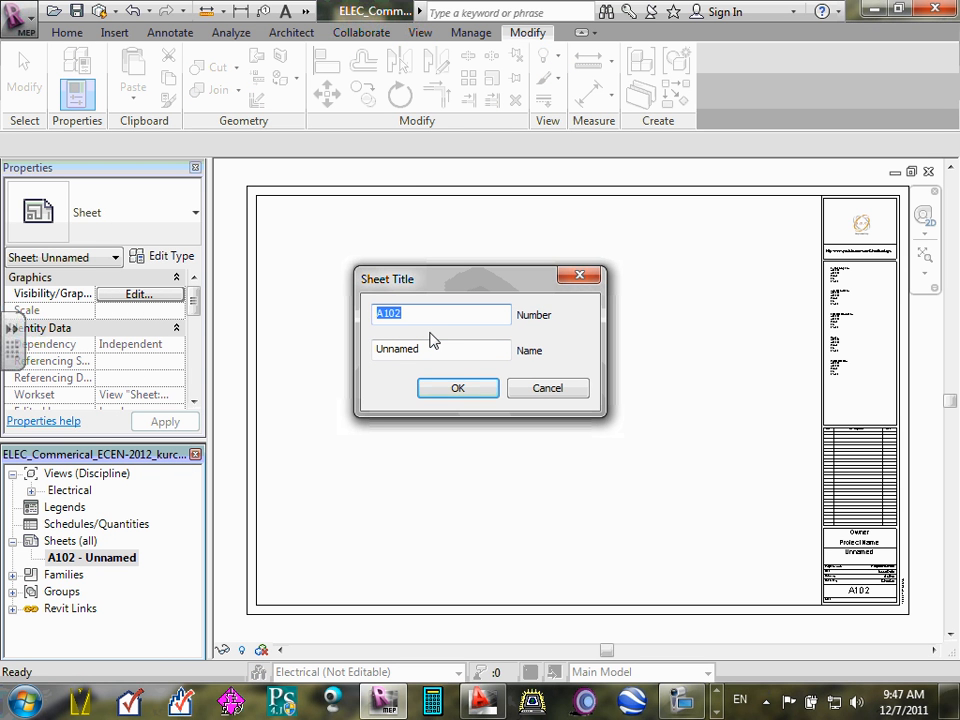
{"action": "type", "text": "E1"}
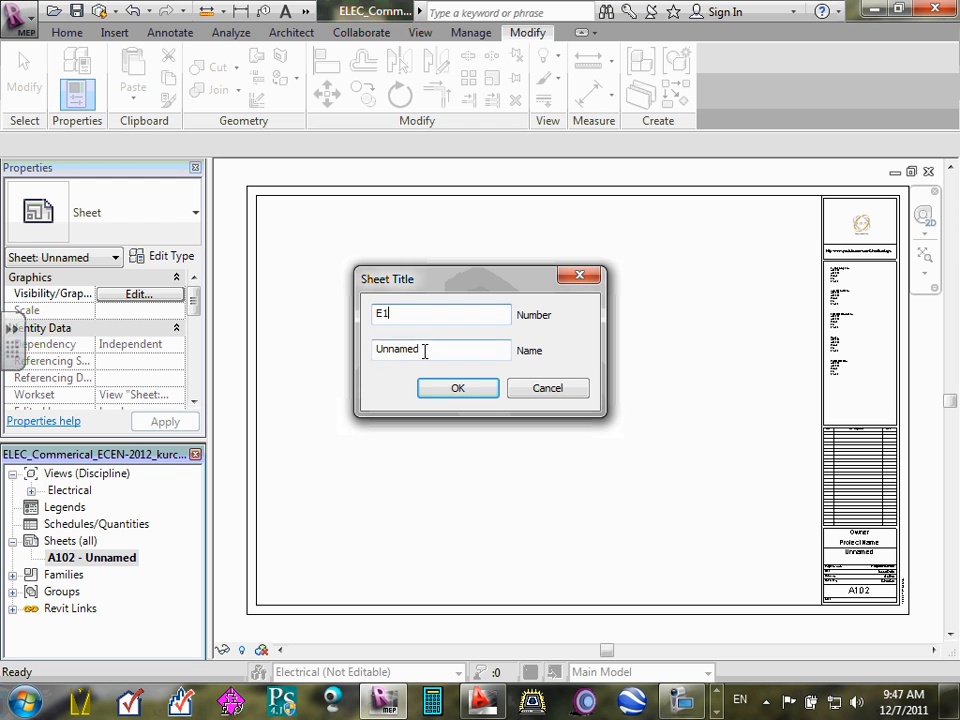
Replace the Unnamed sheet name with Title Sheet and apply the new sheet title
{"action": "left_click_drag", "start_coordinate": [424, 349], "coordinate": [359, 357]}
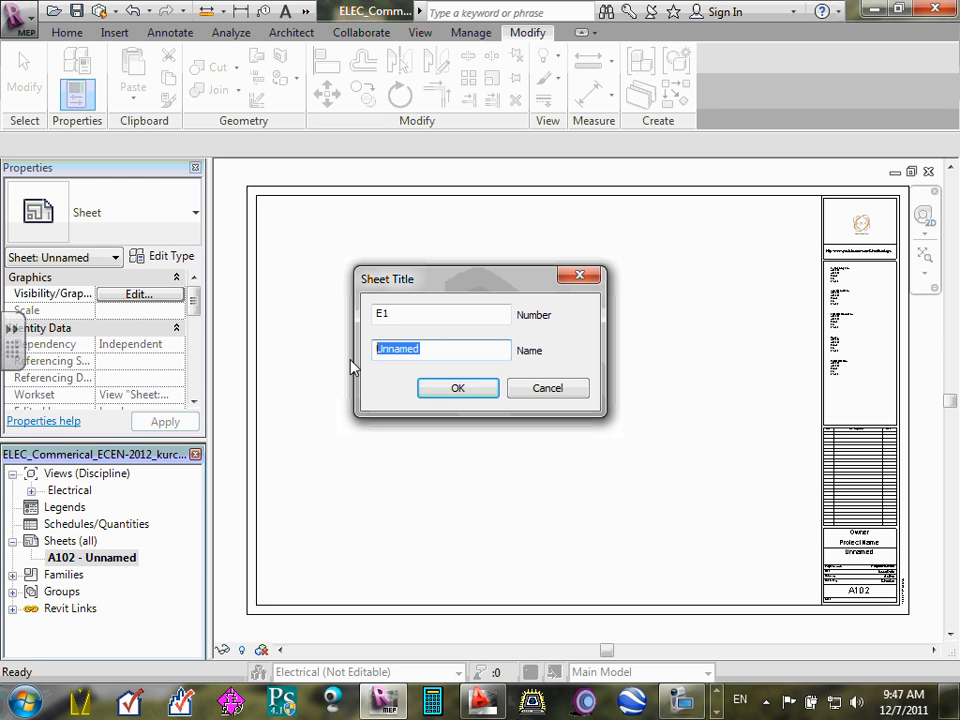
{"action": "type", "text": "Ti"}
{"action": "type", "text": "tle B"}
{"action": "type", "text": "lock"}
{"action": "key", "text": "BackSpace"}
{"action": "key", "text": "BackSpace"}
{"action": "key", "text": "BackSpace"}
{"action": "key", "text": "BackSpace"}
{"action": "key", "text": "BackSpace"}
{"action": "type", "text": "Sheet"}
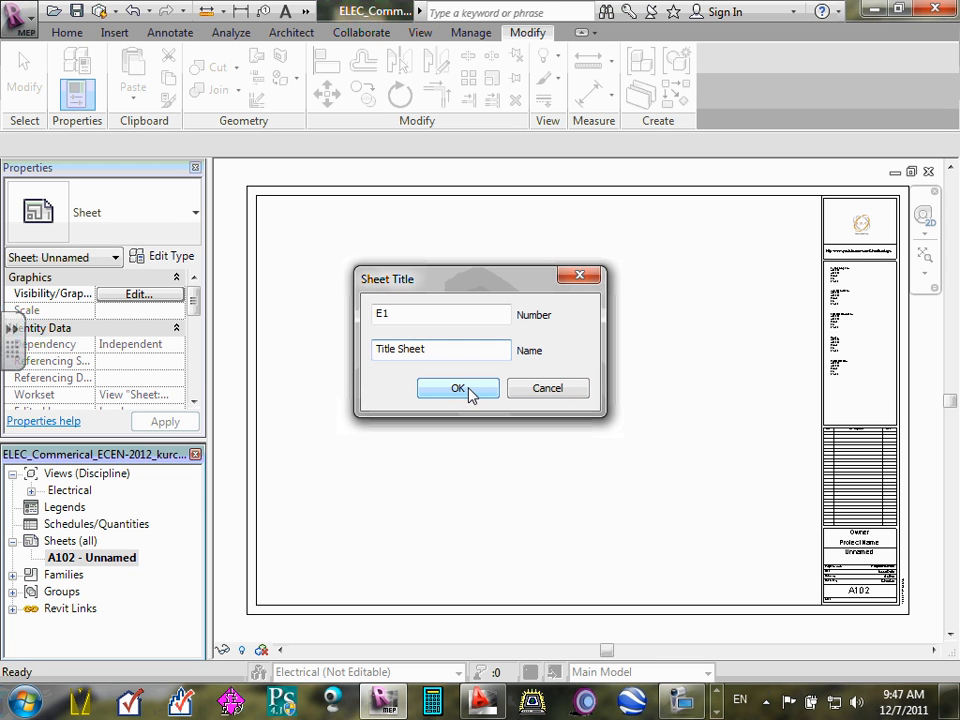
{"action": "left_click", "coordinate": [470, 391]}
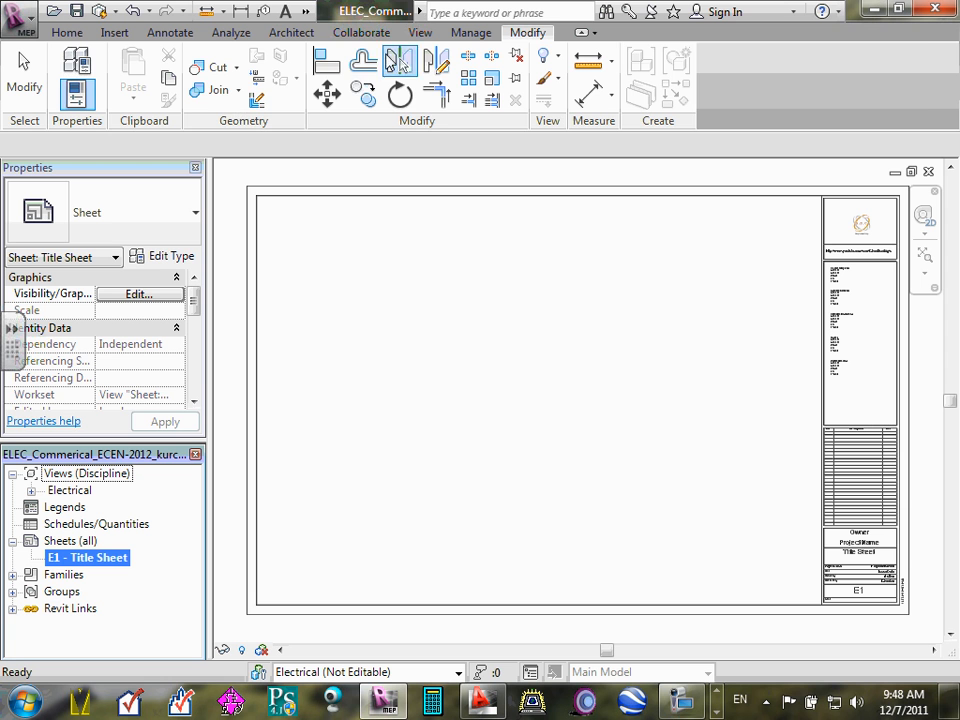
{"action": "left_click", "coordinate": [362, 33]}
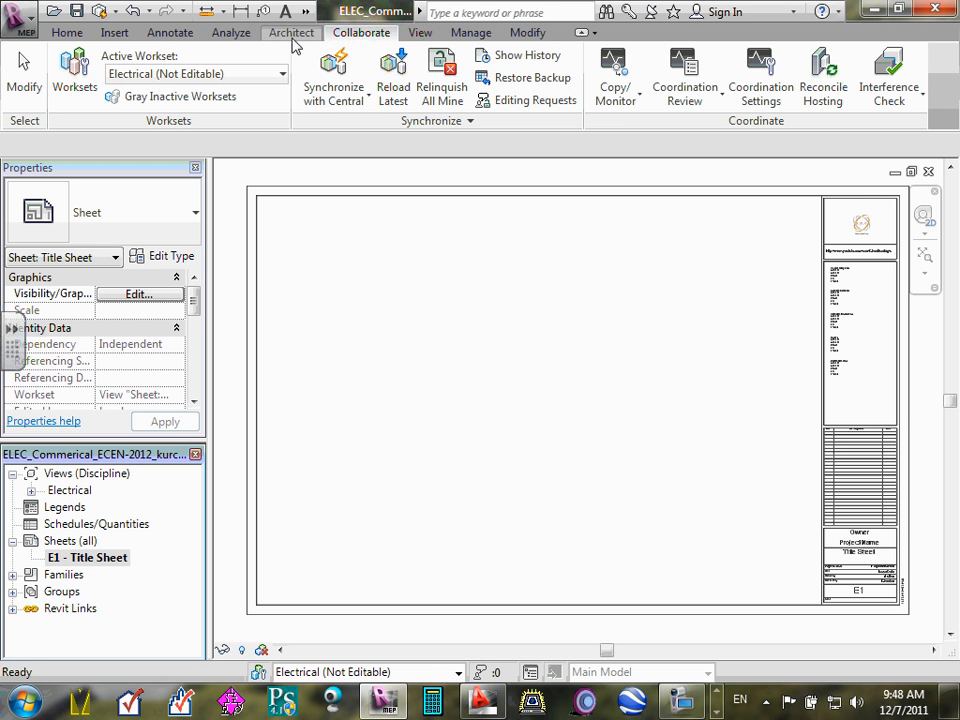
{"action": "left_click", "coordinate": [172, 34]}
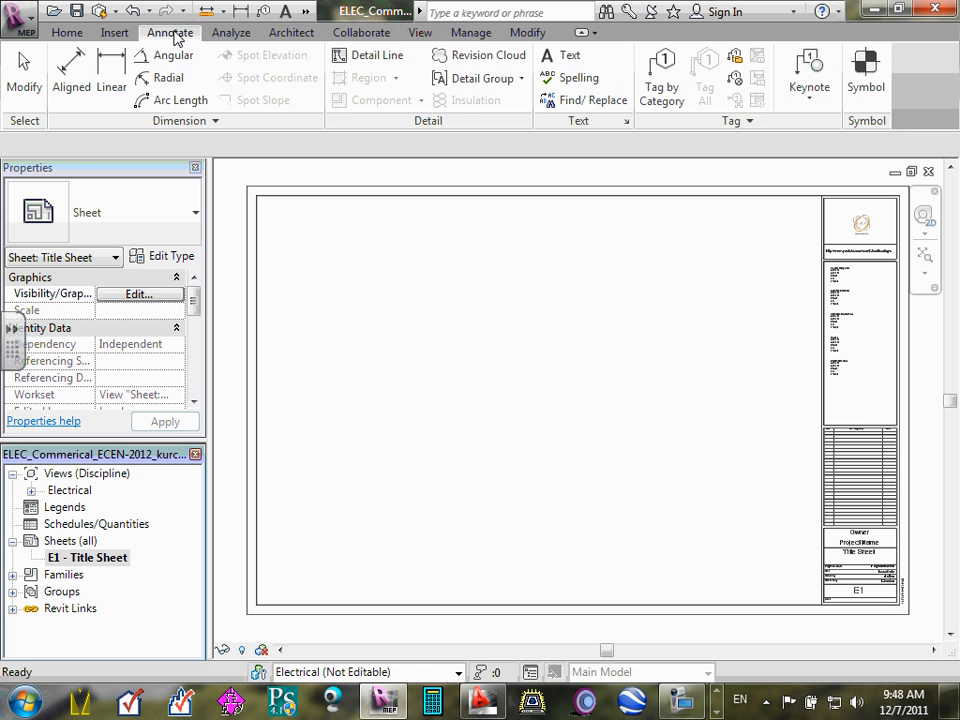
{"action": "left_click", "coordinate": [118, 34]}
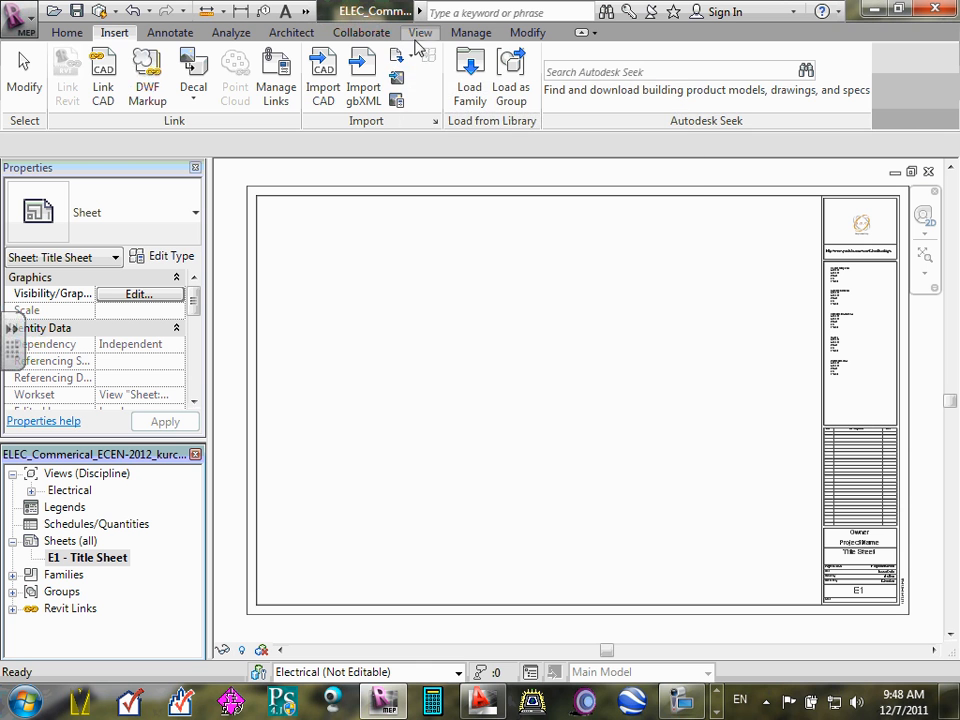
{"action": "left_click", "coordinate": [420, 34]}
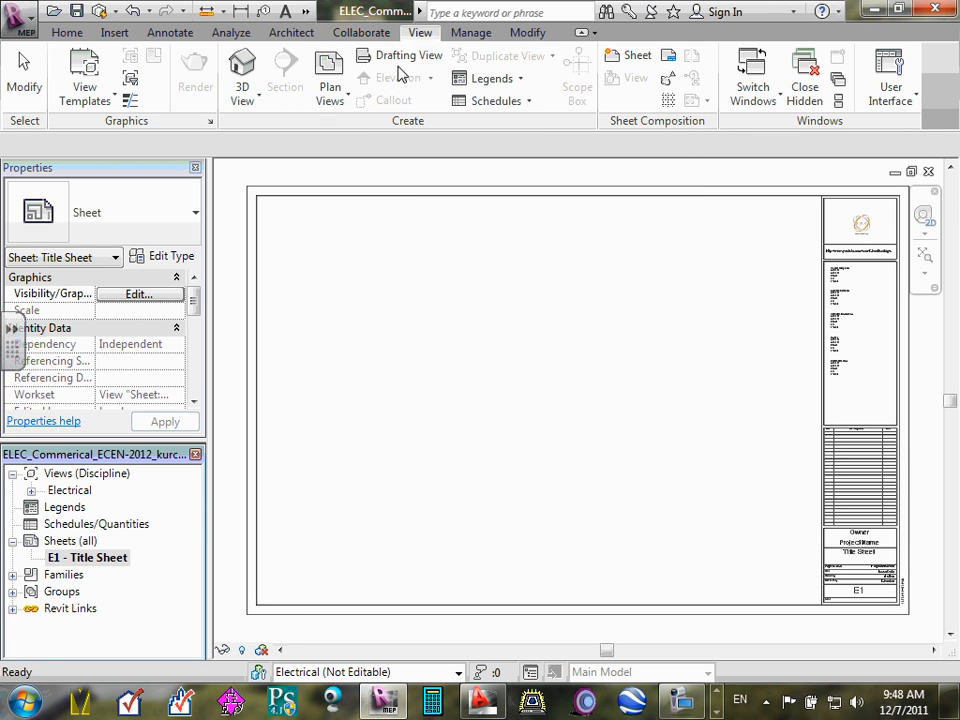
Open the Project Information properties and enter the author's initials as the Author value
{"action": "left_click", "coordinate": [478, 34]}
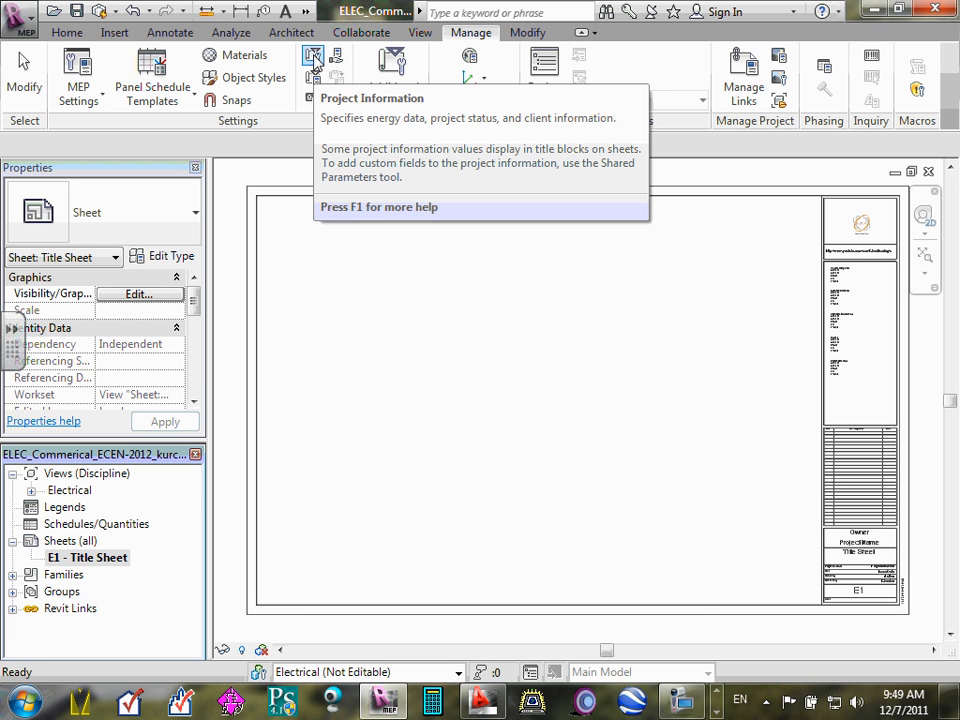
{"action": "left_click", "coordinate": [314, 60]}
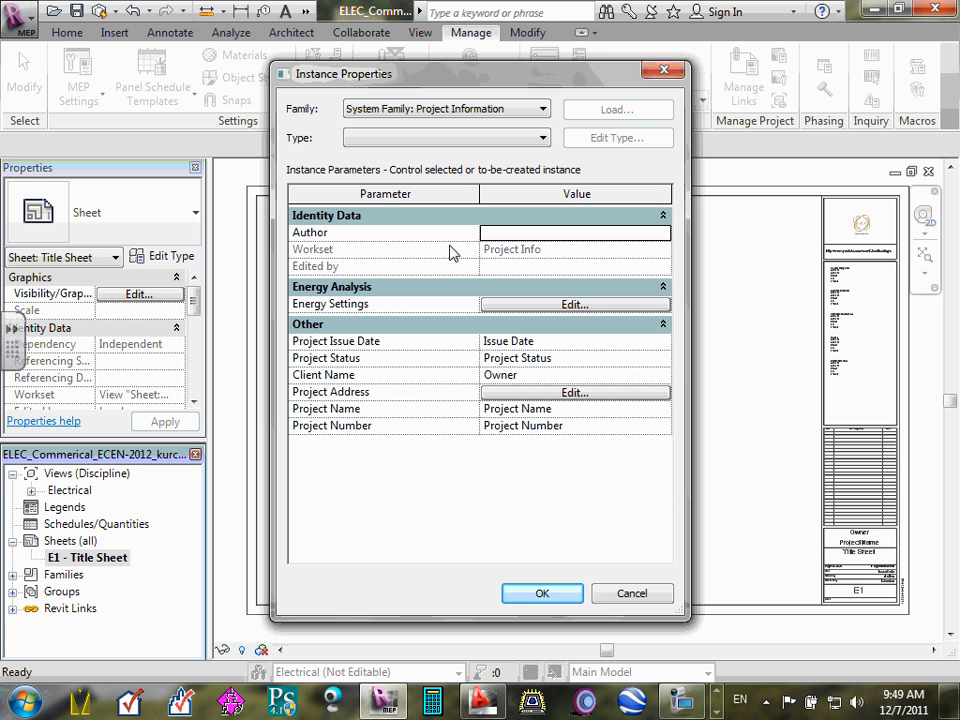
{"action": "left_click", "coordinate": [503, 235]}
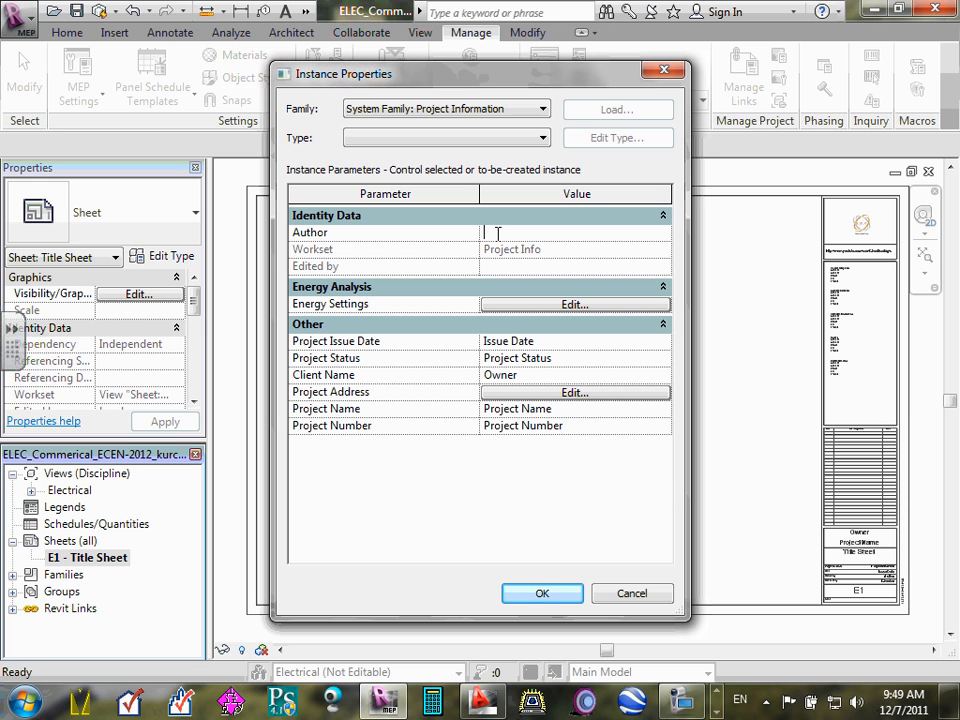
{"action": "left_click", "coordinate": [497, 233]}
{"action": "type", "text": "CSR"}
Set the Project Issue Date in the project information to 03-09-2012
{"action": "left_click", "coordinate": [545, 342]}
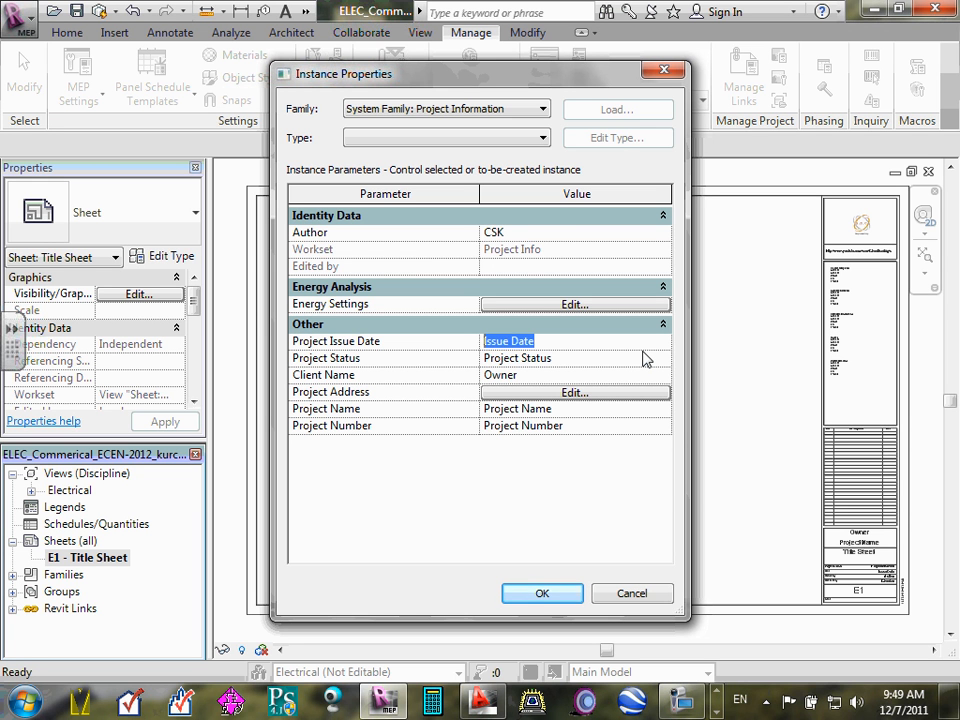
{"action": "type", "text": "03-"}
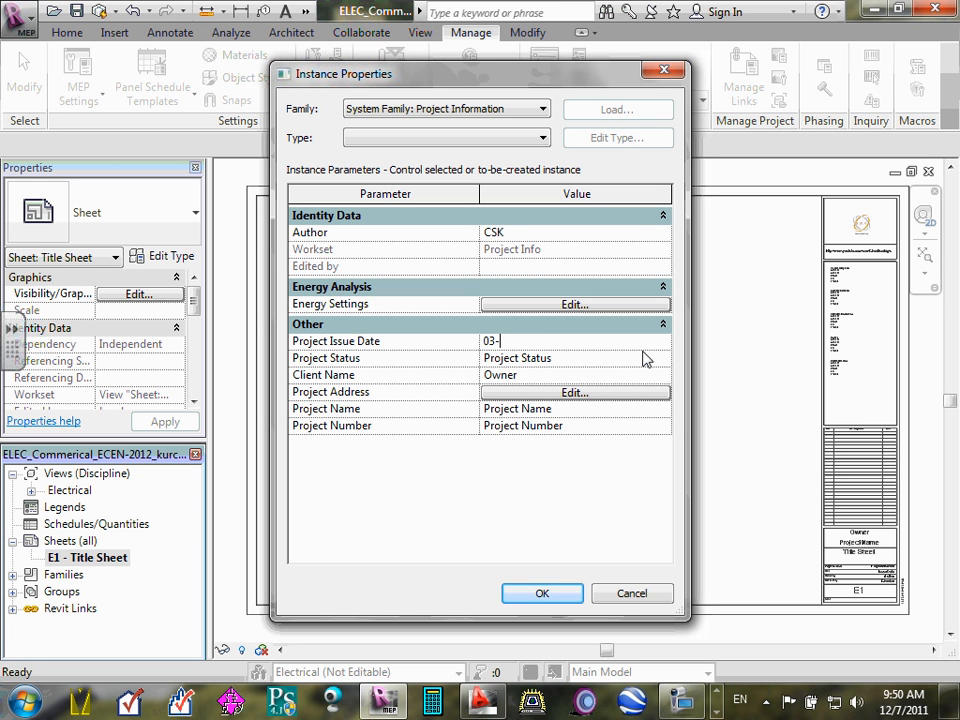
{"action": "type", "text": "09-11"}
{"action": "key", "text": "BackSpace"}
{"action": "key", "text": "BackSpace"}
{"action": "type", "text": "2012"}
Set the Project Status to In progress and the Client Name to Dunwoody
{"action": "left_click", "coordinate": [560, 357]}
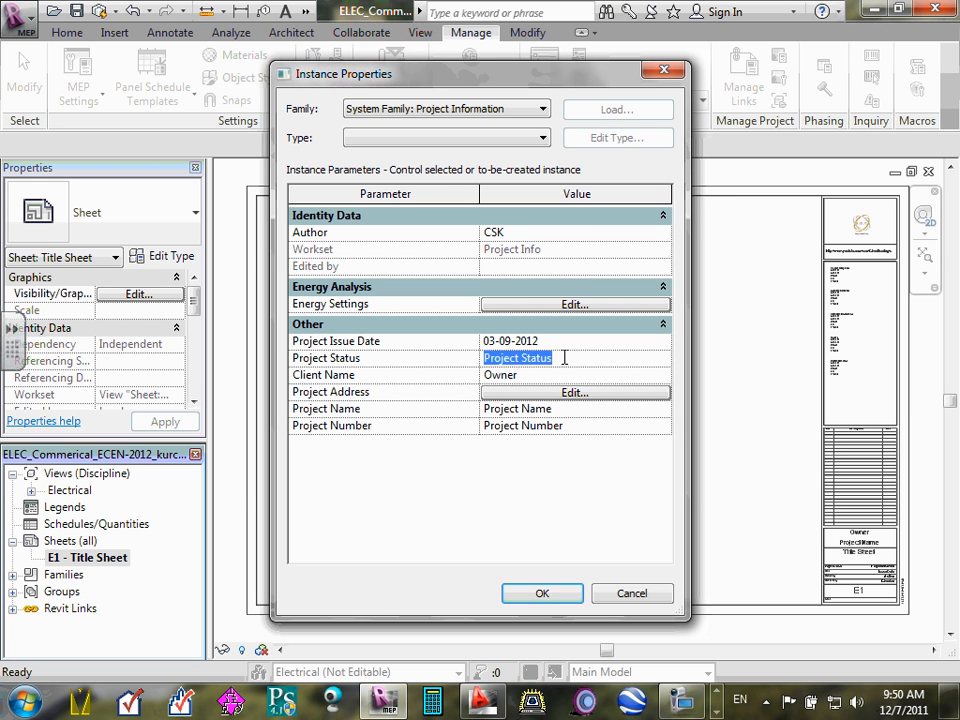
{"action": "type", "text": "In pr"}
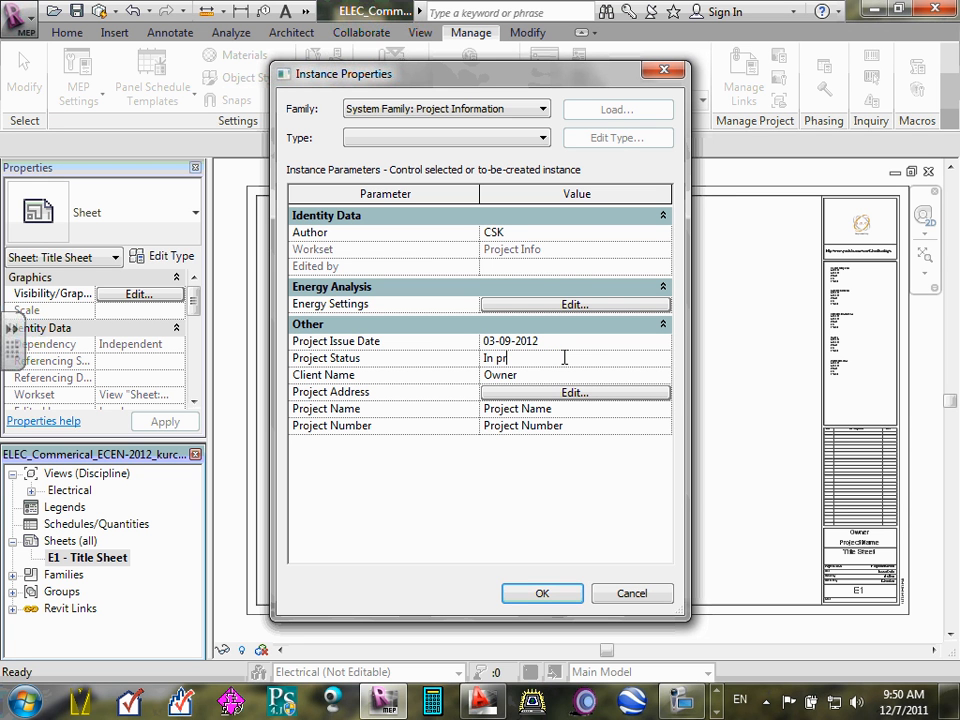
{"action": "type", "text": "ogress"}
{"action": "left_click", "coordinate": [530, 376]}
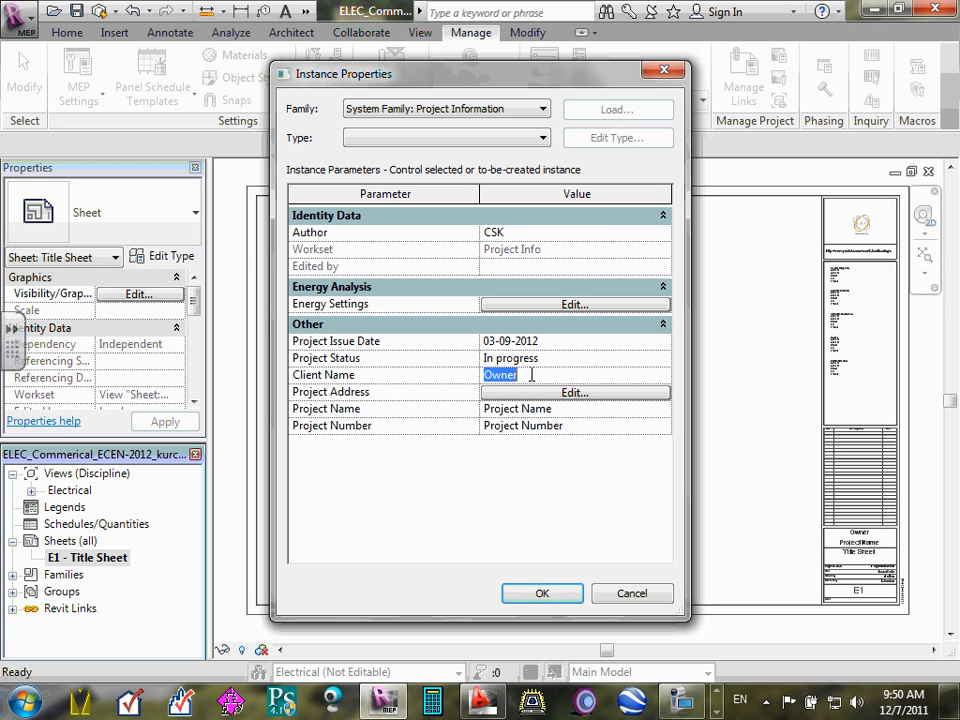
{"action": "type", "text": "Dunwoody"}
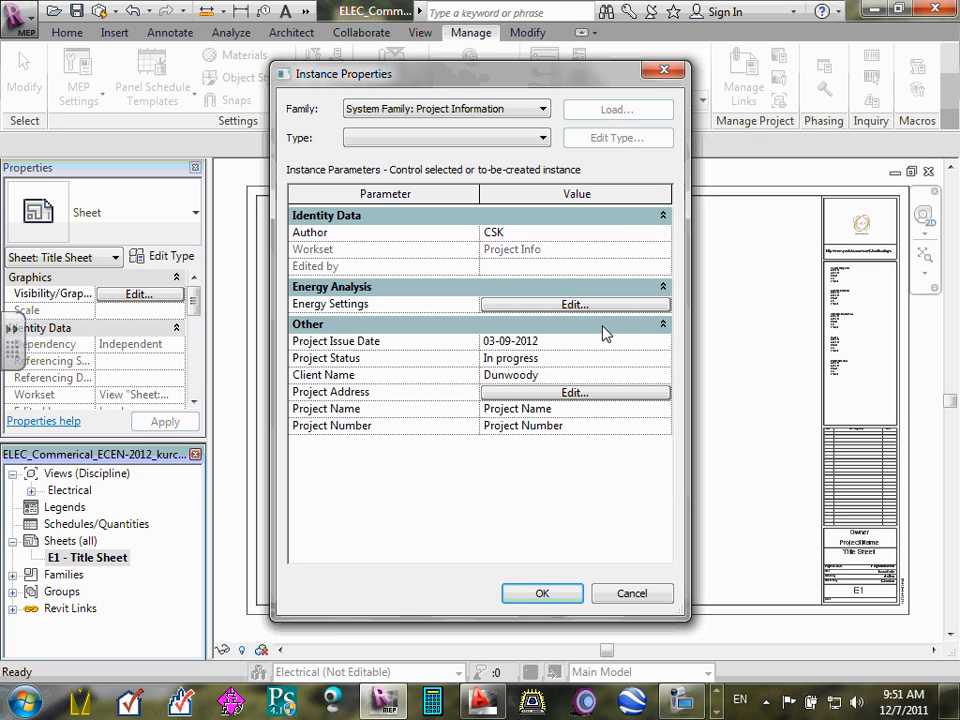
Replace the placeholder Project Address text with the client's street address, city, state and postal code
{"action": "left_click", "coordinate": [567, 391]}
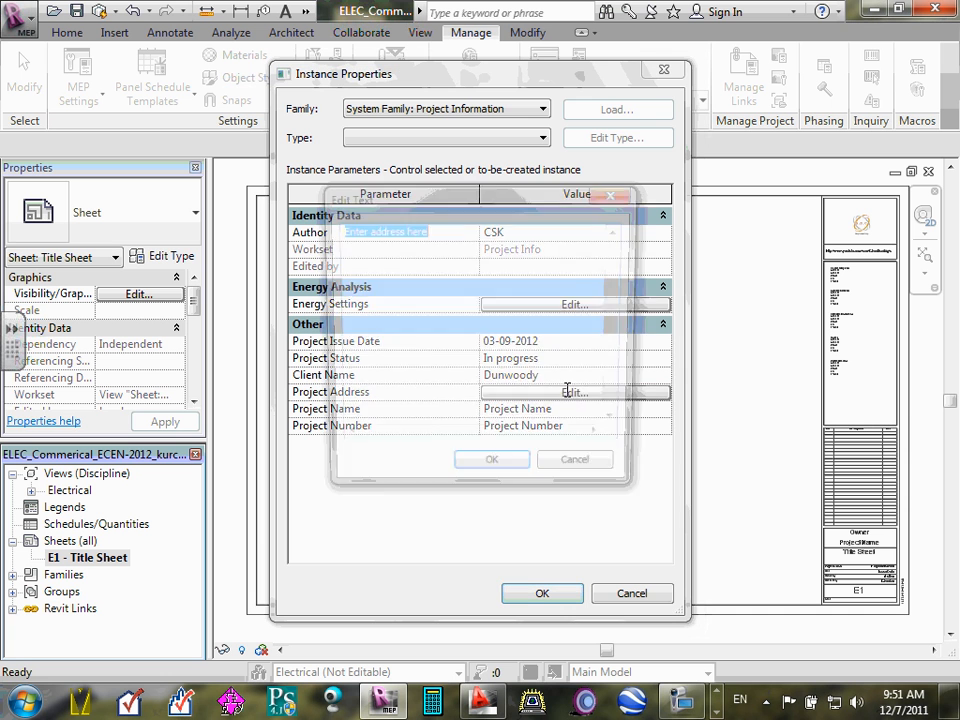
{"action": "left_click", "coordinate": [418, 273]}
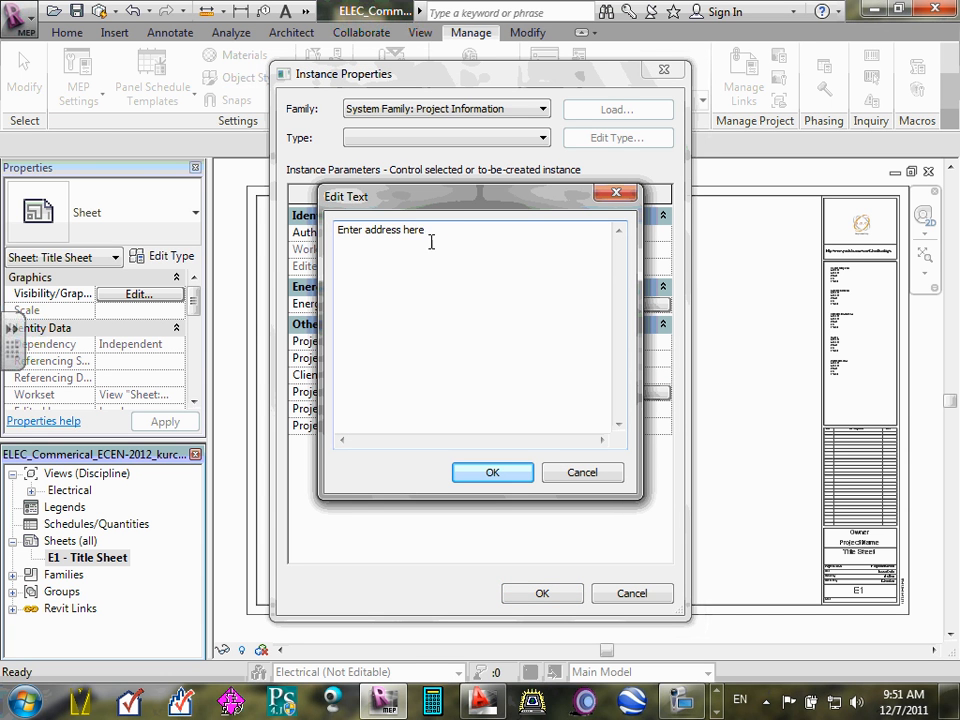
{"action": "key", "text": "ctrl+a"}
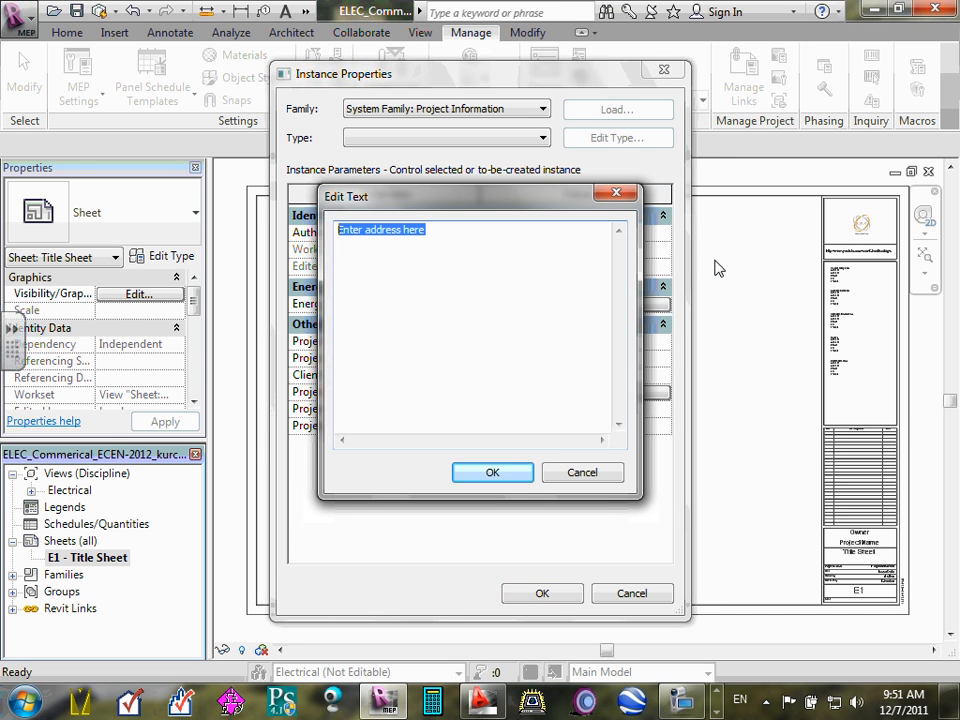
{"action": "type", "text": "81"}
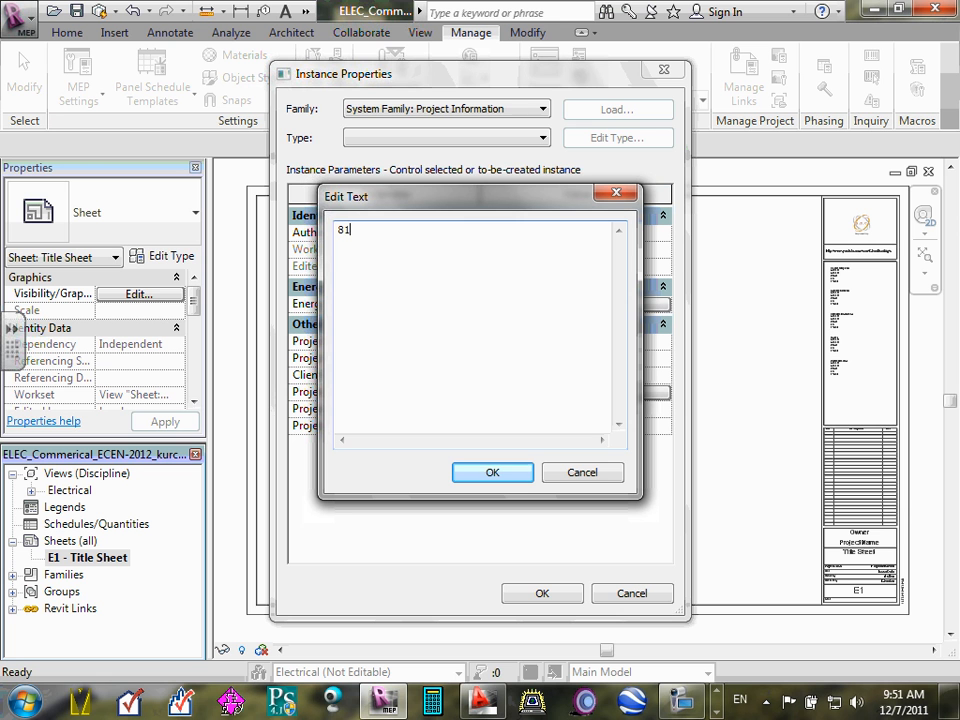
{"action": "type", "text": "8,"}
{"action": "key", "text": "BackSpace"}
{"action": "type", "text": "Dunwoody BLVRD,"}
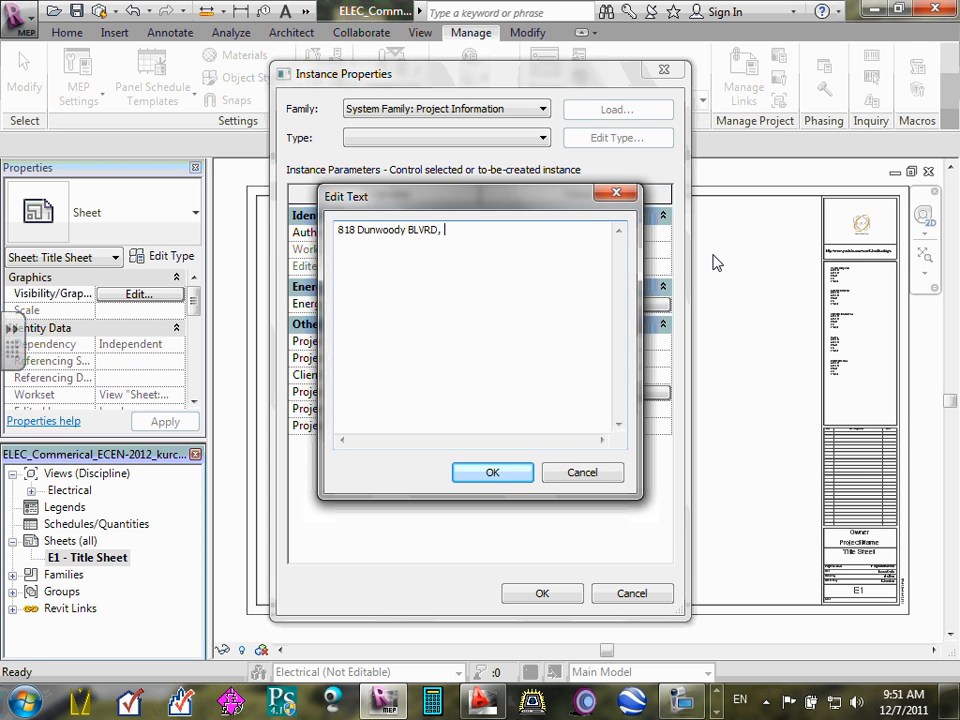
{"action": "type", "text": " Minneapolis, Mn 55"}
{"action": "type", "text": "031"}
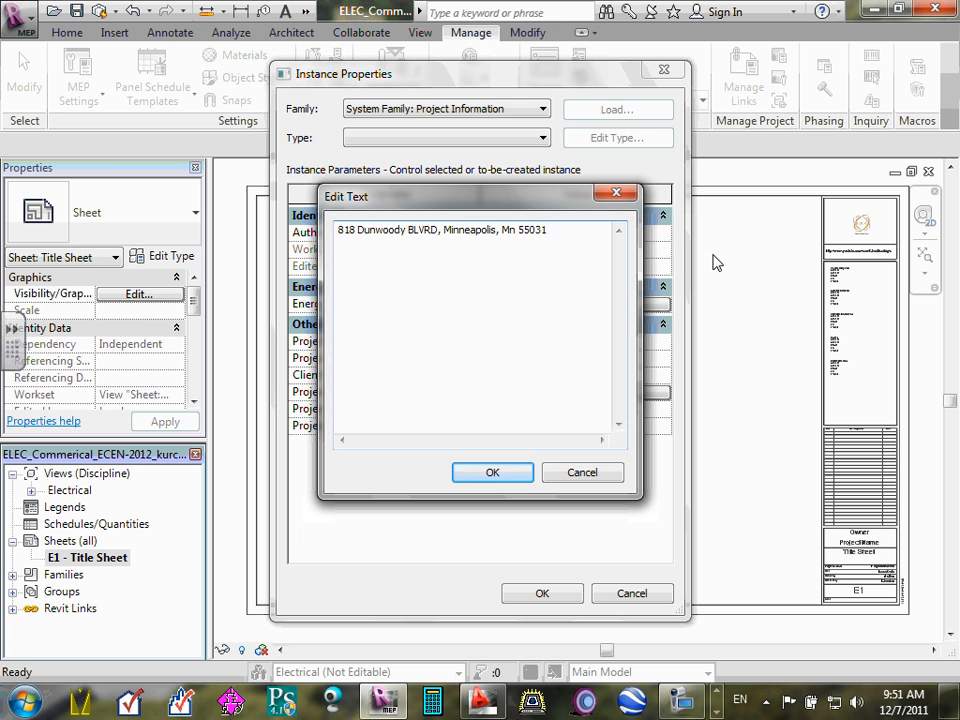
Correct the postal code in the project address, capitalize the state abbreviation, and accept the address text
{"action": "key", "text": "BackSpace"}
{"action": "key", "text": "BackSpace"}
{"action": "key", "text": "BackSpace"}
{"action": "type", "text": "4"}
{"action": "type", "text": "03"}
{"action": "double_click", "coordinate": [507, 230]}
{"action": "type", "text": "MN"}
{"action": "left_click", "coordinate": [493, 473]}
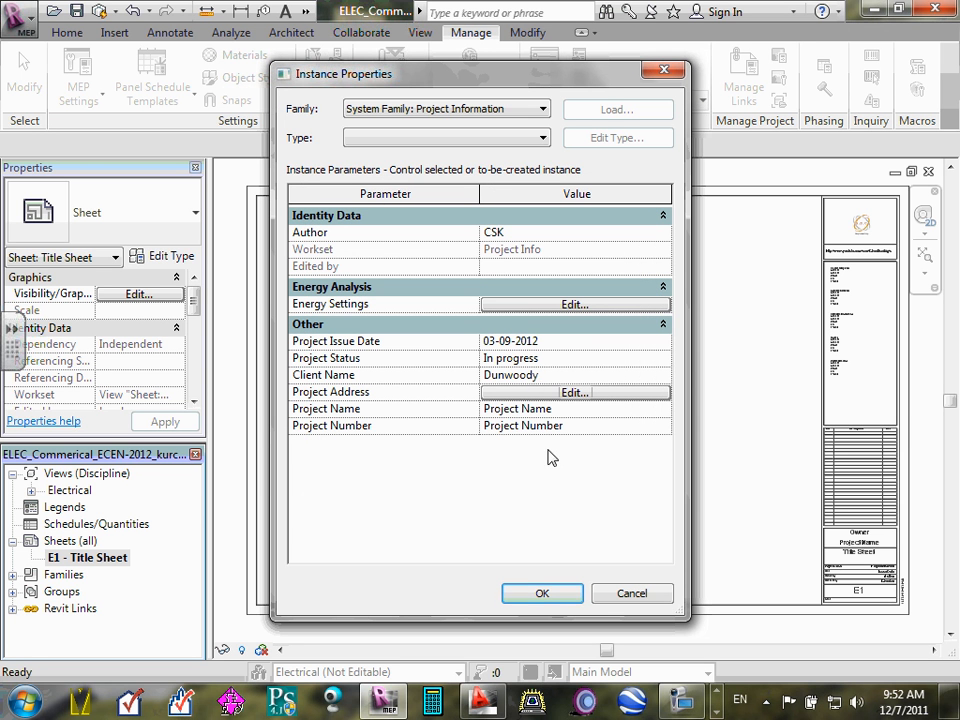
Set the Project Name to Commercial Project and the Project Number to ECDM221, and apply the project information to the title block
{"action": "left_click", "coordinate": [541, 410]}
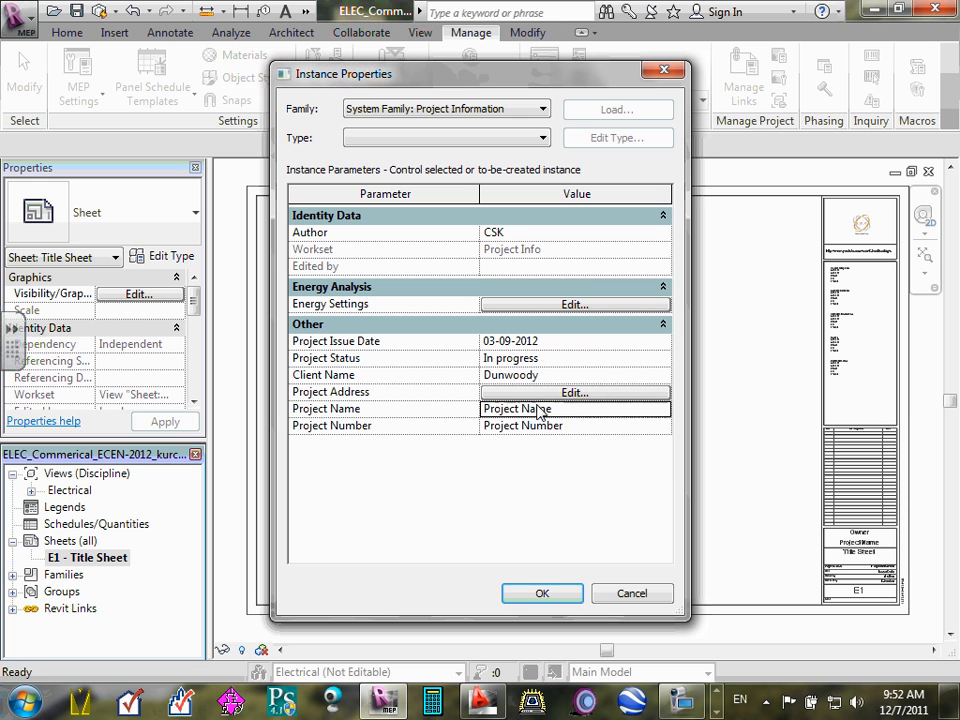
{"action": "left_click_drag", "start_coordinate": [541, 410], "coordinate": [462, 405]}
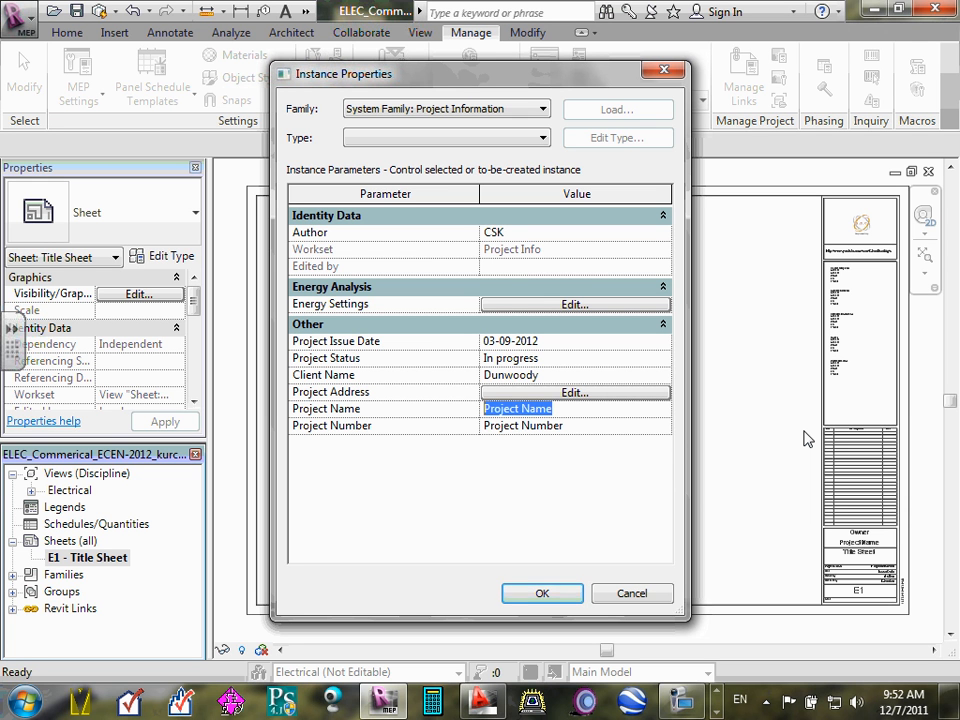
{"action": "type", "text": "Comme"}
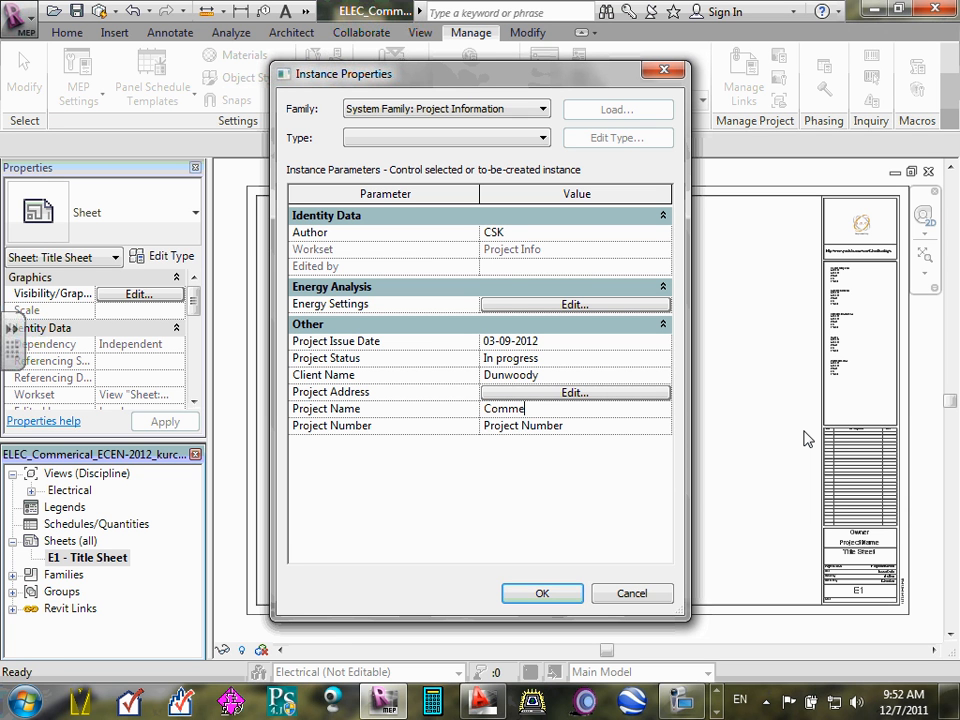
{"action": "type", "text": "rcial Project"}
{"action": "left_click", "coordinate": [578, 427]}
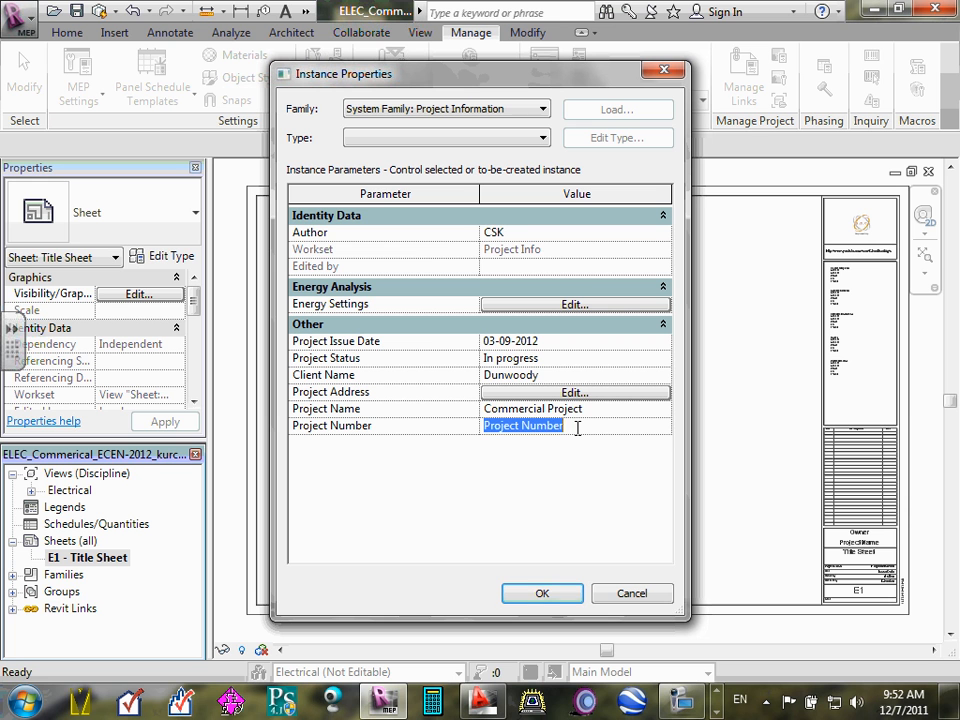
{"action": "type", "text": "ECDM221"}
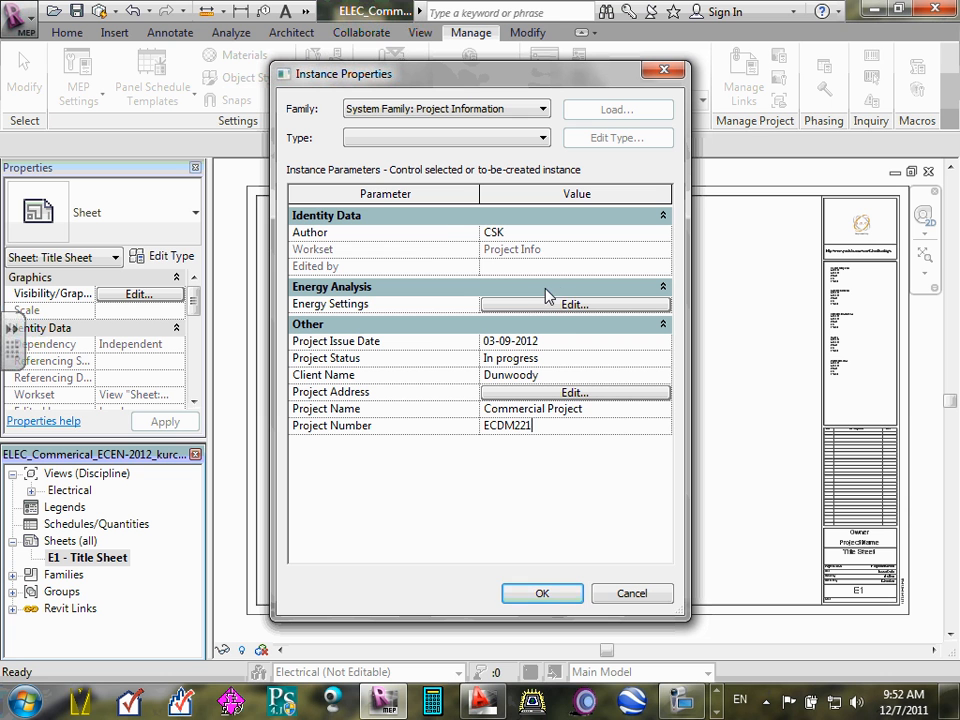
{"action": "left_click", "coordinate": [548, 594]}
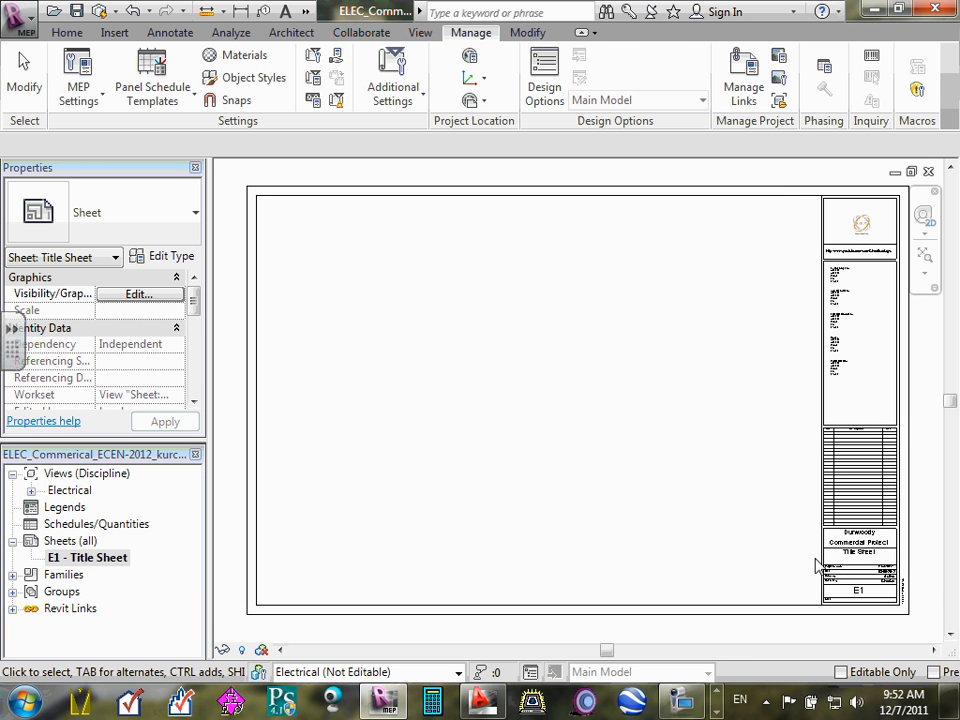
{"action": "scroll", "coordinate": [931, 575], "scroll_direction": "up", "scroll_amount": 5}
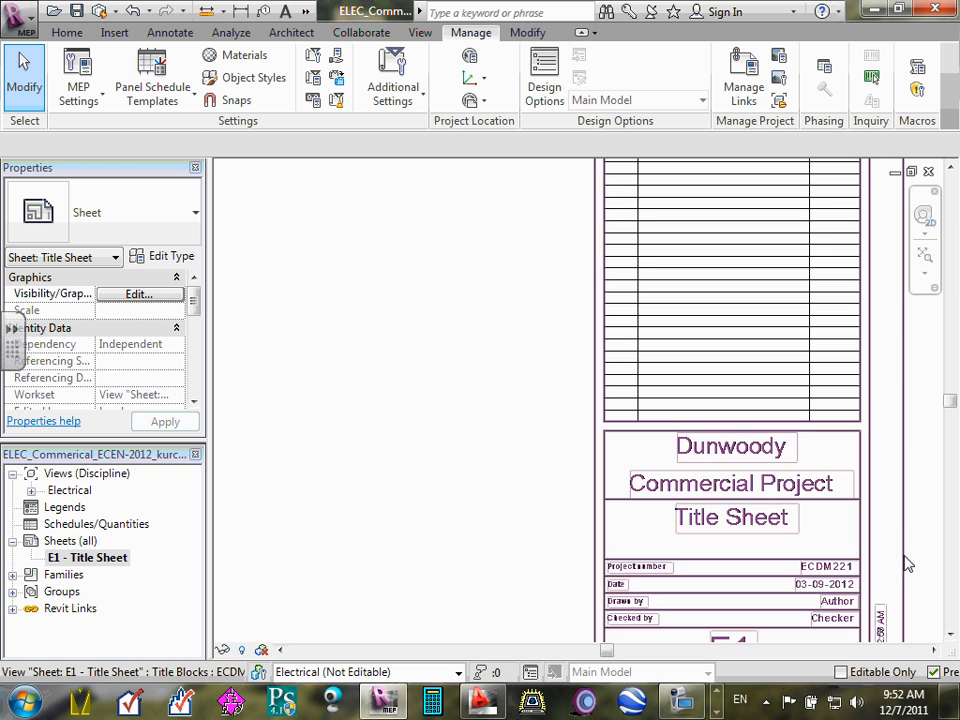
Examine the lower title block of sheet E1, including the project number, date, Drawn by and Checked by fields
{"action": "middle_click_drag", "start_coordinate": [903, 574], "coordinate": [908, 469]}
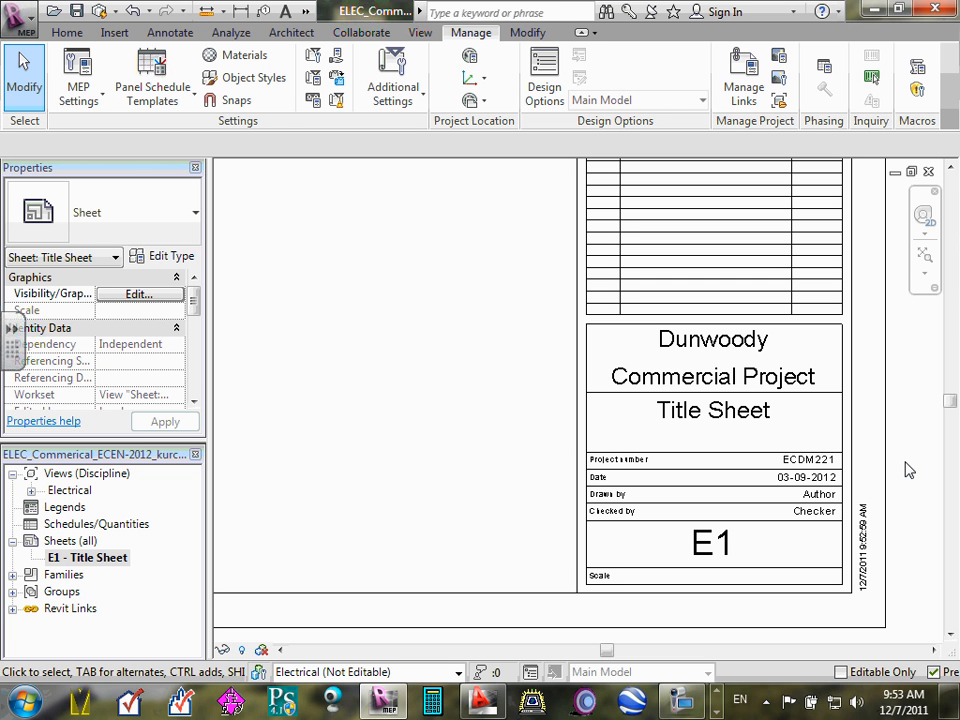
{"action": "left_click", "coordinate": [826, 505]}
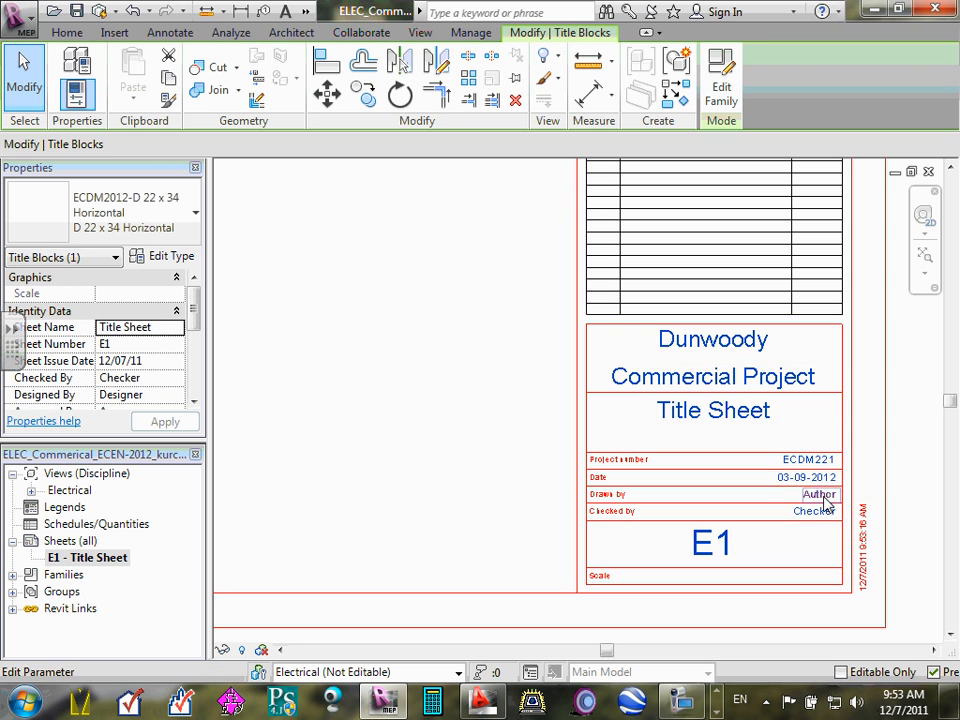
{"action": "left_click", "coordinate": [826, 505]}
{"action": "left_click", "coordinate": [900, 479]}
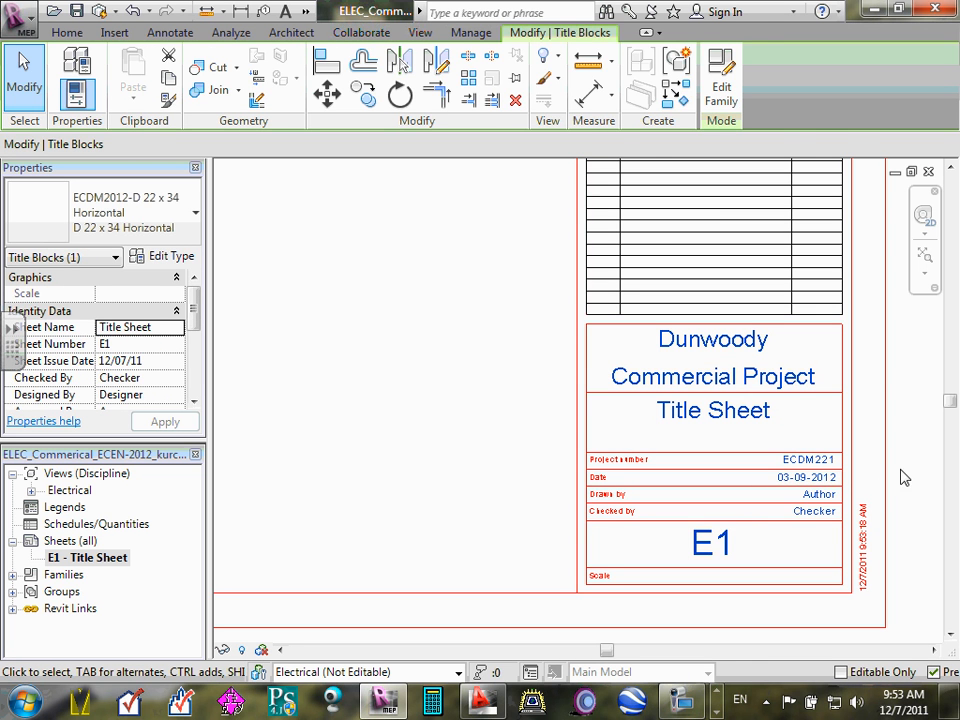
{"action": "left_click", "coordinate": [476, 347]}
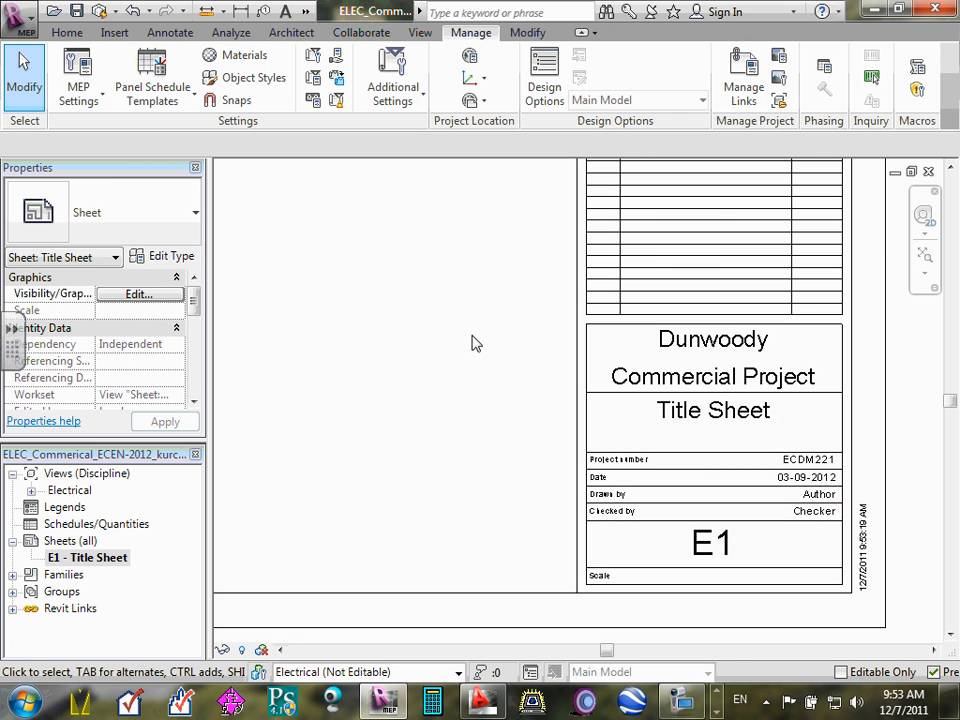
{"action": "scroll", "coordinate": [474, 341], "scroll_direction": "down", "scroll_amount": 3}
{"action": "middle_click_drag", "start_coordinate": [326, 321], "coordinate": [578, 436]}
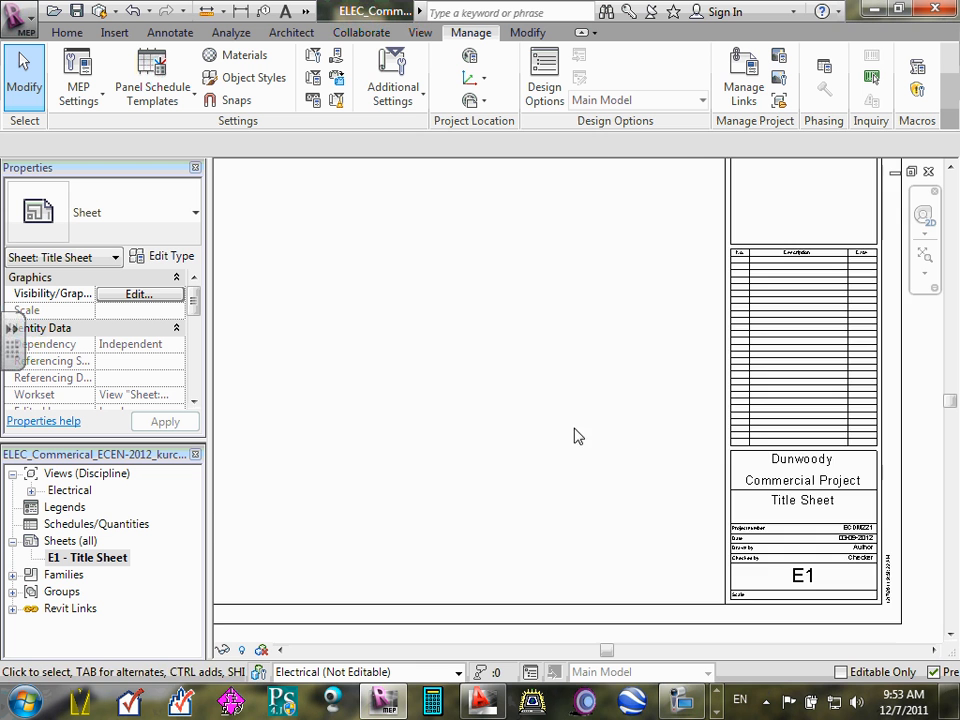
{"action": "scroll", "coordinate": [810, 553], "scroll_direction": "up", "scroll_amount": 3}
{"action": "middle_click_drag", "start_coordinate": [611, 482], "coordinate": [511, 479]}
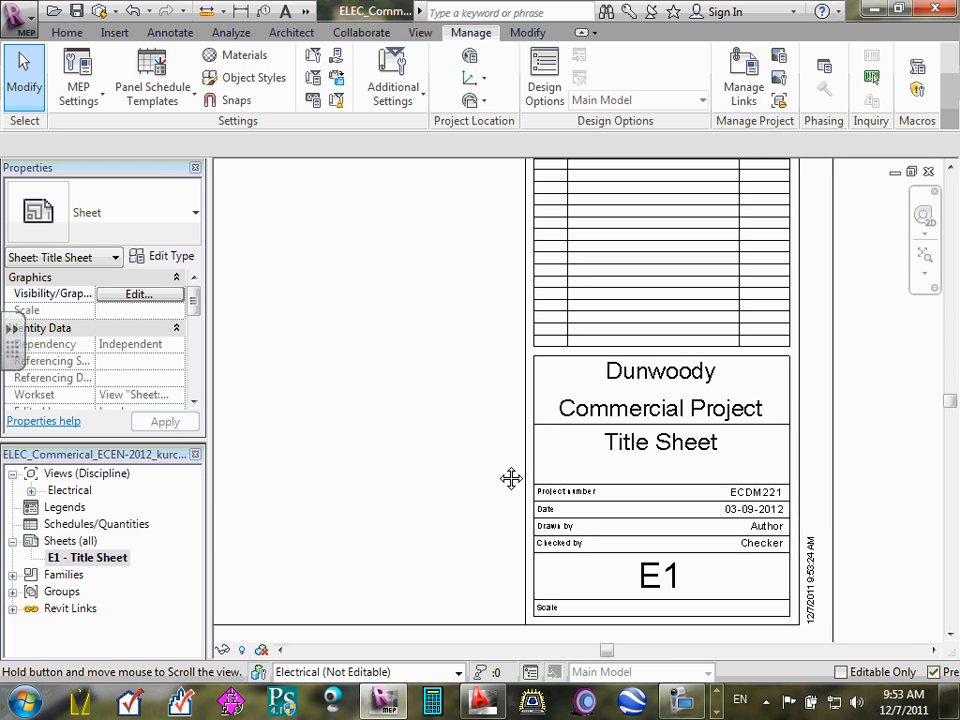
{"action": "scroll", "coordinate": [855, 489], "scroll_direction": "up", "scroll_amount": 1}
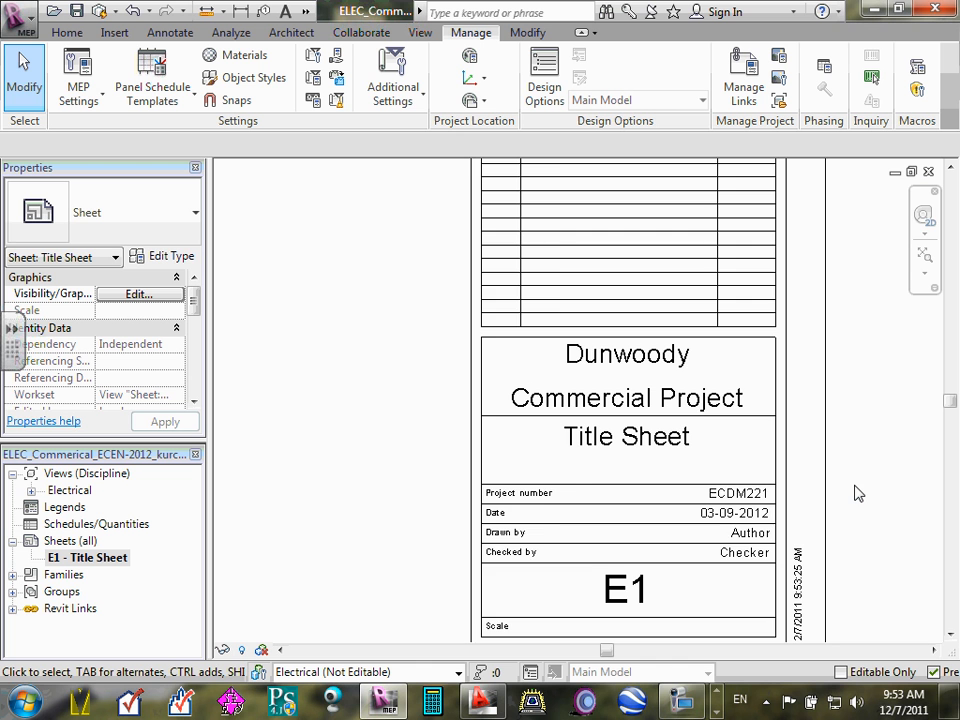
{"action": "scroll", "coordinate": [819, 506], "scroll_direction": "down", "scroll_amount": 6}
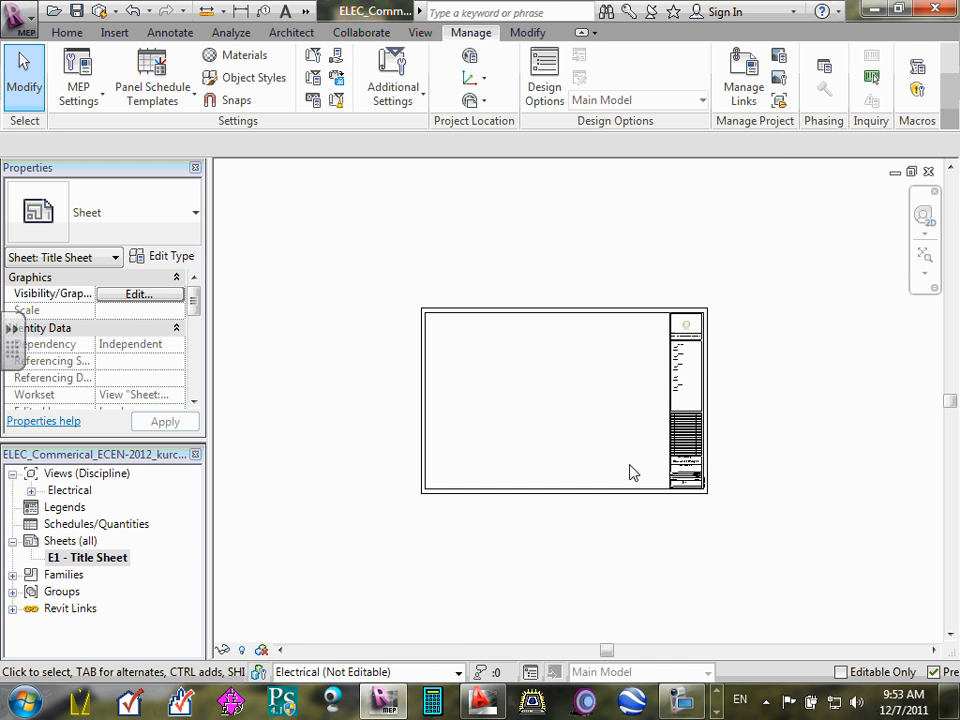
{"action": "scroll", "coordinate": [707, 448], "scroll_direction": "up", "scroll_amount": 3}
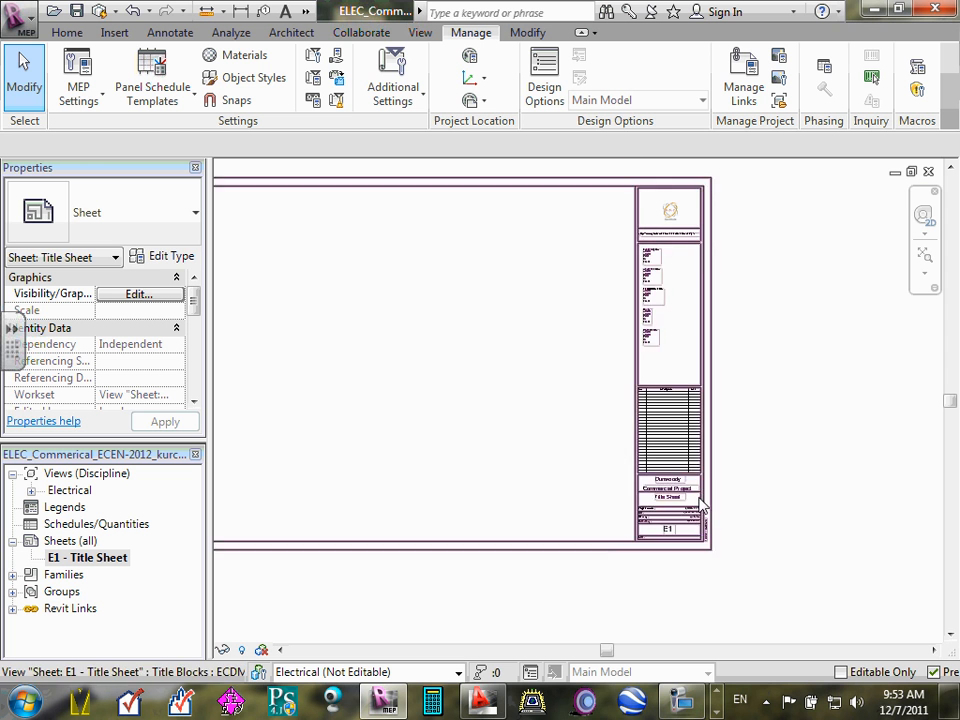
{"action": "scroll", "coordinate": [690, 560], "scroll_direction": "up", "scroll_amount": 5}
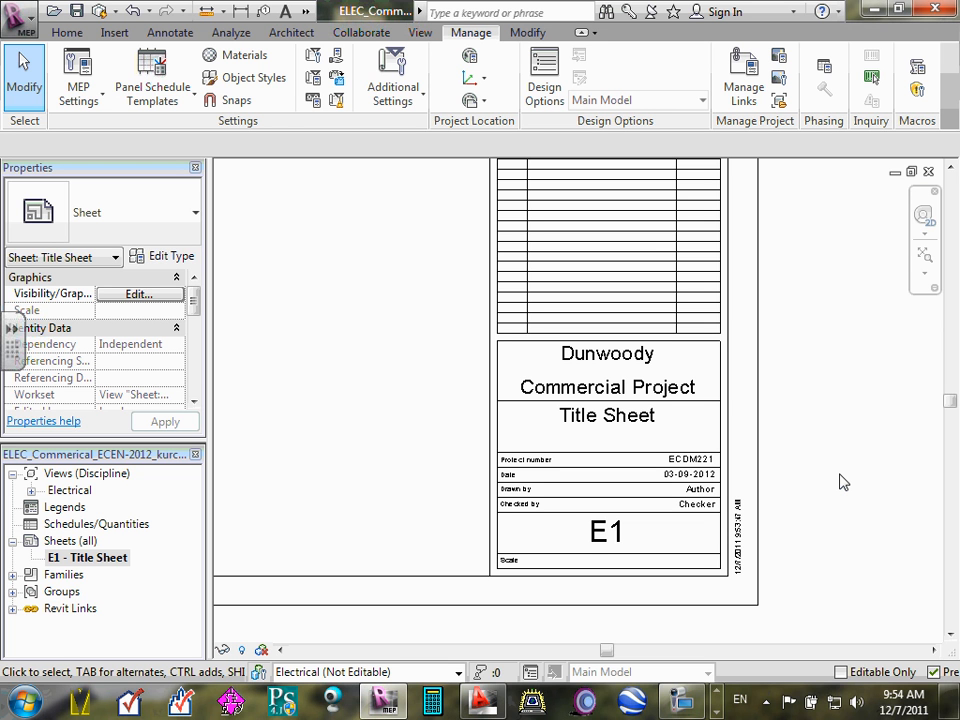
Replace the Author placeholder in the title block's Drawn by field with the drafter's initials
{"action": "left_click", "coordinate": [700, 490]}
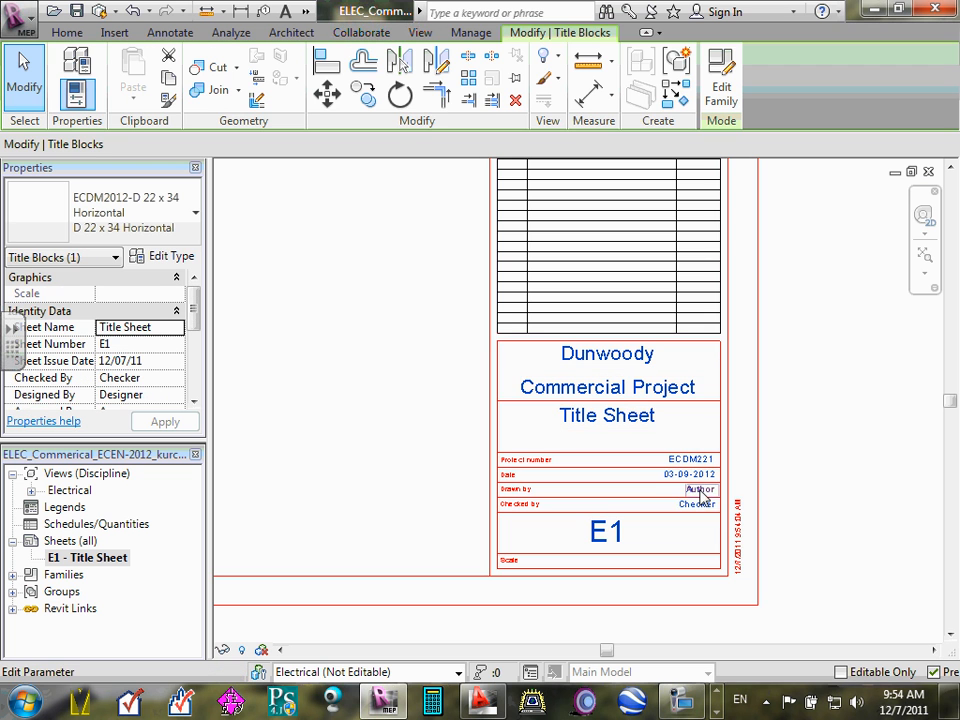
{"action": "left_click", "coordinate": [701, 490]}
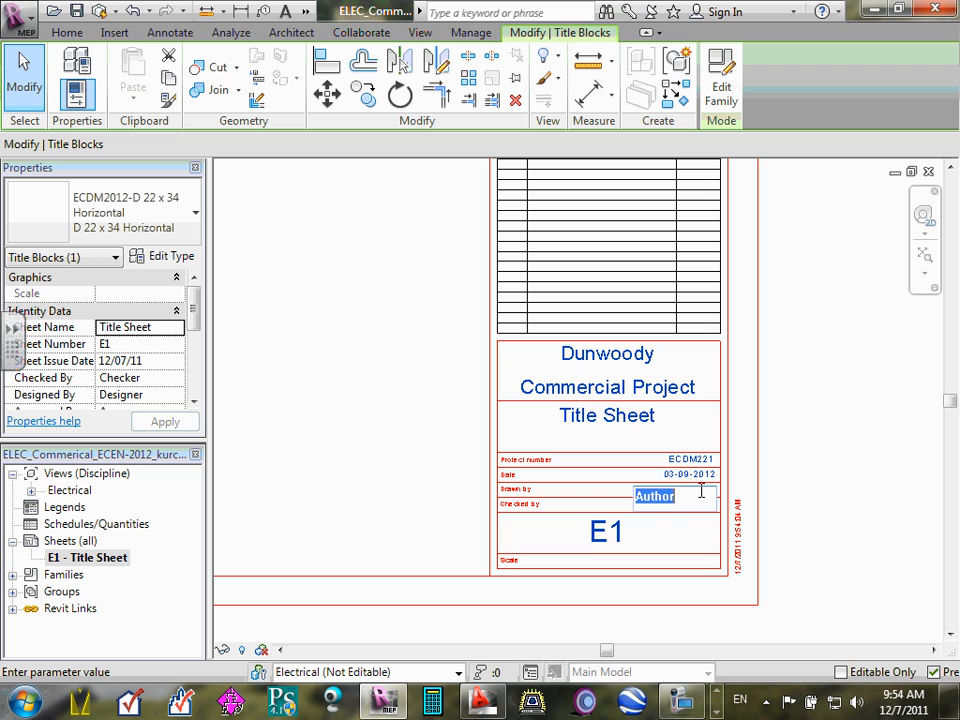
{"action": "type", "text": "CSK"}
{"action": "left_click", "coordinate": [820, 508]}
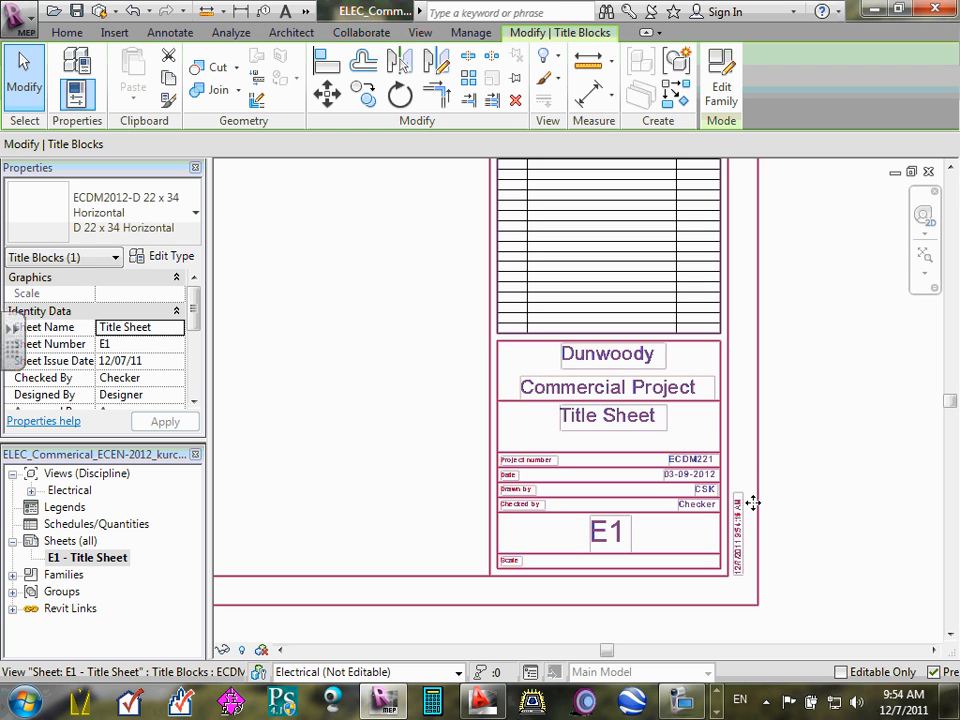
Replace the Checker placeholder in the title block's Checked by field with the checker's initials
{"action": "scroll", "coordinate": [700, 510], "scroll_direction": "up", "scroll_amount": 4}
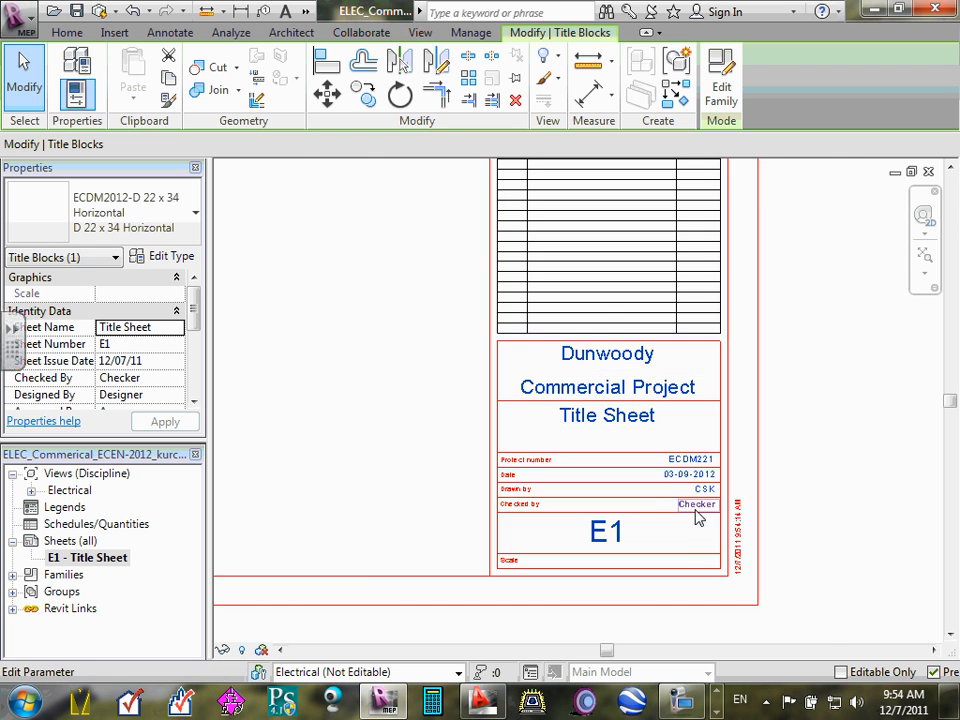
{"action": "left_click", "coordinate": [710, 508]}
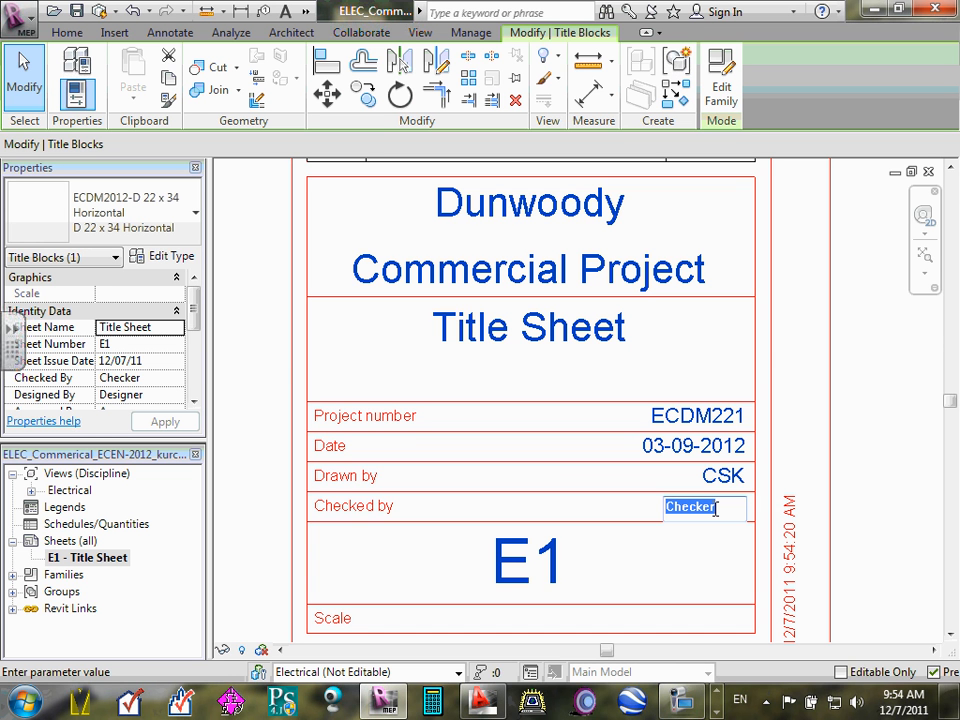
{"action": "type", "text": "CSK"}
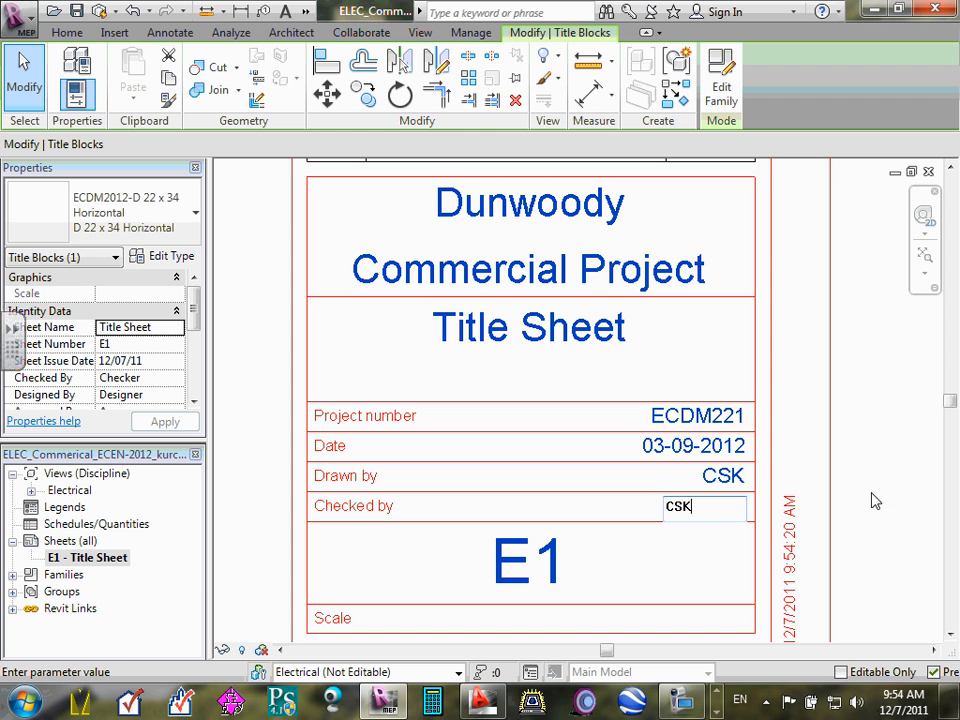
{"action": "left_click", "coordinate": [836, 553]}
{"action": "scroll", "coordinate": [868, 493], "scroll_direction": "down", "scroll_amount": 2}
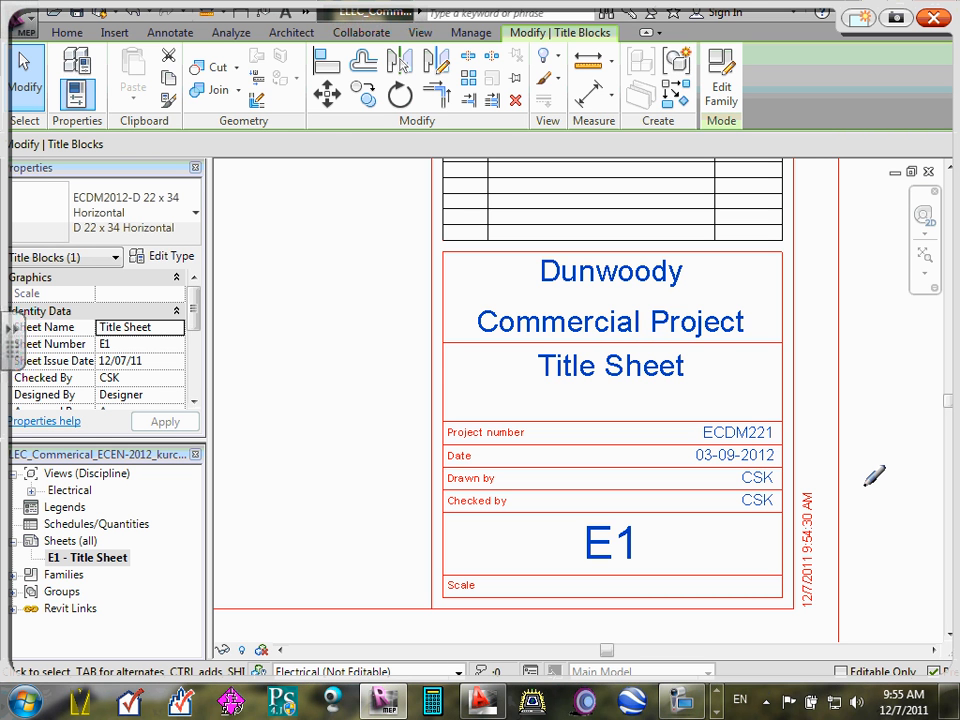
{"action": "mouse_move", "coordinate": [705, 350]}
{"action": "left_mouse_down"}
{"action": "mouse_move", "coordinate": [565, 400]}
{"action": "mouse_move", "coordinate": [712, 352]}
{"action": "left_mouse_up"}
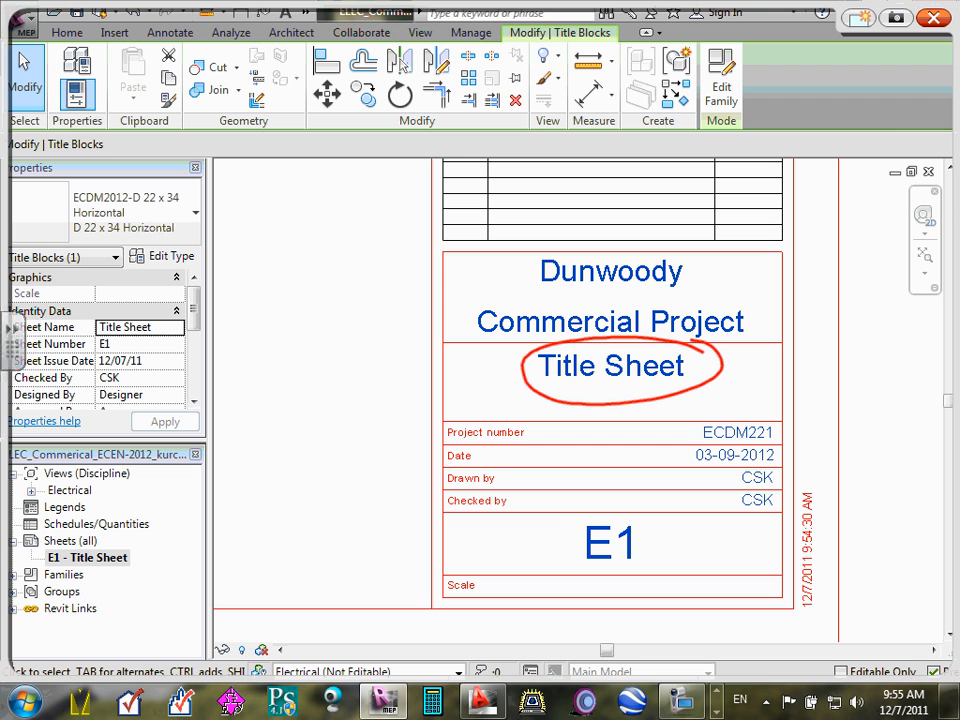
{"action": "mouse_move", "coordinate": [735, 472]}
{"action": "left_mouse_down"}
{"action": "mouse_move", "coordinate": [797, 466]}
{"action": "mouse_move", "coordinate": [795, 492]}
{"action": "left_mouse_up"}
{"action": "mouse_move", "coordinate": [606, 512]}
{"action": "left_mouse_down"}
{"action": "mouse_move", "coordinate": [632, 505]}
{"action": "mouse_move", "coordinate": [660, 527]}
{"action": "left_mouse_up"}
{"action": "mouse_move", "coordinate": [712, 376]}
{"action": "left_mouse_down"}
{"action": "mouse_move", "coordinate": [753, 380]}
{"action": "mouse_move", "coordinate": [798, 464]}
{"action": "left_mouse_up"}
{"action": "mouse_move", "coordinate": [812, 493]}
{"action": "left_mouse_down"}
{"action": "mouse_move", "coordinate": [768, 531]}
{"action": "mouse_move", "coordinate": [664, 548]}
{"action": "left_mouse_up"}
{"action": "left_click_drag", "start_coordinate": [525, 377], "coordinate": [418, 380]}
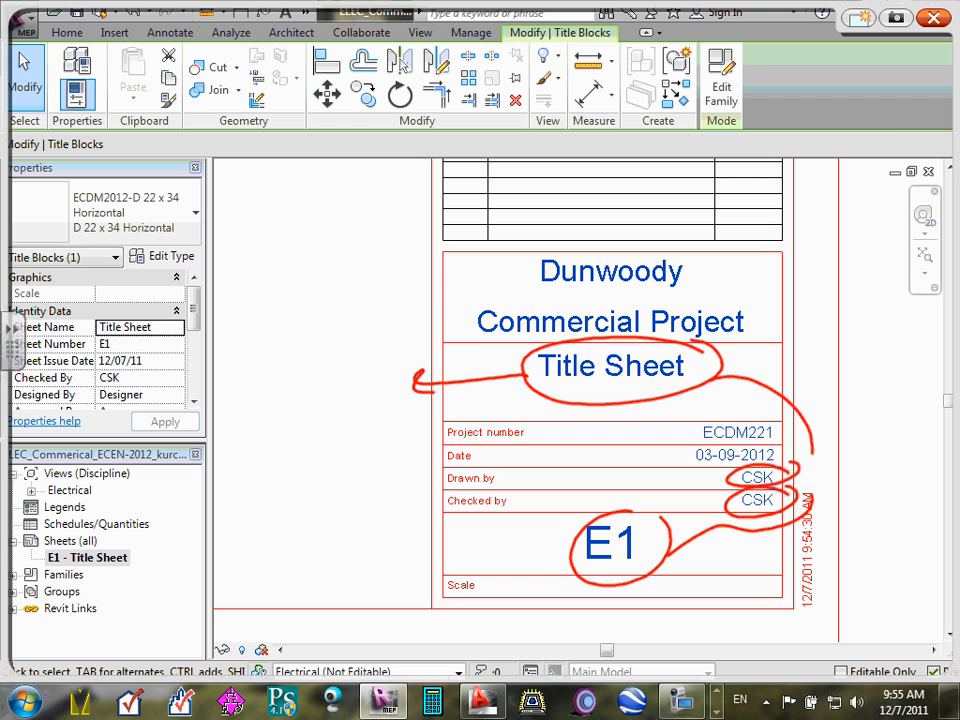
Handwrite "Sheet Related" in ink beside the circled title block fields, save the ink notes and leave the annotation overlay
{"action": "left_click_drag", "start_coordinate": [313, 328], "coordinate": [283, 366]}
{"action": "mouse_move", "coordinate": [316, 302]}
{"action": "left_mouse_down"}
{"action": "mouse_move", "coordinate": [344, 349]}
{"action": "mouse_move", "coordinate": [399, 341]}
{"action": "mouse_move", "coordinate": [419, 314]}
{"action": "left_mouse_up"}
{"action": "mouse_move", "coordinate": [288, 396]}
{"action": "left_mouse_down"}
{"action": "mouse_move", "coordinate": [292, 440]}
{"action": "mouse_move", "coordinate": [294, 422]}
{"action": "mouse_move", "coordinate": [350, 438]}
{"action": "mouse_move", "coordinate": [297, 426]}
{"action": "mouse_move", "coordinate": [292, 465]}
{"action": "left_mouse_up"}
{"action": "left_click_drag", "start_coordinate": [289, 412], "coordinate": [313, 456]}
{"action": "left_click_drag", "start_coordinate": [322, 440], "coordinate": [357, 440]}
{"action": "left_click_drag", "start_coordinate": [380, 428], "coordinate": [392, 452]}
{"action": "mouse_move", "coordinate": [380, 425]}
{"action": "left_mouse_down"}
{"action": "mouse_move", "coordinate": [402, 422]}
{"action": "mouse_move", "coordinate": [416, 452]}
{"action": "mouse_move", "coordinate": [434, 456]}
{"action": "left_mouse_up"}
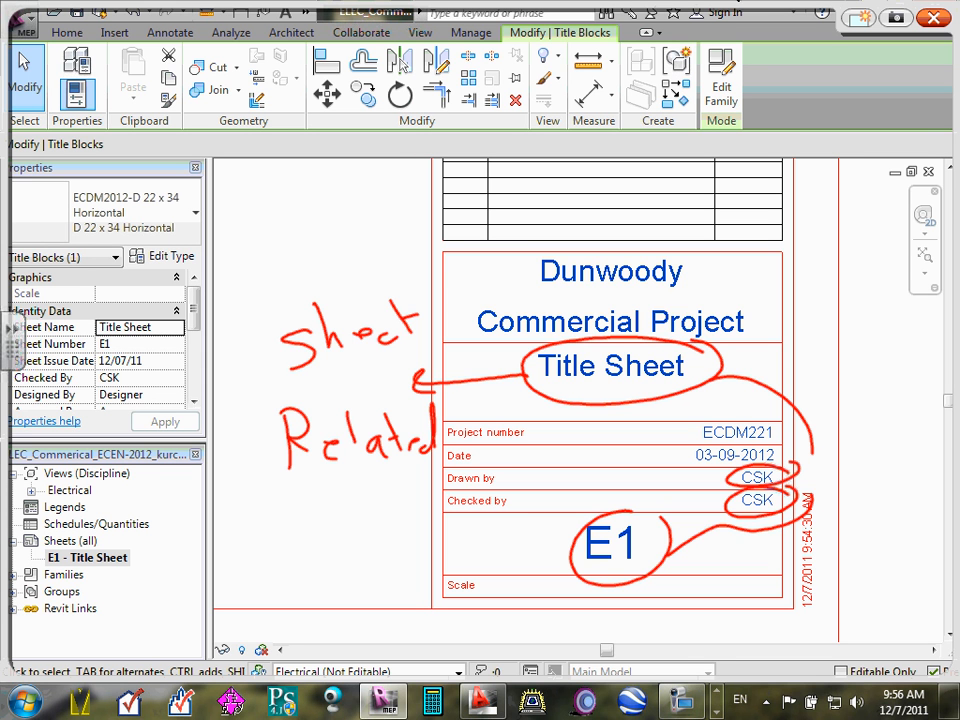
{"action": "left_click", "coordinate": [897, 22]}
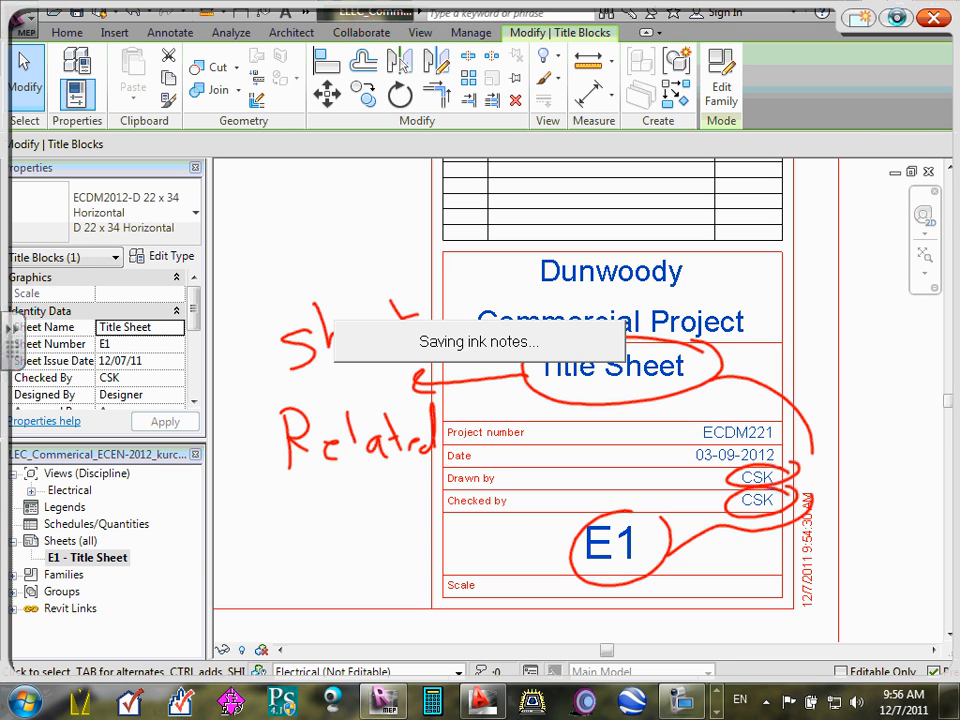
{"action": "left_click", "coordinate": [935, 20]}
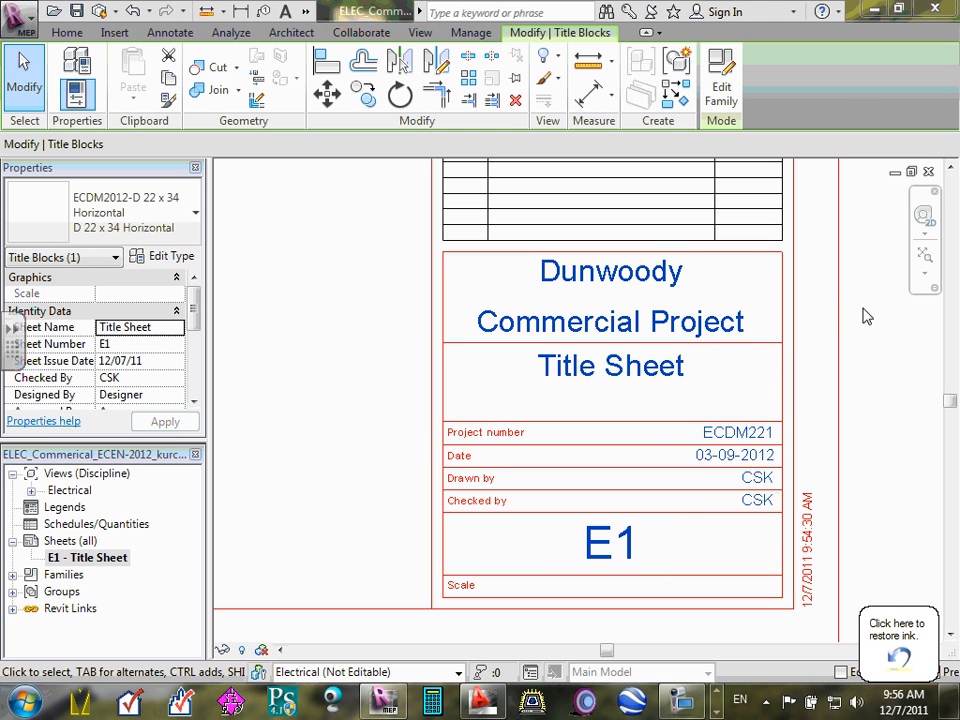
Deselect the title block on the title sheet and run Synchronize Now with the central file twice
{"action": "scroll", "coordinate": [870, 326], "scroll_direction": "down", "scroll_amount": 4}
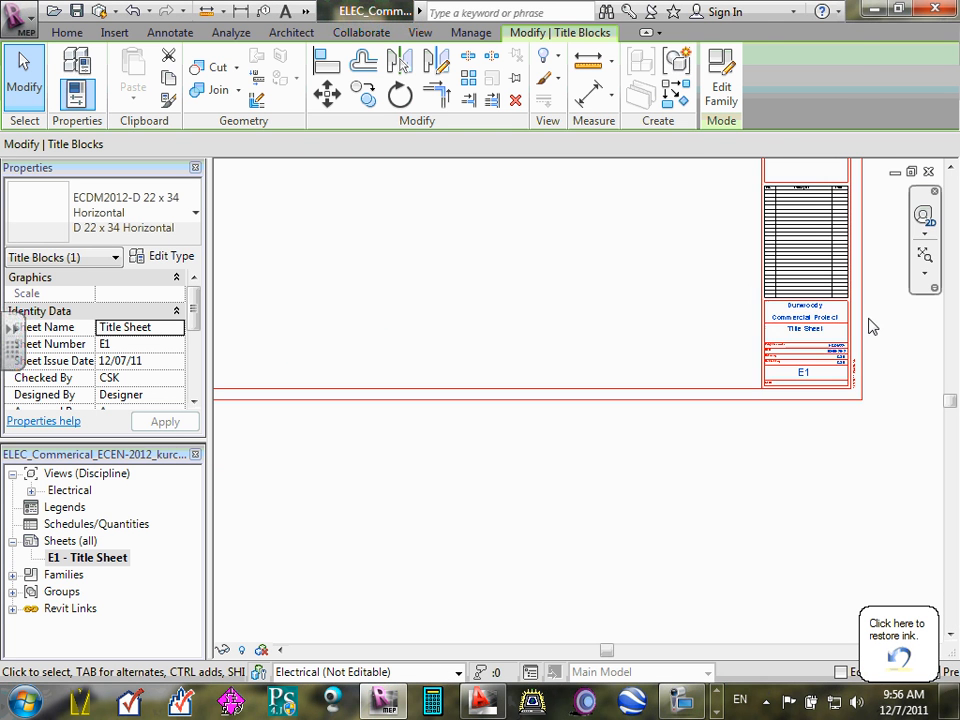
{"action": "left_click", "coordinate": [636, 326]}
{"action": "scroll", "coordinate": [632, 333], "scroll_direction": "down", "scroll_amount": 2}
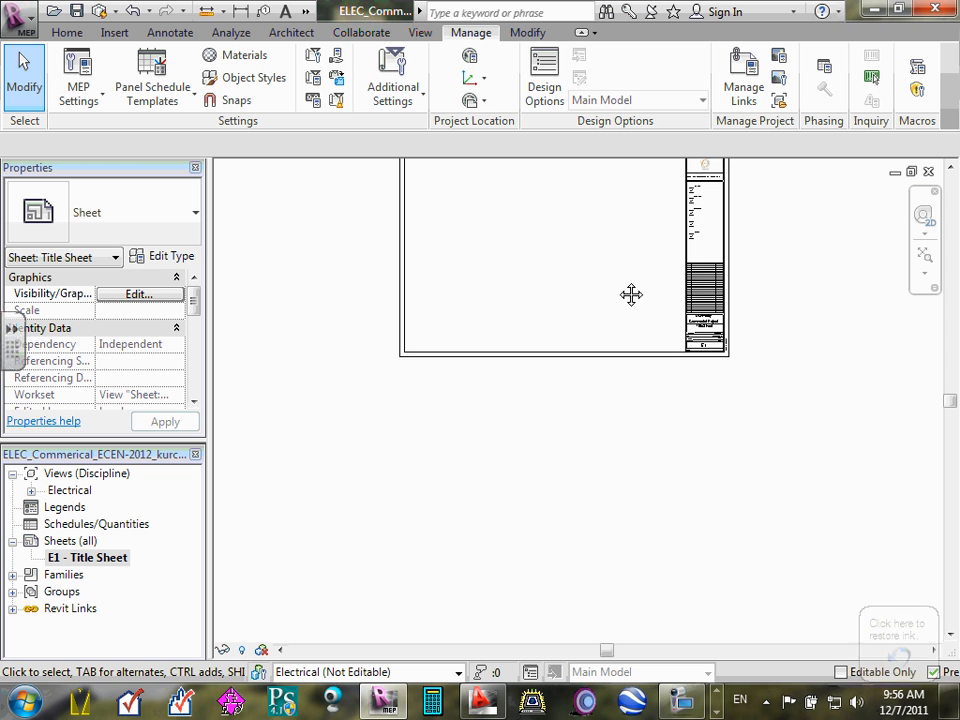
{"action": "middle_click_drag", "start_coordinate": [632, 294], "coordinate": [673, 450]}
{"action": "scroll", "coordinate": [639, 416], "scroll_direction": "up", "scroll_amount": 4}
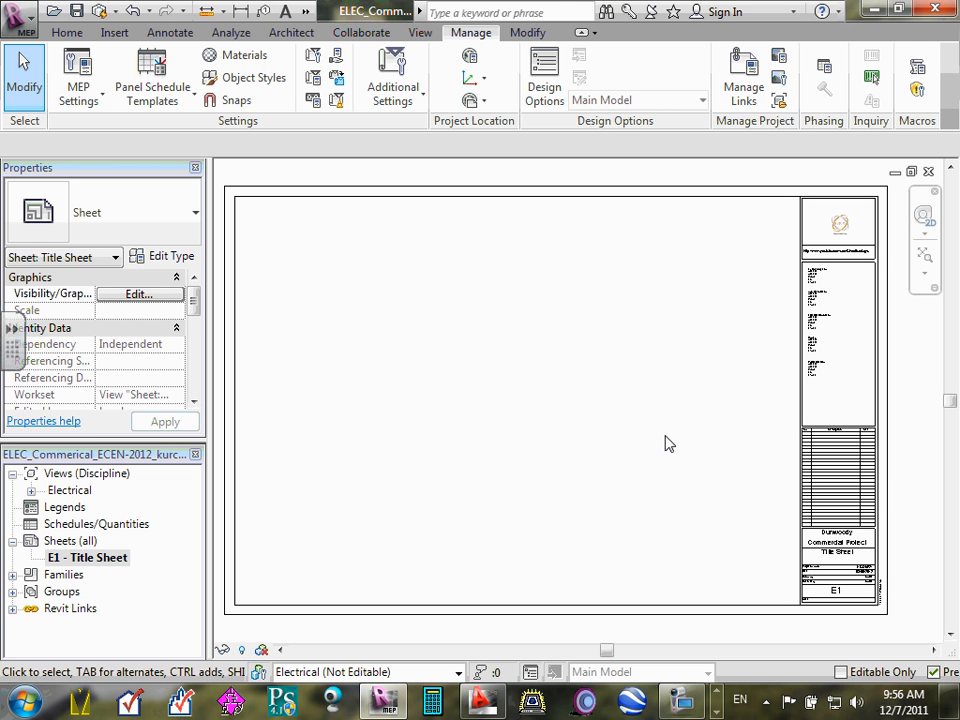
{"action": "left_click", "coordinate": [360, 33]}
{"action": "left_click", "coordinate": [354, 105]}
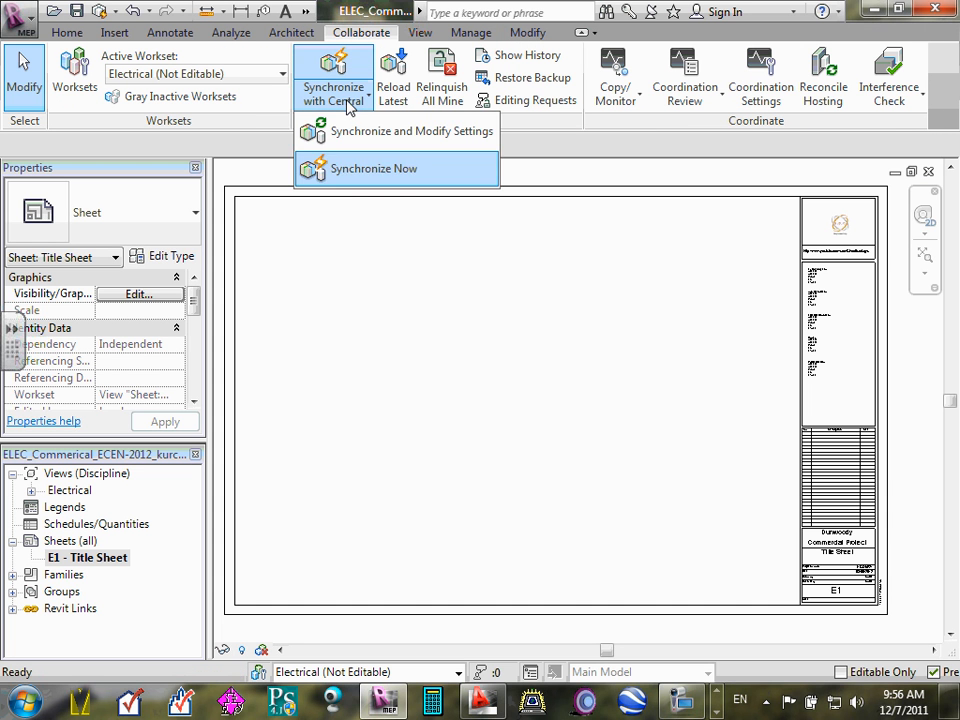
{"action": "left_click", "coordinate": [368, 172]}
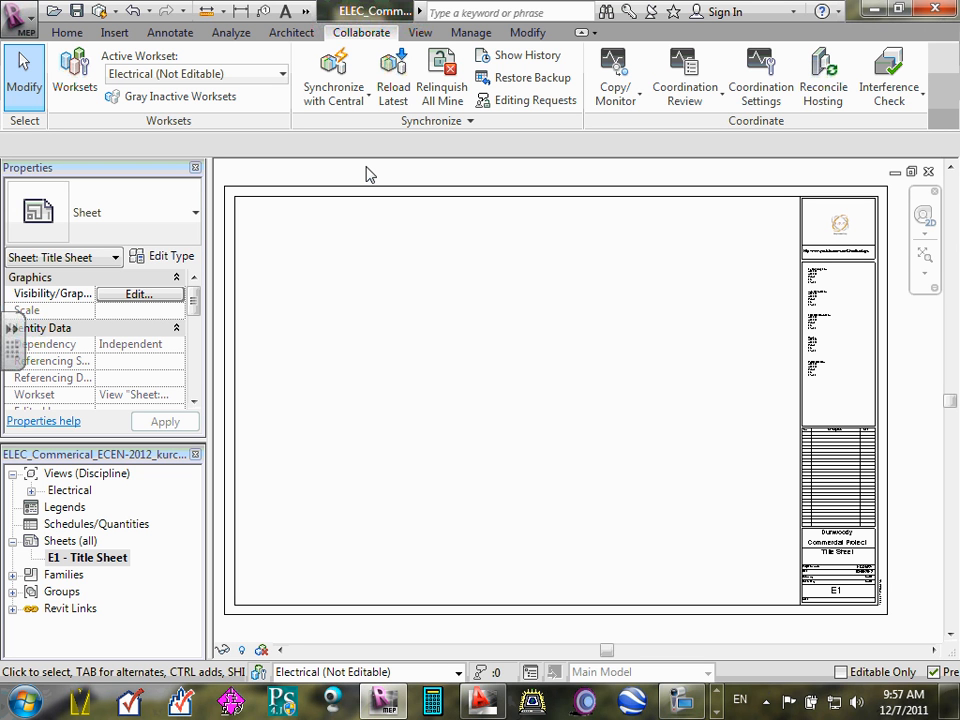
{"action": "left_click", "coordinate": [368, 103]}
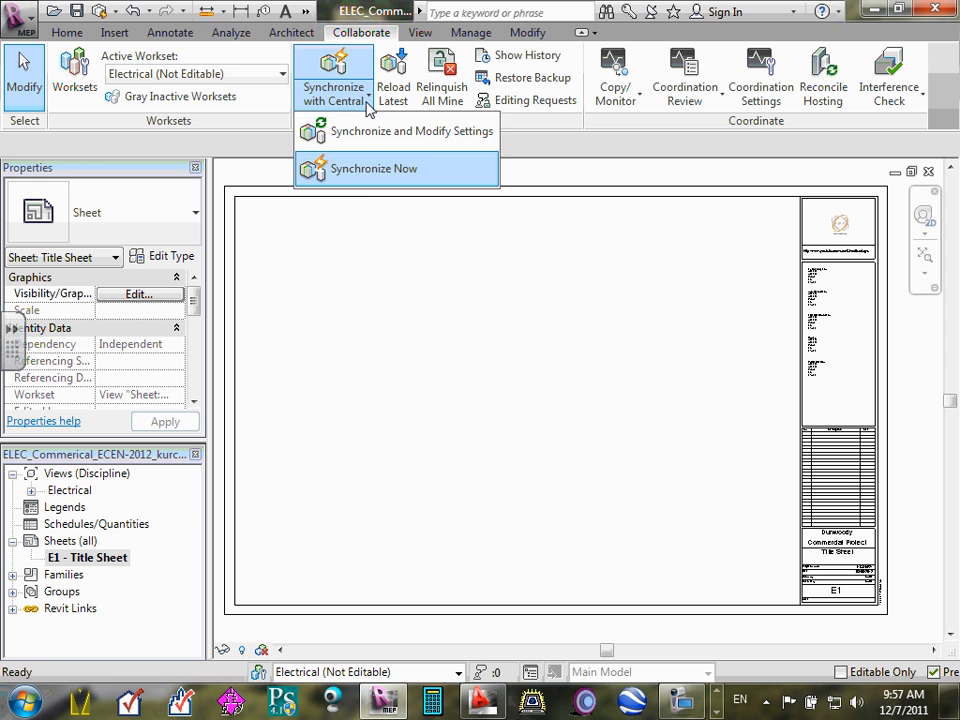
{"action": "left_click", "coordinate": [372, 170]}
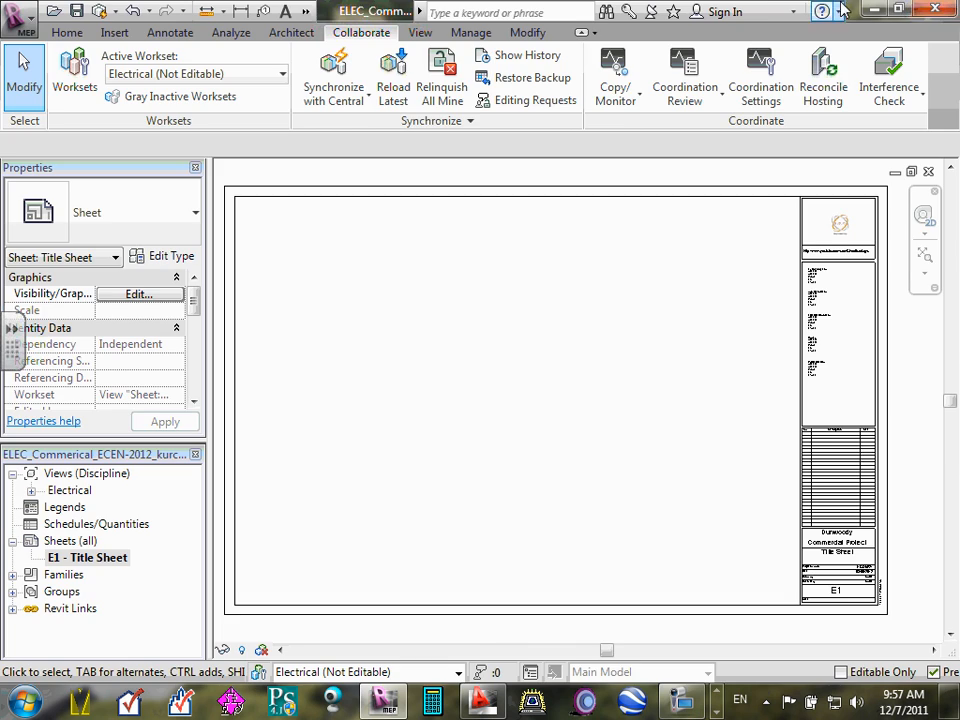
{"action": "left_click", "coordinate": [874, 9]}
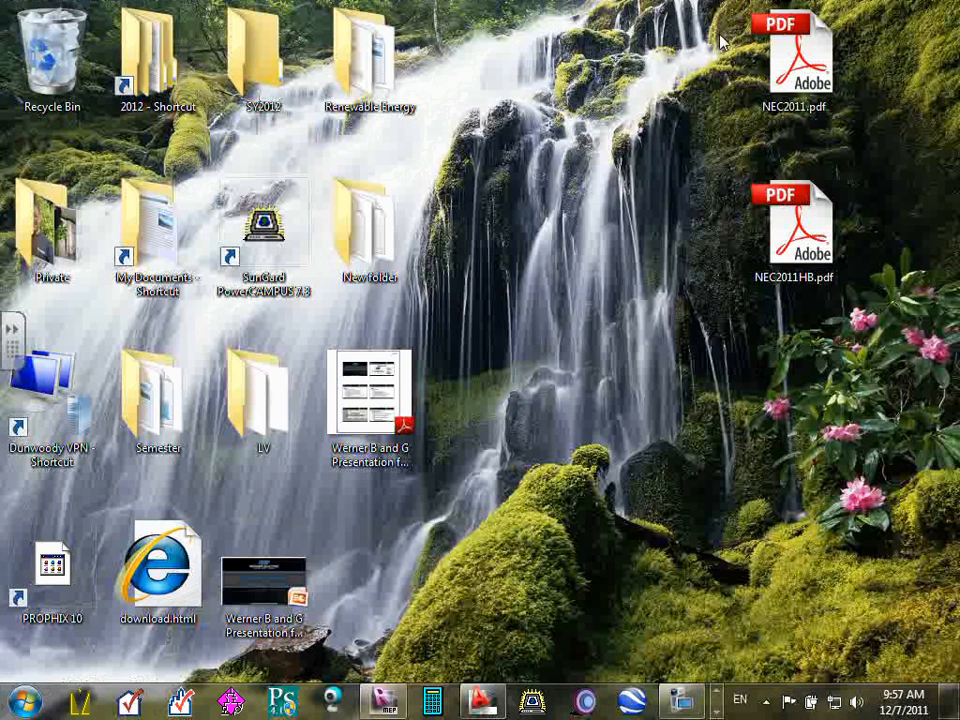
{"action": "left_click", "coordinate": [682, 700]}
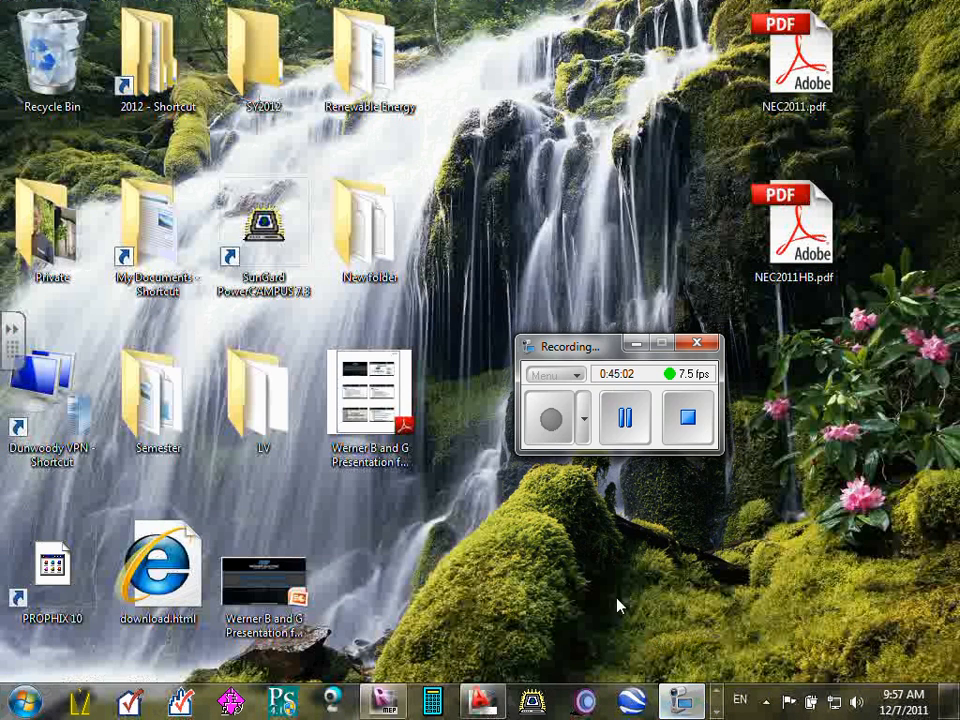
{"action": "left_click", "coordinate": [625, 418]}
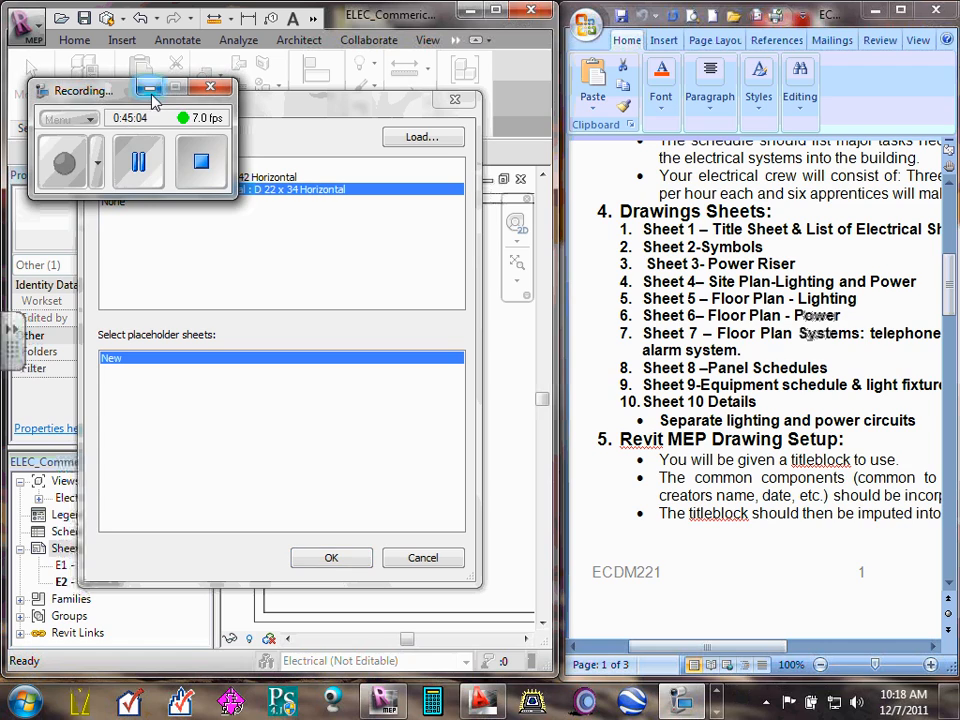
{"action": "left_click", "coordinate": [152, 91]}
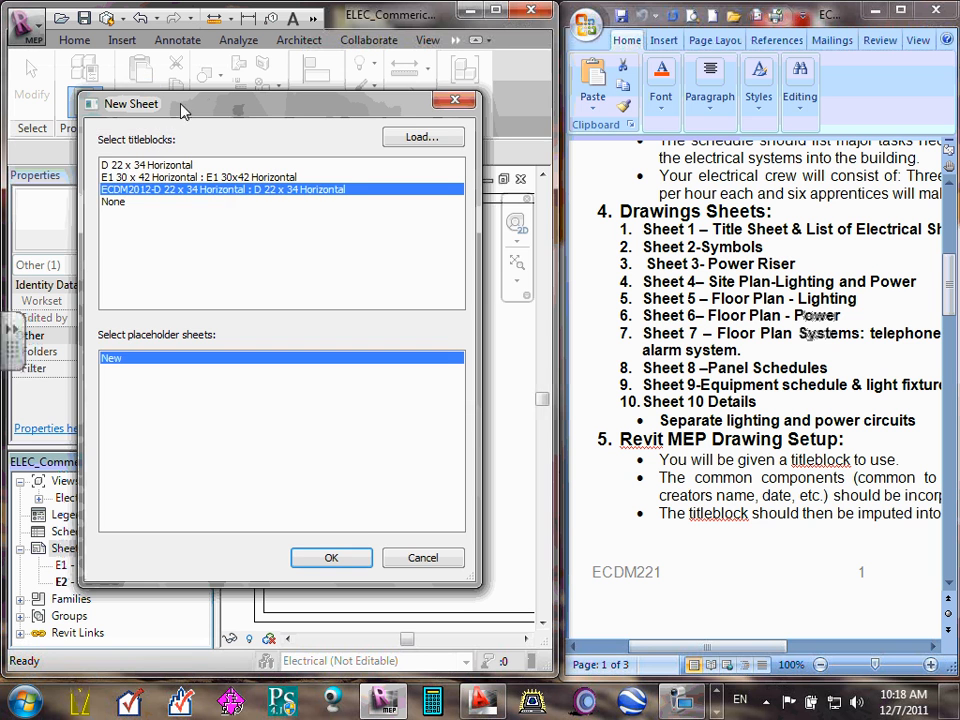
Create sheet E3 with the ECDM2012-D 22 x 34 Horizontal titleblock and rename it Power Riser by pasting the copied name
{"action": "left_click_drag", "start_coordinate": [253, 113], "coordinate": [310, 103]}
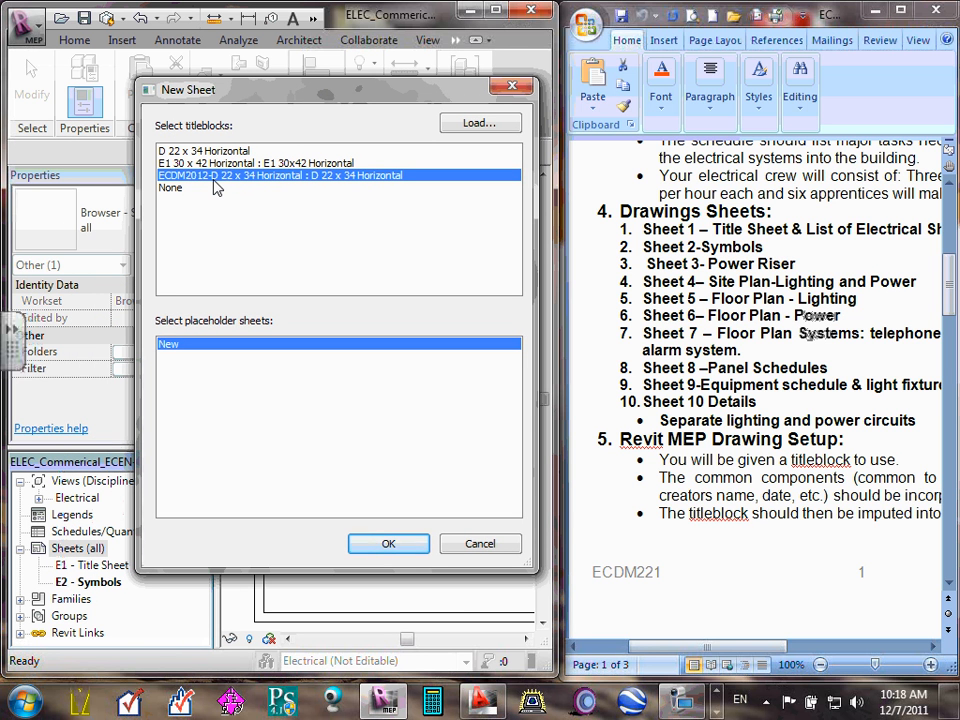
{"action": "left_click", "coordinate": [390, 544]}
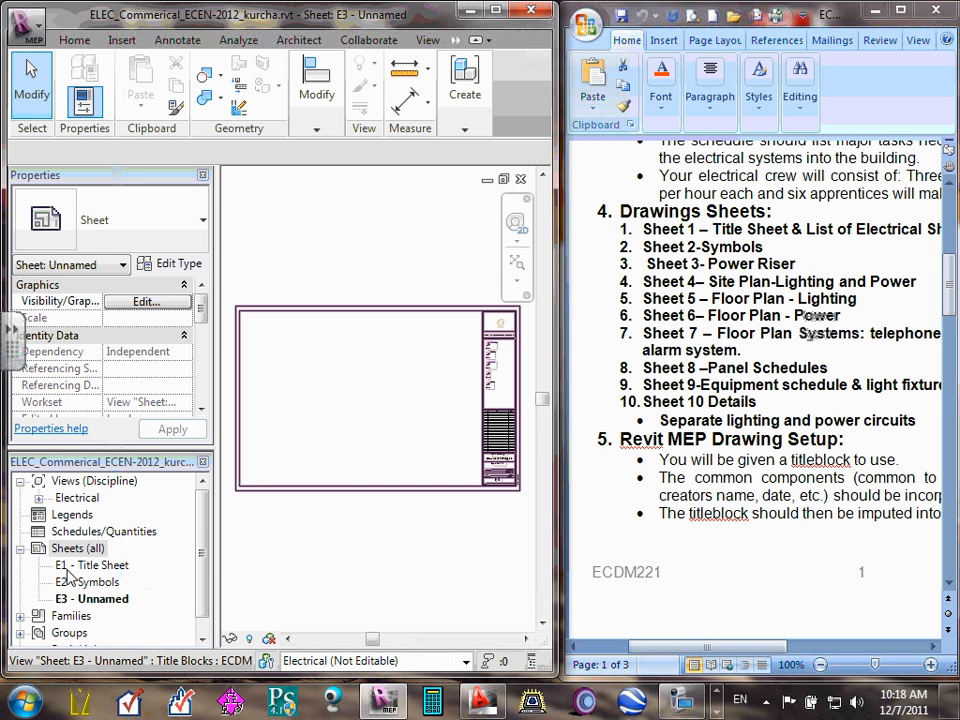
{"action": "right_click", "coordinate": [95, 598]}
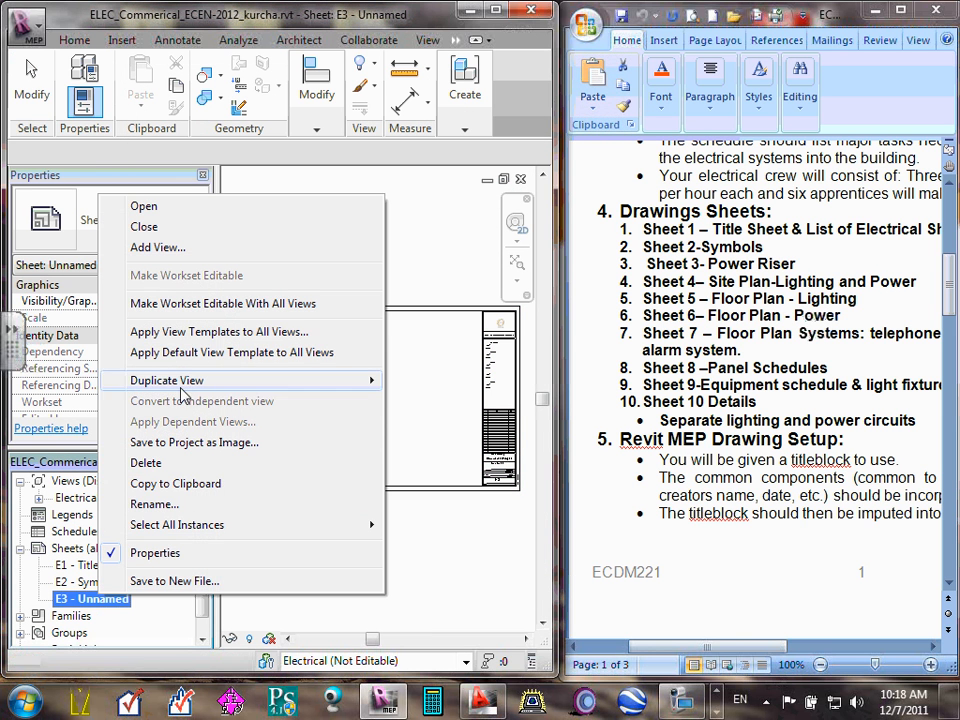
{"action": "left_click", "coordinate": [150, 504]}
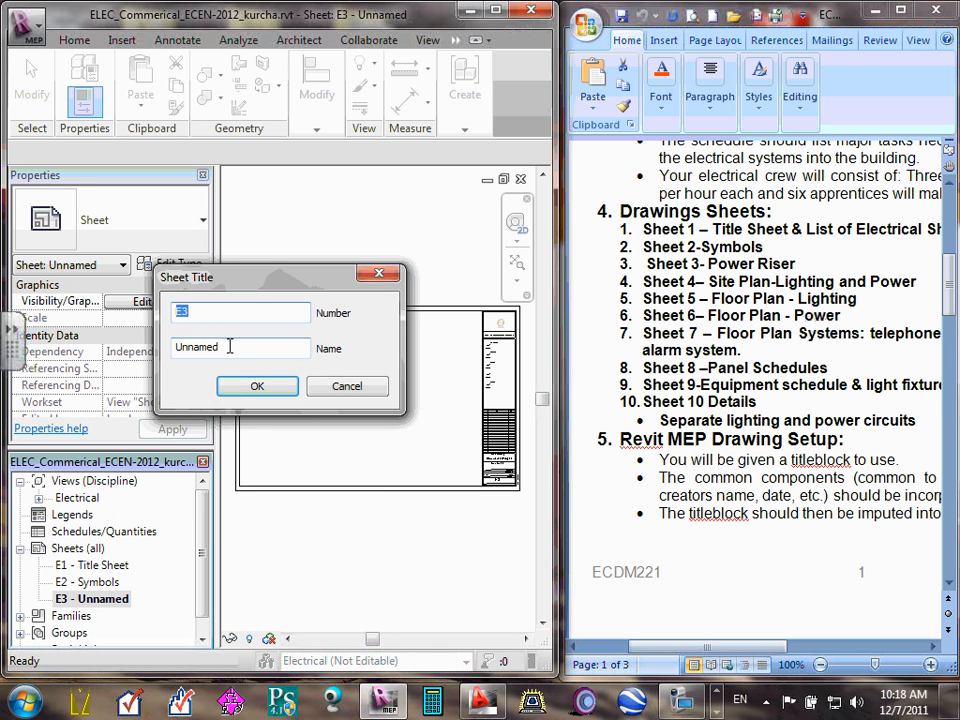
{"action": "left_click_drag", "start_coordinate": [229, 346], "coordinate": [178, 347]}
{"action": "right_click", "coordinate": [190, 349]}
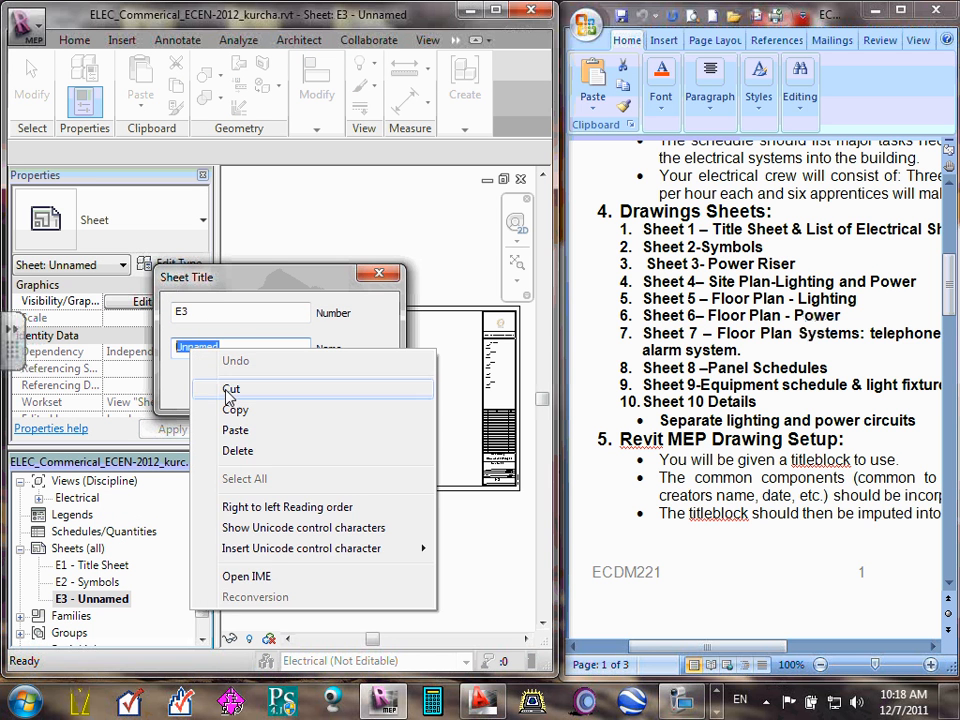
{"action": "left_click", "coordinate": [233, 430]}
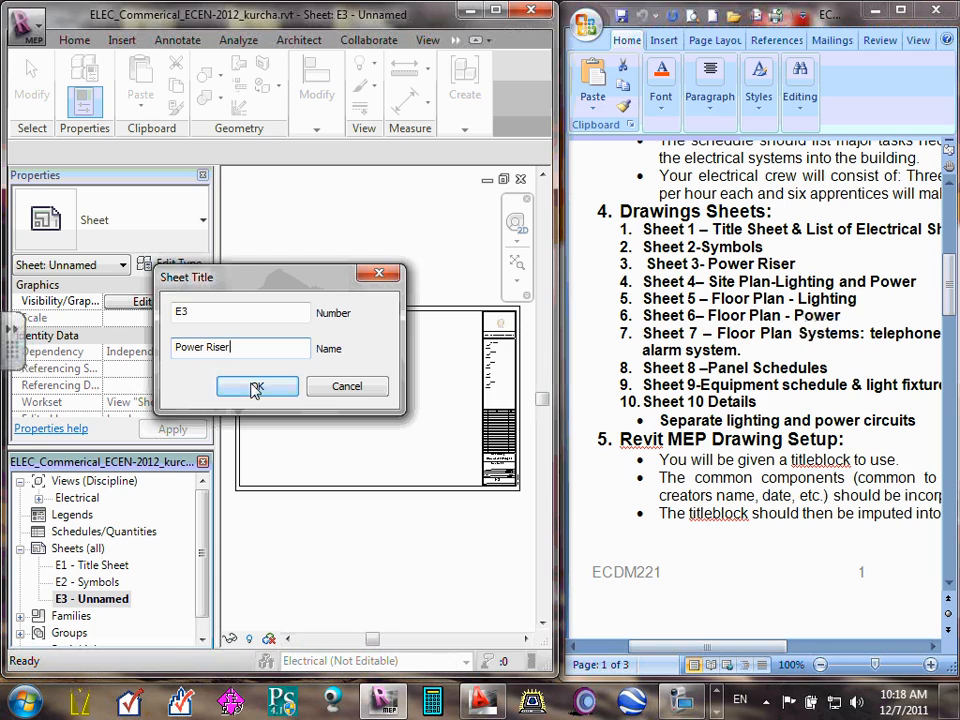
{"action": "left_click", "coordinate": [257, 389]}
{"action": "mouse_move", "coordinate": [952, 700]}
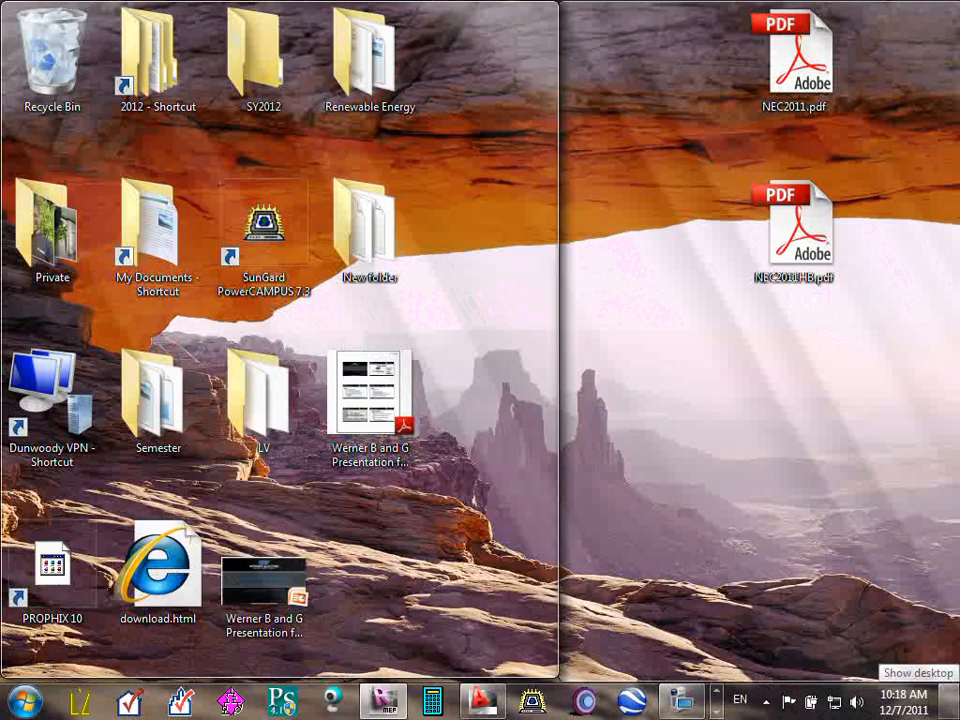
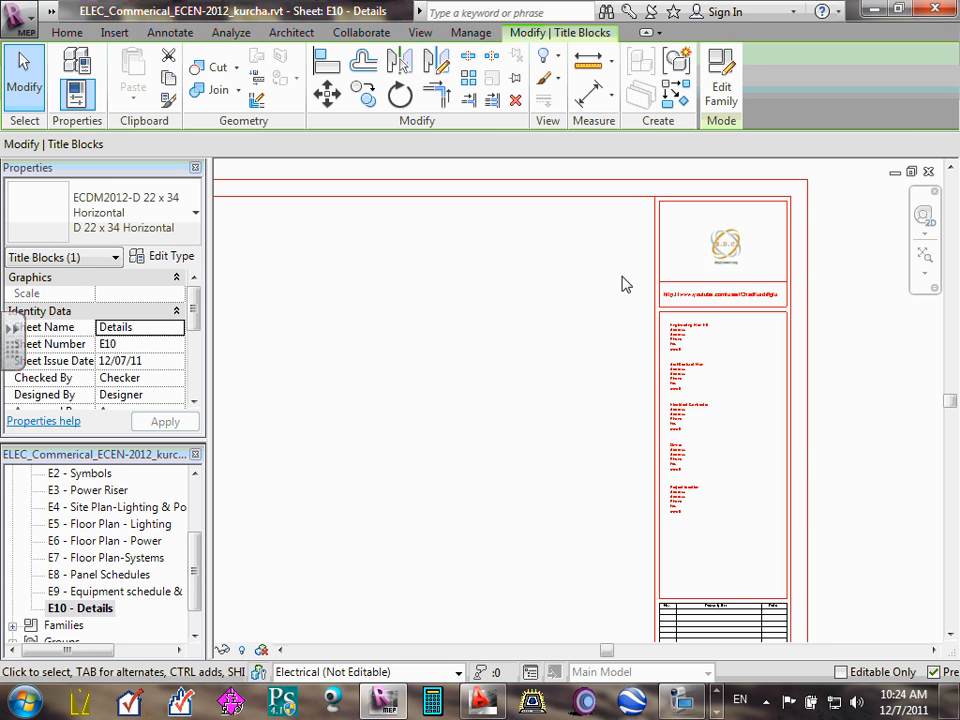
Deselect the title block on the Details sheet and open sheet E2 - Symbols
{"action": "scroll", "coordinate": [625, 285], "scroll_direction": "up", "scroll_amount": 1}
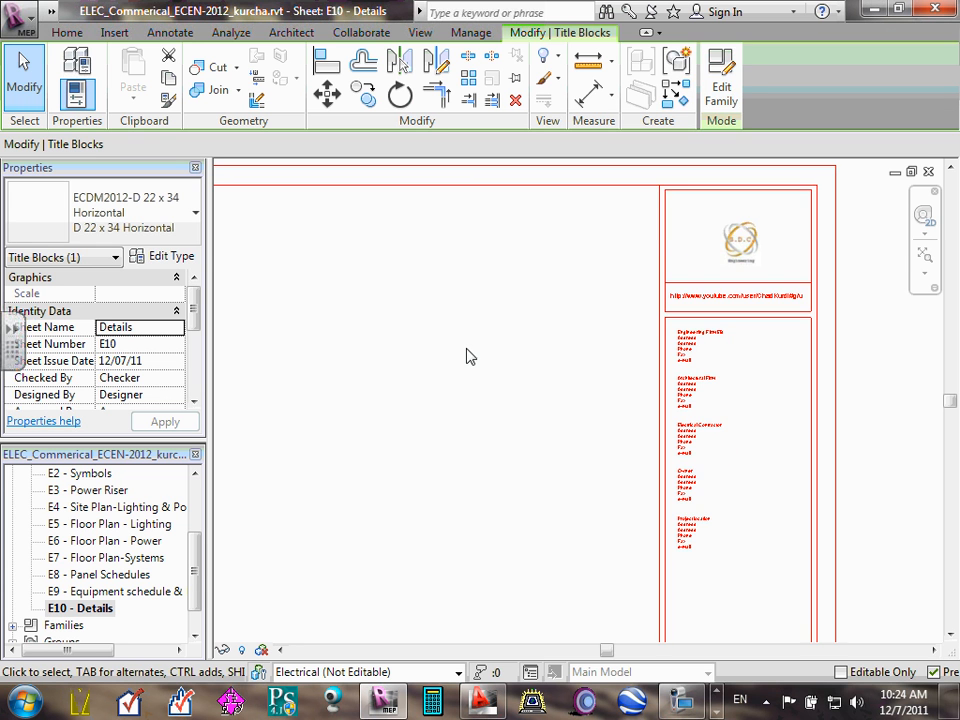
{"action": "left_click", "coordinate": [469, 355]}
{"action": "scroll", "coordinate": [469, 355], "scroll_direction": "down", "scroll_amount": 3}
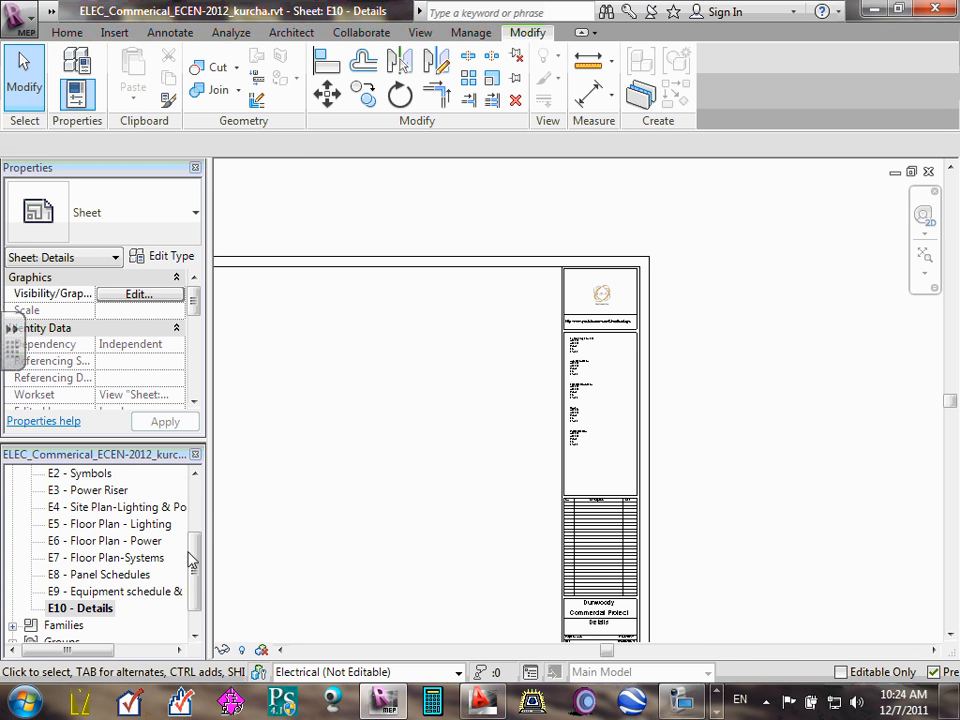
{"action": "scroll", "coordinate": [189, 561], "scroll_direction": "up", "scroll_amount": 3}
{"action": "double_click", "coordinate": [153, 575]}
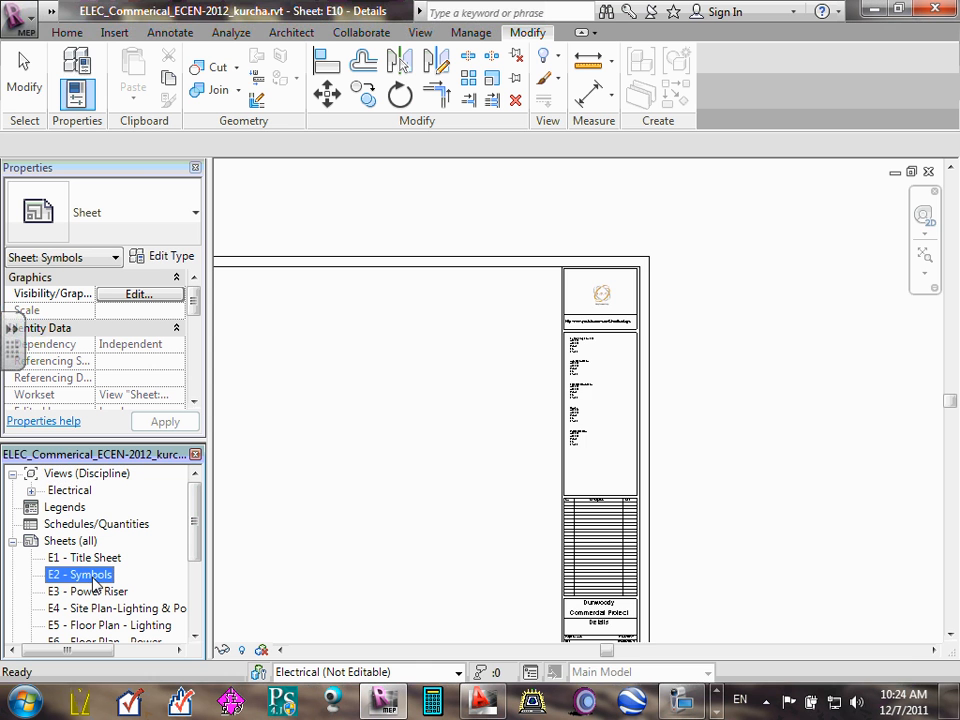
Set the Drawn by field in the Symbols sheet's title block to CSK
{"action": "scroll", "coordinate": [909, 580], "scroll_direction": "up", "scroll_amount": 5}
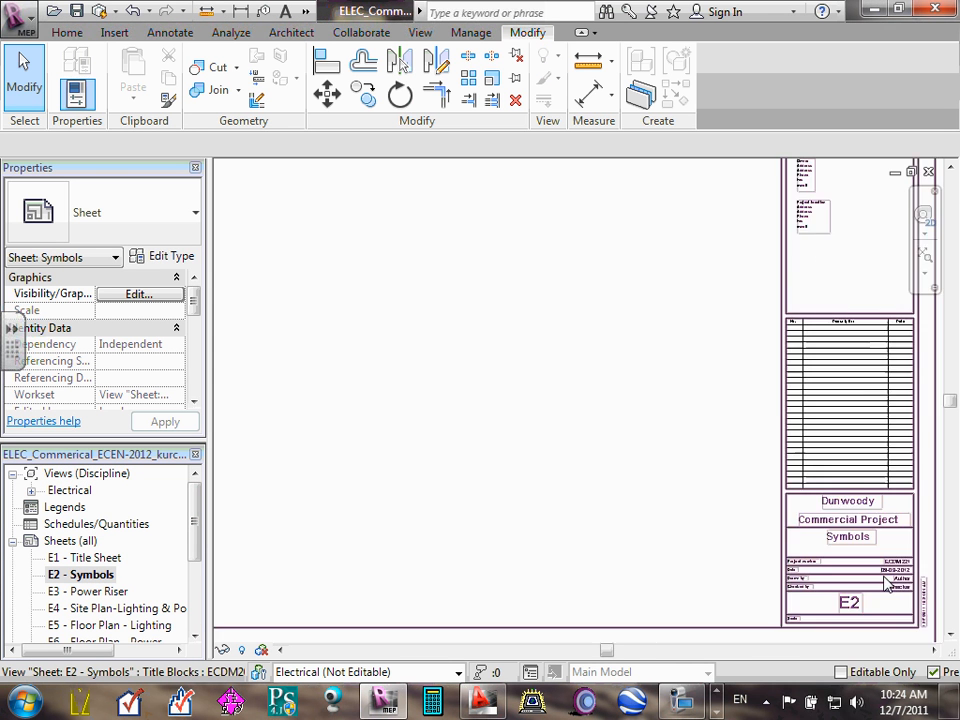
{"action": "scroll", "coordinate": [890, 586], "scroll_direction": "up", "scroll_amount": 1}
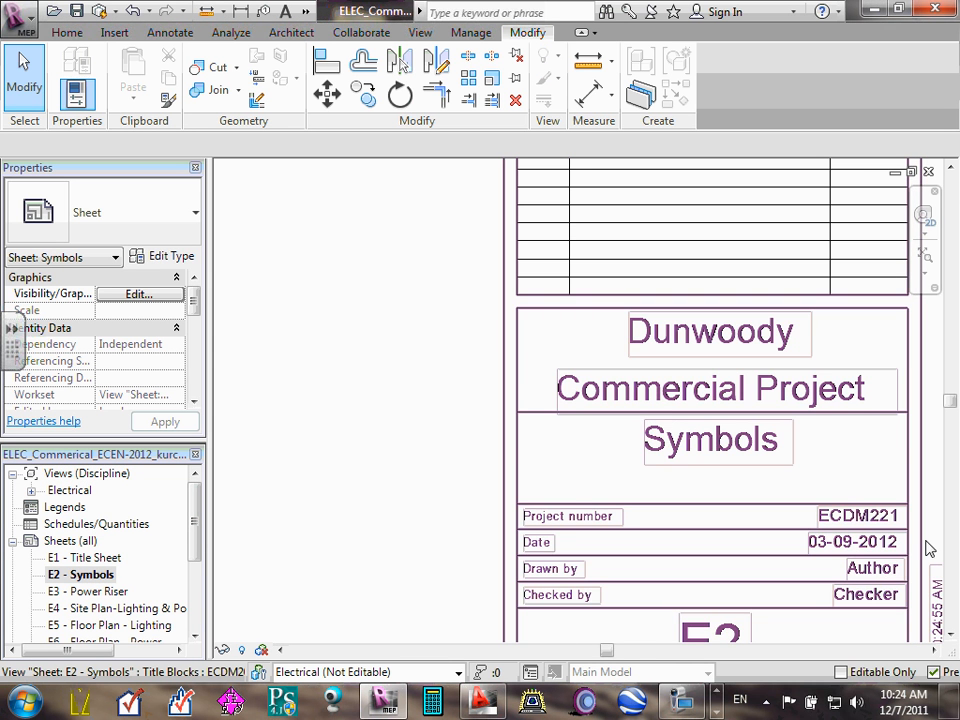
{"action": "scroll", "coordinate": [878, 548], "scroll_direction": "down", "scroll_amount": 2}
{"action": "scroll", "coordinate": [876, 548], "scroll_direction": "down", "scroll_amount": 2}
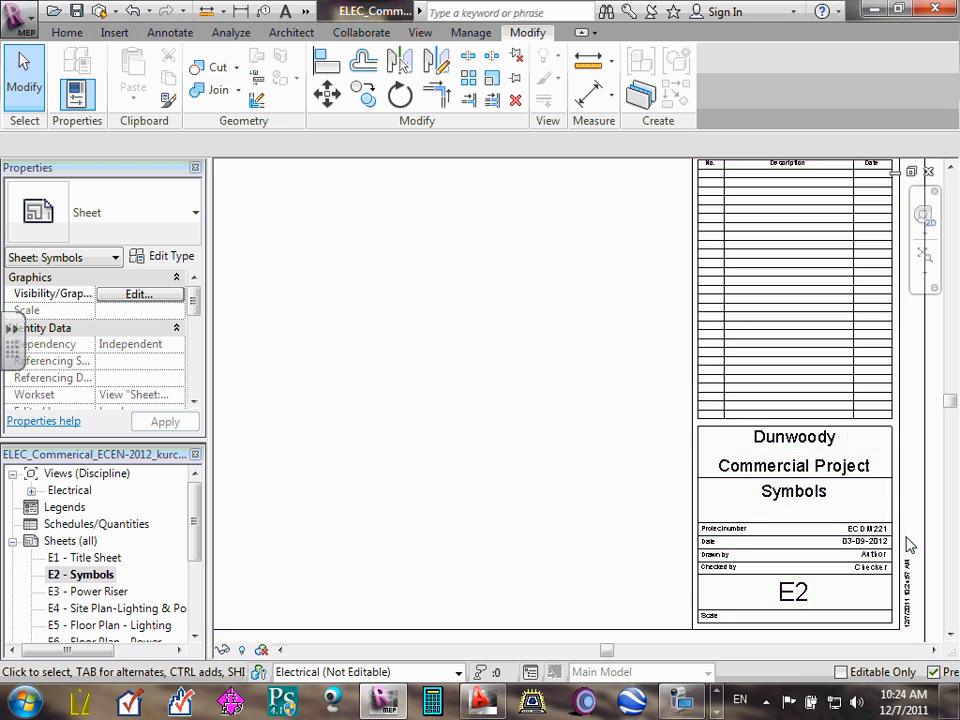
{"action": "middle_click_drag", "start_coordinate": [915, 545], "coordinate": [875, 511]}
{"action": "scroll", "coordinate": [840, 514], "scroll_direction": "up", "scroll_amount": 1}
{"action": "scroll", "coordinate": [840, 514], "scroll_direction": "up", "scroll_amount": 2}
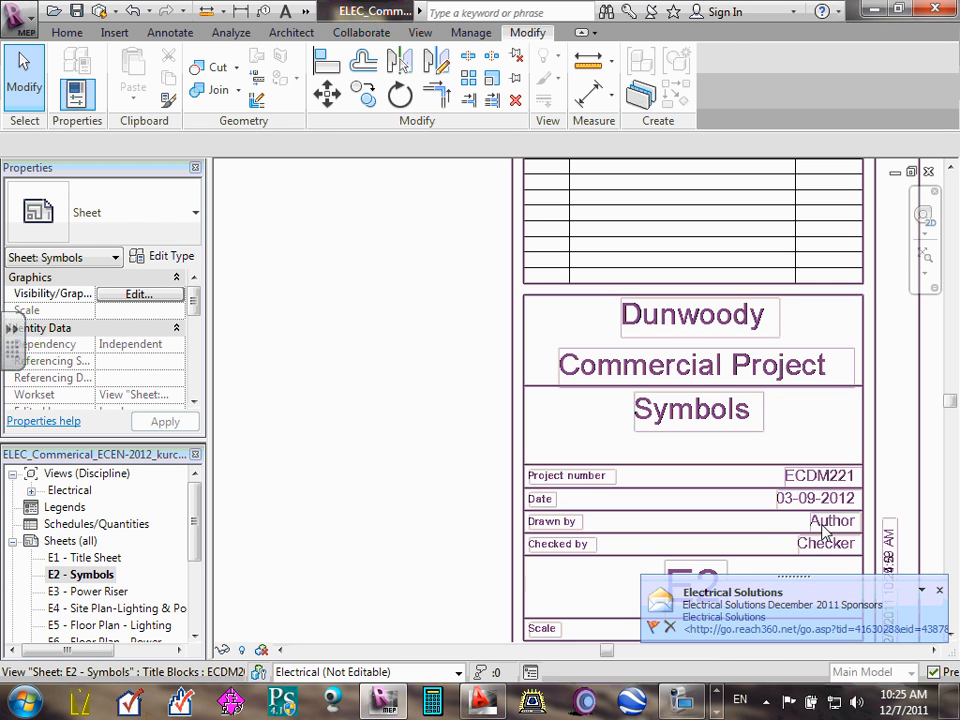
{"action": "left_click", "coordinate": [823, 530]}
{"action": "left_click", "coordinate": [819, 525]}
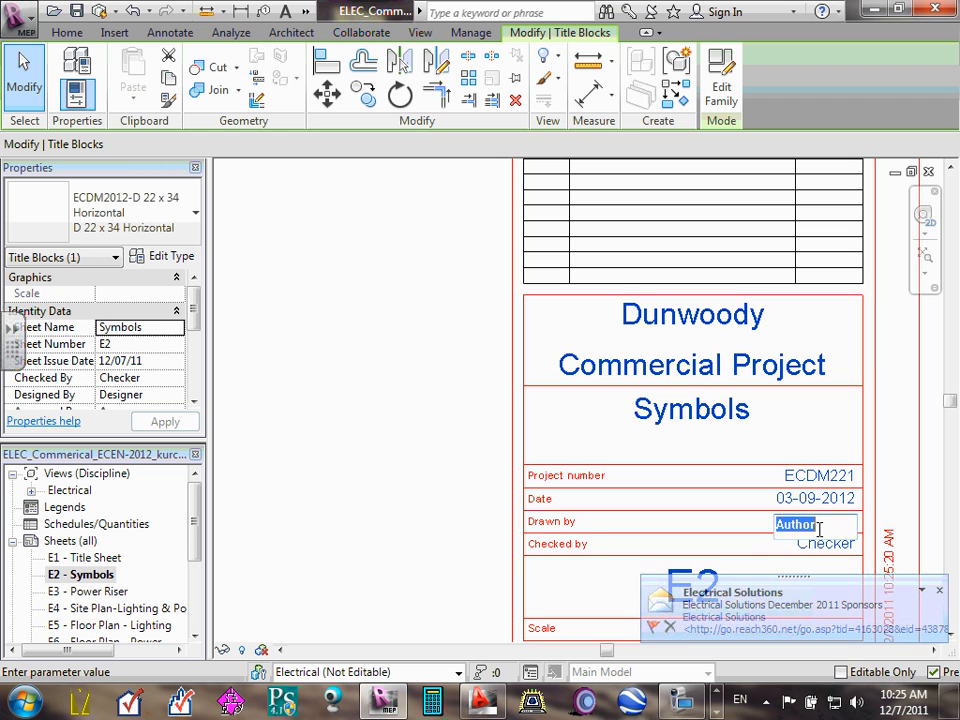
{"action": "type", "text": "CSK"}
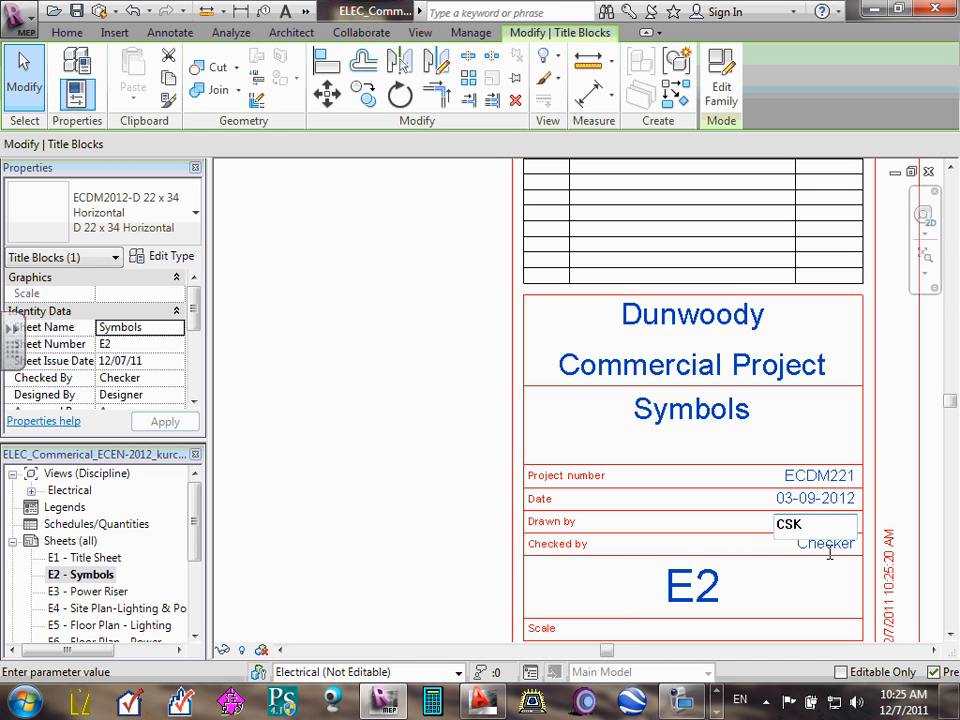
Set the Checked by field in the Symbols sheet's title block to CSK and deselect the title block
{"action": "left_click", "coordinate": [830, 545]}
{"action": "left_click", "coordinate": [831, 545]}
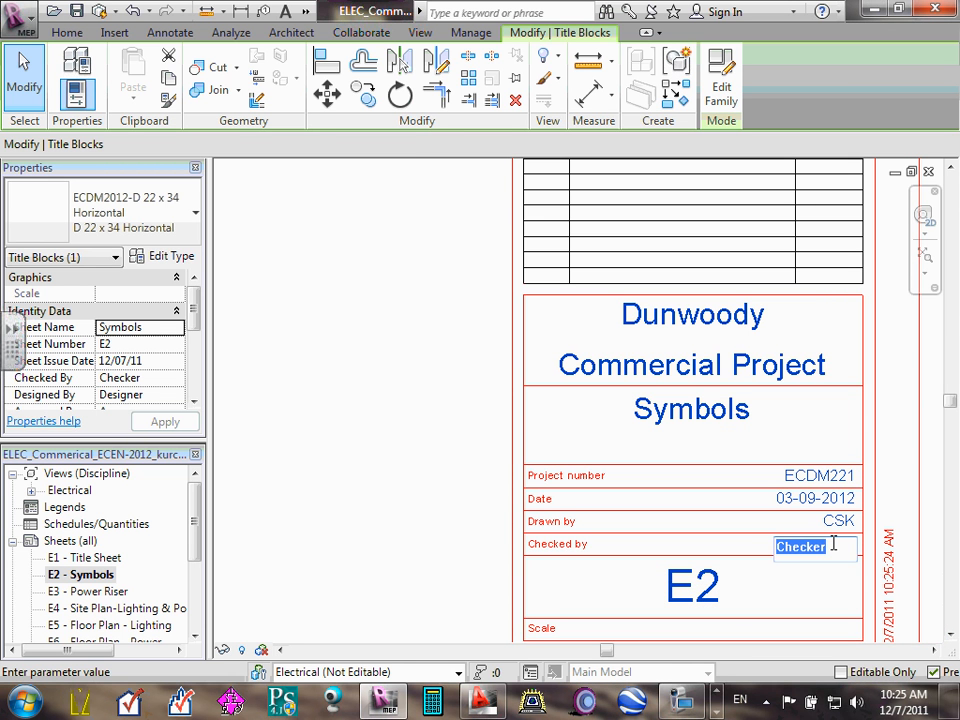
{"action": "type", "text": "CSK"}
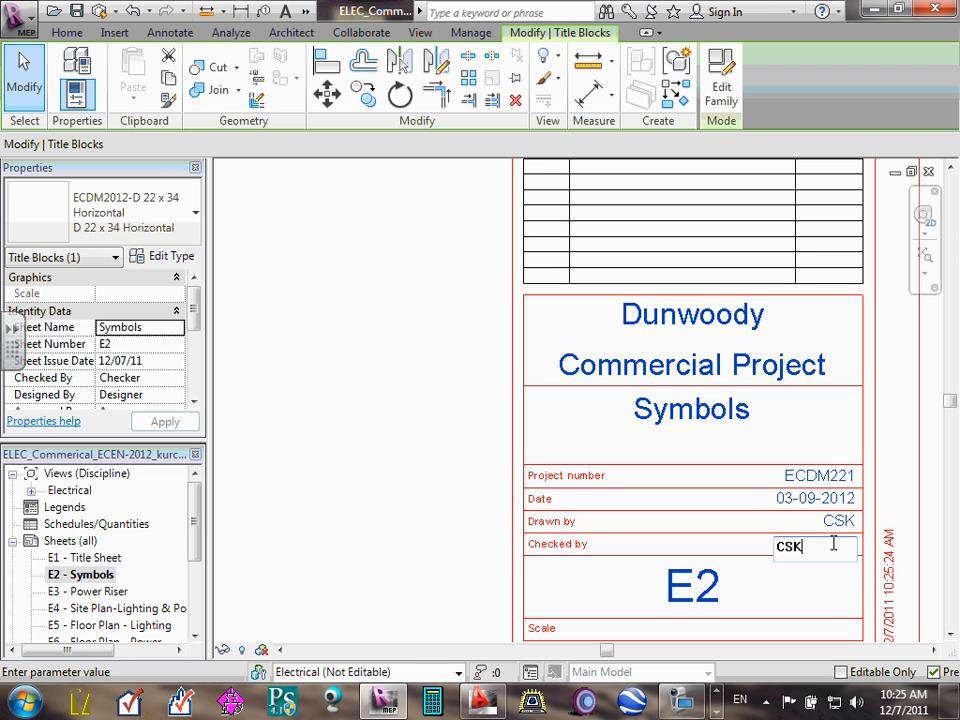
{"action": "left_click", "coordinate": [903, 496]}
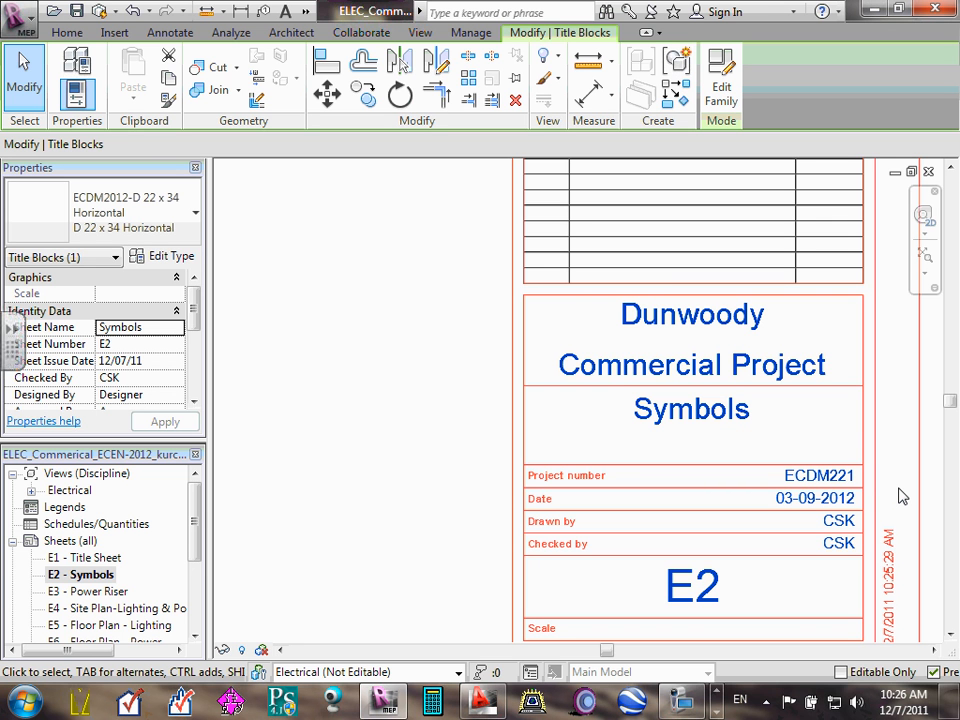
{"action": "left_click", "coordinate": [414, 339]}
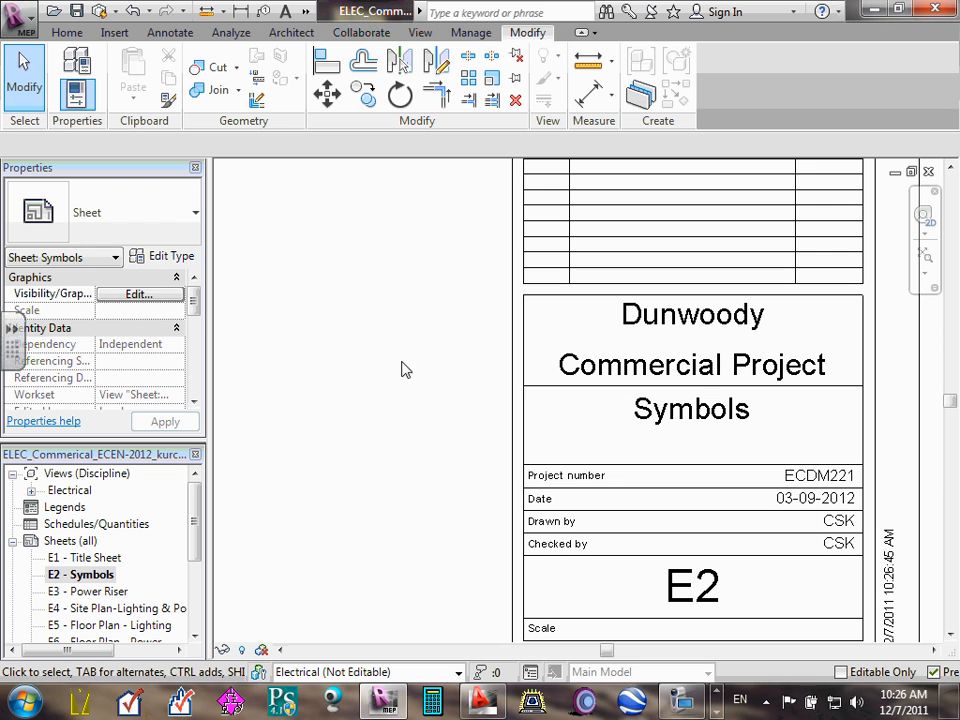
Open sheet E3 - Power Riser and set the Drawn by field in its title block to CSK
{"action": "double_click", "coordinate": [100, 591]}
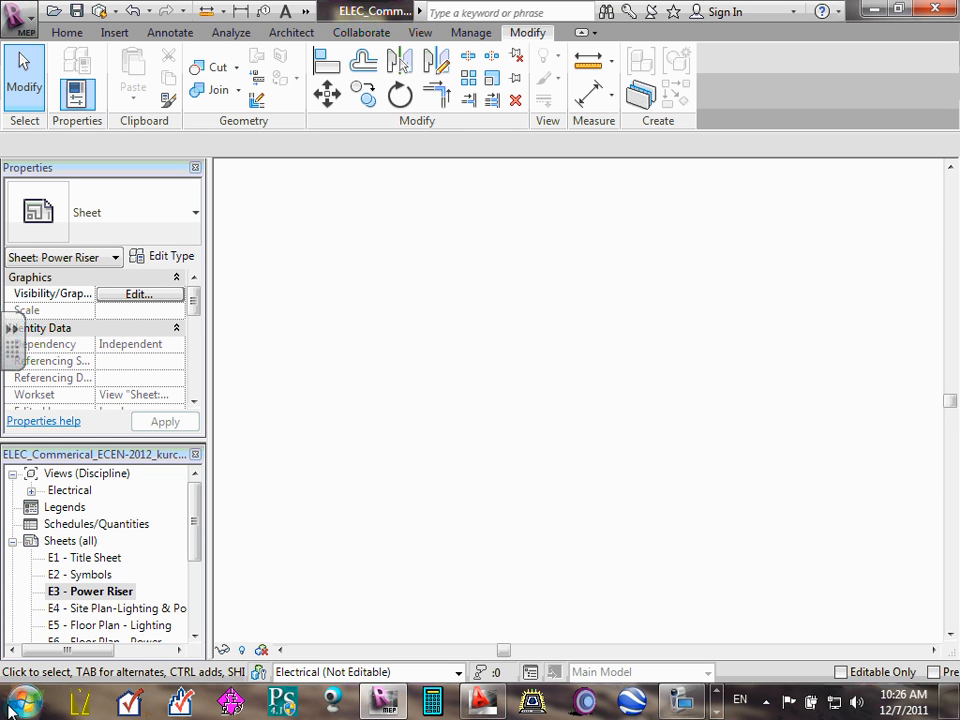
{"action": "scroll", "coordinate": [505, 457], "scroll_direction": "up", "scroll_amount": 5}
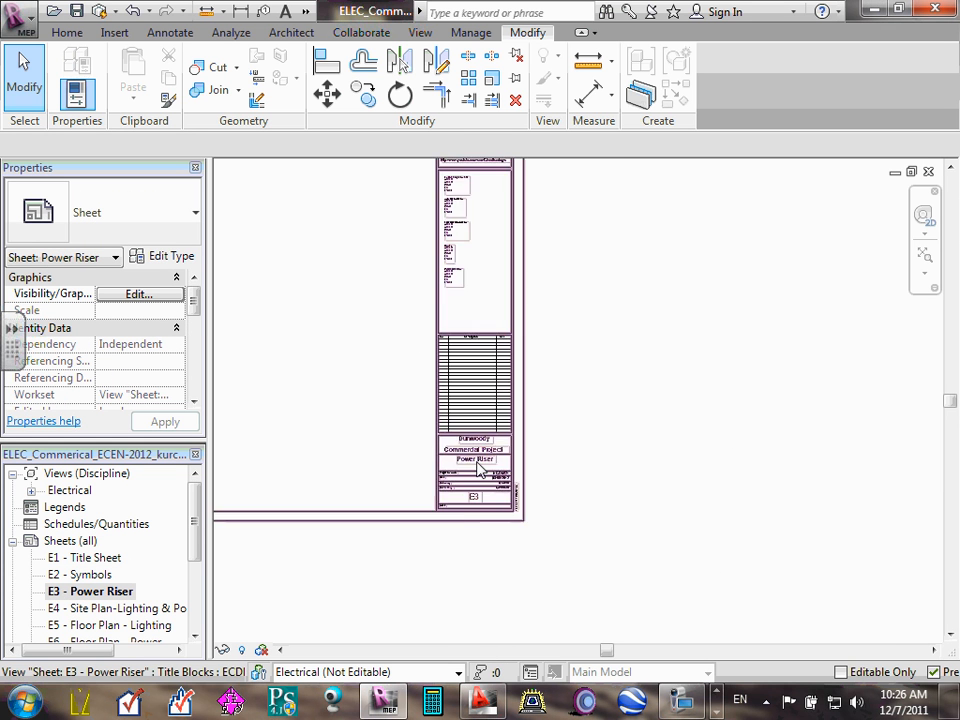
{"action": "left_click", "coordinate": [563, 523]}
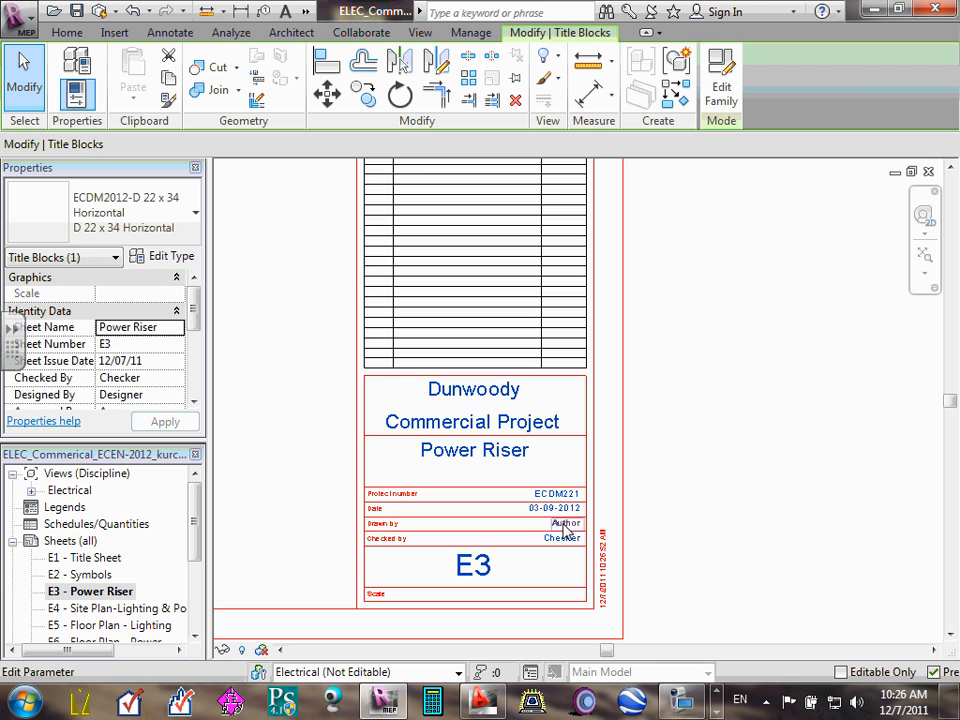
{"action": "left_click", "coordinate": [564, 524]}
{"action": "type", "text": "CSK"}
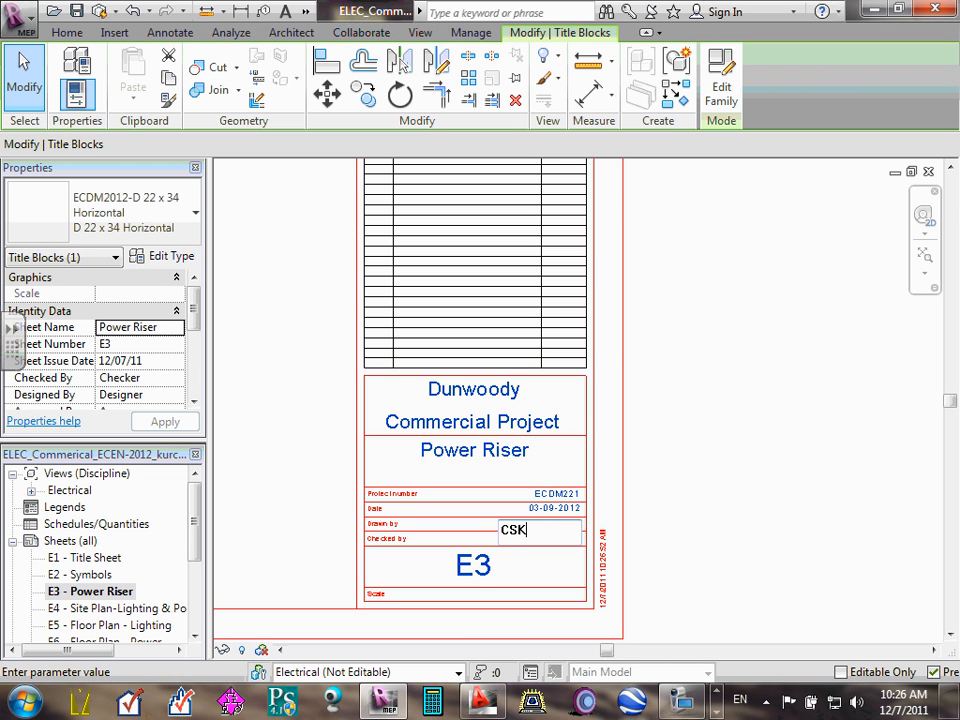
{"action": "left_click", "coordinate": [658, 544]}
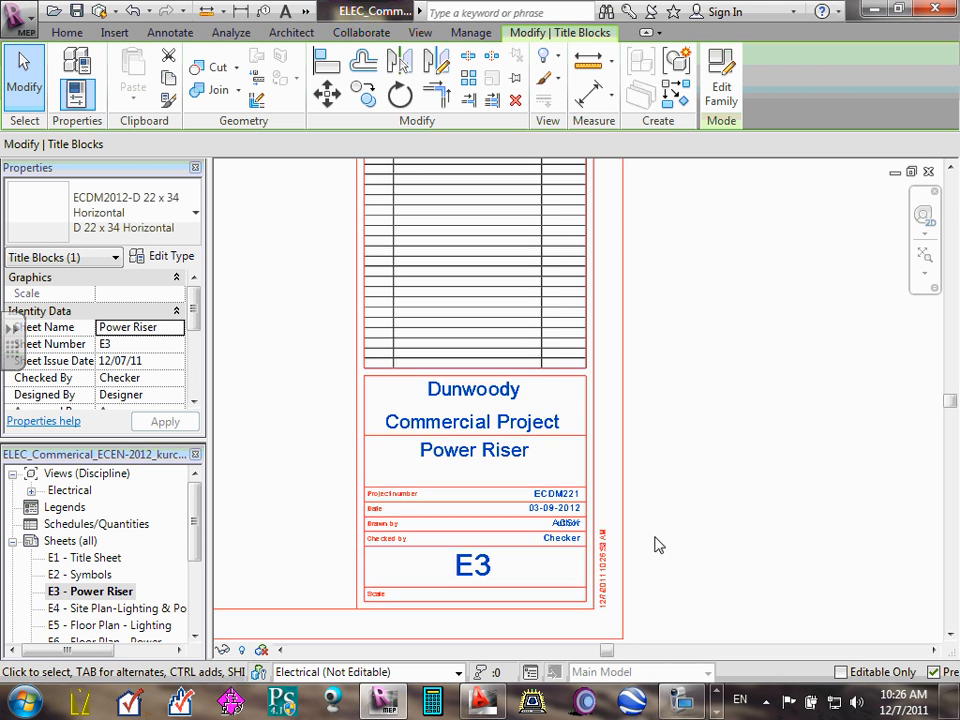
Set the Checked by field in the Power Riser sheet's title block to GR and deselect the title block
{"action": "left_click", "coordinate": [574, 544]}
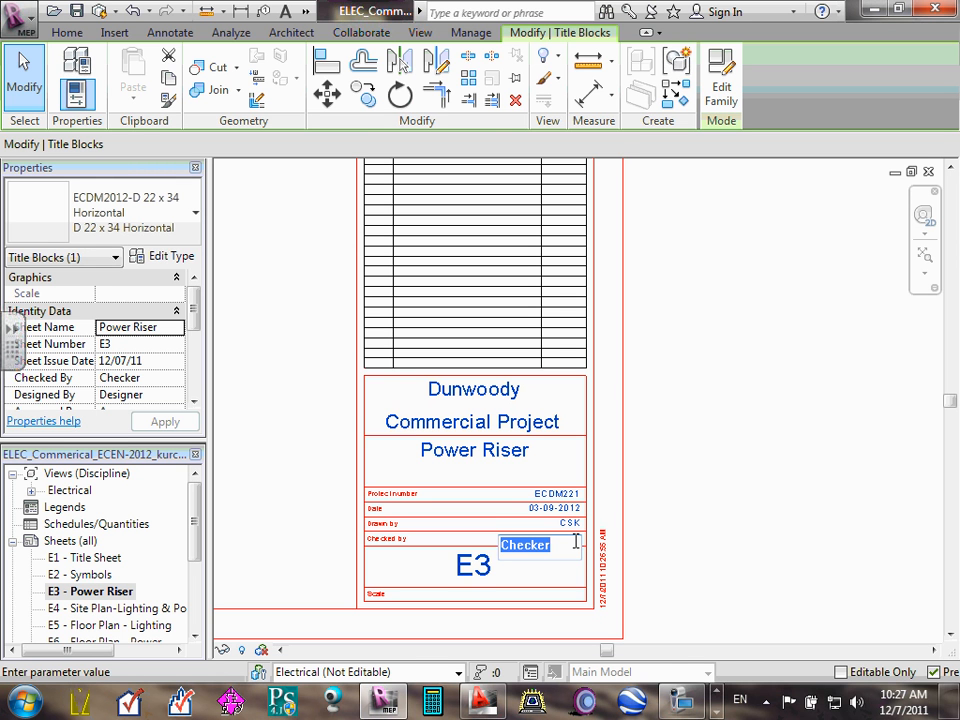
{"action": "type", "text": "GR"}
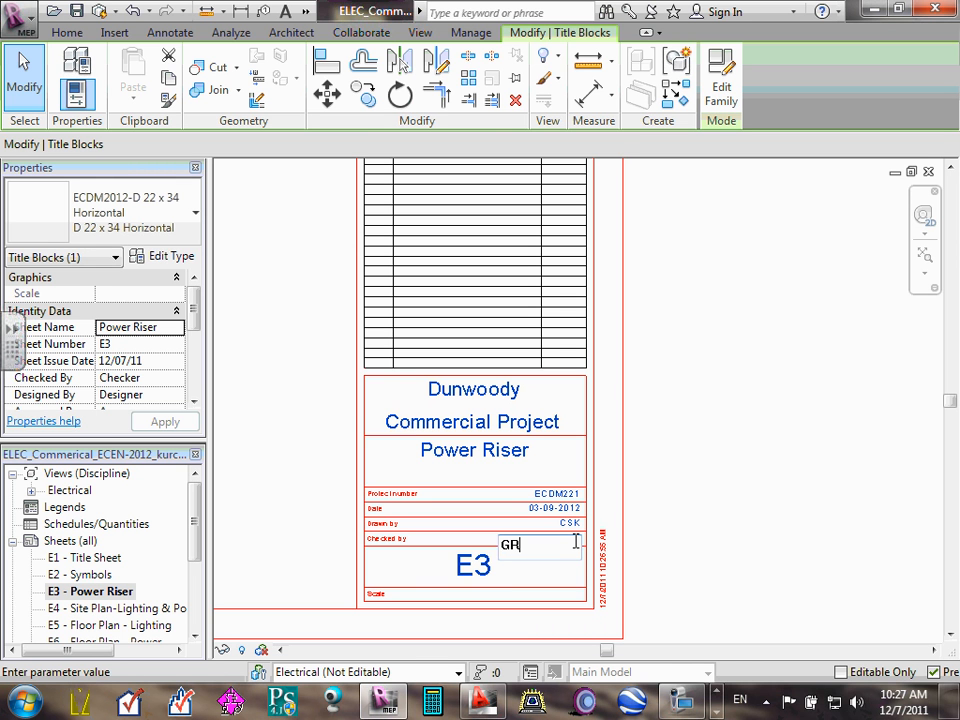
{"action": "left_click", "coordinate": [728, 459]}
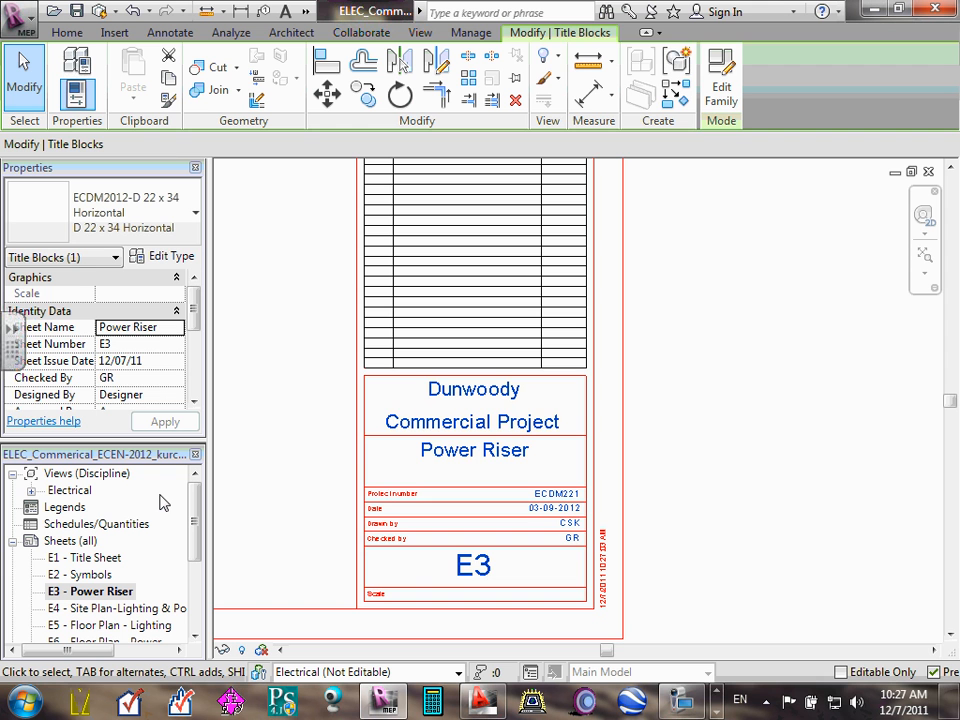
{"action": "left_click", "coordinate": [806, 444]}
Fit the whole Power Riser sheet in the view
{"action": "scroll", "coordinate": [806, 444], "scroll_direction": "down", "scroll_amount": 3}
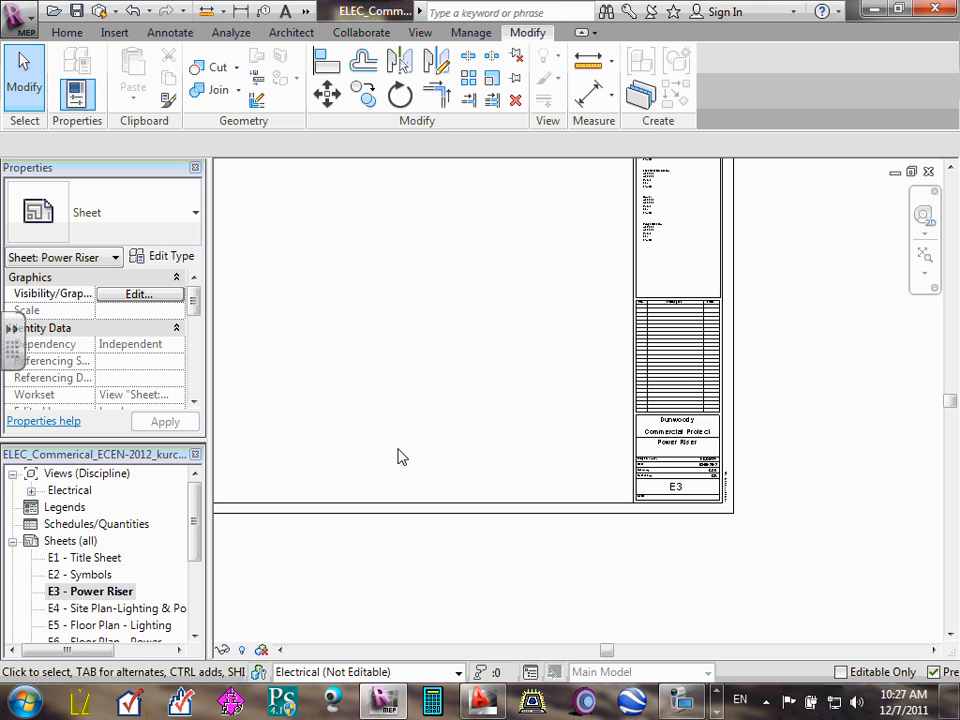
{"action": "middle_click_drag", "start_coordinate": [407, 339], "coordinate": [662, 534]}
{"action": "scroll", "coordinate": [700, 535], "scroll_direction": "down", "scroll_amount": 3}
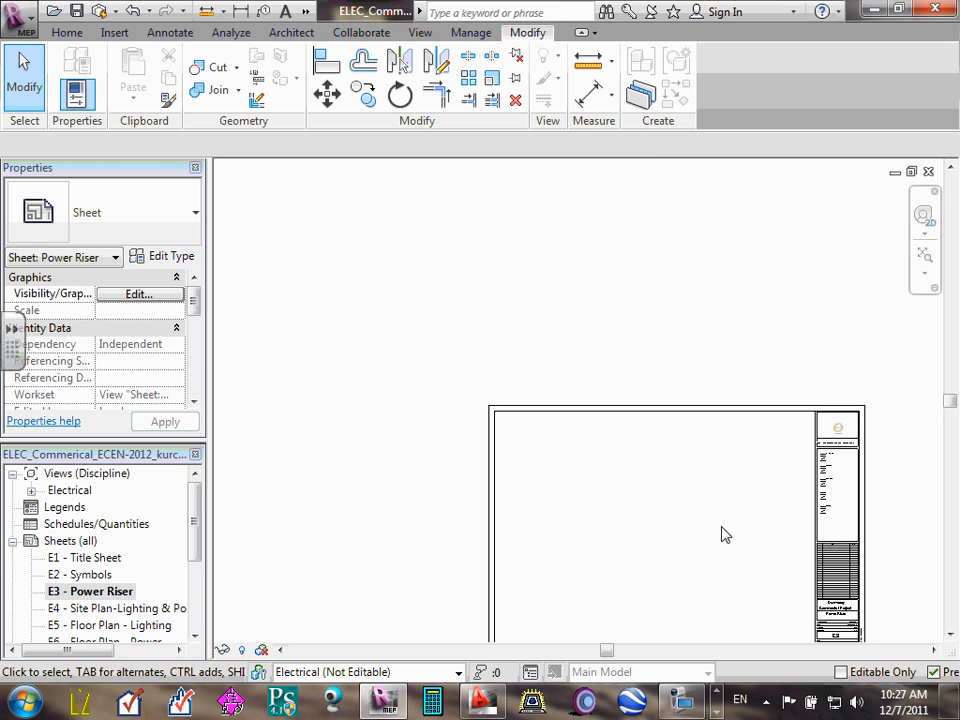
{"action": "scroll", "coordinate": [503, 46], "scroll_direction": "up", "scroll_amount": 1}
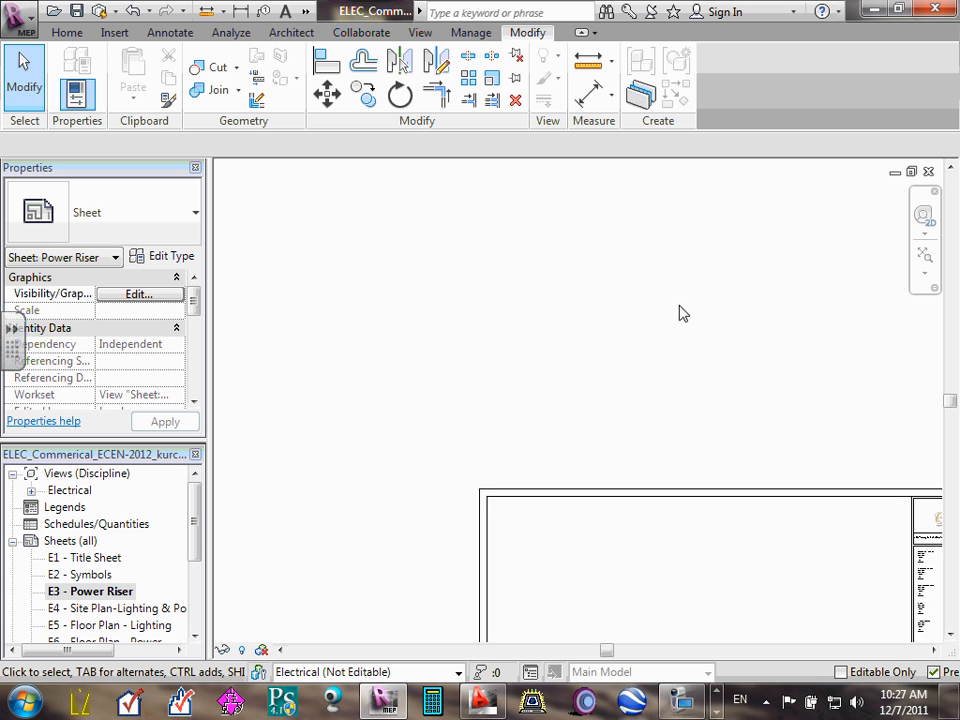
{"action": "scroll", "coordinate": [679, 313], "scroll_direction": "down", "scroll_amount": 3}
{"action": "middle_click_drag", "start_coordinate": [675, 403], "coordinate": [562, 383]}
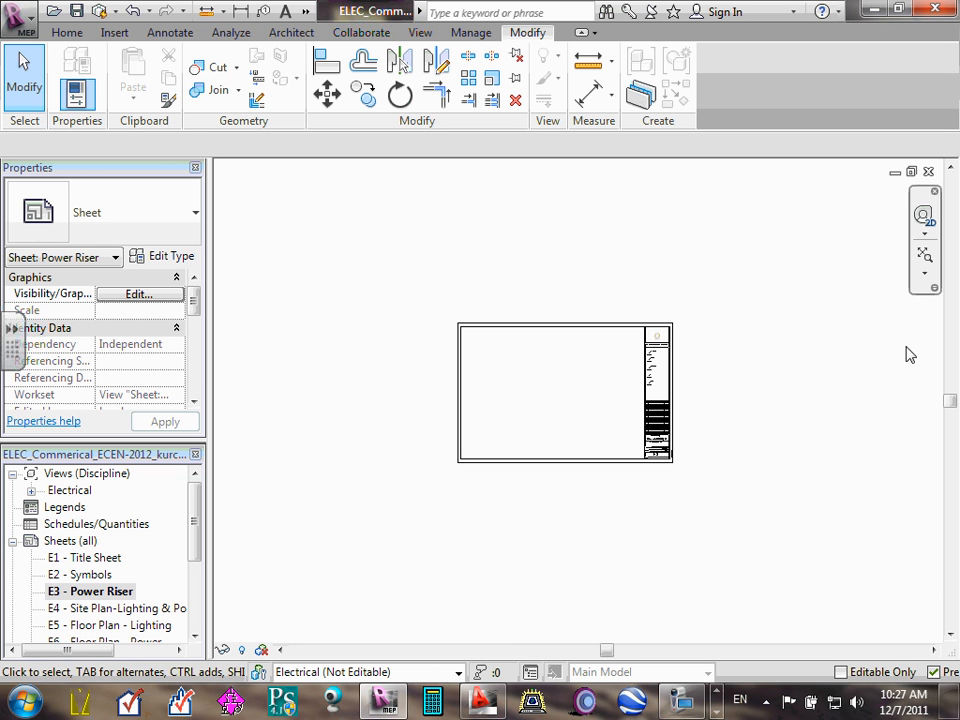
{"action": "left_click", "coordinate": [925, 262]}
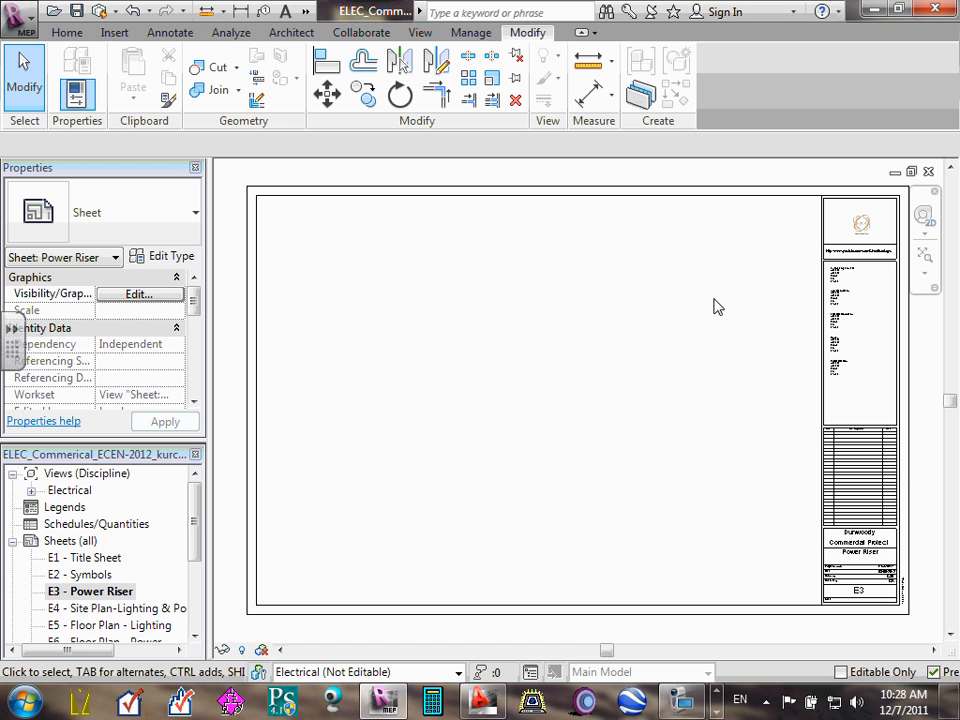
View sheets E5 and E6, return to E5 - Floor Plan - Lighting fitted in view, and show the drawing sheets list document beside it
{"action": "left_click_drag", "start_coordinate": [197, 521], "coordinate": [197, 570]}
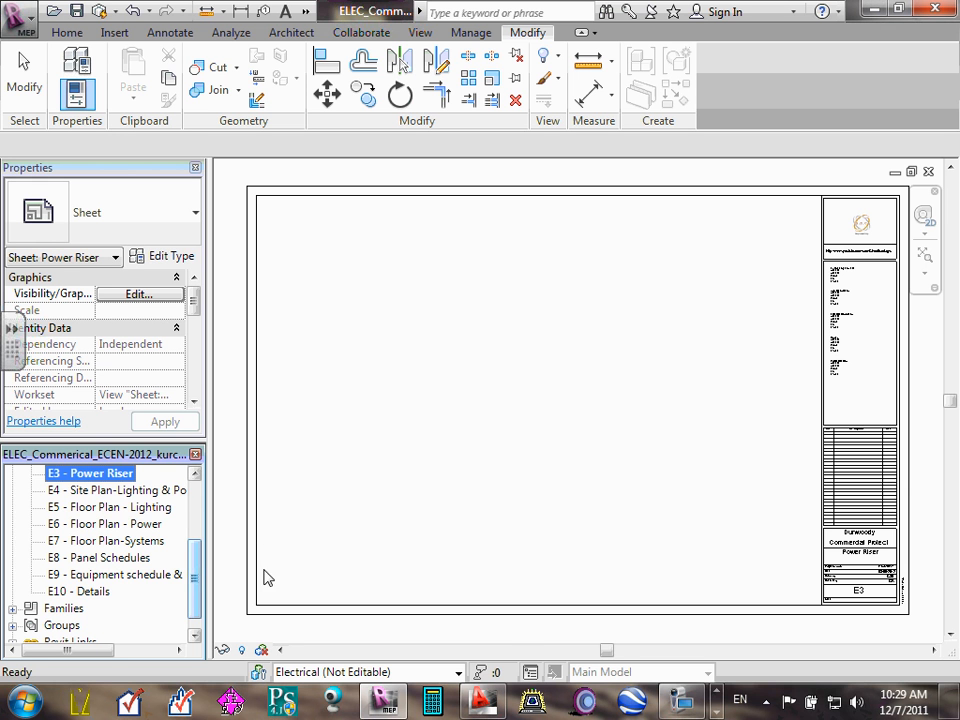
{"action": "left_click", "coordinate": [120, 508]}
{"action": "double_click", "coordinate": [120, 508]}
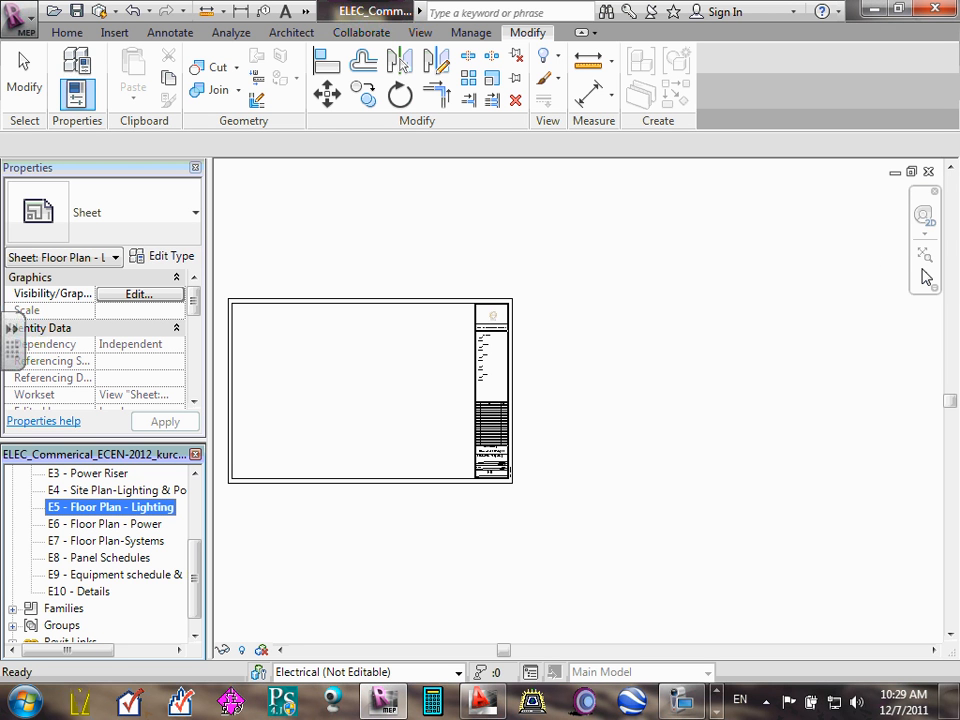
{"action": "double_click", "coordinate": [90, 509]}
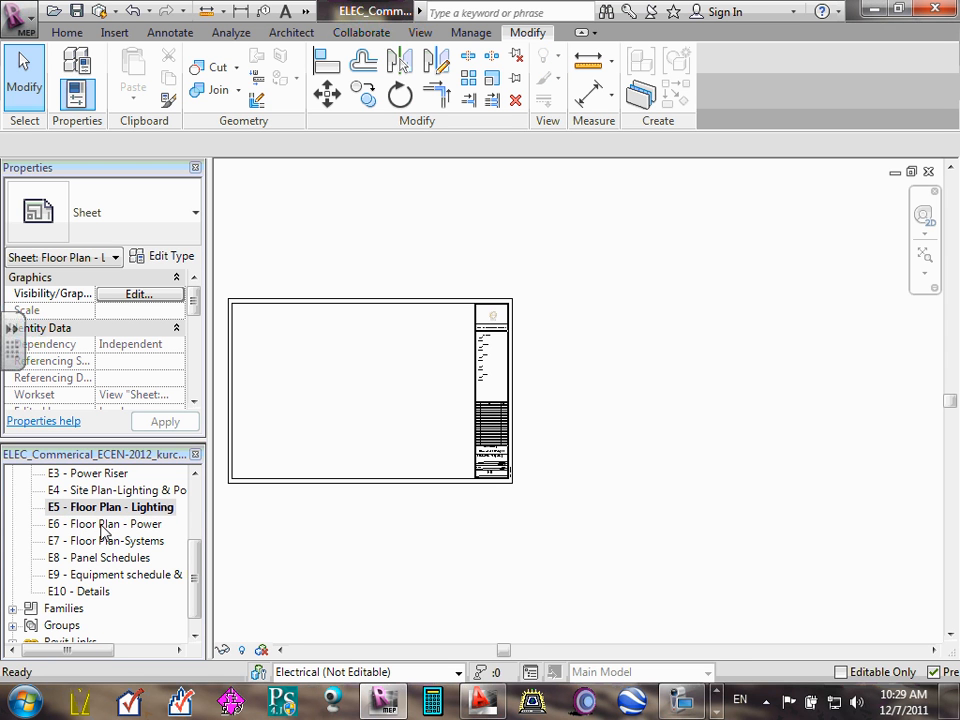
{"action": "double_click", "coordinate": [102, 525]}
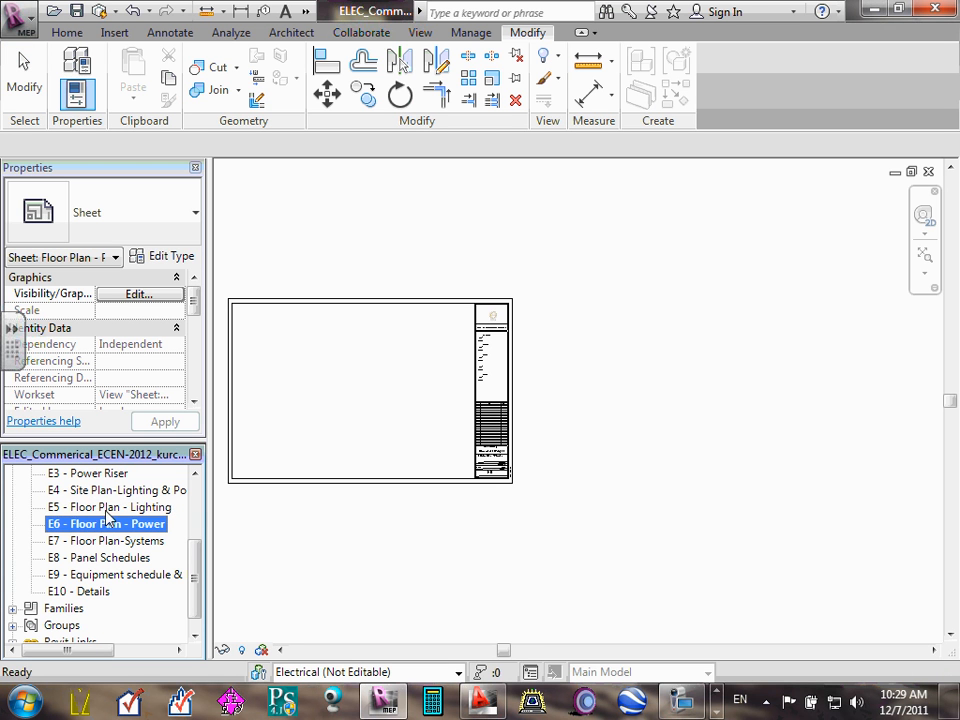
{"action": "double_click", "coordinate": [106, 509]}
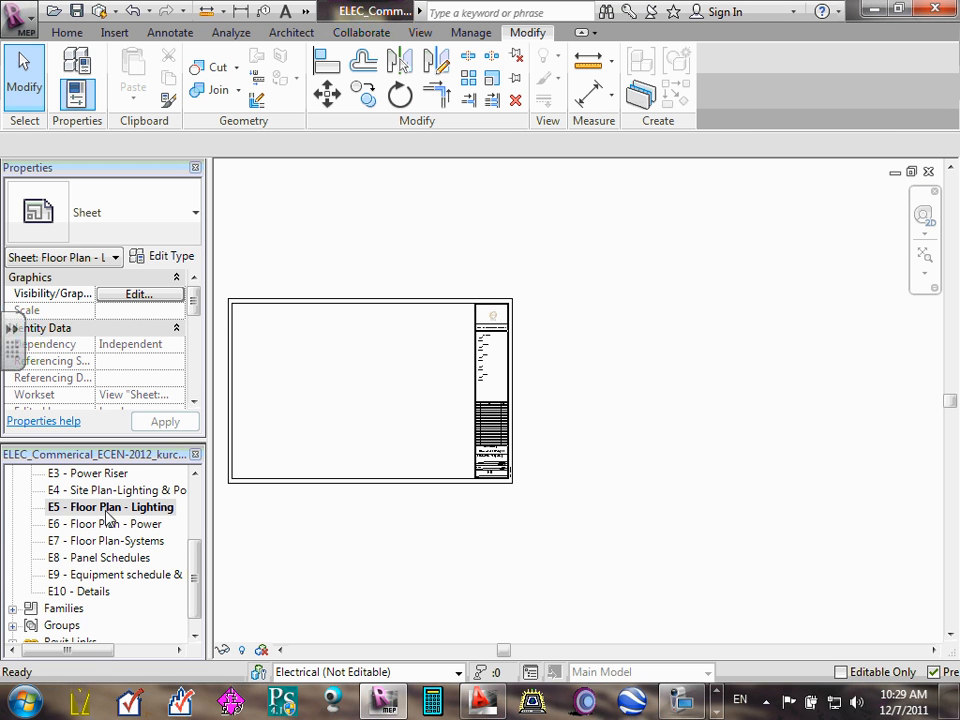
{"action": "left_click", "coordinate": [926, 255]}
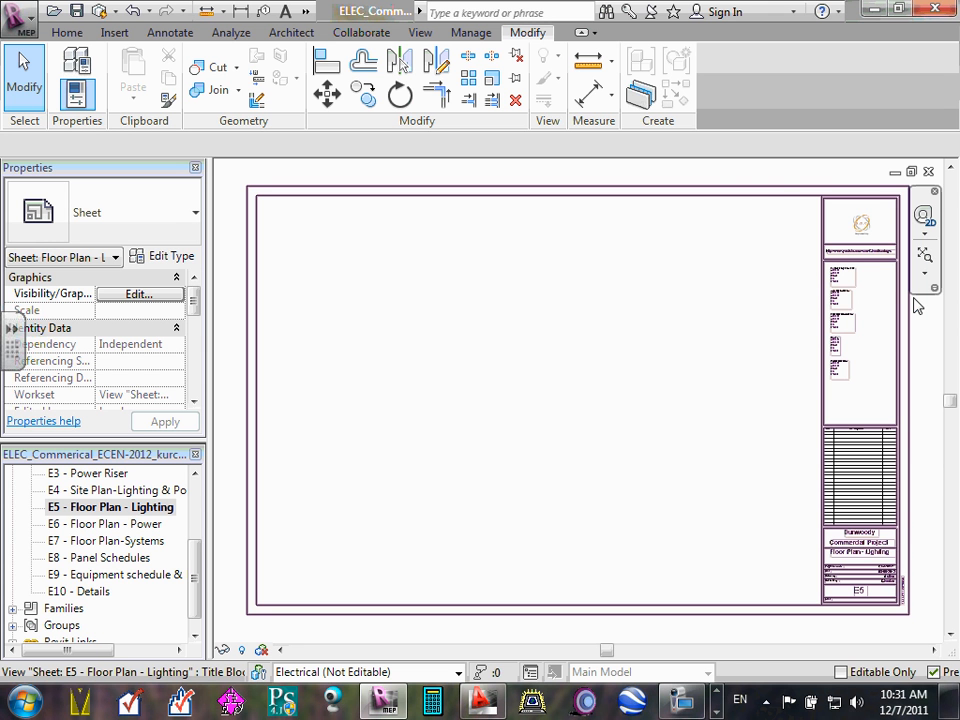
{"action": "left_click", "coordinate": [898, 8]}
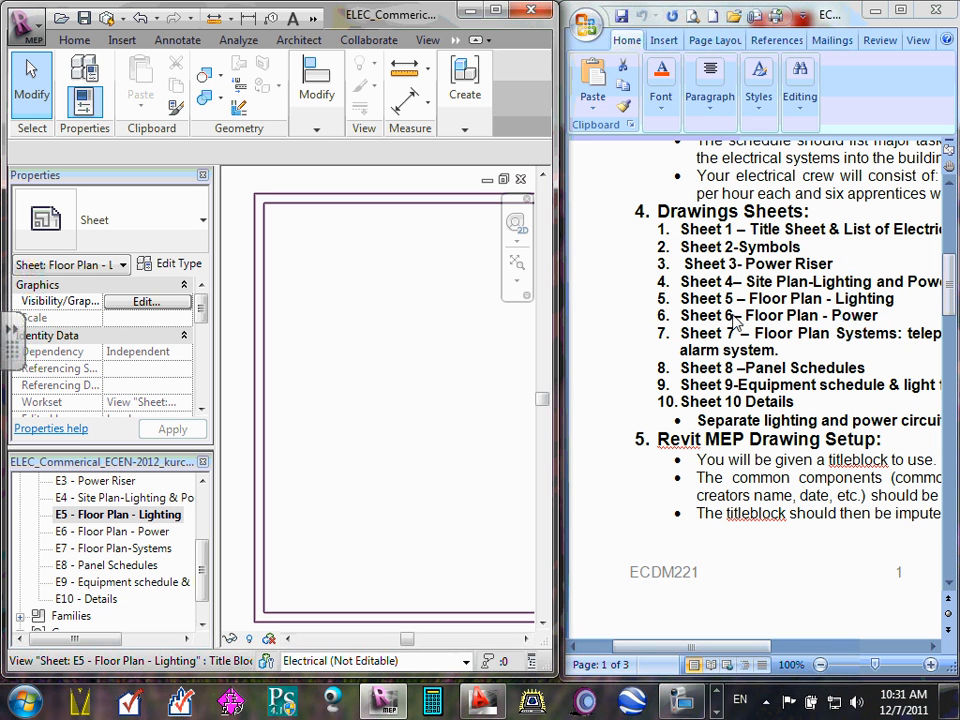
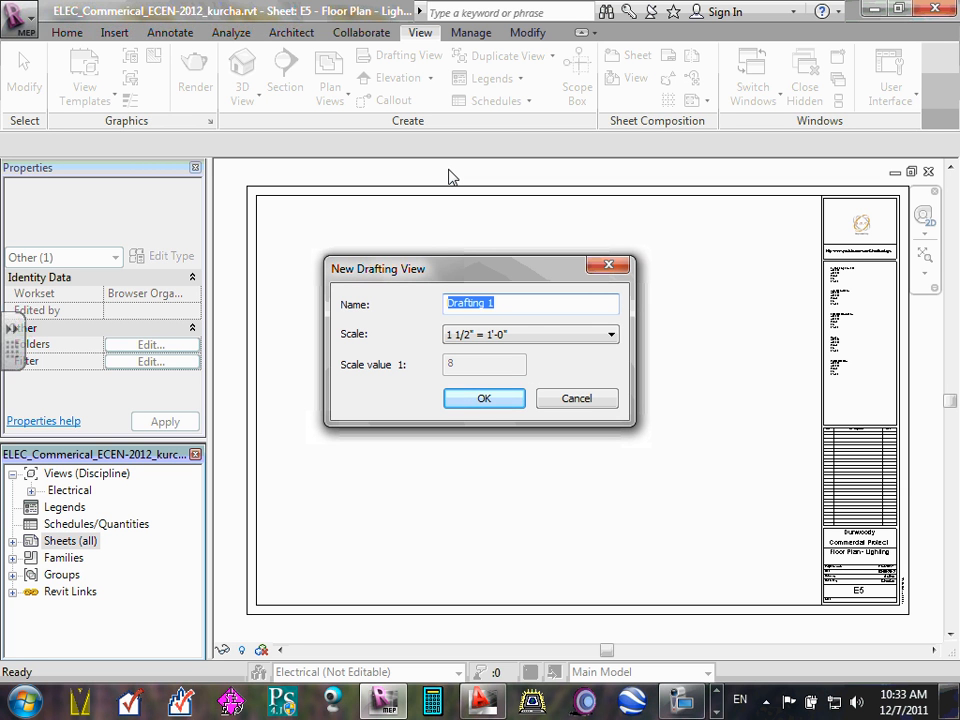
Create the new drafting view with the name Symbols and locate it among the Mechanical discipline views
{"action": "type", "text": "Symbols"}
{"action": "left_click", "coordinate": [490, 400]}
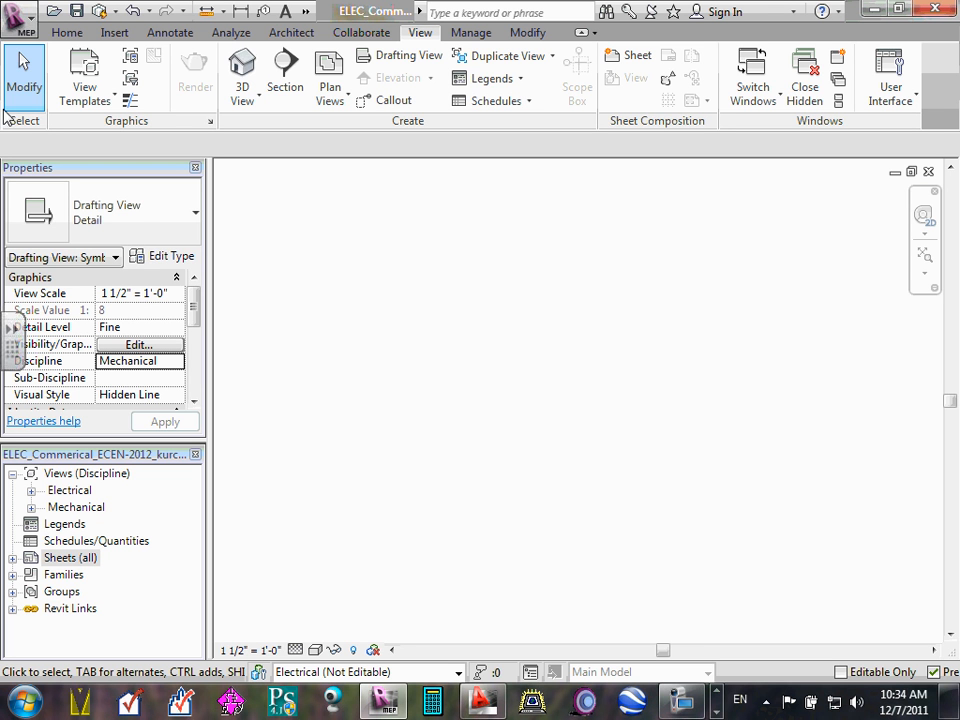
{"action": "left_click", "coordinate": [32, 491]}
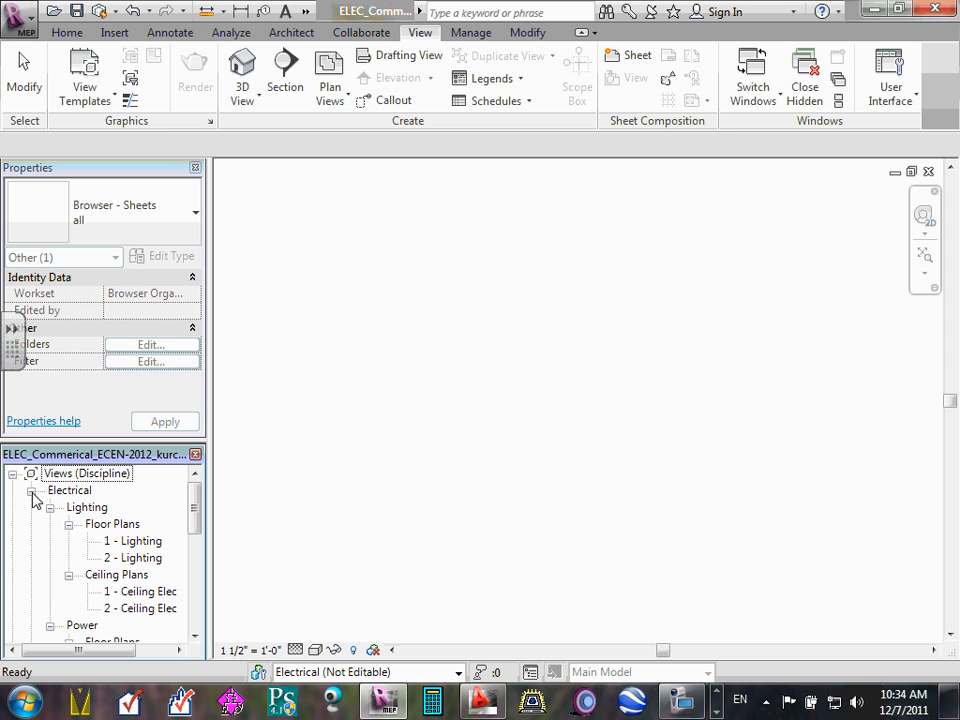
{"action": "left_click", "coordinate": [32, 491]}
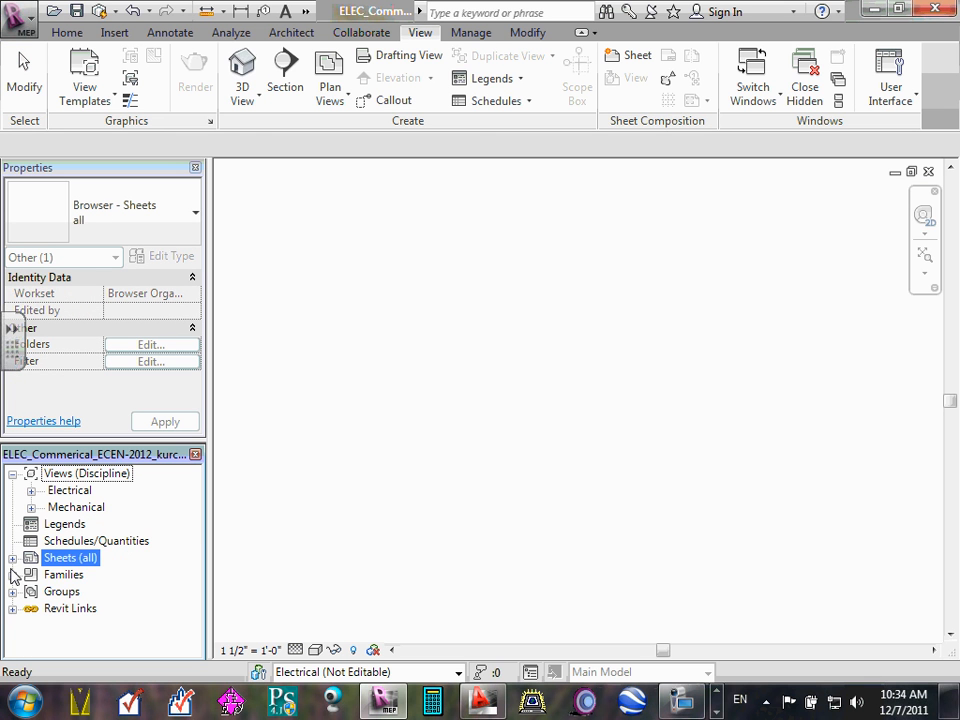
{"action": "left_click", "coordinate": [31, 507]}
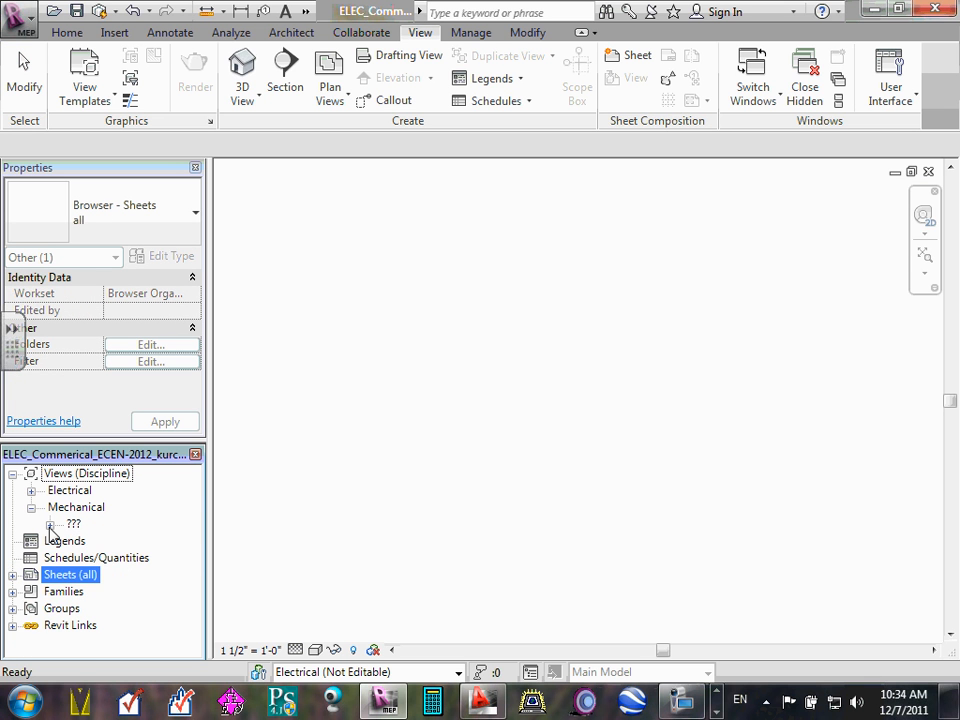
{"action": "left_click", "coordinate": [48, 524]}
{"action": "left_click", "coordinate": [68, 541]}
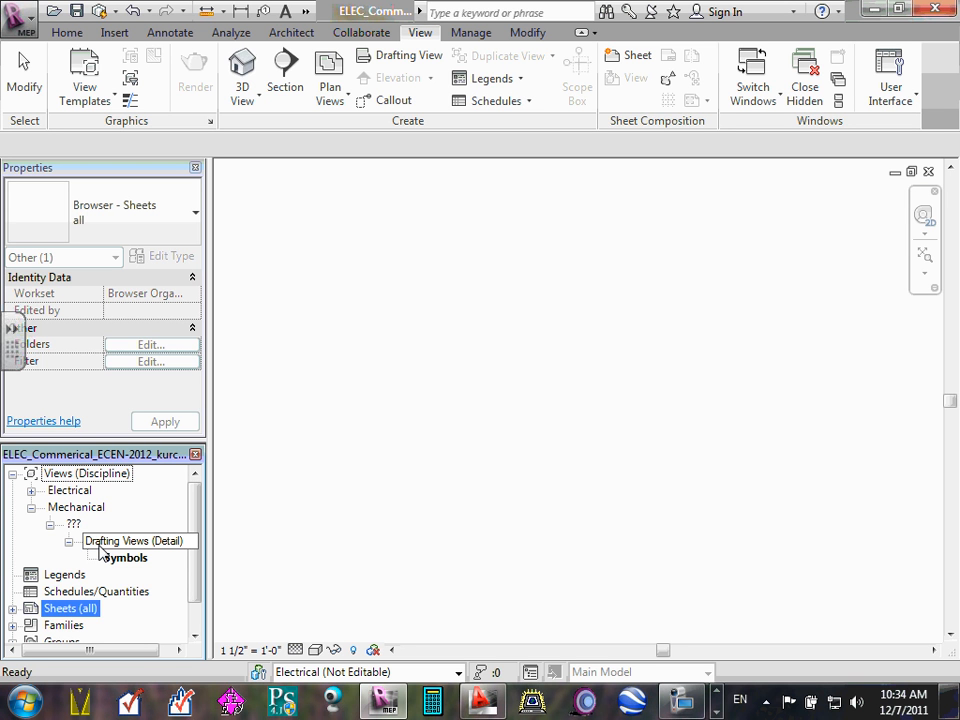
{"action": "left_click", "coordinate": [133, 541]}
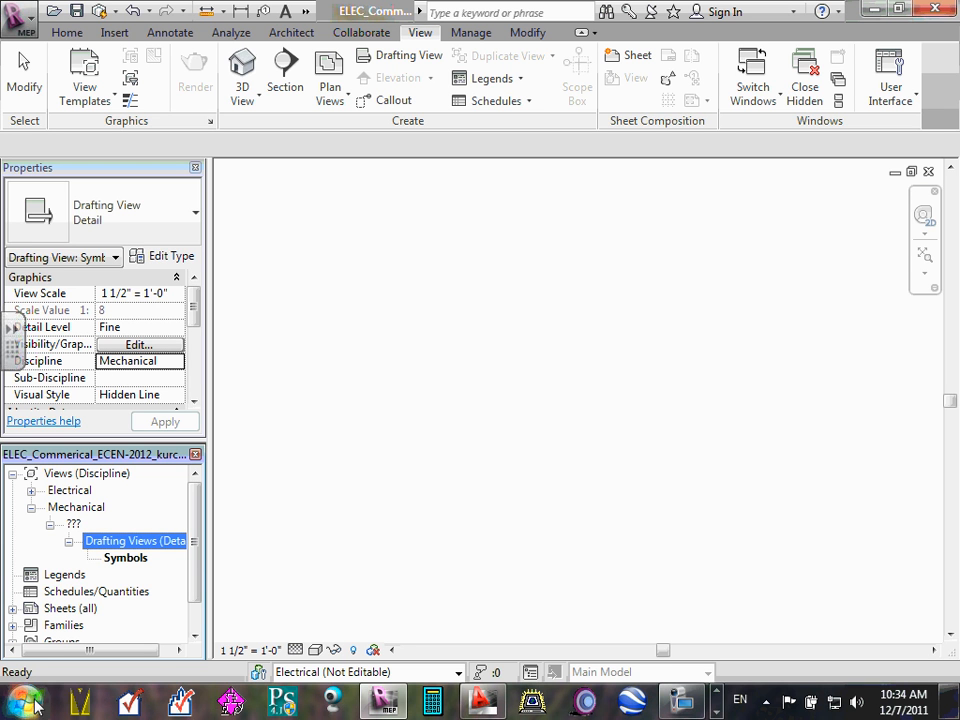
Set the discipline of the Symbols drafting view to Electrical
{"action": "scroll", "coordinate": [191, 313], "scroll_direction": "down", "scroll_amount": 1}
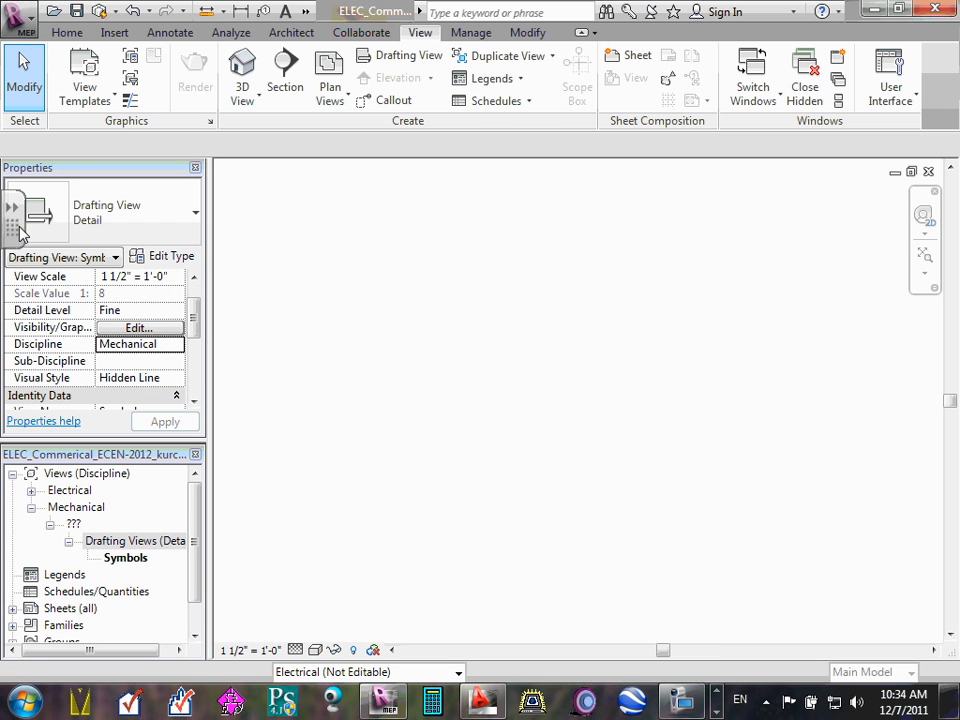
{"action": "left_click", "coordinate": [160, 344]}
{"action": "left_click", "coordinate": [177, 346]}
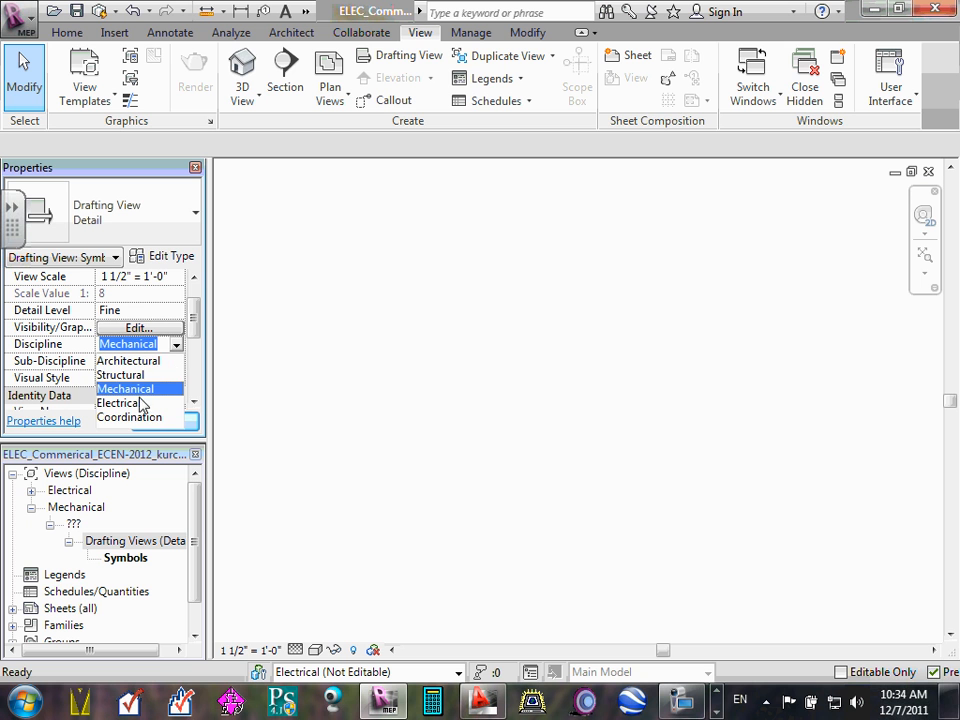
{"action": "left_click", "coordinate": [153, 344]}
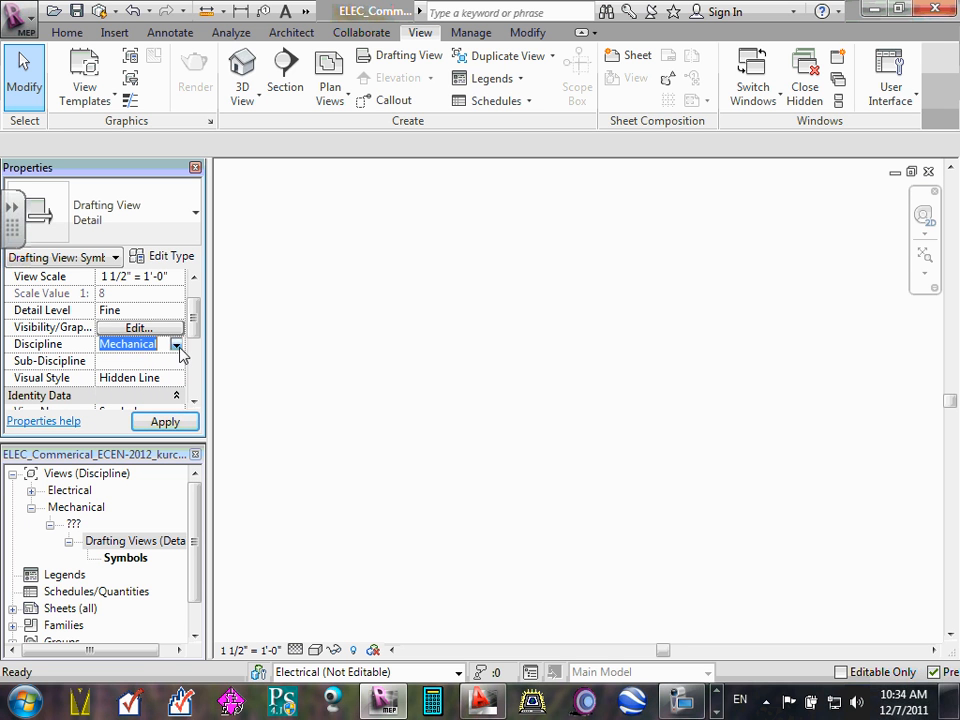
{"action": "left_click", "coordinate": [177, 345]}
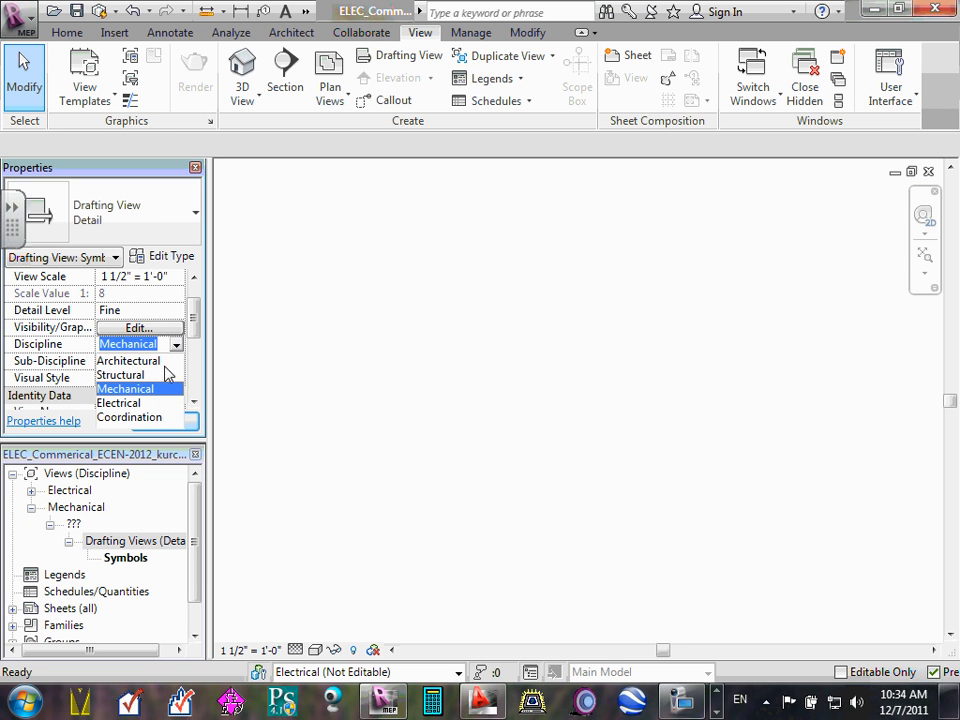
{"action": "left_click", "coordinate": [125, 405]}
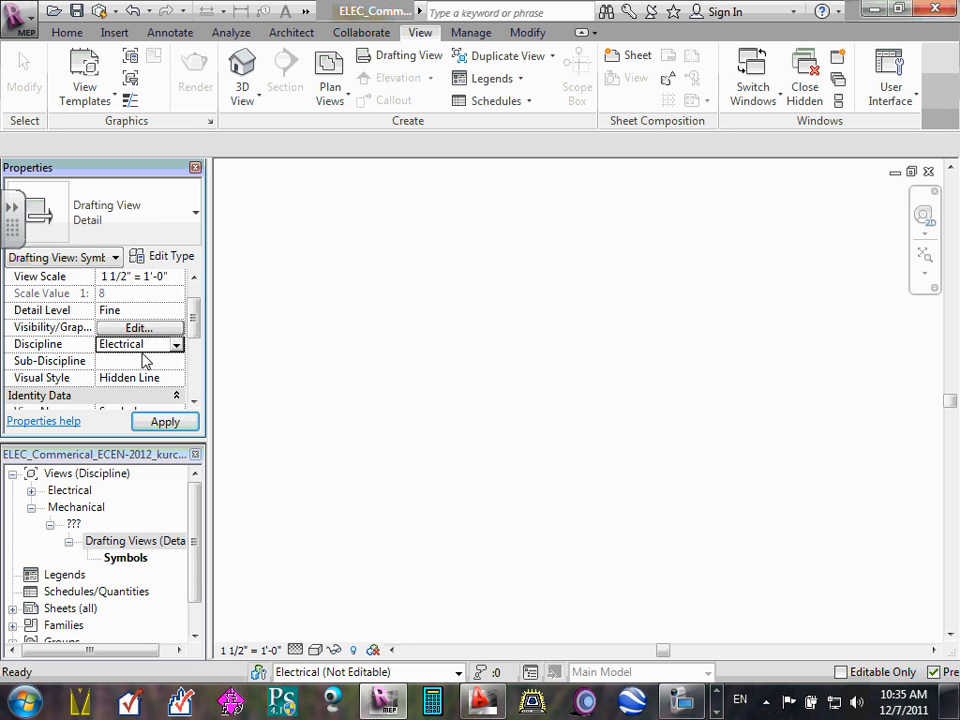
Expand the Electrical discipline views down to the Symbols drafting view
{"action": "left_click", "coordinate": [60, 490]}
{"action": "left_click", "coordinate": [32, 490]}
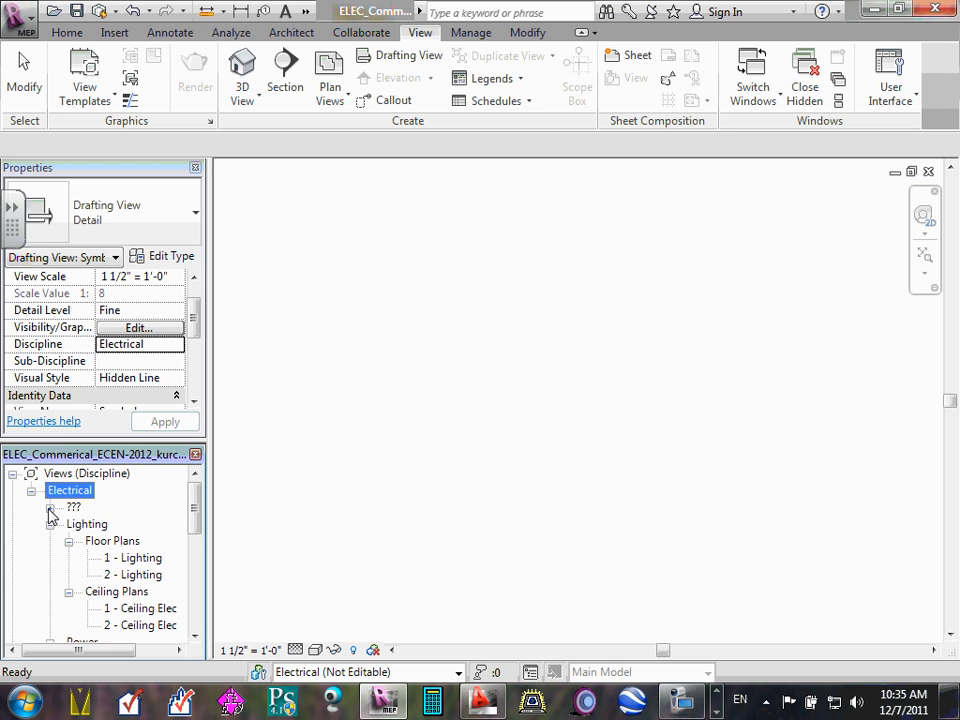
{"action": "left_click", "coordinate": [50, 508]}
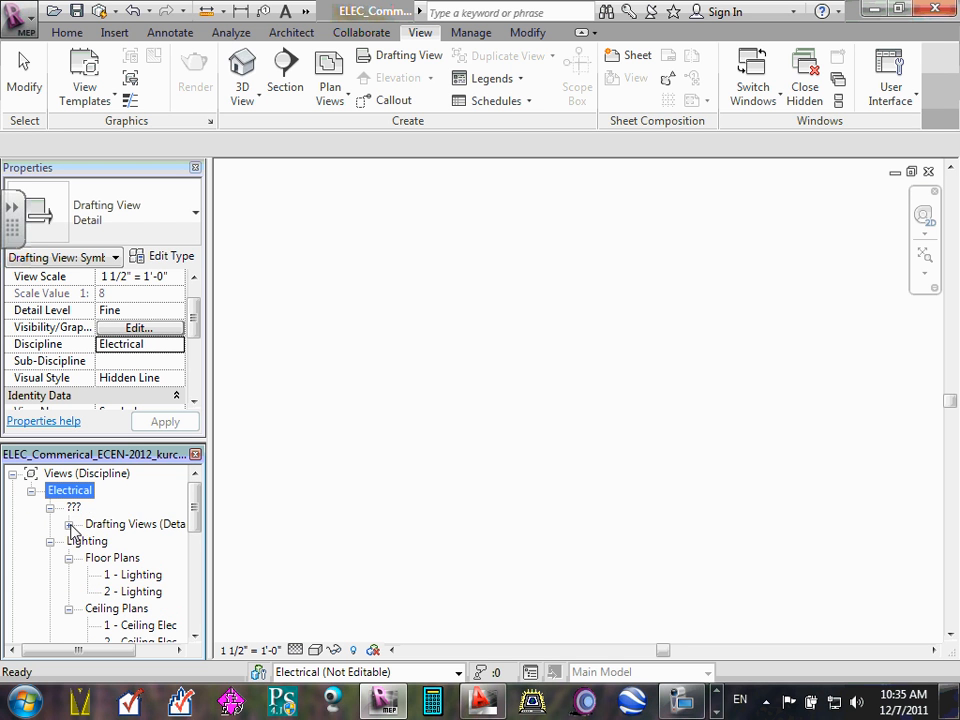
{"action": "left_click", "coordinate": [68, 525]}
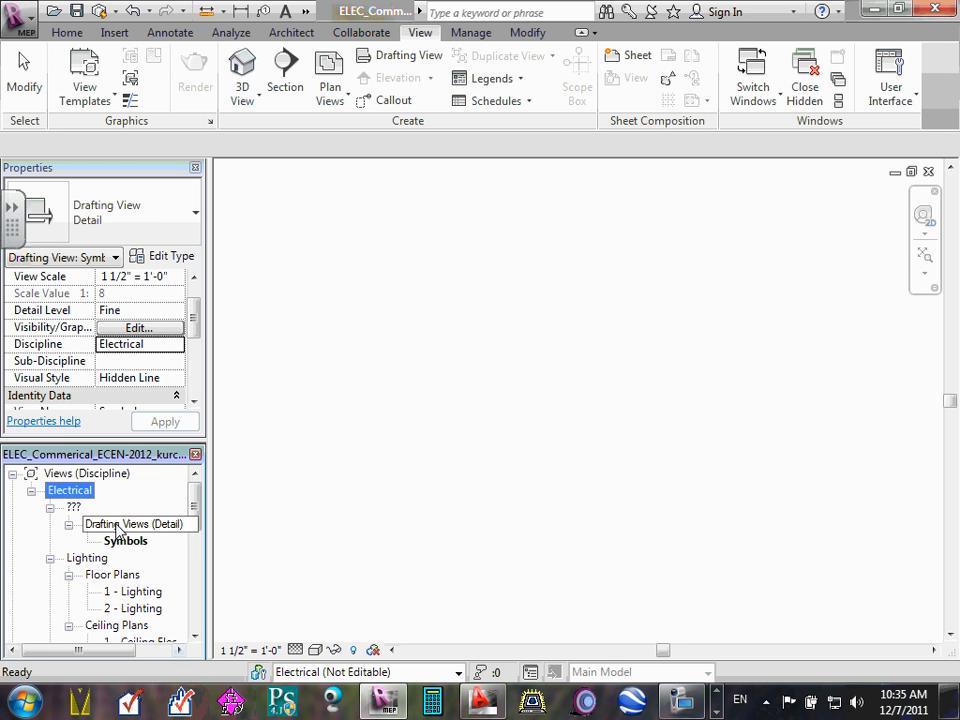
Collapse the ???, Lighting and Power groups under the Electrical views
{"action": "left_click", "coordinate": [50, 559]}
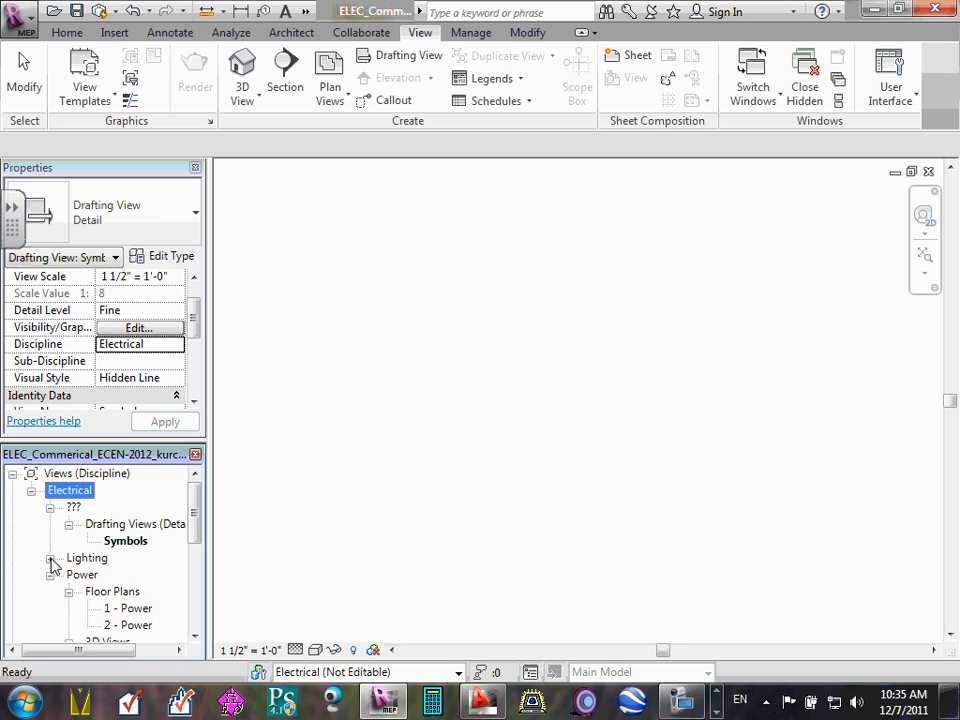
{"action": "left_click", "coordinate": [50, 507]}
{"action": "left_click", "coordinate": [50, 541]}
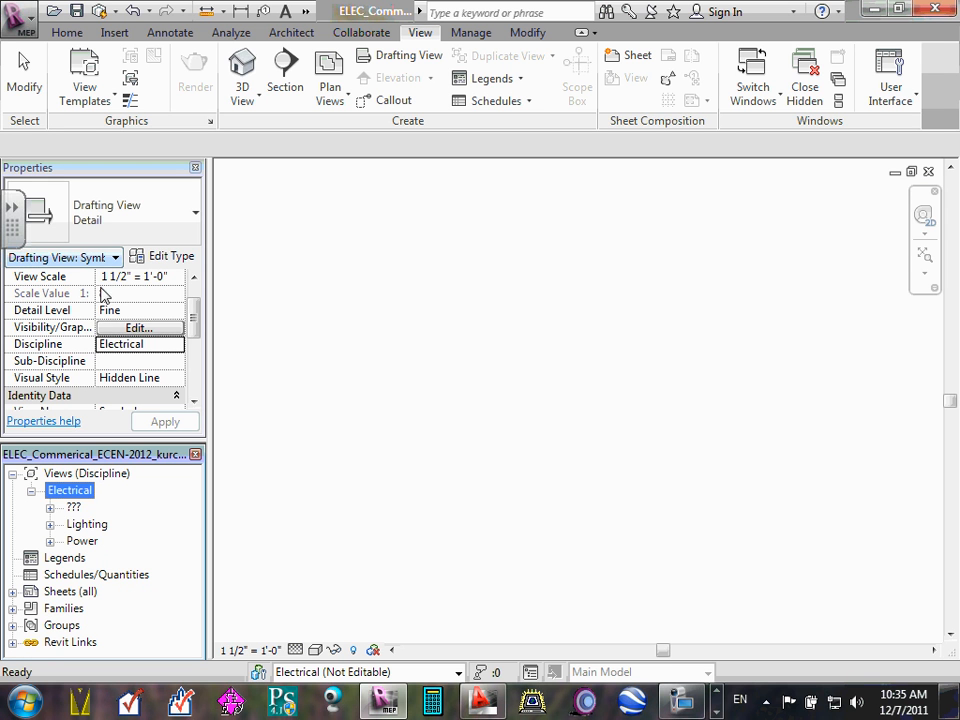
Check the discipline and the available sub-discipline choices of the Symbols drafting view
{"action": "left_click", "coordinate": [162, 343]}
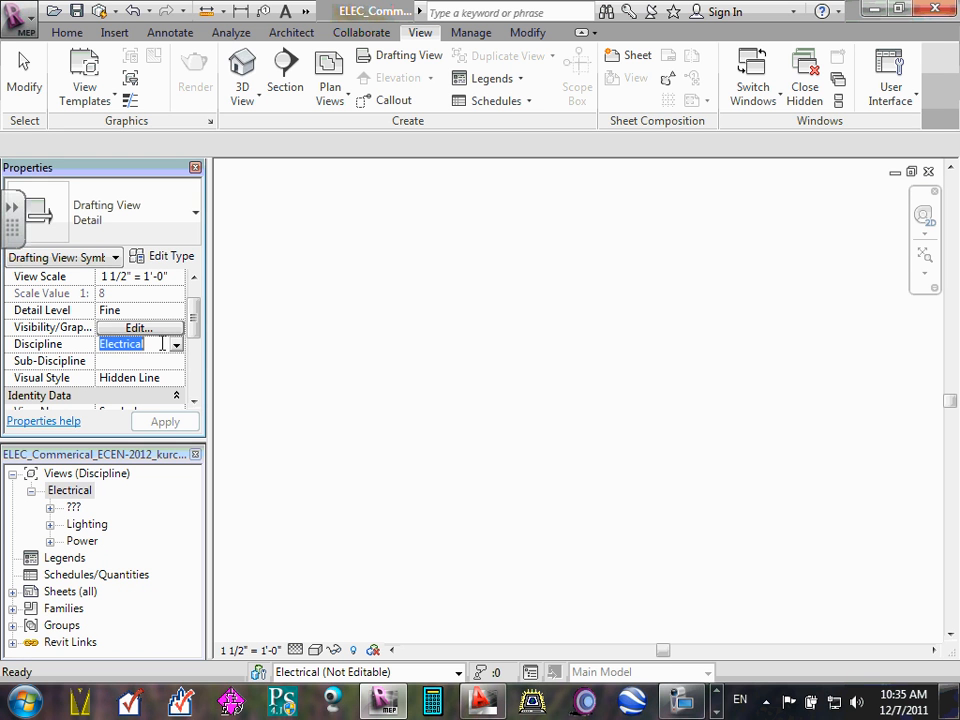
{"action": "left_click", "coordinate": [80, 490]}
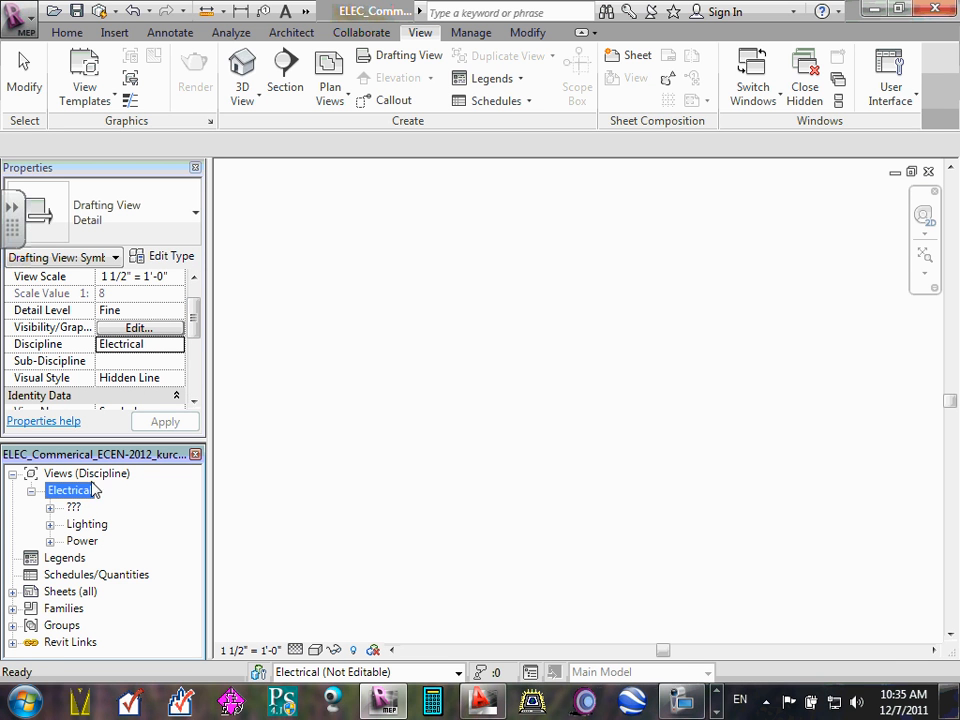
{"action": "left_click", "coordinate": [175, 363]}
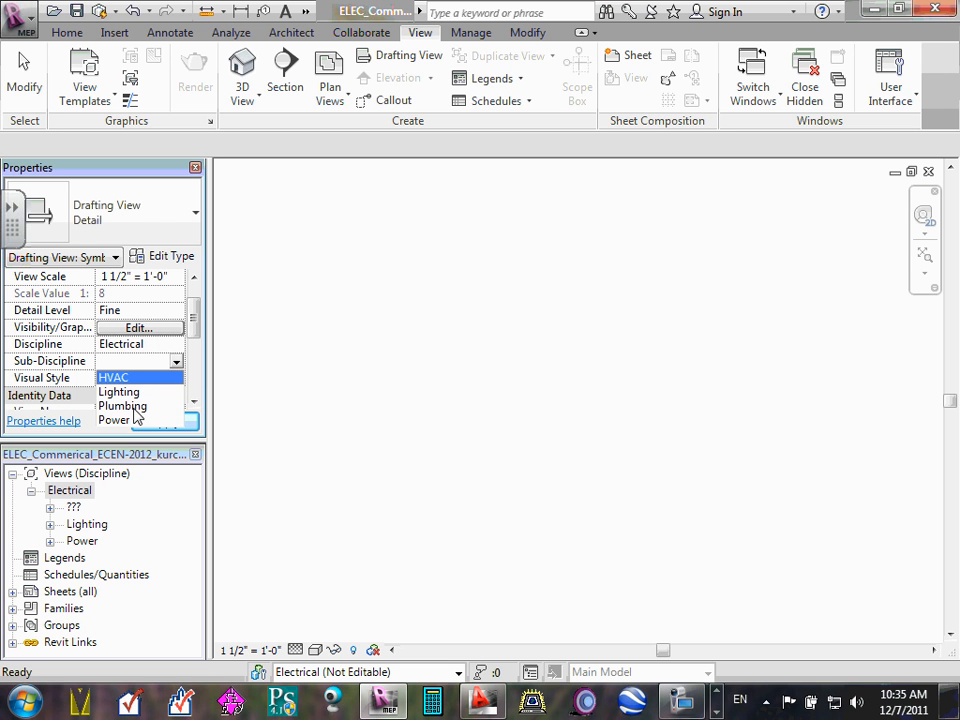
{"action": "left_click", "coordinate": [424, 287]}
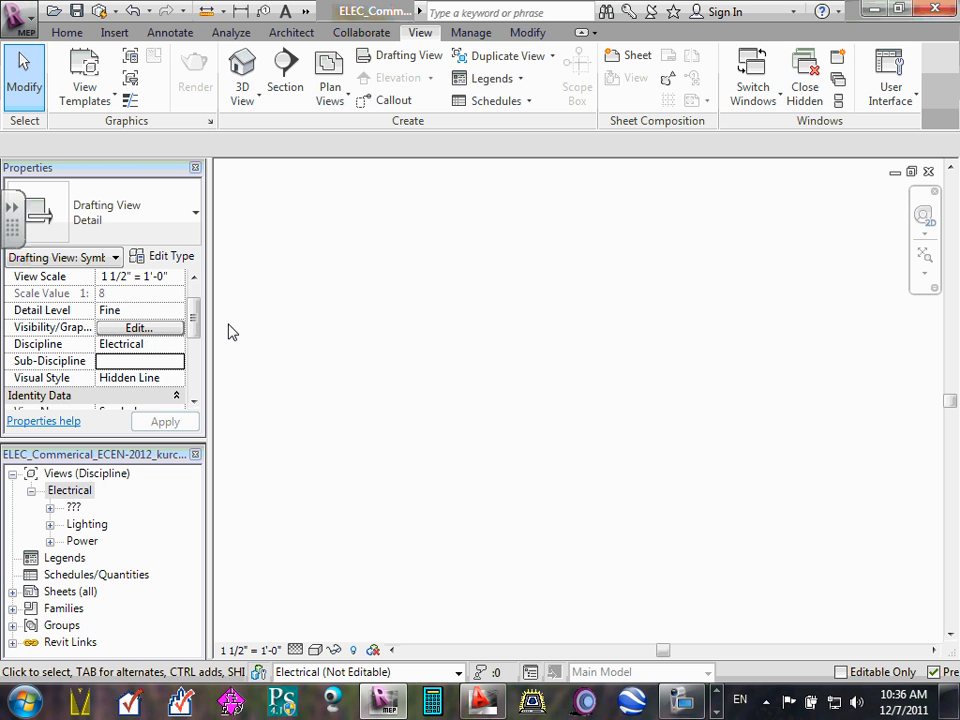
Expand the ??? group and its Drafting Views (Detail) under Electrical and open the Symbols view
{"action": "left_click", "coordinate": [31, 490]}
{"action": "left_click", "coordinate": [31, 490]}
{"action": "mouse_move", "coordinate": [951, 701]}
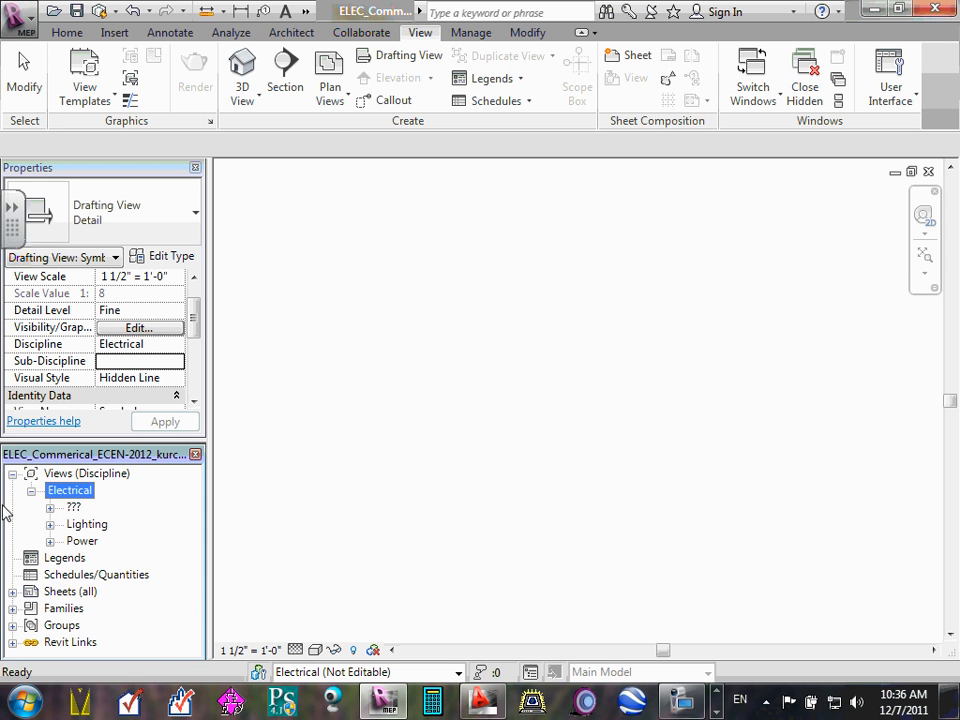
{"action": "left_click", "coordinate": [50, 508]}
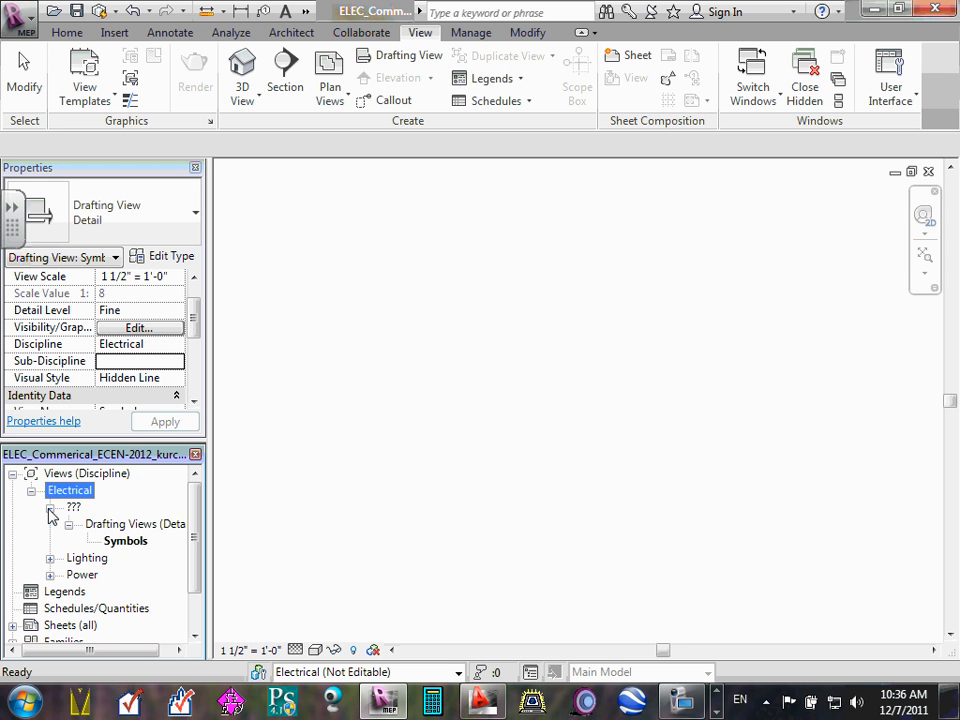
{"action": "double_click", "coordinate": [123, 525]}
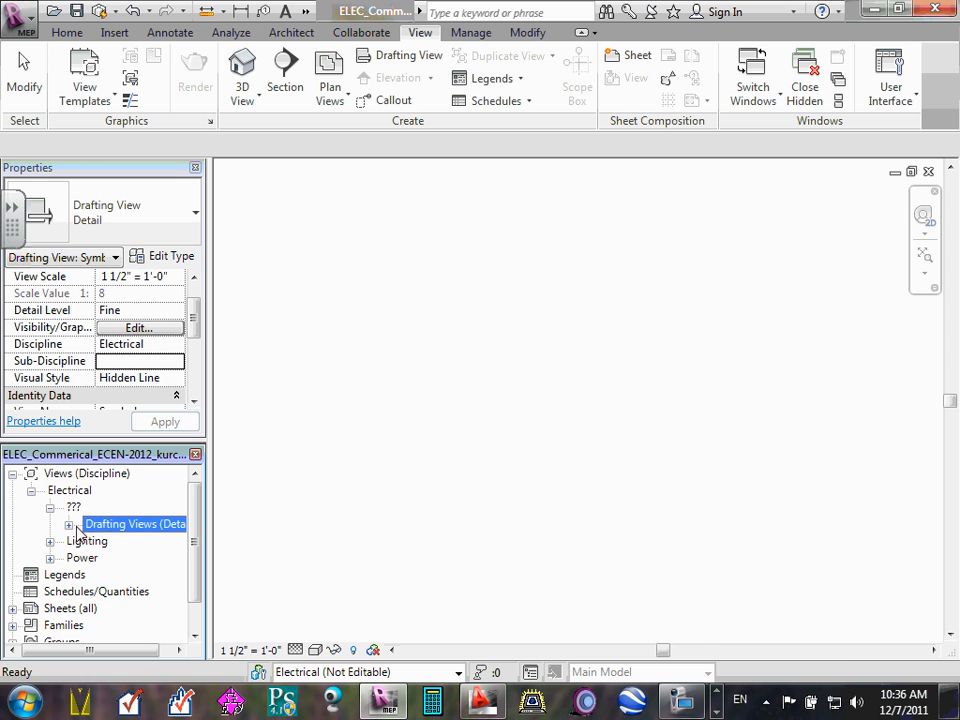
{"action": "left_click", "coordinate": [68, 524]}
{"action": "double_click", "coordinate": [125, 541]}
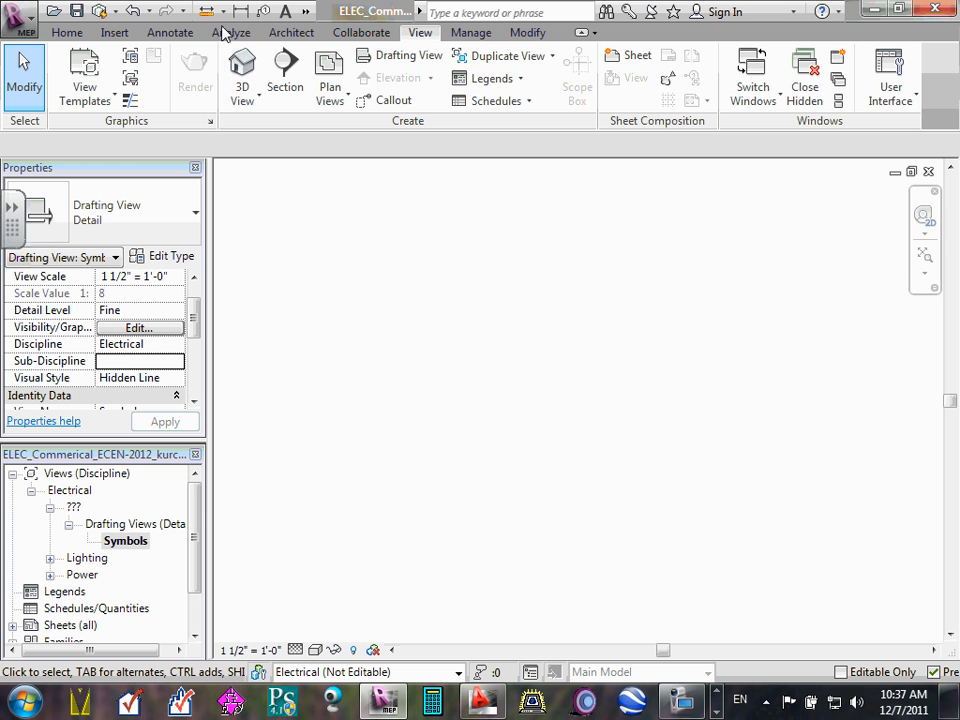
Start a CAD import into the Symbols view and look through the DWG files in the CAD folder under XRefs
{"action": "left_click", "coordinate": [115, 33]}
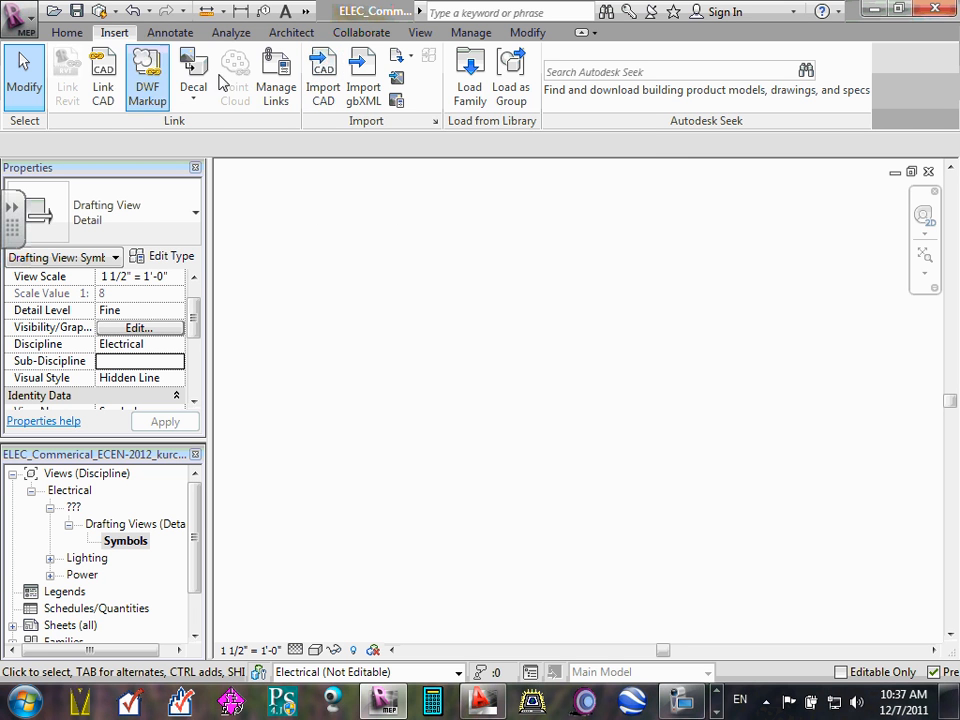
{"action": "left_click", "coordinate": [322, 75]}
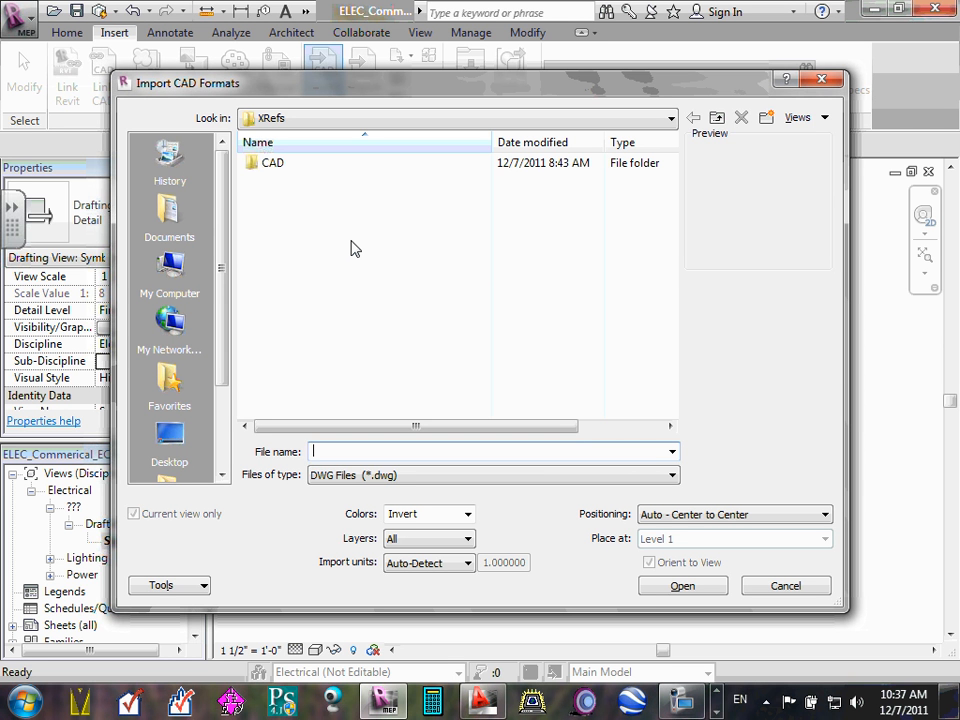
{"action": "double_click", "coordinate": [274, 165]}
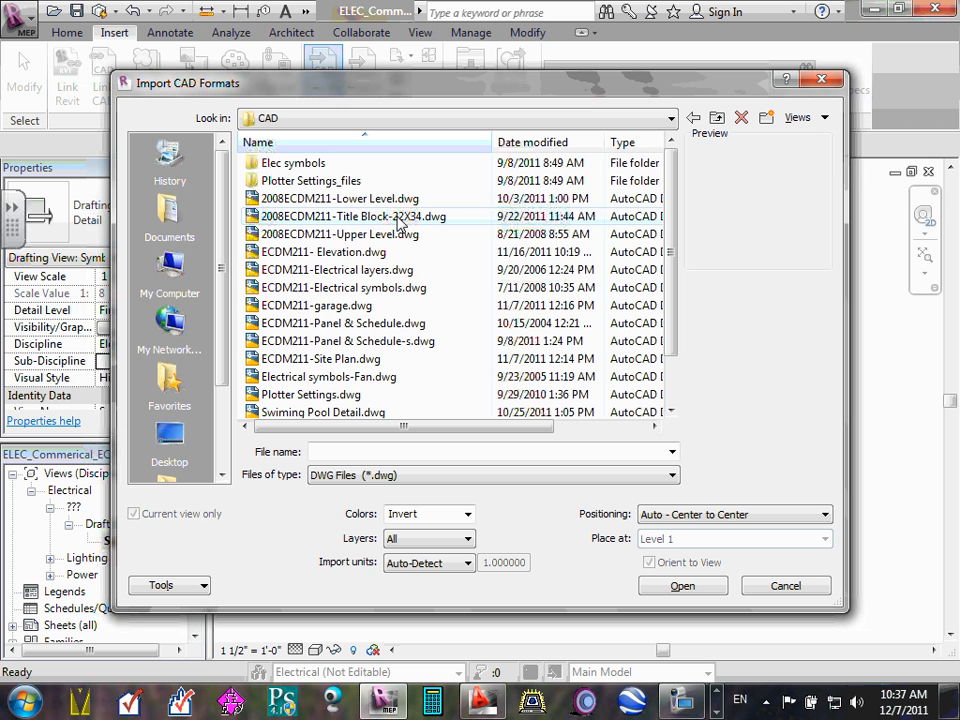
{"action": "left_click", "coordinate": [398, 218]}
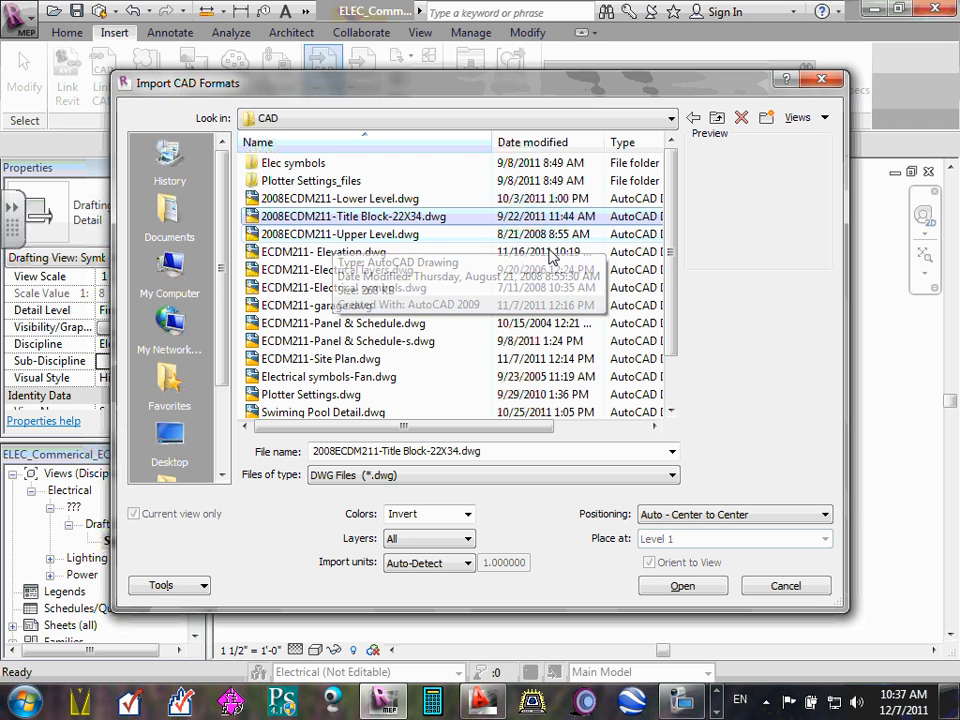
{"action": "left_click", "coordinate": [716, 118]}
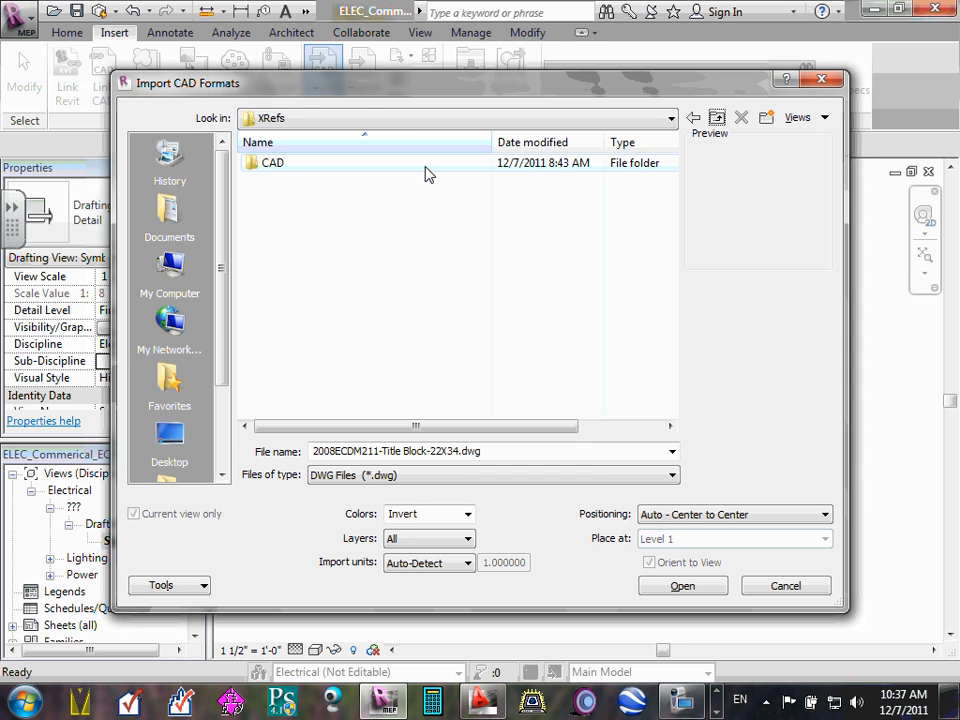
Look in the Design Drawings folder of Team 11(I) under 2012, Q#5-Winter
{"action": "left_click", "coordinate": [672, 122]}
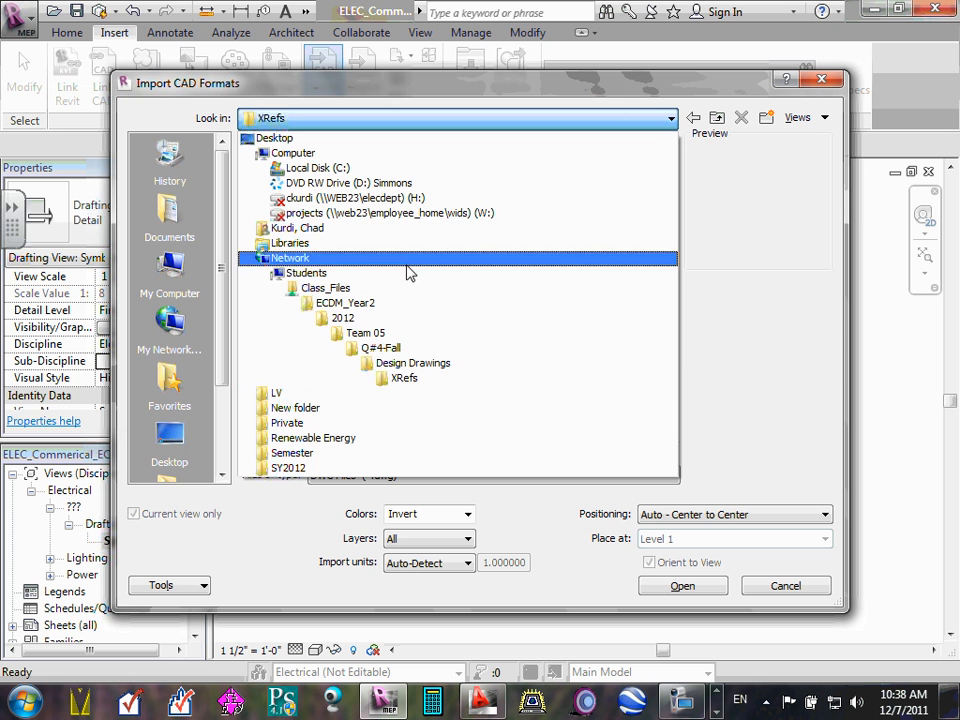
{"action": "left_click", "coordinate": [375, 317]}
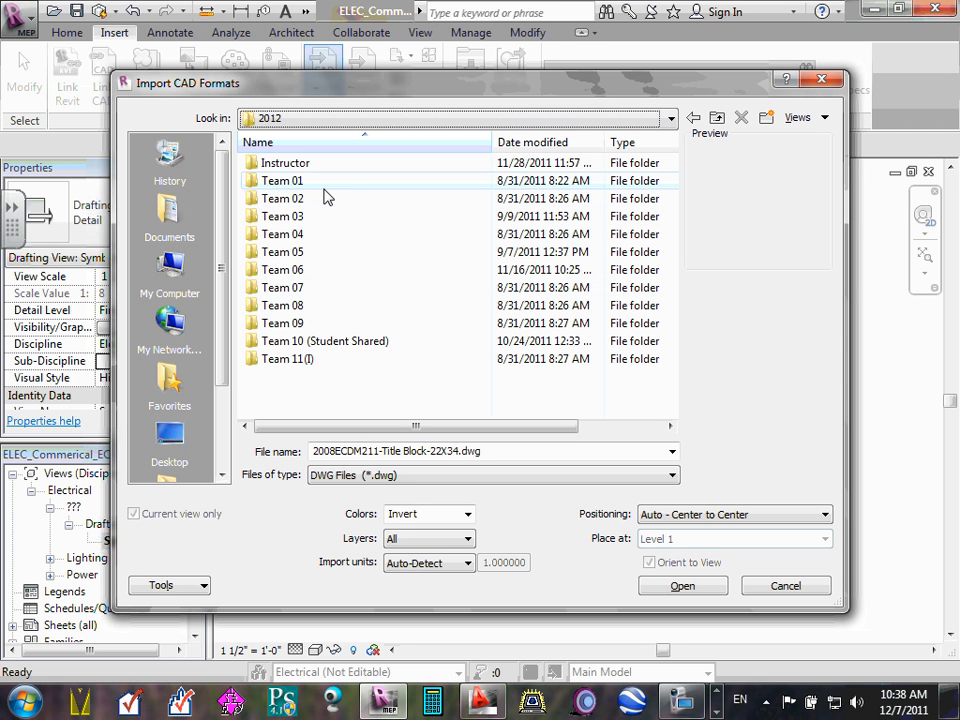
{"action": "double_click", "coordinate": [287, 359]}
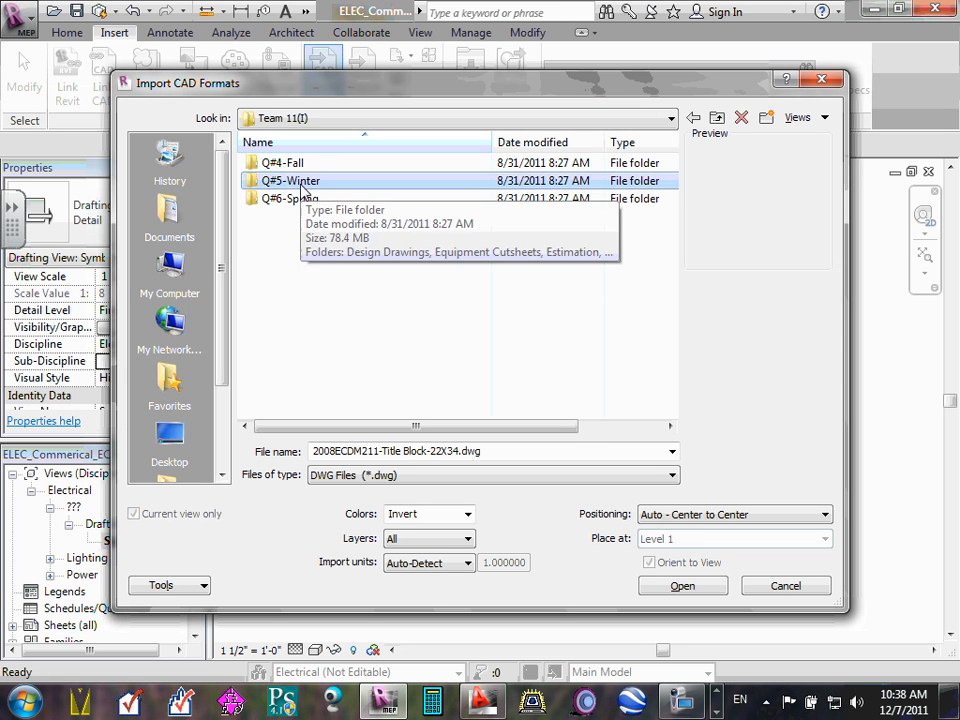
{"action": "double_click", "coordinate": [309, 181]}
{"action": "double_click", "coordinate": [334, 164]}
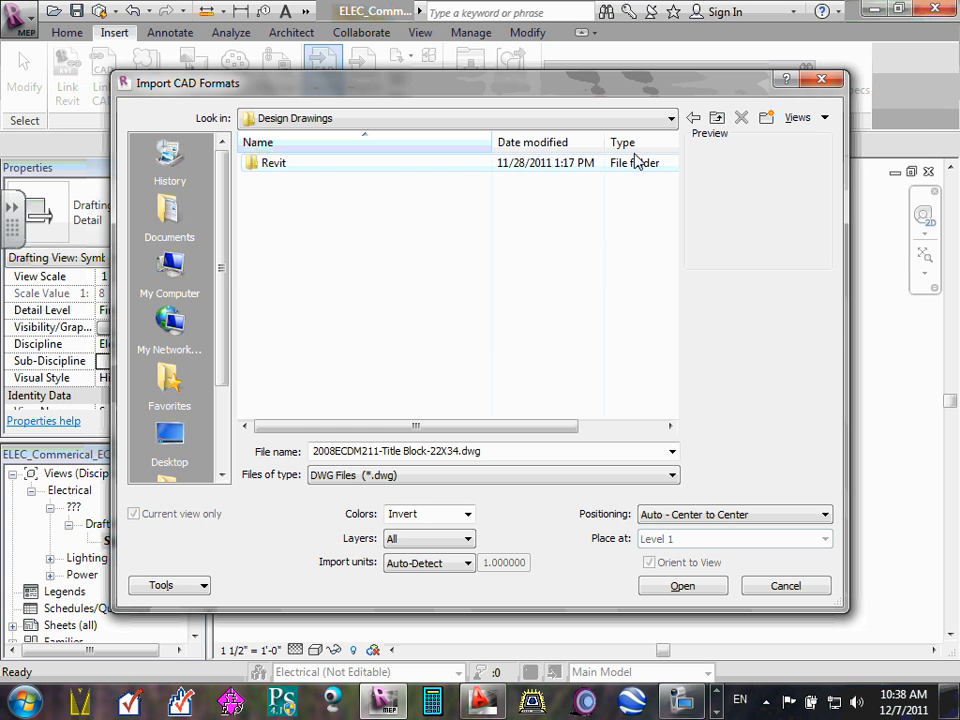
Browse from ECDM_Year2 to the AutoCad folder under 2012, Instructor, Q#5-Winter, ECDM221
{"action": "left_click", "coordinate": [671, 118]}
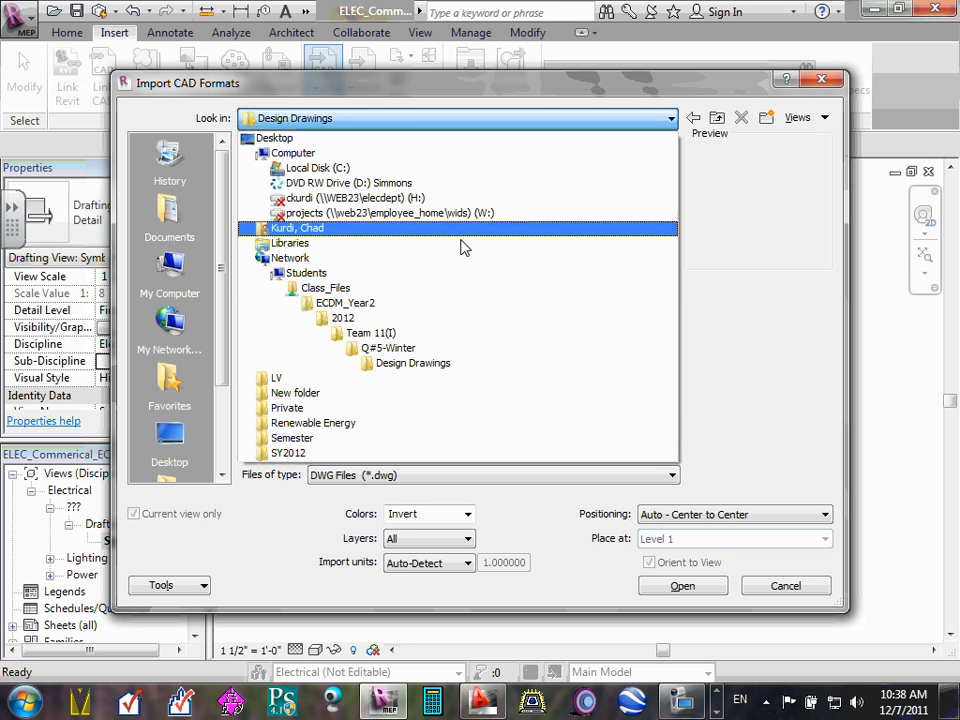
{"action": "left_click", "coordinate": [370, 302]}
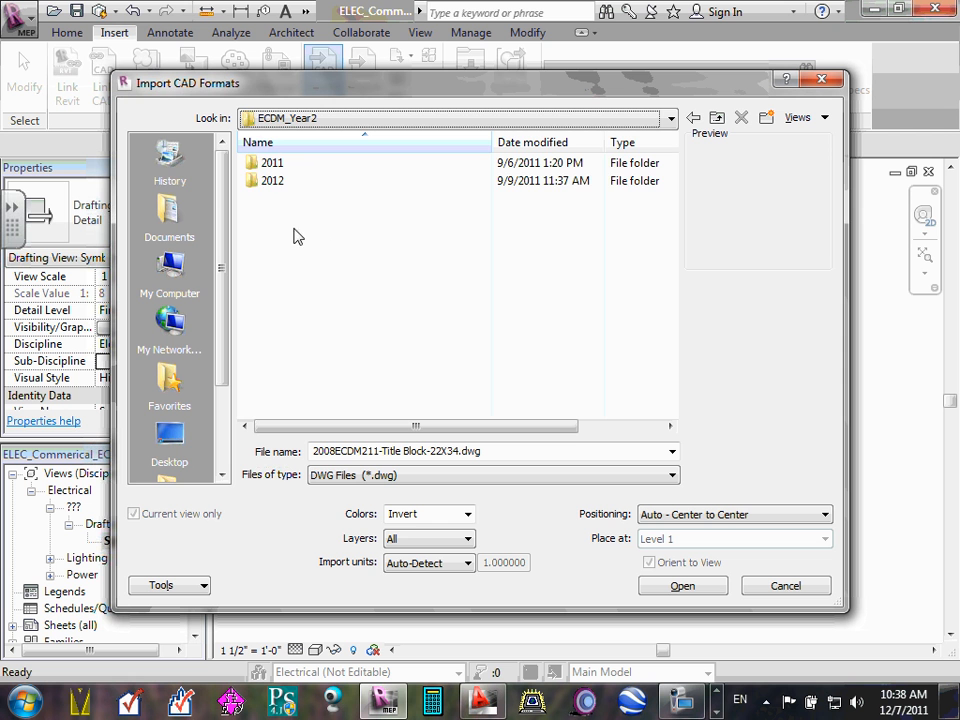
{"action": "left_click", "coordinate": [284, 184]}
{"action": "double_click", "coordinate": [283, 184]}
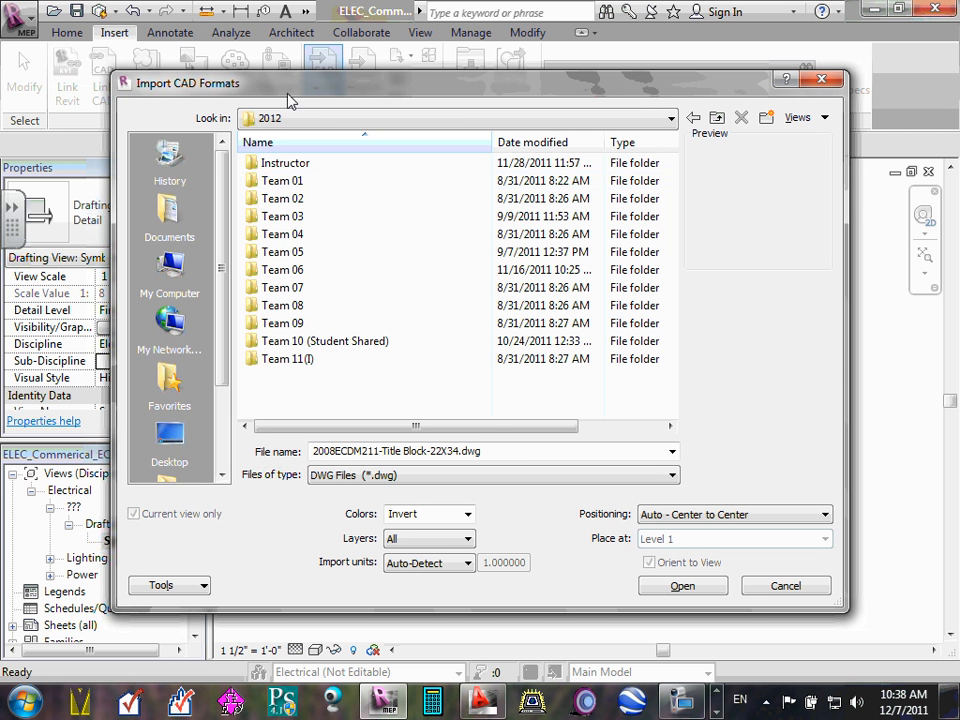
{"action": "double_click", "coordinate": [281, 168]}
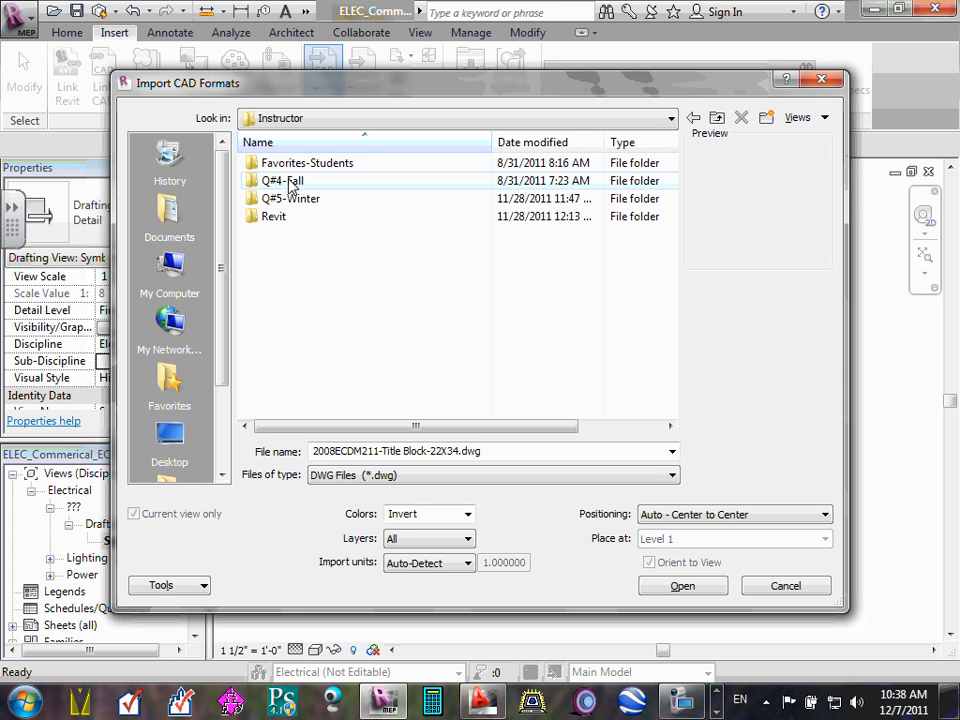
{"action": "double_click", "coordinate": [285, 199]}
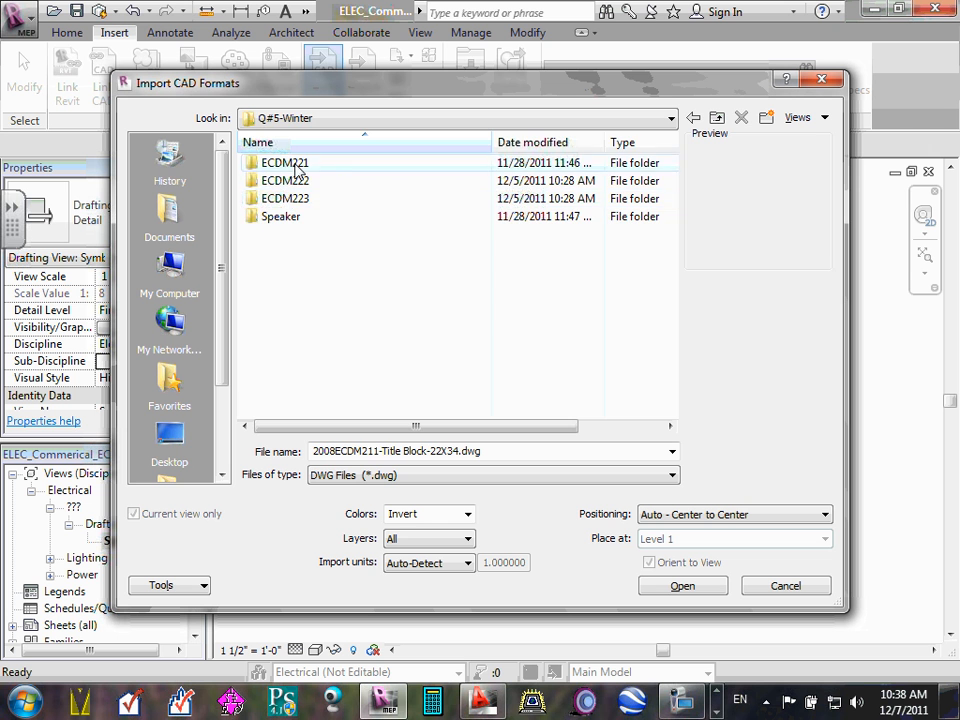
{"action": "double_click", "coordinate": [294, 166]}
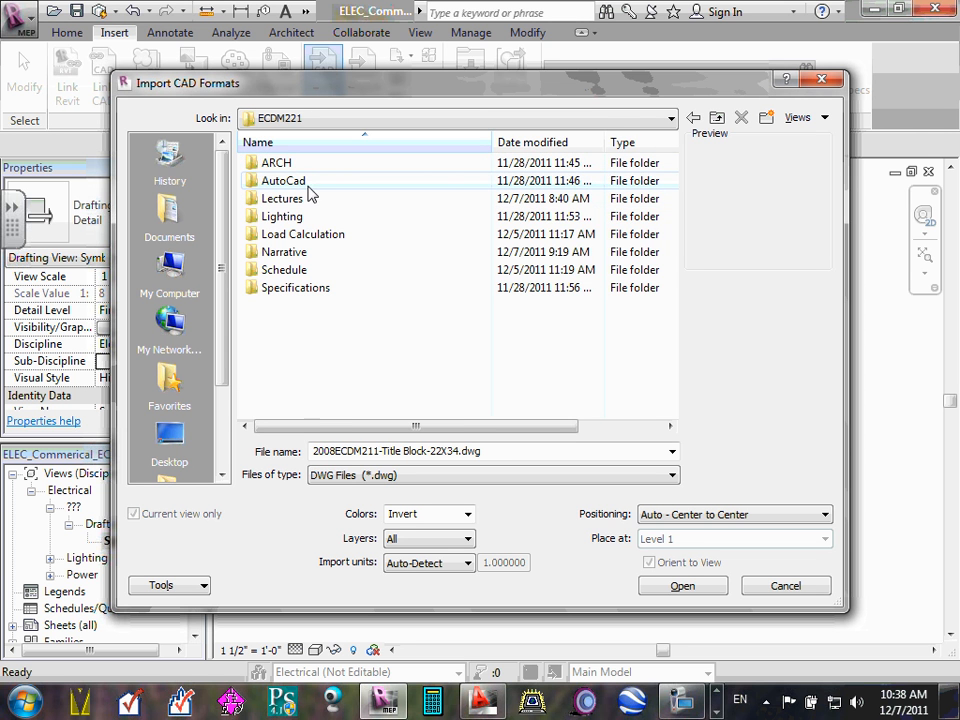
{"action": "left_click", "coordinate": [301, 186]}
{"action": "double_click", "coordinate": [301, 186]}
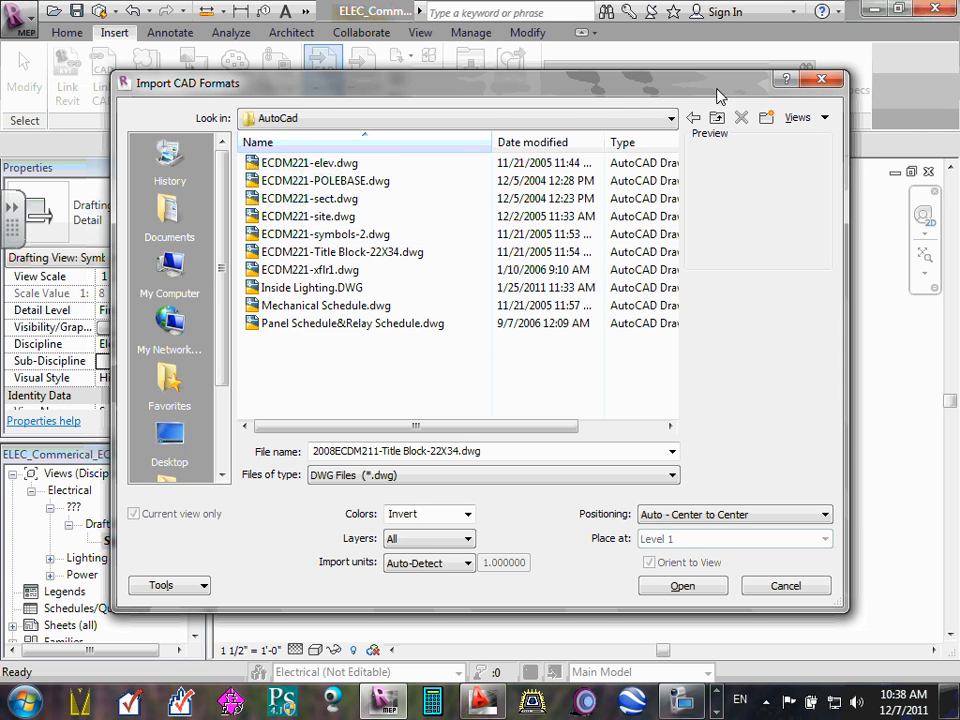
Go back to the ECDM221 folder and copy its AutoCad folder
{"action": "left_click", "coordinate": [717, 117]}
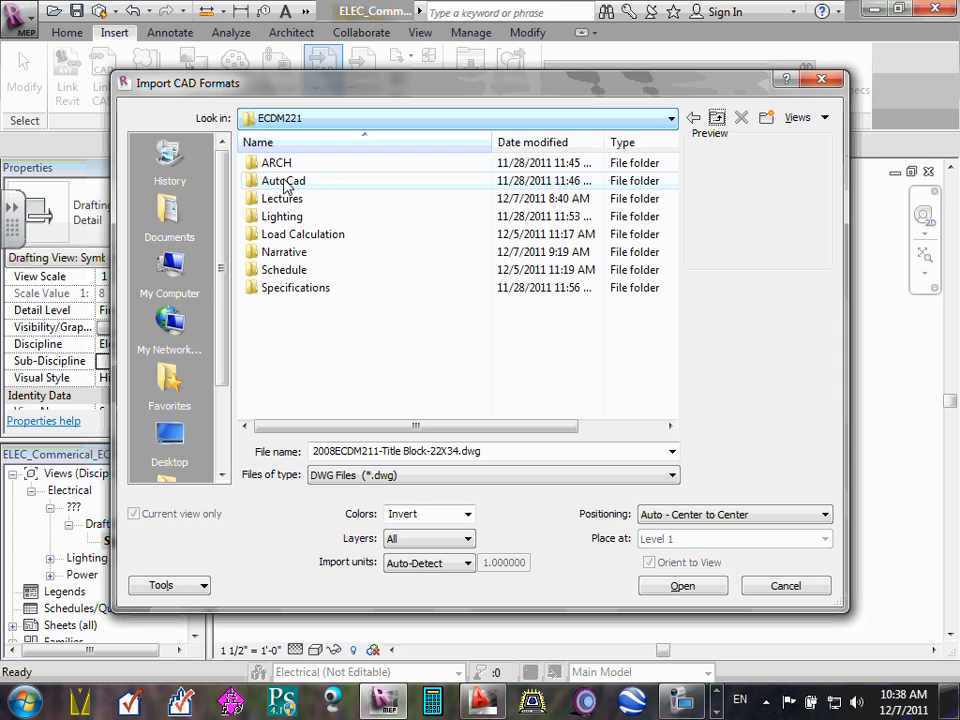
{"action": "right_click", "coordinate": [284, 185]}
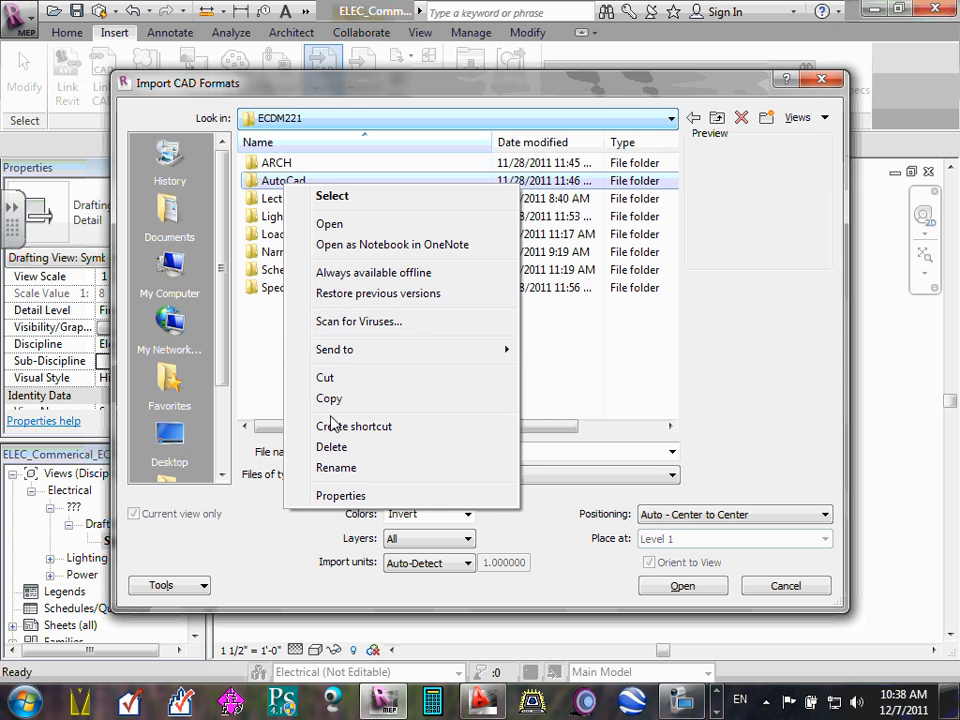
{"action": "left_click", "coordinate": [364, 400]}
Check the Design Drawings folder in Team 01's Q#5-Winter folder and return to the Team 01 folder
{"action": "left_click", "coordinate": [716, 118]}
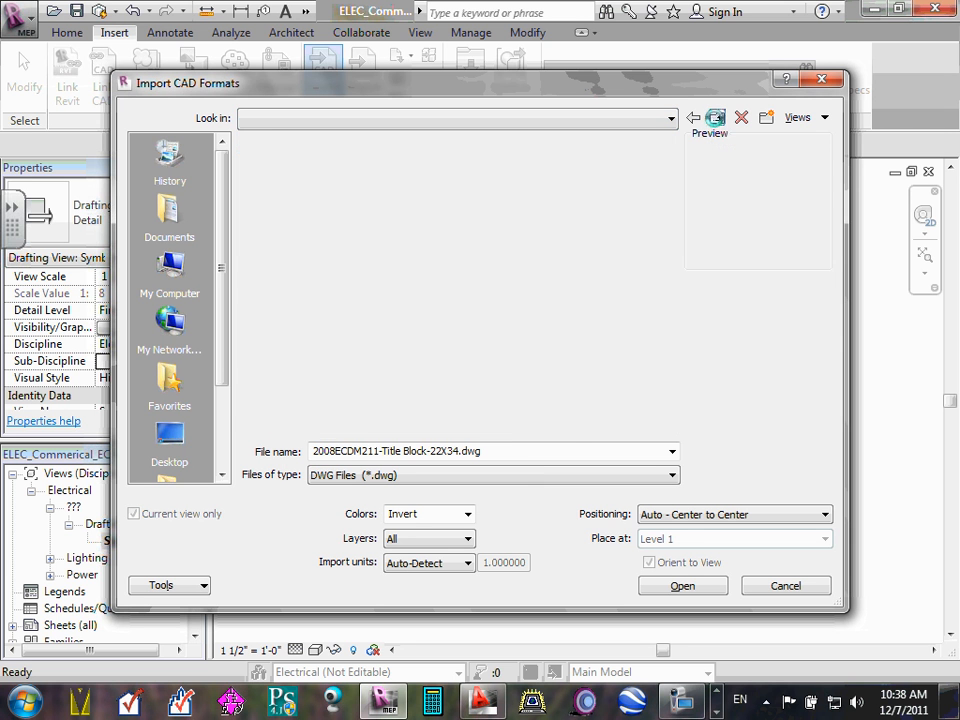
{"action": "left_click", "coordinate": [716, 118]}
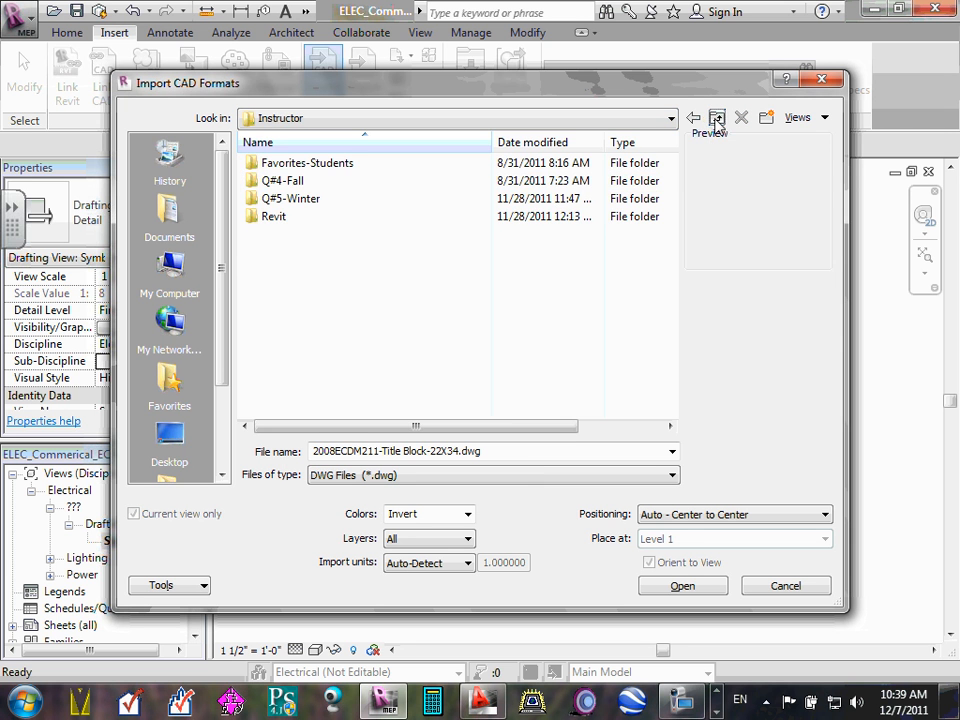
{"action": "left_click", "coordinate": [716, 118]}
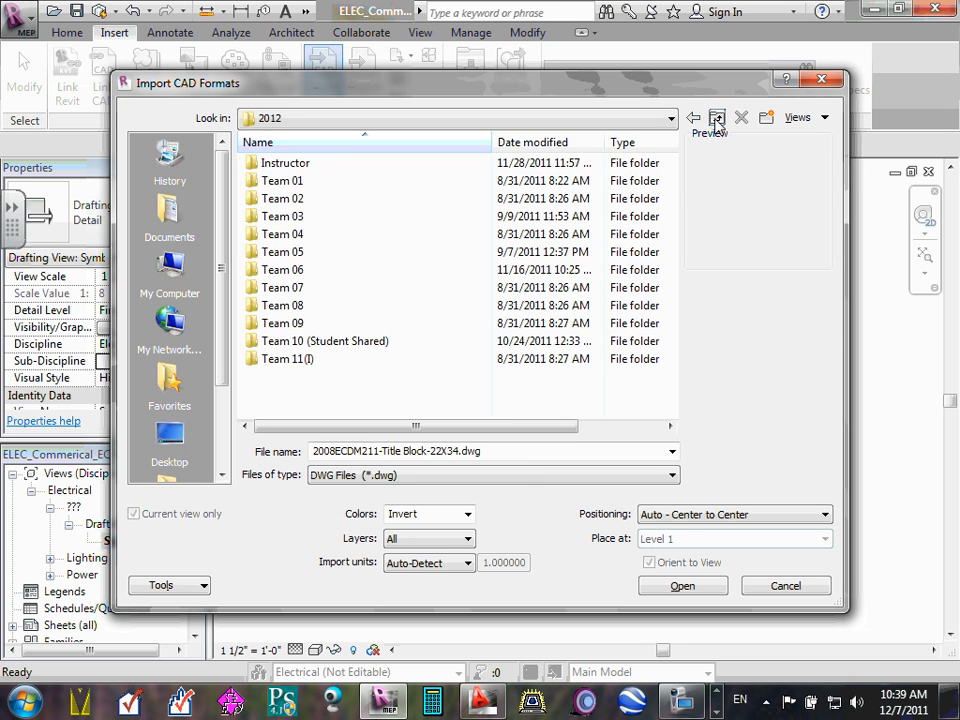
{"action": "double_click", "coordinate": [284, 184]}
{"action": "double_click", "coordinate": [276, 183]}
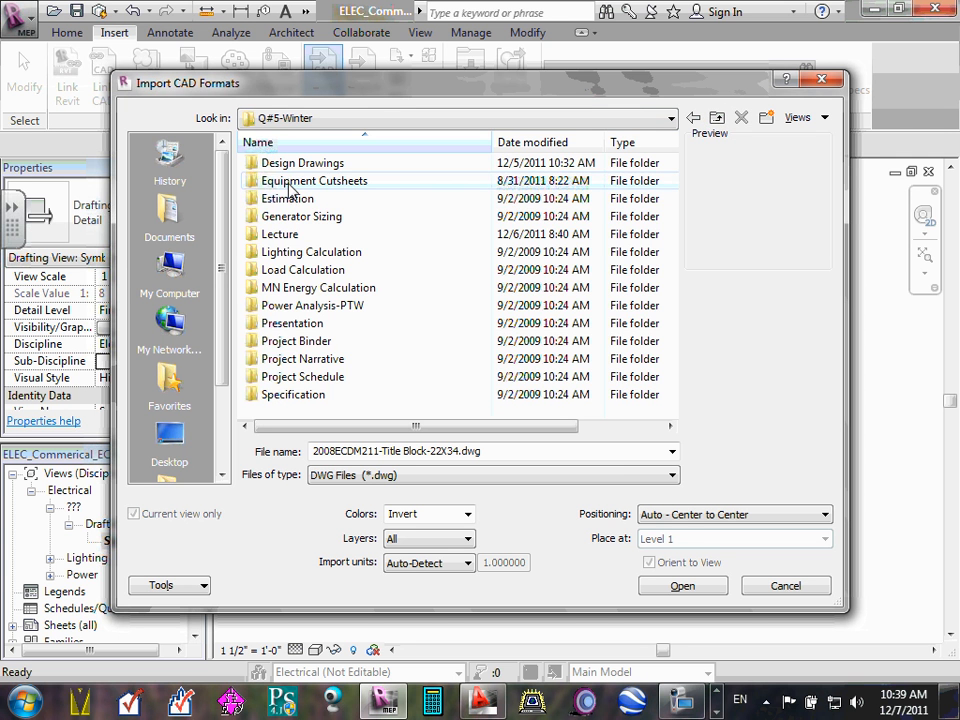
{"action": "double_click", "coordinate": [295, 164]}
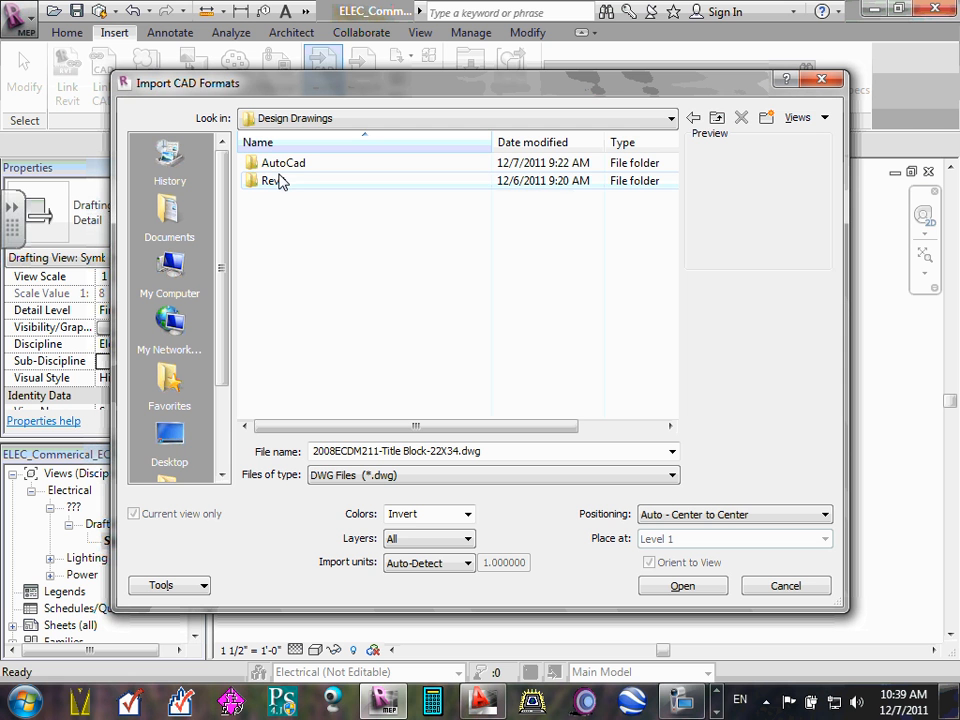
{"action": "left_click", "coordinate": [716, 119]}
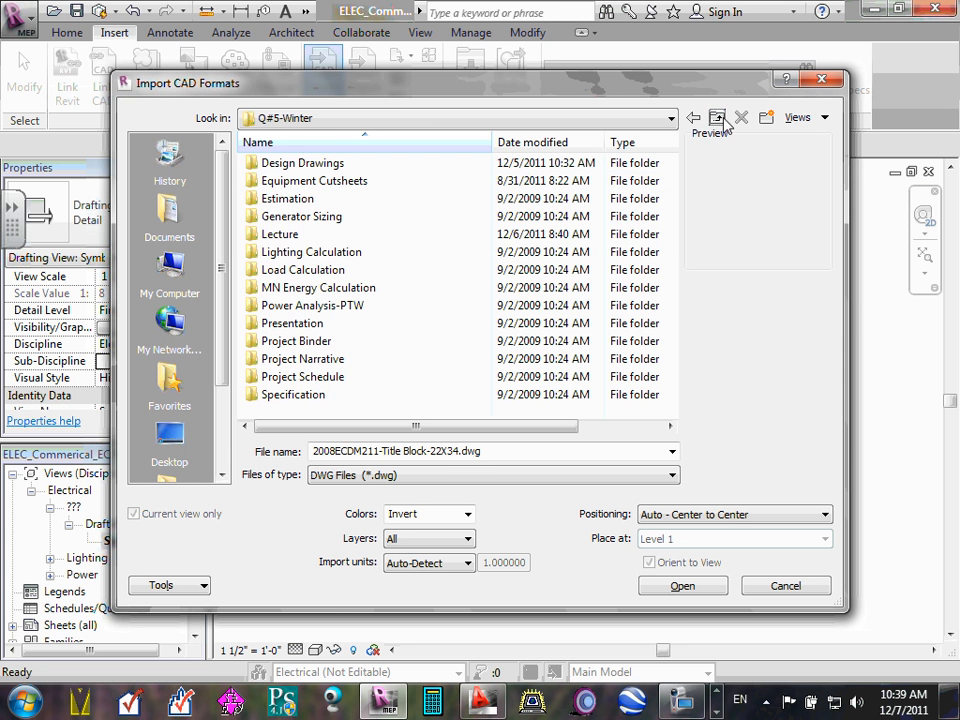
{"action": "left_click", "coordinate": [716, 119]}
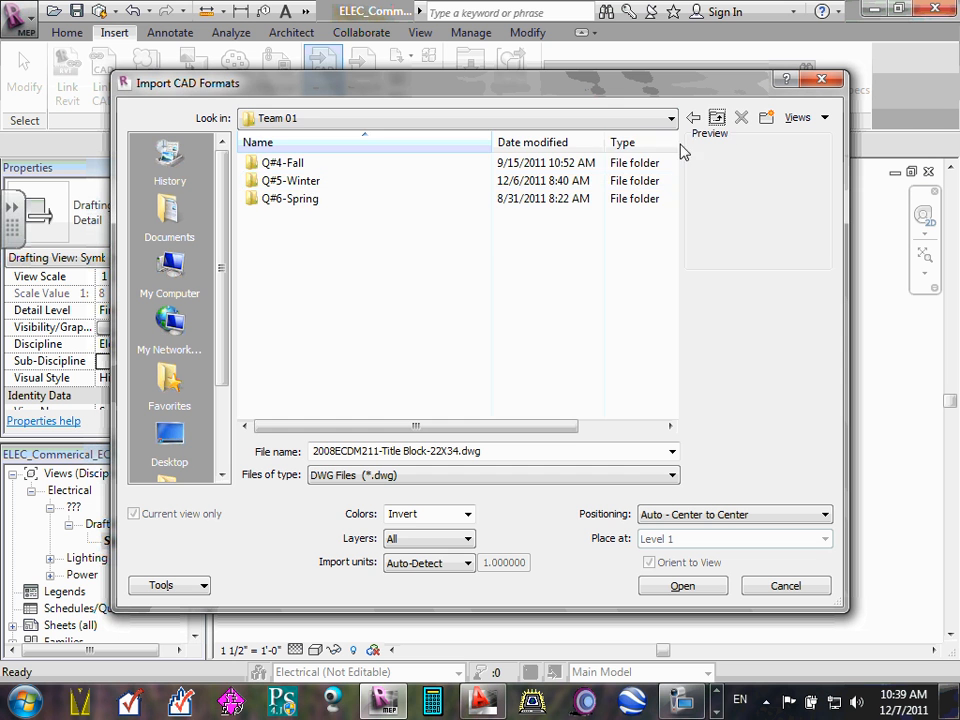
Paste the copied AutoCad folder into Design Drawings in Team 02's Q#5-Winter folder and return to the 2012 folder
{"action": "left_click", "coordinate": [716, 119]}
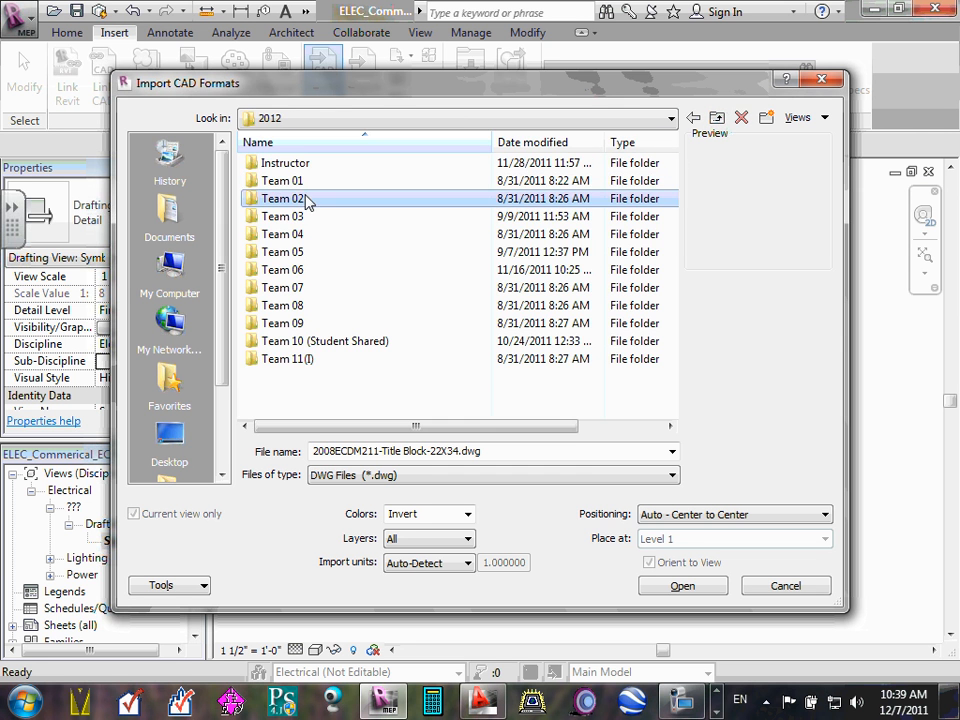
{"action": "double_click", "coordinate": [306, 199]}
{"action": "double_click", "coordinate": [281, 182]}
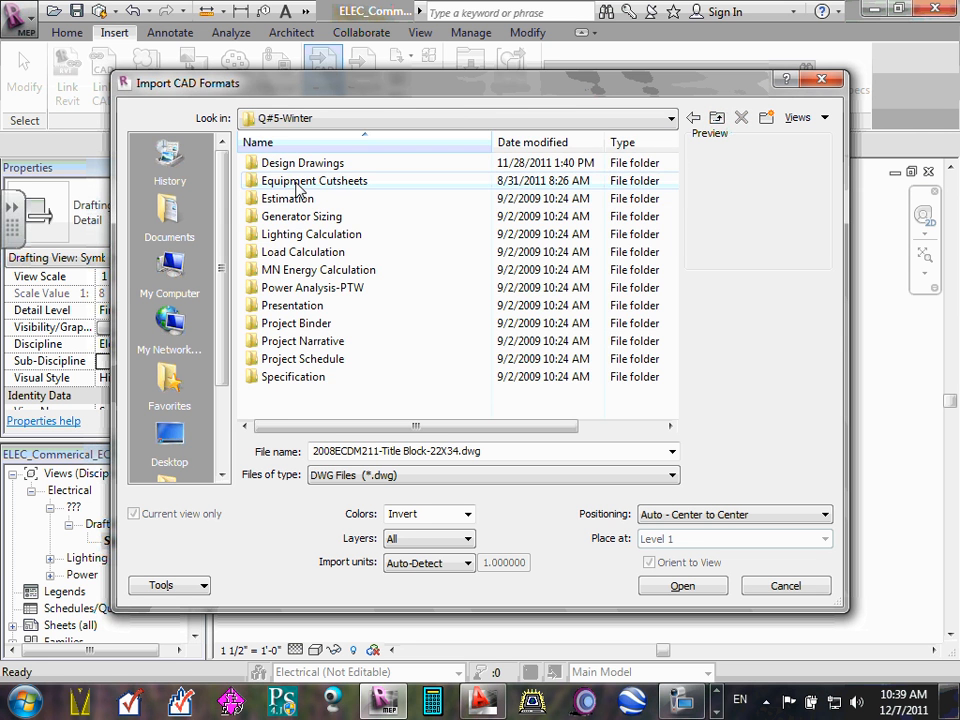
{"action": "double_click", "coordinate": [310, 164]}
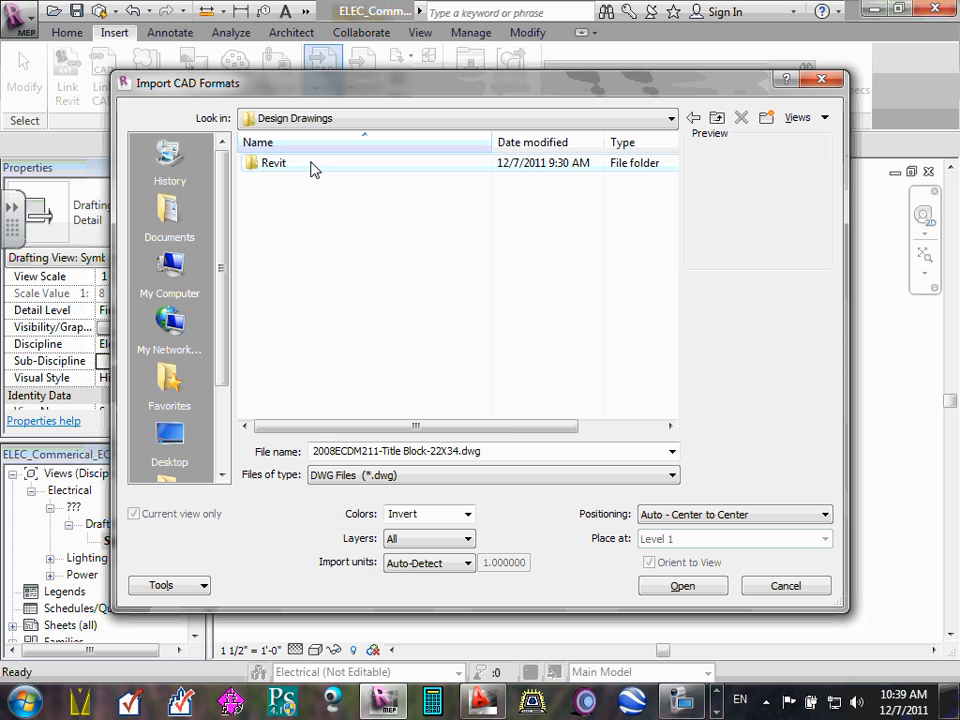
{"action": "right_click", "coordinate": [320, 236]}
{"action": "left_click", "coordinate": [370, 336]}
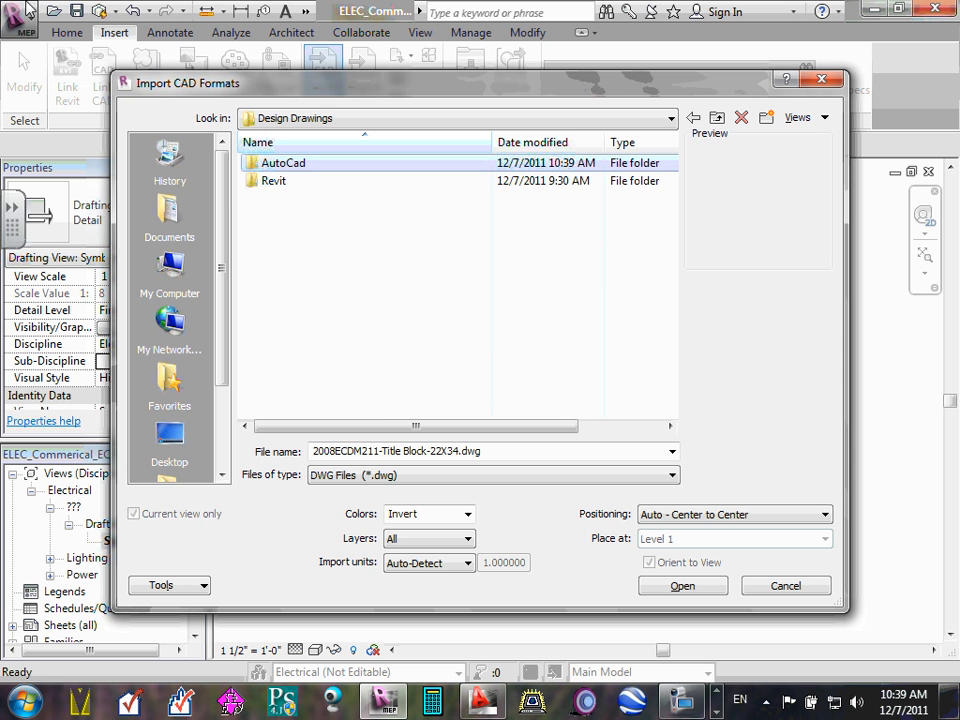
{"action": "left_click", "coordinate": [716, 119]}
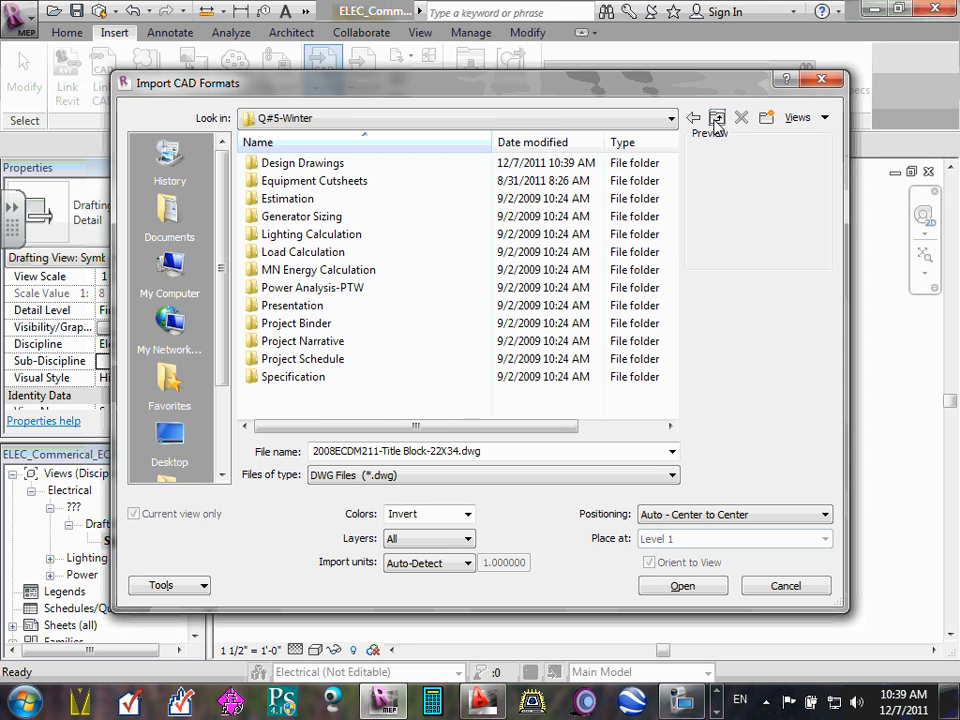
{"action": "left_click", "coordinate": [716, 119]}
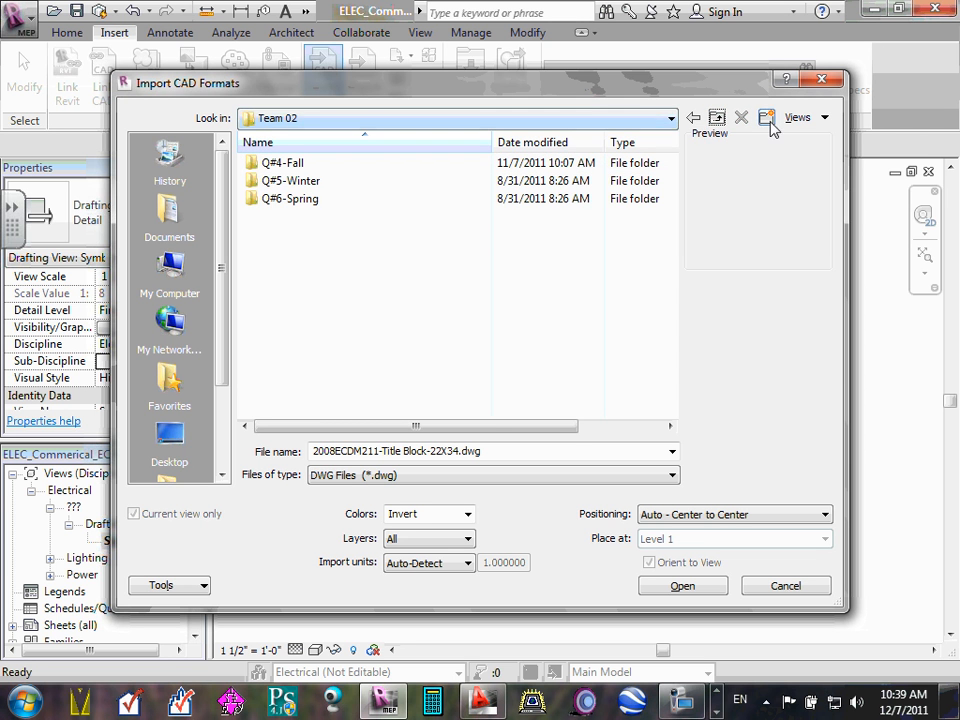
{"action": "left_click", "coordinate": [716, 119]}
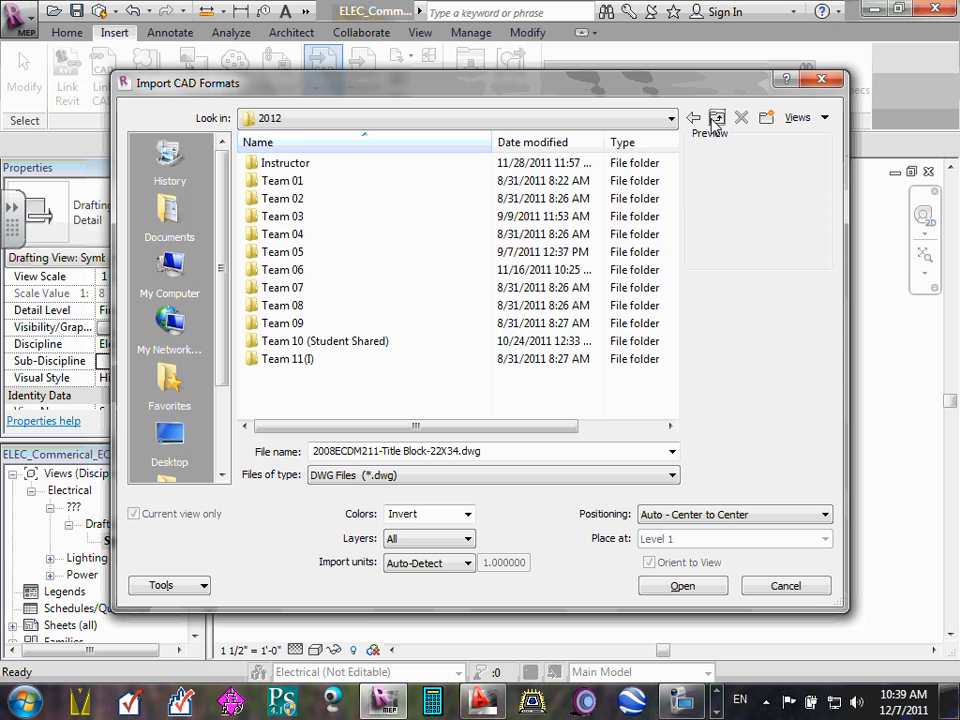
Check the AutoCad folder under Design Drawings in Team 03's Q#5-Winter folder and return to the 2012 folder
{"action": "double_click", "coordinate": [300, 228]}
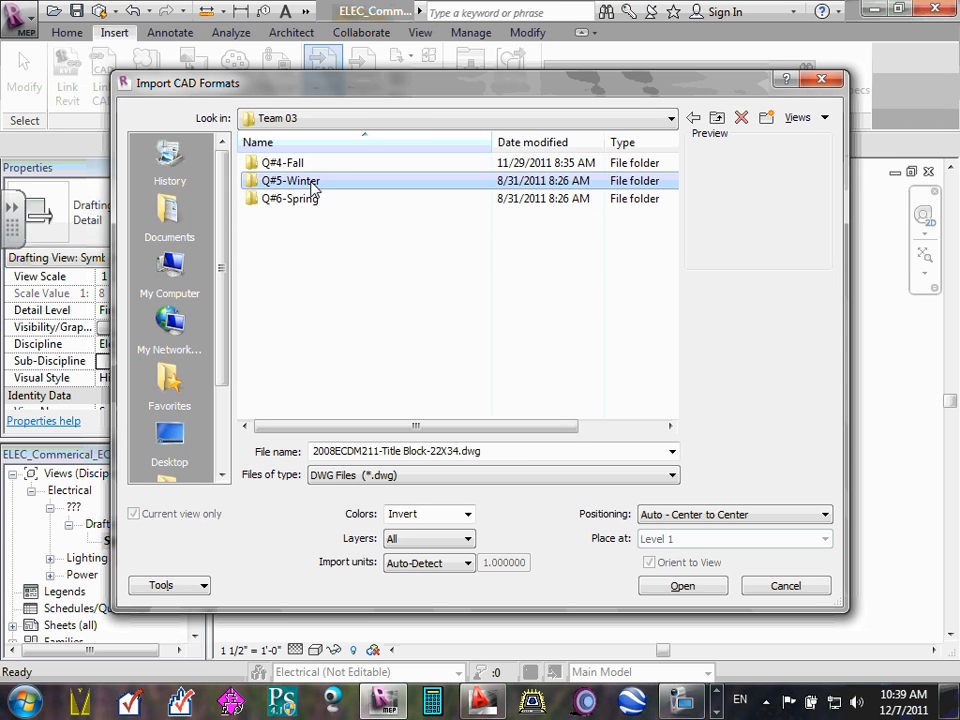
{"action": "double_click", "coordinate": [314, 183]}
{"action": "double_click", "coordinate": [303, 163]}
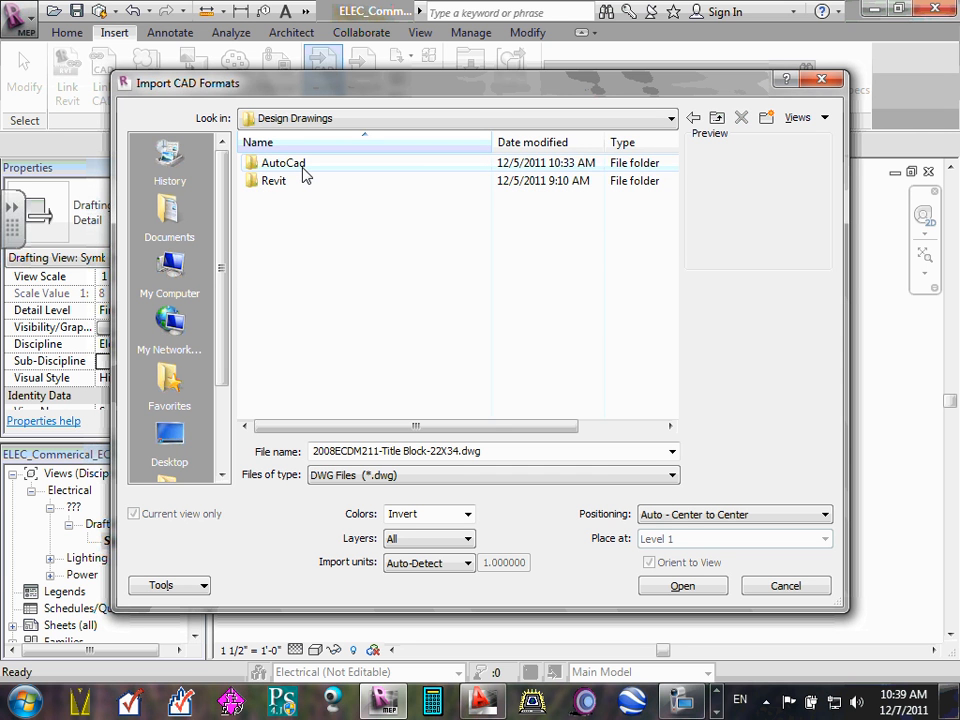
{"action": "double_click", "coordinate": [290, 163]}
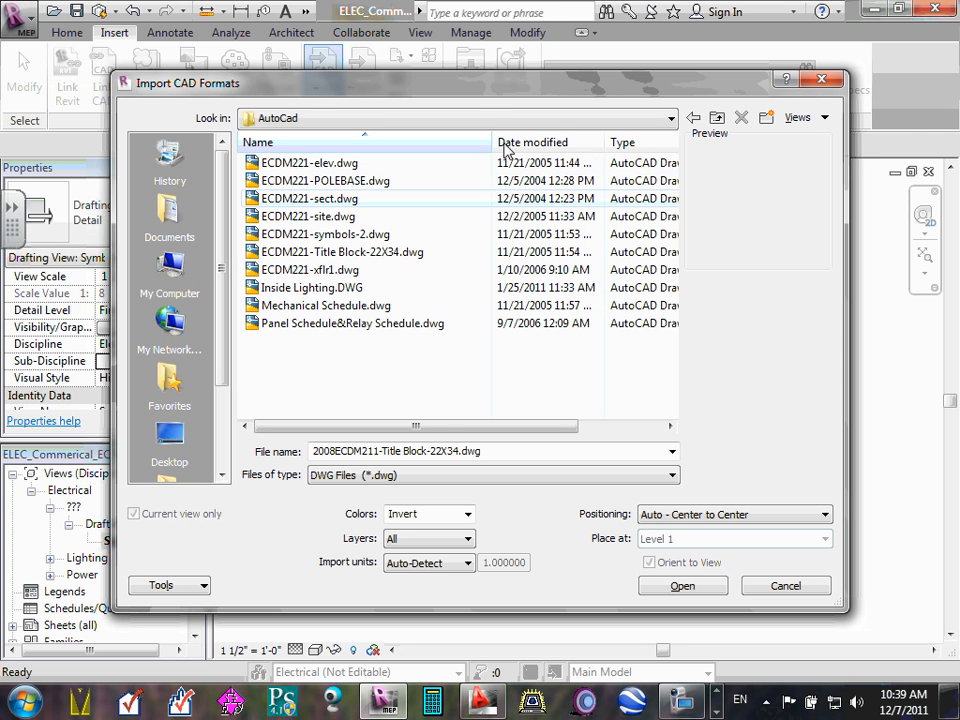
{"action": "left_click", "coordinate": [717, 119]}
{"action": "left_click", "coordinate": [717, 119]}
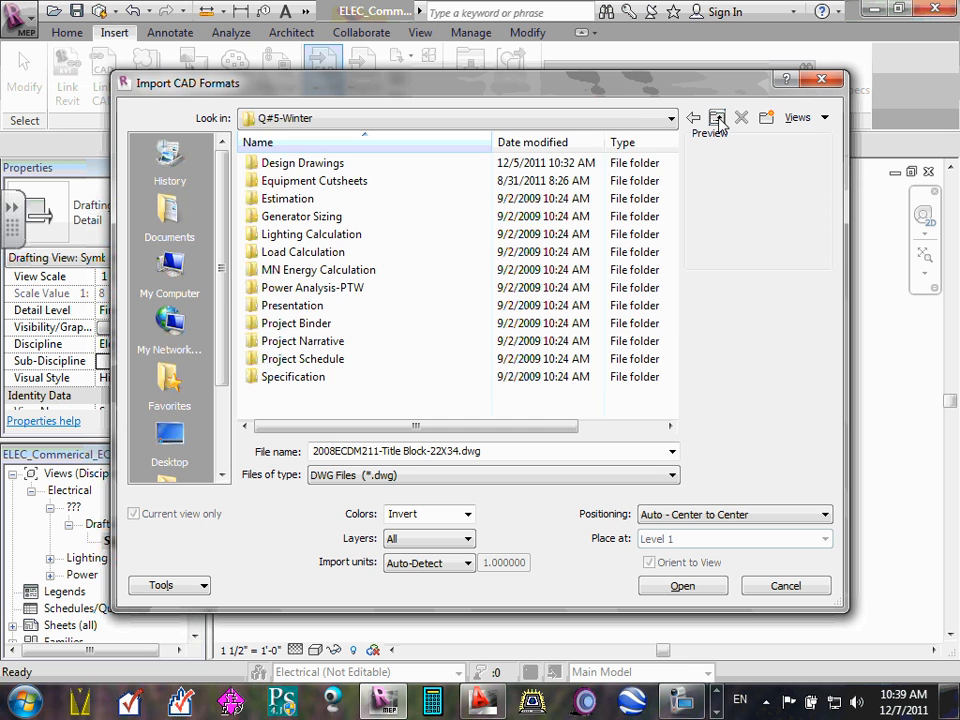
{"action": "left_click", "coordinate": [717, 119]}
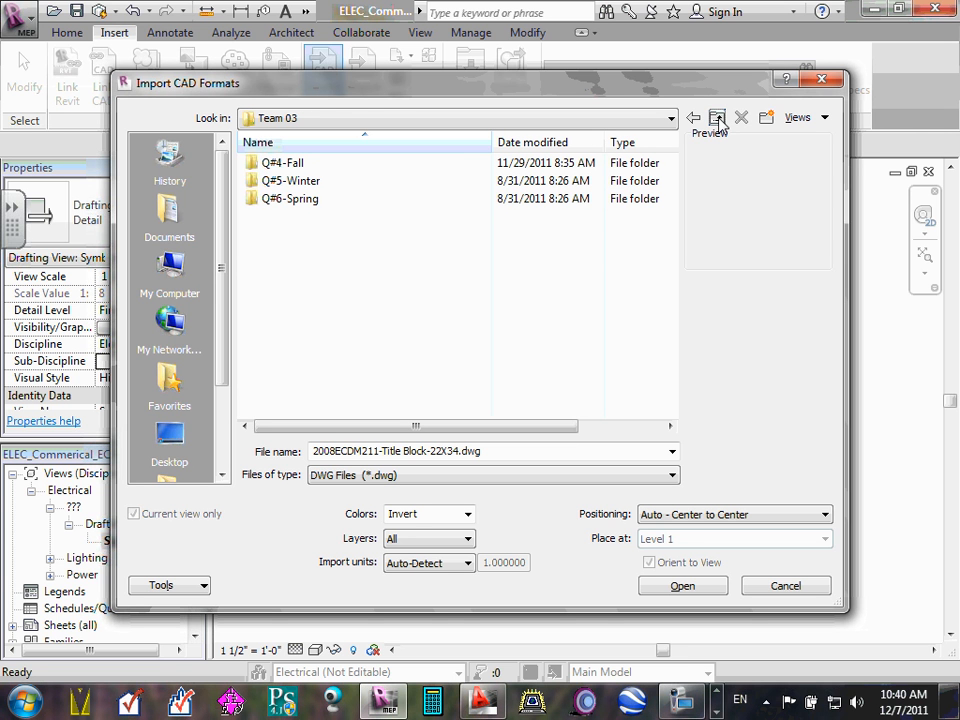
{"action": "left_click", "coordinate": [717, 119]}
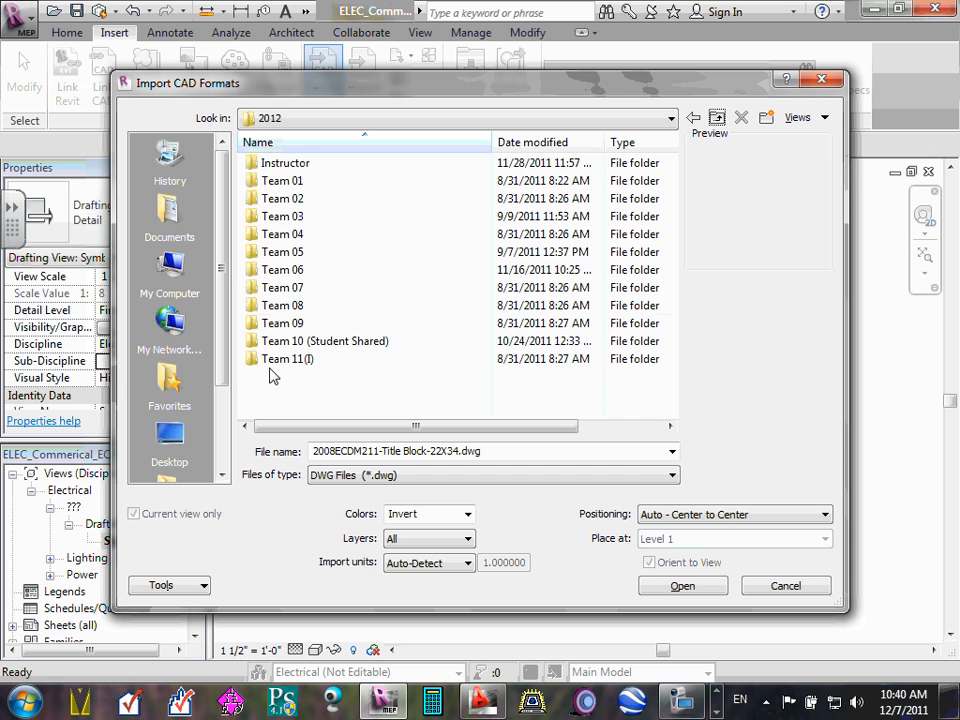
Check the AutoCad folder under Design Drawings in Team 06's Q#5-Winter folder and return to the 2012 folder
{"action": "double_click", "coordinate": [274, 270]}
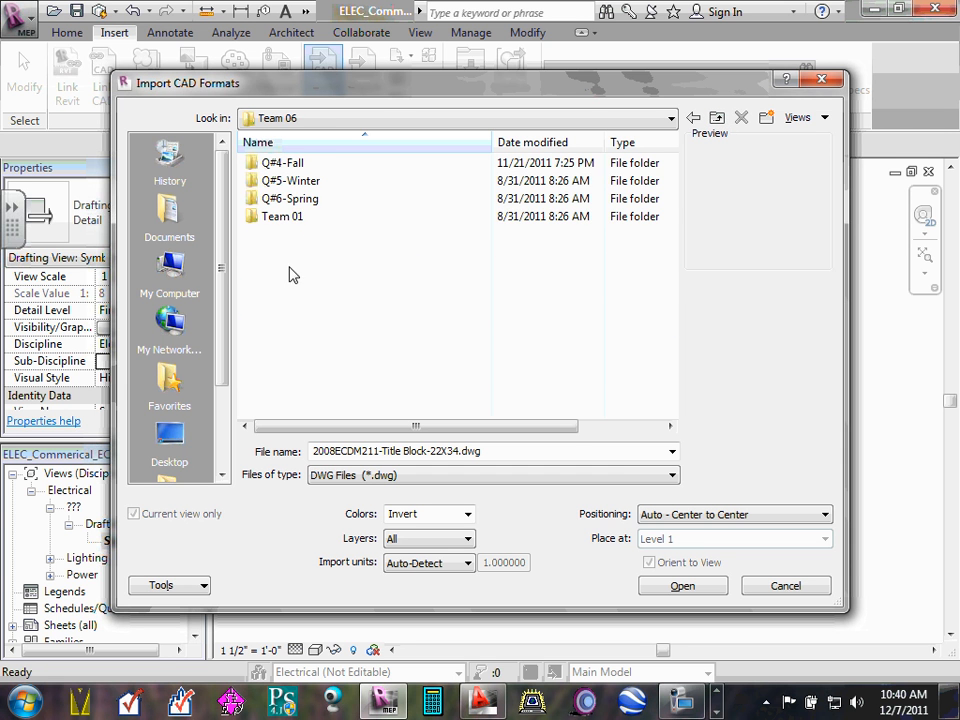
{"action": "double_click", "coordinate": [289, 182]}
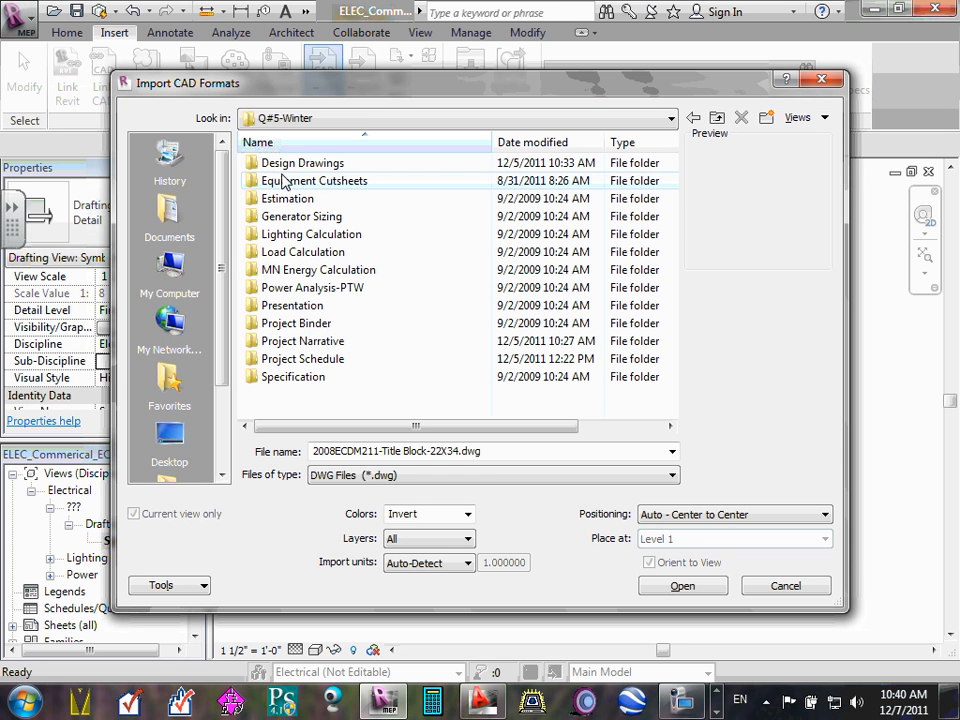
{"action": "double_click", "coordinate": [290, 163]}
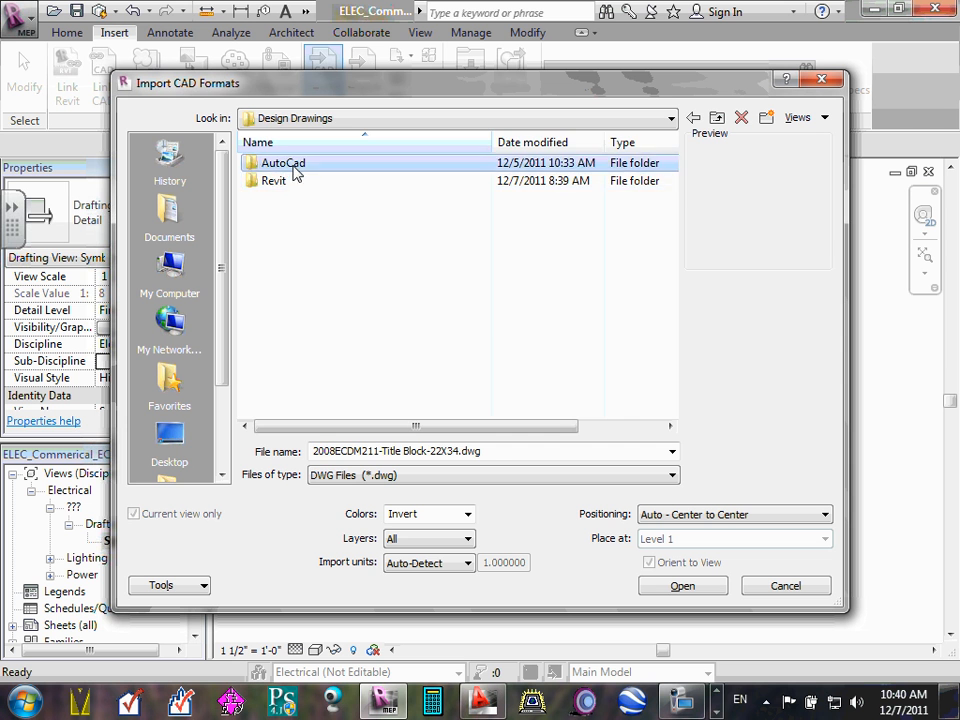
{"action": "double_click", "coordinate": [284, 163]}
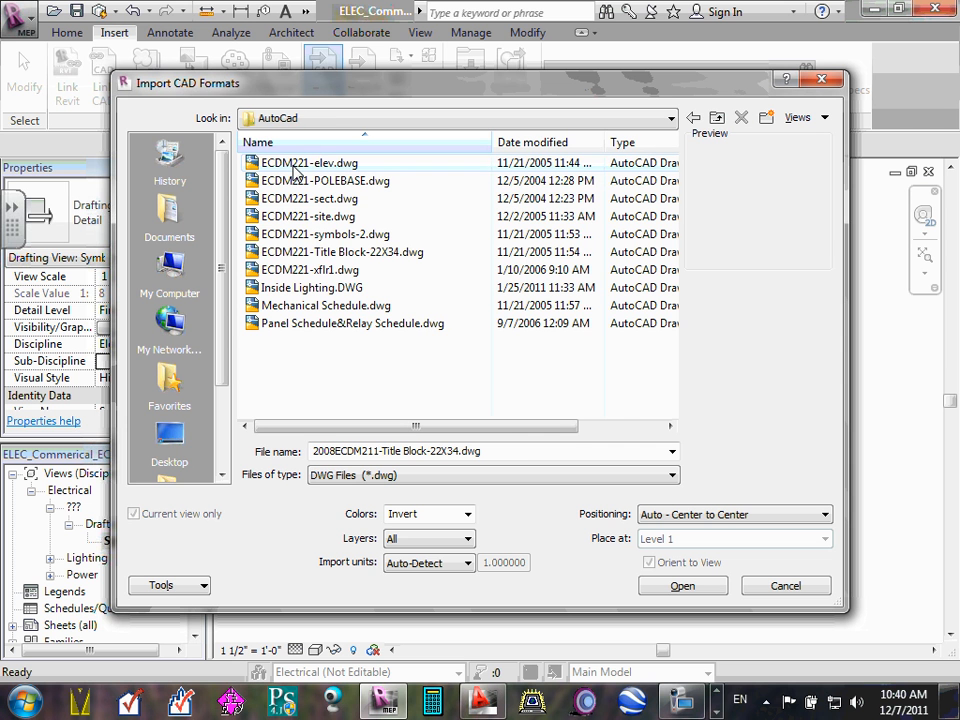
{"action": "left_click", "coordinate": [714, 118]}
{"action": "left_click", "coordinate": [715, 118]}
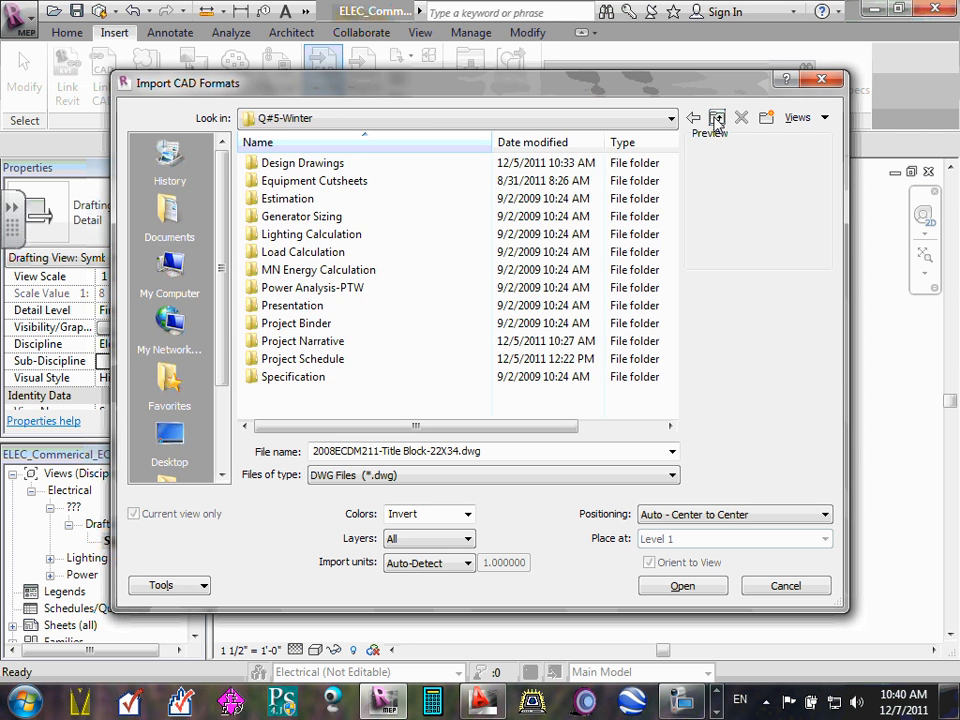
{"action": "left_click", "coordinate": [715, 118]}
{"action": "left_click", "coordinate": [715, 118]}
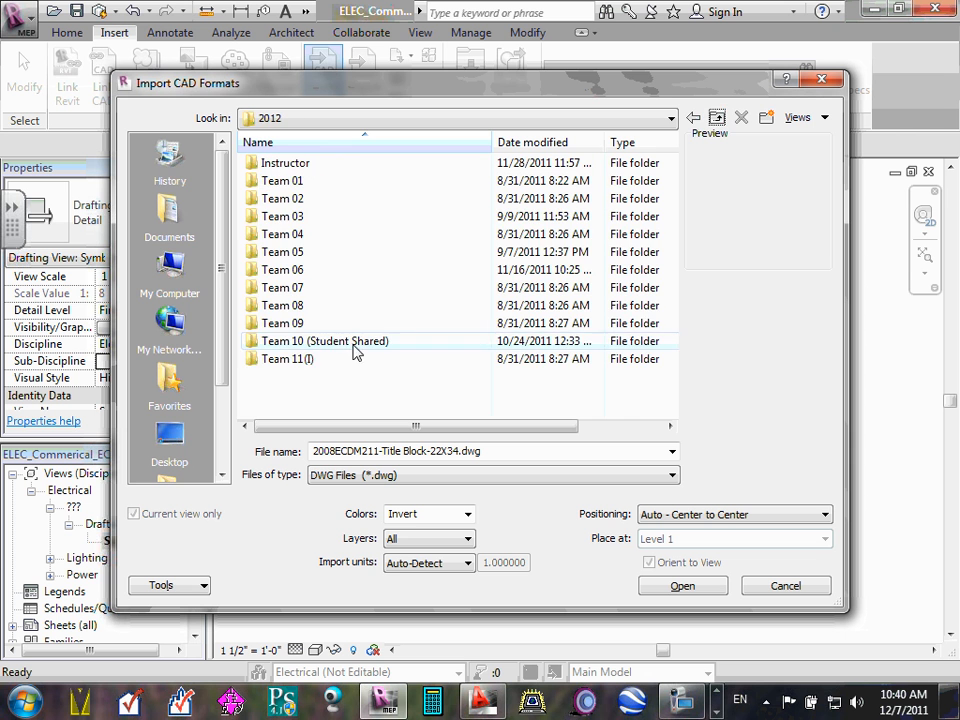
Paste the copied AutoCad folder into Design Drawings in Team 11(I)'s Q#5-Winter folder
{"action": "left_click", "coordinate": [281, 360]}
{"action": "double_click", "coordinate": [282, 361]}
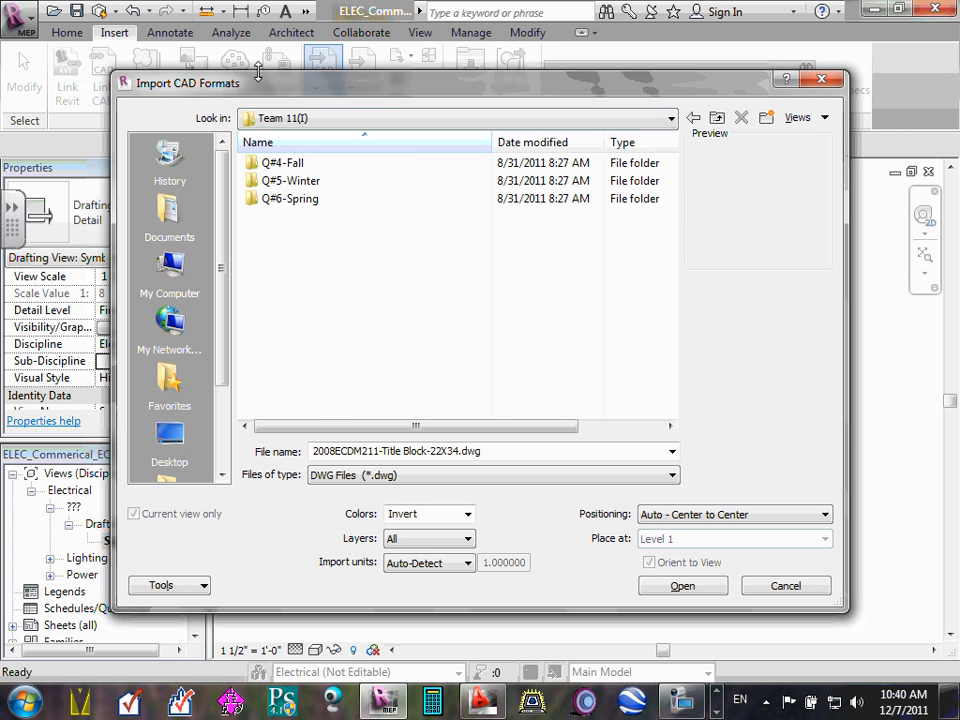
{"action": "double_click", "coordinate": [300, 182]}
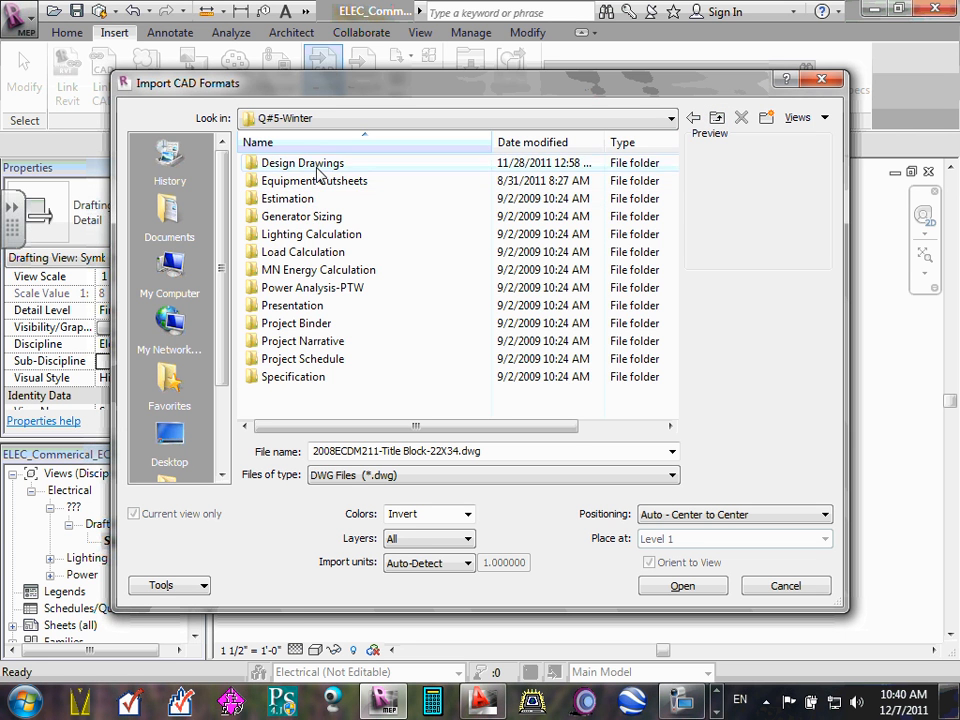
{"action": "double_click", "coordinate": [317, 167]}
{"action": "right_click", "coordinate": [317, 251]}
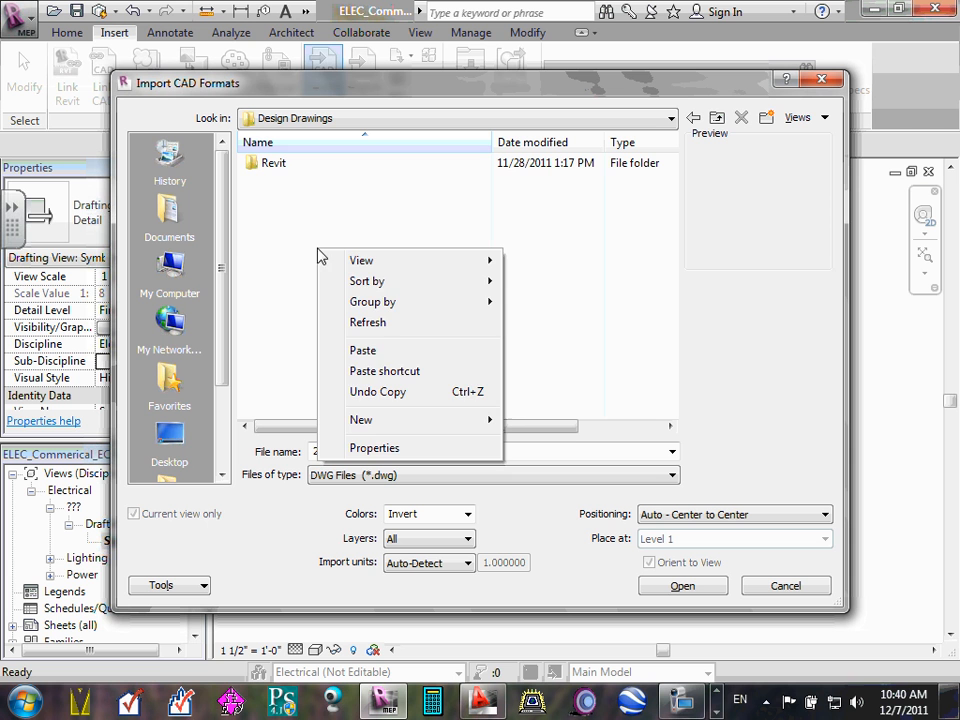
{"action": "left_click", "coordinate": [364, 350]}
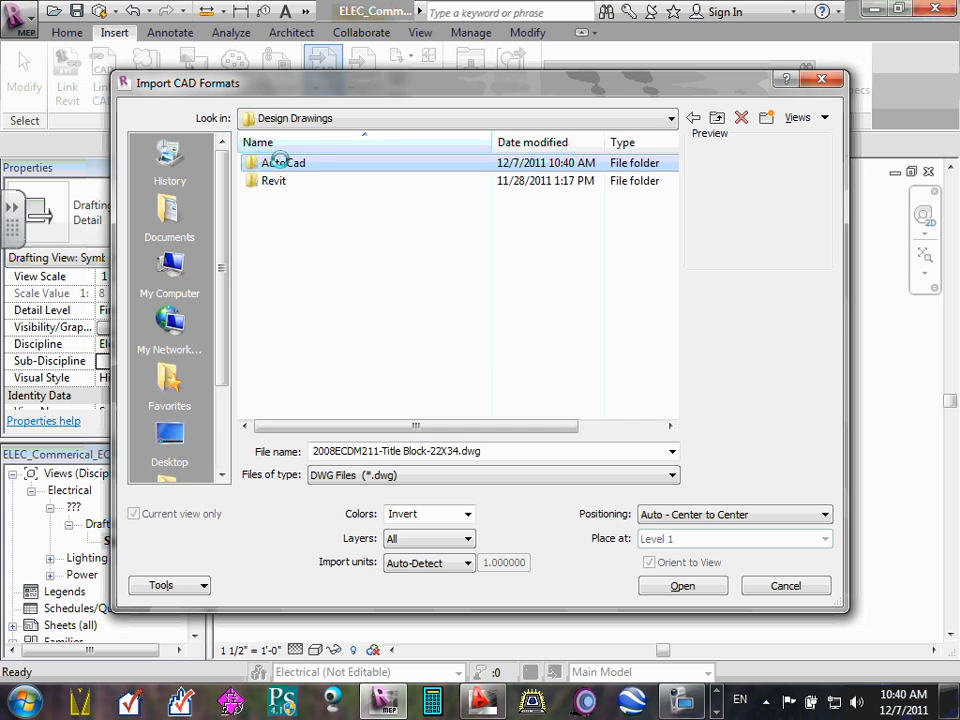
Open Team 11(I)'s AutoCad folder and preview its title block, symbols, site, section, pole base and schedule drawings
{"action": "double_click", "coordinate": [275, 160]}
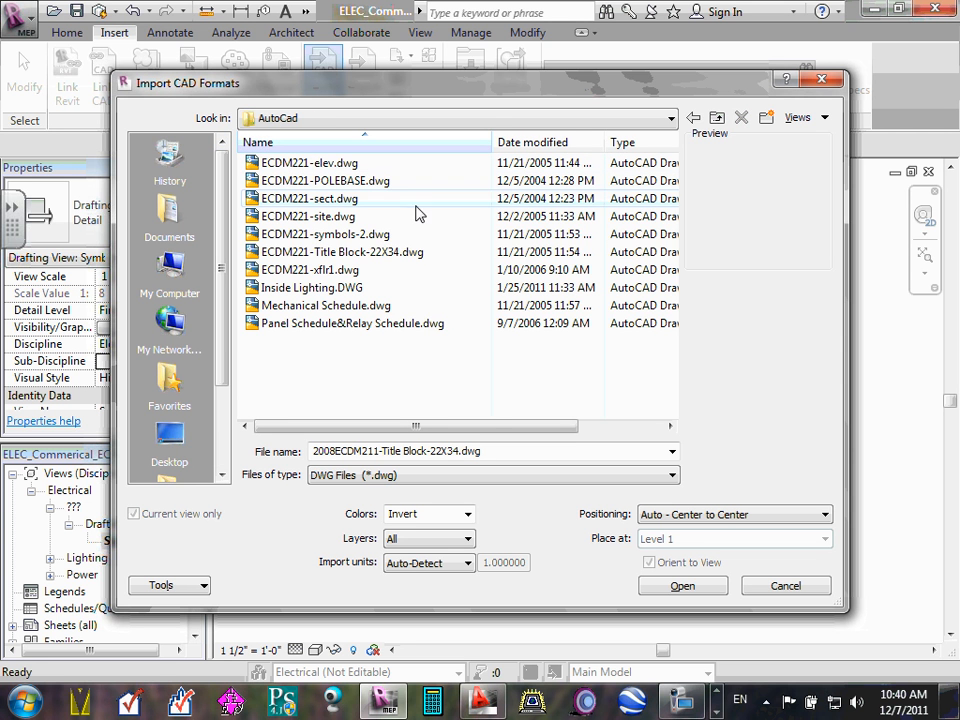
{"action": "left_click", "coordinate": [383, 253]}
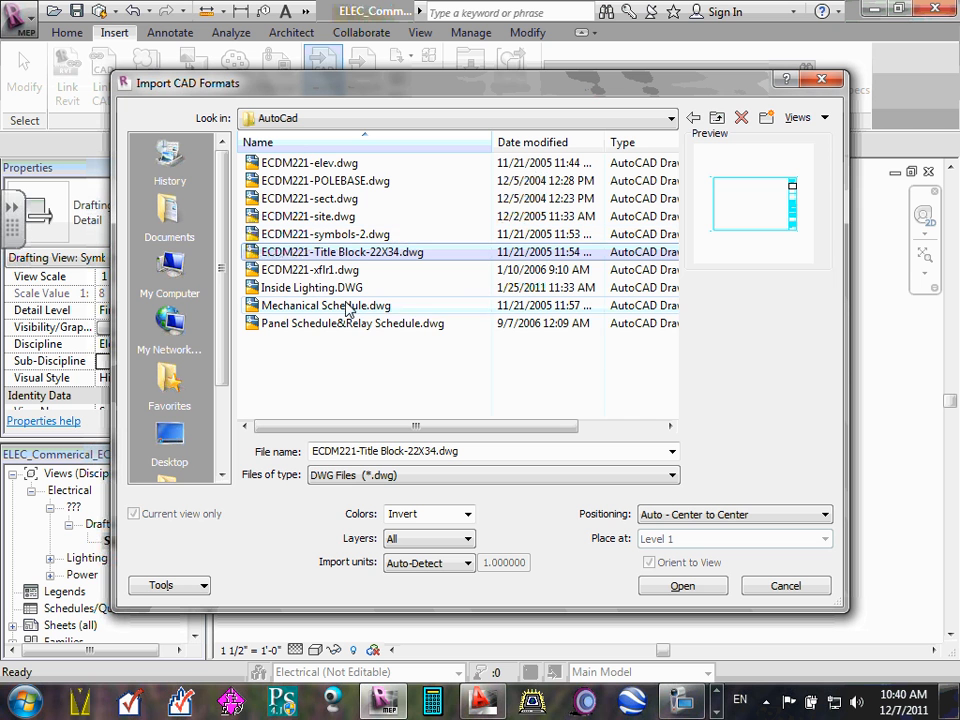
{"action": "left_click", "coordinate": [349, 238]}
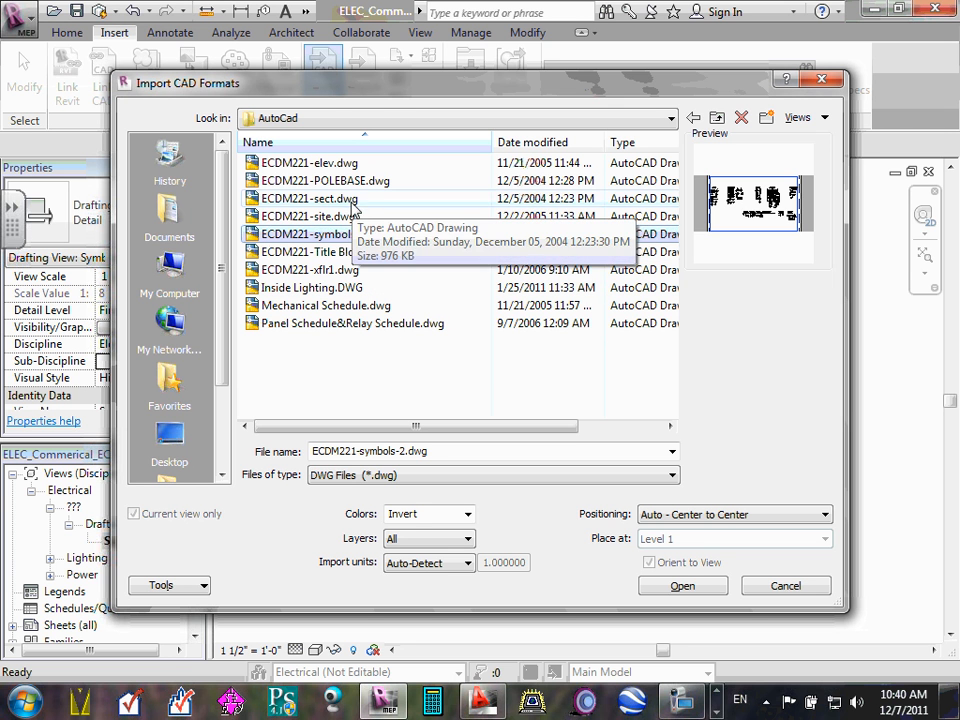
{"action": "left_click", "coordinate": [282, 199]}
{"action": "left_click", "coordinate": [341, 216]}
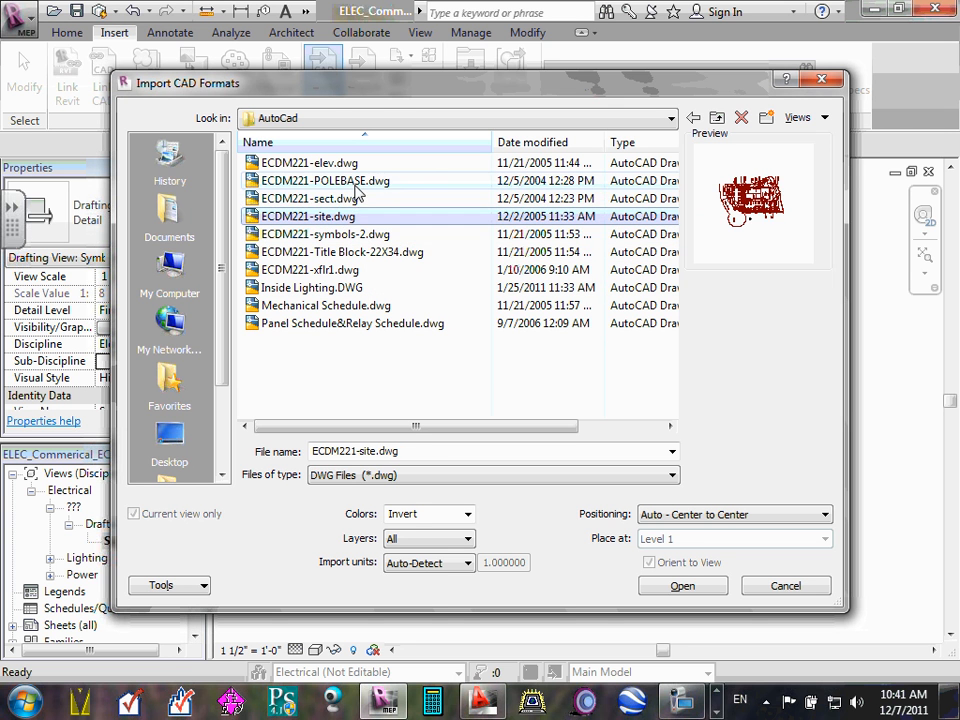
{"action": "left_click", "coordinate": [345, 180]}
{"action": "key", "text": "Up"}
{"action": "left_click", "coordinate": [358, 233]}
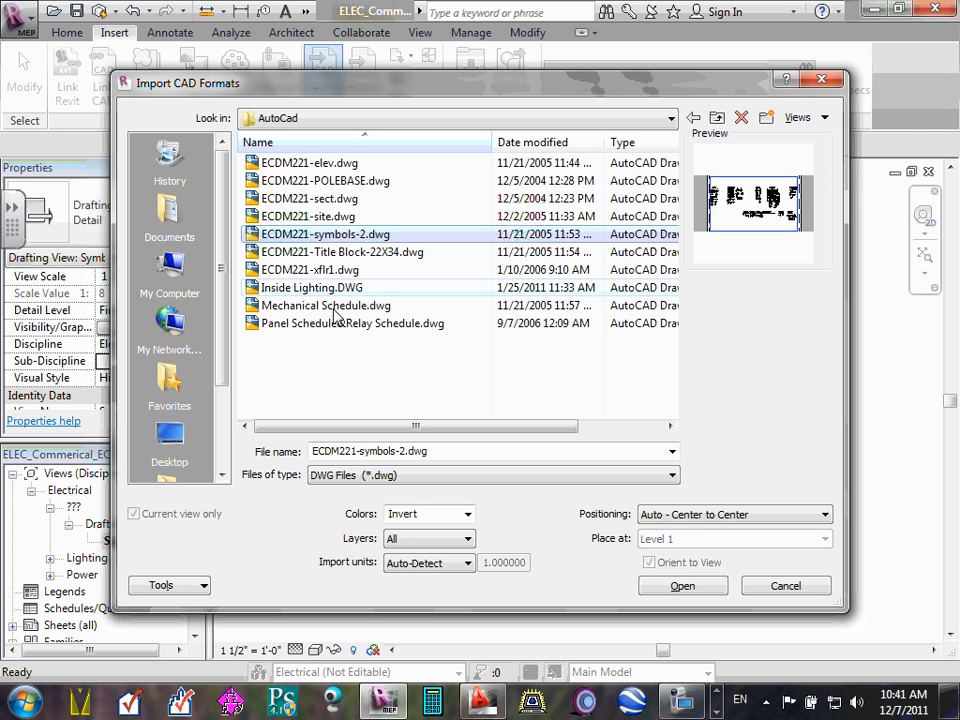
{"action": "left_click", "coordinate": [330, 306]}
{"action": "left_click", "coordinate": [330, 323]}
{"action": "left_click", "coordinate": [332, 306]}
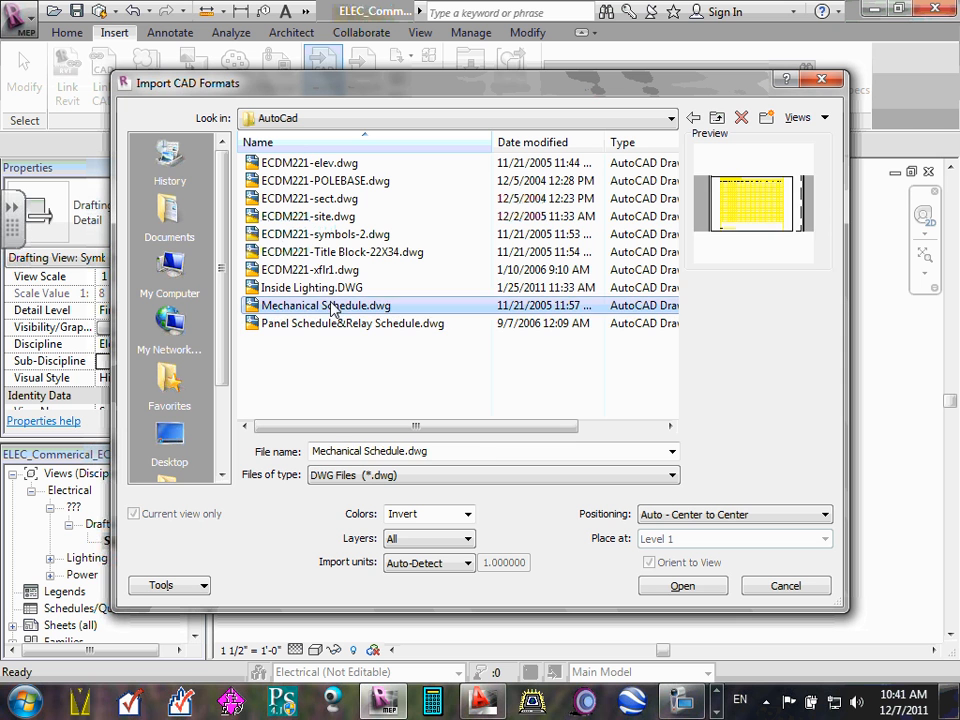
{"action": "left_click", "coordinate": [332, 288]}
{"action": "left_click", "coordinate": [343, 270]}
{"action": "left_click", "coordinate": [343, 252]}
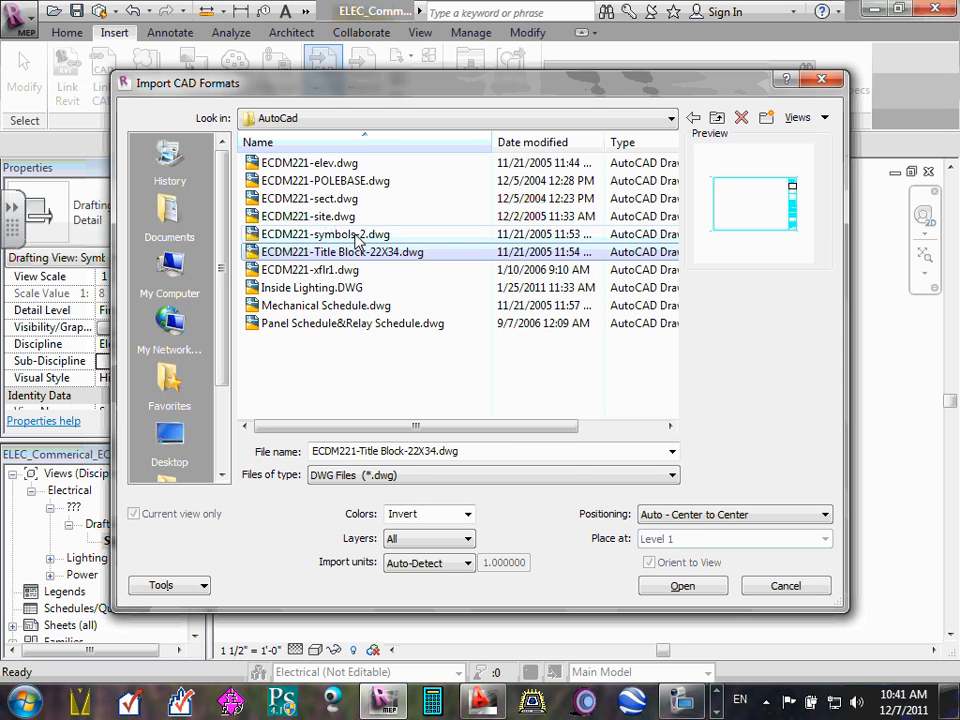
Import ECDM221-symbols-2.dwg into the Symbols drafting view with Invert colors and Auto - Center to Center positioning
{"action": "left_click", "coordinate": [340, 234]}
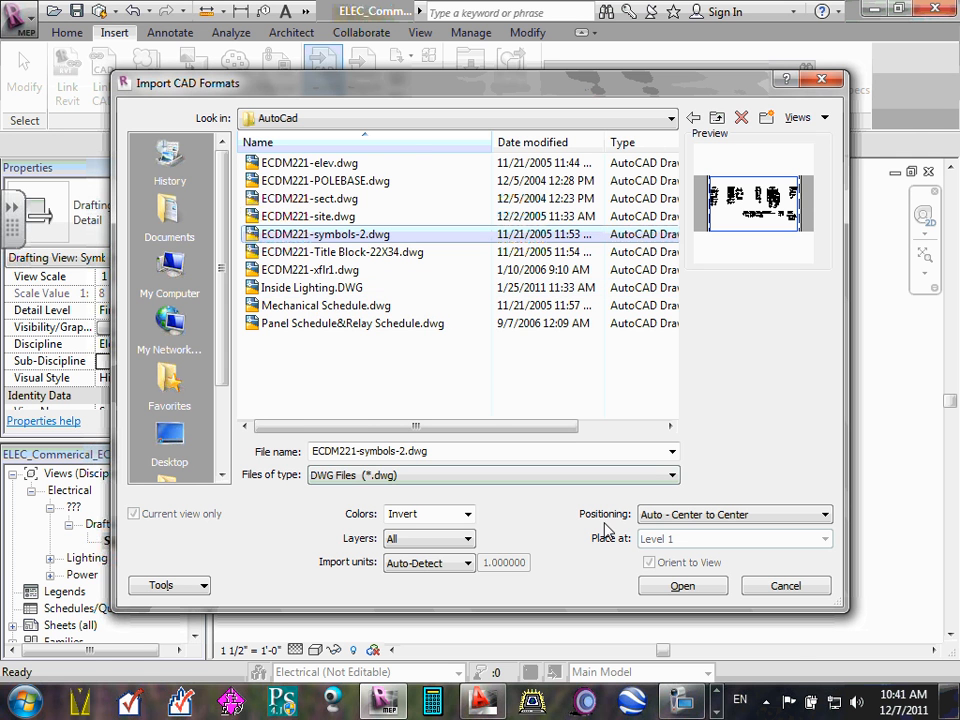
{"action": "left_click", "coordinate": [679, 587]}
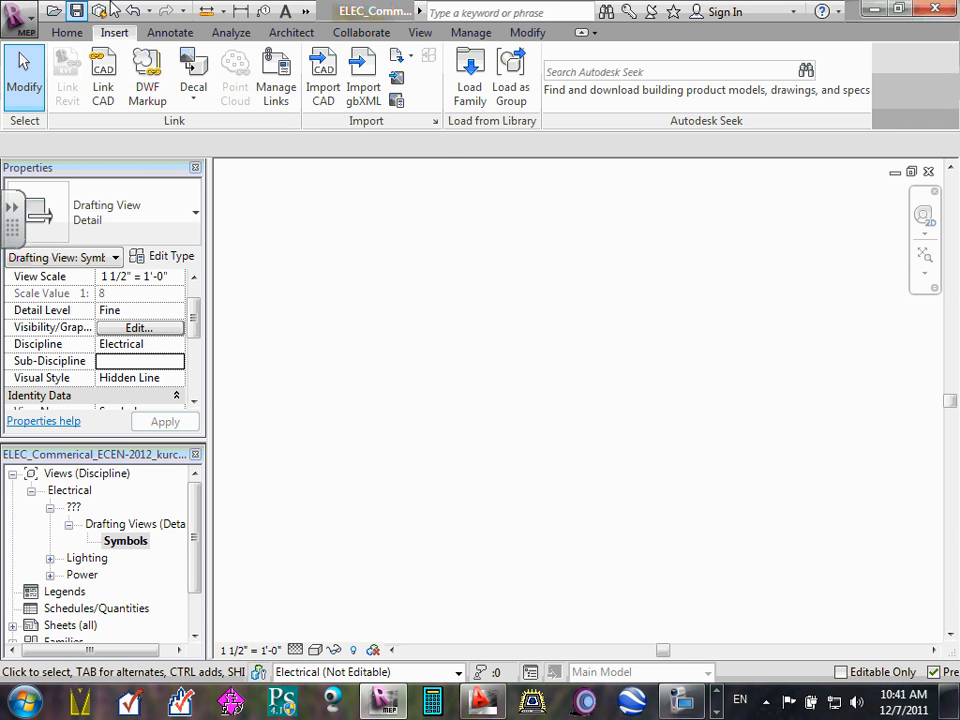
{"action": "scroll", "coordinate": [538, 333], "scroll_direction": "down", "scroll_amount": 3}
{"action": "scroll", "coordinate": [670, 318], "scroll_direction": "down", "scroll_amount": 1}
{"action": "left_click", "coordinate": [925, 253]}
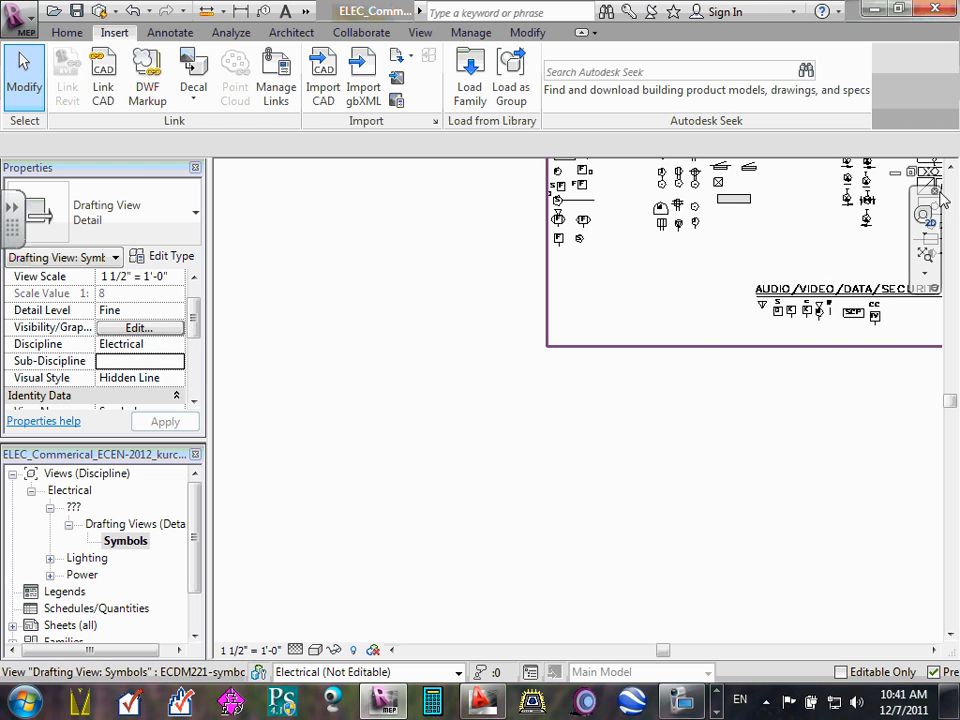
{"action": "left_click", "coordinate": [925, 255]}
{"action": "scroll", "coordinate": [800, 276], "scroll_direction": "down", "scroll_amount": 3}
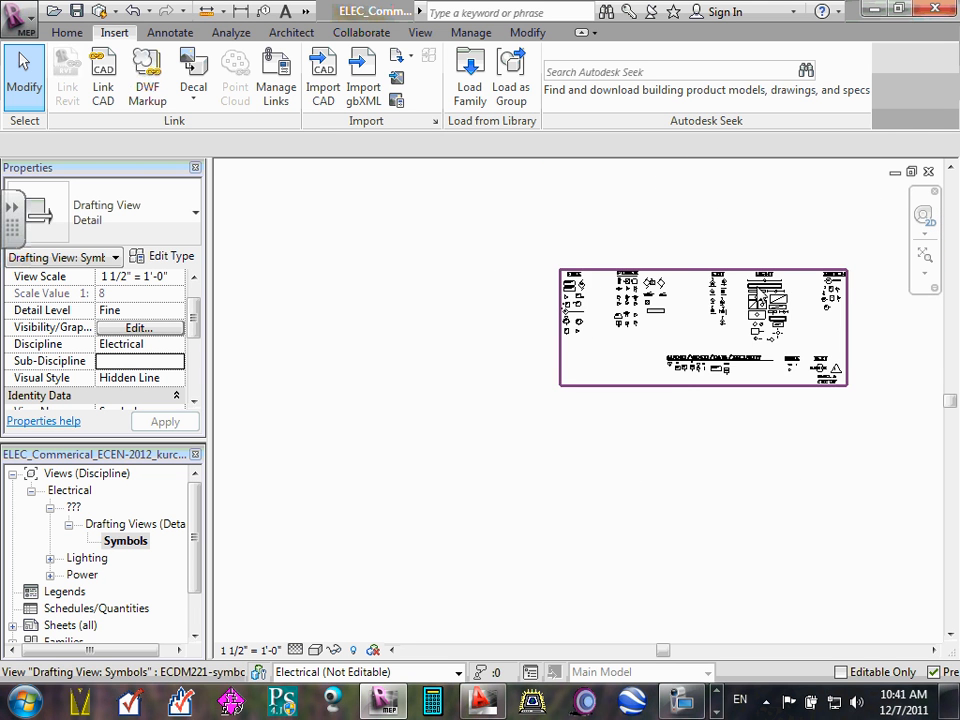
{"action": "scroll", "coordinate": [752, 284], "scroll_direction": "up", "scroll_amount": 2}
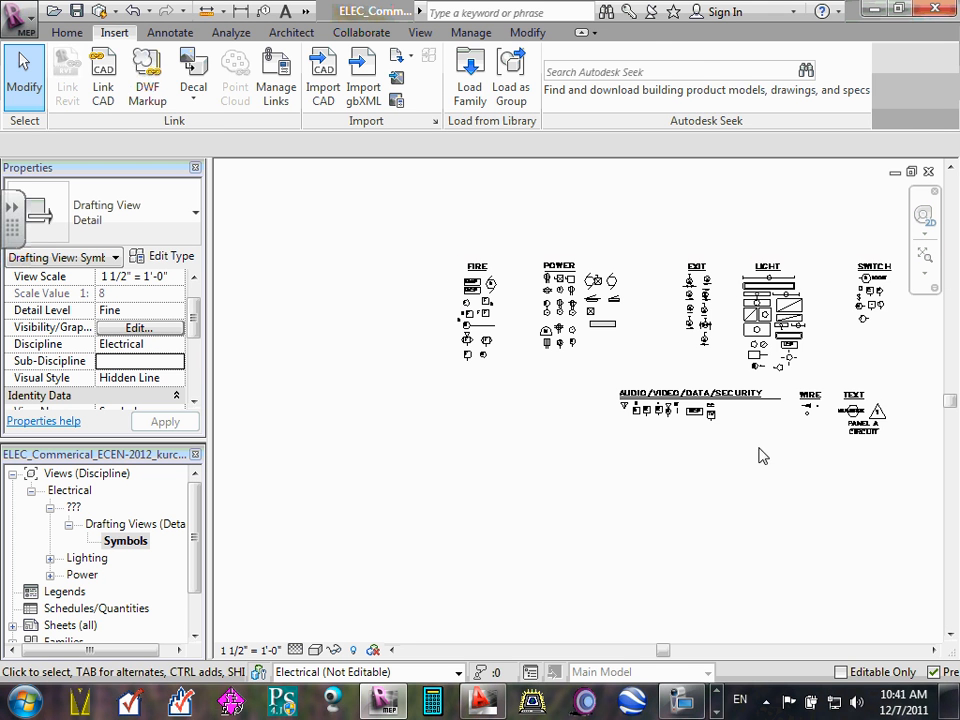
Delete the imported ECDM221-symbols-2.dwg symbols from the Symbols drafting view
{"action": "left_click", "coordinate": [772, 403]}
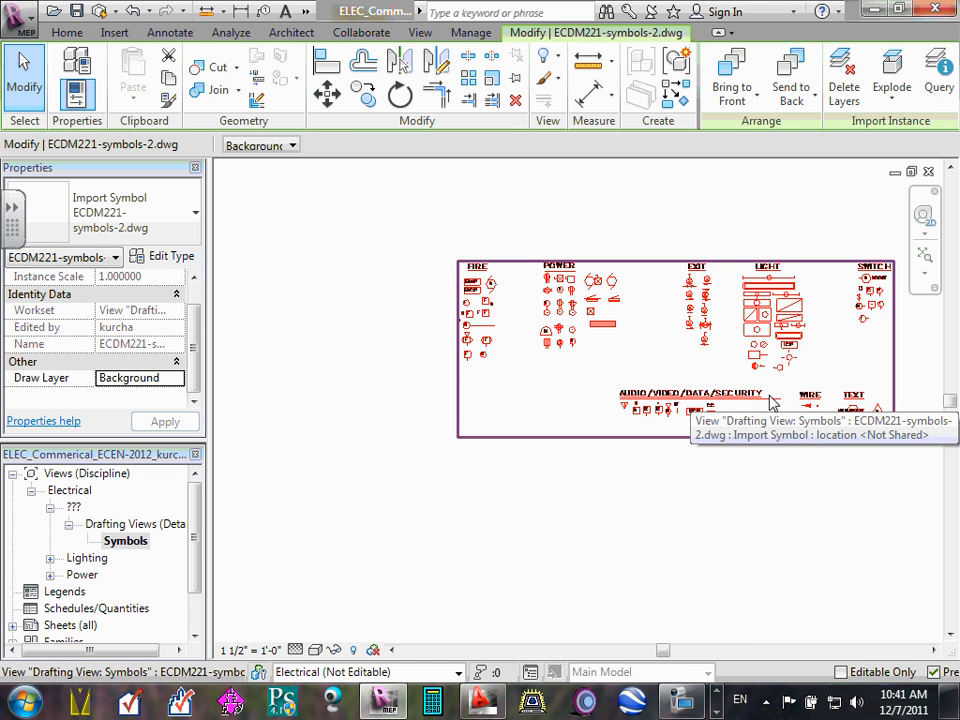
{"action": "key", "text": "Delete"}
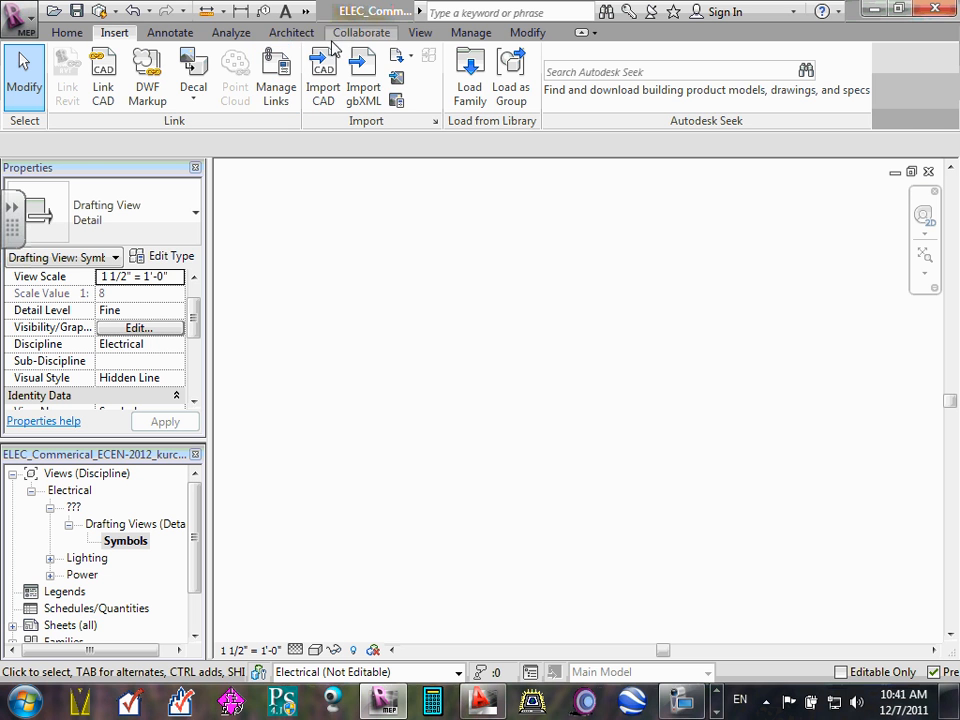
Switch to the 2012 class folder from the desktop and open the CAD folder under Instructor, Q#4-Fall, ECDM211
{"action": "left_click", "coordinate": [875, 10]}
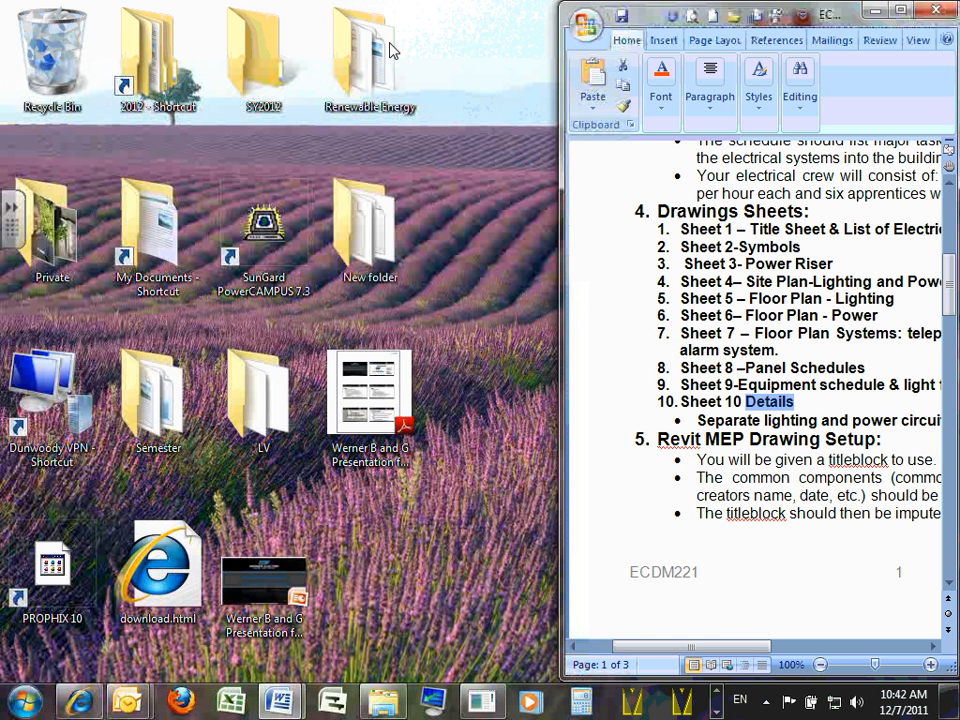
{"action": "double_click", "coordinate": [152, 60]}
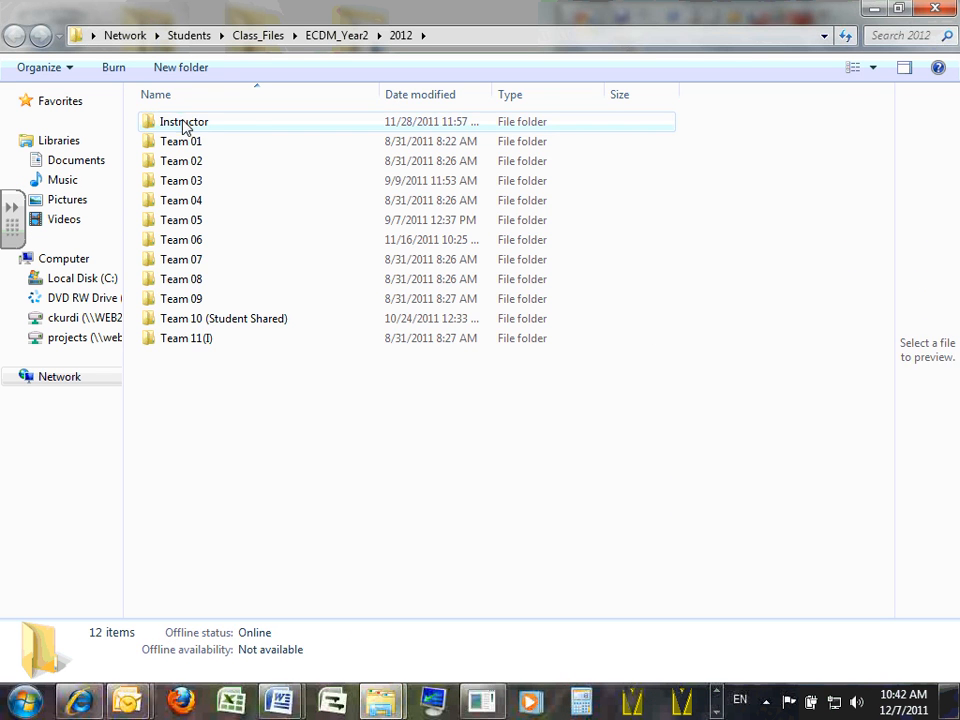
{"action": "double_click", "coordinate": [185, 124]}
{"action": "double_click", "coordinate": [194, 143]}
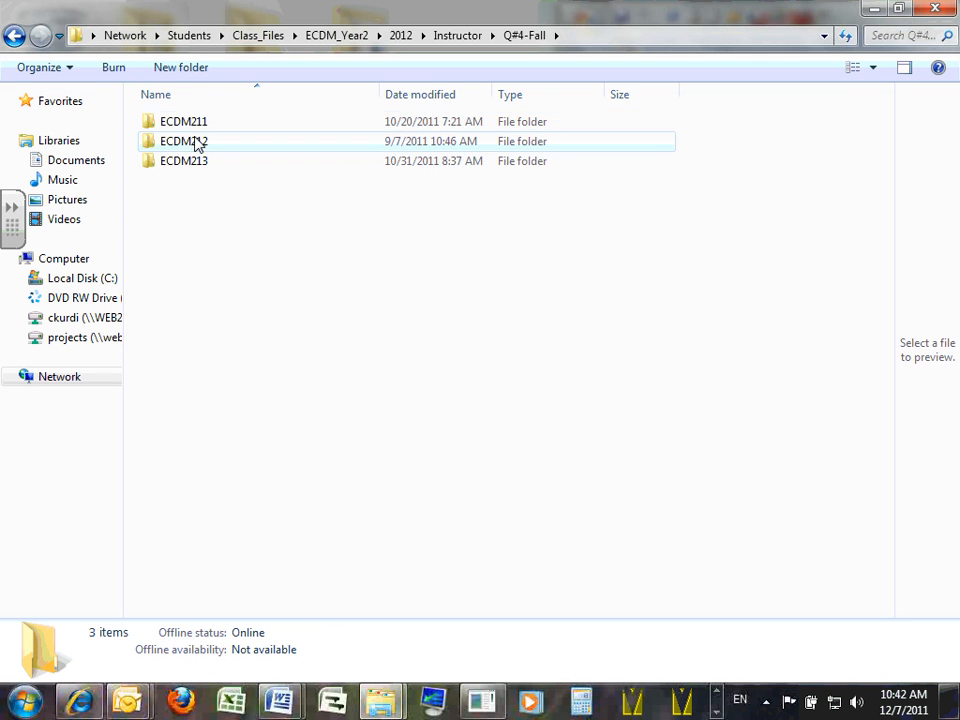
{"action": "double_click", "coordinate": [196, 125]}
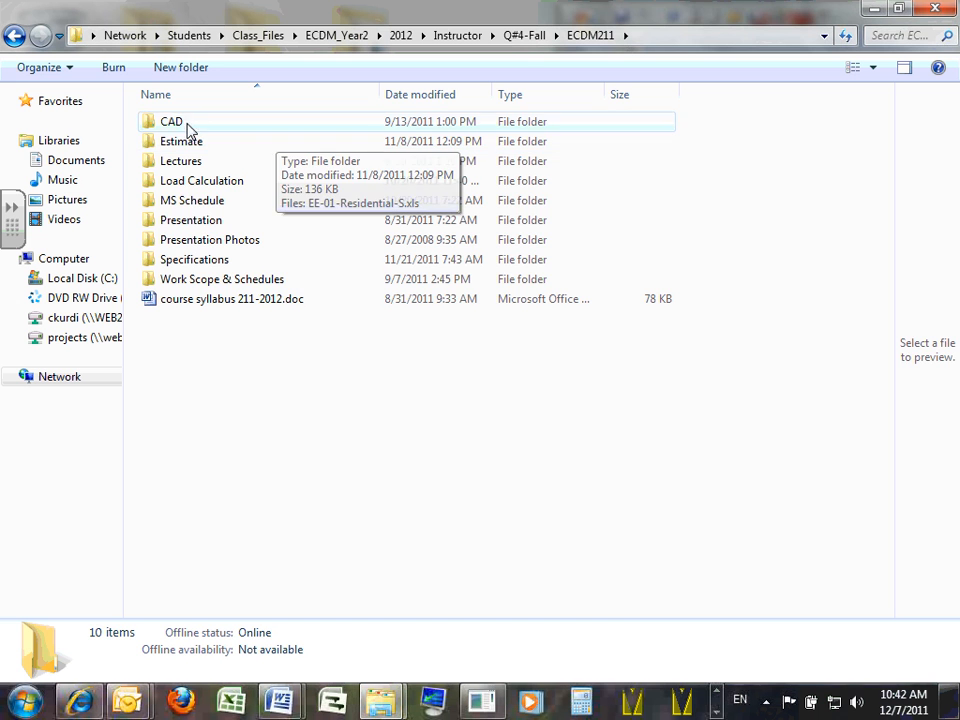
{"action": "double_click", "coordinate": [172, 122]}
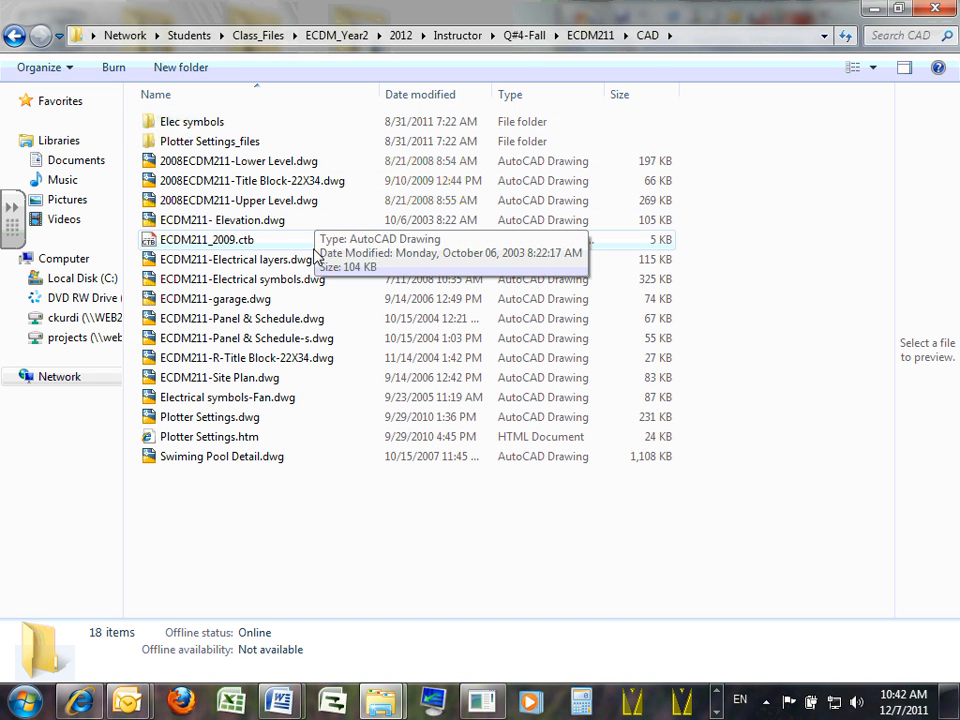
Copy ECDM211-Electrical symbols.dwg from the instructor's CAD folder and return to the 2012 folder
{"action": "left_click", "coordinate": [270, 400]}
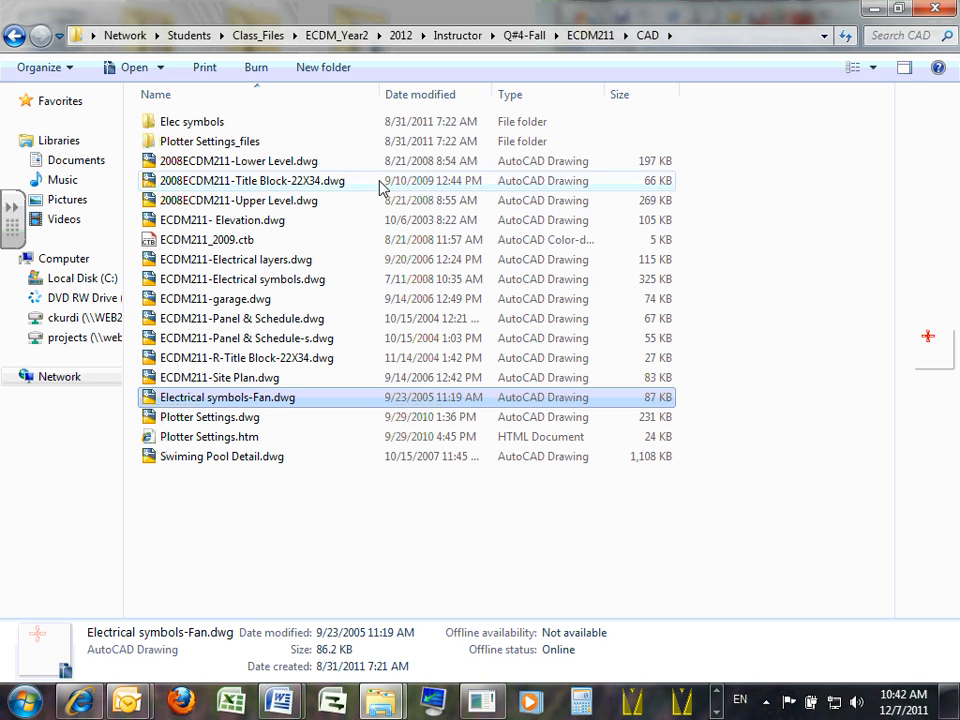
{"action": "left_click", "coordinate": [297, 283]}
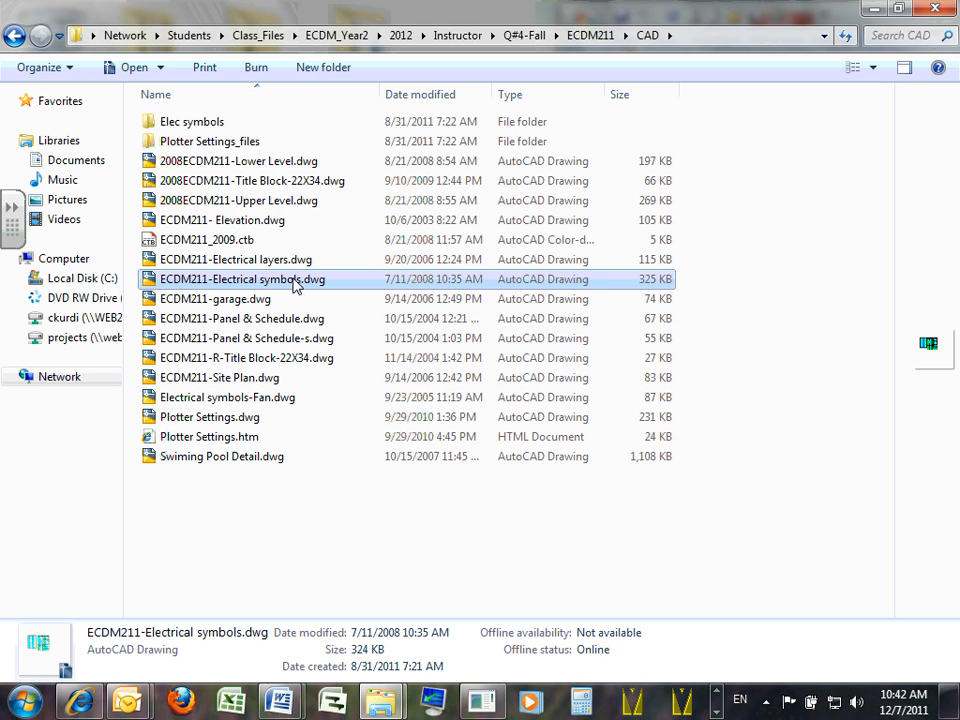
{"action": "right_click", "coordinate": [260, 281]}
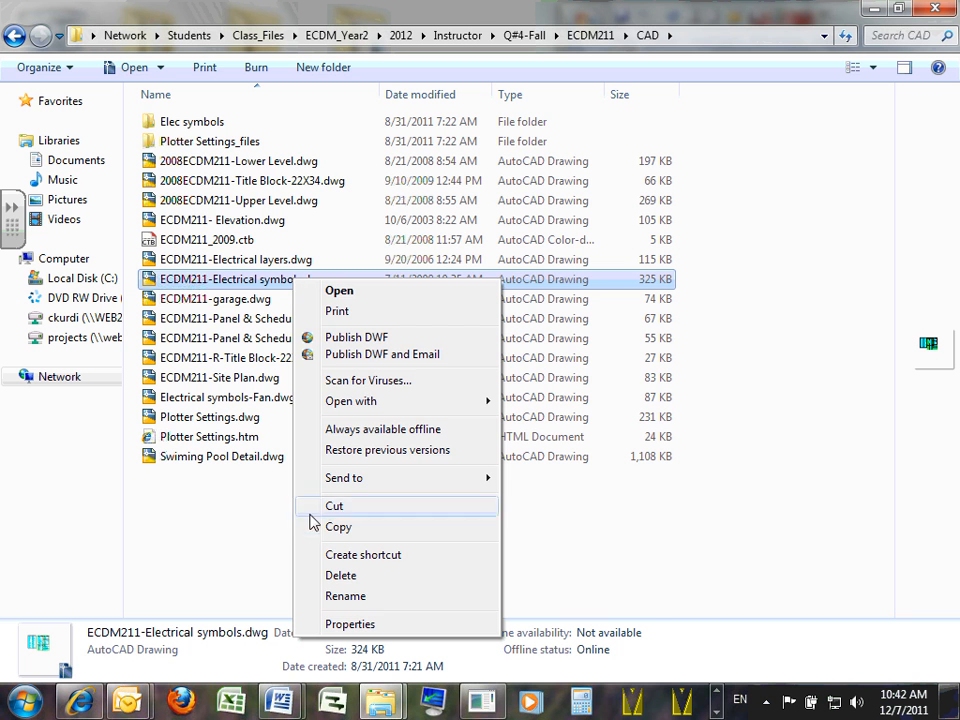
{"action": "left_click", "coordinate": [352, 526]}
{"action": "left_click", "coordinate": [14, 36]}
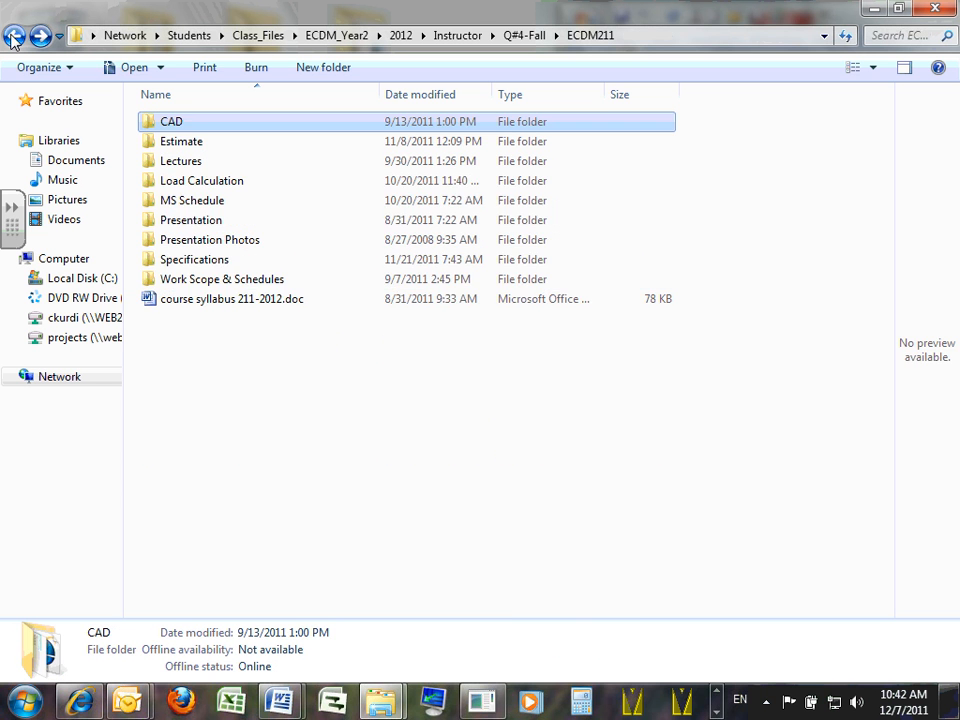
{"action": "left_click", "coordinate": [14, 36]}
{"action": "left_click", "coordinate": [14, 36]}
{"action": "left_click", "coordinate": [14, 36]}
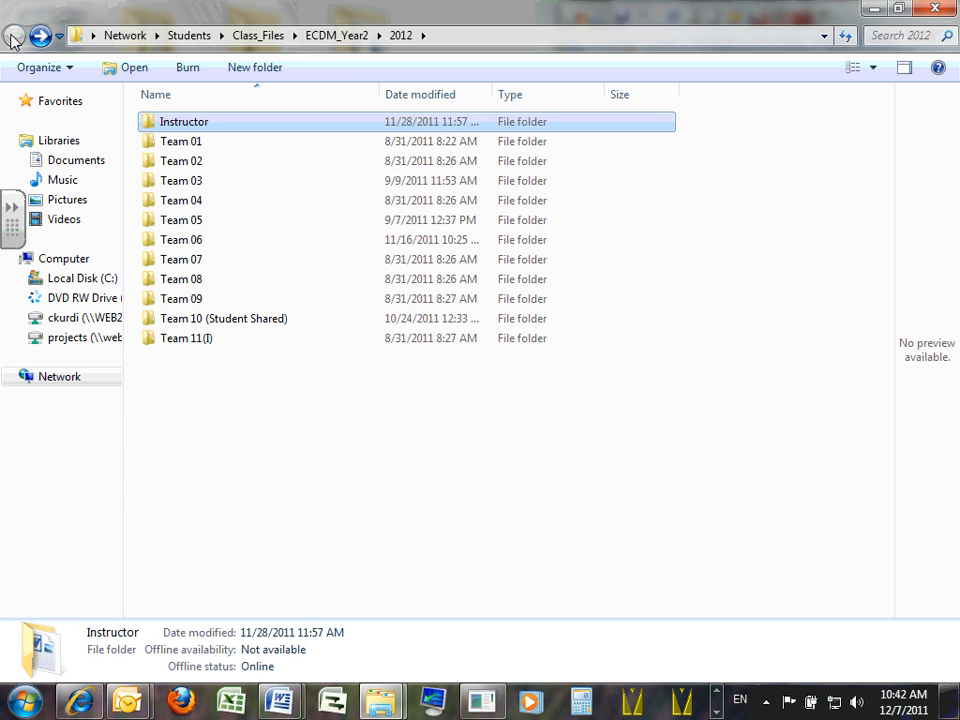
Paste the copied electrical symbols drawing into the AutoCad folder under Design Drawings in Team 01's Q#5-Winter folder
{"action": "left_click", "coordinate": [197, 148]}
{"action": "double_click", "coordinate": [197, 148]}
{"action": "left_click", "coordinate": [197, 146]}
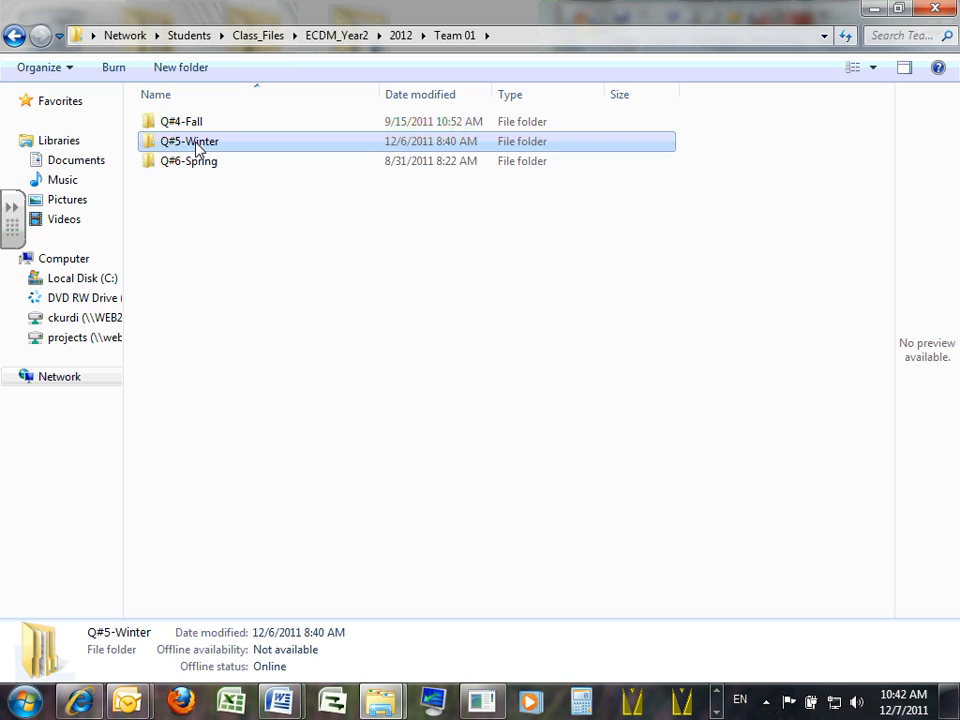
{"action": "double_click", "coordinate": [197, 146]}
{"action": "double_click", "coordinate": [212, 126]}
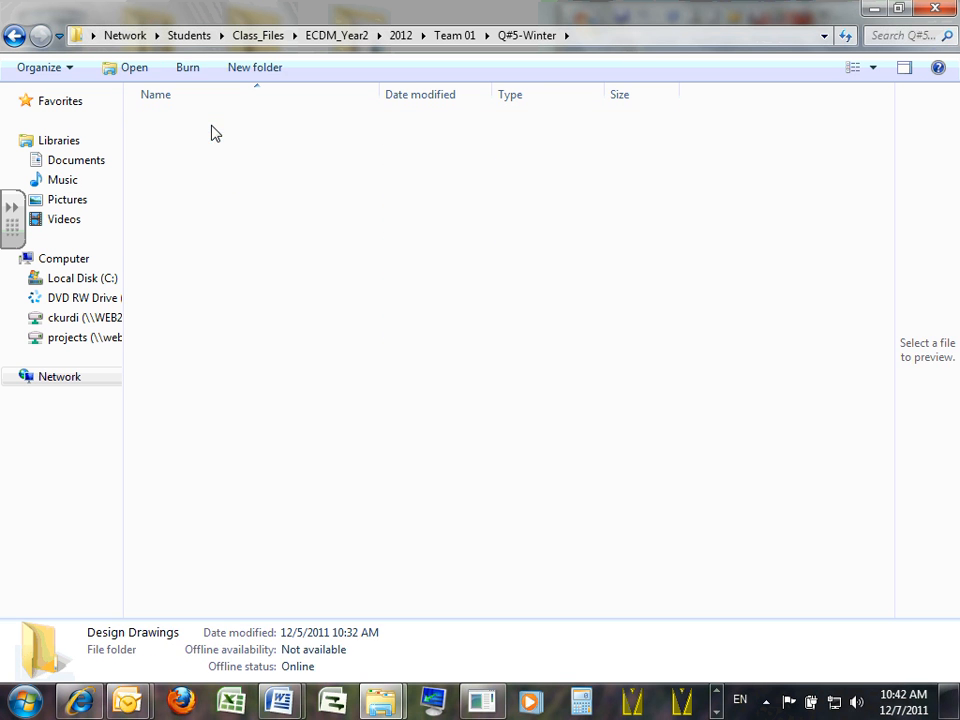
{"action": "left_click", "coordinate": [196, 127]}
{"action": "double_click", "coordinate": [197, 128]}
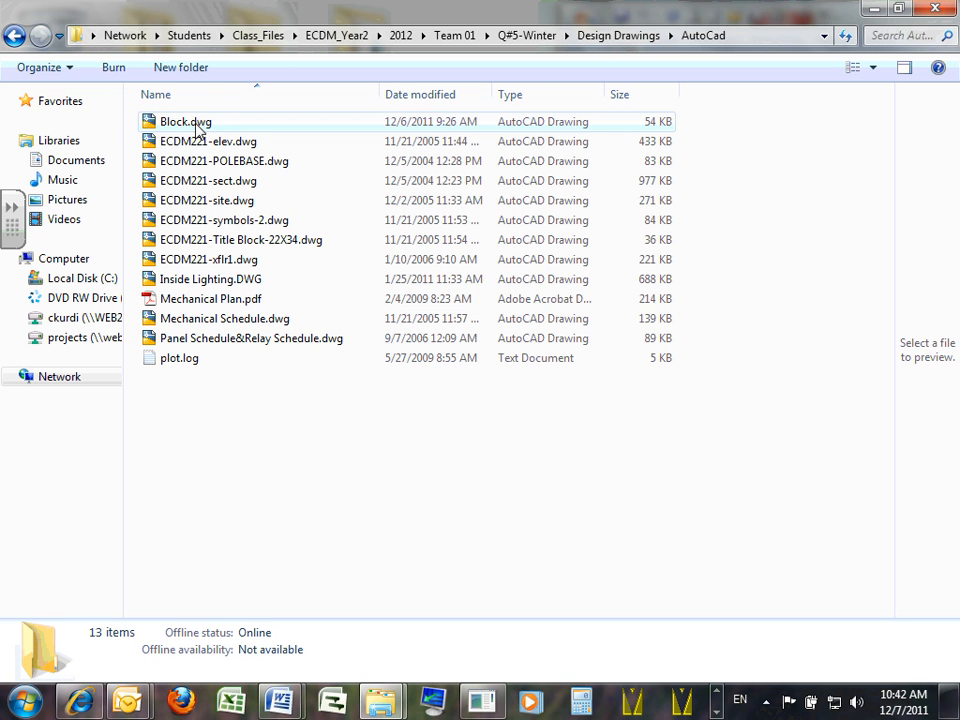
{"action": "right_click", "coordinate": [298, 462]}
{"action": "left_click", "coordinate": [343, 352]}
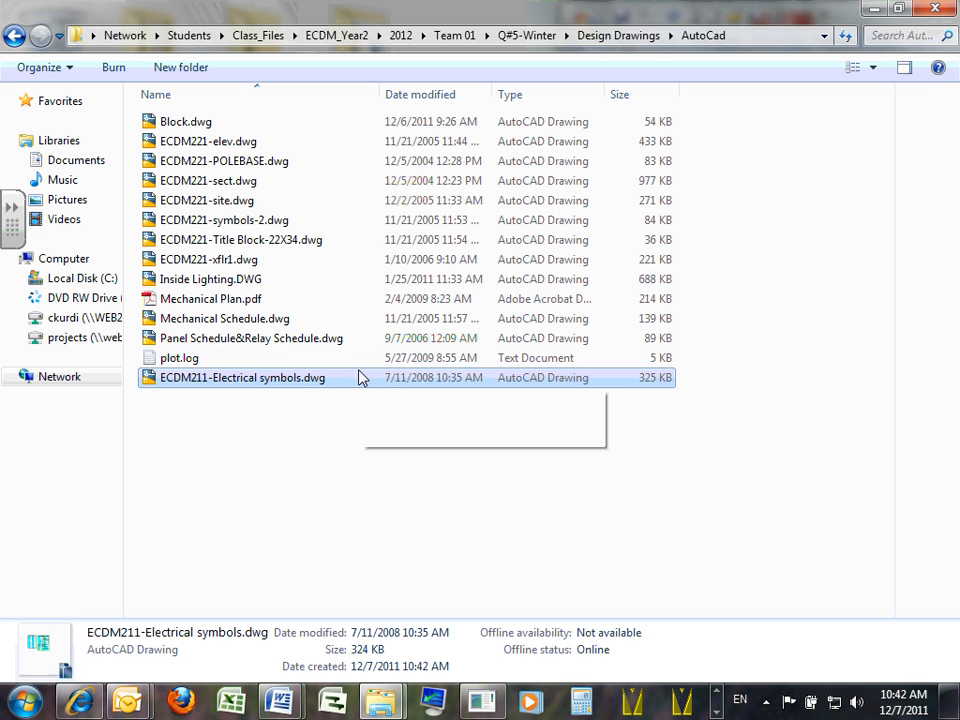
{"action": "left_click", "coordinate": [213, 477]}
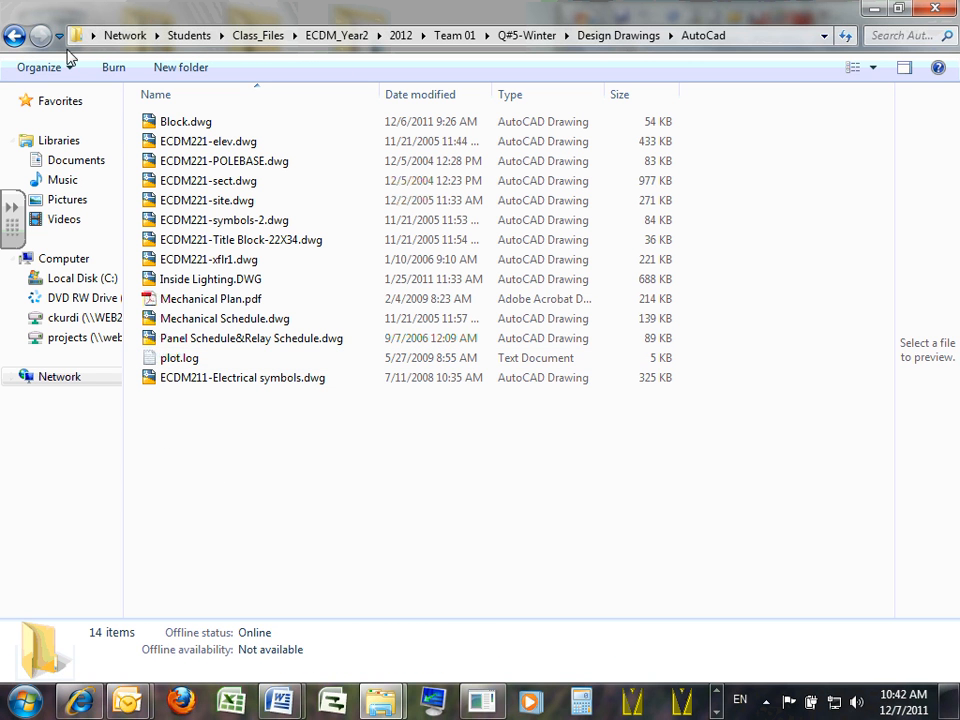
{"action": "left_click", "coordinate": [253, 378]}
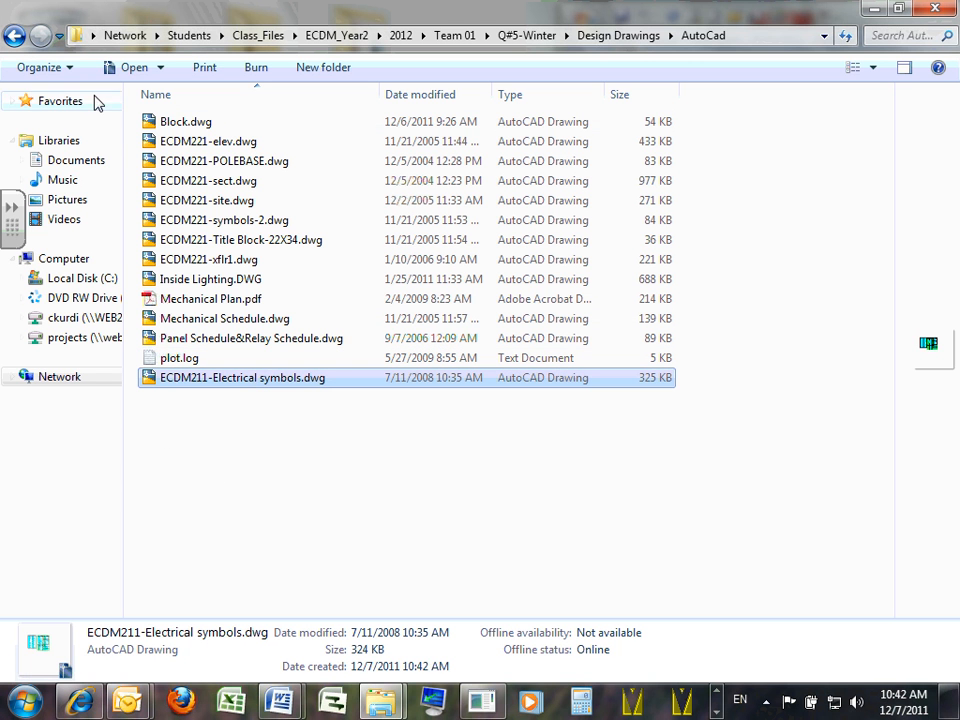
Go back to the 2012 folder and paste the electrical symbols drawing into Team 02's Q#5-Winter AutoCad folder under Design Drawings
{"action": "left_click", "coordinate": [13, 37]}
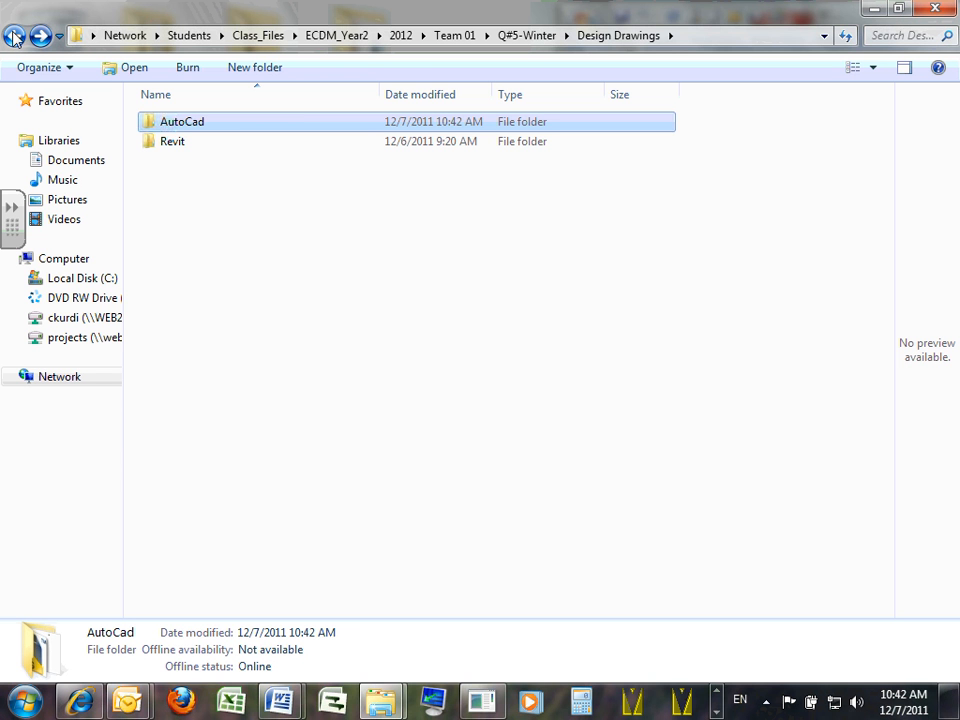
{"action": "left_click", "coordinate": [13, 37]}
{"action": "left_click", "coordinate": [13, 37]}
{"action": "left_click", "coordinate": [13, 37]}
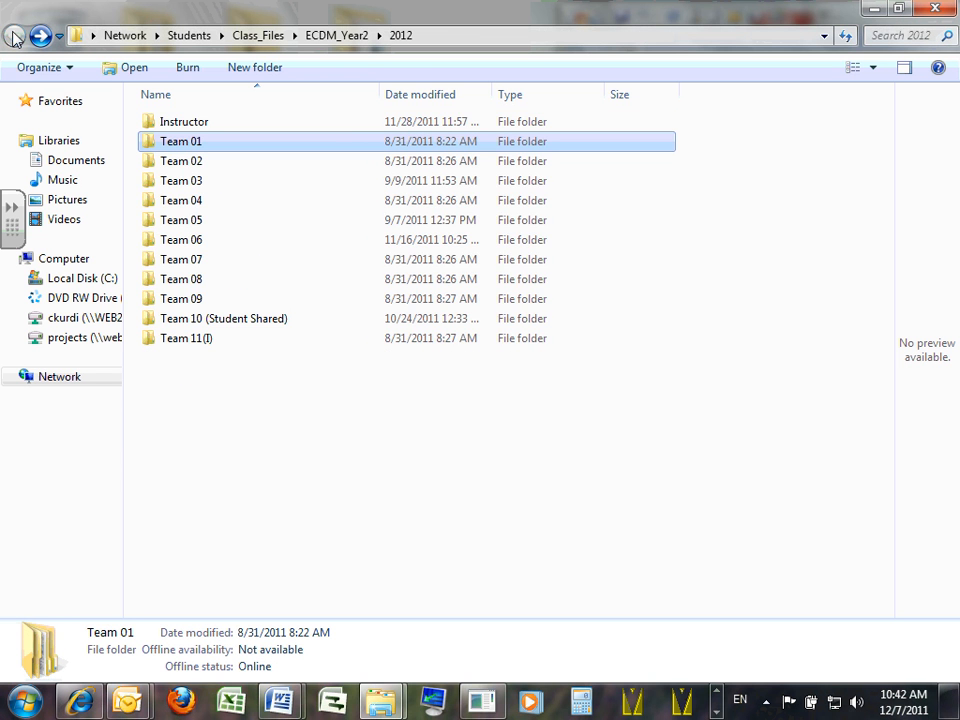
{"action": "double_click", "coordinate": [197, 163]}
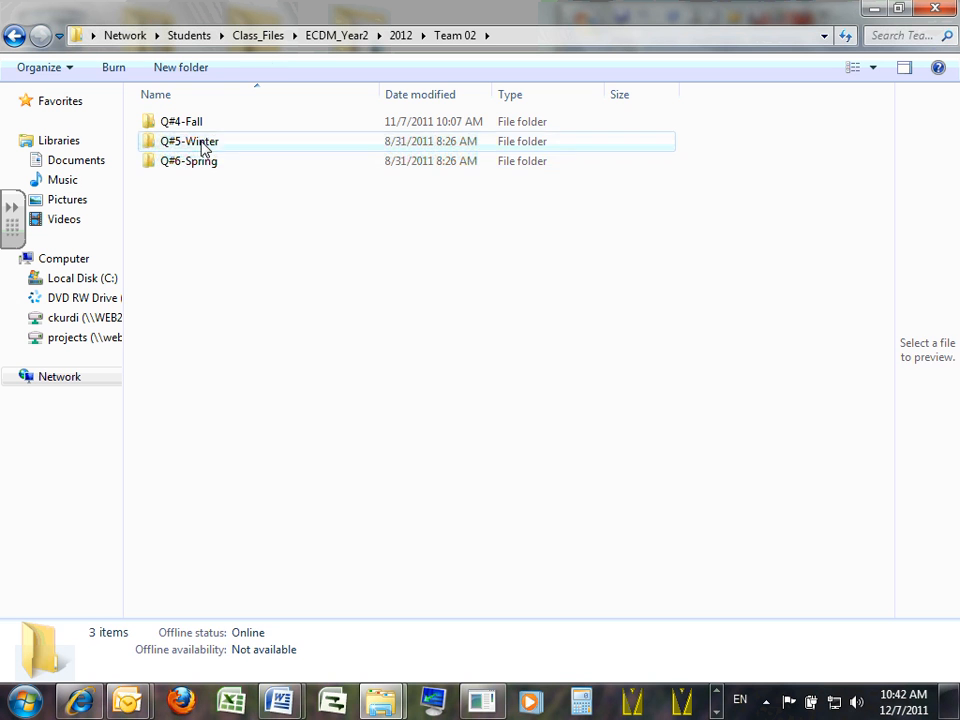
{"action": "double_click", "coordinate": [203, 143]}
{"action": "double_click", "coordinate": [208, 123]}
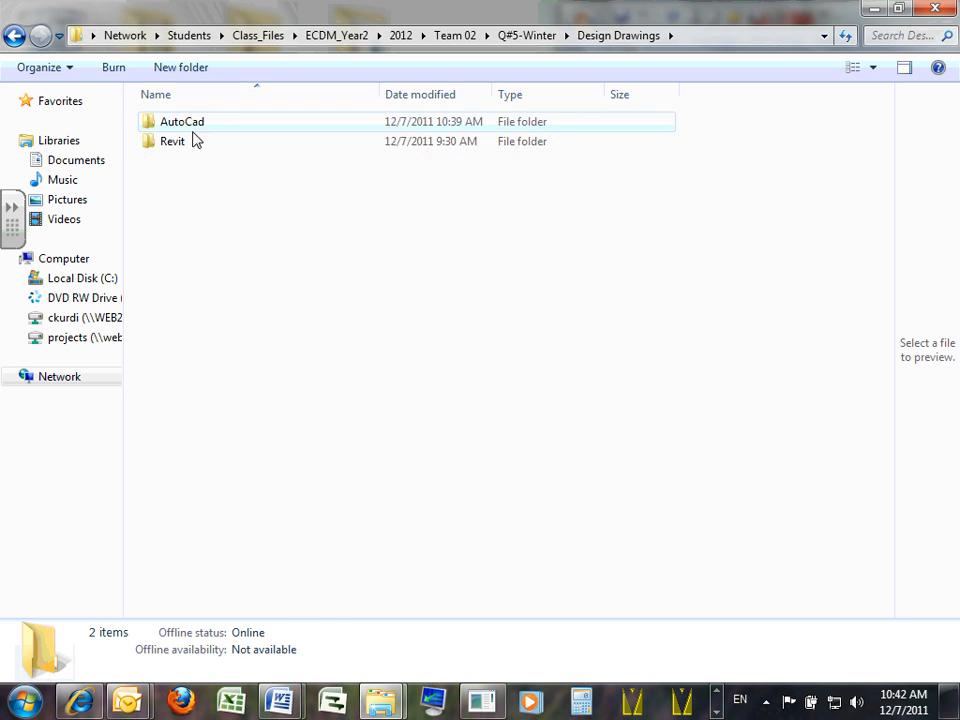
{"action": "double_click", "coordinate": [197, 127]}
{"action": "right_click", "coordinate": [250, 422]}
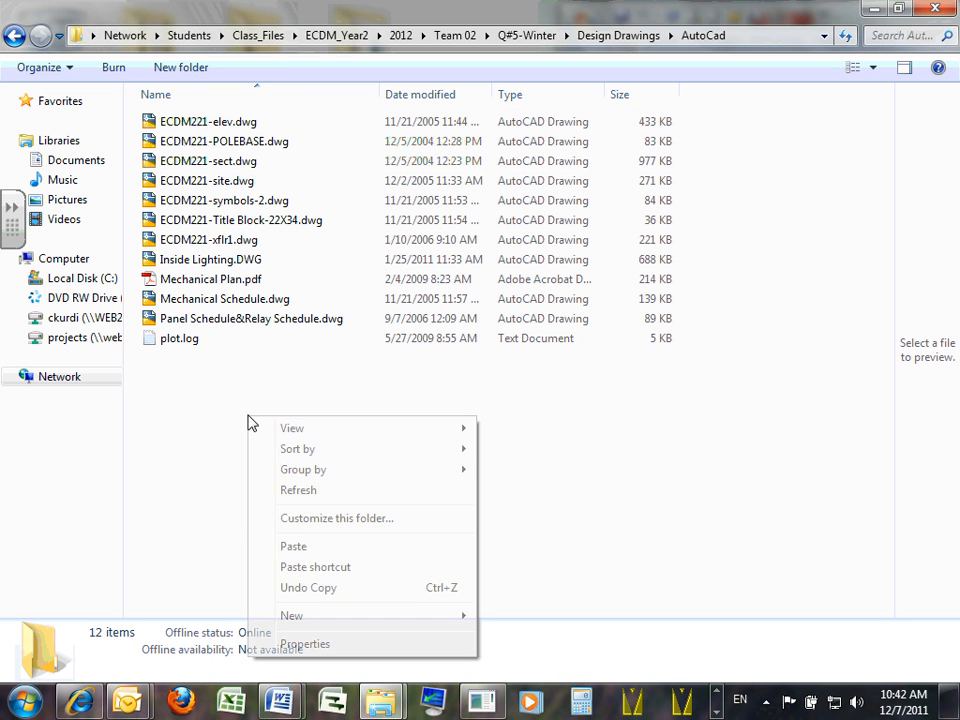
{"action": "left_click", "coordinate": [293, 546]}
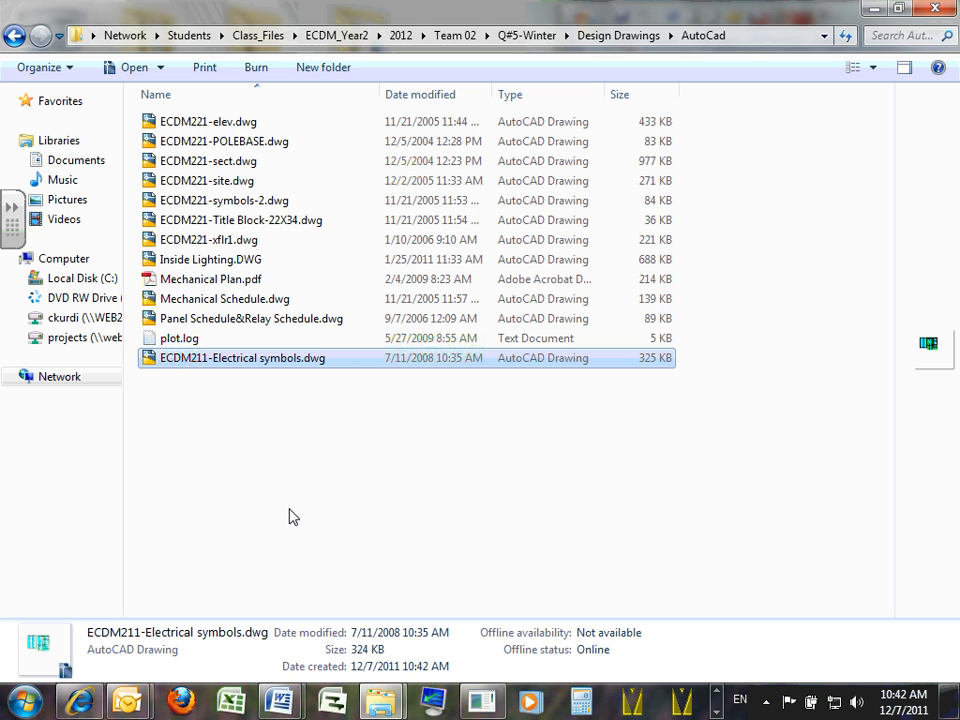
Go back to the 2012 folder and paste the electrical symbols drawing into Team 03's Q#5-Winter AutoCad folder under Design Drawings
{"action": "left_click", "coordinate": [12, 38]}
{"action": "left_click", "coordinate": [12, 38]}
{"action": "left_click", "coordinate": [12, 38]}
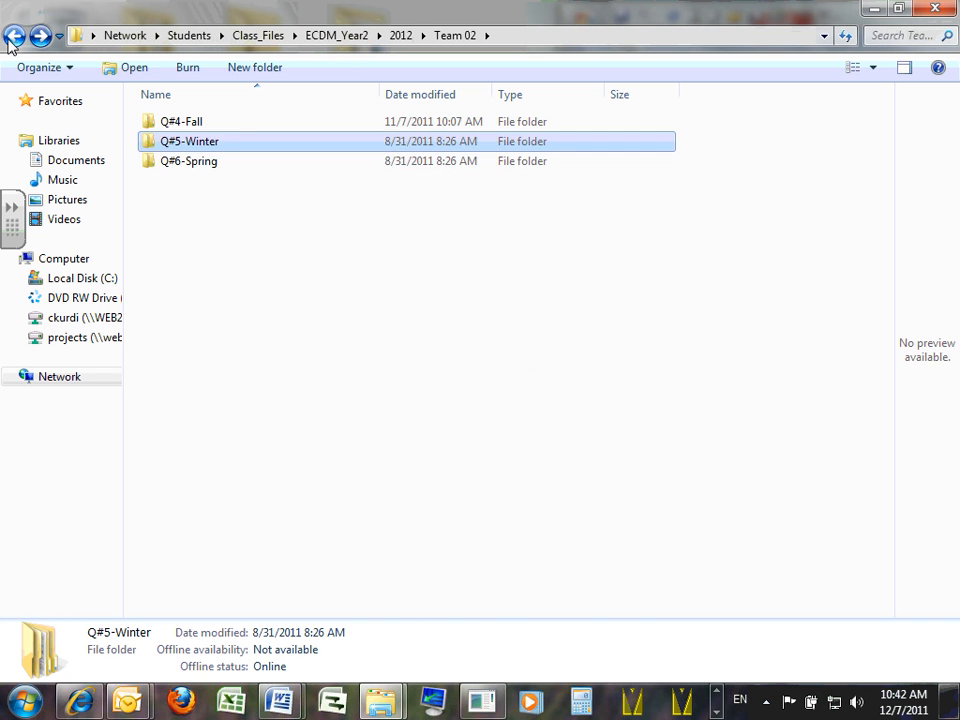
{"action": "left_click", "coordinate": [12, 38]}
{"action": "left_click", "coordinate": [184, 182]}
{"action": "double_click", "coordinate": [184, 186]}
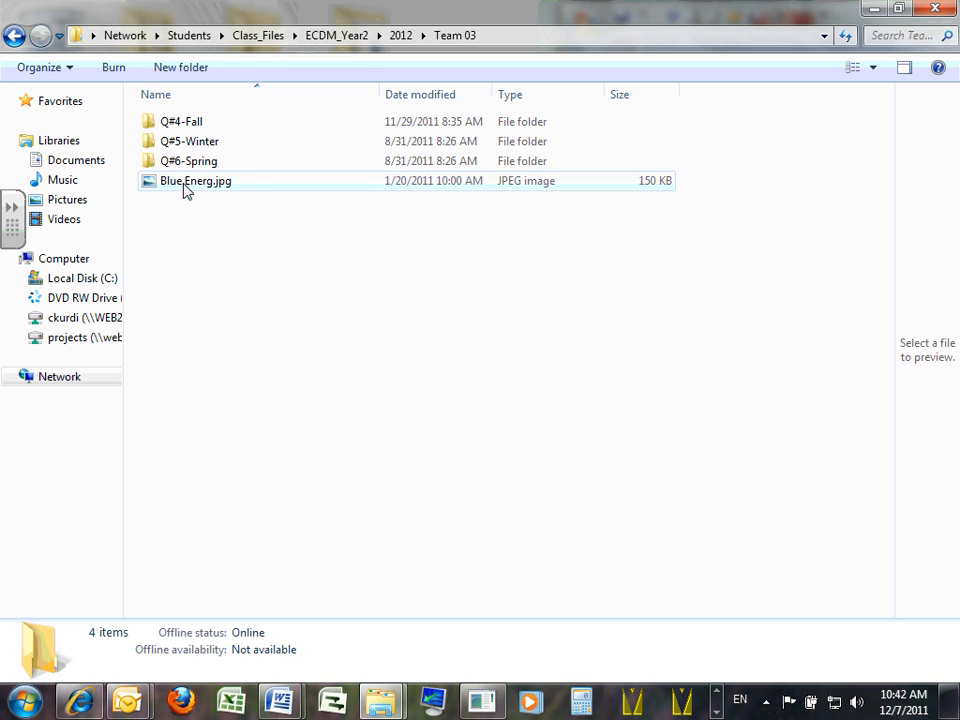
{"action": "double_click", "coordinate": [198, 146]}
{"action": "double_click", "coordinate": [206, 124]}
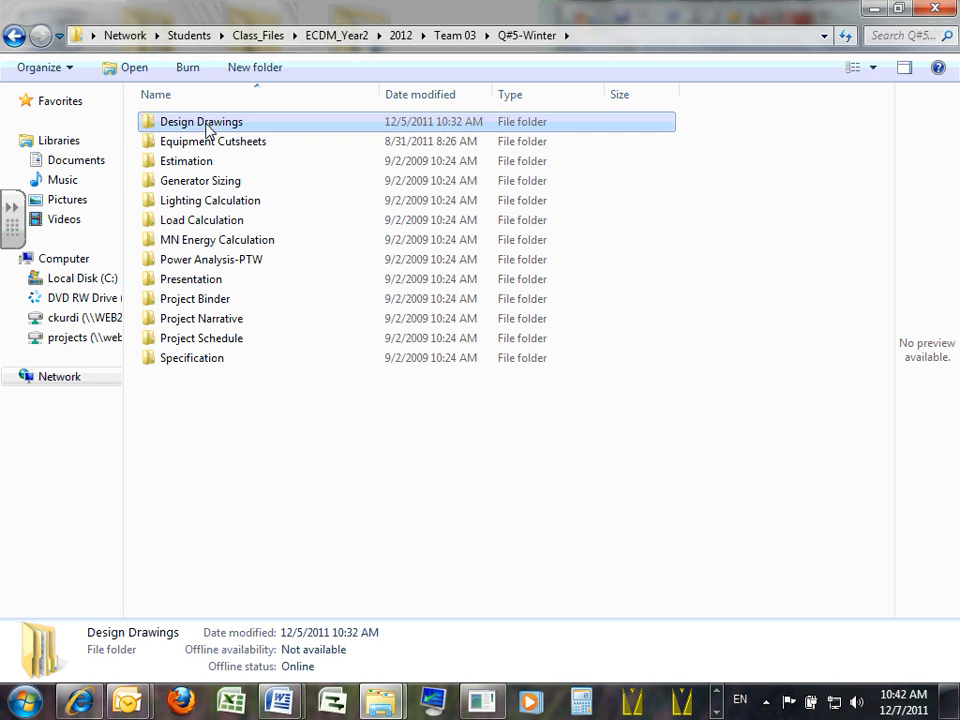
{"action": "double_click", "coordinate": [190, 124]}
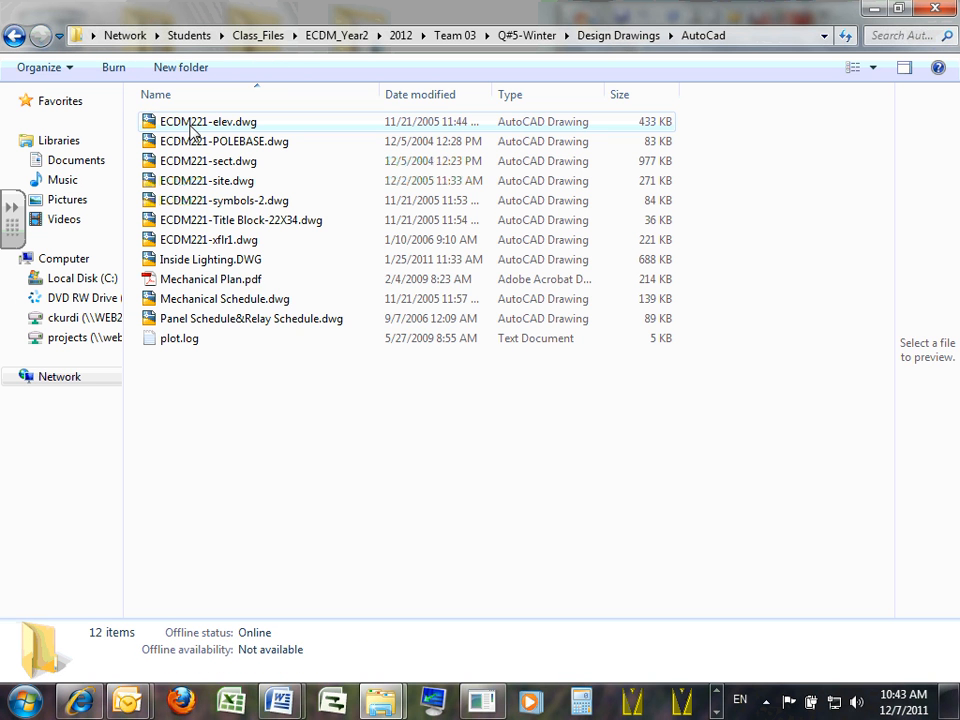
{"action": "right_click", "coordinate": [249, 456]}
{"action": "left_click", "coordinate": [305, 352]}
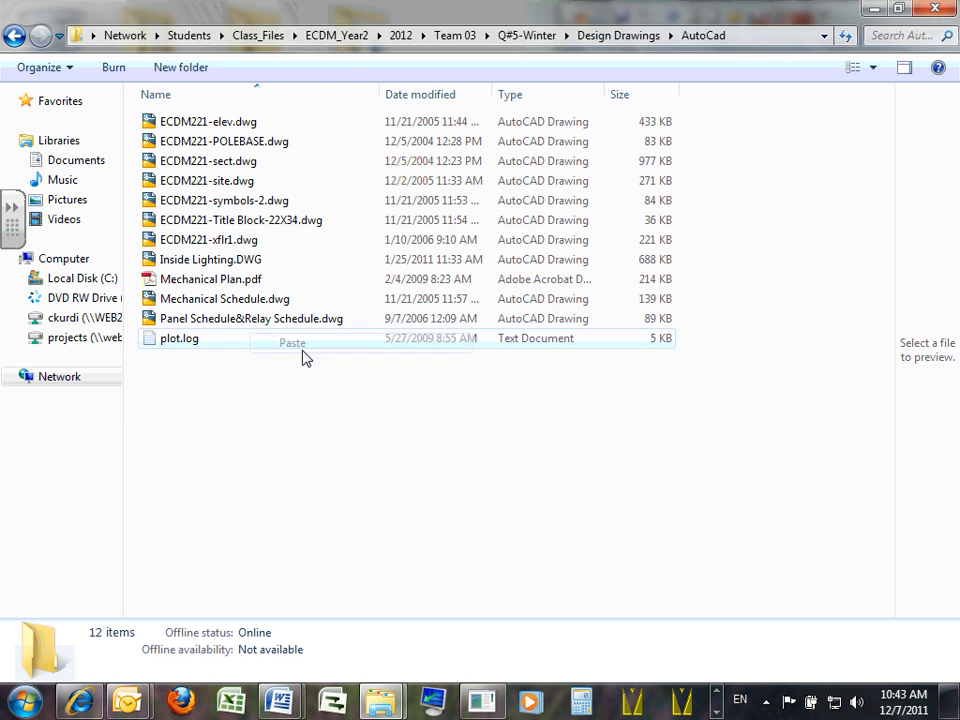
Go back to the 2012 folder and paste the electrical symbols drawing into Team 05's Q#5-Winter AutoCad folder under Design Drawings
{"action": "left_click", "coordinate": [12, 37]}
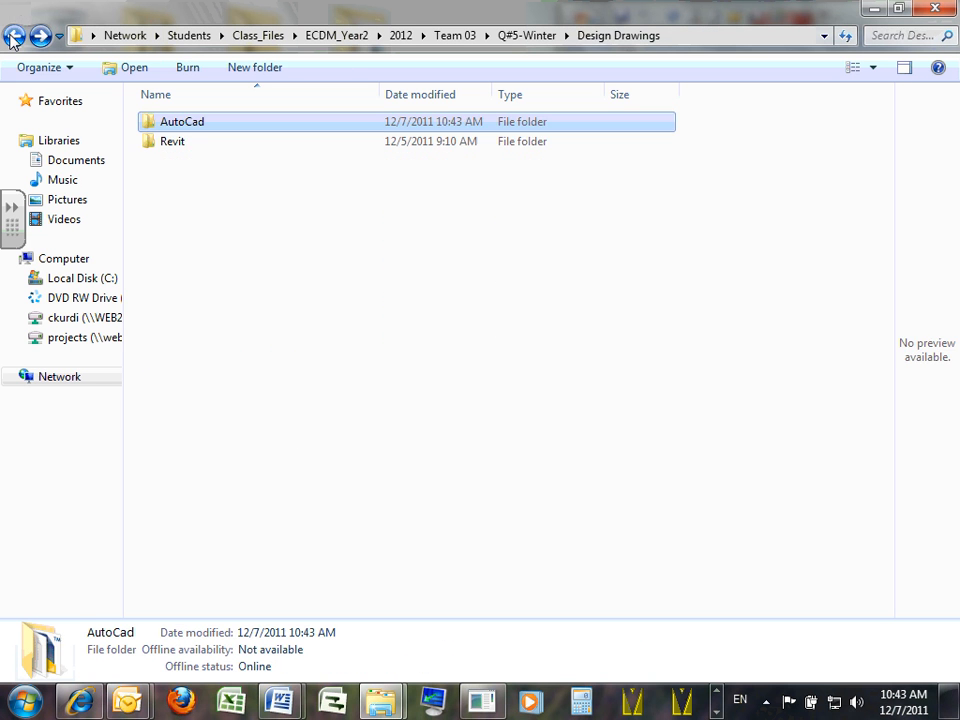
{"action": "left_click", "coordinate": [12, 37]}
{"action": "left_click", "coordinate": [12, 37]}
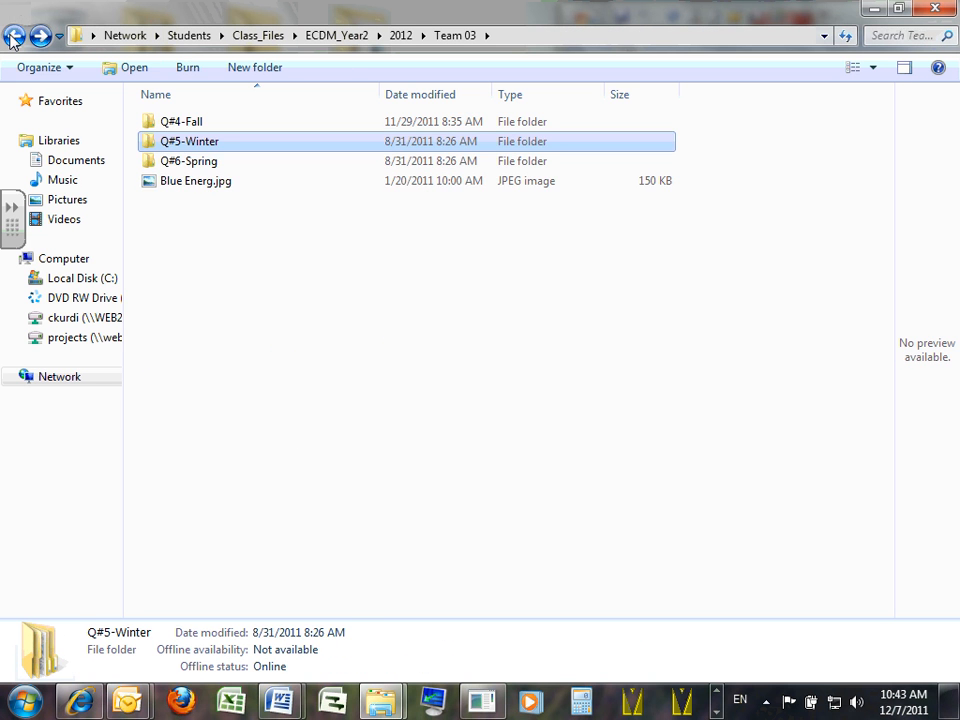
{"action": "left_click", "coordinate": [12, 37]}
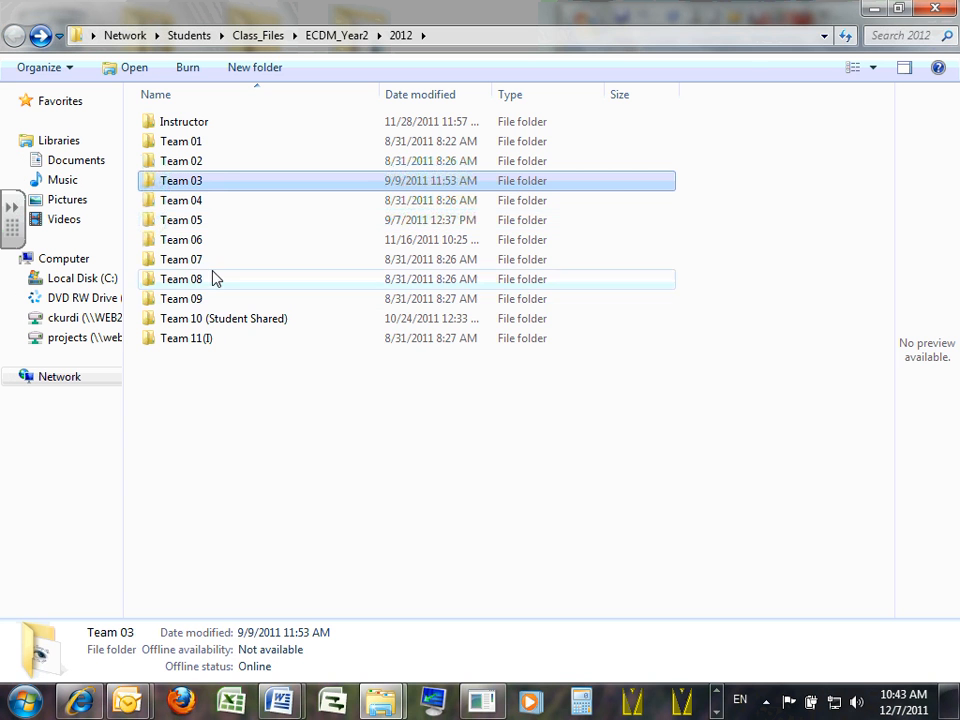
{"action": "left_click", "coordinate": [195, 222]}
{"action": "double_click", "coordinate": [197, 224]}
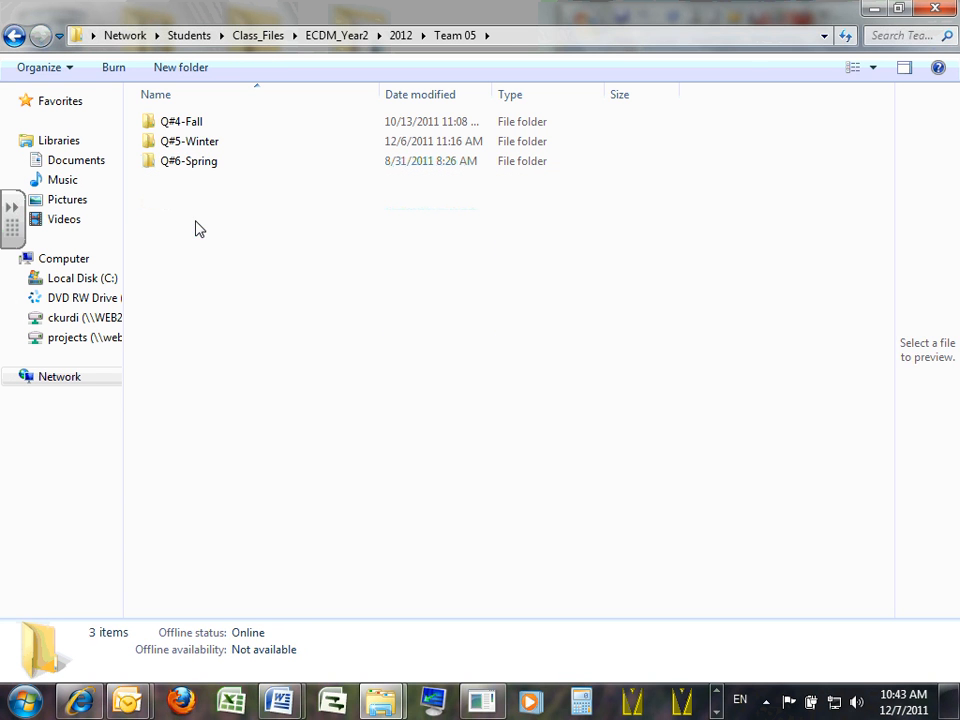
{"action": "double_click", "coordinate": [203, 146]}
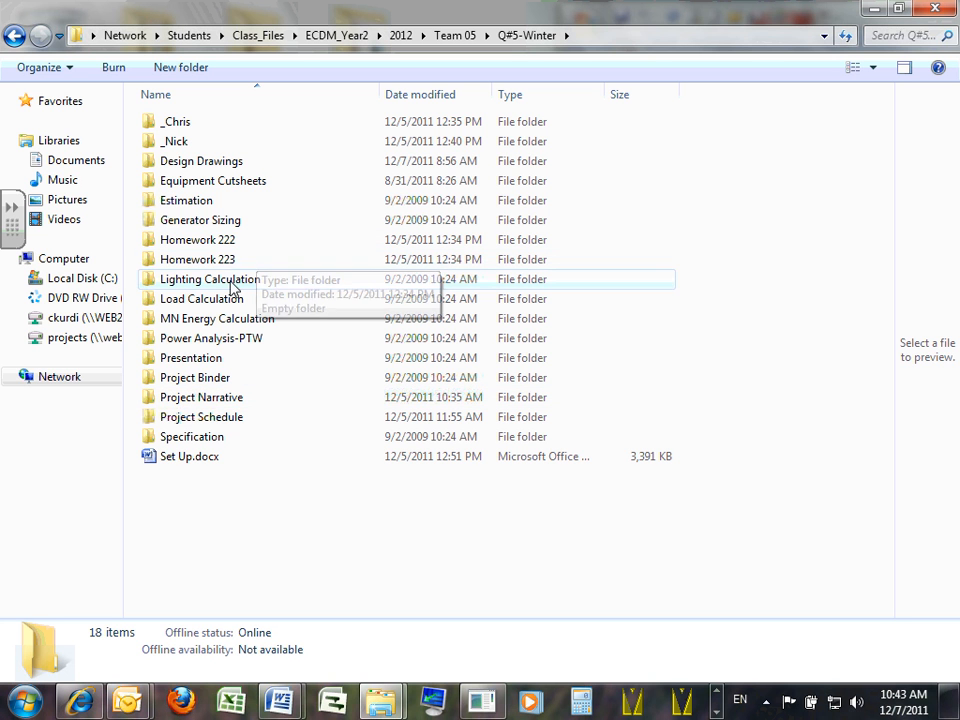
{"action": "double_click", "coordinate": [235, 166]}
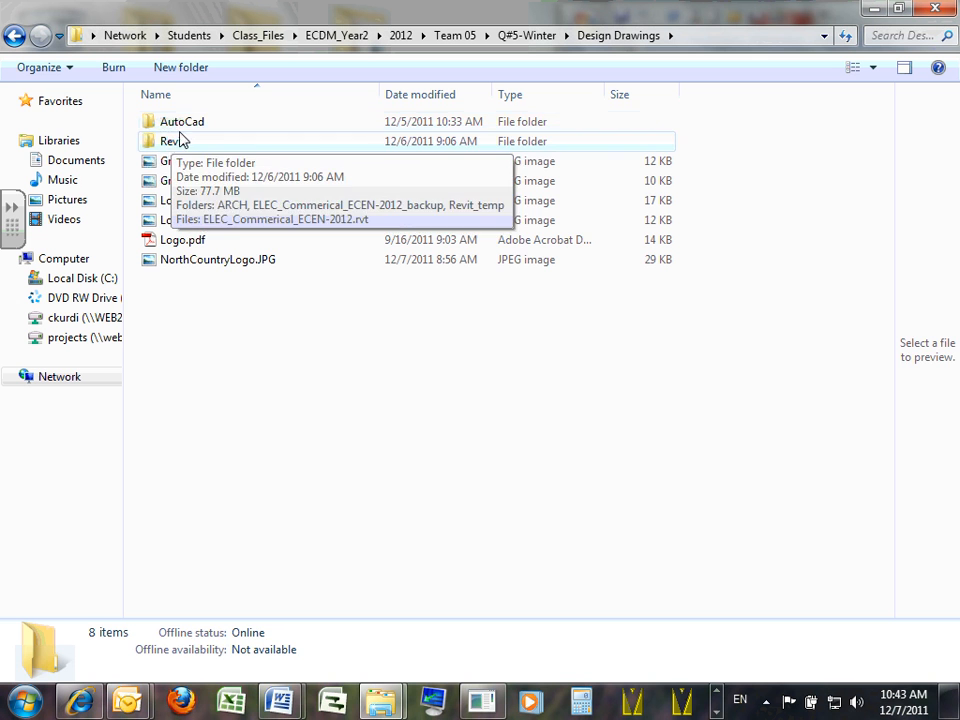
{"action": "double_click", "coordinate": [189, 125]}
{"action": "right_click", "coordinate": [226, 399]}
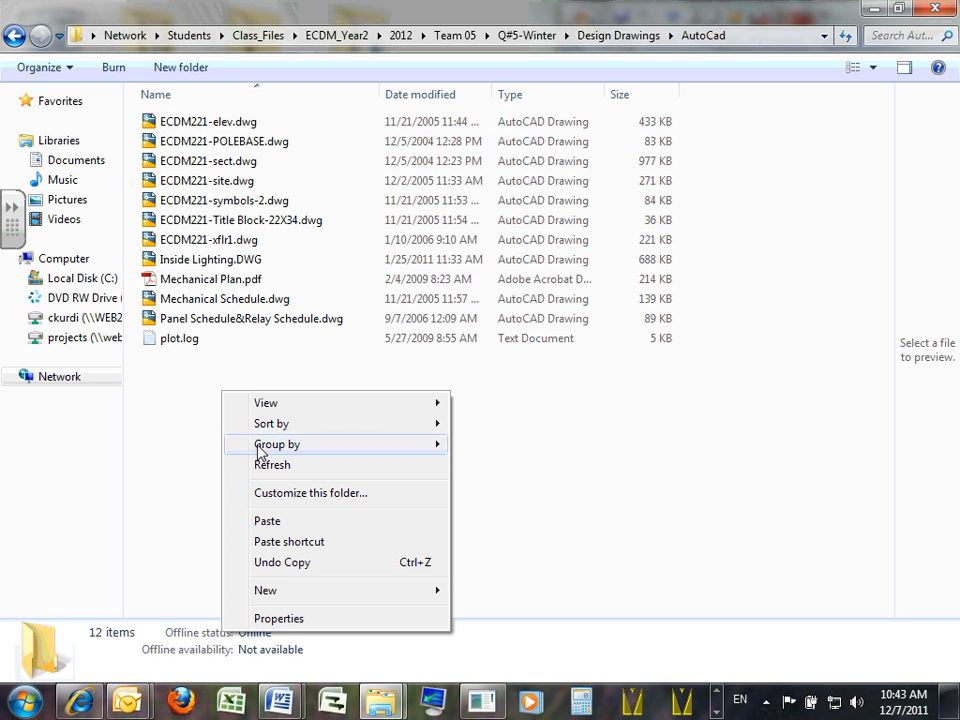
{"action": "left_click", "coordinate": [266, 518]}
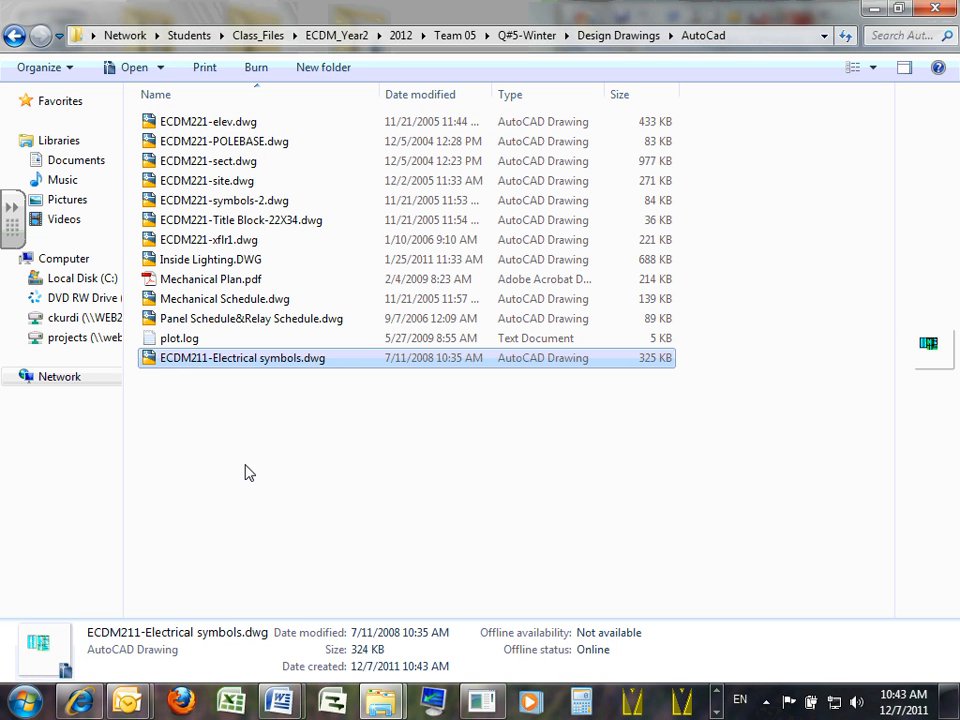
Go back to the 2012 folder and paste the electrical symbols drawing into Team 06's Q#5-Winter AutoCad folder under Design Drawings
{"action": "left_click", "coordinate": [14, 35]}
{"action": "left_click", "coordinate": [14, 35]}
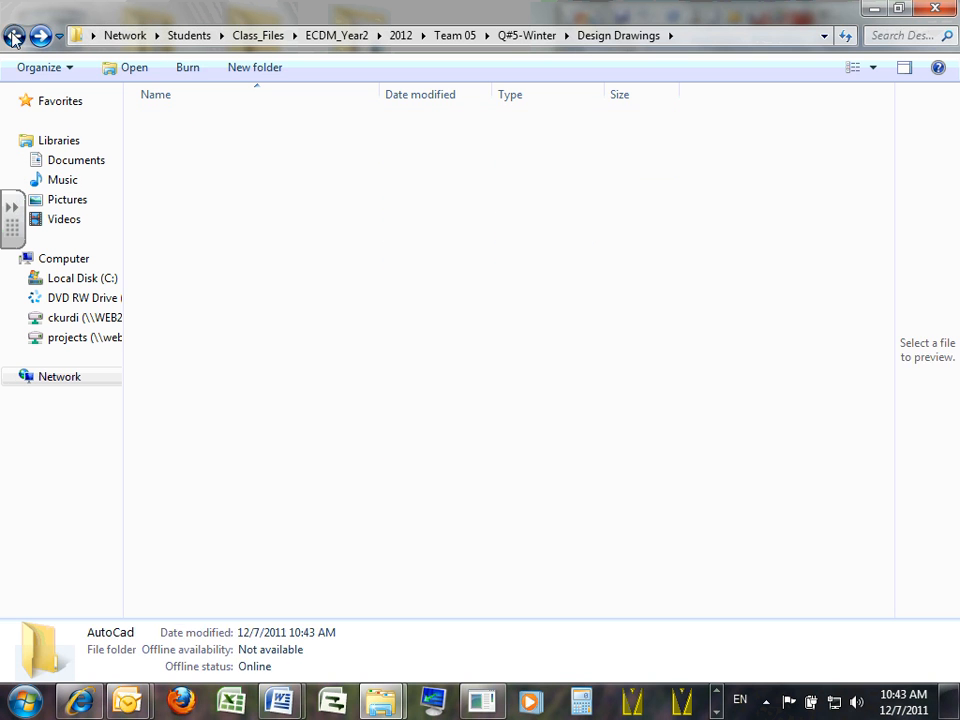
{"action": "left_click", "coordinate": [14, 35]}
{"action": "left_click", "coordinate": [14, 35]}
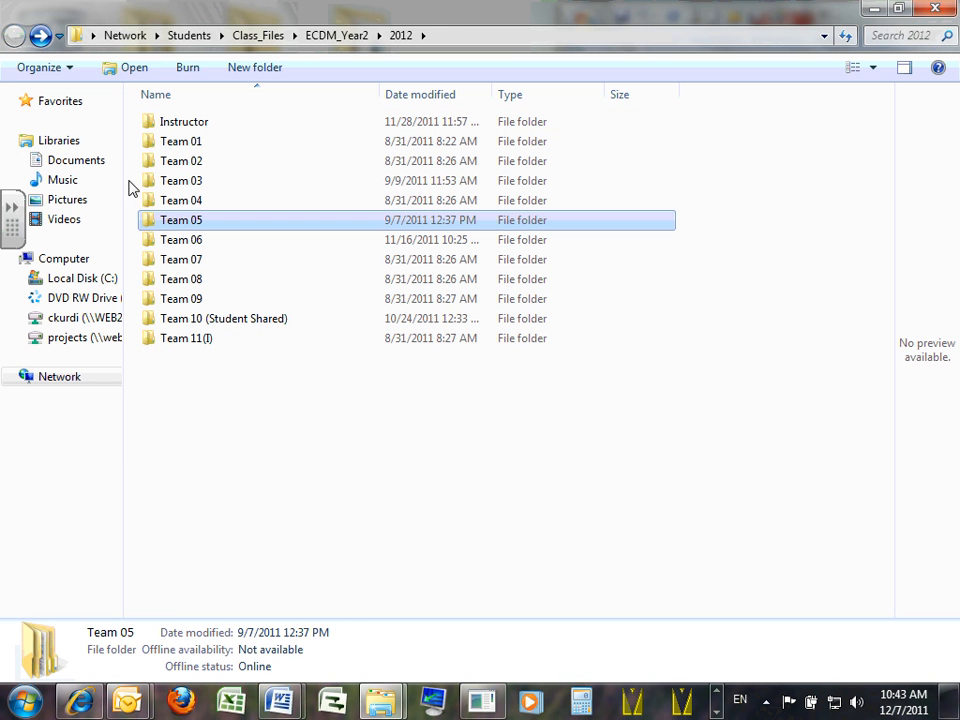
{"action": "double_click", "coordinate": [193, 240]}
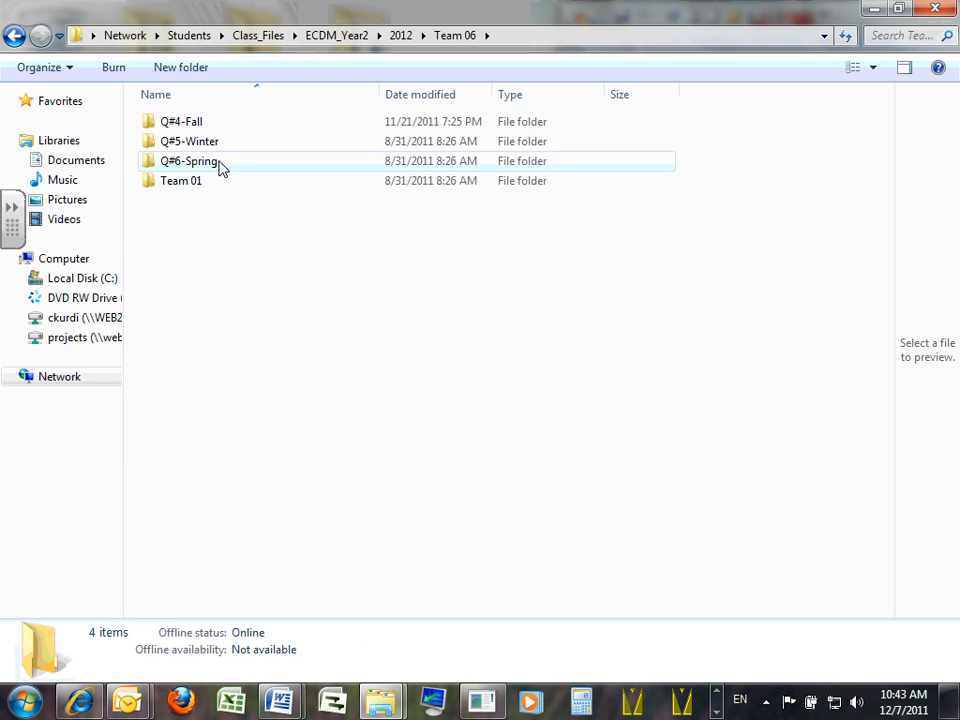
{"action": "double_click", "coordinate": [205, 143]}
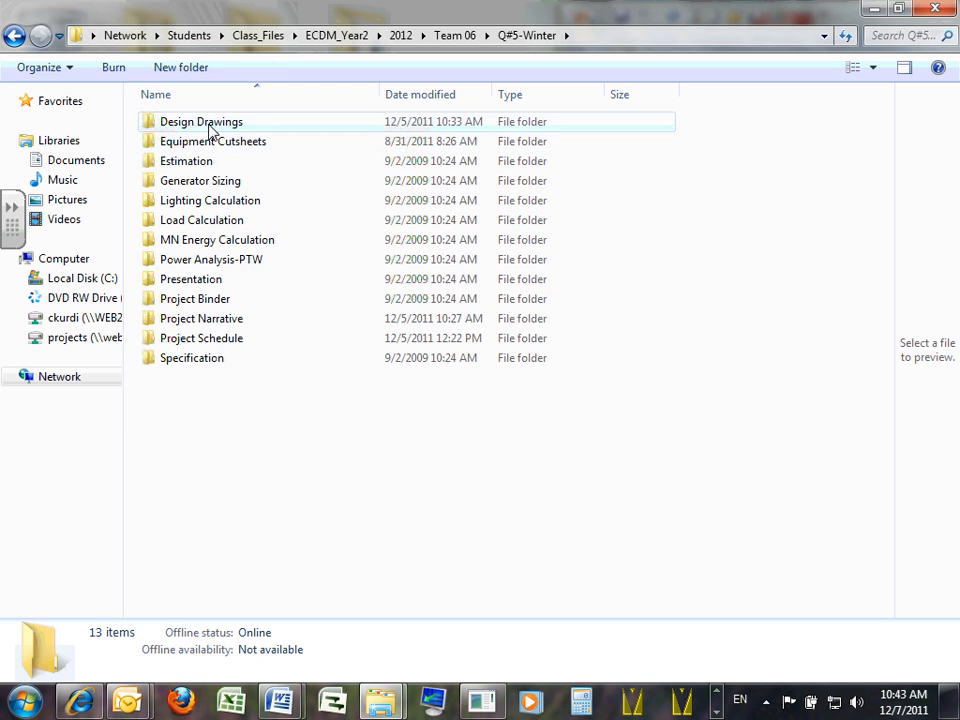
{"action": "double_click", "coordinate": [210, 128]}
{"action": "double_click", "coordinate": [185, 130]}
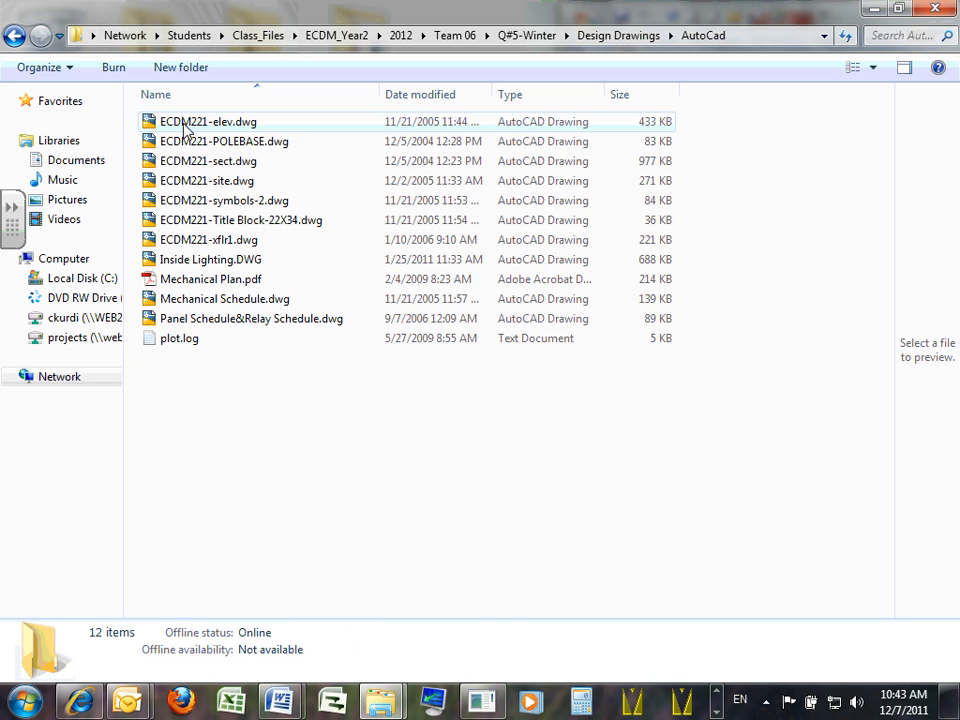
{"action": "right_click", "coordinate": [281, 441]}
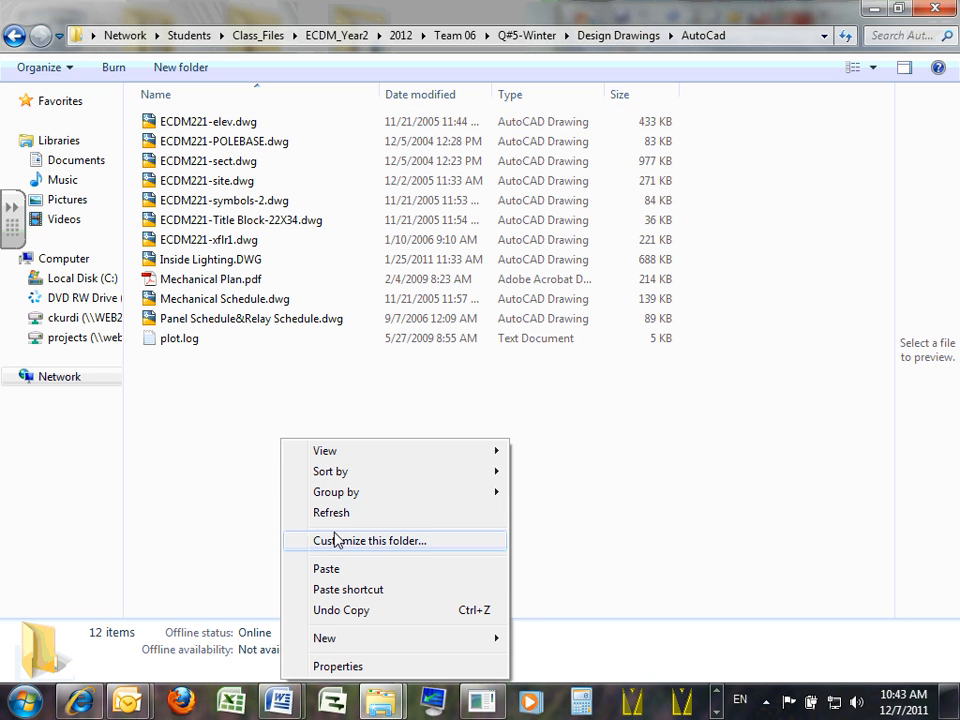
{"action": "left_click", "coordinate": [330, 569]}
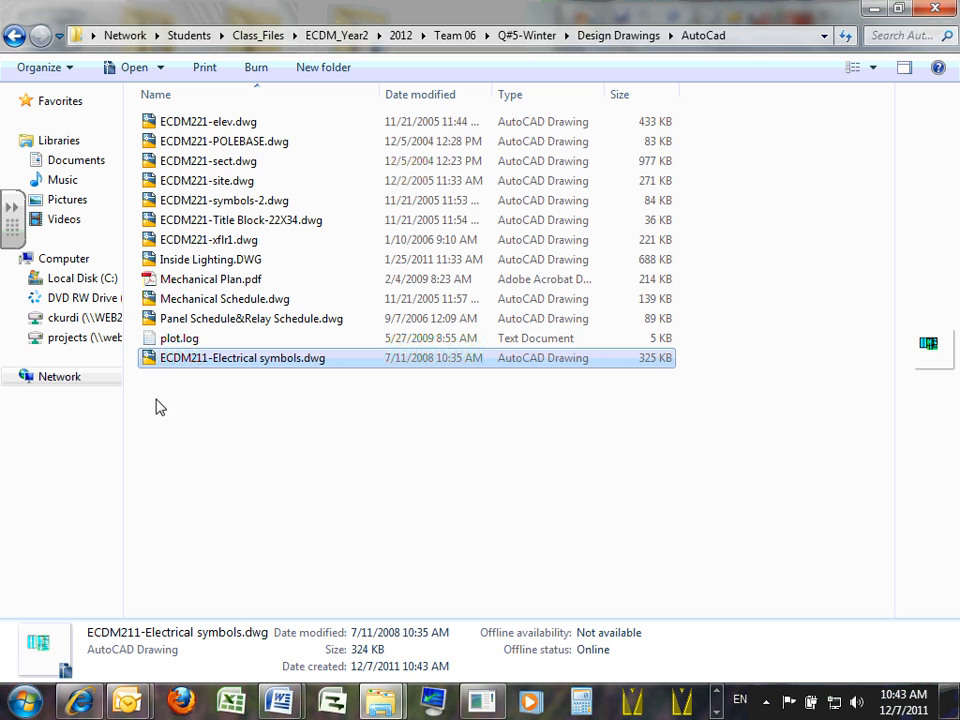
Go back to the 2012 folder and paste the electrical symbols drawing into Team 11(I)'s Q#5-Winter AutoCad folder under Design Drawings
{"action": "left_click", "coordinate": [14, 36]}
{"action": "left_click", "coordinate": [14, 36]}
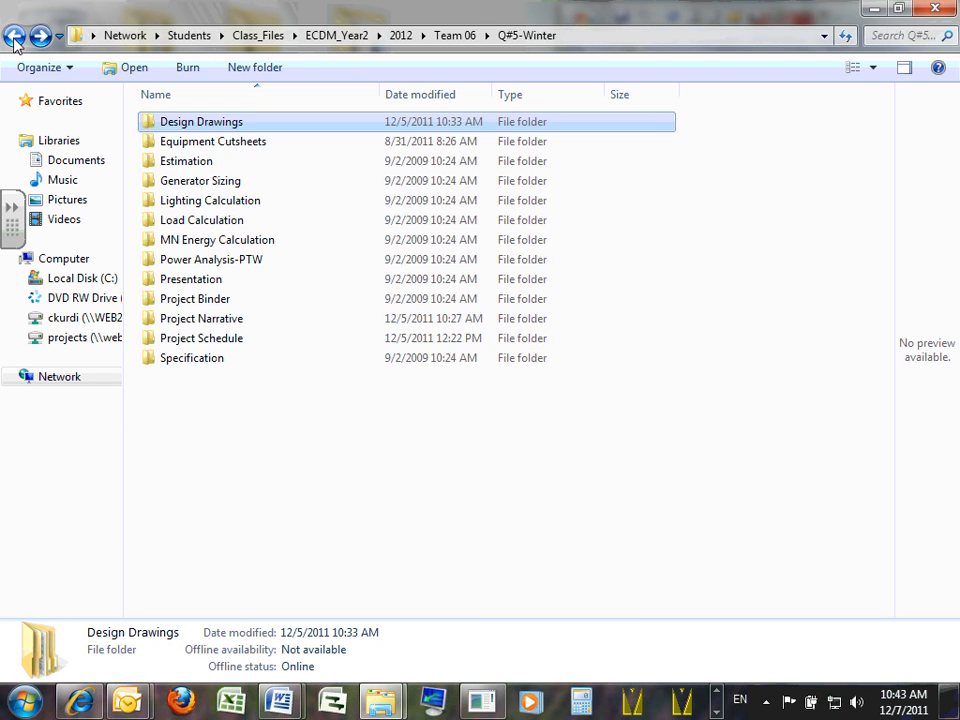
{"action": "left_click", "coordinate": [14, 36]}
{"action": "left_click", "coordinate": [14, 36]}
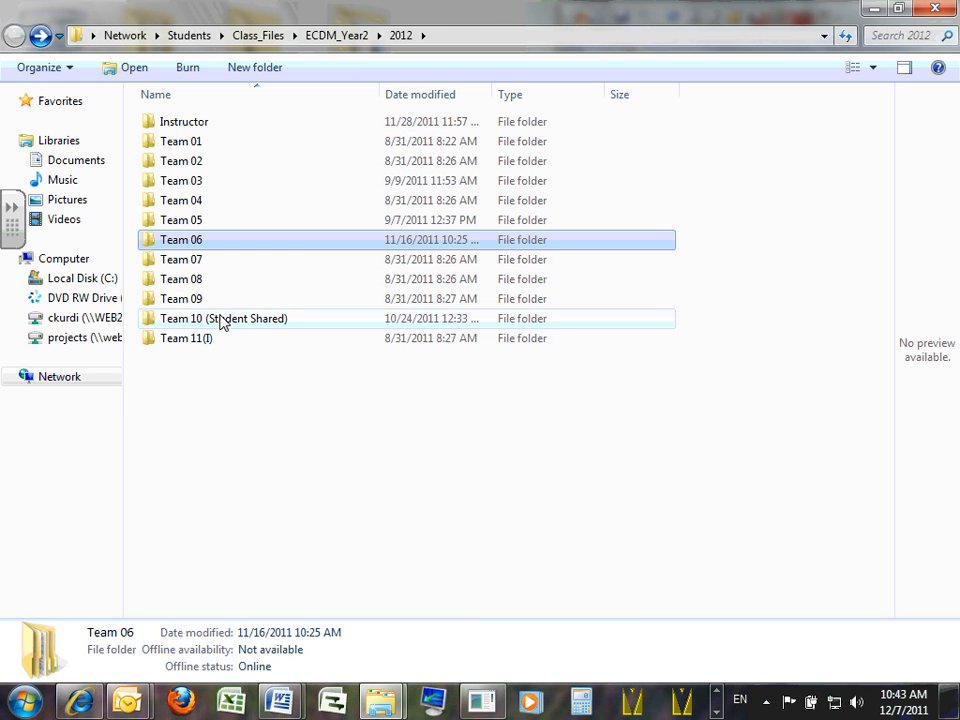
{"action": "double_click", "coordinate": [206, 341]}
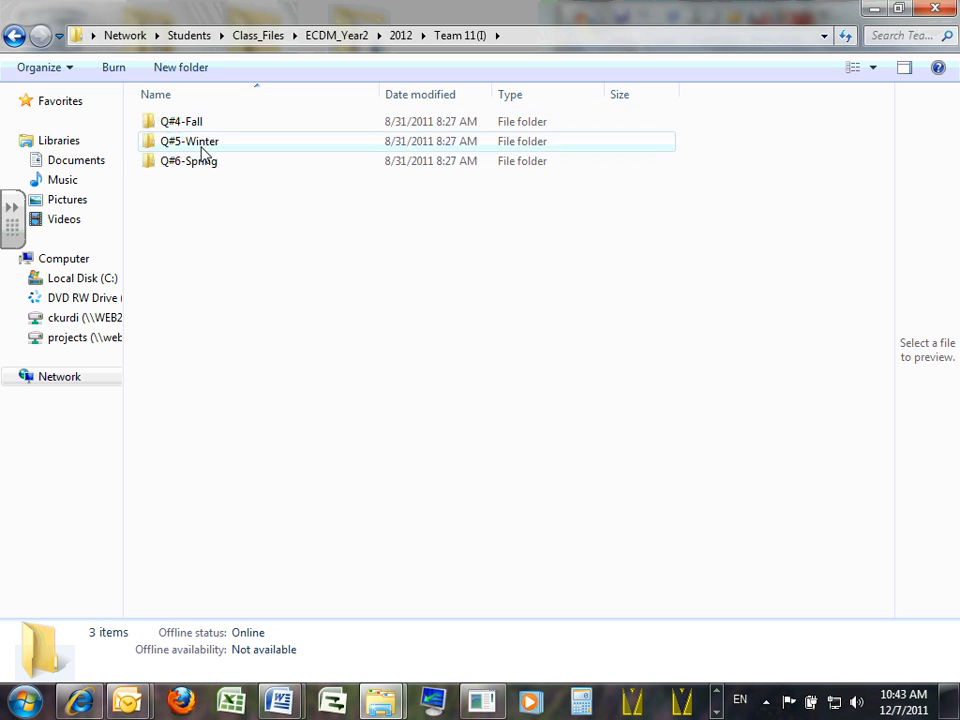
{"action": "double_click", "coordinate": [204, 143]}
{"action": "double_click", "coordinate": [201, 122]}
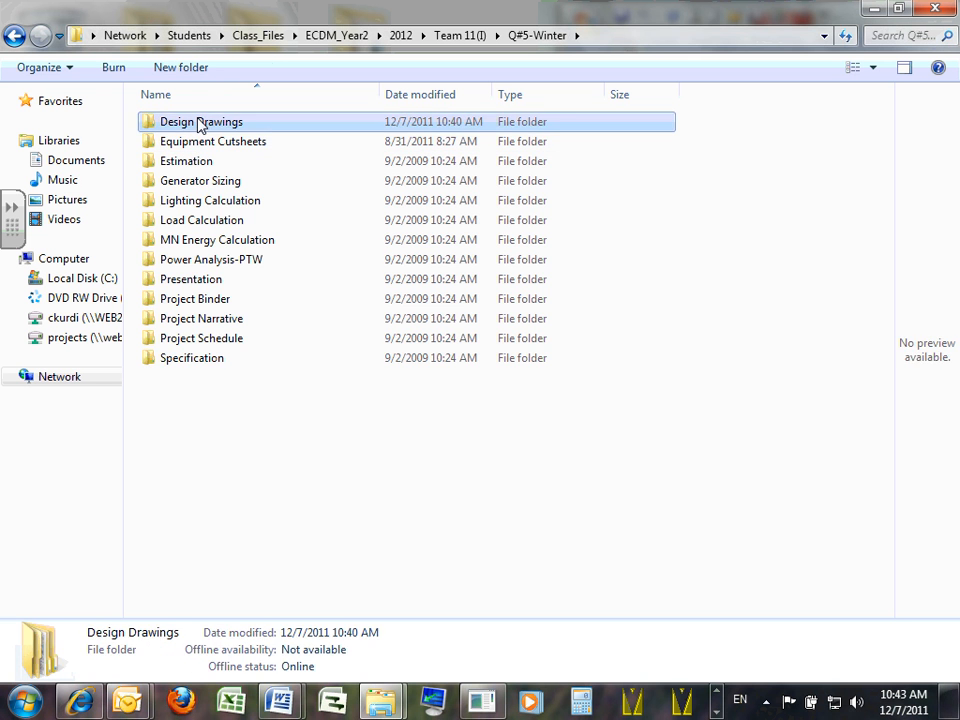
{"action": "double_click", "coordinate": [187, 140]}
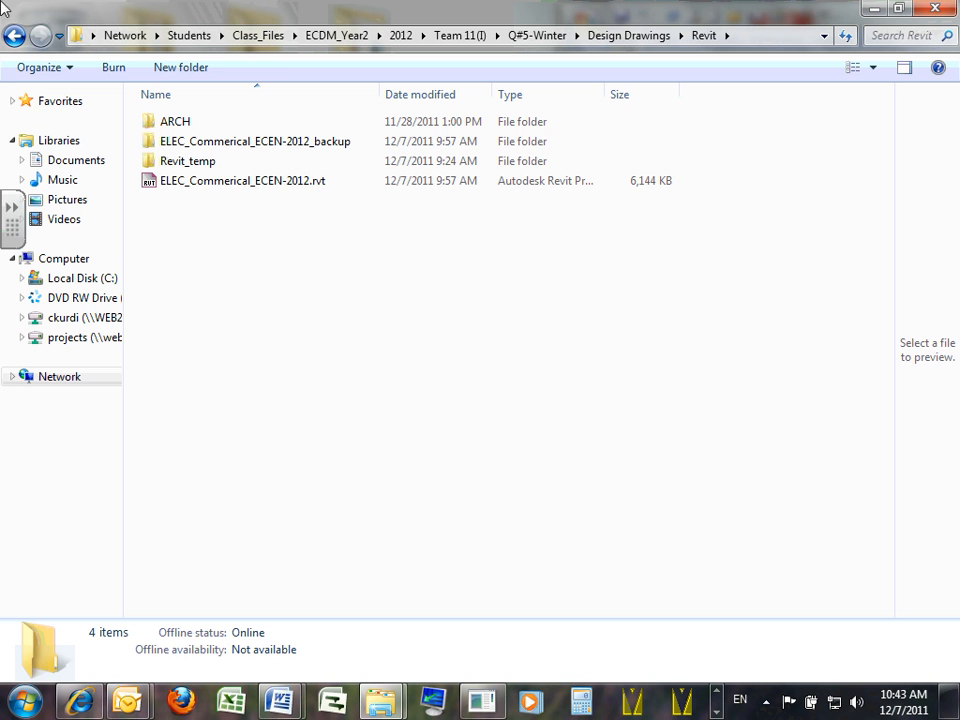
{"action": "left_click", "coordinate": [13, 35]}
{"action": "double_click", "coordinate": [189, 124]}
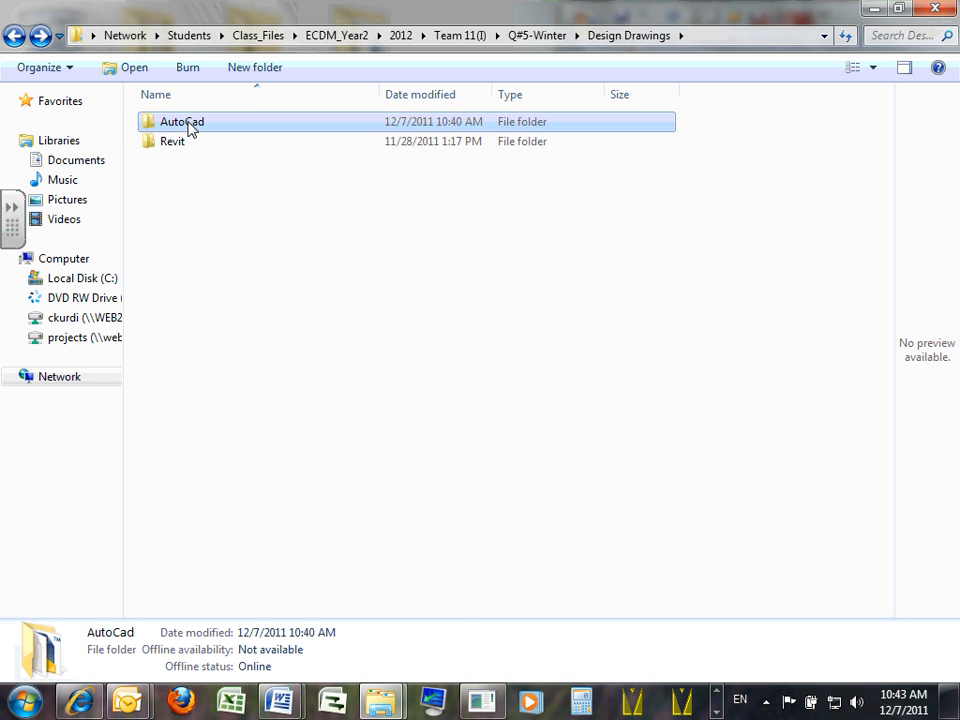
{"action": "right_click", "coordinate": [233, 412]}
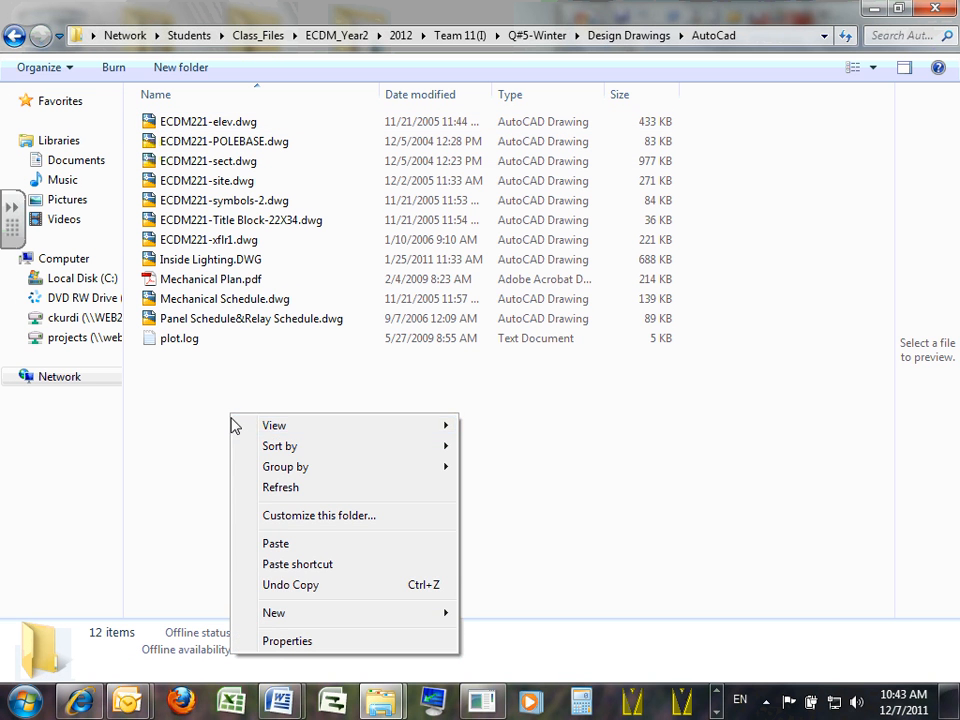
{"action": "left_click", "coordinate": [284, 545]}
{"action": "left_click", "coordinate": [309, 538]}
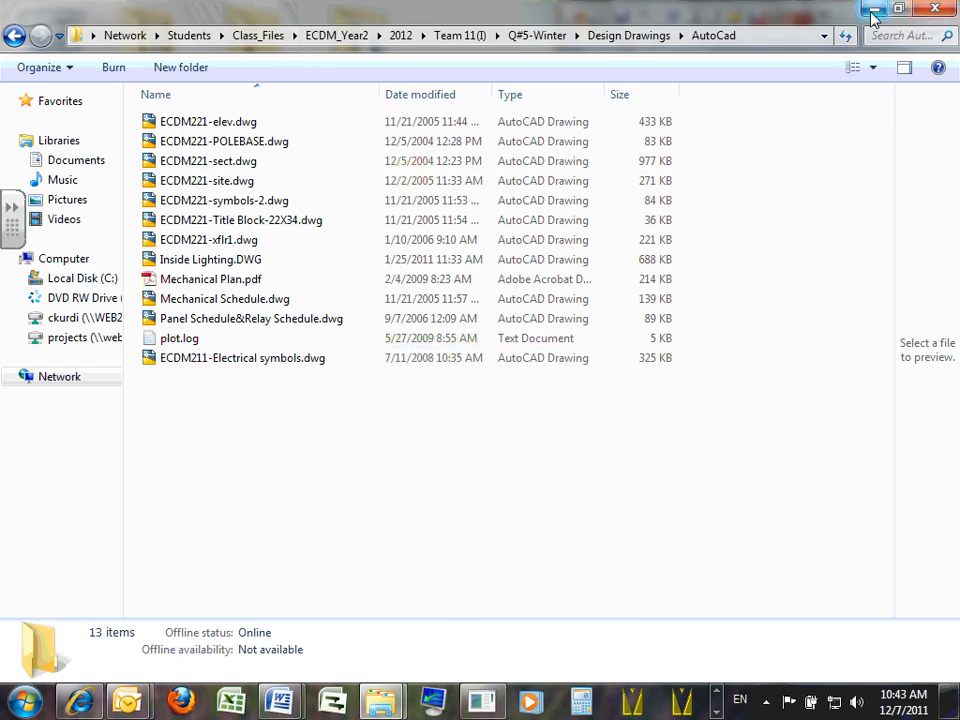
Minimize the folder and Word windows and switch to the electrical project in Revit MEP
{"action": "left_click", "coordinate": [873, 8]}
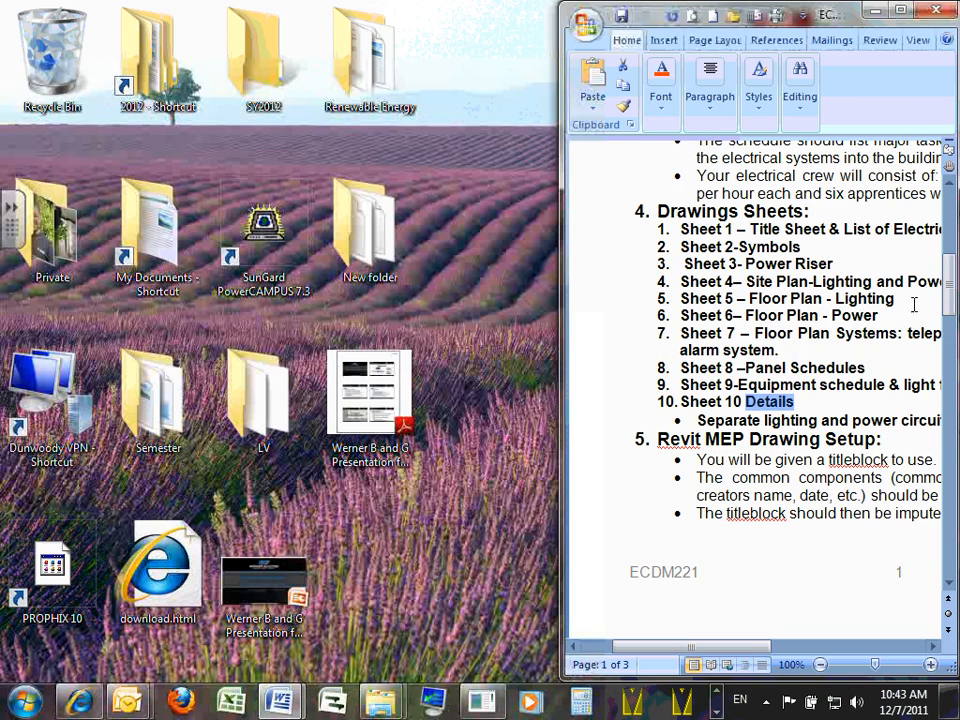
{"action": "left_click", "coordinate": [876, 10]}
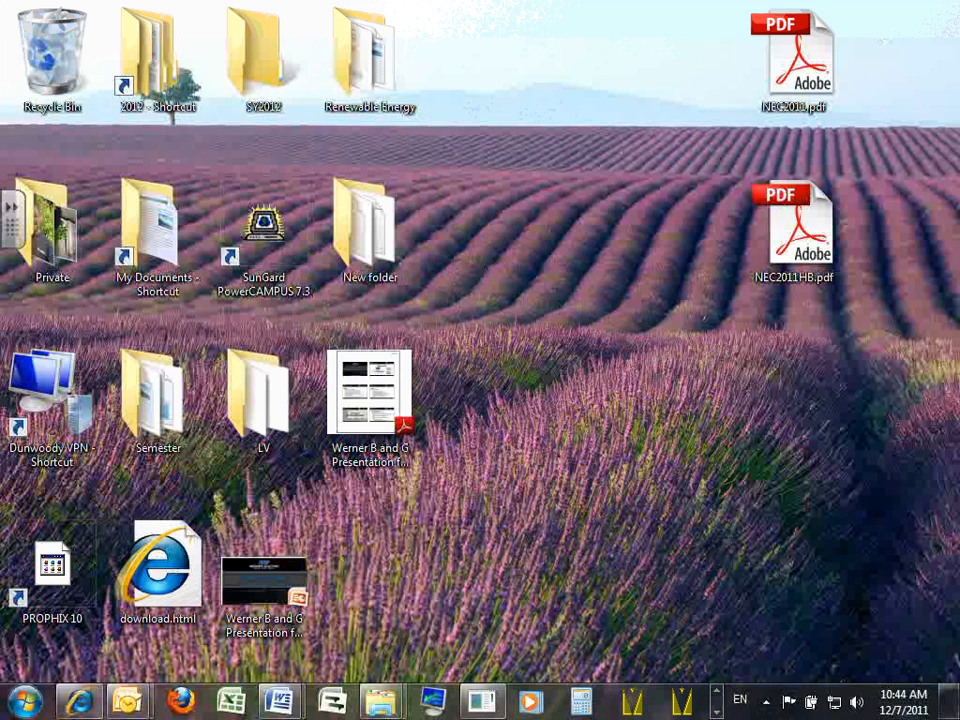
{"action": "left_click", "coordinate": [719, 706]}
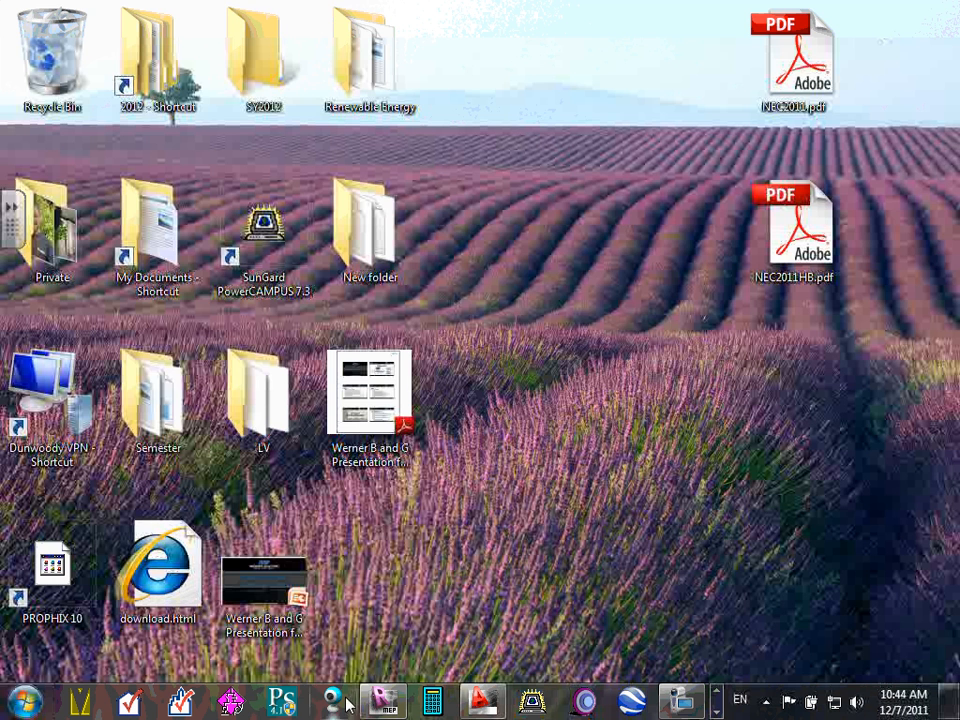
{"action": "left_click", "coordinate": [385, 700]}
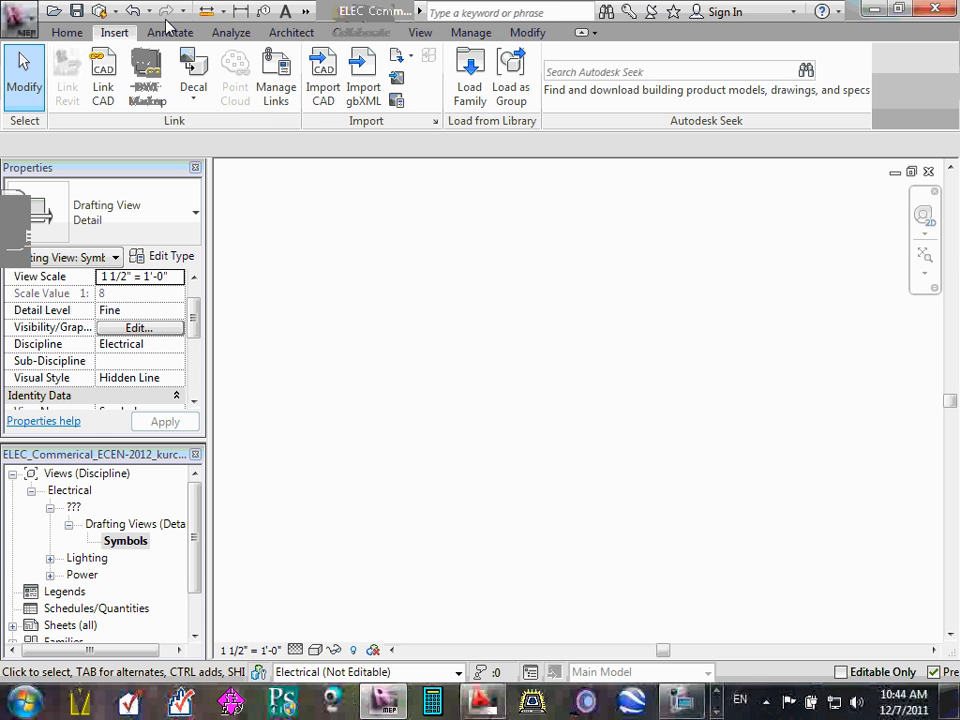
Import ECDM211-Electrical symbols.dwg into the Symbols drafting view with inverted colors, all layers and Auto - Center to Center positioning, and fit it in view
{"action": "left_click", "coordinate": [326, 100]}
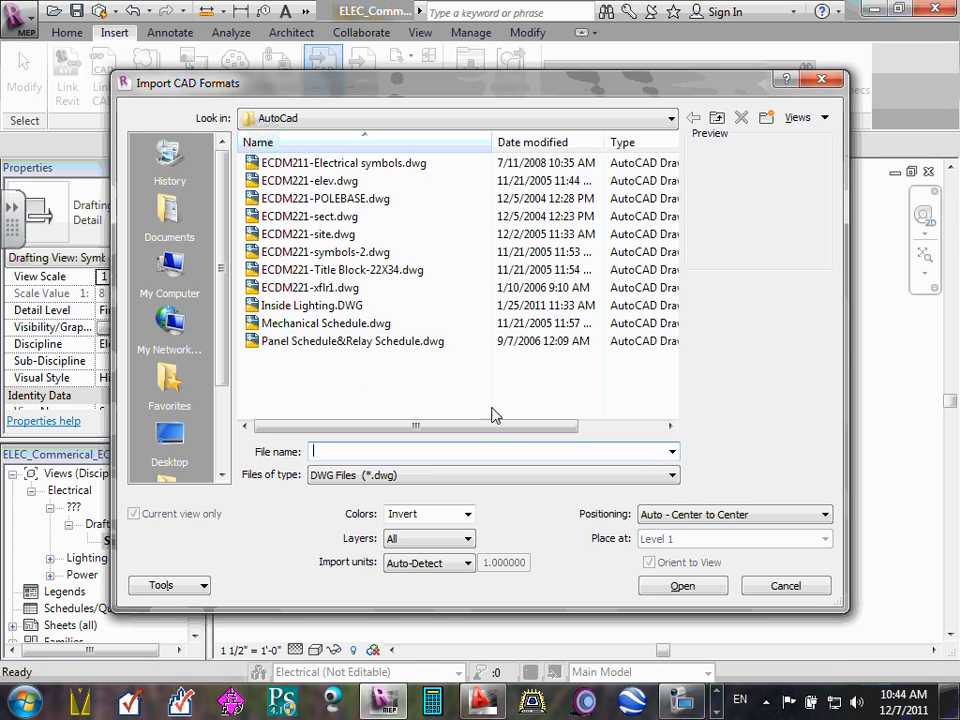
{"action": "left_click", "coordinate": [391, 166]}
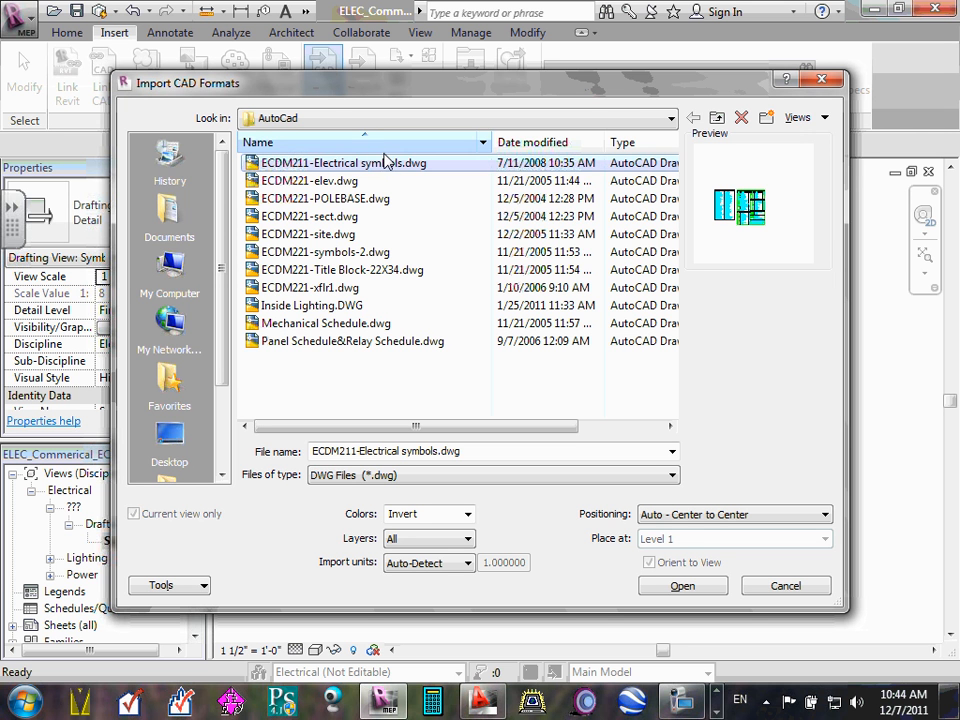
{"action": "left_click", "coordinate": [675, 585]}
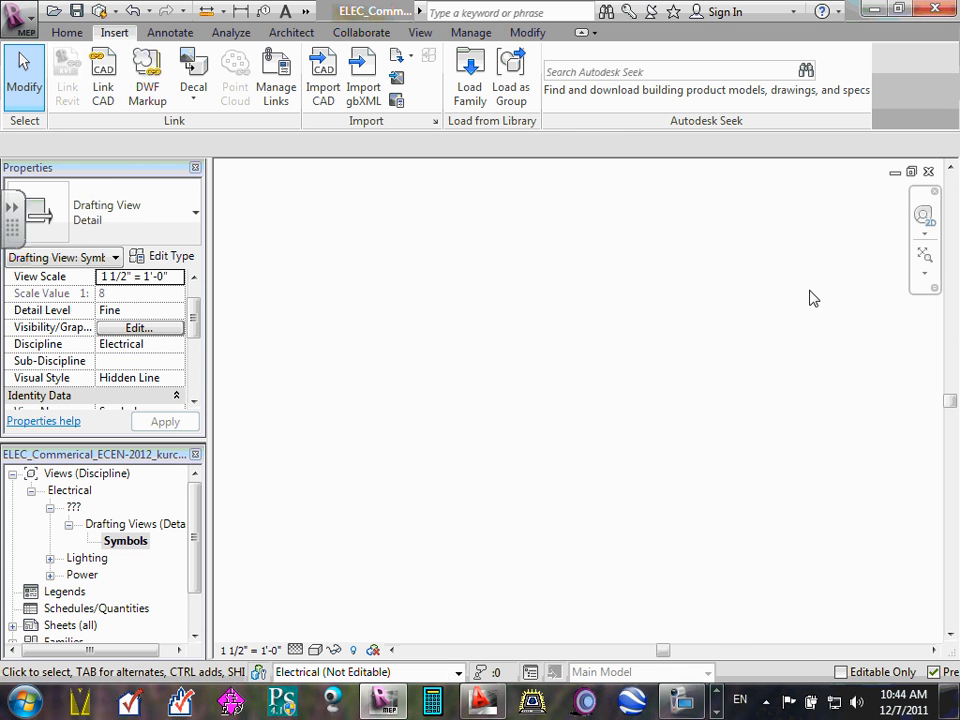
{"action": "left_click", "coordinate": [924, 258]}
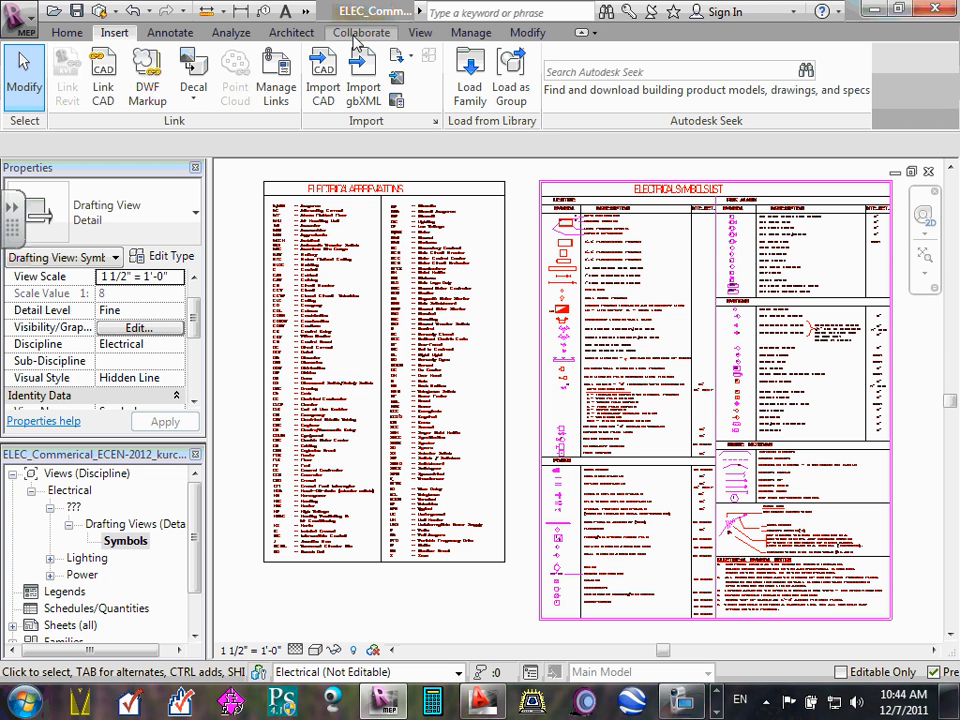
Open sheet E2 - Symbols and place the Symbols drafting view on it
{"action": "left_click", "coordinate": [418, 36]}
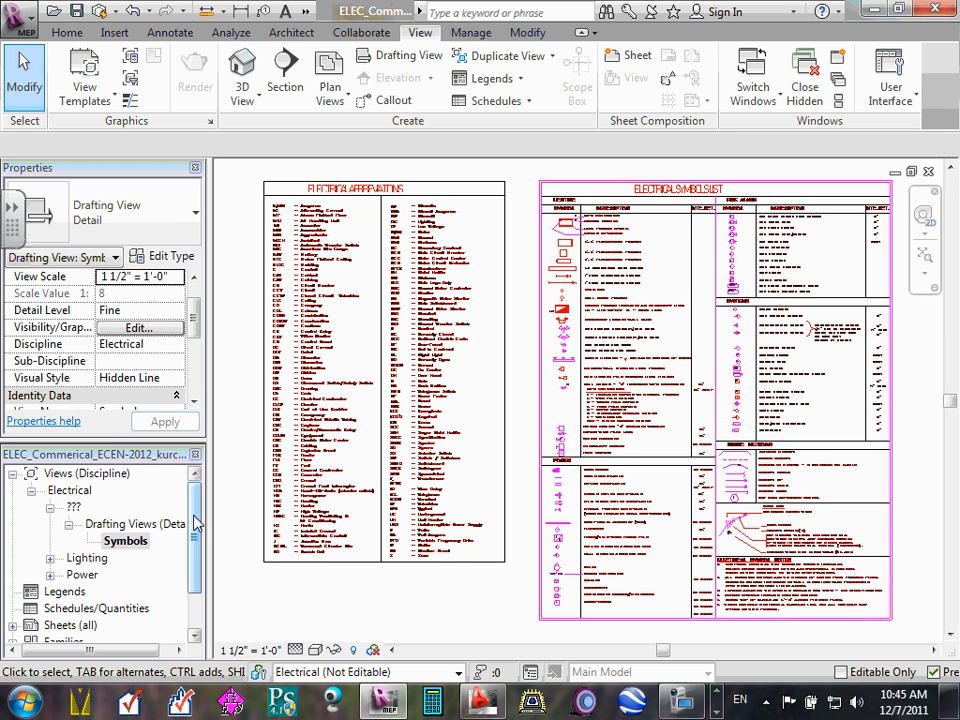
{"action": "left_click_drag", "start_coordinate": [197, 516], "coordinate": [197, 536]}
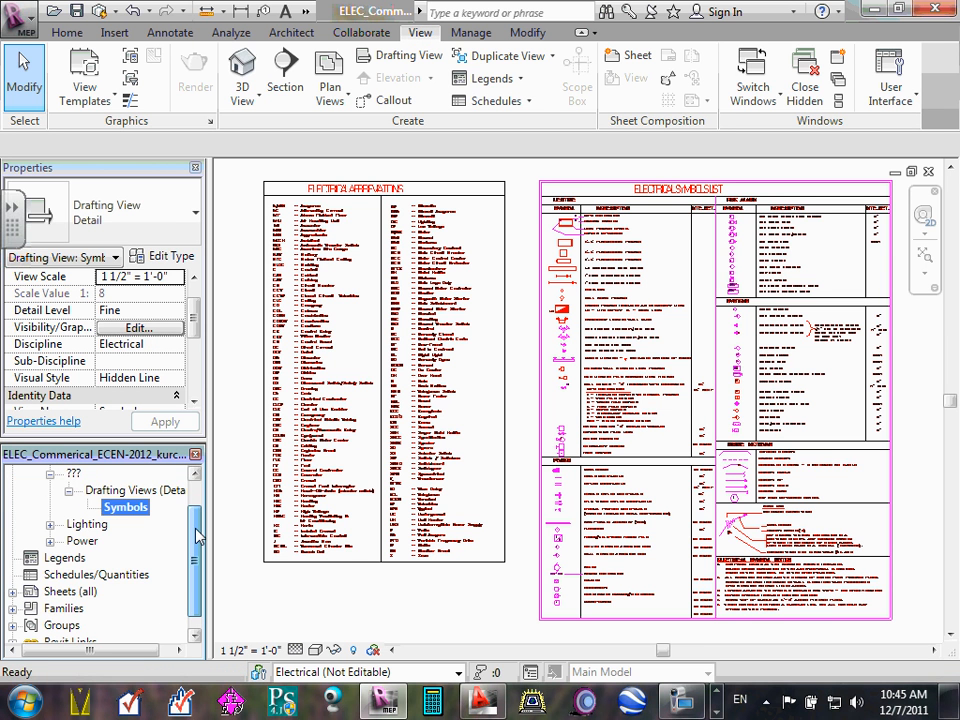
{"action": "scroll", "coordinate": [34, 556], "scroll_direction": "down", "scroll_amount": 1}
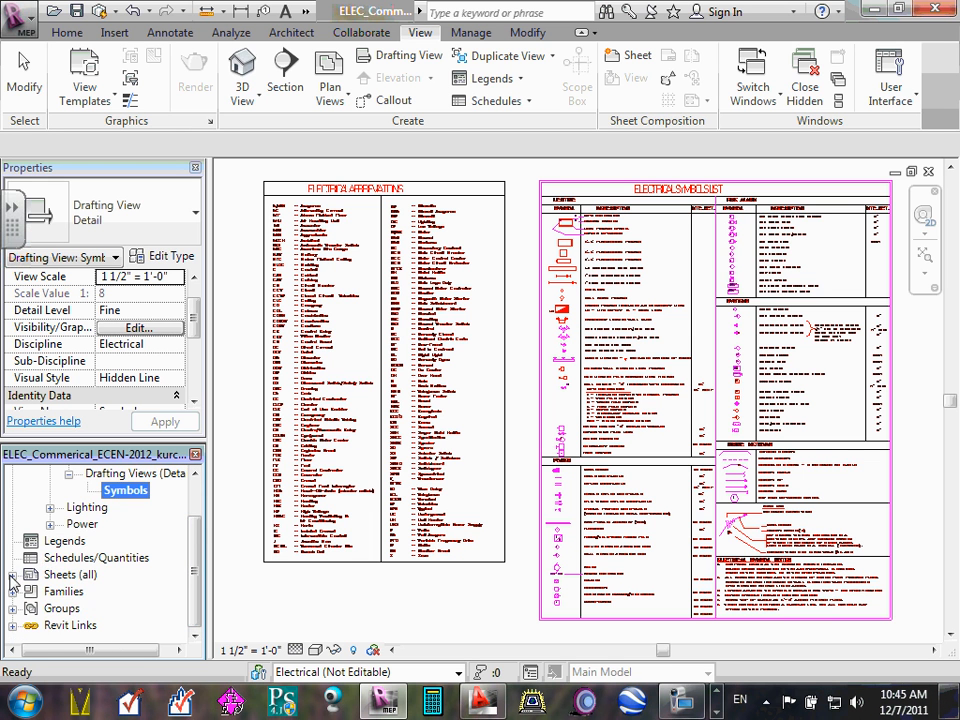
{"action": "left_click", "coordinate": [12, 575]}
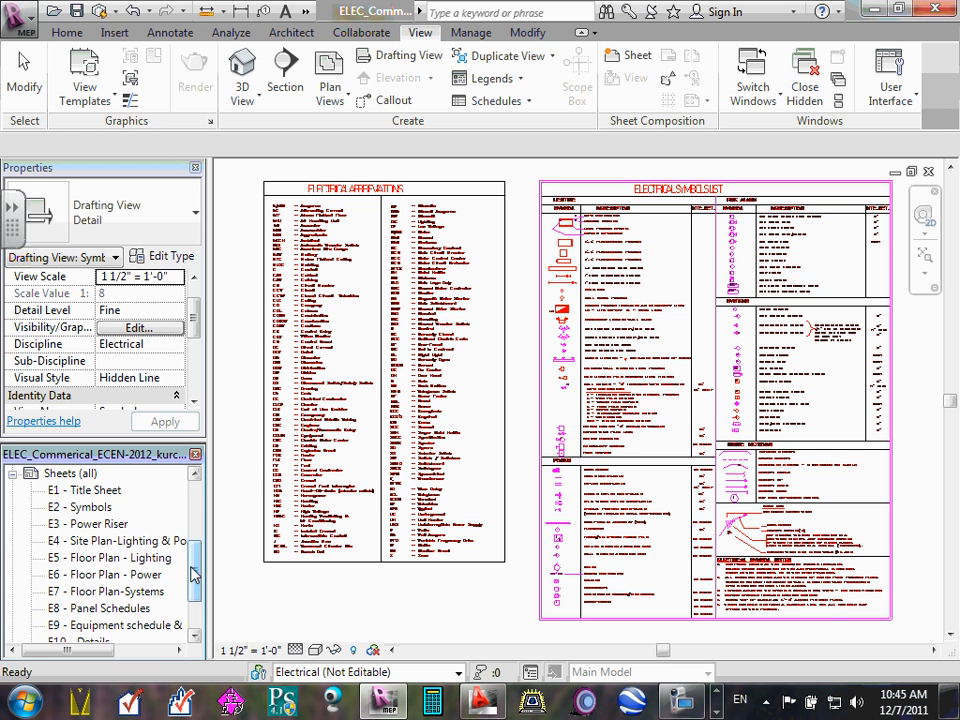
{"action": "left_click_drag", "start_coordinate": [197, 567], "coordinate": [200, 534]}
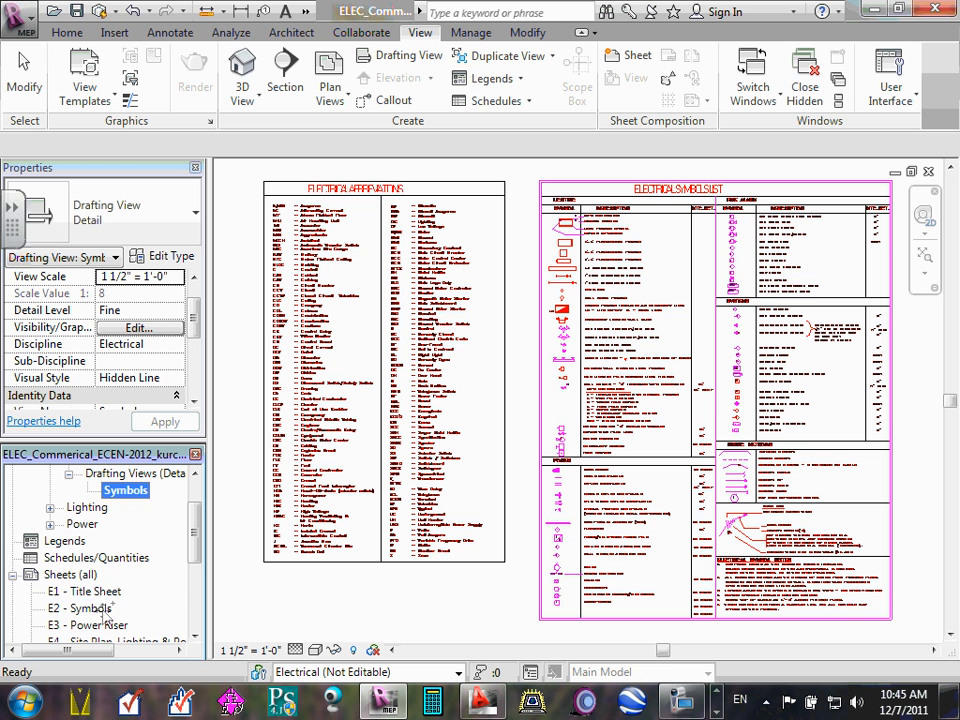
{"action": "scroll", "coordinate": [101, 630], "scroll_direction": "down", "scroll_amount": 3}
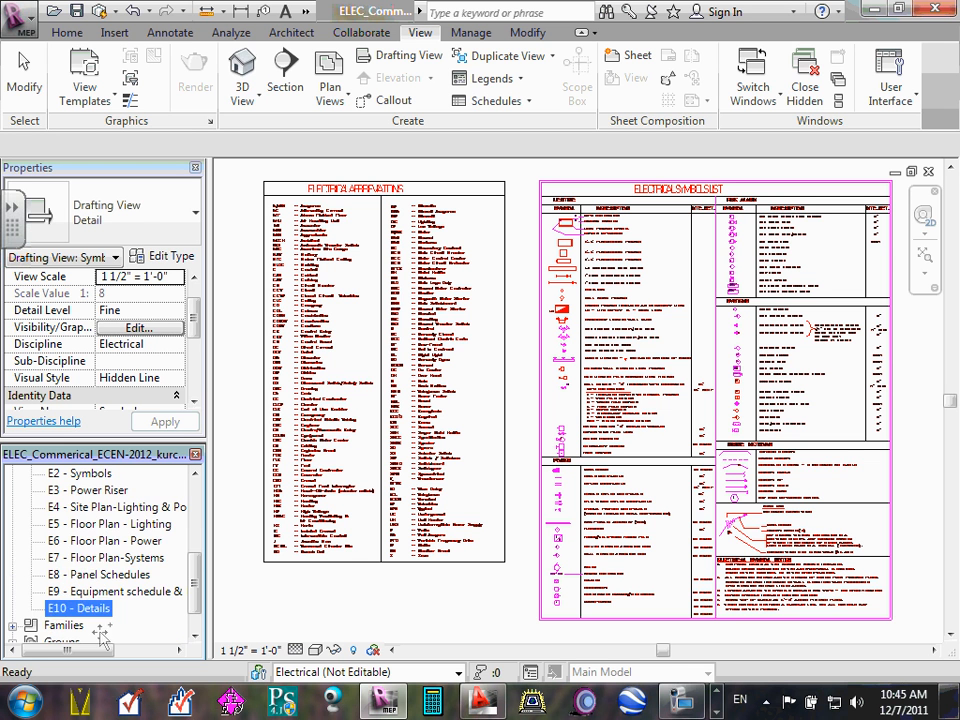
{"action": "scroll", "coordinate": [100, 490], "scroll_direction": "up", "scroll_amount": 1}
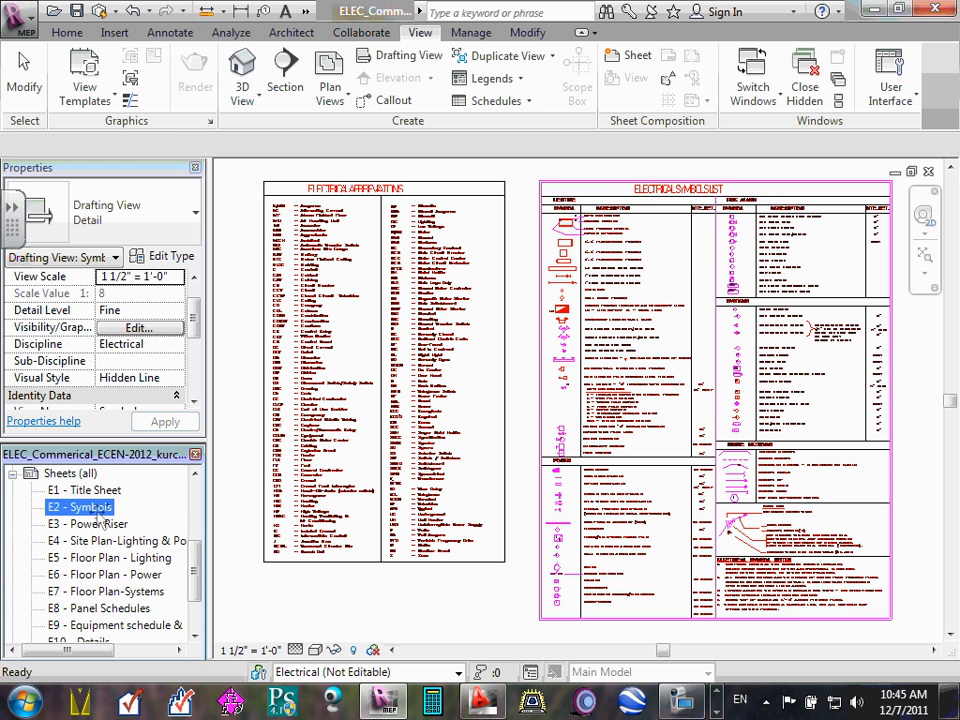
{"action": "left_click_drag", "start_coordinate": [100, 515], "coordinate": [100, 512]}
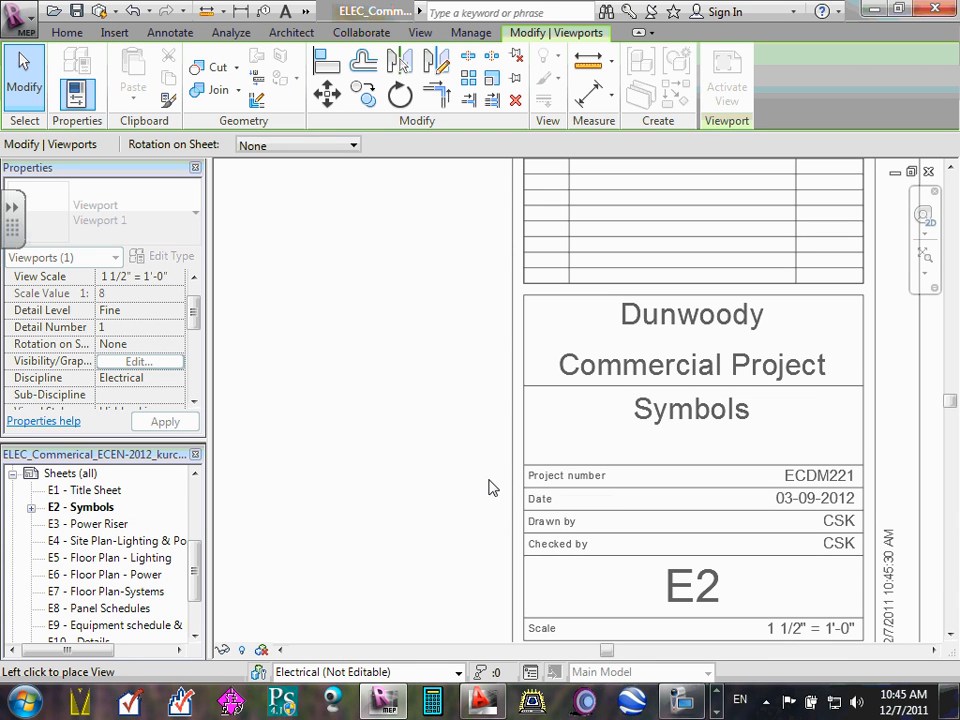
{"action": "left_click", "coordinate": [426, 440]}
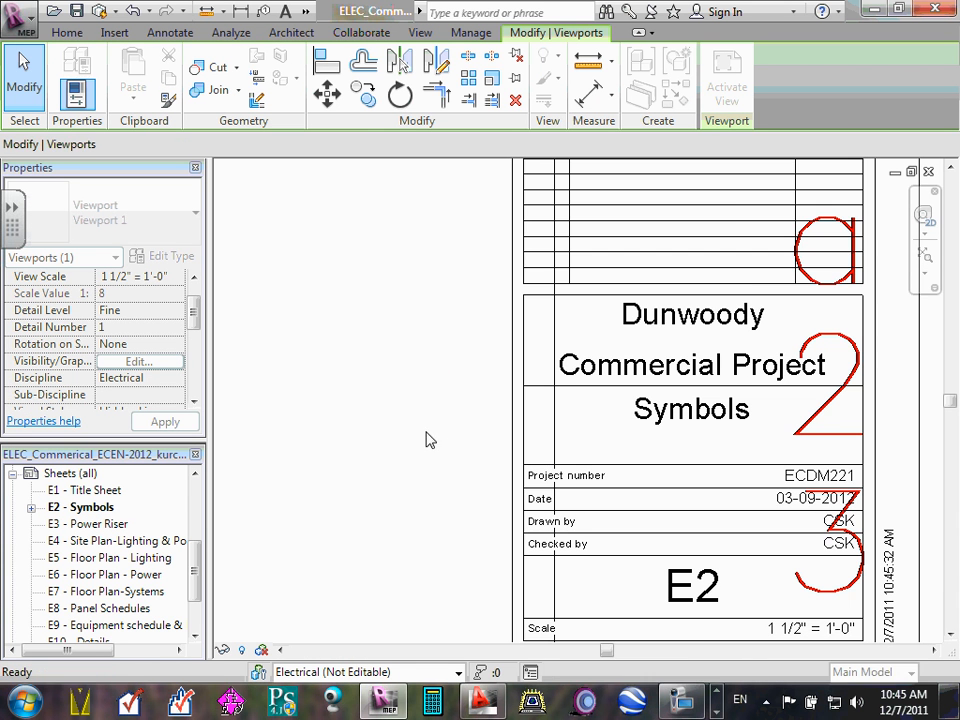
Compare the placed viewport with the sheet size, open the Symbols drafting view and set its scale to 1/4" = 1'-0"
{"action": "left_click", "coordinate": [925, 258]}
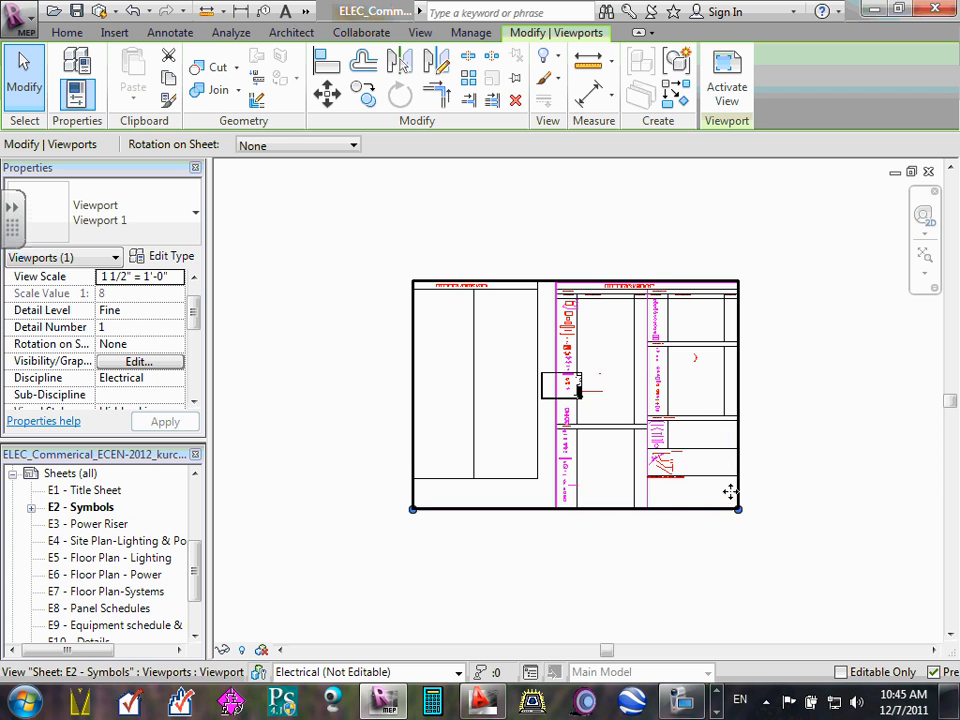
{"action": "scroll", "coordinate": [720, 400], "scroll_direction": "up", "scroll_amount": 5}
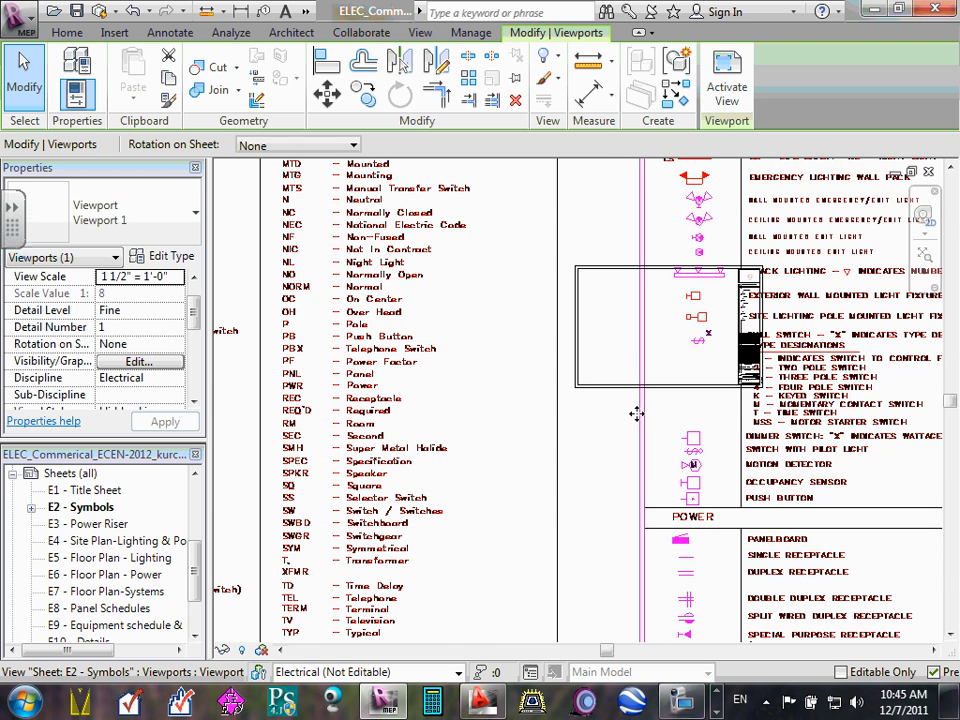
{"action": "scroll", "coordinate": [636, 413], "scroll_direction": "down", "scroll_amount": 4}
{"action": "scroll", "coordinate": [636, 412], "scroll_direction": "down", "scroll_amount": 2}
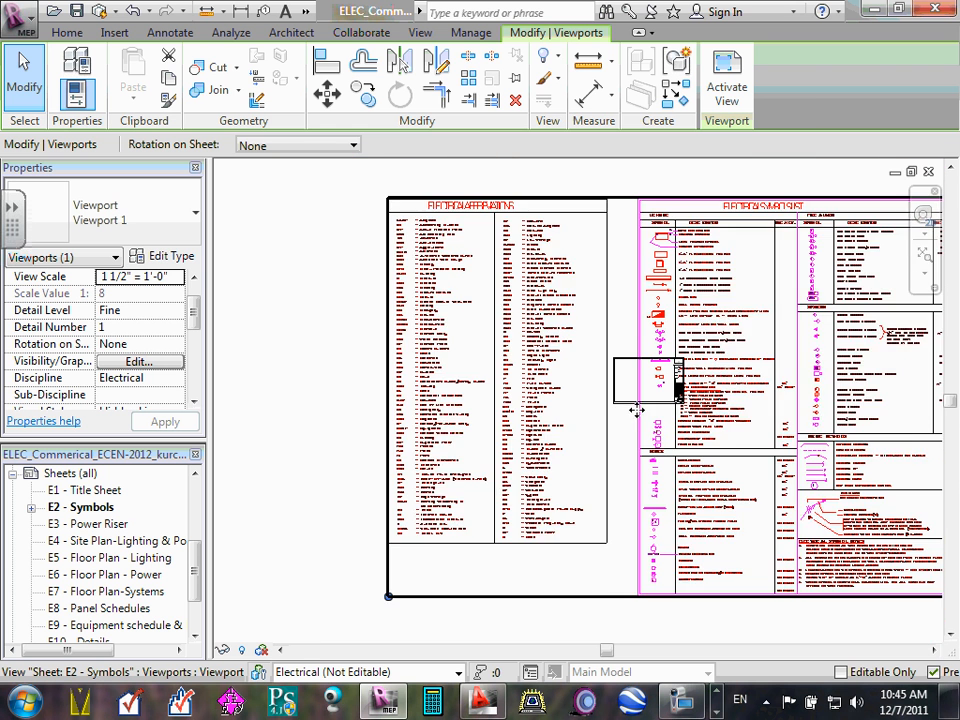
{"action": "scroll", "coordinate": [636, 406], "scroll_direction": "down", "scroll_amount": 1}
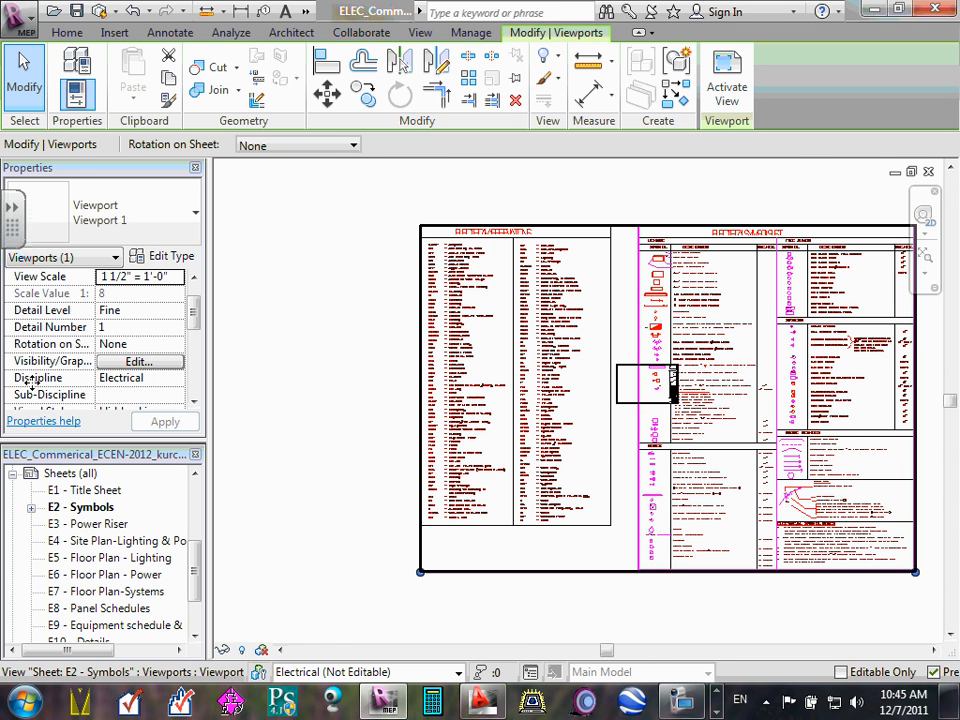
{"action": "left_click", "coordinate": [30, 509]}
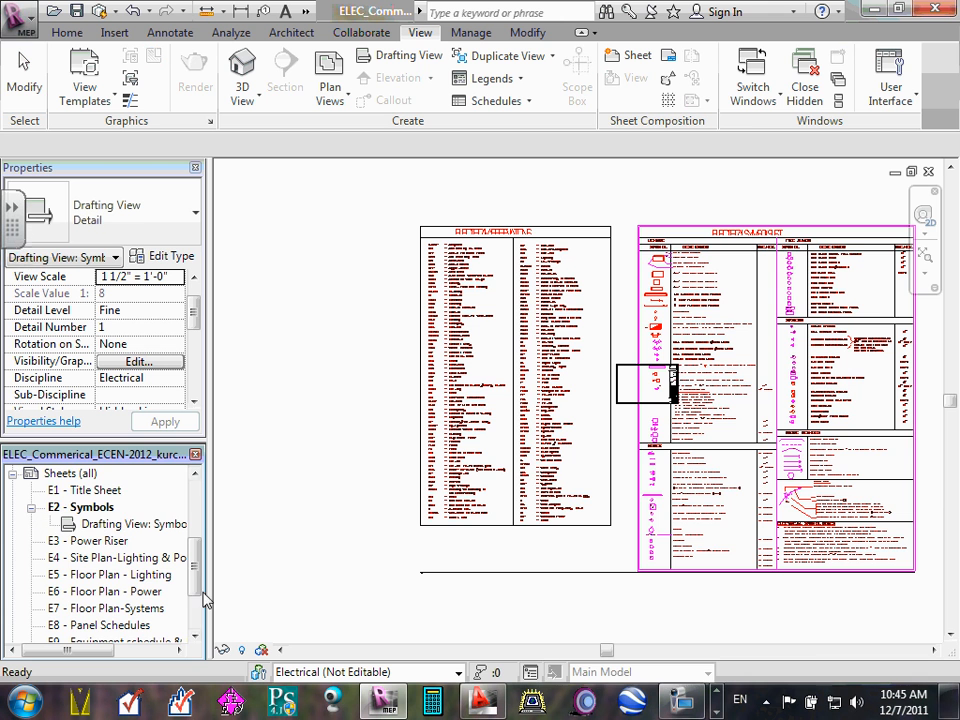
{"action": "left_click_drag", "start_coordinate": [199, 579], "coordinate": [197, 467]}
{"action": "double_click", "coordinate": [124, 543]}
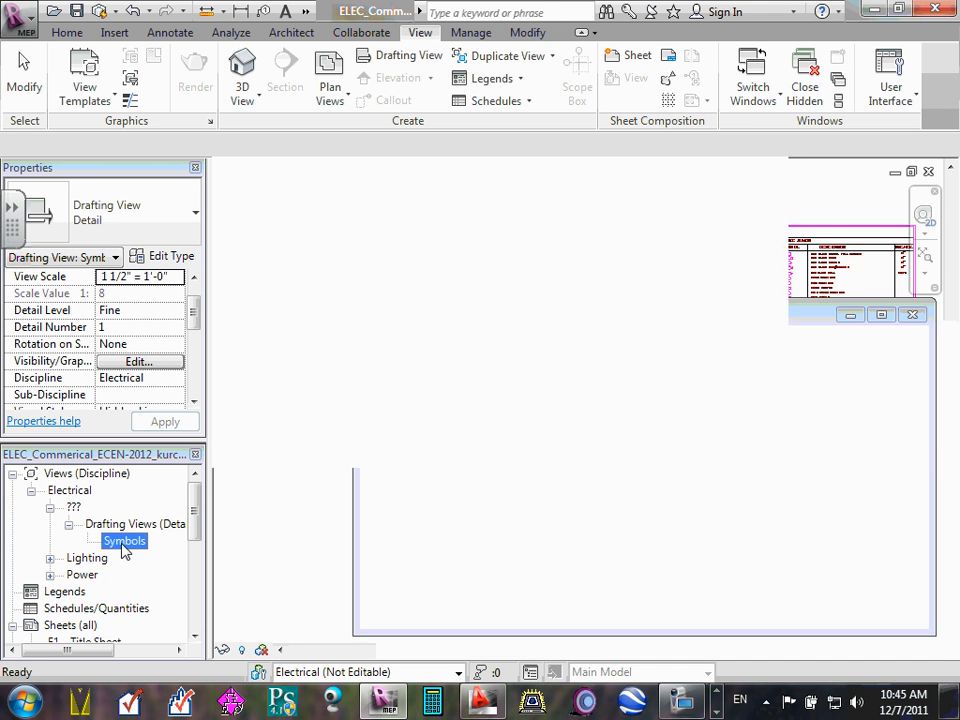
{"action": "left_click", "coordinate": [250, 650]}
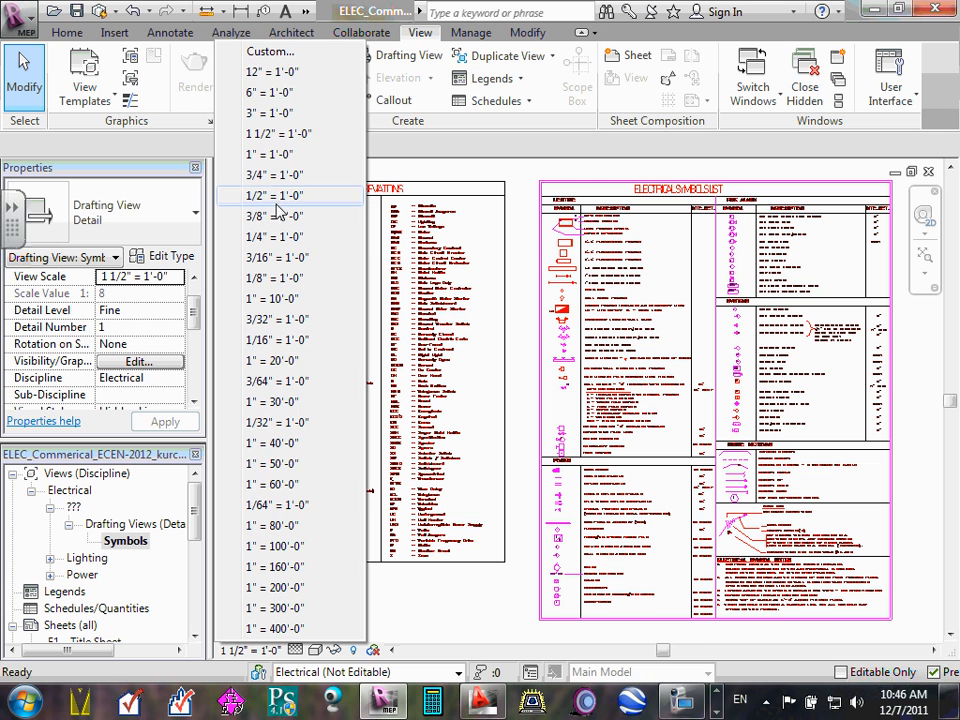
{"action": "left_click", "coordinate": [278, 237]}
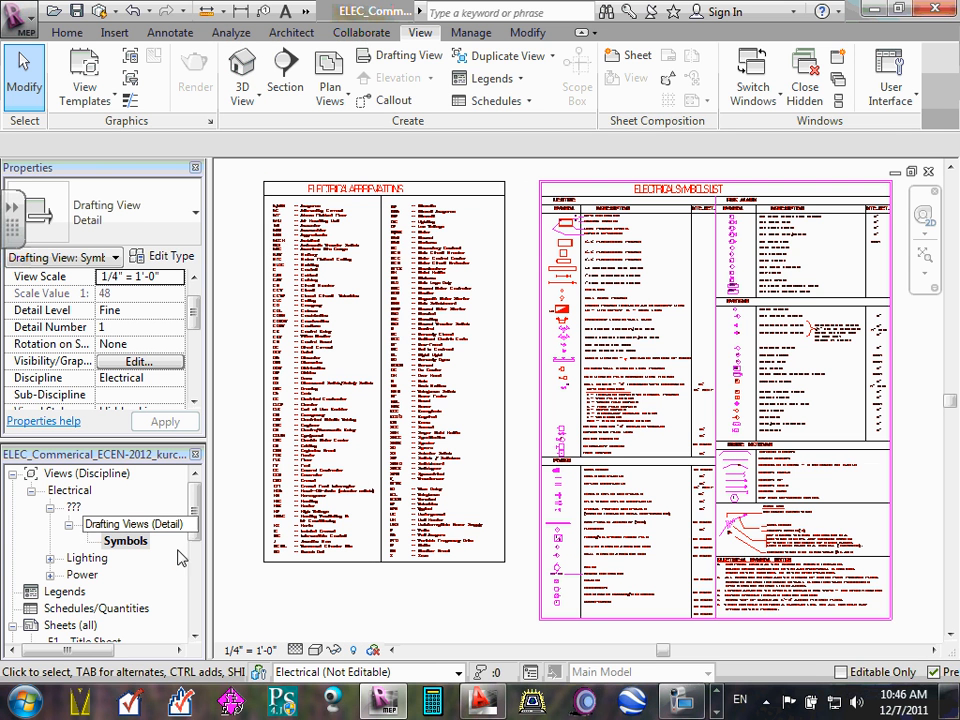
Return to sheet E2 - Symbols and move the symbols viewport over the title block
{"action": "scroll", "coordinate": [193, 535], "scroll_direction": "down", "scroll_amount": 1}
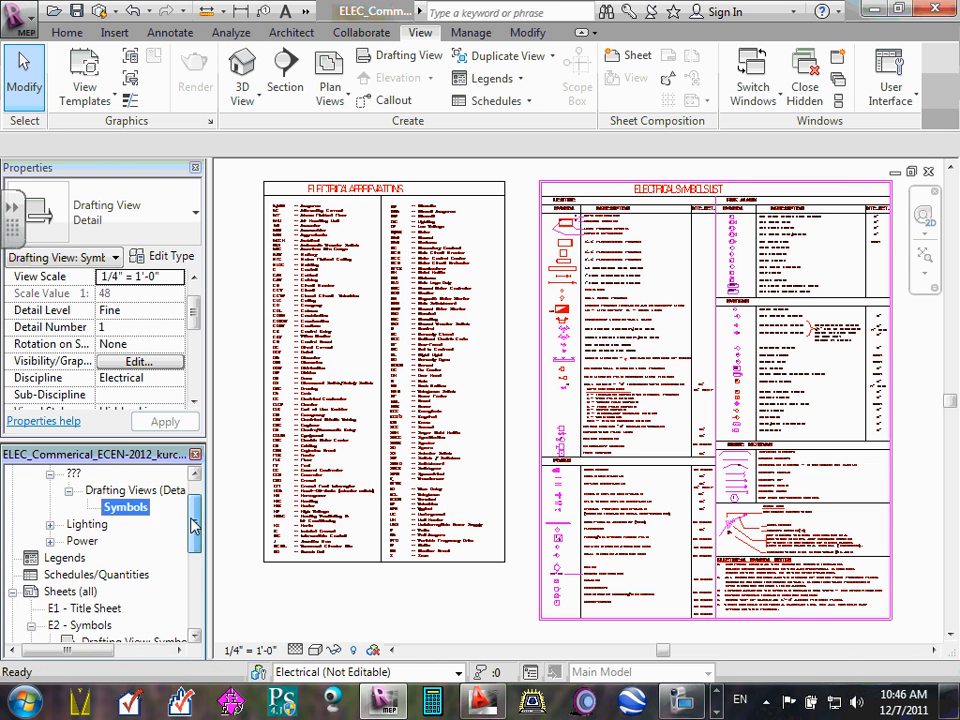
{"action": "scroll", "coordinate": [193, 527], "scroll_direction": "down", "scroll_amount": 1}
{"action": "double_click", "coordinate": [80, 558]}
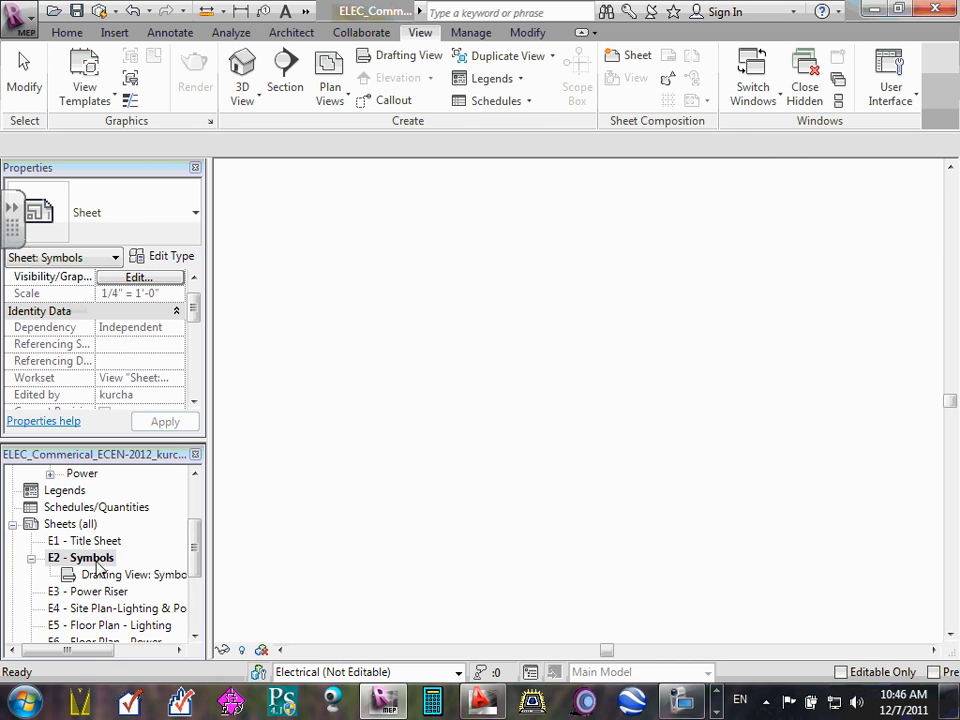
{"action": "left_click_drag", "start_coordinate": [483, 530], "coordinate": [661, 376]}
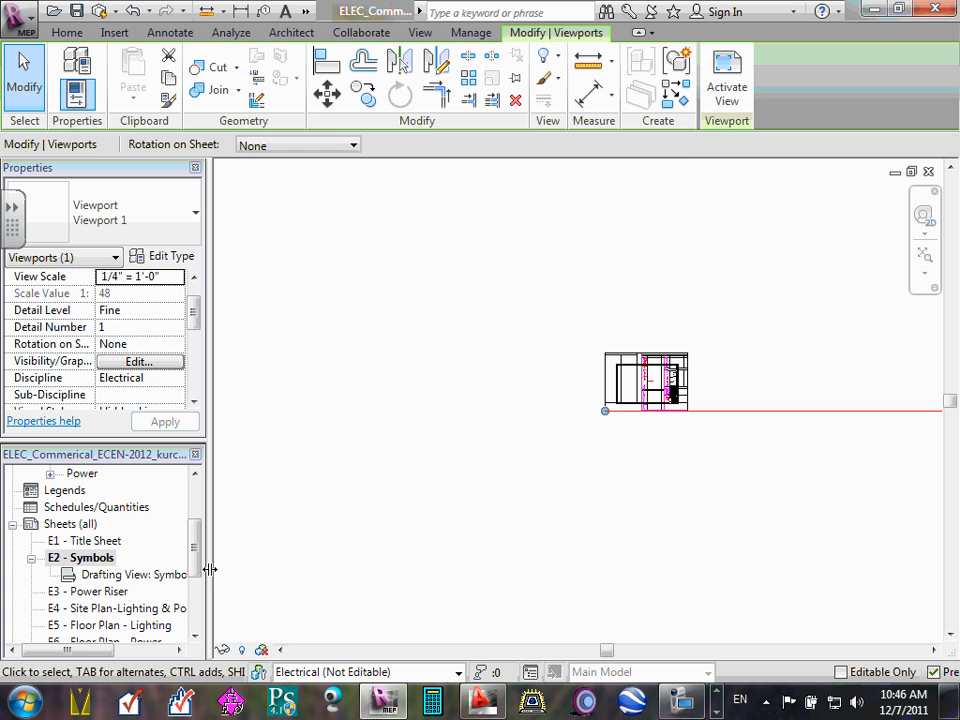
Reopen the Symbols drafting view and set its view scale to 1/8" = 1'-0"
{"action": "left_click_drag", "start_coordinate": [197, 553], "coordinate": [197, 510]}
{"action": "left_click", "coordinate": [122, 541]}
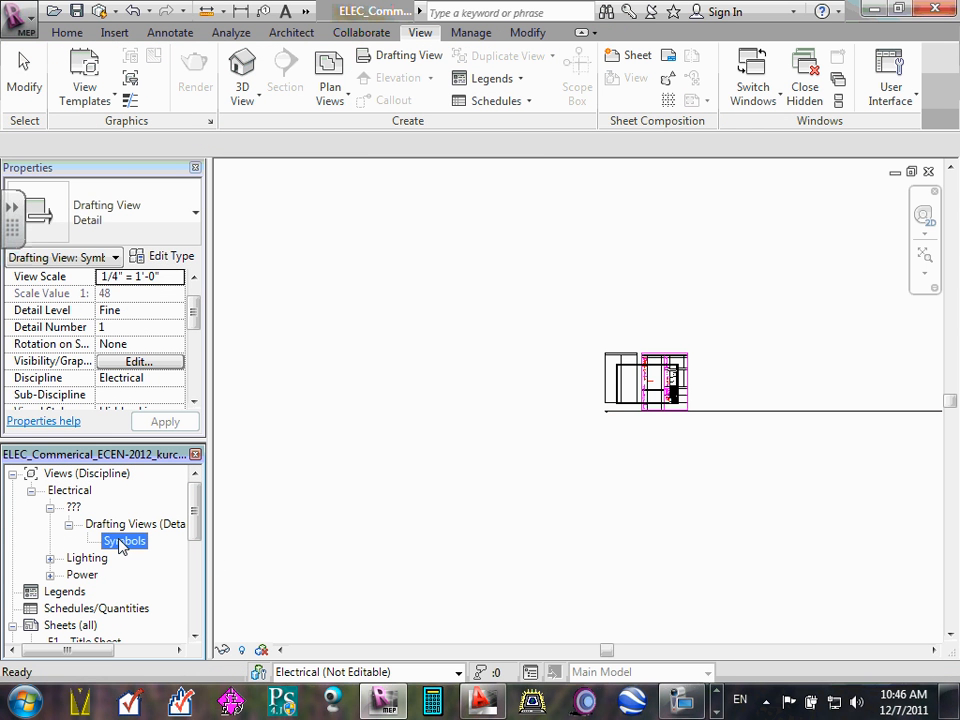
{"action": "double_click", "coordinate": [121, 543]}
{"action": "left_click", "coordinate": [250, 651]}
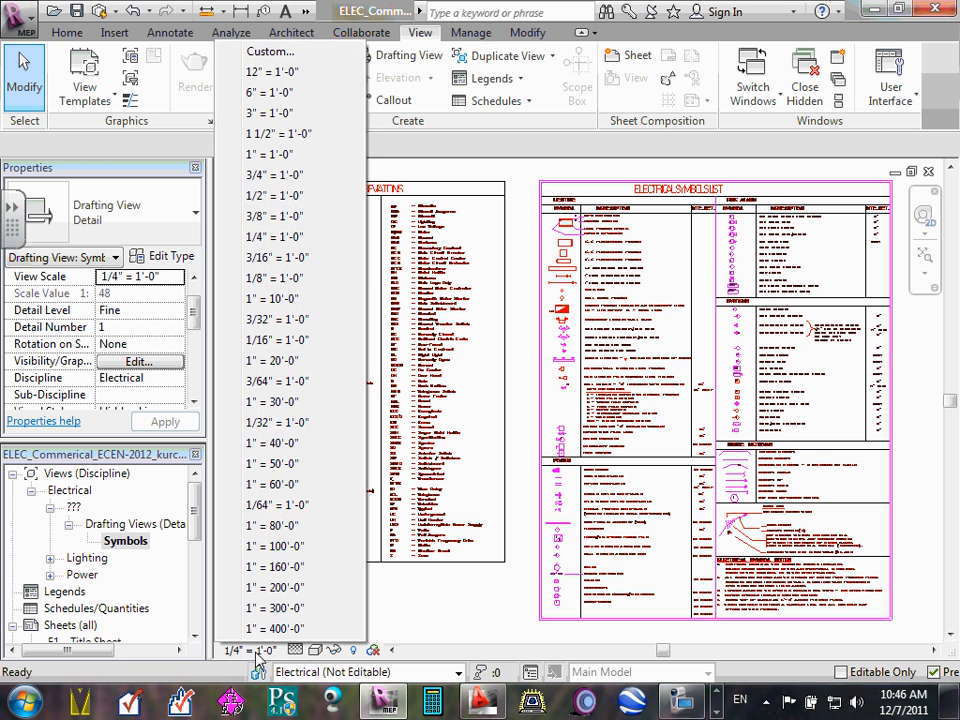
{"action": "left_click", "coordinate": [290, 280]}
Reopen sheet E2 - Symbols and move the symbols viewport inside the sheet border, beside the title block
{"action": "left_click_drag", "start_coordinate": [197, 531], "coordinate": [195, 572]}
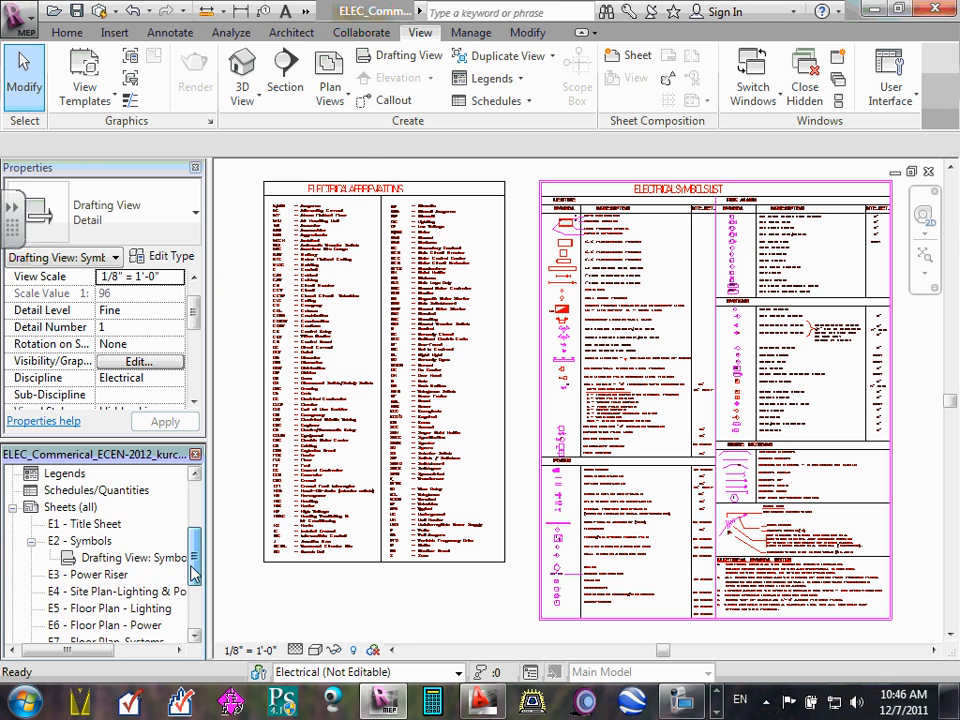
{"action": "scroll", "coordinate": [195, 565], "scroll_direction": "down", "scroll_amount": 1}
{"action": "scroll", "coordinate": [195, 565], "scroll_direction": "up", "scroll_amount": 1}
{"action": "double_click", "coordinate": [92, 543]}
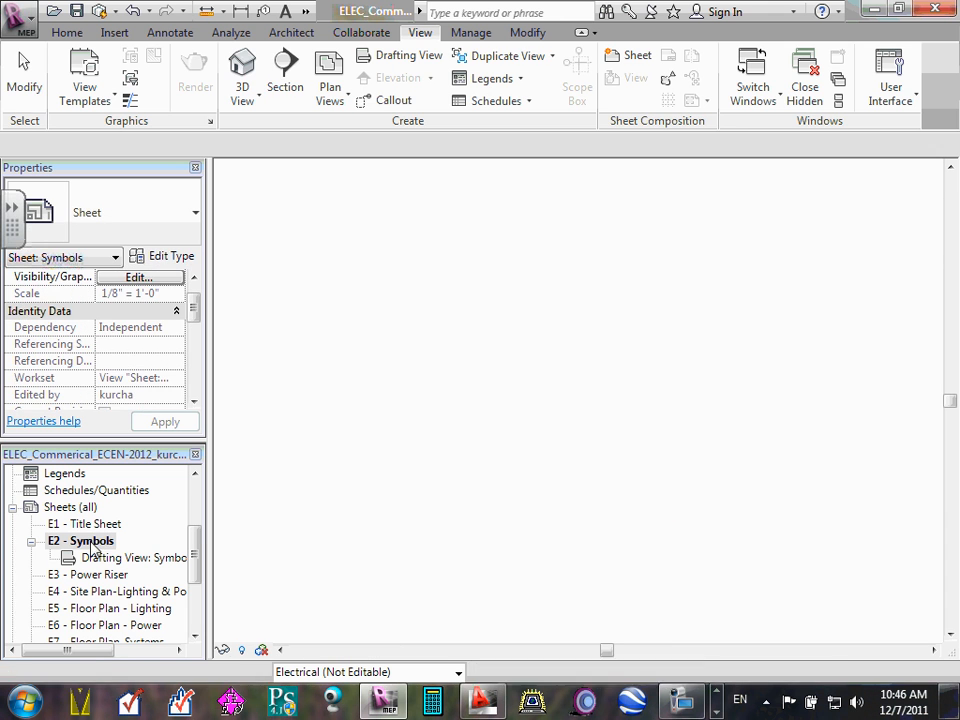
{"action": "scroll", "coordinate": [638, 388], "scroll_direction": "up", "scroll_amount": 4}
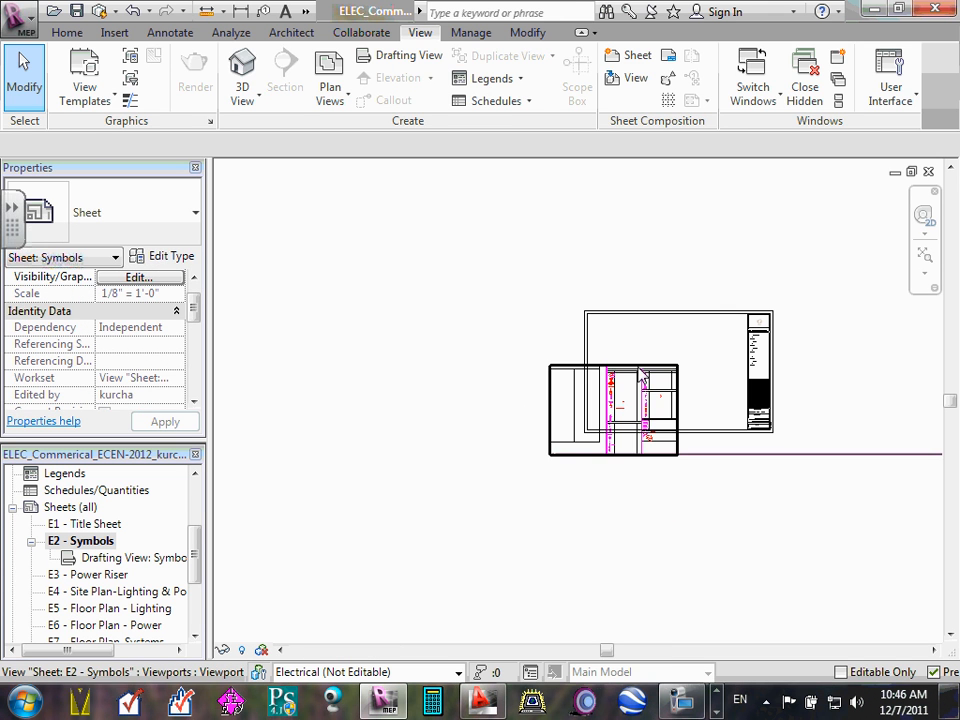
{"action": "left_click", "coordinate": [641, 377]}
{"action": "left_click_drag", "start_coordinate": [641, 377], "coordinate": [688, 339]}
{"action": "left_click", "coordinate": [579, 536]}
{"action": "scroll", "coordinate": [519, 361], "scroll_direction": "up", "scroll_amount": 3}
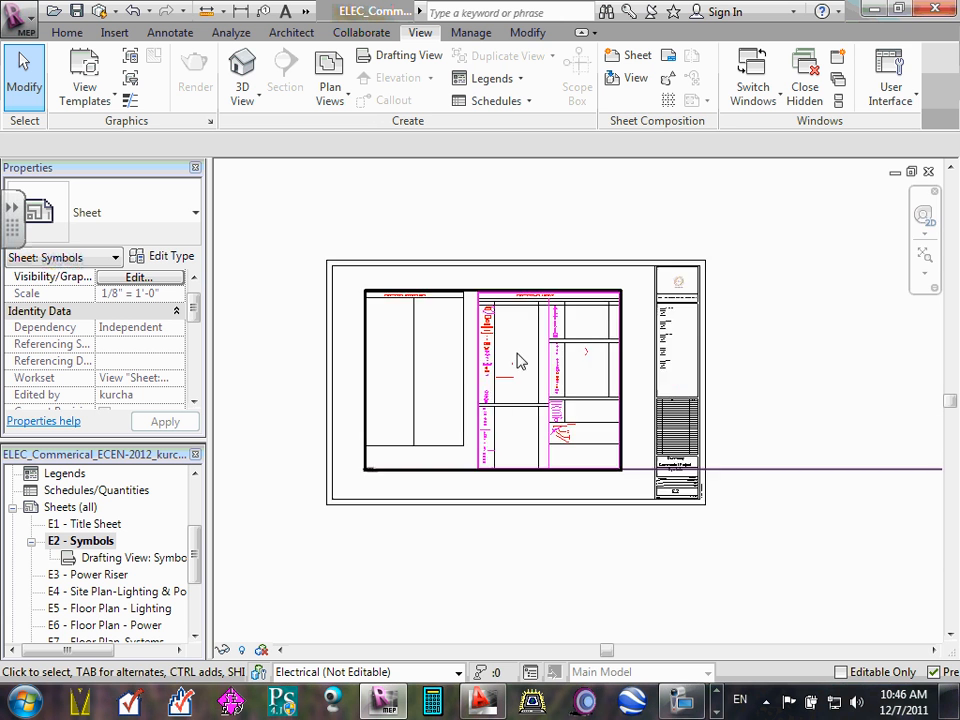
{"action": "scroll", "coordinate": [508, 360], "scroll_direction": "up", "scroll_amount": 1}
{"action": "scroll", "coordinate": [350, 350], "scroll_direction": "up", "scroll_amount": 4}
{"action": "scroll", "coordinate": [393, 351], "scroll_direction": "down", "scroll_amount": 4}
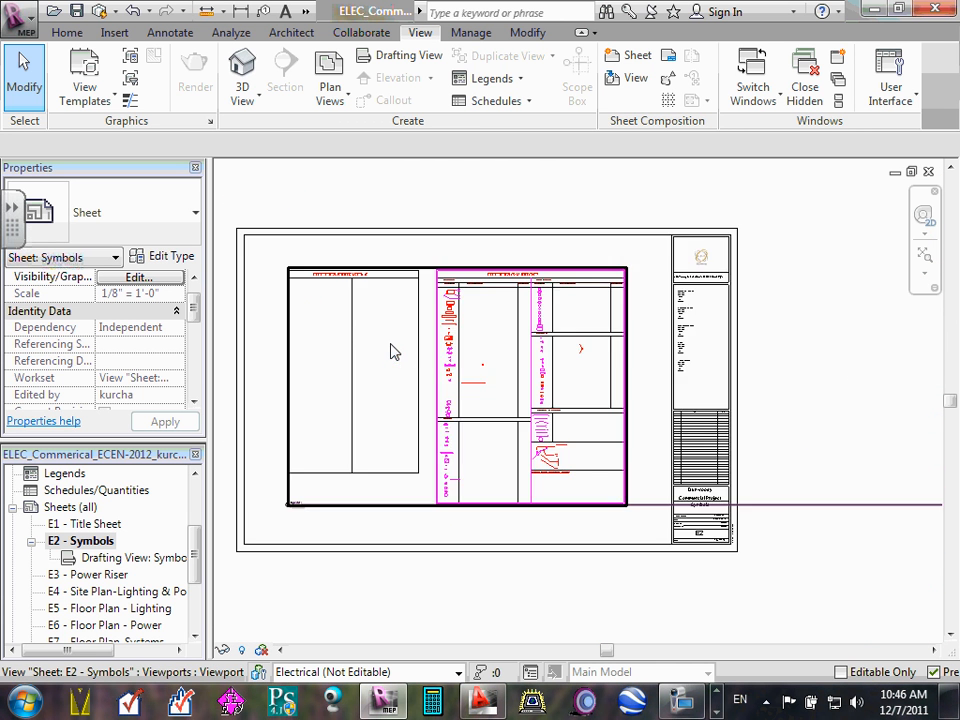
{"action": "scroll", "coordinate": [393, 351], "scroll_direction": "down", "scroll_amount": 2}
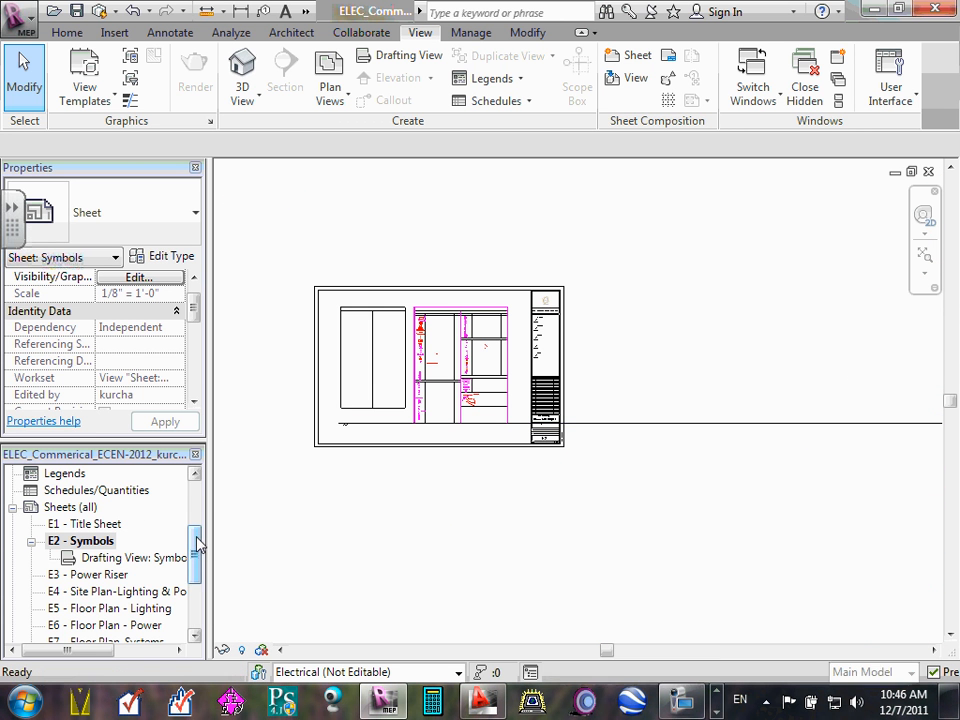
Open the Symbols drafting view to show the imported abbreviations and symbols list
{"action": "left_click_drag", "start_coordinate": [197, 543], "coordinate": [197, 497]}
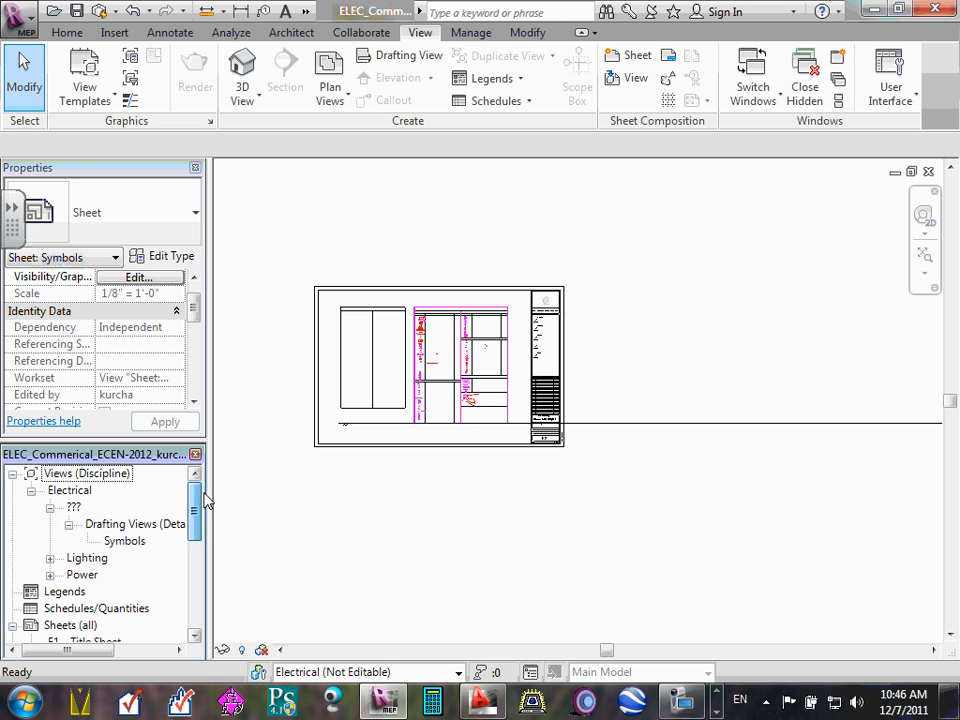
{"action": "left_click", "coordinate": [128, 543]}
{"action": "double_click", "coordinate": [128, 542]}
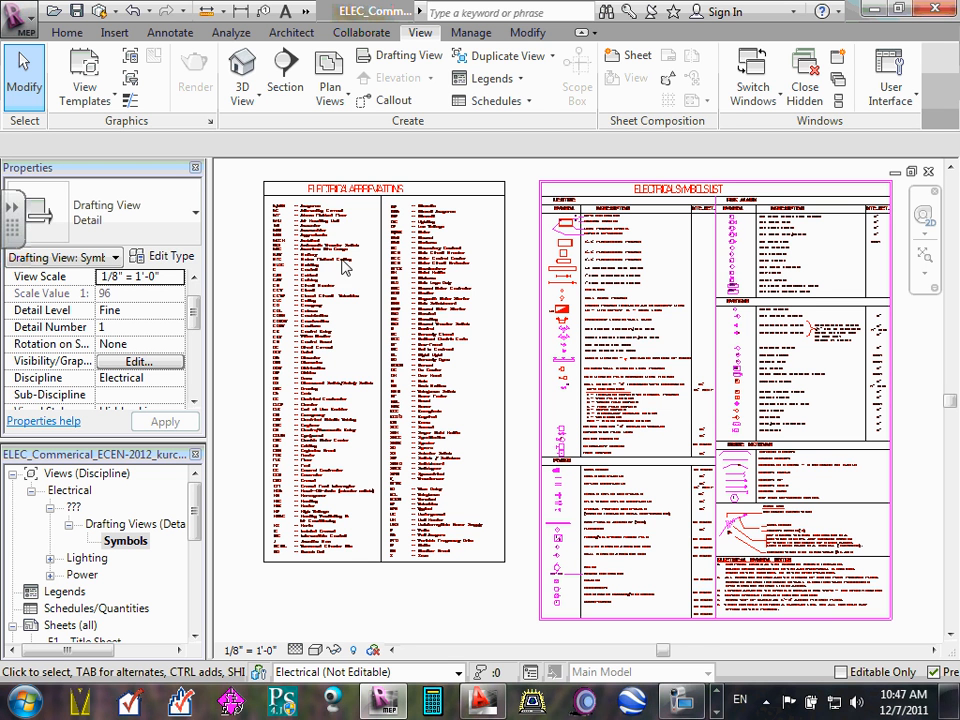
Find E2 - Symbols among the sheets and open it to review the placed view
{"action": "left_click_drag", "start_coordinate": [196, 498], "coordinate": [200, 503]}
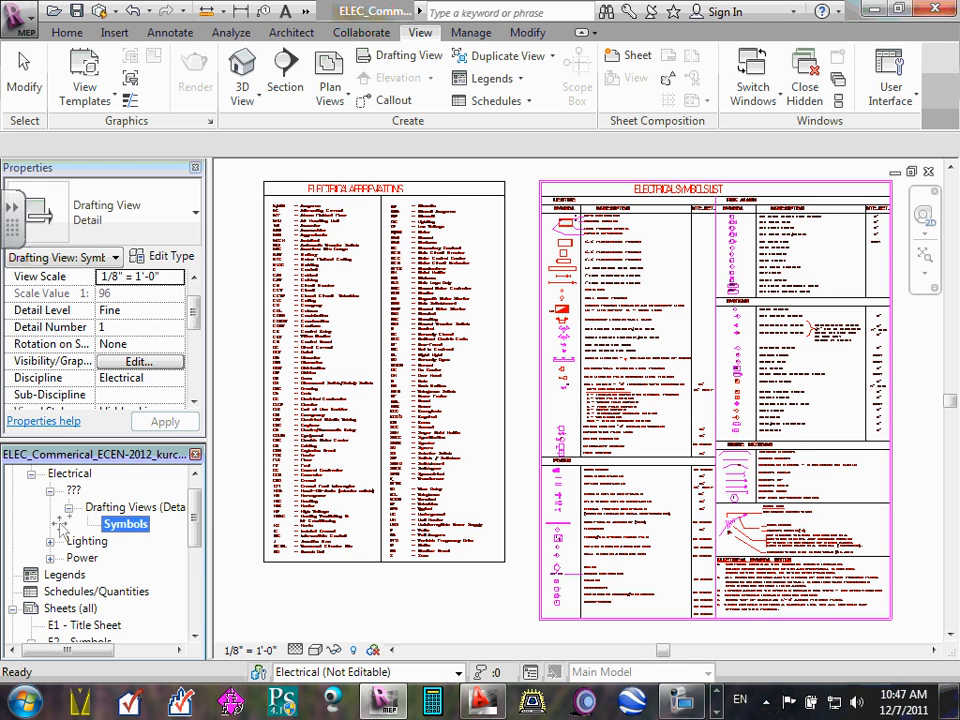
{"action": "scroll", "coordinate": [97, 622], "scroll_direction": "down", "scroll_amount": 4}
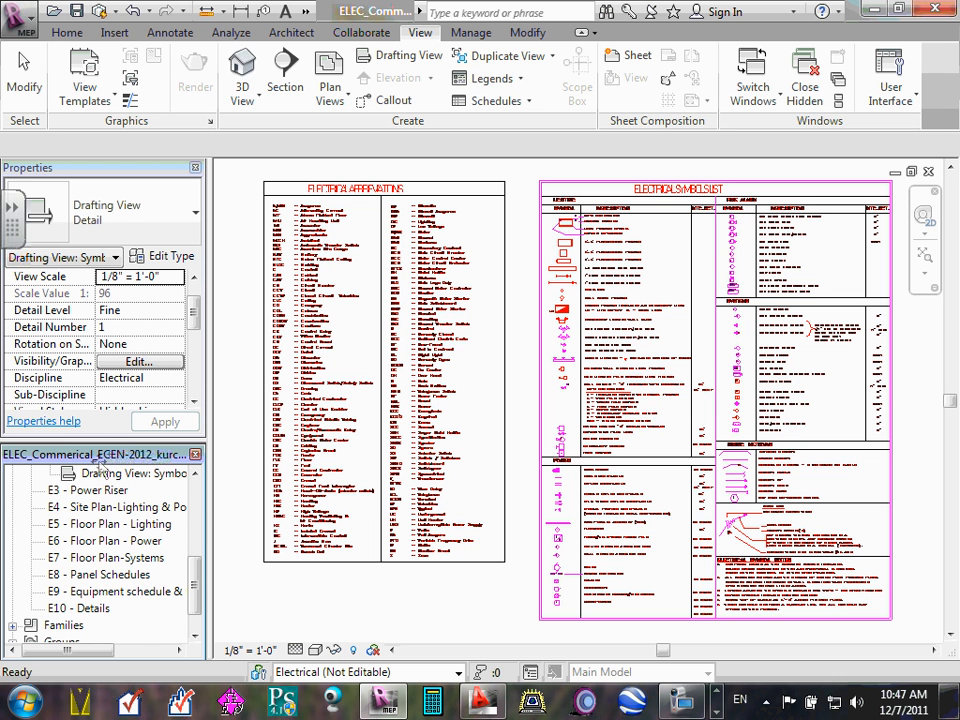
{"action": "scroll", "coordinate": [95, 490], "scroll_direction": "up", "scroll_amount": 1}
{"action": "left_click", "coordinate": [80, 524]}
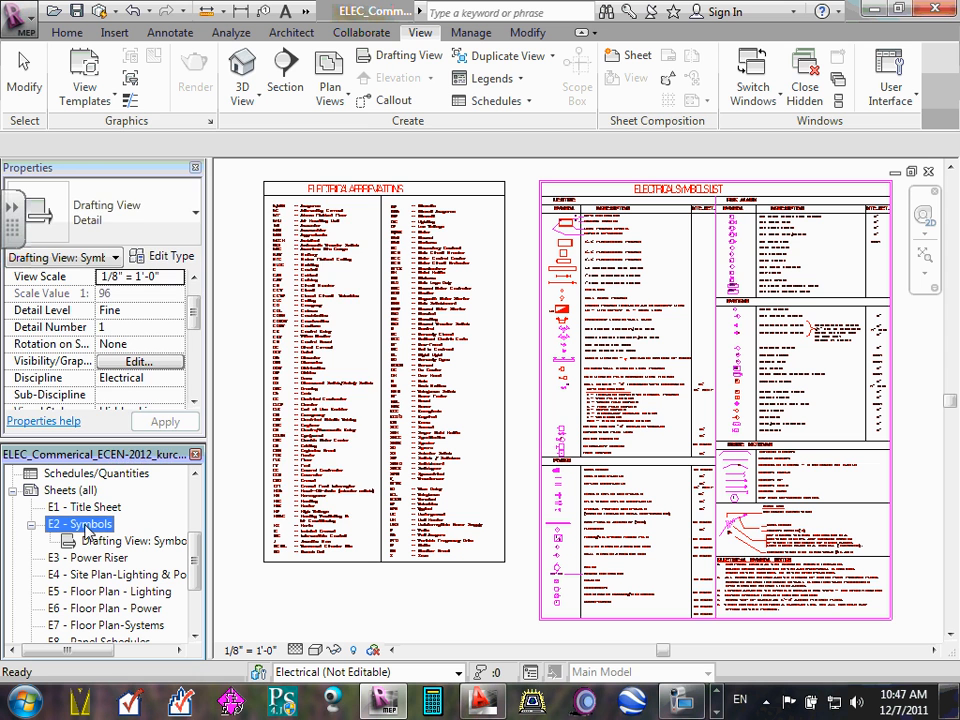
{"action": "right_click", "coordinate": [86, 524]}
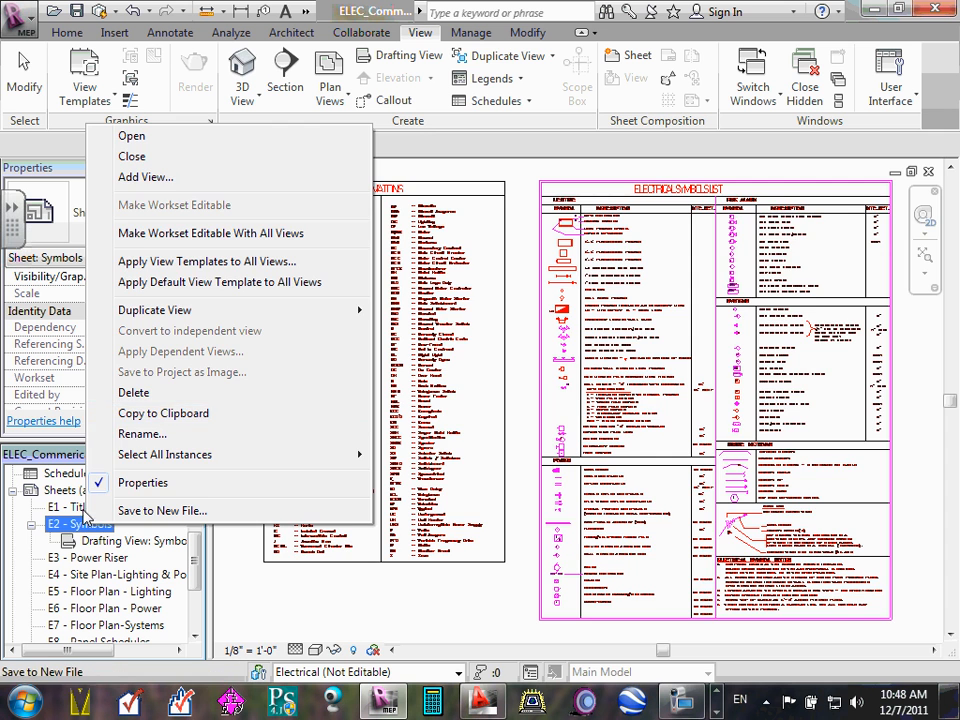
{"action": "double_click", "coordinate": [78, 527]}
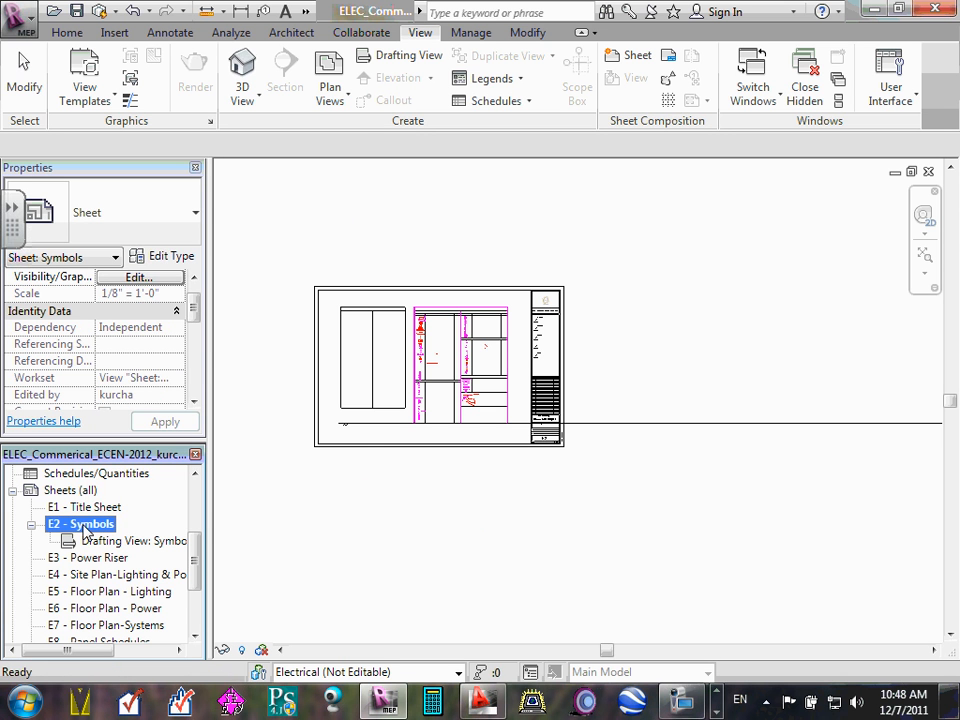
Request adding a view to sheet E2 - Symbols, save the project when reminded, and cancel the view selection
{"action": "right_click", "coordinate": [84, 527]}
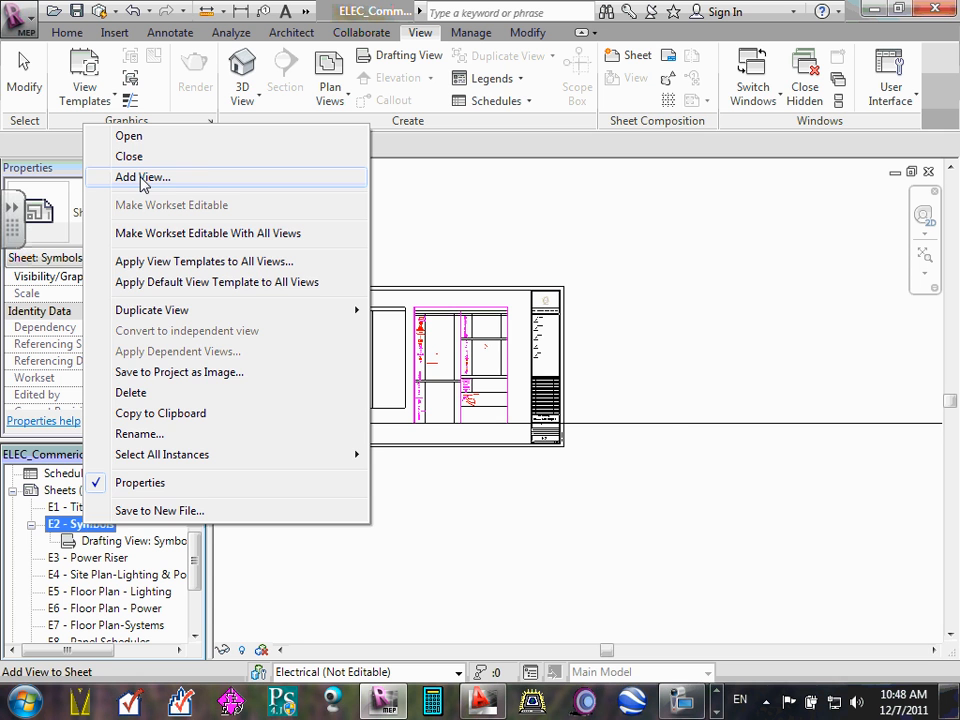
{"action": "left_click", "coordinate": [141, 178]}
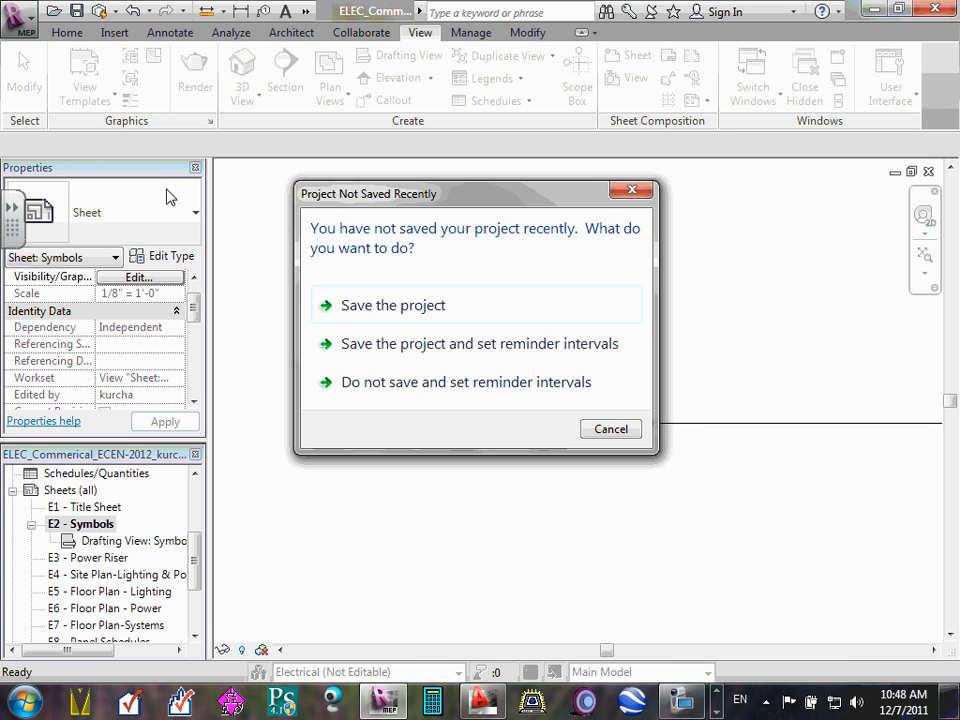
{"action": "left_click", "coordinate": [399, 315]}
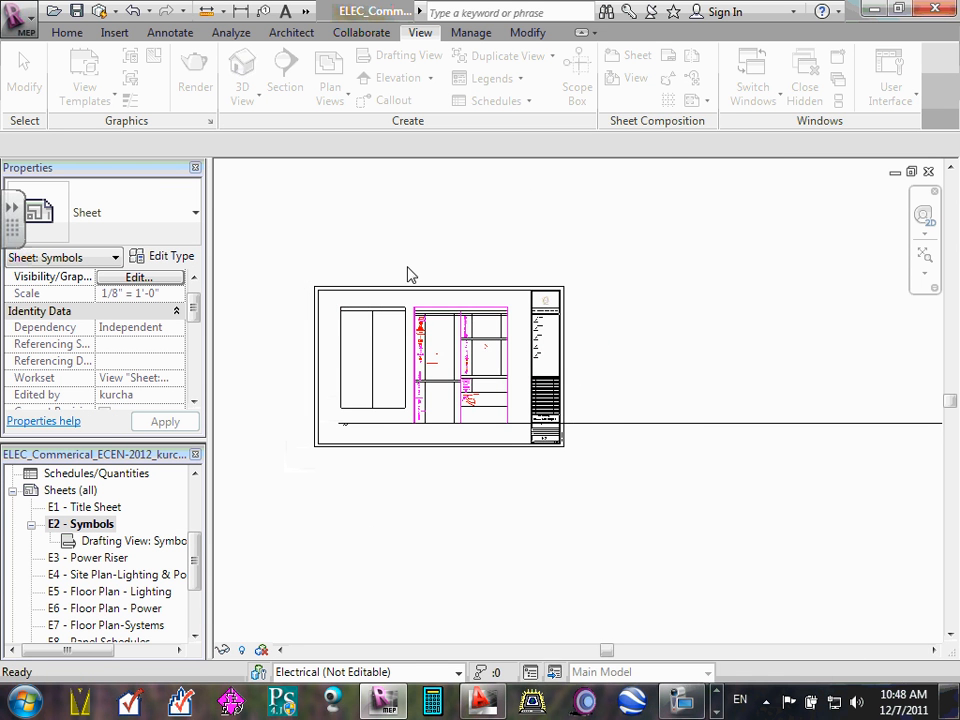
{"action": "left_click", "coordinate": [420, 294]}
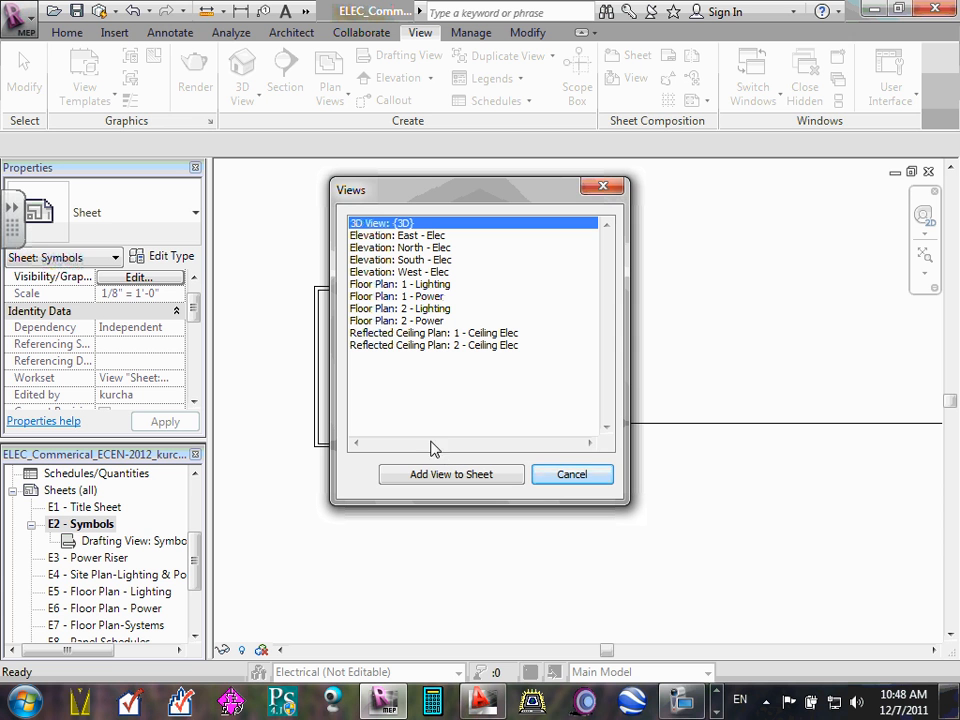
{"action": "left_click", "coordinate": [586, 475]}
Review the views still available for placement on sheet E2 - Symbols and close the list without adding any
{"action": "right_click", "coordinate": [100, 524]}
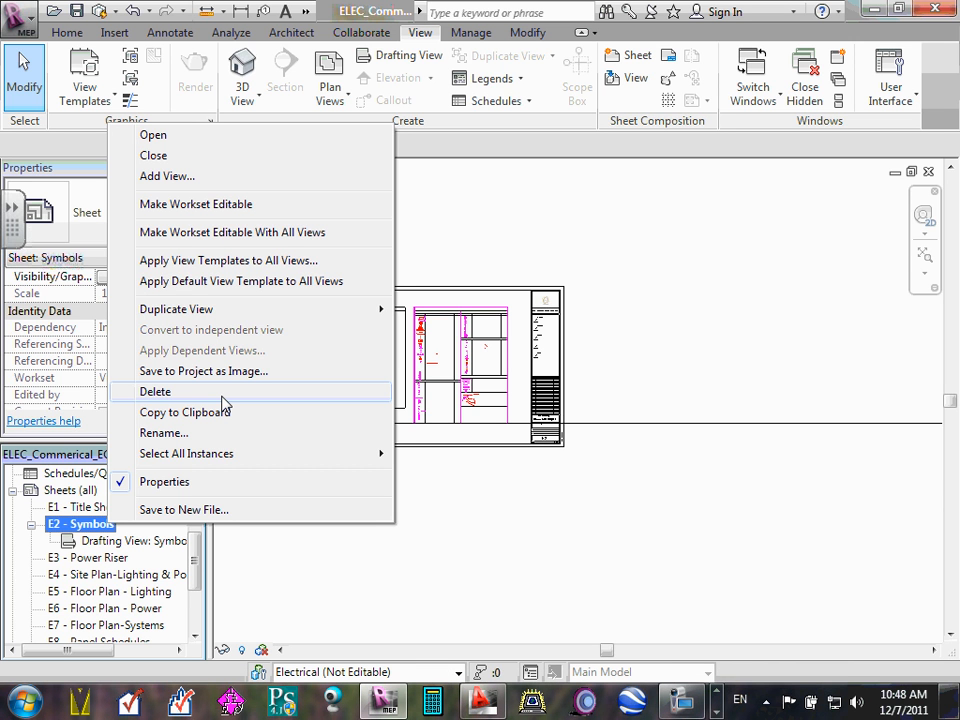
{"action": "left_click", "coordinate": [193, 179]}
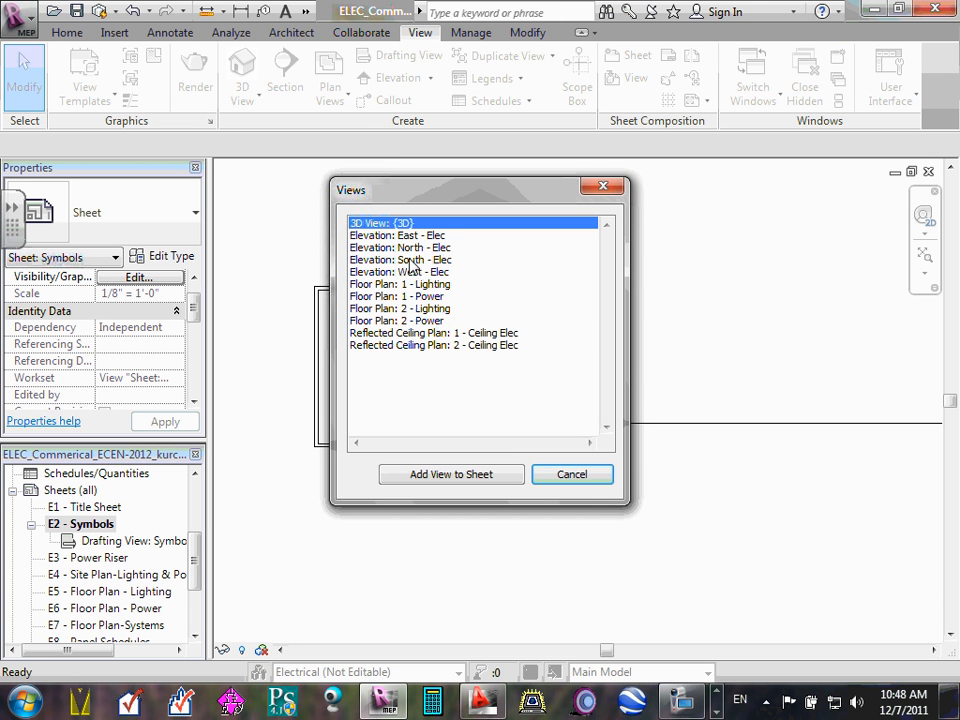
{"action": "left_click", "coordinate": [572, 476]}
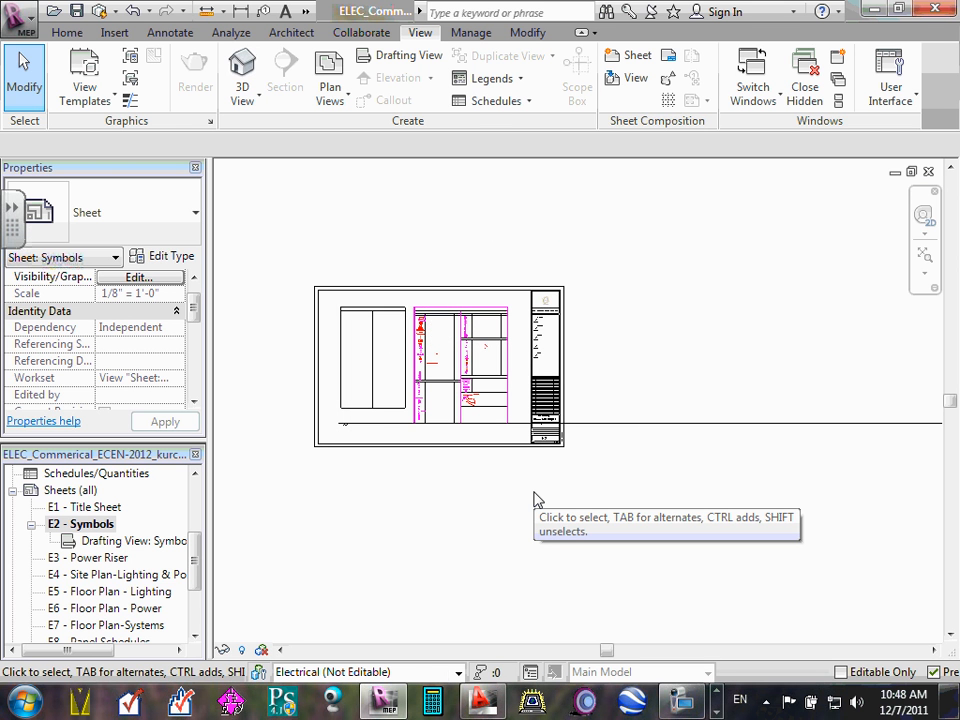
Move the symbols viewport slightly up and toward the title block, keeping it inside the border of sheet E2
{"action": "left_click", "coordinate": [925, 256]}
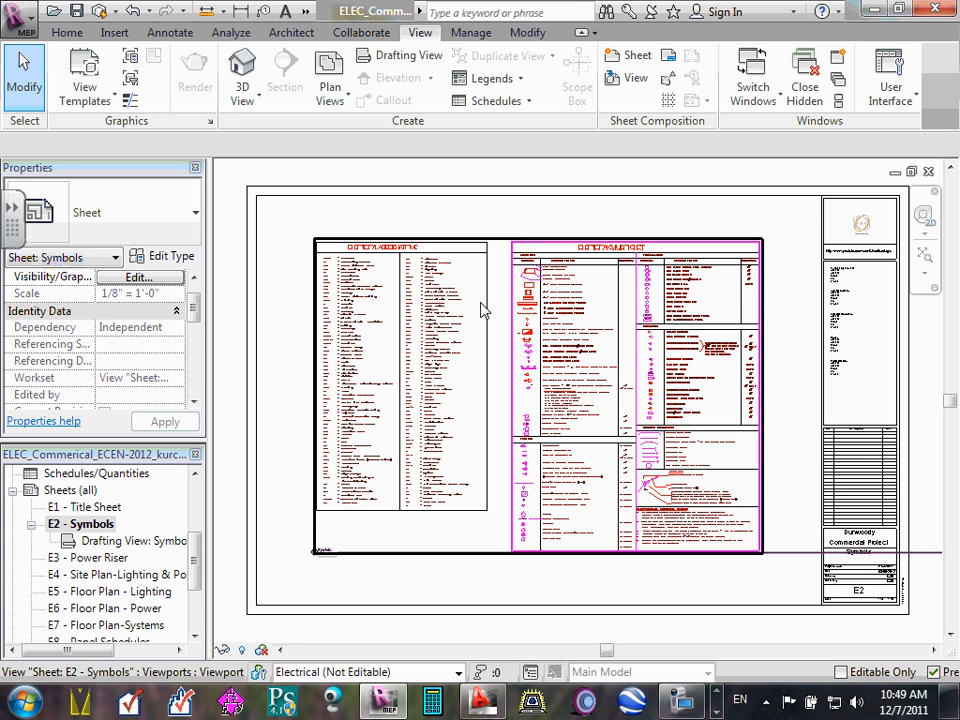
{"action": "left_click_drag", "start_coordinate": [561, 316], "coordinate": [352, 372]}
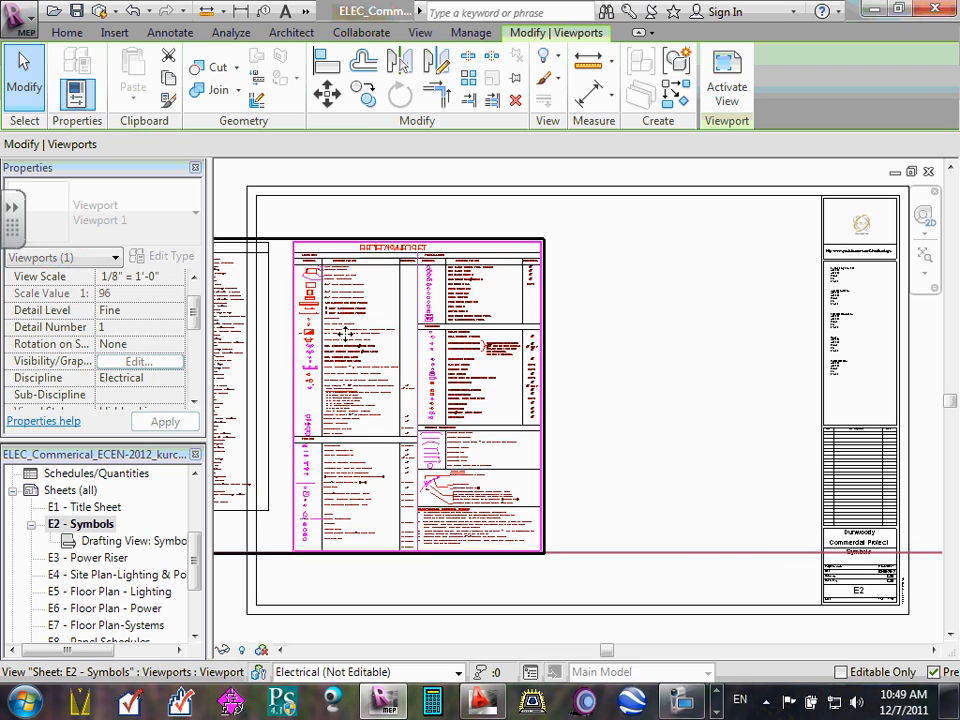
{"action": "left_click_drag", "start_coordinate": [598, 326], "coordinate": [600, 326]}
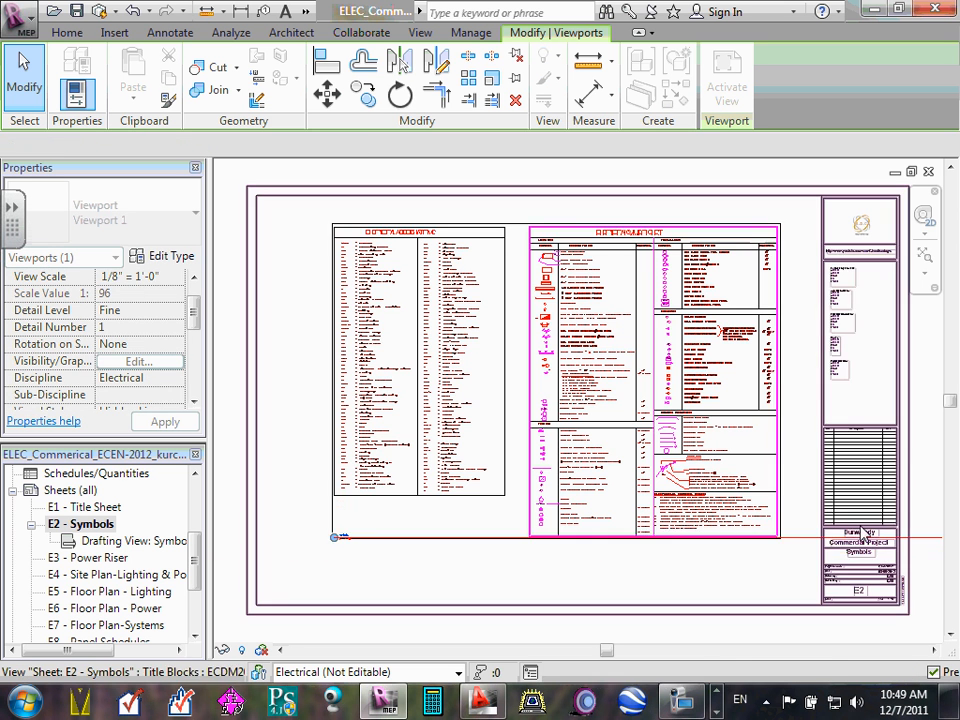
Examine how far the symbols viewport's title line extends past the title block and how the viewport sits on the sheet
{"action": "scroll", "coordinate": [800, 538], "scroll_direction": "down", "scroll_amount": 5}
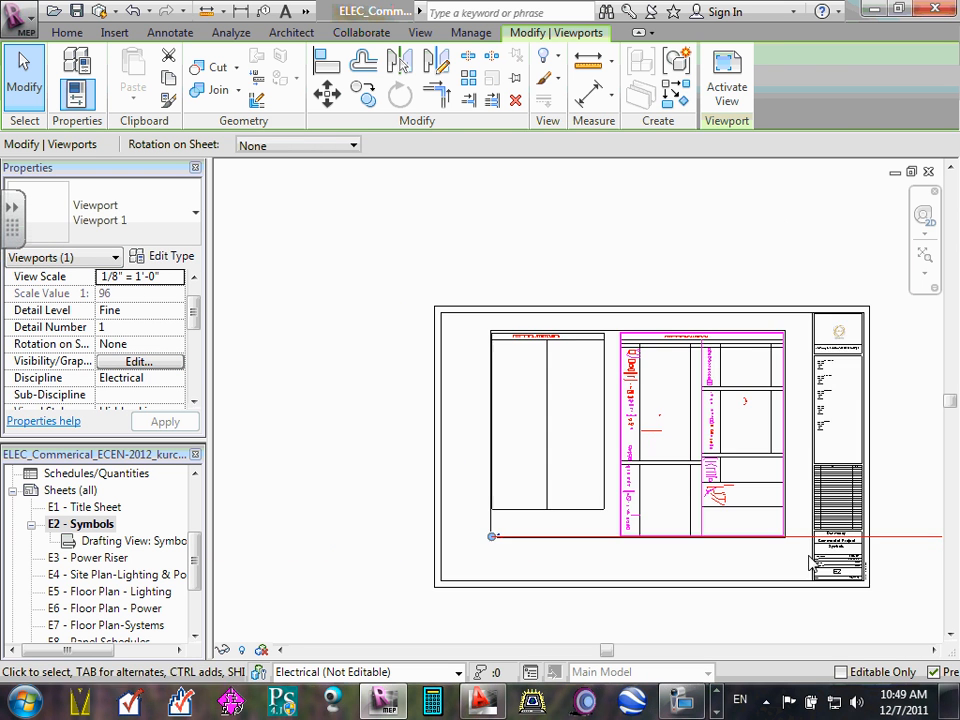
{"action": "middle_click_drag", "start_coordinate": [852, 565], "coordinate": [753, 566]}
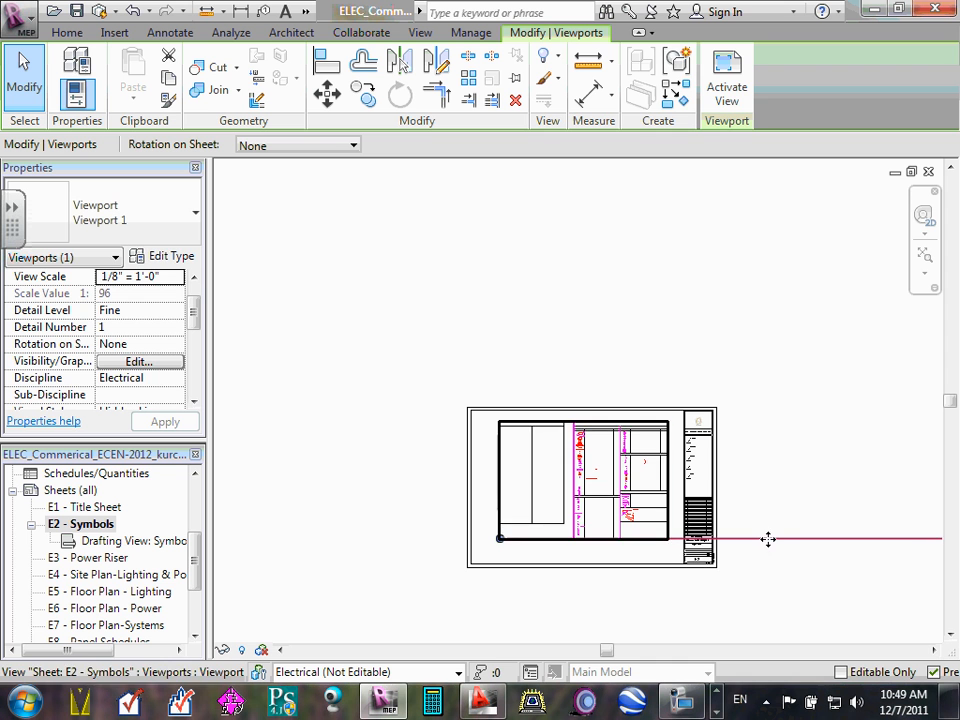
{"action": "mouse_move", "coordinate": [765, 551]}
{"action": "left_mouse_down"}
{"action": "mouse_move", "coordinate": [761, 564]}
{"action": "mouse_move", "coordinate": [765, 549]}
{"action": "mouse_move", "coordinate": [749, 548]}
{"action": "left_mouse_up"}
{"action": "scroll", "coordinate": [786, 568], "scroll_direction": "down", "scroll_amount": 2}
{"action": "middle_click_drag", "start_coordinate": [786, 568], "coordinate": [560, 560]}
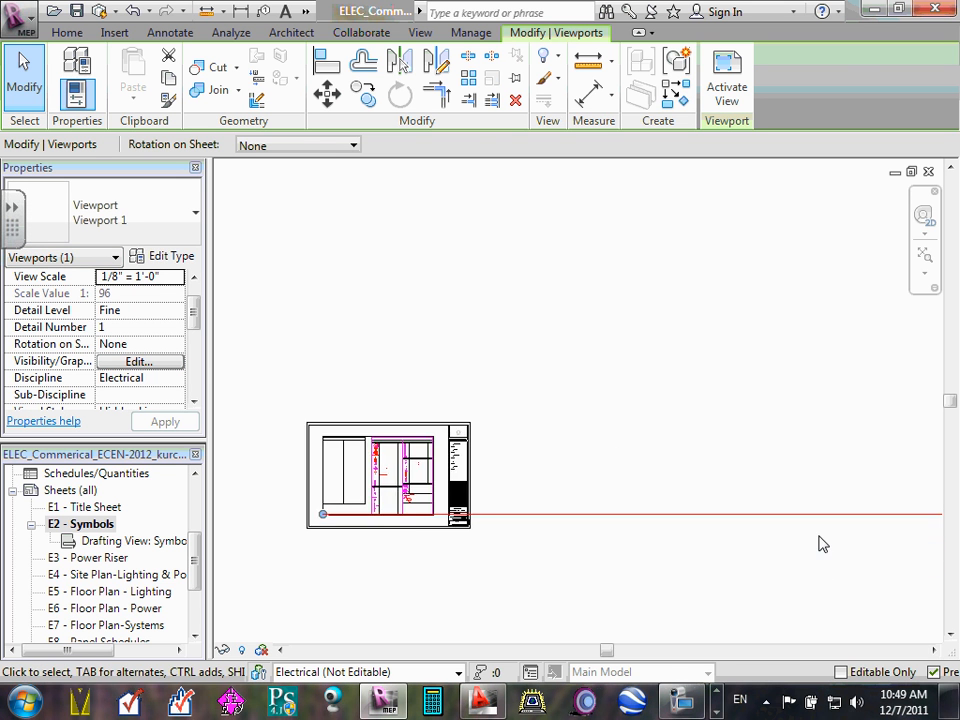
{"action": "scroll", "coordinate": [800, 520], "scroll_direction": "up", "scroll_amount": 3}
{"action": "scroll", "coordinate": [521, 501], "scroll_direction": "down", "scroll_amount": 3}
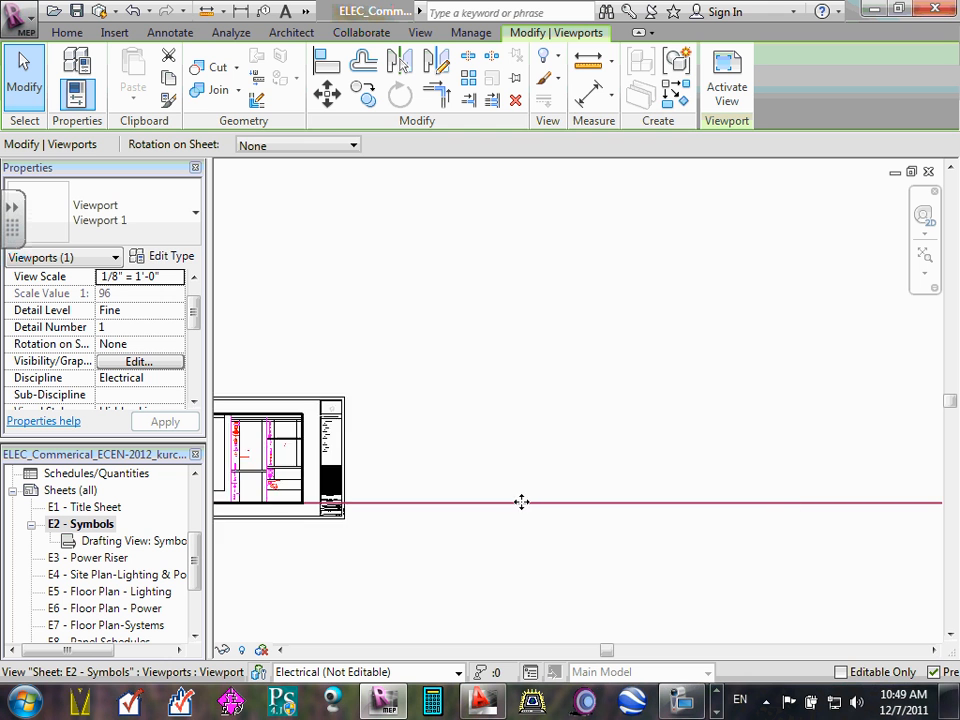
{"action": "scroll", "coordinate": [326, 480], "scroll_direction": "up", "scroll_amount": 5}
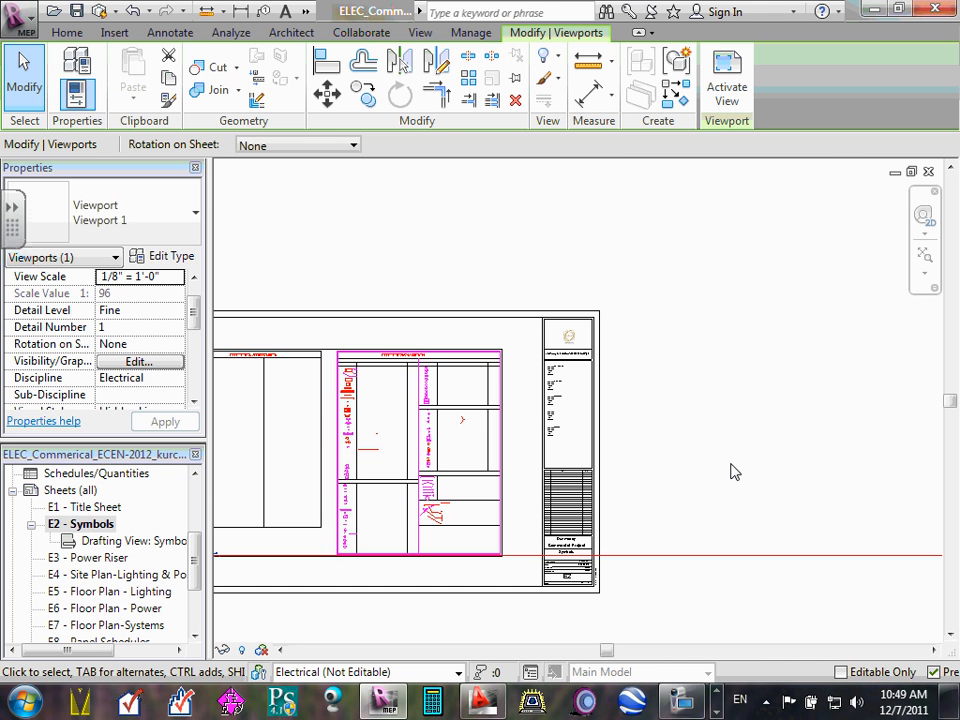
{"action": "left_click", "coordinate": [604, 443]}
{"action": "scroll", "coordinate": [388, 429], "scroll_direction": "up", "scroll_amount": 1}
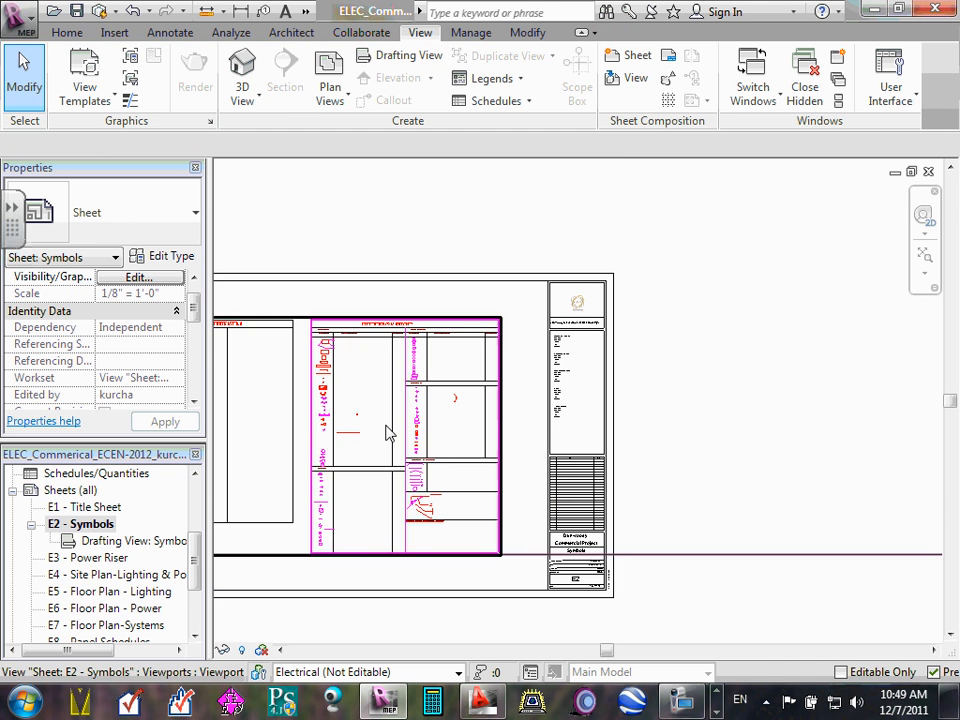
{"action": "scroll", "coordinate": [388, 429], "scroll_direction": "down", "scroll_amount": 2}
{"action": "middle_click_drag", "start_coordinate": [362, 334], "coordinate": [478, 317]}
{"action": "scroll", "coordinate": [446, 403], "scroll_direction": "up", "scroll_amount": 3}
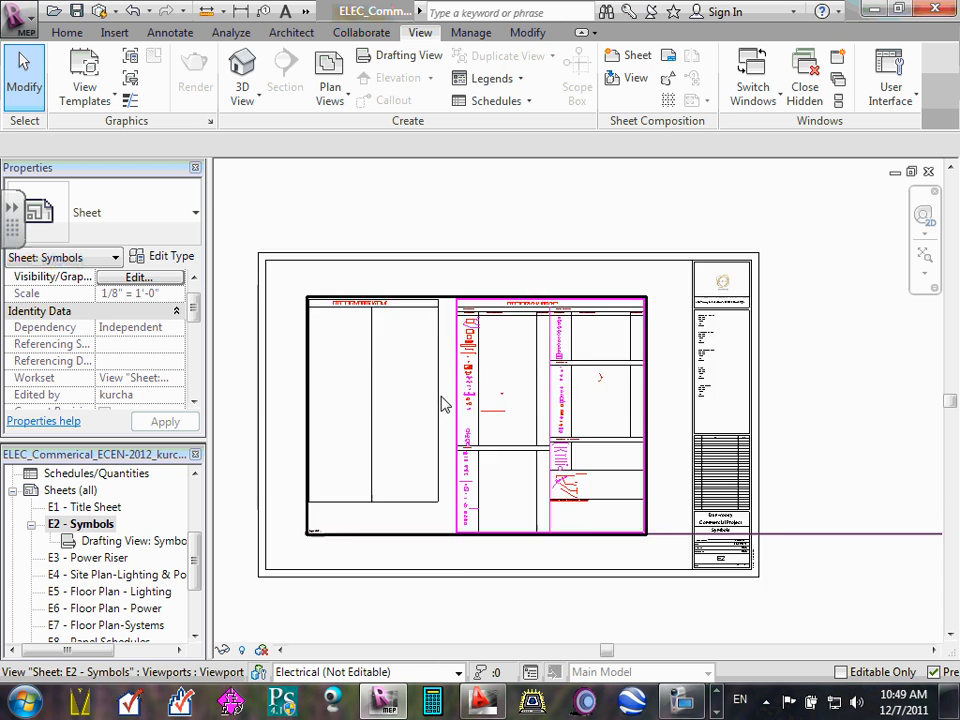
Move the Symbols view title and its line down from the viewport to below the border of sheet E2
{"action": "scroll", "coordinate": [285, 595], "scroll_direction": "up", "scroll_amount": 2}
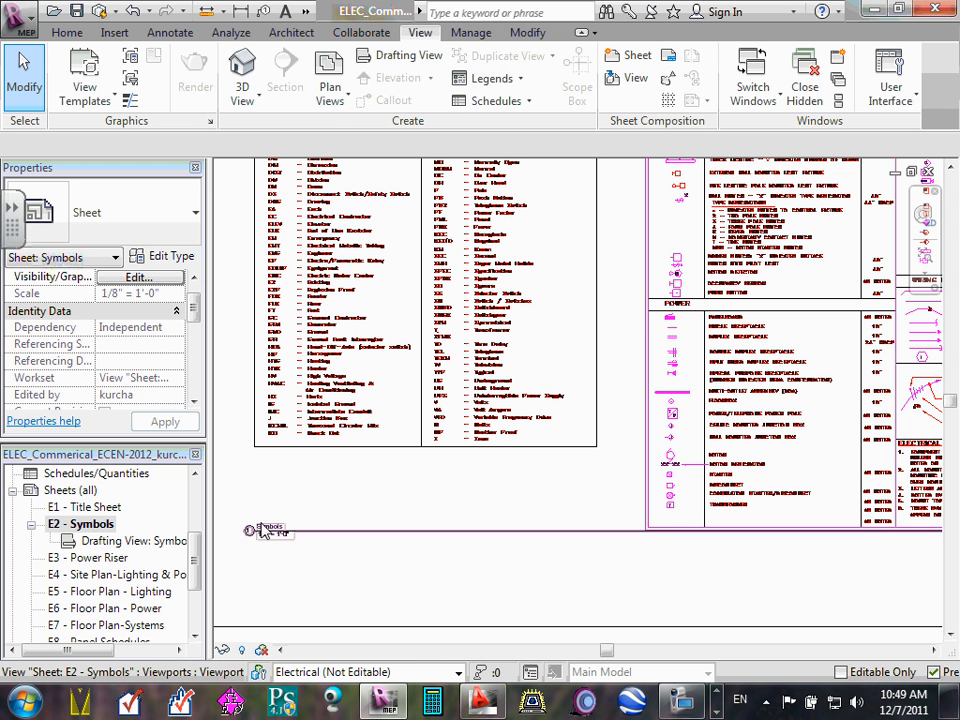
{"action": "scroll", "coordinate": [266, 538], "scroll_direction": "up", "scroll_amount": 5}
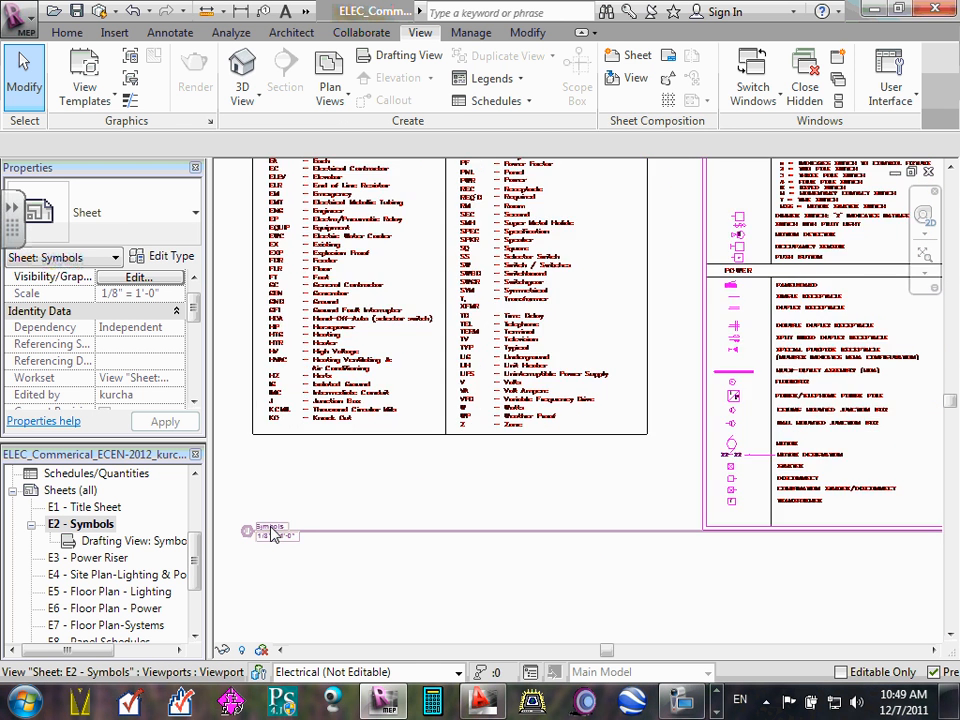
{"action": "left_click", "coordinate": [294, 546]}
{"action": "scroll", "coordinate": [294, 546], "scroll_direction": "down", "scroll_amount": 5}
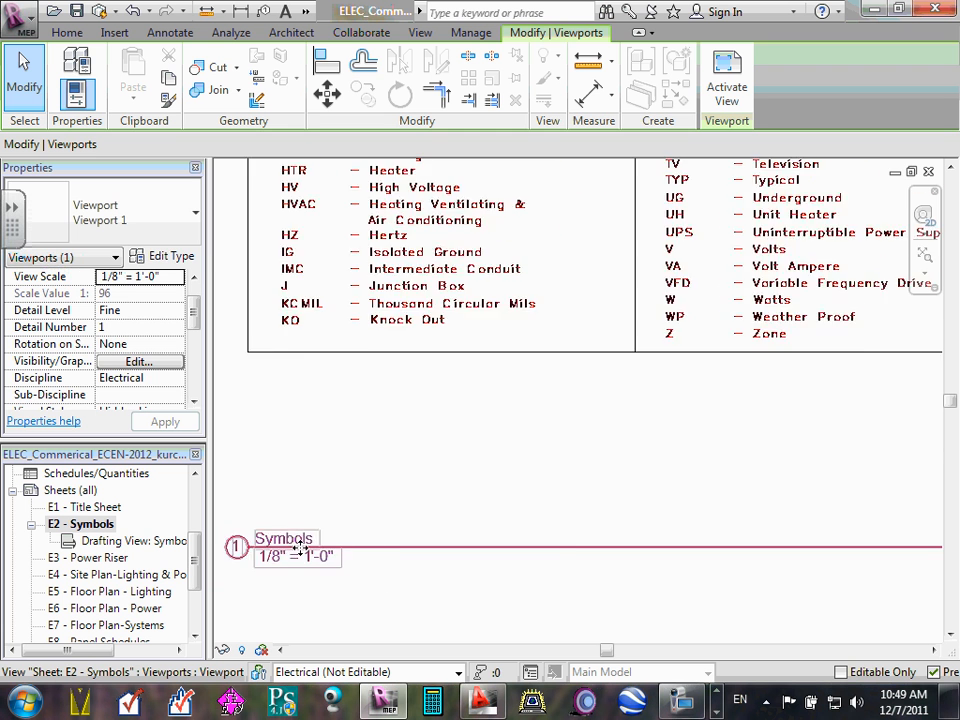
{"action": "left_click_drag", "start_coordinate": [282, 552], "coordinate": [280, 612]}
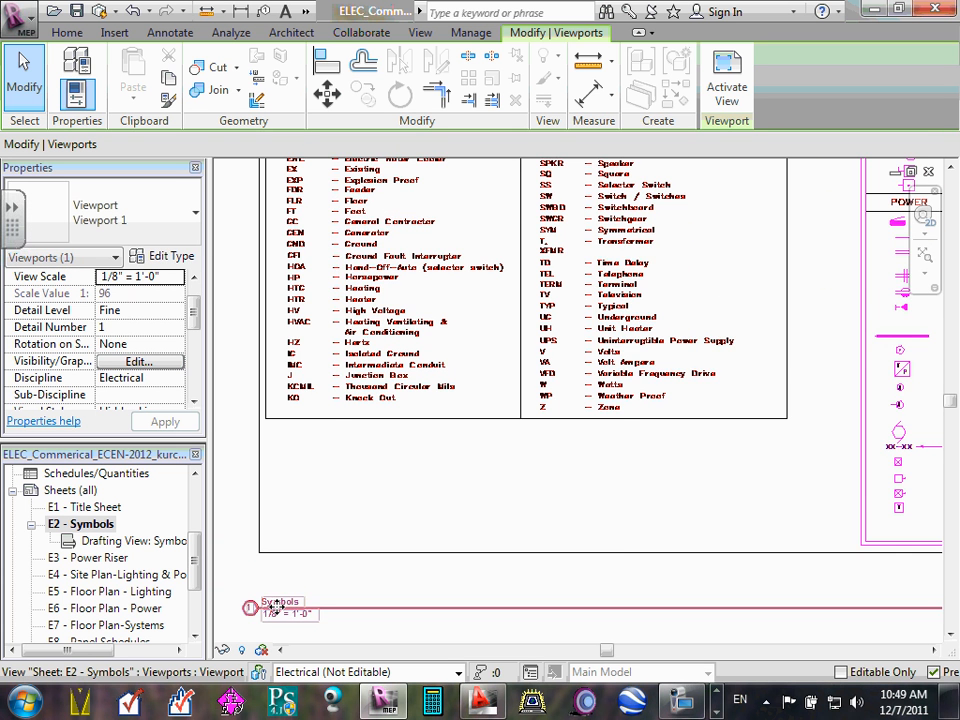
{"action": "scroll", "coordinate": [321, 568], "scroll_direction": "down", "scroll_amount": 4}
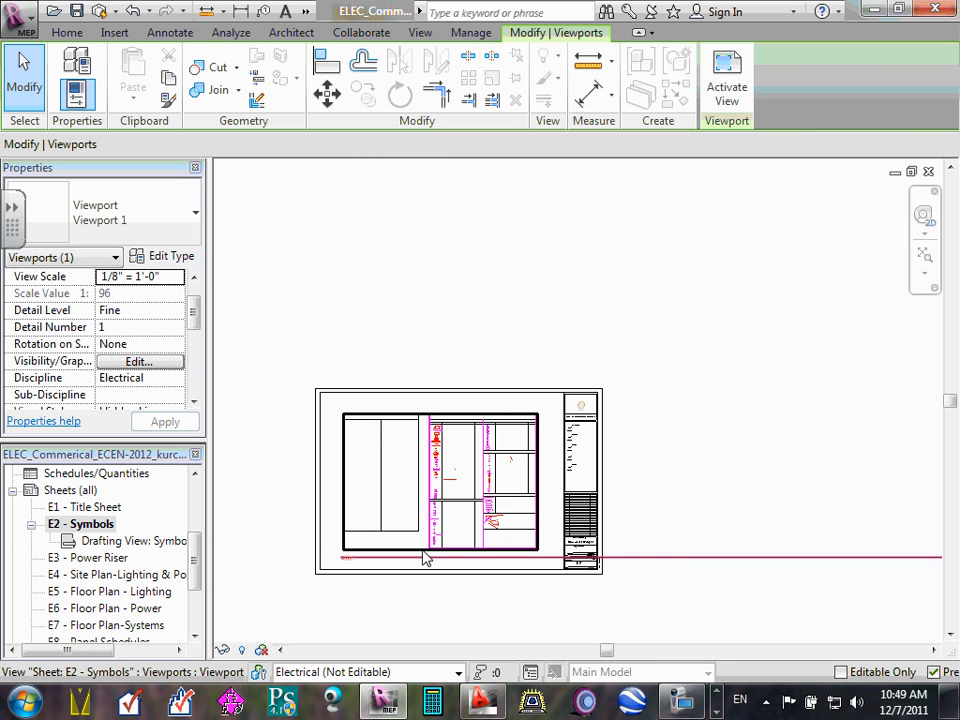
{"action": "scroll", "coordinate": [283, 567], "scroll_direction": "up", "scroll_amount": 5}
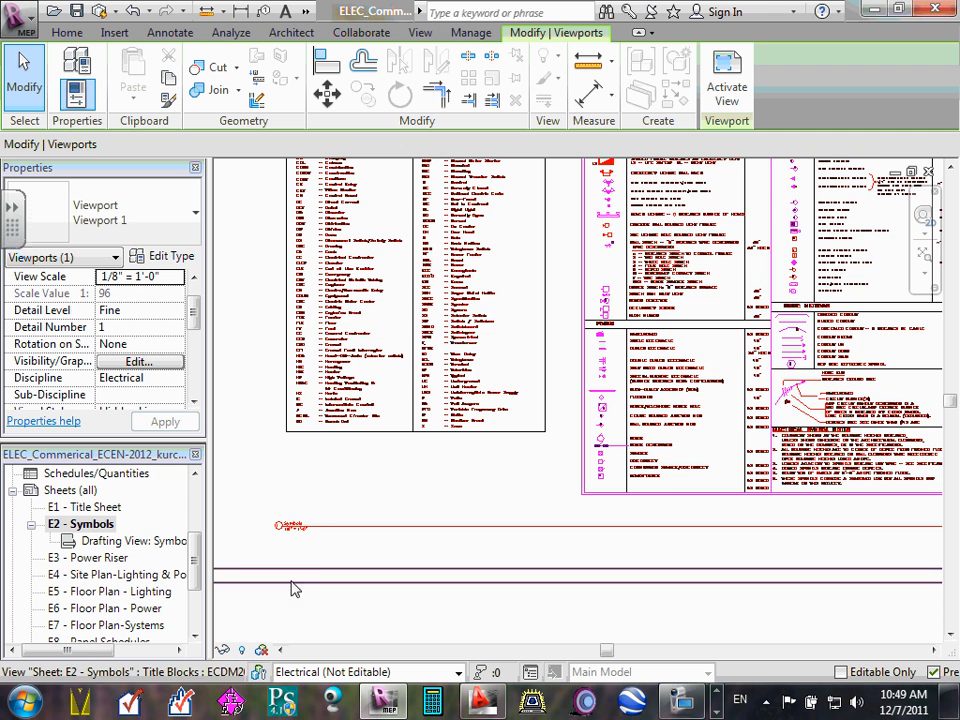
{"action": "middle_click_drag", "start_coordinate": [332, 527], "coordinate": [328, 378]}
{"action": "left_click_drag", "start_coordinate": [328, 378], "coordinate": [307, 524]}
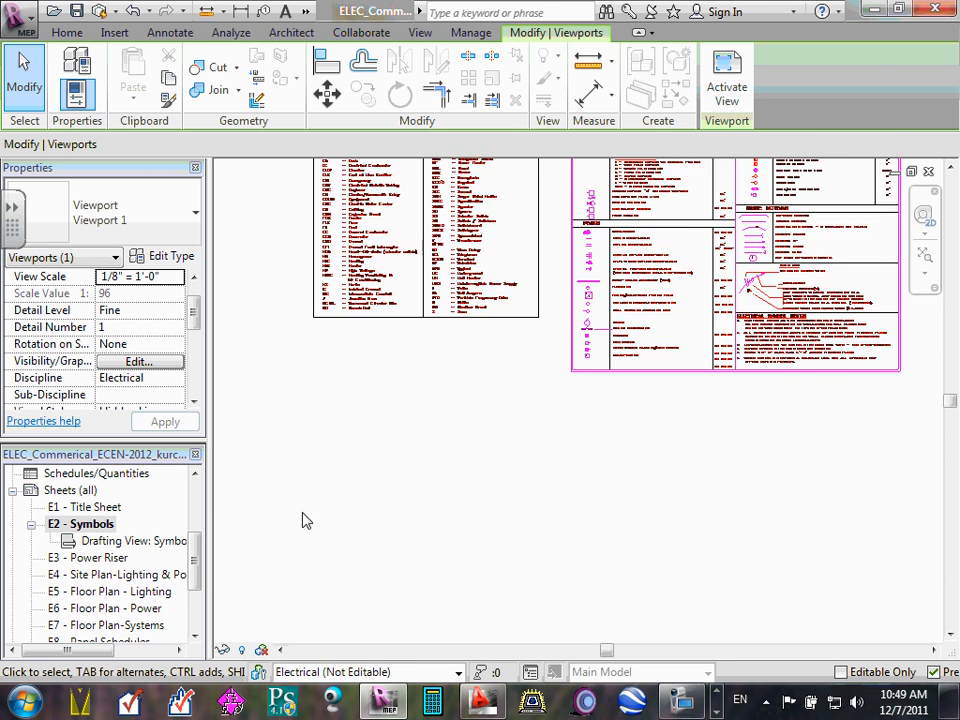
Inspect the relocated Symbols view title below the sheet border and review the complete layout of sheet E2
{"action": "scroll", "coordinate": [280, 505], "scroll_direction": "up", "scroll_amount": 5}
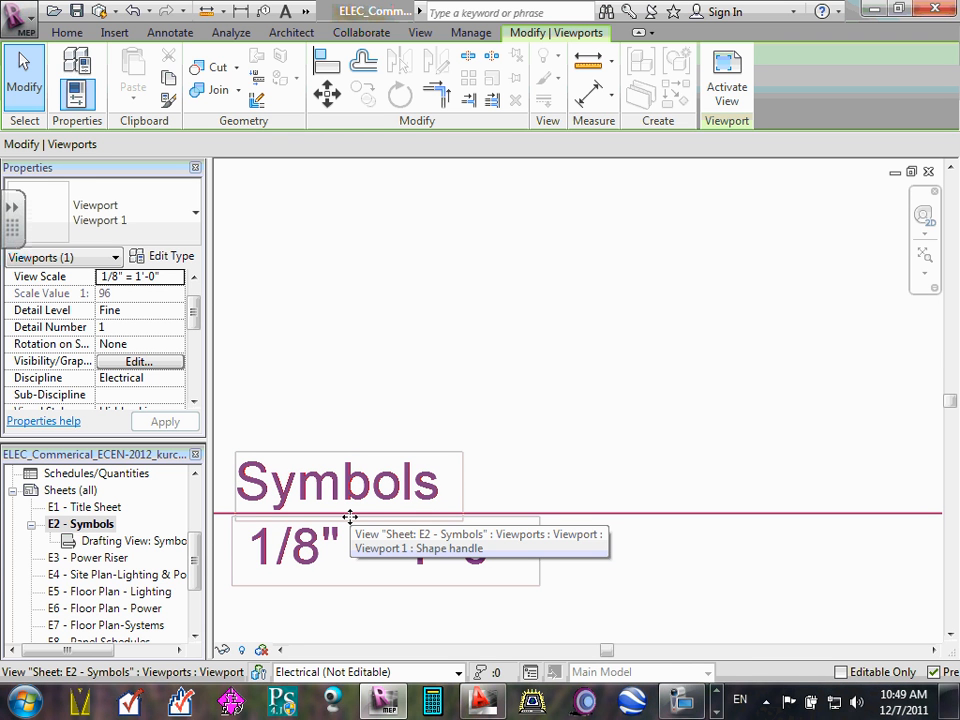
{"action": "scroll", "coordinate": [246, 620], "scroll_direction": "down", "scroll_amount": 6}
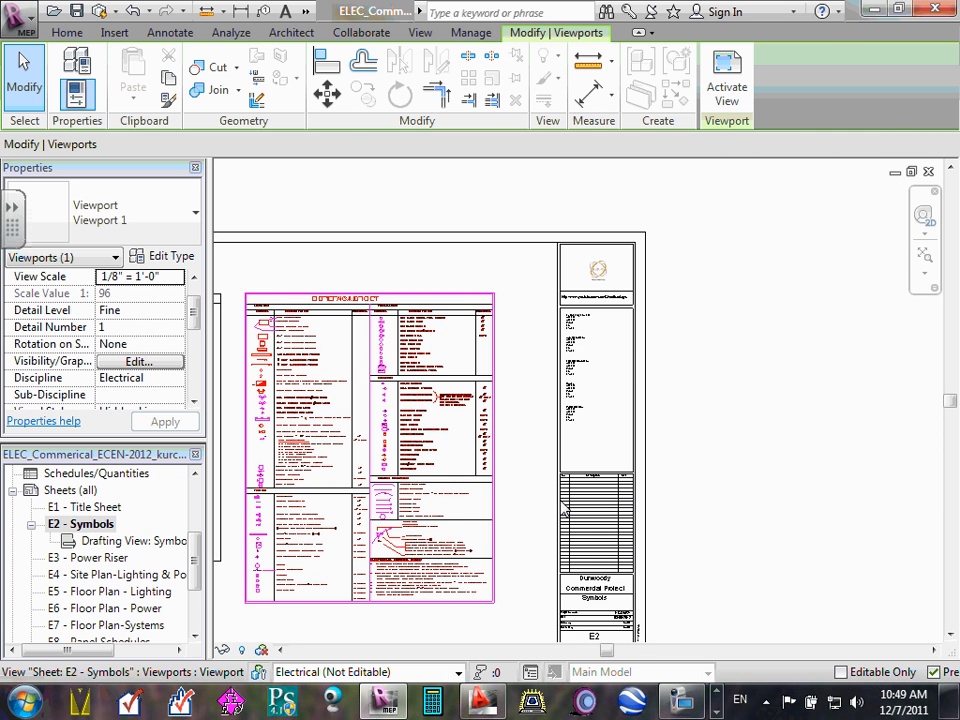
{"action": "middle_click_drag", "start_coordinate": [604, 420], "coordinate": [635, 321]}
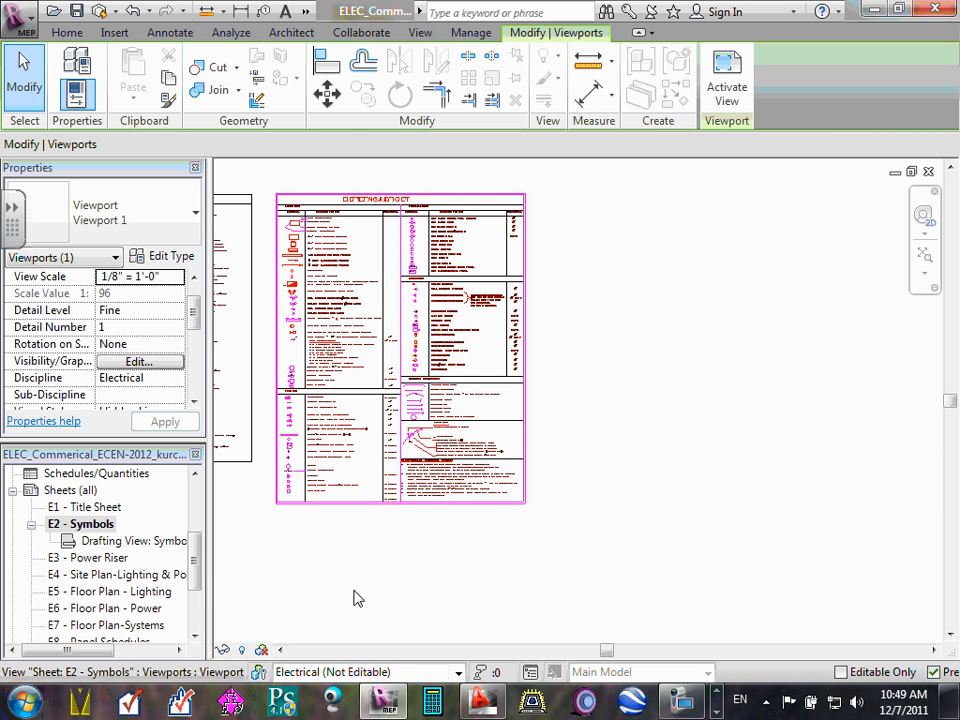
{"action": "middle_click_drag", "start_coordinate": [480, 530], "coordinate": [636, 444]}
{"action": "scroll", "coordinate": [896, 320], "scroll_direction": "up", "scroll_amount": 1}
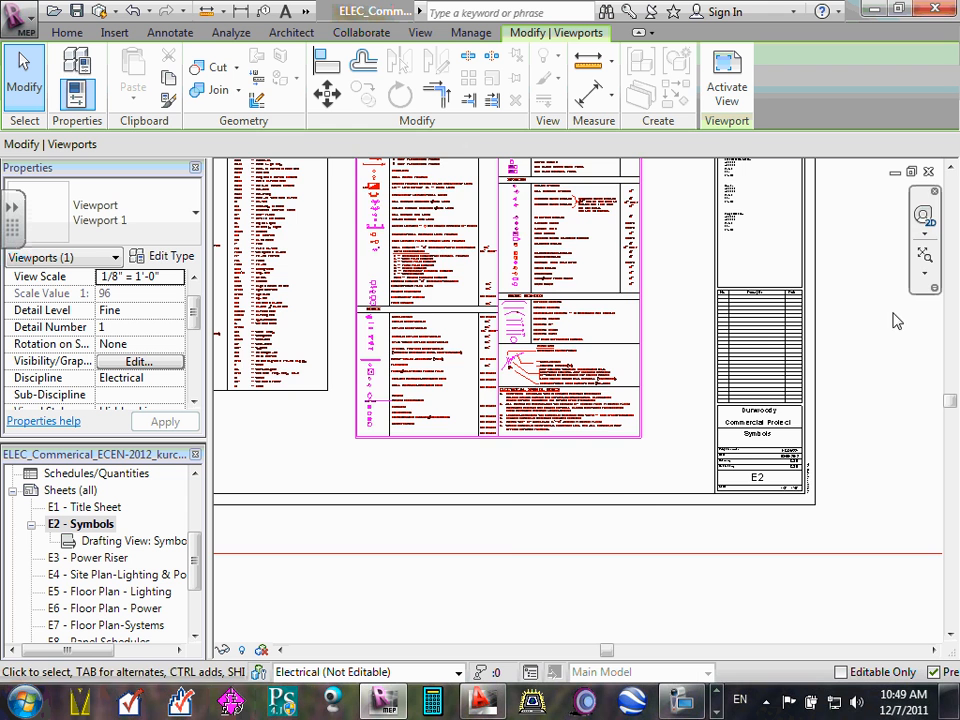
{"action": "left_click", "coordinate": [925, 256]}
{"action": "scroll", "coordinate": [446, 445], "scroll_direction": "down", "scroll_amount": 2}
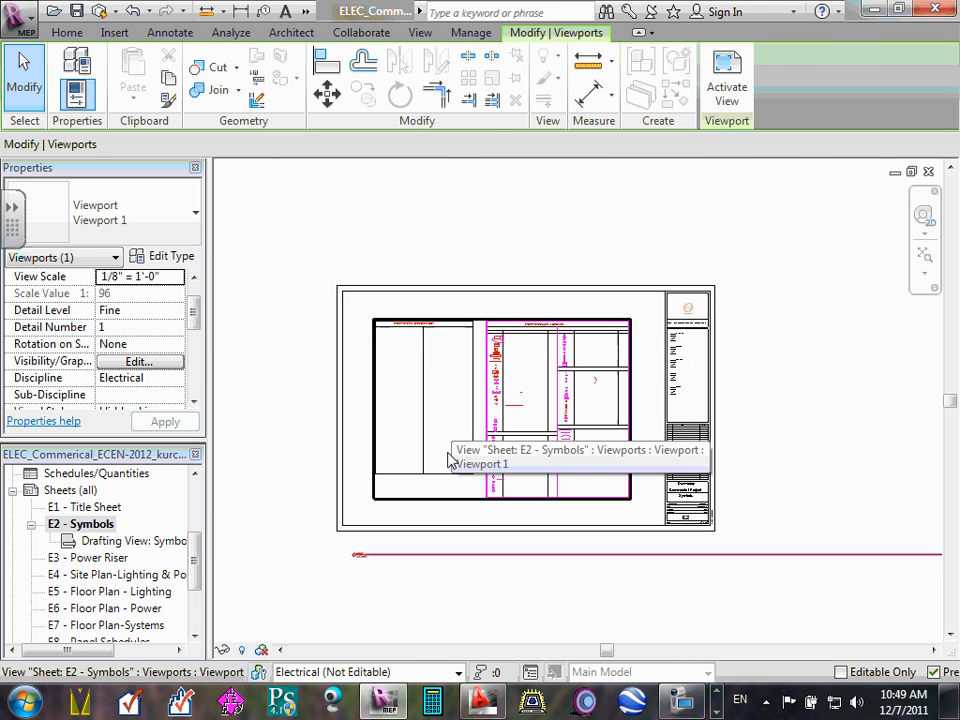
{"action": "scroll", "coordinate": [390, 580], "scroll_direction": "up", "scroll_amount": 2}
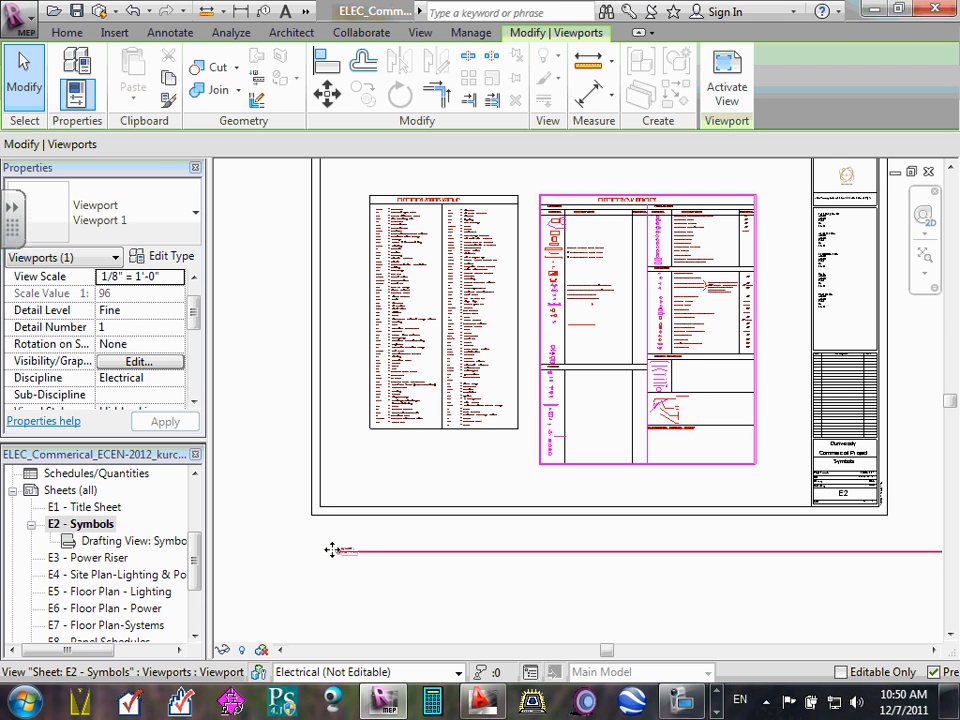
{"action": "left_click", "coordinate": [285, 579]}
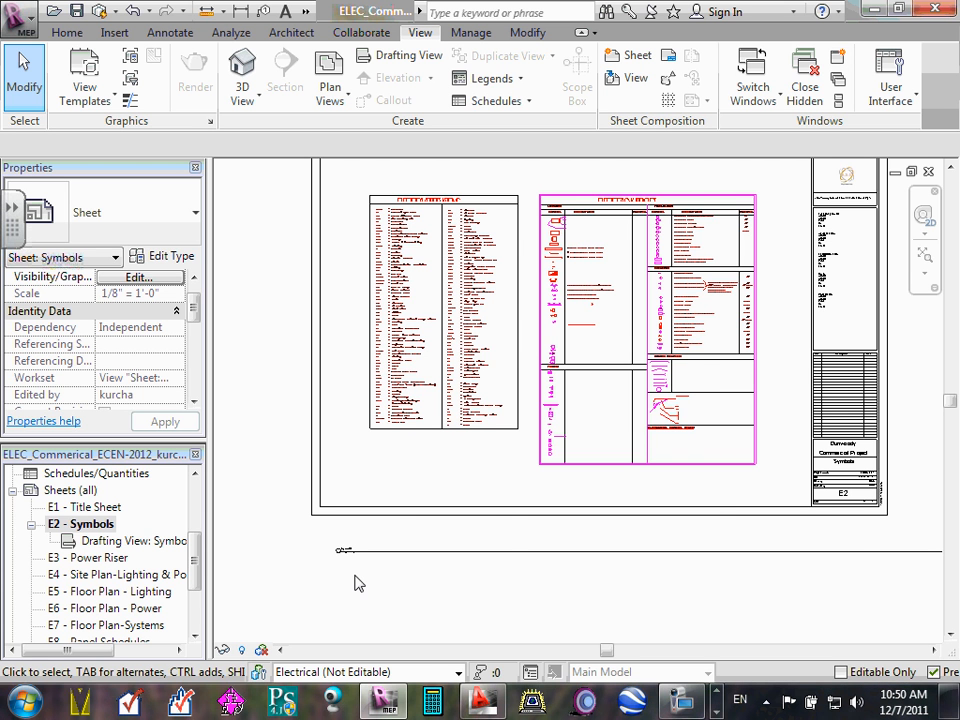
{"action": "left_click", "coordinate": [926, 258]}
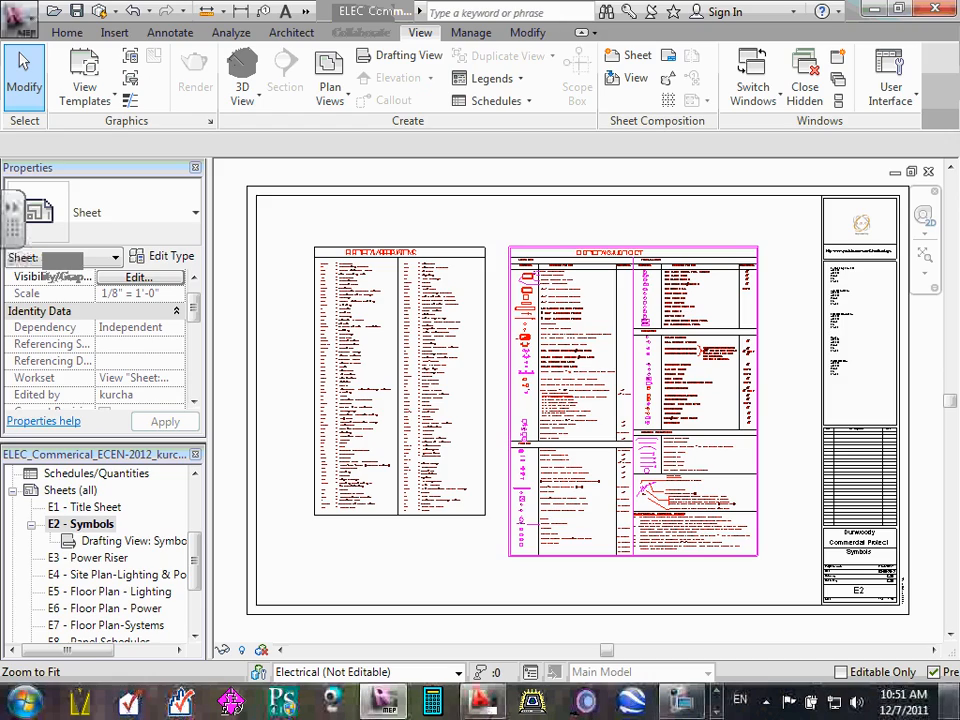
Collapse the E2 - Symbols entry in the sheet list and open sheet E6 - Floor Plan - Power
{"action": "left_click", "coordinate": [31, 524]}
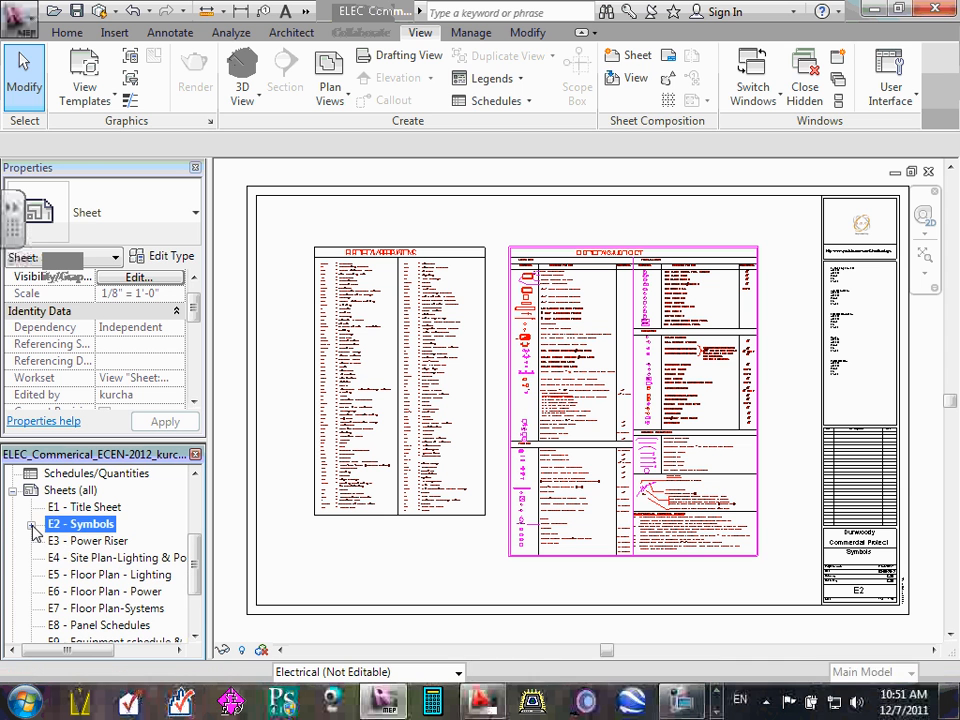
{"action": "left_click", "coordinate": [95, 541]}
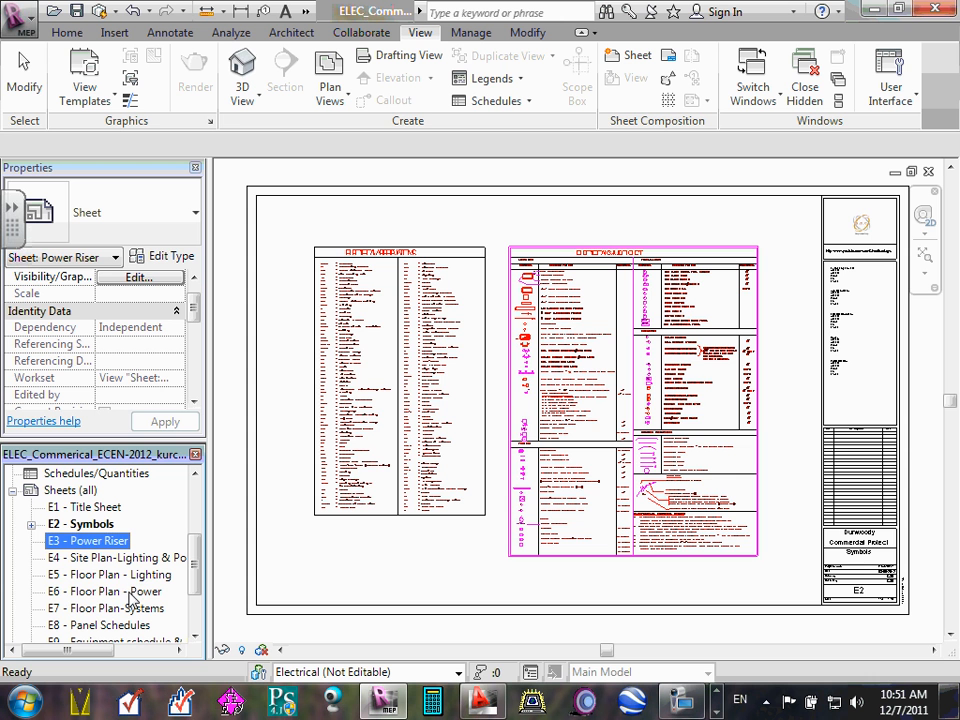
{"action": "double_click", "coordinate": [130, 592]}
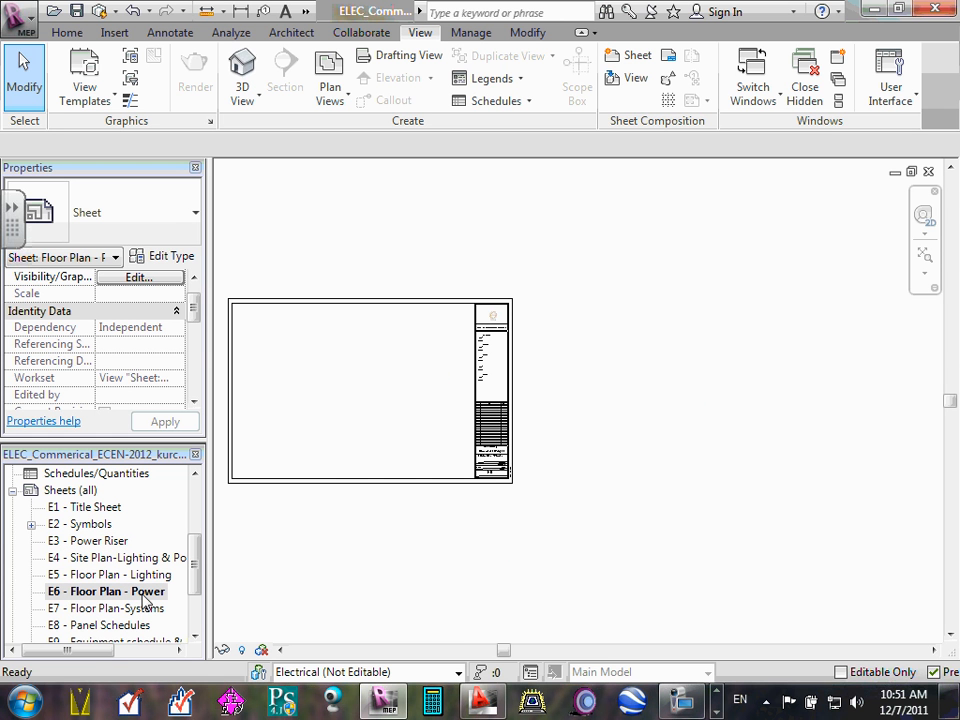
Collapse the ??? view group and expand the Power group to list its floor plan views
{"action": "left_click", "coordinate": [952, 700]}
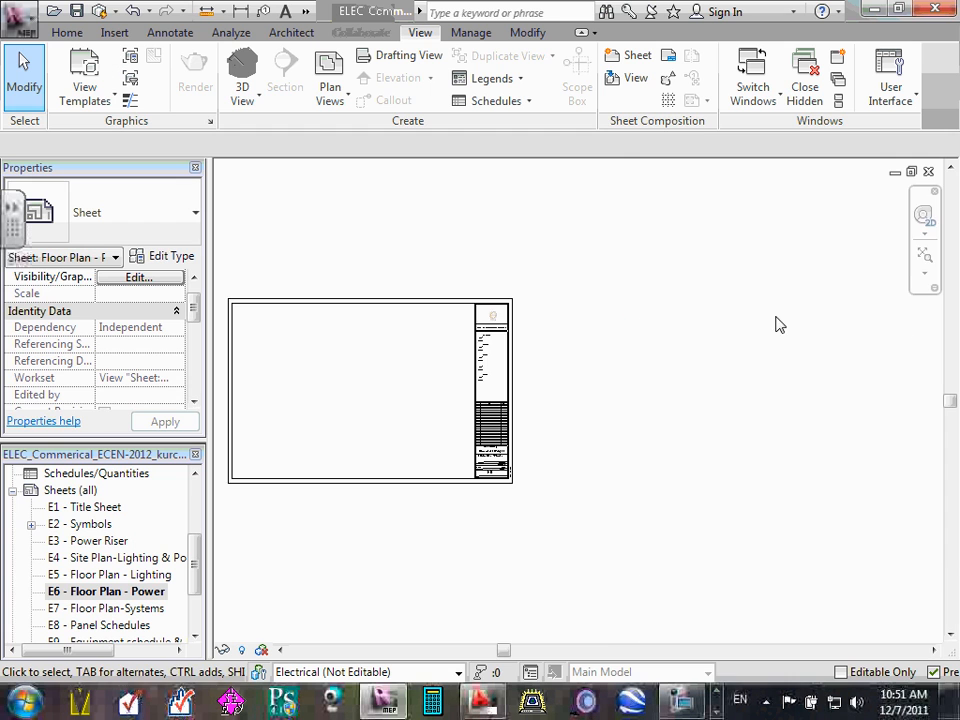
{"action": "left_click", "coordinate": [922, 256]}
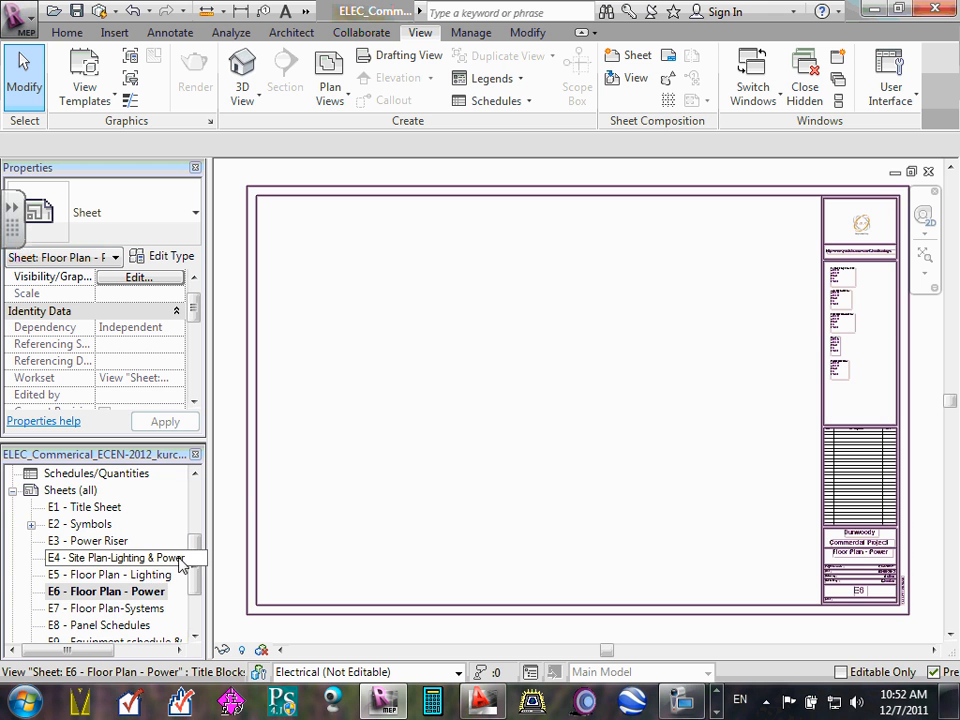
{"action": "left_click_drag", "start_coordinate": [197, 566], "coordinate": [197, 504]}
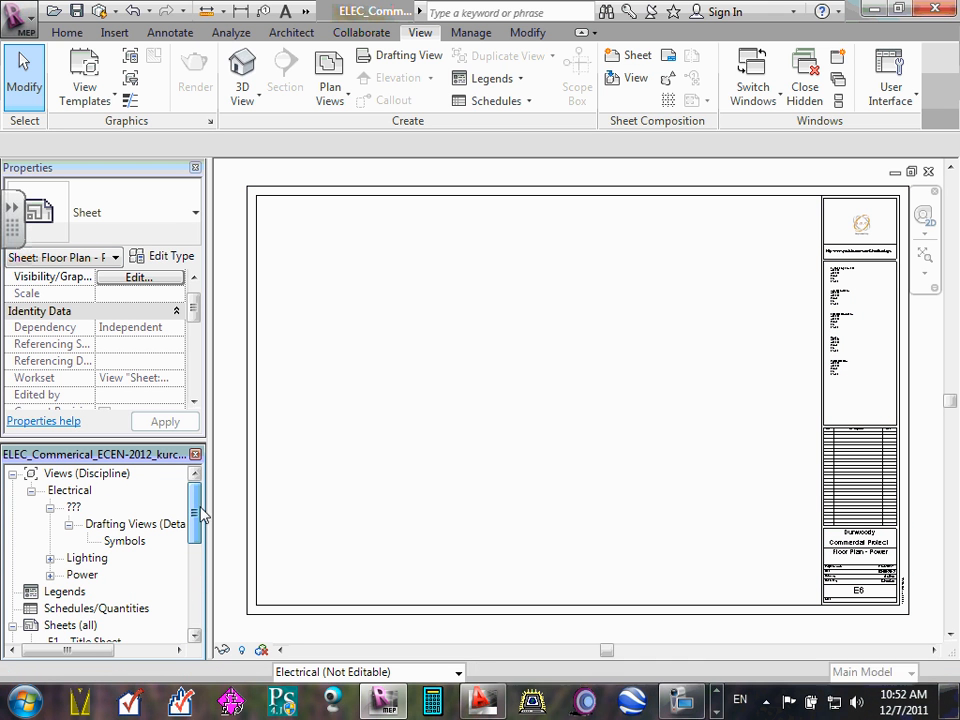
{"action": "left_click", "coordinate": [50, 507]}
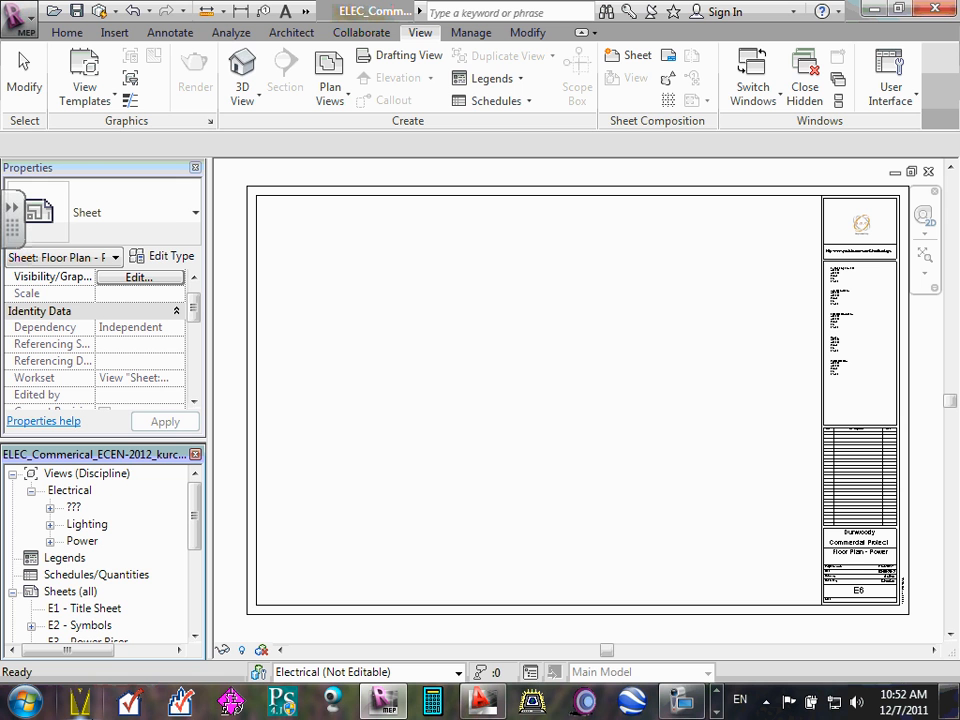
{"action": "left_click", "coordinate": [50, 541]}
{"action": "left_click_drag", "start_coordinate": [194, 511], "coordinate": [196, 525]}
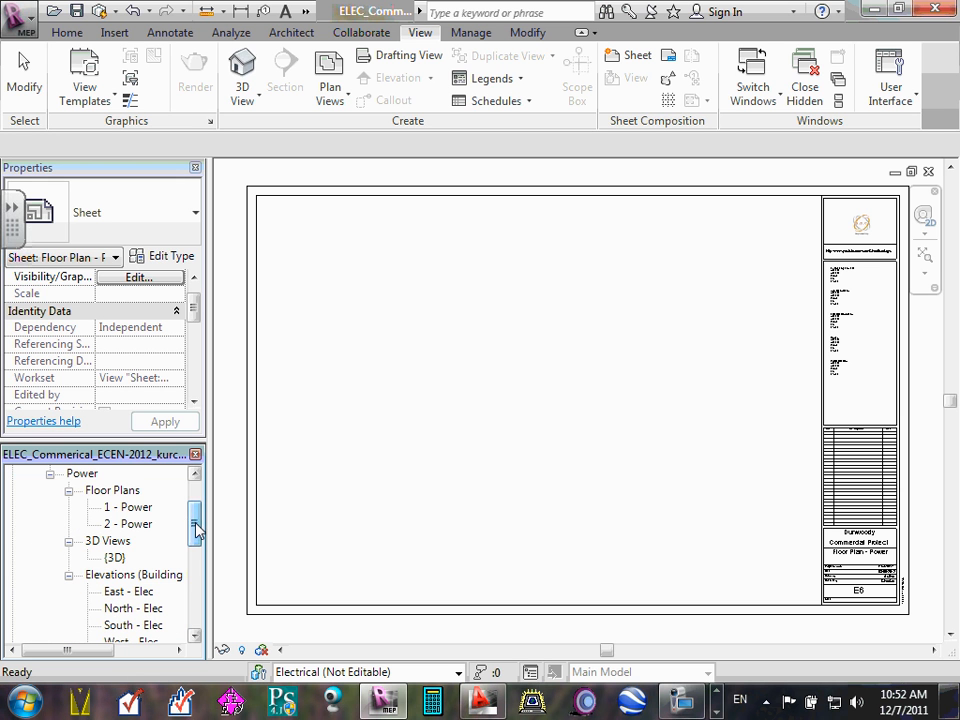
Rename the 1 - Power floor plan view to Floor Plan Power
{"action": "left_click", "coordinate": [132, 511]}
{"action": "right_click", "coordinate": [132, 511]}
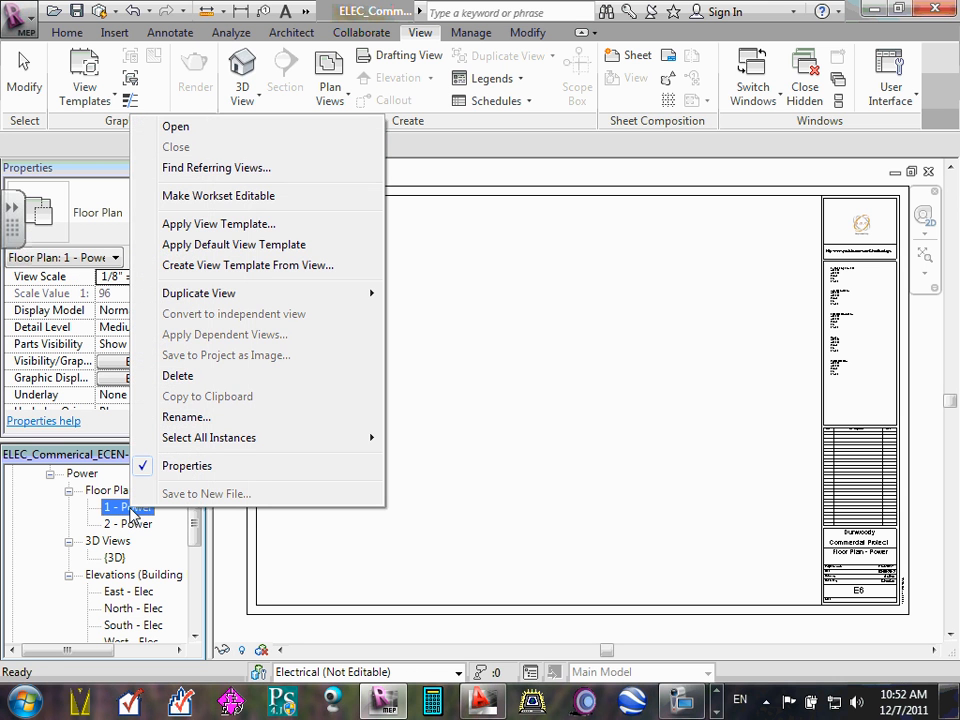
{"action": "left_click", "coordinate": [201, 419]}
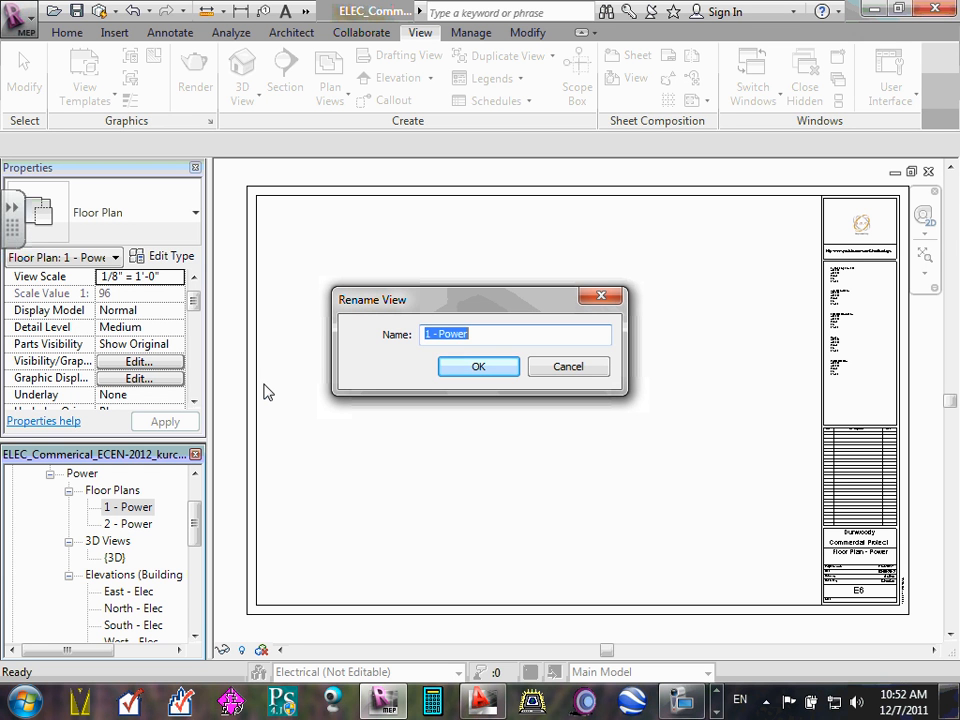
{"action": "type", "text": "Floor Plan Power"}
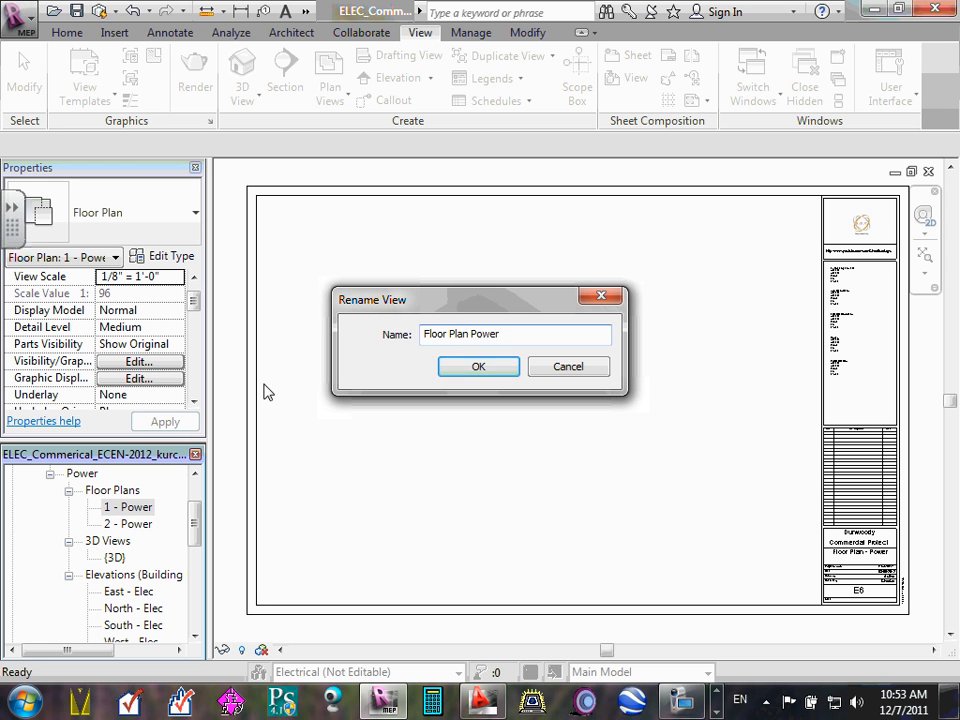
{"action": "left_click", "coordinate": [490, 372]}
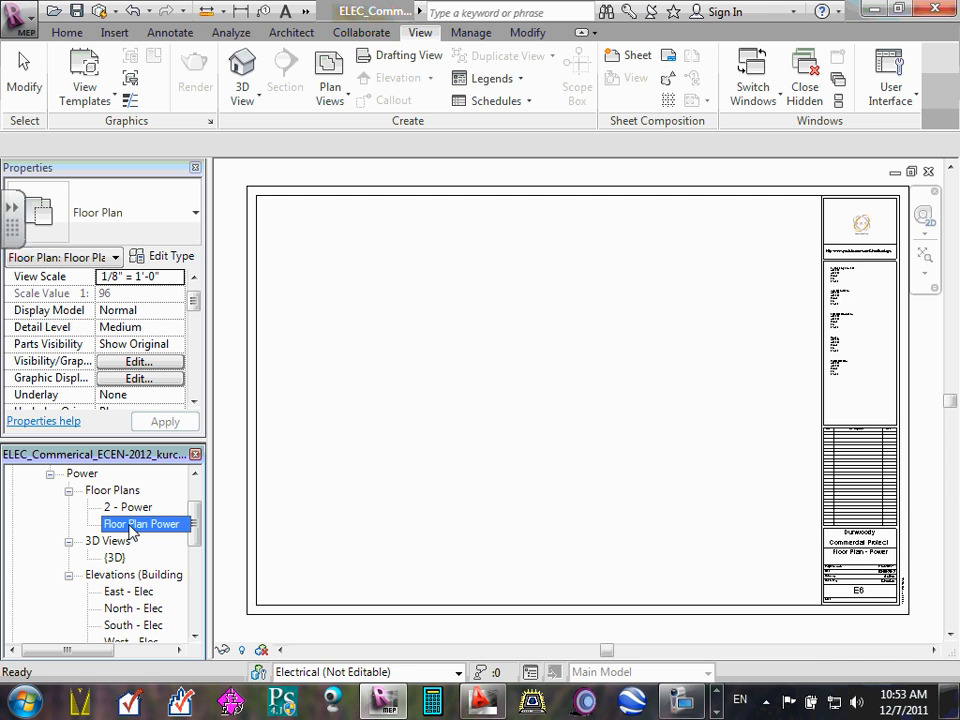
Open the Floor Plan Power view, leaving the linked architectural model unselected
{"action": "double_click", "coordinate": [140, 524]}
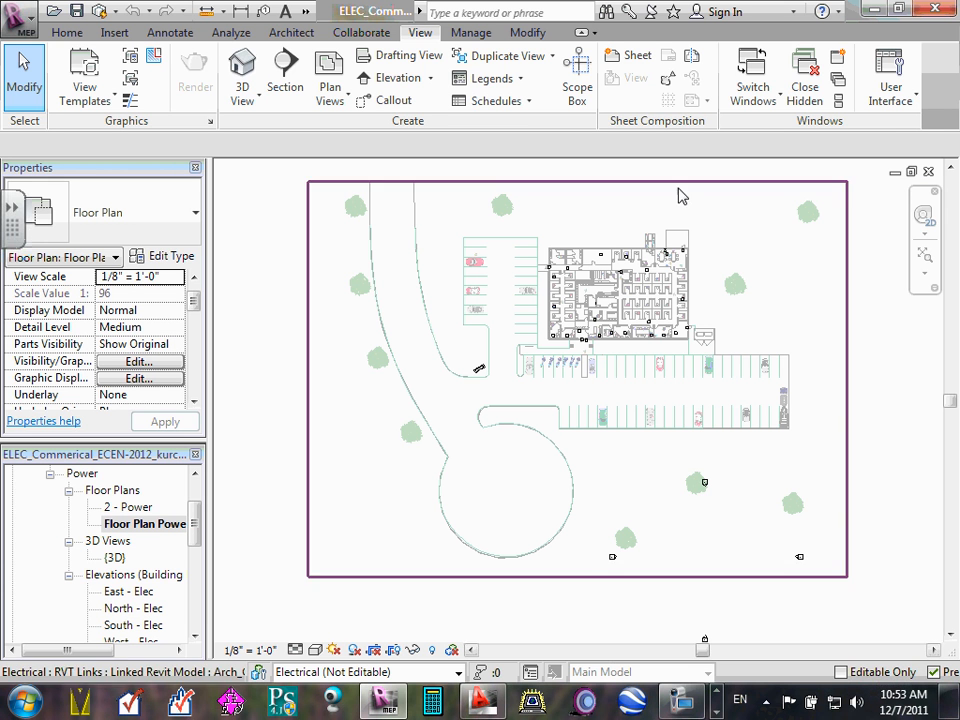
{"action": "left_click", "coordinate": [622, 586]}
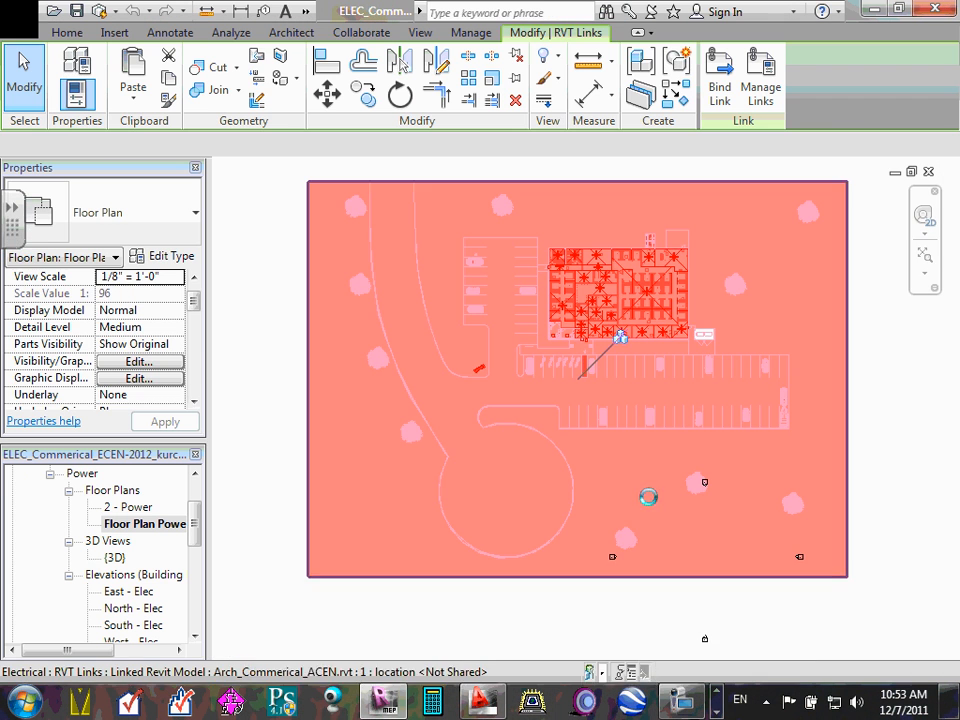
{"action": "key", "text": "Escape"}
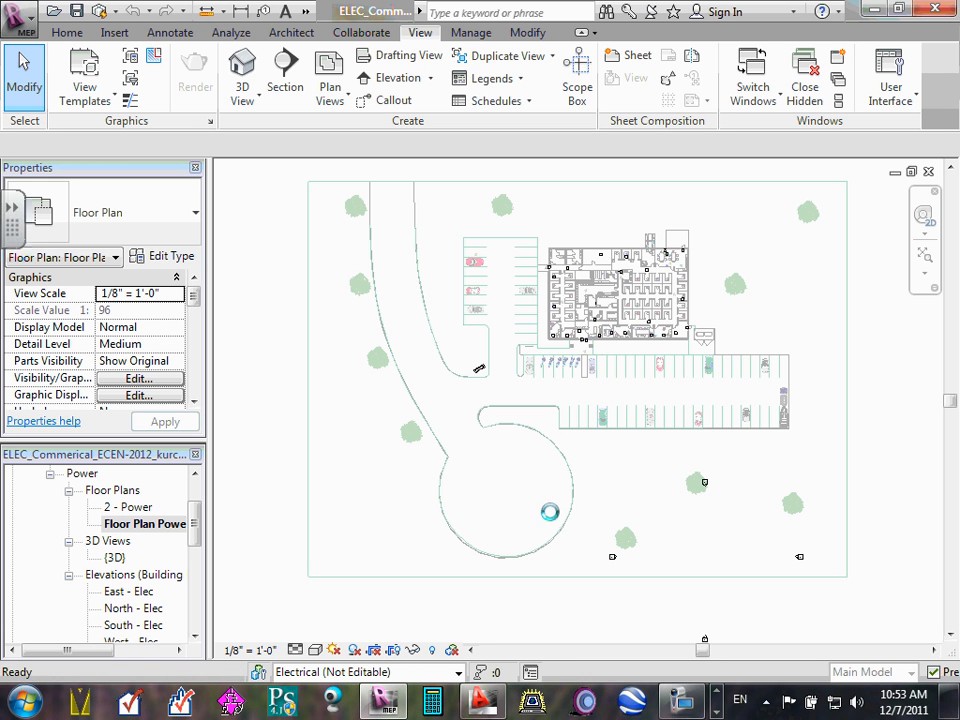
{"action": "scroll", "coordinate": [639, 486], "scroll_direction": "down", "scroll_amount": 1}
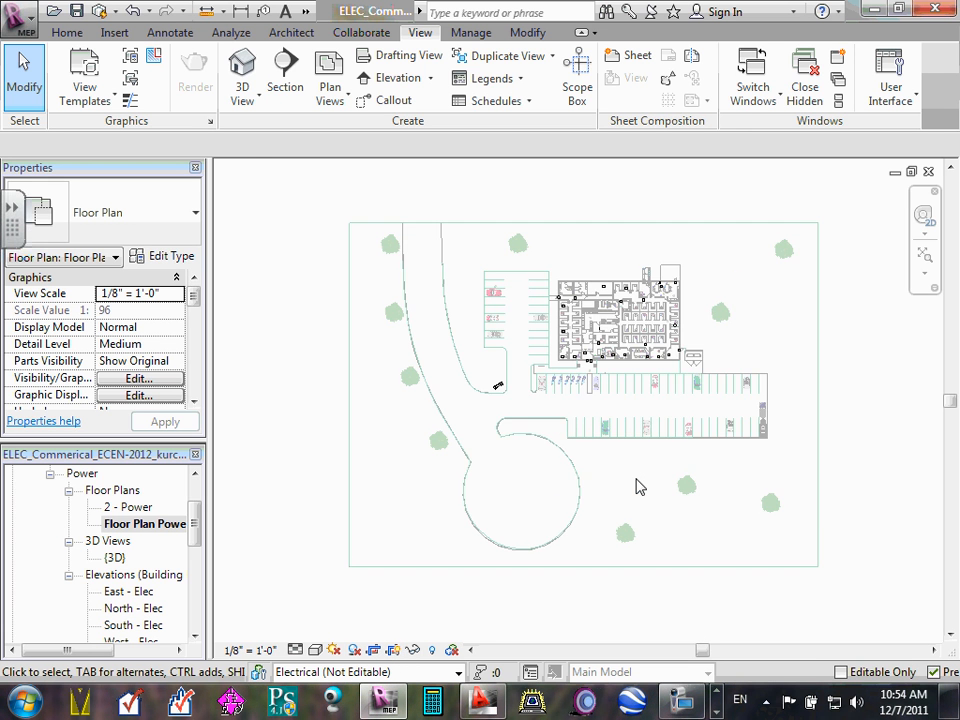
{"action": "scroll", "coordinate": [638, 487], "scroll_direction": "down", "scroll_amount": 3}
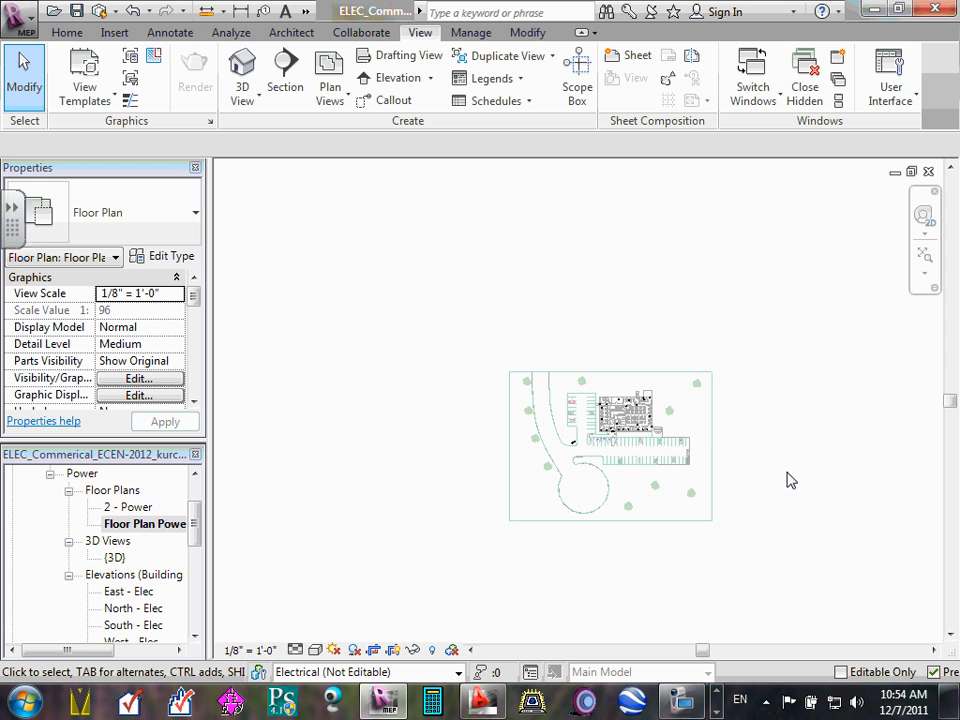
{"action": "scroll", "coordinate": [638, 477], "scroll_direction": "down", "scroll_amount": 2}
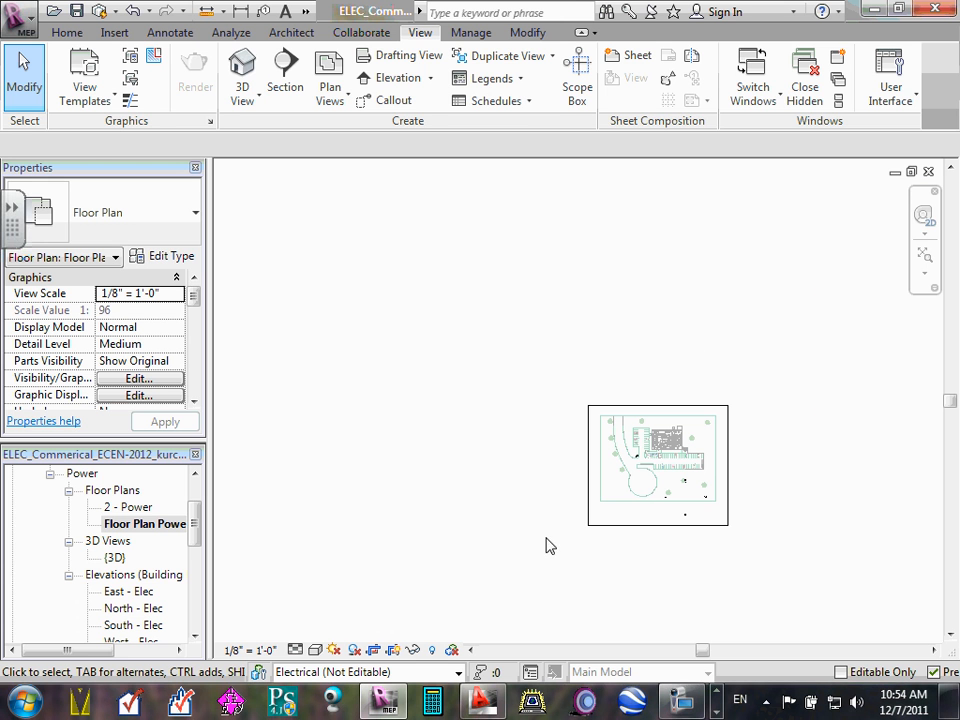
Inspect the crop boundary around the whole site plan, then hide the crop region and show it again
{"action": "left_click", "coordinate": [657, 526]}
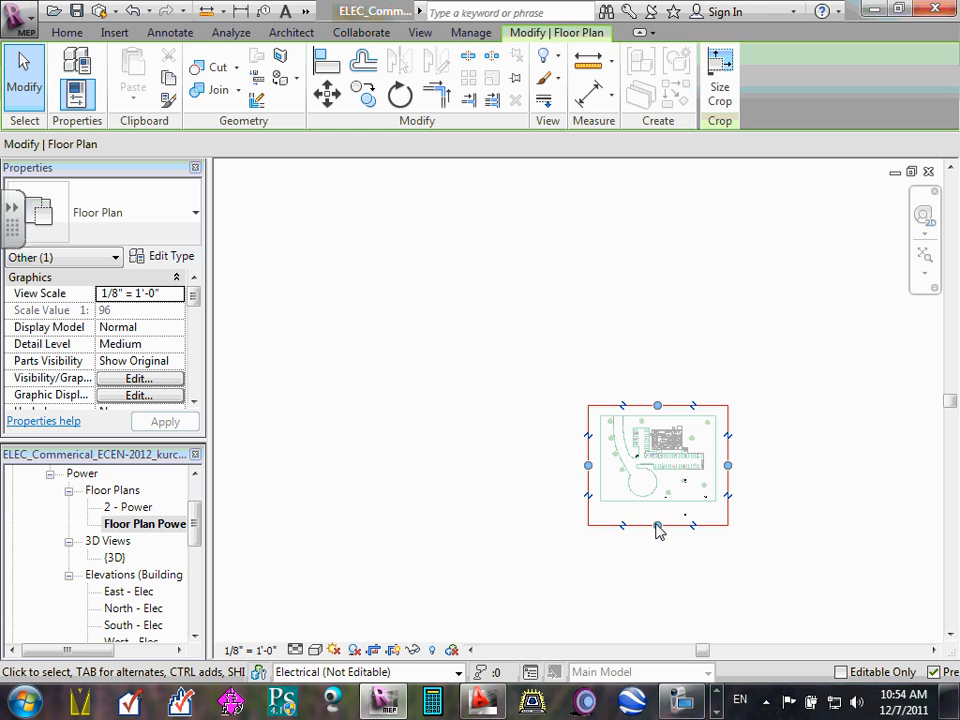
{"action": "scroll", "coordinate": [664, 527], "scroll_direction": "up", "scroll_amount": 4}
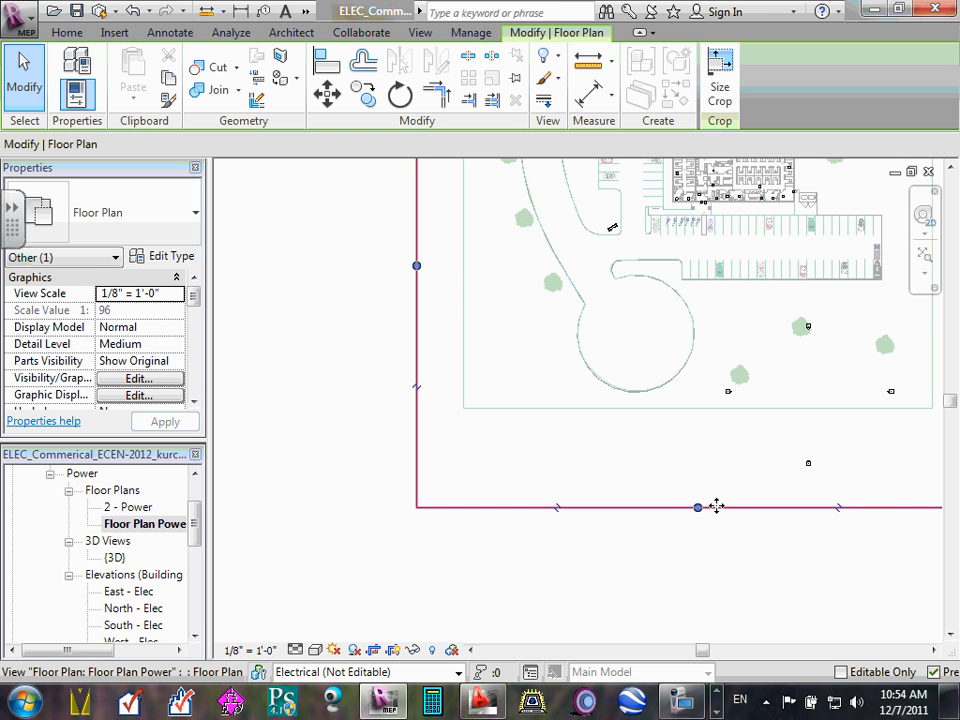
{"action": "scroll", "coordinate": [716, 506], "scroll_direction": "down", "scroll_amount": 1}
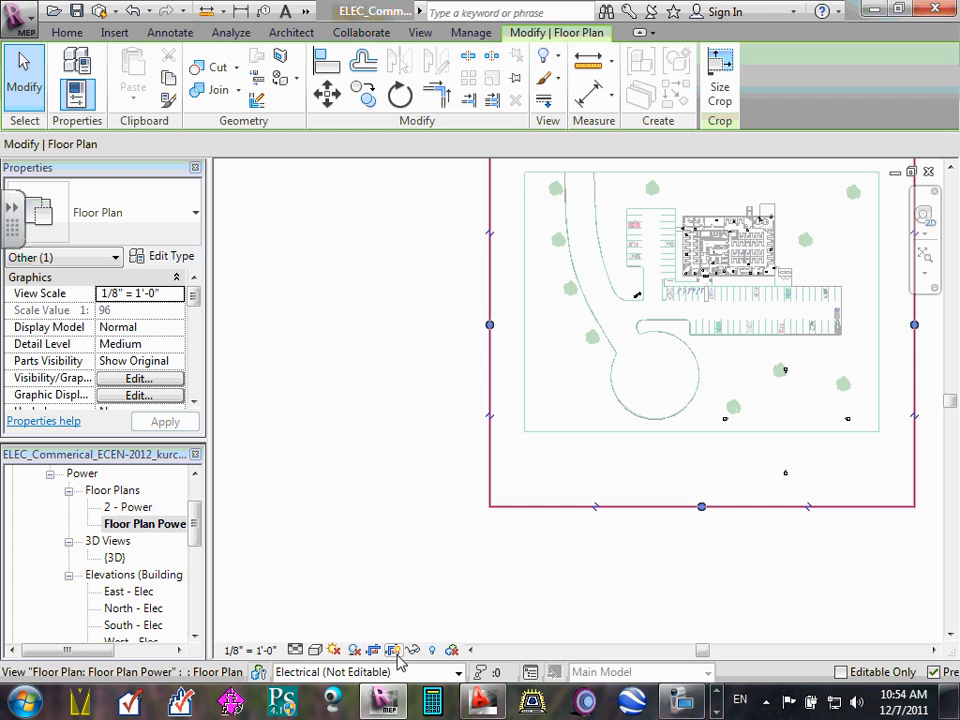
{"action": "left_click", "coordinate": [330, 445]}
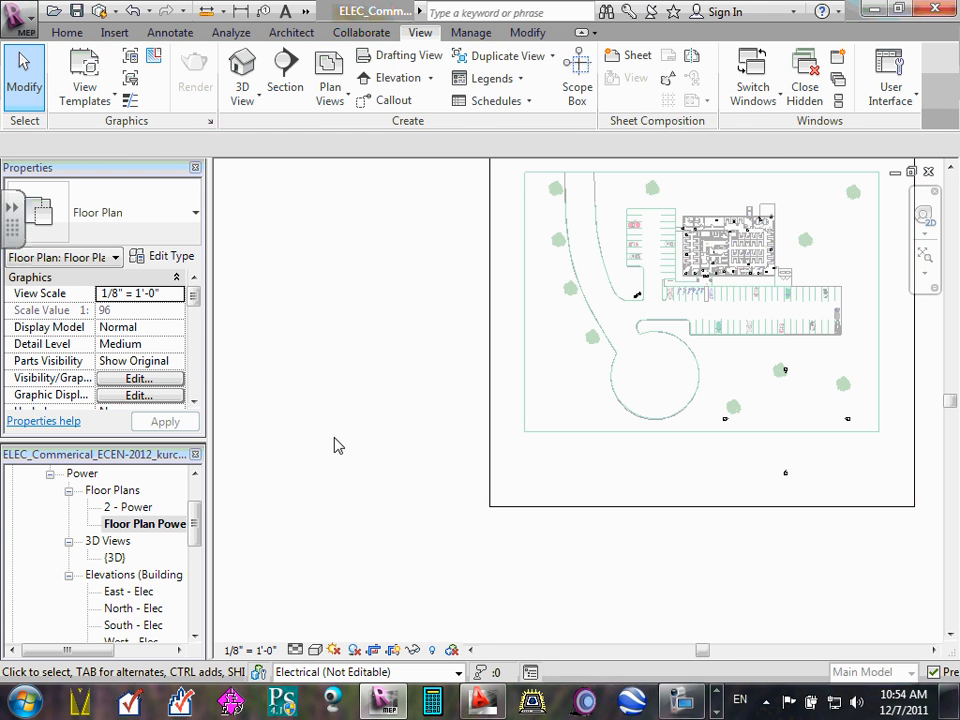
{"action": "left_click", "coordinate": [924, 256]}
{"action": "middle_click", "coordinate": [622, 465]}
{"action": "middle_click", "coordinate": [622, 465]}
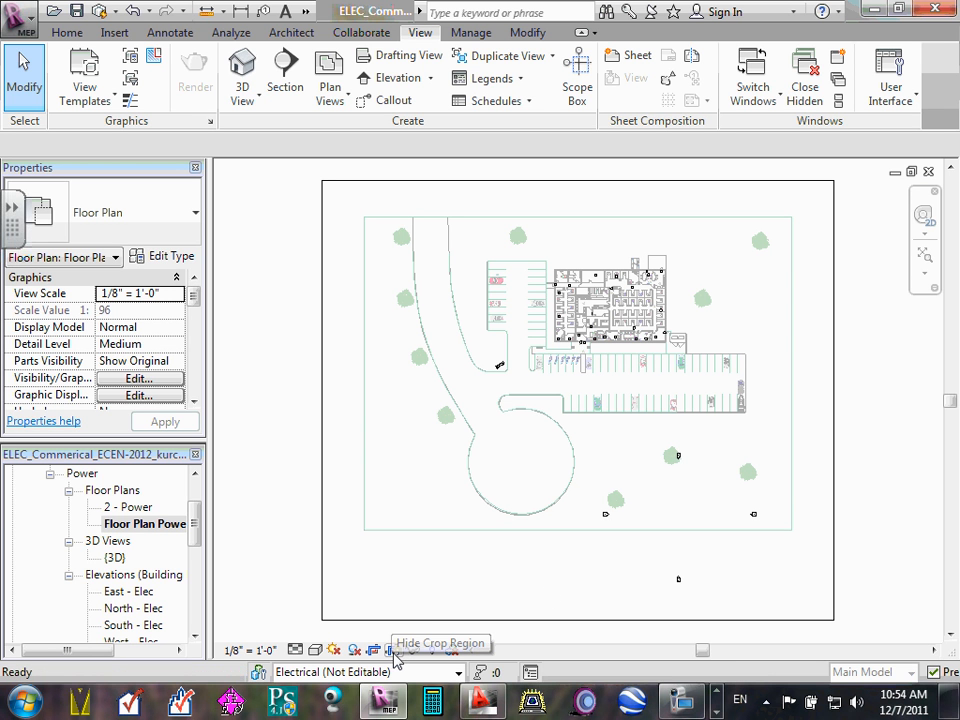
{"action": "left_click", "coordinate": [392, 651]}
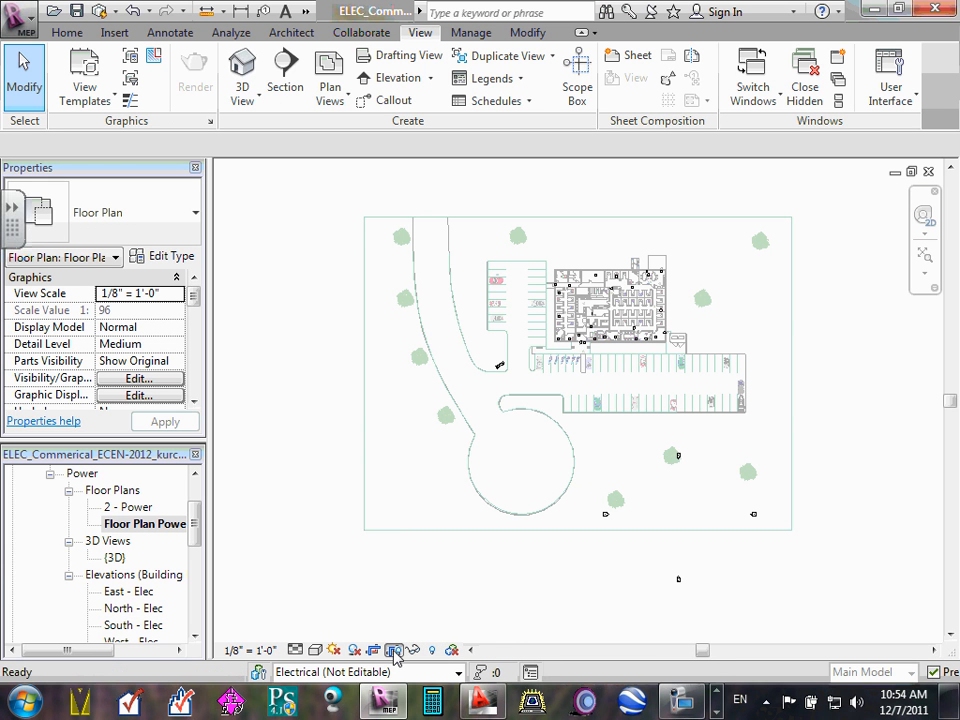
{"action": "left_click", "coordinate": [393, 651]}
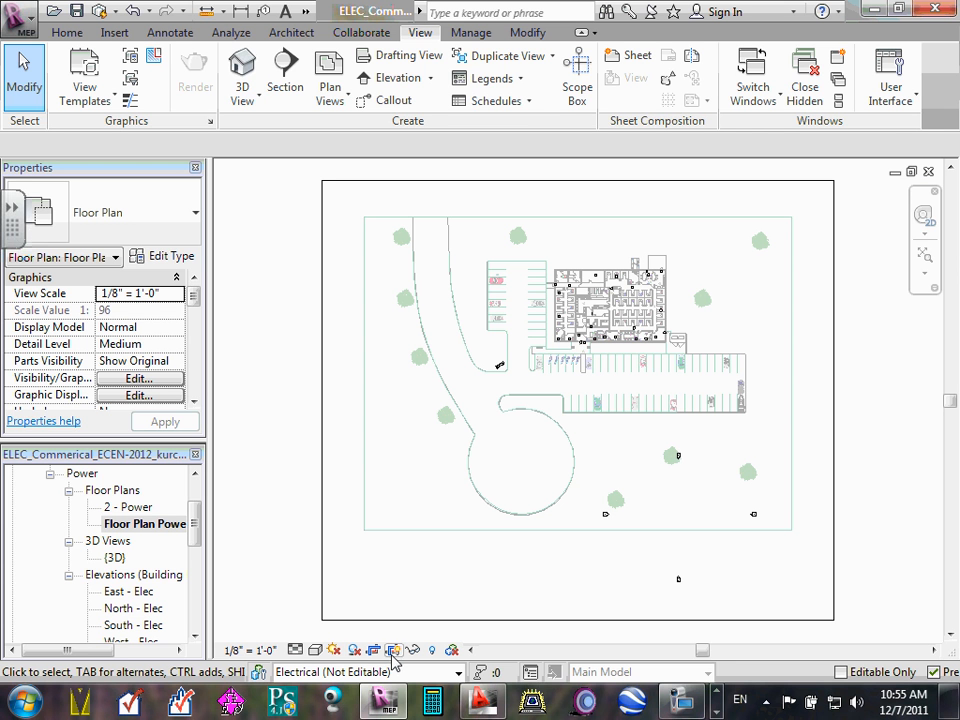
Shrink the crop region of Floor Plan Power on all four sides so that it closely frames the building
{"action": "left_click", "coordinate": [559, 626]}
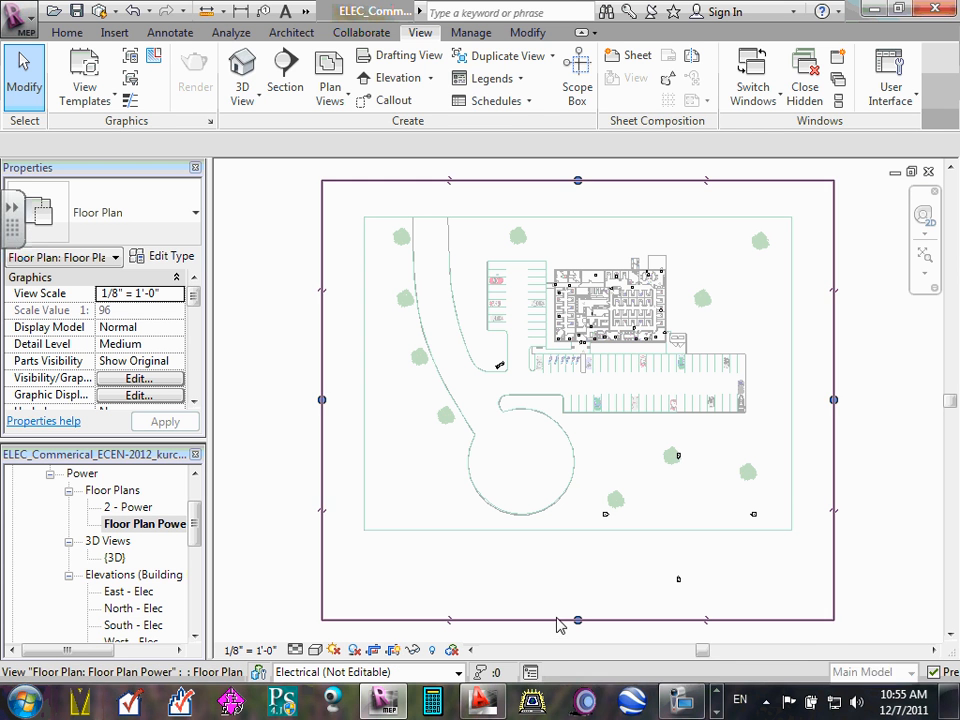
{"action": "left_click_drag", "start_coordinate": [578, 622], "coordinate": [588, 350]}
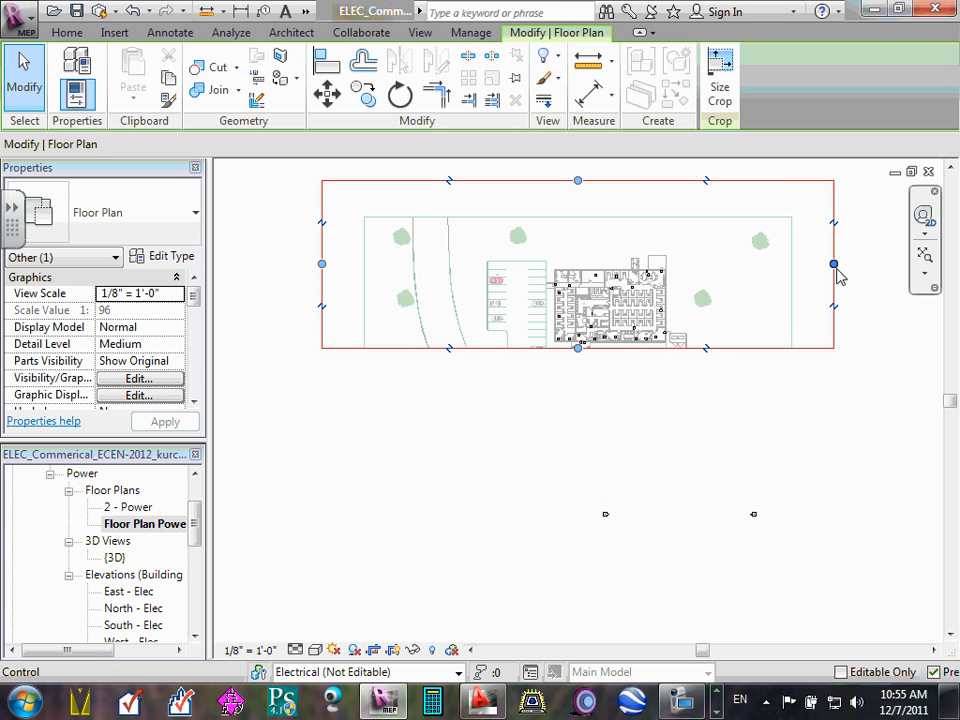
{"action": "left_click_drag", "start_coordinate": [836, 268], "coordinate": [677, 295]}
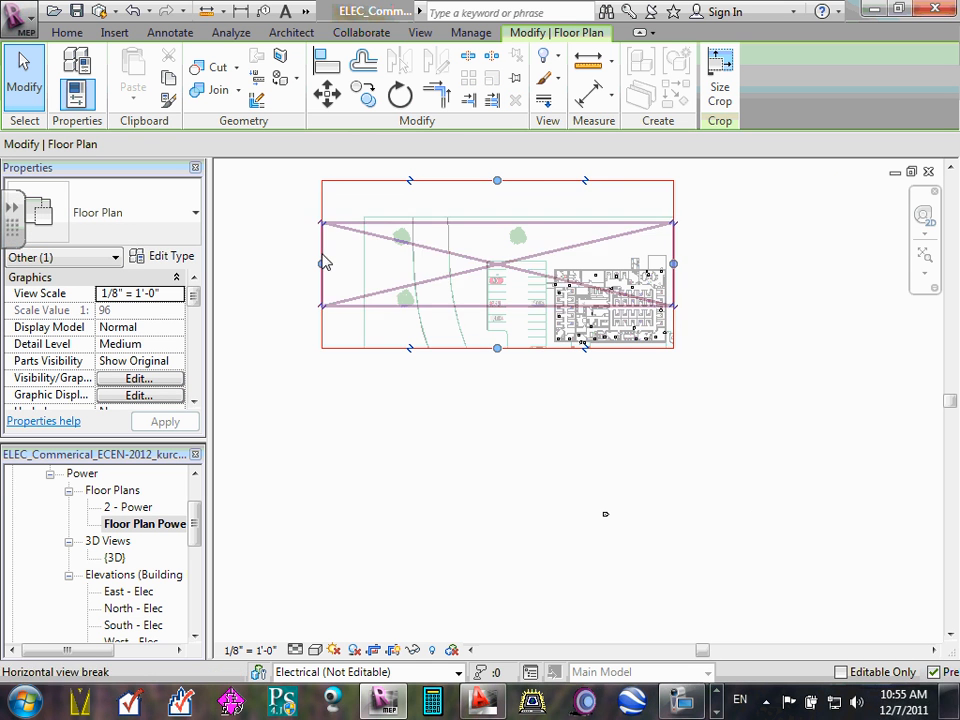
{"action": "left_click_drag", "start_coordinate": [323, 265], "coordinate": [550, 274]}
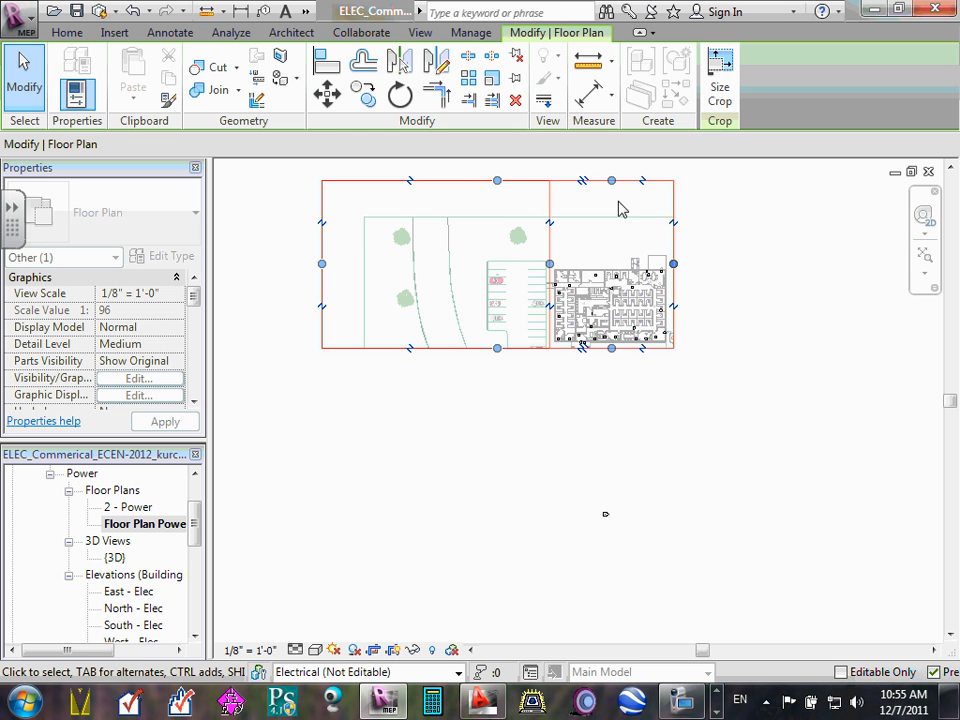
{"action": "left_click_drag", "start_coordinate": [613, 184], "coordinate": [600, 255]}
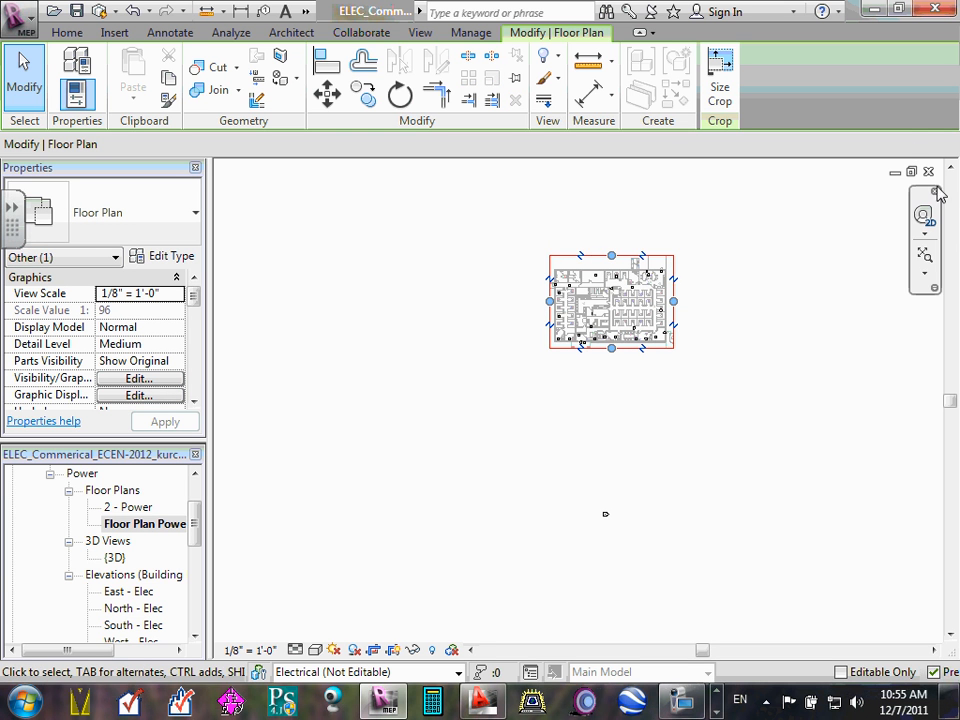
{"action": "left_click", "coordinate": [924, 260]}
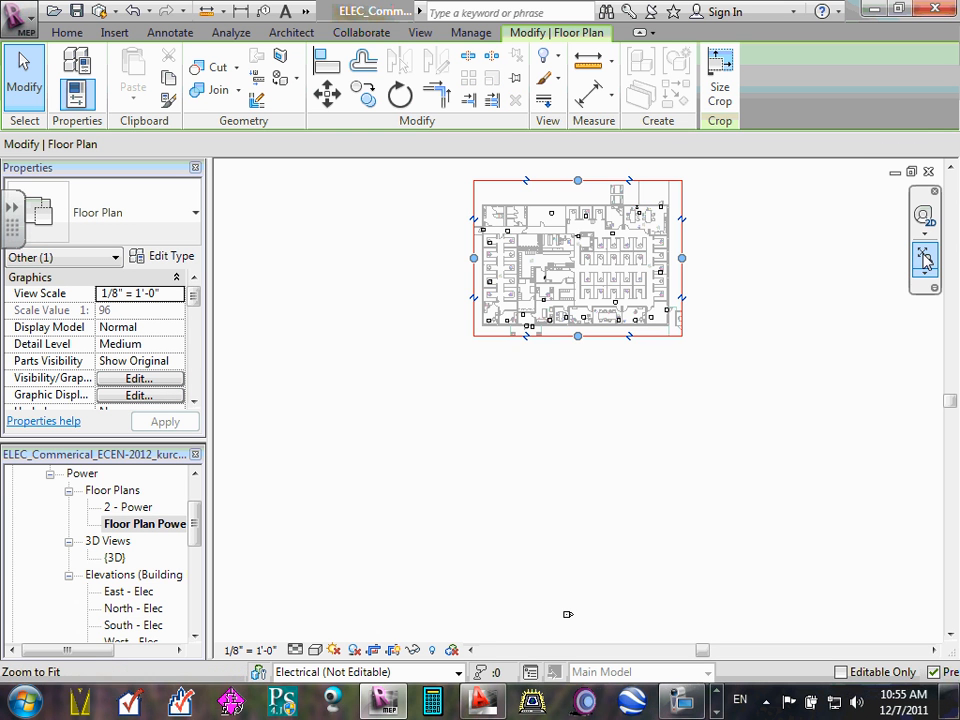
{"action": "left_click", "coordinate": [820, 277]}
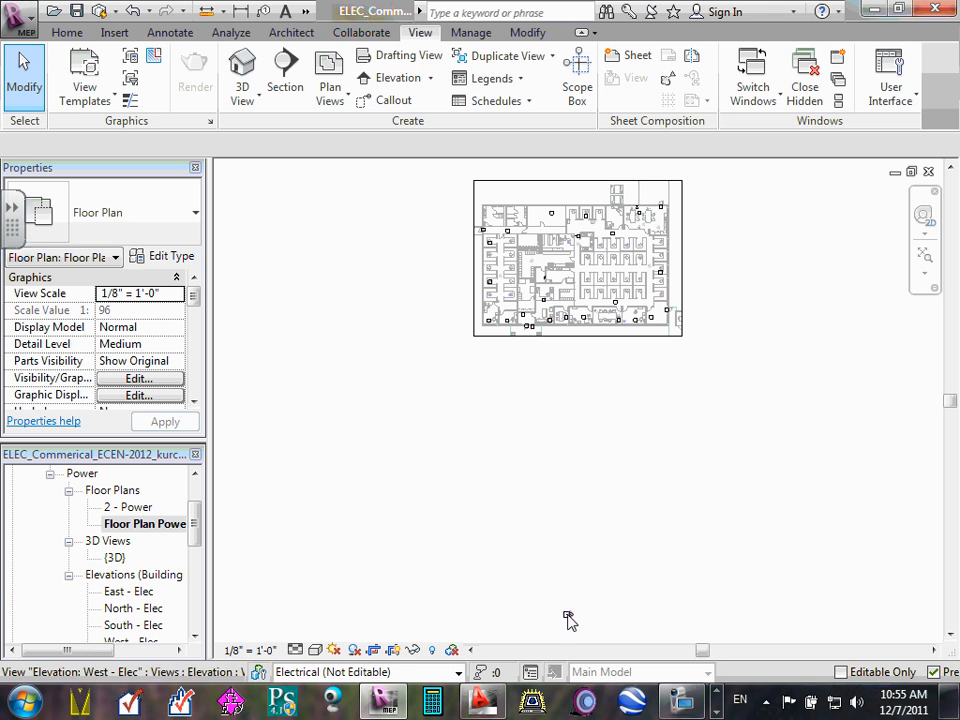
Select the West - Elec elevation and its marker below the cropped floor plan to examine them, and clear the selection
{"action": "left_click", "coordinate": [567, 616]}
{"action": "left_click_drag", "start_coordinate": [579, 551], "coordinate": [568, 395]}
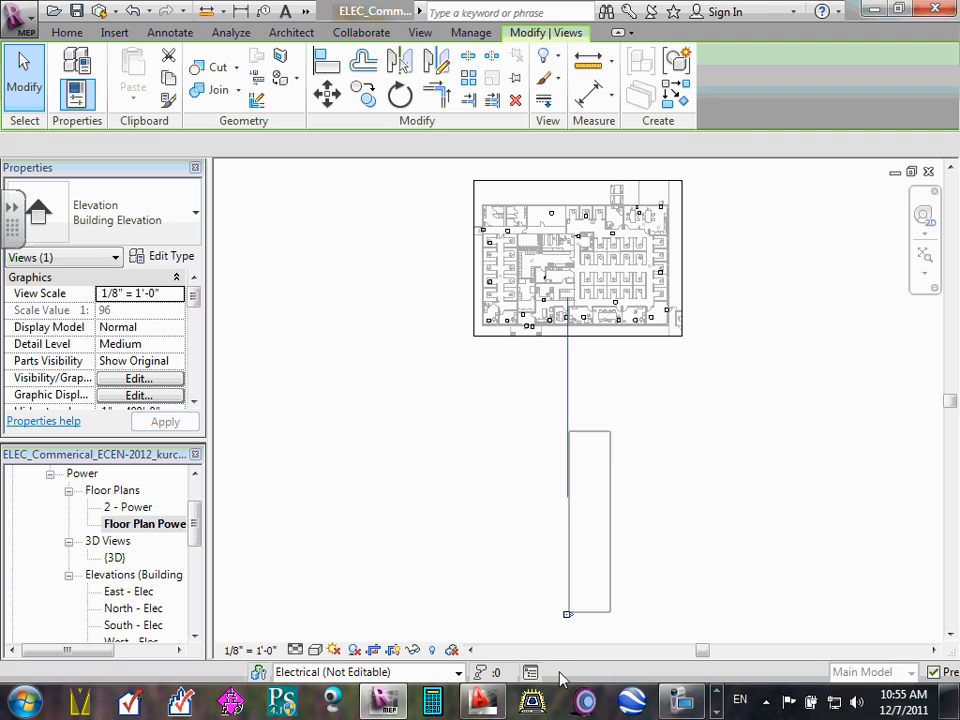
{"action": "left_click", "coordinate": [568, 636]}
{"action": "left_click", "coordinate": [567, 621]}
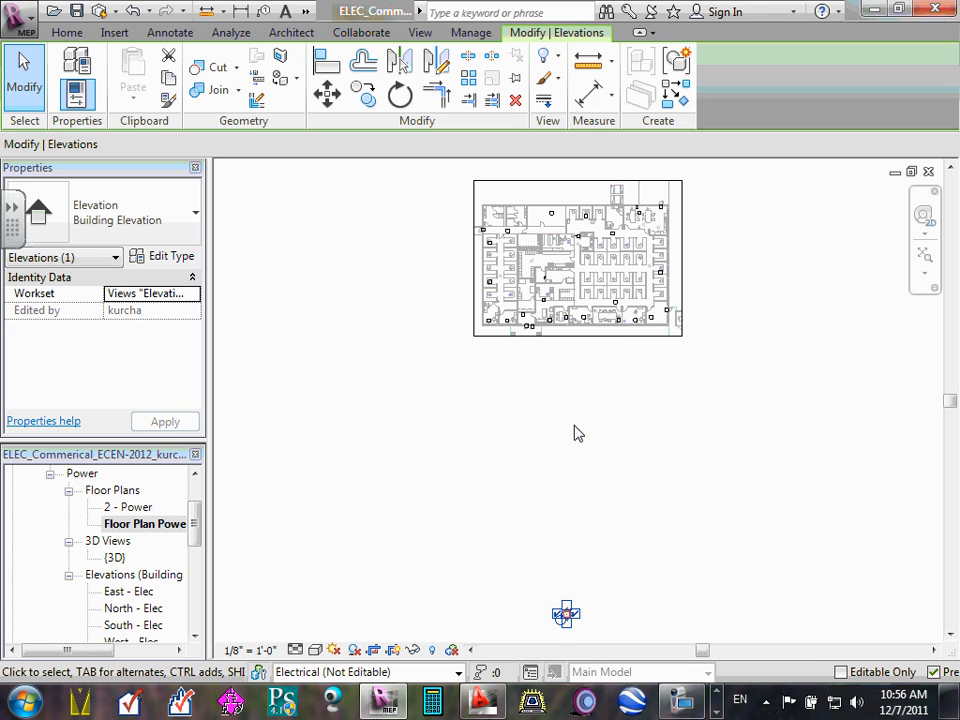
{"action": "left_click", "coordinate": [612, 457]}
Pull the right edge of Floor Plan Power's crop region closer to the building, lower its bottom edge slightly, and hide the crop region
{"action": "scroll", "coordinate": [612, 457], "scroll_direction": "up", "scroll_amount": 3}
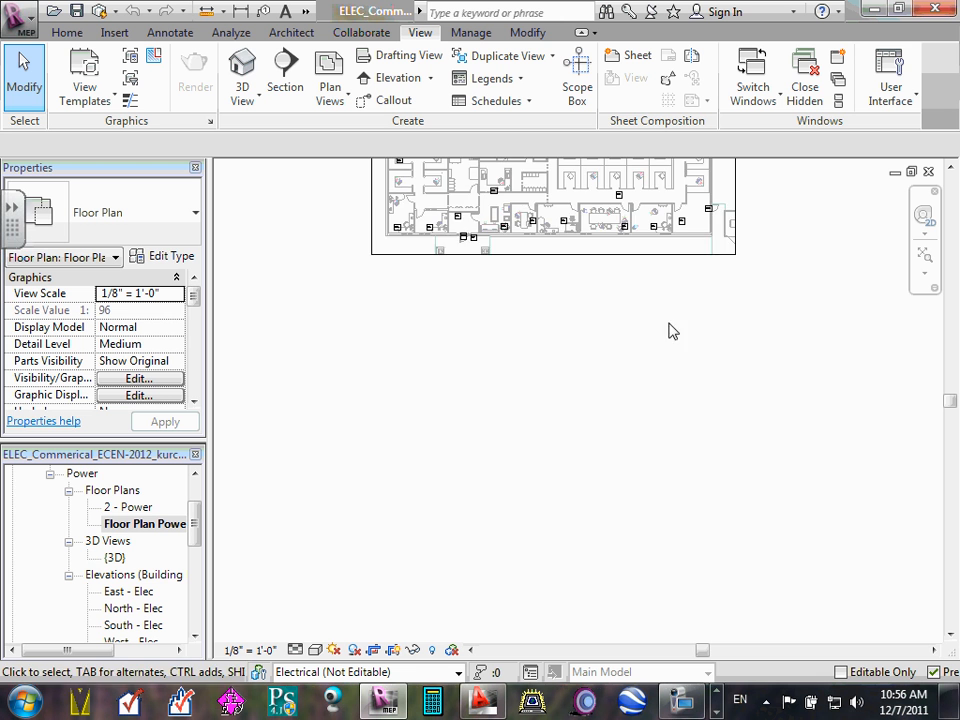
{"action": "middle_click_drag", "start_coordinate": [668, 330], "coordinate": [668, 510]}
{"action": "scroll", "coordinate": [519, 301], "scroll_direction": "up", "scroll_amount": 3}
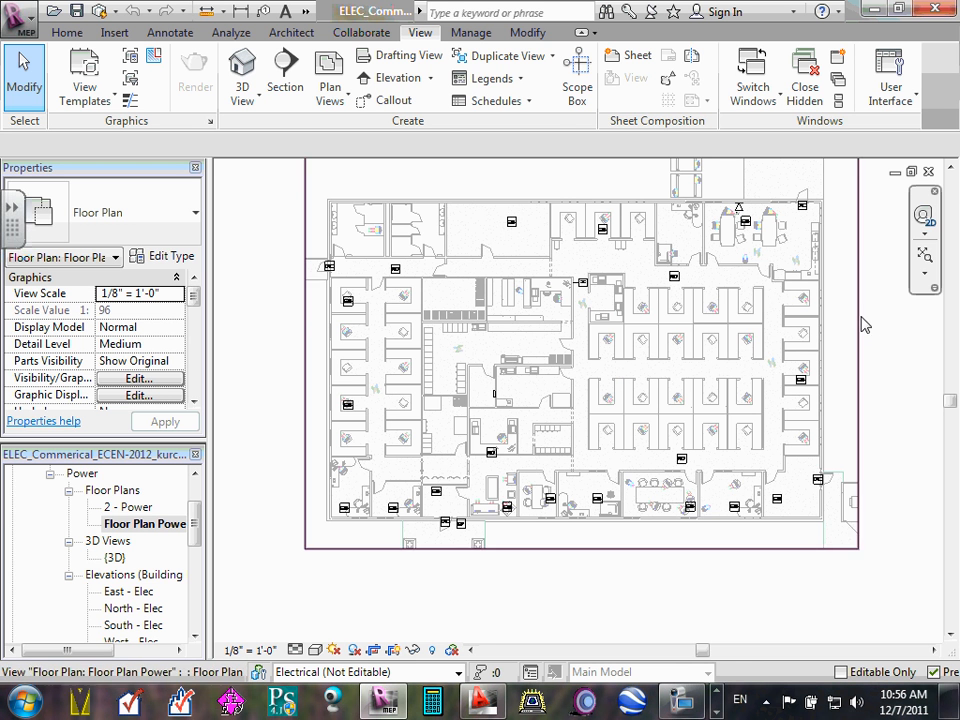
{"action": "middle_click_drag", "start_coordinate": [881, 328], "coordinate": [872, 364]}
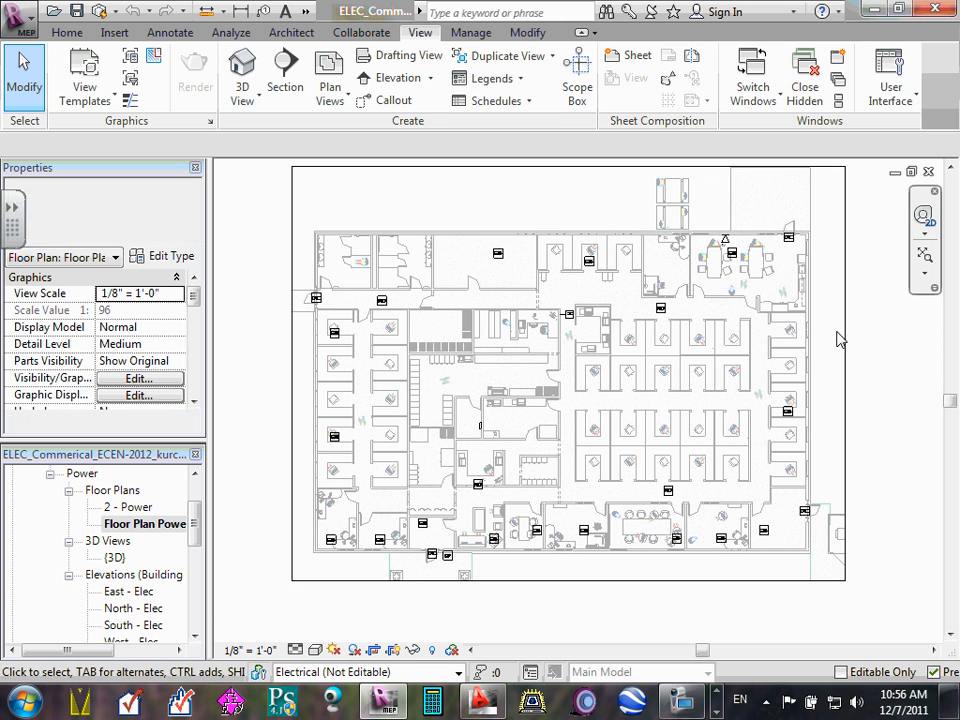
{"action": "left_click", "coordinate": [832, 580]}
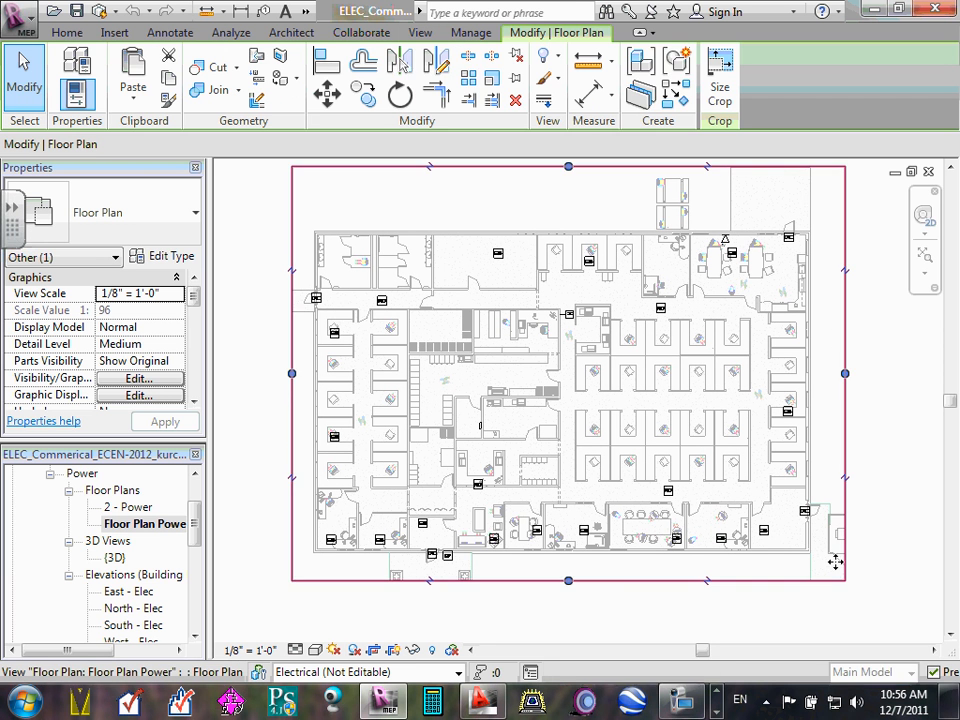
{"action": "mouse_move", "coordinate": [845, 373]}
{"action": "left_mouse_down"}
{"action": "mouse_move", "coordinate": [874, 390]}
{"action": "mouse_move", "coordinate": [896, 375]}
{"action": "mouse_move", "coordinate": [899, 386]}
{"action": "mouse_move", "coordinate": [816, 381]}
{"action": "mouse_move", "coordinate": [827, 374]}
{"action": "left_mouse_up"}
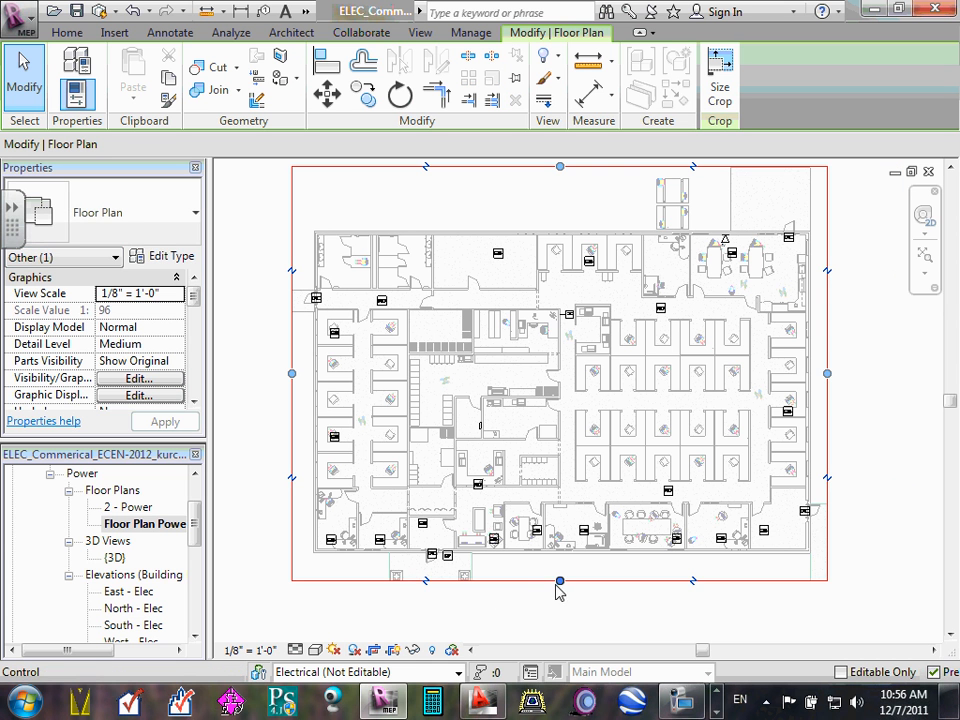
{"action": "left_click_drag", "start_coordinate": [558, 583], "coordinate": [563, 626]}
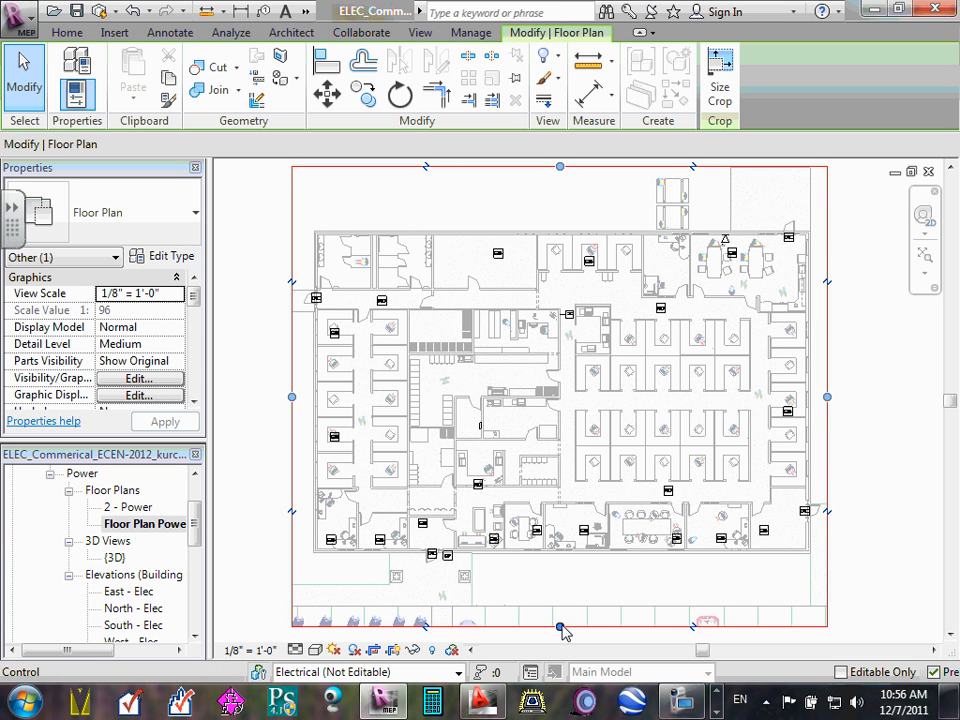
{"action": "left_click_drag", "start_coordinate": [563, 630], "coordinate": [560, 587]}
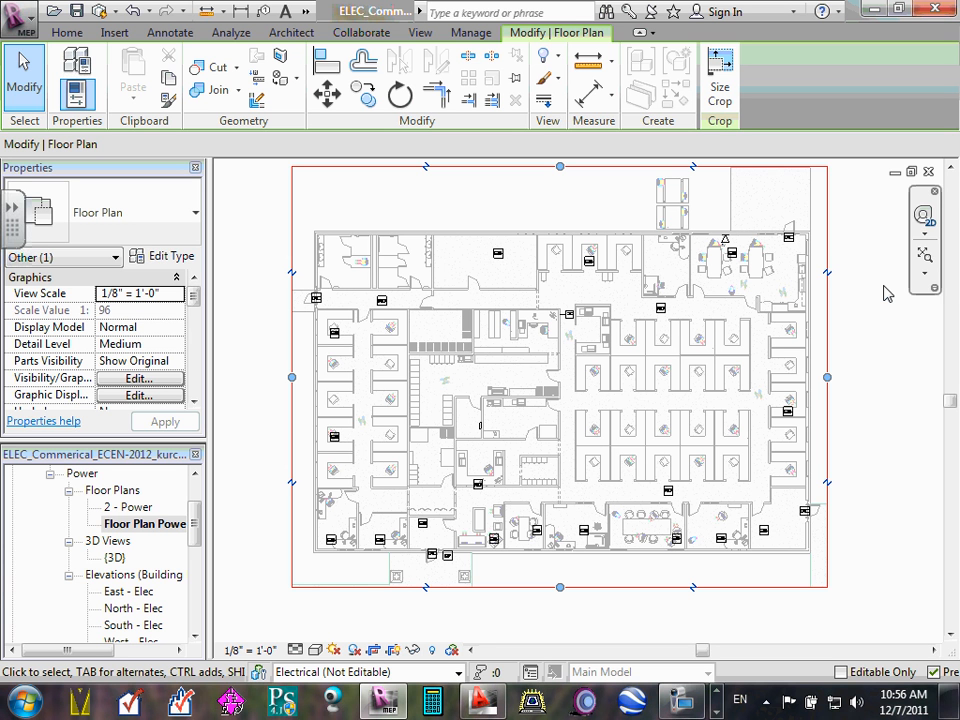
{"action": "left_click", "coordinate": [397, 651]}
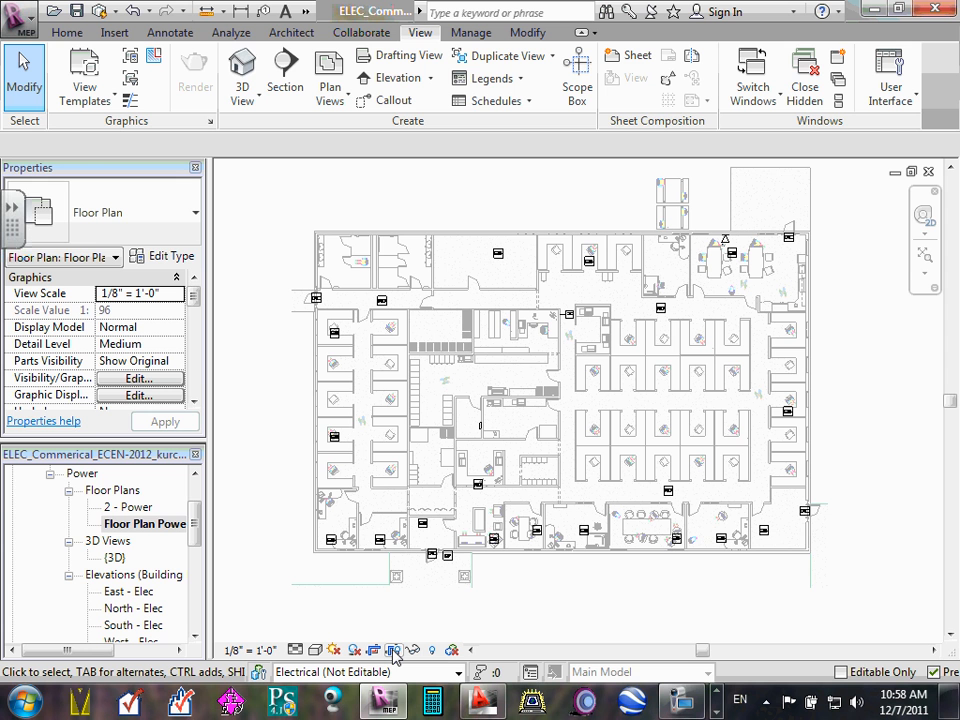
Duplicate the Floor Plan Power view with detailing
{"action": "left_click", "coordinate": [121, 525]}
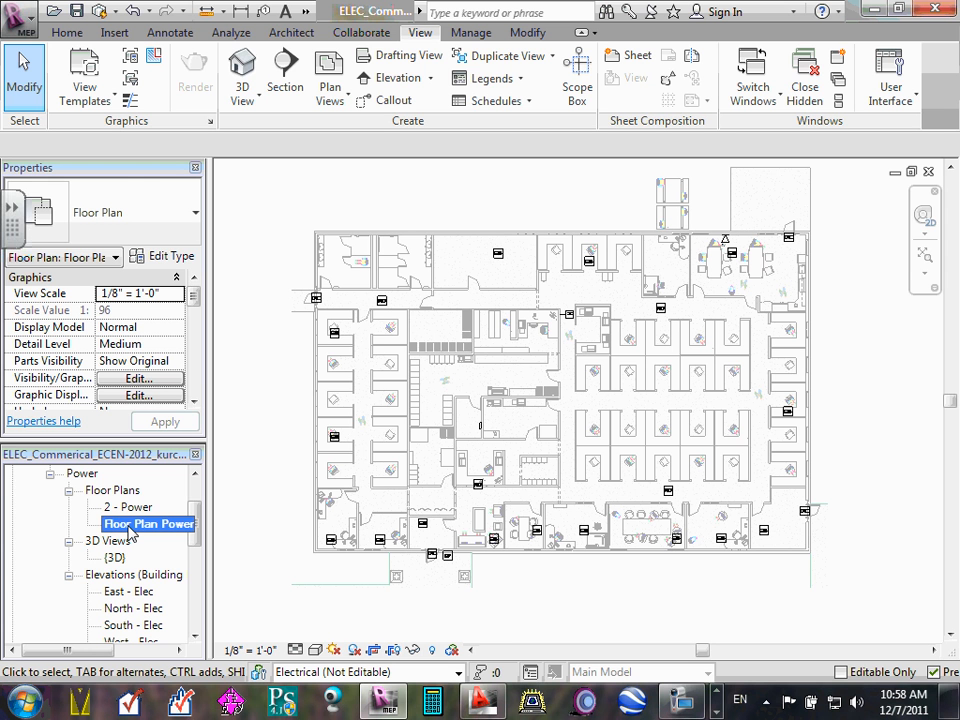
{"action": "right_click", "coordinate": [130, 528]}
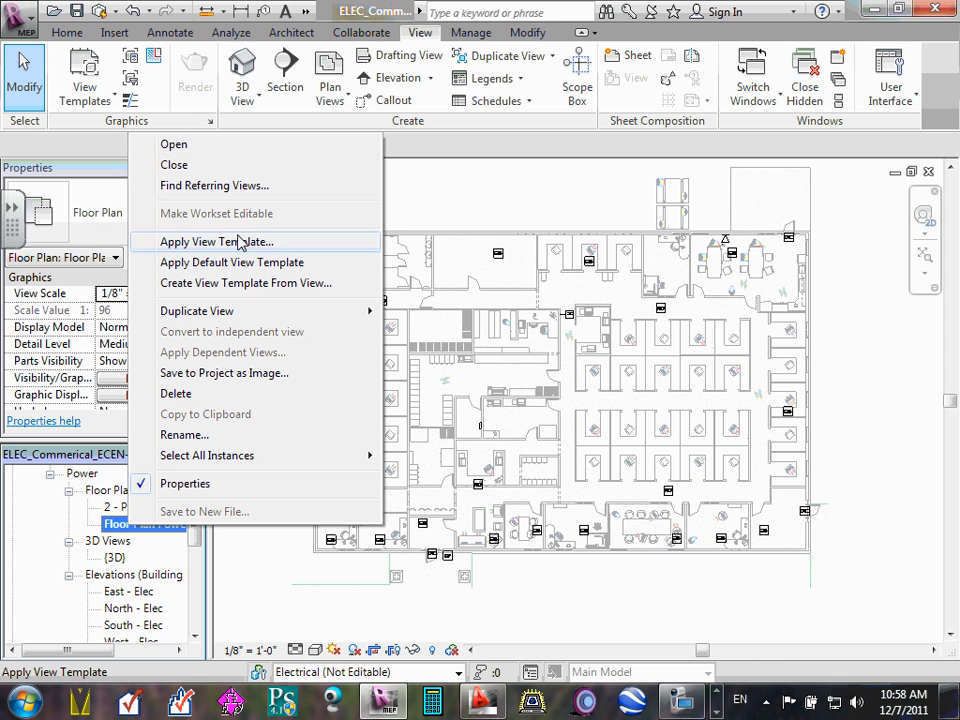
{"action": "mouse_move", "coordinate": [232, 315]}
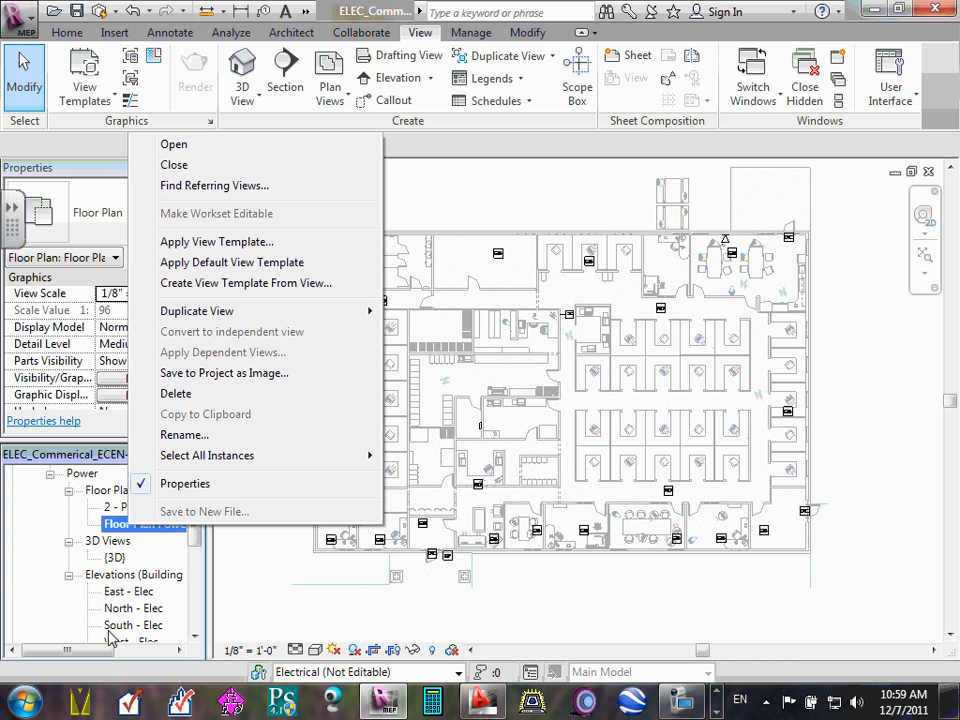
{"action": "left_click", "coordinate": [135, 527]}
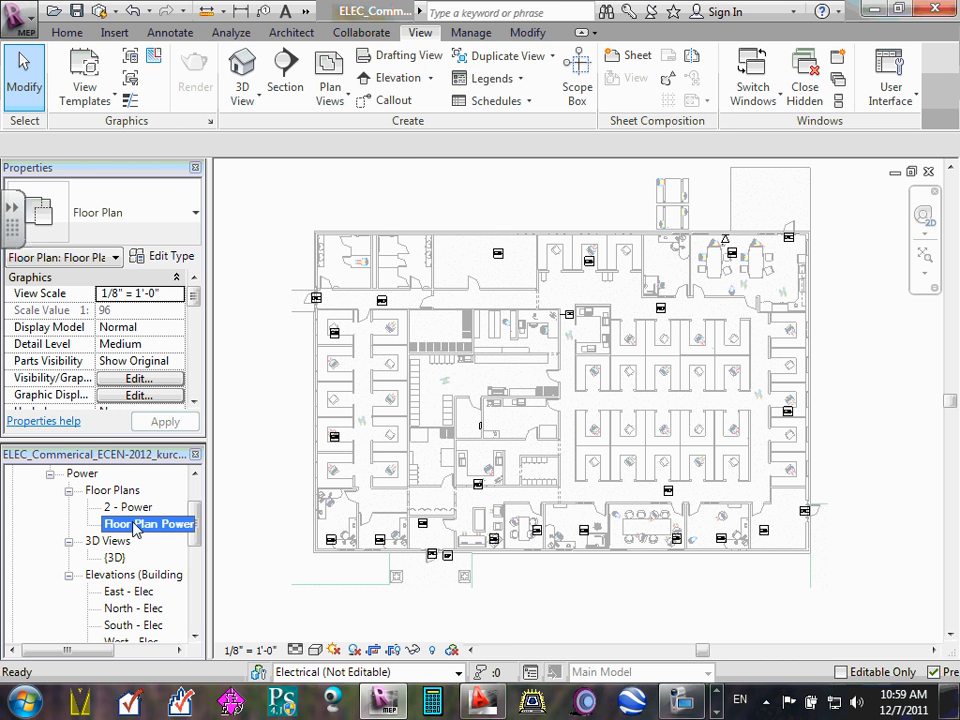
{"action": "right_click", "coordinate": [135, 525]}
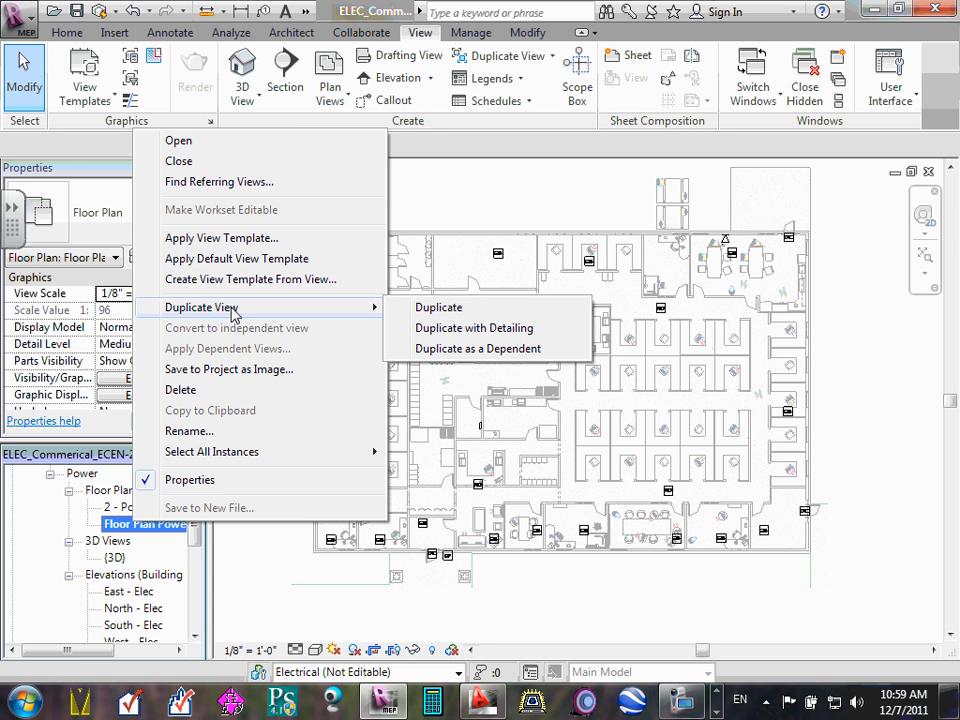
{"action": "left_click", "coordinate": [478, 331]}
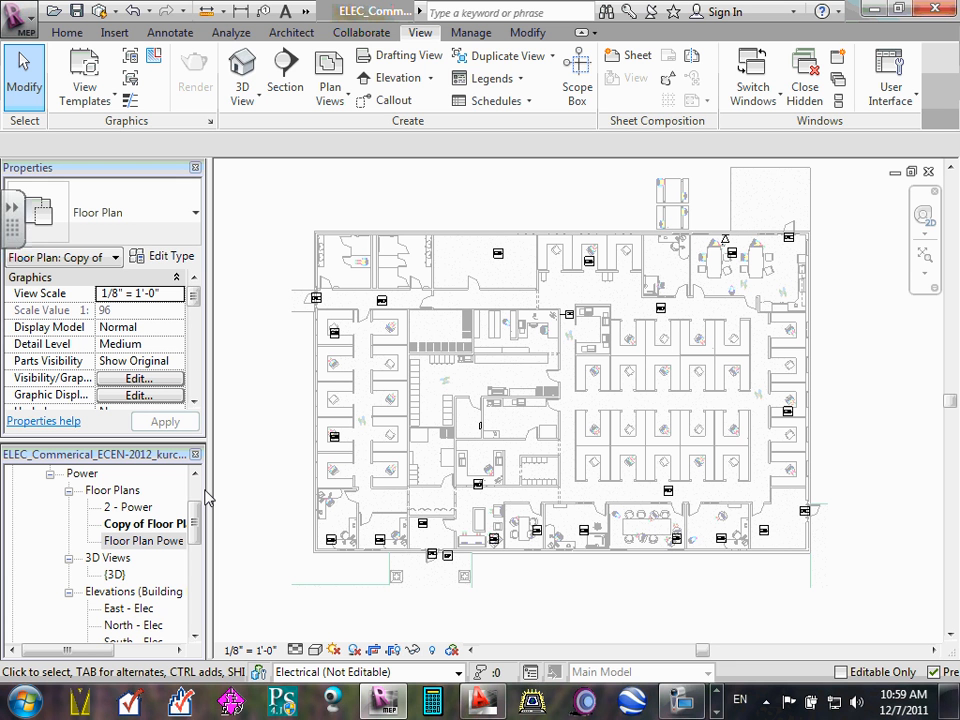
Rename the copy of Floor Plan Power as Floor Plan Systems
{"action": "left_click", "coordinate": [140, 541]}
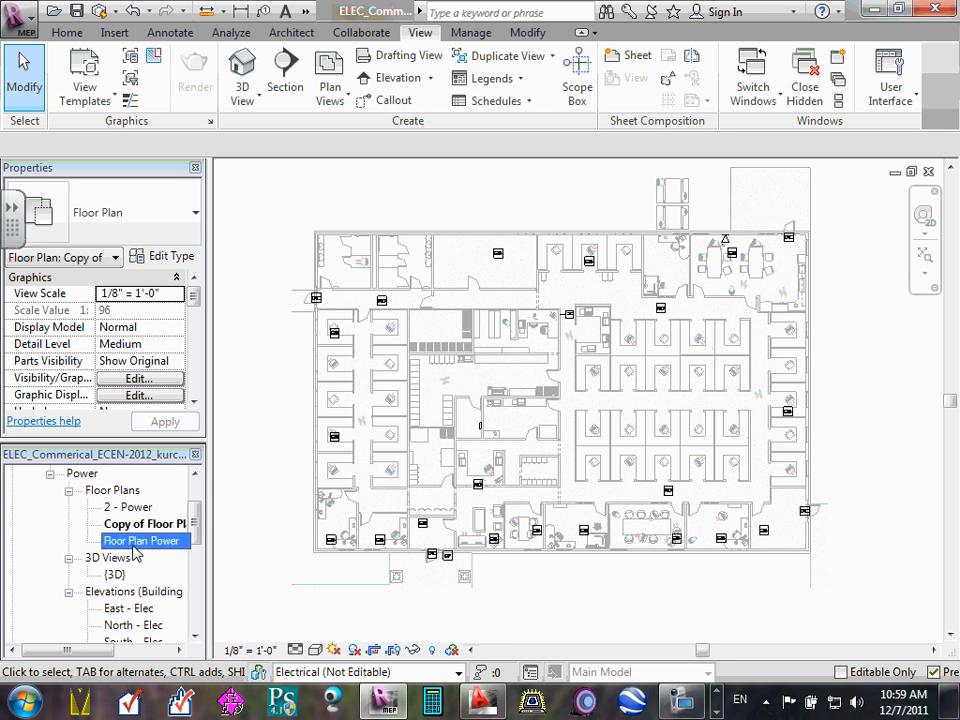
{"action": "left_click", "coordinate": [139, 524]}
{"action": "right_click", "coordinate": [139, 530]}
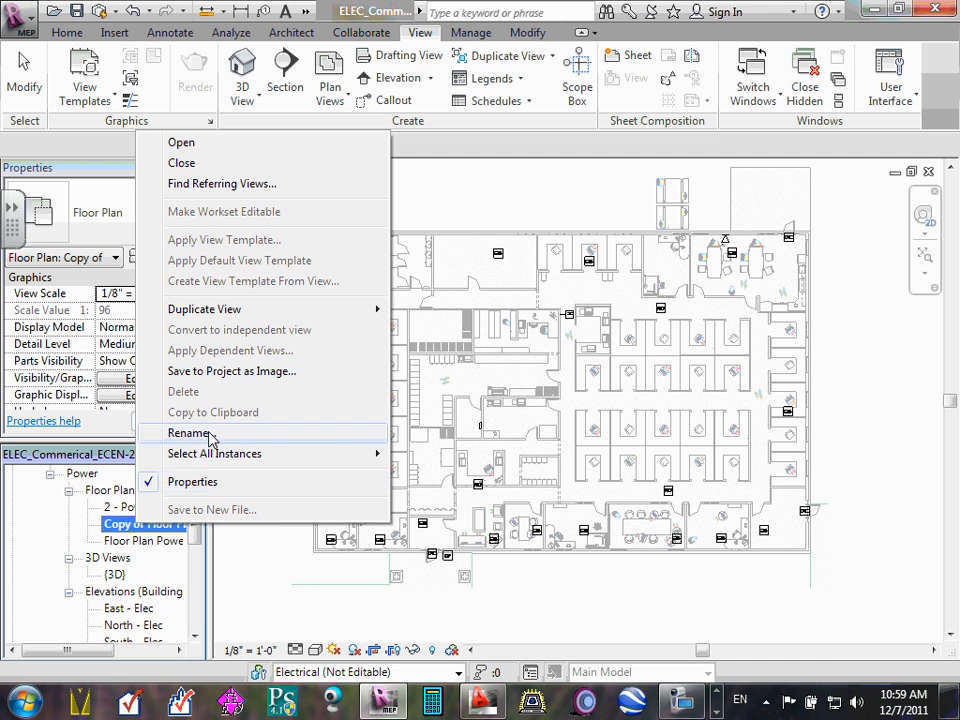
{"action": "left_click", "coordinate": [272, 435]}
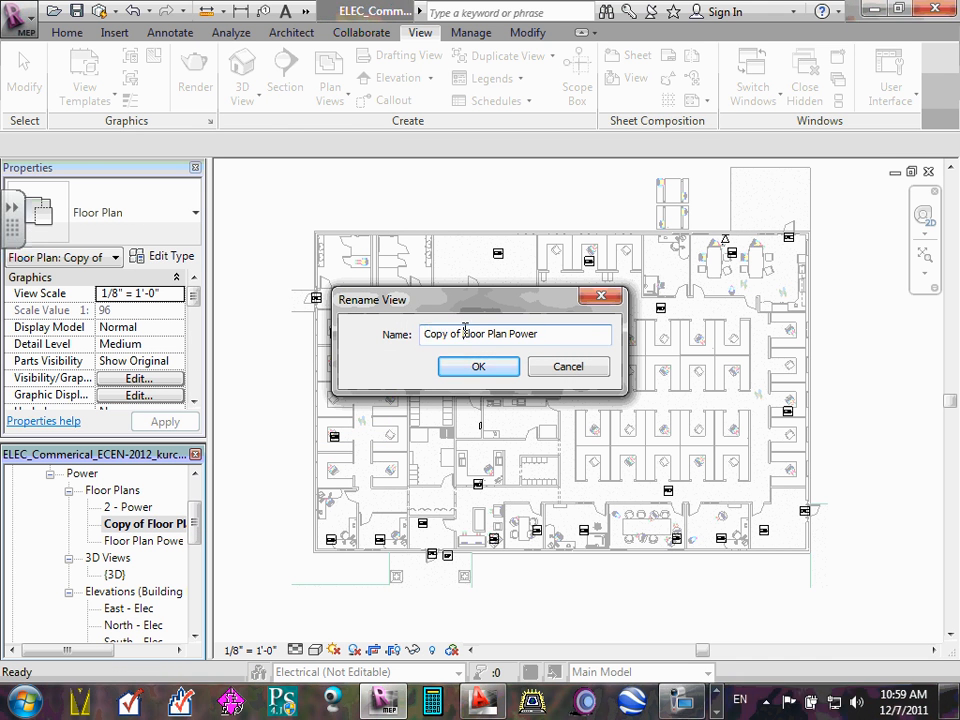
{"action": "left_click_drag", "start_coordinate": [463, 334], "coordinate": [410, 338]}
{"action": "key", "text": "Delete"}
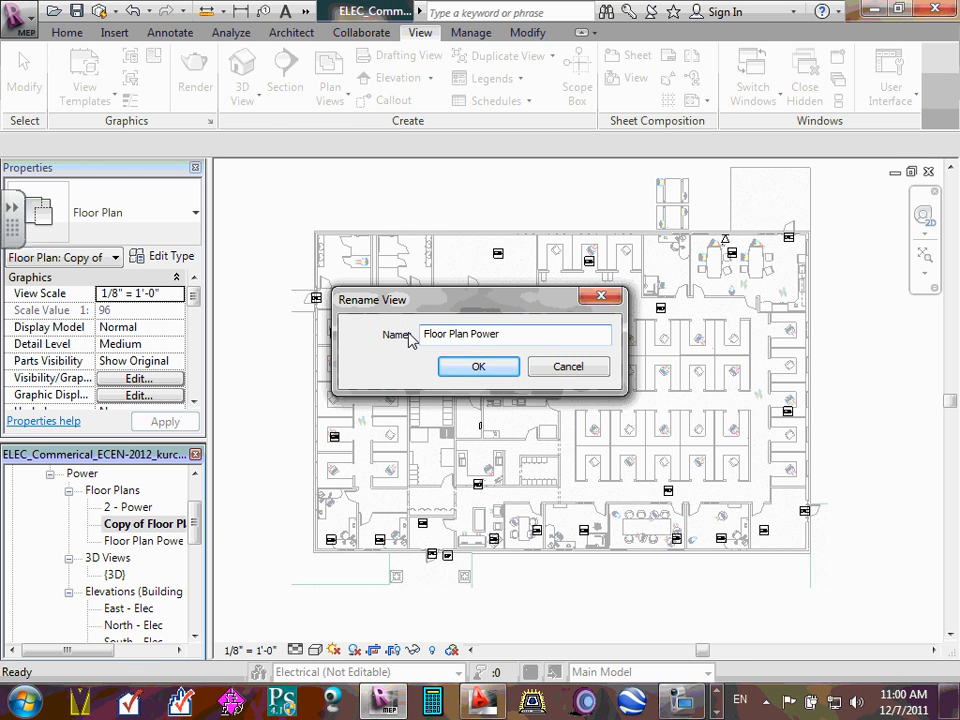
{"action": "left_click_drag", "start_coordinate": [469, 333], "coordinate": [510, 334]}
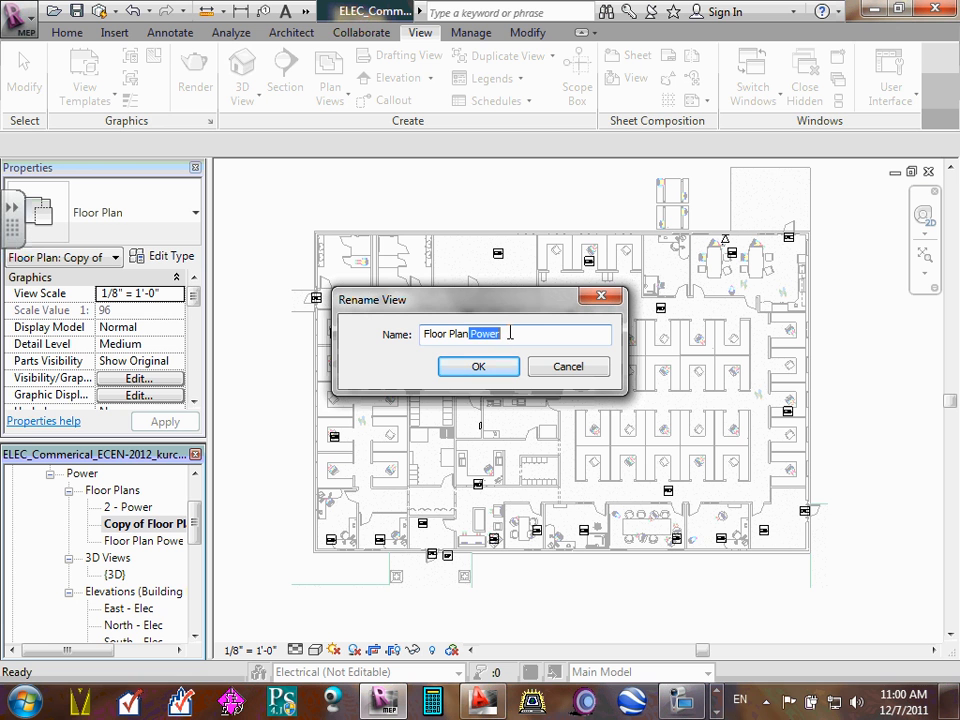
{"action": "key", "text": "Delete"}
{"action": "type", "text": "Systems"}
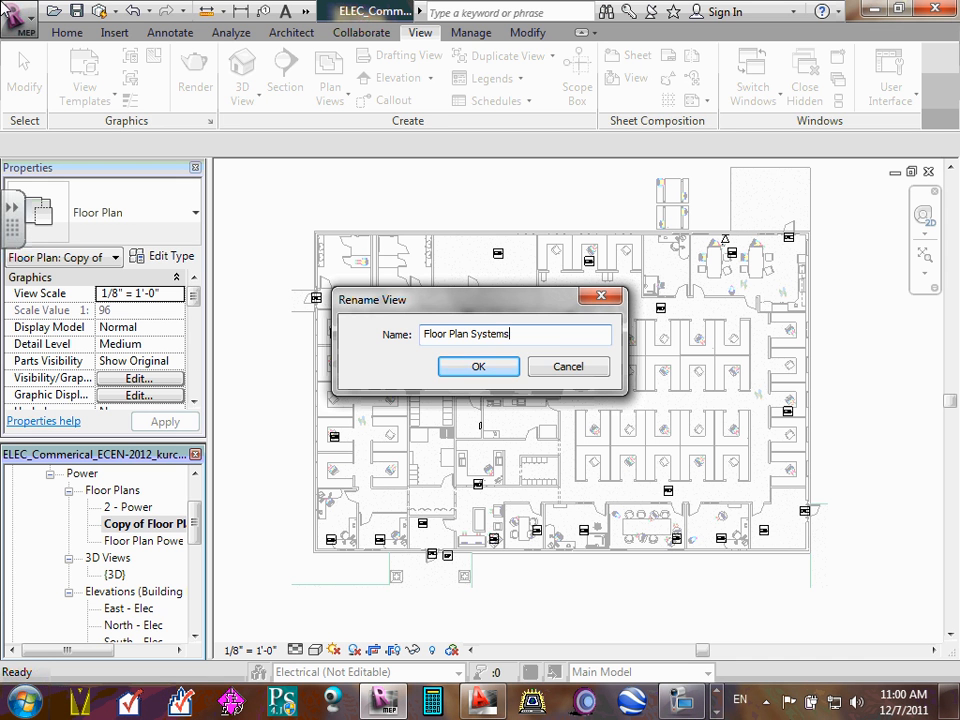
{"action": "left_click", "coordinate": [467, 366]}
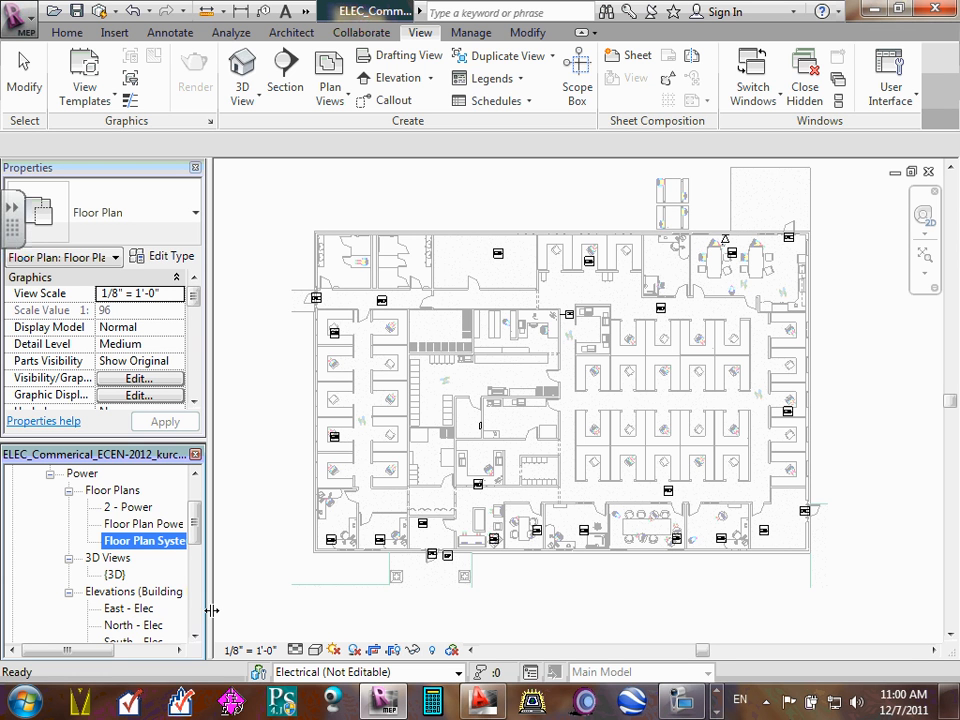
Check the 2 - Power view, return to Floor Plan Systems and duplicate that view with detailing
{"action": "double_click", "coordinate": [130, 507]}
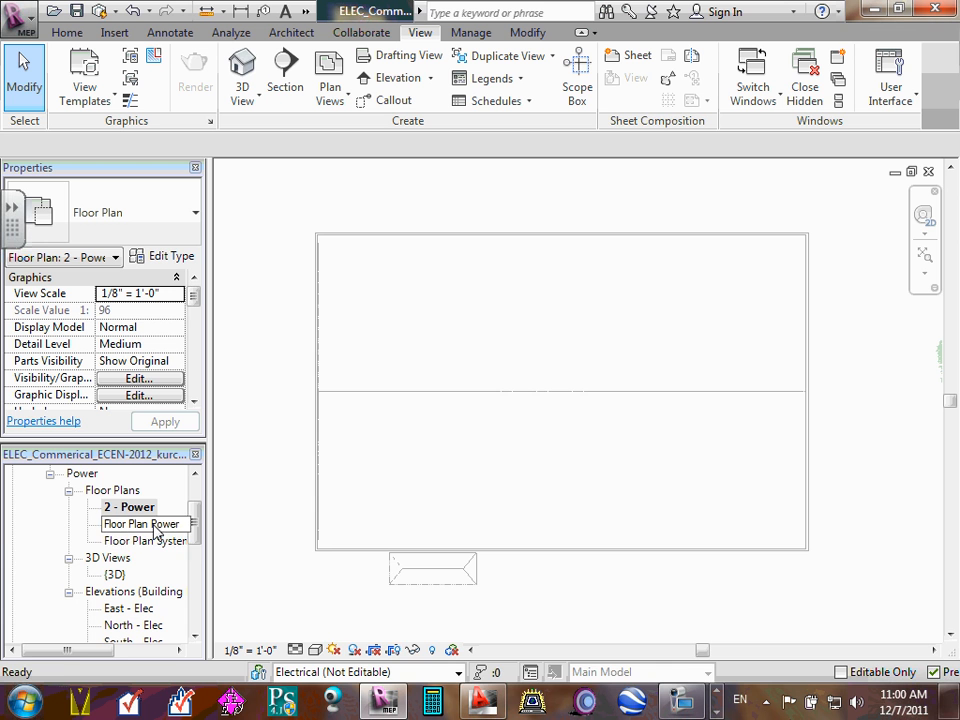
{"action": "double_click", "coordinate": [150, 541]}
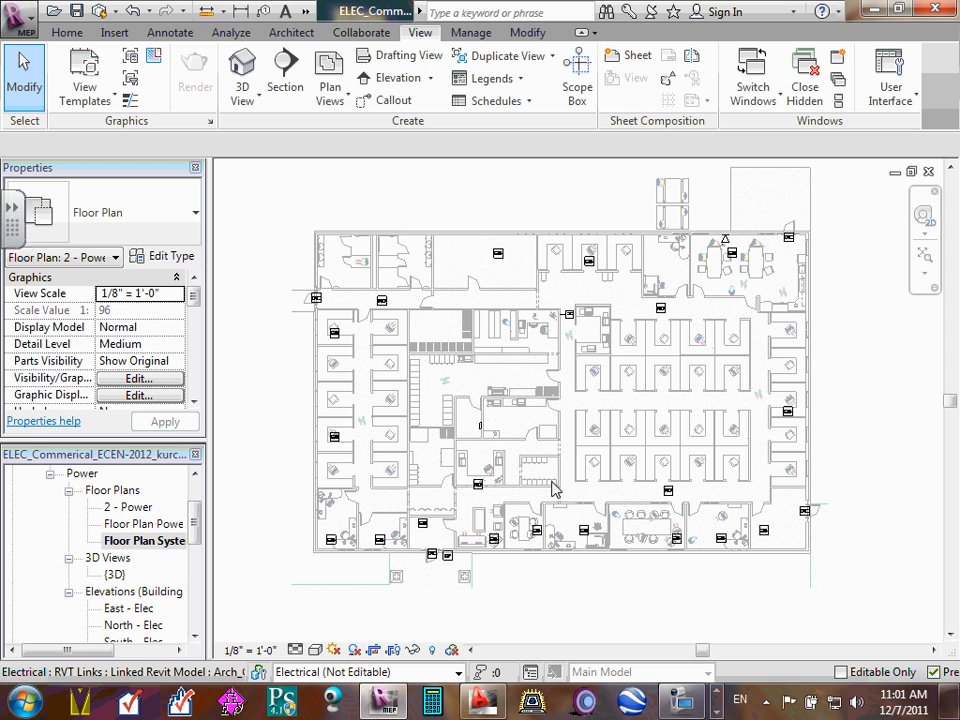
{"action": "left_click", "coordinate": [143, 541]}
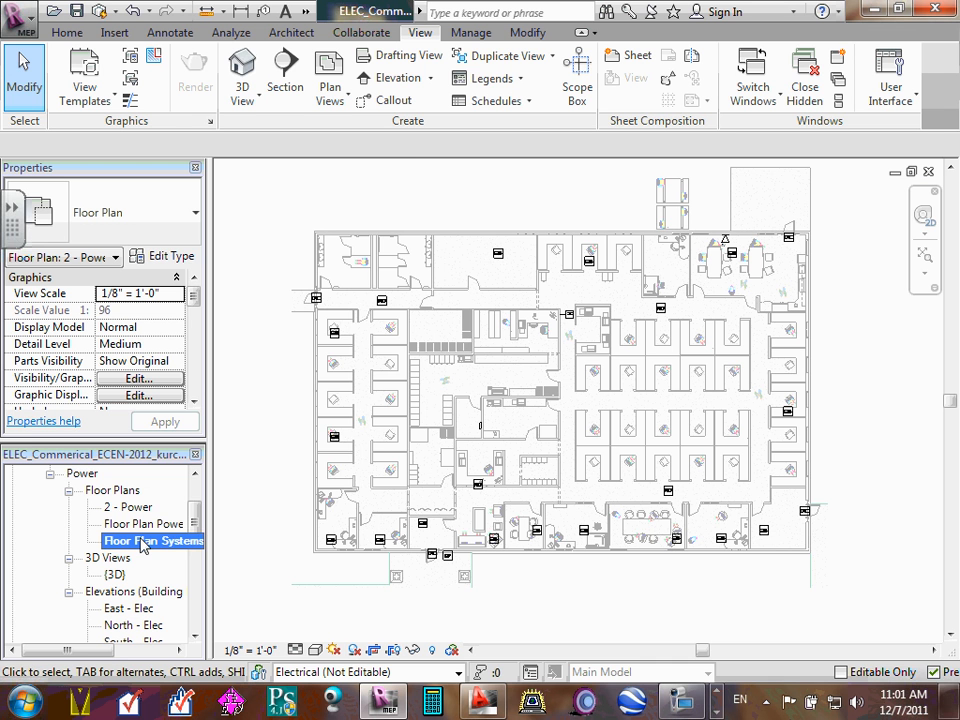
{"action": "right_click", "coordinate": [143, 541]}
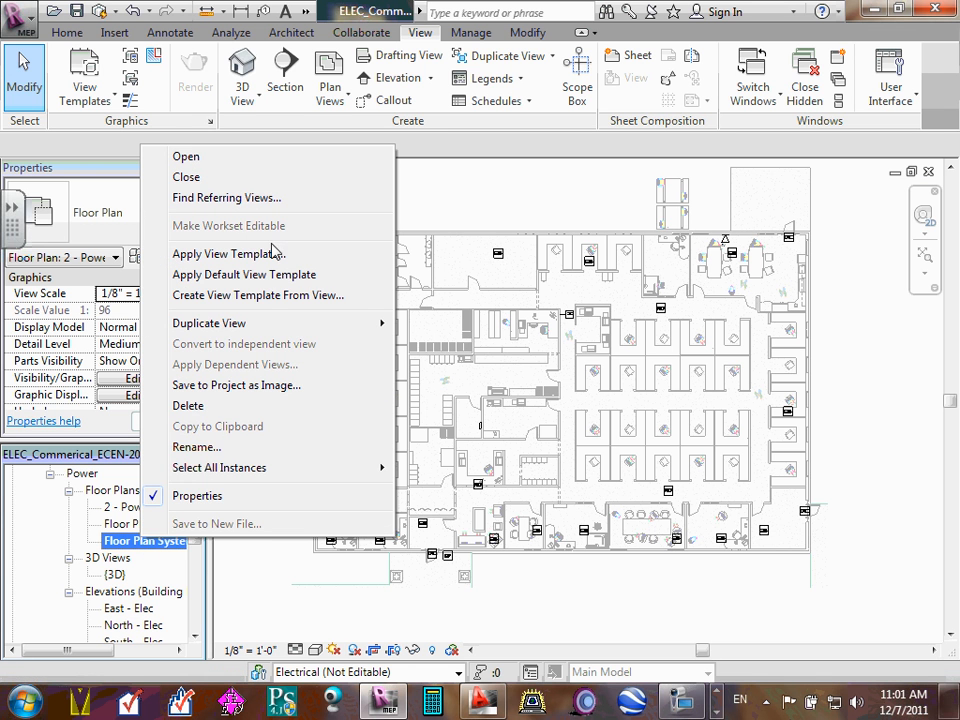
{"action": "mouse_move", "coordinate": [257, 326]}
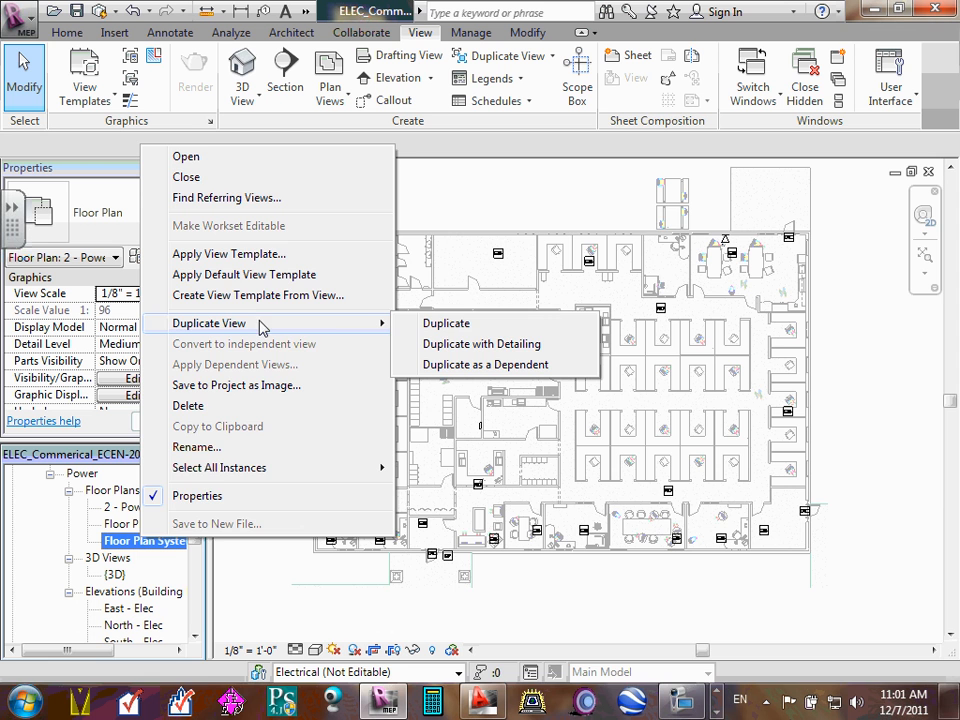
{"action": "left_click", "coordinate": [499, 344]}
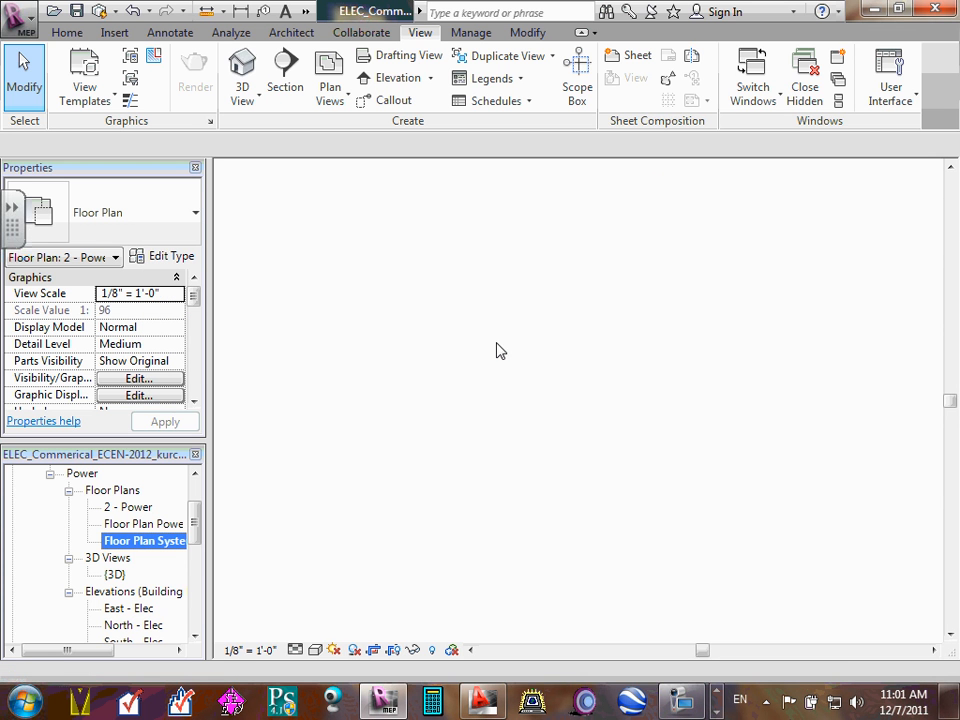
Rename the copy of Floor Plan Systems as Site Plan Power & Lighting
{"action": "left_click", "coordinate": [140, 527]}
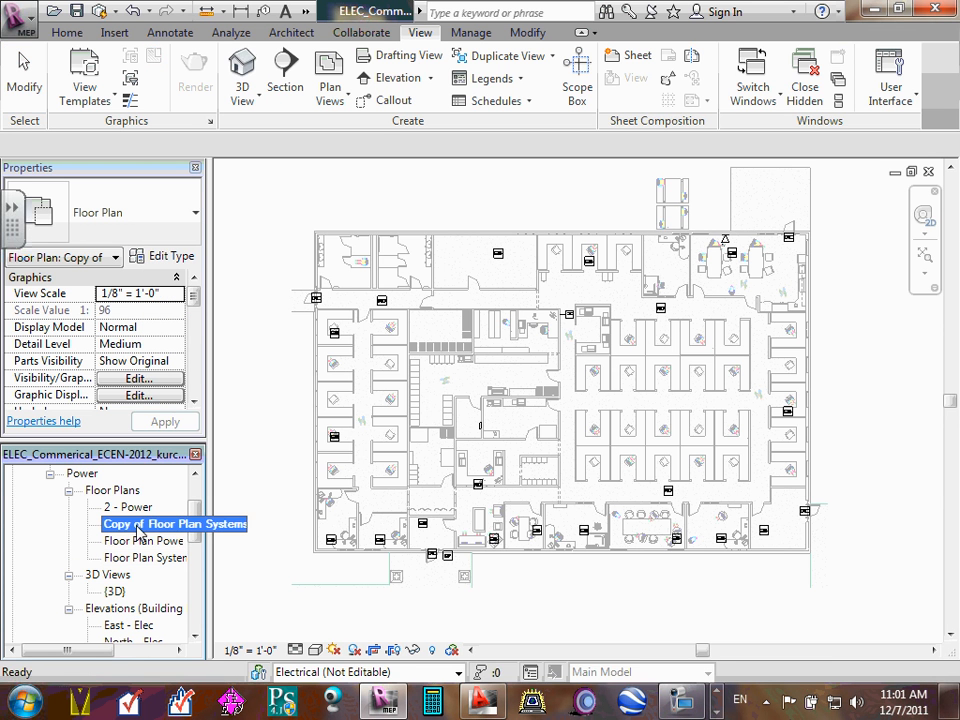
{"action": "right_click", "coordinate": [140, 531]}
{"action": "left_click", "coordinate": [186, 434]}
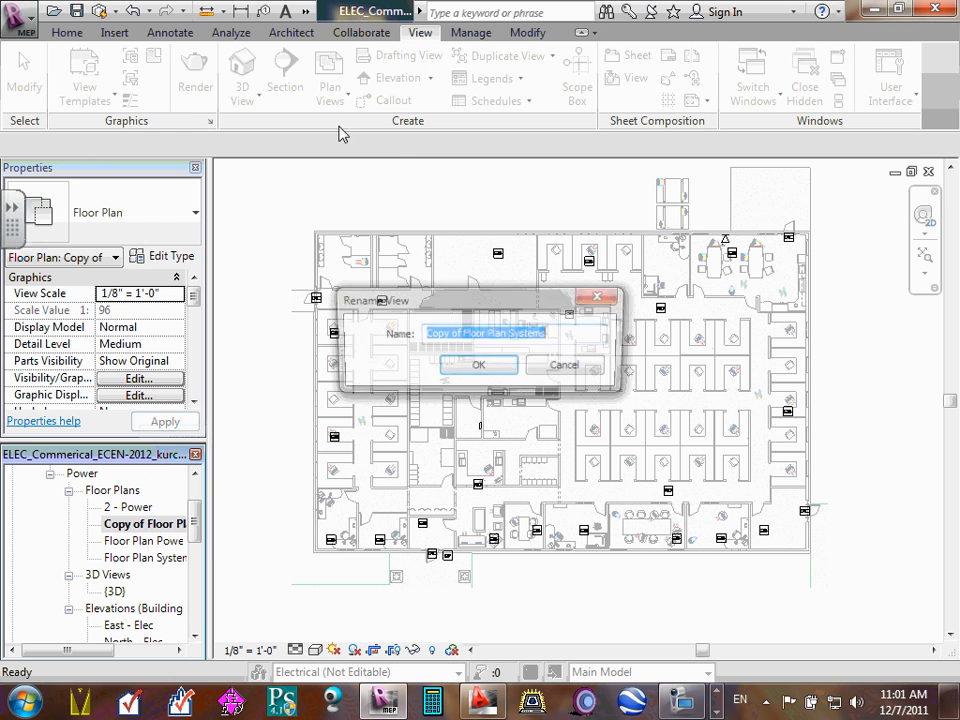
{"action": "left_click_drag", "start_coordinate": [463, 334], "coordinate": [358, 325]}
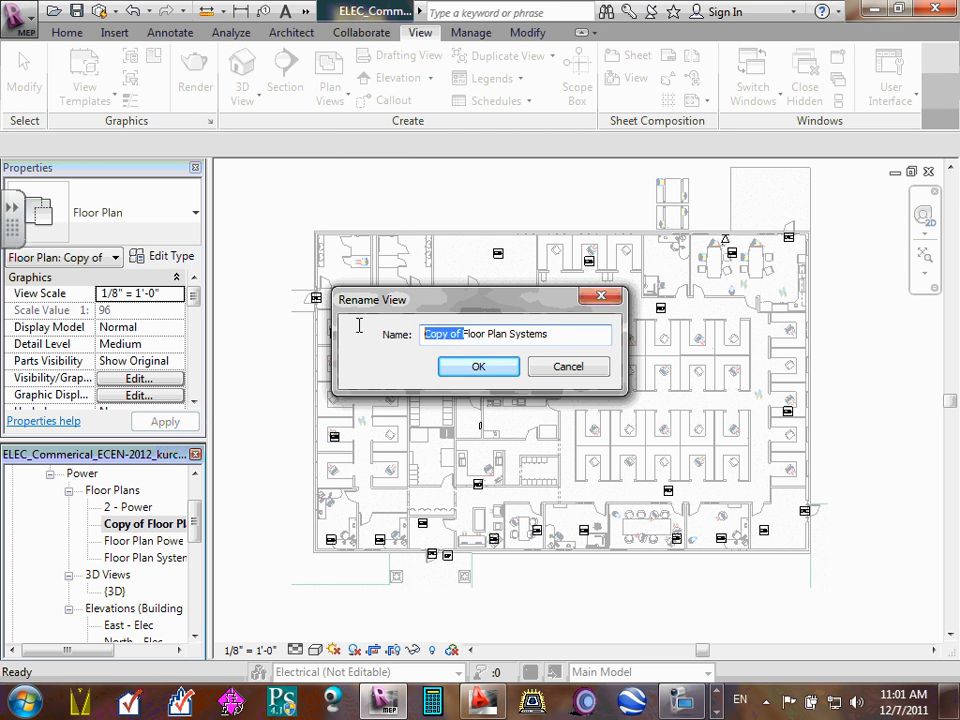
{"action": "key", "text": "Delete"}
{"action": "key", "text": "Delete"}
{"action": "key", "text": "Delete"}
{"action": "key", "text": "Delete"}
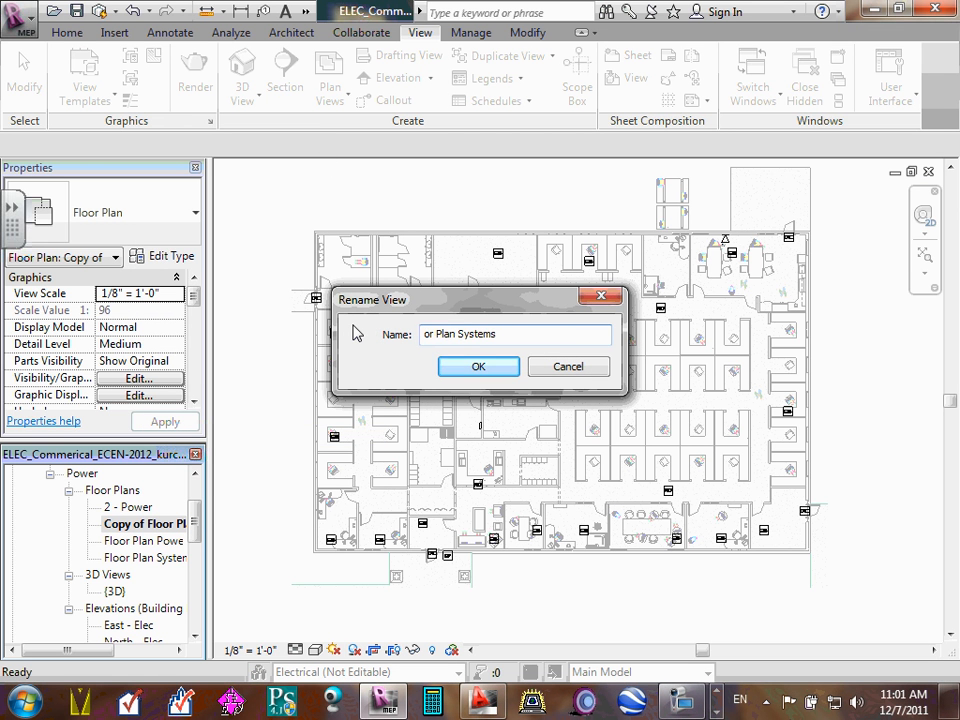
{"action": "key", "text": "Delete"}
{"action": "key", "text": "Delete"}
{"action": "key", "text": "Delete"}
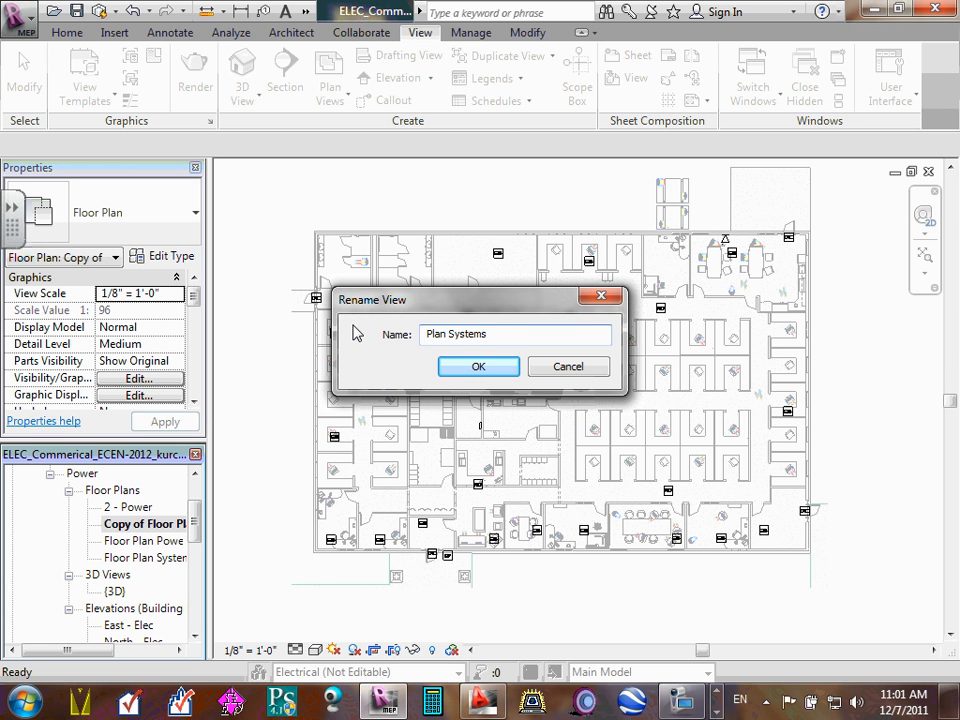
{"action": "type", "text": "Site Plan"}
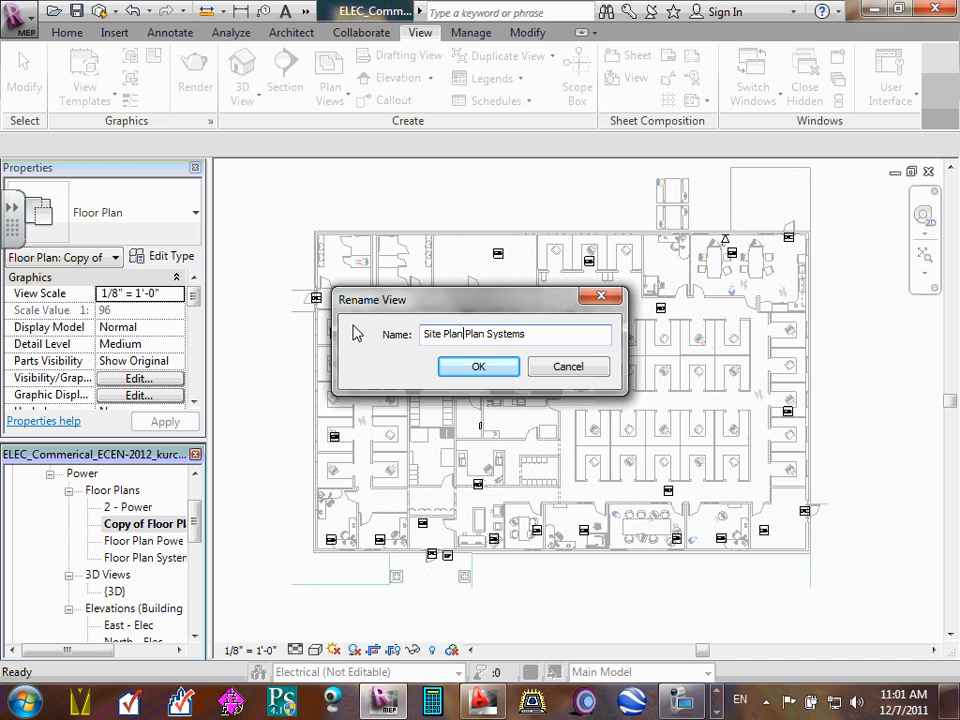
{"action": "key", "text": "Delete"}
{"action": "key", "text": "Delete"}
{"action": "key", "text": "Delete"}
{"action": "key", "text": "Delete"}
{"action": "key", "text": "Delete"}
{"action": "key", "text": "Delete"}
{"action": "key", "text": "Delete"}
{"action": "key", "text": "Delete"}
{"action": "key", "text": "Delete"}
{"action": "key", "text": "Delete"}
{"action": "key", "text": "Delete"}
{"action": "key", "text": "Delete"}
{"action": "type", "text": "Power & Lighting"}
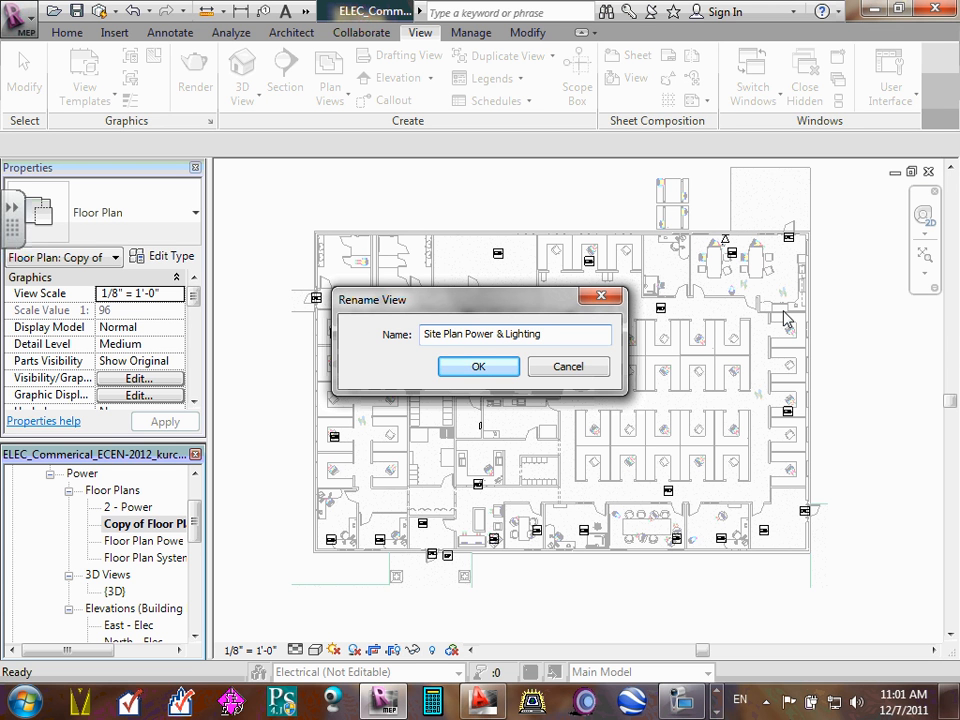
{"action": "left_click", "coordinate": [458, 366]}
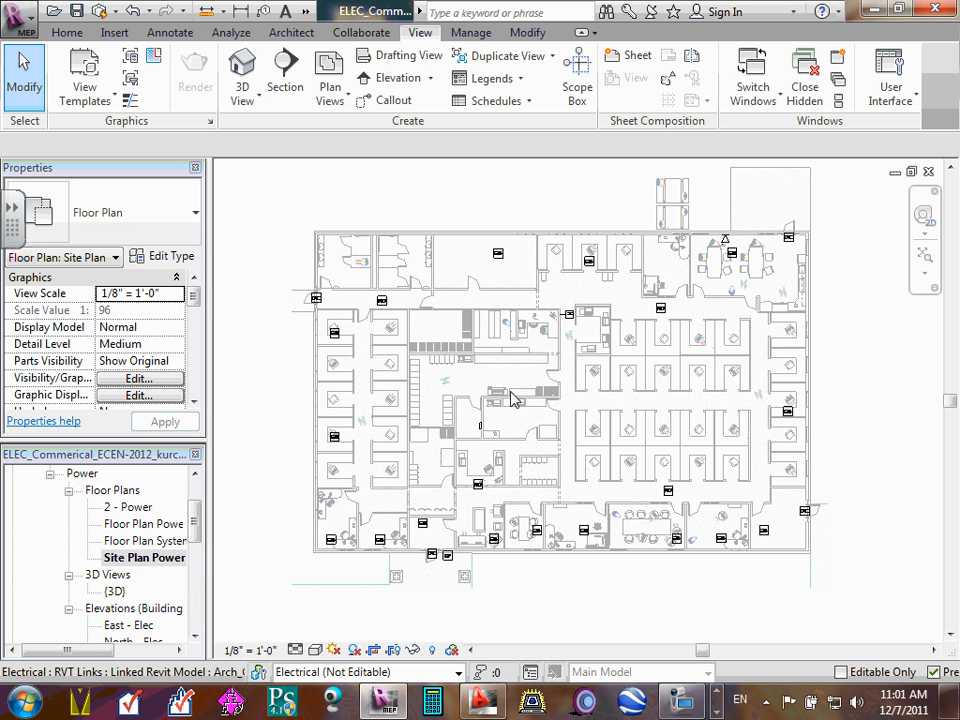
Show the crop region of the Site Plan Power & Lighting view and extend its bottom edge well below the building and its parking row
{"action": "scroll", "coordinate": [510, 398], "scroll_direction": "down", "scroll_amount": 2}
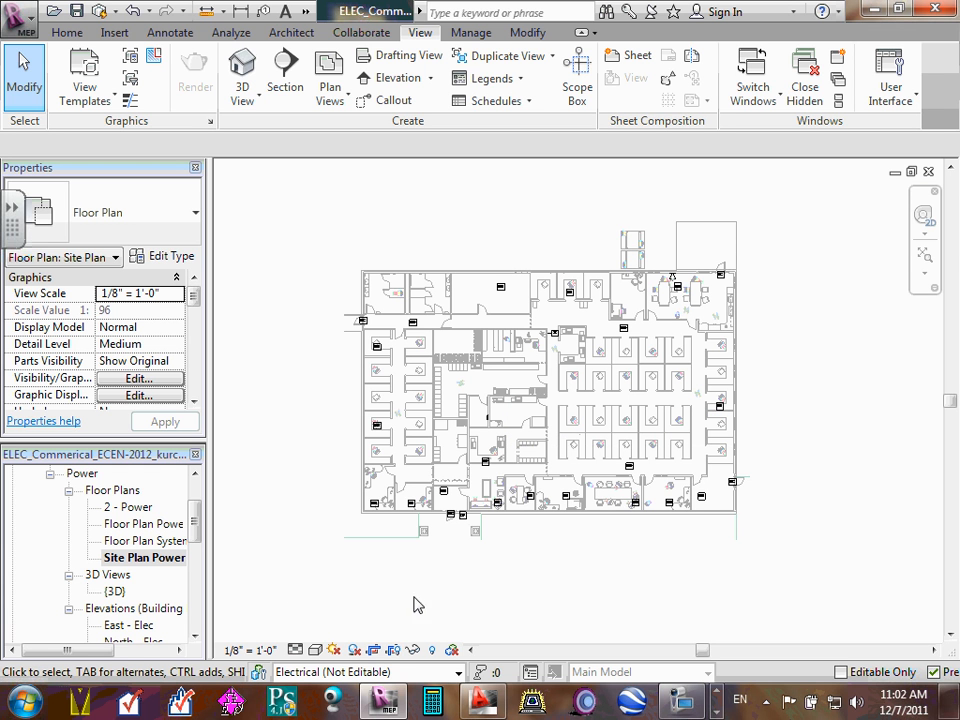
{"action": "left_click", "coordinate": [393, 650]}
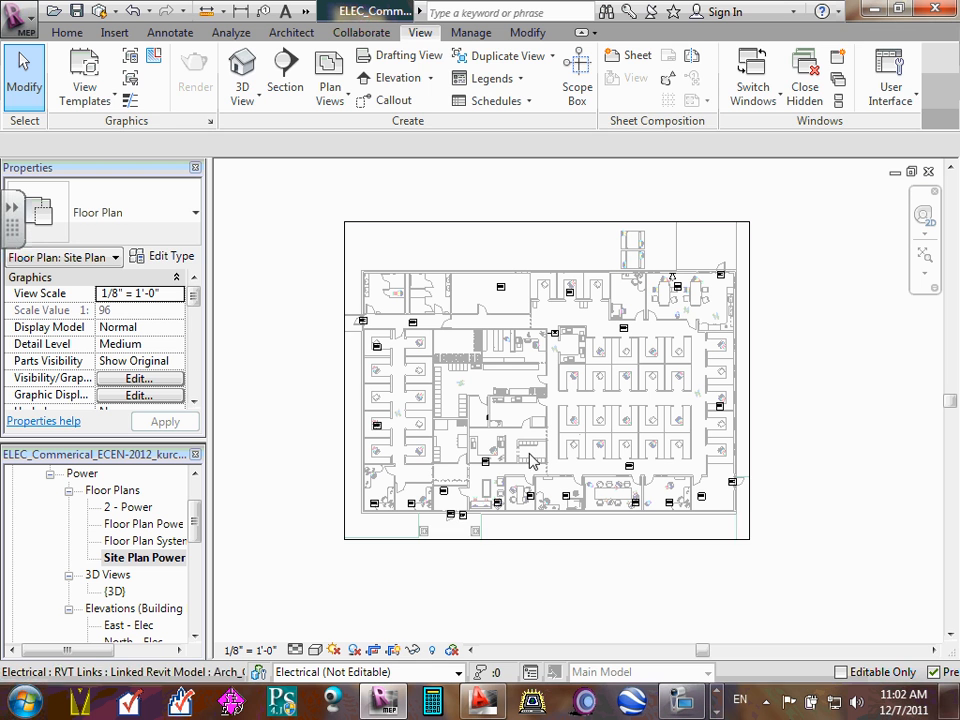
{"action": "left_click", "coordinate": [537, 548]}
{"action": "left_click_drag", "start_coordinate": [542, 551], "coordinate": [549, 608]}
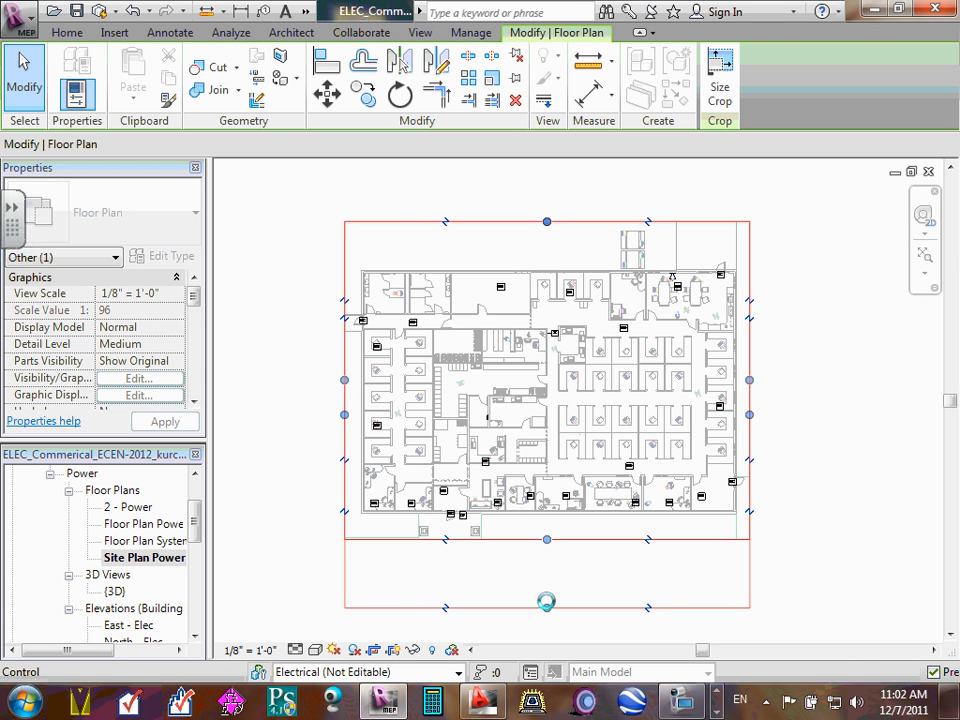
{"action": "scroll", "coordinate": [563, 563], "scroll_direction": "down", "scroll_amount": 7}
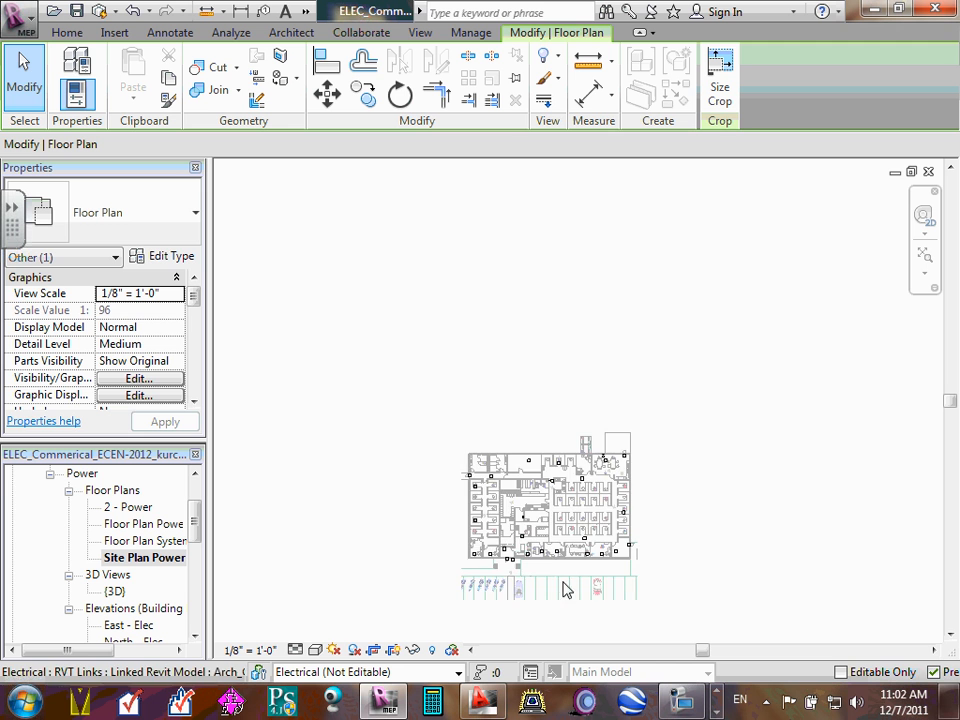
{"action": "left_click_drag", "start_coordinate": [556, 569], "coordinate": [555, 641]}
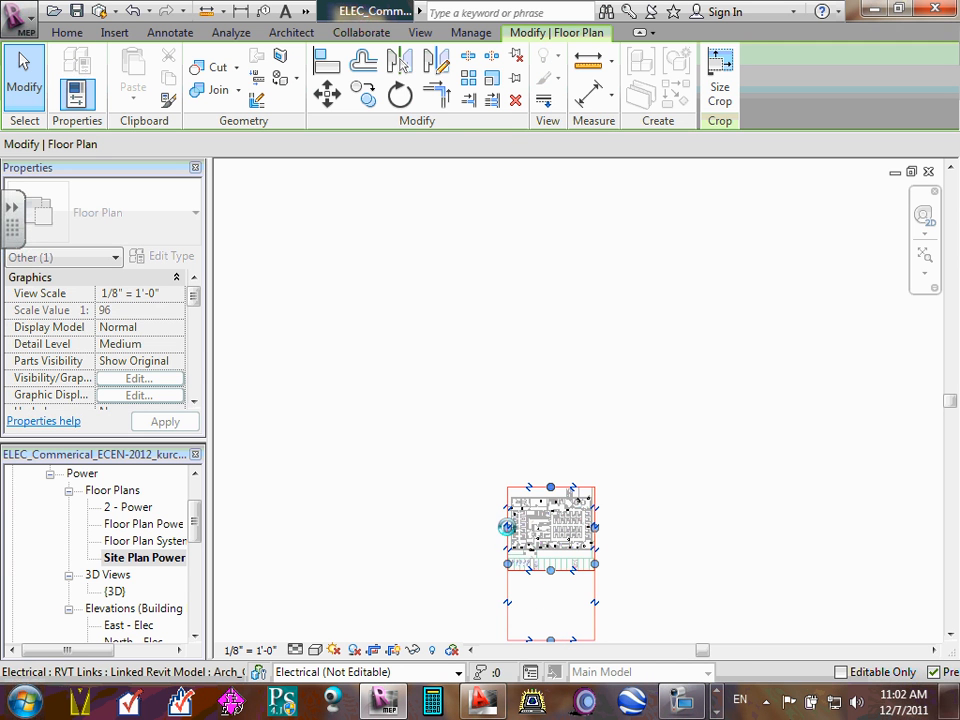
Extend the site plan's crop region on its left, right and top sides to take in the parking around the building
{"action": "left_click", "coordinate": [488, 522]}
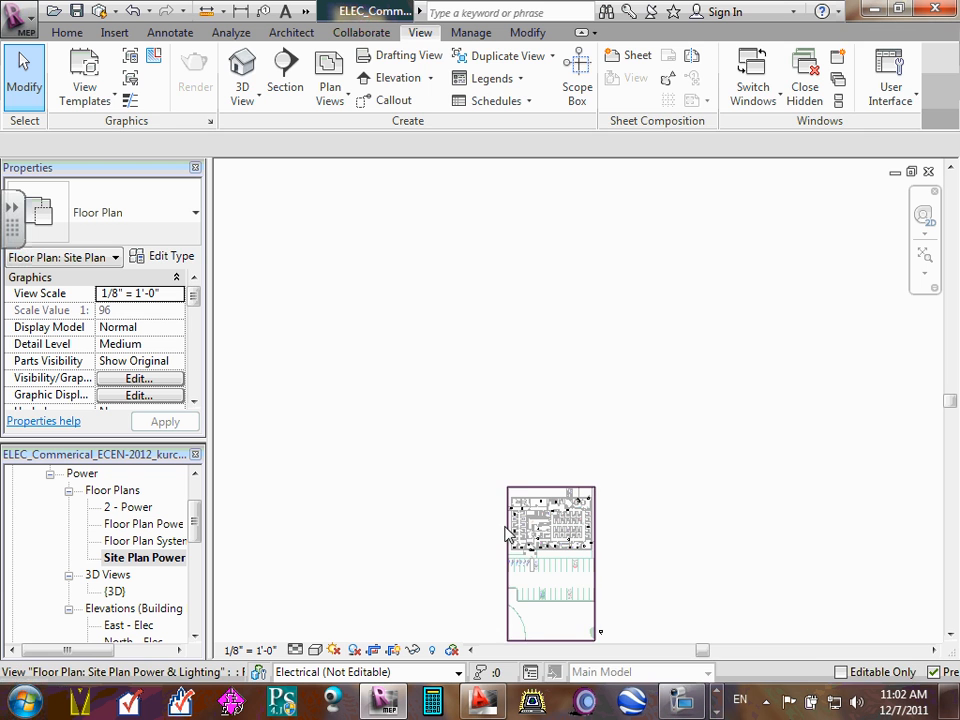
{"action": "left_click", "coordinate": [509, 532]}
{"action": "left_click_drag", "start_coordinate": [507, 563], "coordinate": [435, 563]}
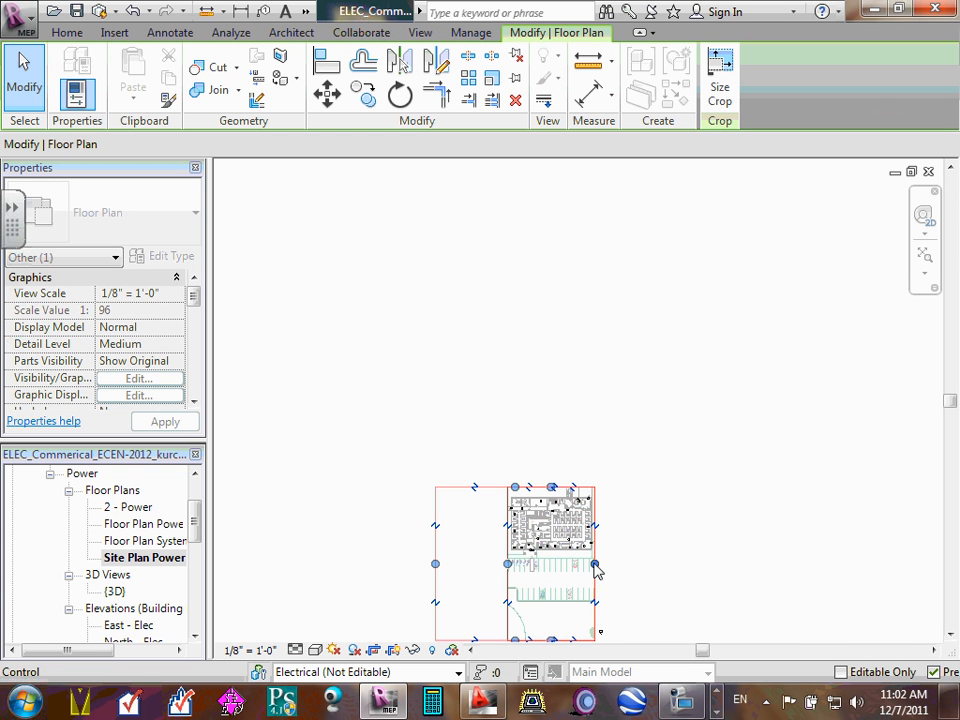
{"action": "left_click_drag", "start_coordinate": [595, 567], "coordinate": [617, 563]}
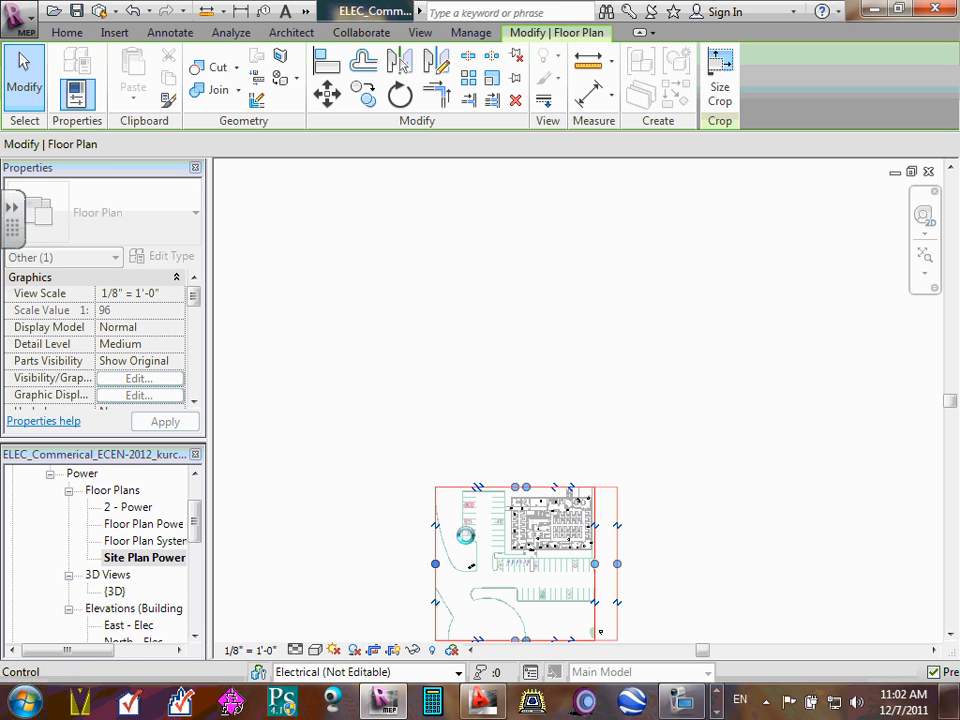
{"action": "left_click_drag", "start_coordinate": [523, 487], "coordinate": [527, 479]}
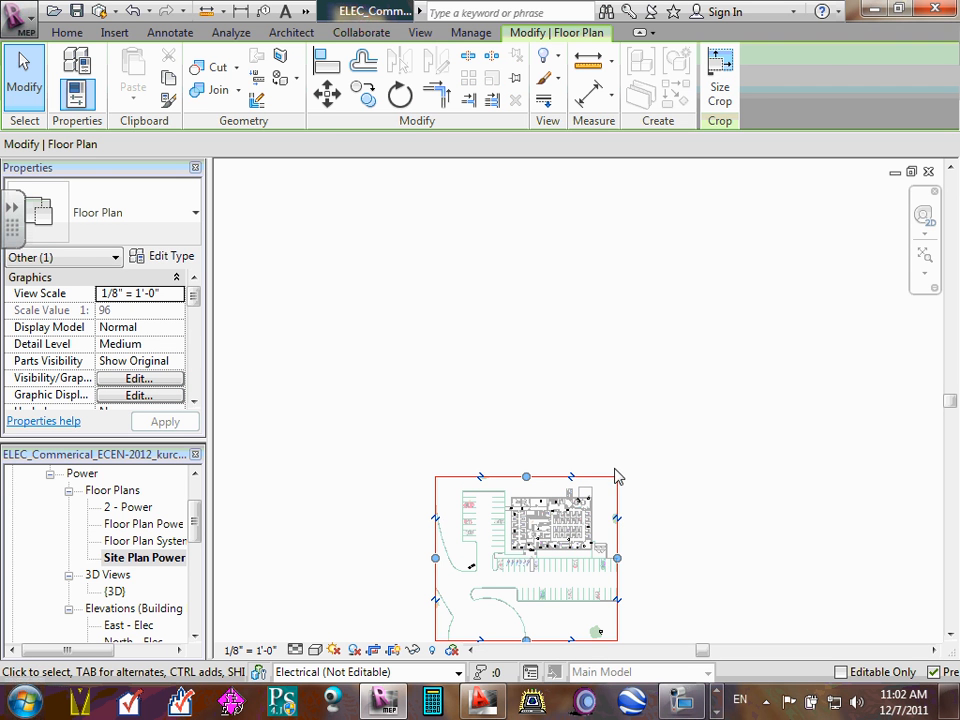
{"action": "left_click", "coordinate": [771, 392]}
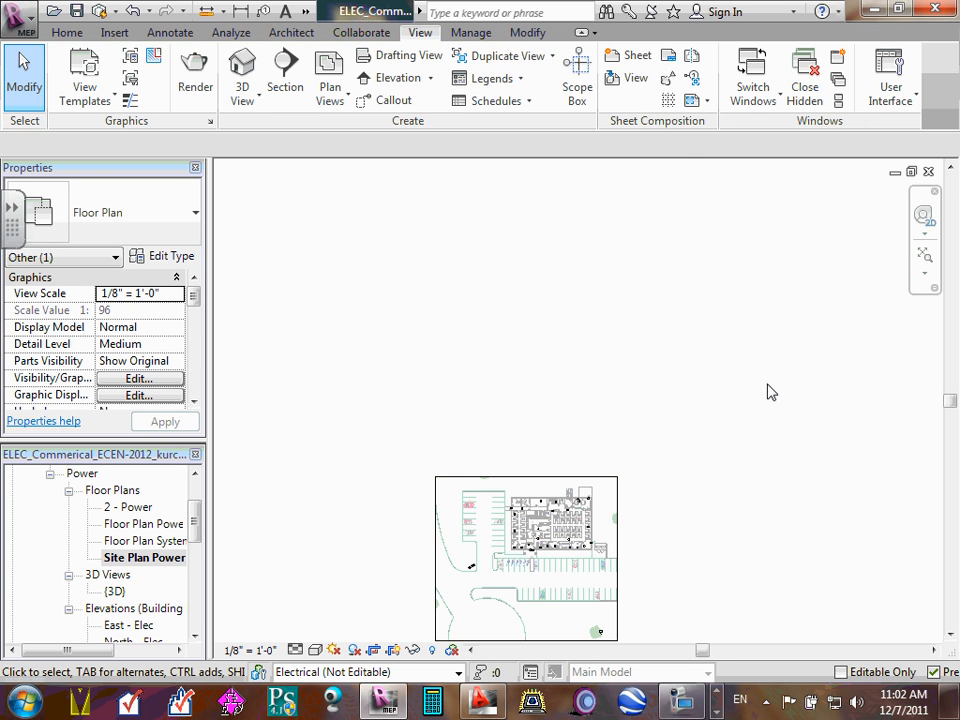
Move the crop region's right edge outward so it sits just past the end of the parking rows
{"action": "left_click", "coordinate": [922, 260]}
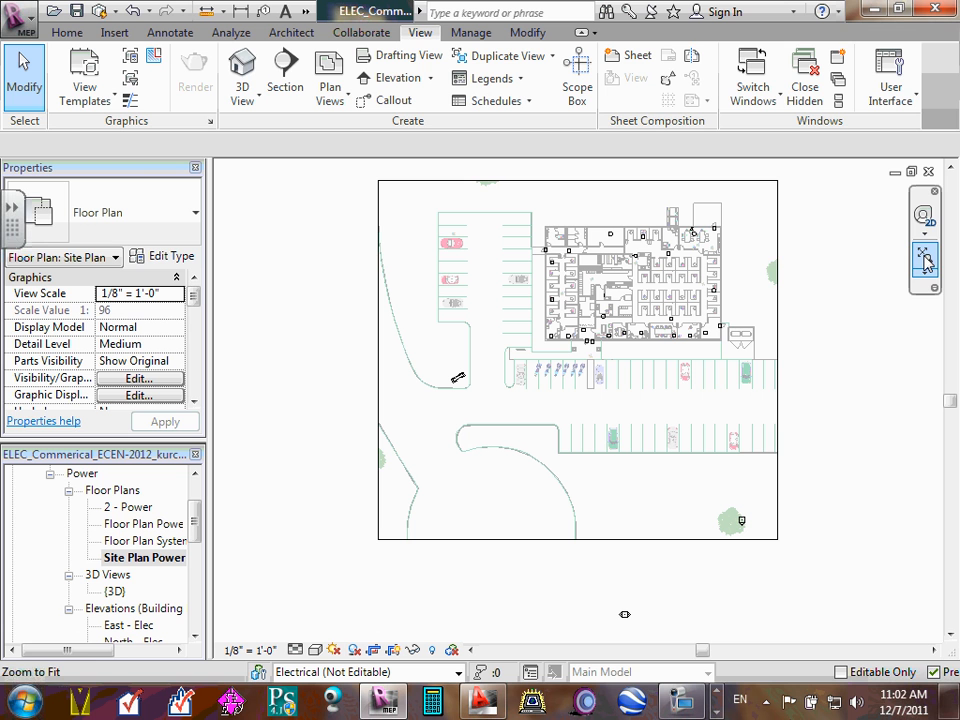
{"action": "left_click", "coordinate": [778, 289]}
{"action": "left_click_drag", "start_coordinate": [778, 360], "coordinate": [808, 362]}
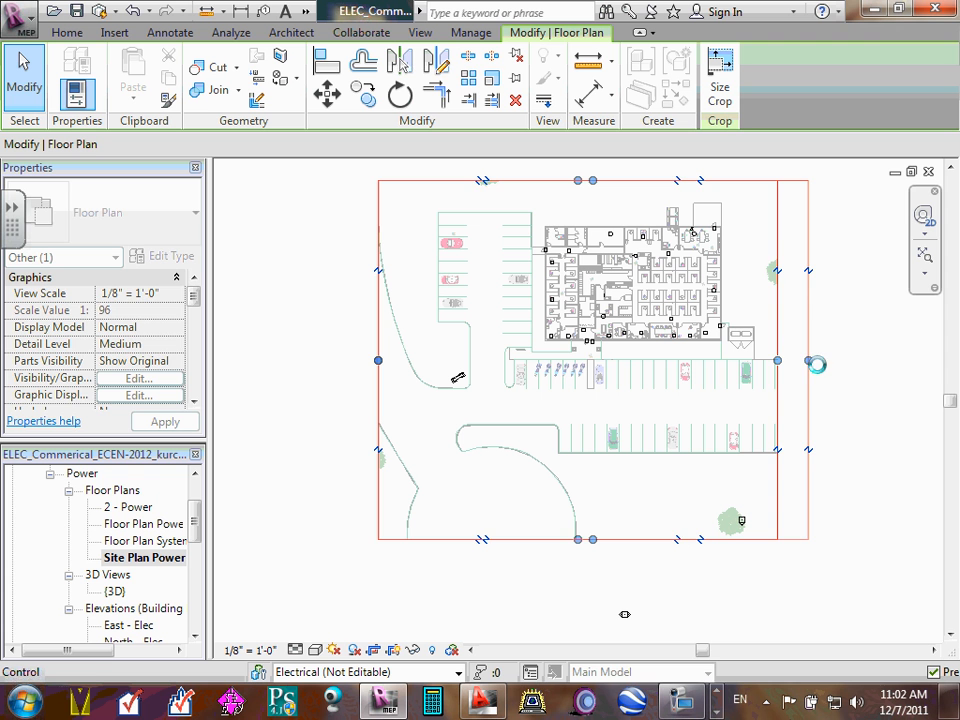
{"action": "mouse_move", "coordinate": [809, 362]}
{"action": "left_mouse_down"}
{"action": "mouse_move", "coordinate": [850, 362]}
{"action": "mouse_move", "coordinate": [824, 364]}
{"action": "left_mouse_up"}
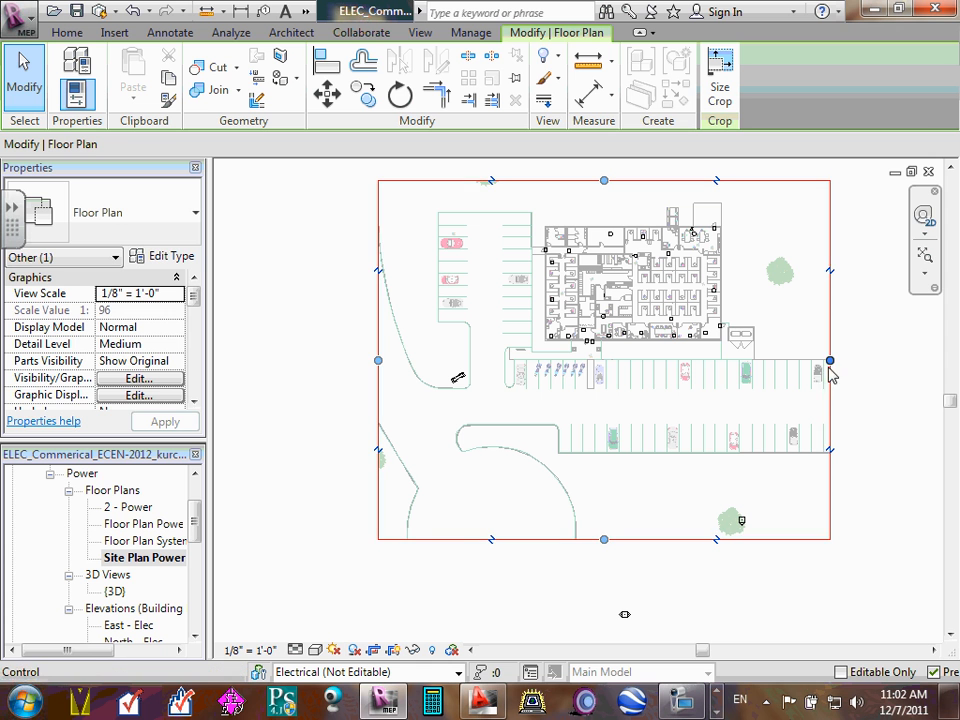
{"action": "left_click_drag", "start_coordinate": [830, 361], "coordinate": [896, 362]}
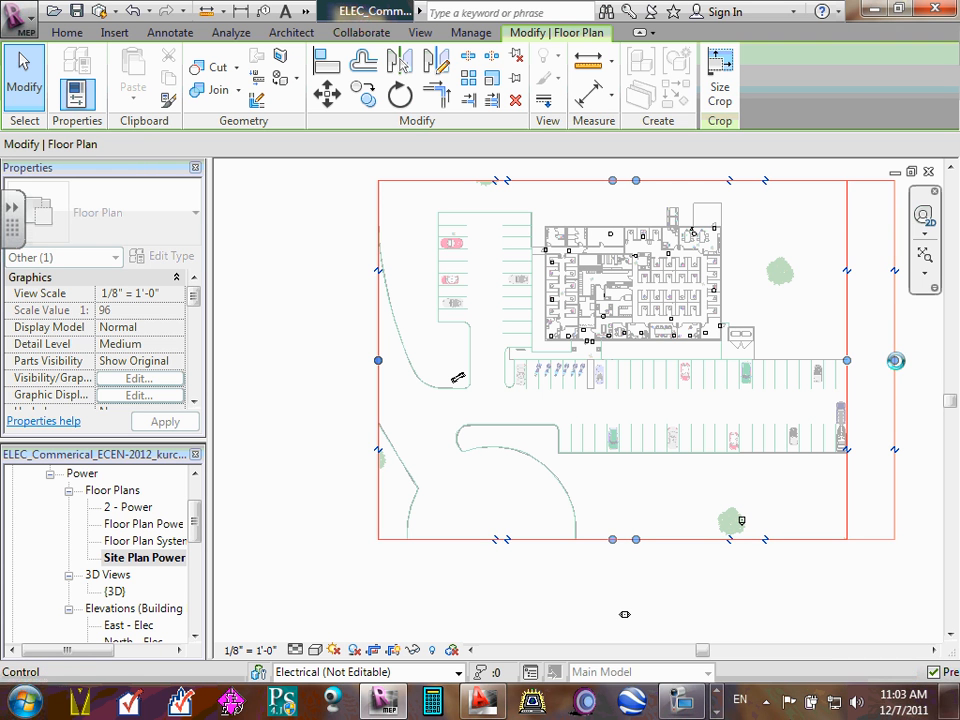
{"action": "left_click_drag", "start_coordinate": [895, 363], "coordinate": [858, 364]}
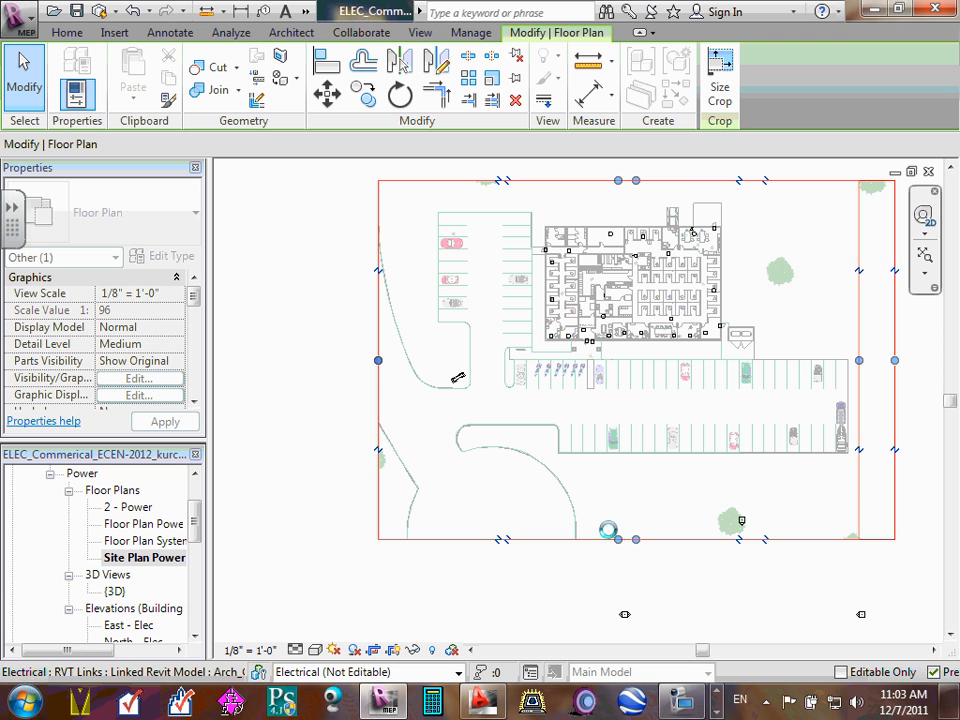
Tighten the crop region's bottom, left and top edges around the parking lot and building, and hide the crop boundary
{"action": "left_click_drag", "start_coordinate": [618, 540], "coordinate": [633, 462]}
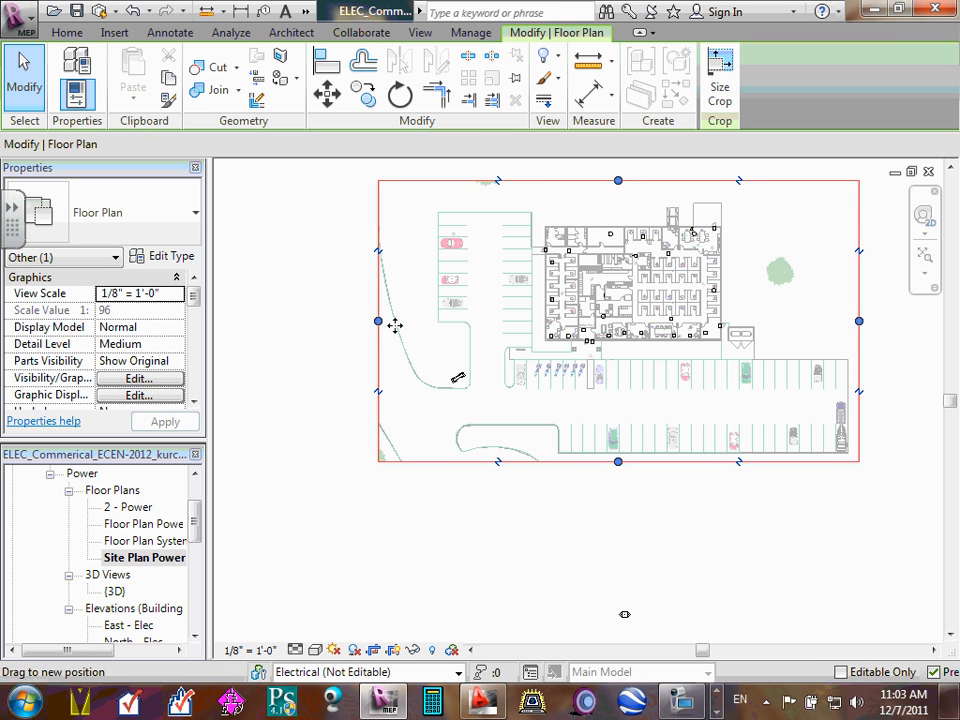
{"action": "left_click_drag", "start_coordinate": [395, 325], "coordinate": [430, 321]}
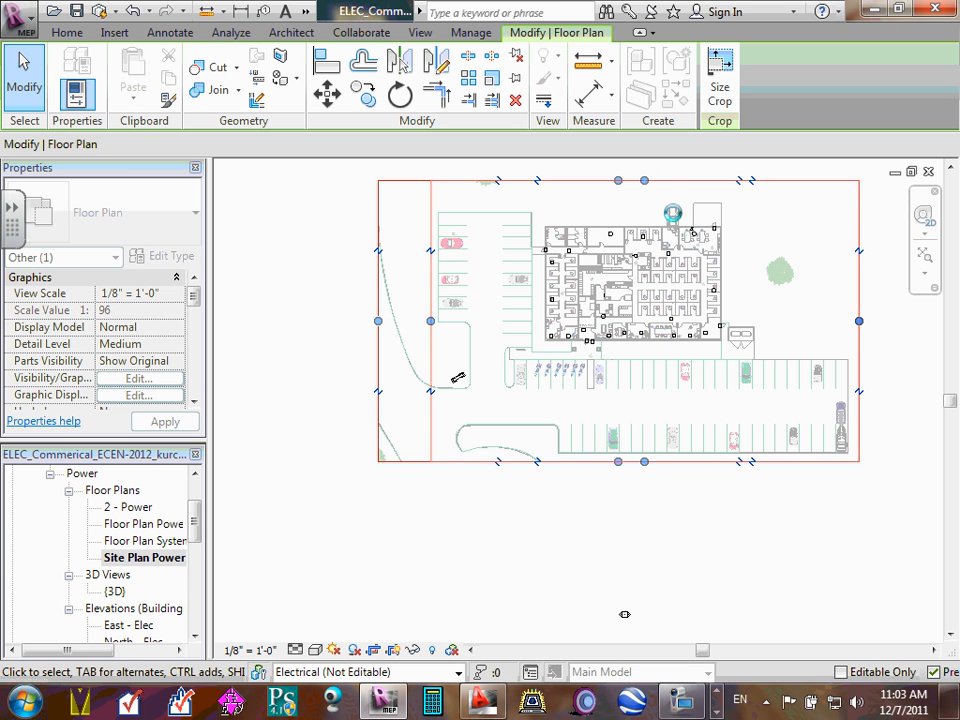
{"action": "left_click_drag", "start_coordinate": [645, 181], "coordinate": [396, 223]}
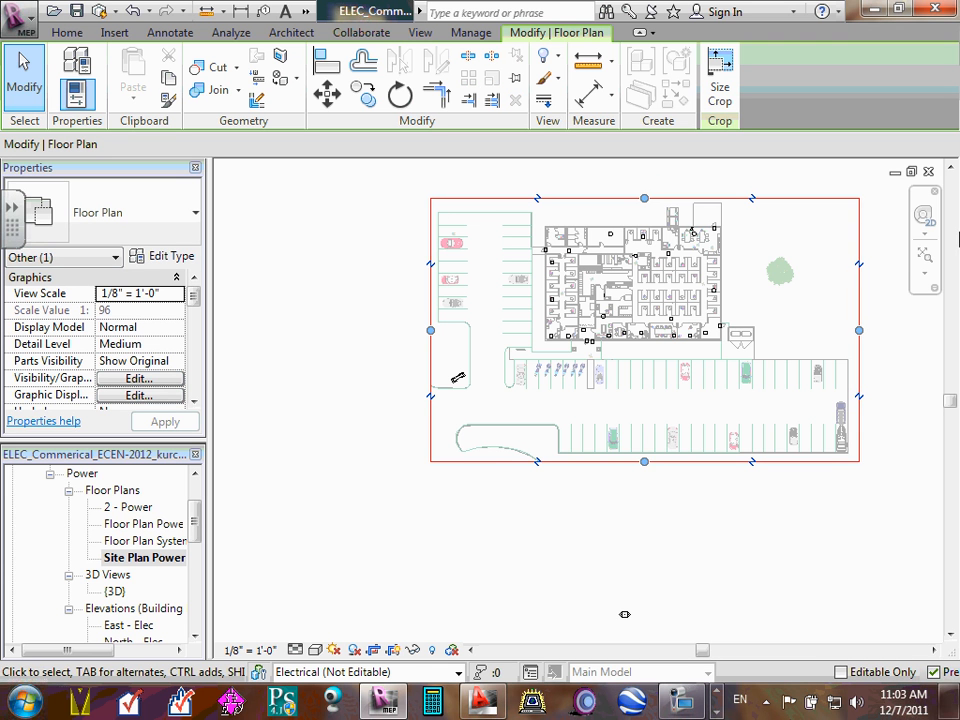
{"action": "left_click", "coordinate": [926, 260]}
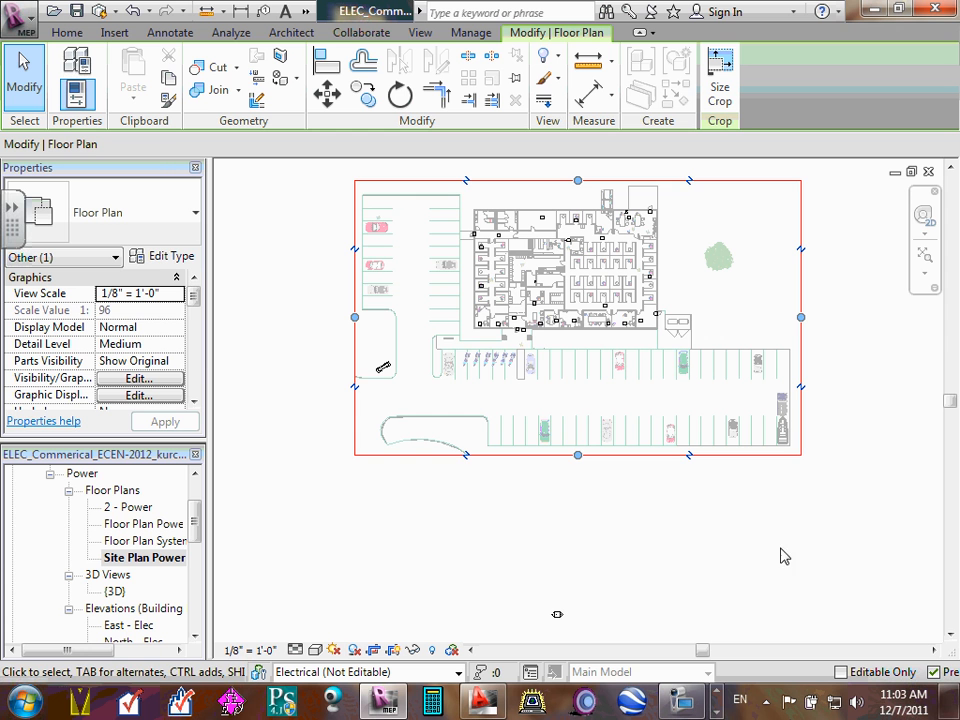
{"action": "middle_click_drag", "start_coordinate": [788, 575], "coordinate": [829, 475]}
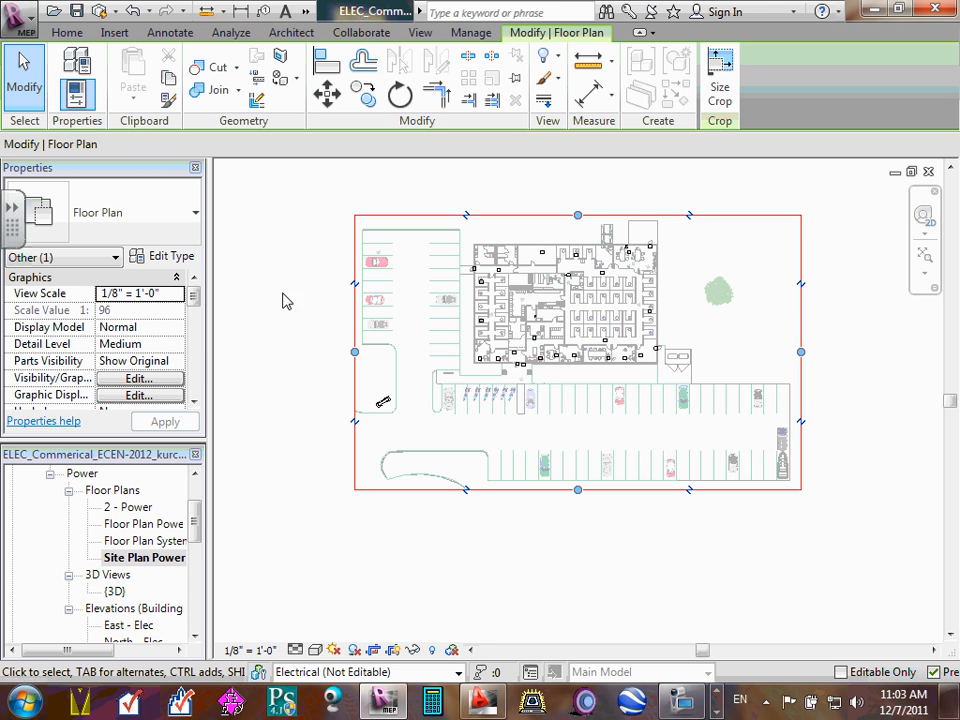
{"action": "left_click", "coordinate": [240, 318]}
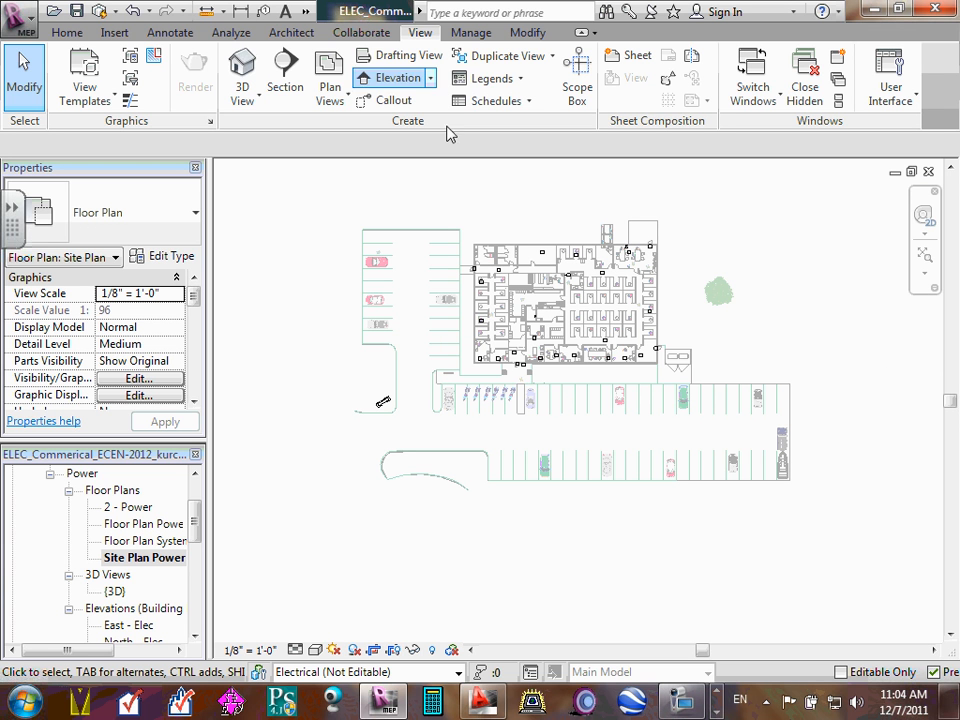
{"action": "left_click", "coordinate": [548, 295]}
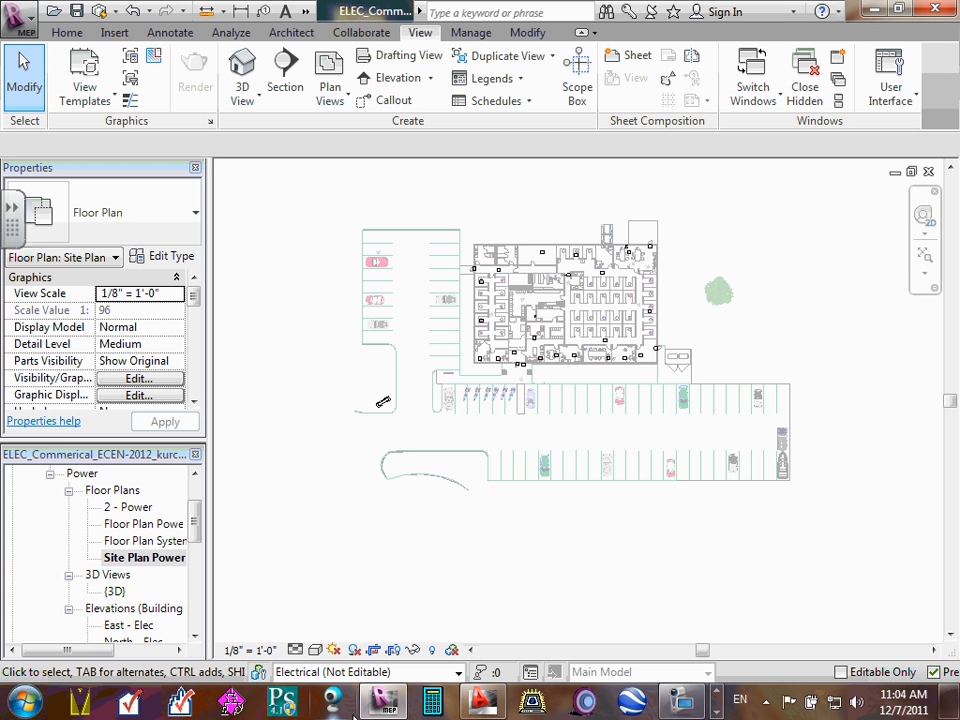
{"action": "left_click", "coordinate": [179, 560]}
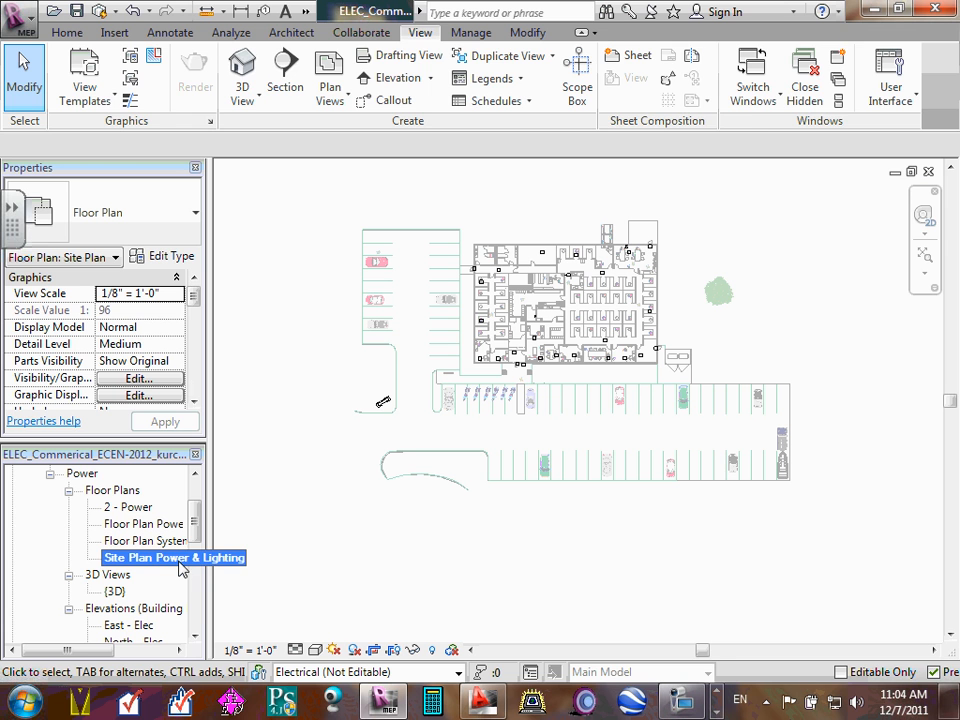
Pin the linked architectural model in place in the Site Plan Power & Lighting view
{"action": "left_click", "coordinate": [608, 307]}
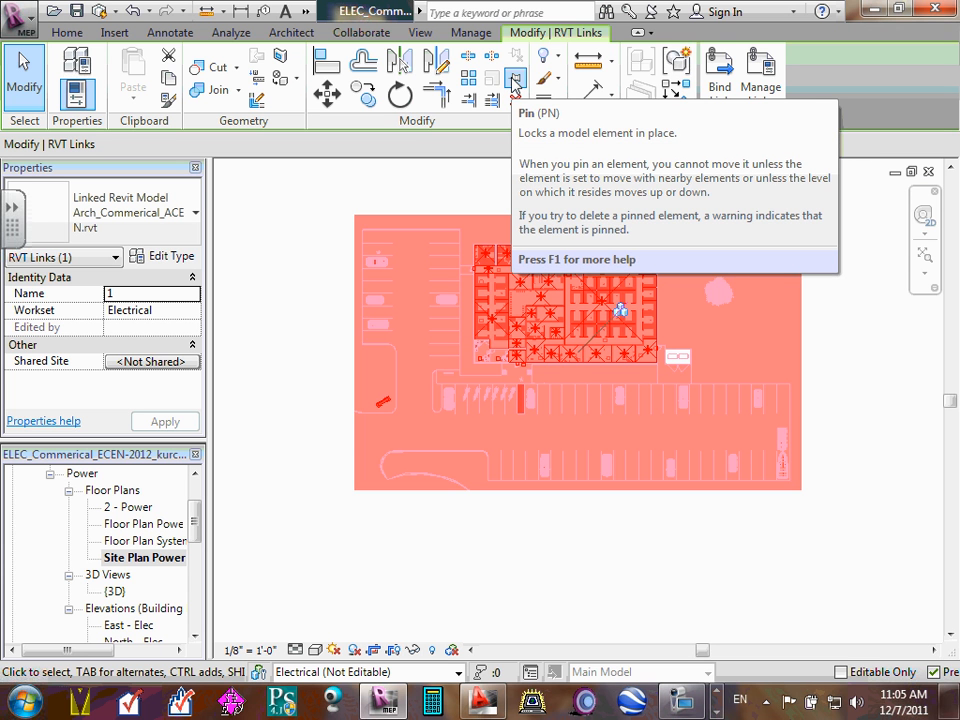
{"action": "left_click", "coordinate": [514, 84]}
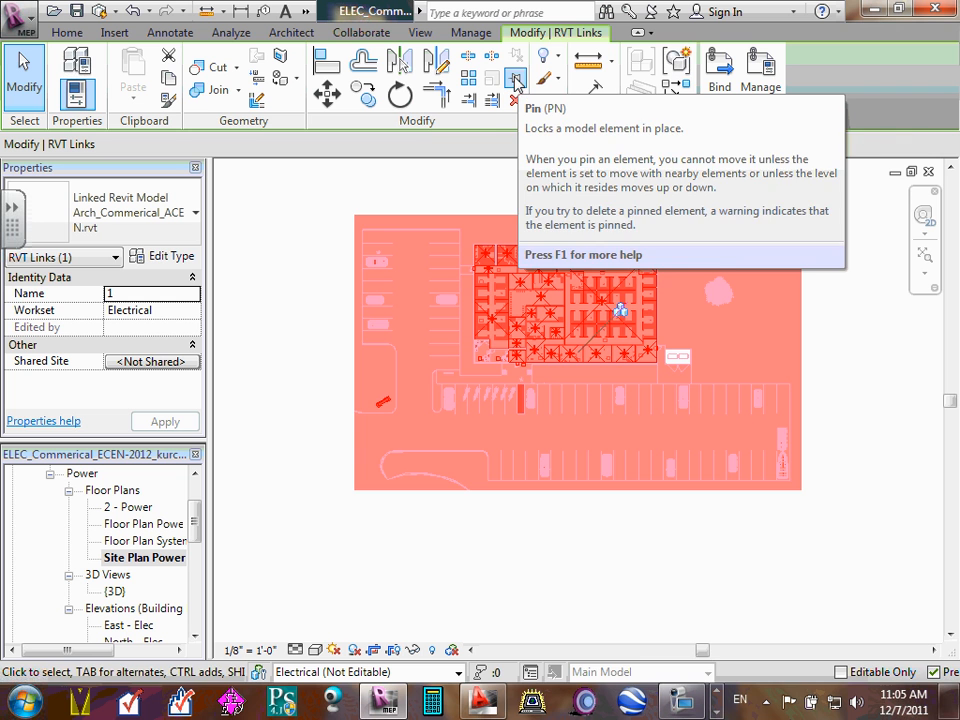
{"action": "left_click", "coordinate": [515, 84]}
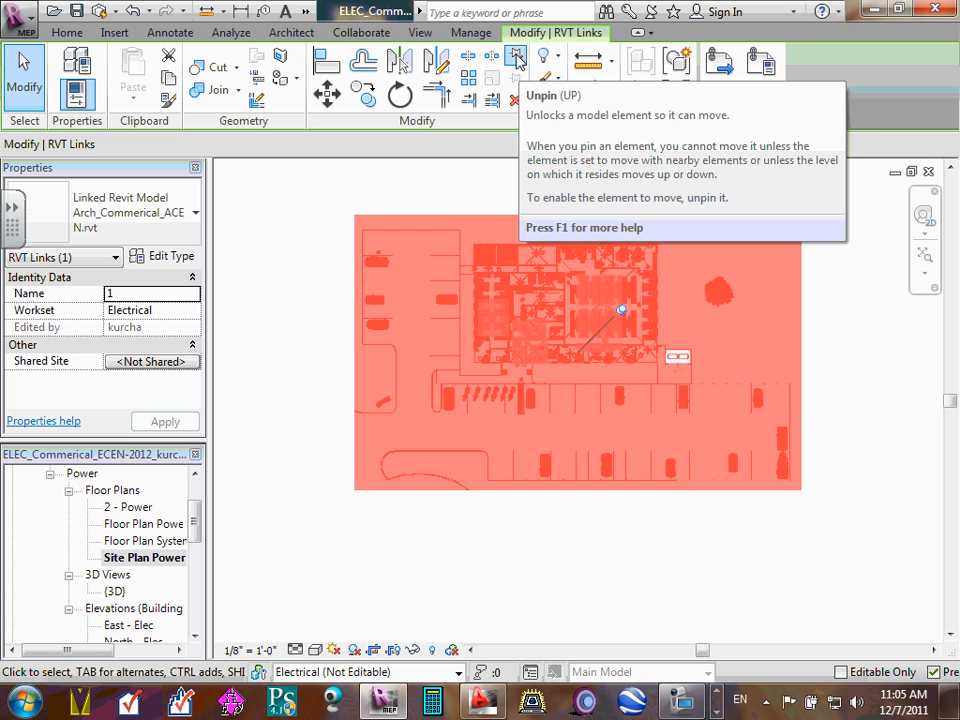
{"action": "left_click", "coordinate": [278, 272]}
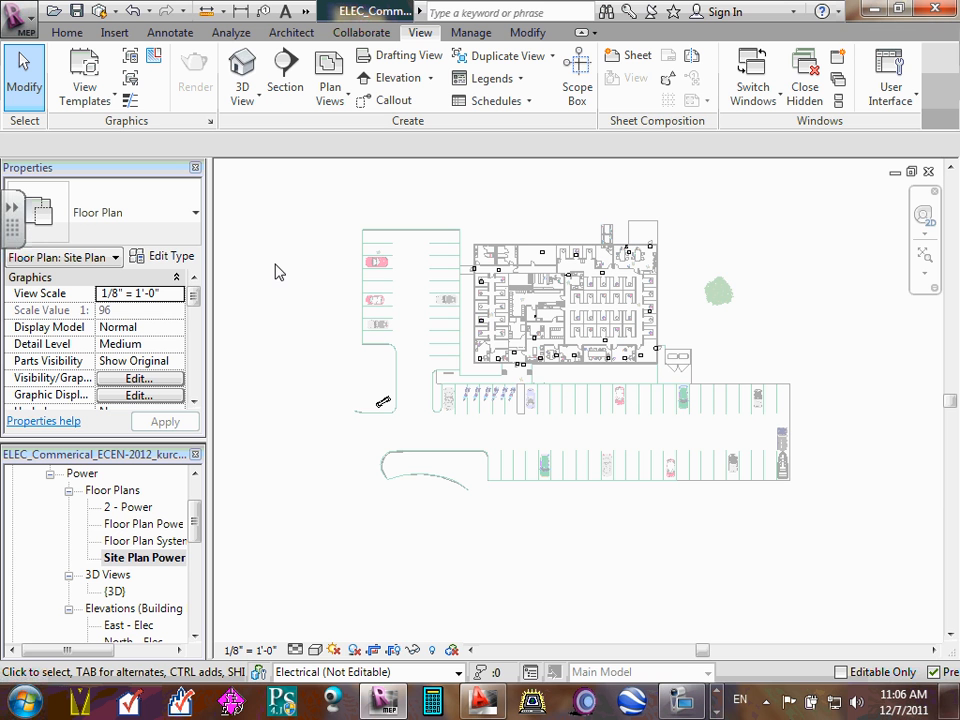
Open the Floor Plan Systems view and check whether the linked architectural model is pinned there
{"action": "double_click", "coordinate": [163, 541]}
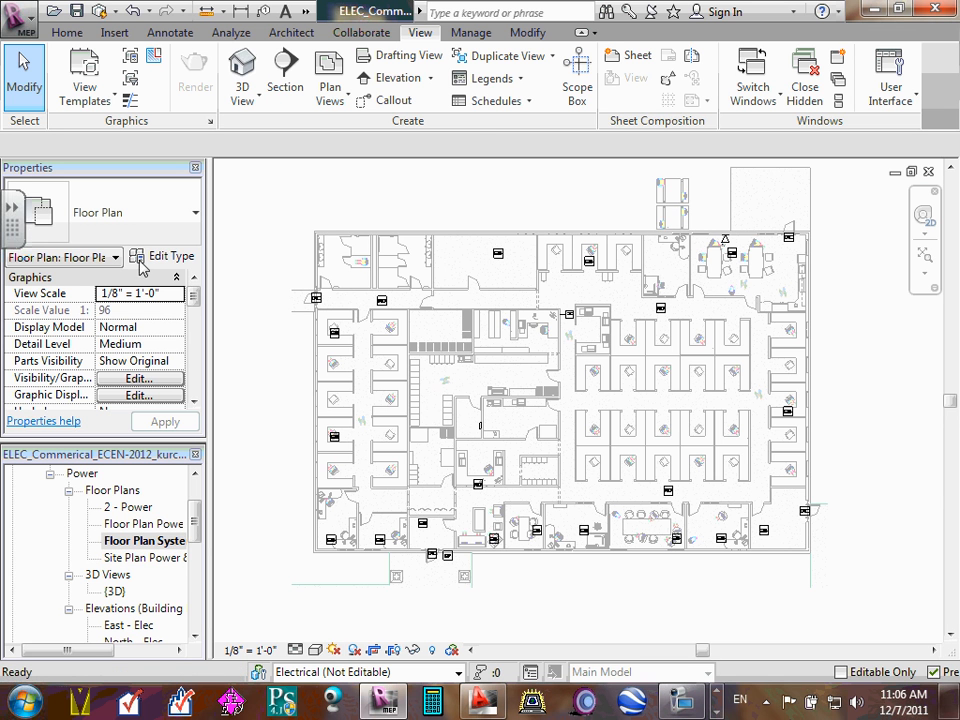
{"action": "left_click", "coordinate": [507, 362]}
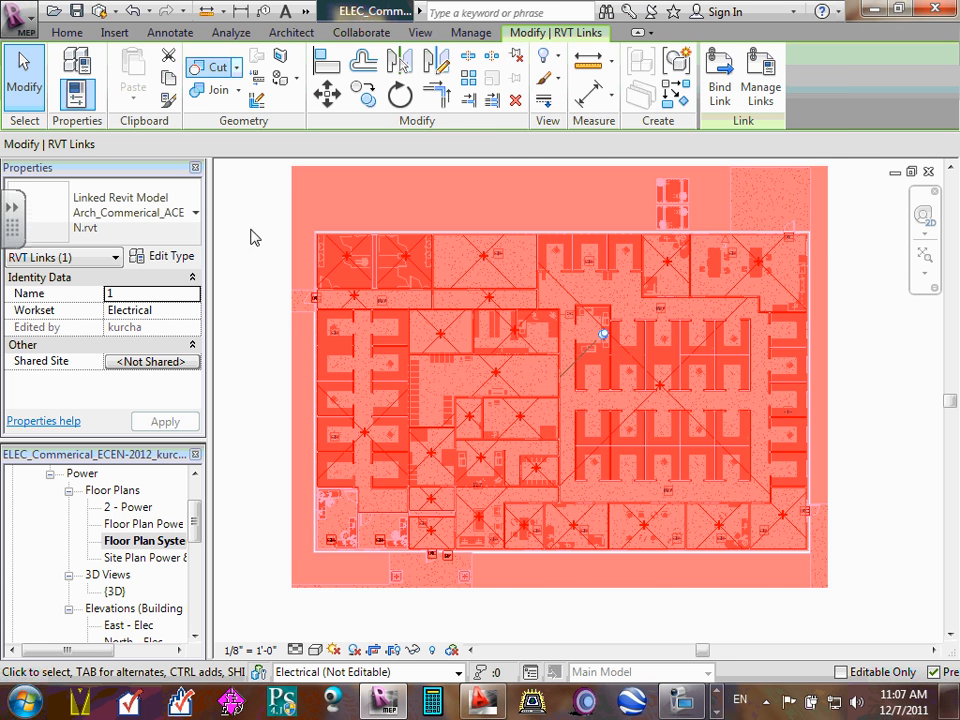
{"action": "left_click", "coordinate": [245, 262]}
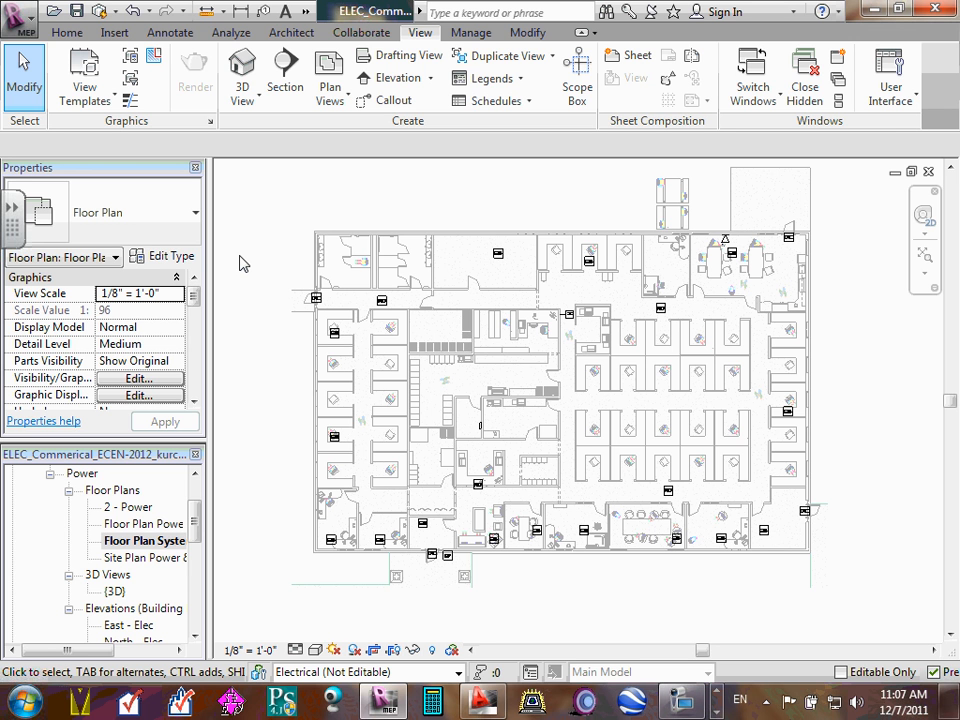
Open the sheet E6 - Floor Plan - Power
{"action": "left_click", "coordinate": [196, 637]}
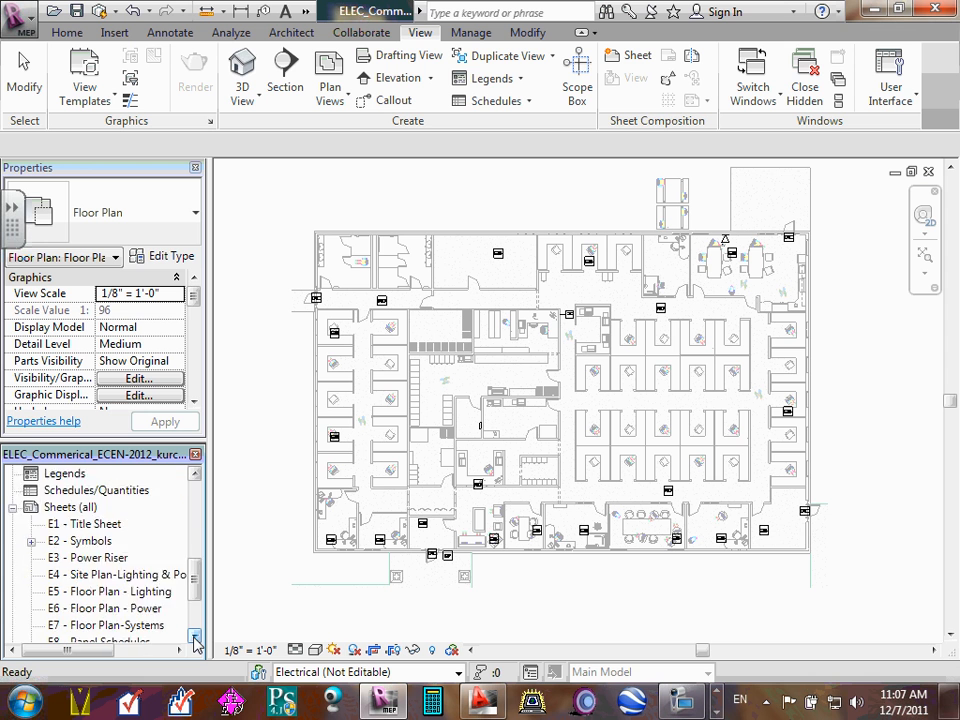
{"action": "left_click", "coordinate": [196, 637]}
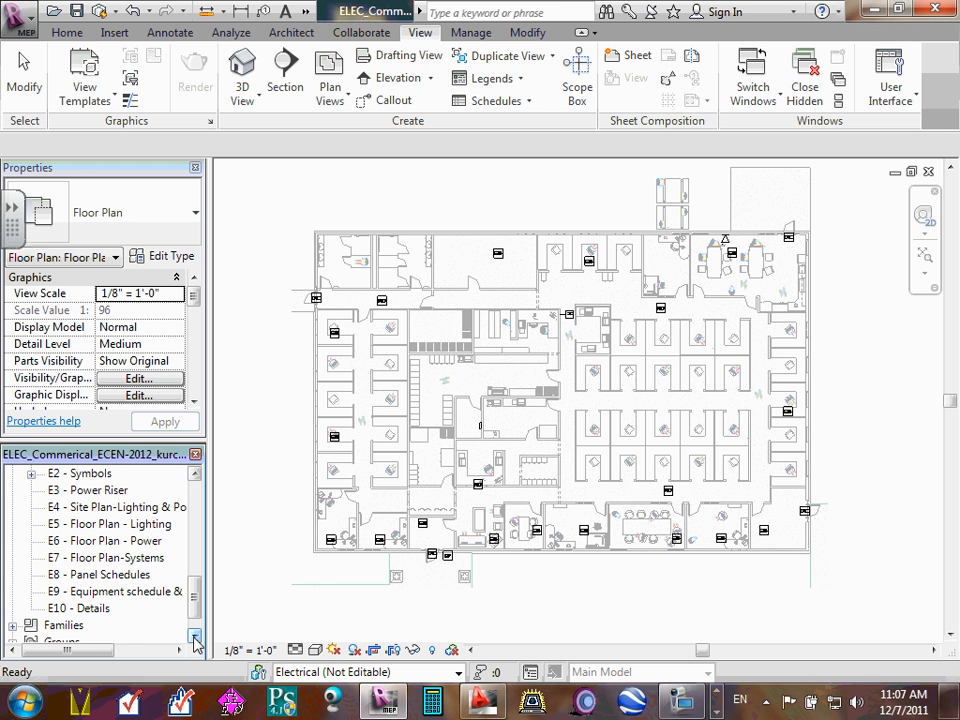
{"action": "left_click", "coordinate": [140, 544]}
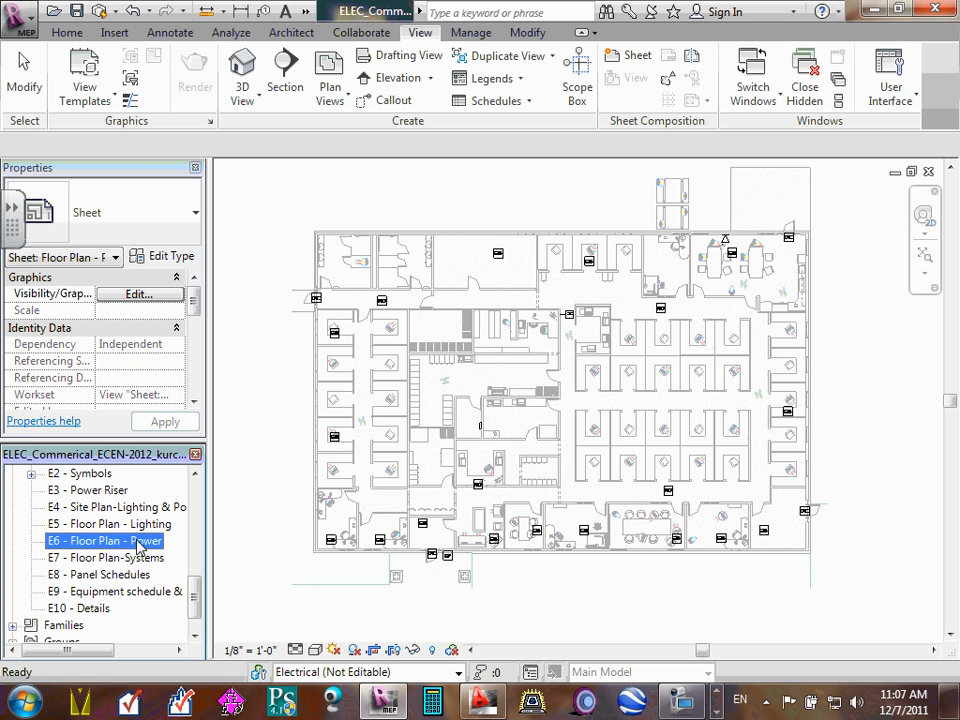
{"action": "double_click", "coordinate": [140, 544]}
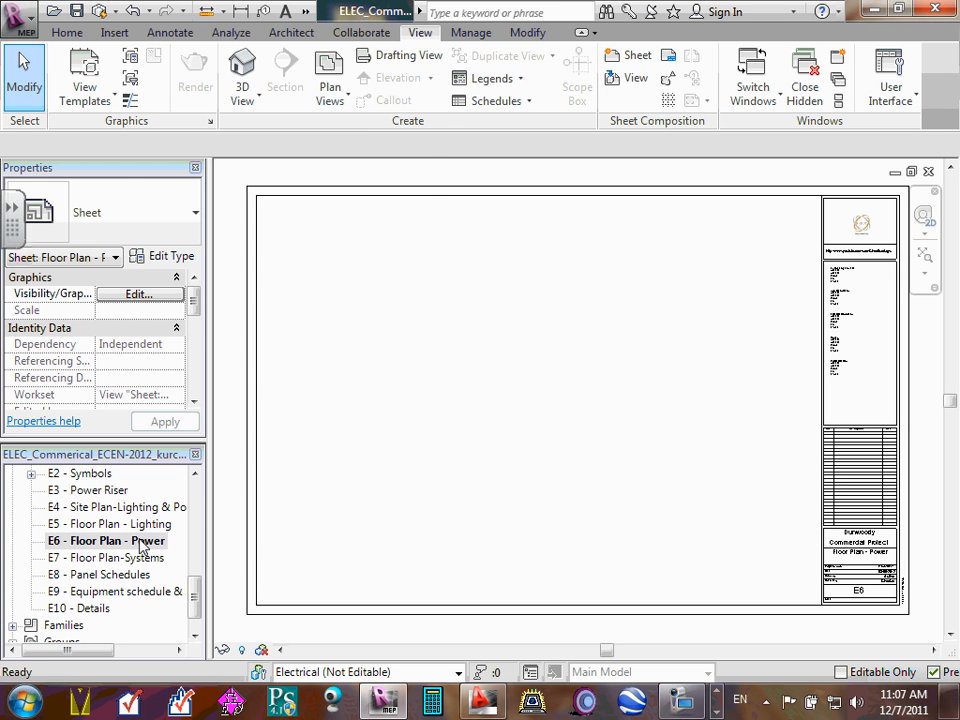
Add the Floor Plan Power view to sheet E6 and place it near the middle of the sheet
{"action": "right_click", "coordinate": [142, 545]}
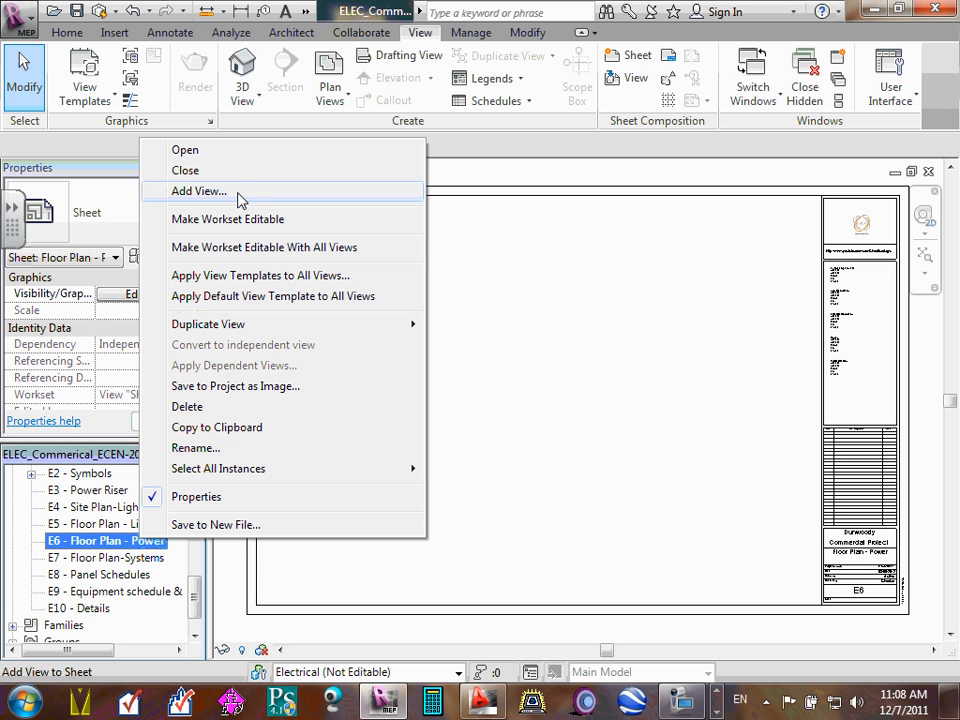
{"action": "left_click", "coordinate": [199, 191]}
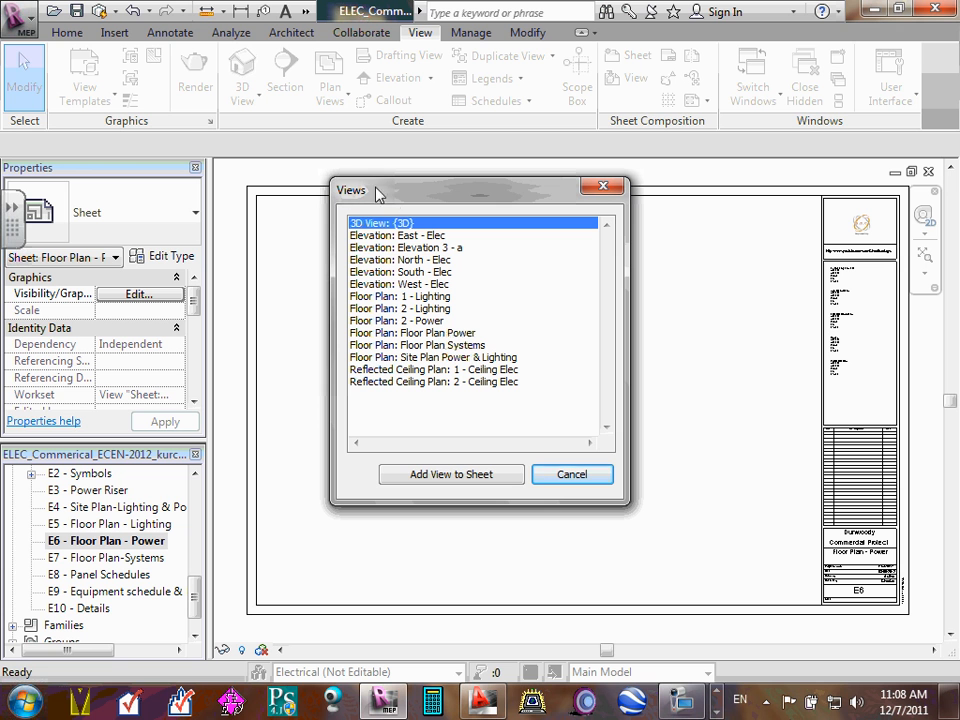
{"action": "left_click", "coordinate": [443, 336]}
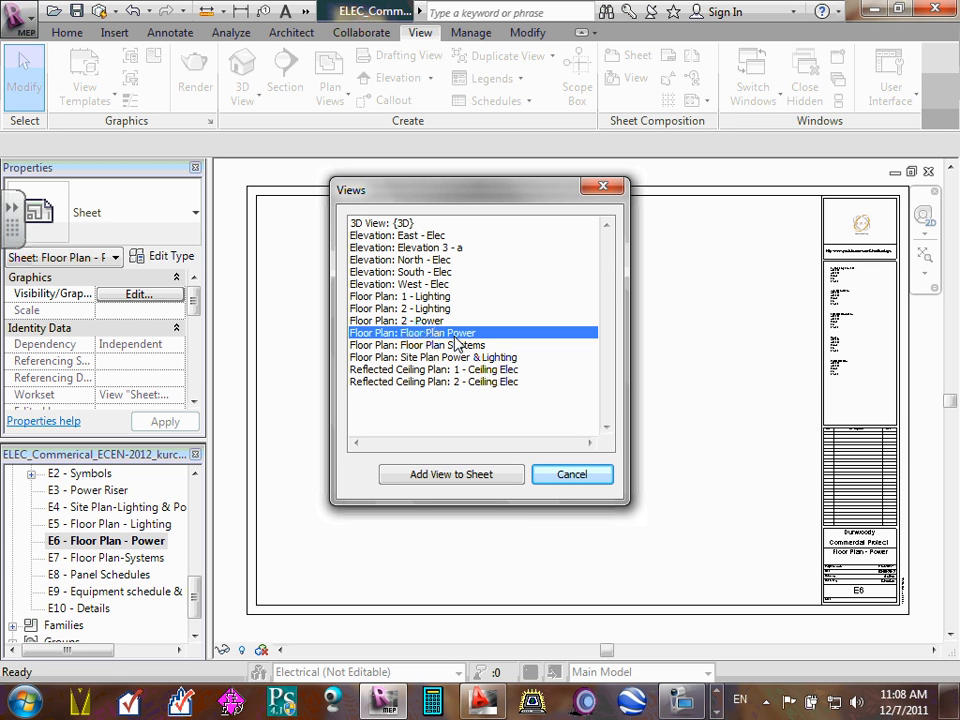
{"action": "left_click", "coordinate": [448, 474]}
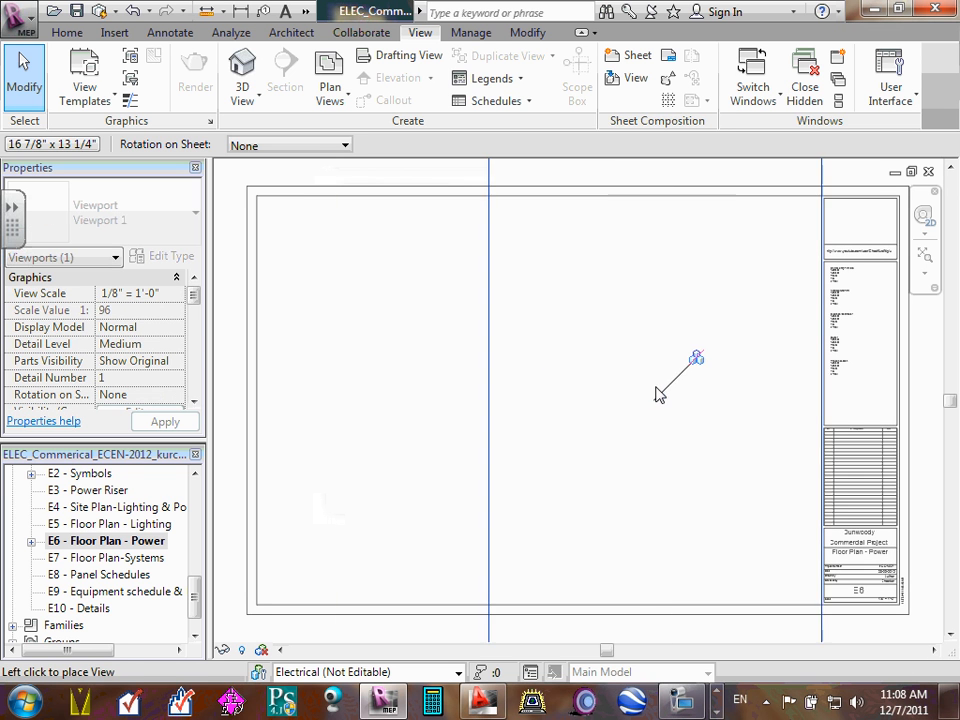
{"action": "left_click", "coordinate": [546, 398]}
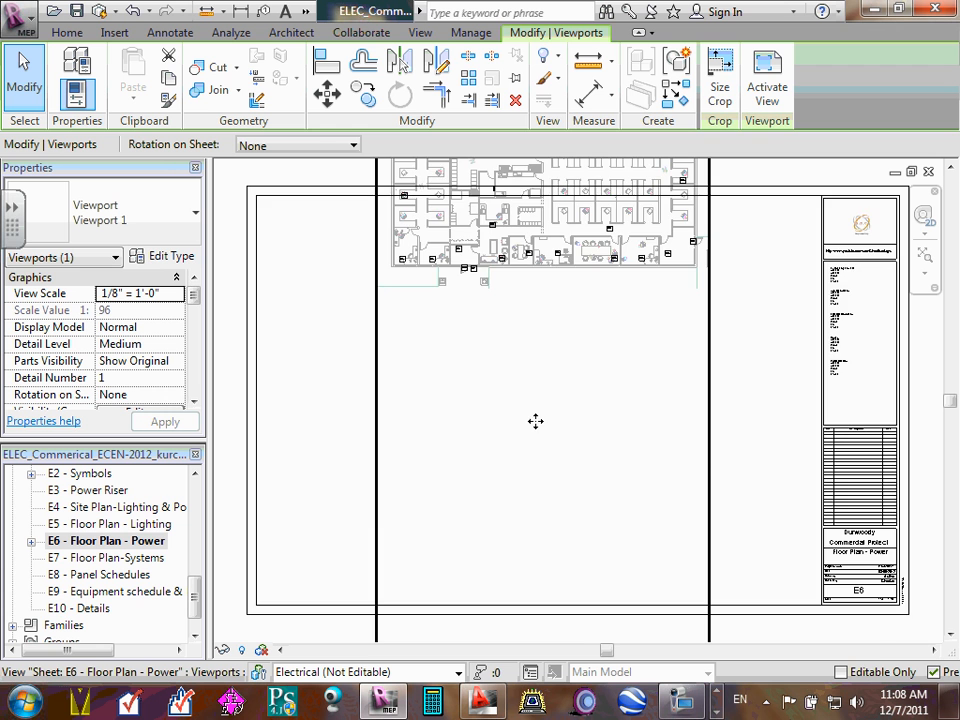
{"action": "scroll", "coordinate": [536, 421], "scroll_direction": "down", "scroll_amount": 5}
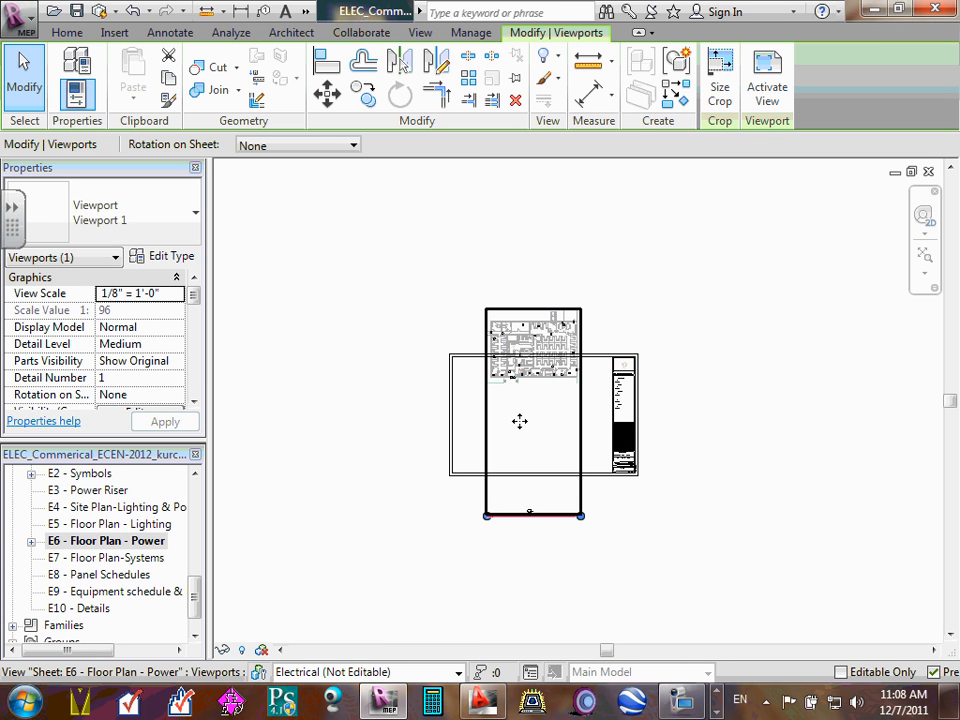
Move the Floor Plan Power viewport down so the building plan lies inside the border of sheet E6
{"action": "scroll", "coordinate": [538, 336], "scroll_direction": "up", "scroll_amount": 2}
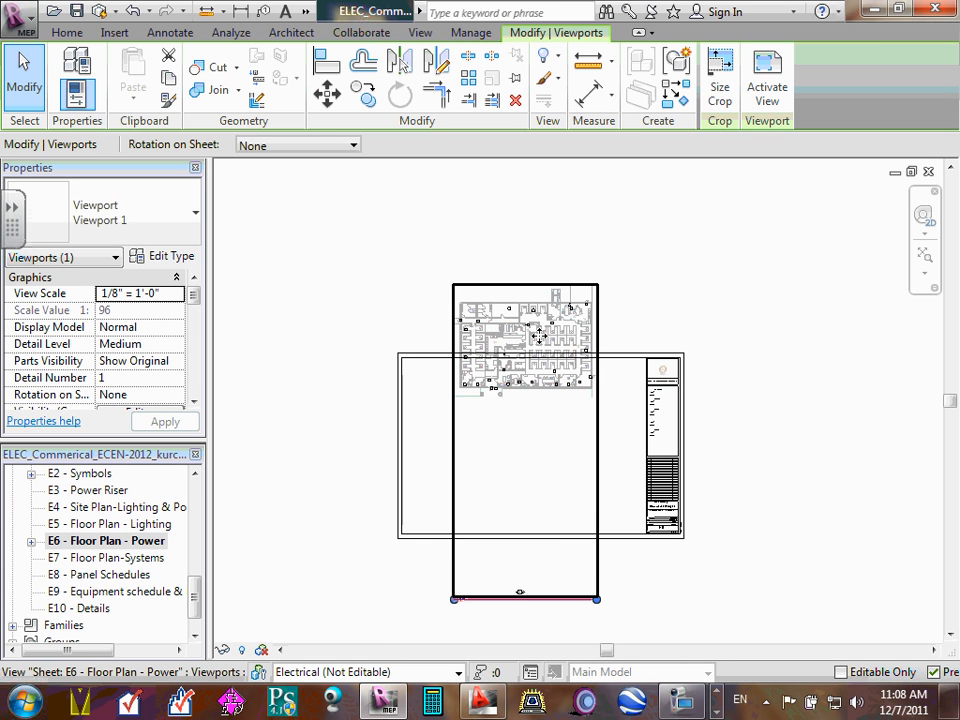
{"action": "left_click_drag", "start_coordinate": [538, 336], "coordinate": [529, 416]}
{"action": "left_click", "coordinate": [329, 362]}
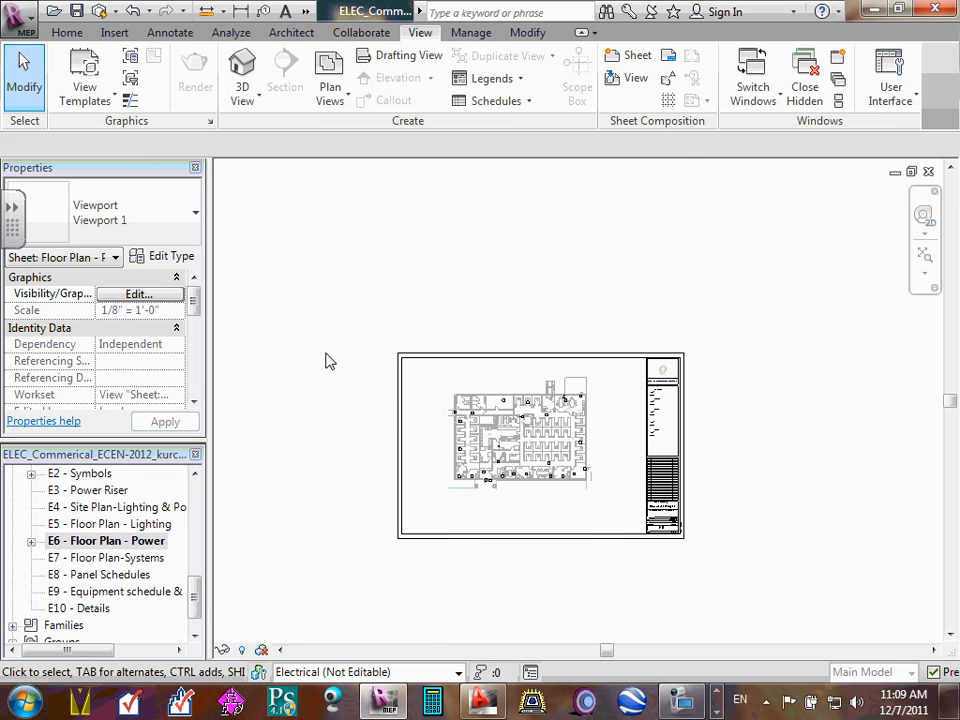
Nudge the Floor Plan Power viewport slightly to the right on sheet E6 and deselect it
{"action": "scroll", "coordinate": [778, 454], "scroll_direction": "up", "scroll_amount": 3}
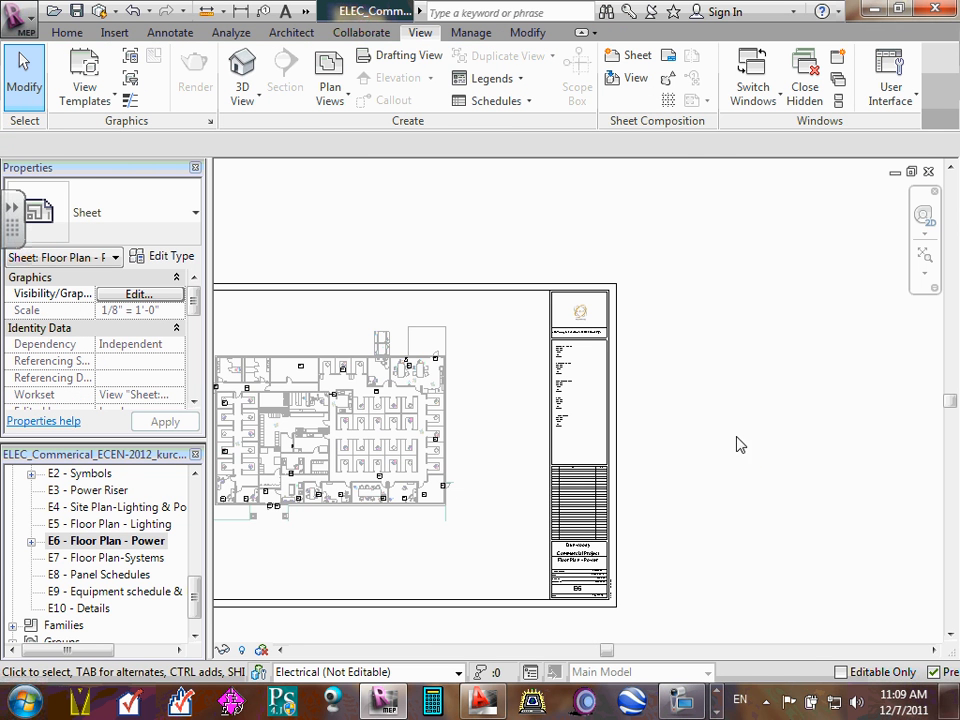
{"action": "middle_click_drag", "start_coordinate": [740, 444], "coordinate": [816, 437]}
{"action": "left_click", "coordinate": [926, 256]}
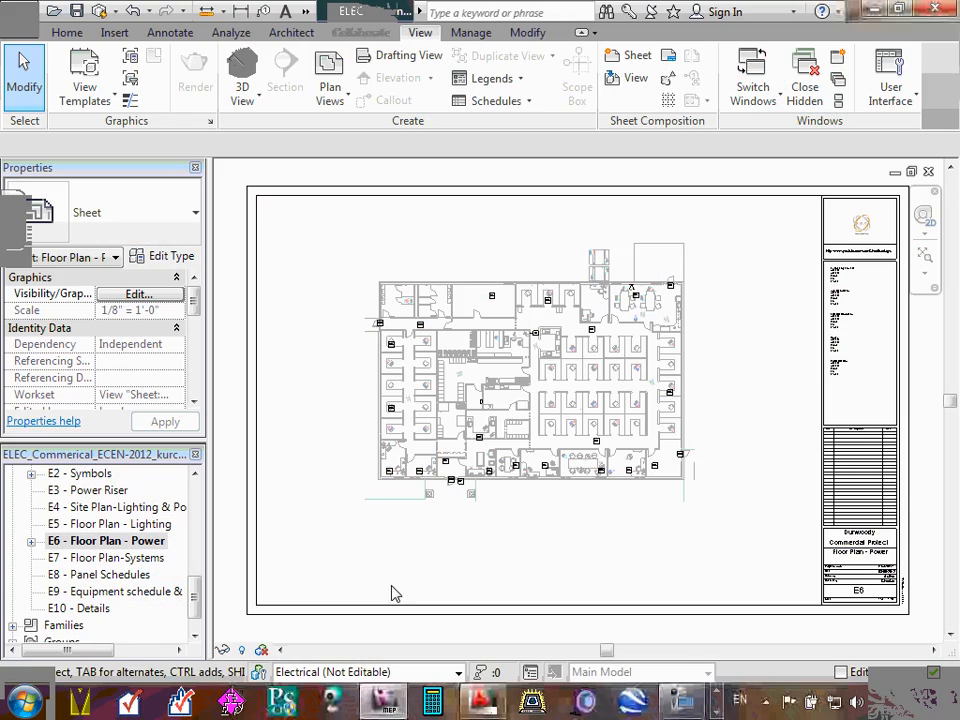
{"action": "left_click", "coordinate": [392, 590]}
{"action": "mouse_move", "coordinate": [512, 357]}
{"action": "left_mouse_down"}
{"action": "mouse_move", "coordinate": [444, 368]}
{"action": "mouse_move", "coordinate": [521, 356]}
{"action": "mouse_move", "coordinate": [527, 366]}
{"action": "left_mouse_up"}
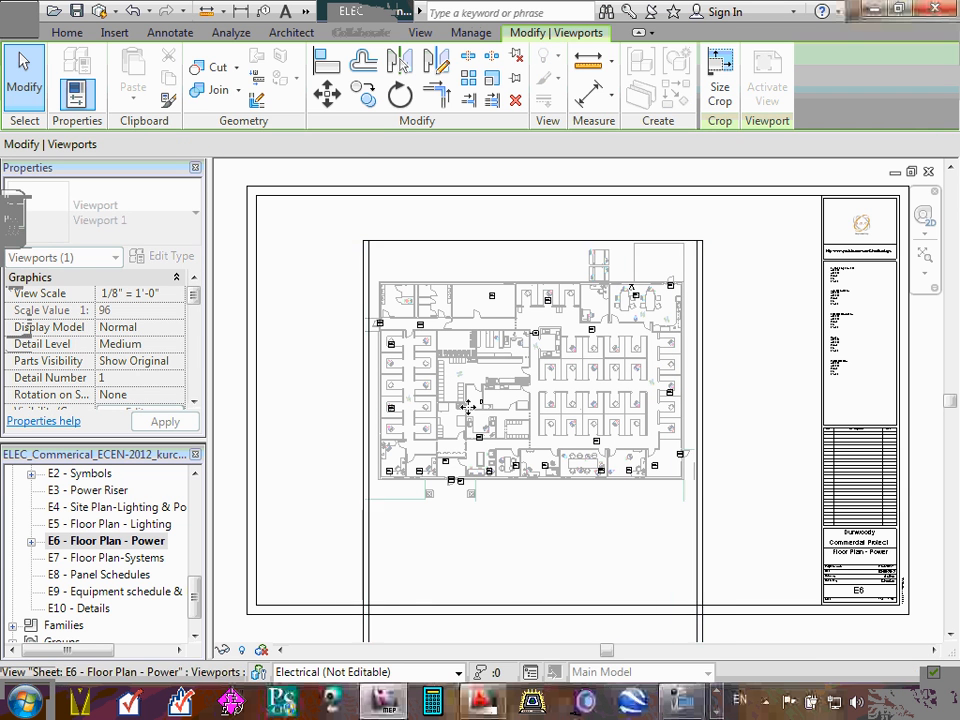
{"action": "left_click", "coordinate": [236, 449]}
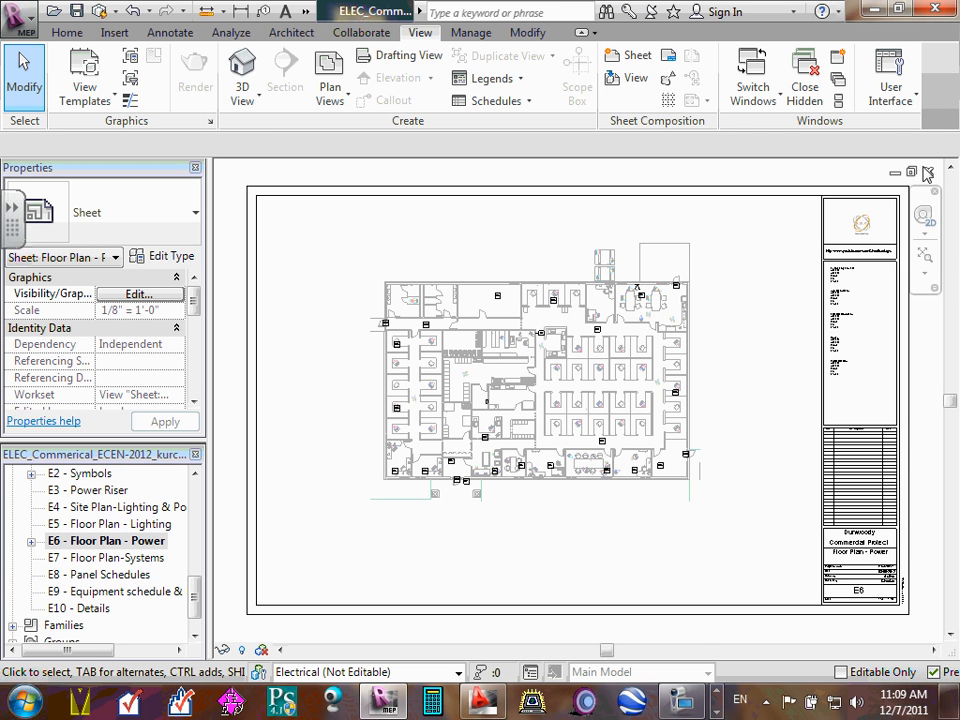
Move the Floor Plan Power view title from below the sheet up to just beneath the building plan, inside the border
{"action": "scroll", "coordinate": [760, 400], "scroll_direction": "down", "scroll_amount": 2}
{"action": "scroll", "coordinate": [770, 430], "scroll_direction": "down", "scroll_amount": 1}
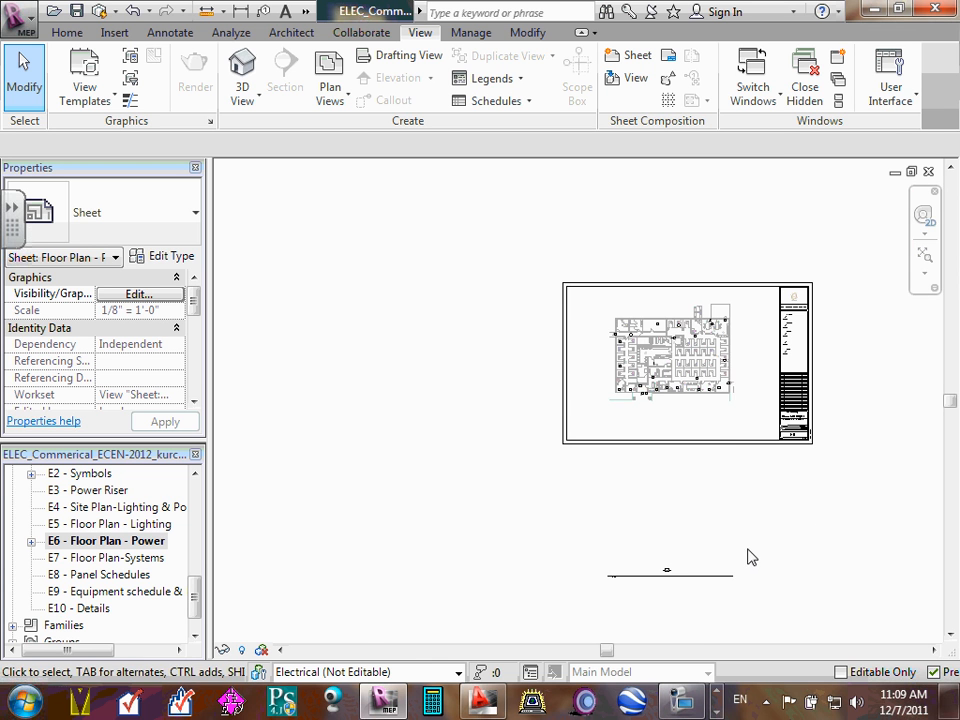
{"action": "left_click", "coordinate": [660, 574]}
{"action": "scroll", "coordinate": [645, 575], "scroll_direction": "up", "scroll_amount": 2}
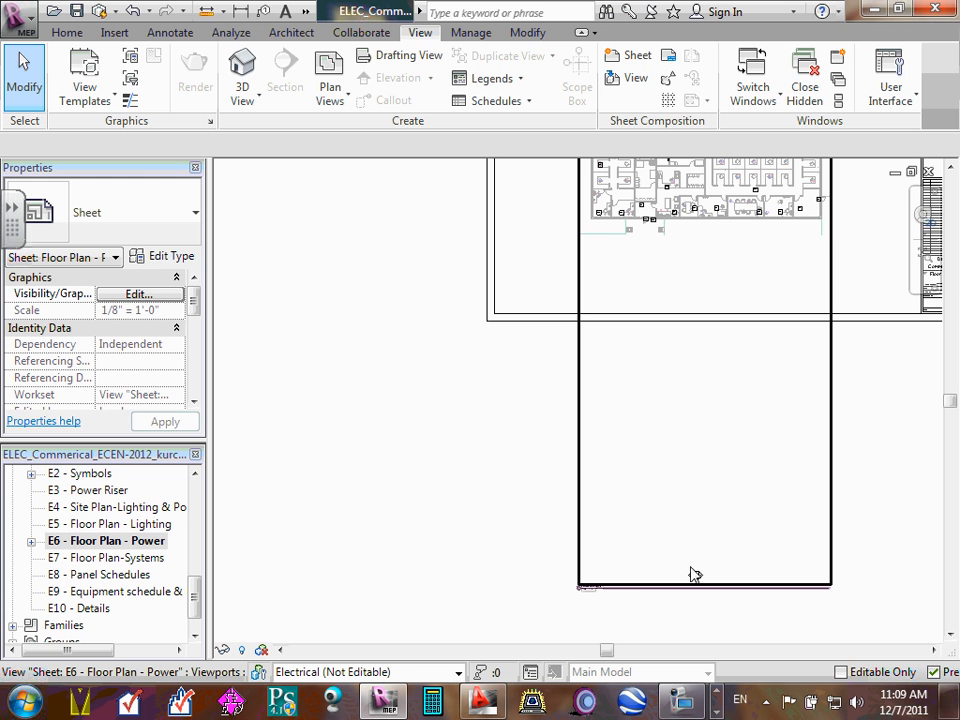
{"action": "scroll", "coordinate": [600, 593], "scroll_direction": "up", "scroll_amount": 2}
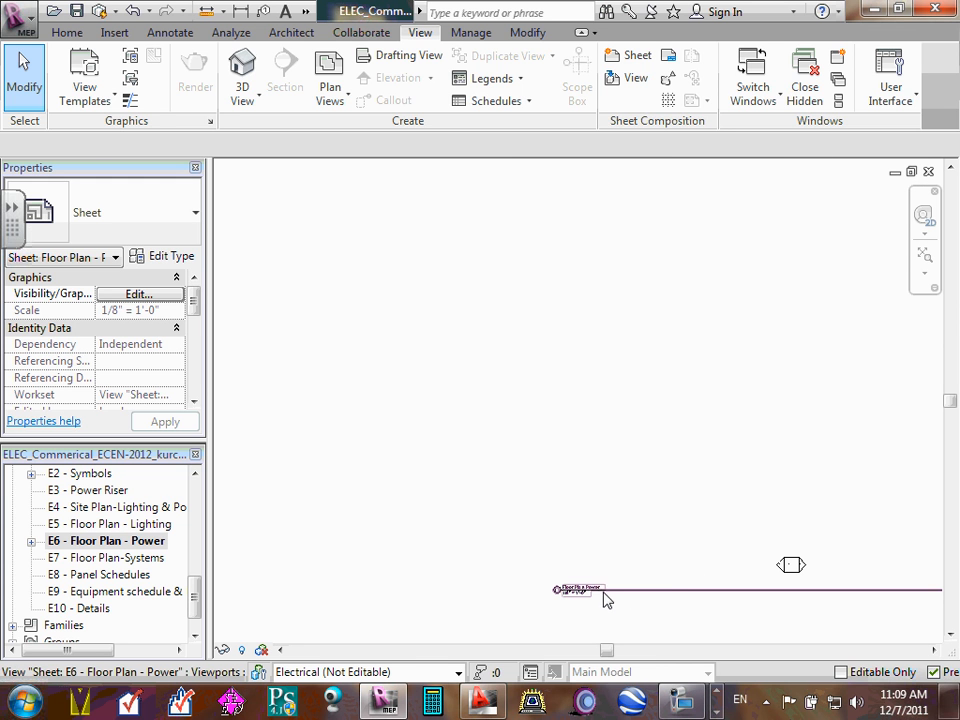
{"action": "left_click", "coordinate": [604, 590]}
{"action": "left_click_drag", "start_coordinate": [585, 587], "coordinate": [575, 268]}
{"action": "middle_click_drag", "start_coordinate": [636, 410], "coordinate": [523, 544]}
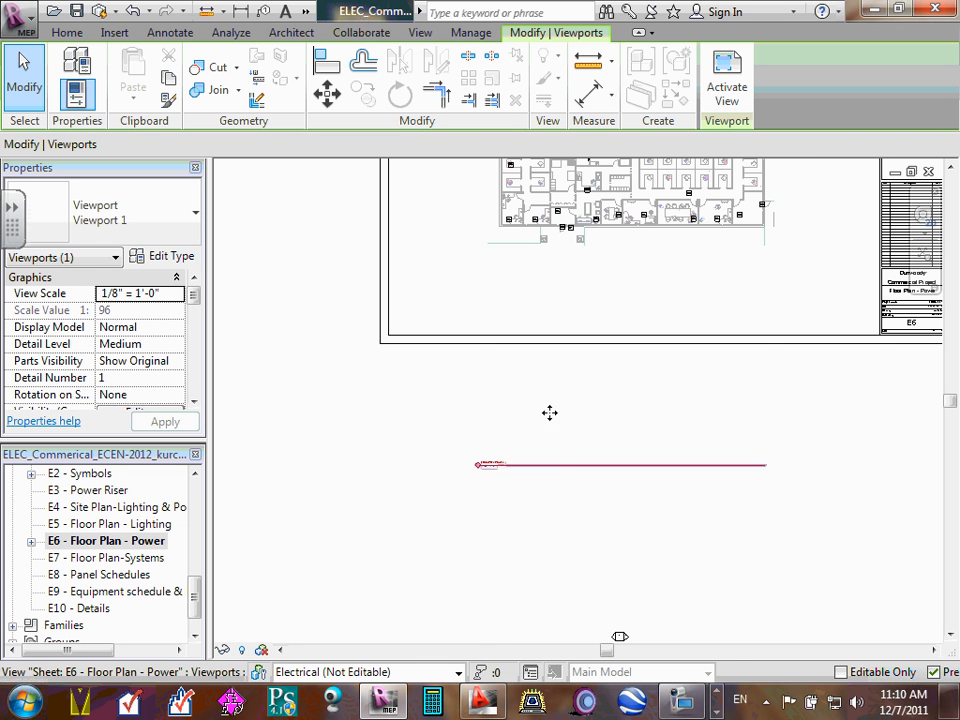
{"action": "left_click_drag", "start_coordinate": [545, 464], "coordinate": [561, 278]}
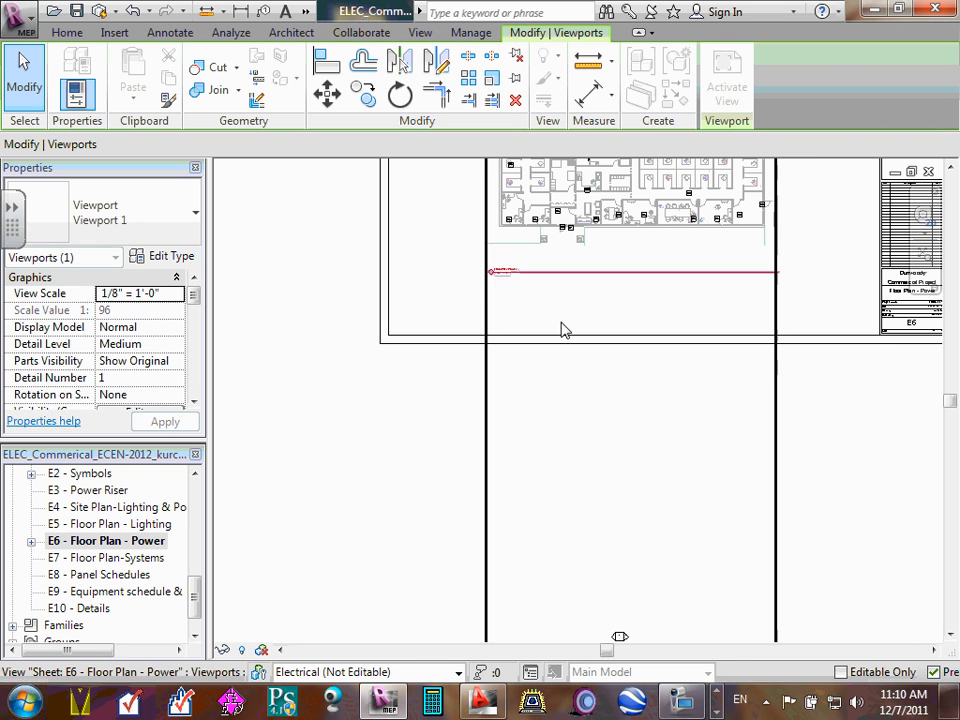
{"action": "left_click", "coordinate": [857, 497]}
Examine the scale entry in the title block of sheet E6
{"action": "scroll", "coordinate": [848, 484], "scroll_direction": "up", "scroll_amount": 5}
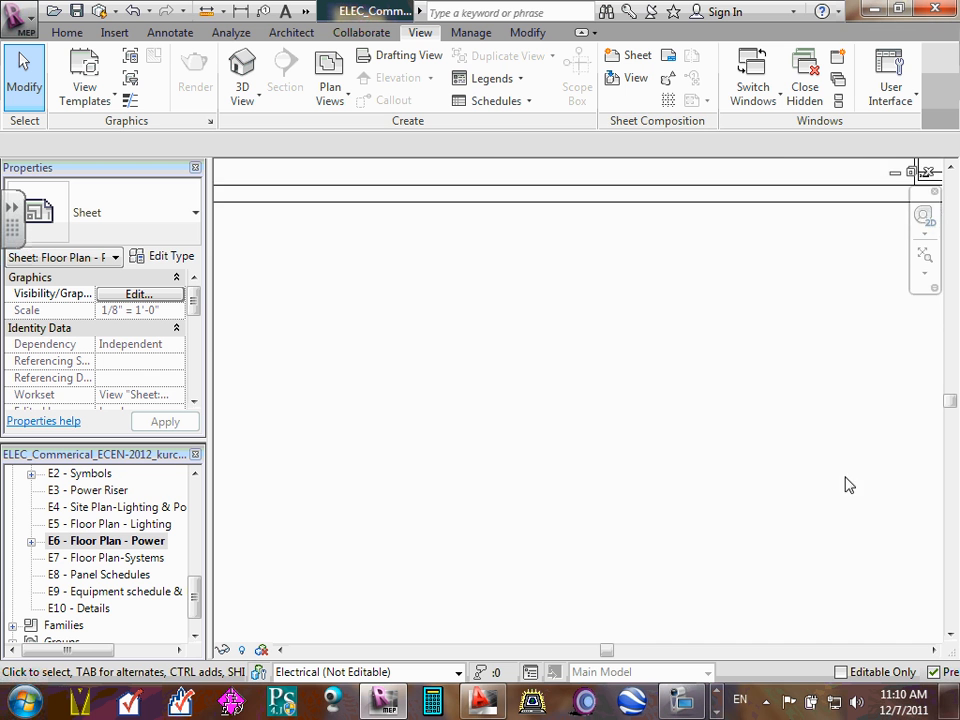
{"action": "scroll", "coordinate": [851, 470], "scroll_direction": "down", "scroll_amount": 5}
{"action": "middle_click_drag", "start_coordinate": [856, 468], "coordinate": [489, 480]}
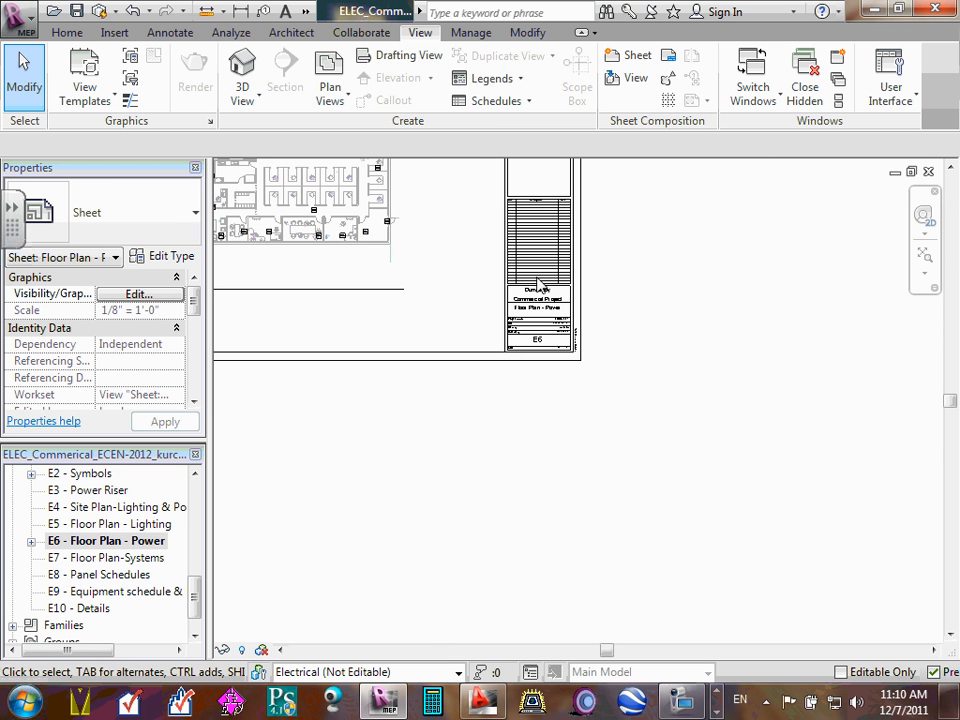
{"action": "scroll", "coordinate": [519, 322], "scroll_direction": "up", "scroll_amount": 6}
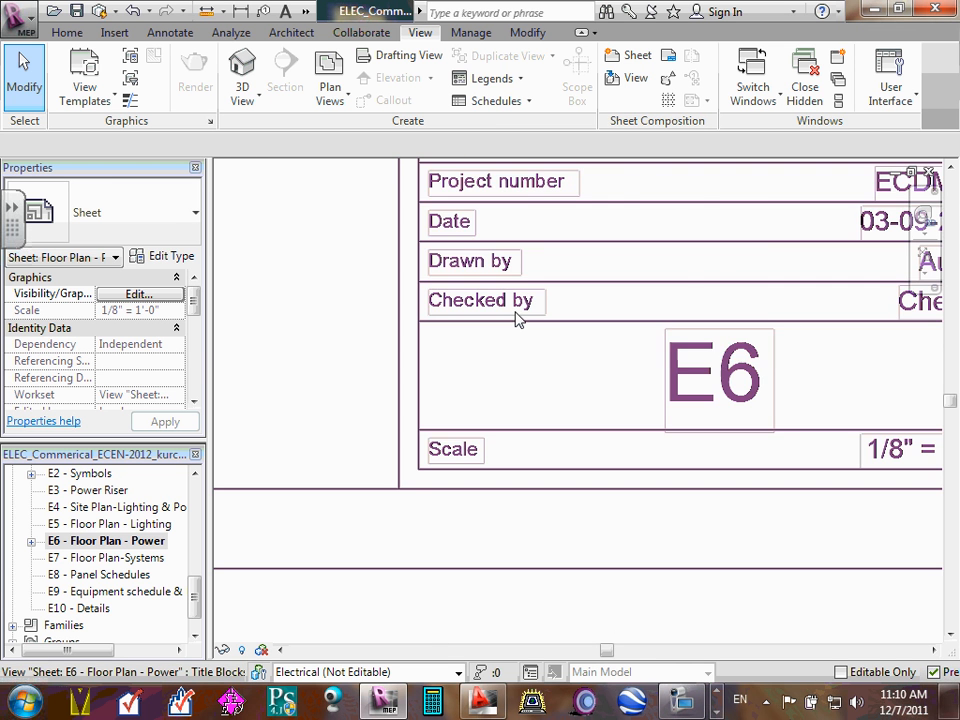
{"action": "scroll", "coordinate": [519, 322], "scroll_direction": "down", "scroll_amount": 4}
{"action": "scroll", "coordinate": [698, 362], "scroll_direction": "up", "scroll_amount": 2}
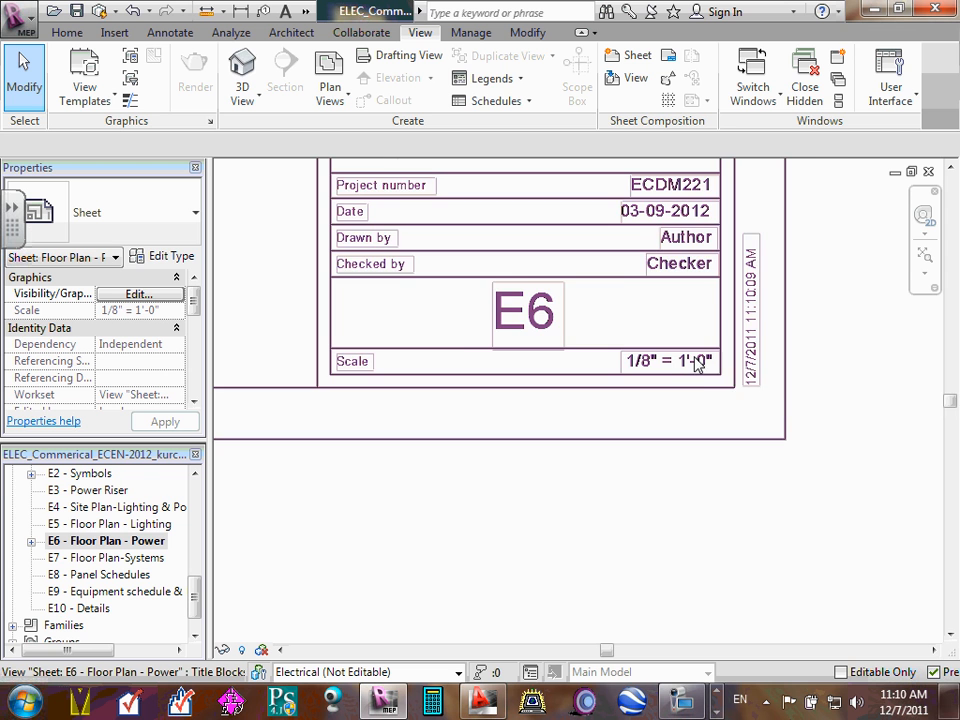
{"action": "scroll", "coordinate": [698, 362], "scroll_direction": "up", "scroll_amount": 1}
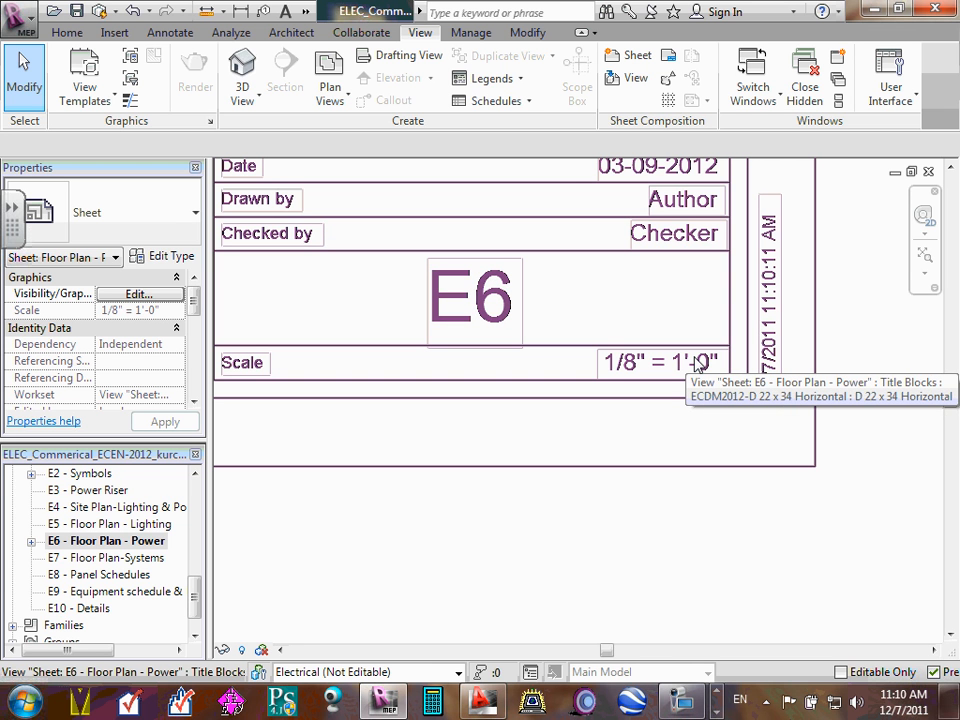
{"action": "scroll", "coordinate": [700, 364], "scroll_direction": "down", "scroll_amount": 3}
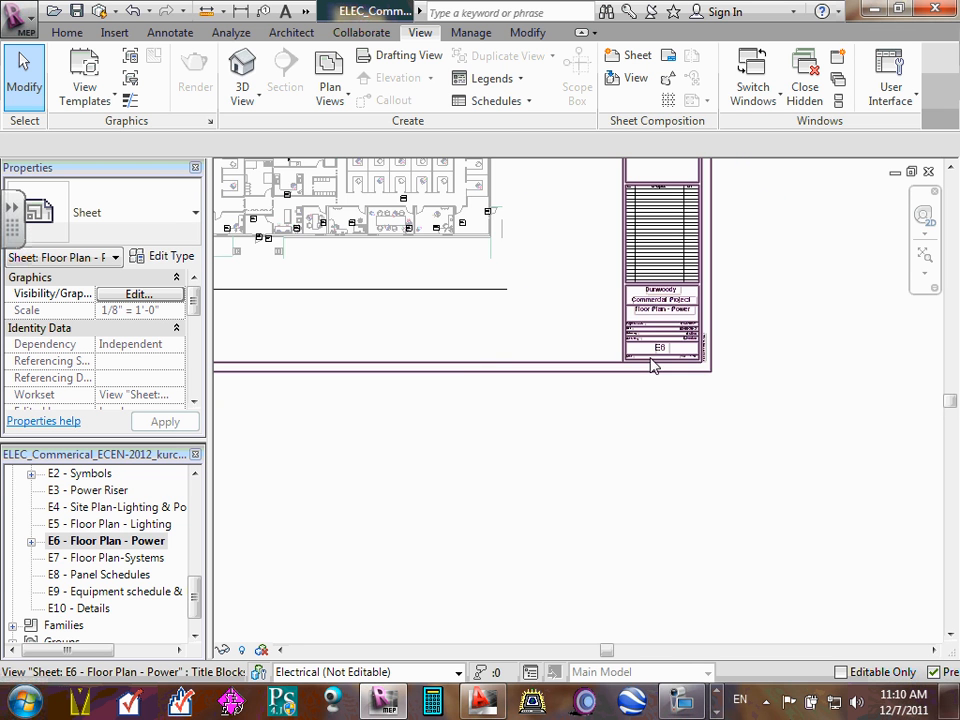
Move the Floor Plan Power view title off the sheet, below the sheet's lower-left corner
{"action": "scroll", "coordinate": [392, 385], "scroll_direction": "down", "scroll_amount": 6}
{"action": "middle_click_drag", "start_coordinate": [410, 390], "coordinate": [565, 390]}
{"action": "scroll", "coordinate": [630, 360], "scroll_direction": "up", "scroll_amount": 3}
{"action": "scroll", "coordinate": [631, 360], "scroll_direction": "up", "scroll_amount": 2}
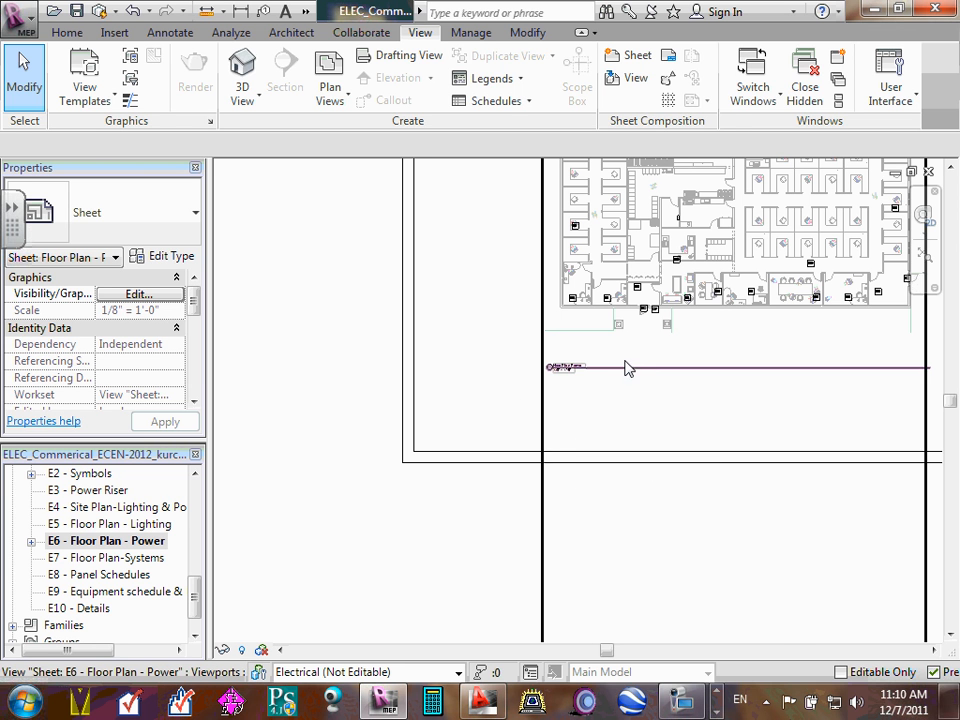
{"action": "left_click", "coordinate": [628, 366]}
{"action": "left_click_drag", "start_coordinate": [625, 367], "coordinate": [448, 613]}
{"action": "left_click", "coordinate": [363, 574]}
Review the sheet number, scale and other title block entries on sheet E6 with the view title off the sheet
{"action": "scroll", "coordinate": [632, 336], "scroll_direction": "down", "scroll_amount": 2}
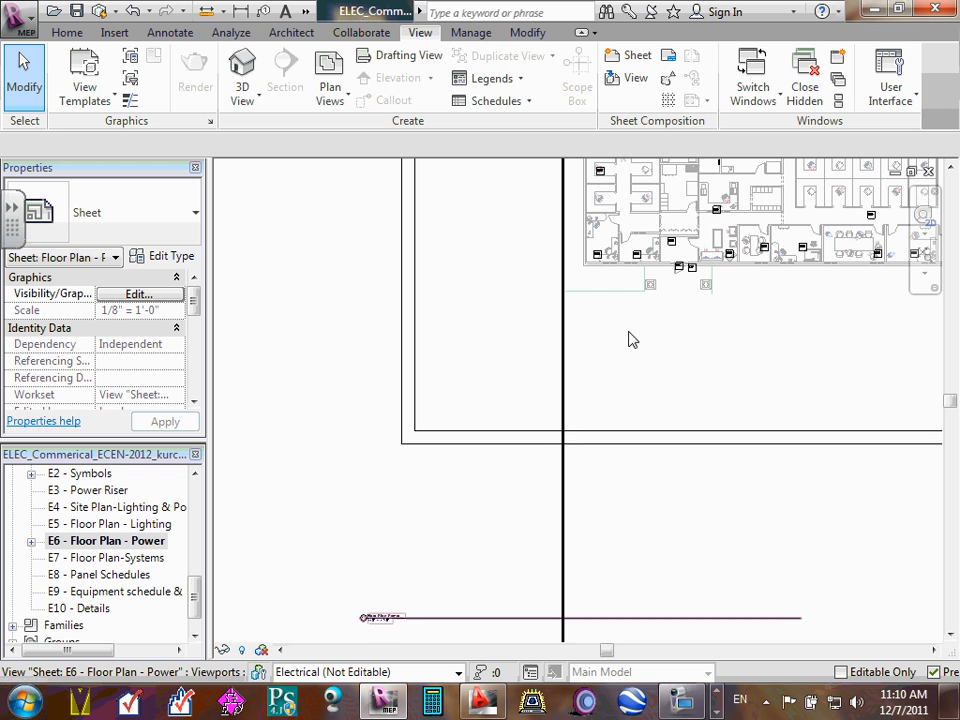
{"action": "scroll", "coordinate": [900, 358], "scroll_direction": "down", "scroll_amount": 2}
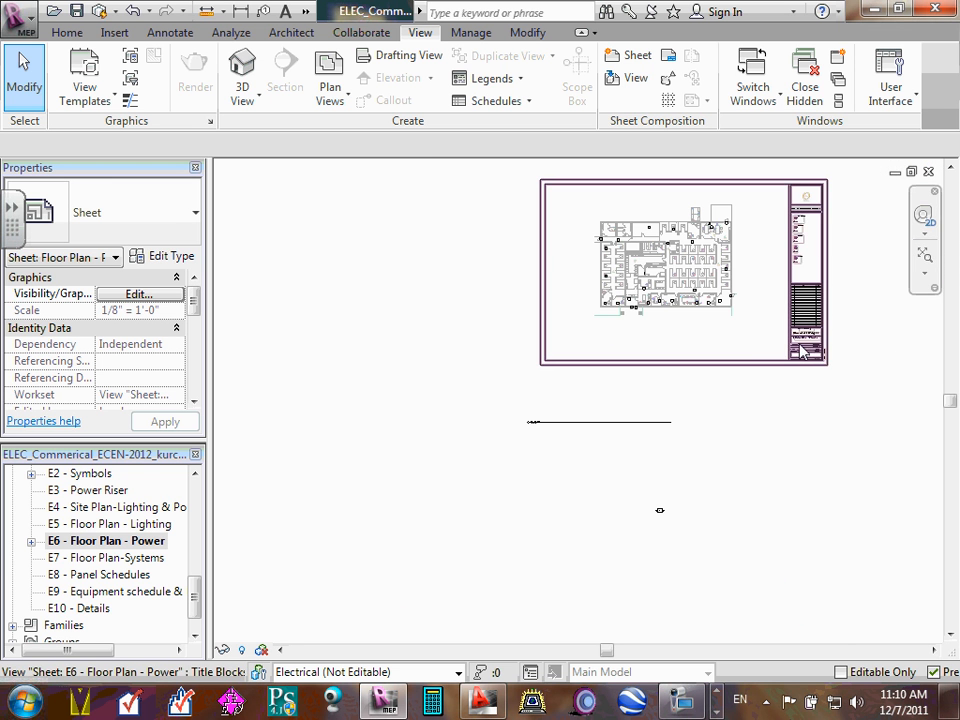
{"action": "scroll", "coordinate": [815, 354], "scroll_direction": "up", "scroll_amount": 5}
{"action": "scroll", "coordinate": [866, 439], "scroll_direction": "up", "scroll_amount": 3}
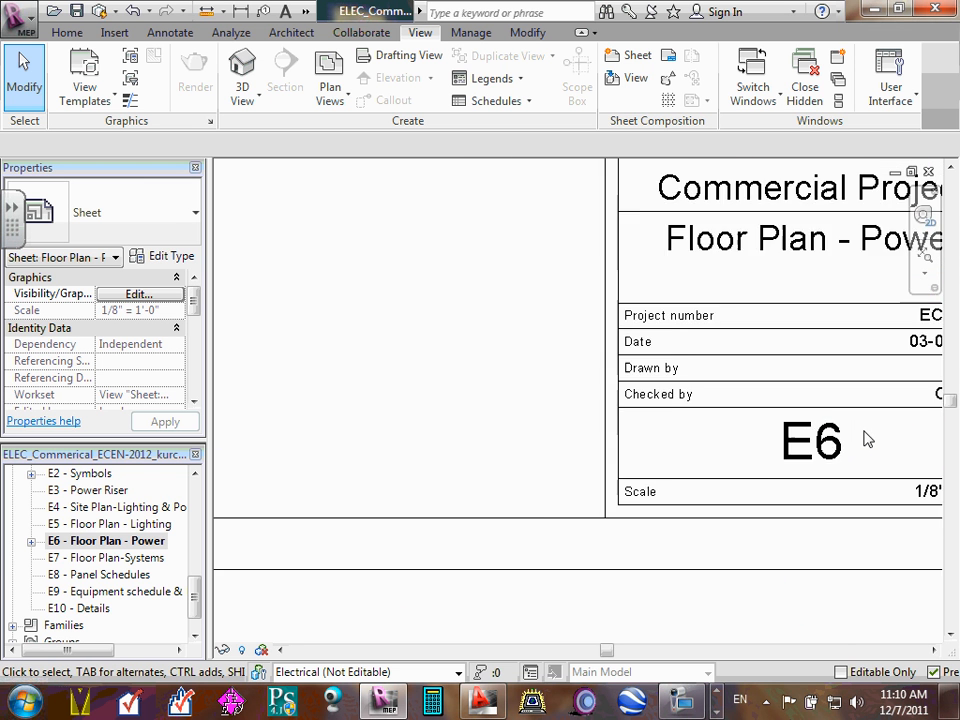
{"action": "scroll", "coordinate": [920, 511], "scroll_direction": "down", "scroll_amount": 5}
{"action": "scroll", "coordinate": [910, 516], "scroll_direction": "down", "scroll_amount": 1}
{"action": "scroll", "coordinate": [830, 527], "scroll_direction": "up", "scroll_amount": 2}
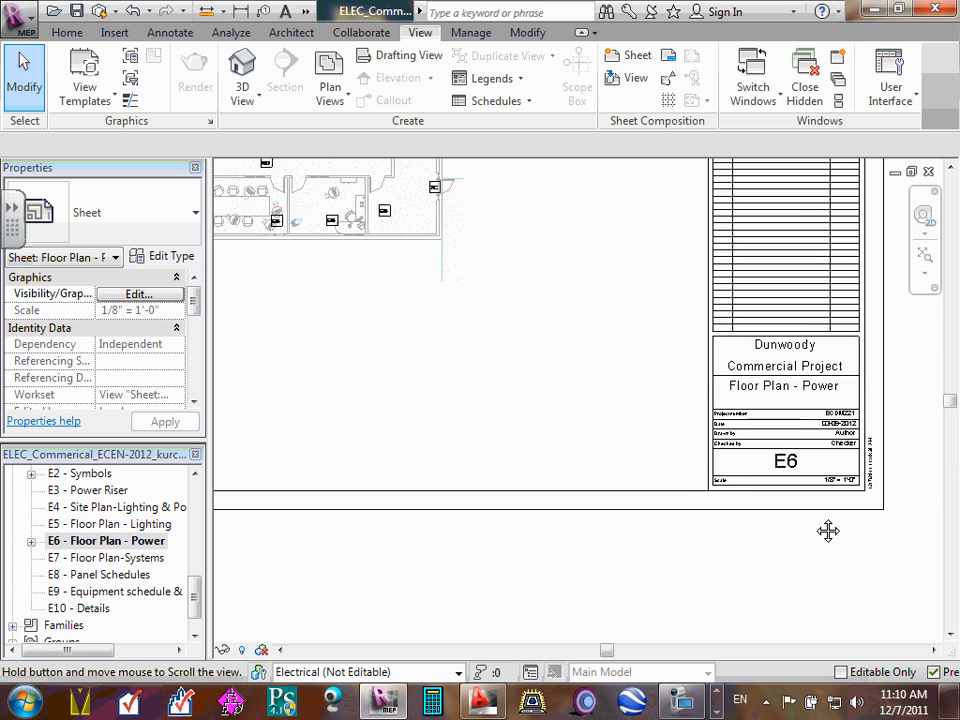
{"action": "scroll", "coordinate": [845, 463], "scroll_direction": "up", "scroll_amount": 3}
{"action": "scroll", "coordinate": [845, 463], "scroll_direction": "up", "scroll_amount": 2}
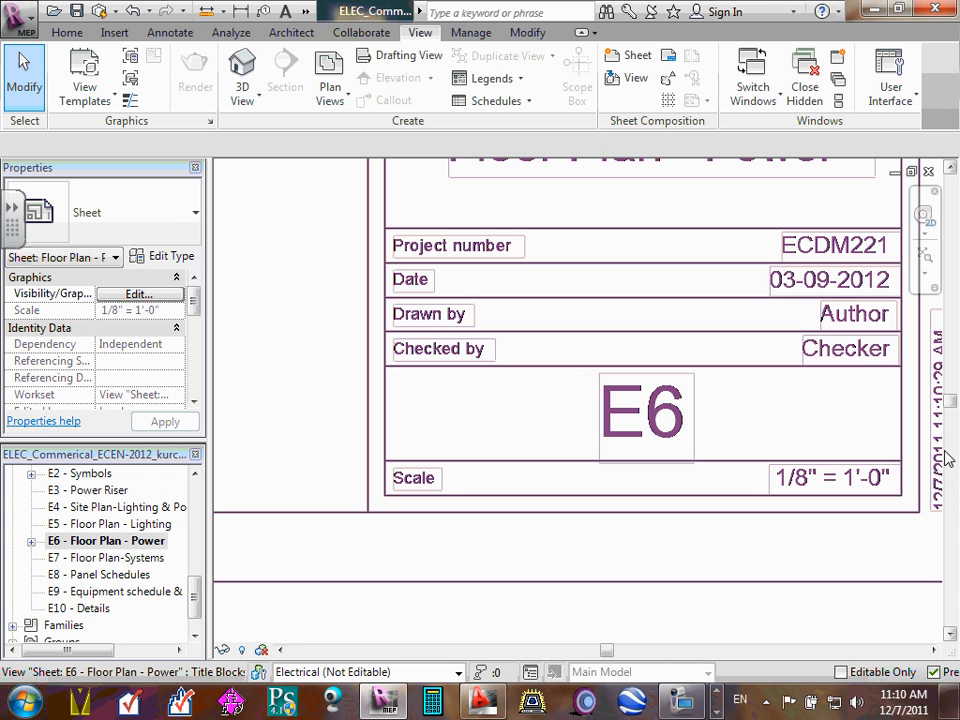
{"action": "scroll", "coordinate": [429, 506], "scroll_direction": "down", "scroll_amount": 6}
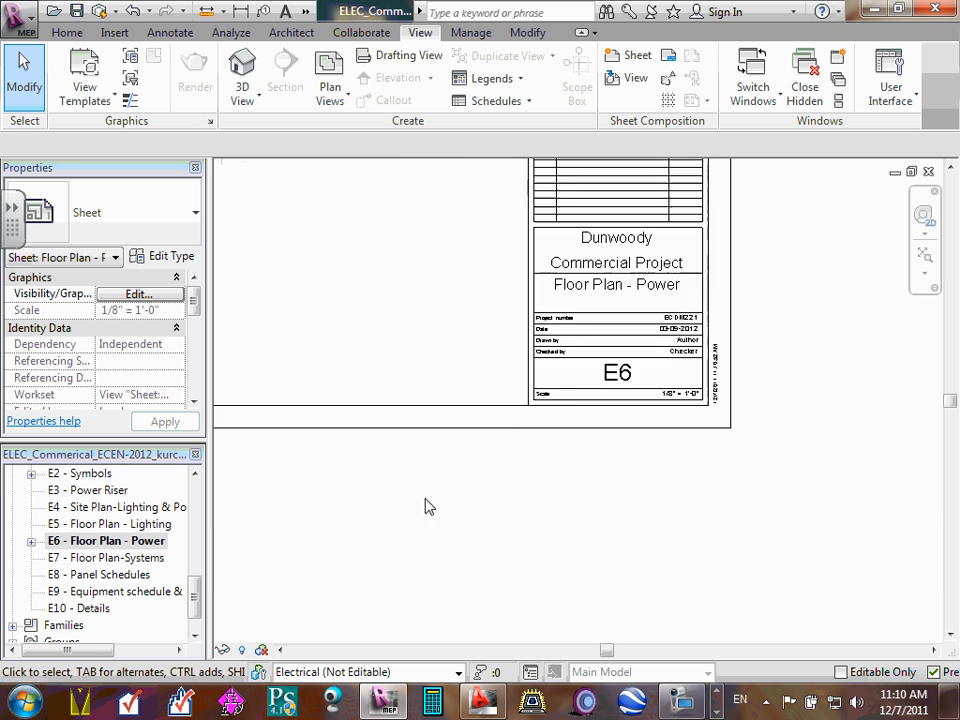
{"action": "middle_click_drag", "start_coordinate": [706, 376], "coordinate": [830, 430]}
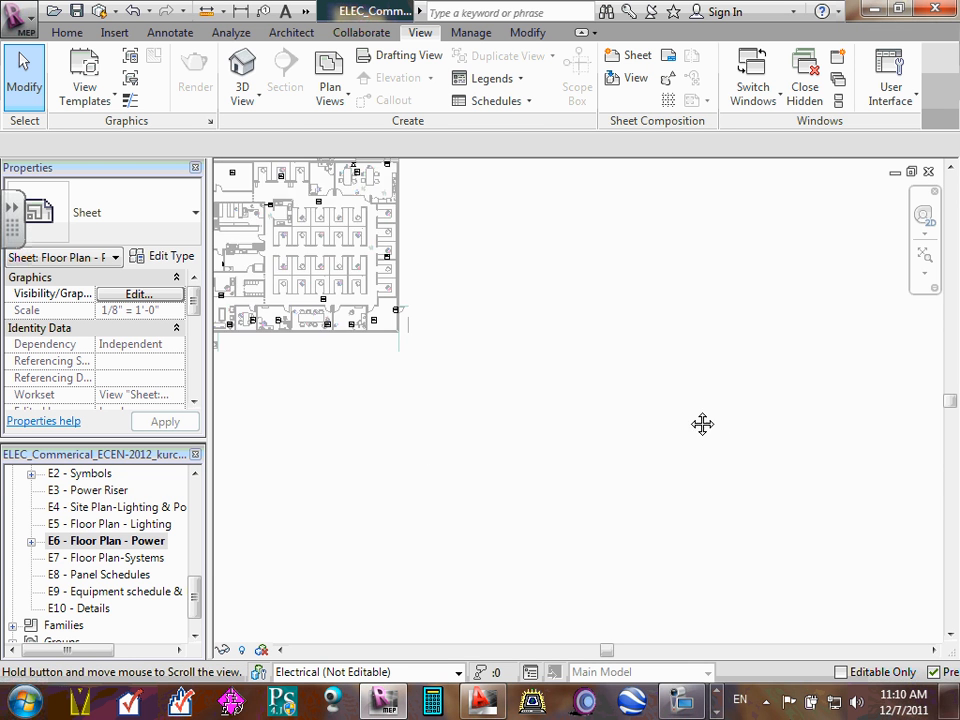
{"action": "scroll", "coordinate": [650, 390], "scroll_direction": "down", "scroll_amount": 2}
{"action": "middle_click_drag", "start_coordinate": [709, 379], "coordinate": [900, 415]}
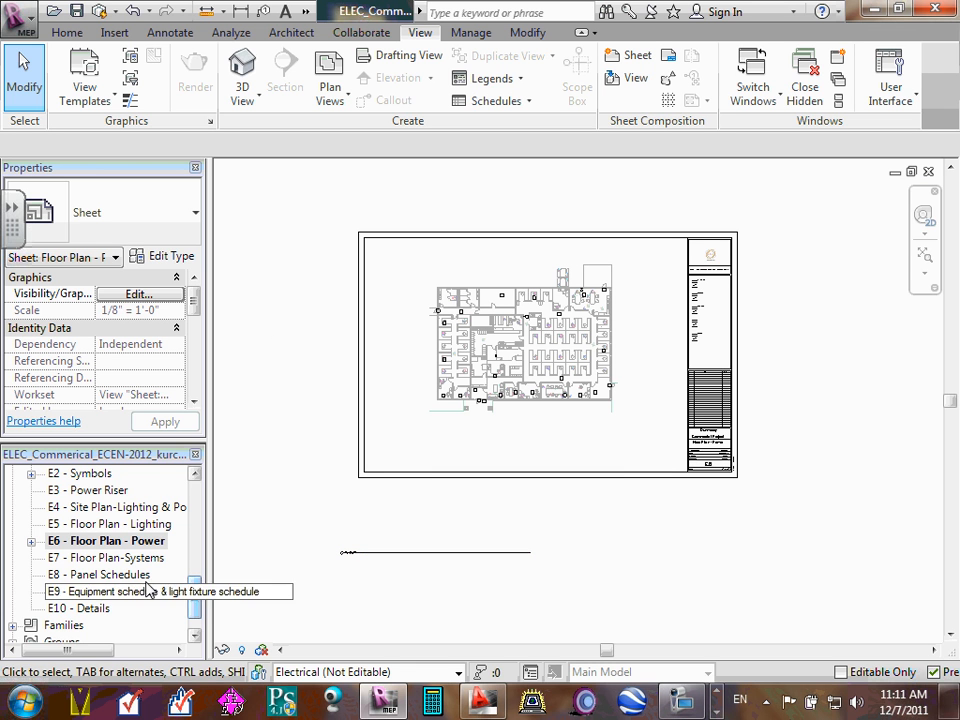
Expand sheet E6 to list its placed view, and open the sheet E7 - Floor Plan-Systems fitted to the window
{"action": "left_click", "coordinate": [32, 542]}
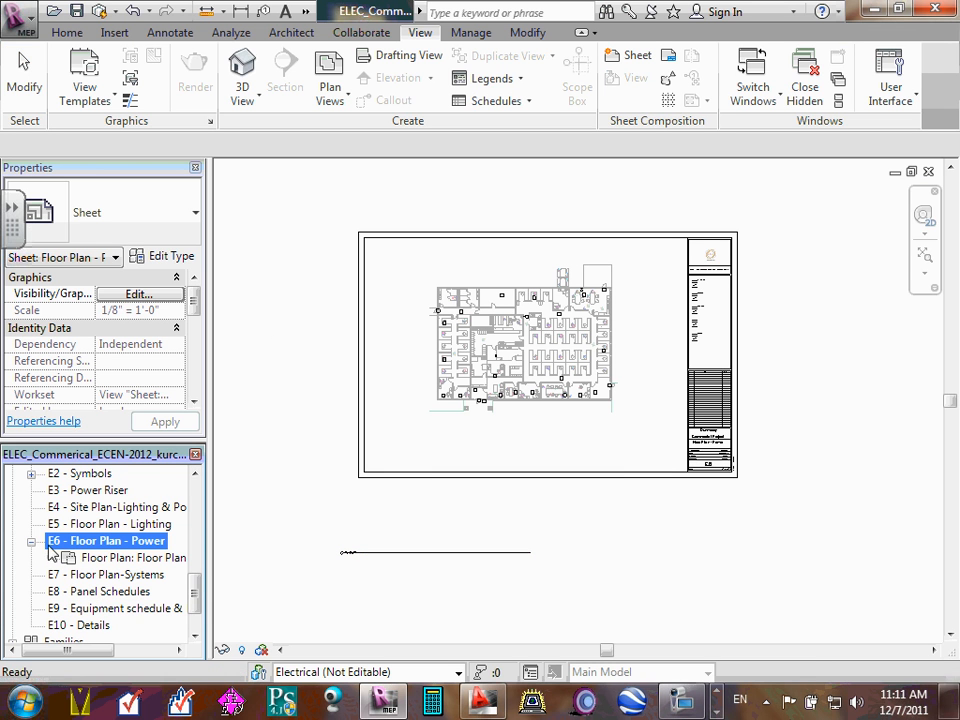
{"action": "left_click", "coordinate": [108, 576]}
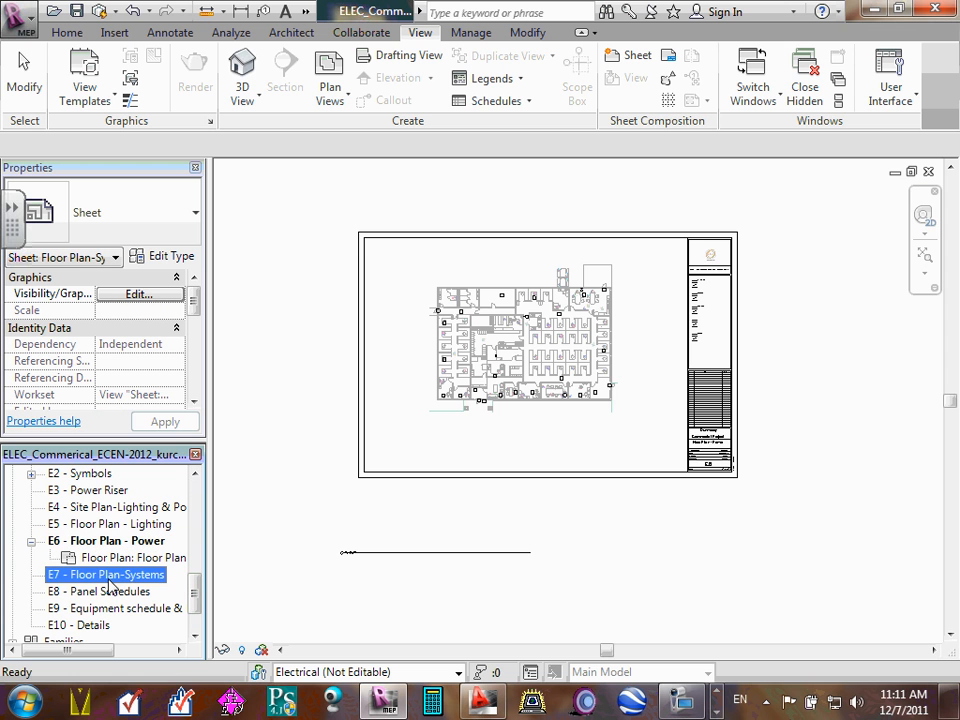
{"action": "double_click", "coordinate": [109, 578]}
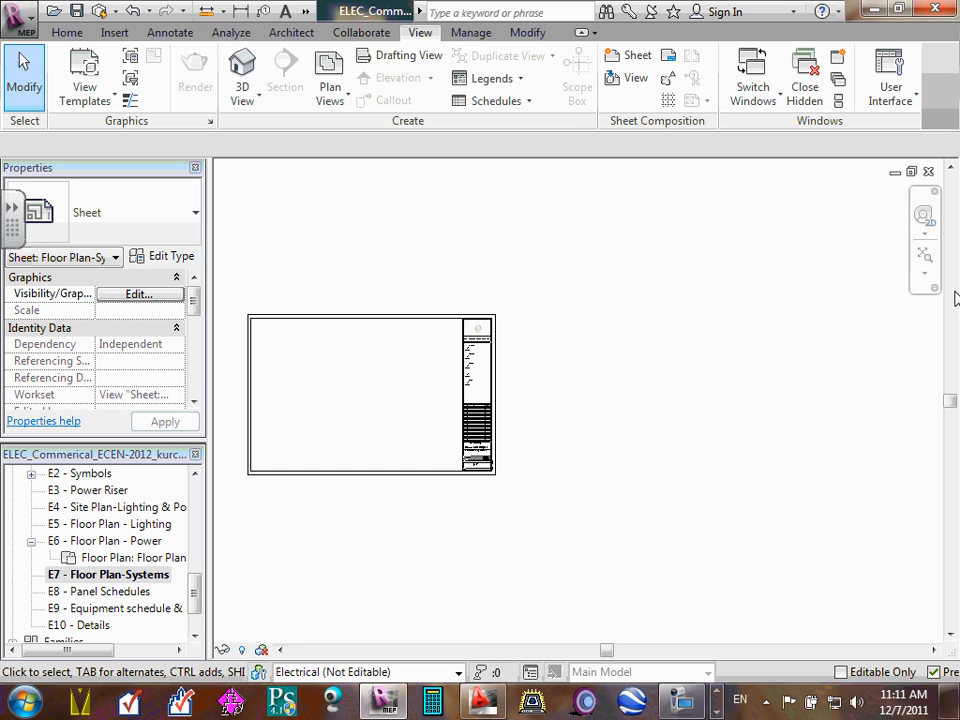
{"action": "left_click", "coordinate": [926, 256]}
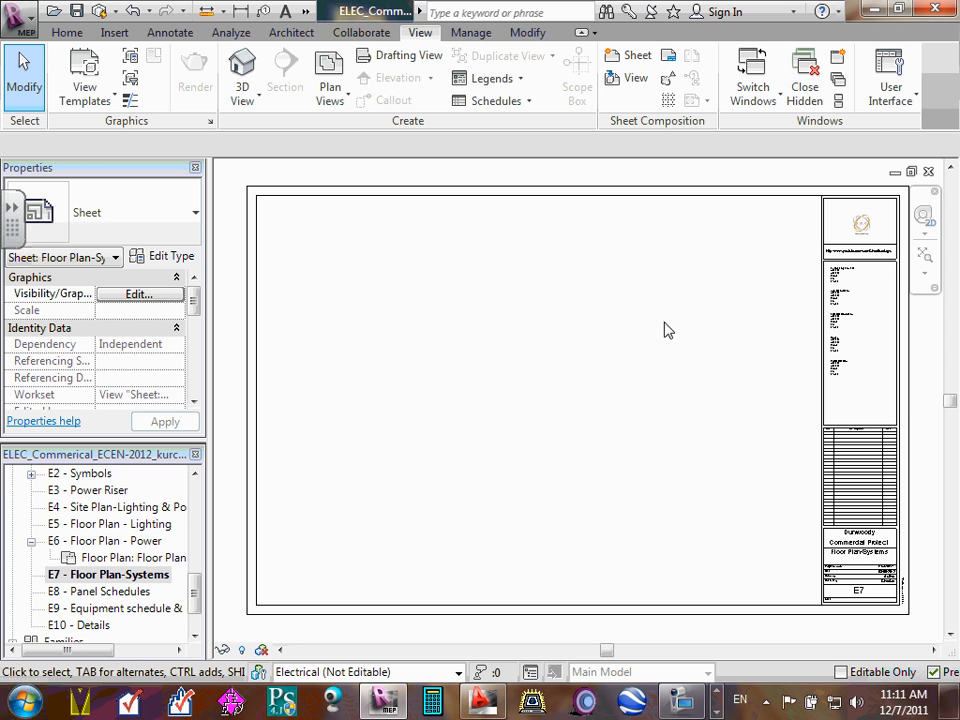
Add the Floor Plan Systems view to sheet E7 and place it near the middle of the sheet
{"action": "right_click", "coordinate": [104, 584]}
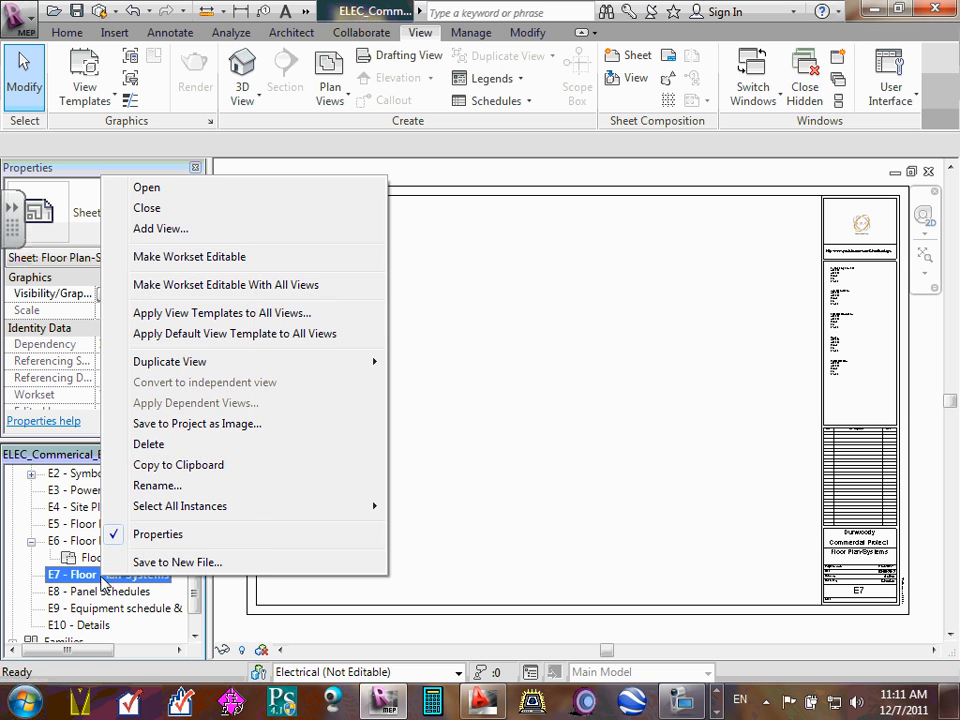
{"action": "left_click", "coordinate": [169, 233]}
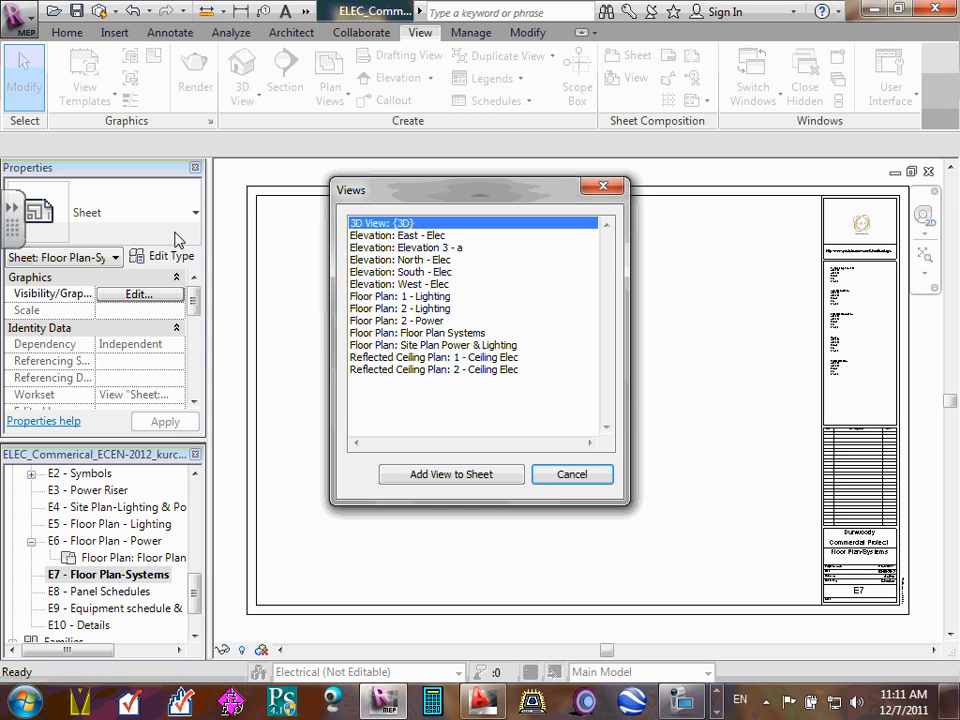
{"action": "left_click", "coordinate": [455, 333]}
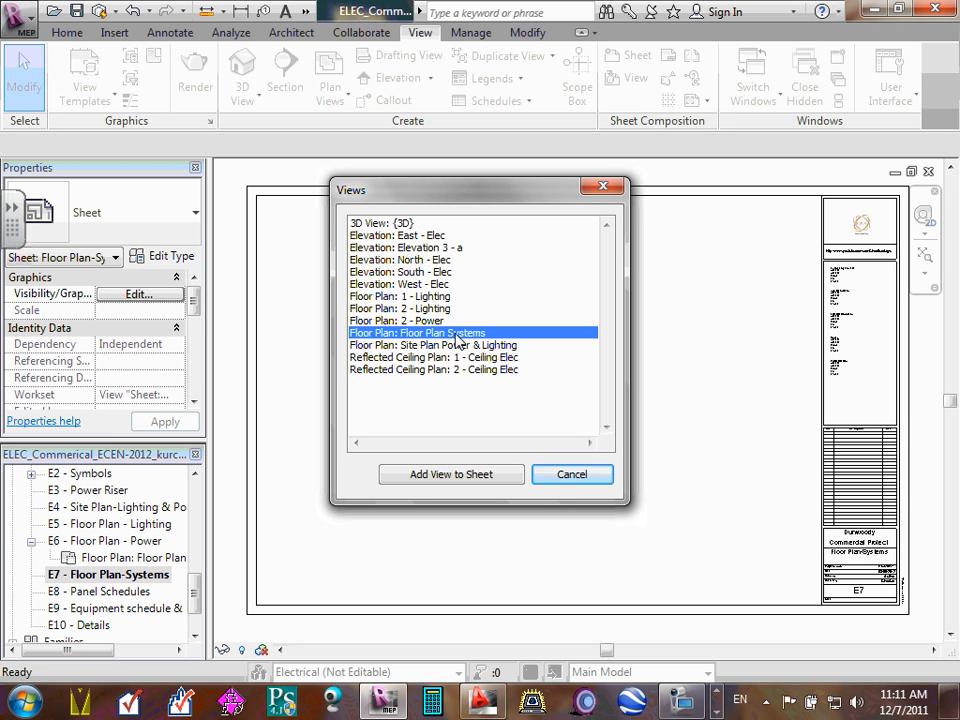
{"action": "double_click", "coordinate": [455, 333]}
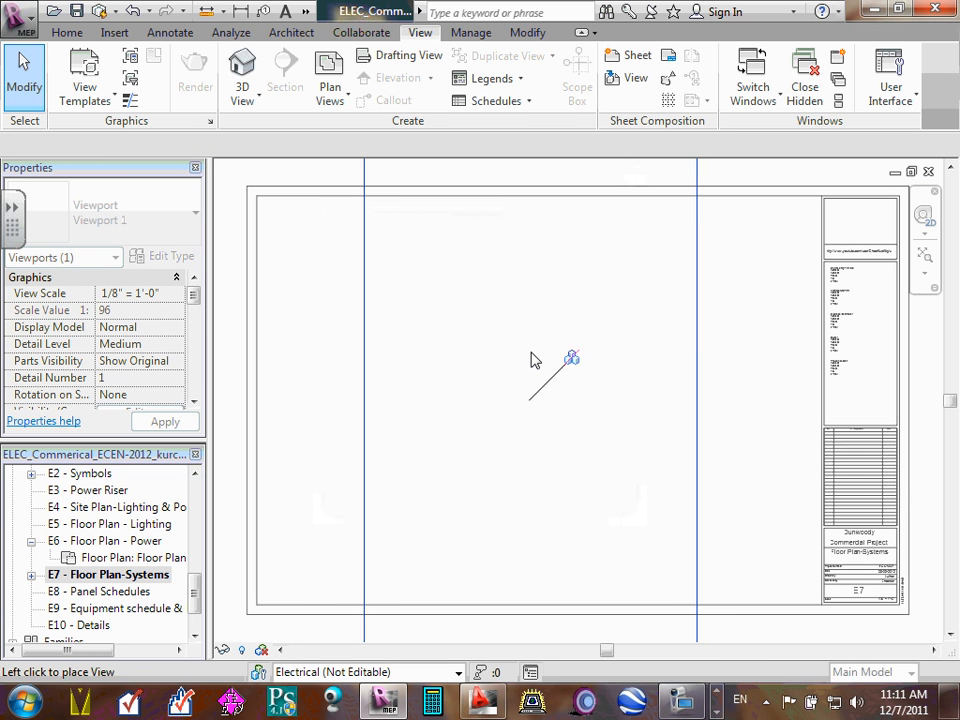
{"action": "left_click", "coordinate": [531, 361]}
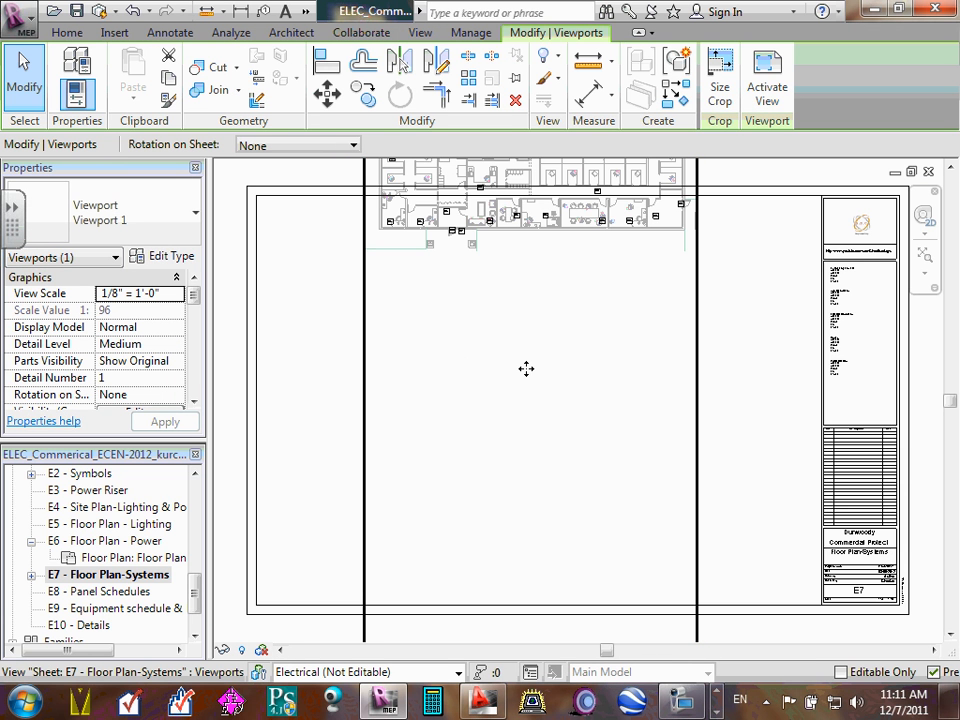
Move the Floor Plan Systems viewport down so the plan sits inside the E7 border, and expand sheet E7 to list its placed view
{"action": "scroll", "coordinate": [529, 378], "scroll_direction": "down", "scroll_amount": 4}
{"action": "scroll", "coordinate": [532, 318], "scroll_direction": "down", "scroll_amount": 1}
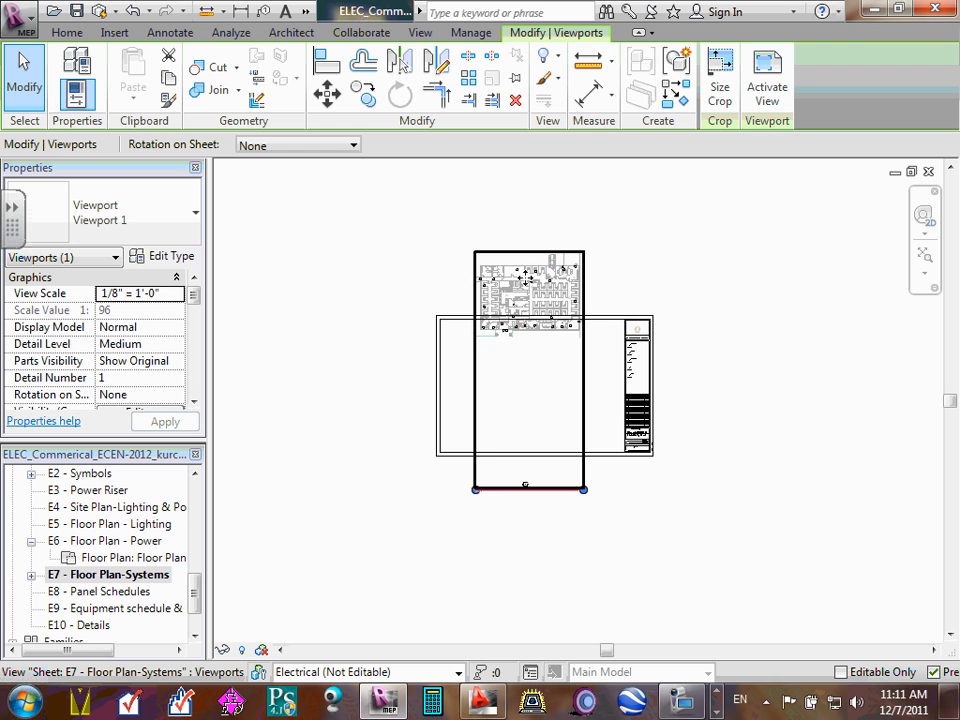
{"action": "left_click_drag", "start_coordinate": [530, 300], "coordinate": [531, 364]}
{"action": "left_click", "coordinate": [340, 363]}
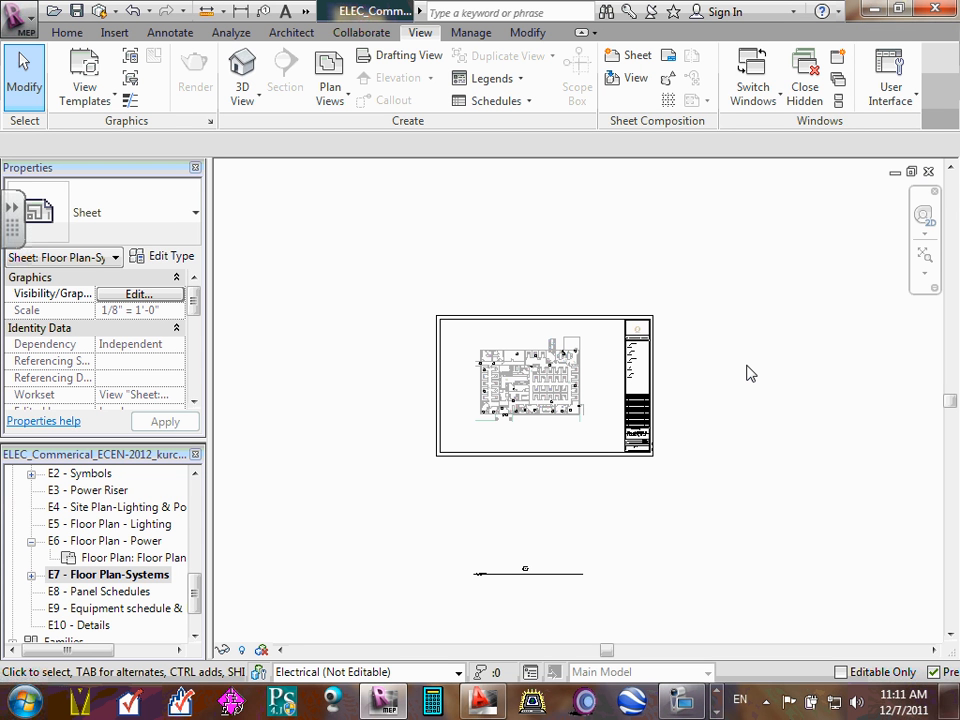
{"action": "left_click", "coordinate": [31, 575]}
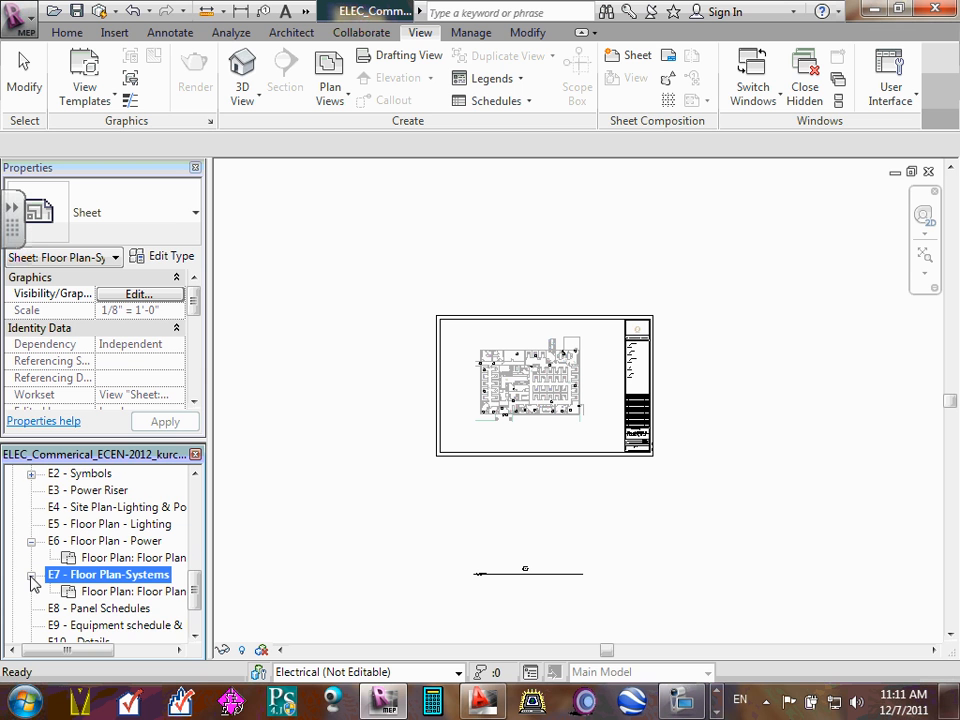
Open the sheet E4 - Site Plan-Lighting & Power and fit it to the window
{"action": "scroll", "coordinate": [31, 577], "scroll_direction": "down", "scroll_amount": 1}
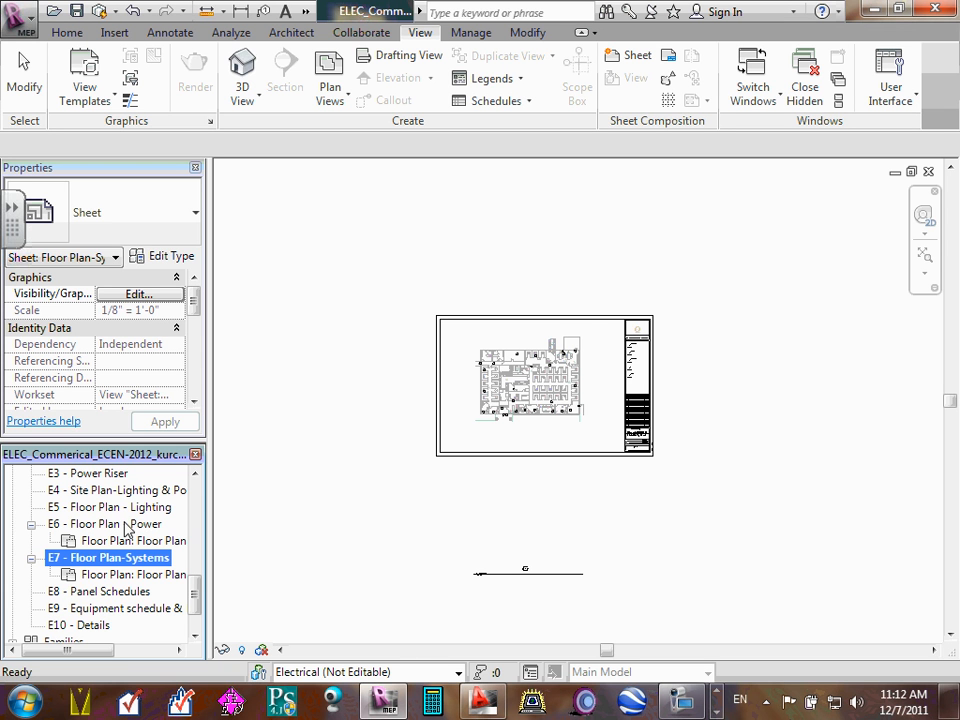
{"action": "double_click", "coordinate": [128, 492]}
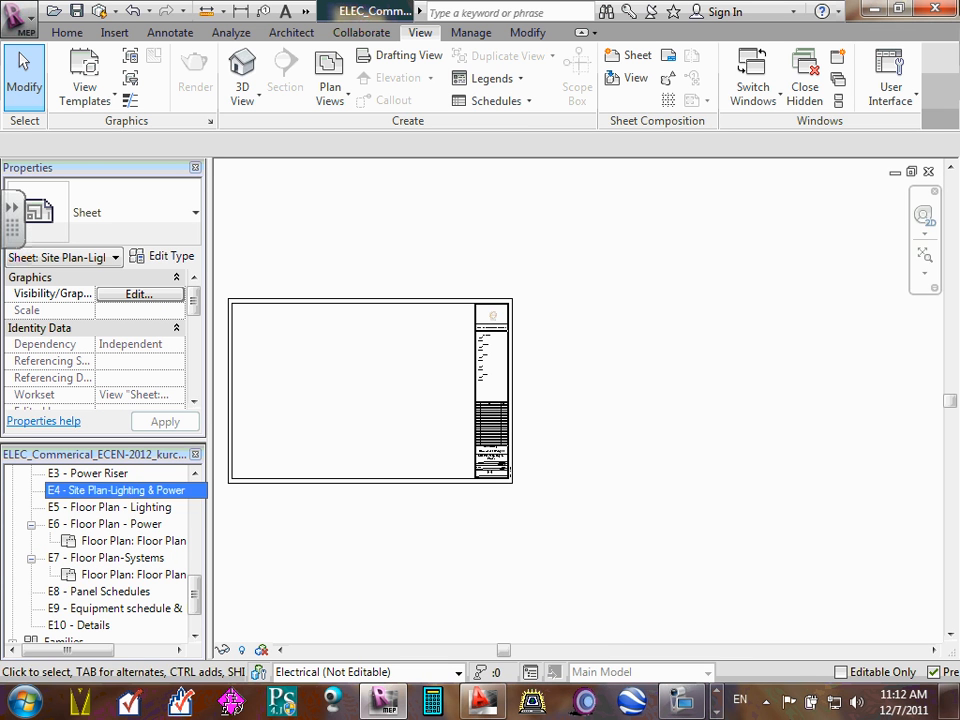
{"action": "left_click", "coordinate": [924, 259]}
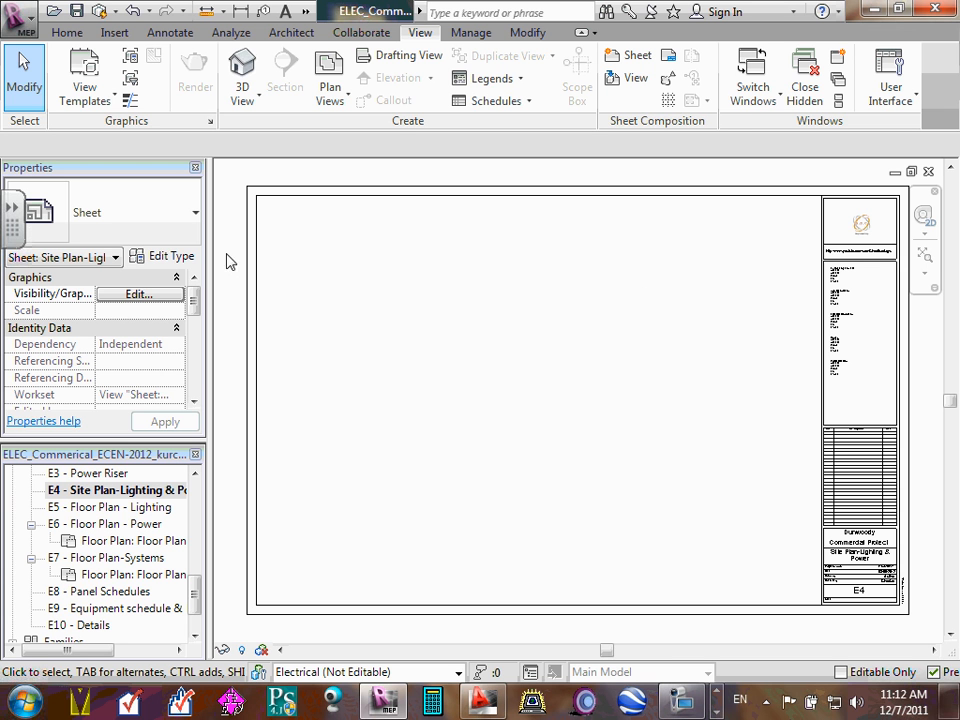
Add the Site Plan Power & Lighting floor plan view to sheet E4 and position it over the sheet
{"action": "left_click", "coordinate": [108, 493]}
{"action": "right_click", "coordinate": [108, 500]}
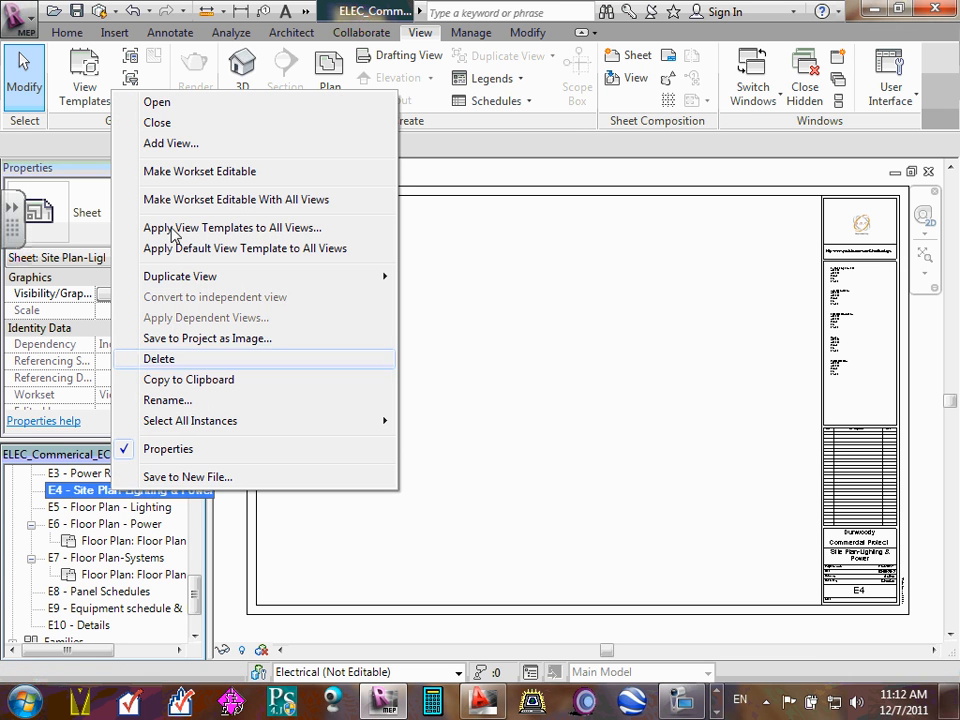
{"action": "left_click", "coordinate": [172, 145]}
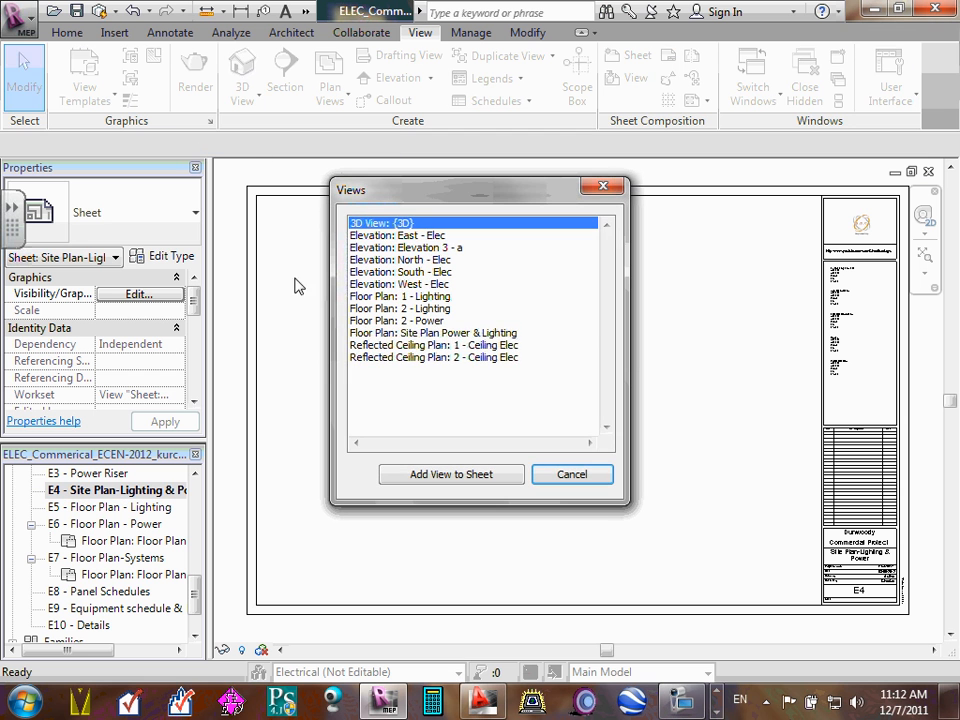
{"action": "left_click", "coordinate": [450, 333]}
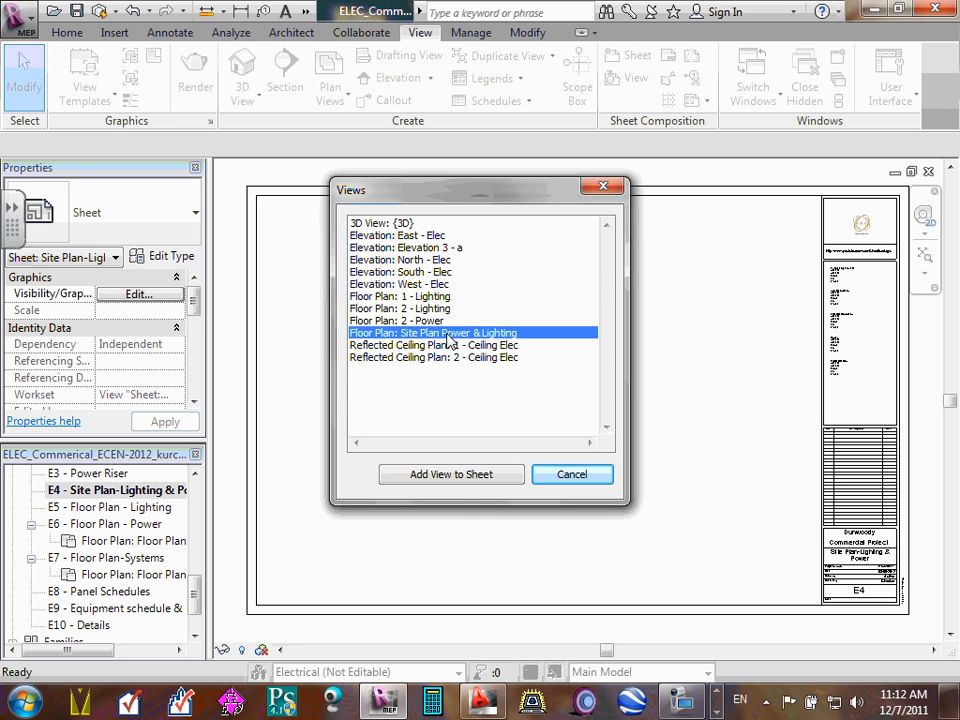
{"action": "left_click", "coordinate": [455, 478]}
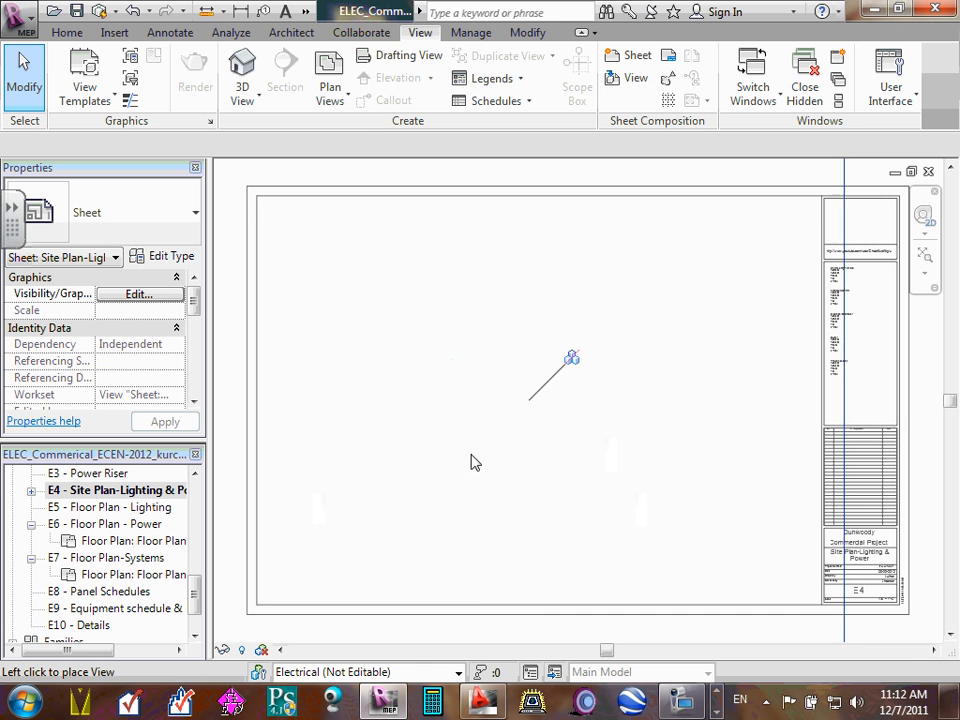
{"action": "left_click", "coordinate": [490, 518]}
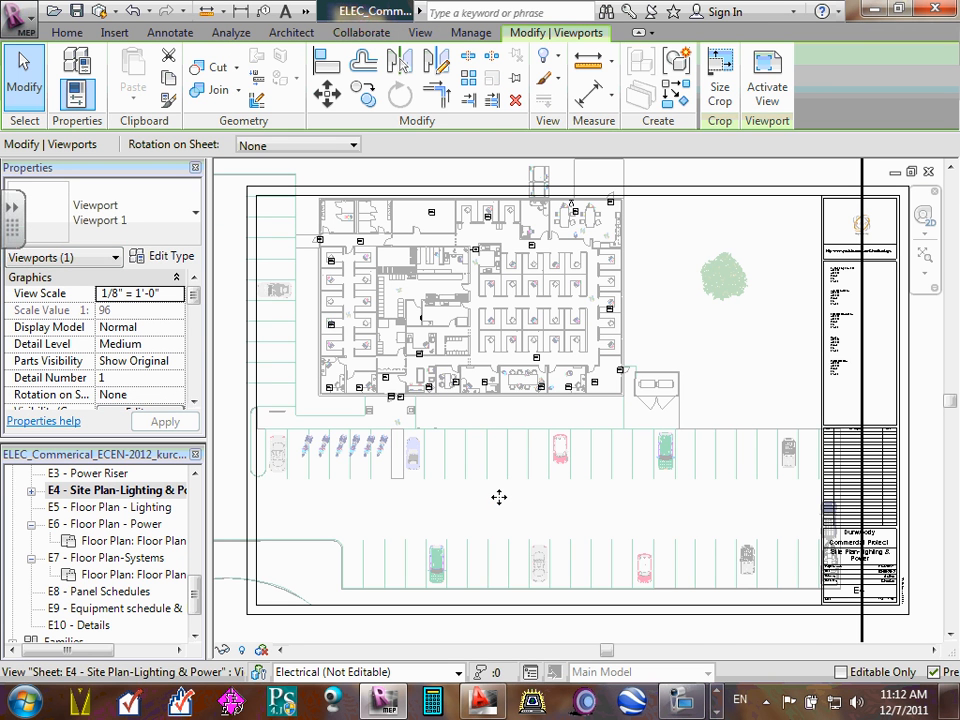
{"action": "scroll", "coordinate": [491, 493], "scroll_direction": "down", "scroll_amount": 1}
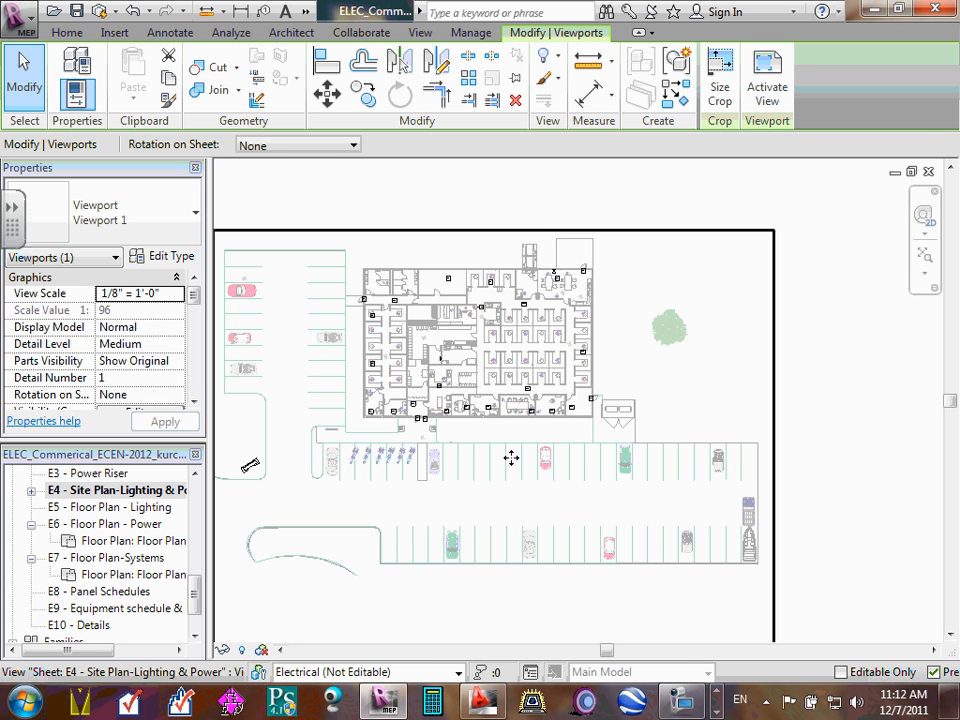
{"action": "scroll", "coordinate": [495, 466], "scroll_direction": "down", "scroll_amount": 2}
{"action": "left_click_drag", "start_coordinate": [480, 459], "coordinate": [513, 450]}
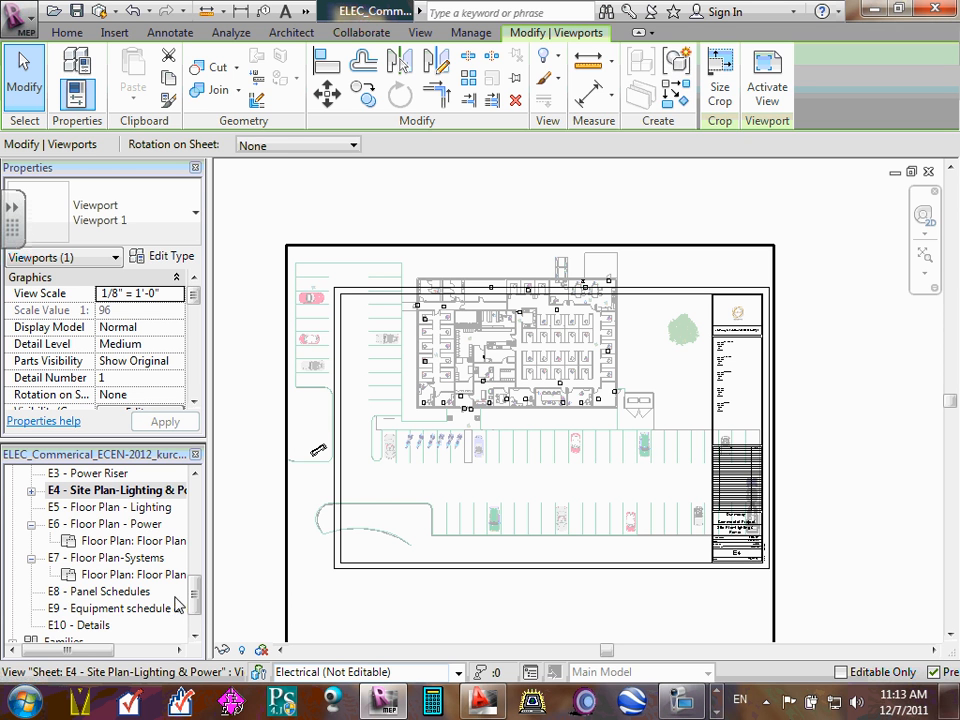
Open the Site Plan Power & Lighting view and set its view scale to 3/32" = 1'-0"
{"action": "left_click_drag", "start_coordinate": [192, 596], "coordinate": [197, 510]}
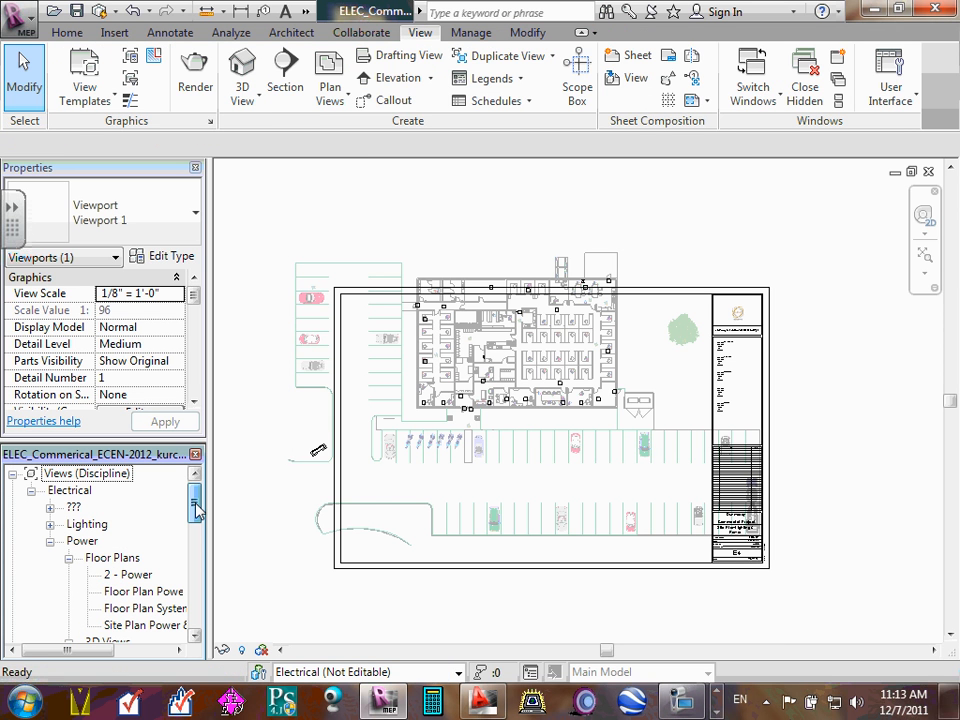
{"action": "double_click", "coordinate": [145, 625]}
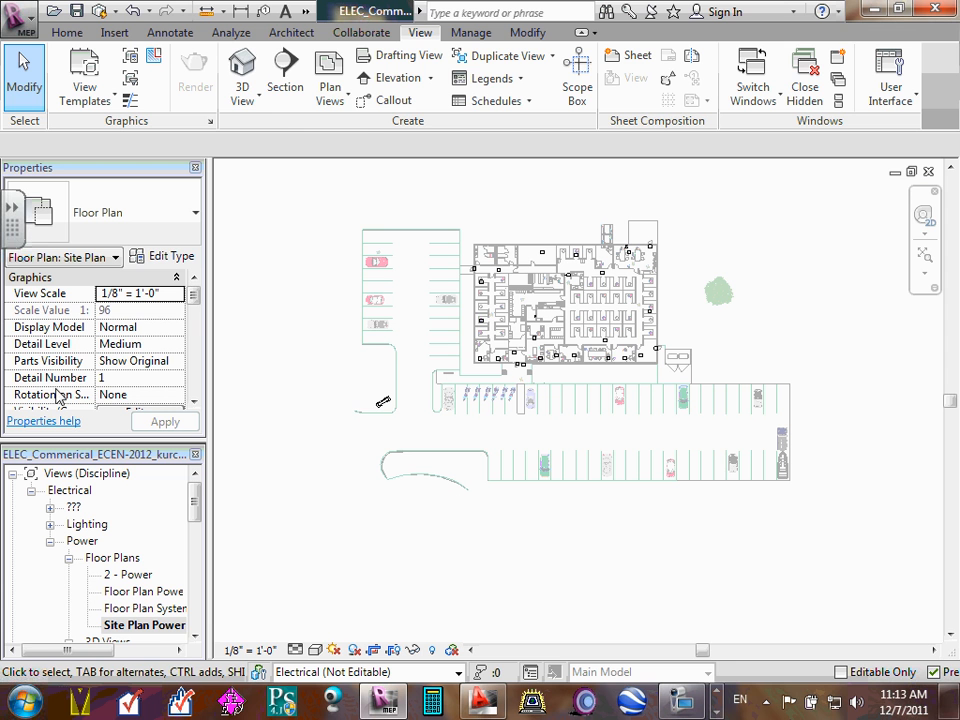
{"action": "left_click", "coordinate": [241, 653]}
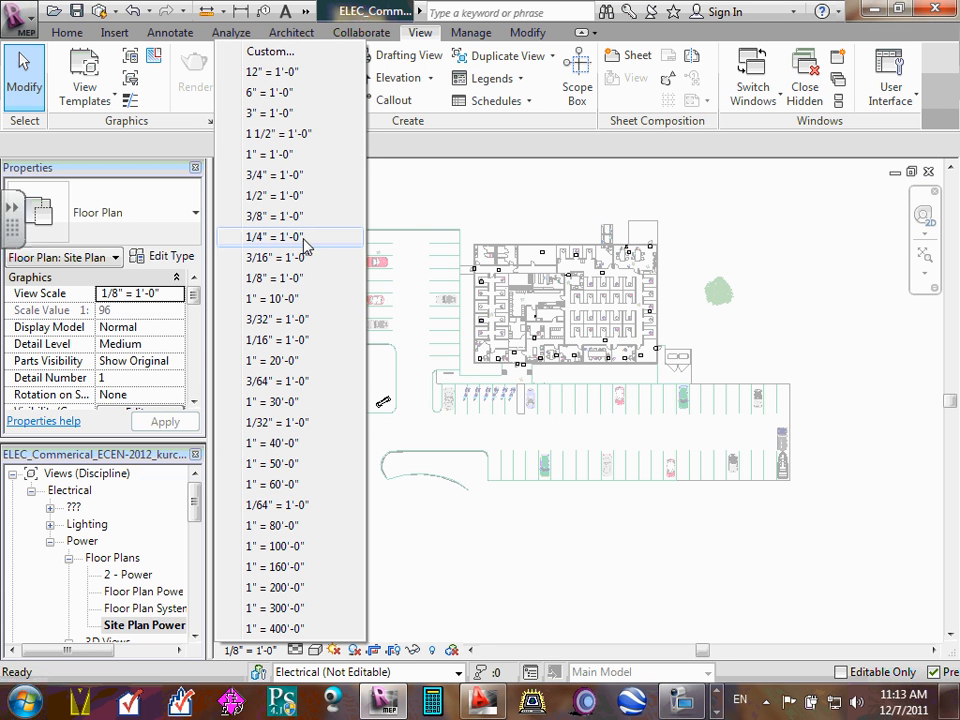
{"action": "left_click", "coordinate": [295, 321]}
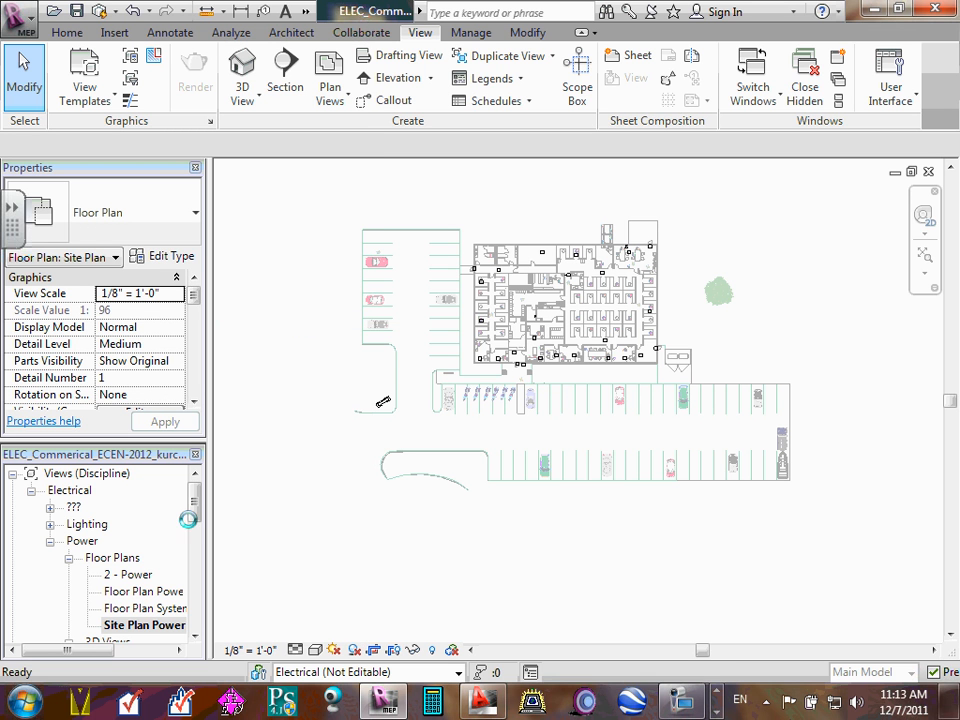
Reopen sheet E4 and move the site plan viewport so the plan sits inside the border, clear of the title block
{"action": "left_click_drag", "start_coordinate": [193, 508], "coordinate": [193, 580]}
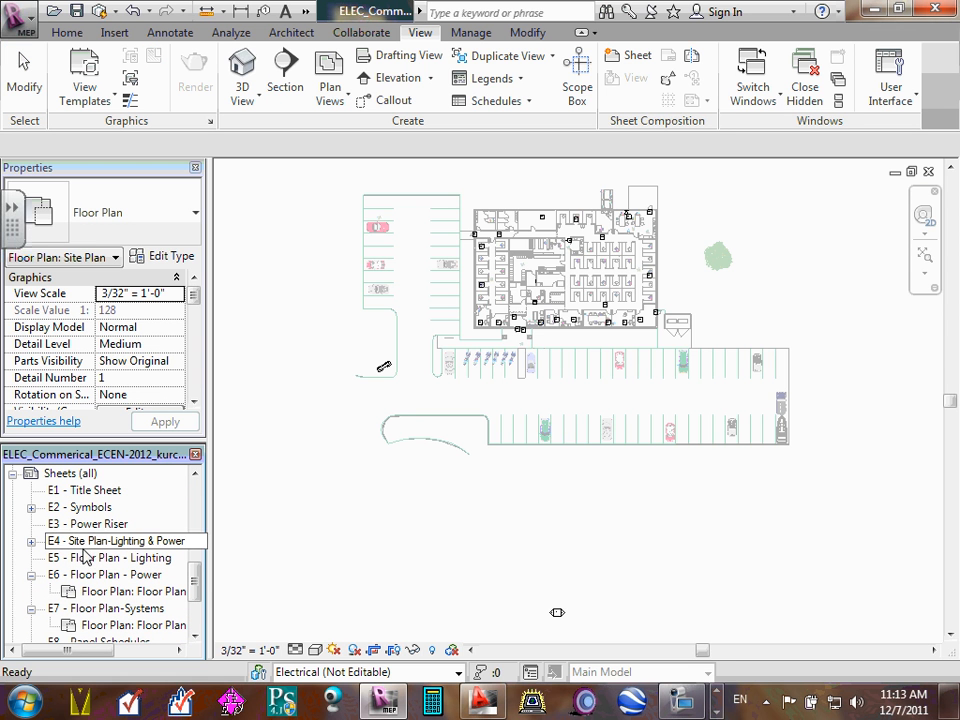
{"action": "double_click", "coordinate": [85, 545]}
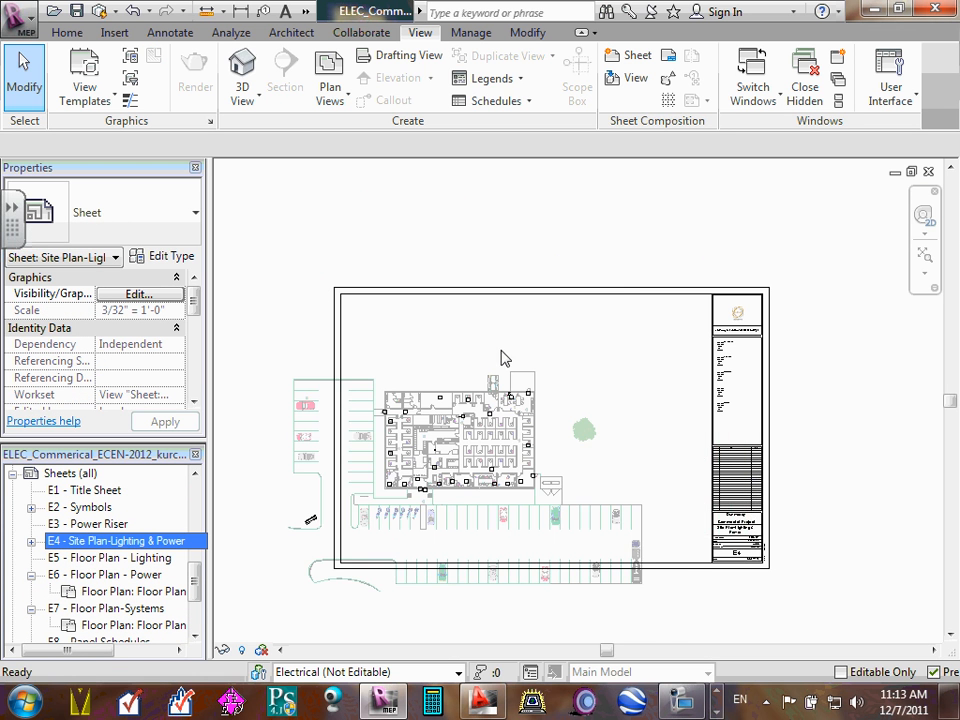
{"action": "left_click", "coordinate": [525, 366]}
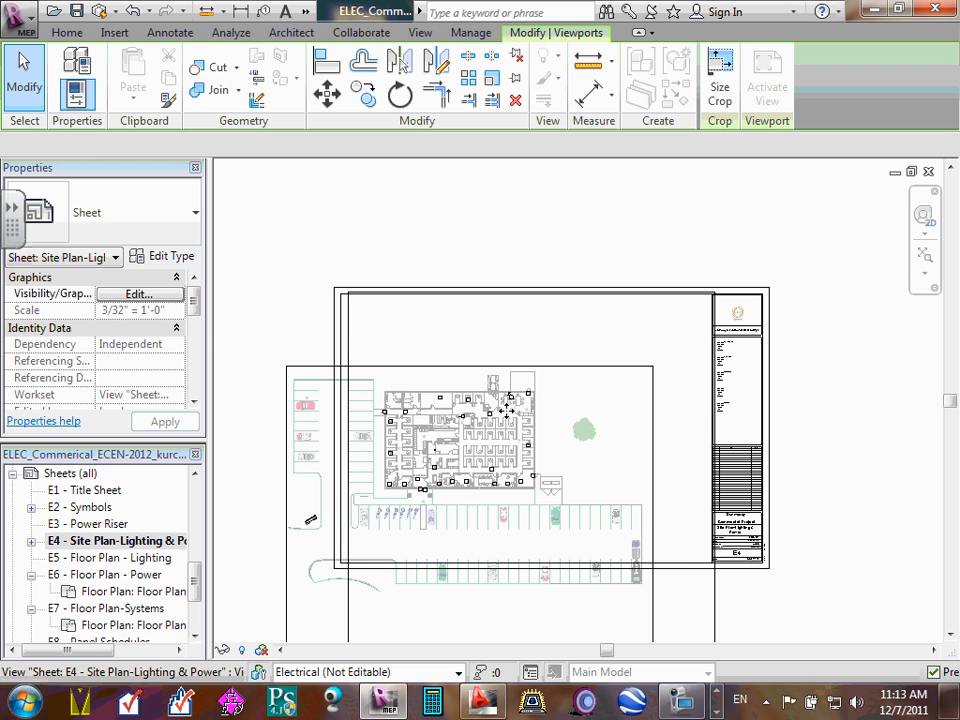
{"action": "left_click_drag", "start_coordinate": [506, 411], "coordinate": [537, 397]}
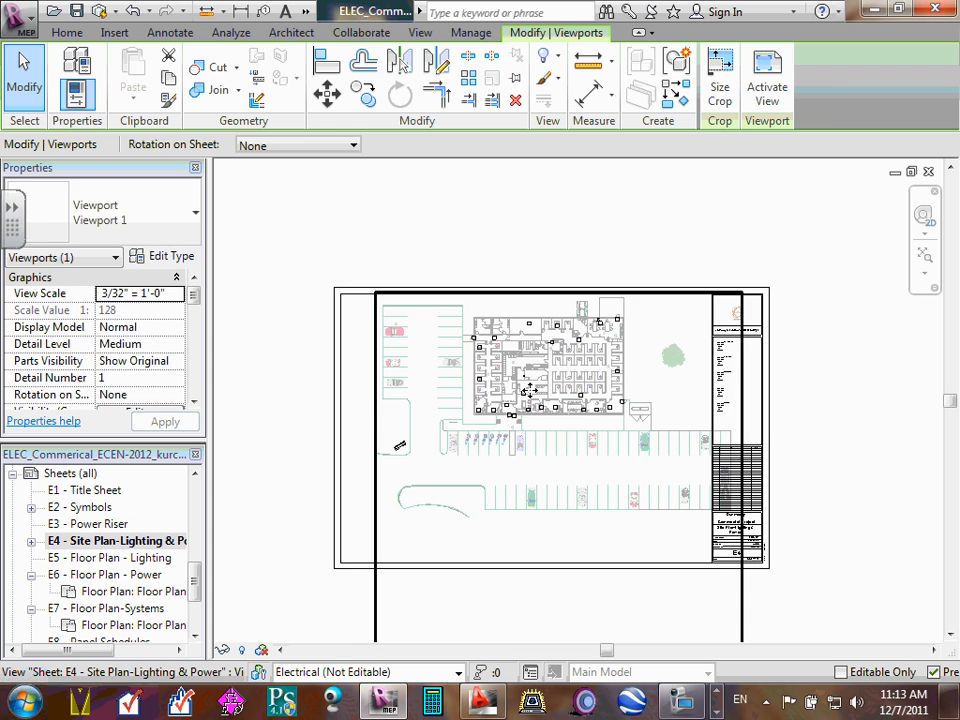
{"action": "left_click_drag", "start_coordinate": [527, 400], "coordinate": [514, 388]}
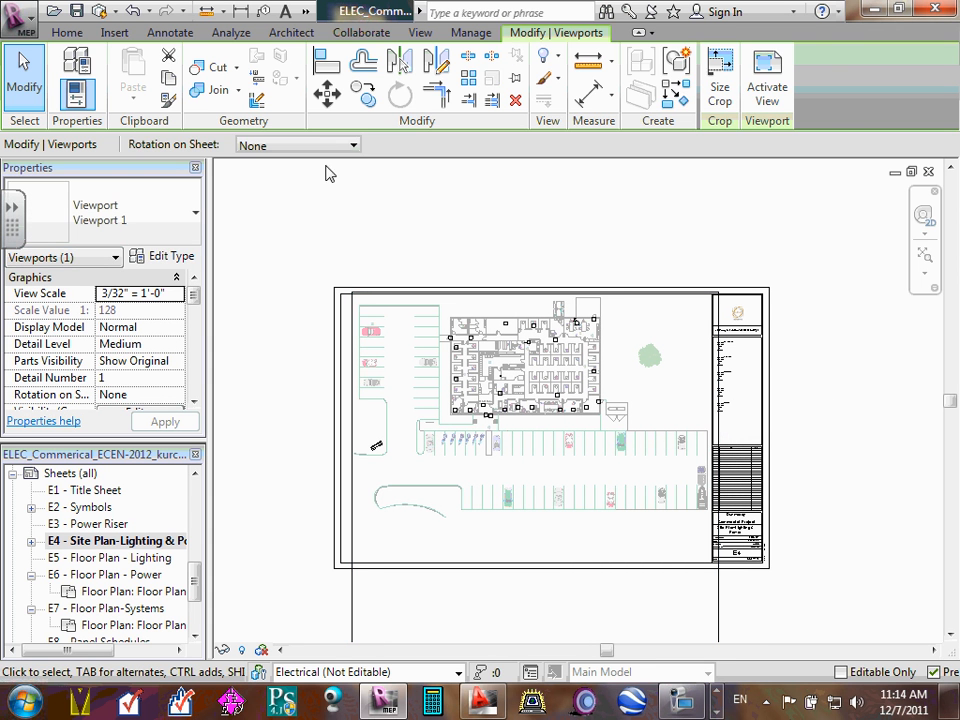
{"action": "left_click", "coordinate": [375, 221]}
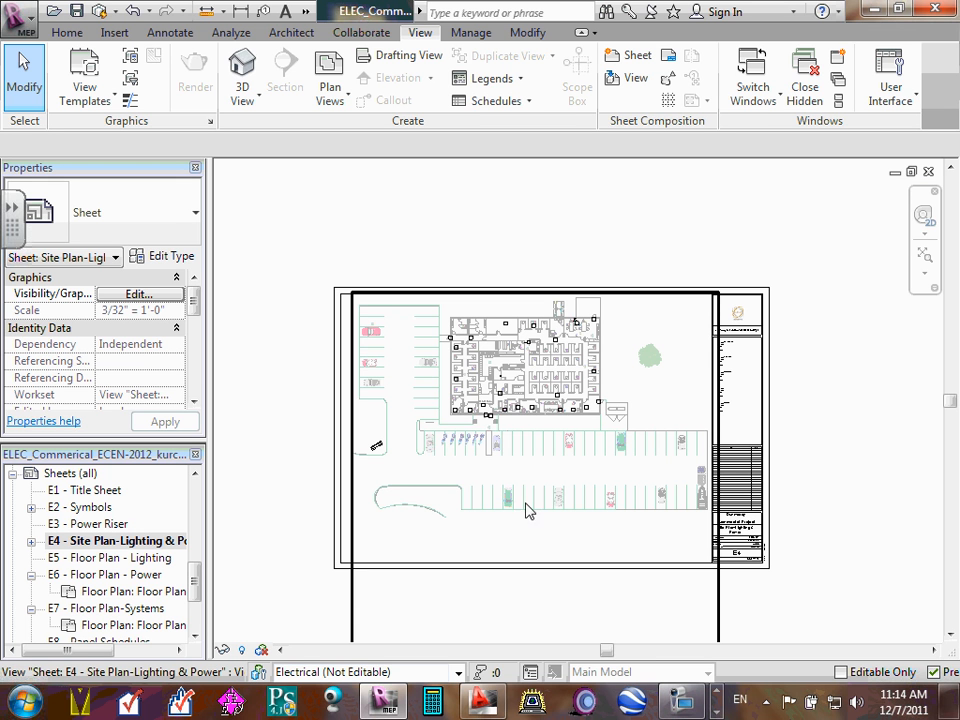
{"action": "scroll", "coordinate": [857, 464], "scroll_direction": "down", "scroll_amount": 1}
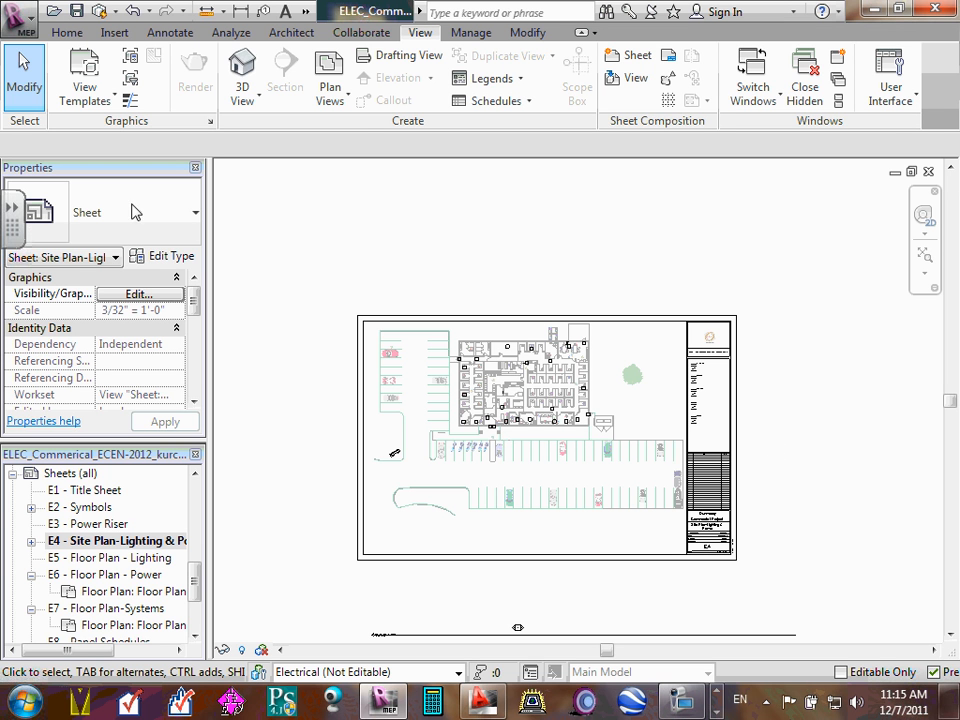
Open the Floor Plan Power view and set its view scale to 3/16" = 1'-0"
{"action": "left_click_drag", "start_coordinate": [193, 585], "coordinate": [195, 512]}
{"action": "left_click", "coordinate": [137, 558]}
{"action": "double_click", "coordinate": [137, 558]}
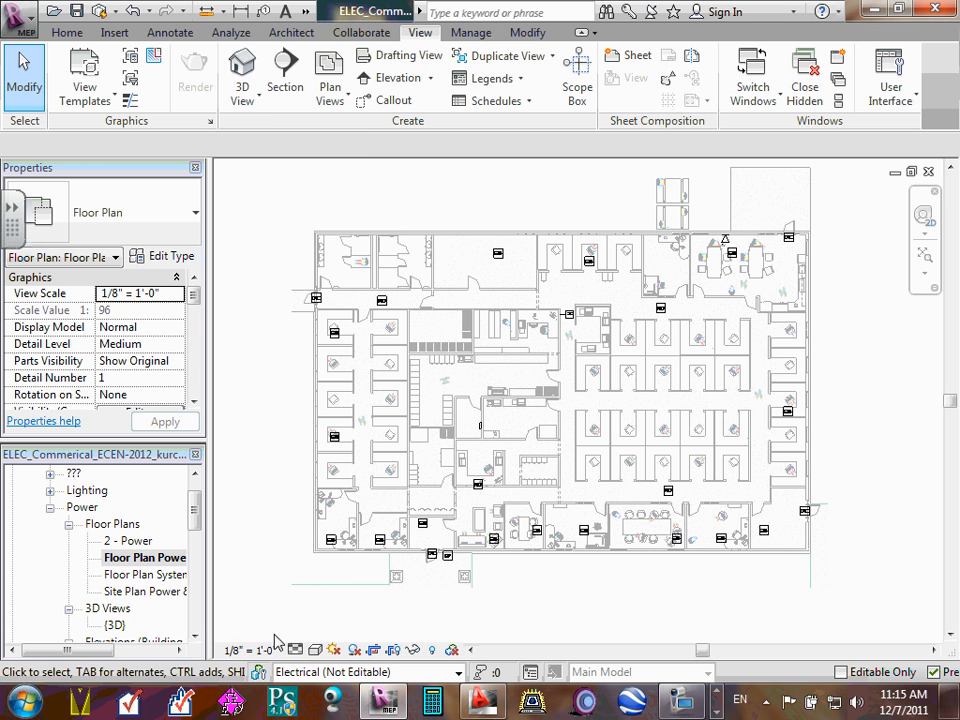
{"action": "left_click", "coordinate": [248, 651]}
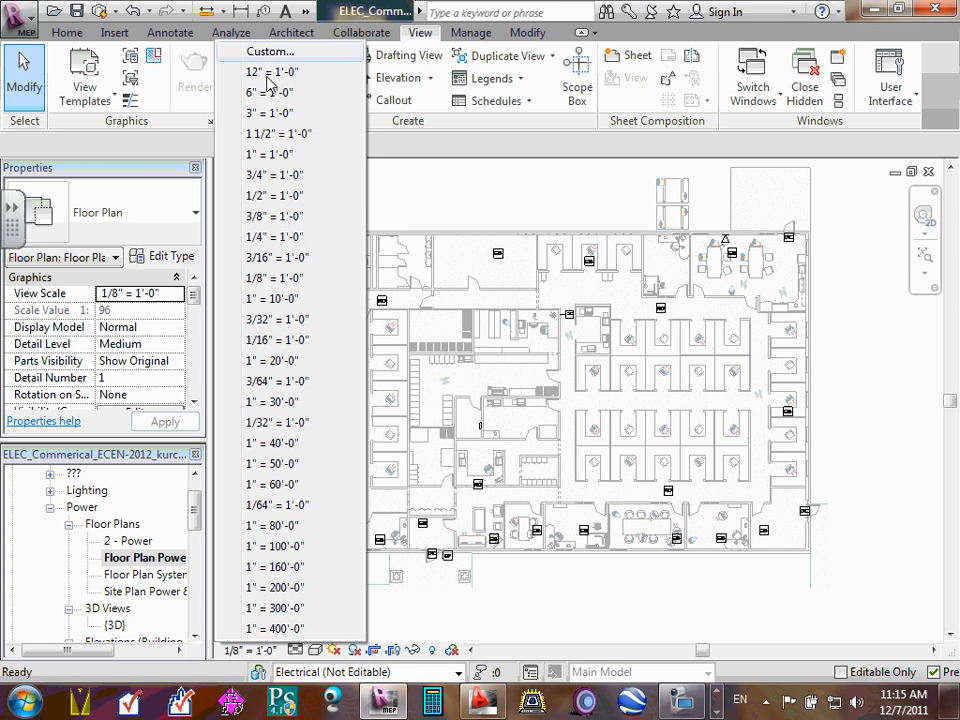
{"action": "left_click", "coordinate": [279, 258]}
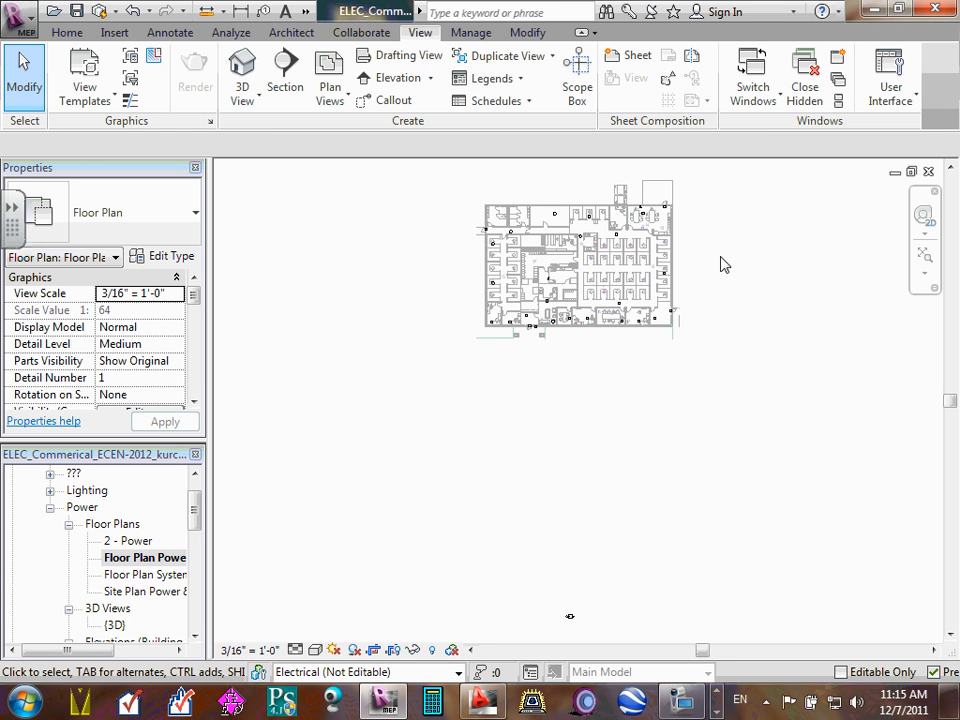
{"action": "middle_click_drag", "start_coordinate": [716, 261], "coordinate": [716, 298]}
{"action": "scroll", "coordinate": [583, 278], "scroll_direction": "up", "scroll_amount": 5}
{"action": "scroll", "coordinate": [632, 304], "scroll_direction": "down", "scroll_amount": 3}
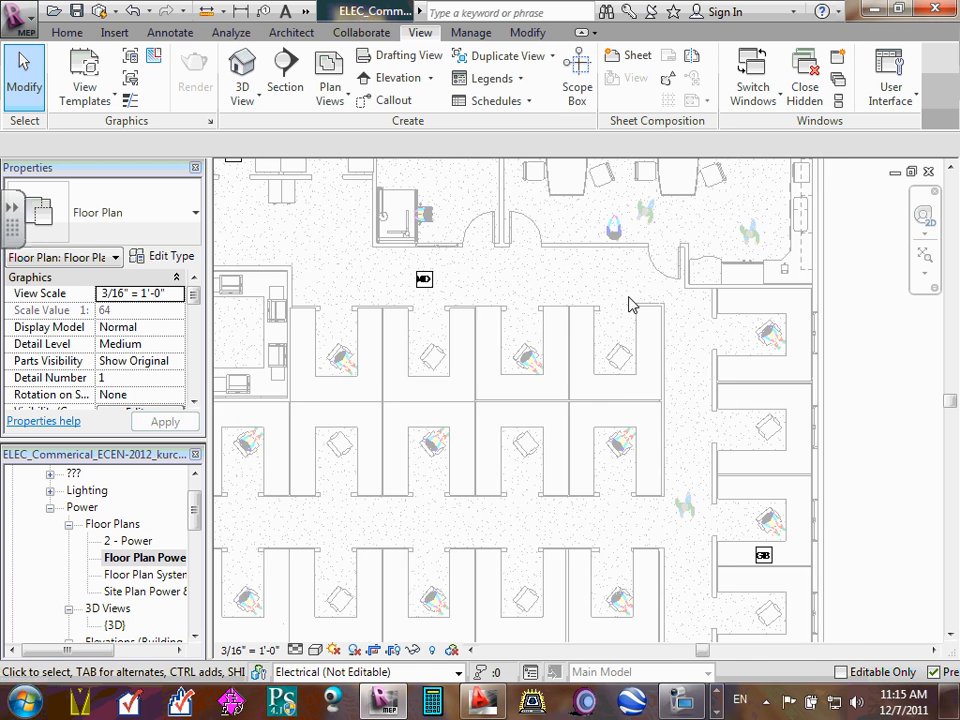
{"action": "scroll", "coordinate": [611, 302], "scroll_direction": "down", "scroll_amount": 4}
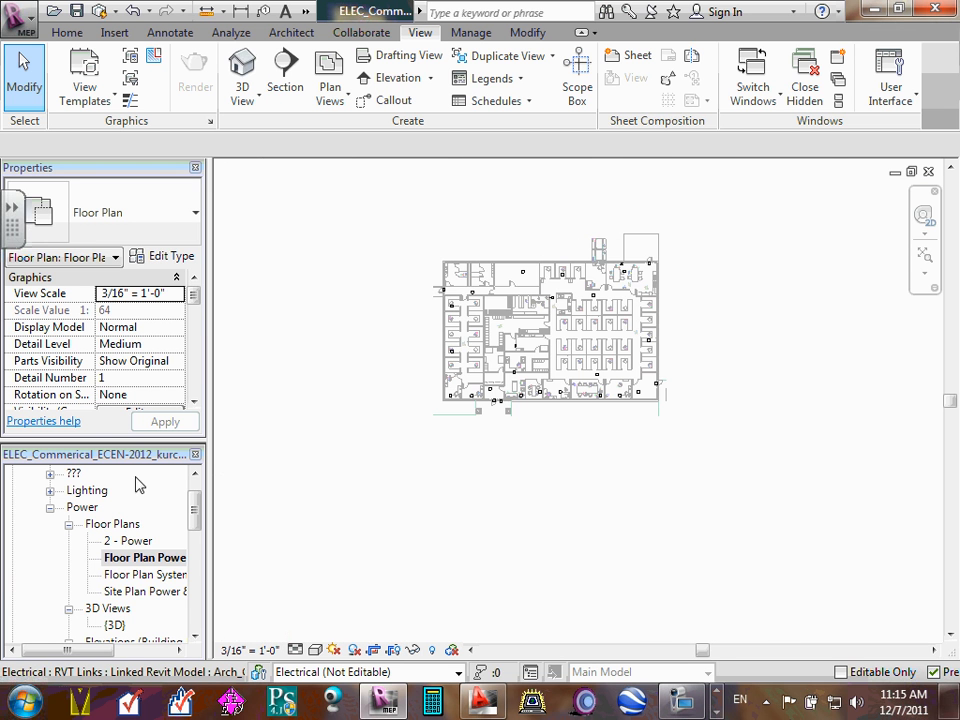
Open the Floor Plan Systems view and set its view scale to 3/16" = 1'-0"
{"action": "double_click", "coordinate": [146, 576]}
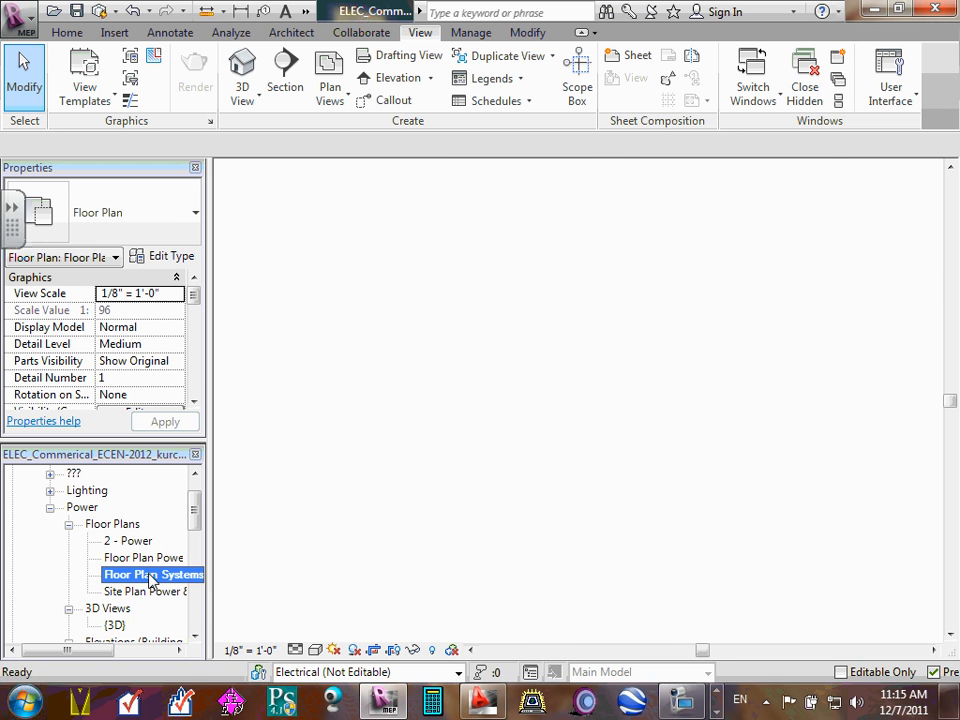
{"action": "left_click", "coordinate": [255, 652]}
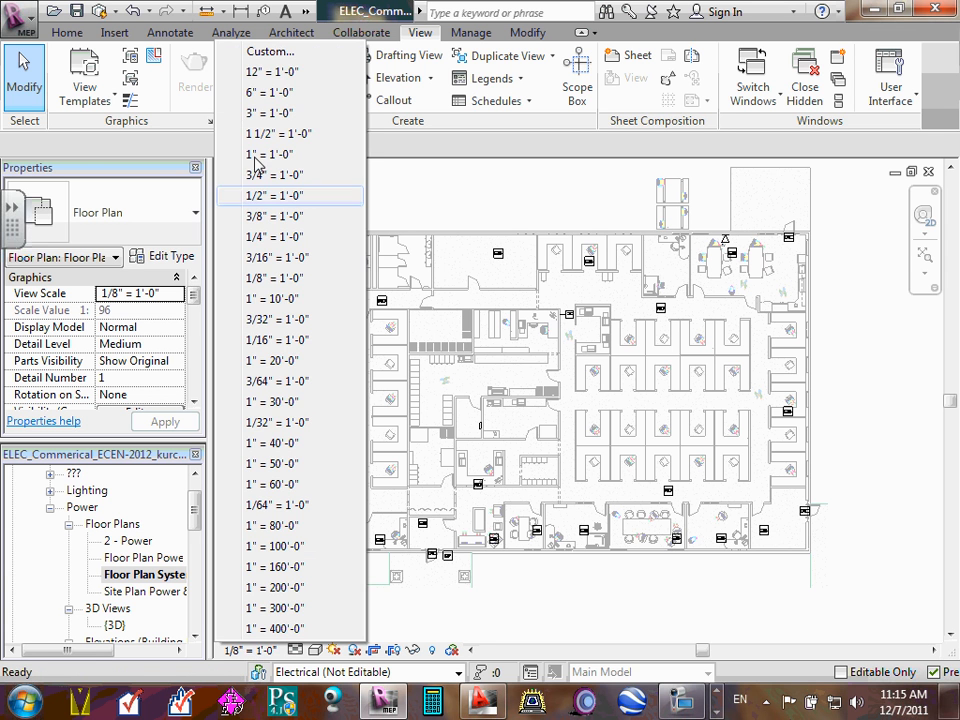
{"action": "left_click", "coordinate": [265, 263]}
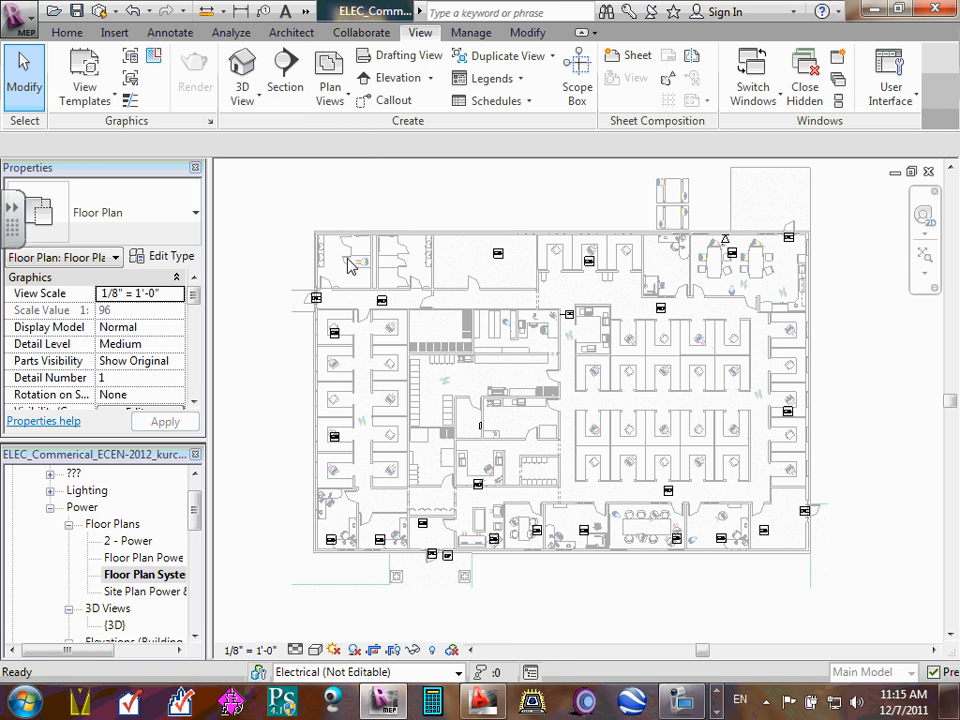
{"action": "scroll", "coordinate": [606, 200], "scroll_direction": "up", "scroll_amount": 5}
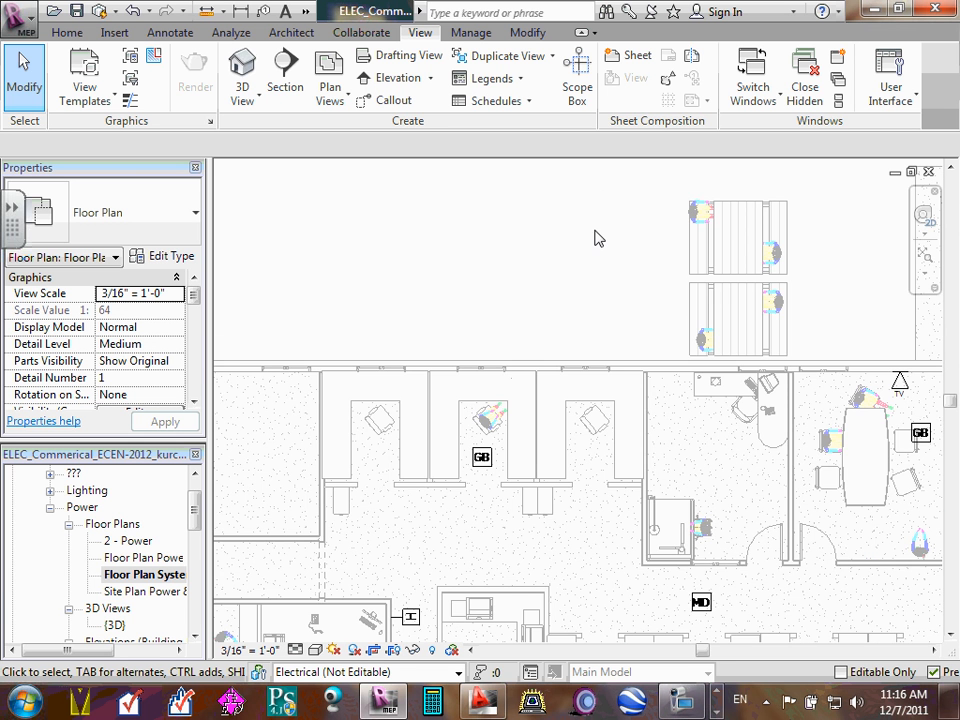
{"action": "scroll", "coordinate": [594, 229], "scroll_direction": "down", "scroll_amount": 5}
{"action": "scroll", "coordinate": [591, 228], "scroll_direction": "up", "scroll_amount": 5}
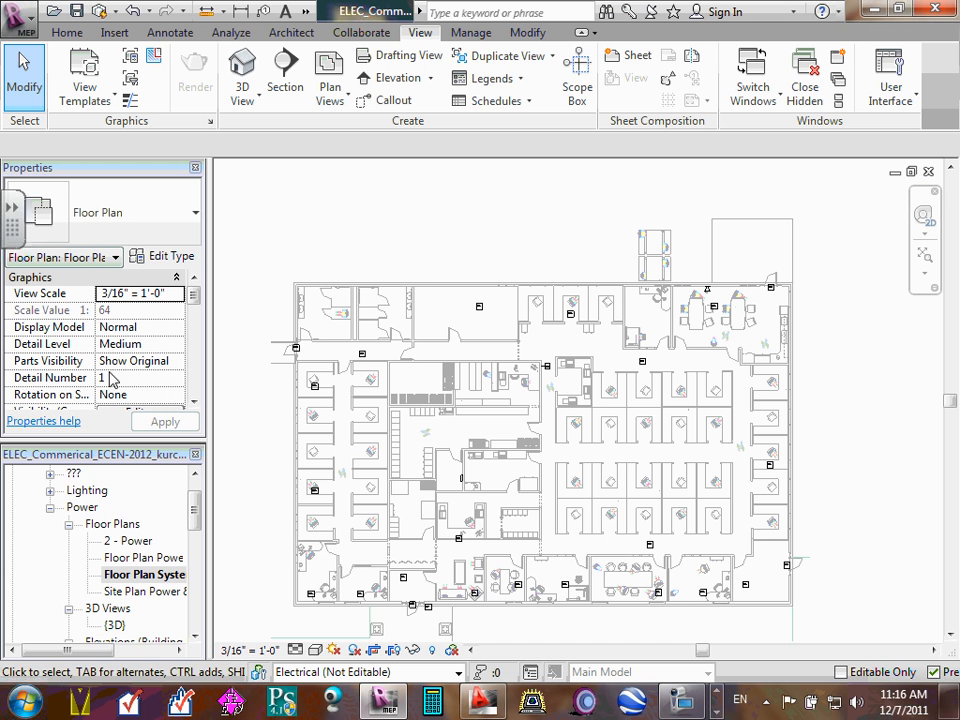
Open sheet E6 - Floor Plan - Power and move its viewport so the plan sits inside the border, clear of the title block
{"action": "left_click_drag", "start_coordinate": [196, 641], "coordinate": [196, 641]}
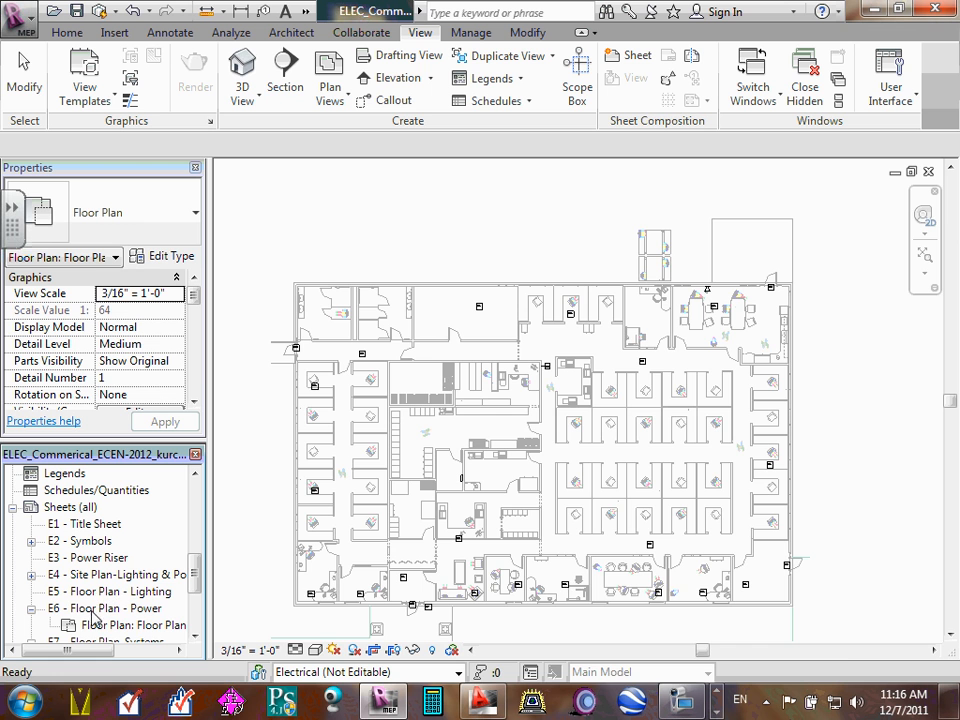
{"action": "left_click", "coordinate": [108, 609]}
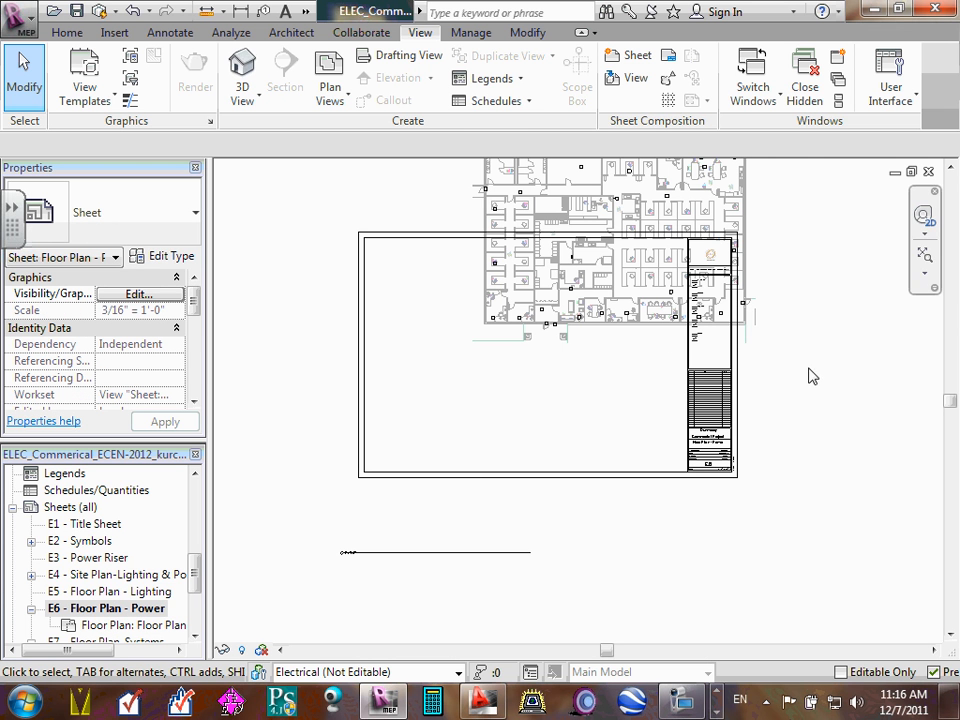
{"action": "middle_click_drag", "start_coordinate": [839, 381], "coordinate": [838, 407]}
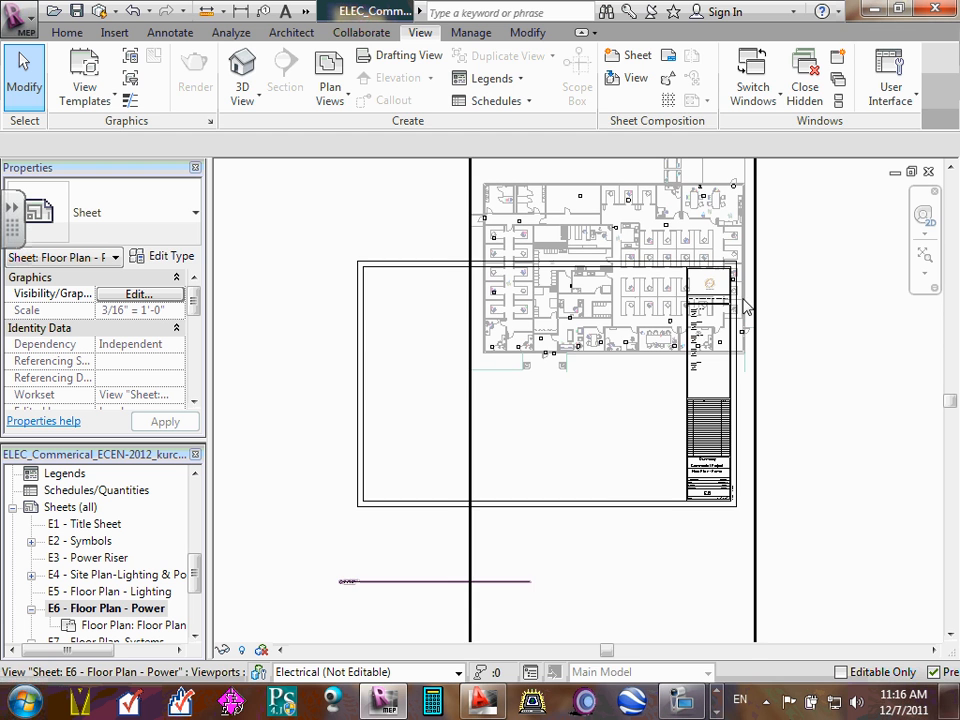
{"action": "left_click_drag", "start_coordinate": [645, 206], "coordinate": [545, 332]}
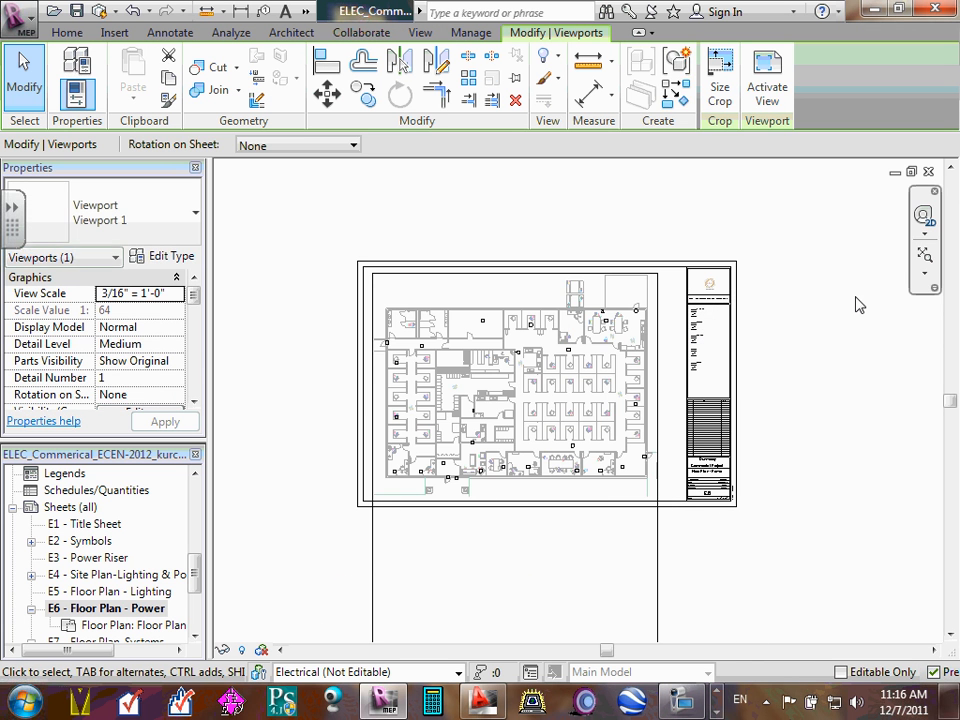
{"action": "left_click", "coordinate": [827, 326]}
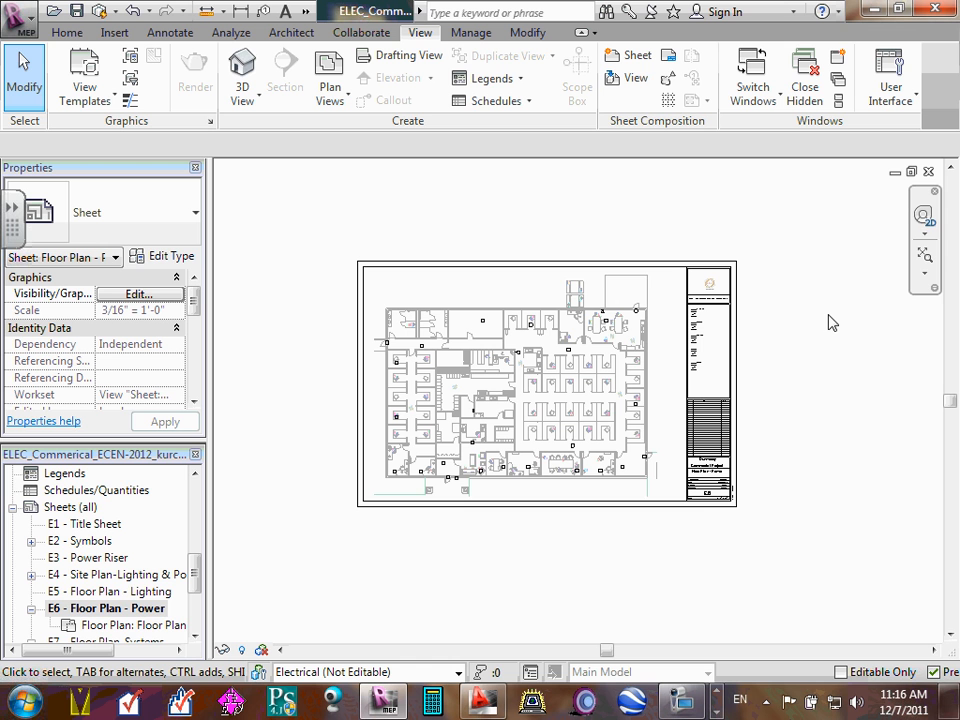
Open sheet E7 - Floor Plan-Systems and move its viewport so the whole plan sits inside the border, clear of the title block
{"action": "left_click", "coordinate": [196, 637]}
{"action": "scroll", "coordinate": [170, 630], "scroll_direction": "down", "scroll_amount": 1}
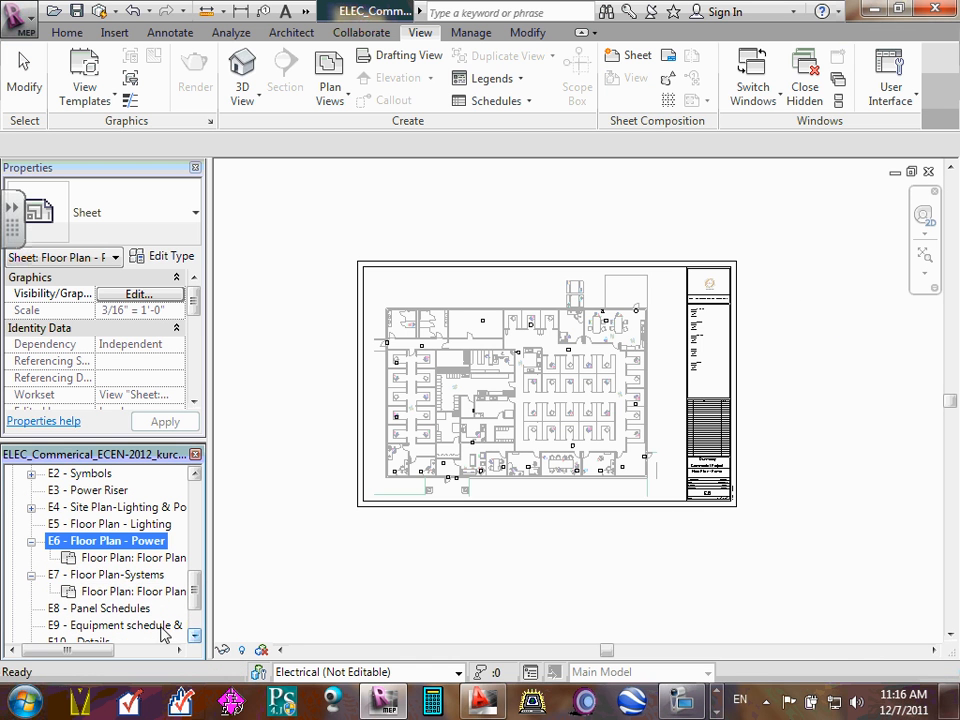
{"action": "double_click", "coordinate": [129, 577]}
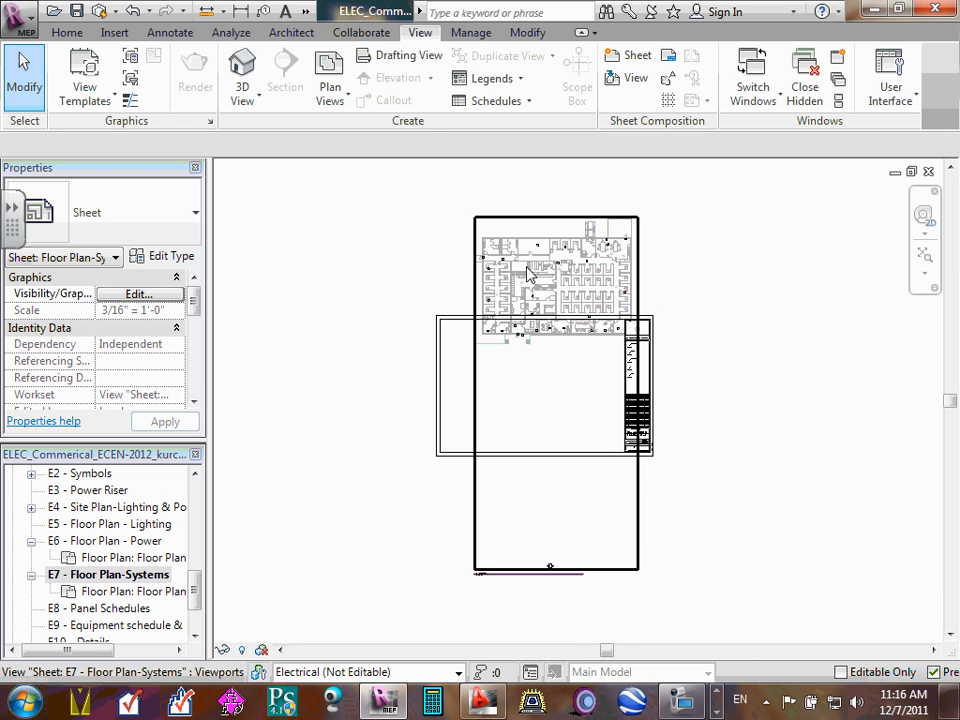
{"action": "left_click_drag", "start_coordinate": [527, 272], "coordinate": [505, 390]}
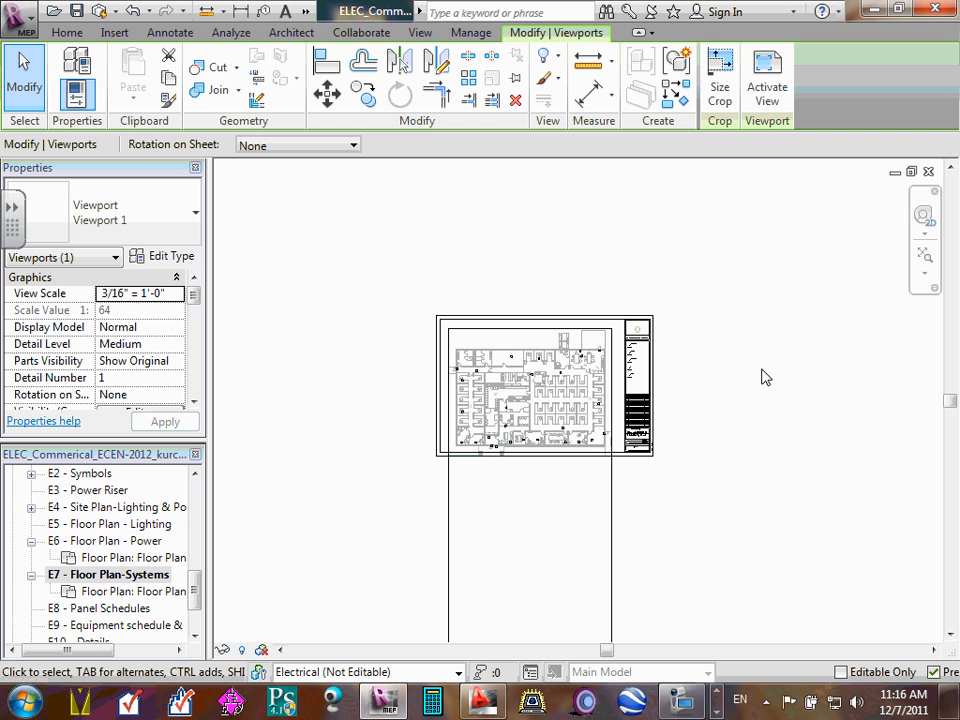
{"action": "left_click_drag", "start_coordinate": [494, 366], "coordinate": [504, 372]}
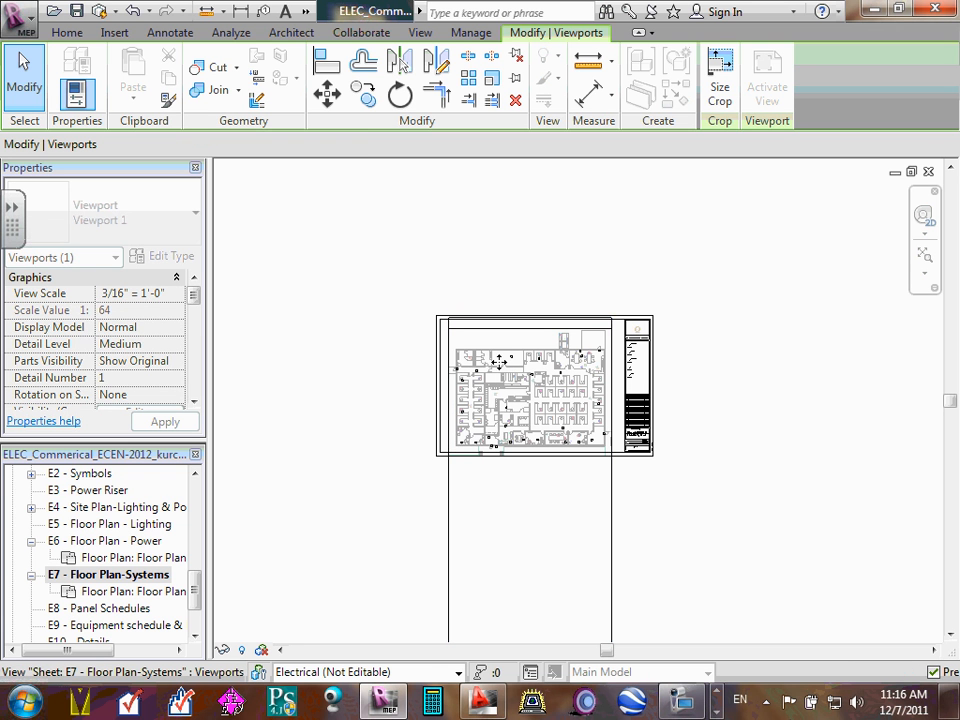
{"action": "left_click", "coordinate": [353, 353]}
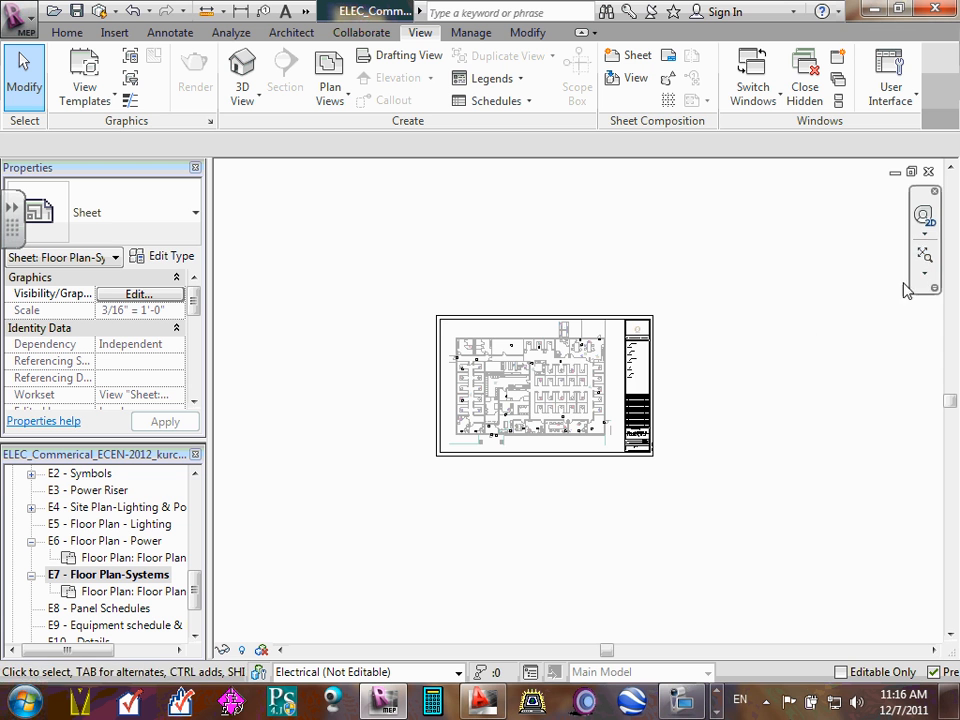
{"action": "left_click", "coordinate": [923, 258]}
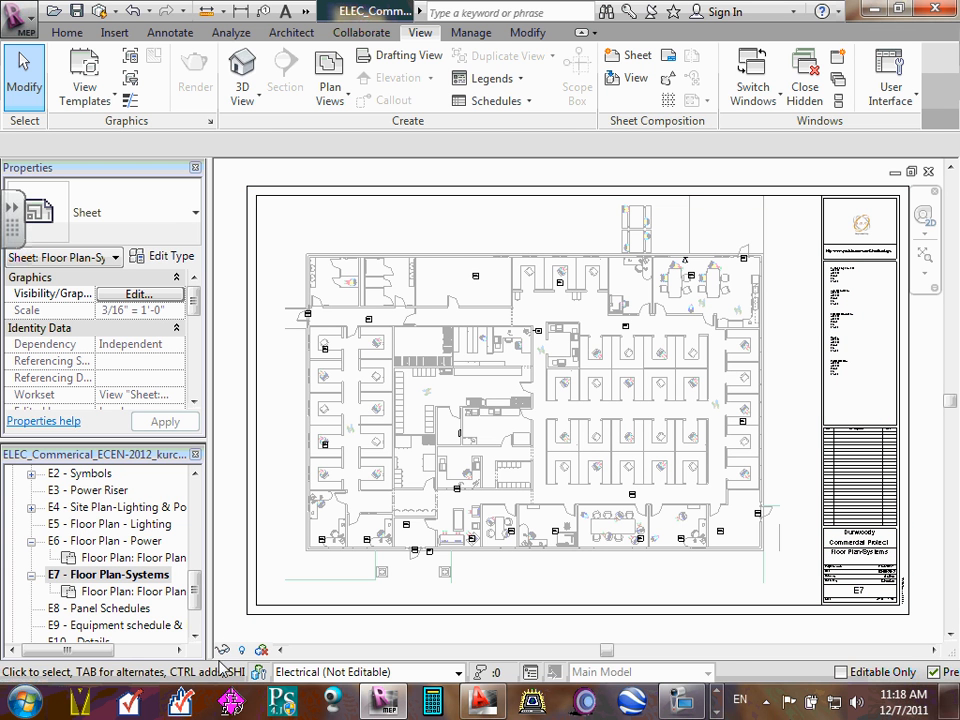
Expand the Lighting views and examine the 1 - Lighting floor plan and the 1 - Ceiling Elec ceiling plan
{"action": "left_click_drag", "start_coordinate": [195, 590], "coordinate": [194, 497]}
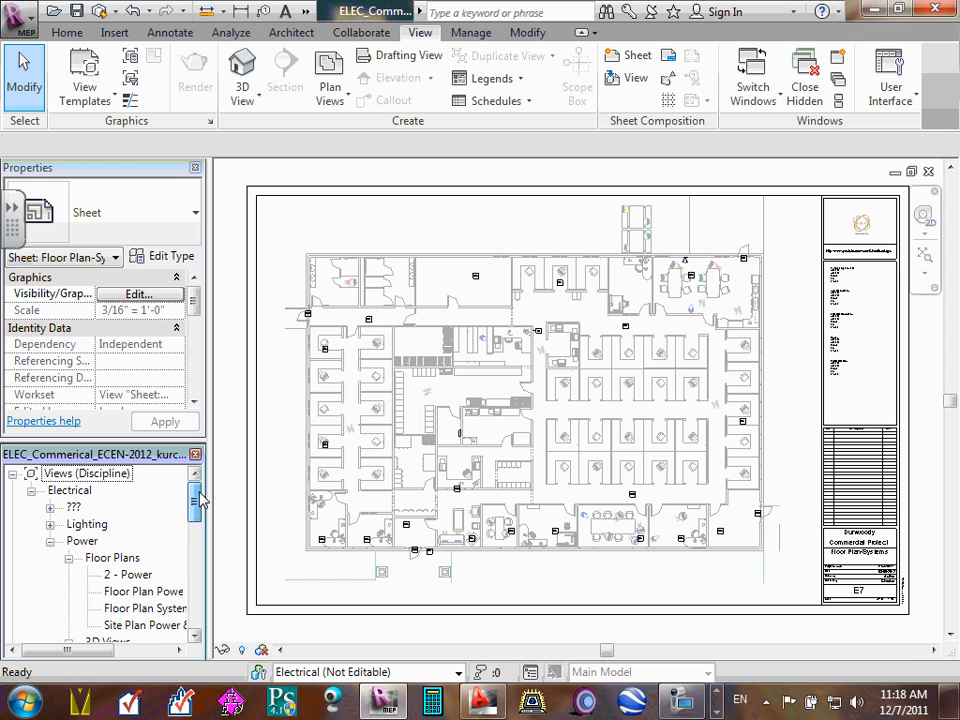
{"action": "left_click", "coordinate": [50, 541]}
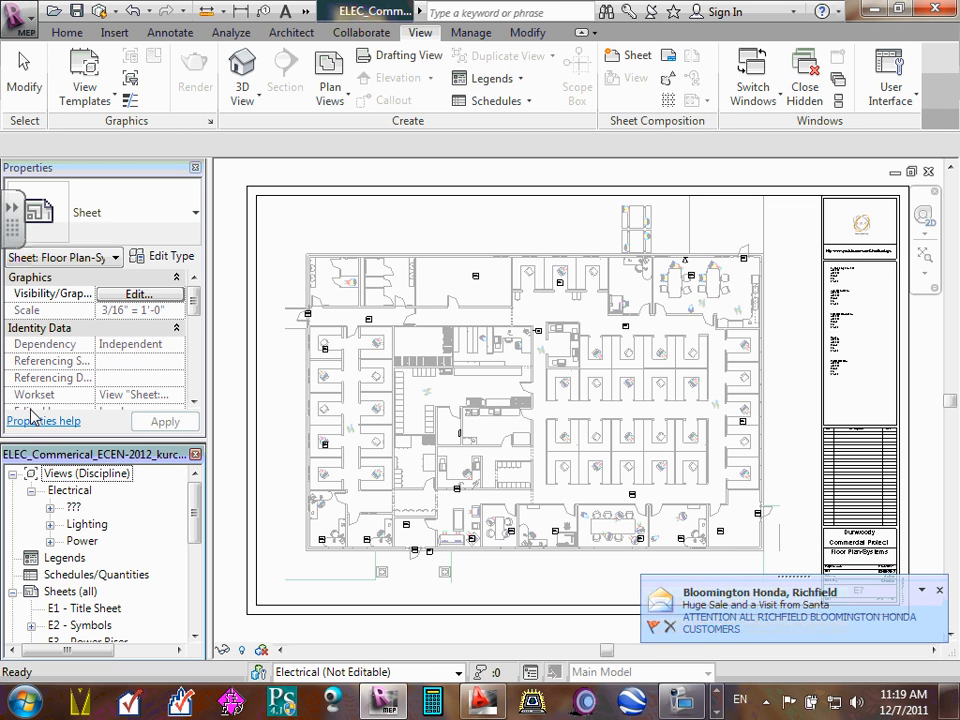
{"action": "left_click", "coordinate": [50, 524]}
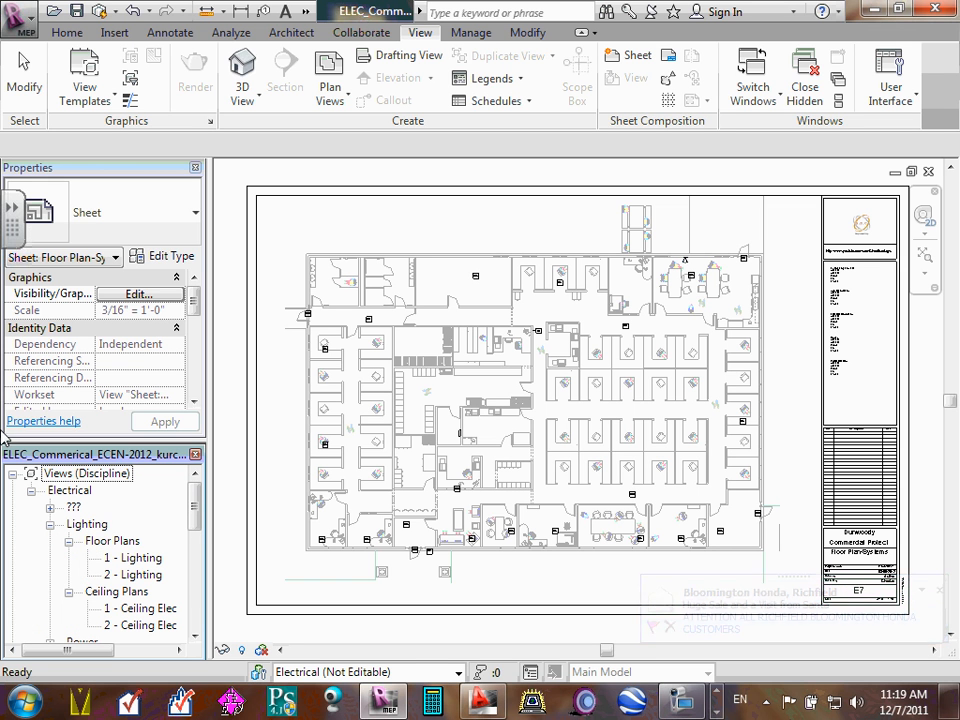
{"action": "double_click", "coordinate": [139, 558]}
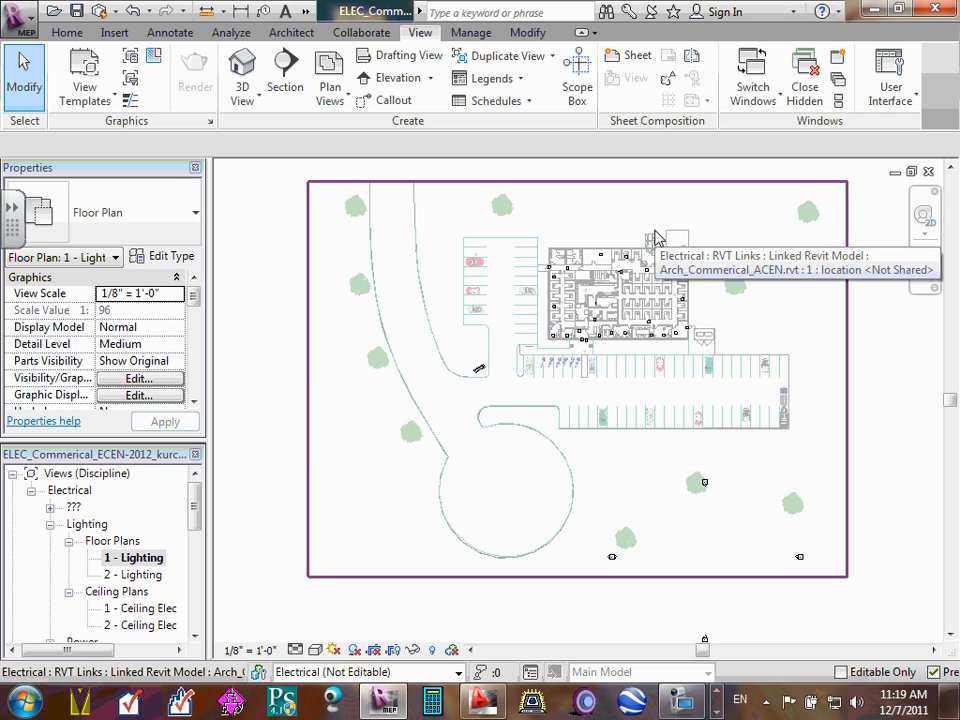
{"action": "double_click", "coordinate": [136, 608]}
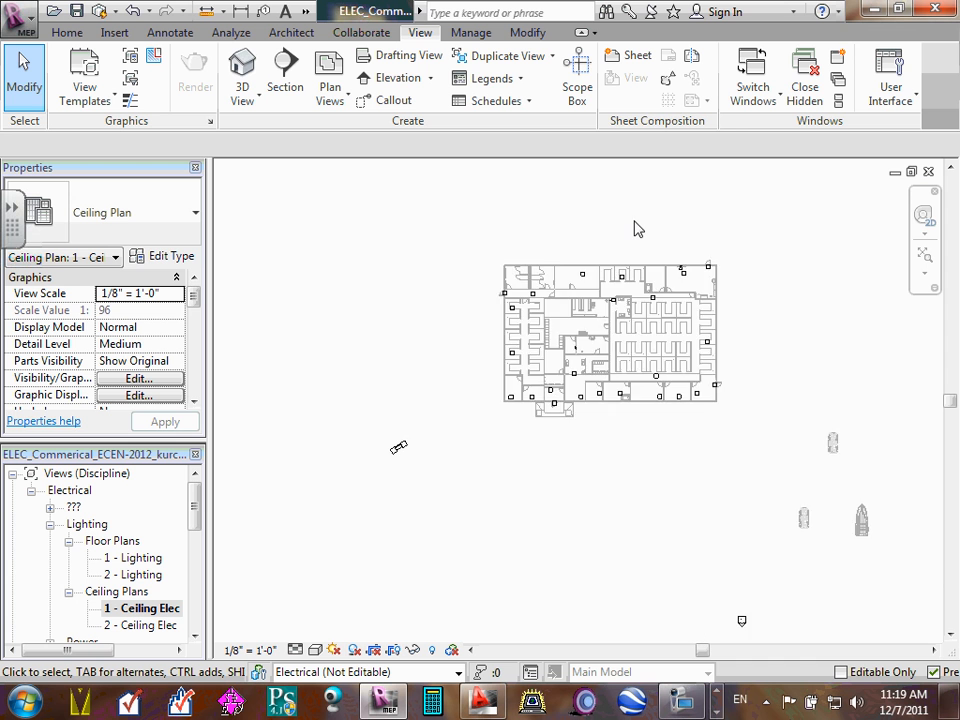
{"action": "scroll", "coordinate": [633, 229], "scroll_direction": "up", "scroll_amount": 2}
{"action": "scroll", "coordinate": [633, 229], "scroll_direction": "down", "scroll_amount": 2}
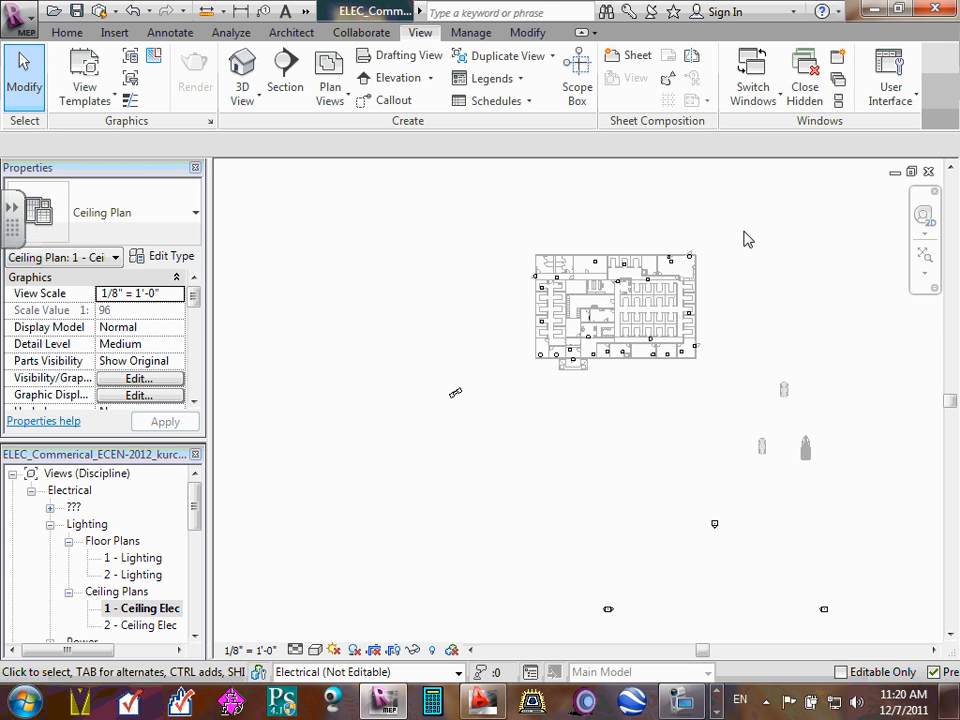
Reopen the 1 - Lighting floor plan view and rename it Floor Plan Lighting
{"action": "left_click", "coordinate": [142, 562]}
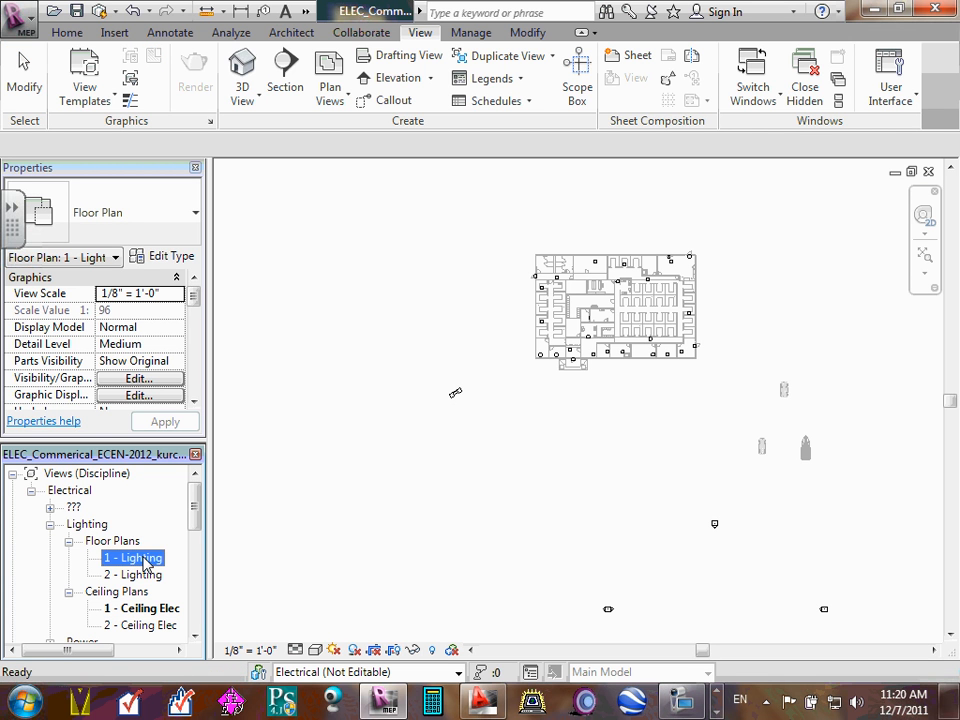
{"action": "double_click", "coordinate": [145, 560]}
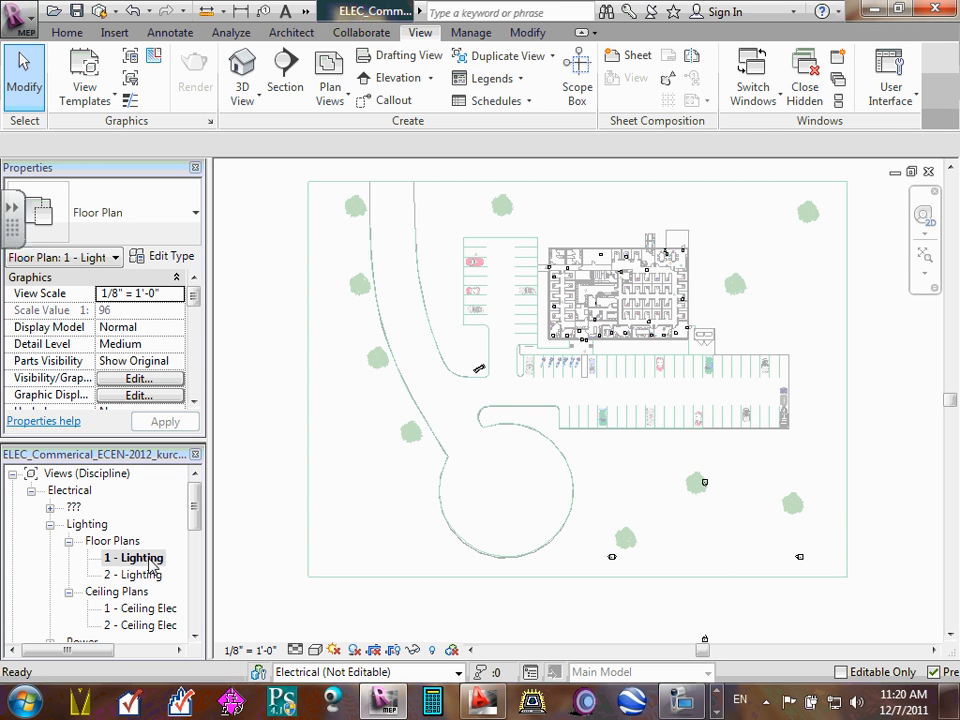
{"action": "double_click", "coordinate": [149, 560]}
{"action": "right_click", "coordinate": [149, 562]}
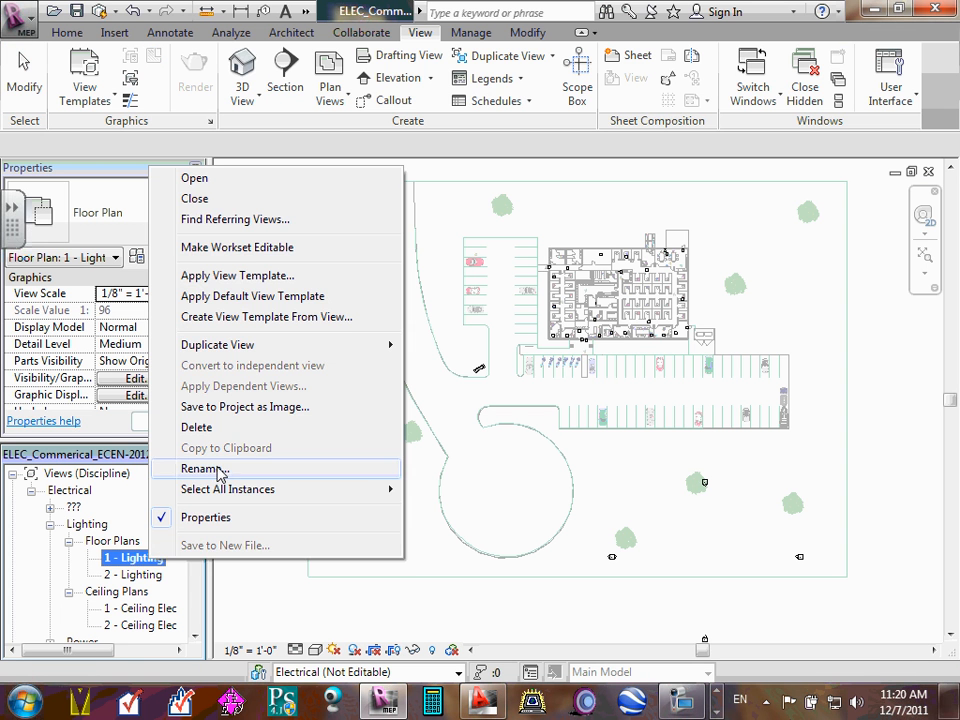
{"action": "left_click", "coordinate": [213, 468]}
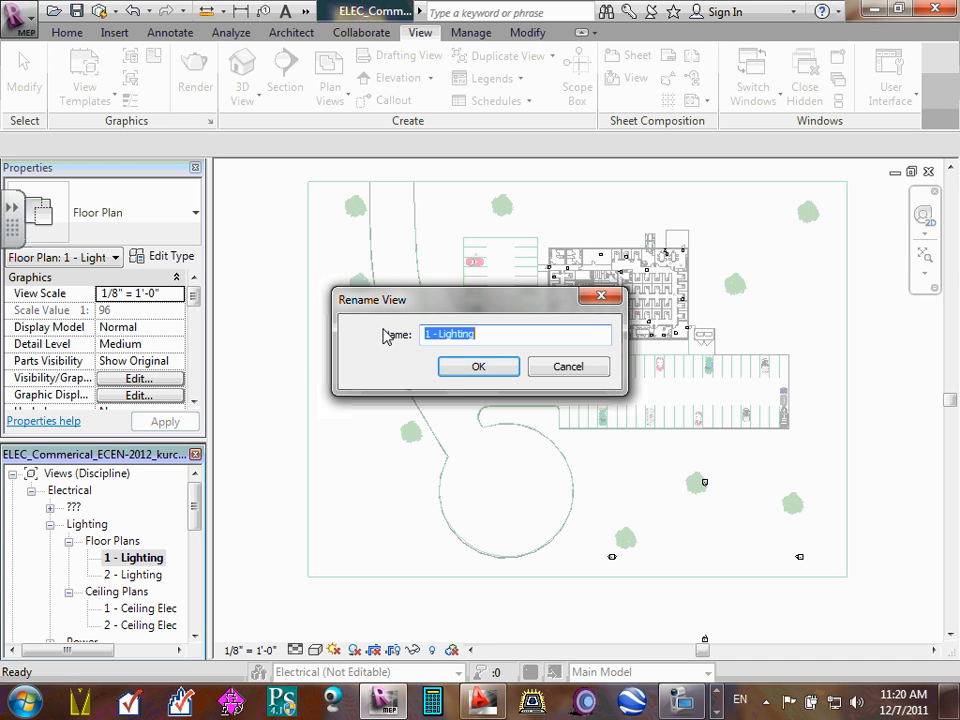
{"action": "type", "text": "Powe"}
{"action": "key", "text": "BackSpace"}
{"action": "key", "text": "BackSpace"}
{"action": "key", "text": "BackSpace"}
{"action": "key", "text": "BackSpace"}
{"action": "key", "text": "BackSpace"}
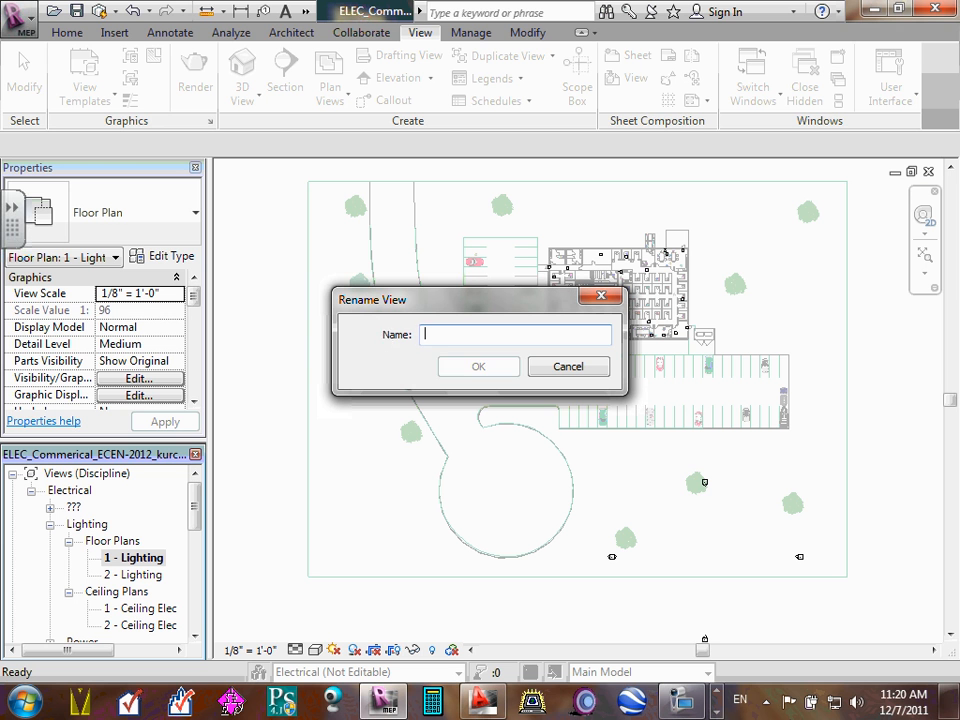
{"action": "type", "text": "Floor Pl"}
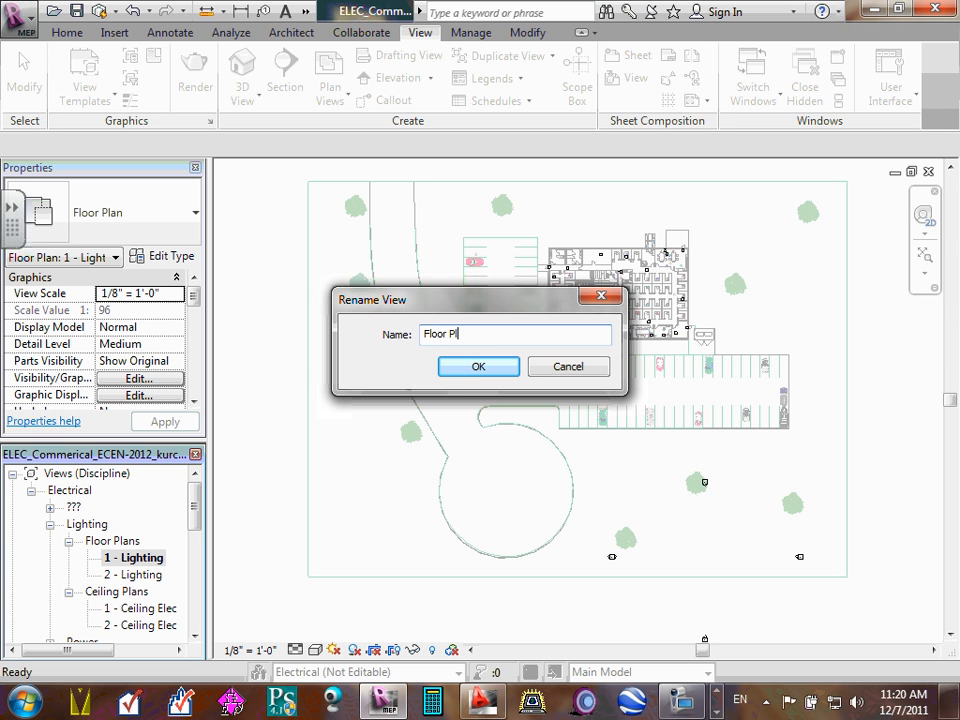
{"action": "type", "text": "an Lighting"}
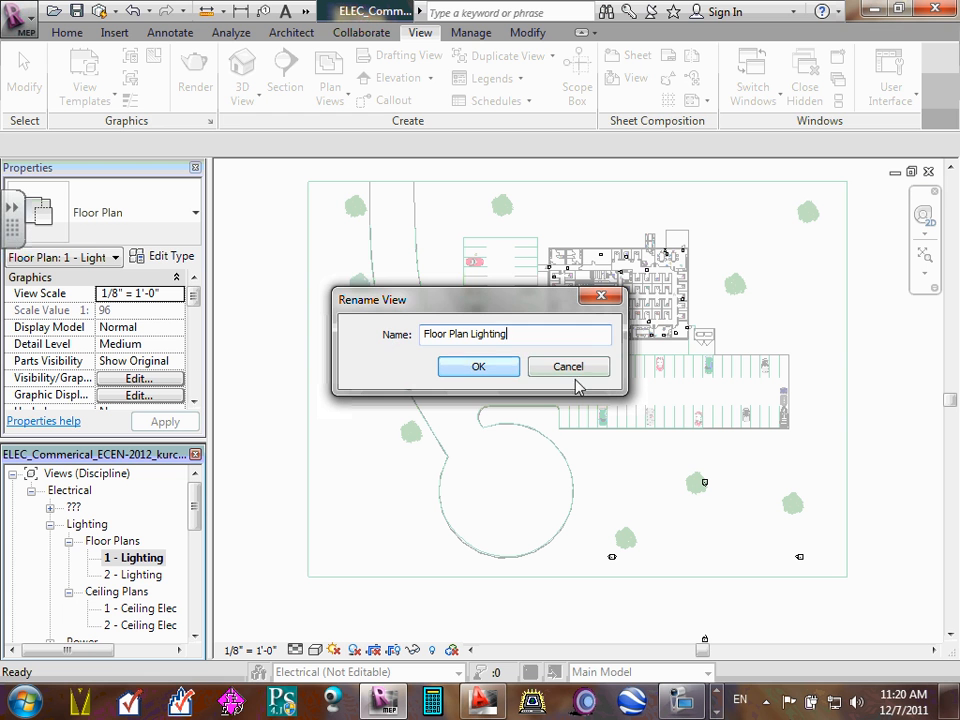
{"action": "left_click", "coordinate": [478, 367]}
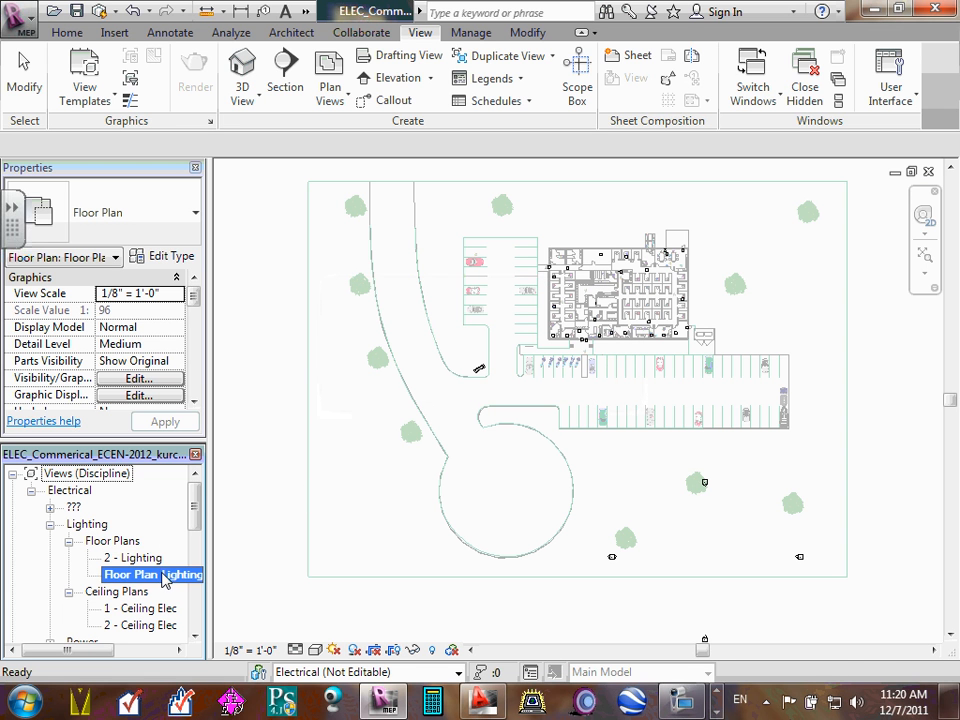
{"action": "left_click", "coordinate": [502, 541]}
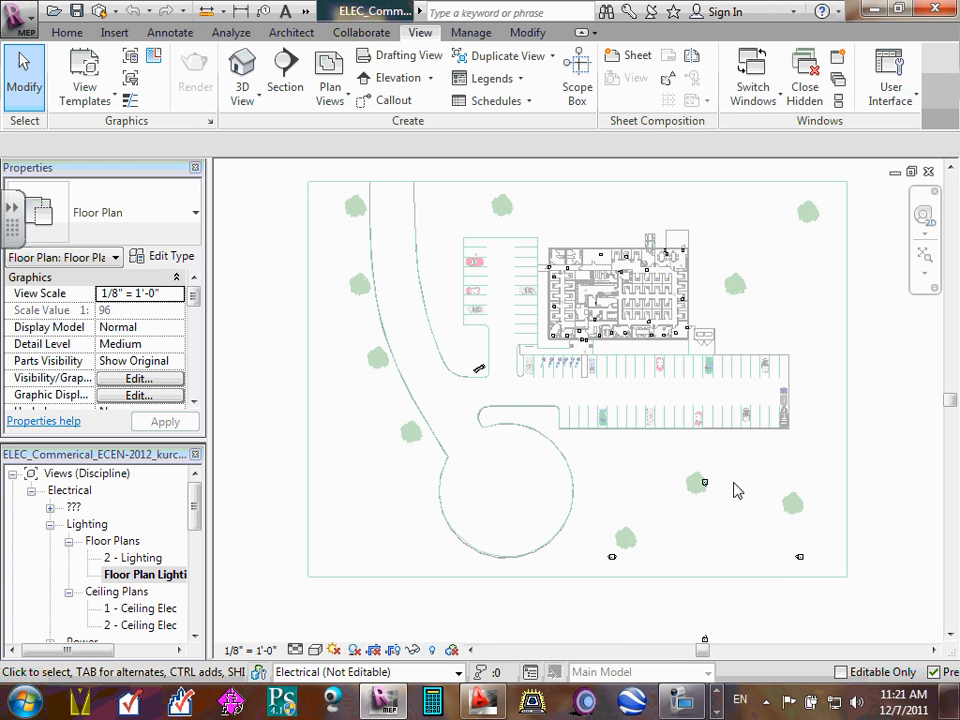
Show the crop region of the Floor Plan Lighting view
{"action": "left_click", "coordinate": [400, 651]}
{"action": "left_click", "coordinate": [531, 584]}
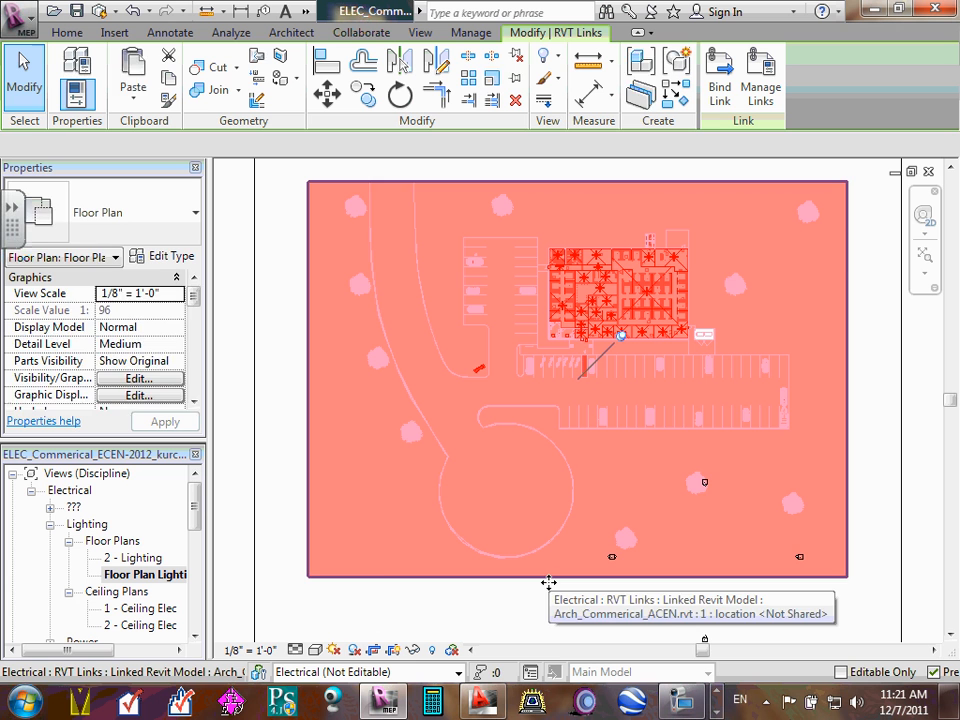
{"action": "left_click", "coordinate": [549, 579]}
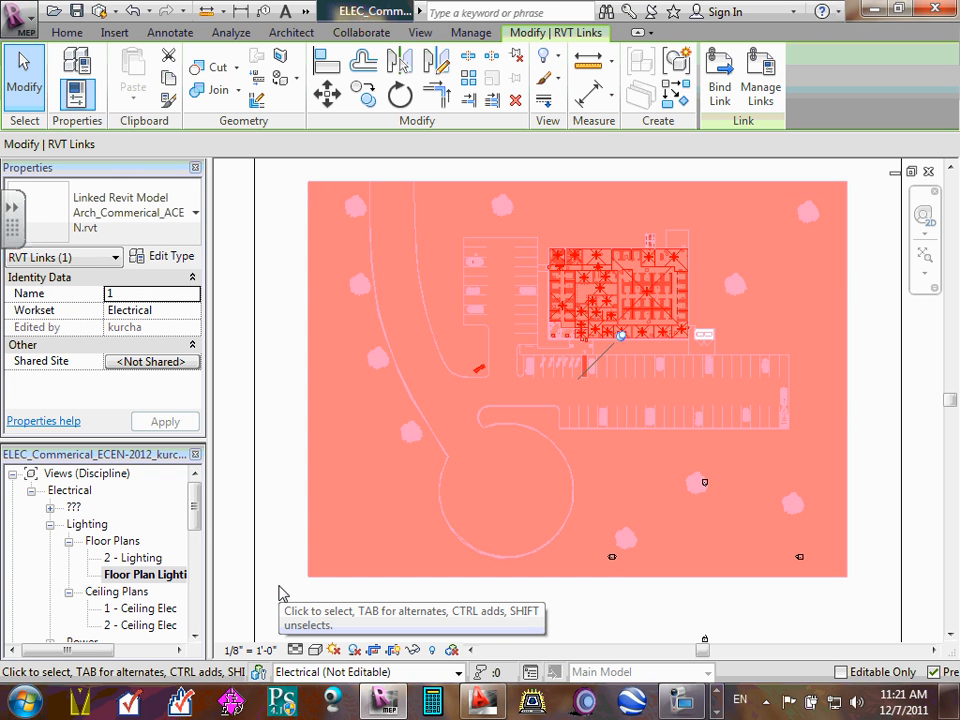
{"action": "left_click", "coordinate": [226, 522]}
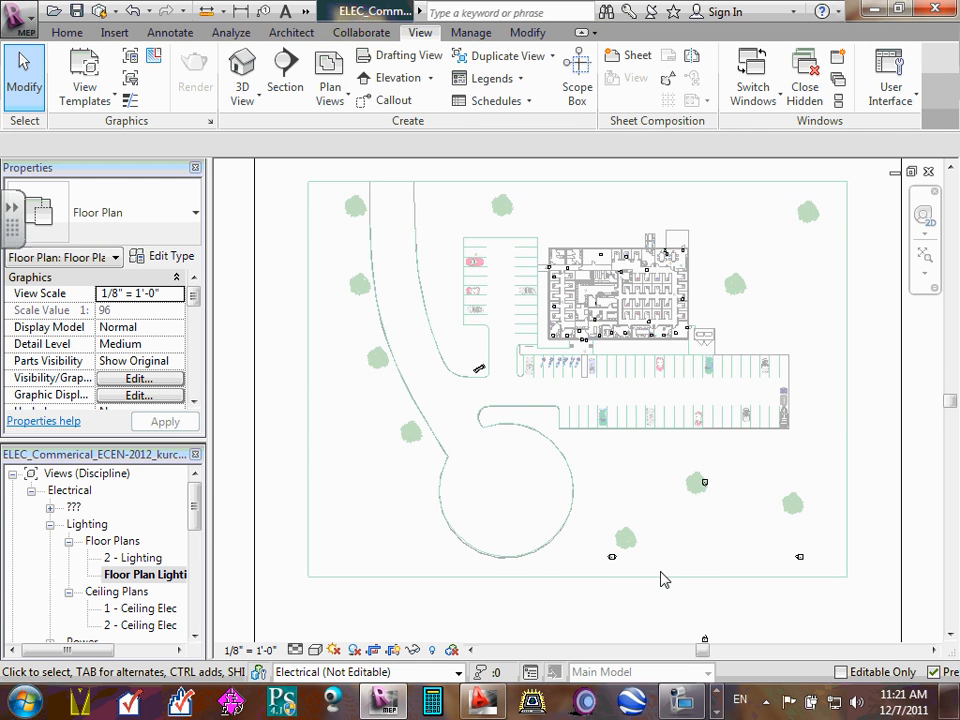
{"action": "scroll", "coordinate": [650, 582], "scroll_direction": "down", "scroll_amount": 4}
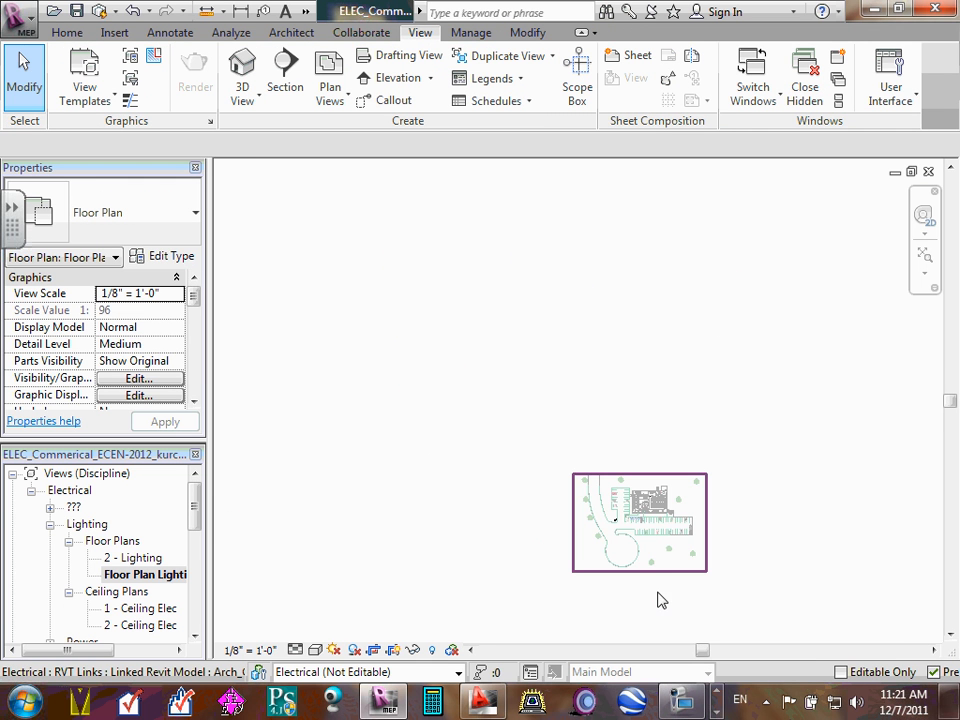
{"action": "scroll", "coordinate": [662, 580], "scroll_direction": "down", "scroll_amount": 2}
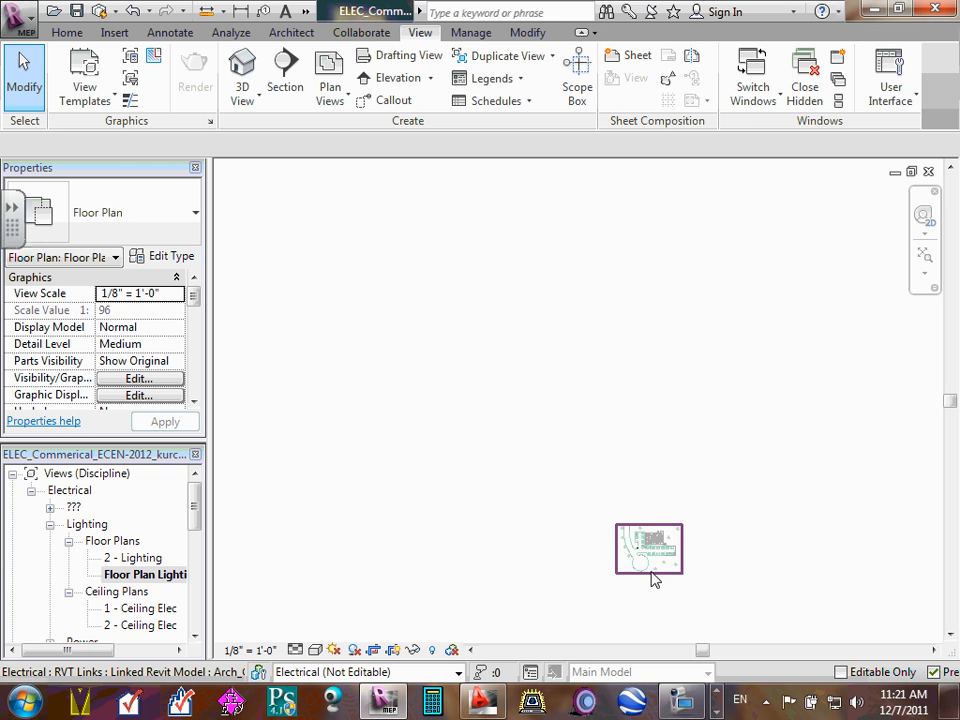
{"action": "scroll", "coordinate": [641, 581], "scroll_direction": "up", "scroll_amount": 5}
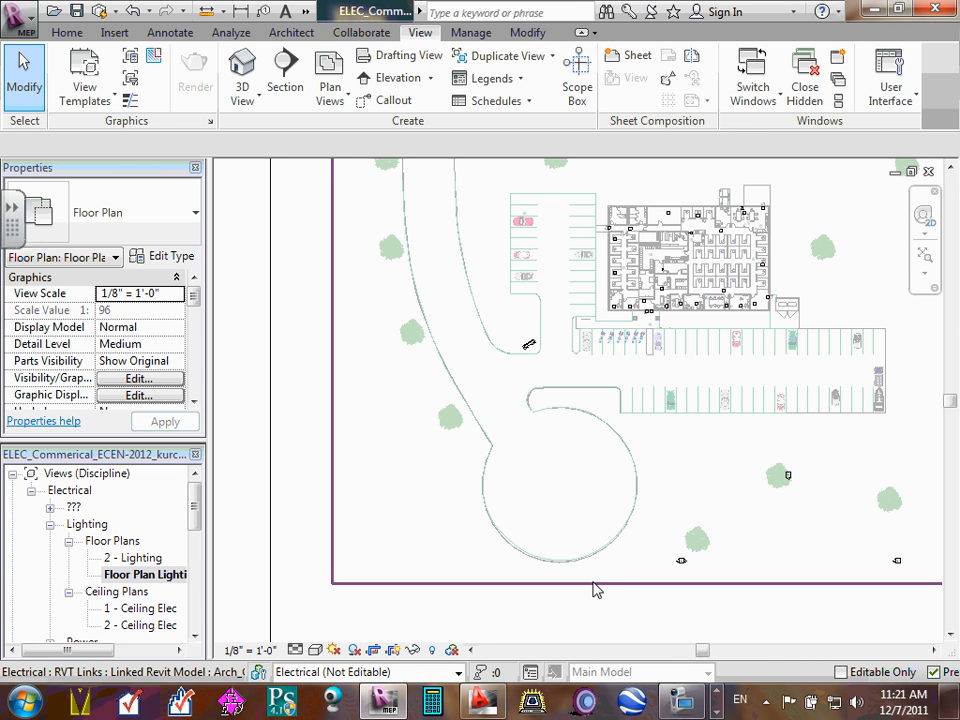
{"action": "left_click", "coordinate": [595, 588]}
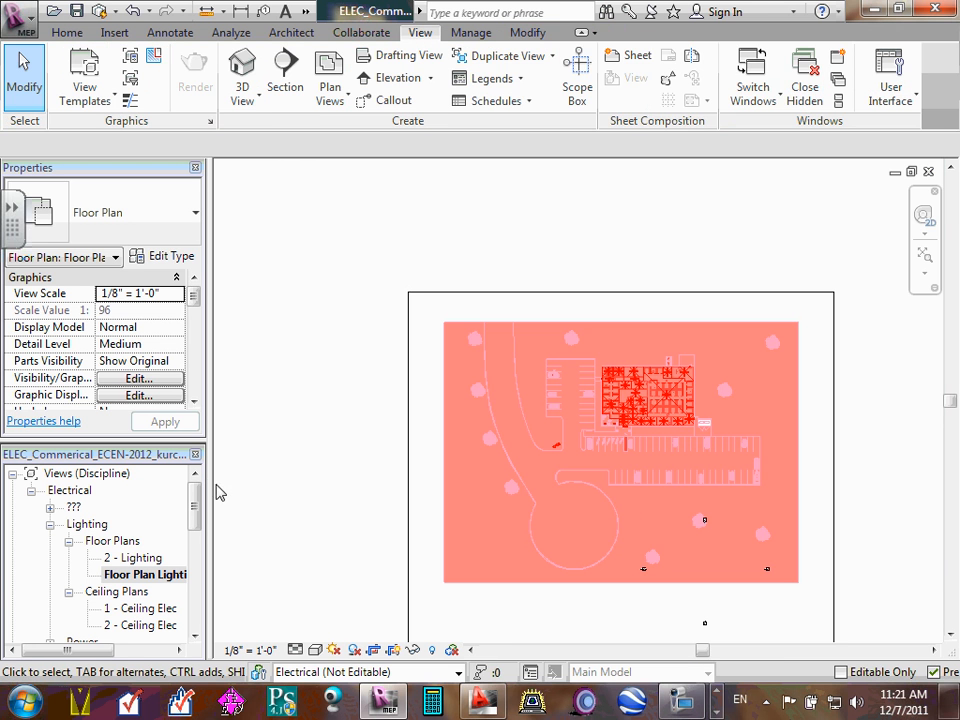
{"action": "left_click", "coordinate": [923, 259]}
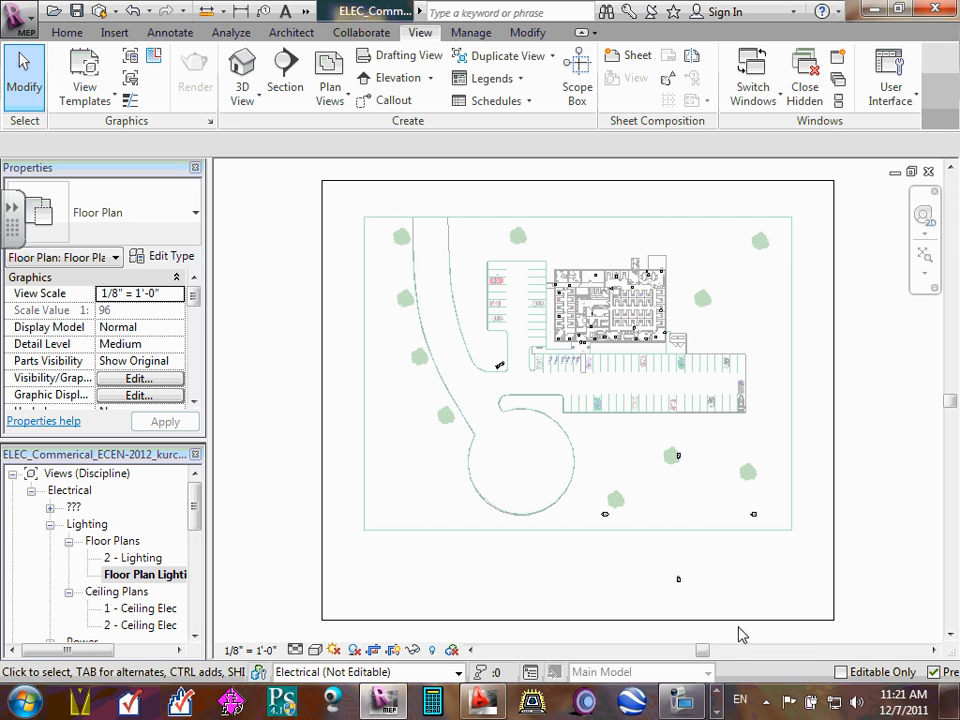
Shrink the crop region on all four sides so it closely frames the building and excludes the surrounding site
{"action": "left_click", "coordinate": [646, 621]}
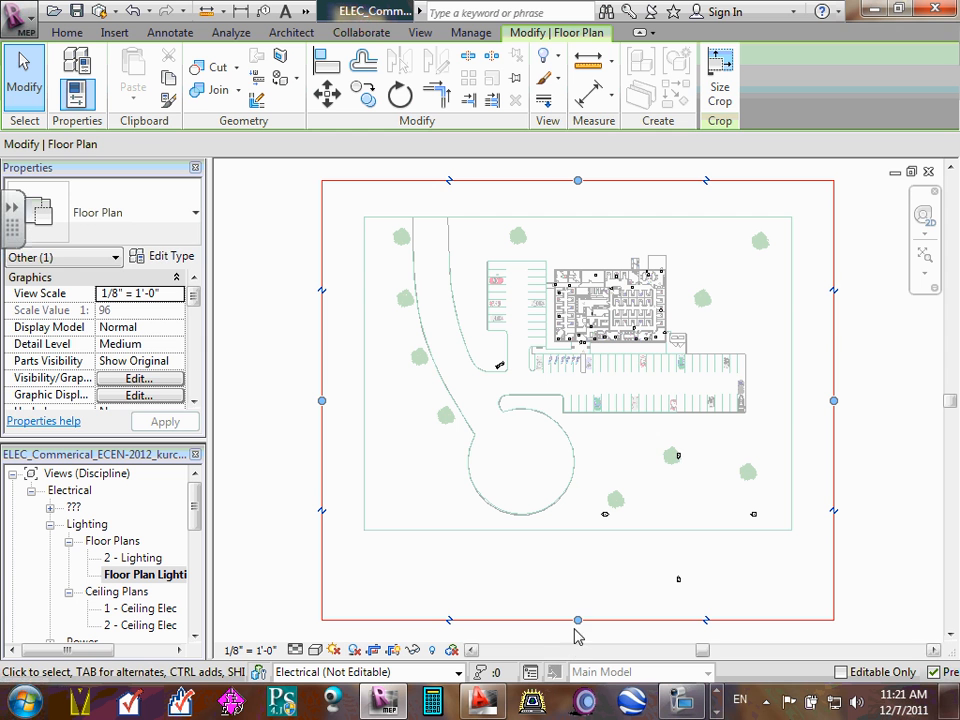
{"action": "left_click_drag", "start_coordinate": [578, 620], "coordinate": [578, 350]}
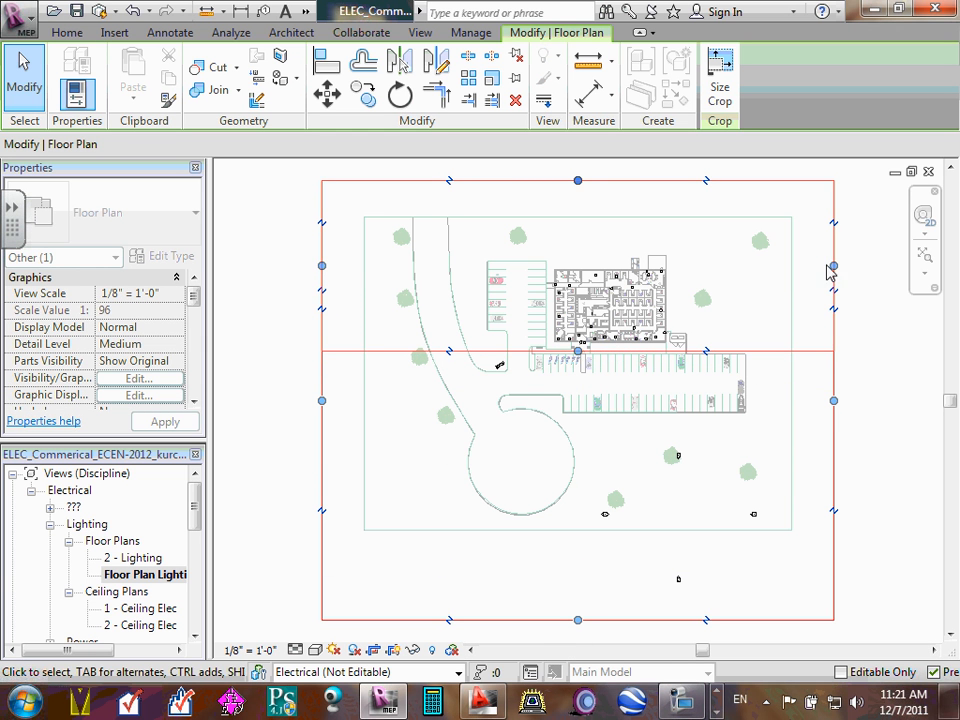
{"action": "left_click_drag", "start_coordinate": [834, 265], "coordinate": [672, 271]}
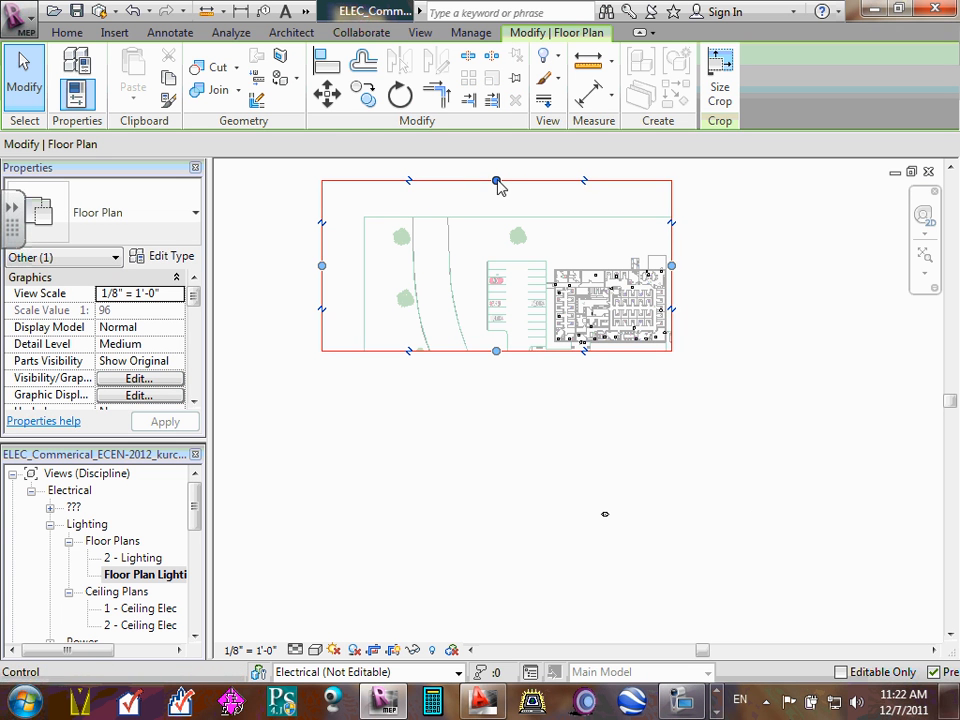
{"action": "left_click_drag", "start_coordinate": [505, 188], "coordinate": [502, 255]}
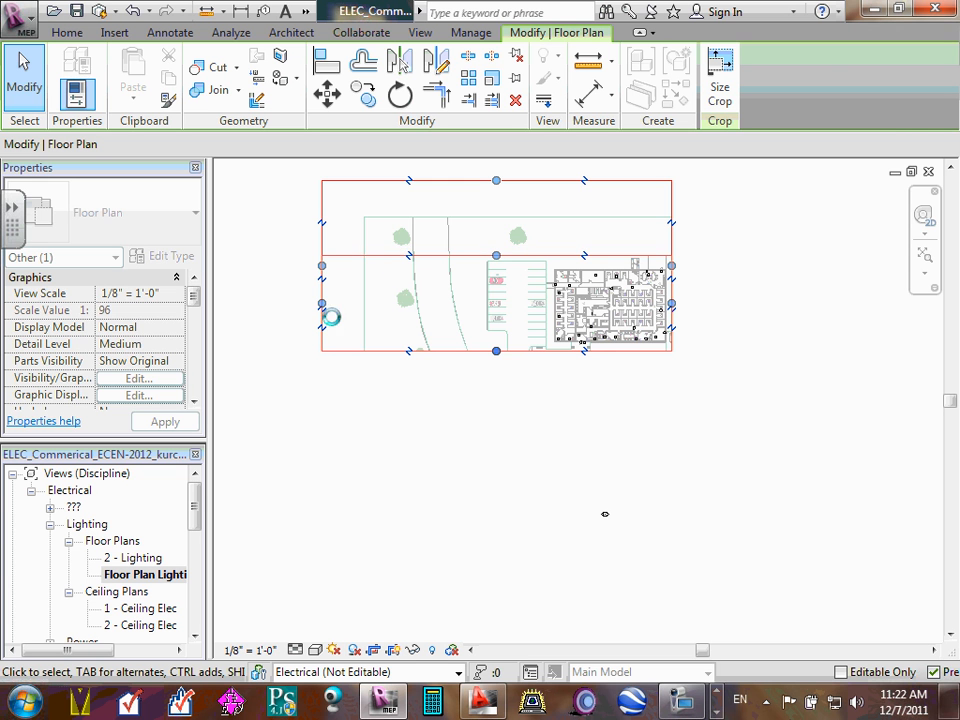
{"action": "left_click_drag", "start_coordinate": [321, 306], "coordinate": [550, 305]}
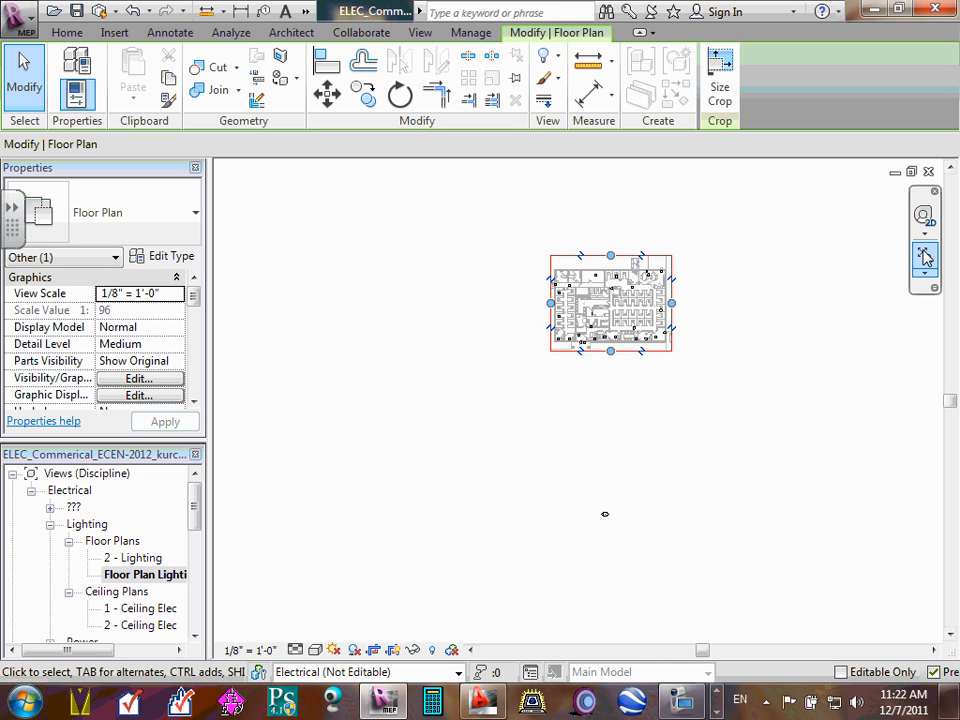
{"action": "left_click", "coordinate": [924, 256]}
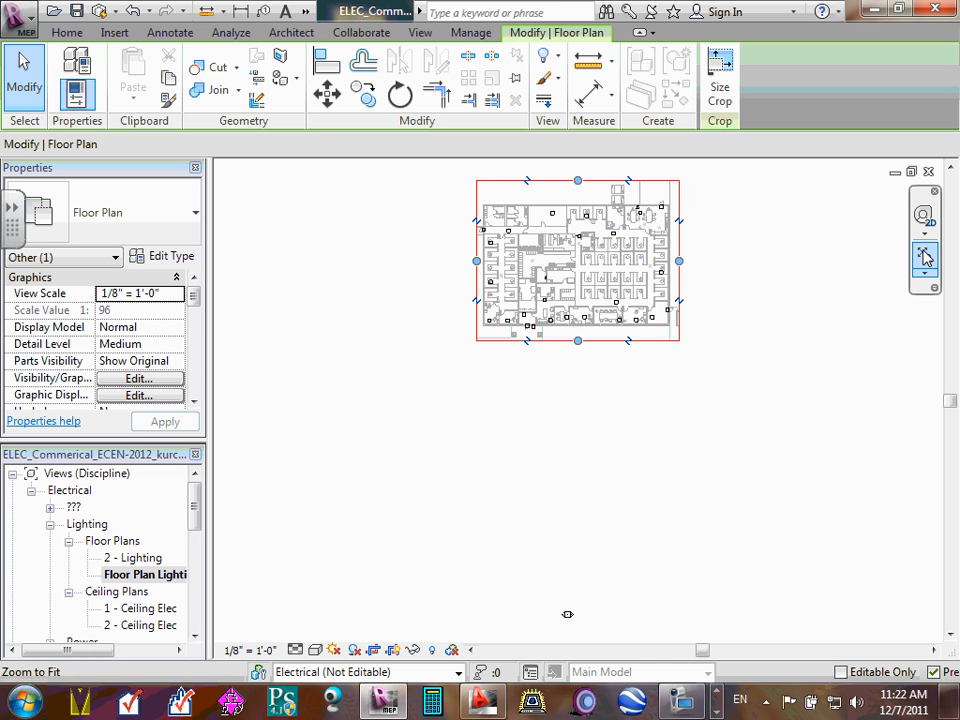
Move the elevation marker below the plan up to just under the crop region's lower edge
{"action": "left_click", "coordinate": [567, 616]}
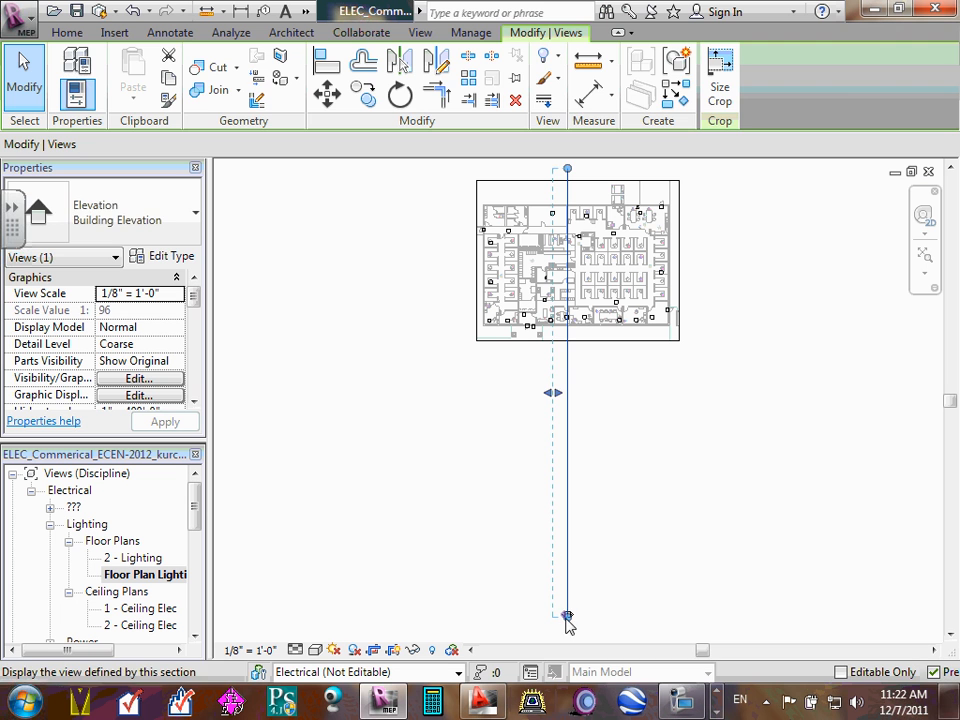
{"action": "left_click", "coordinate": [559, 557]}
{"action": "mouse_move", "coordinate": [591, 574]}
{"action": "left_mouse_down"}
{"action": "mouse_move", "coordinate": [538, 636]}
{"action": "mouse_move", "coordinate": [568, 377]}
{"action": "mouse_move", "coordinate": [571, 398]}
{"action": "left_mouse_up"}
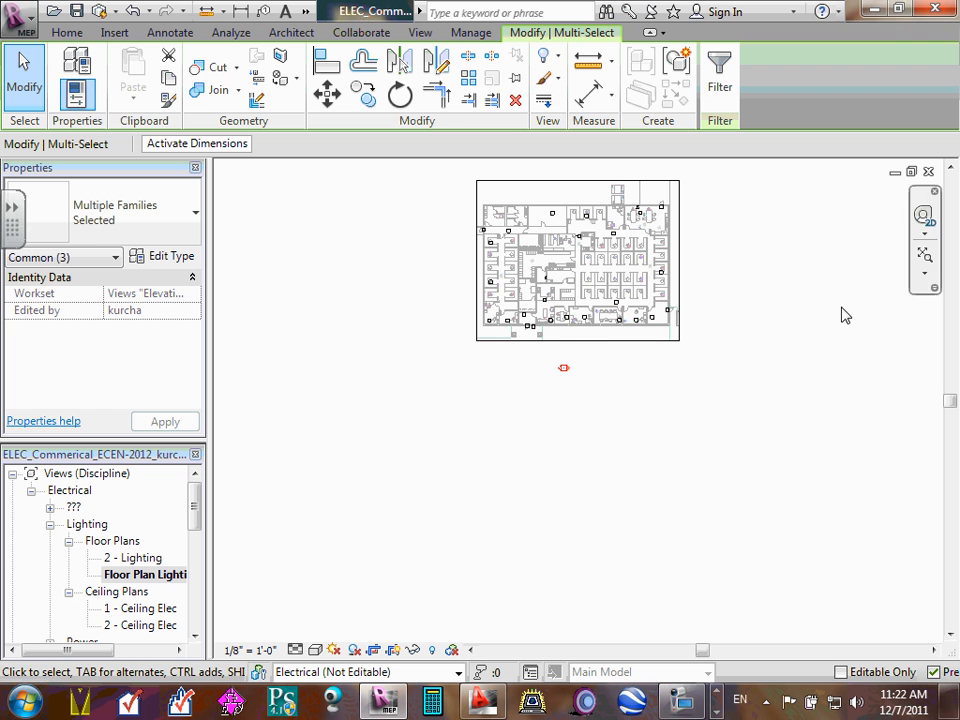
{"action": "left_click", "coordinate": [925, 258]}
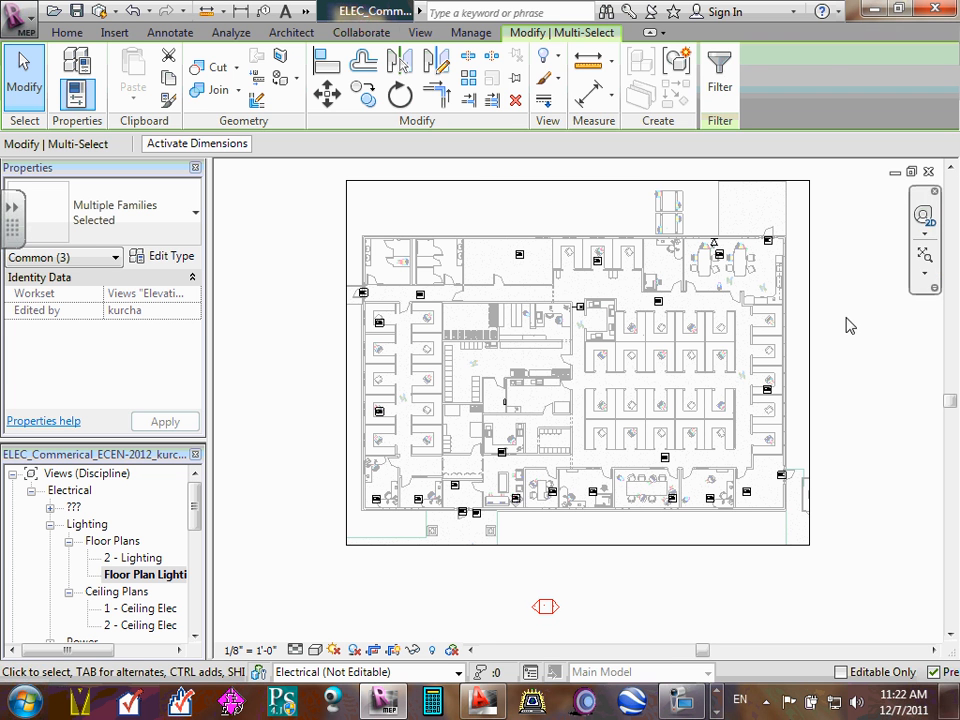
{"action": "key", "text": "Escape"}
Pin the linked architectural model Arch_Commerical_ACEN.rvt in place and clear the selection
{"action": "left_click", "coordinate": [521, 347]}
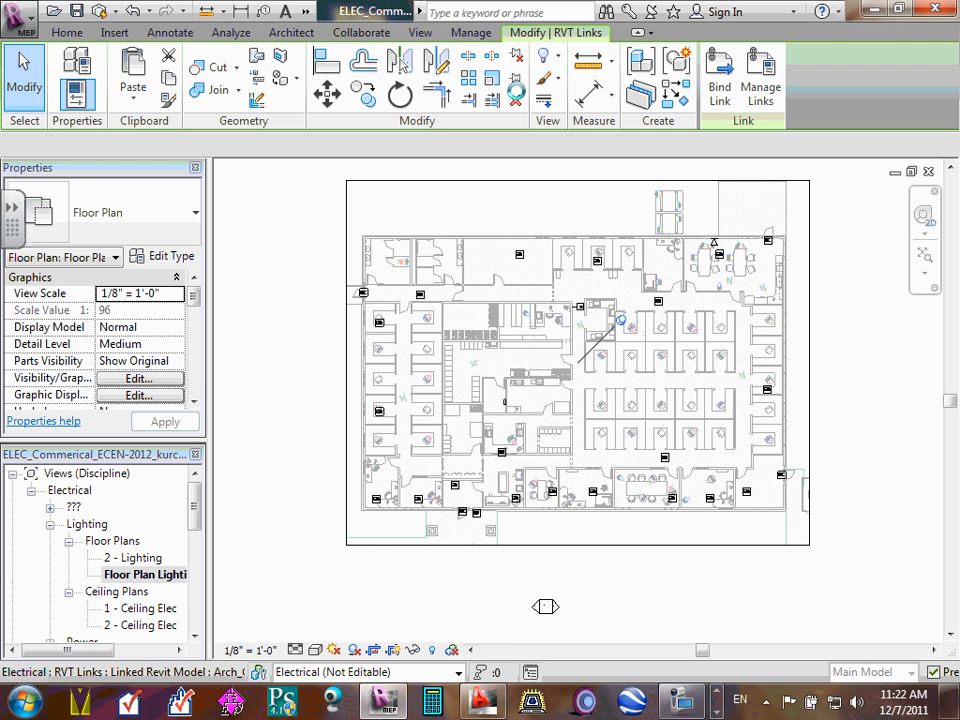
{"action": "left_click", "coordinate": [516, 101]}
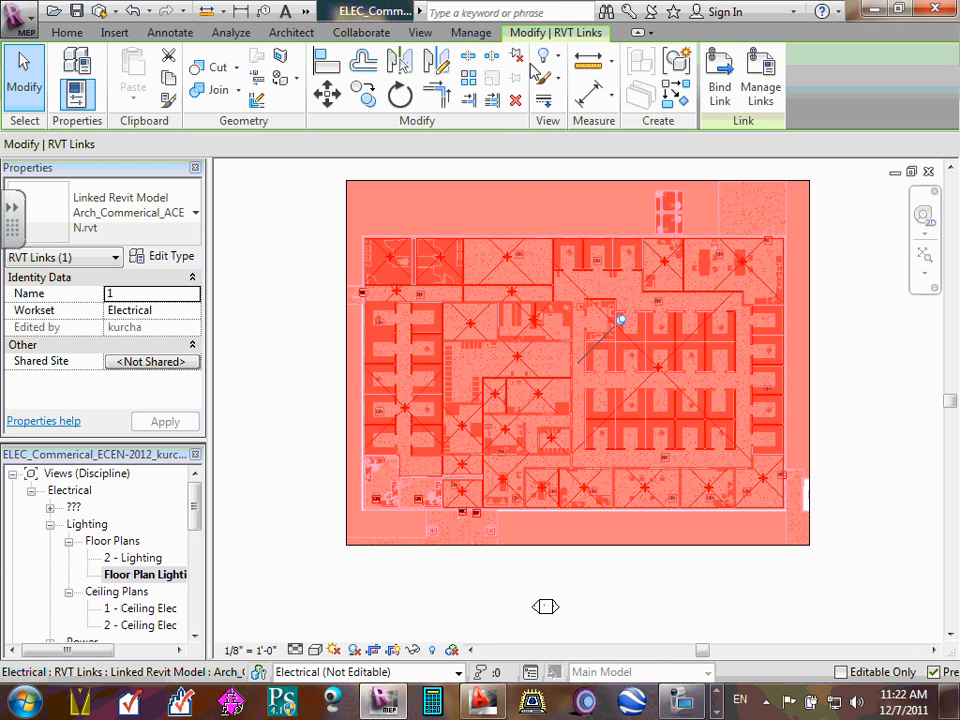
{"action": "left_click", "coordinate": [259, 331]}
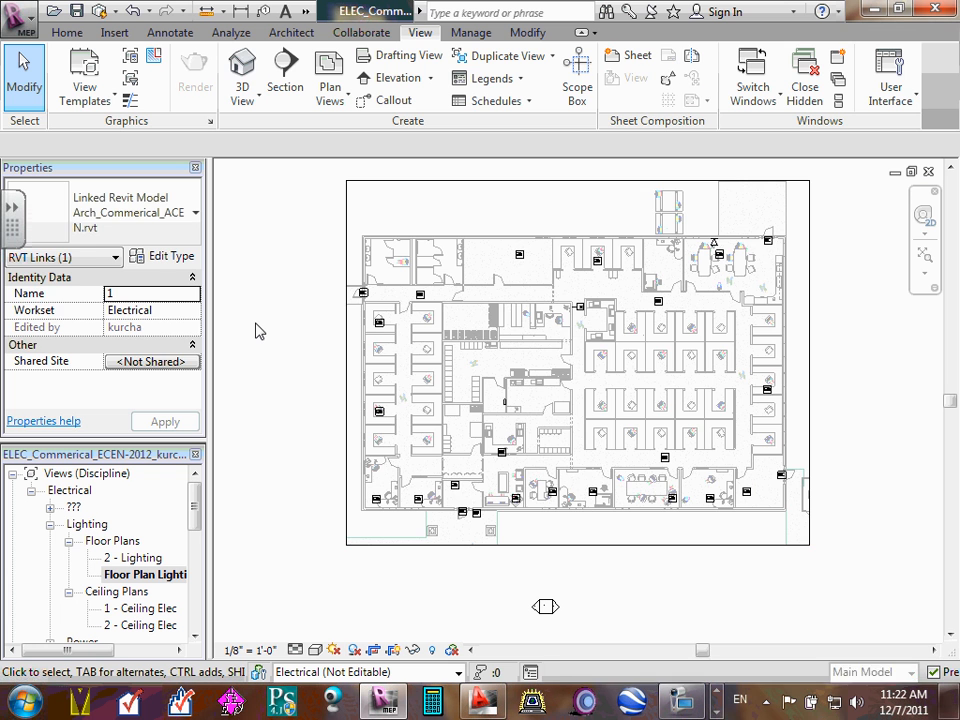
{"action": "left_click", "coordinate": [533, 335]}
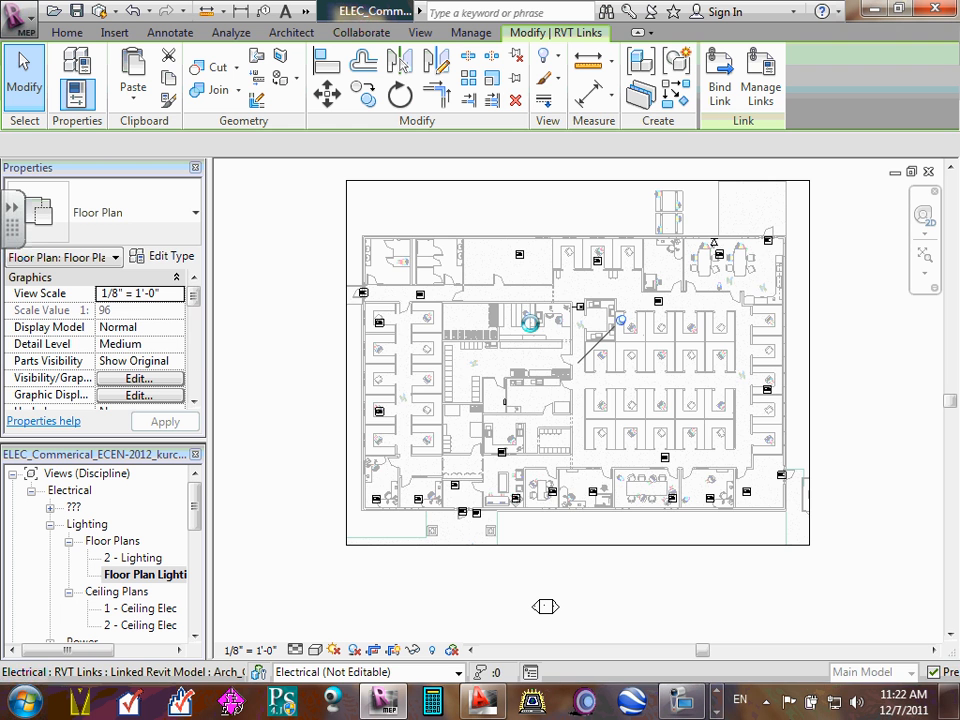
{"action": "left_click", "coordinate": [533, 318]}
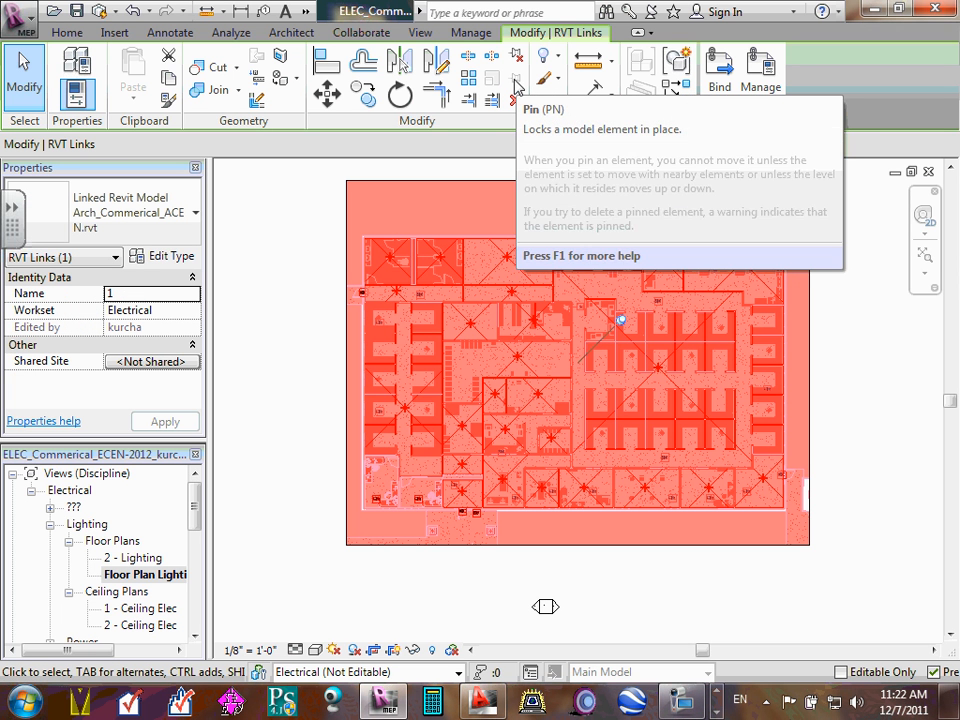
{"action": "left_click", "coordinate": [251, 275]}
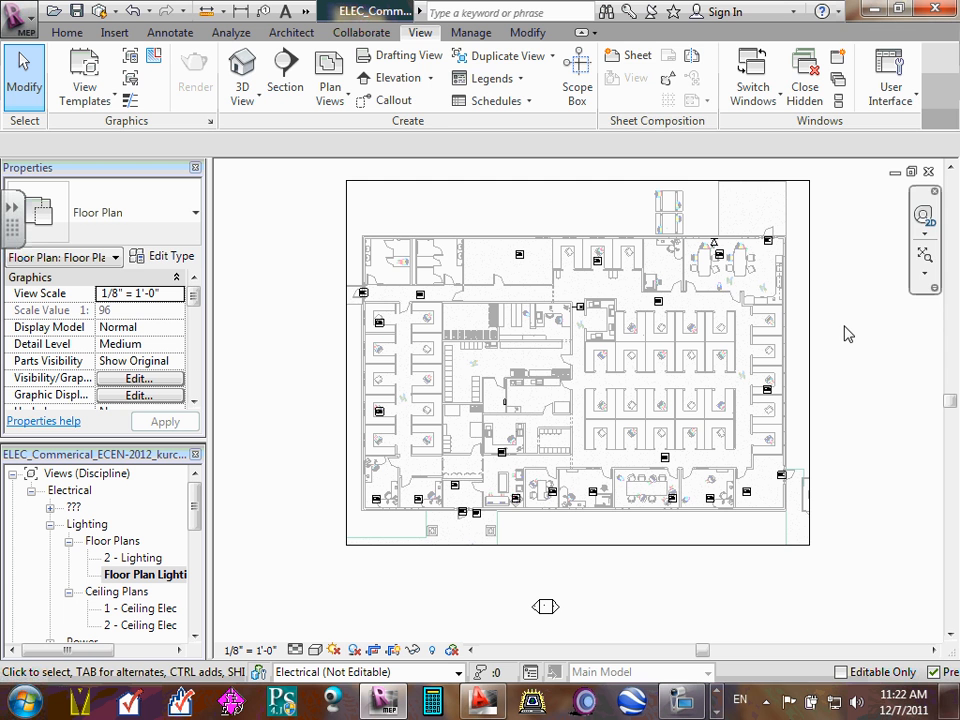
Lower the crop region's bottom edge slightly, staying clear of the parking spaces, and set the view scale to 3/16" = 1'-0"
{"action": "left_click", "coordinate": [518, 546]}
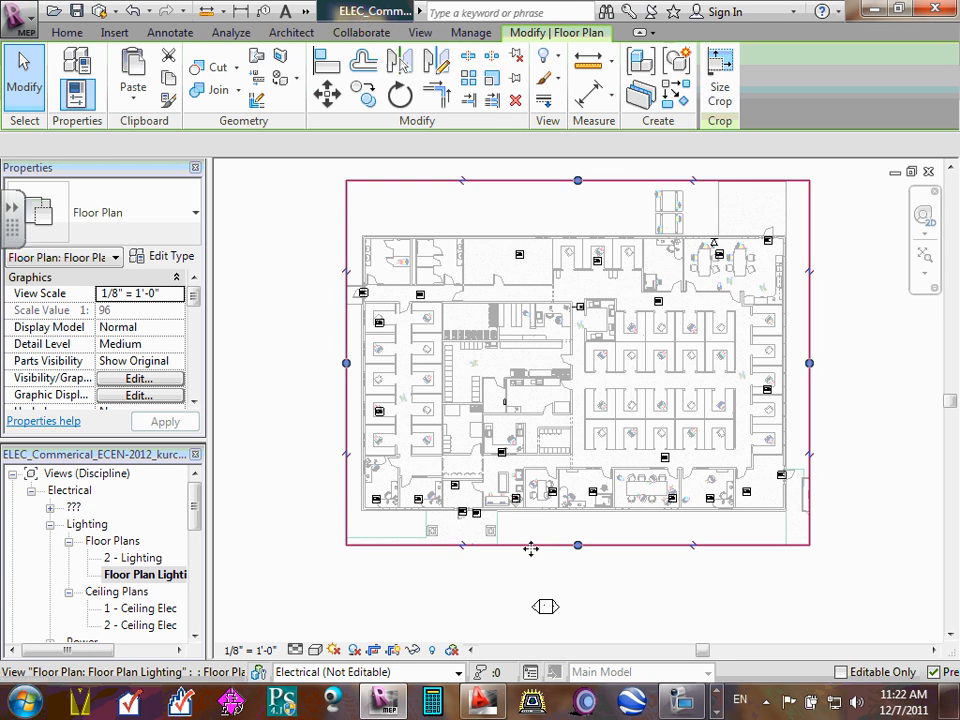
{"action": "left_click_drag", "start_coordinate": [578, 546], "coordinate": [568, 575]}
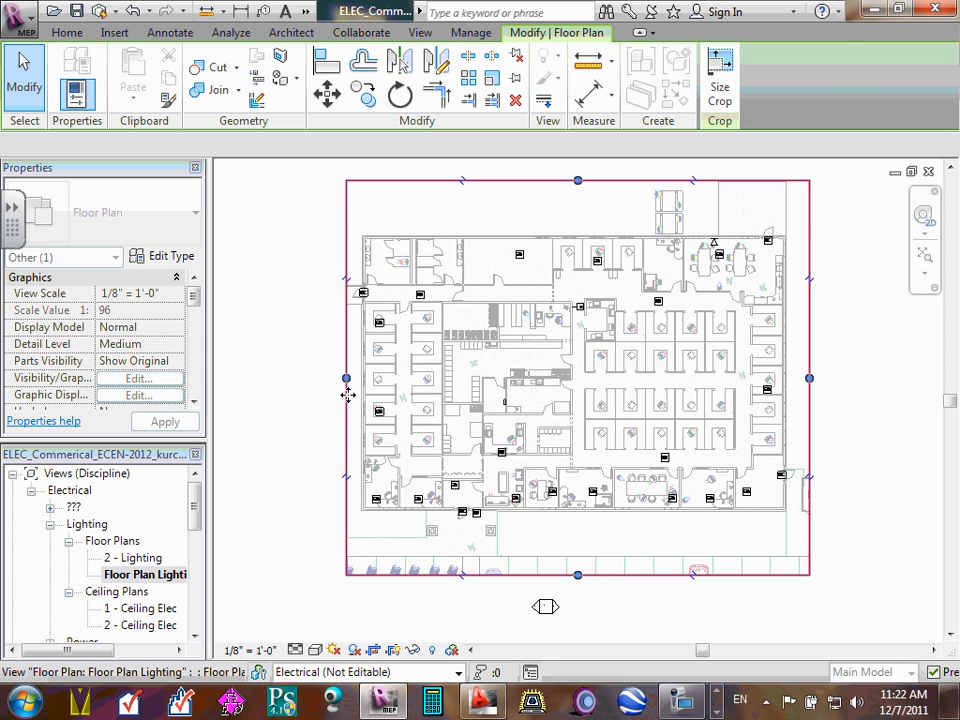
{"action": "left_click_drag", "start_coordinate": [577, 576], "coordinate": [571, 555]}
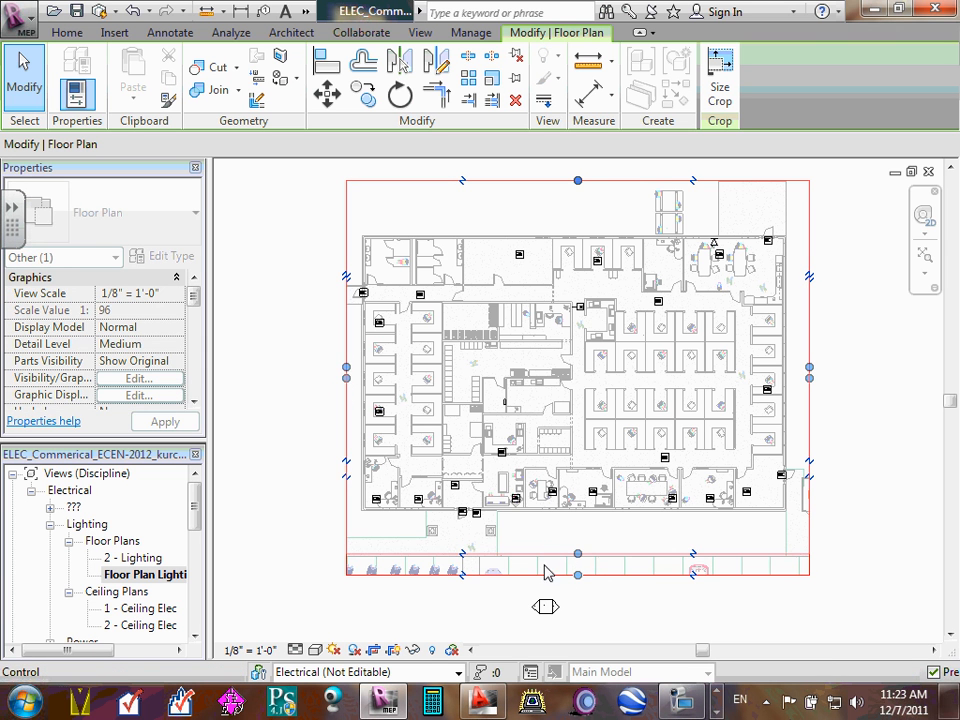
{"action": "left_click", "coordinate": [268, 458]}
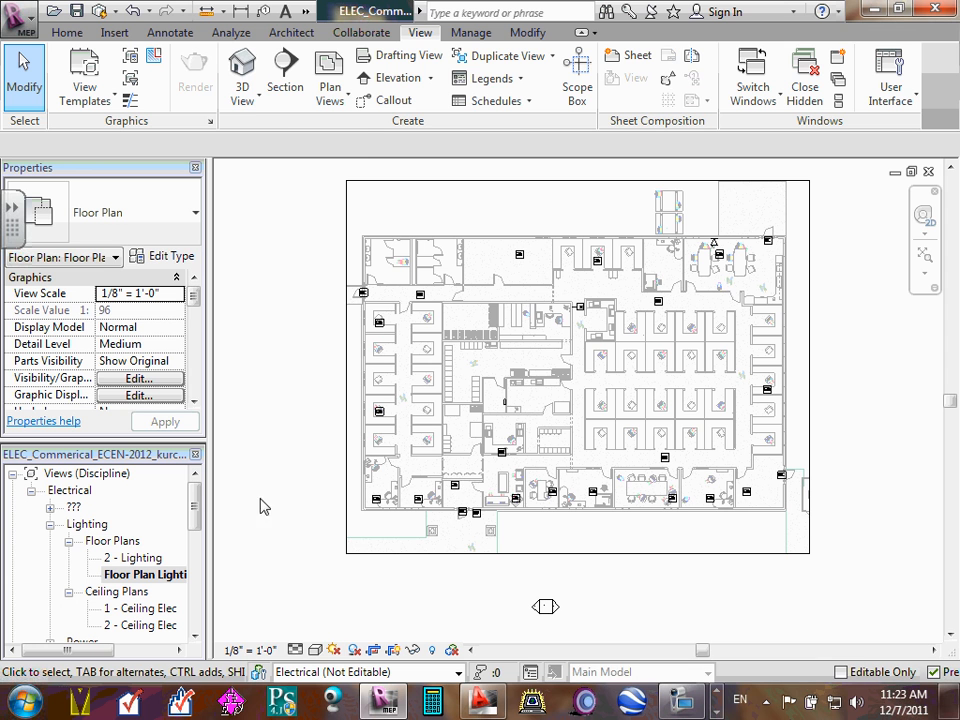
{"action": "left_click", "coordinate": [249, 652]}
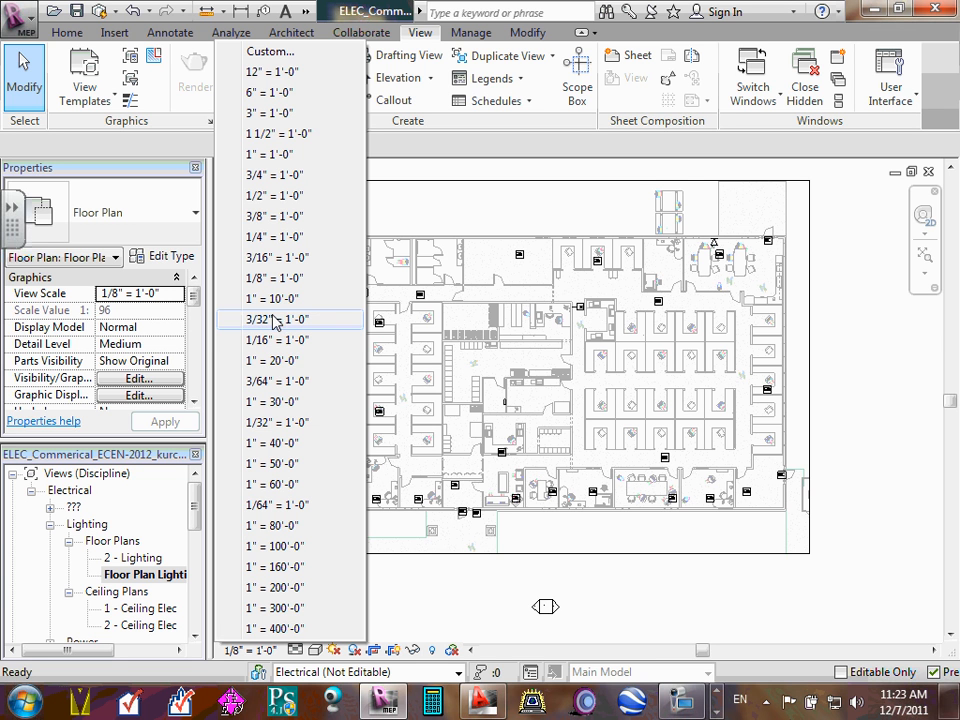
{"action": "left_click", "coordinate": [282, 257]}
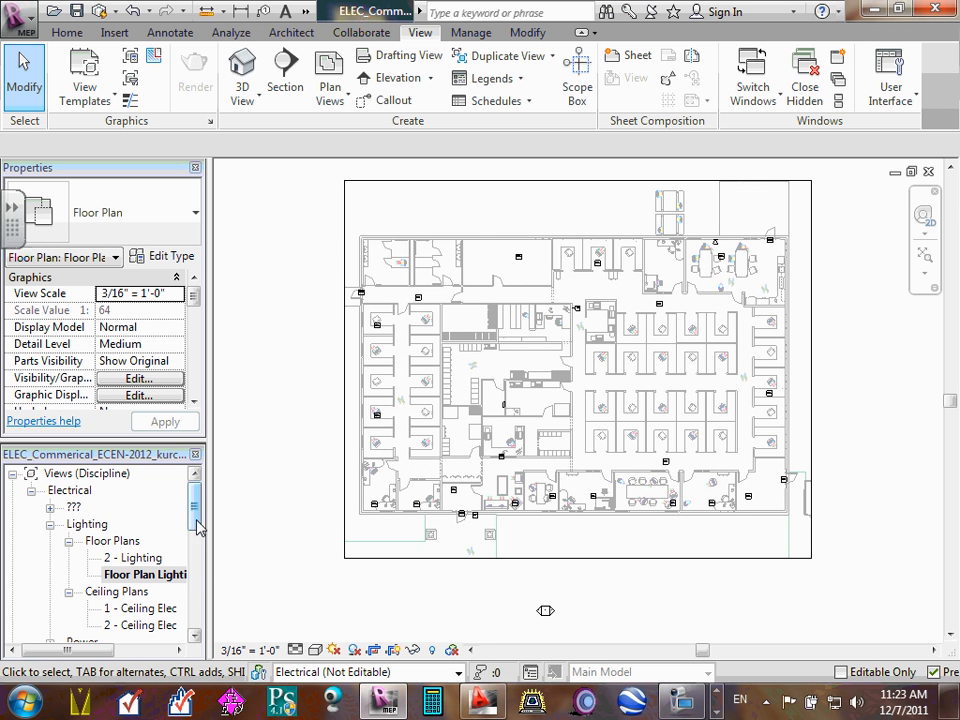
Open sheet E5 - Floor Plan - Lighting and place the Floor Plan Lighting view beside the title block
{"action": "left_click_drag", "start_coordinate": [195, 497], "coordinate": [195, 580]}
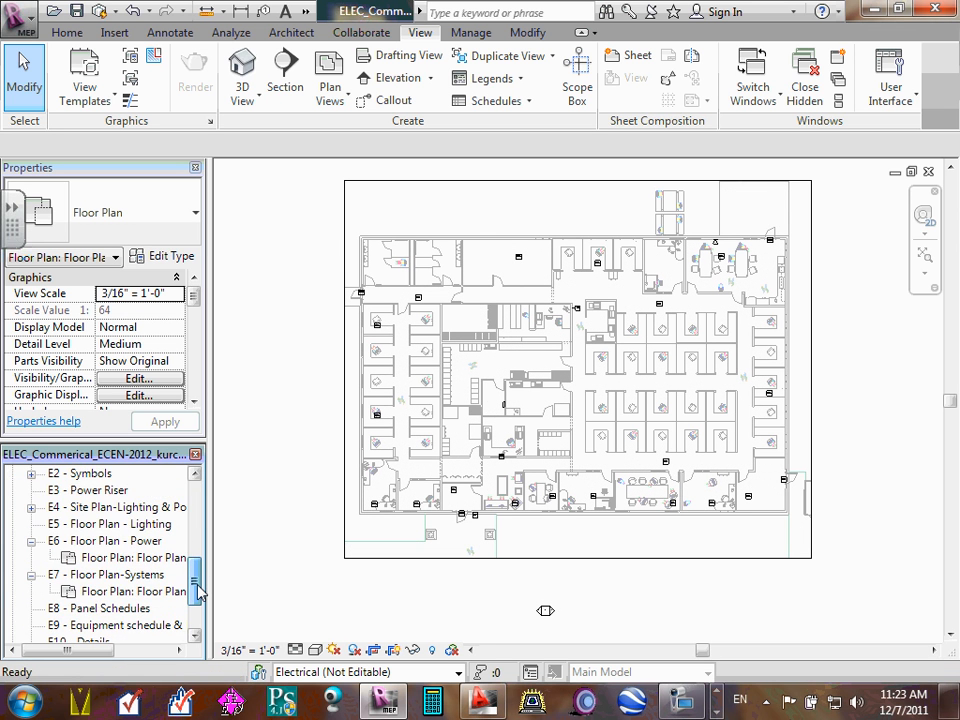
{"action": "double_click", "coordinate": [141, 524]}
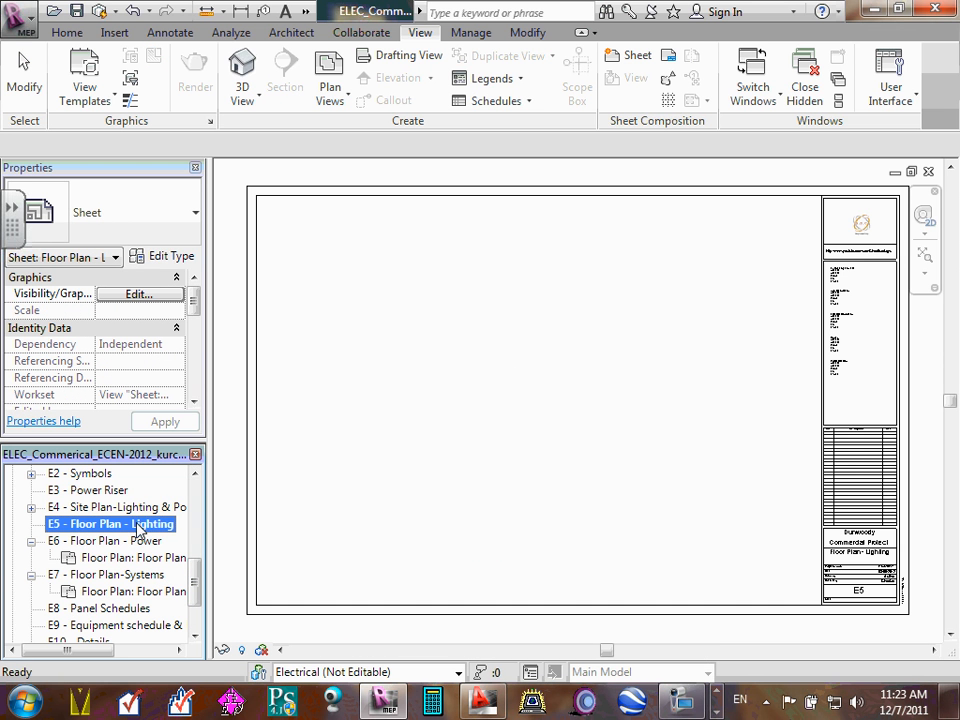
{"action": "right_click", "coordinate": [141, 525]}
{"action": "left_click", "coordinate": [217, 176]}
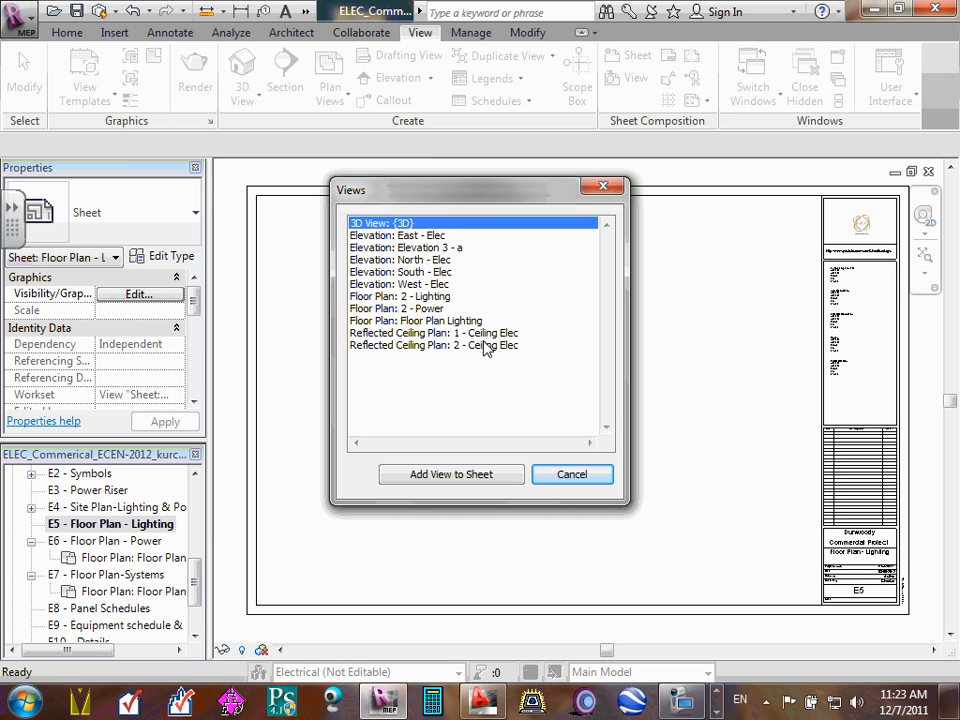
{"action": "left_click", "coordinate": [463, 321]}
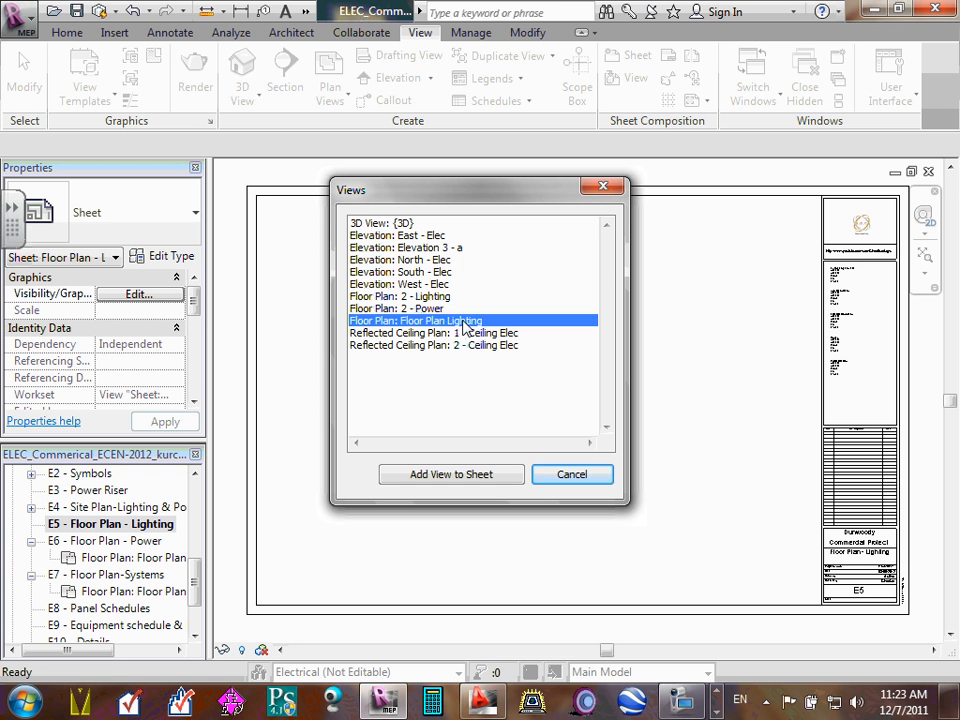
{"action": "double_click", "coordinate": [463, 321]}
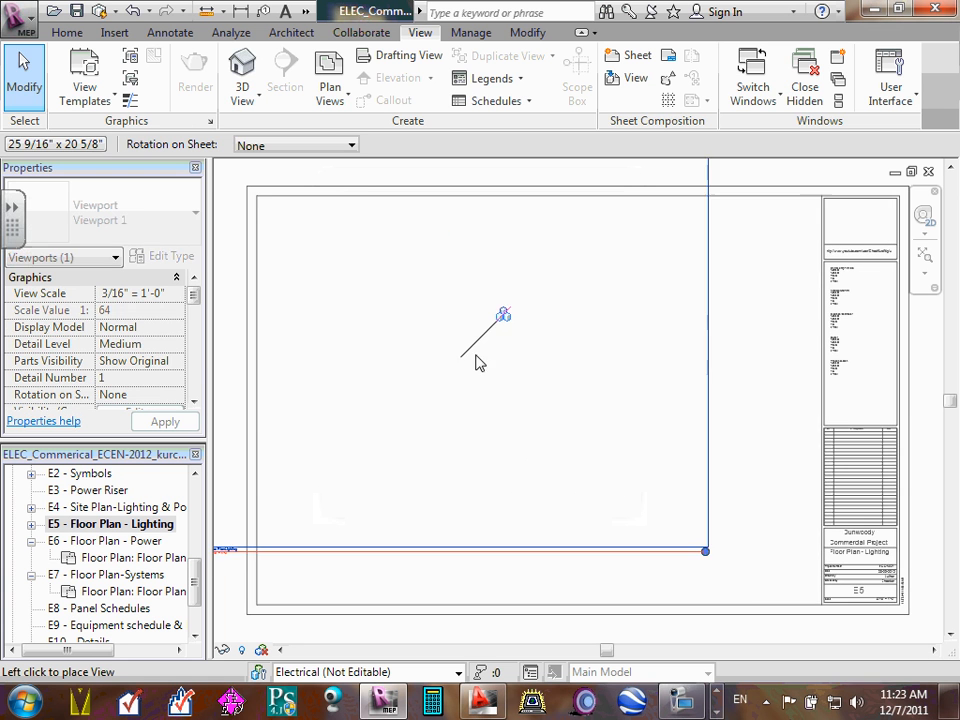
{"action": "left_click", "coordinate": [516, 442]}
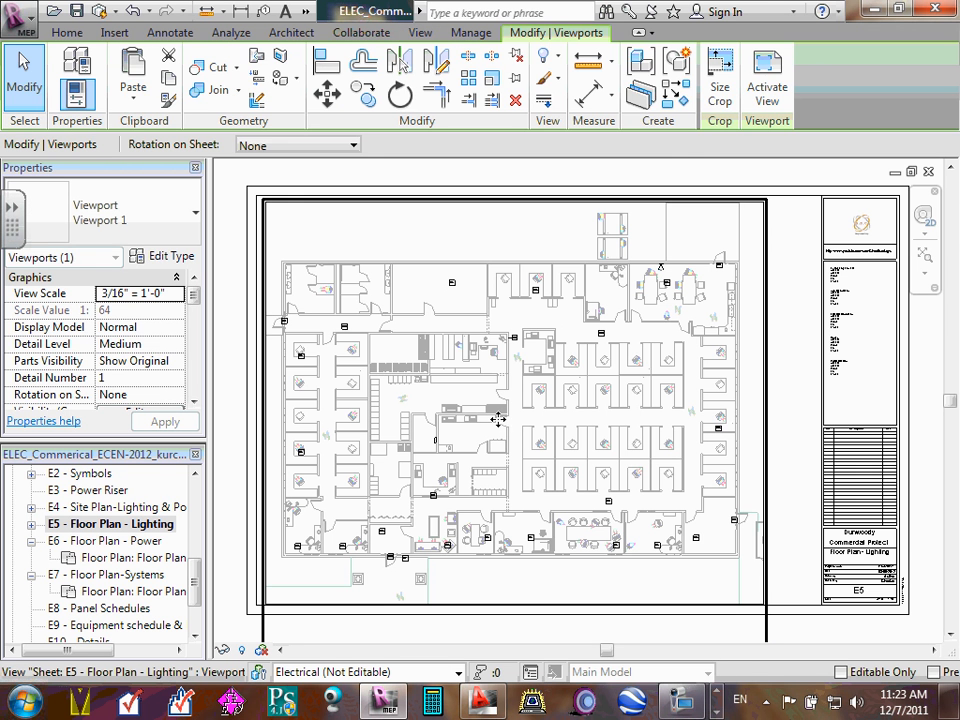
Hide the crop region in the Floor Plan Lighting view, and return to sheet E5 - Floor Plan - Lighting
{"action": "left_click", "coordinate": [231, 289]}
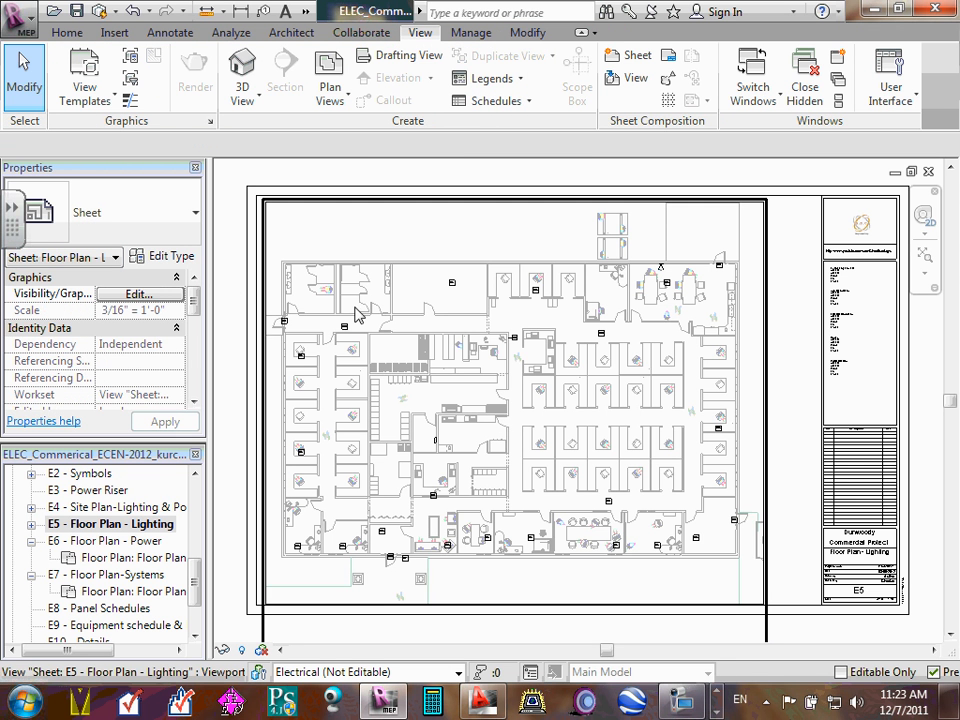
{"action": "scroll", "coordinate": [362, 322], "scroll_direction": "down", "scroll_amount": 1}
{"action": "scroll", "coordinate": [362, 322], "scroll_direction": "down", "scroll_amount": 1}
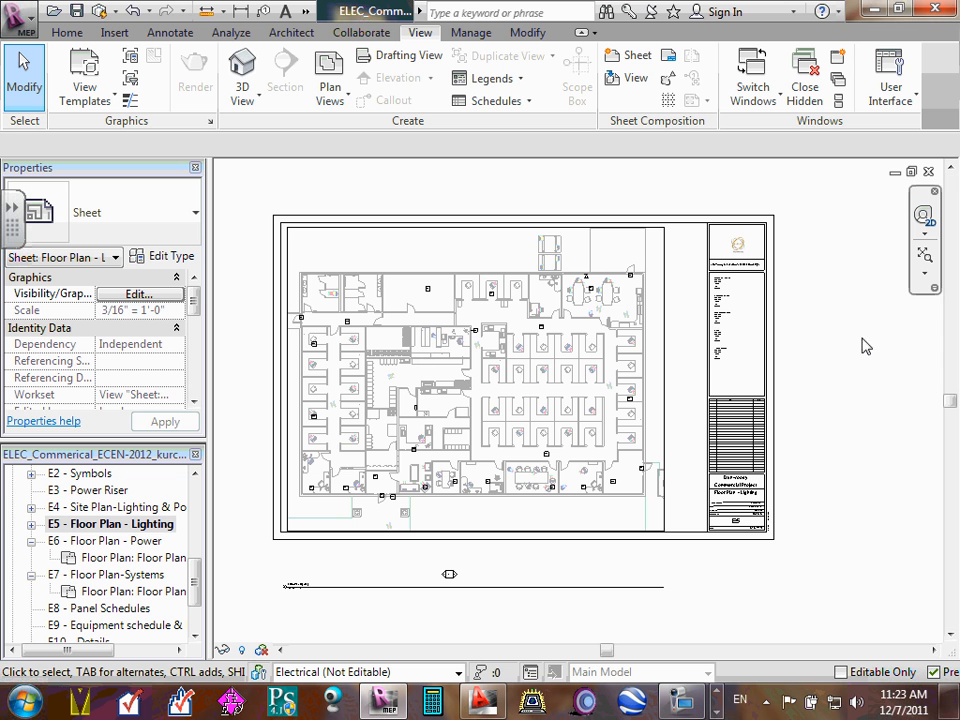
{"action": "left_click", "coordinate": [922, 270]}
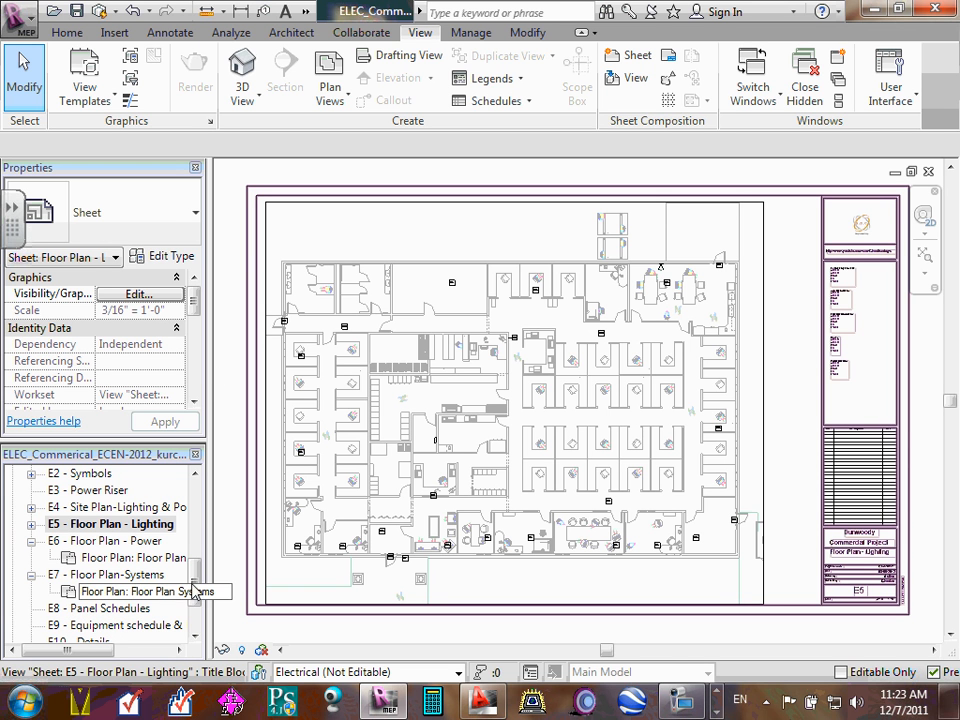
{"action": "left_click_drag", "start_coordinate": [196, 572], "coordinate": [197, 527]}
{"action": "double_click", "coordinate": [148, 508]}
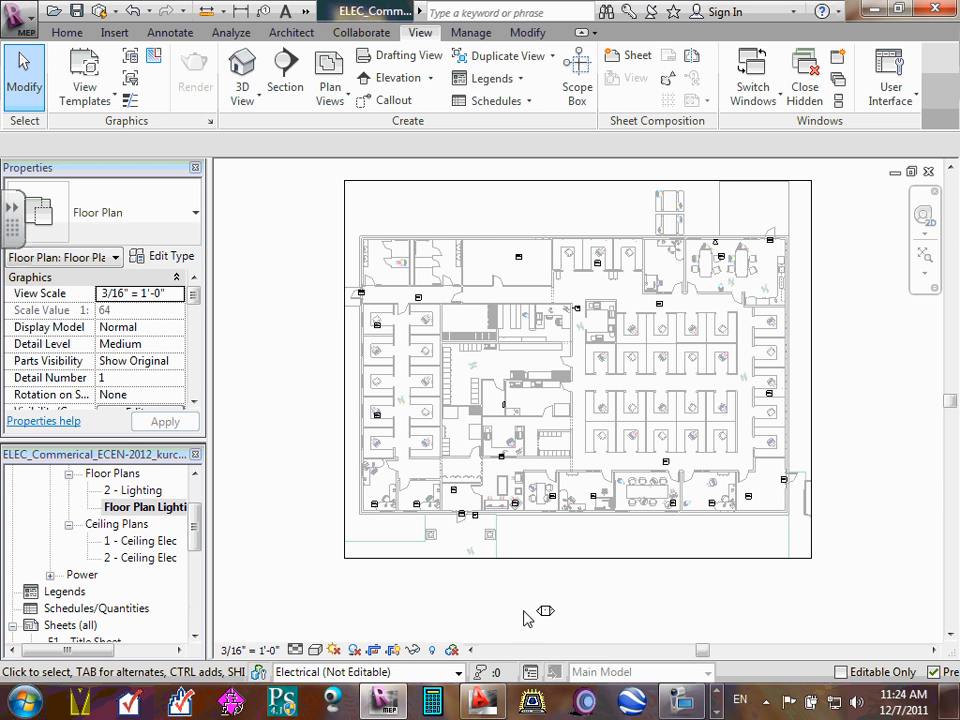
{"action": "left_click", "coordinate": [399, 651]}
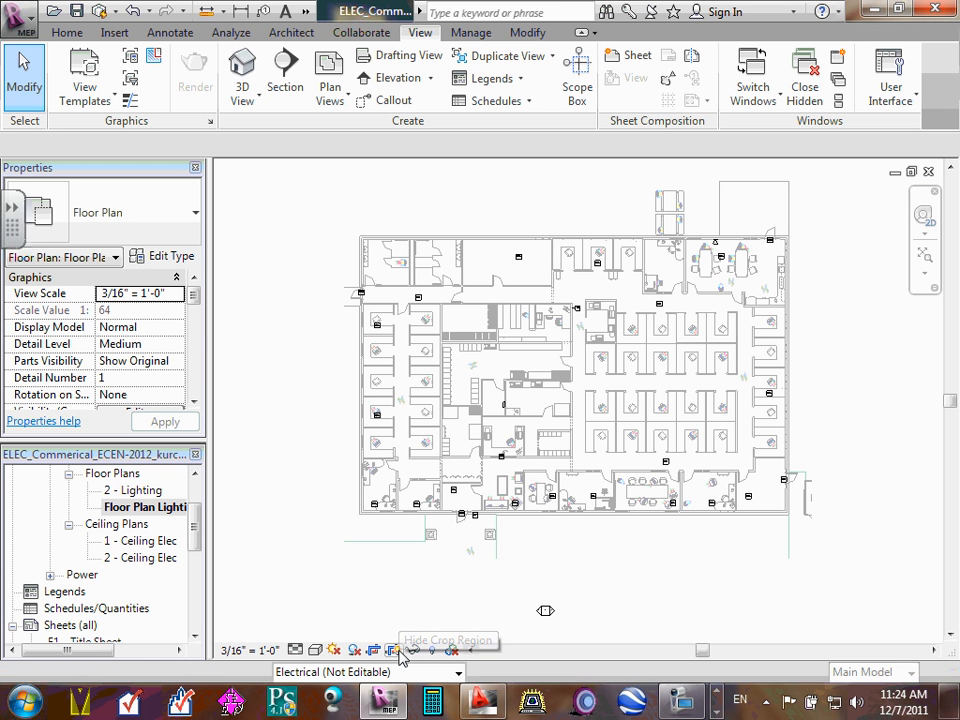
{"action": "left_click_drag", "start_coordinate": [196, 530], "coordinate": [194, 604]}
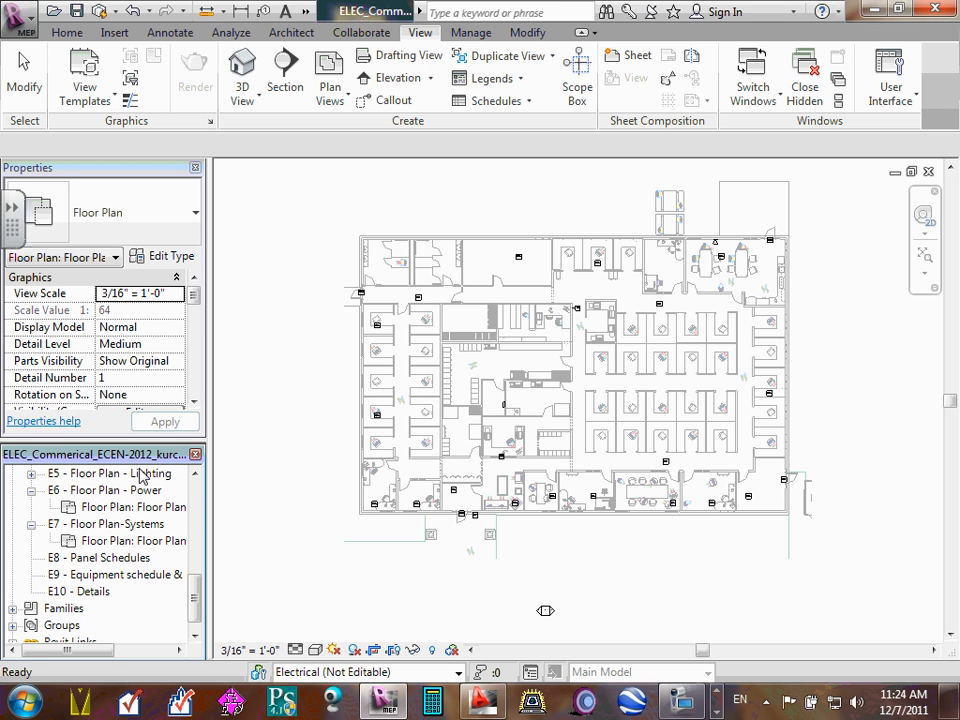
{"action": "double_click", "coordinate": [138, 476]}
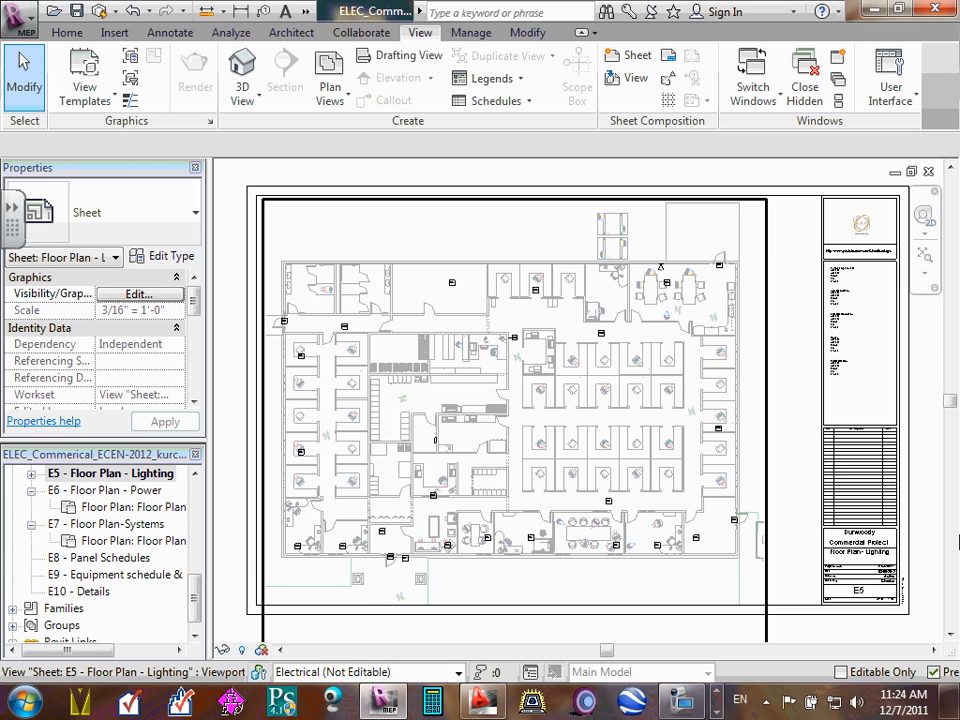
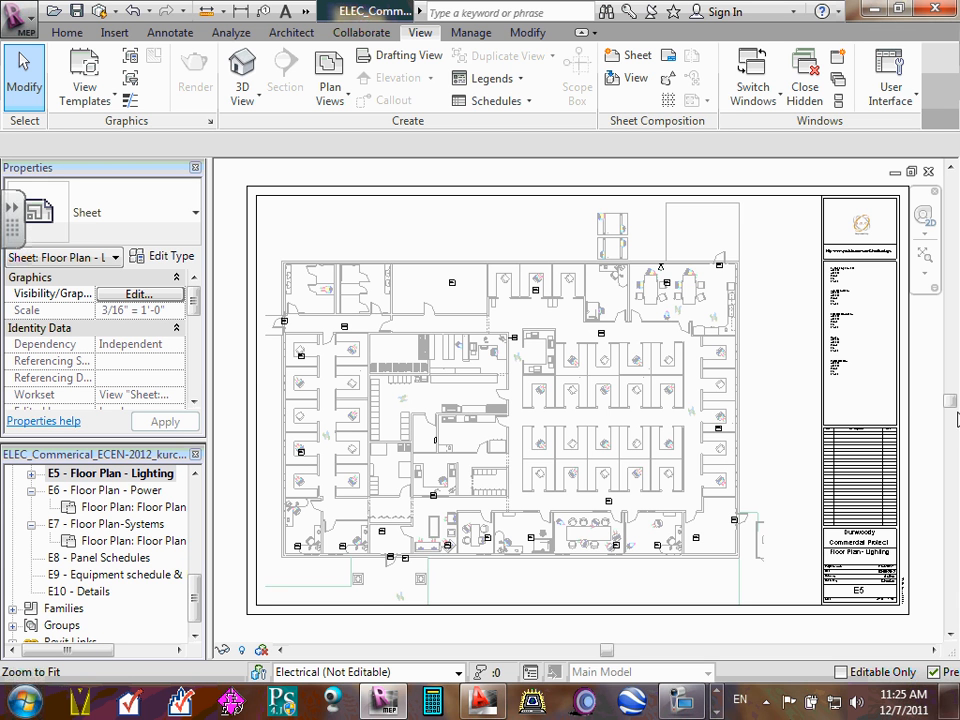
Collapse the Electrical views in the project browser and open sheet E1 - Title Sheet
{"action": "mouse_move", "coordinate": [467, 713]}
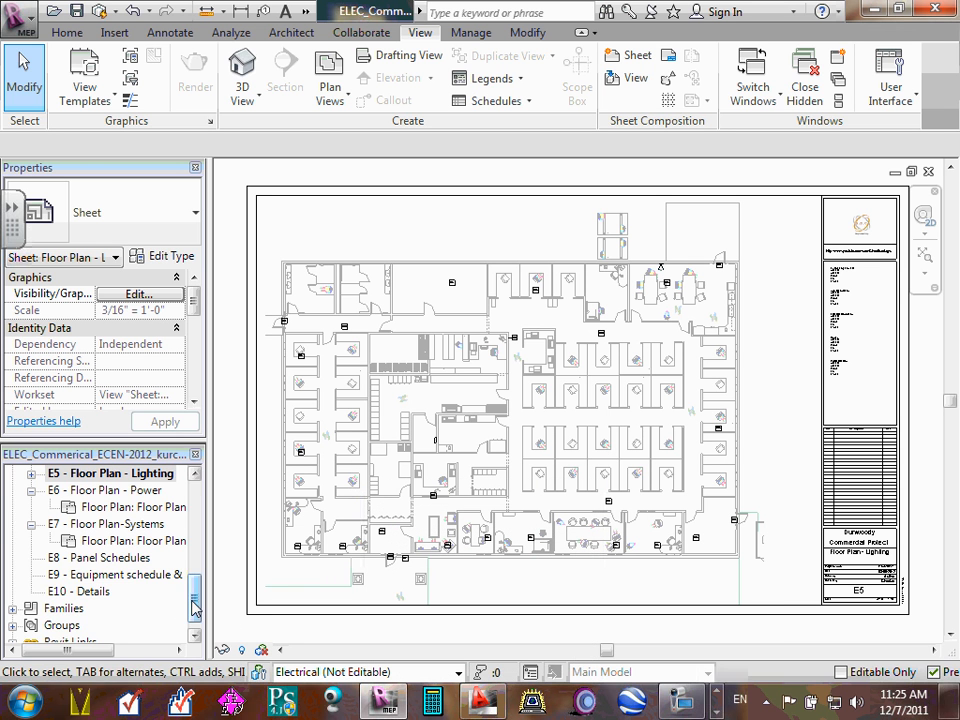
{"action": "left_click_drag", "start_coordinate": [194, 600], "coordinate": [192, 483]}
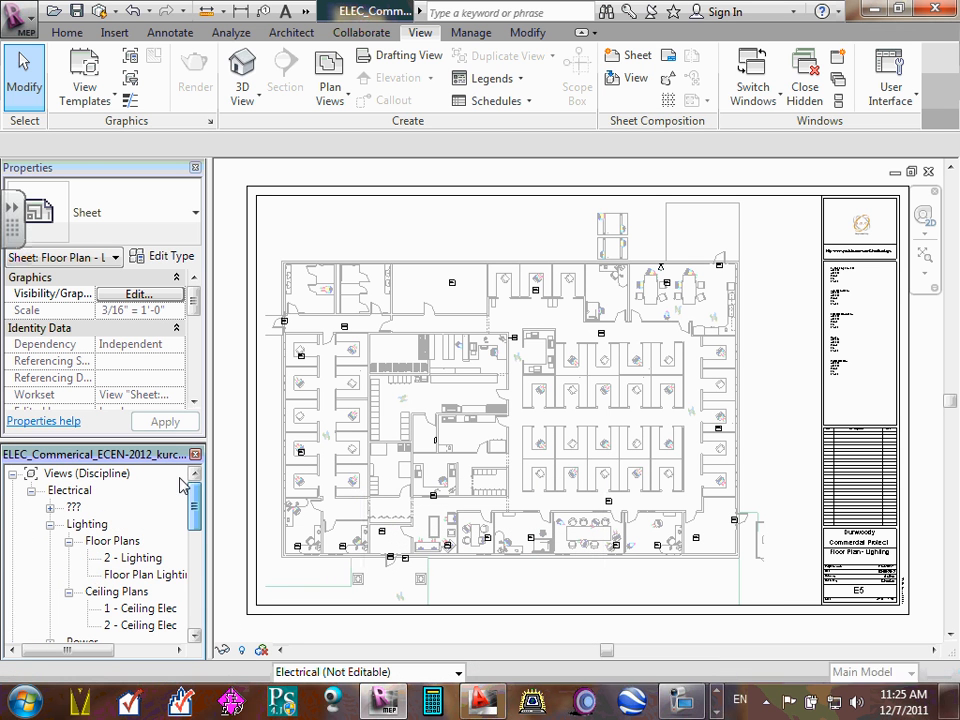
{"action": "left_click", "coordinate": [31, 490]}
{"action": "double_click", "coordinate": [90, 560]}
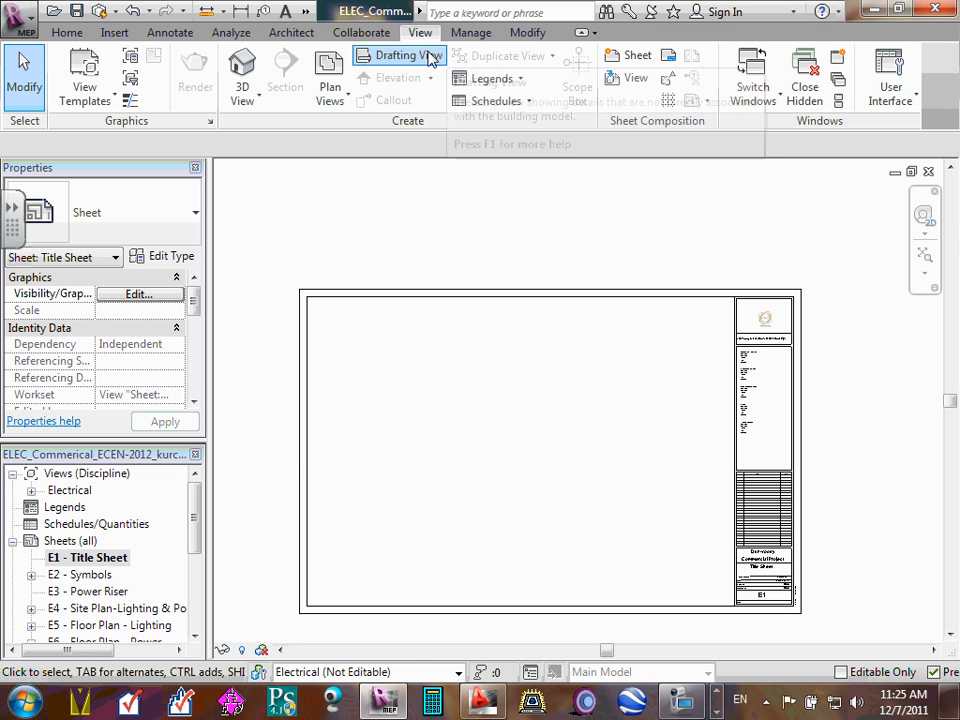
Start a new drafting view, saving the project and synchronizing it with central first
{"action": "left_click", "coordinate": [403, 57]}
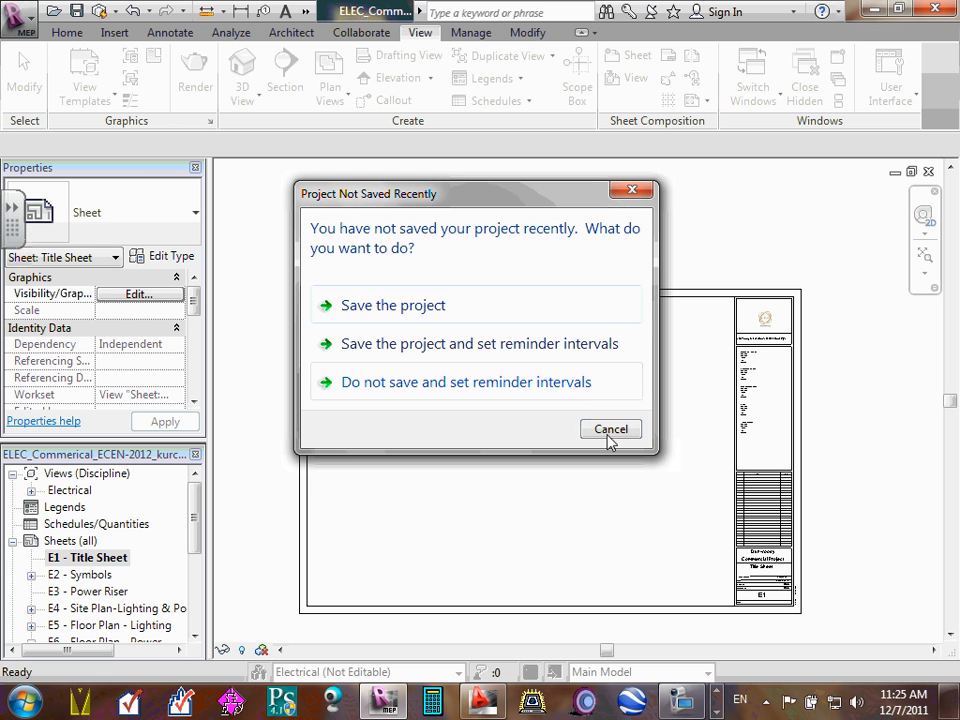
{"action": "left_click", "coordinate": [410, 320]}
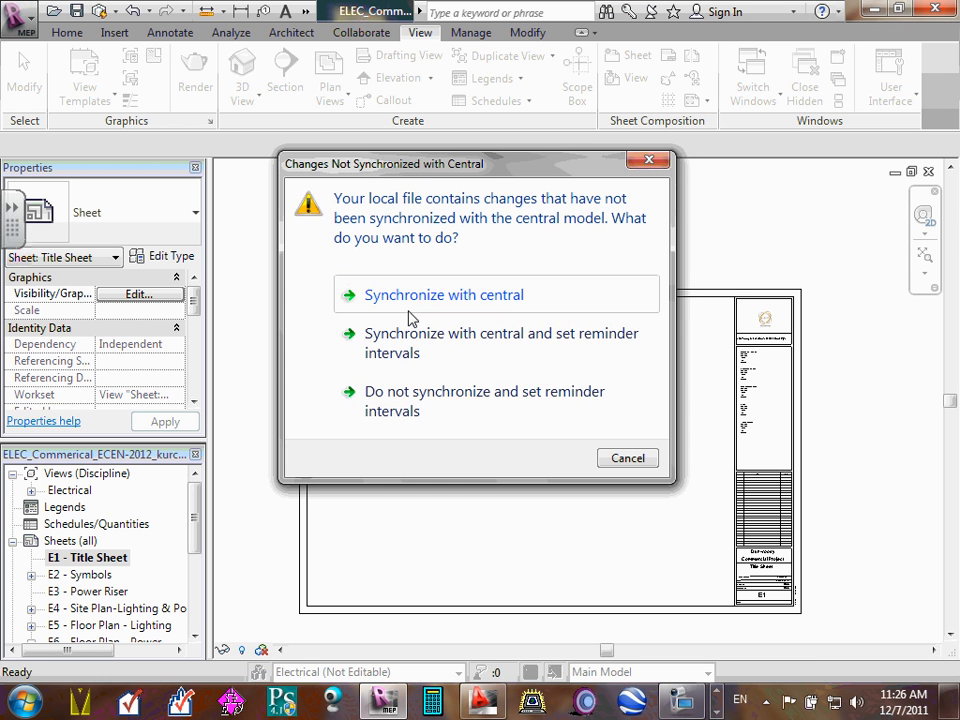
{"action": "left_click", "coordinate": [493, 296]}
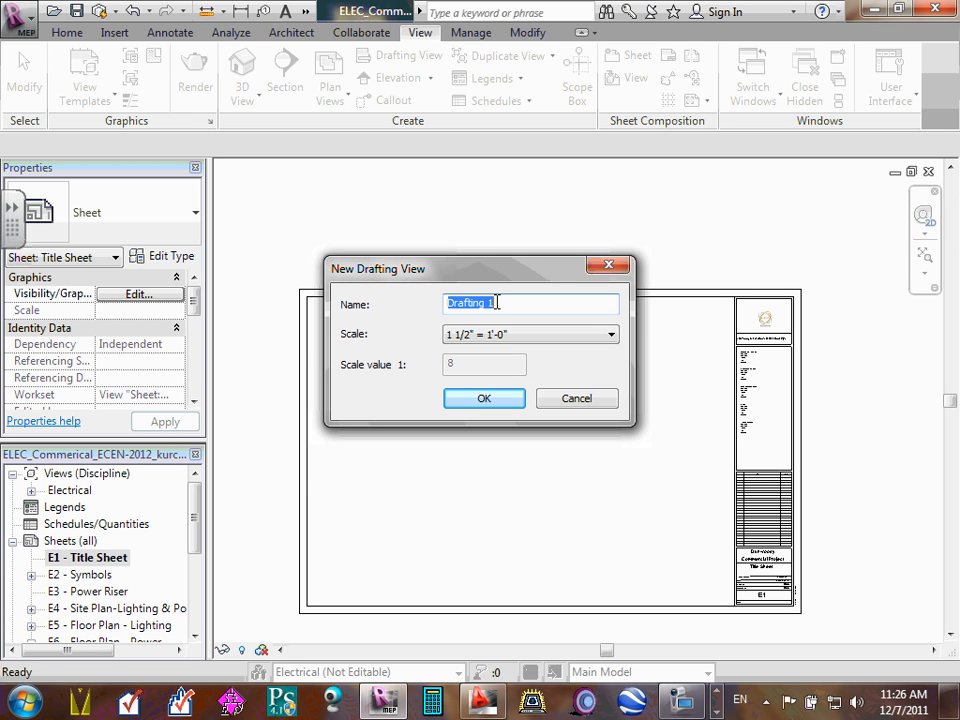
Name the new drafting view Title Sheet, keep its scale at 1 1/2" = 1'-0", and create it
{"action": "type", "text": "T"}
{"action": "type", "text": "T"}
{"action": "type", "text": "itle Sheet"}
{"action": "left_click", "coordinate": [498, 401]}
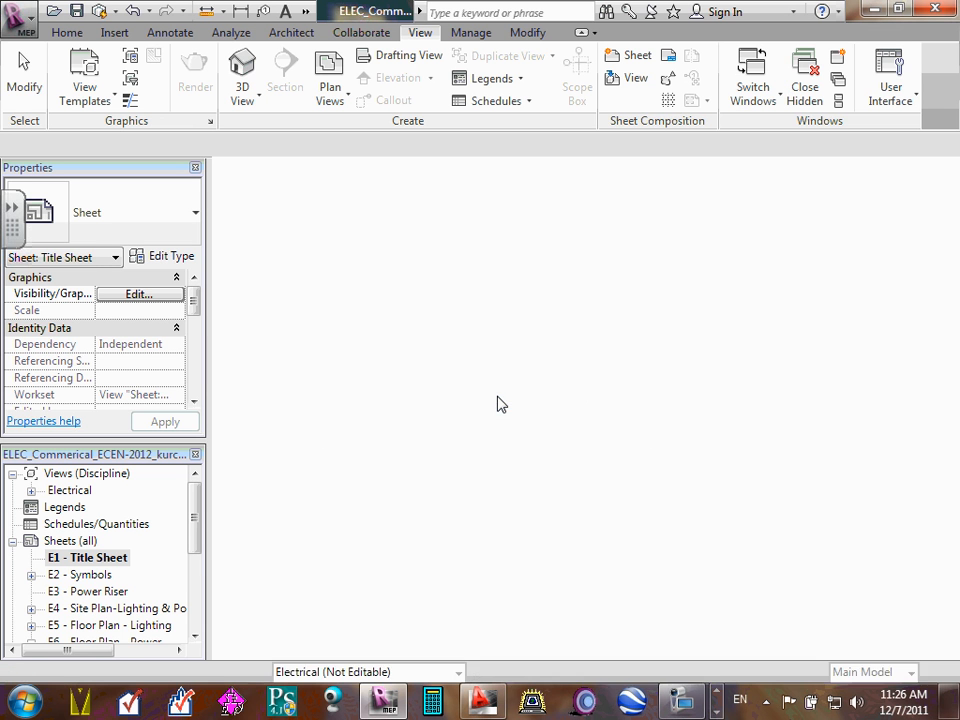
Look through the Electrical and Mechanical views for the new Title Sheet drafting view and select it
{"action": "left_click", "coordinate": [31, 491]}
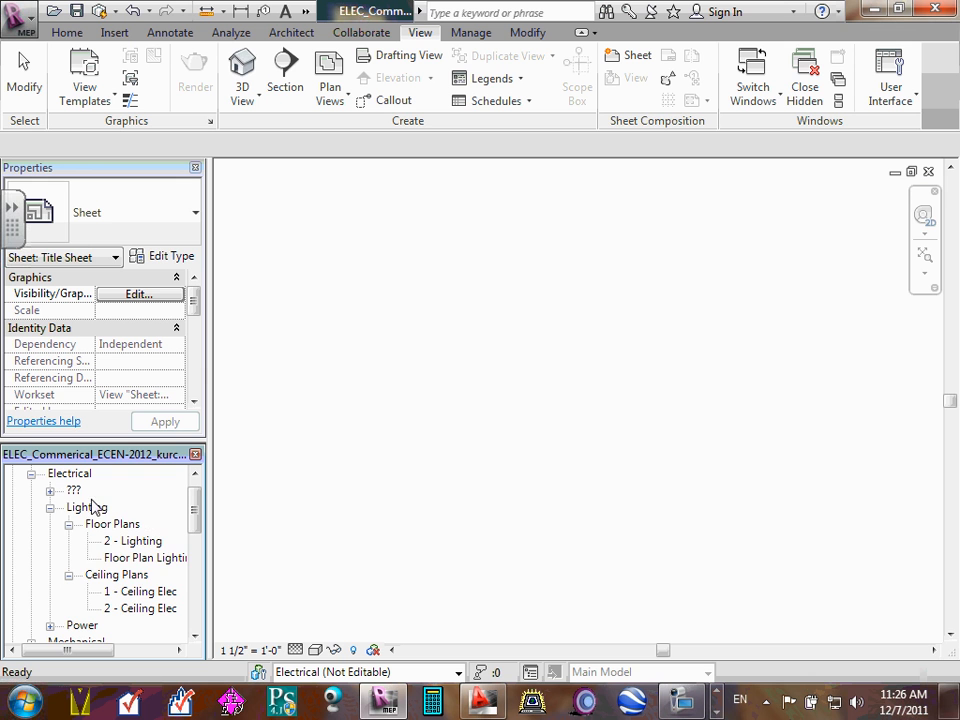
{"action": "left_click", "coordinate": [50, 491]}
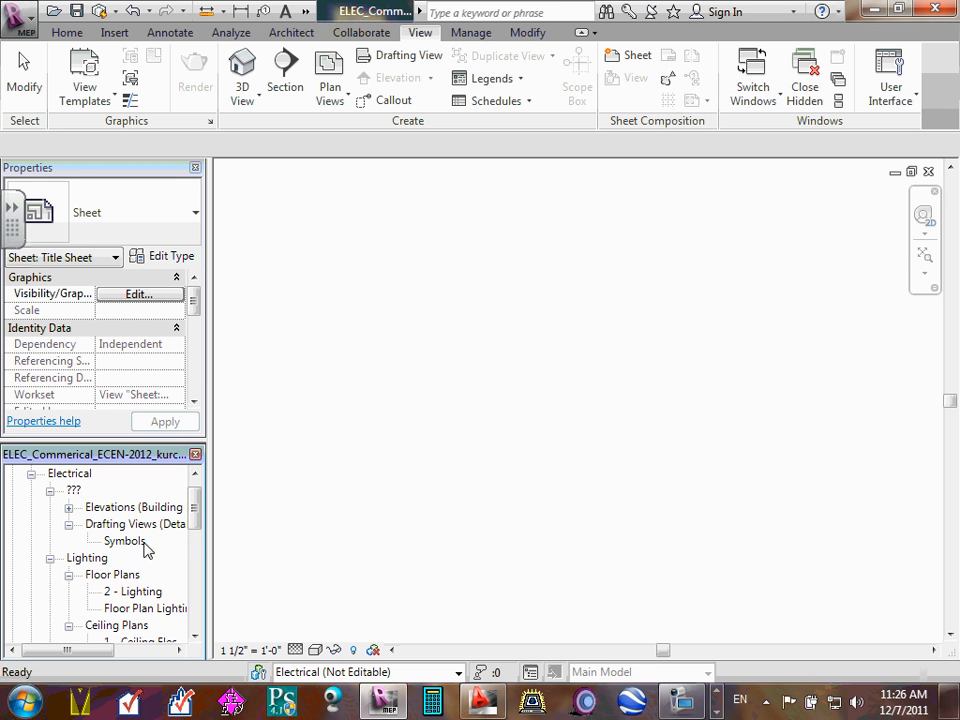
{"action": "left_click", "coordinate": [68, 508]}
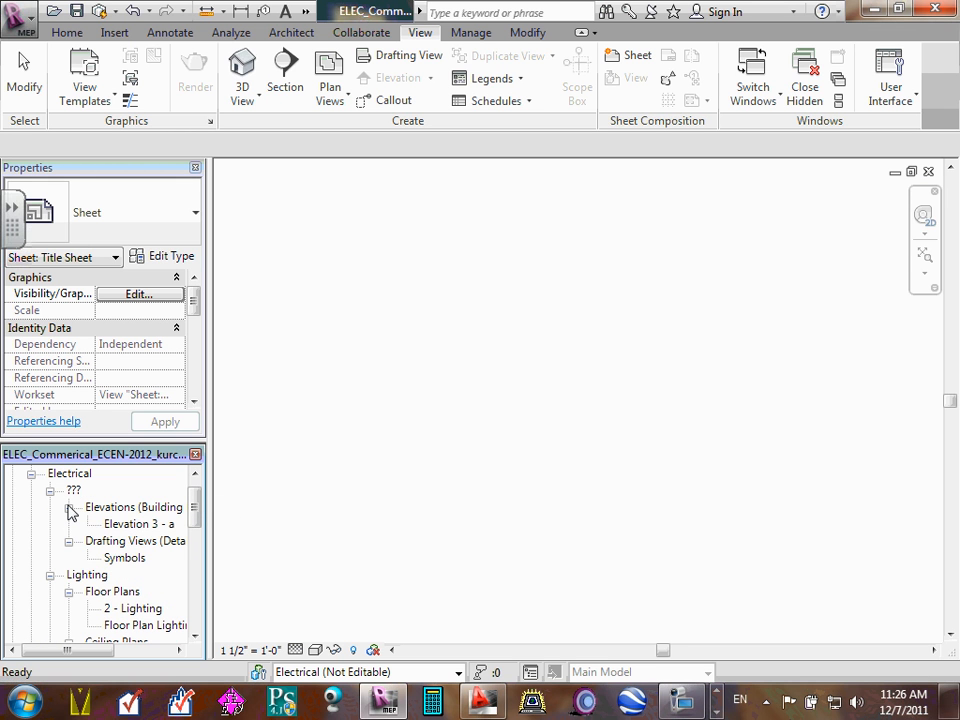
{"action": "left_click", "coordinate": [68, 508]}
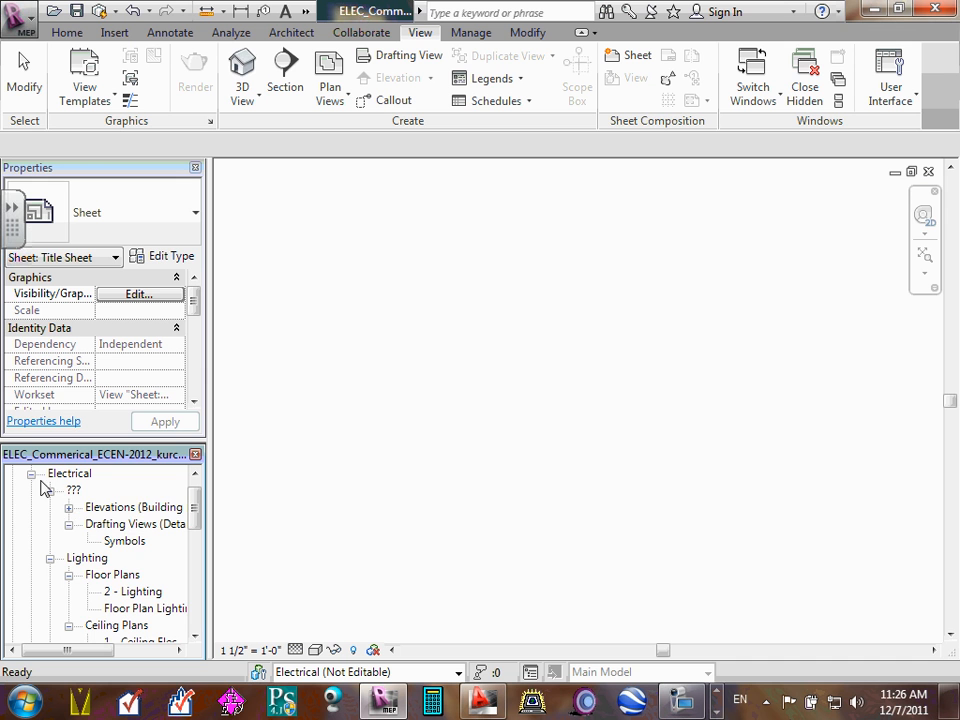
{"action": "left_click", "coordinate": [31, 475]}
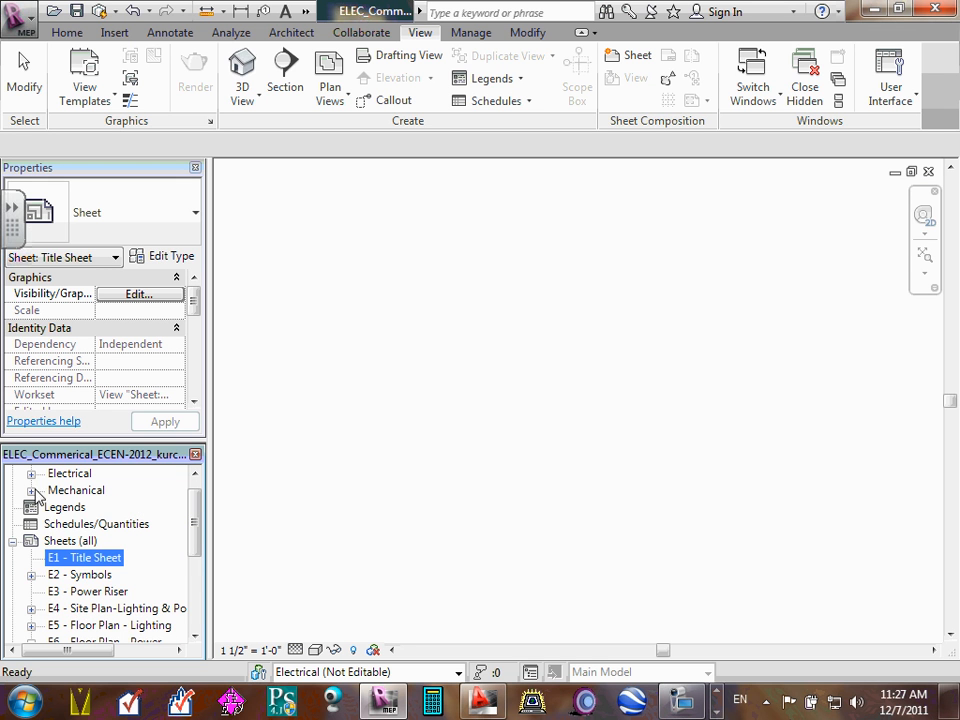
{"action": "left_click", "coordinate": [31, 490]}
{"action": "left_click", "coordinate": [50, 507]}
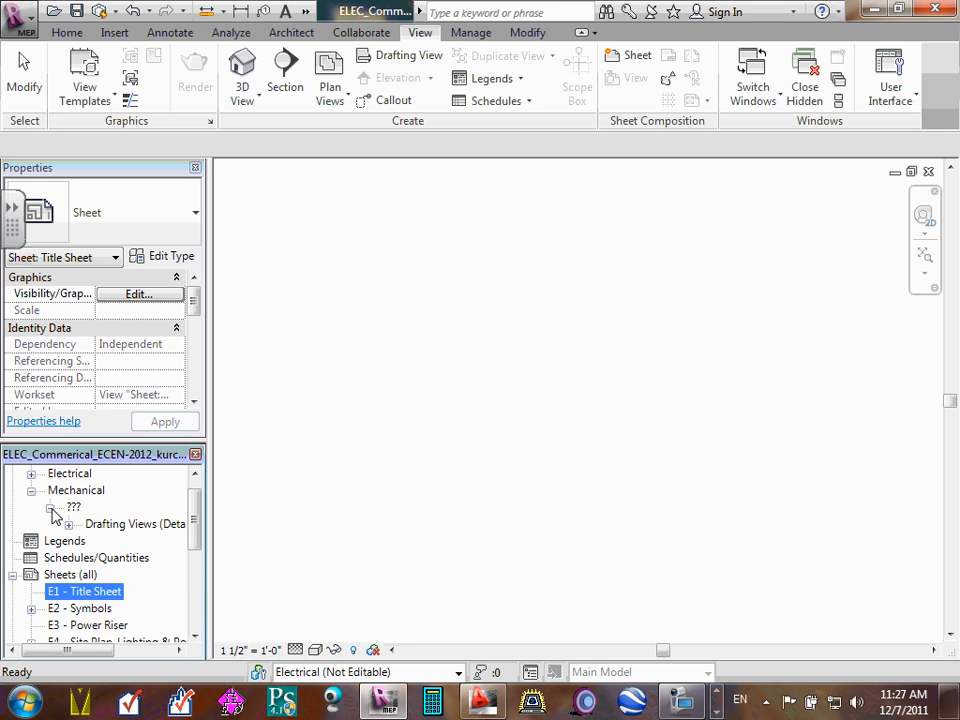
{"action": "left_click", "coordinate": [68, 525]}
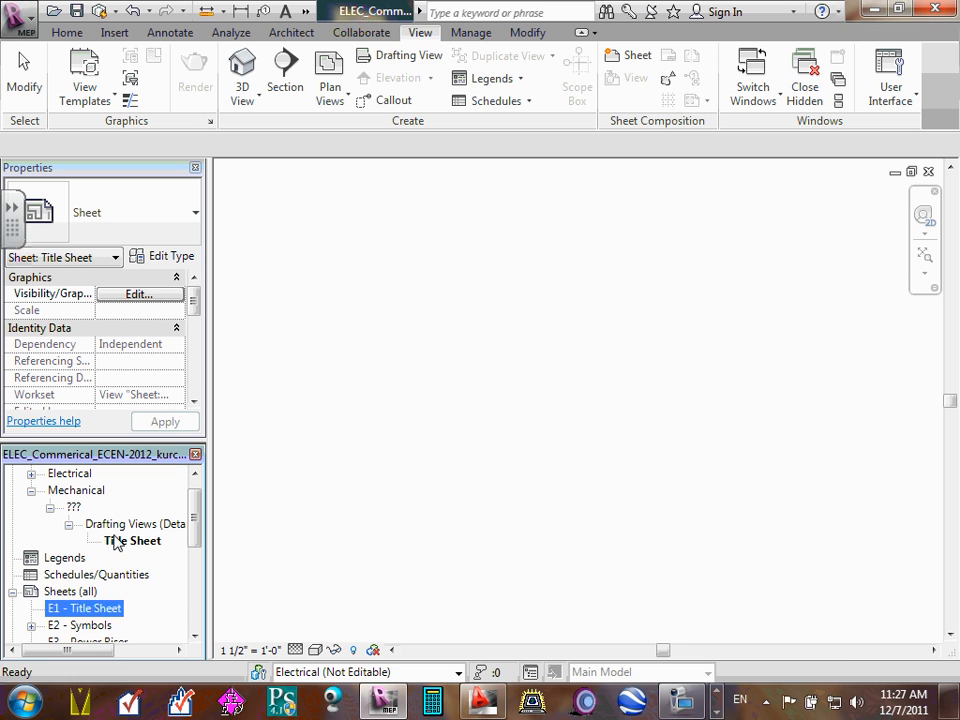
{"action": "left_click", "coordinate": [127, 542]}
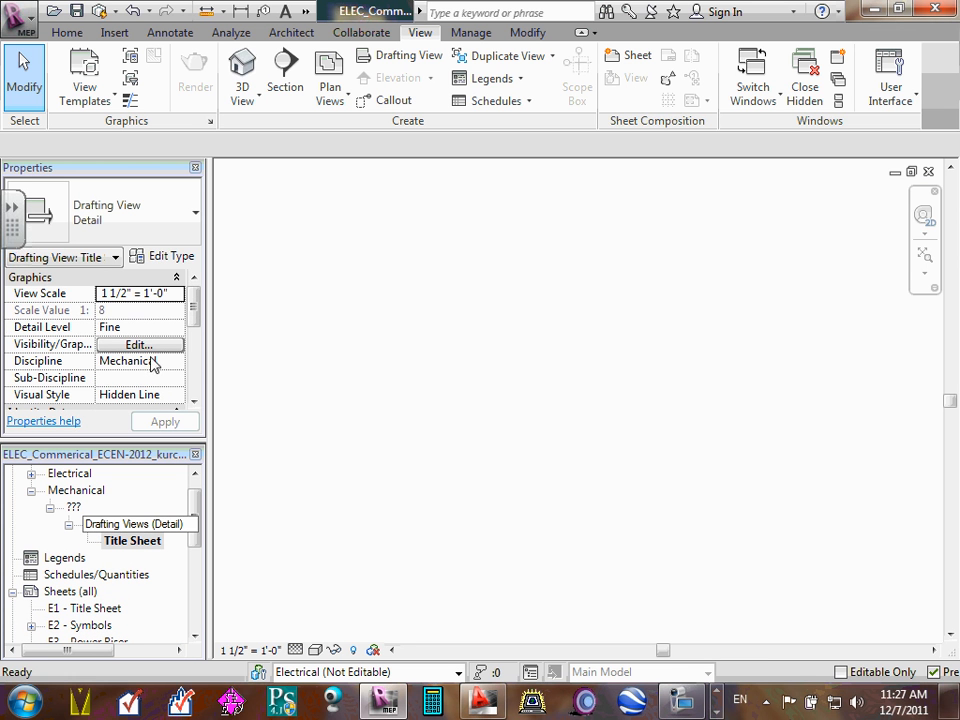
Set the Title Sheet drafting view's discipline to Electrical
{"action": "mouse_move", "coordinate": [197, 313]}
{"action": "left_mouse_down"}
{"action": "mouse_move", "coordinate": [195, 354]}
{"action": "mouse_move", "coordinate": [195, 332]}
{"action": "left_mouse_up"}
{"action": "left_click", "coordinate": [153, 313]}
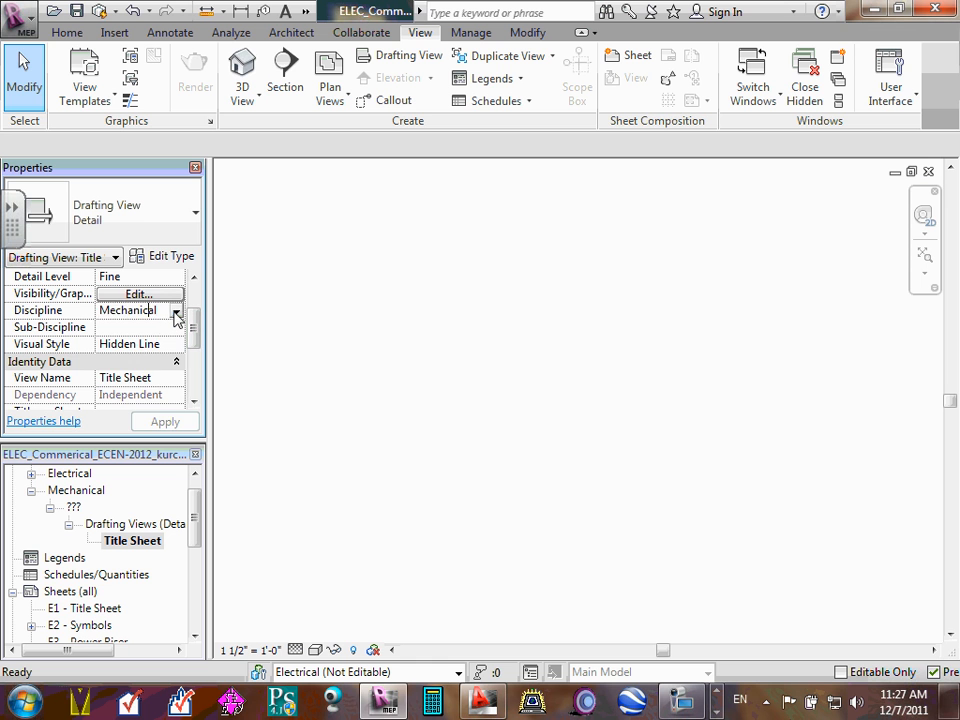
{"action": "left_click", "coordinate": [176, 311]}
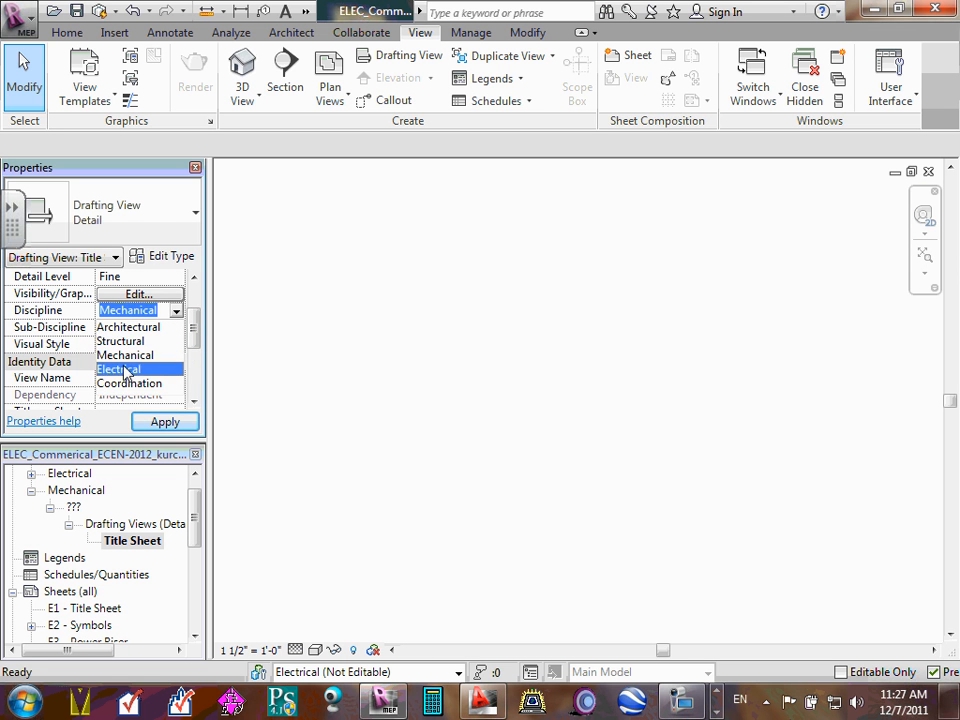
{"action": "left_click", "coordinate": [122, 369]}
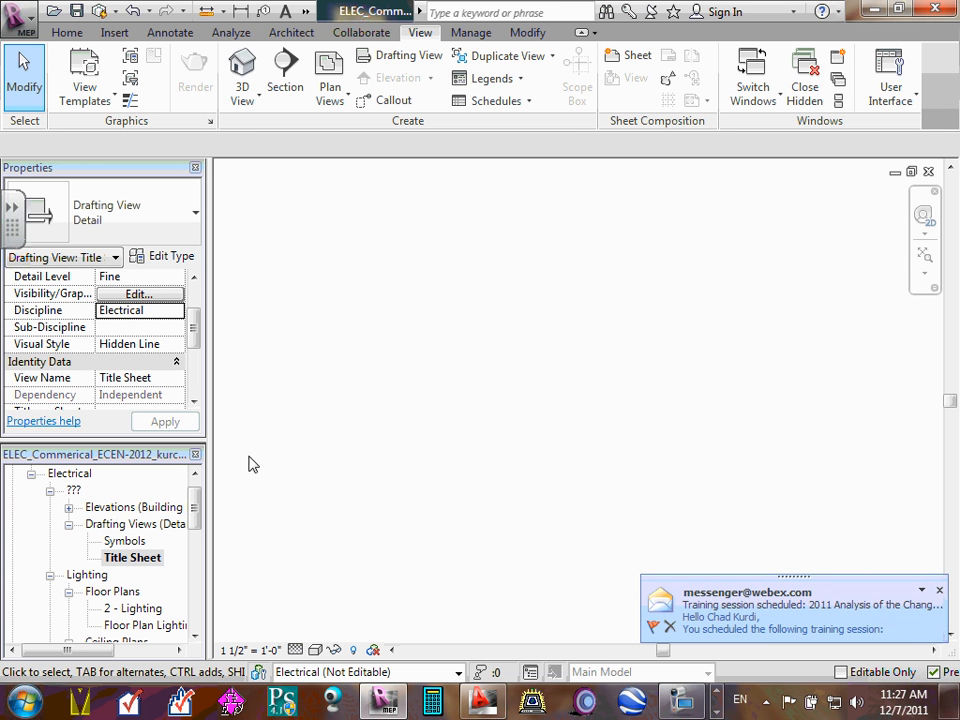
{"action": "left_click", "coordinate": [140, 558]}
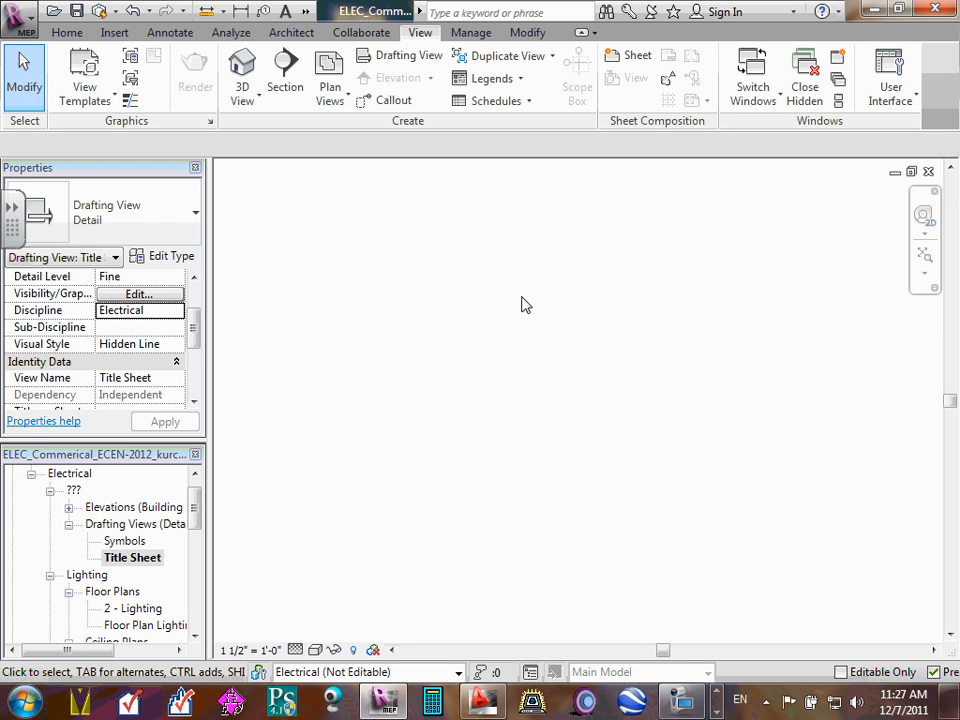
Switch to the final project document in Word and copy section 4, Drawings Sheets, from its heading through Sheet 10 Details
{"action": "left_click", "coordinate": [717, 693]}
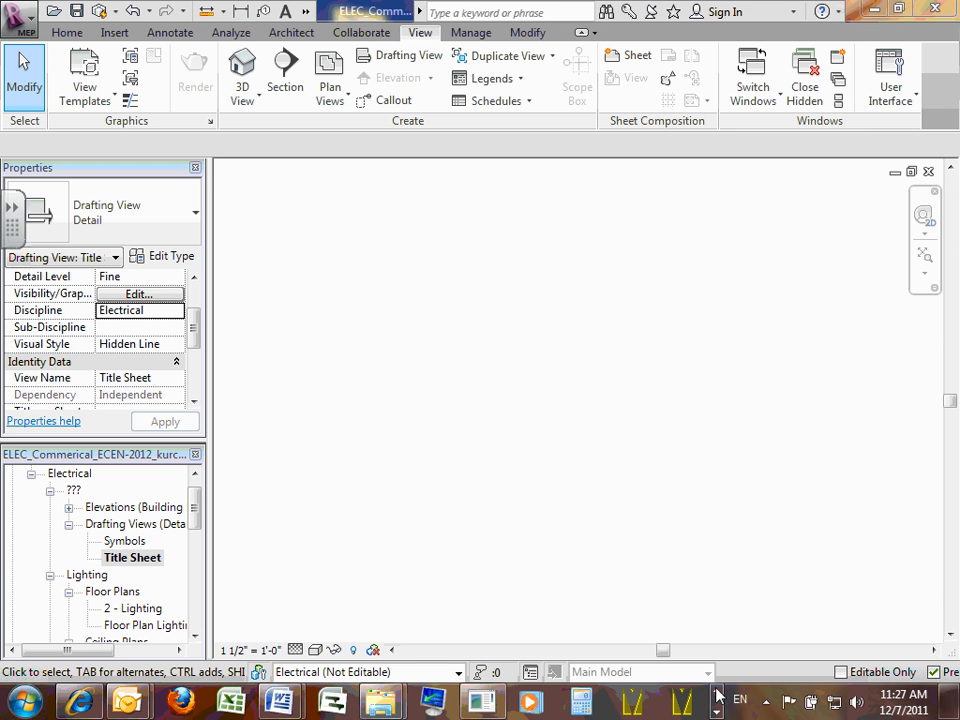
{"action": "left_click", "coordinate": [717, 710]}
{"action": "mouse_move", "coordinate": [280, 702]}
{"action": "left_click", "coordinate": [383, 560]}
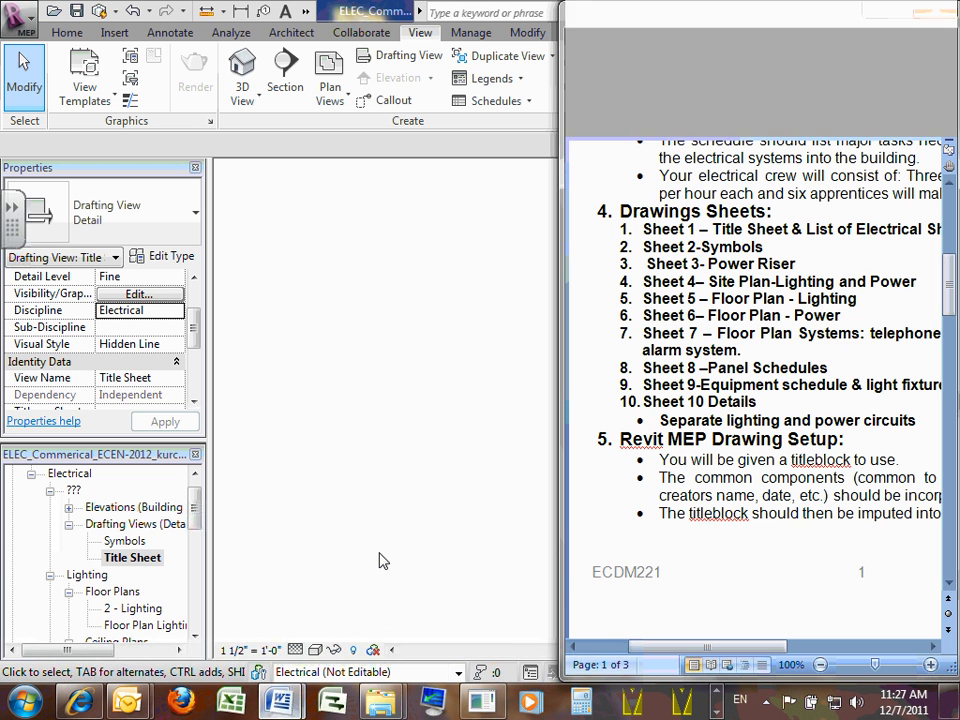
{"action": "left_click", "coordinate": [900, 12]}
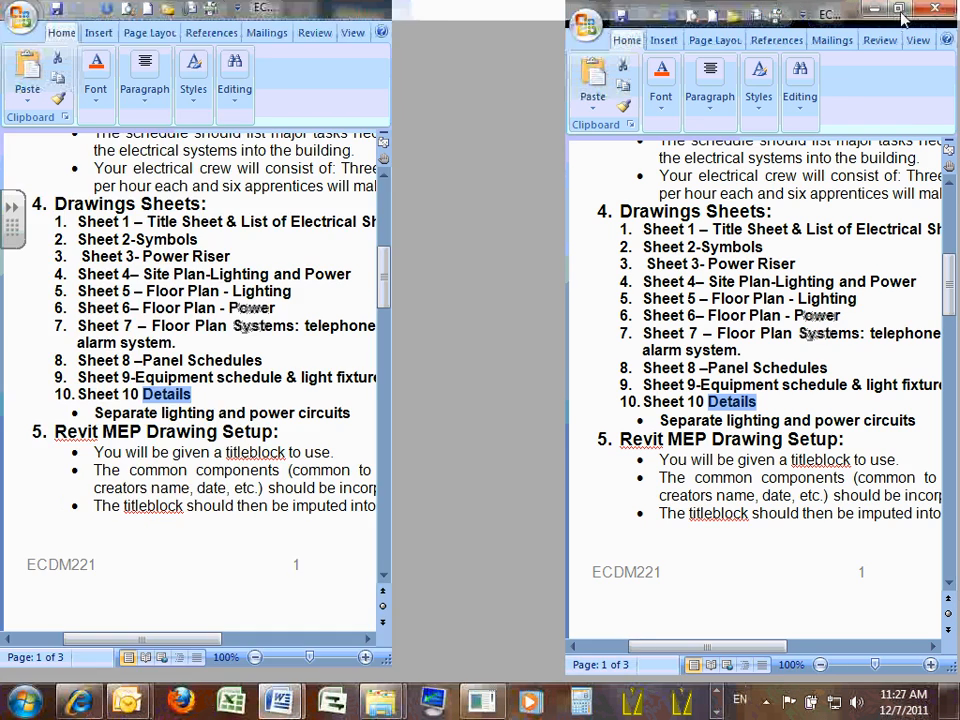
{"action": "left_click_drag", "start_coordinate": [233, 208], "coordinate": [577, 397]}
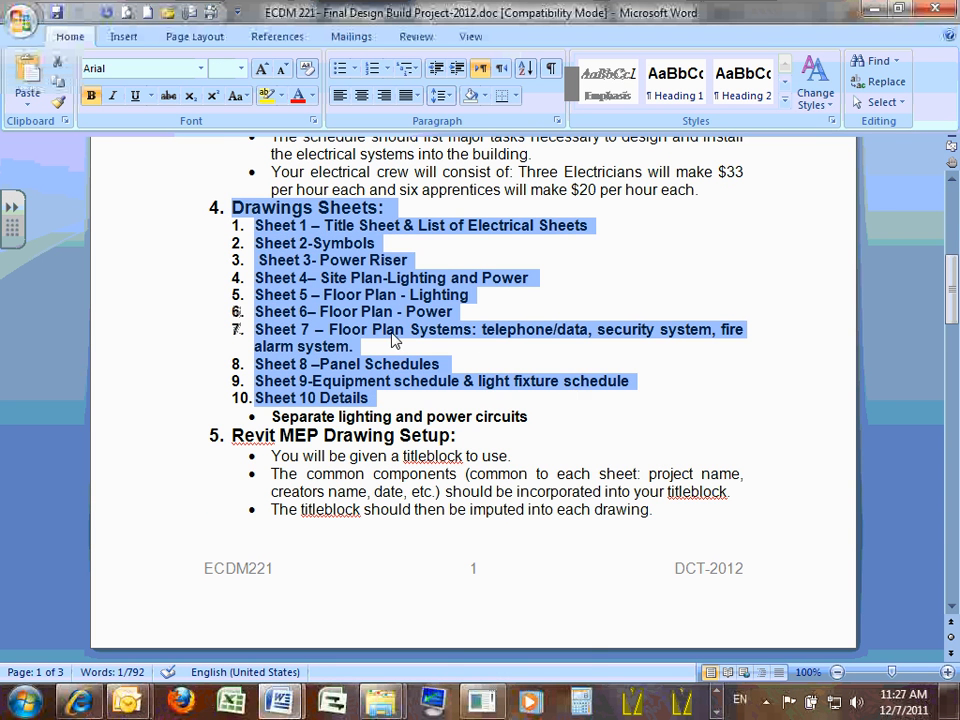
{"action": "right_click", "coordinate": [395, 293]}
{"action": "left_click", "coordinate": [448, 329]}
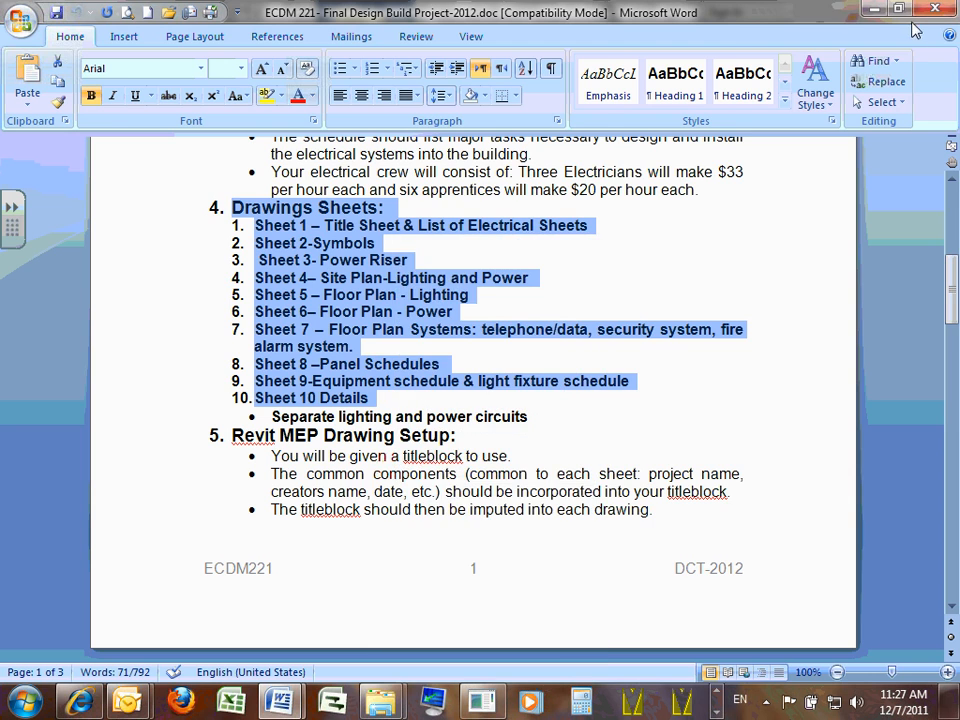
Switch back to Revit and try to paste the copied sheet list into the Title Sheet drafting view
{"action": "key", "text": "alt+Tab"}
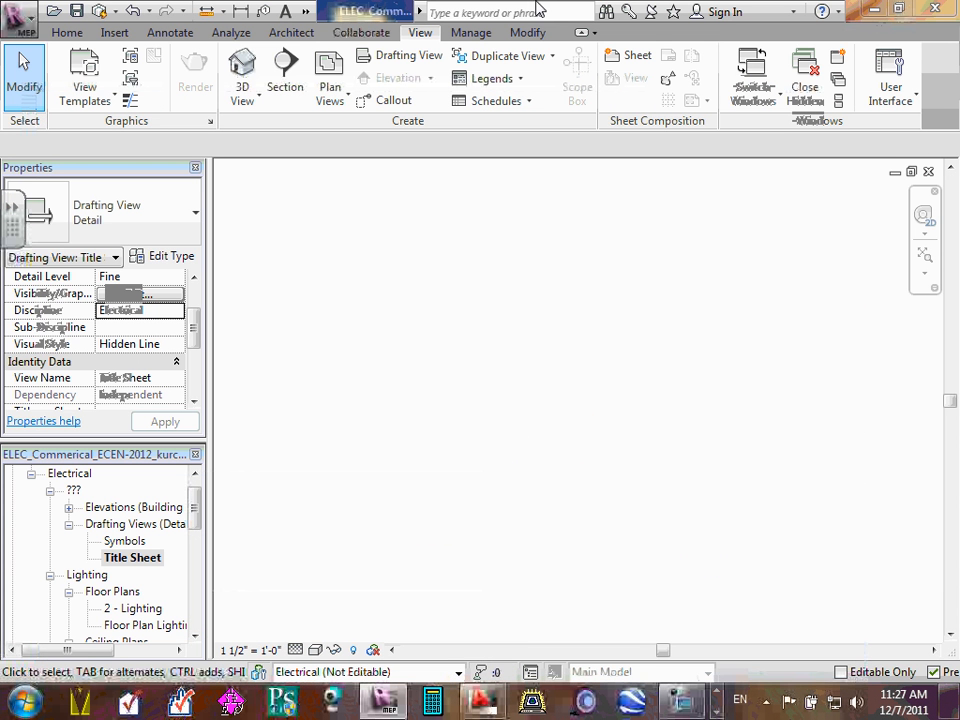
{"action": "right_click", "coordinate": [443, 263]}
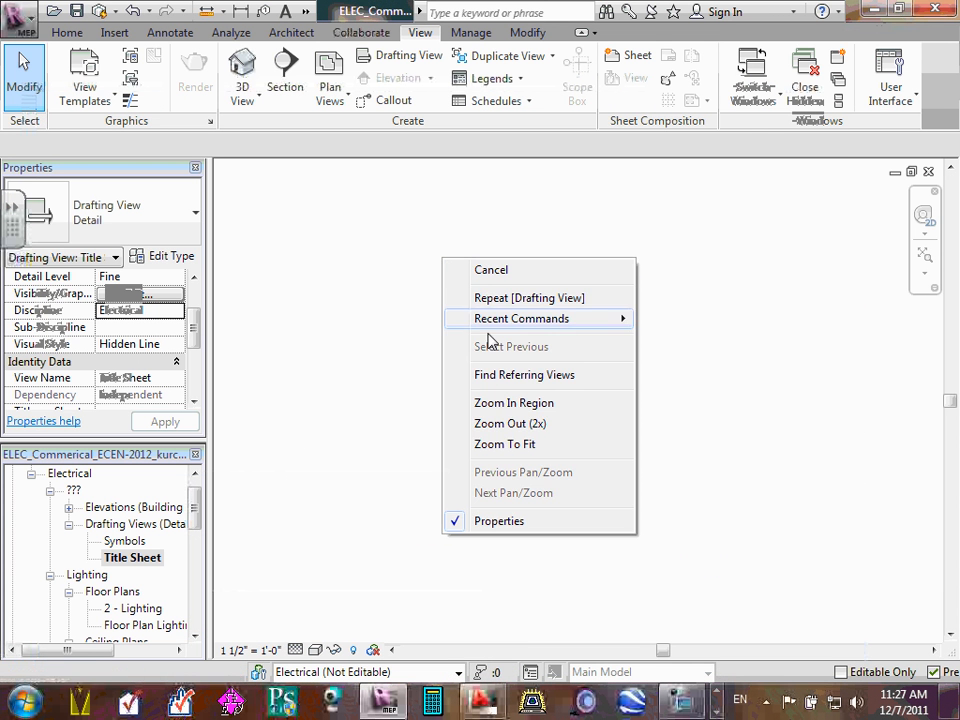
{"action": "left_click", "coordinate": [403, 279]}
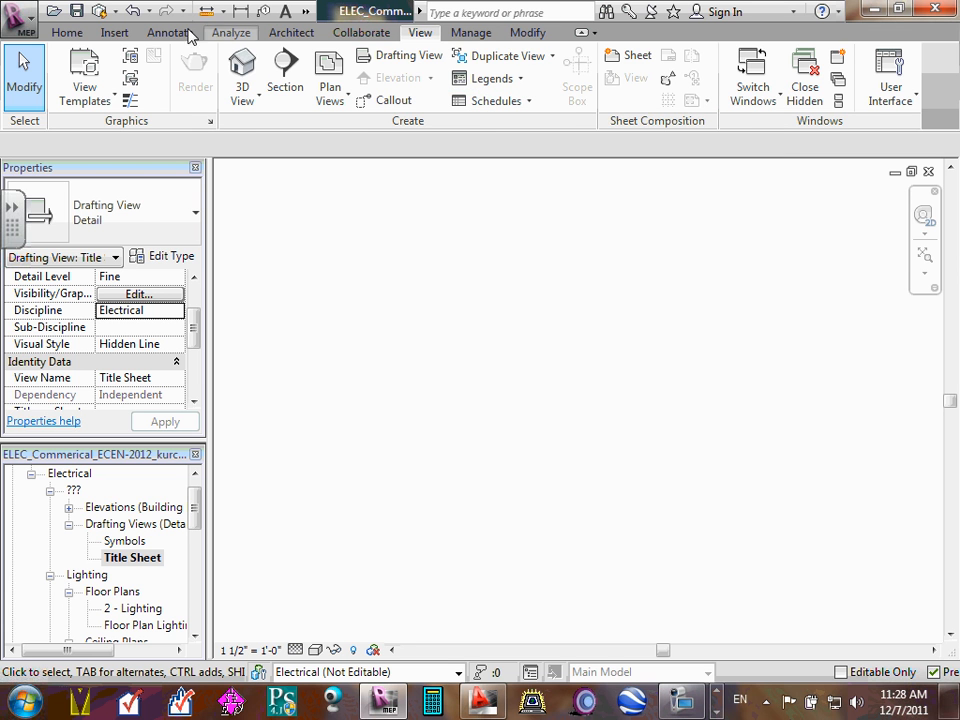
{"action": "left_click", "coordinate": [107, 34]}
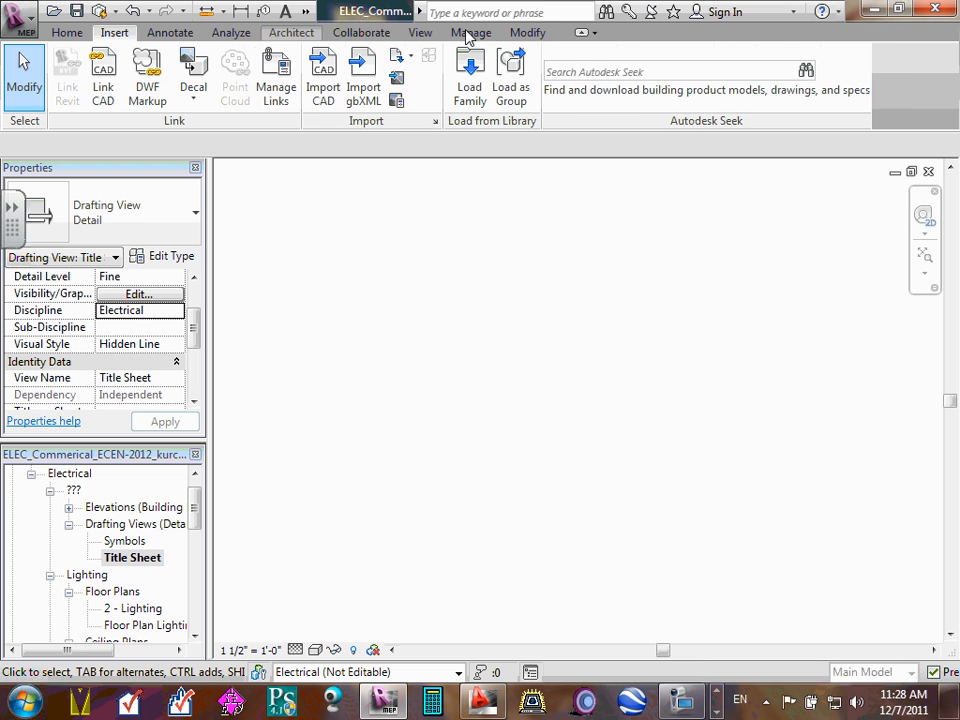
{"action": "scroll", "coordinate": [465, 37], "scroll_direction": "down", "scroll_amount": 6}
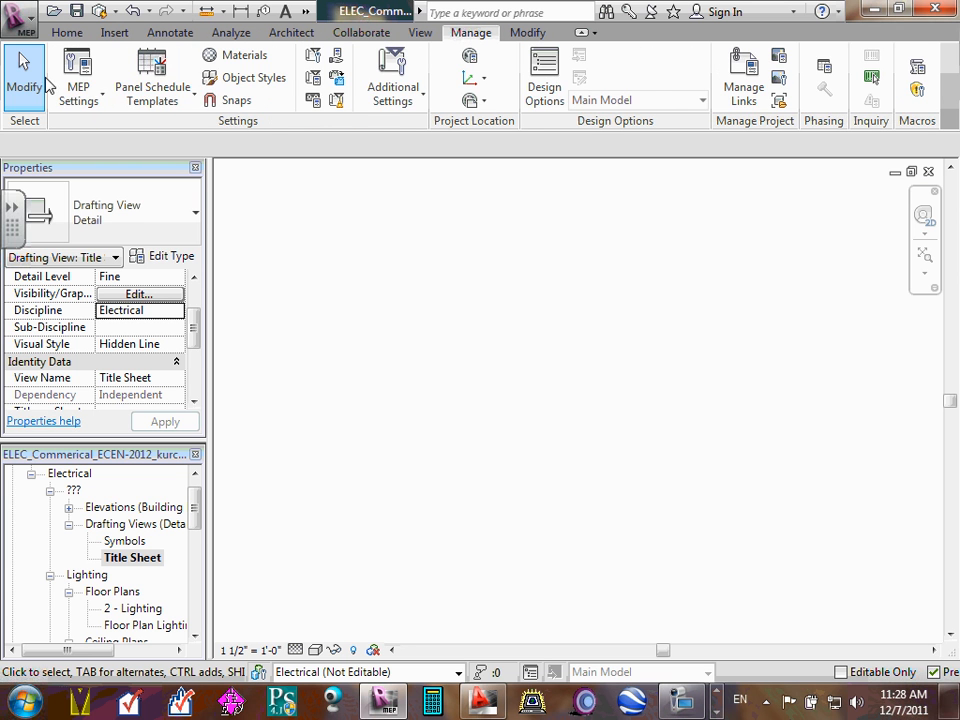
{"action": "left_click", "coordinate": [66, 34]}
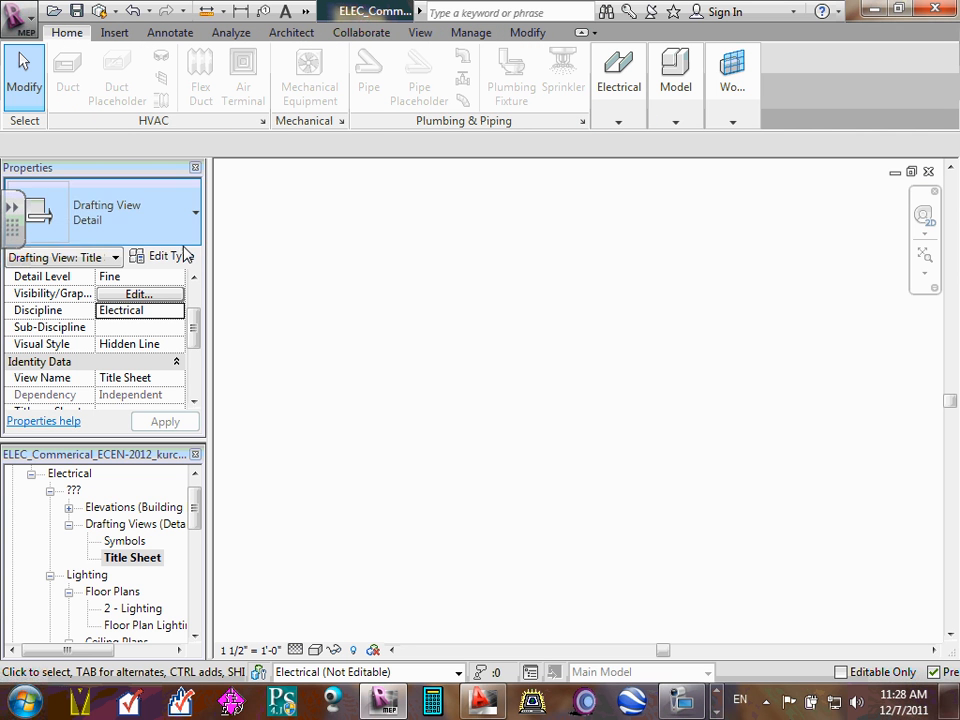
{"action": "left_click", "coordinate": [420, 33]}
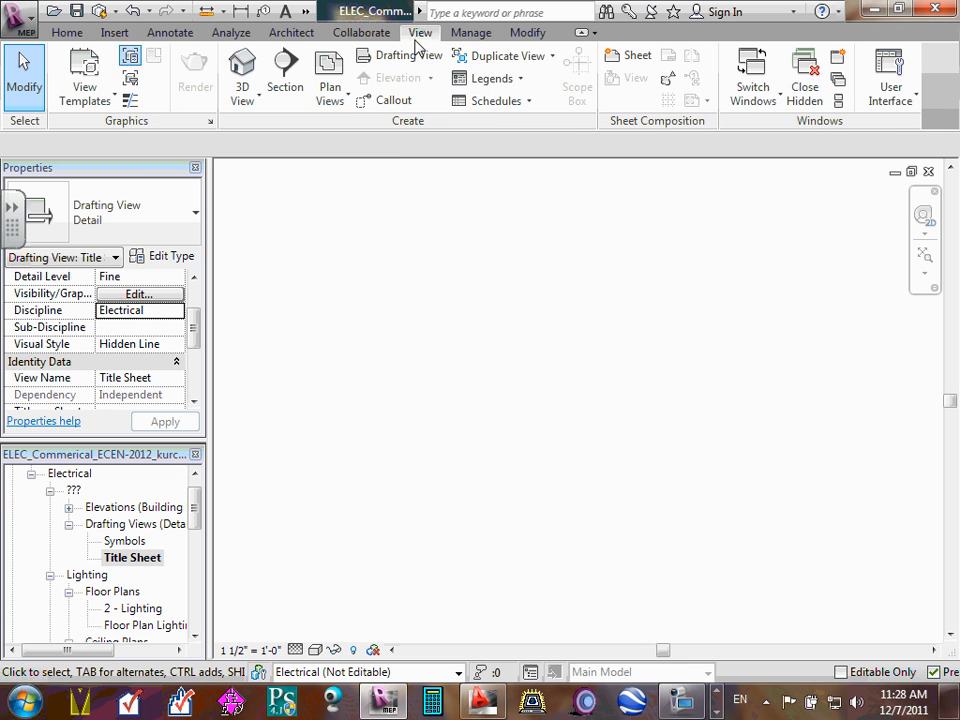
{"action": "left_click", "coordinate": [472, 33]}
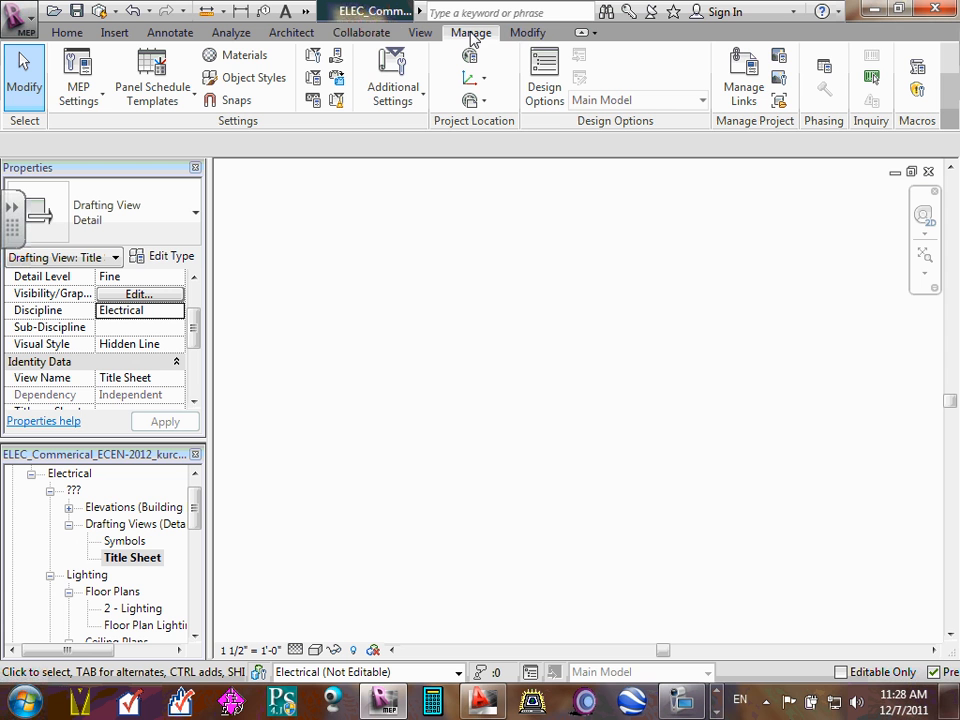
{"action": "left_click", "coordinate": [522, 32]}
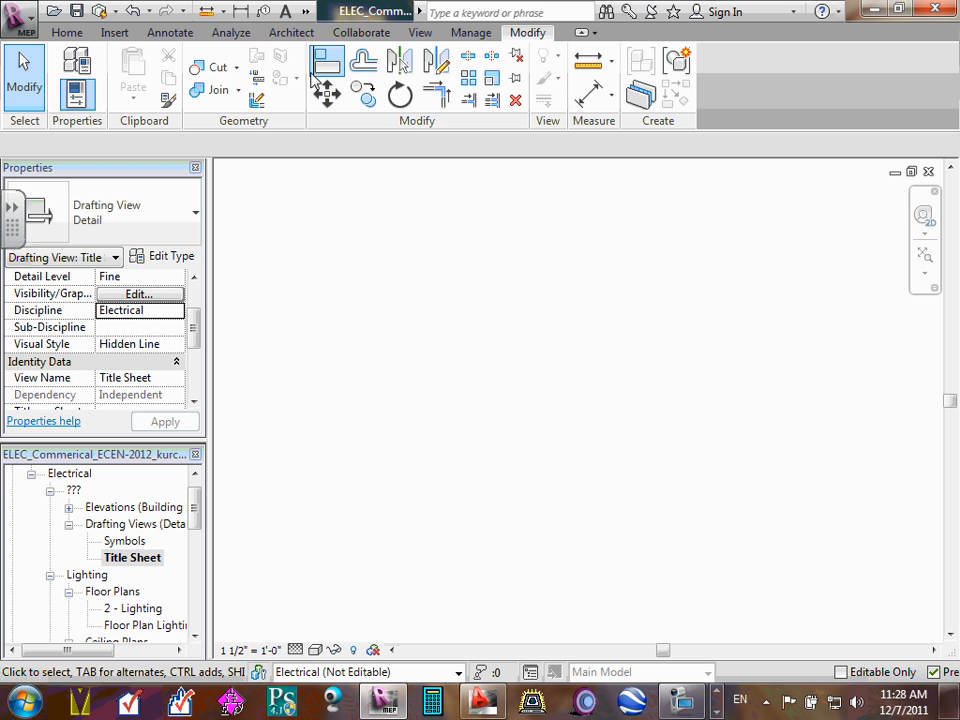
Draw a wide text box in the upper part of the Title Sheet view and paste the copied sheet list into it
{"action": "left_click", "coordinate": [172, 33]}
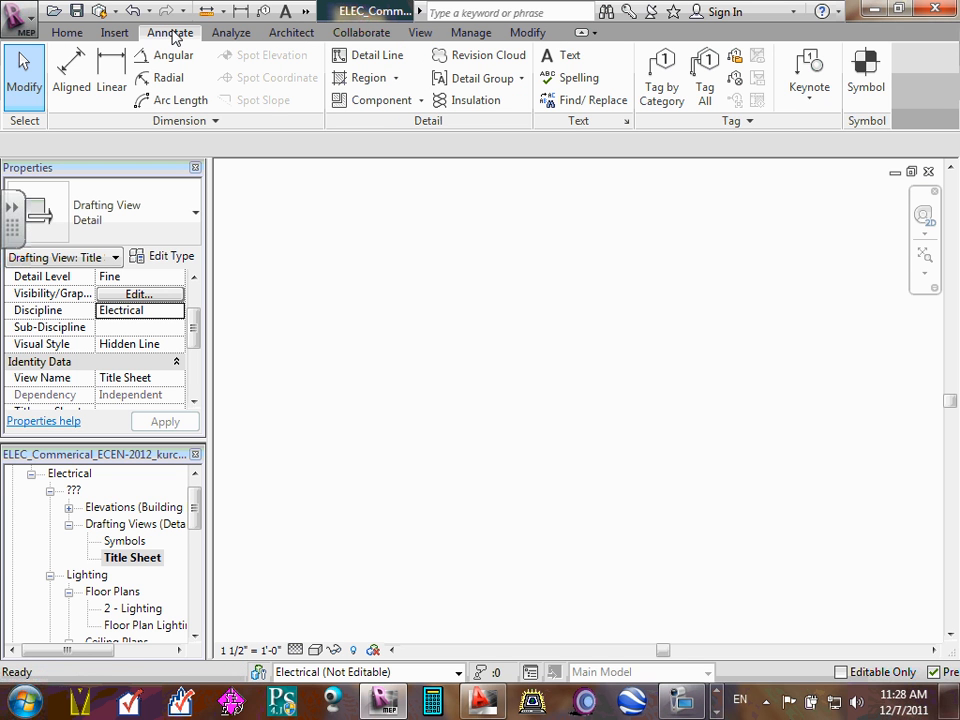
{"action": "left_click", "coordinate": [556, 57]}
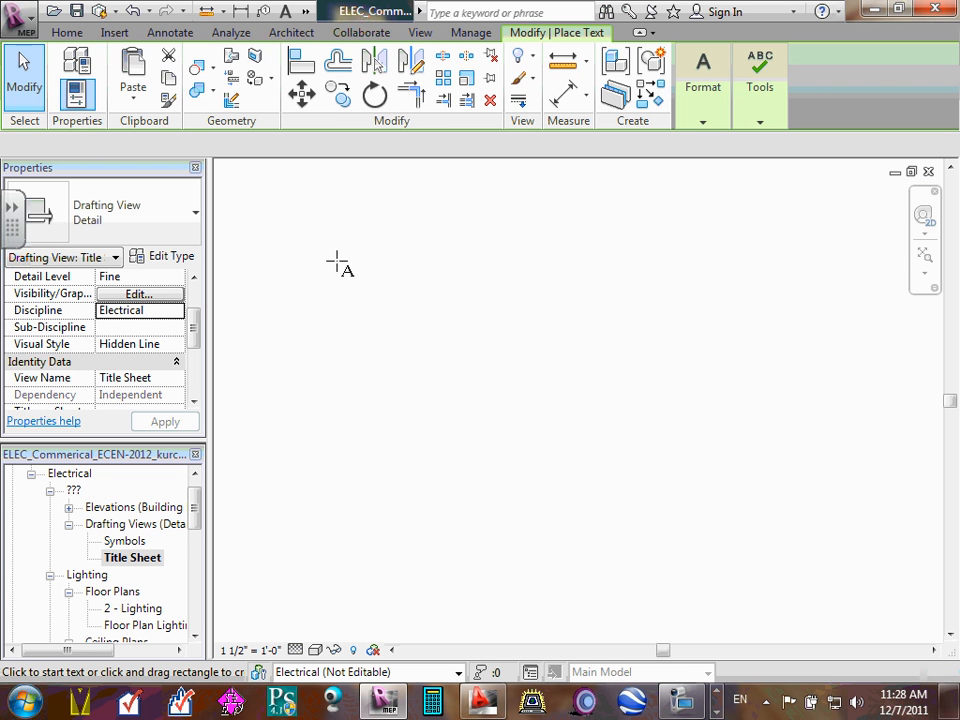
{"action": "left_click_drag", "start_coordinate": [337, 262], "coordinate": [814, 452]}
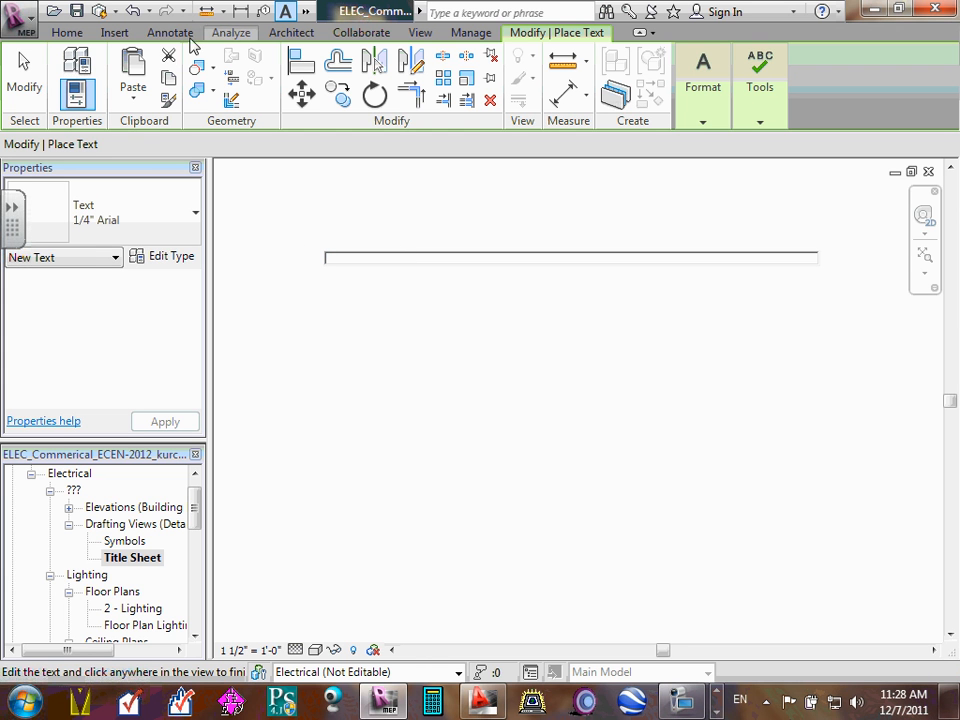
{"action": "left_click", "coordinate": [131, 80]}
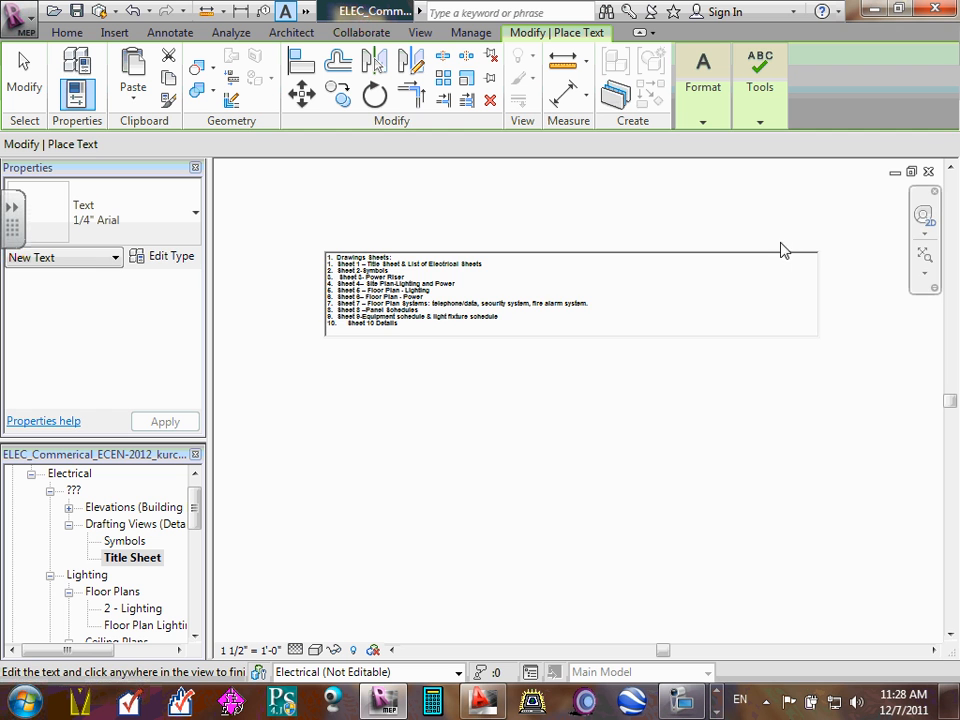
{"action": "key", "text": "ctrl+a"}
{"action": "left_click", "coordinate": [666, 285]}
{"action": "left_click", "coordinate": [663, 285]}
{"action": "left_click", "coordinate": [508, 300]}
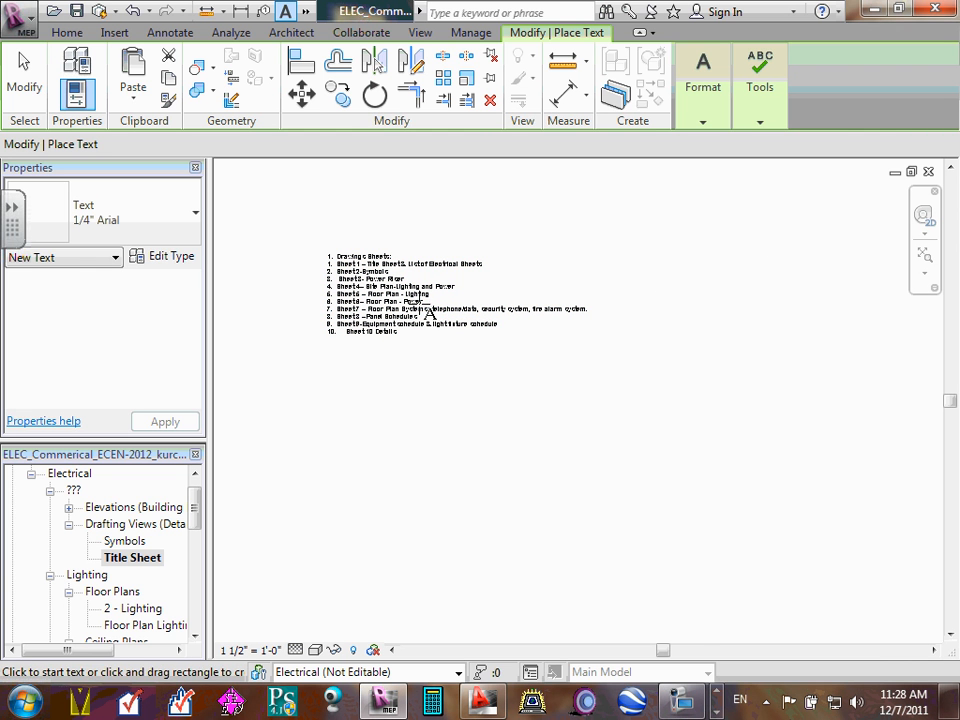
{"action": "left_click", "coordinate": [261, 296]}
{"action": "left_click", "coordinate": [349, 287]}
{"action": "left_click", "coordinate": [350, 271]}
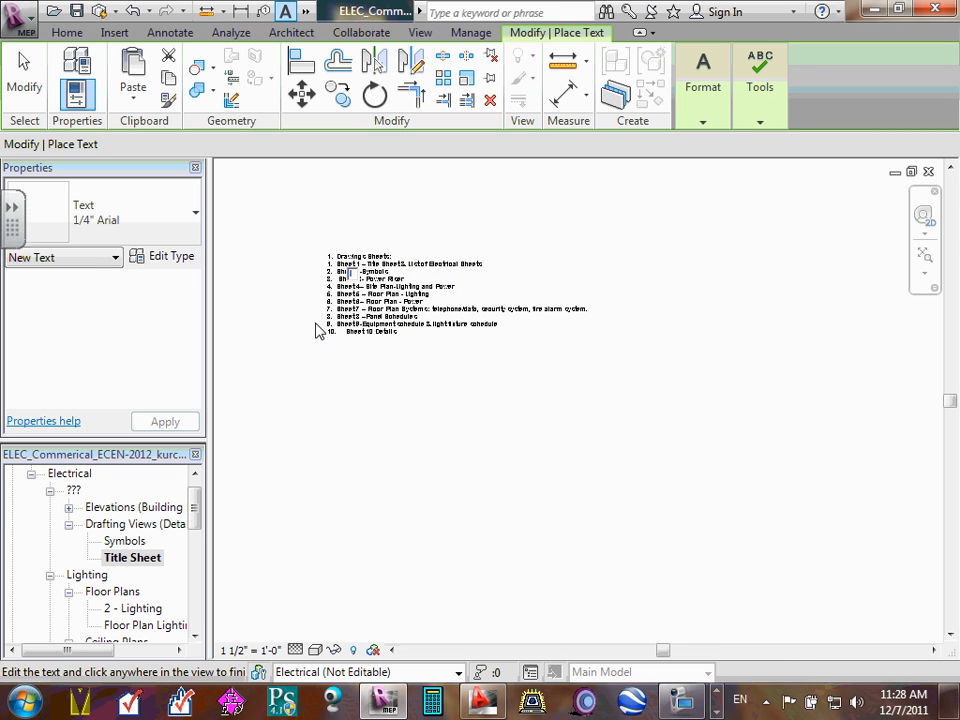
{"action": "left_click", "coordinate": [353, 353]}
{"action": "key", "text": "Escape"}
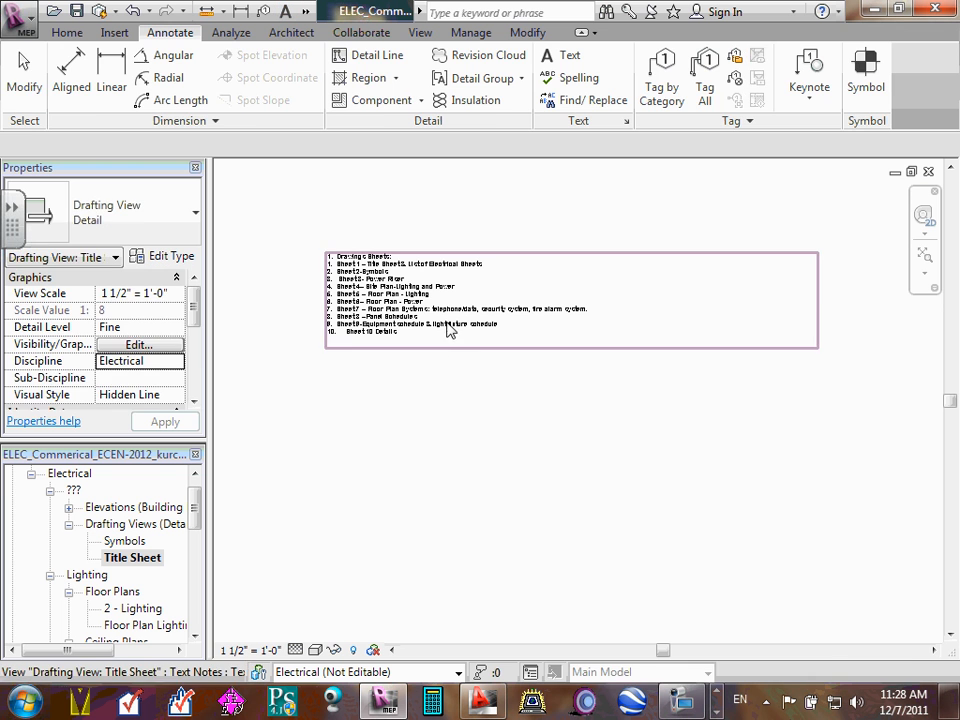
Narrow the sheet list's text note from its right edge and extend its left edge slightly outward
{"action": "left_click", "coordinate": [452, 330]}
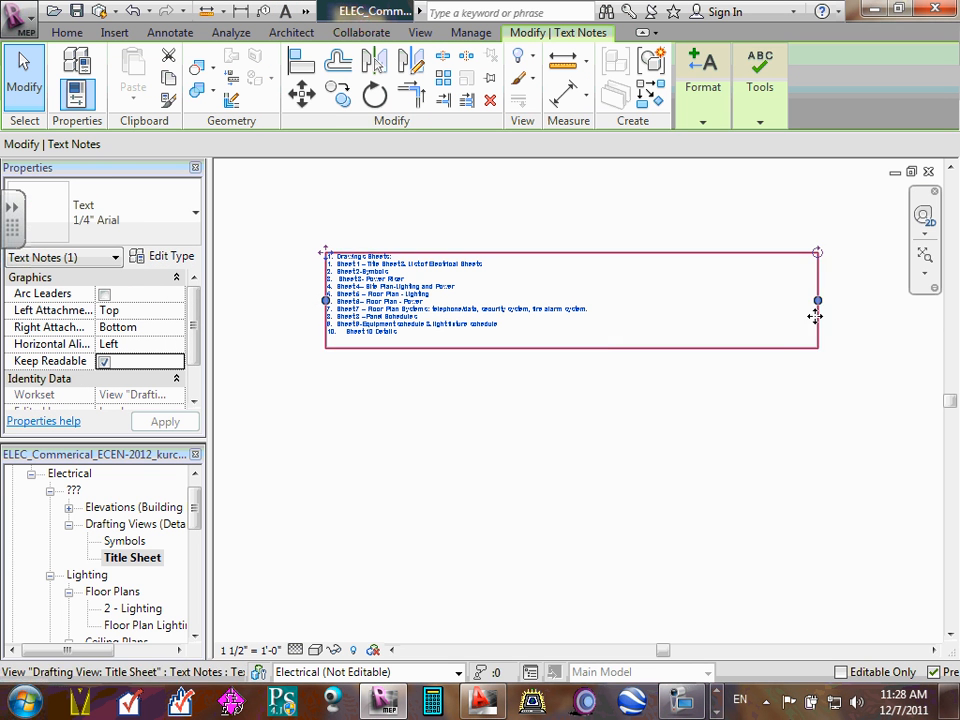
{"action": "left_click_drag", "start_coordinate": [817, 317], "coordinate": [705, 305]}
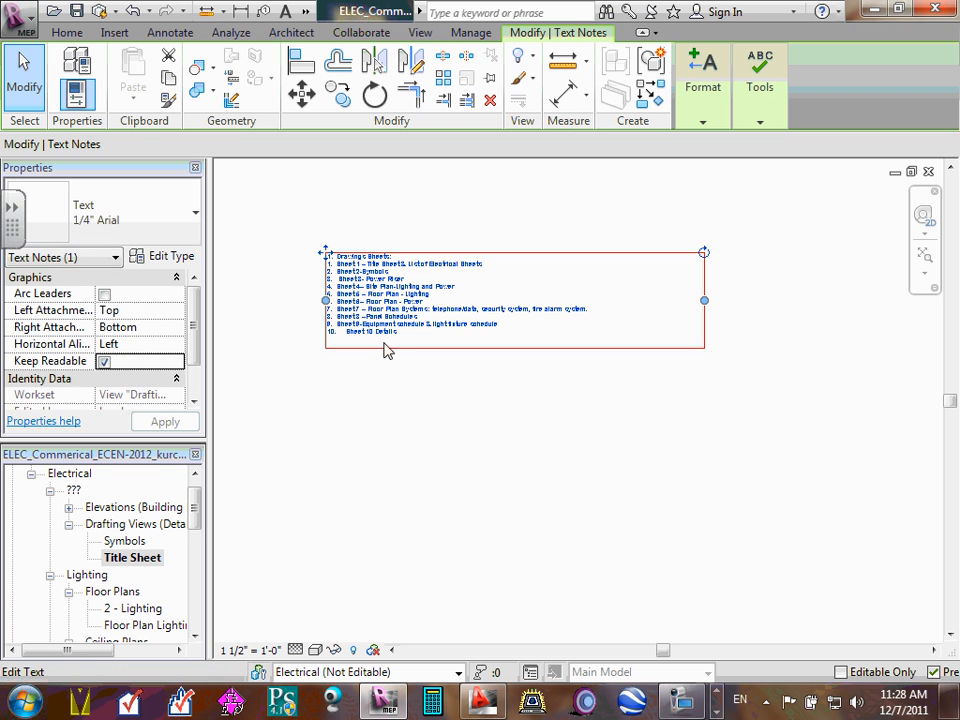
{"action": "left_click_drag", "start_coordinate": [318, 301], "coordinate": [300, 301]}
{"action": "left_click", "coordinate": [510, 514]}
Try to format the Sheet 1 to Sheet 10 lines inside the sheet list's text note
{"action": "double_click", "coordinate": [331, 300]}
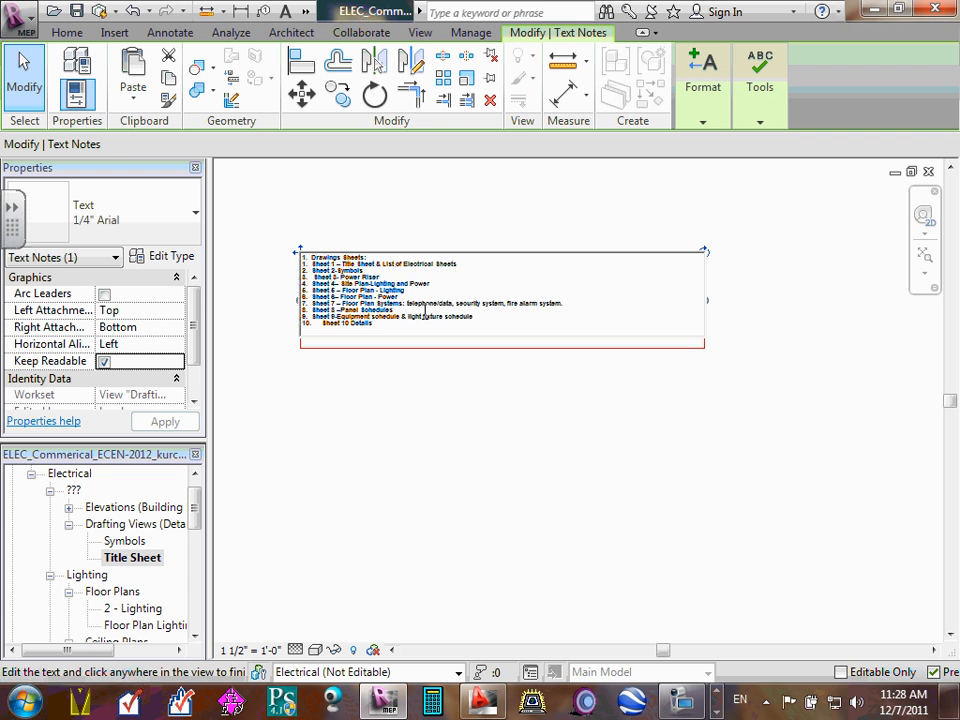
{"action": "key", "text": "ctrl+a"}
{"action": "left_click", "coordinate": [471, 456]}
{"action": "double_click", "coordinate": [305, 271]}
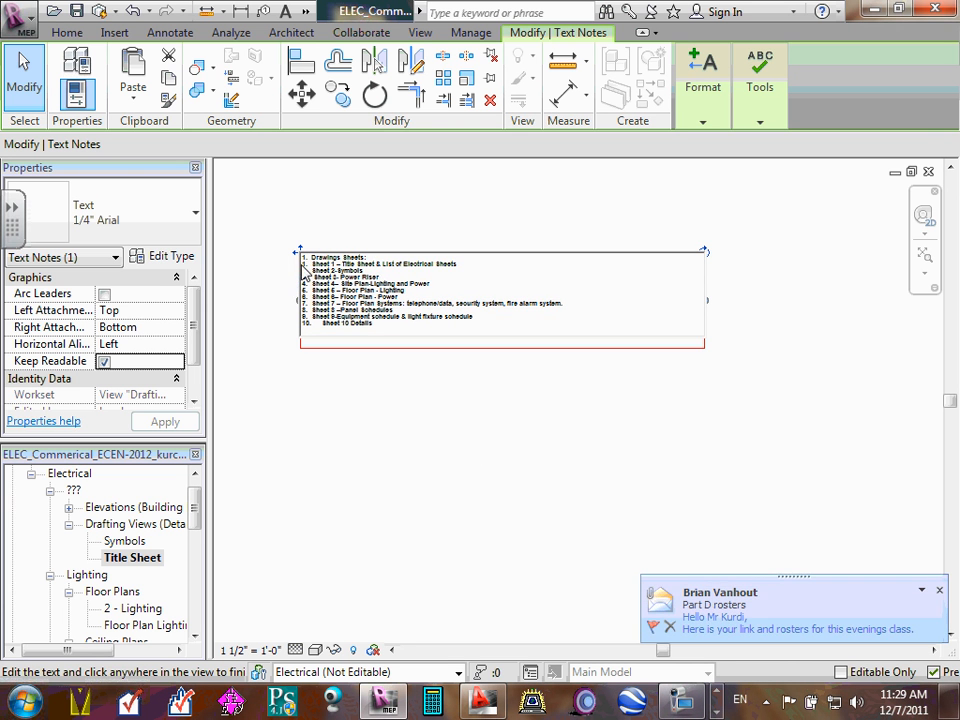
{"action": "left_click_drag", "start_coordinate": [305, 268], "coordinate": [570, 326]}
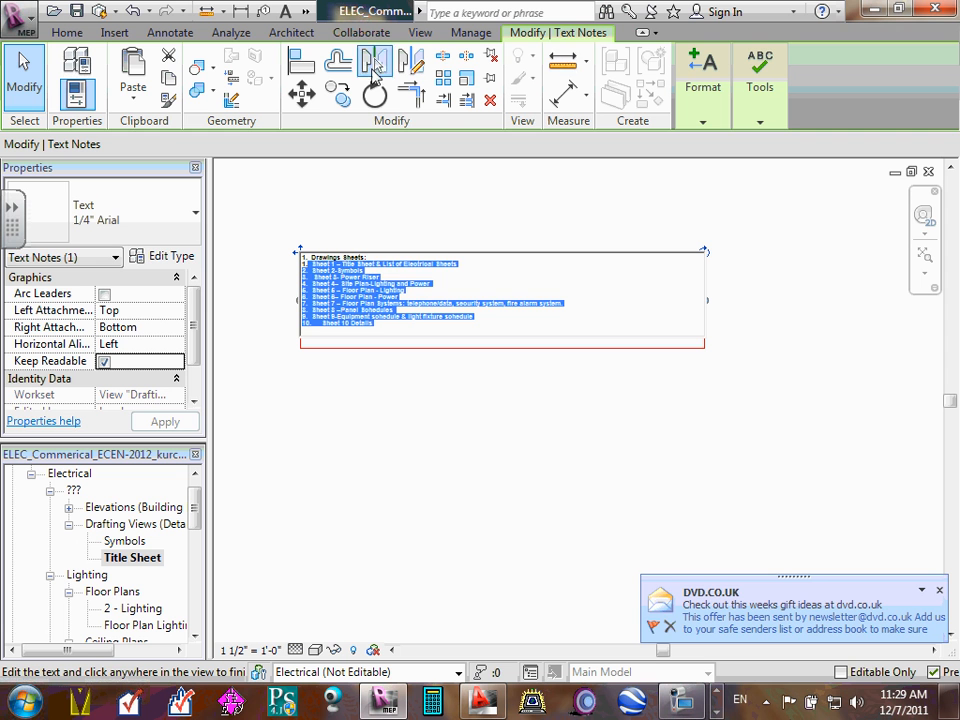
{"action": "left_click", "coordinate": [571, 37]}
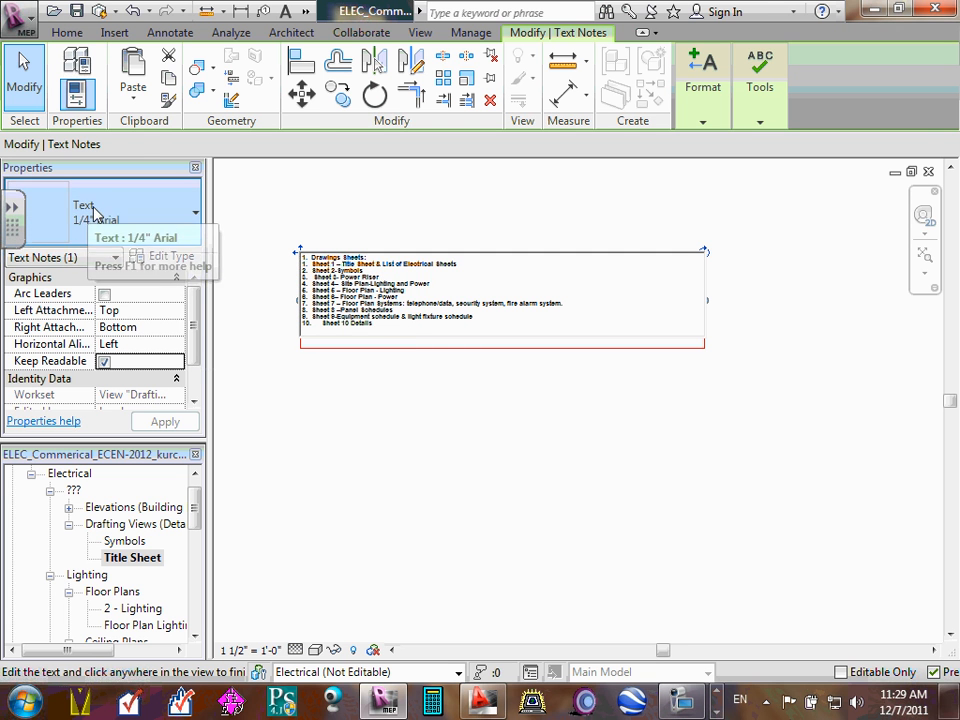
{"action": "left_click", "coordinate": [406, 449]}
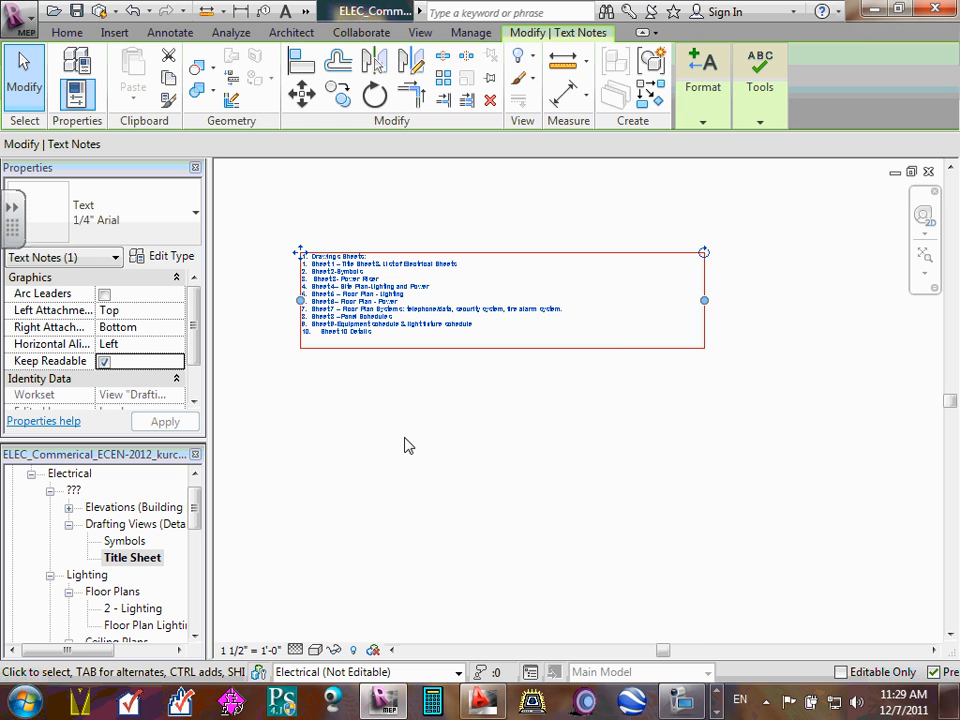
{"action": "left_click", "coordinate": [602, 435]}
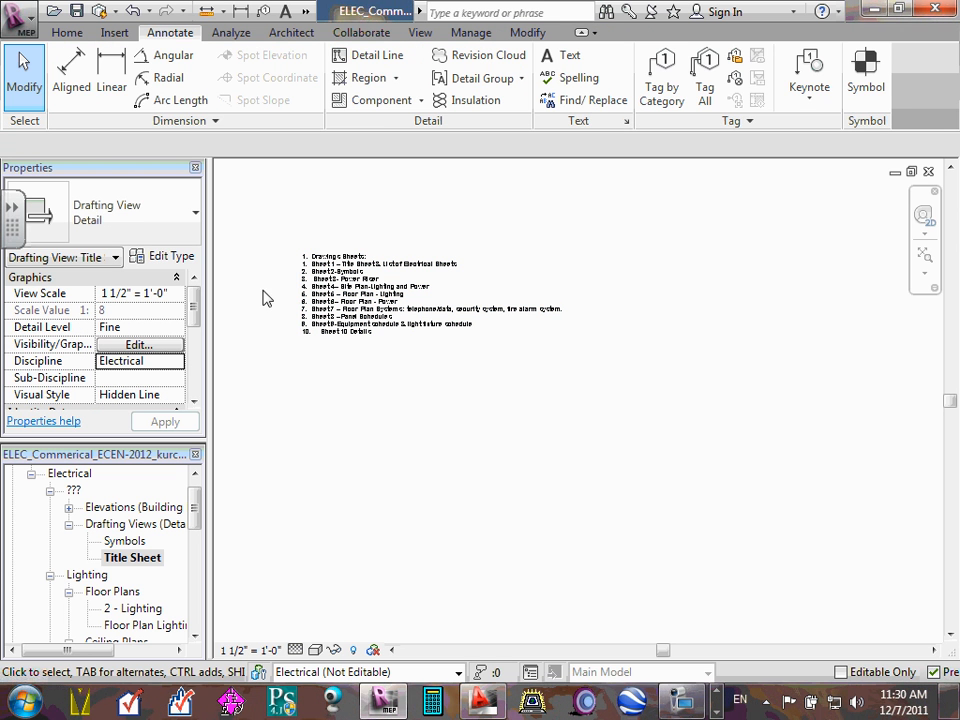
Run a spelling check on the sheet list's text note
{"action": "left_click", "coordinate": [315, 262]}
{"action": "mouse_move", "coordinate": [714, 90]}
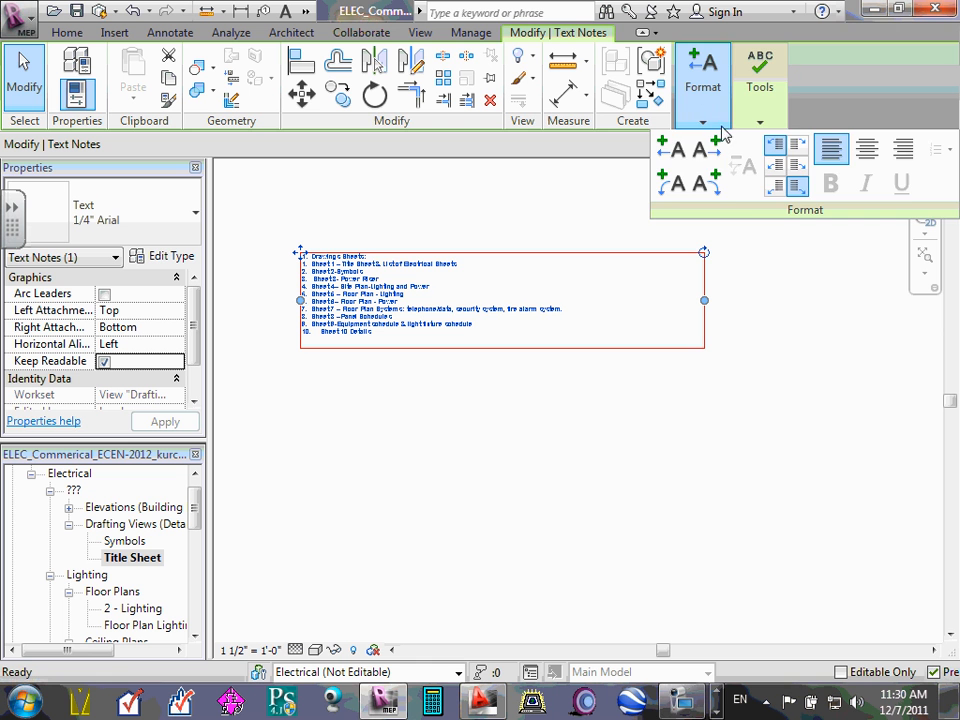
{"action": "mouse_move", "coordinate": [759, 104]}
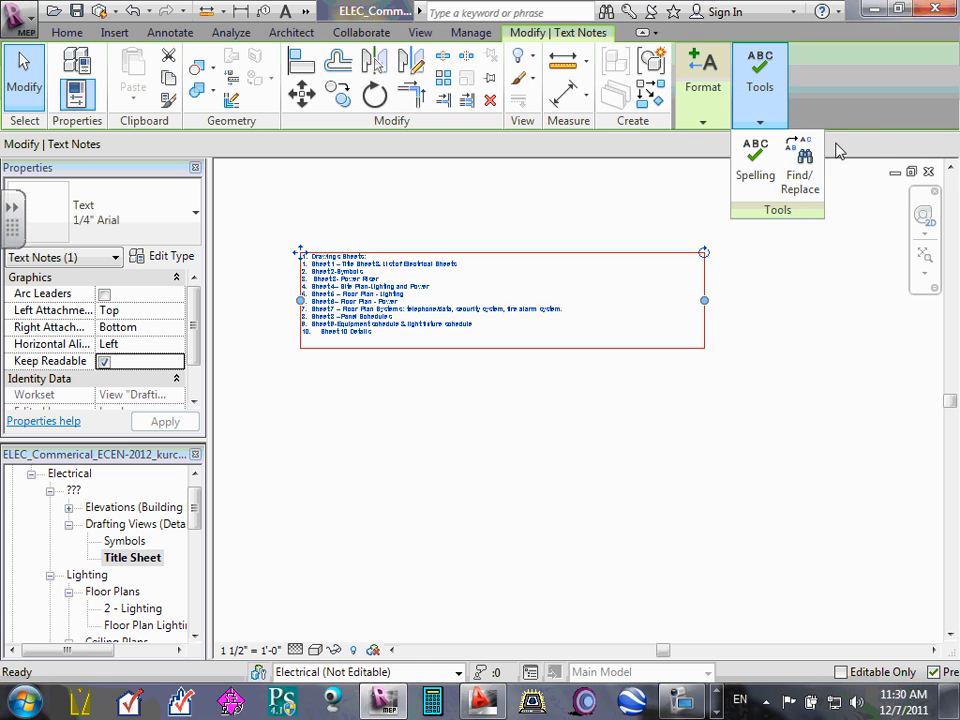
{"action": "left_click", "coordinate": [757, 176]}
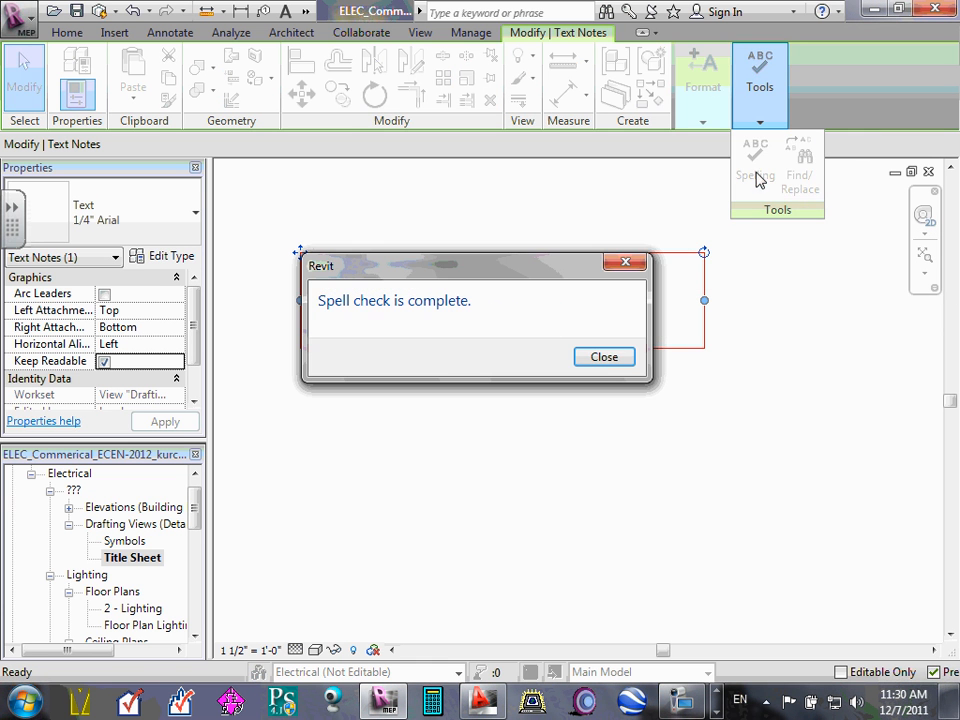
{"action": "left_click", "coordinate": [604, 358]}
Add one straight leader to the left side and two to the right side of the sheet list's text note
{"action": "mouse_move", "coordinate": [743, 120]}
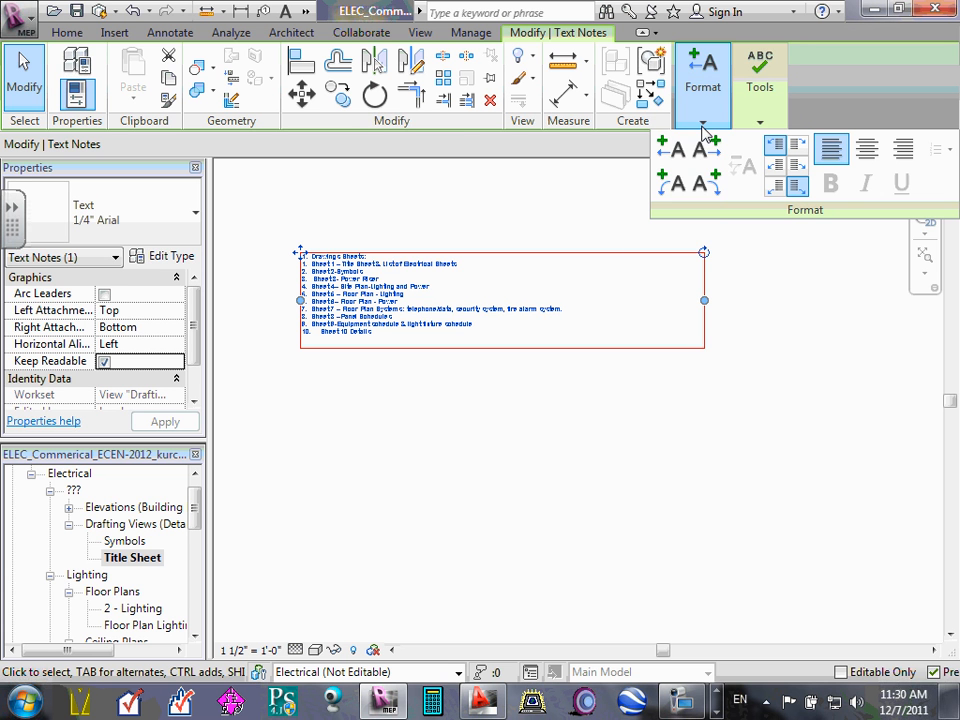
{"action": "left_click", "coordinate": [699, 152]}
{"action": "left_click", "coordinate": [679, 154]}
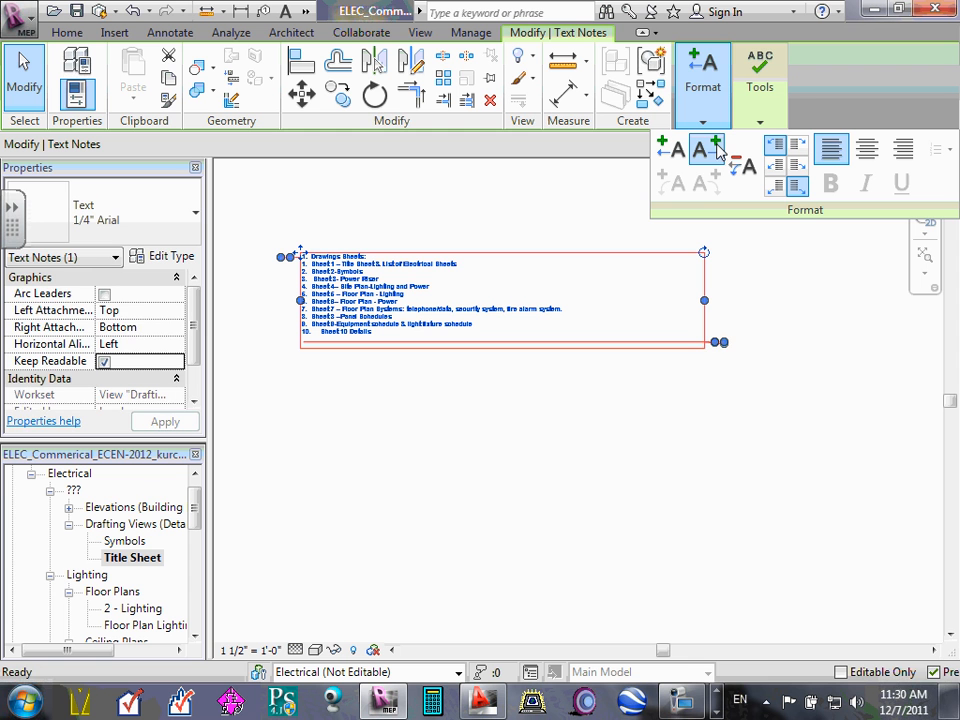
{"action": "left_click", "coordinate": [717, 152]}
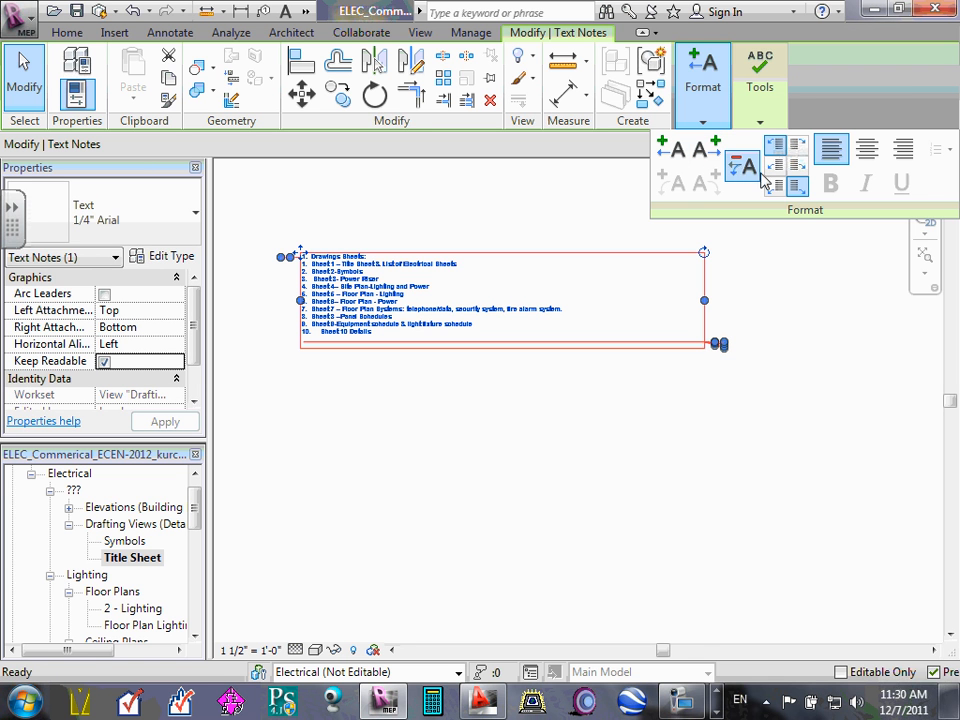
{"action": "left_click", "coordinate": [489, 452]}
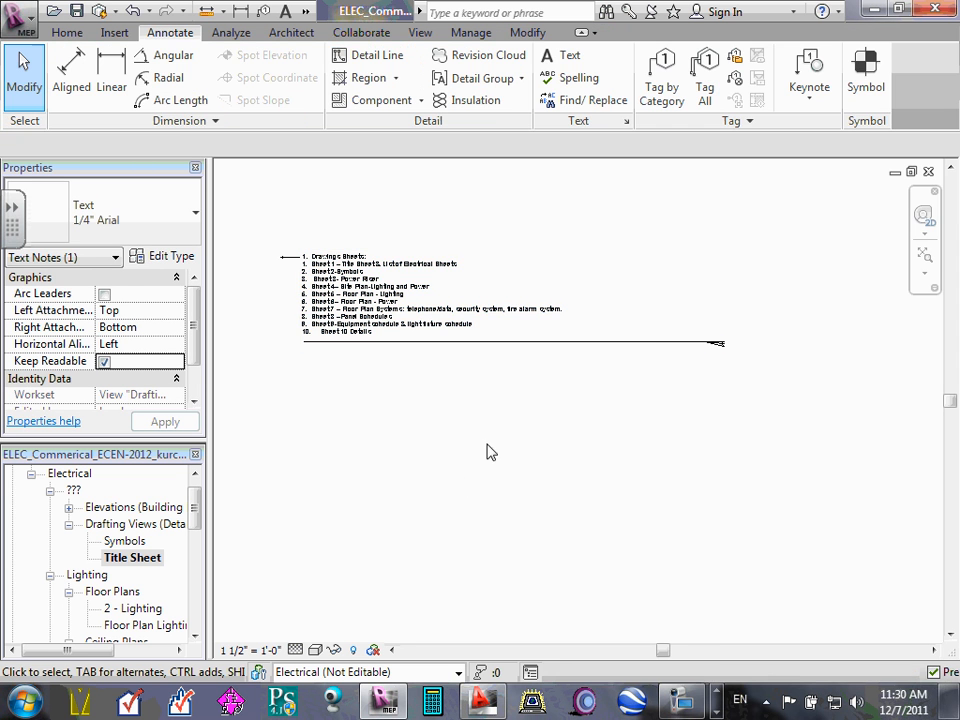
Pull a right-side leader straight down below the sheet list and move the whole text note slightly upward
{"action": "left_click_drag", "start_coordinate": [717, 348], "coordinate": [697, 405]}
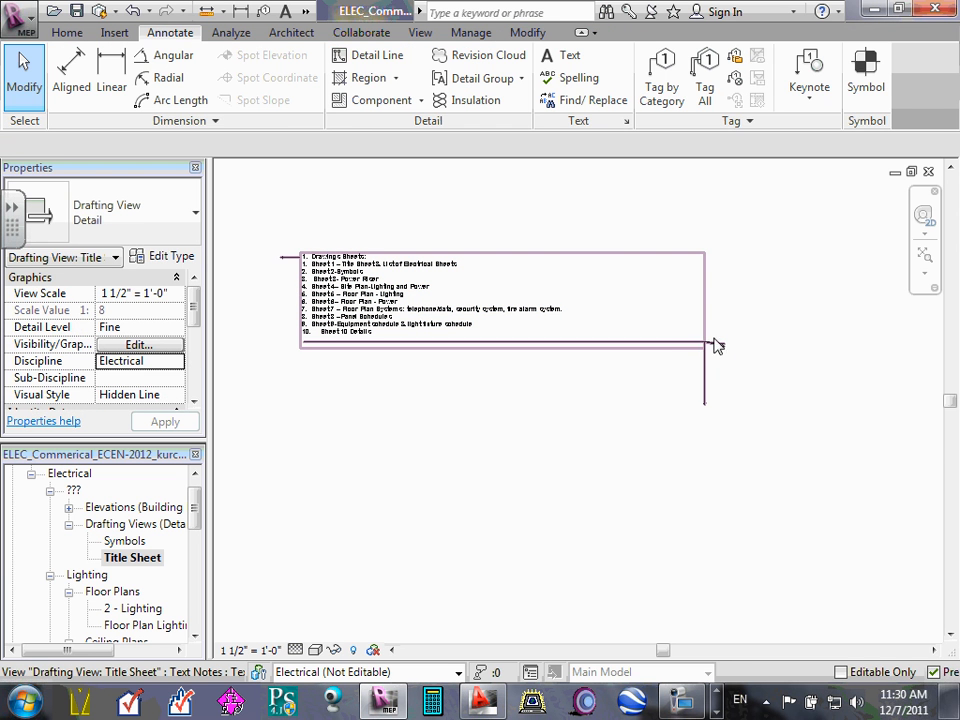
{"action": "mouse_move", "coordinate": [692, 345]}
{"action": "left_mouse_down"}
{"action": "mouse_move", "coordinate": [679, 339]}
{"action": "mouse_move", "coordinate": [671, 403]}
{"action": "mouse_move", "coordinate": [678, 292]}
{"action": "left_mouse_up"}
{"action": "left_click", "coordinate": [617, 424]}
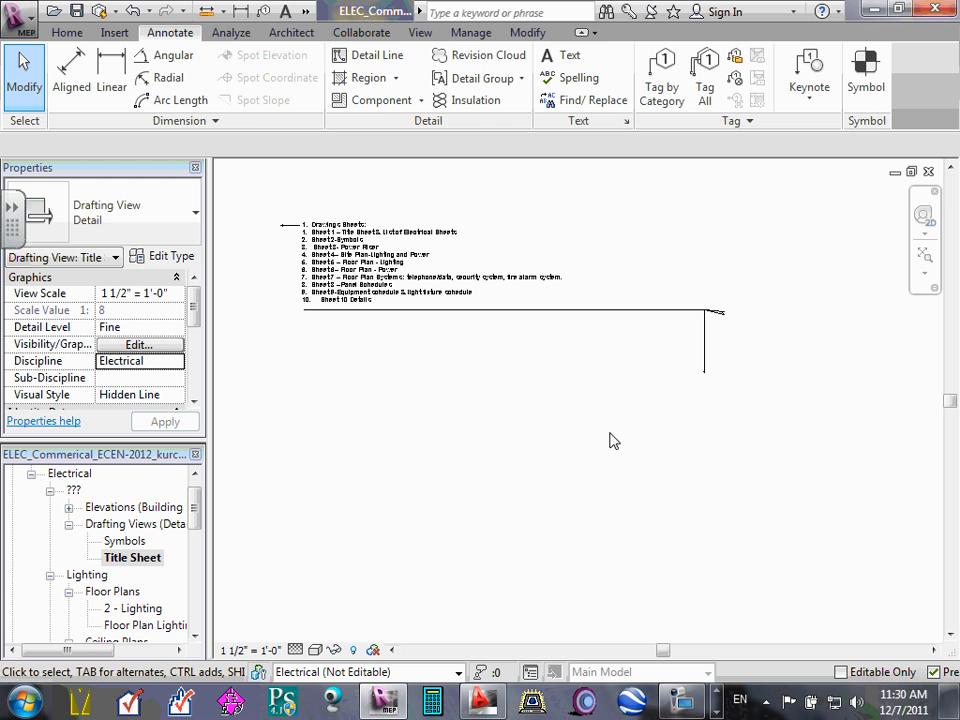
Place a second text note with random sample characters below the sheet list and widen its box to the right
{"action": "left_click", "coordinate": [561, 57]}
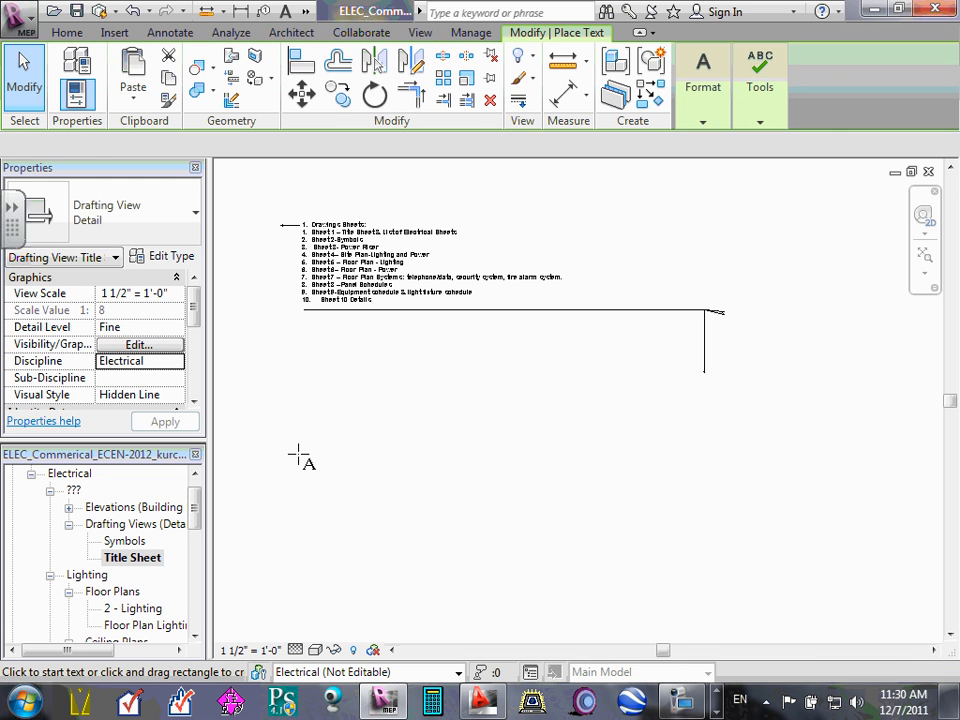
{"action": "left_click", "coordinate": [304, 461]}
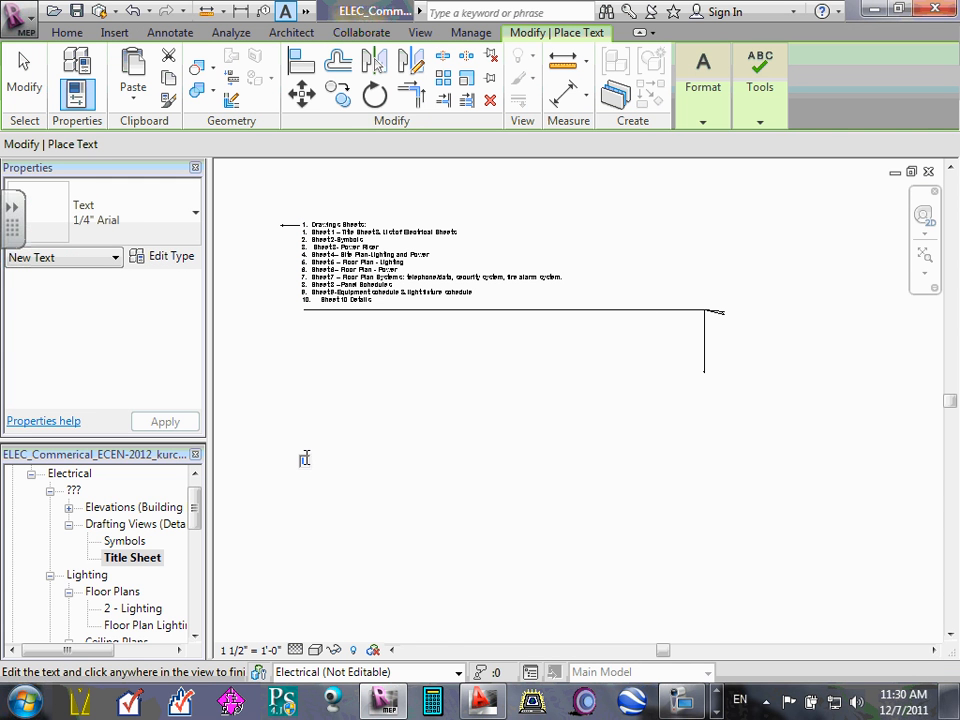
{"action": "type", "text": "Sheet1 - Title Sheet"}
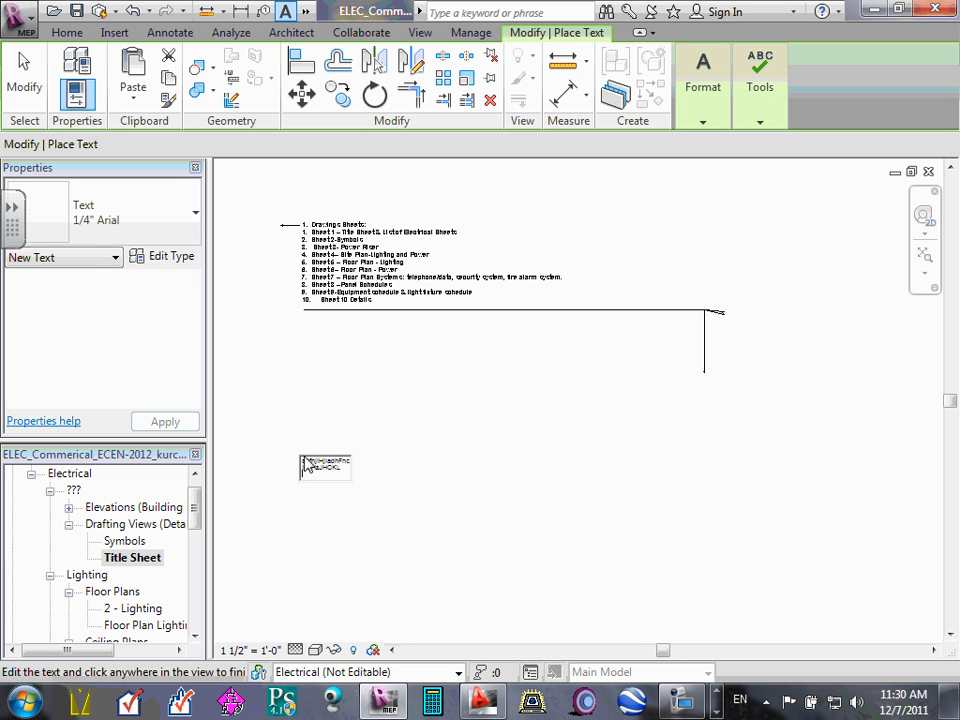
{"action": "left_click", "coordinate": [366, 449]}
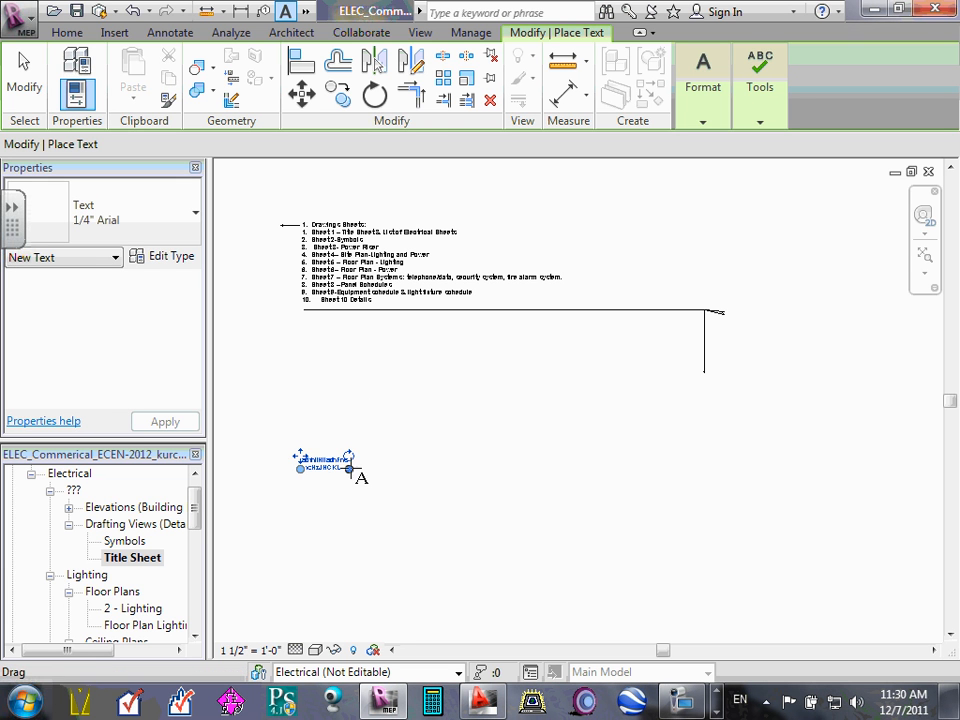
{"action": "left_click_drag", "start_coordinate": [349, 468], "coordinate": [482, 579]}
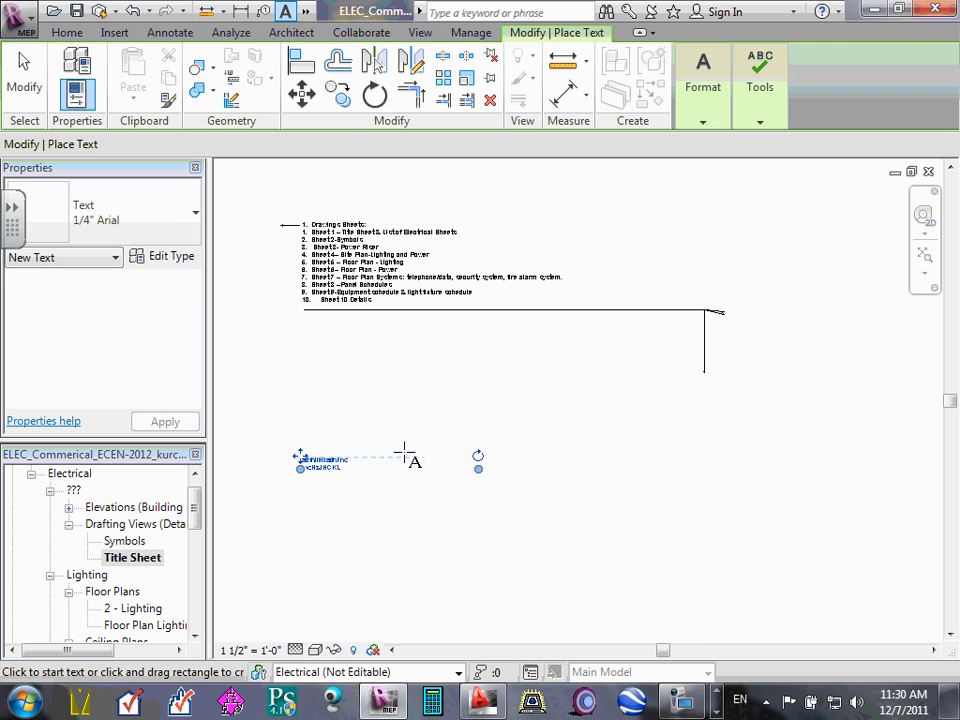
Finish placing text and delete the sample text note with random characters below the sheet list
{"action": "left_click", "coordinate": [392, 422]}
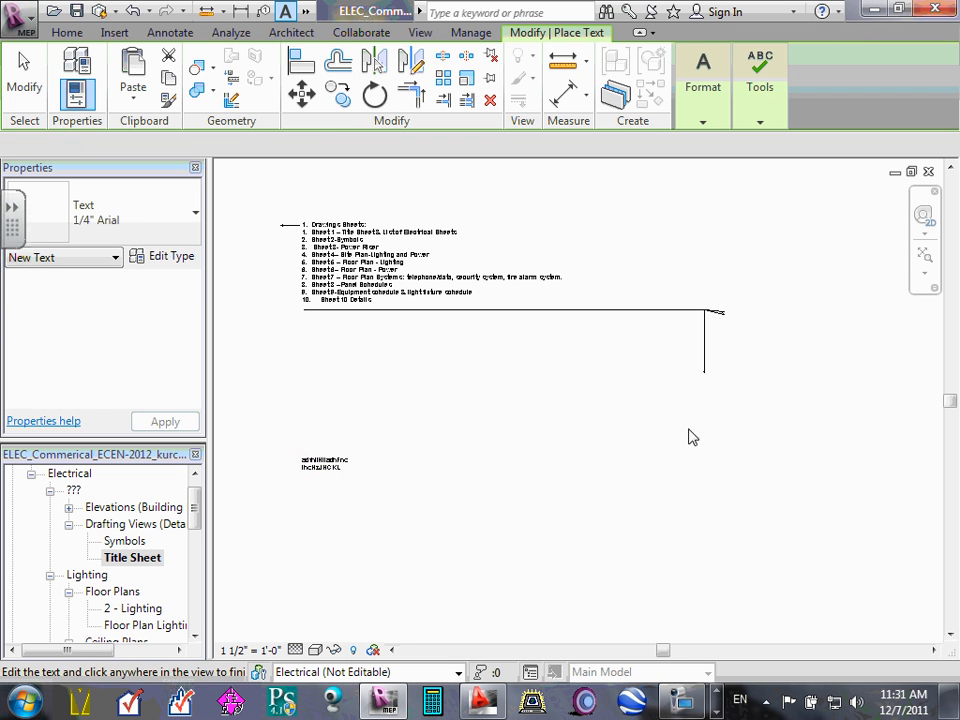
{"action": "key", "text": "Escape"}
{"action": "key", "text": "Escape"}
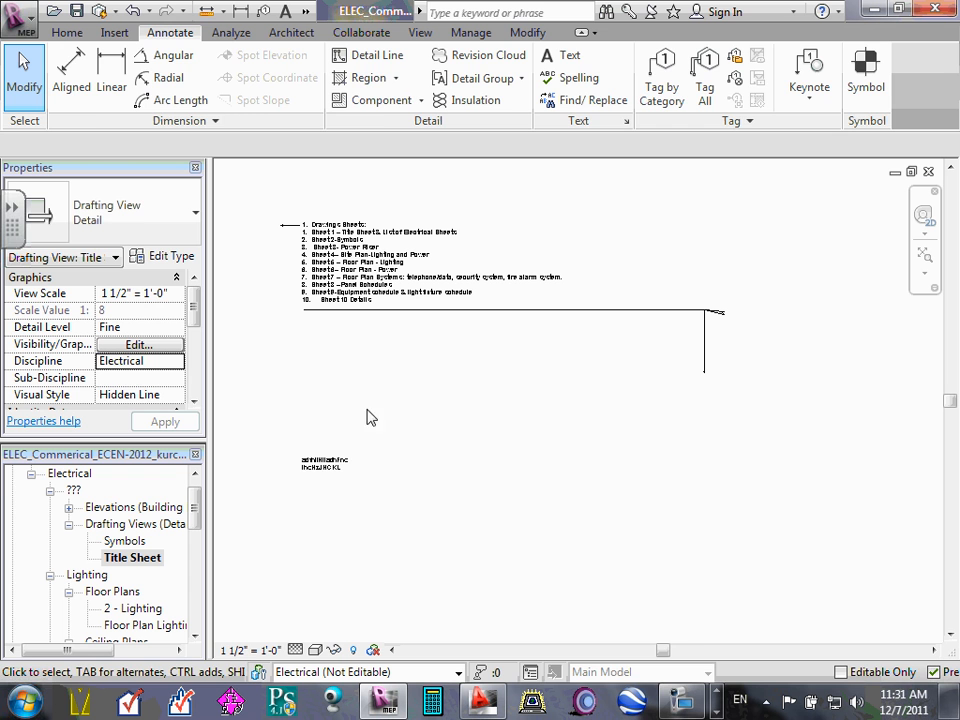
{"action": "left_click", "coordinate": [313, 474]}
{"action": "key", "text": "Delete"}
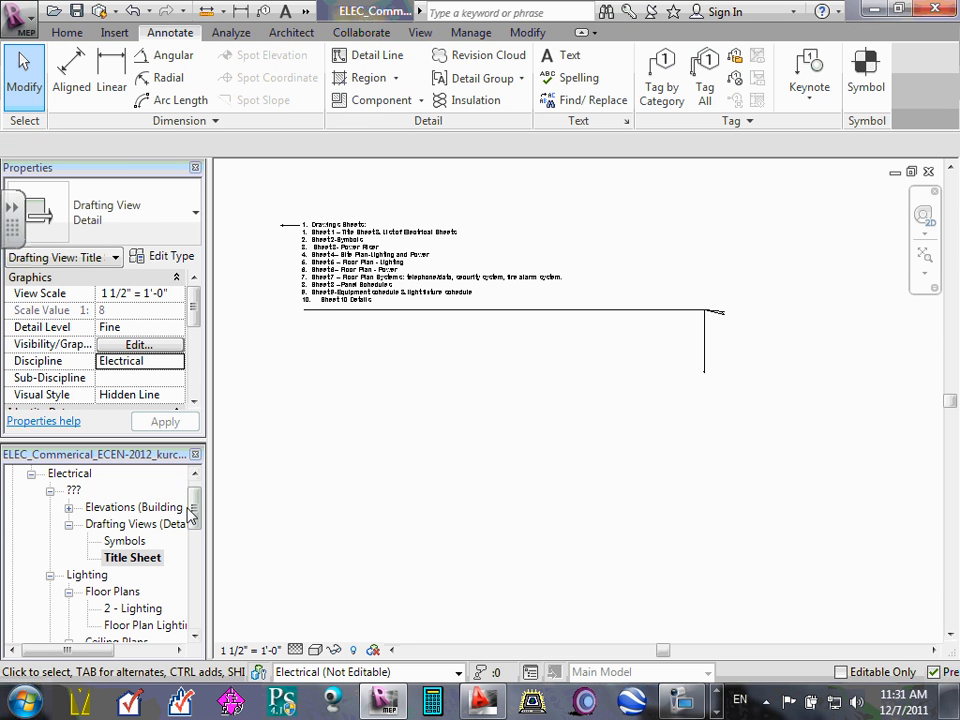
Open the sheet list's text note for editing at the start of its "Drawings Sheets:" heading
{"action": "double_click", "coordinate": [310, 228]}
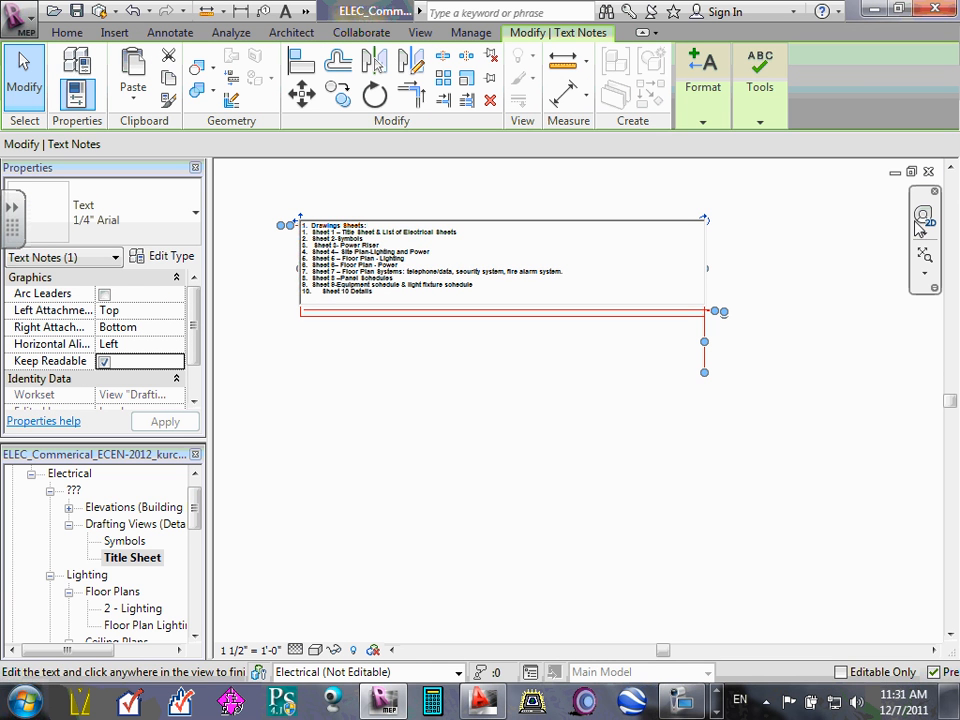
{"action": "left_click", "coordinate": [927, 279]}
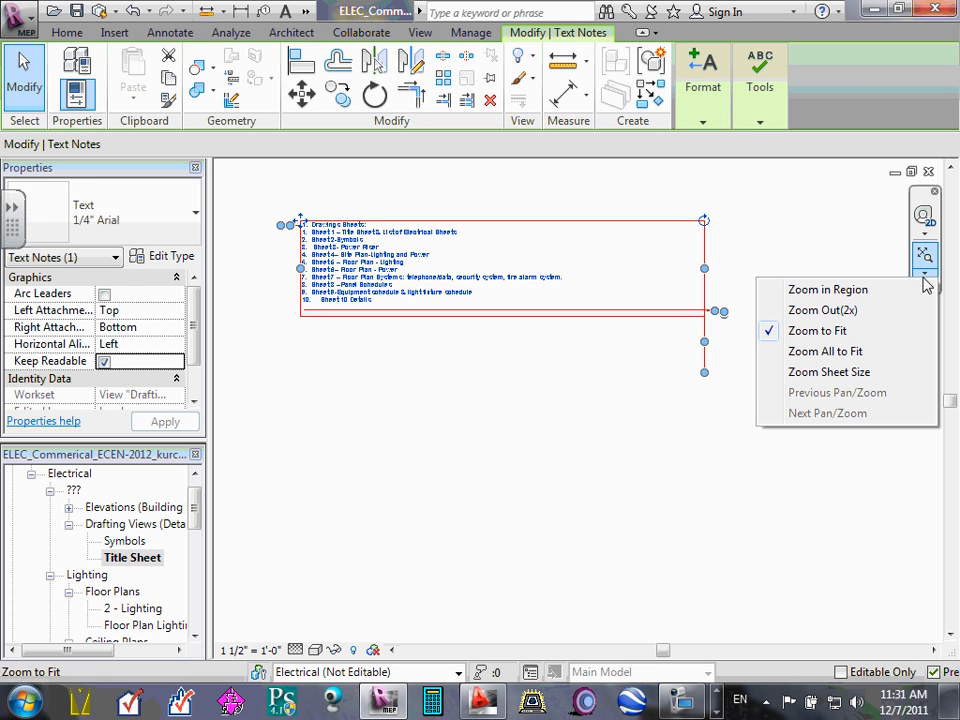
{"action": "left_click", "coordinate": [828, 290]}
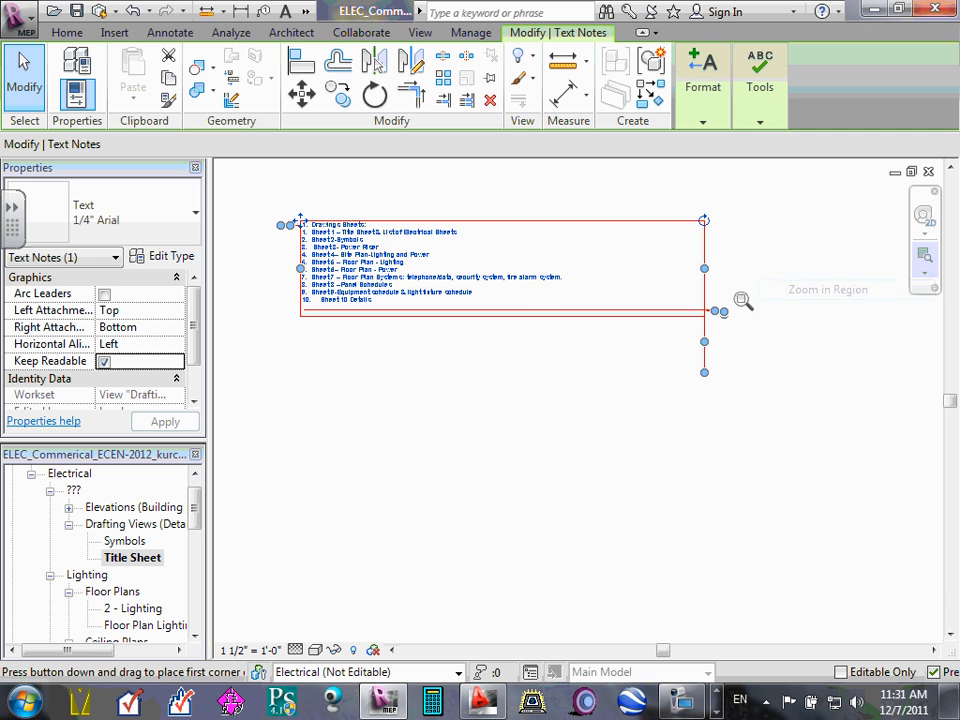
{"action": "left_click_drag", "start_coordinate": [272, 199], "coordinate": [666, 386]}
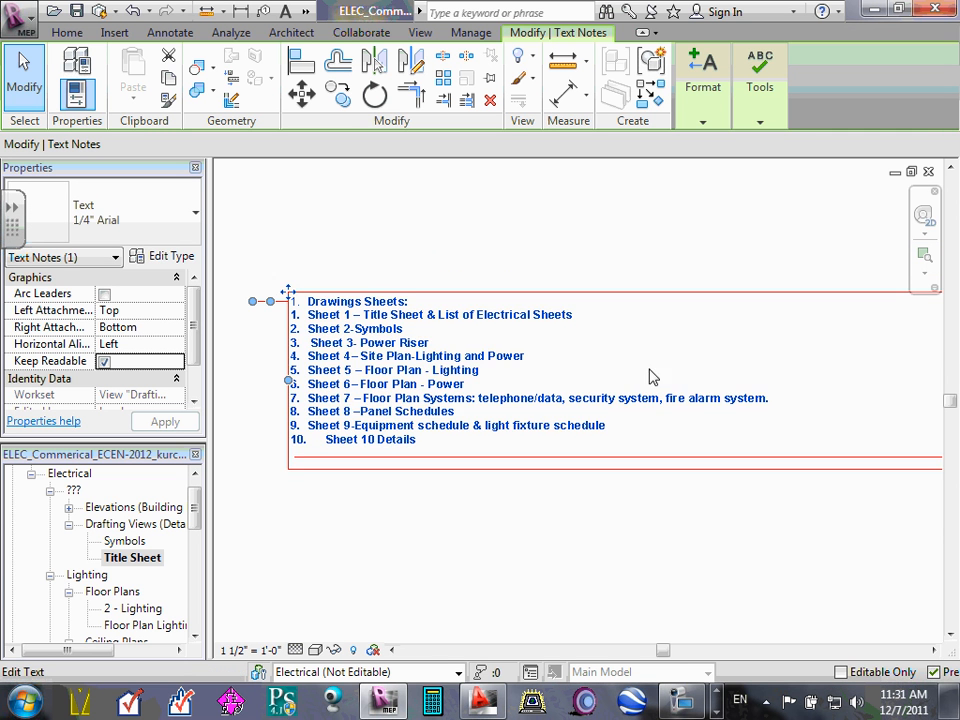
{"action": "left_click", "coordinate": [268, 274]}
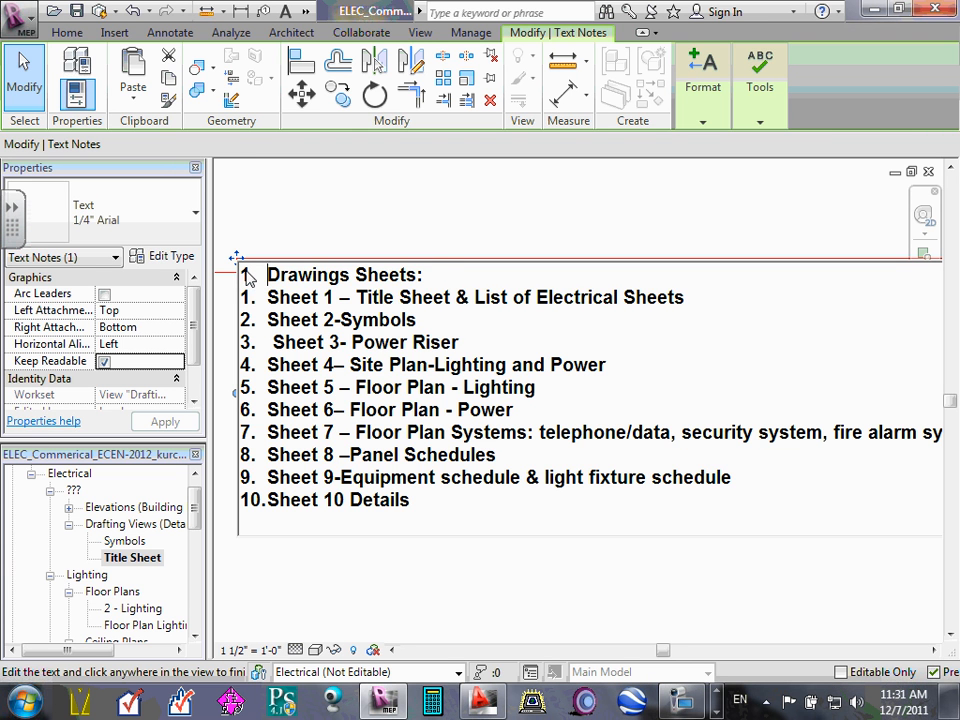
{"action": "key", "text": "ctrl+shift+Right"}
{"action": "key", "text": "ctrl+shift+Right"}
{"action": "key", "text": "Left"}
{"action": "left_click", "coordinate": [452, 477]}
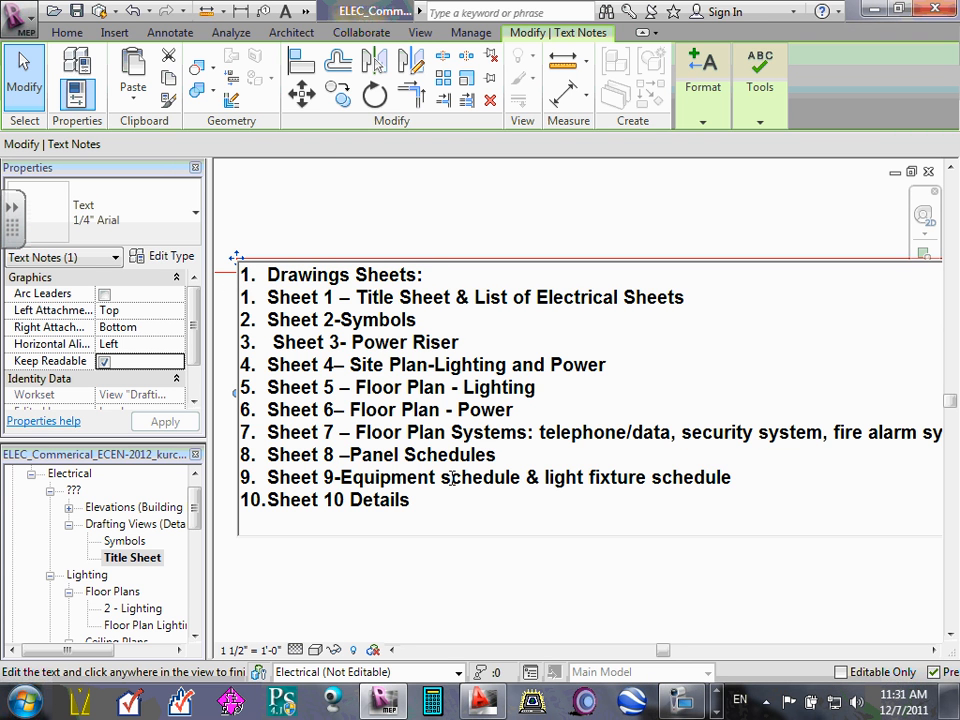
{"action": "left_click", "coordinate": [311, 278]}
{"action": "key", "text": "BackSpace"}
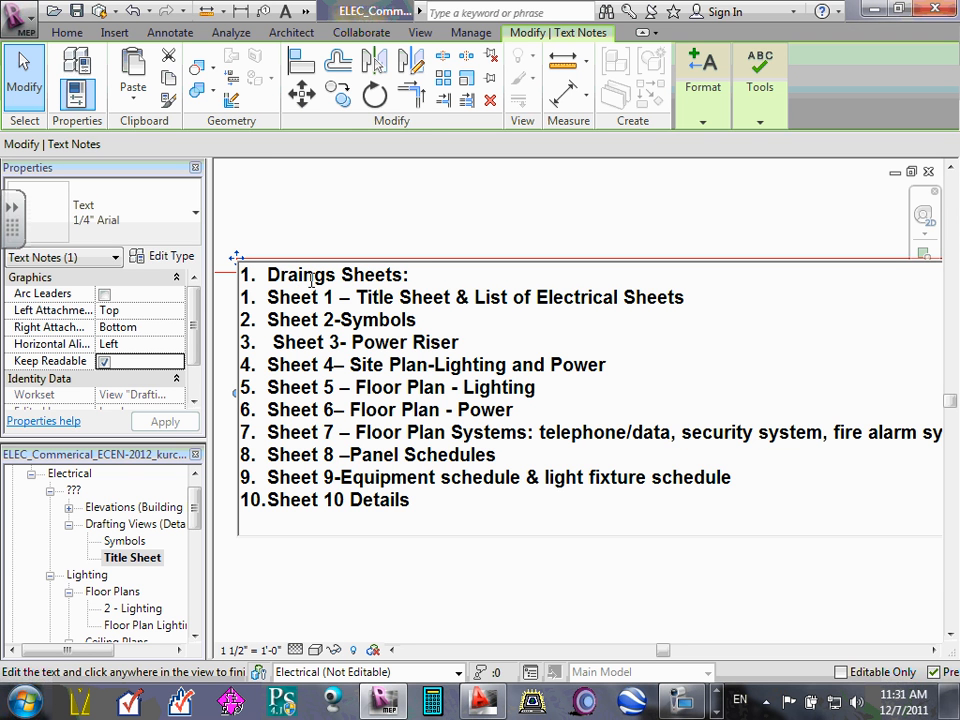
{"action": "type", "text": "w"}
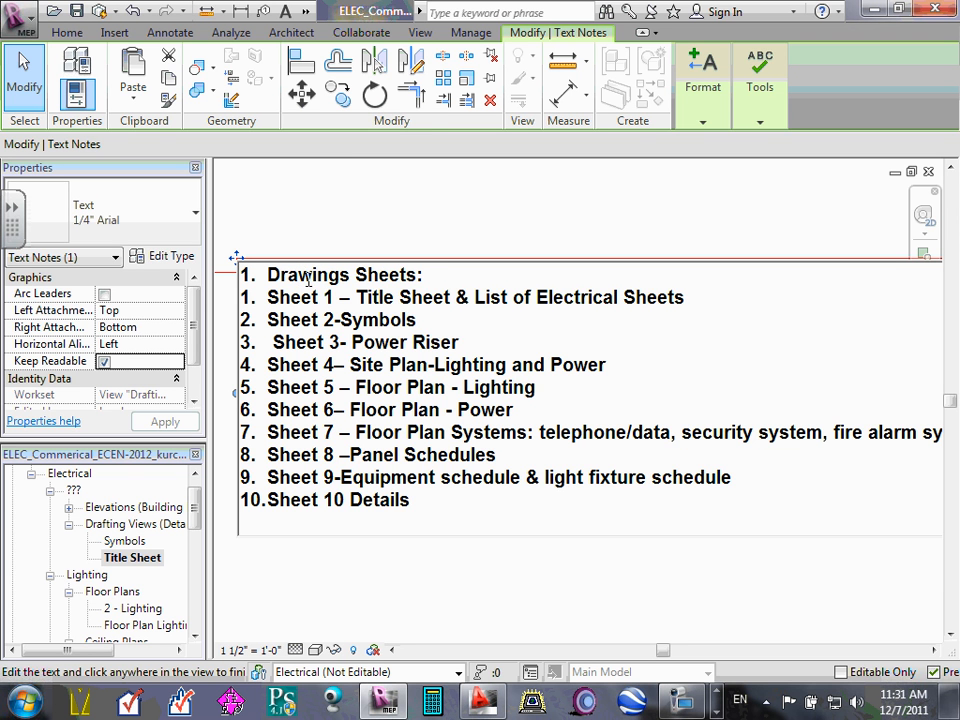
Remove the list number from the "Drawings Sheets:" heading with the None list option and delete the extra space before "Sheet 3- Power Riser"
{"action": "left_click", "coordinate": [250, 285]}
{"action": "mouse_move", "coordinate": [728, 66]}
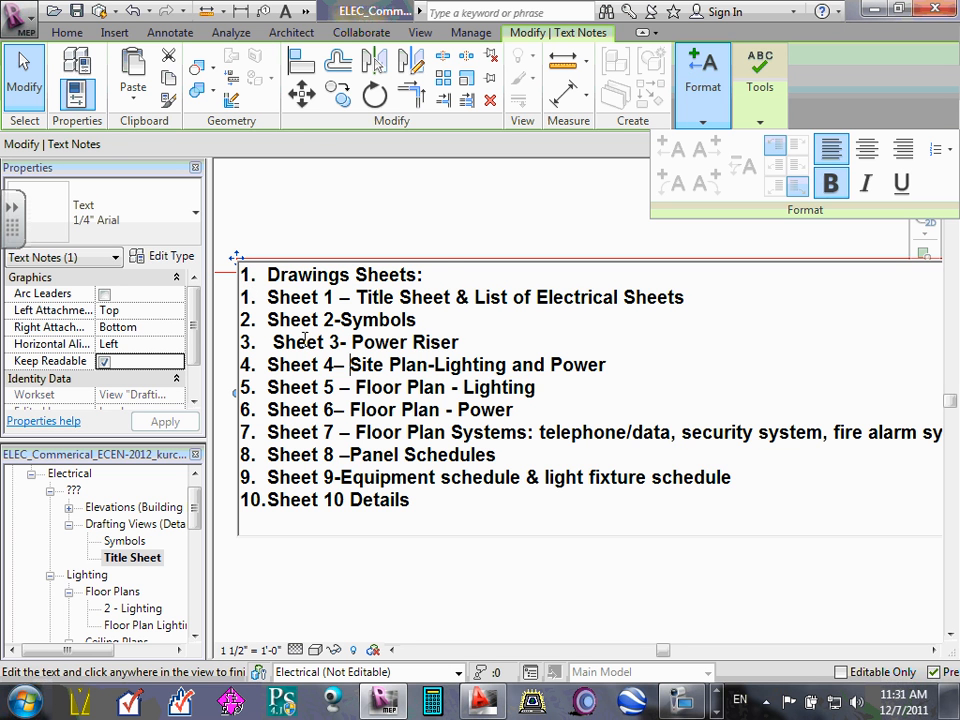
{"action": "key", "text": "ctrl+a"}
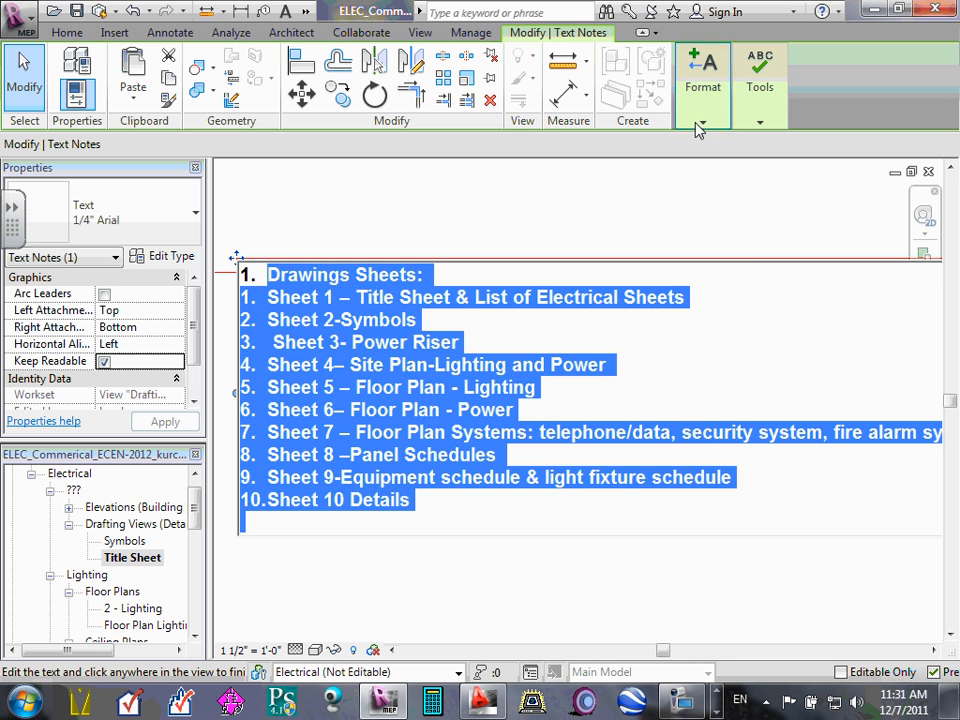
{"action": "mouse_move", "coordinate": [706, 115]}
{"action": "left_click", "coordinate": [842, 193]}
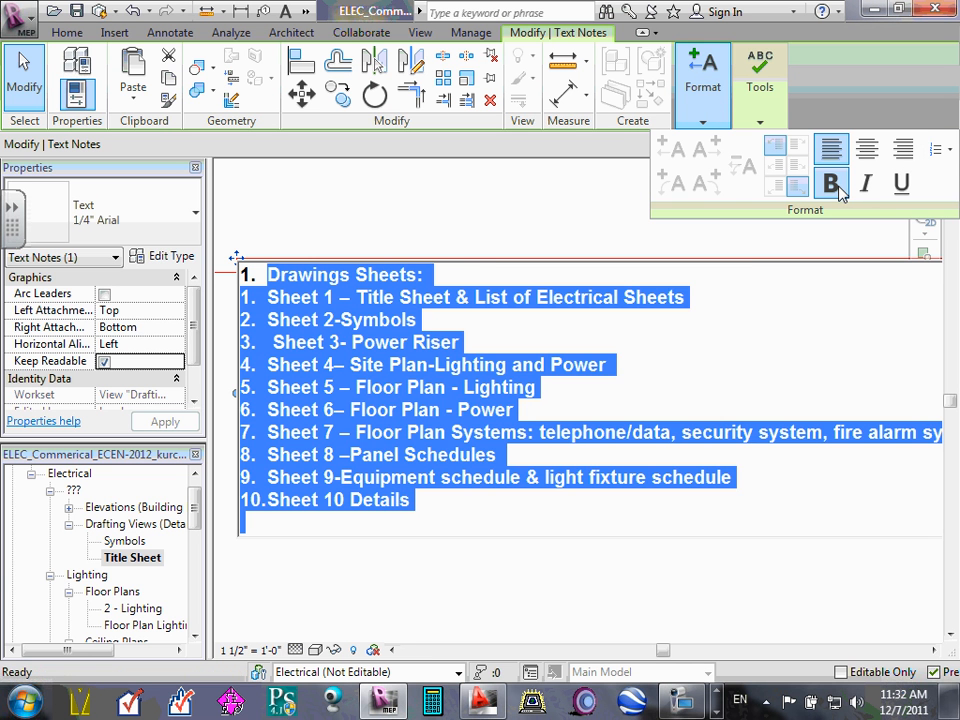
{"action": "left_click", "coordinate": [842, 193]}
{"action": "left_click", "coordinate": [842, 193]}
{"action": "left_click", "coordinate": [940, 148]}
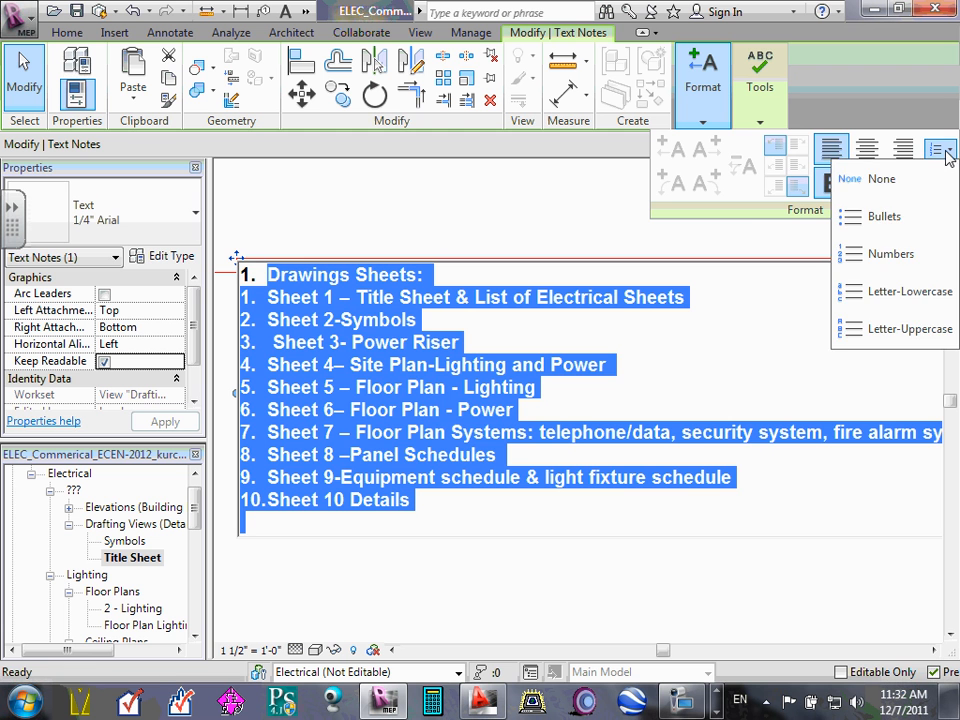
{"action": "left_click", "coordinate": [896, 187]}
{"action": "left_click", "coordinate": [262, 307]}
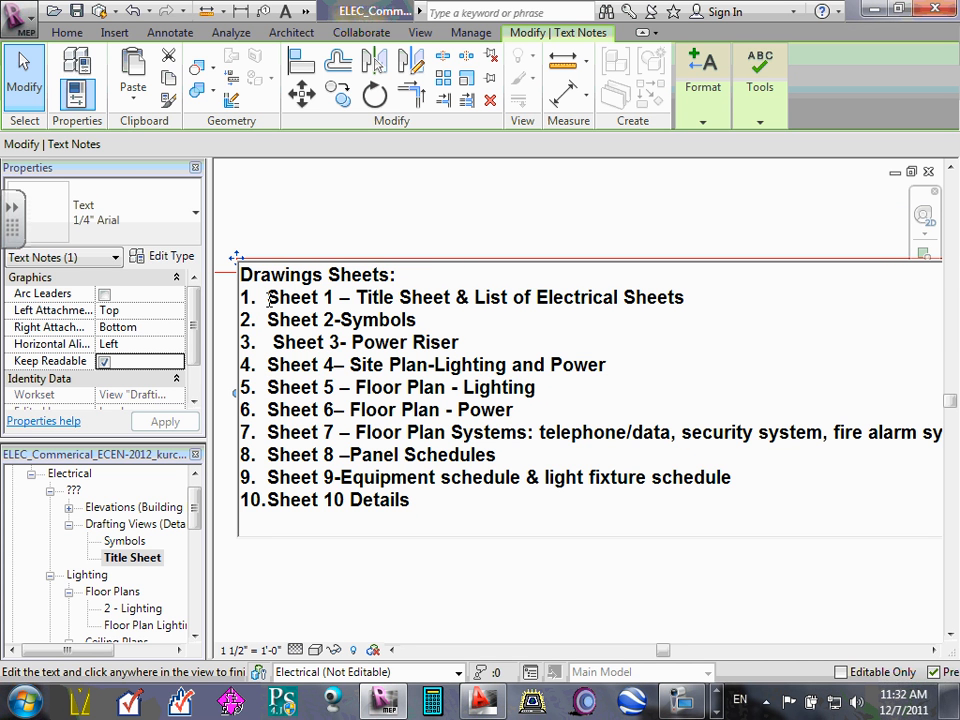
{"action": "left_click", "coordinate": [272, 344]}
{"action": "key", "text": "BackSpace"}
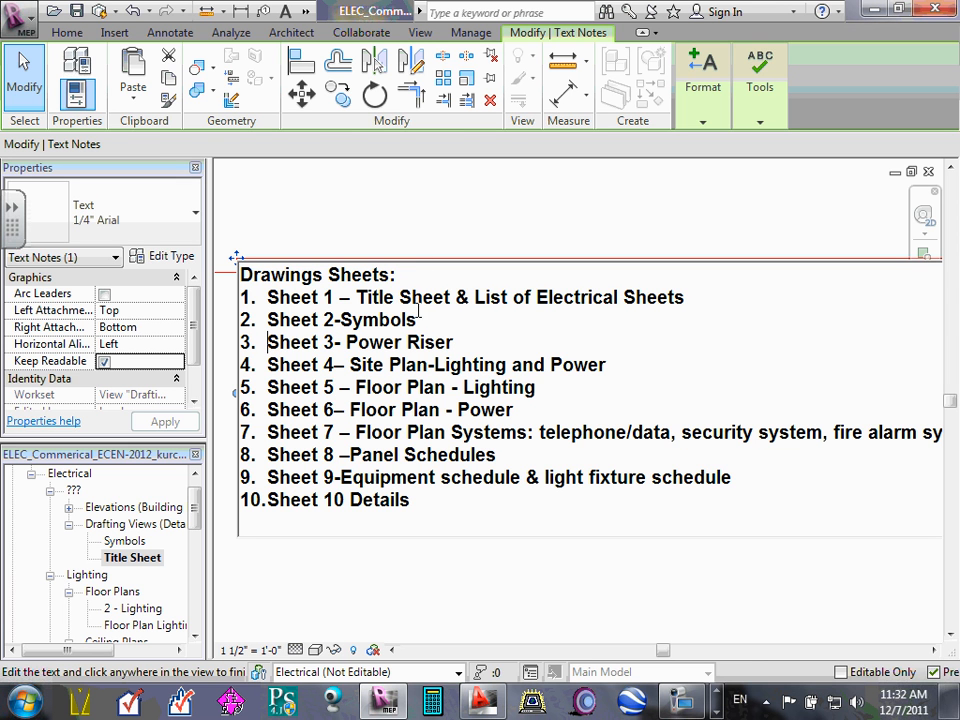
{"action": "left_click_drag", "start_coordinate": [408, 273], "coordinate": [240, 274]}
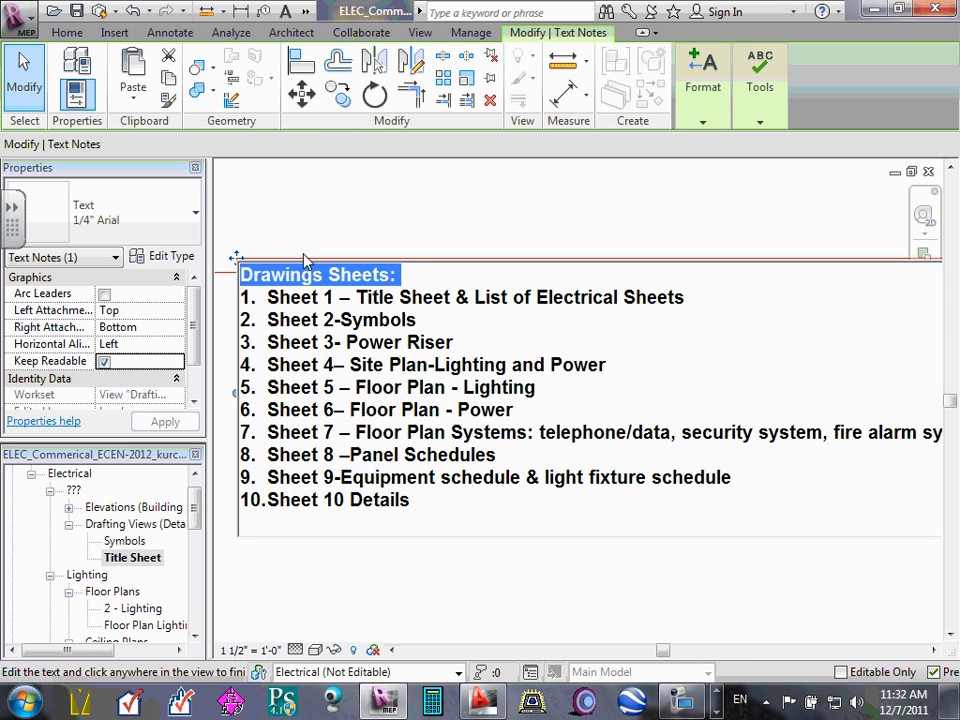
{"action": "left_click", "coordinate": [698, 120]}
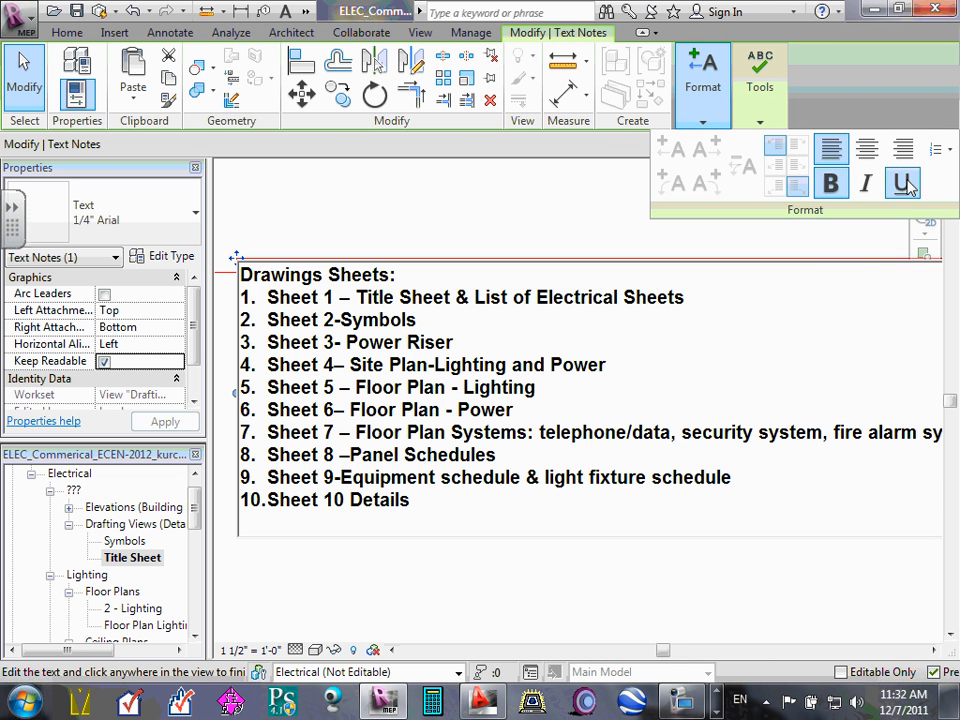
{"action": "left_click", "coordinate": [948, 153]}
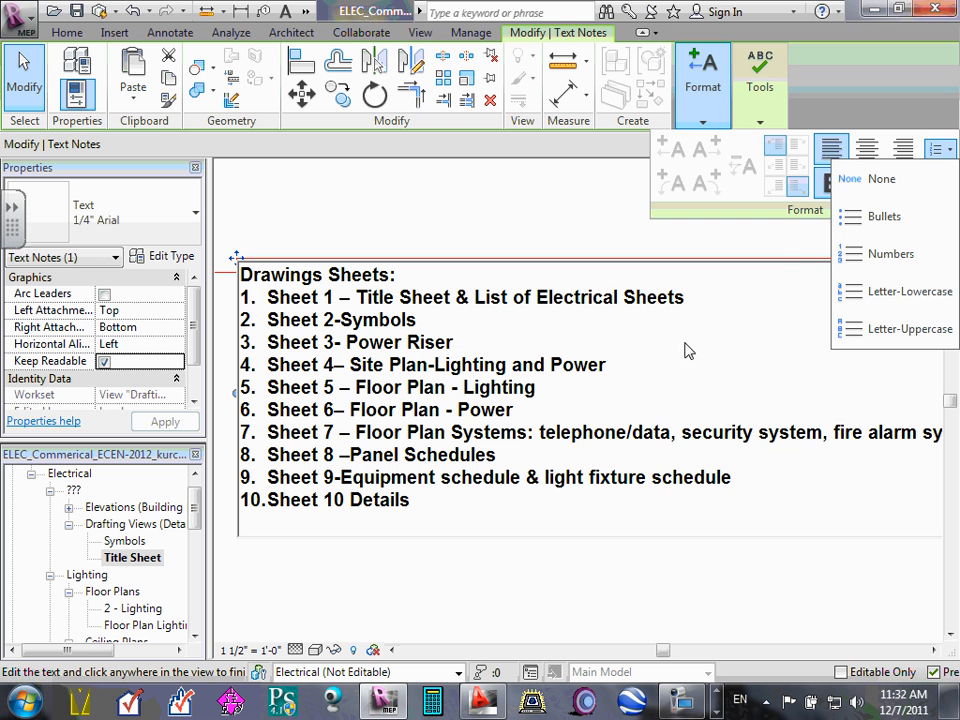
{"action": "left_click", "coordinate": [792, 334]}
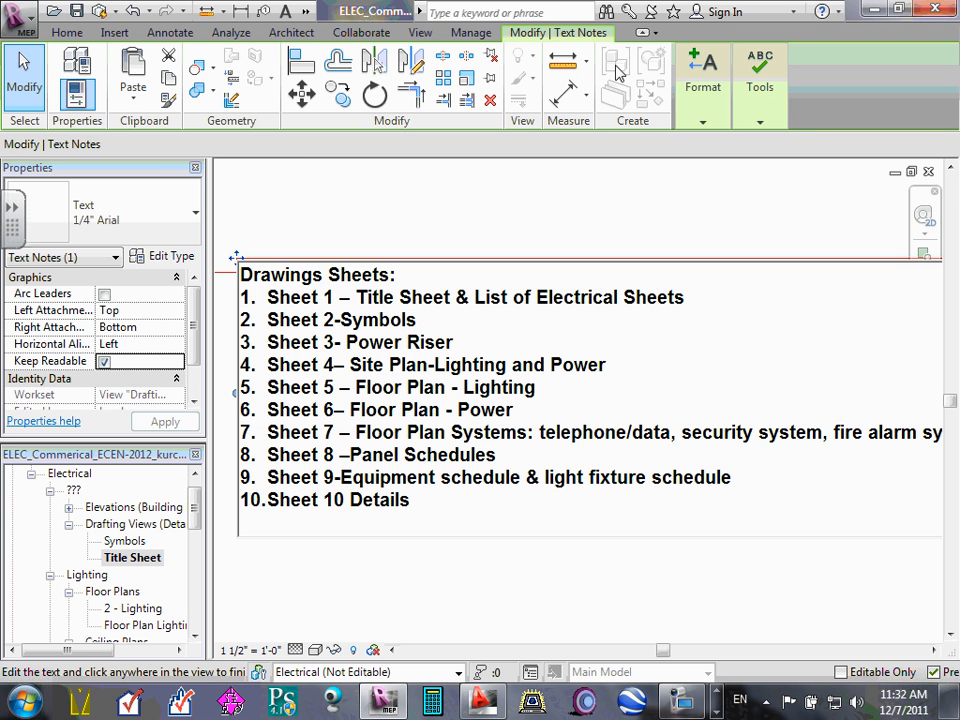
Duplicate the note's 1/4" Arial text type under the name "1/4" Arial Title Block"
{"action": "left_click", "coordinate": [172, 257]}
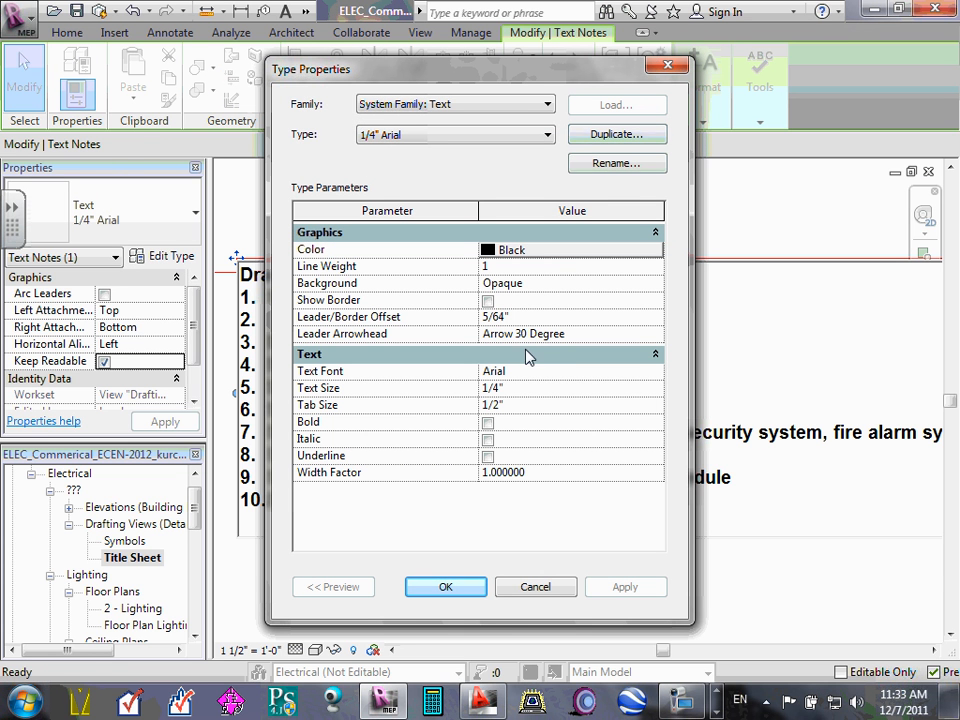
{"action": "left_click", "coordinate": [514, 373]}
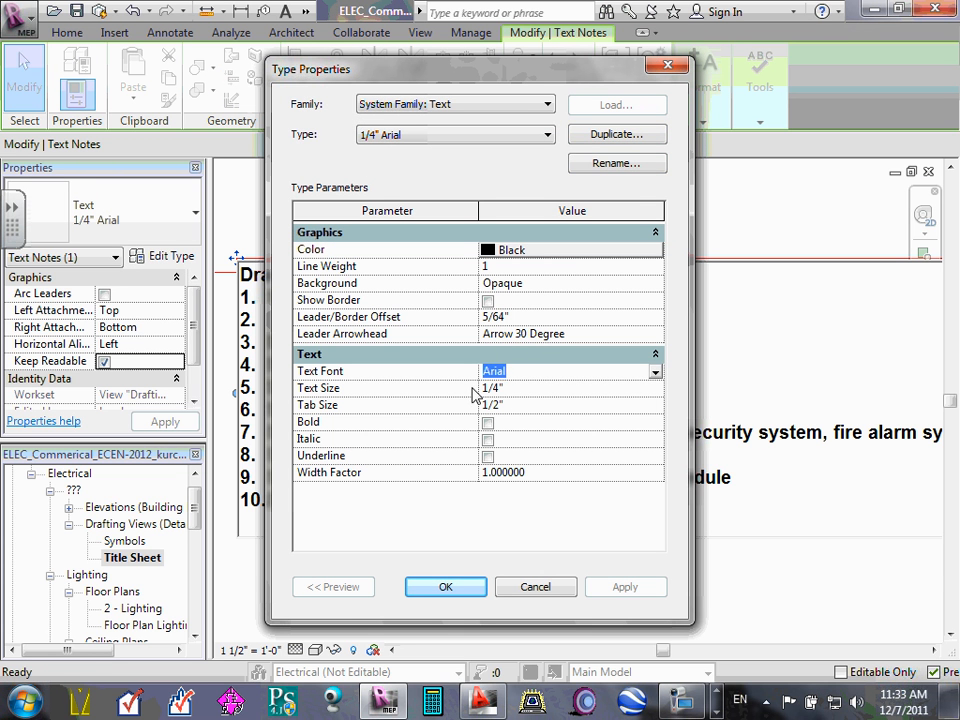
{"action": "left_click", "coordinate": [494, 388]}
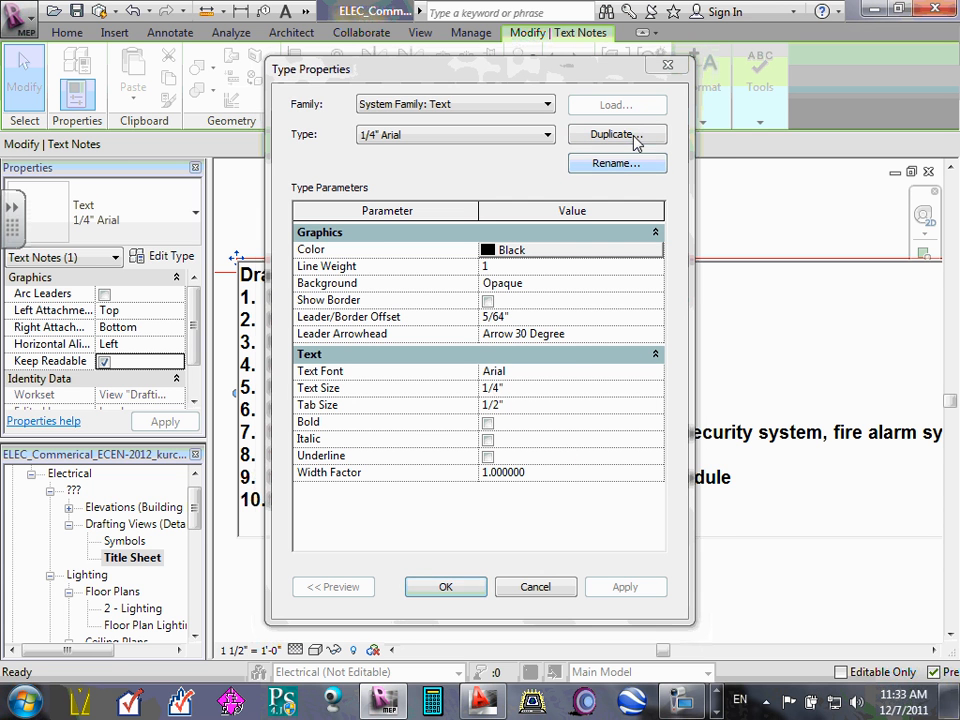
{"action": "left_click", "coordinate": [636, 136]}
{"action": "left_click", "coordinate": [476, 333]}
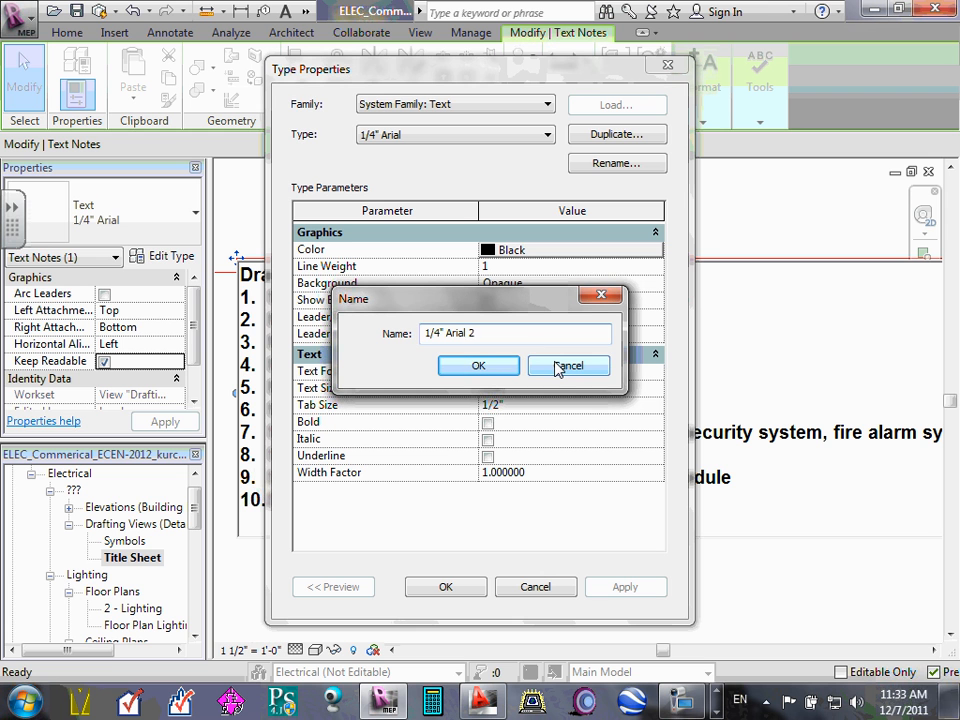
{"action": "key", "text": "BackSpace"}
{"action": "type", "text": "Title vBl"}
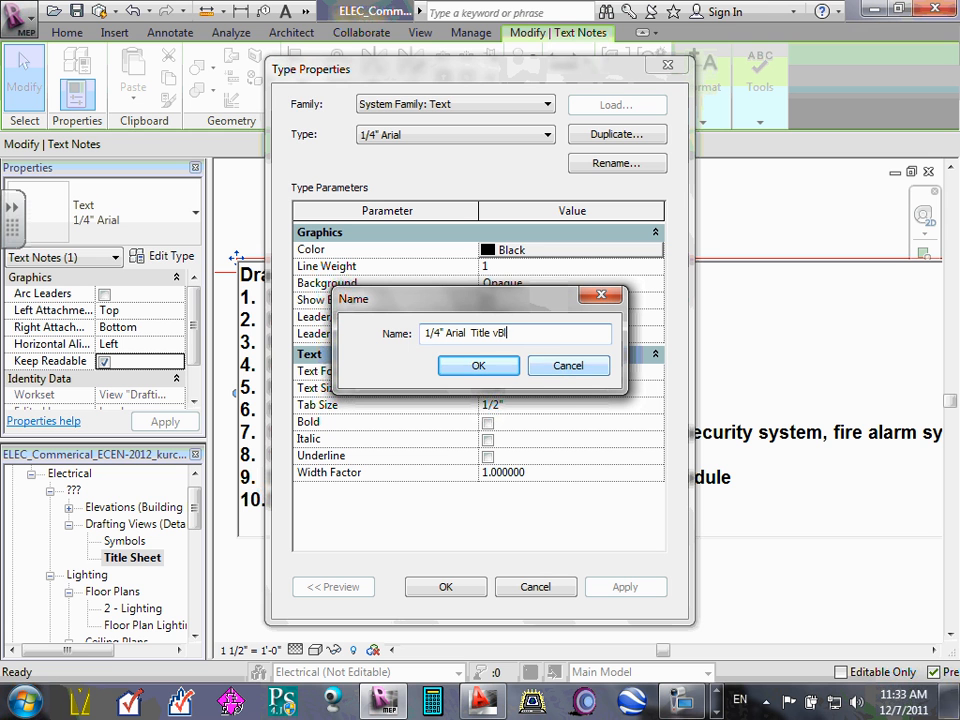
{"action": "type", "text": "ock"}
{"action": "left_click", "coordinate": [478, 366]}
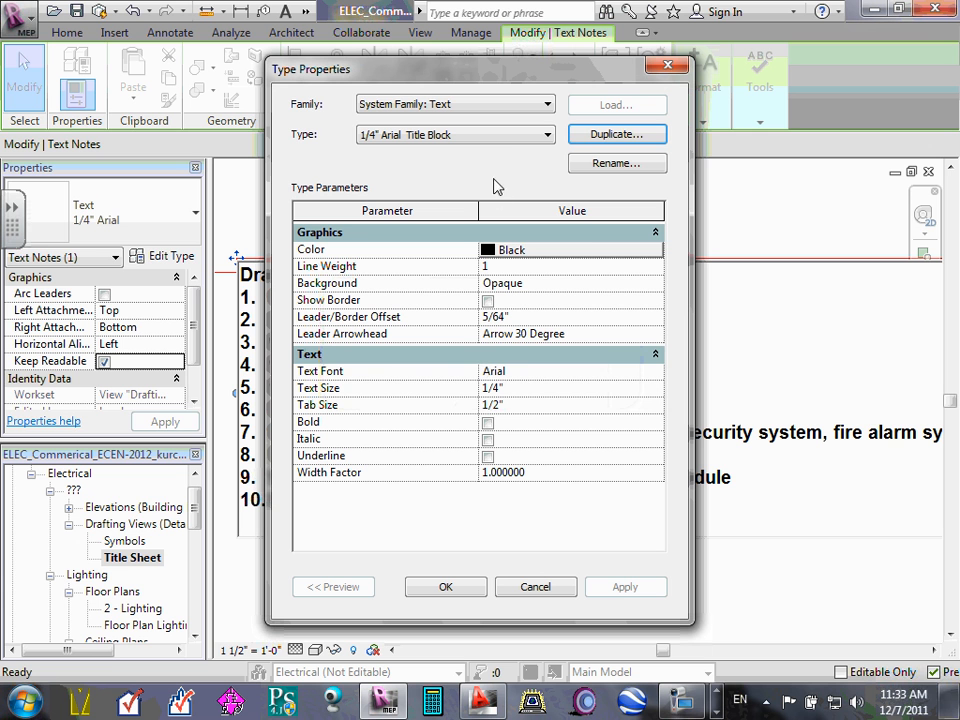
Set the 1/4" Arial Title Block type's text size to 1/2", apply it to the sheet list note and finish editing the text
{"action": "left_click", "coordinate": [486, 388]}
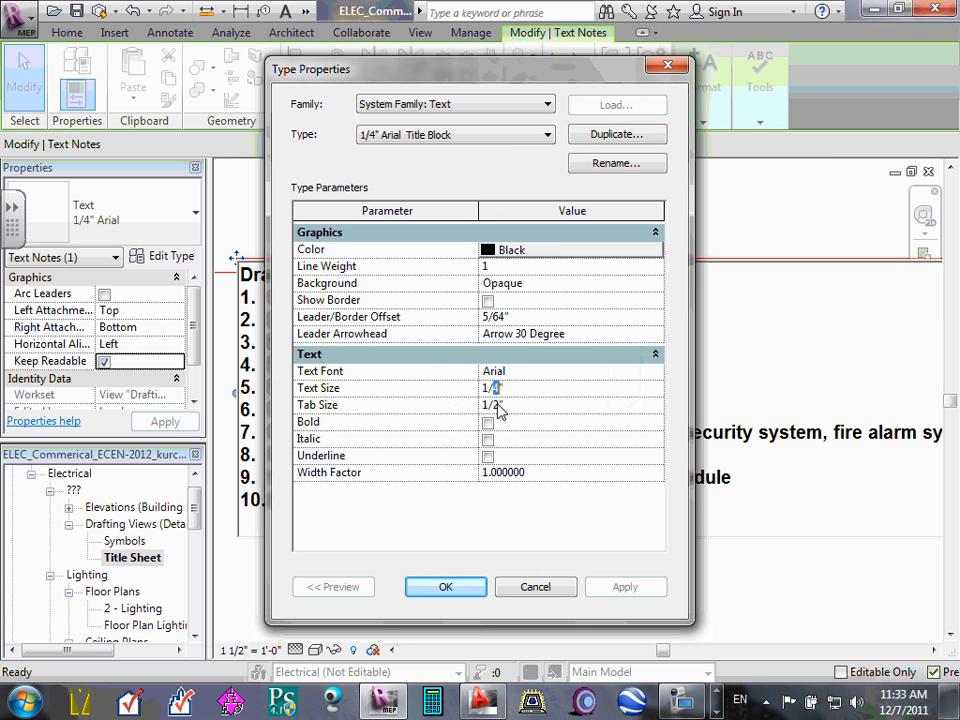
{"action": "type", "text": "2"}
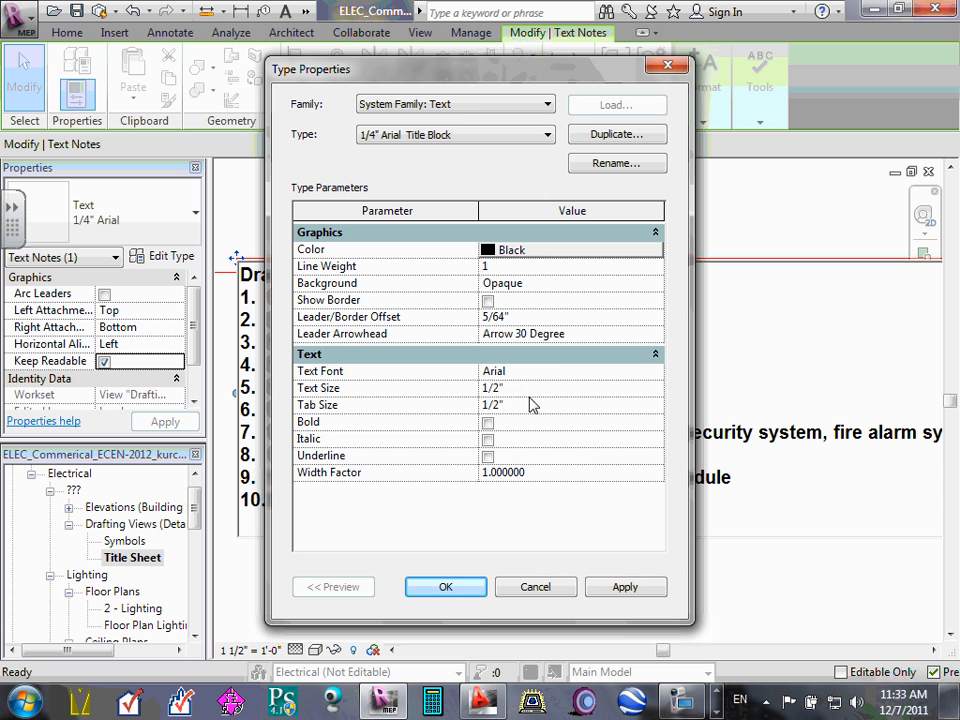
{"action": "left_click", "coordinate": [535, 408]}
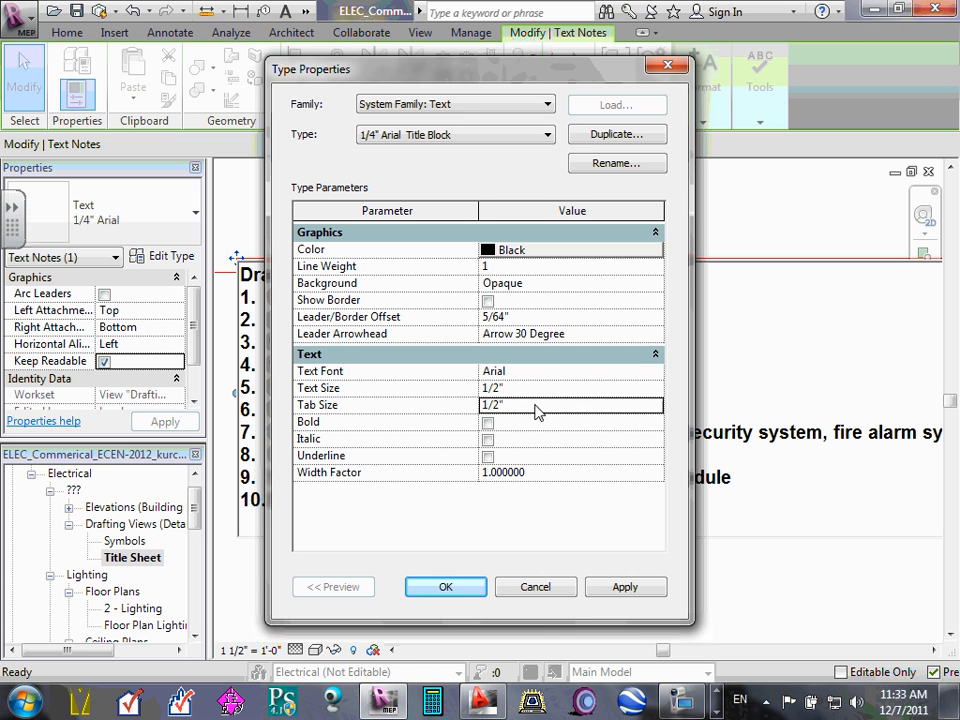
{"action": "left_click", "coordinate": [650, 594]}
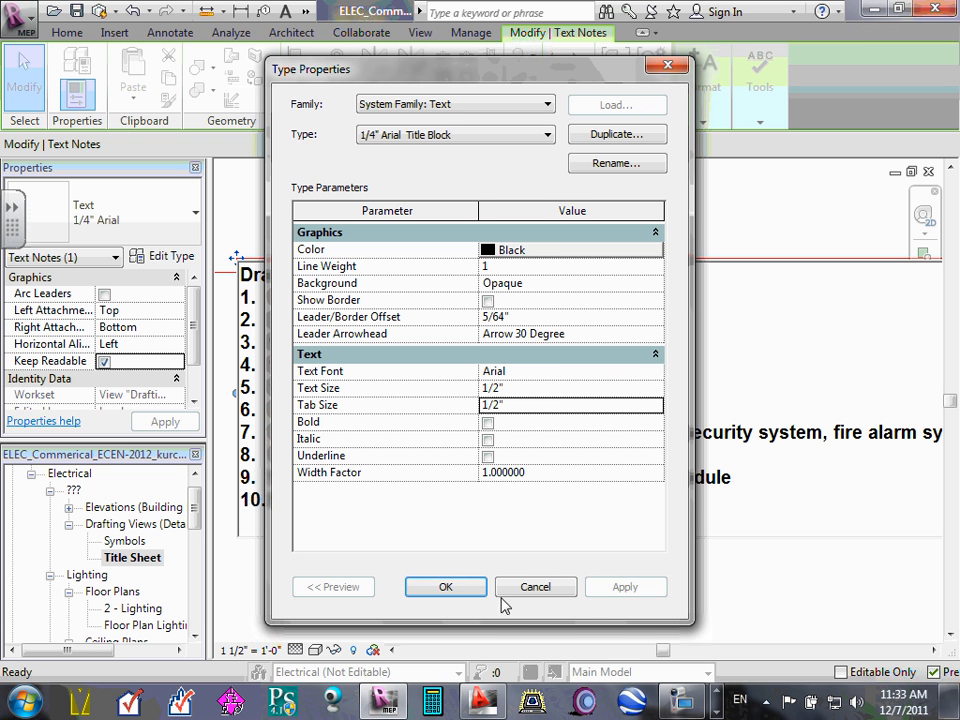
{"action": "left_click", "coordinate": [475, 589]}
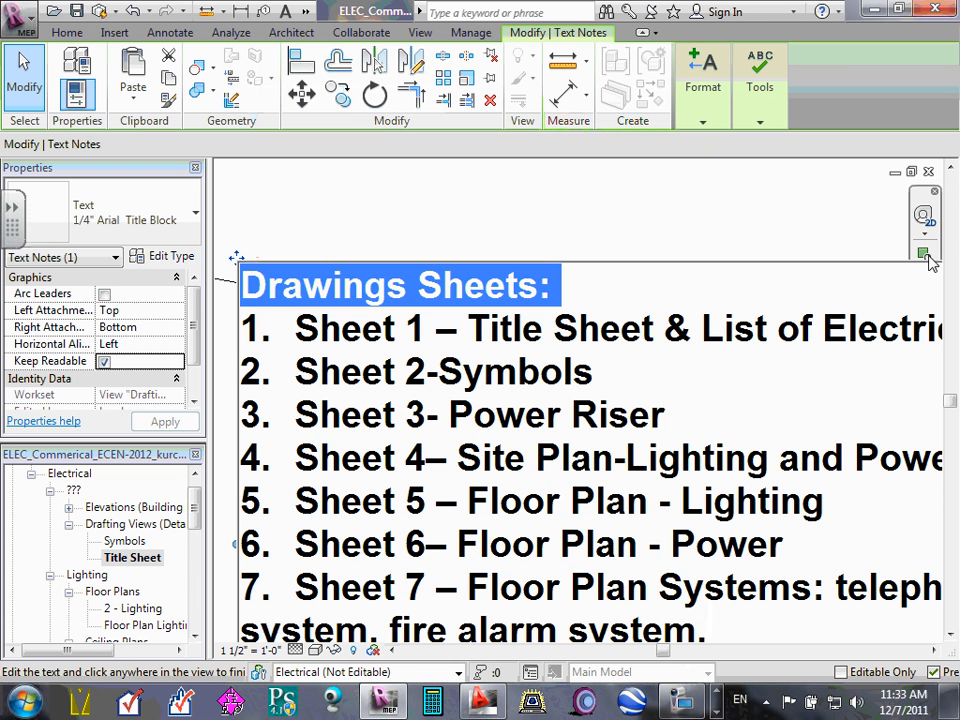
{"action": "left_click", "coordinate": [810, 219]}
{"action": "scroll", "coordinate": [766, 222], "scroll_direction": "down", "scroll_amount": 6}
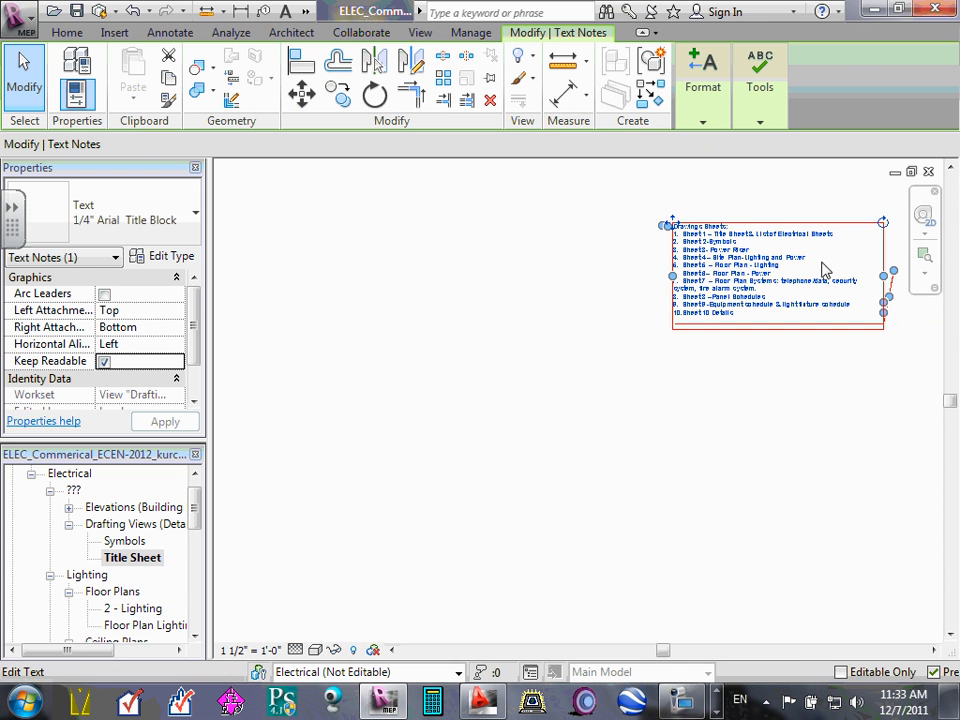
{"action": "left_click", "coordinate": [924, 272]}
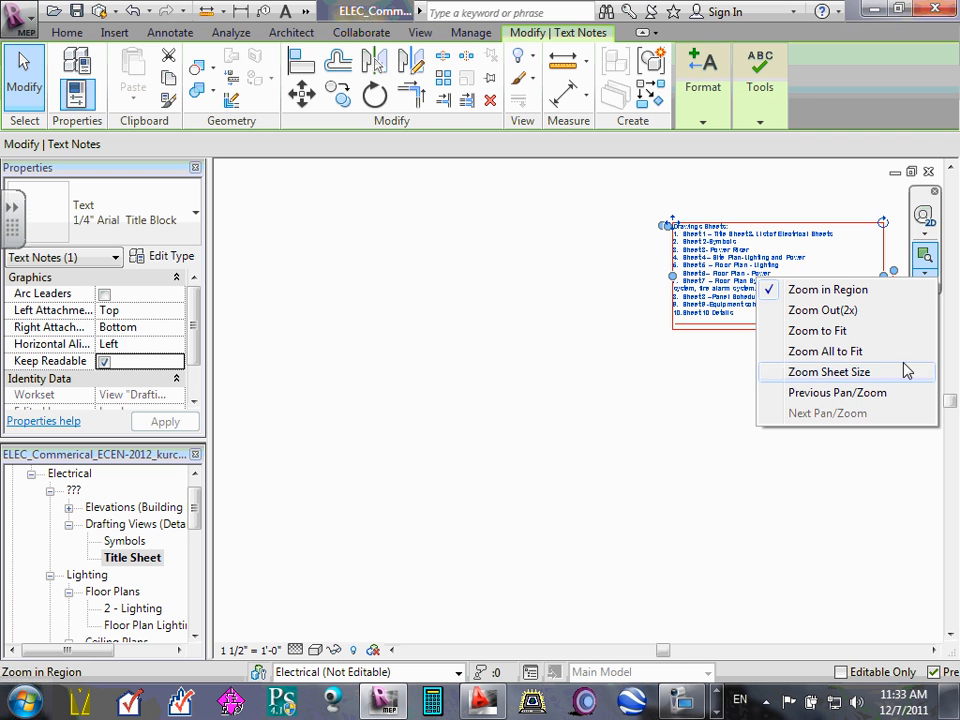
{"action": "left_click", "coordinate": [830, 331]}
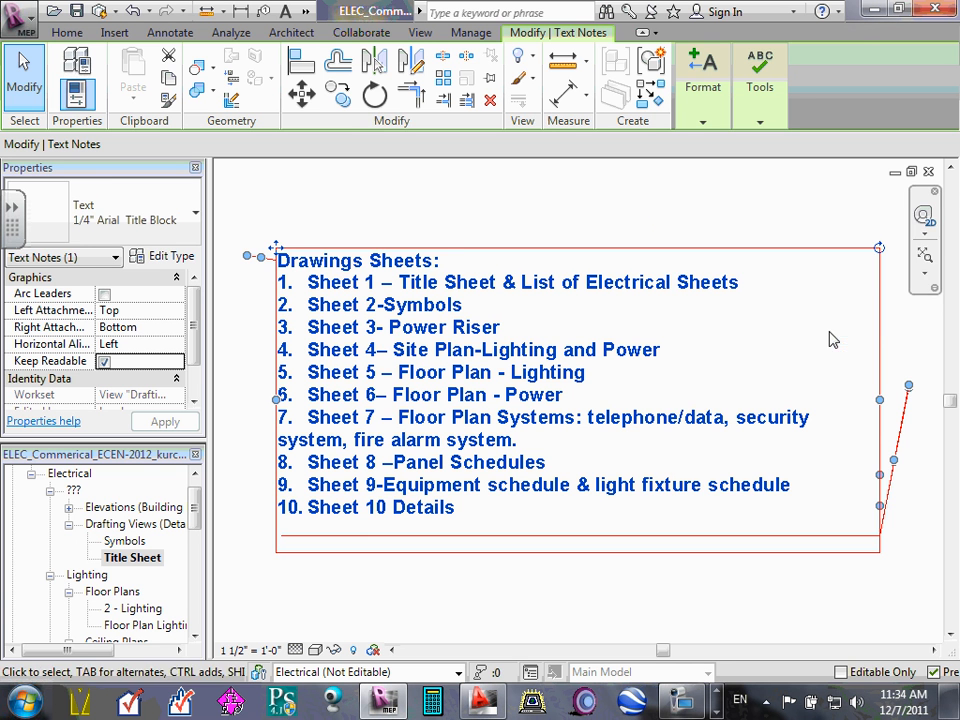
Try to delete the stray leader lines around the sheet list note and undo each deletion
{"action": "left_click", "coordinate": [484, 208]}
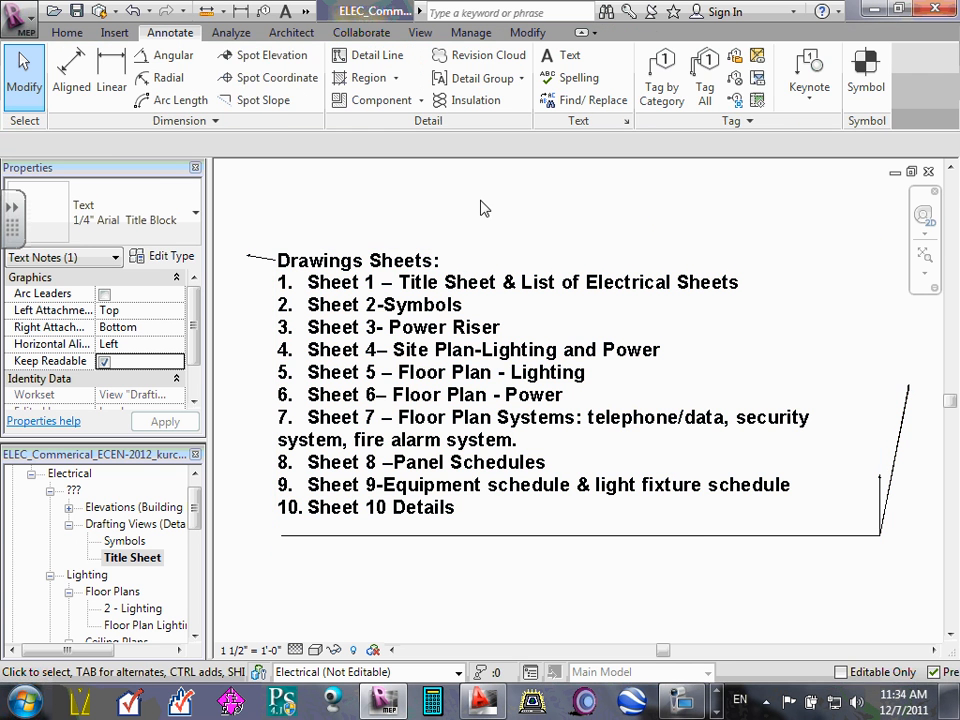
{"action": "left_click", "coordinate": [792, 541]}
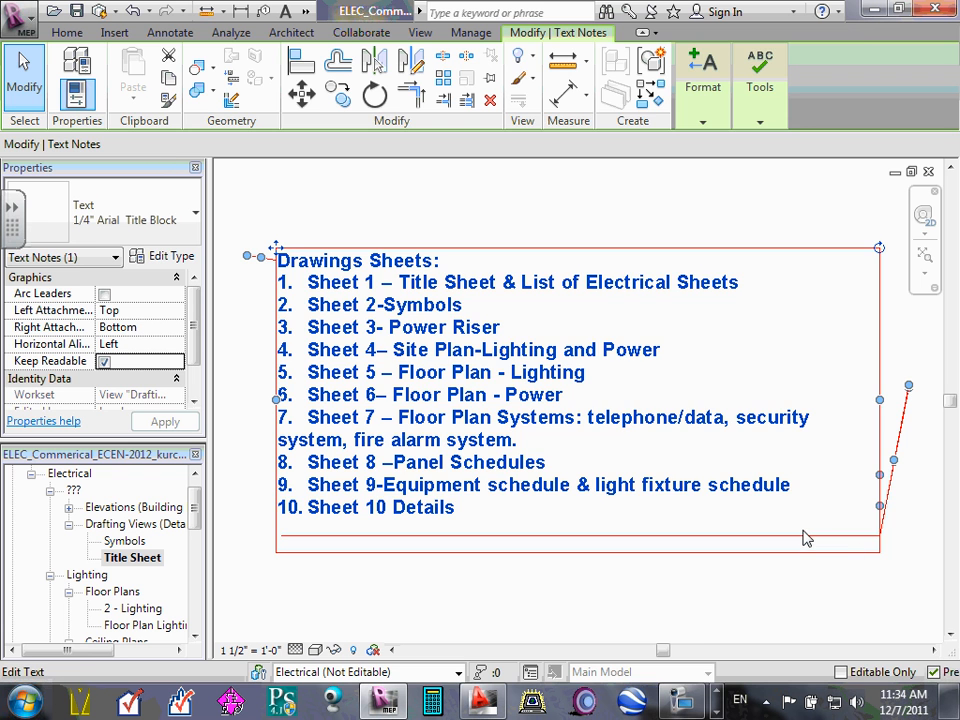
{"action": "key", "text": "Delete"}
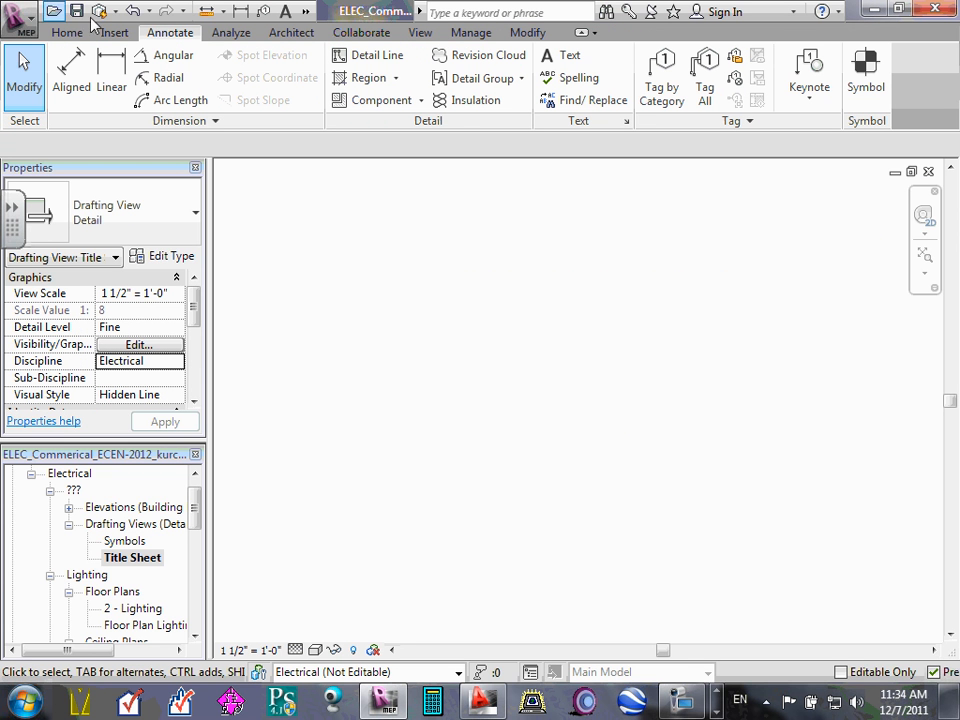
{"action": "left_click", "coordinate": [132, 11]}
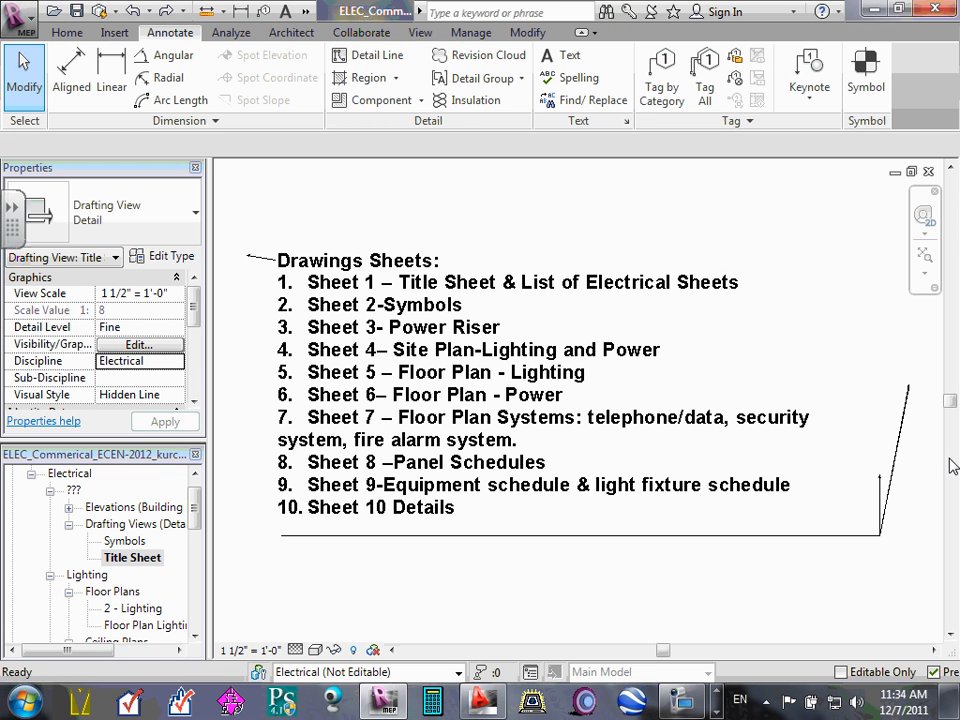
{"action": "left_click", "coordinate": [901, 446]}
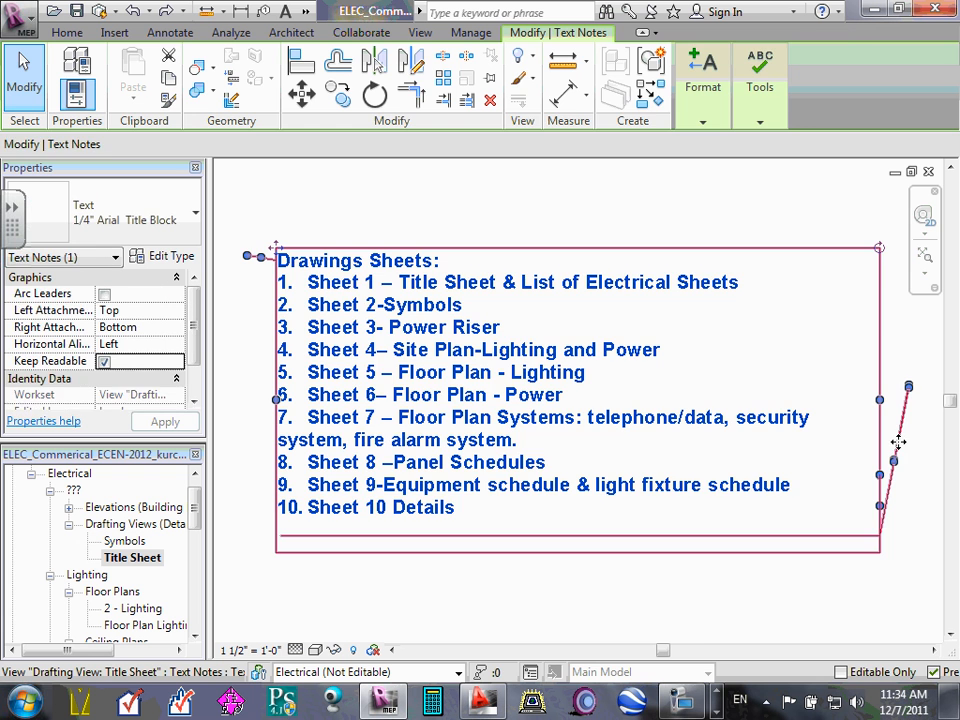
{"action": "key", "text": "Delete"}
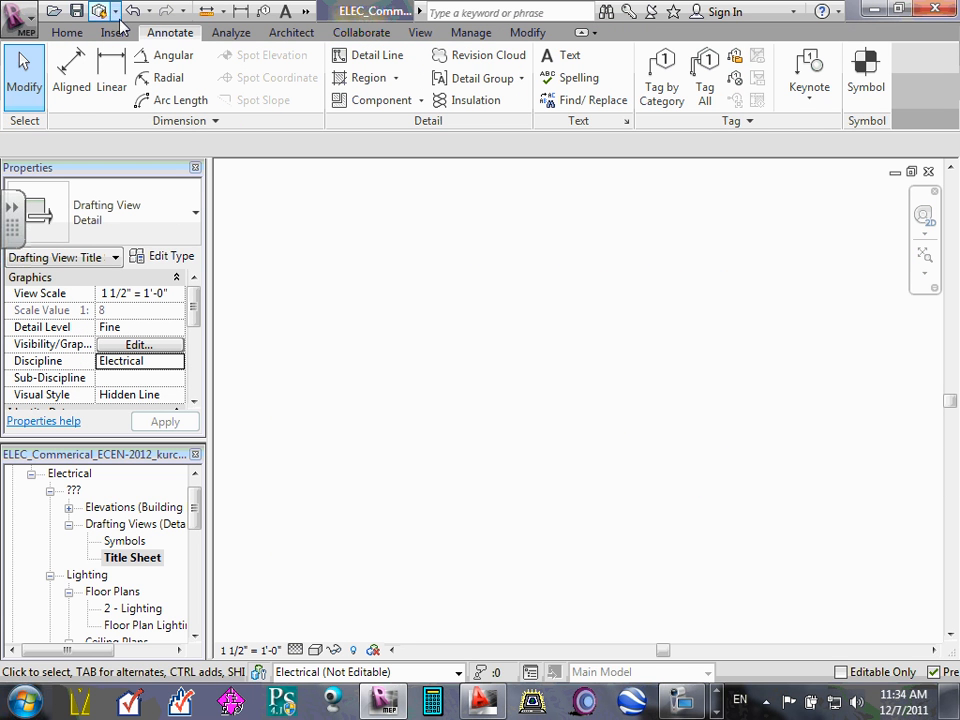
{"action": "left_click", "coordinate": [132, 11]}
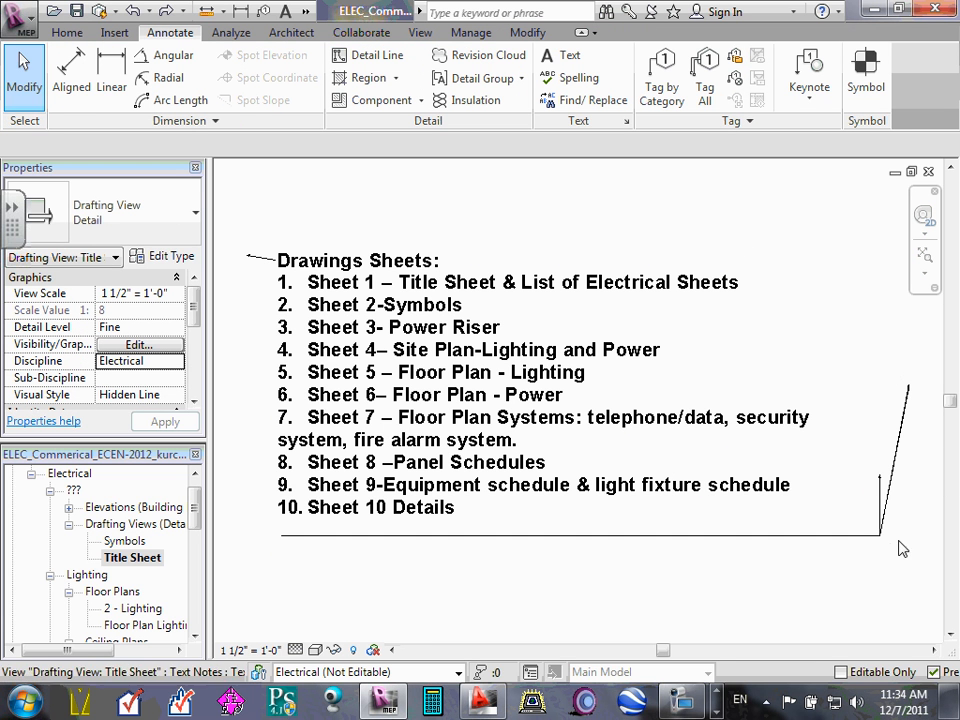
Try to reposition the slanted leader beside the sheet list note, leaving the note's text unedited
{"action": "left_click_drag", "start_coordinate": [876, 541], "coordinate": [910, 395]}
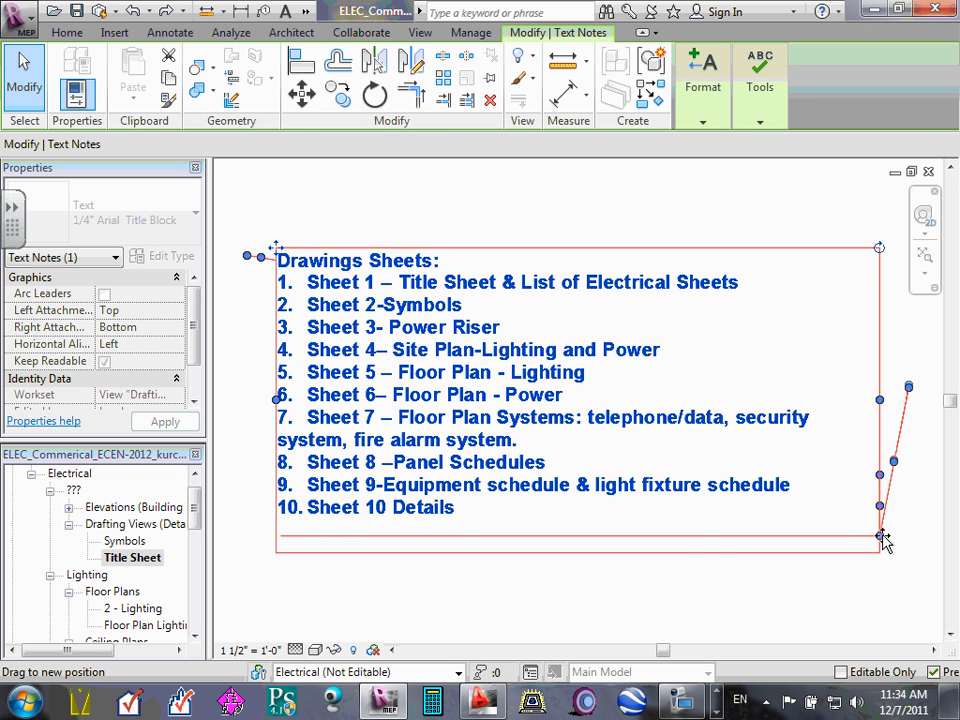
{"action": "left_click", "coordinate": [842, 583]}
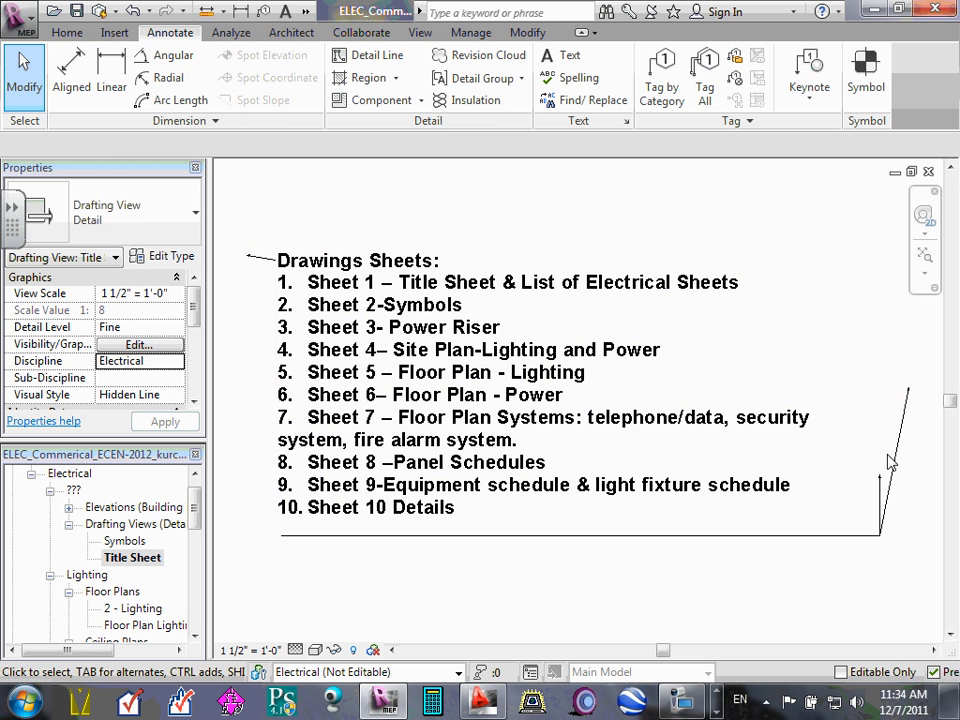
{"action": "left_click", "coordinate": [714, 542]}
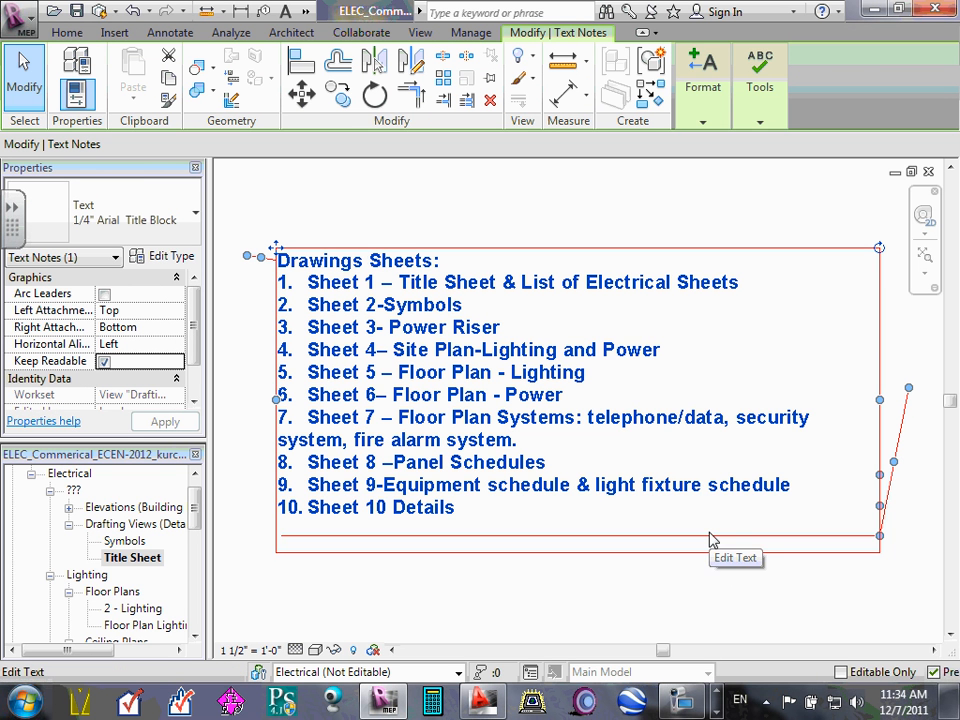
{"action": "left_click", "coordinate": [708, 542]}
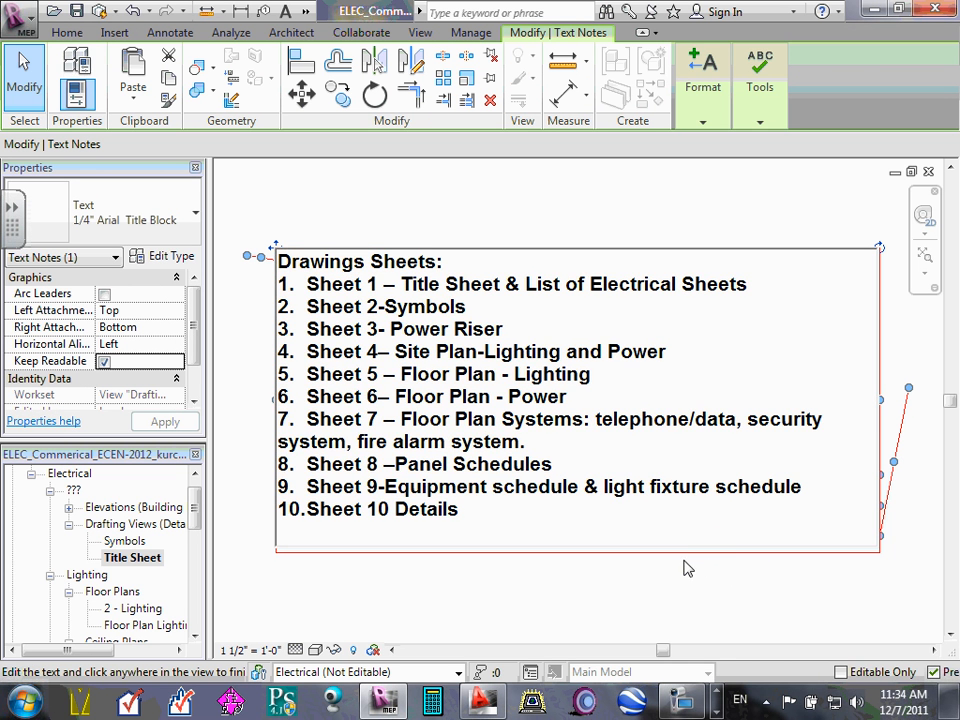
{"action": "key", "text": "ctrl+a"}
{"action": "left_click", "coordinate": [675, 606]}
{"action": "key", "text": "Escape"}
{"action": "scroll", "coordinate": [690, 189], "scroll_direction": "down", "scroll_amount": 4}
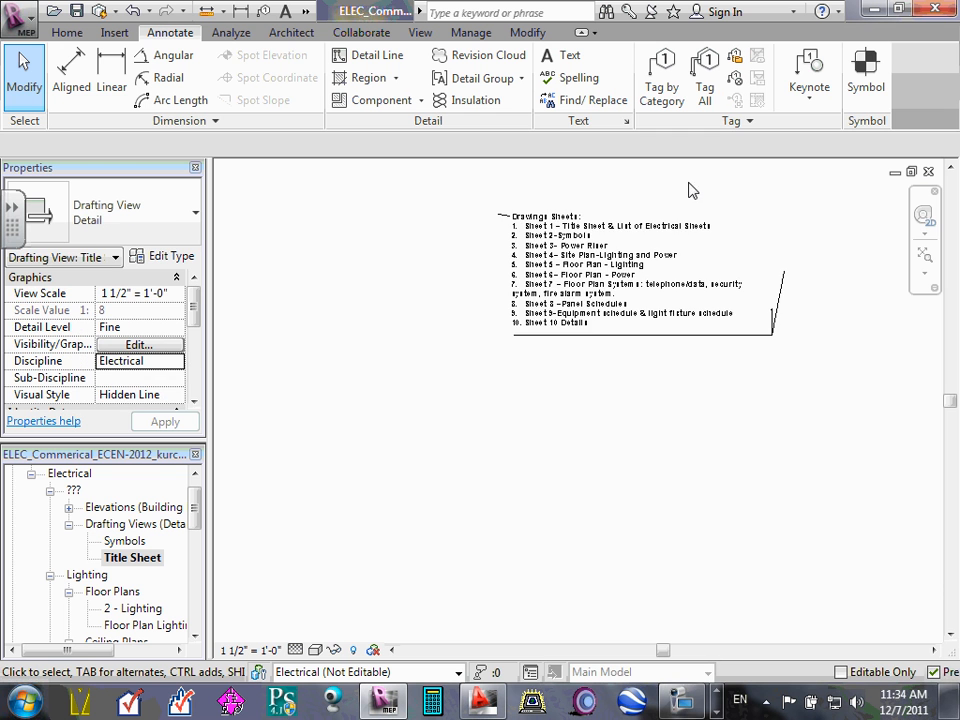
{"action": "scroll", "coordinate": [474, 231], "scroll_direction": "up", "scroll_amount": 3}
{"action": "scroll", "coordinate": [476, 264], "scroll_direction": "down", "scroll_amount": 3}
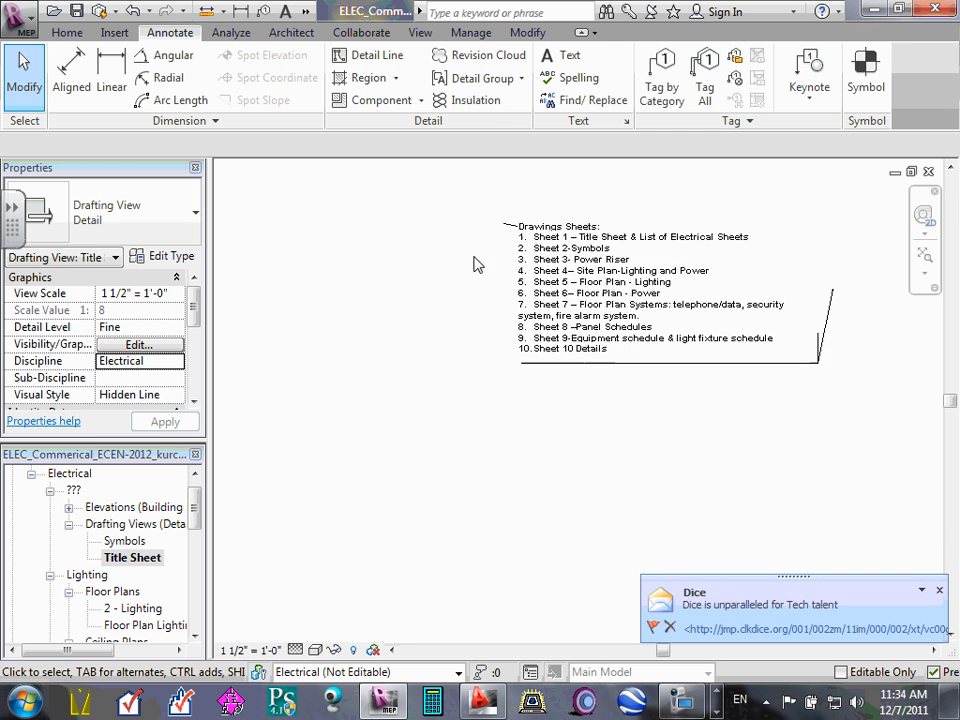
{"action": "left_click", "coordinate": [923, 256]}
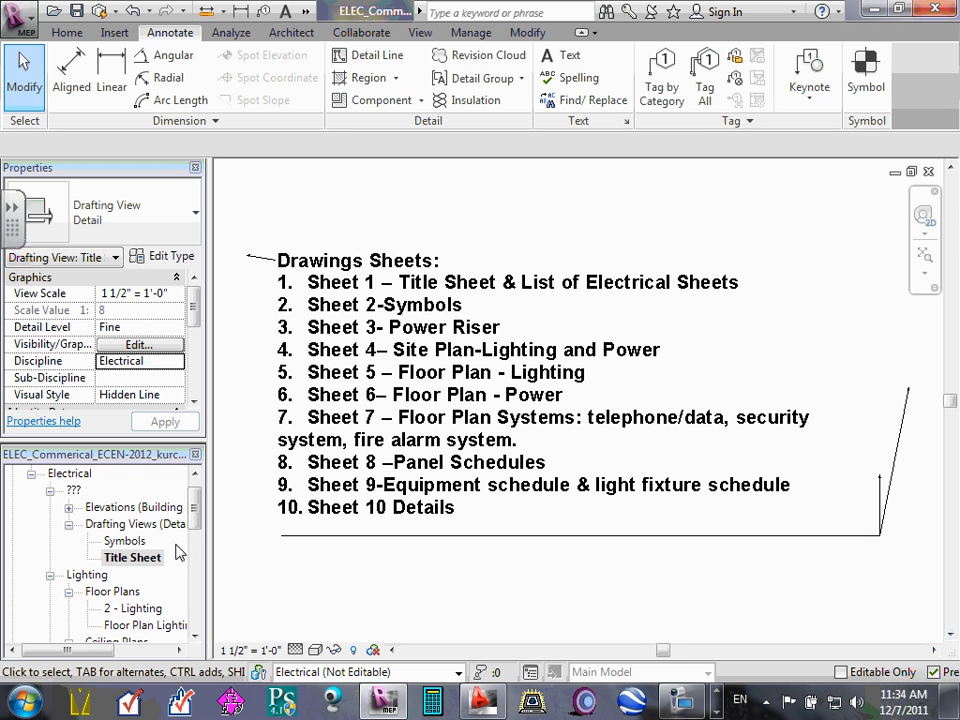
Open sheet E1 - Title Sheet and place the Title Sheet drafting view in the middle of its drawing area
{"action": "mouse_move", "coordinate": [197, 508]}
{"action": "left_mouse_down"}
{"action": "mouse_move", "coordinate": [197, 570]}
{"action": "mouse_move", "coordinate": [204, 508]}
{"action": "left_mouse_up"}
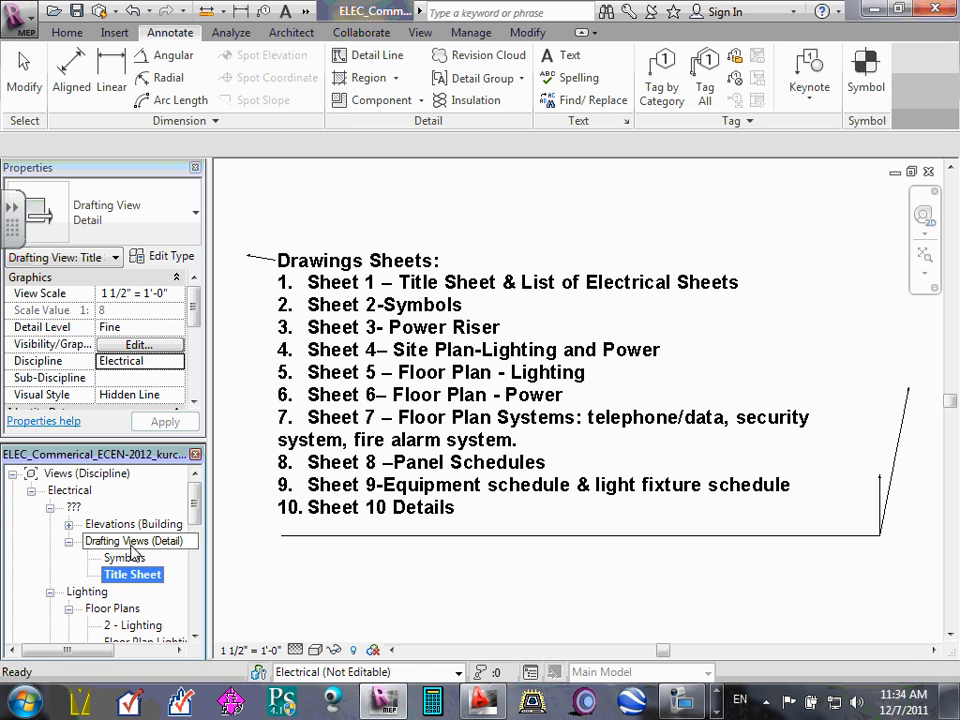
{"action": "scroll", "coordinate": [150, 540], "scroll_direction": "down", "scroll_amount": 1}
{"action": "scroll", "coordinate": [138, 519], "scroll_direction": "down", "scroll_amount": 1}
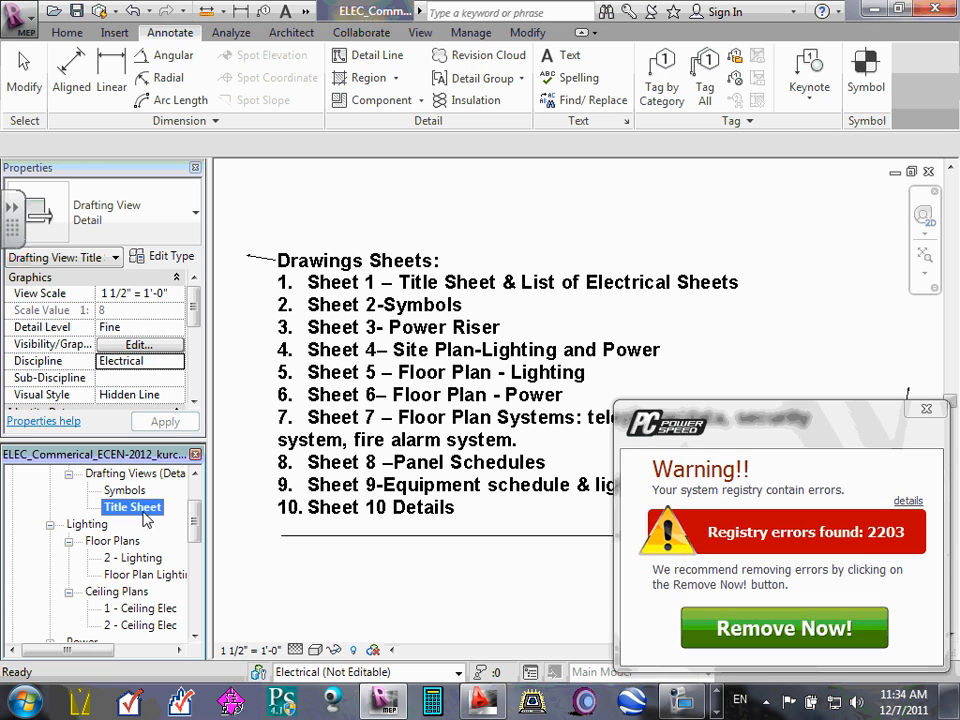
{"action": "left_click", "coordinate": [930, 349]}
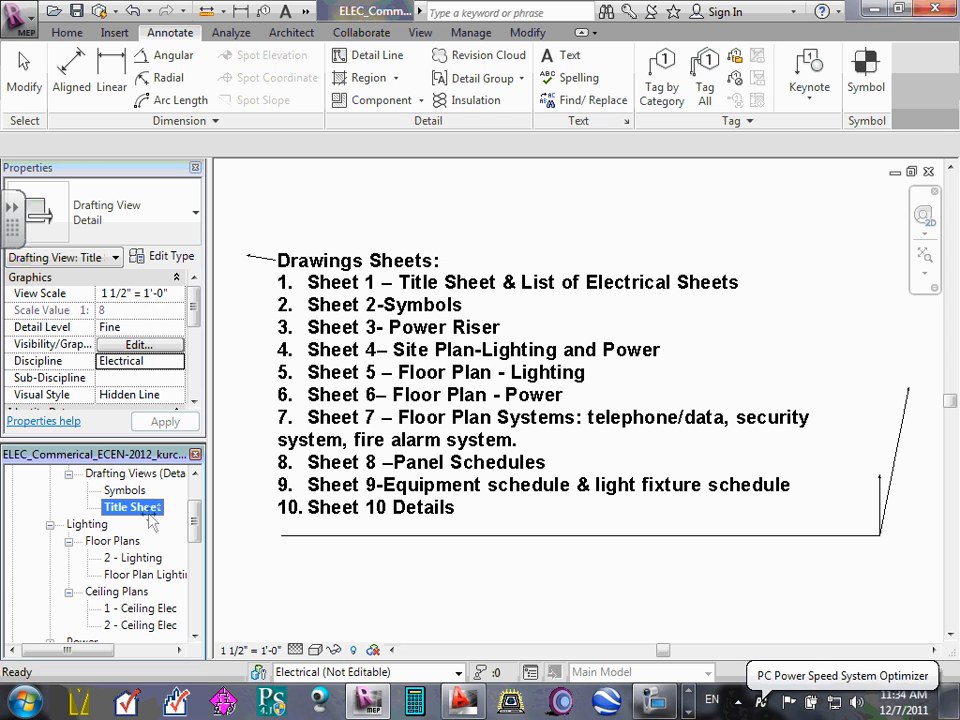
{"action": "left_click", "coordinate": [49, 524]}
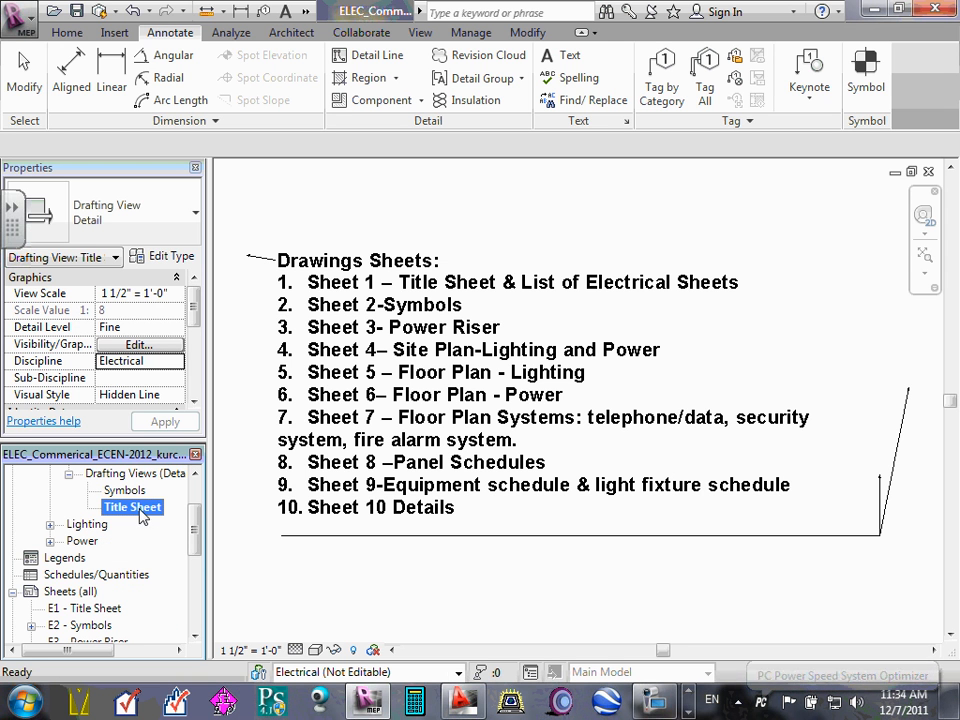
{"action": "double_click", "coordinate": [82, 608]}
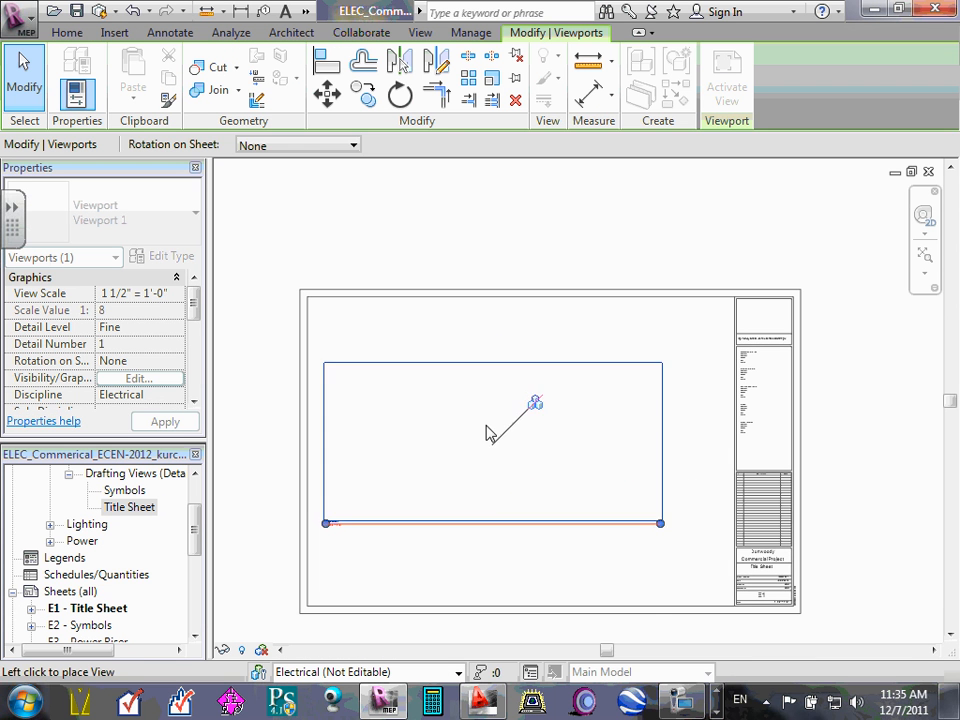
{"action": "left_click", "coordinate": [513, 425]}
{"action": "left_click", "coordinate": [570, 225]}
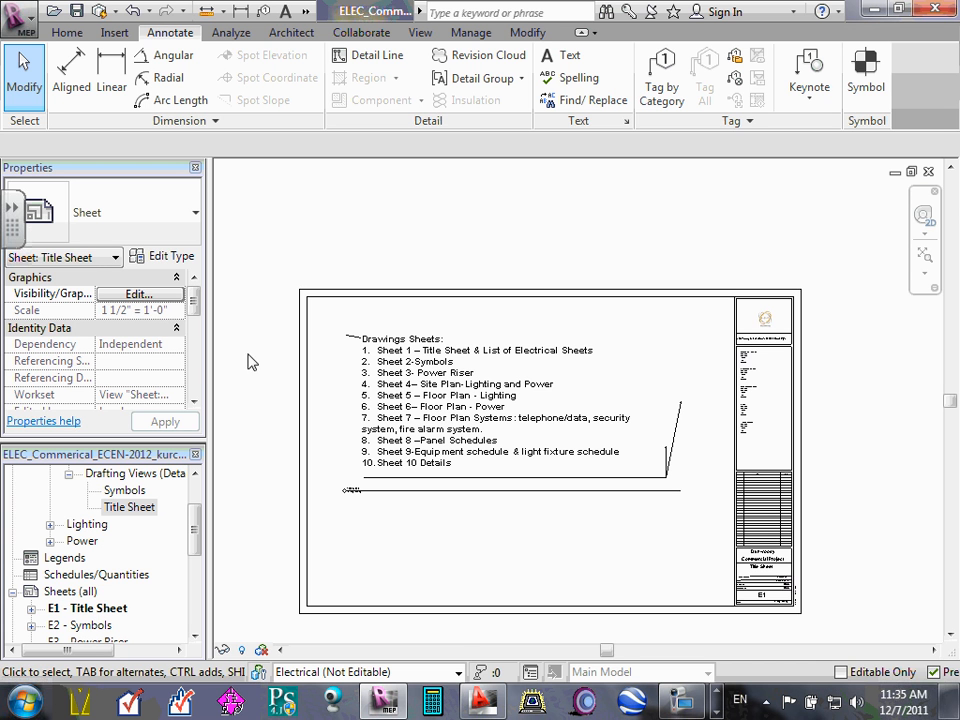
Reopen the Title Sheet drafting view and move the slanted leader's end onto the right edge of the sheet list note
{"action": "double_click", "coordinate": [145, 509]}
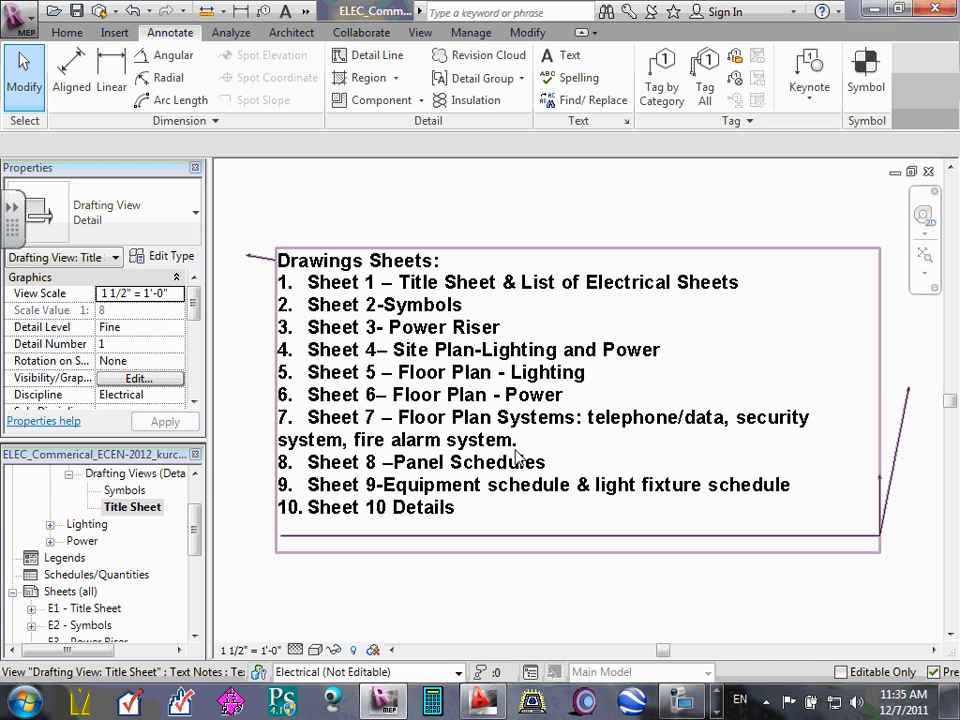
{"action": "left_click", "coordinate": [895, 489]}
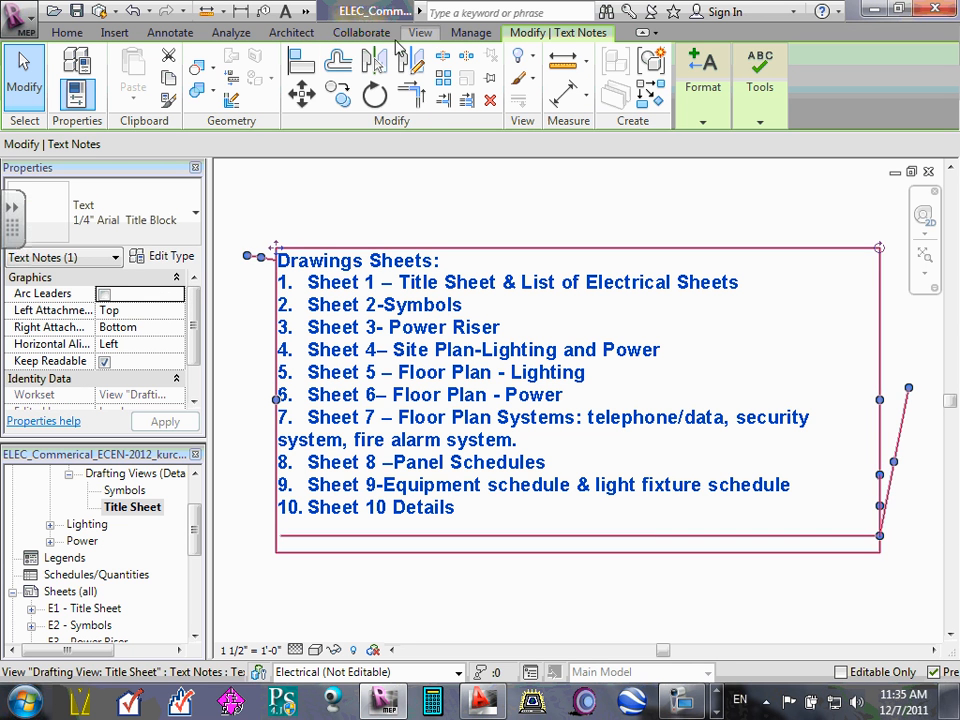
{"action": "mouse_move", "coordinate": [895, 400]}
{"action": "left_mouse_down"}
{"action": "mouse_move", "coordinate": [909, 388]}
{"action": "mouse_move", "coordinate": [904, 379]}
{"action": "mouse_move", "coordinate": [879, 394]}
{"action": "mouse_move", "coordinate": [895, 412]}
{"action": "left_mouse_up"}
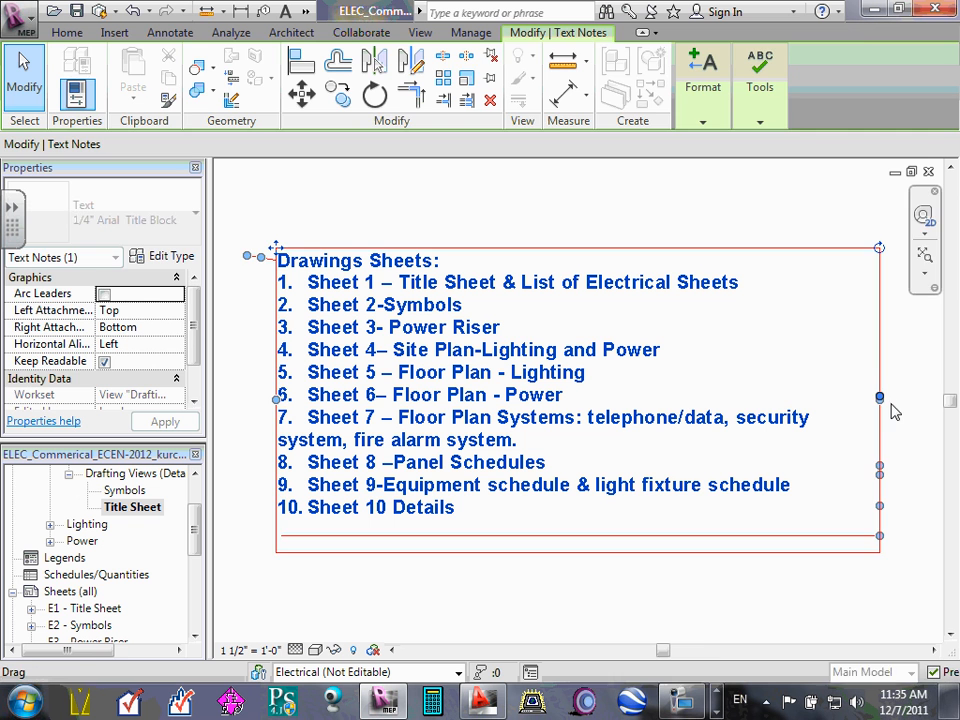
{"action": "left_click", "coordinate": [776, 594]}
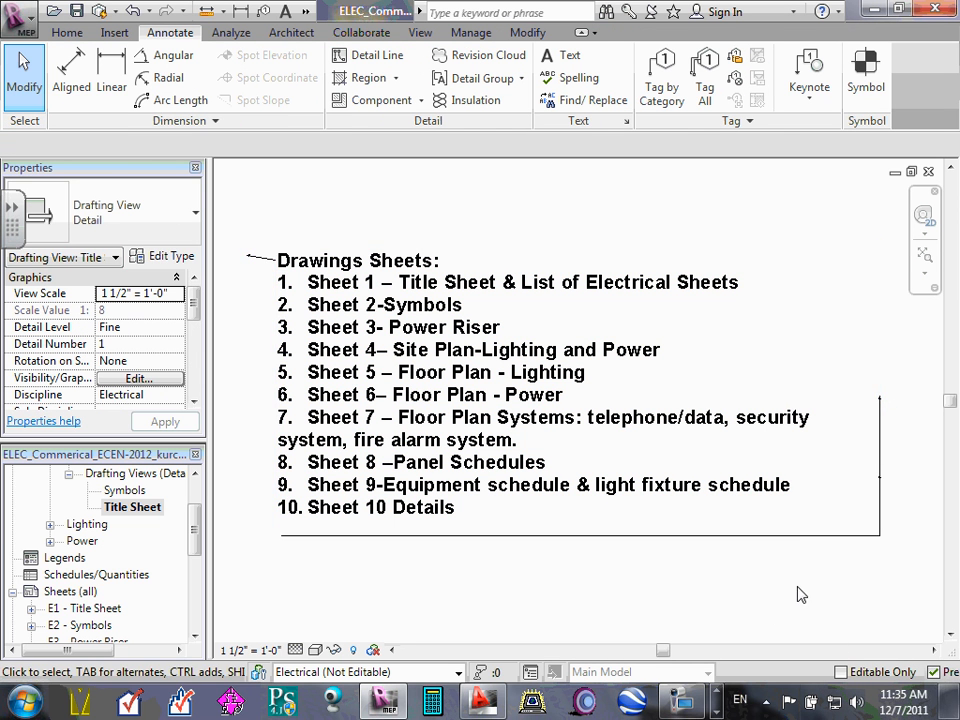
Move the leader beside the "Drawings Sheets:" heading so that it lies along the note's upper edge
{"action": "left_click", "coordinate": [372, 256]}
{"action": "left_click", "coordinate": [312, 258]}
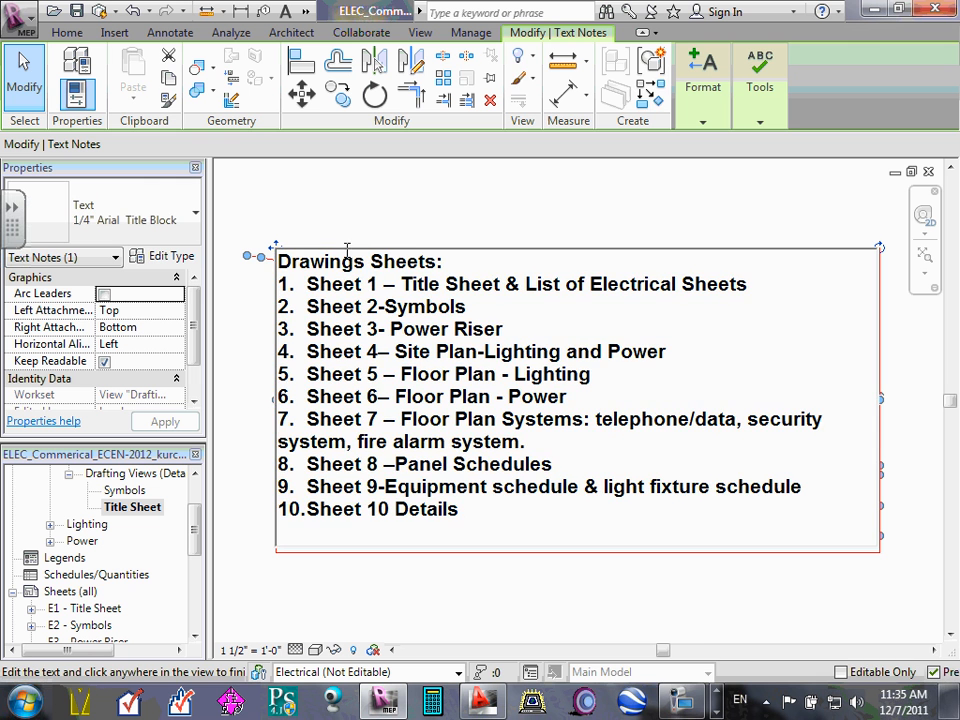
{"action": "left_click", "coordinate": [254, 256]}
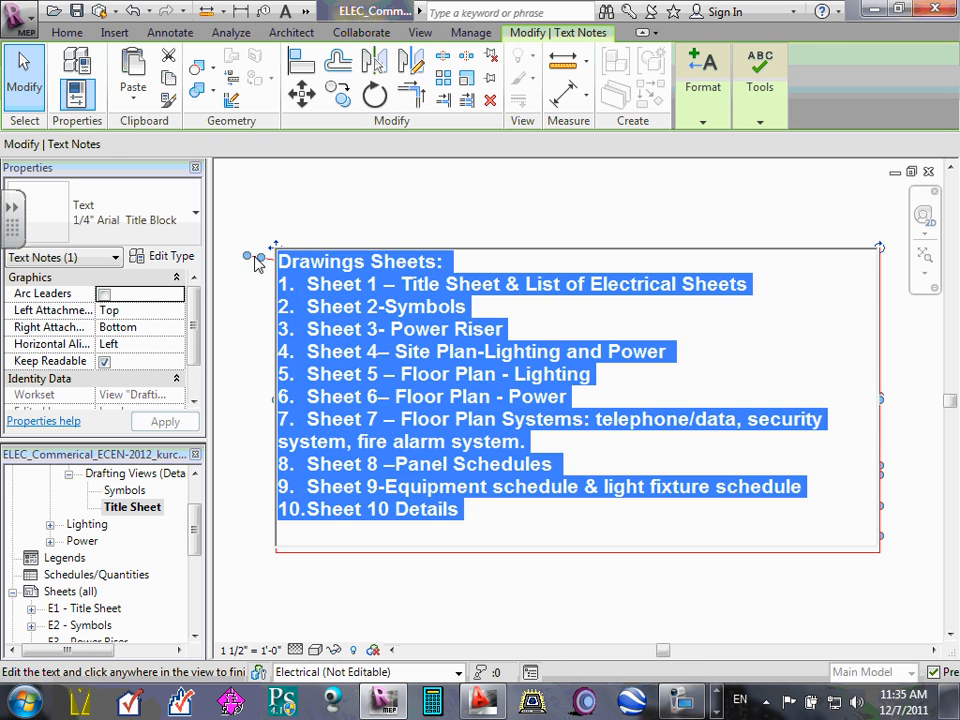
{"action": "left_click_drag", "start_coordinate": [248, 256], "coordinate": [277, 256]}
{"action": "left_click", "coordinate": [312, 235]}
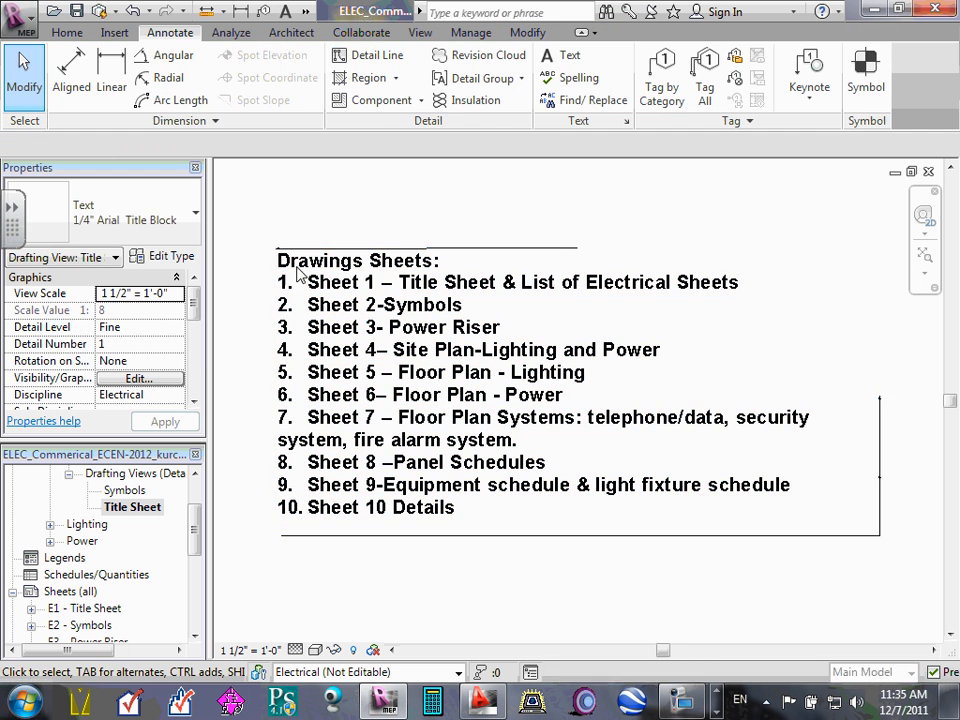
{"action": "left_click", "coordinate": [527, 255]}
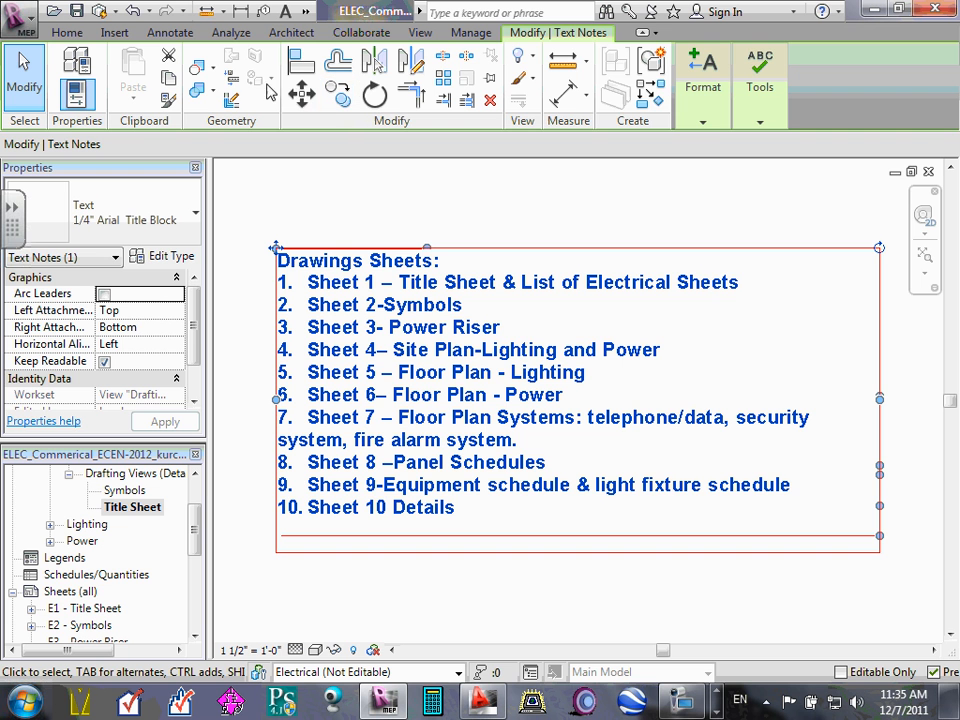
{"action": "left_click", "coordinate": [698, 229]}
{"action": "scroll", "coordinate": [560, 480], "scroll_direction": "down", "scroll_amount": 2}
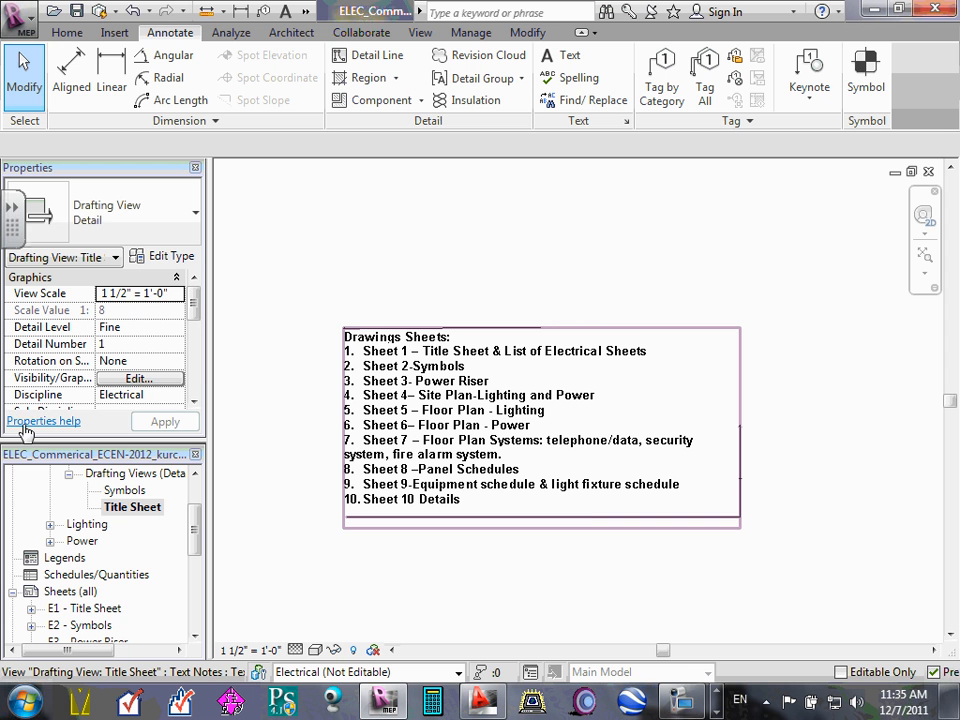
Open sheet E1 - Title Sheet to check how the sheet list and its adjusted leaders appear
{"action": "double_click", "coordinate": [88, 608]}
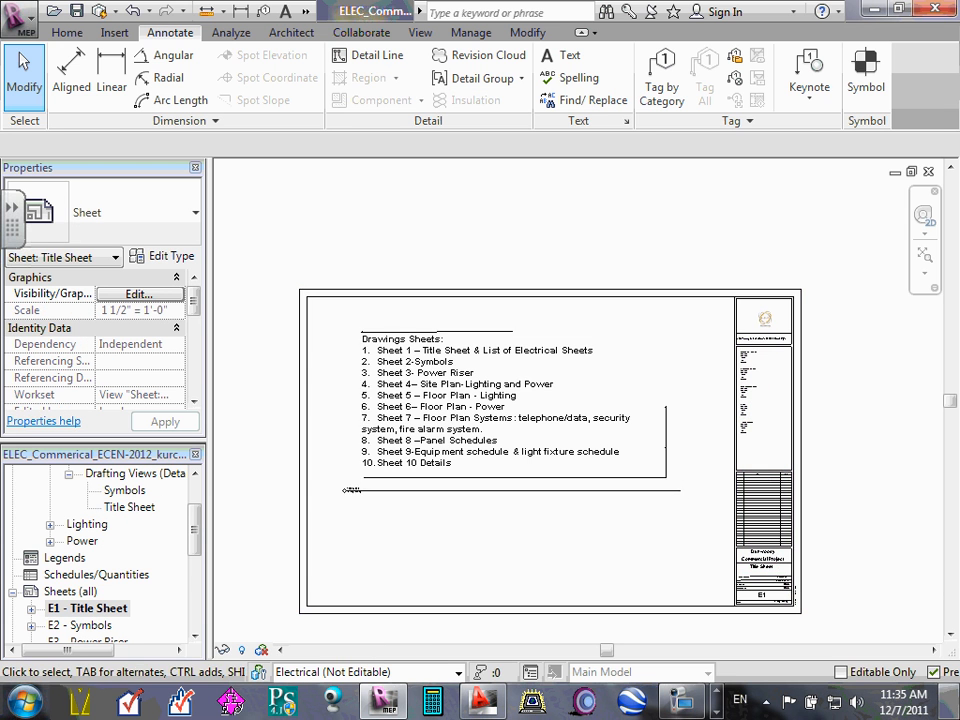
{"action": "left_click", "coordinate": [950, 700]}
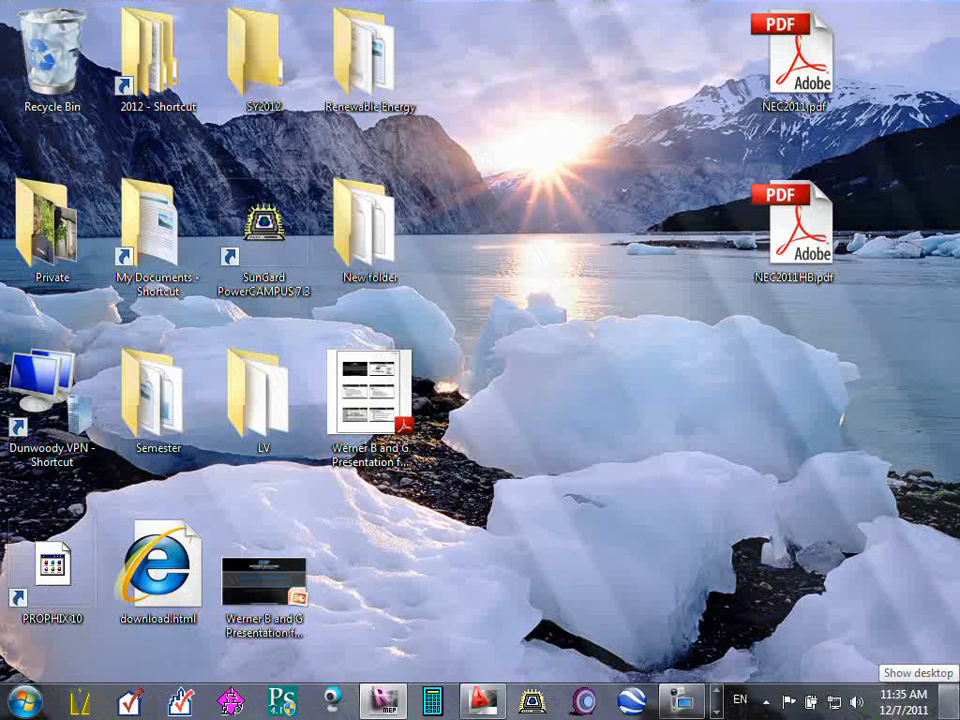
{"action": "left_click", "coordinate": [950, 700]}
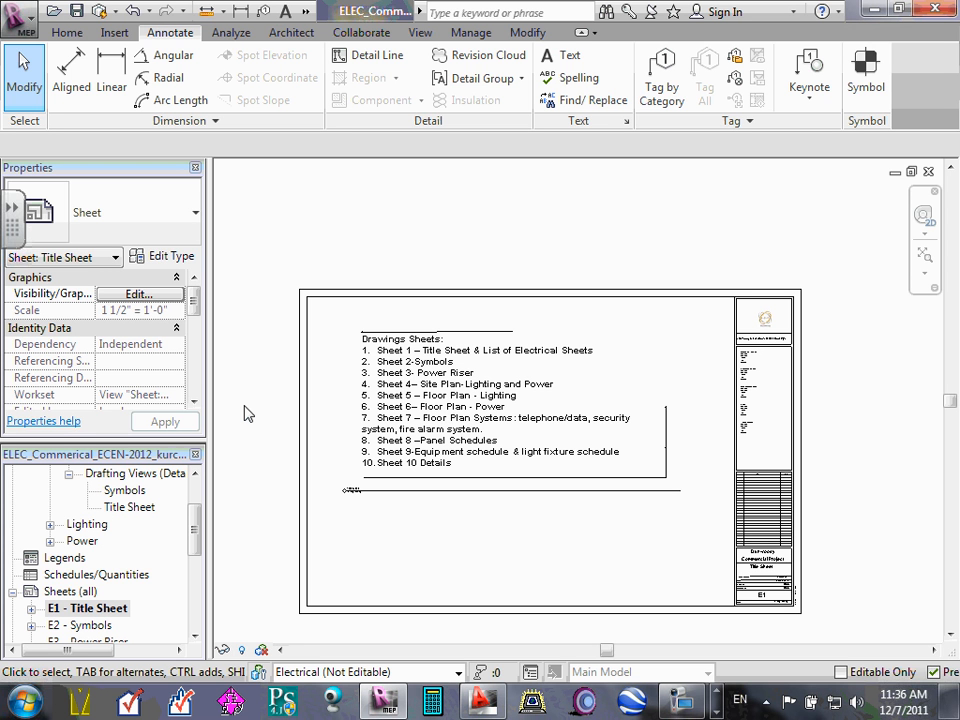
Reopen the Title Sheet drafting view and add a "Commercial Project" text note above the sheet list, with its box widened slightly
{"action": "double_click", "coordinate": [120, 508]}
{"action": "left_click", "coordinate": [352, 340]}
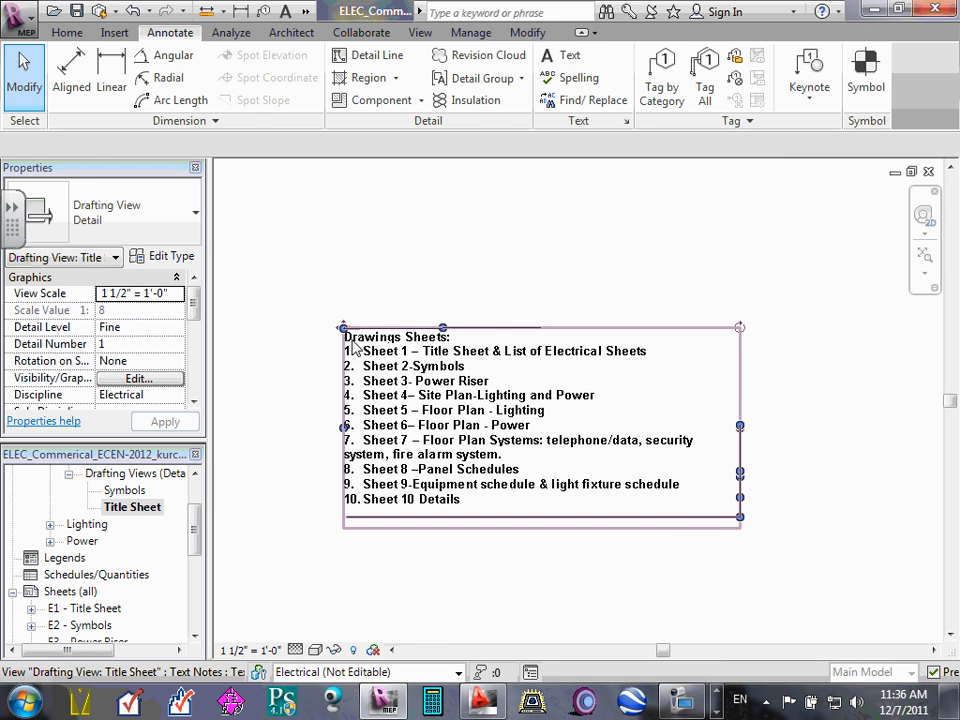
{"action": "left_click", "coordinate": [397, 254]}
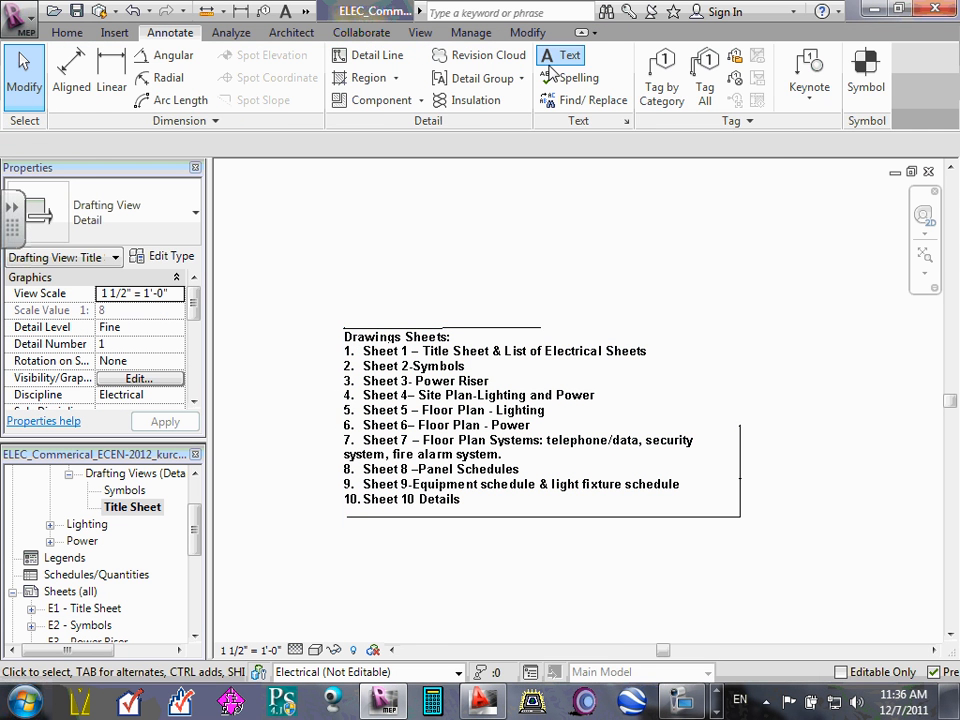
{"action": "left_click", "coordinate": [552, 60]}
{"action": "left_click", "coordinate": [409, 218]}
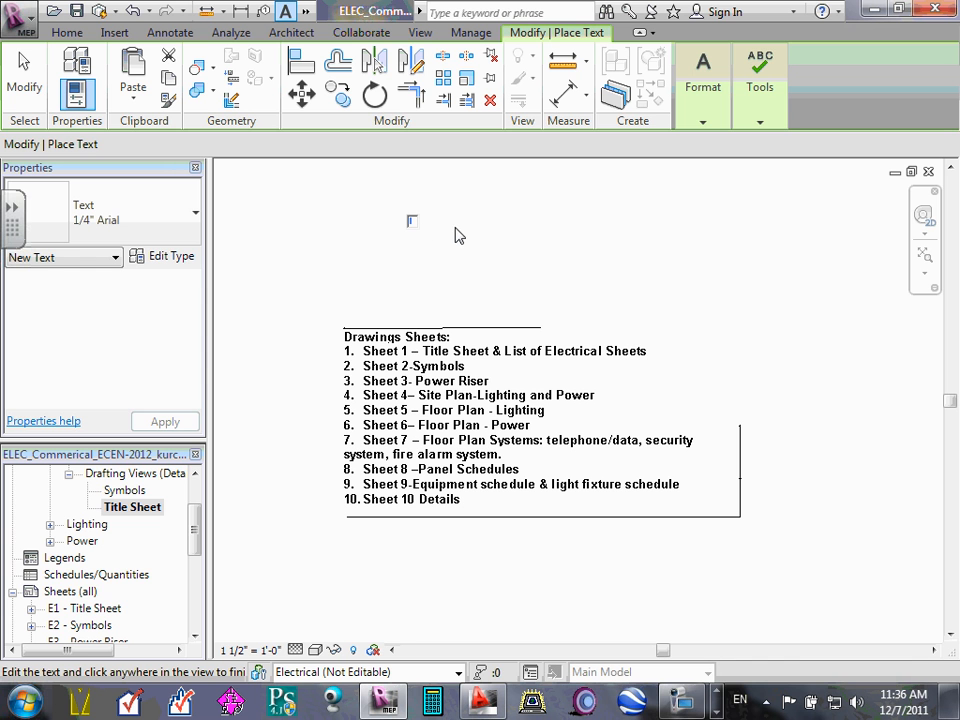
{"action": "type", "text": "Commercial Project"}
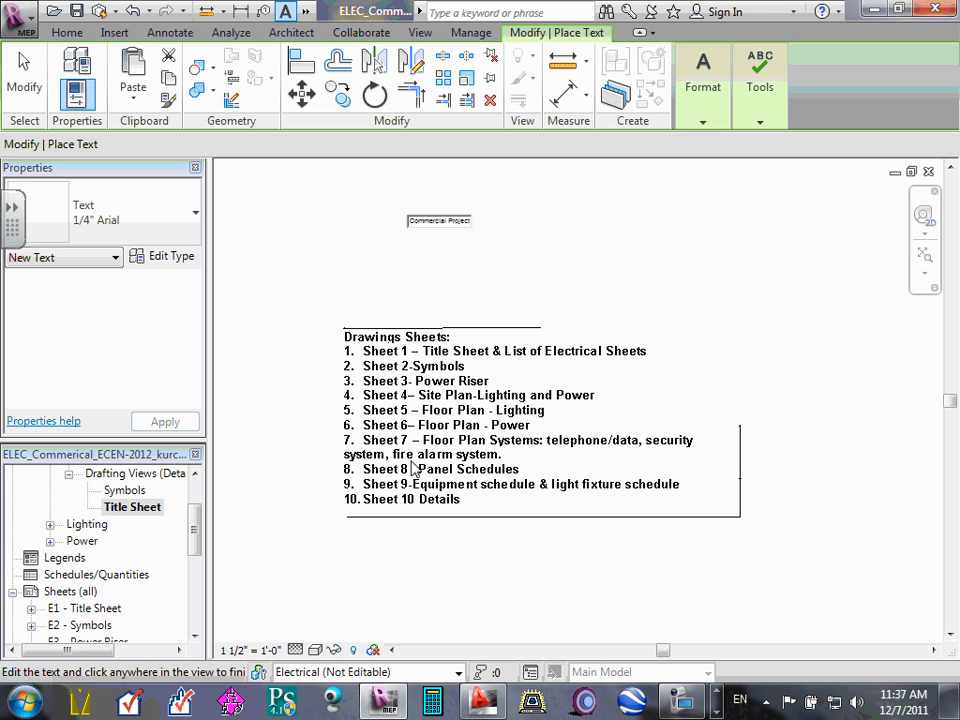
{"action": "left_click", "coordinate": [455, 238]}
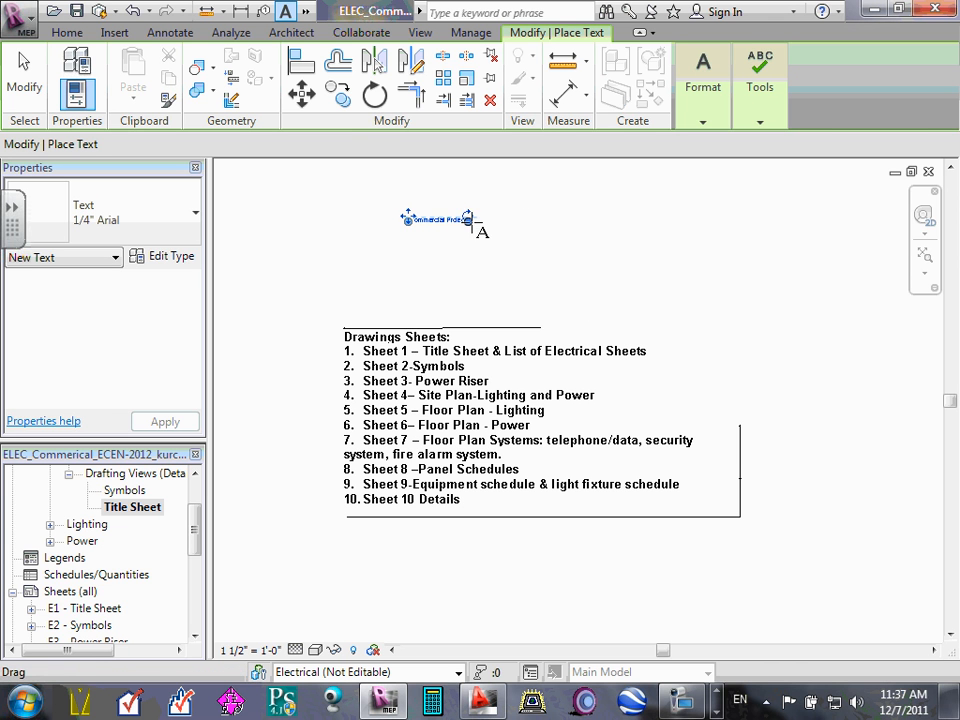
{"action": "left_click_drag", "start_coordinate": [476, 228], "coordinate": [512, 222]}
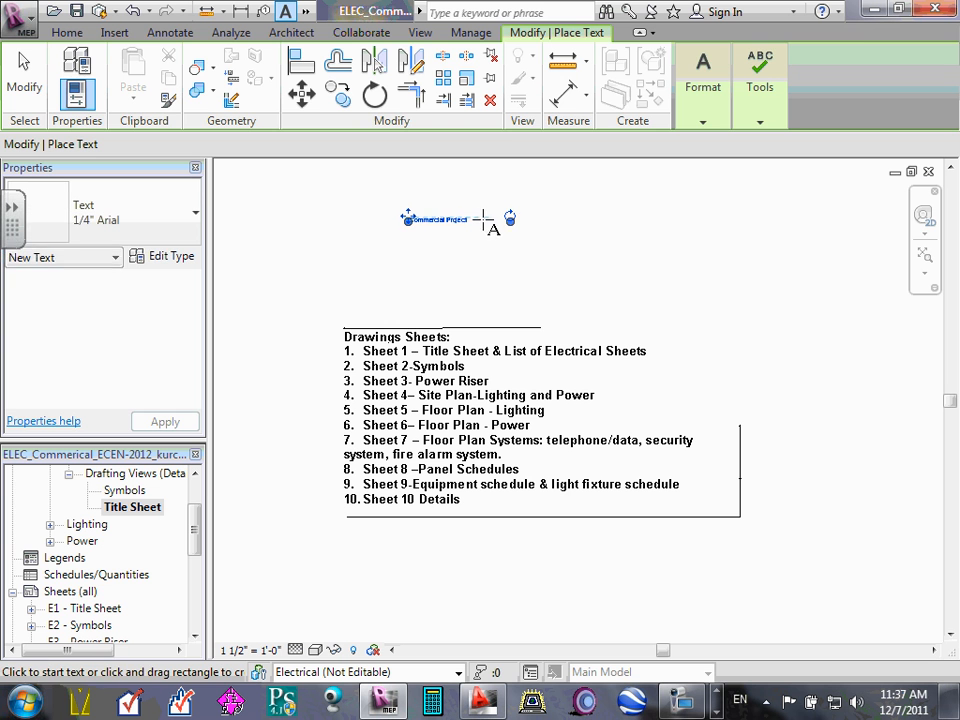
{"action": "key", "text": "Escape"}
{"action": "key", "text": "Escape"}
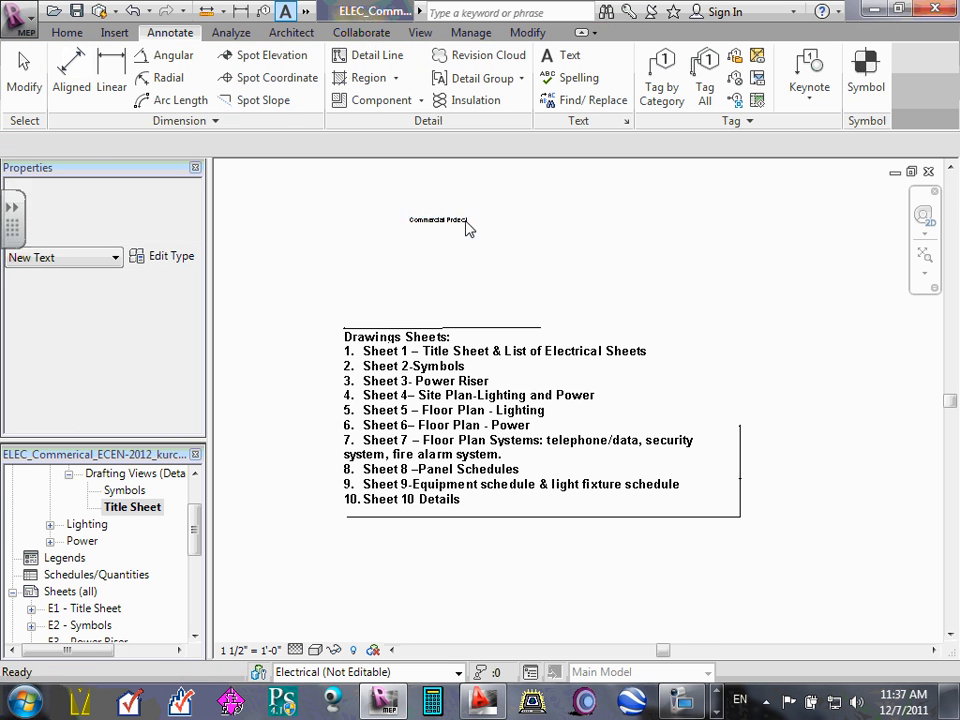
Make the text of the "Commercial Project" note bold
{"action": "left_click", "coordinate": [476, 225]}
{"action": "left_click", "coordinate": [475, 221]}
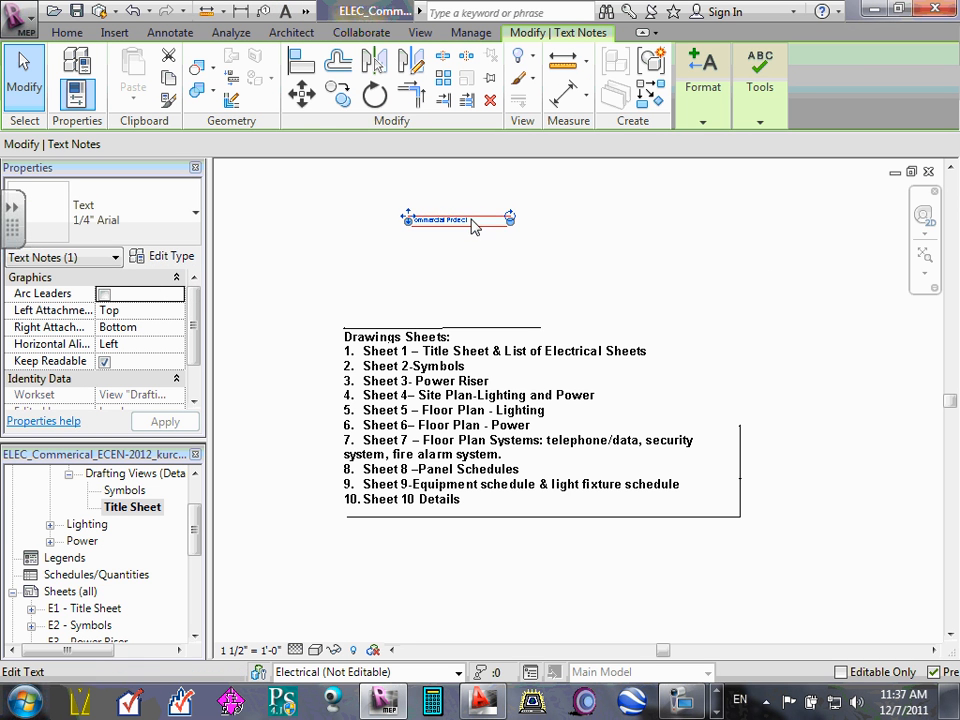
{"action": "left_click_drag", "start_coordinate": [475, 221], "coordinate": [377, 216]}
{"action": "left_click", "coordinate": [704, 105]}
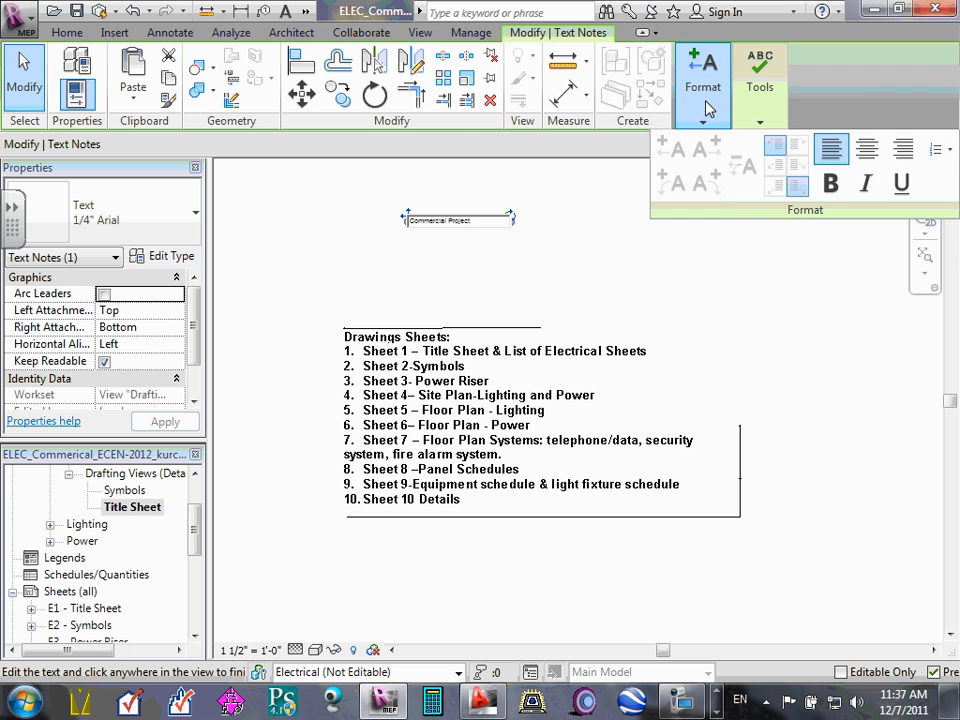
{"action": "left_click", "coordinate": [831, 183]}
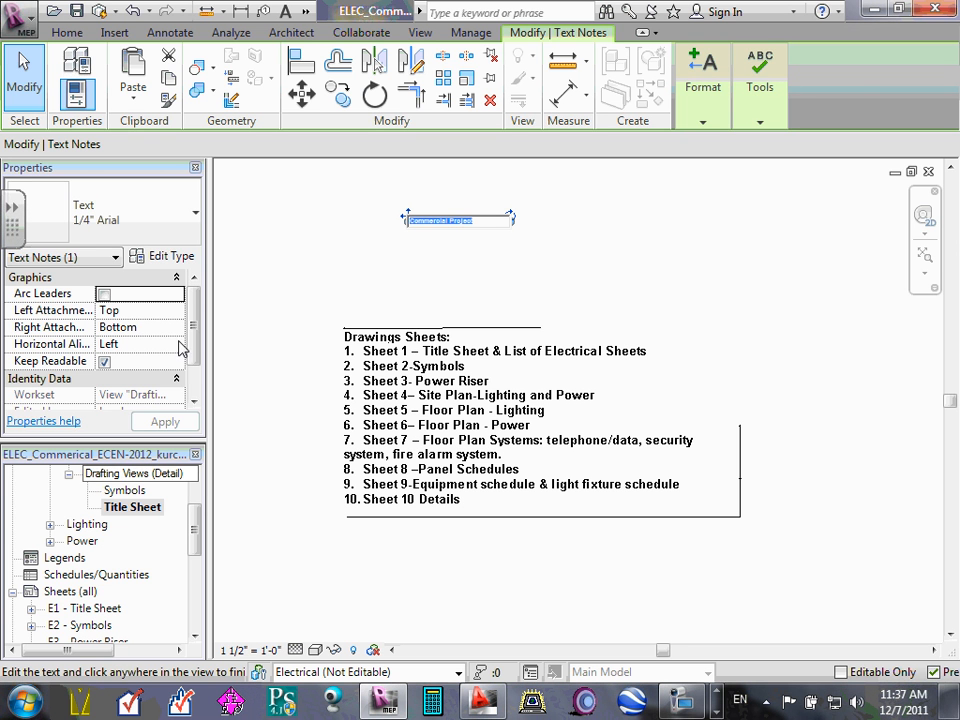
Assign the 1/4" Arial Title Block type to the "Commercial Project" note and widen its box to fit the text on one line
{"action": "left_click", "coordinate": [195, 216]}
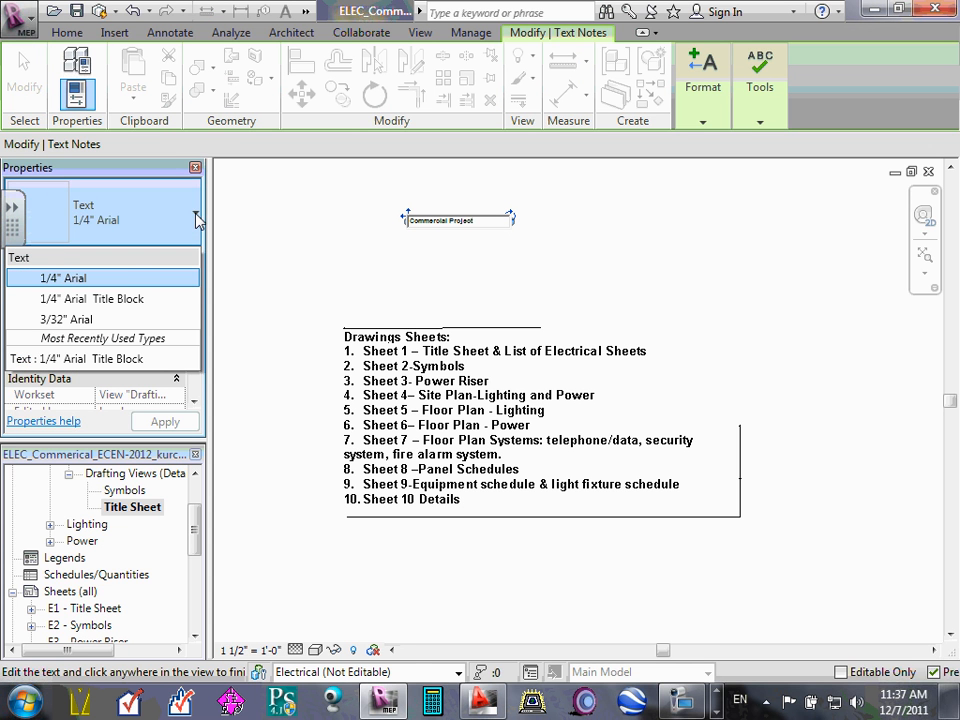
{"action": "left_click", "coordinate": [113, 298]}
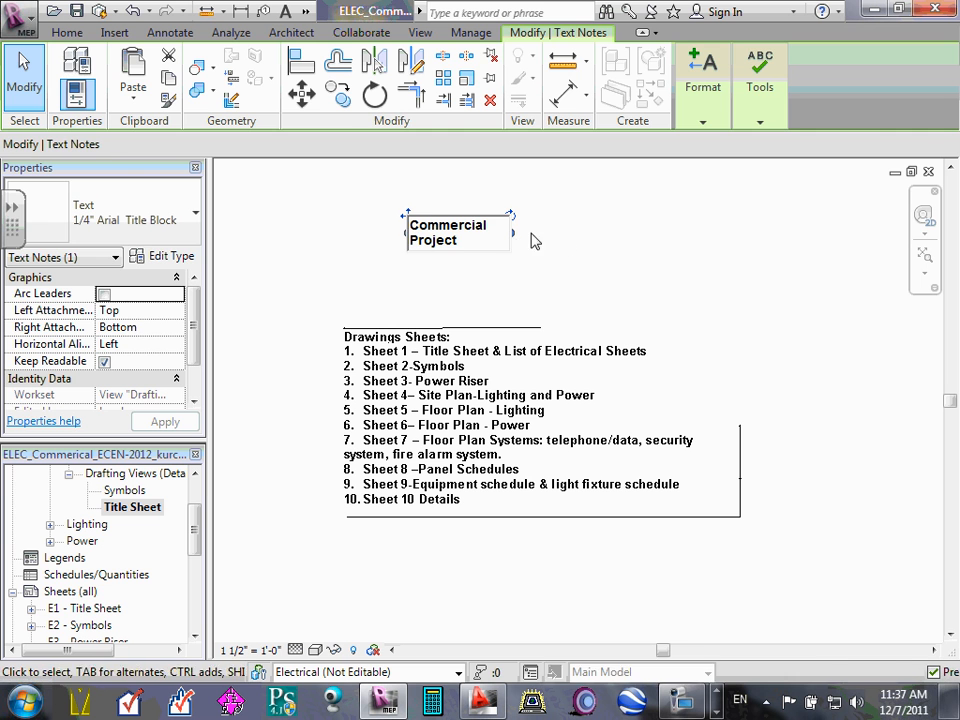
{"action": "left_click_drag", "start_coordinate": [510, 238], "coordinate": [646, 256]}
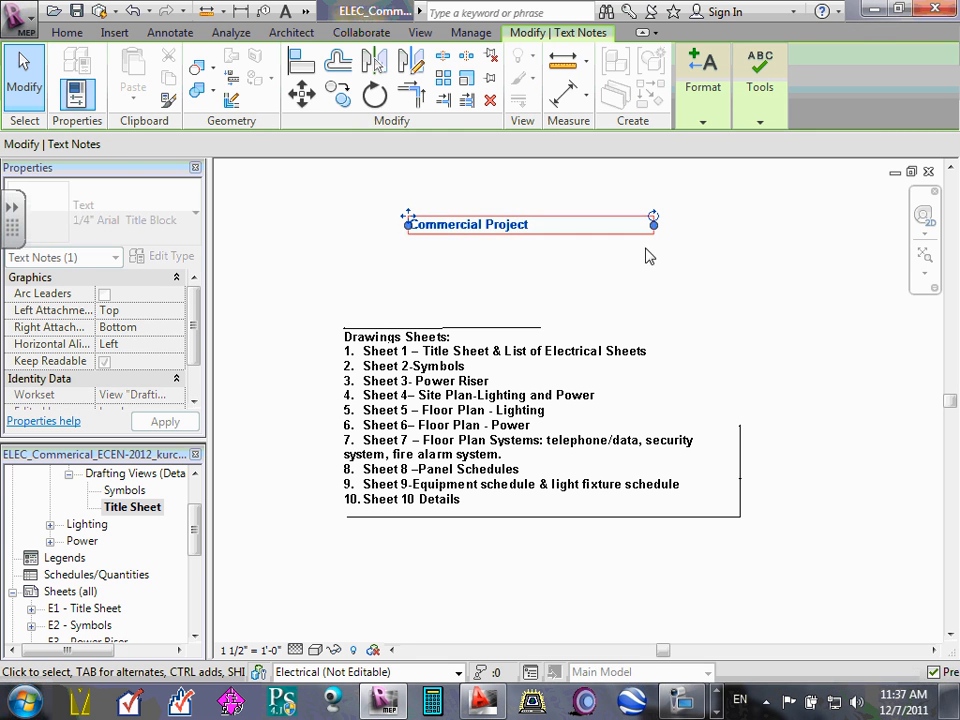
{"action": "left_click", "coordinate": [644, 262]}
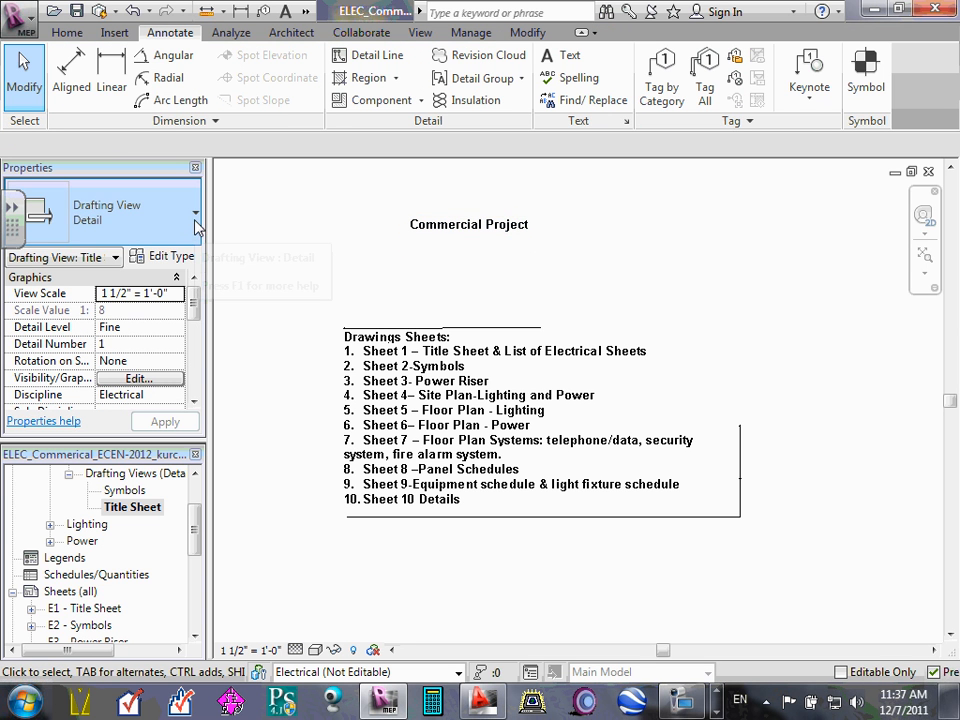
{"action": "left_click", "coordinate": [458, 236]}
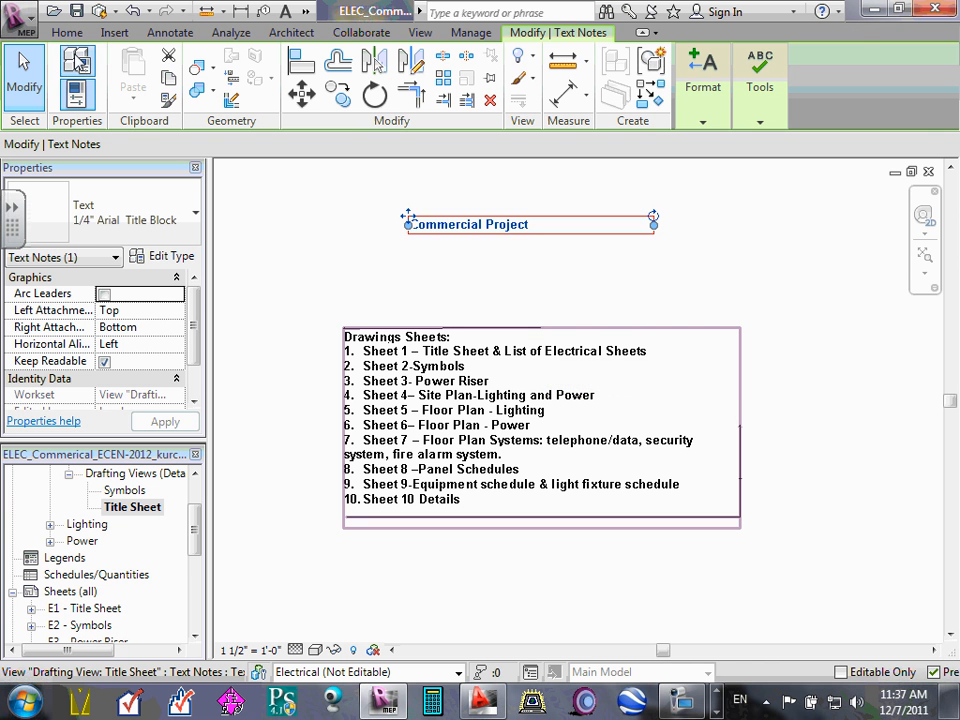
{"action": "left_click", "coordinate": [306, 261]}
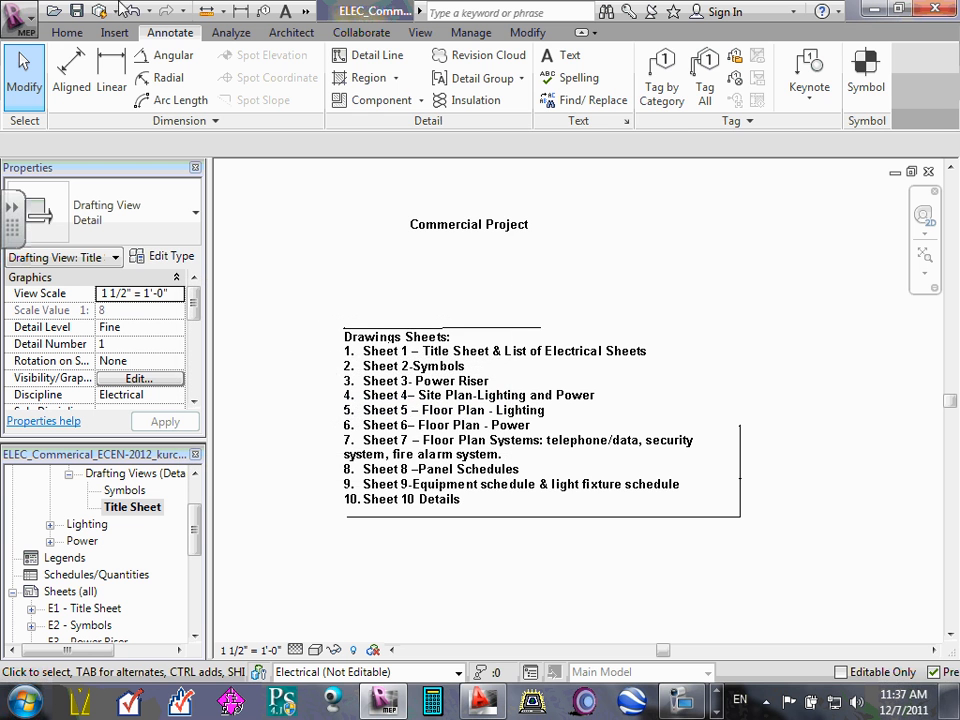
{"action": "left_click", "coordinate": [176, 258]}
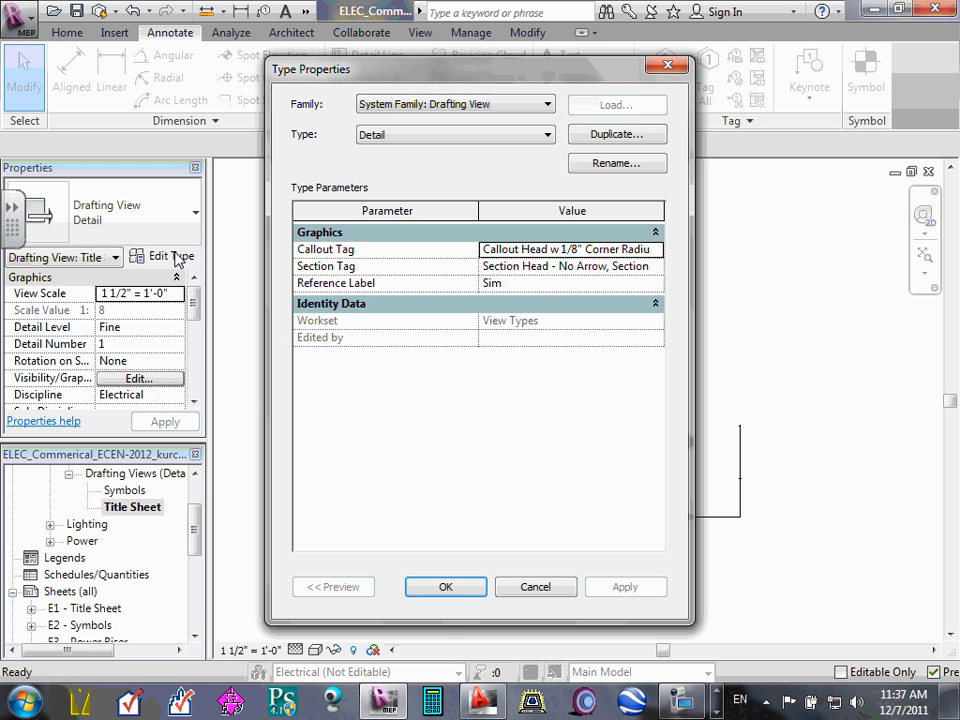
{"action": "left_click", "coordinate": [523, 581]}
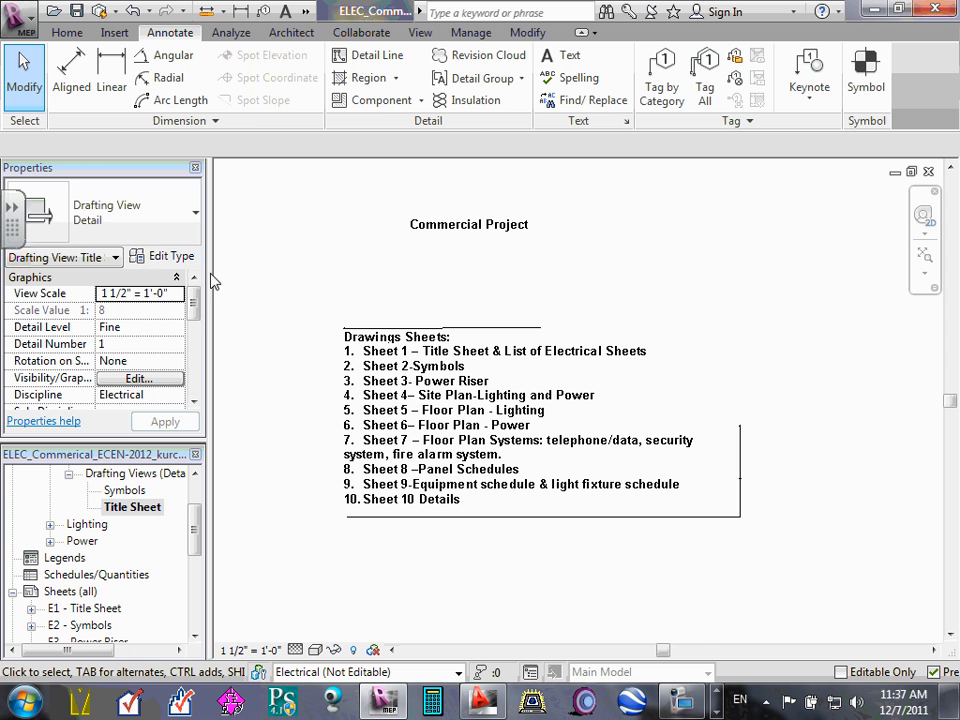
Duplicate the "Commercial Project" note's text type as 1/2" Arial Title Block 2 and apply it to the note
{"action": "left_click", "coordinate": [415, 226]}
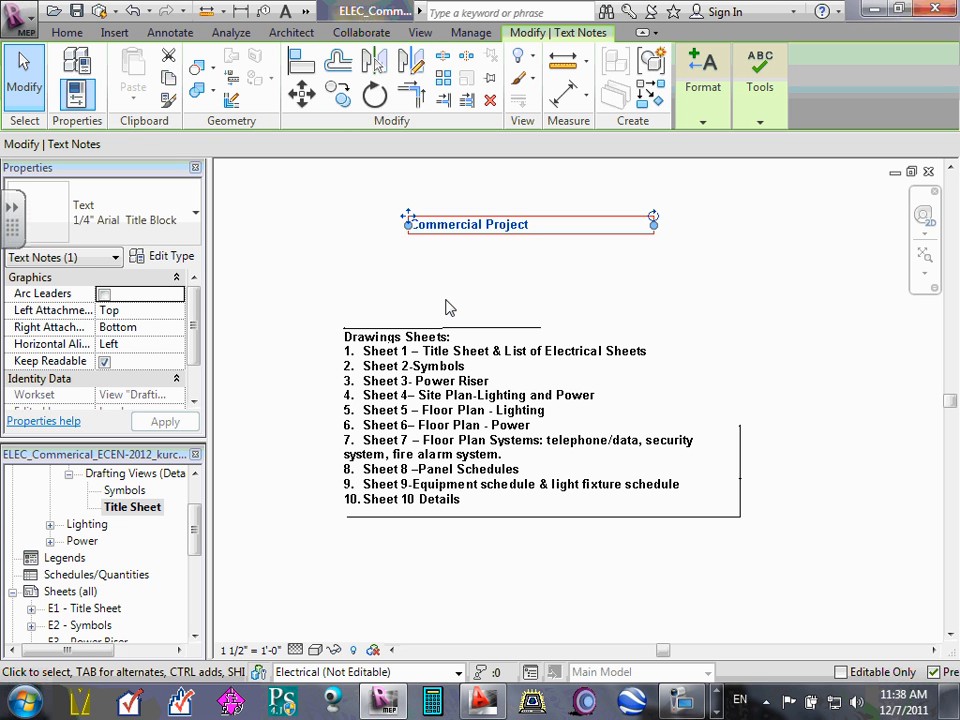
{"action": "left_click", "coordinate": [172, 257]}
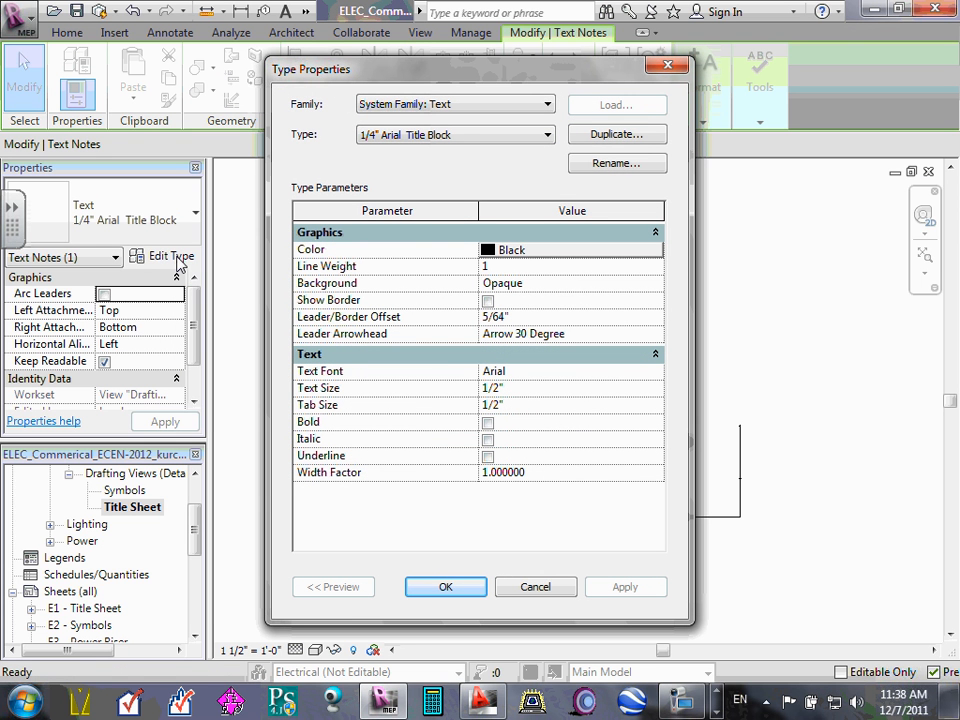
{"action": "left_click", "coordinate": [630, 140]}
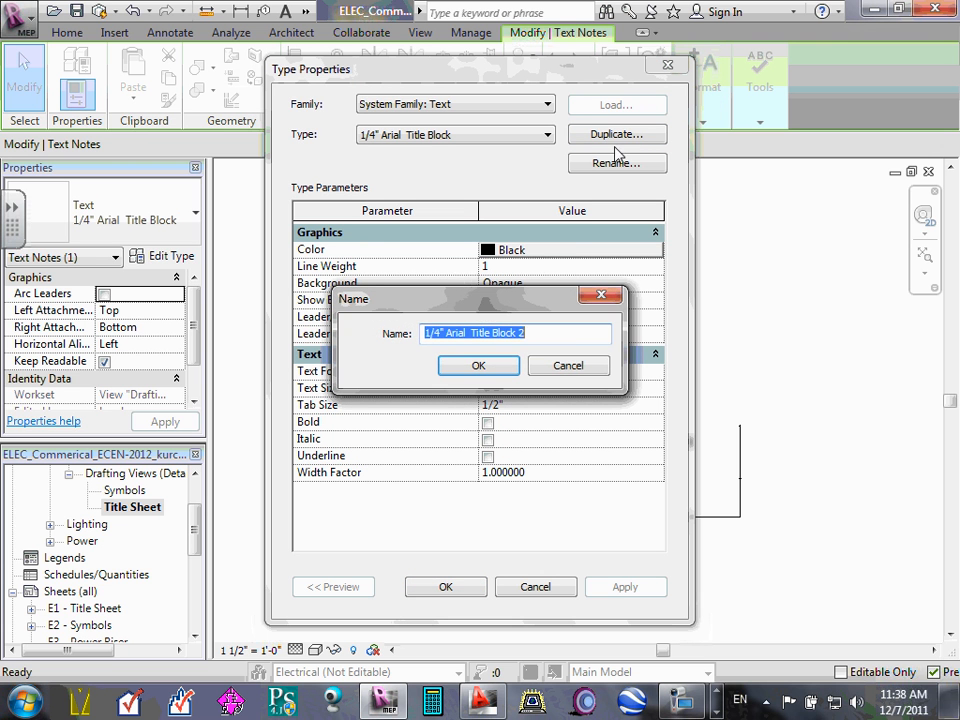
{"action": "left_click", "coordinate": [517, 332]}
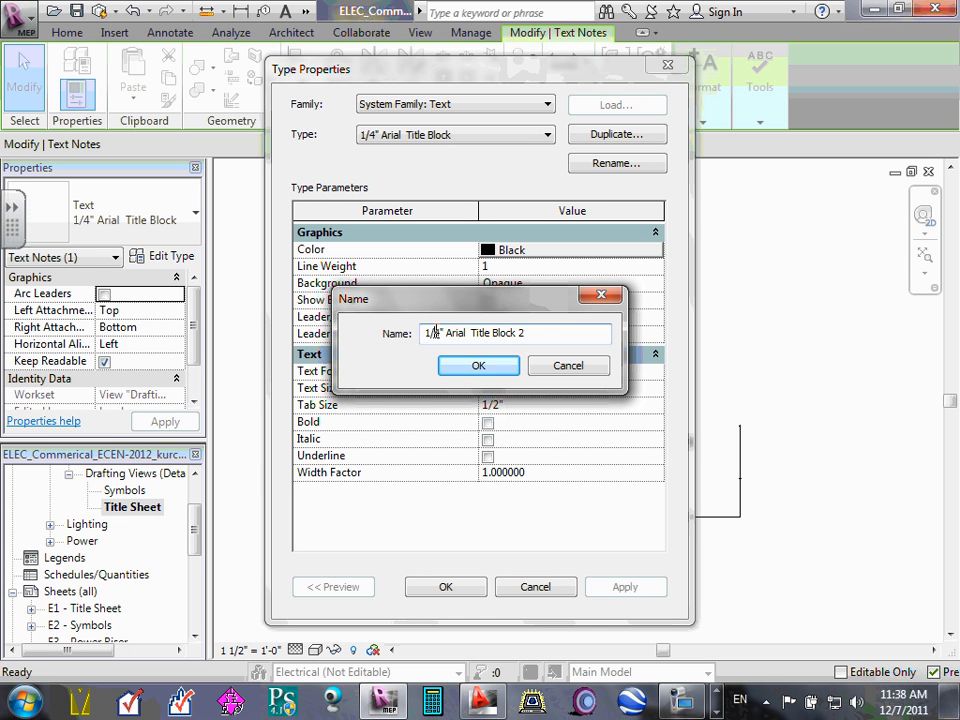
{"action": "left_click_drag", "start_coordinate": [432, 333], "coordinate": [441, 333]}
{"action": "key", "text": "BackSpace"}
{"action": "type", "text": "2"}
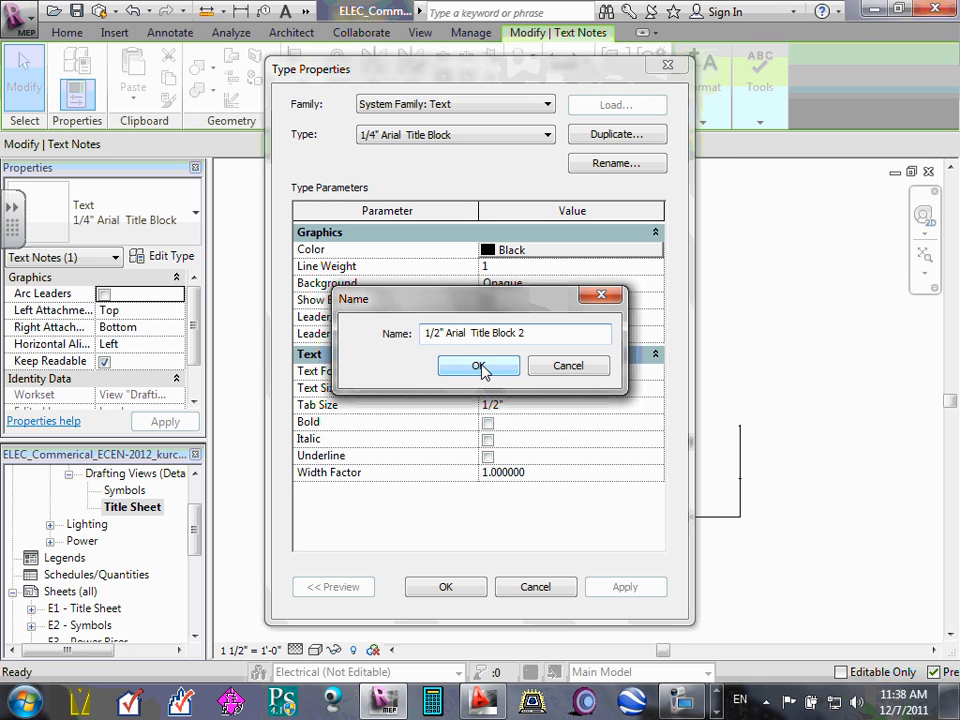
{"action": "left_click", "coordinate": [479, 366]}
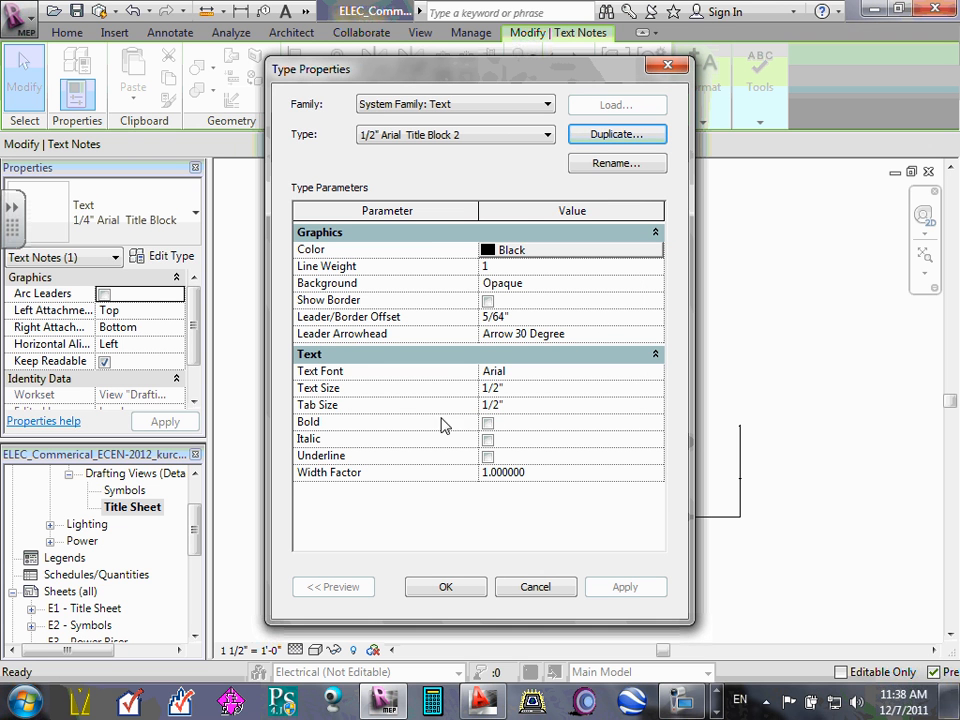
{"action": "left_click", "coordinate": [444, 586]}
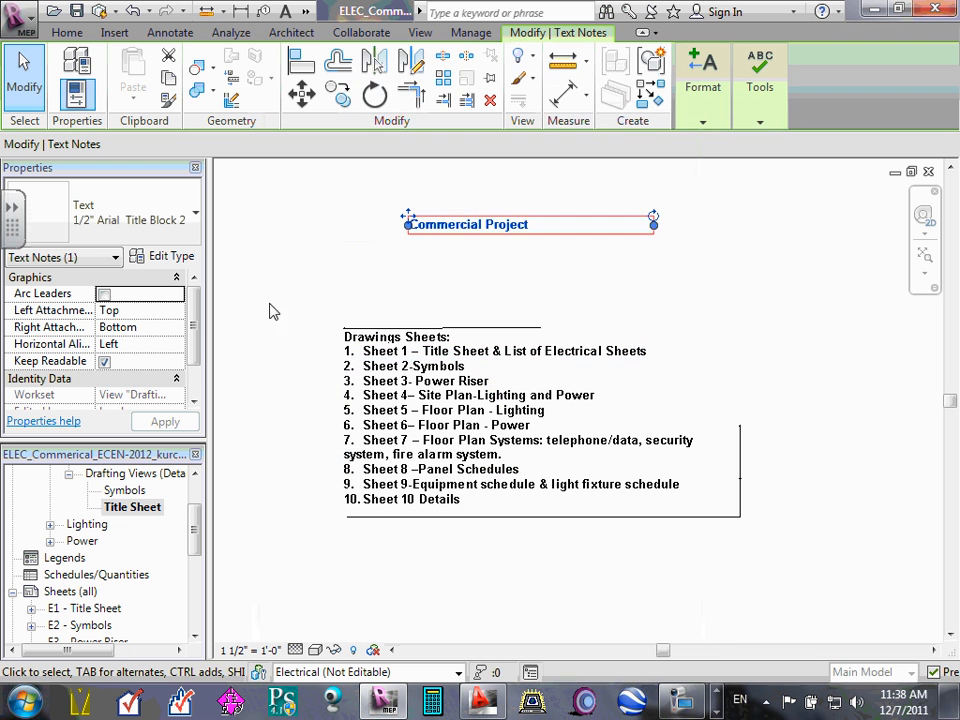
{"action": "left_click", "coordinate": [340, 245]}
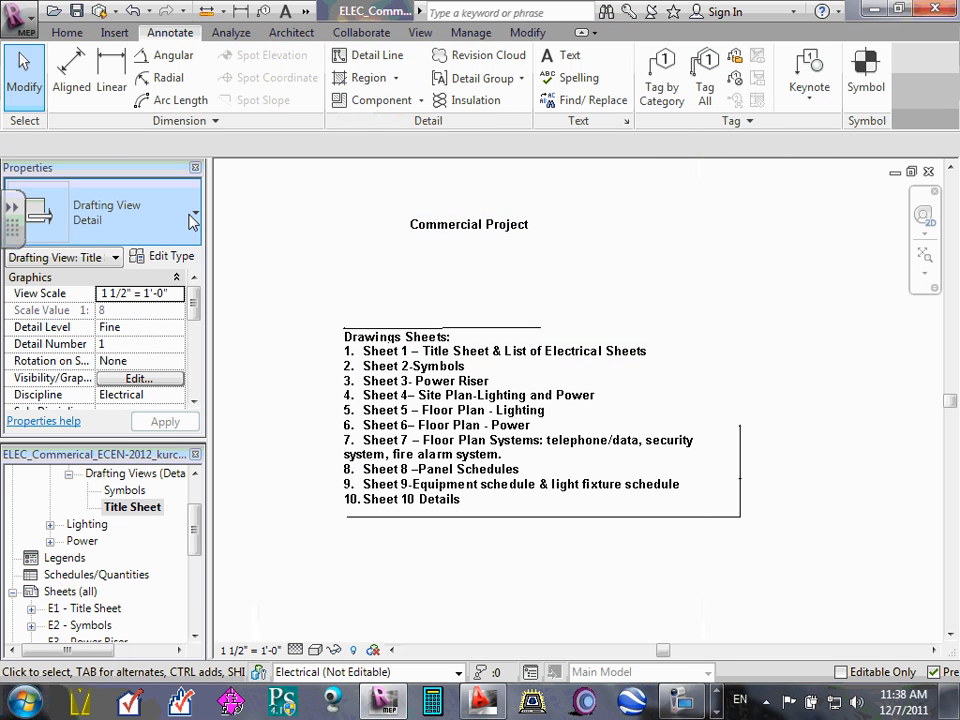
Set the text size of the 1/2" Arial Title Block 2 type to 1" and turn on Bold
{"action": "left_click", "coordinate": [434, 233]}
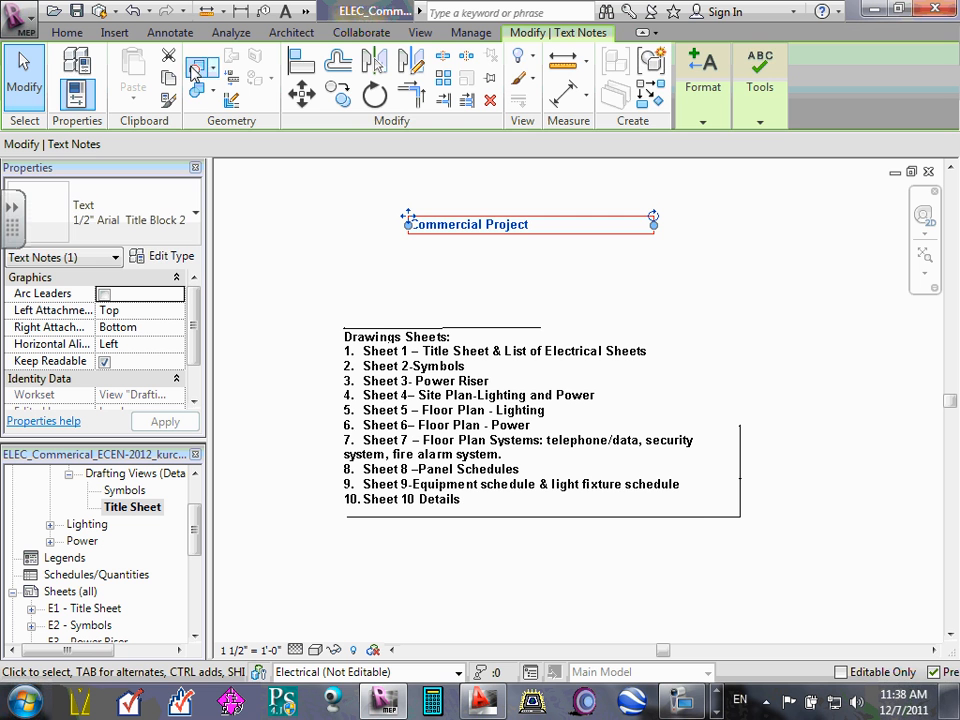
{"action": "left_click", "coordinate": [172, 262]}
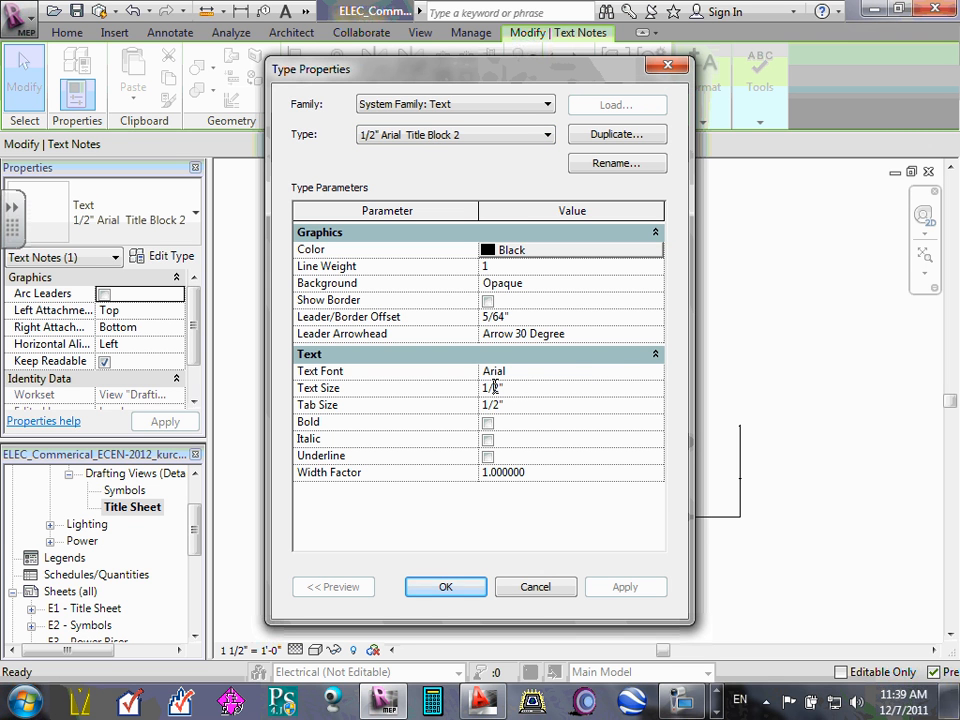
{"action": "left_click_drag", "start_coordinate": [492, 387], "coordinate": [536, 489]}
{"action": "left_click", "coordinate": [487, 388]}
{"action": "left_click_drag", "start_coordinate": [485, 388], "coordinate": [502, 388]}
{"action": "type", "text": "1"}
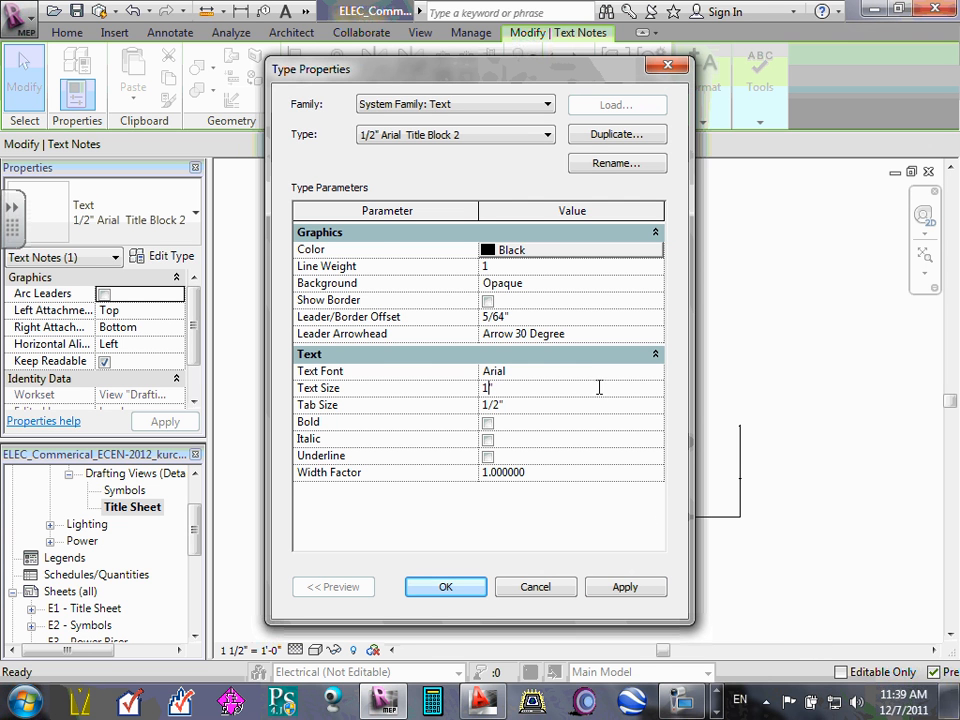
{"action": "left_click", "coordinate": [487, 423]}
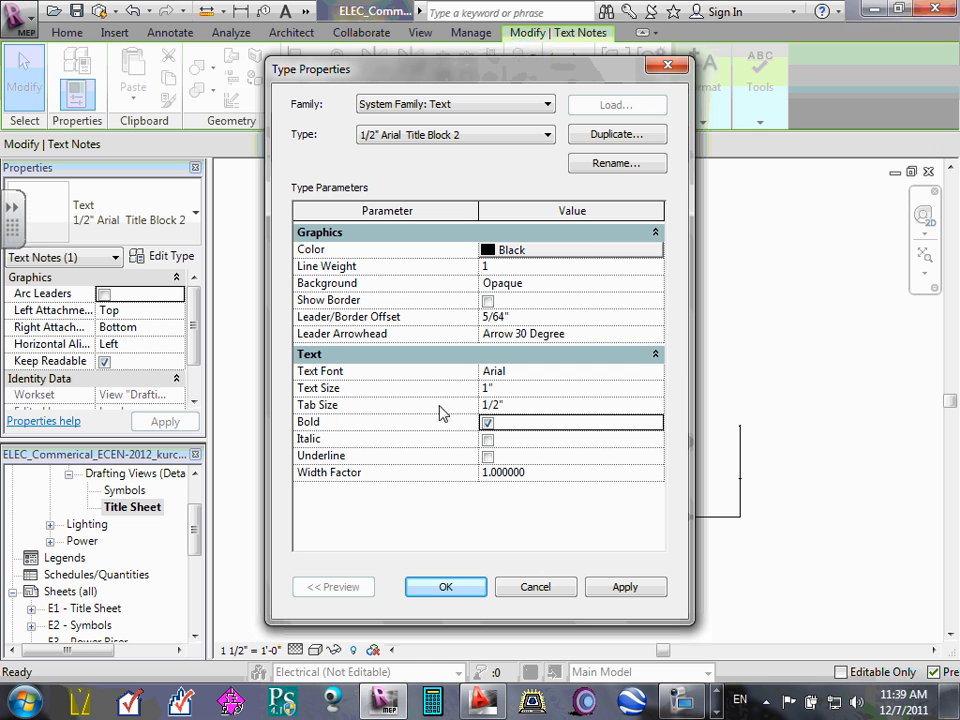
Set the tab size of the 1/2" Arial Title Block 2 type to 1" and apply the type changes
{"action": "left_click", "coordinate": [498, 404]}
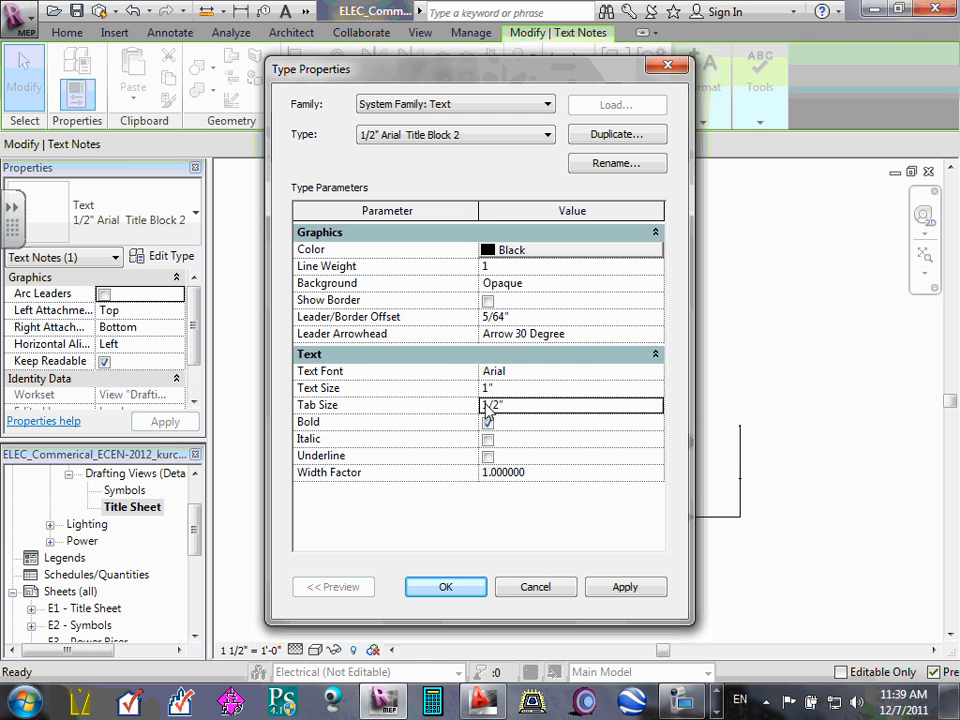
{"action": "double_click", "coordinate": [500, 404]}
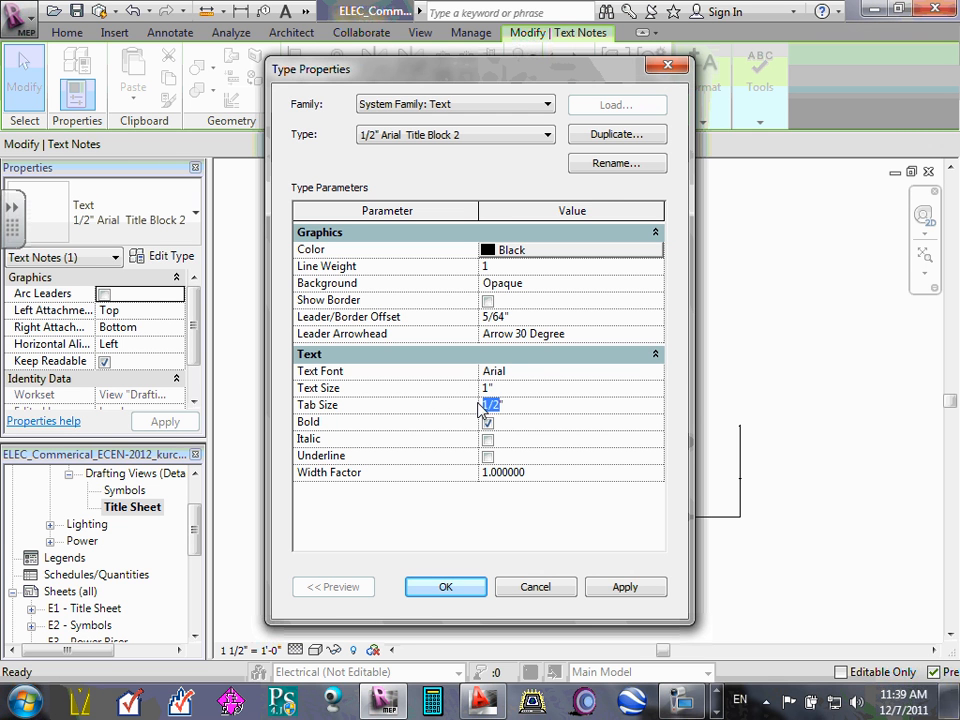
{"action": "type", "text": "1\""}
{"action": "left_click", "coordinate": [540, 404]}
{"action": "left_click", "coordinate": [623, 590]}
{"action": "left_click", "coordinate": [465, 587]}
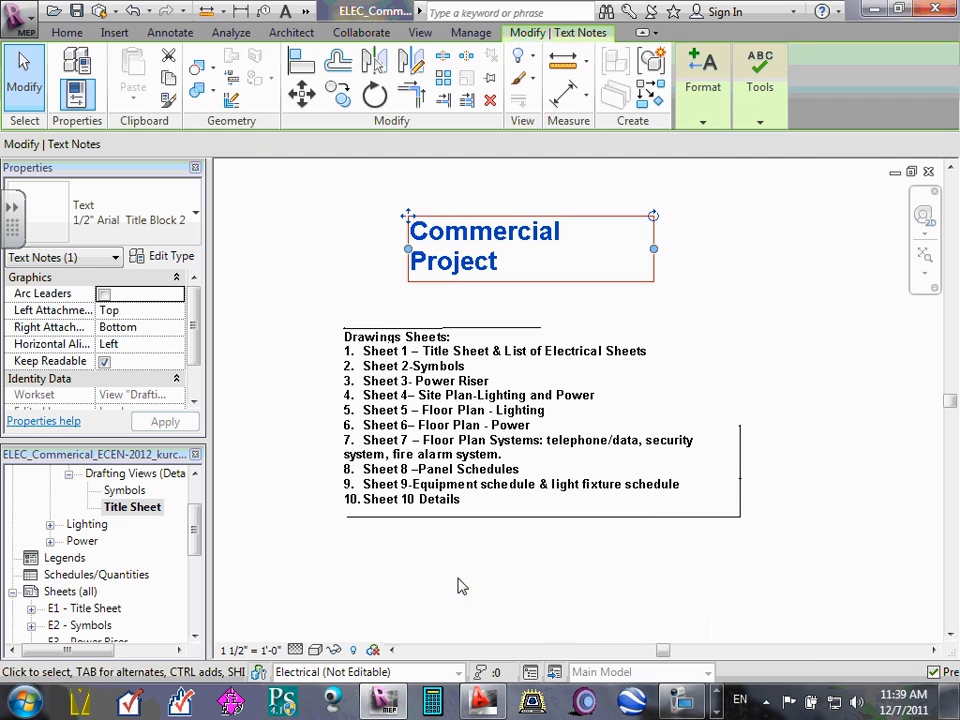
{"action": "left_click", "coordinate": [769, 257]}
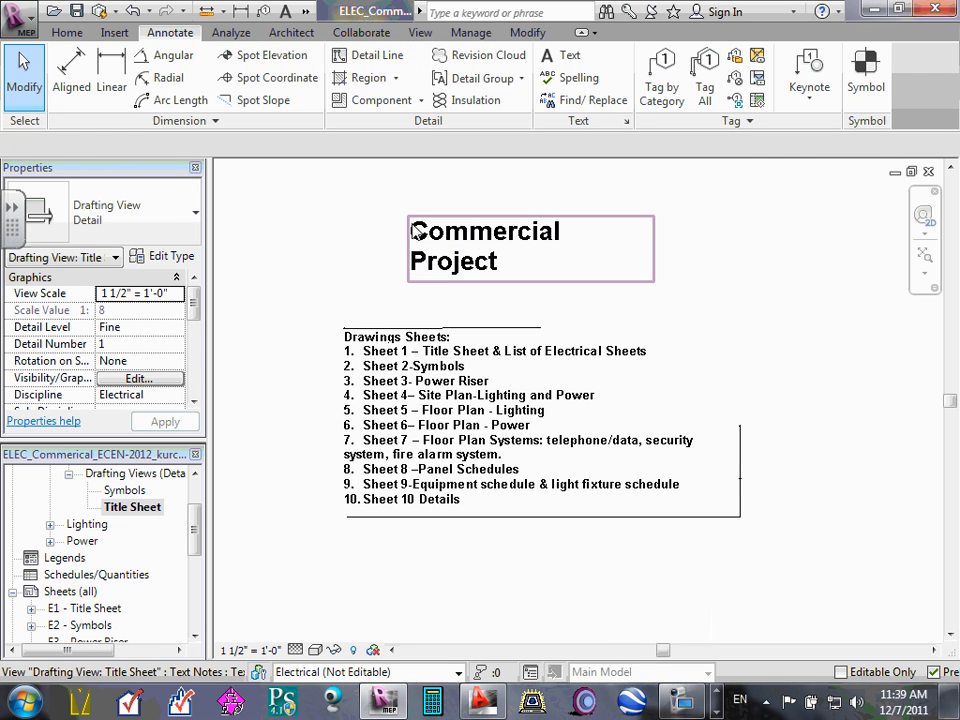
Switch the "Commercial Project" note to the 1/4" Arial Title Block type and back to 1/2" Arial Title Block 2
{"action": "left_click", "coordinate": [462, 243]}
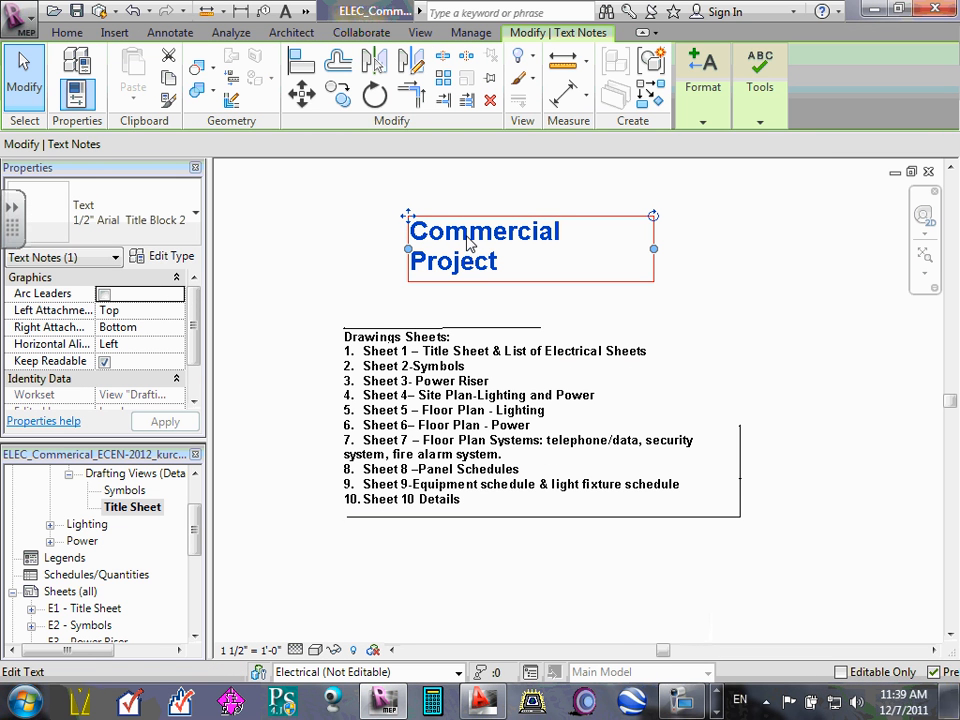
{"action": "left_click", "coordinate": [196, 217]}
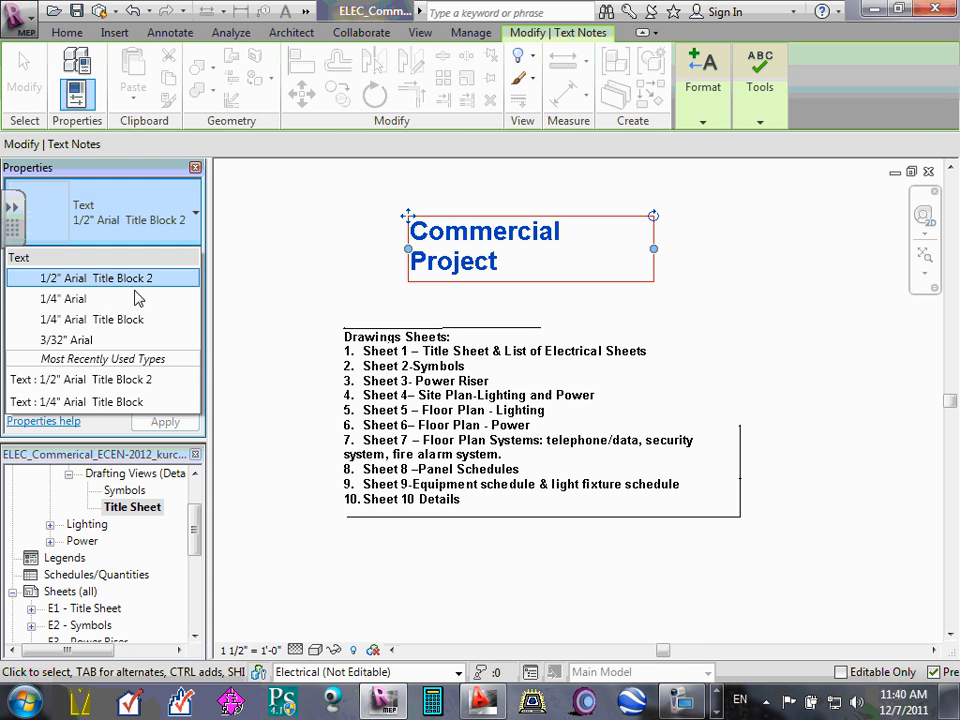
{"action": "left_click", "coordinate": [121, 320]}
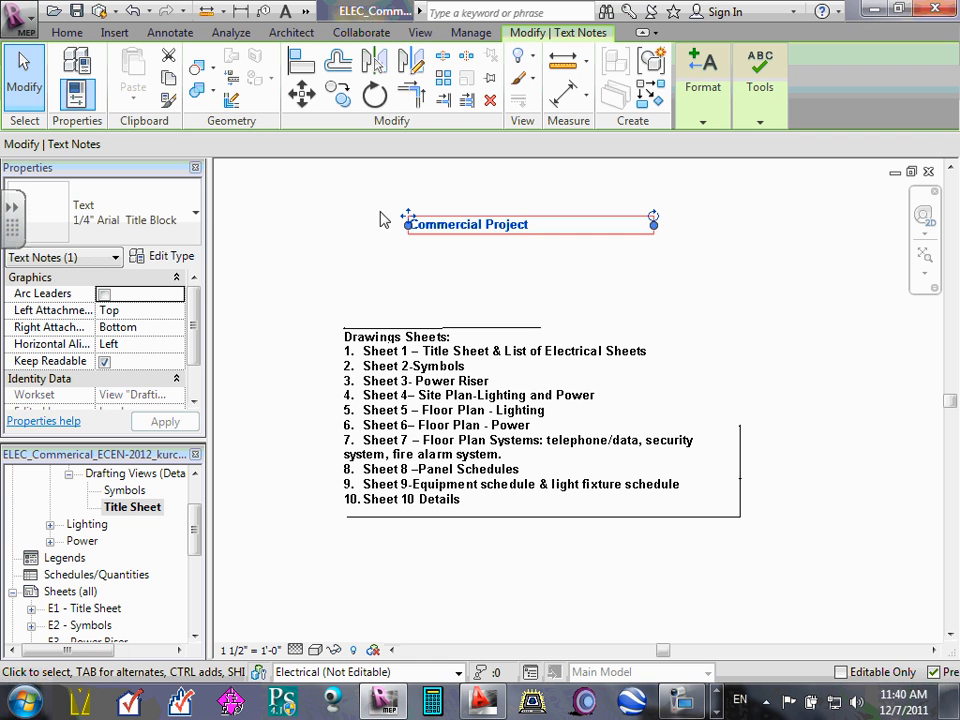
{"action": "left_click", "coordinate": [197, 217]}
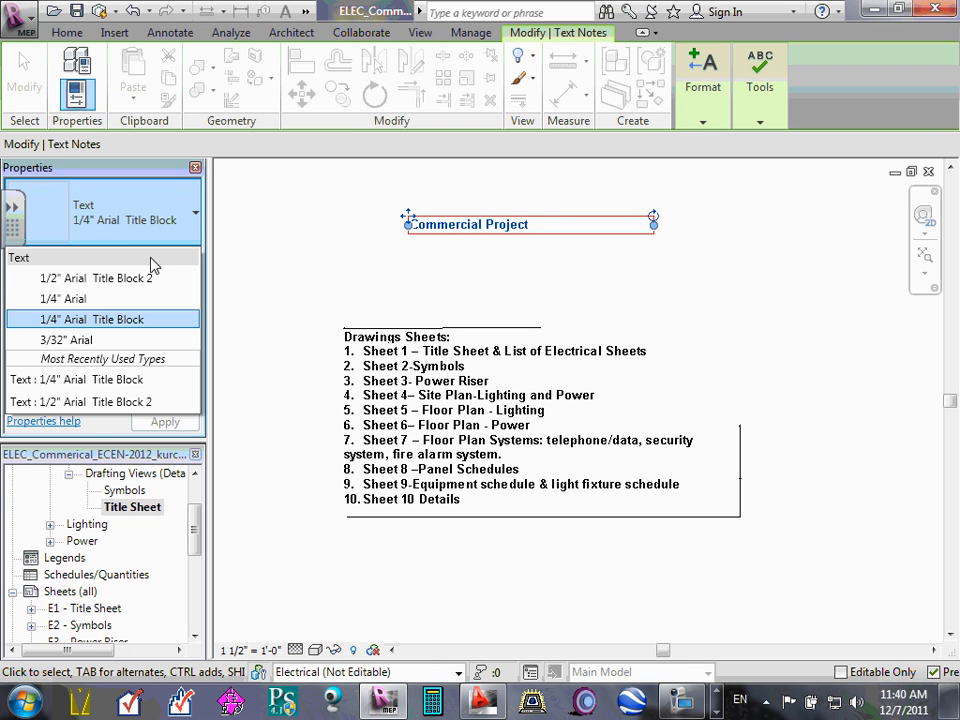
{"action": "left_click", "coordinate": [140, 278]}
{"action": "left_click", "coordinate": [340, 242]}
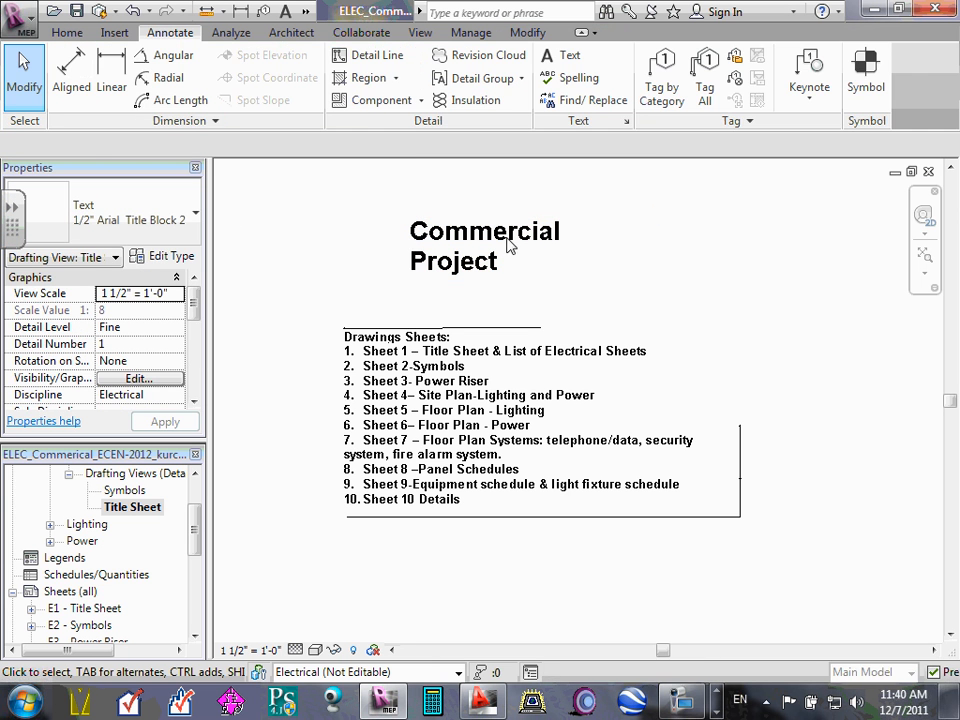
Widen the enlarged "Commercial Project" note's box so that the title fits on one line
{"action": "left_click", "coordinate": [628, 243]}
{"action": "left_click_drag", "start_coordinate": [654, 250], "coordinate": [801, 262]}
{"action": "left_click", "coordinate": [804, 298]}
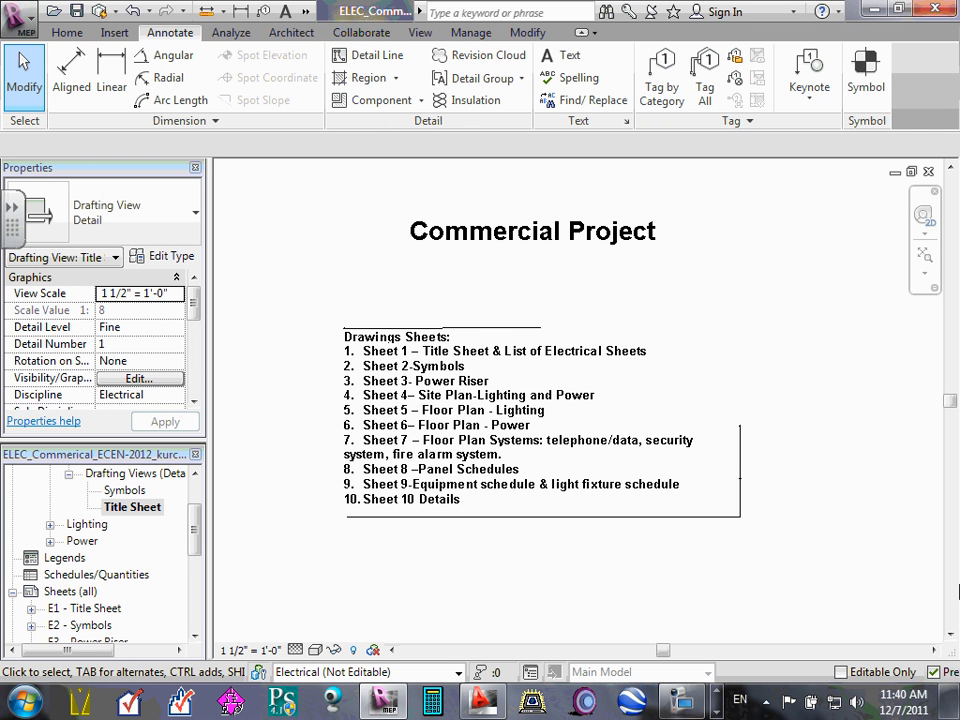